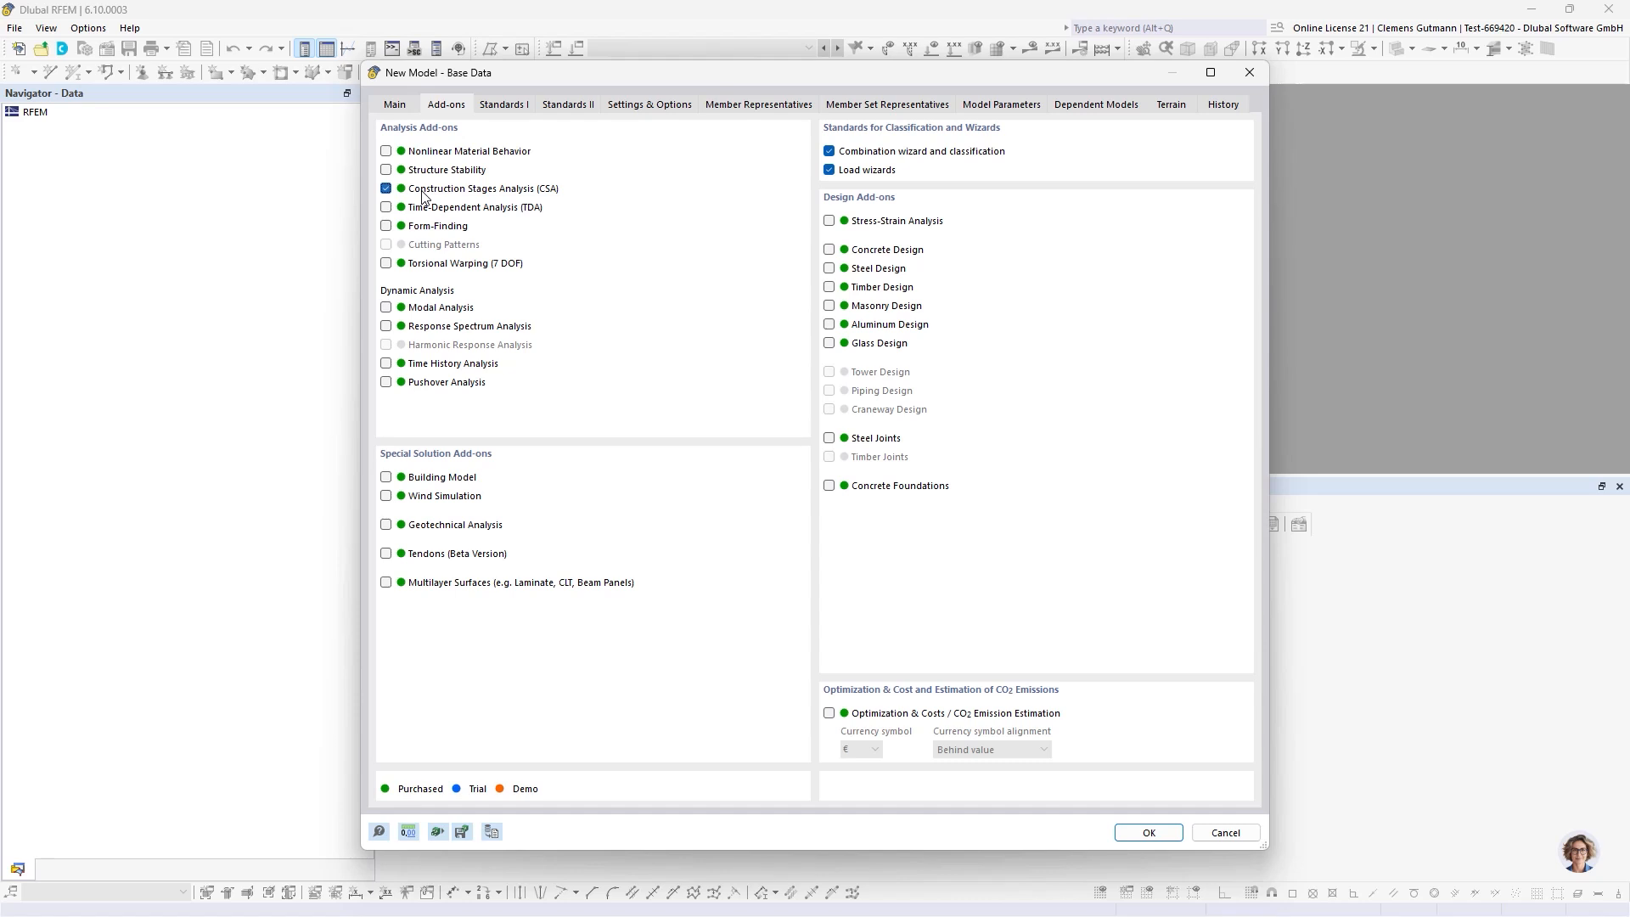
# Activate the Form-Finding and Stress-Strain Analysis add-ons for the new model and check its standards.
pyautogui.click(430, 225)
pyautogui.click(883, 223)
pyautogui.click(527, 109)
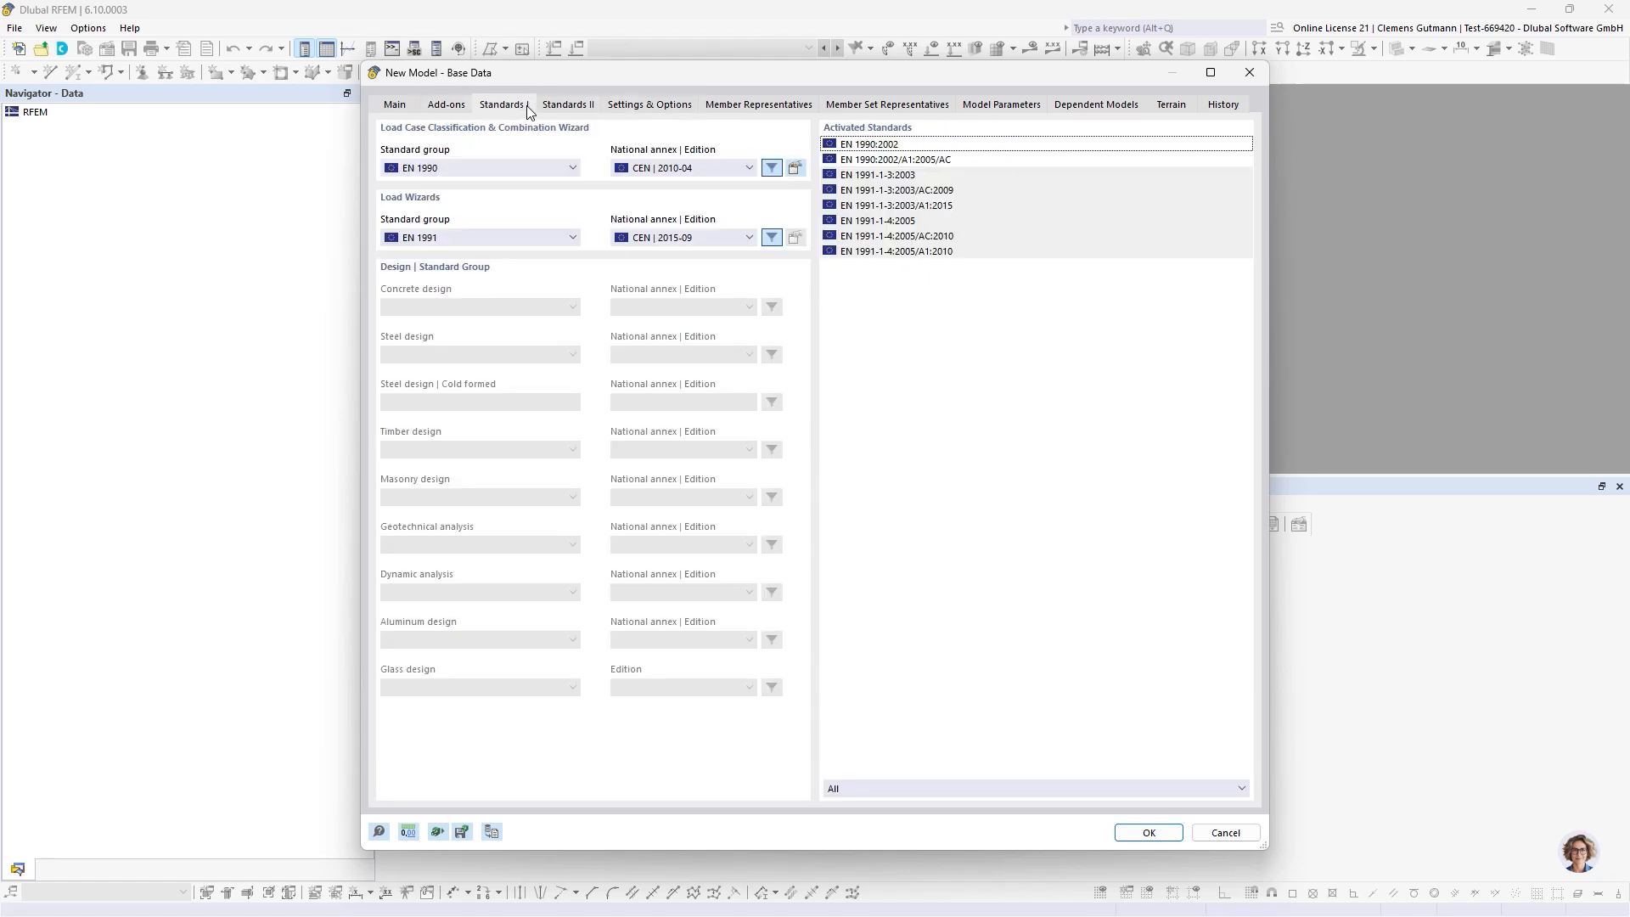
# Disable Member Representatives and Member Set Representatives in the model options and create the model.
pyautogui.click(645, 109)
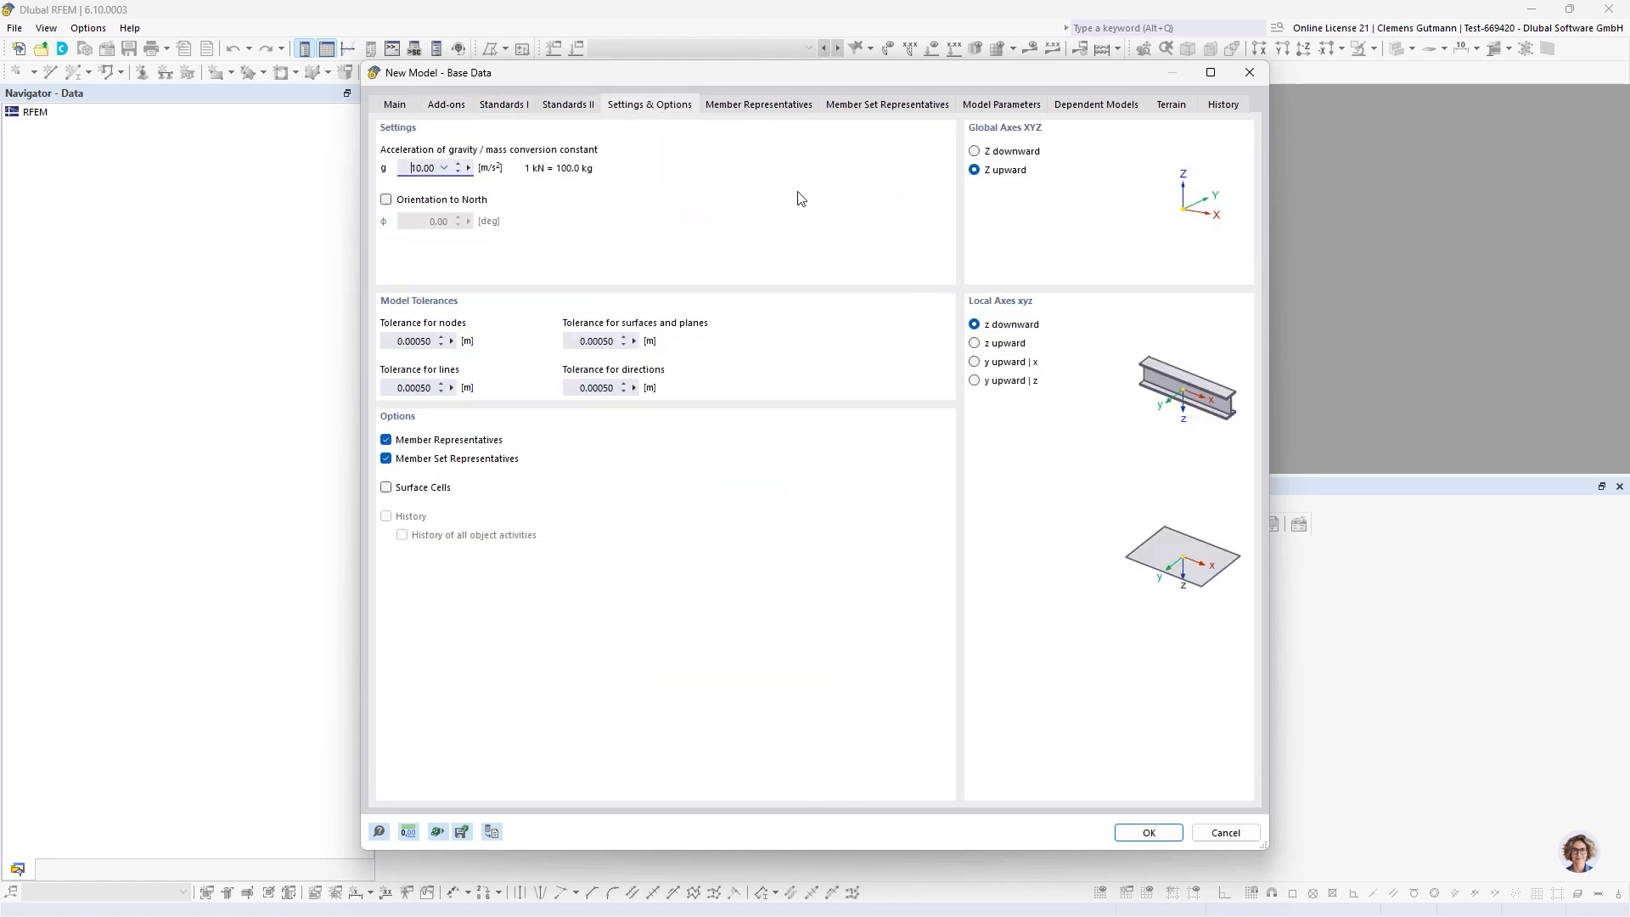
pyautogui.click(420, 440)
pyautogui.click(427, 460)
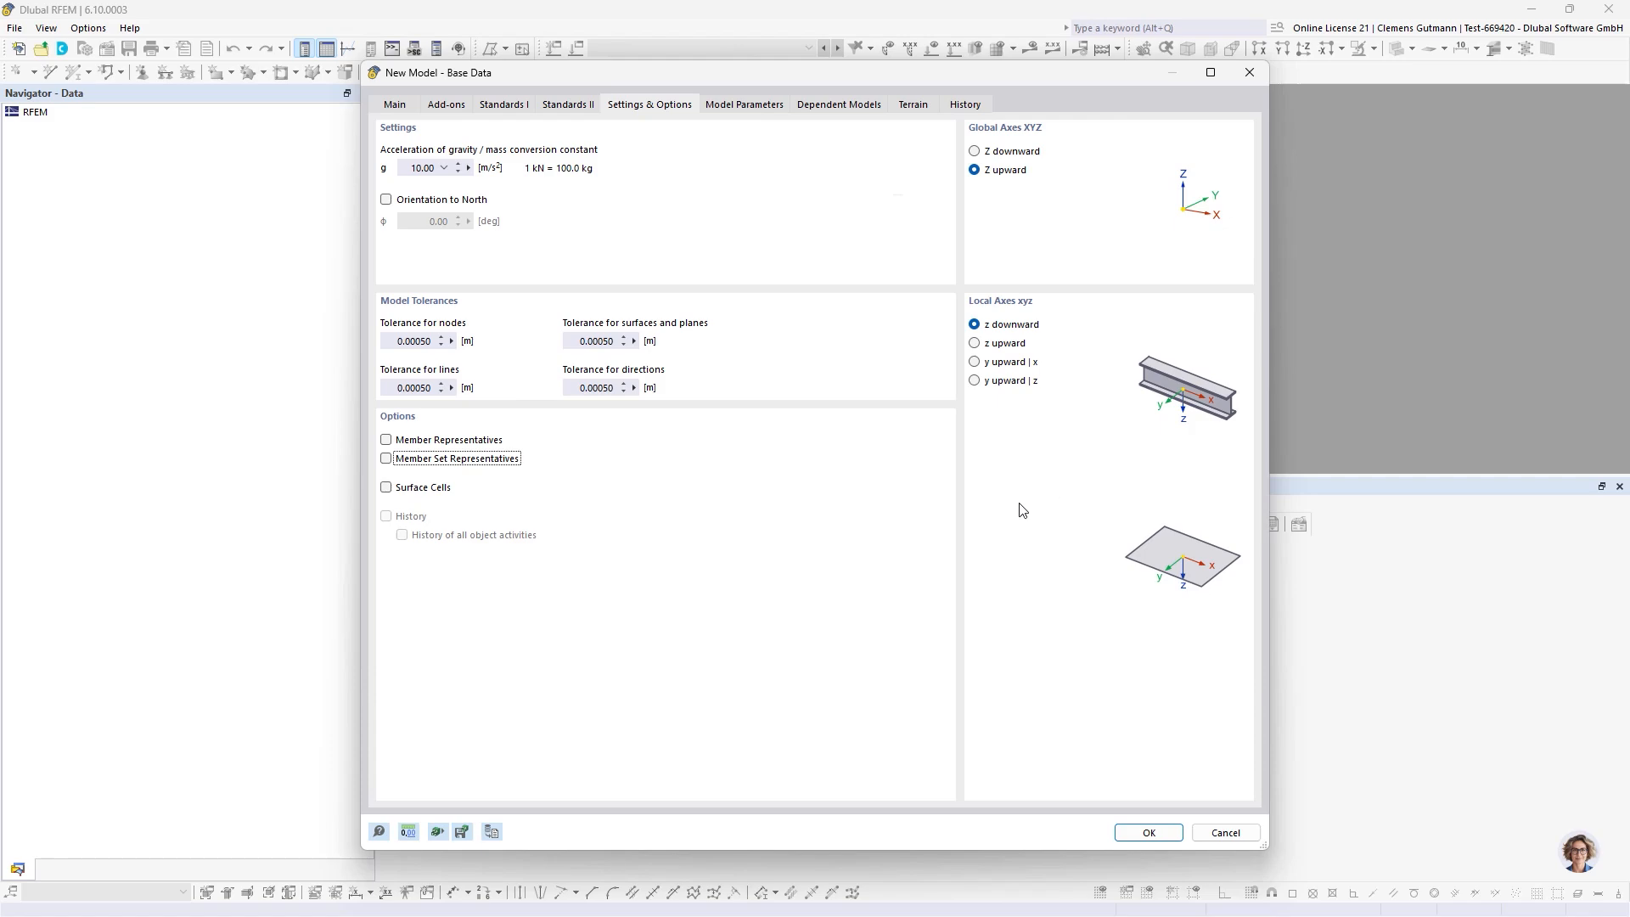
pyautogui.click(1150, 832)
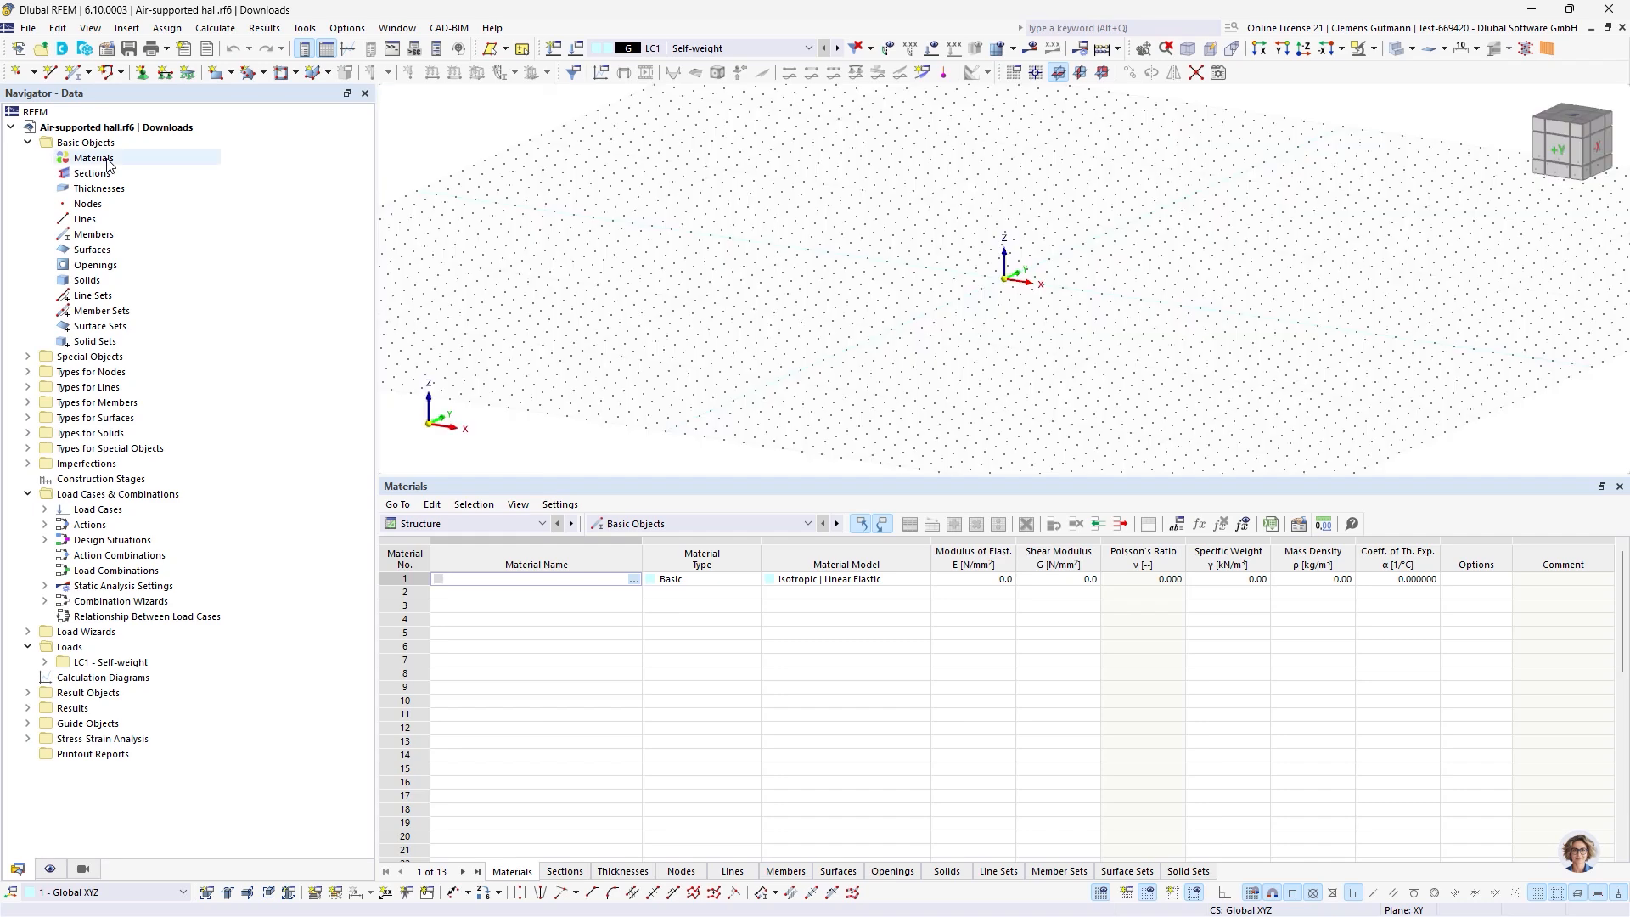
# Create a new material and choose the PES-PVC Typ II fabric for it.
pyautogui.rightClick(107, 160)
pyautogui.click(142, 188)
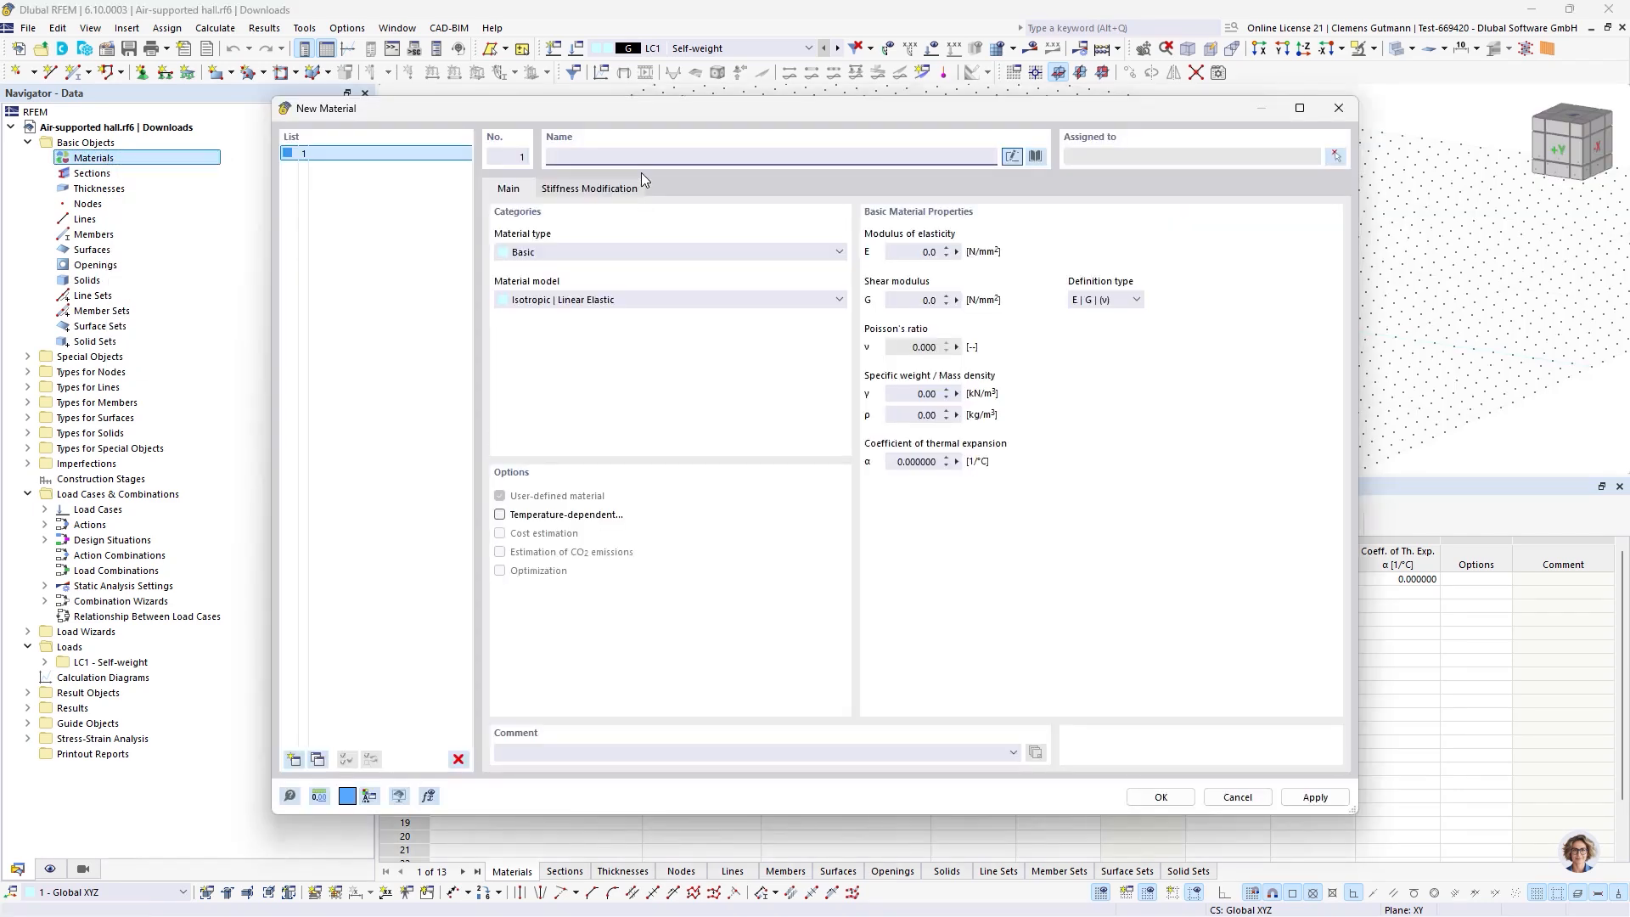
pyautogui.write('PVC')
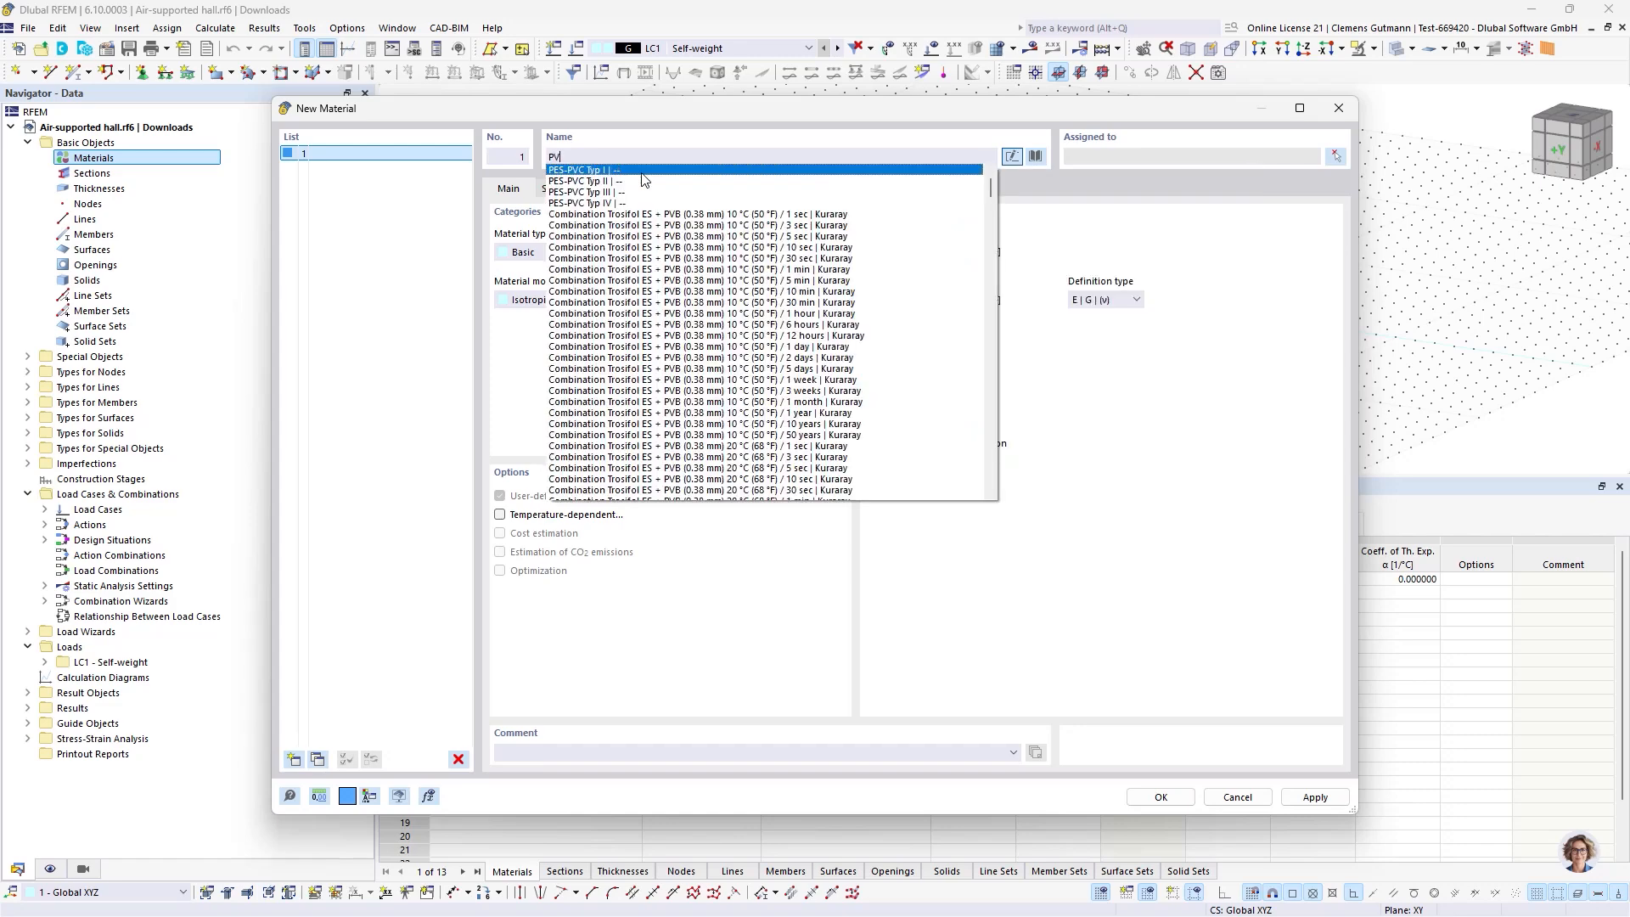
pyautogui.click(601, 180)
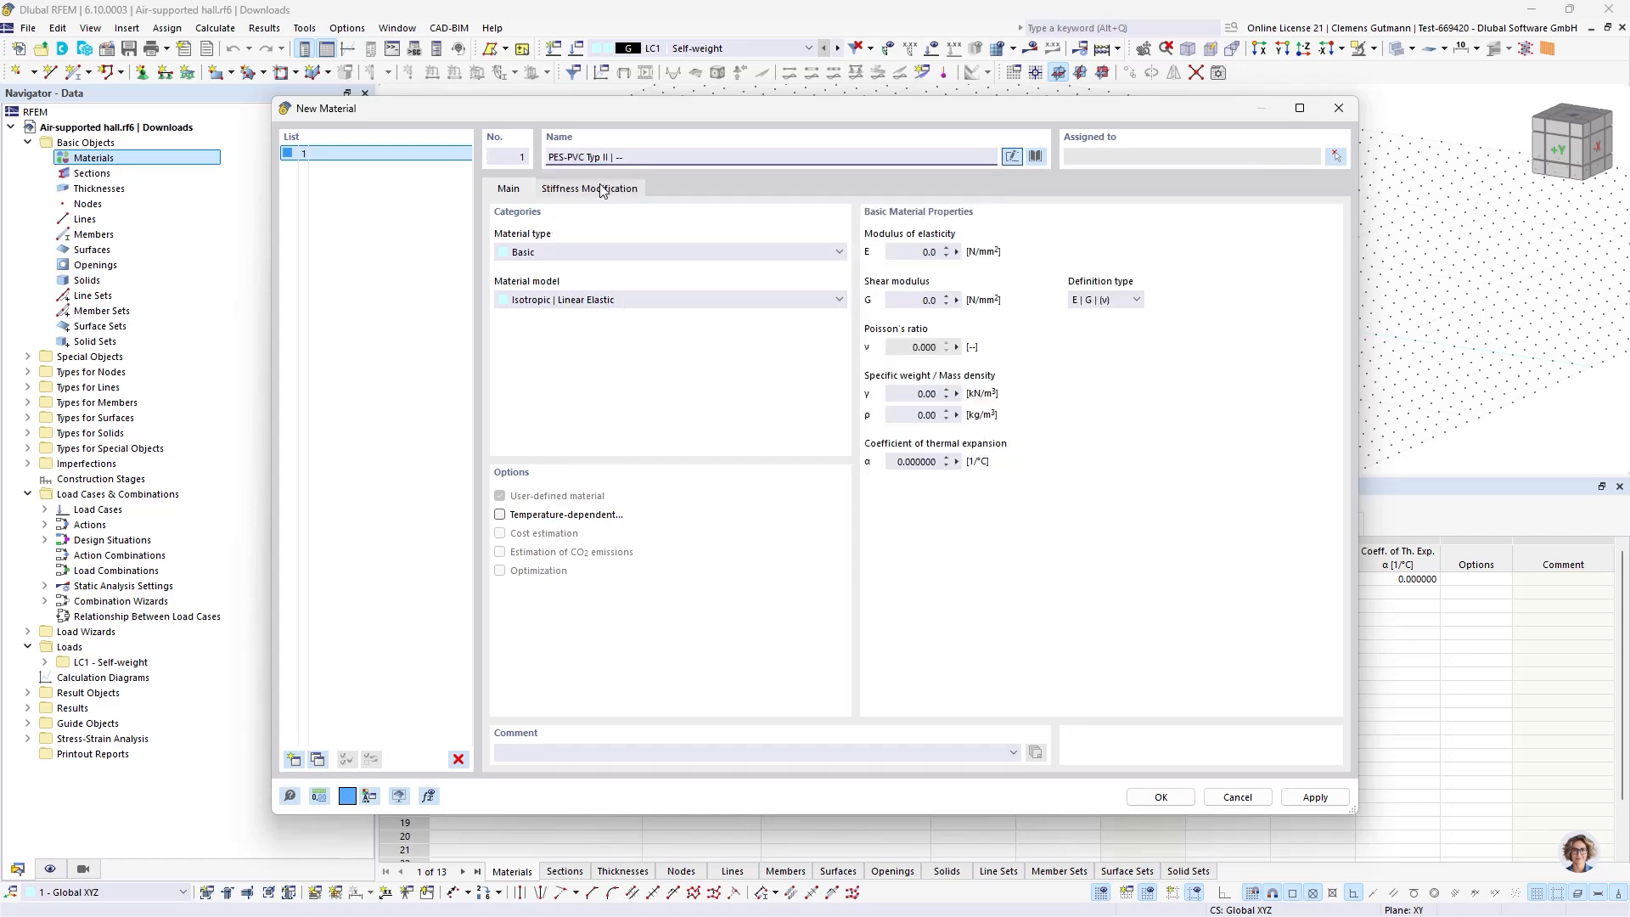
# Add a second material and choose Dry air for it.
pyautogui.click(294, 760)
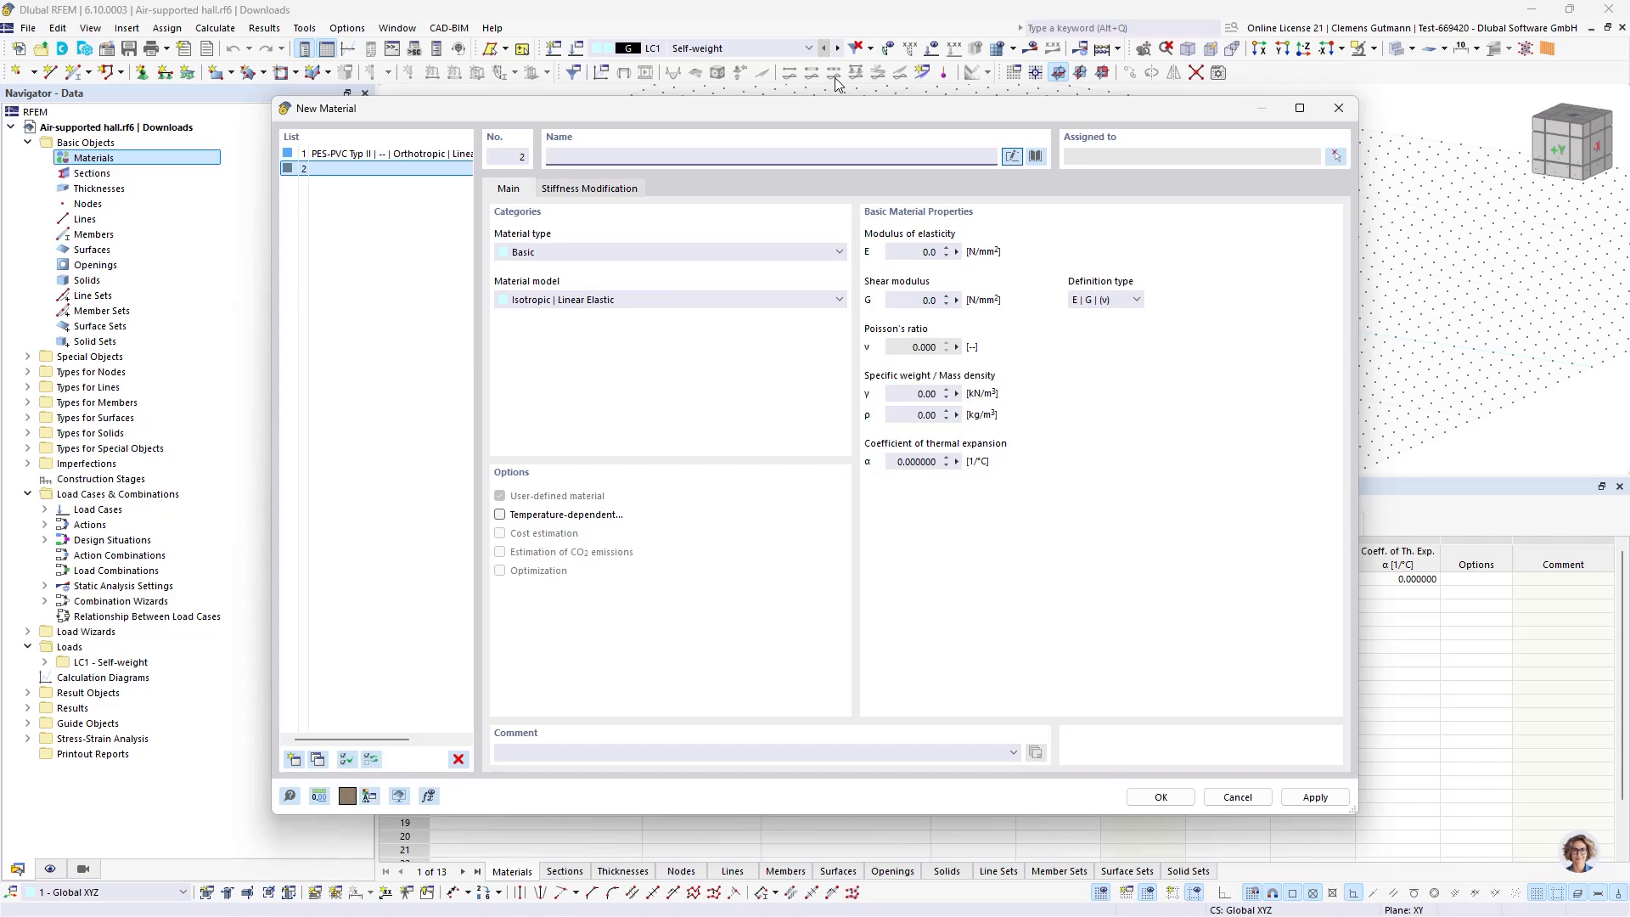
pyautogui.write('air')
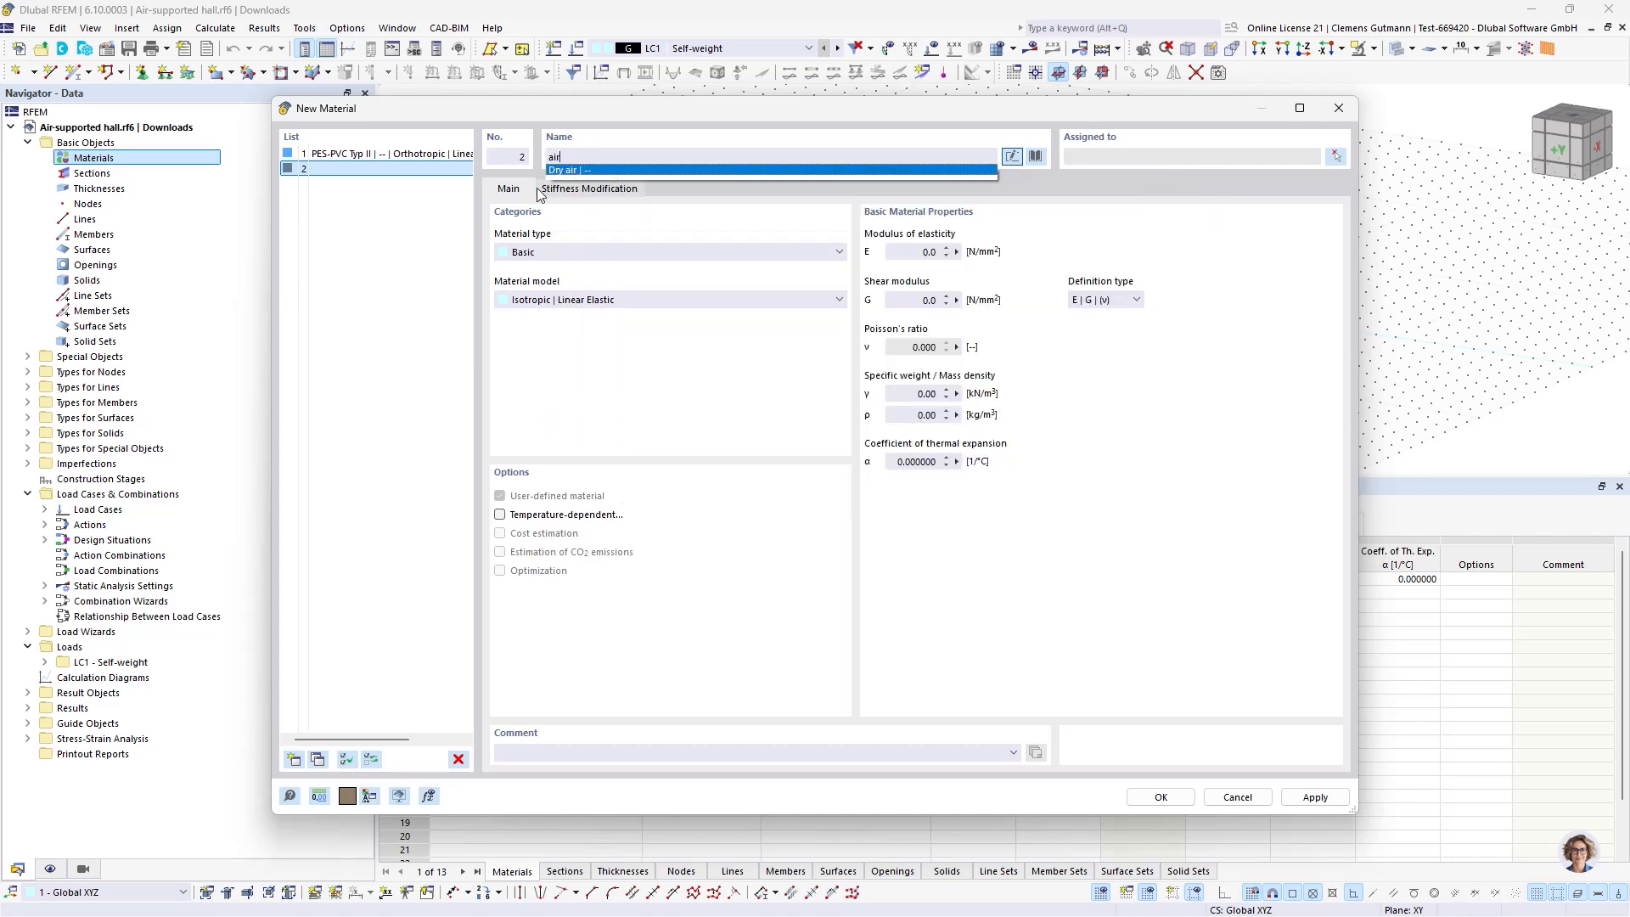
pyautogui.click(577, 170)
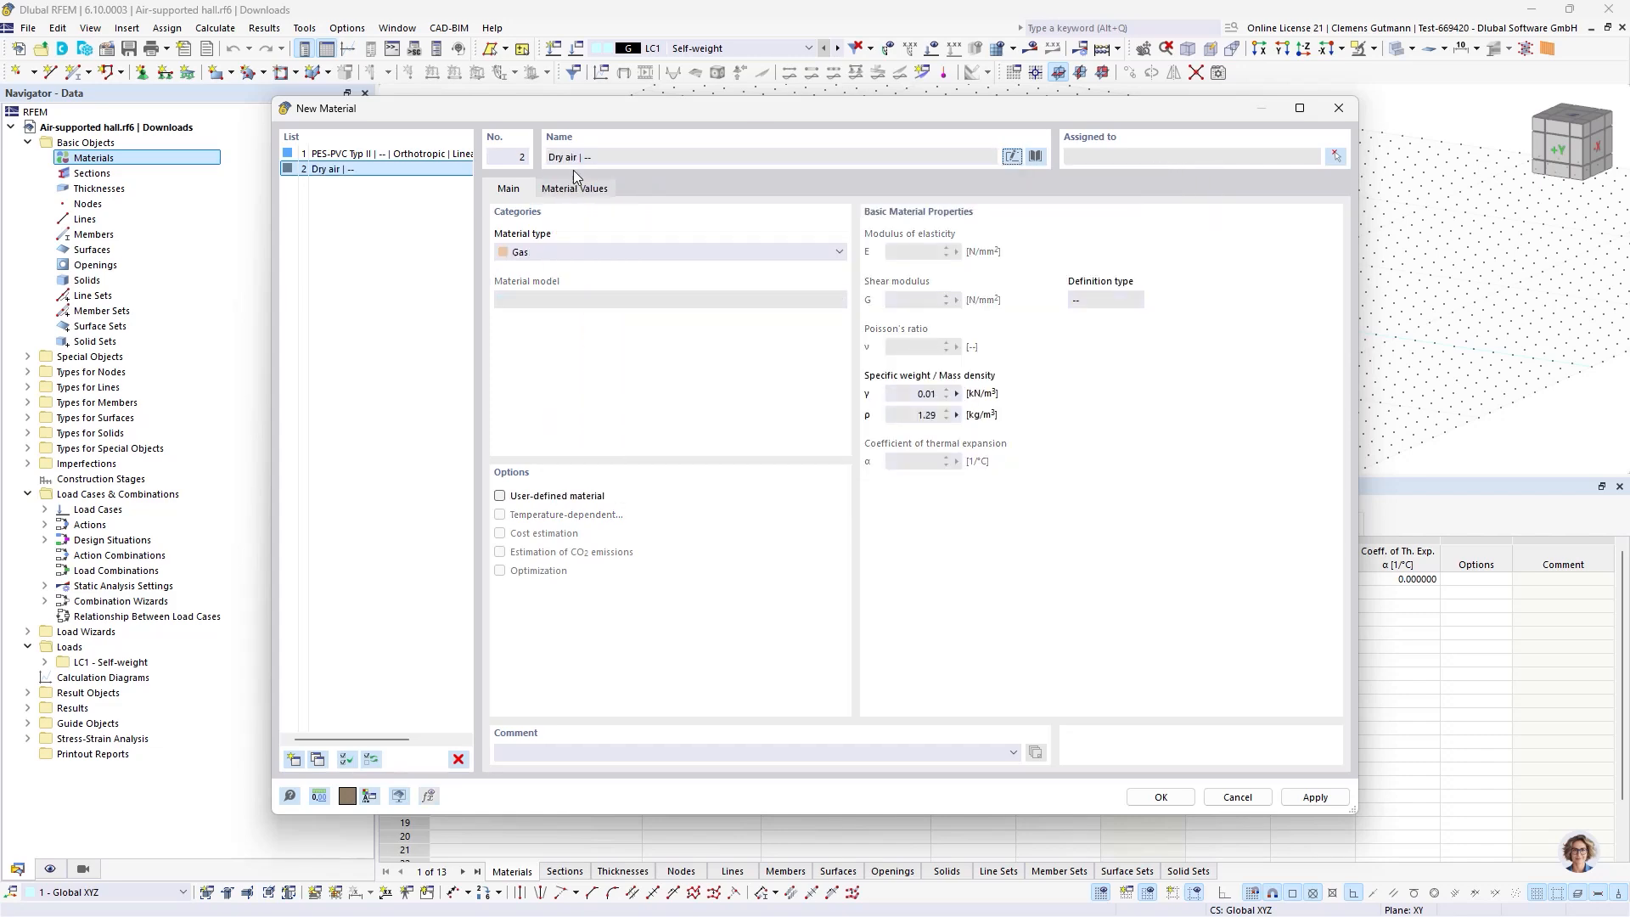
# Add the cable material OSS VERZ | FATZER as the third material and accept the material list.
pyautogui.click(294, 759)
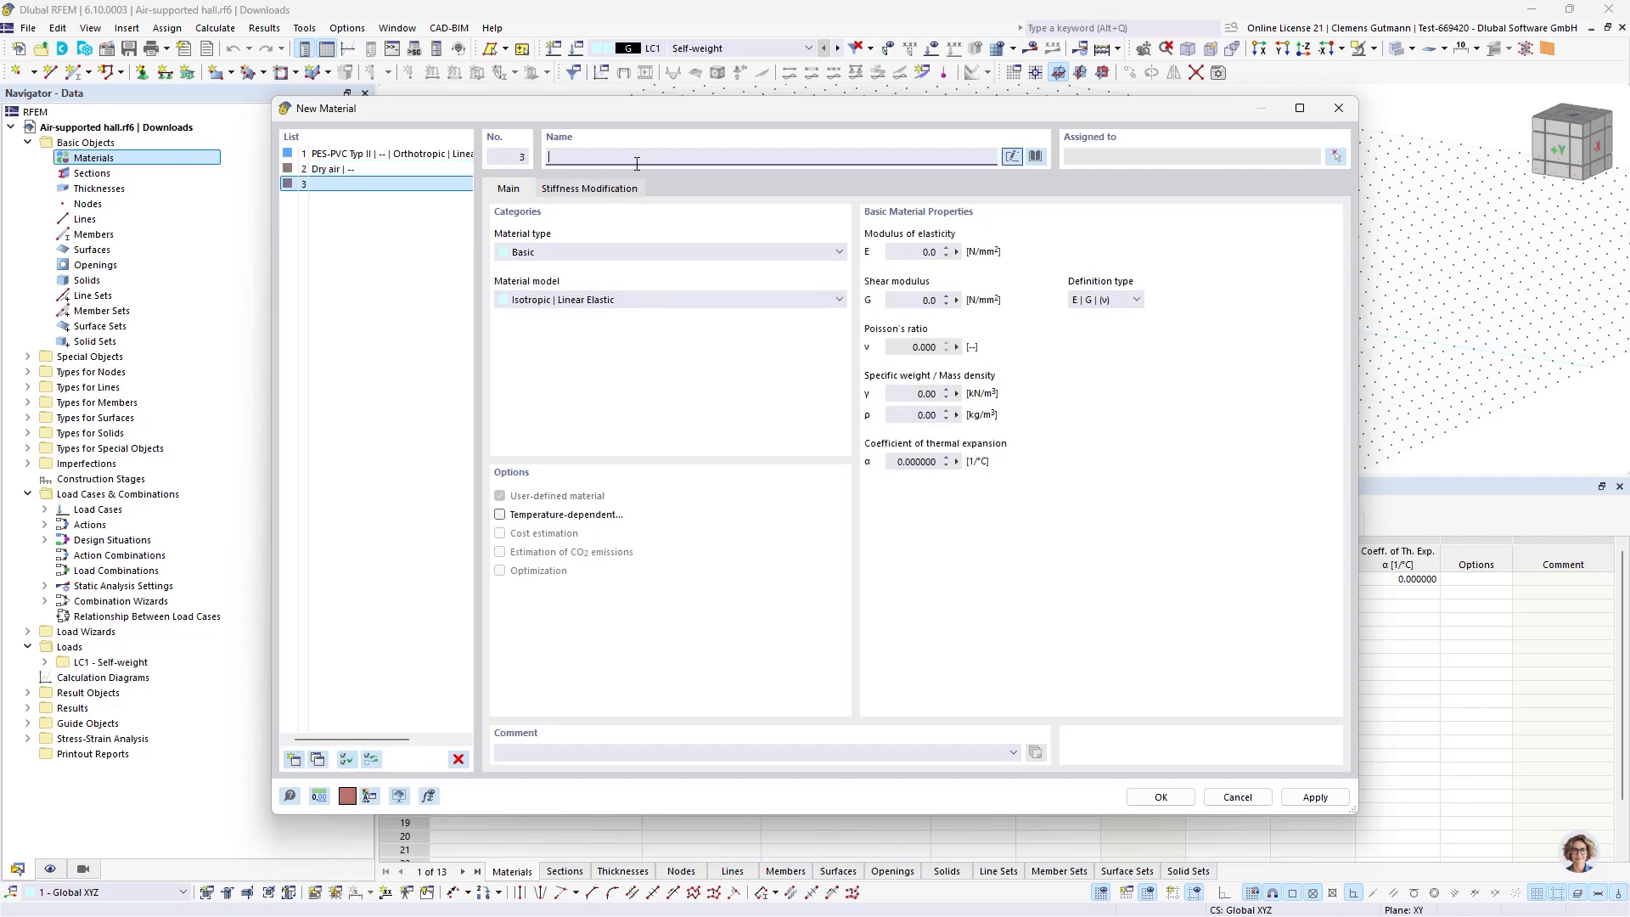
pyautogui.write('f')
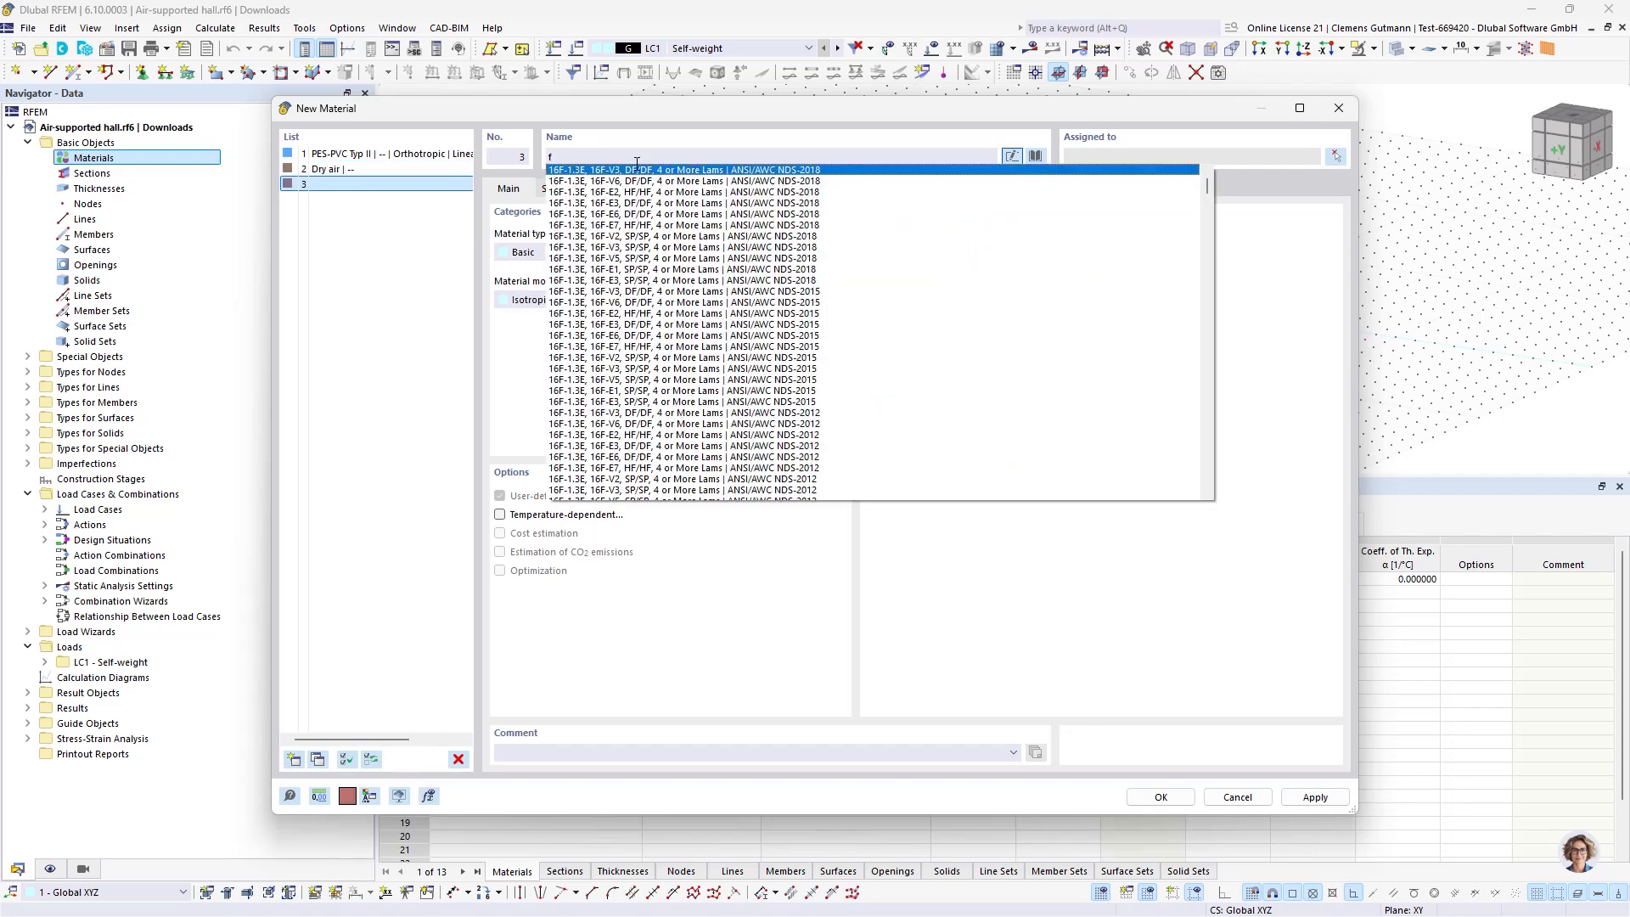
pyautogui.write('atz')
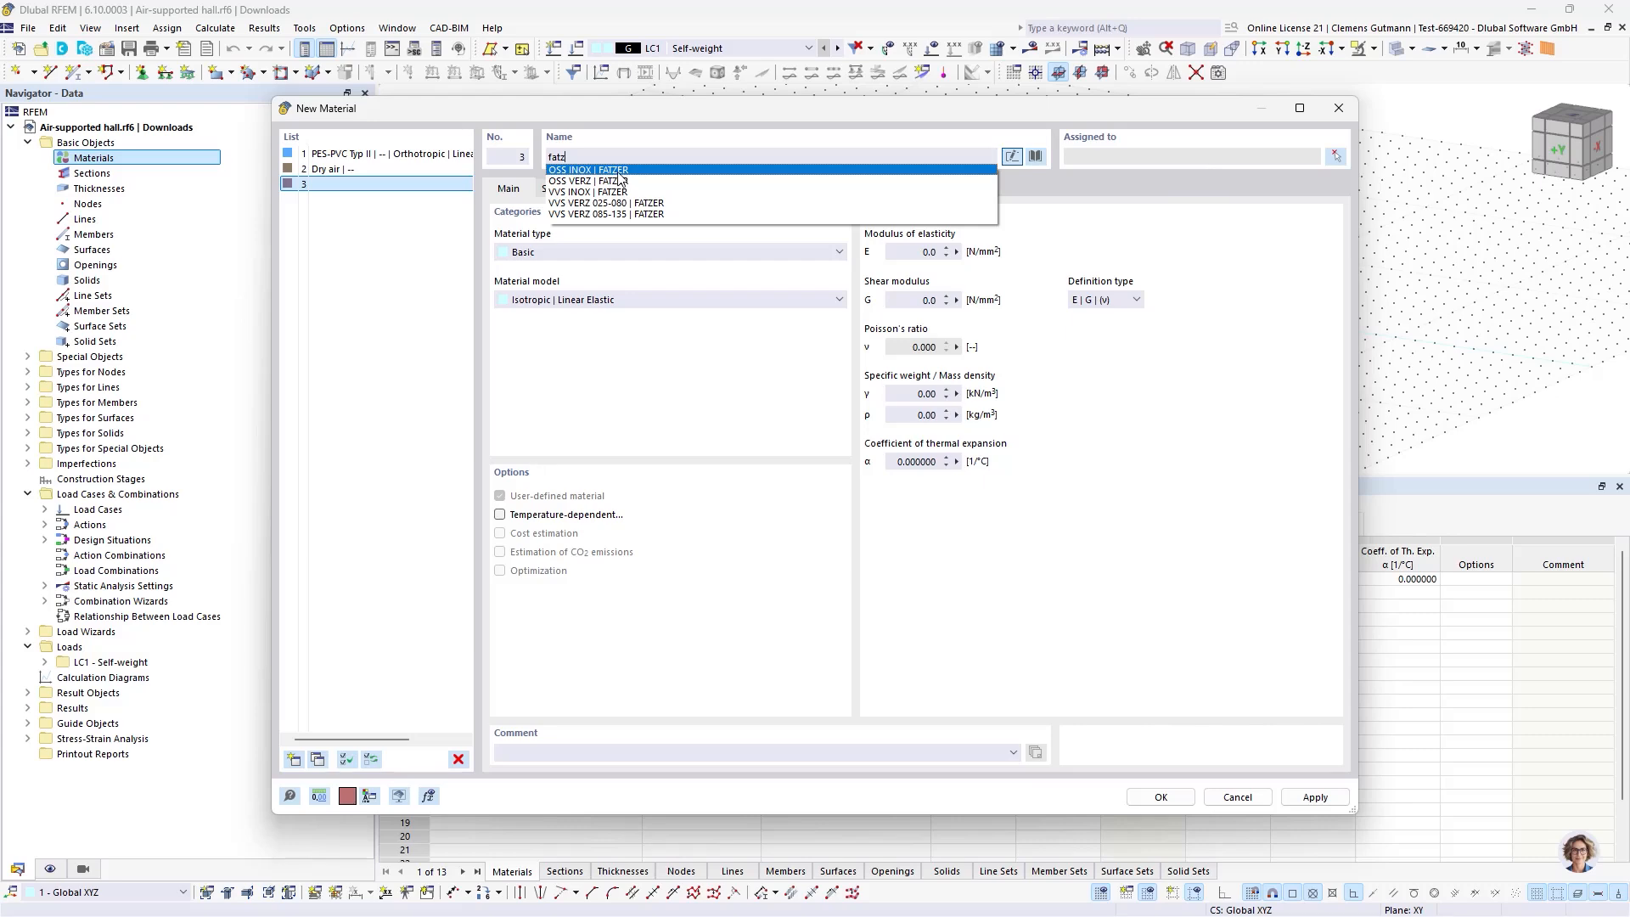
pyautogui.click(612, 182)
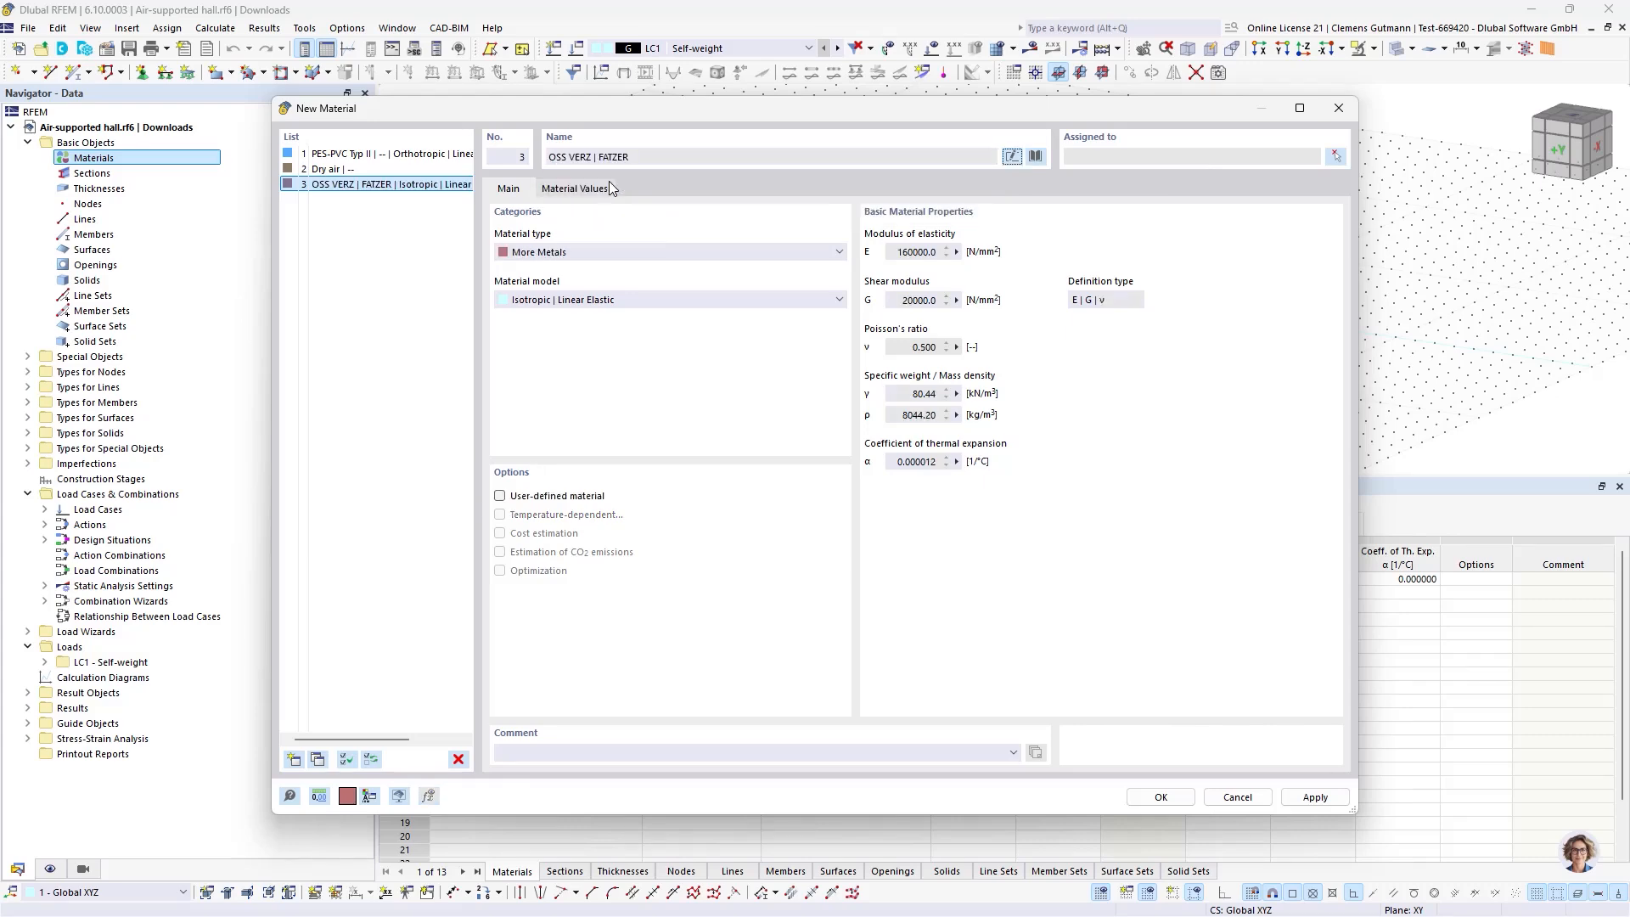
pyautogui.click(1160, 796)
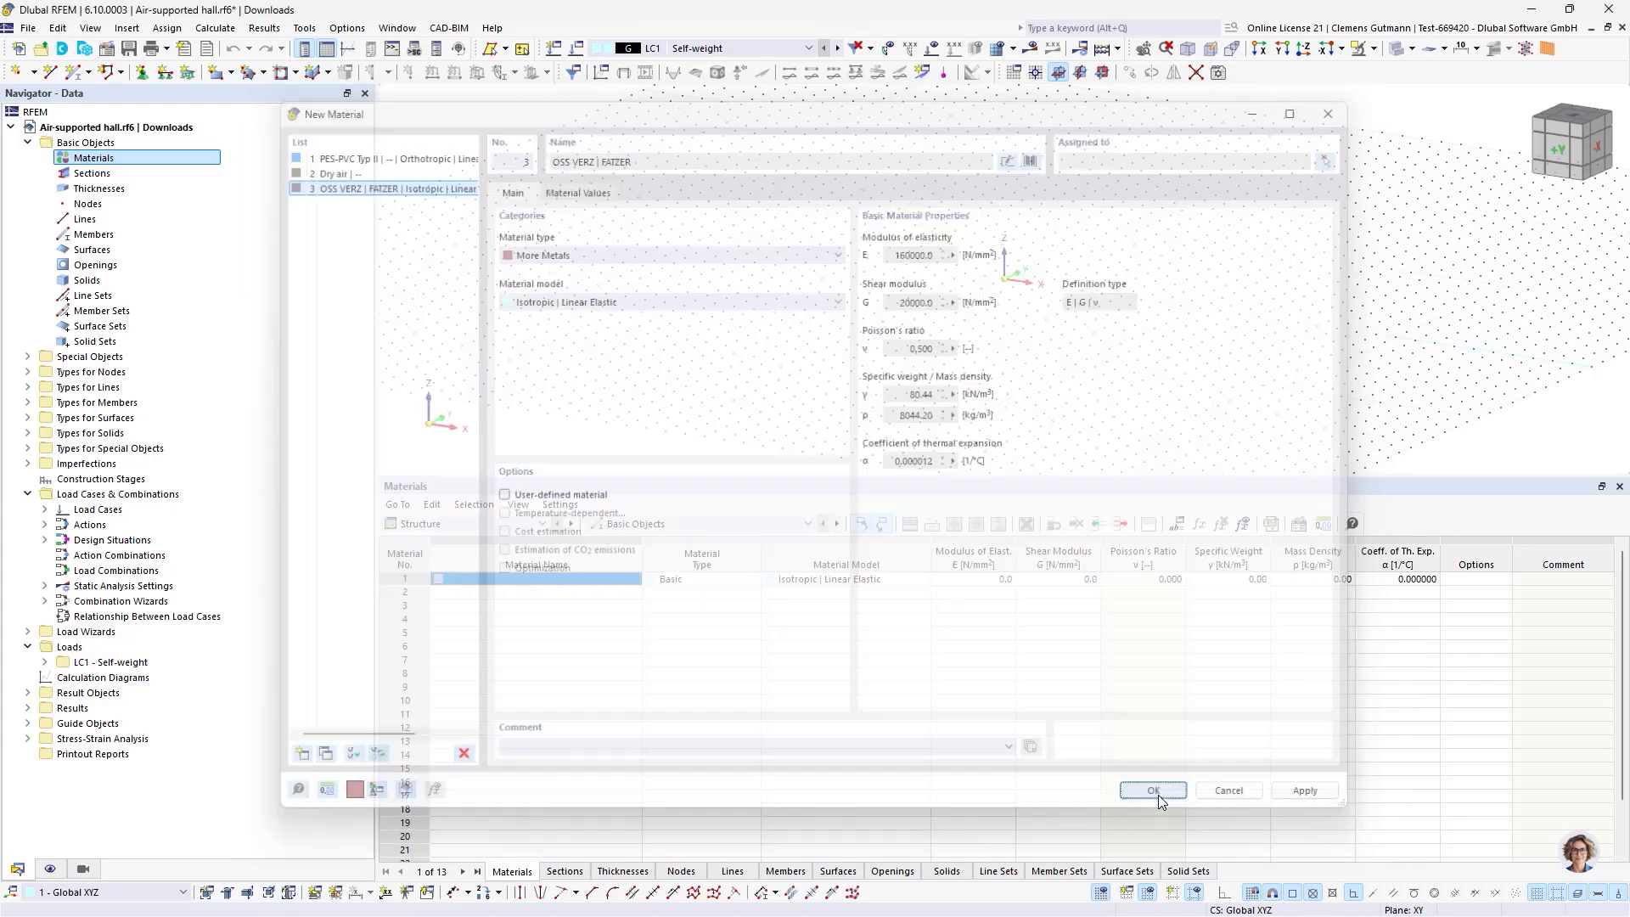
# Create a new section and assign it the material OSS VERZ | FATZER.
pyautogui.rightClick(103, 173)
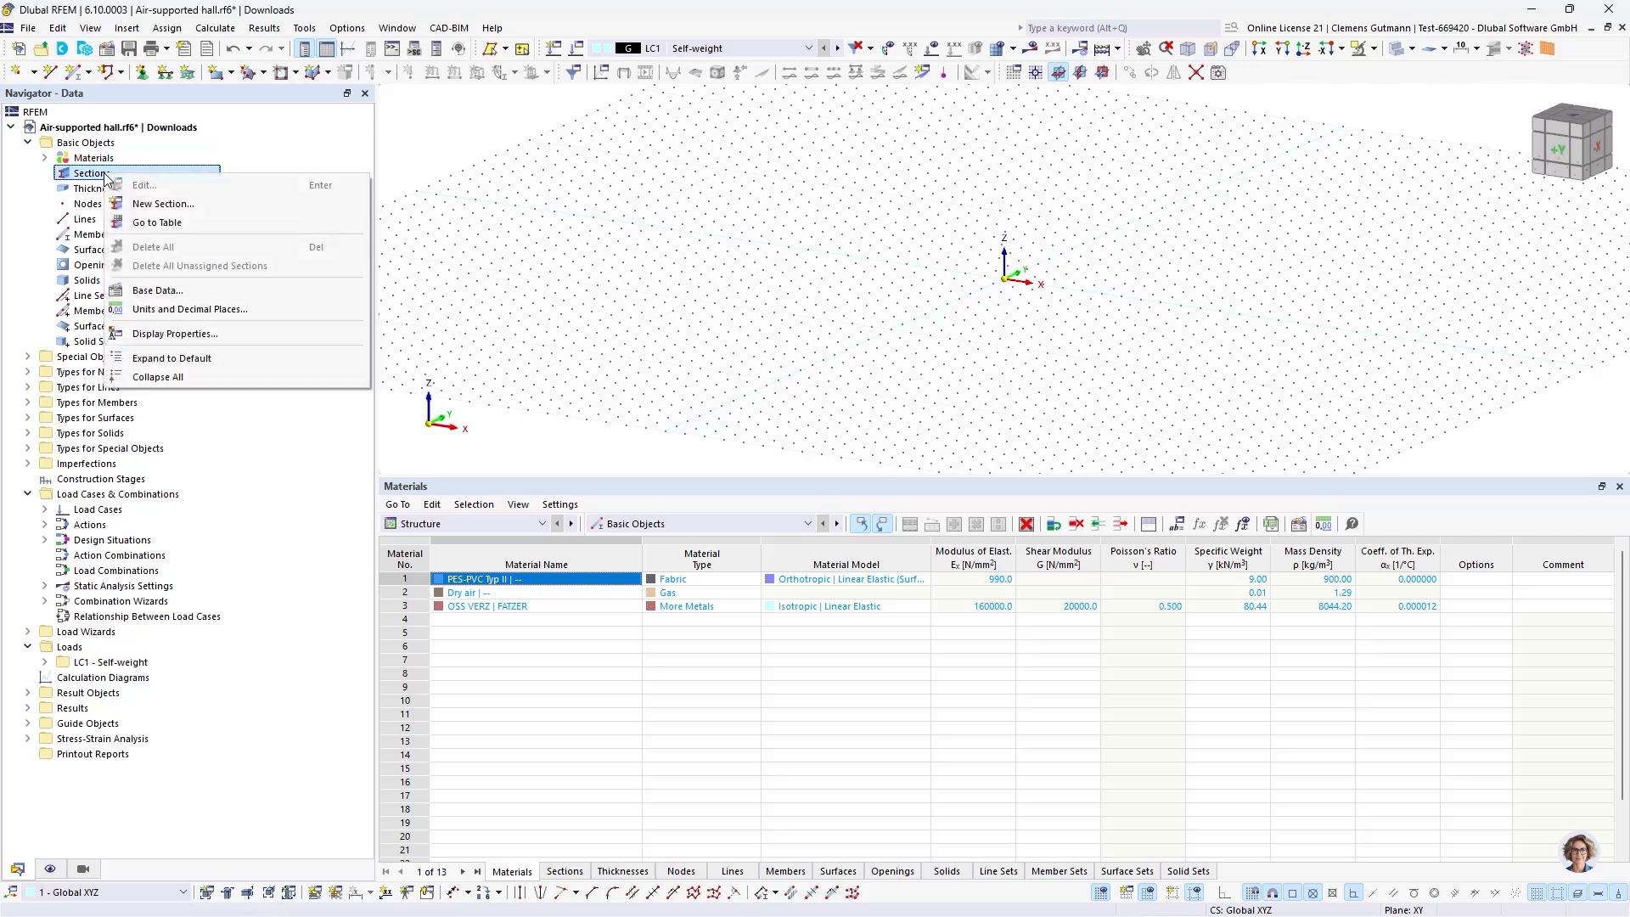
pyautogui.click(134, 205)
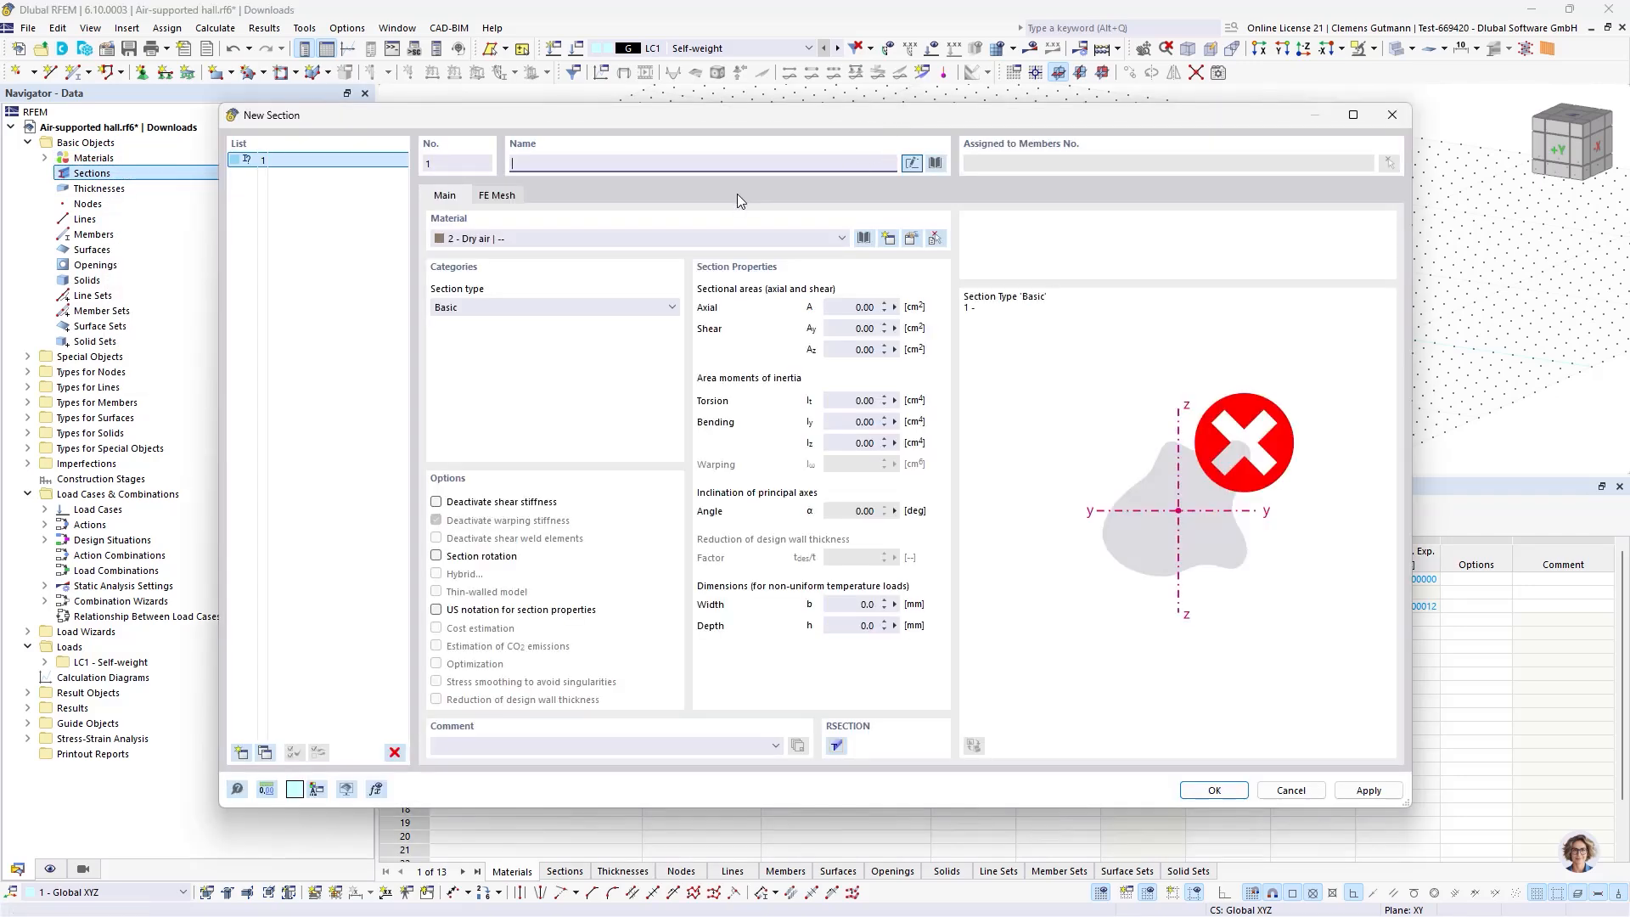
pyautogui.click(671, 238)
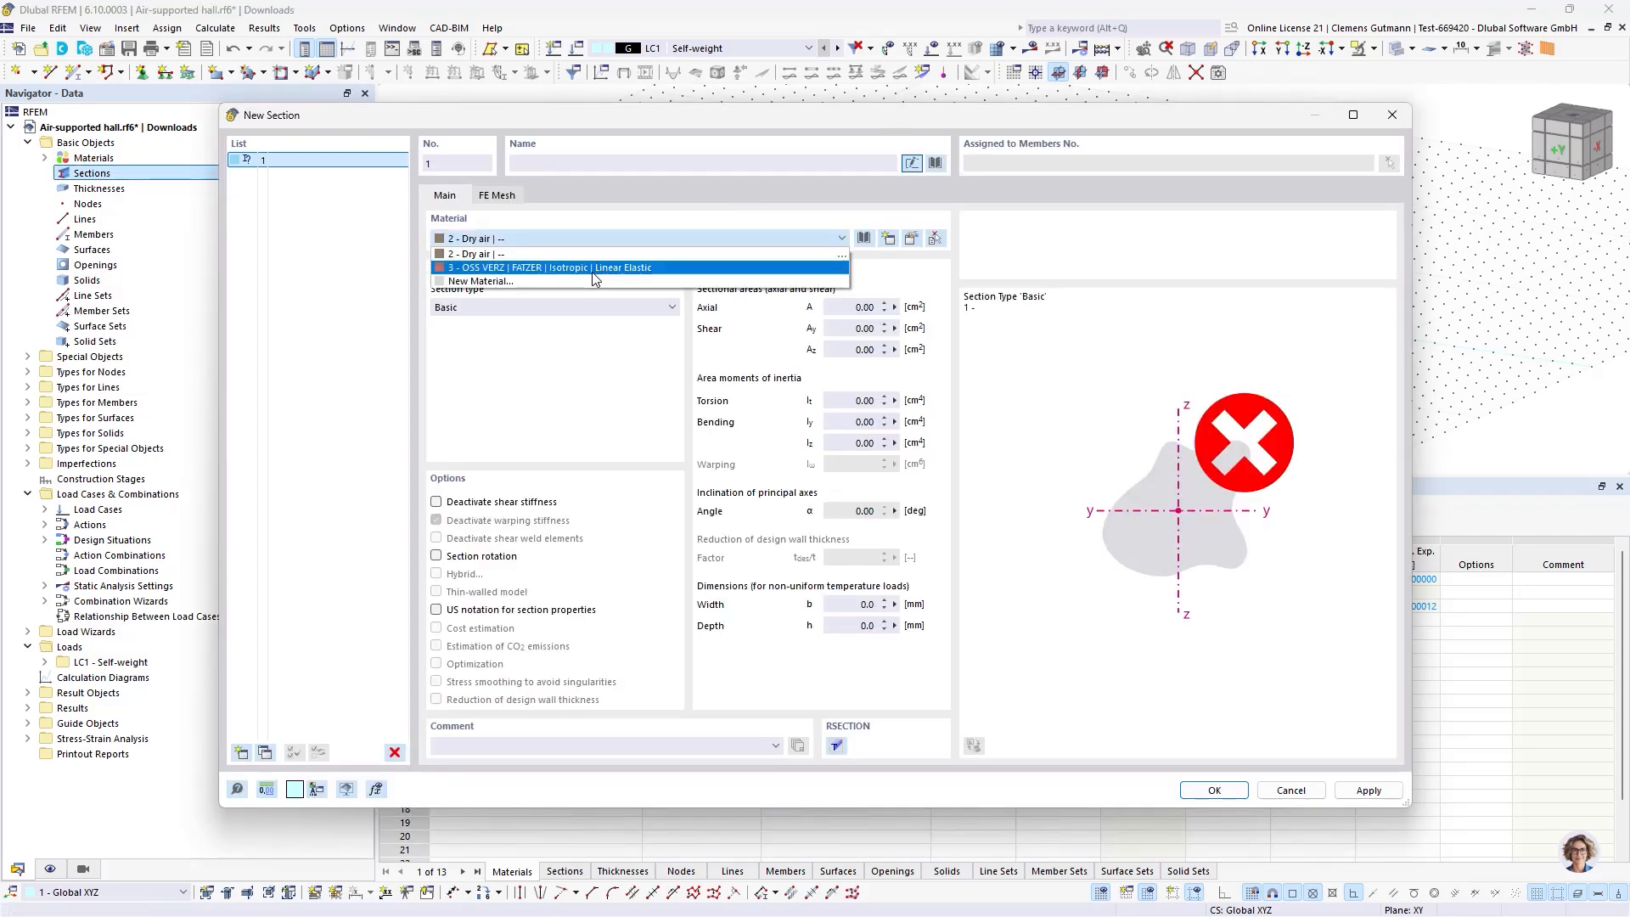
pyautogui.click(593, 272)
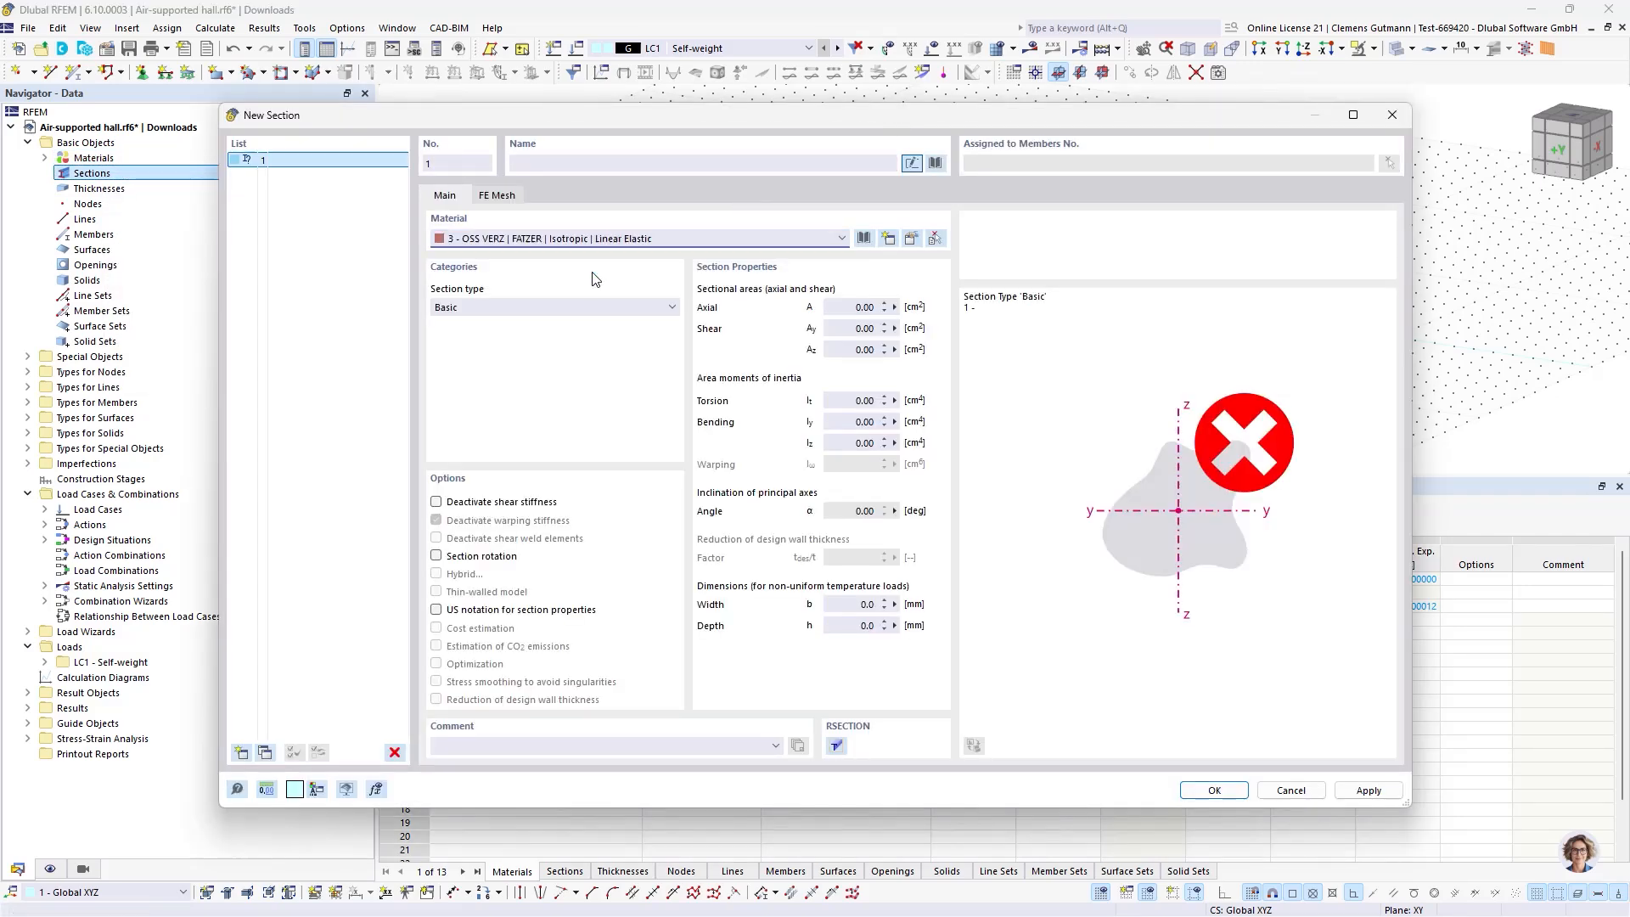
pyautogui.click(937, 163)
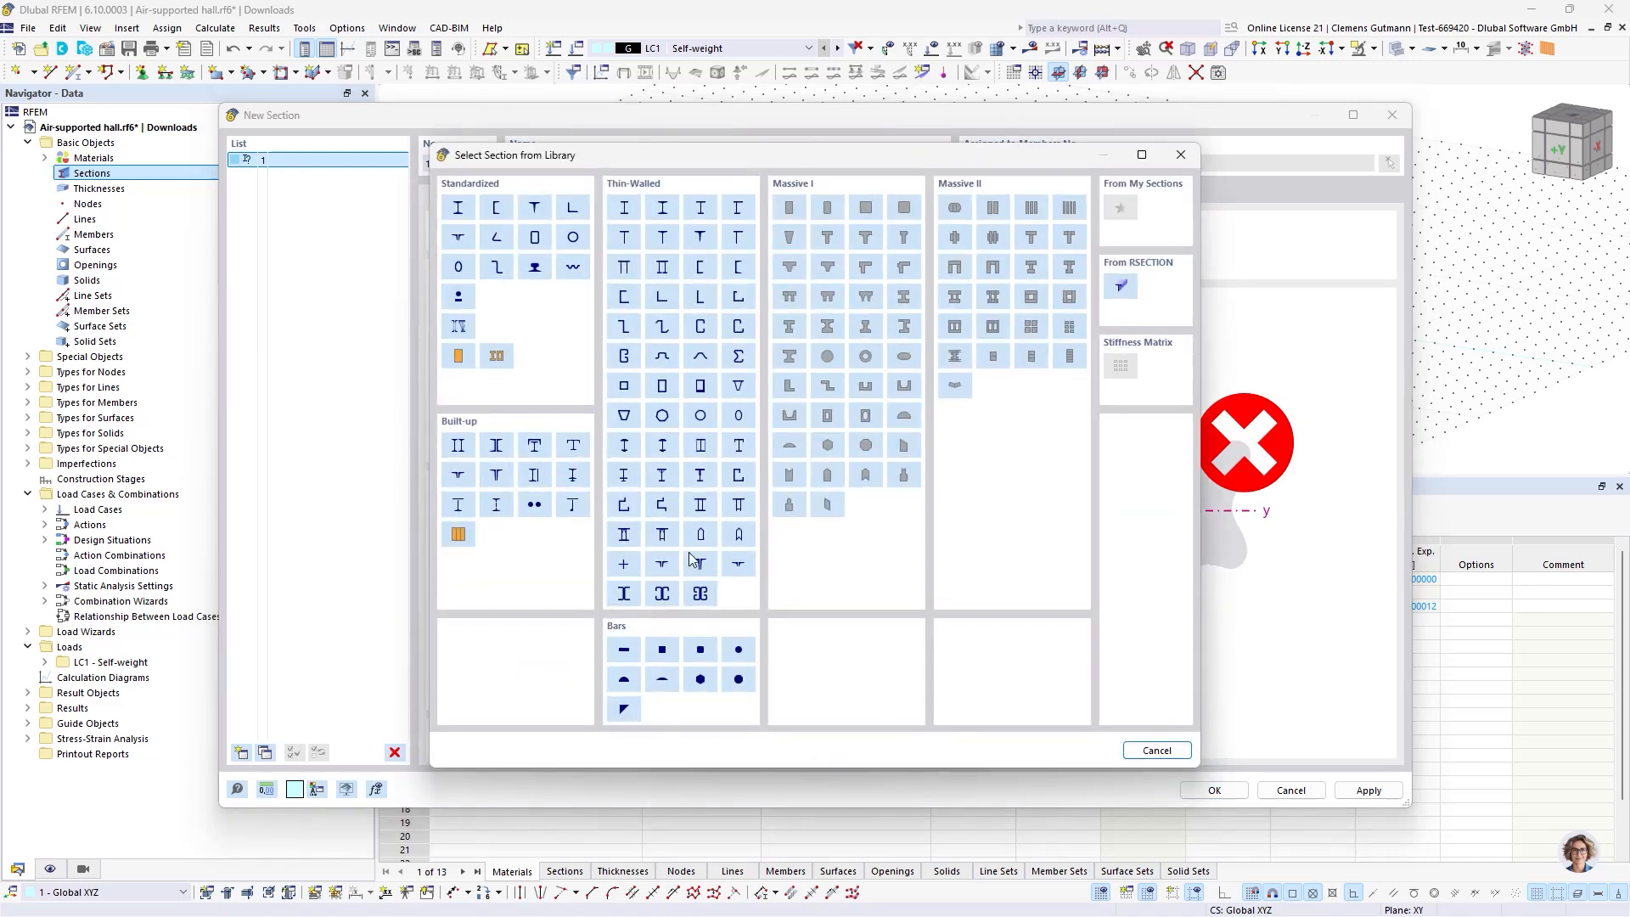
pyautogui.click(458, 299)
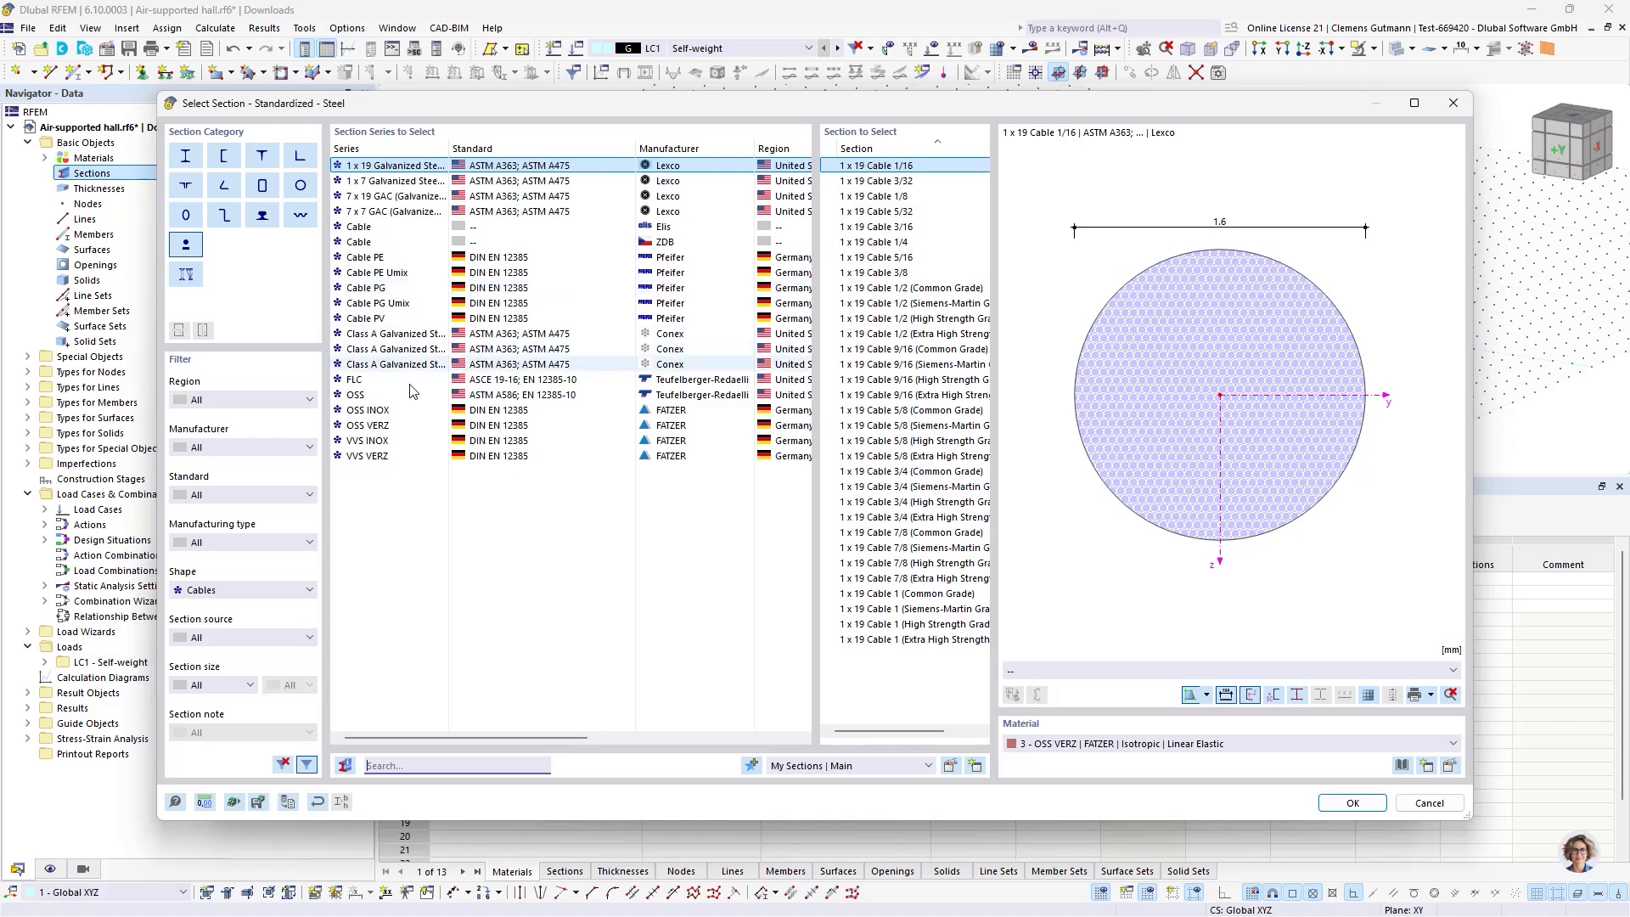
pyautogui.click(393, 413)
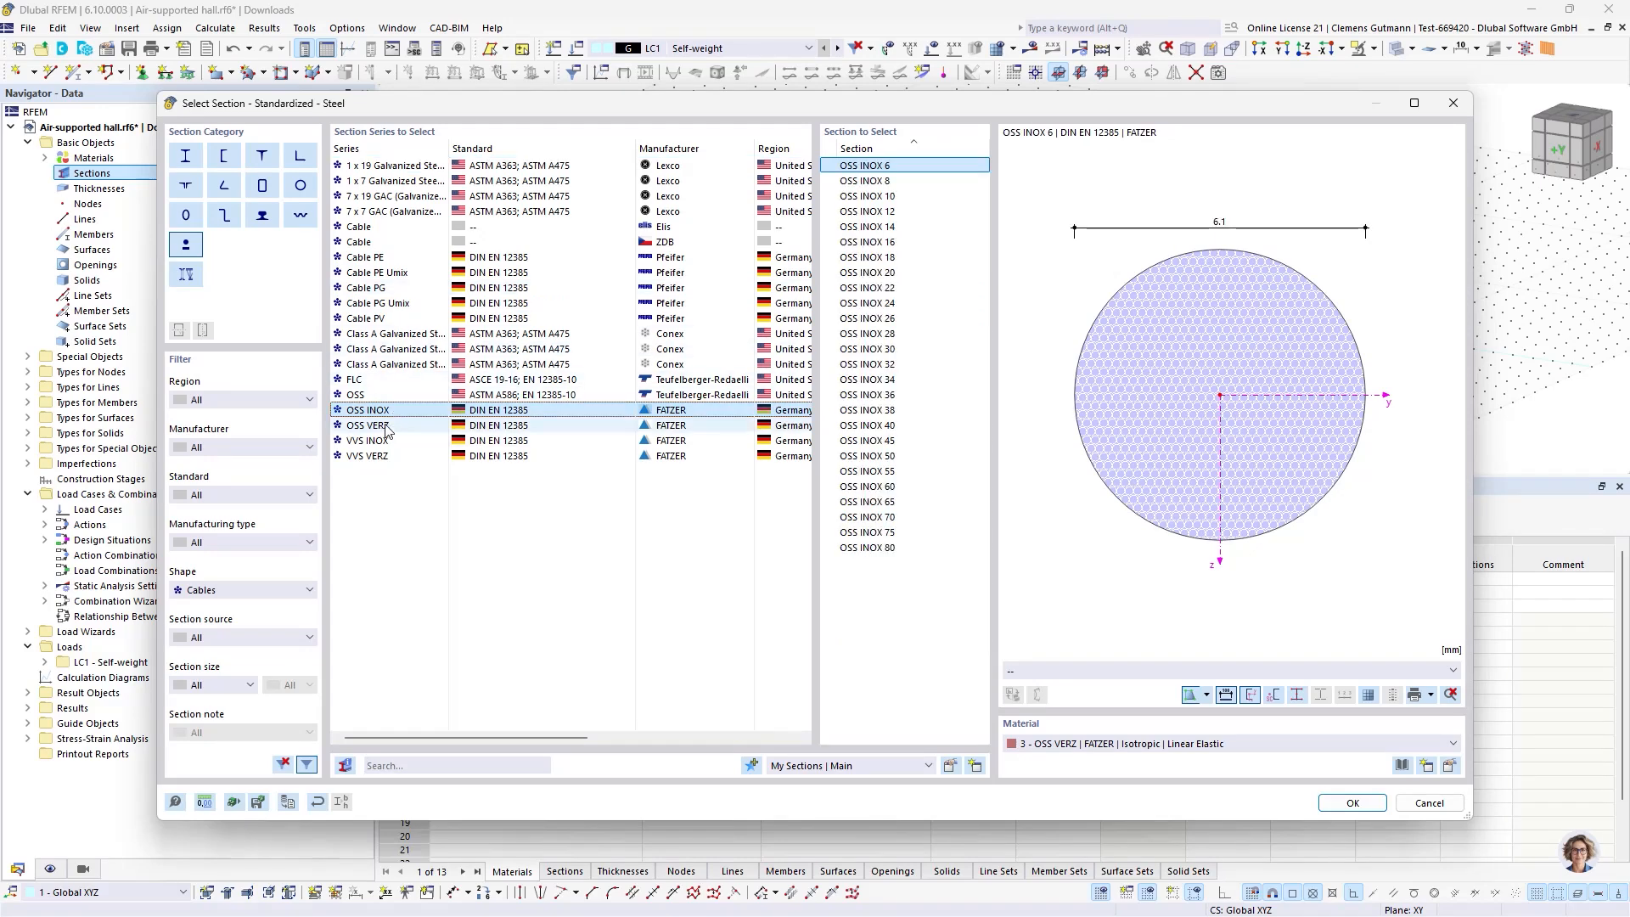
pyautogui.click(387, 427)
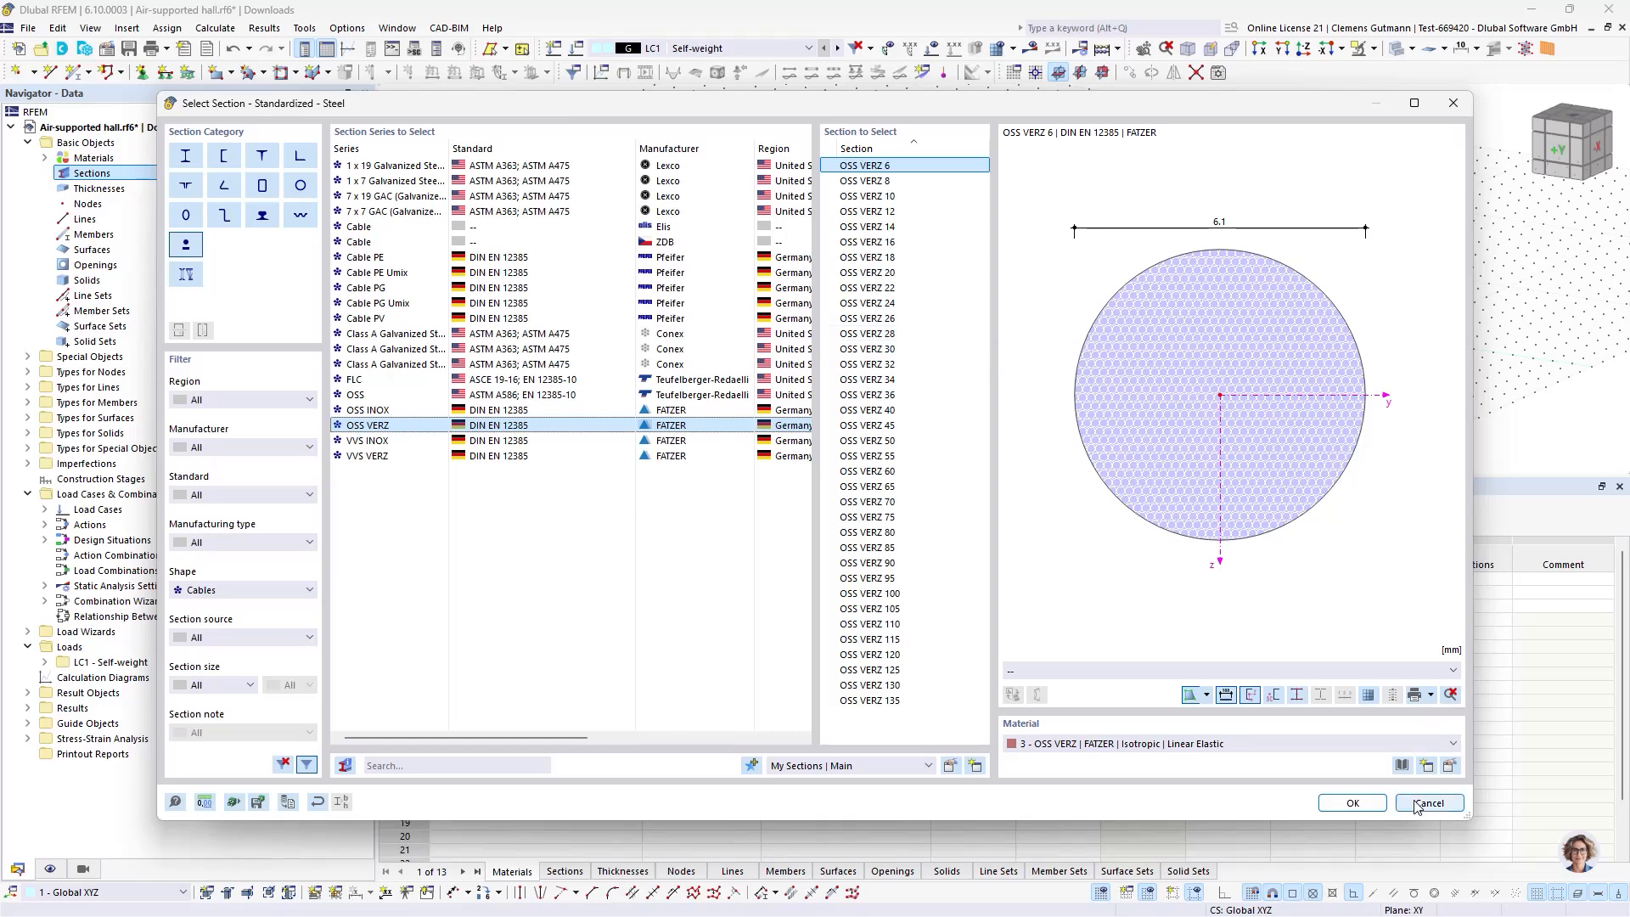
pyautogui.click(1357, 803)
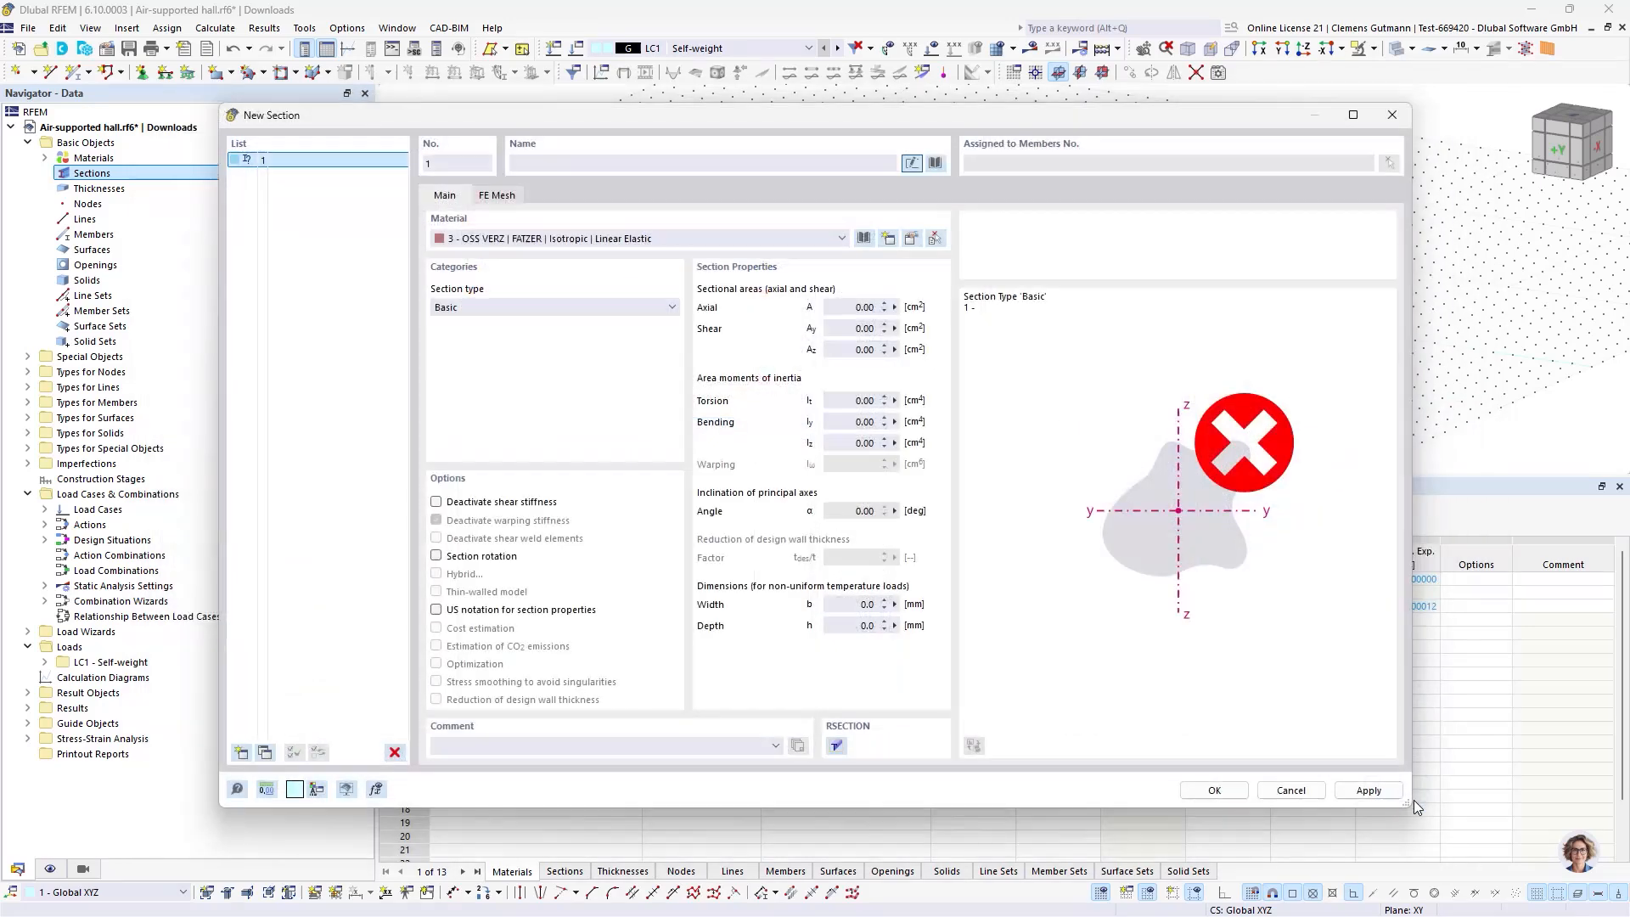
# Choose a solid round bar from the section library and define its diameter d with the formula 0.75^0.5*10mm.
pyautogui.click(936, 162)
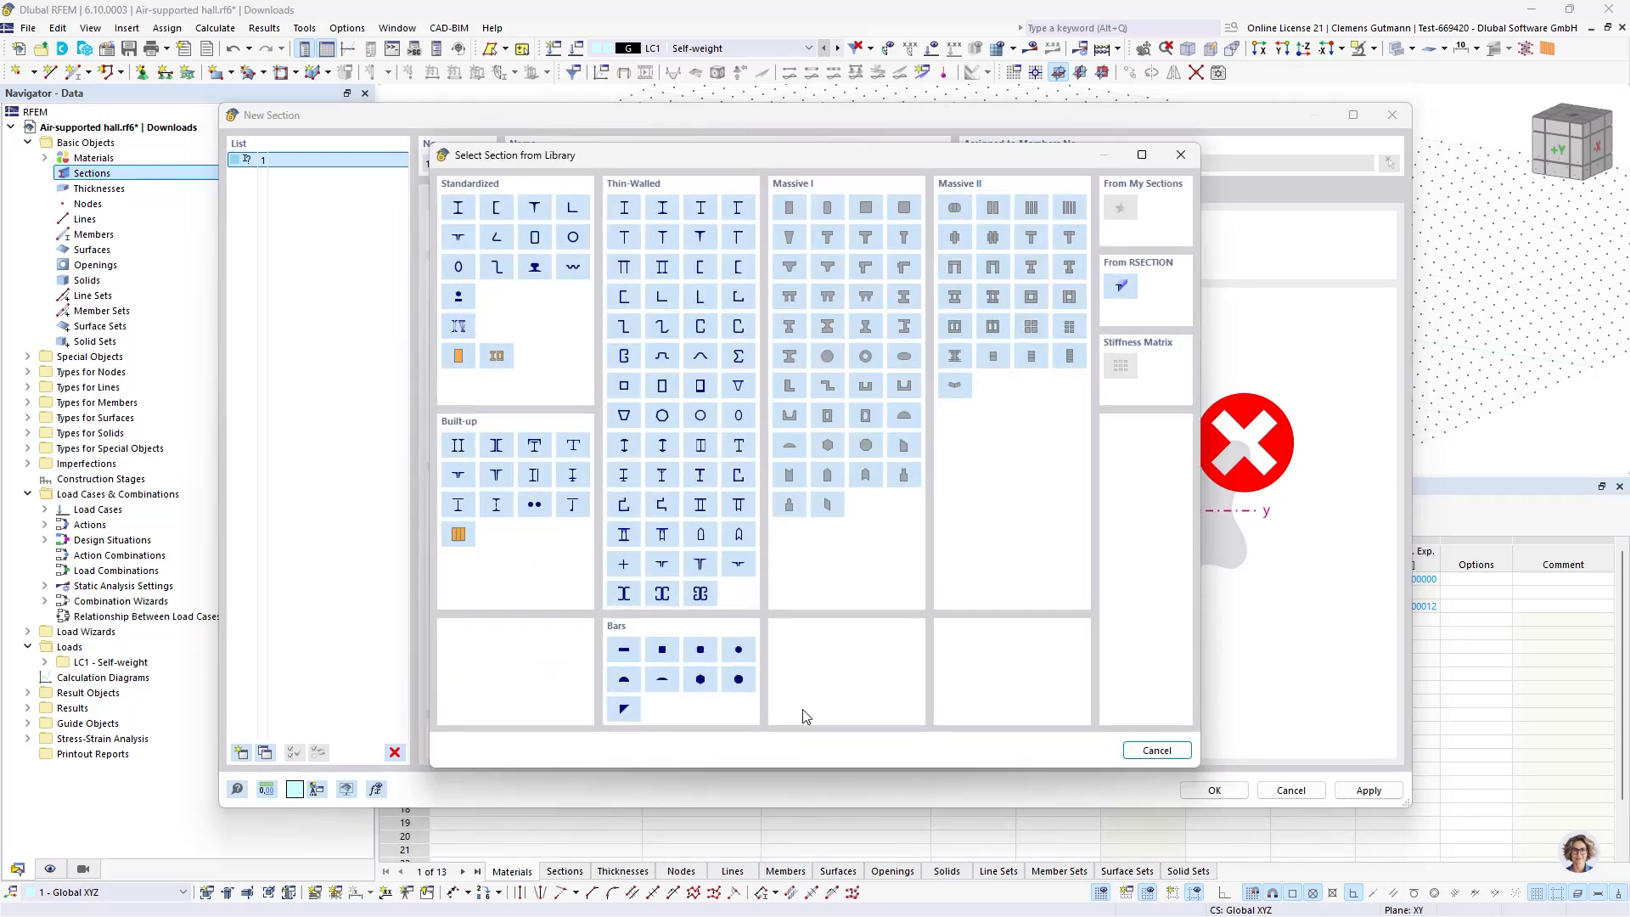
pyautogui.click(739, 650)
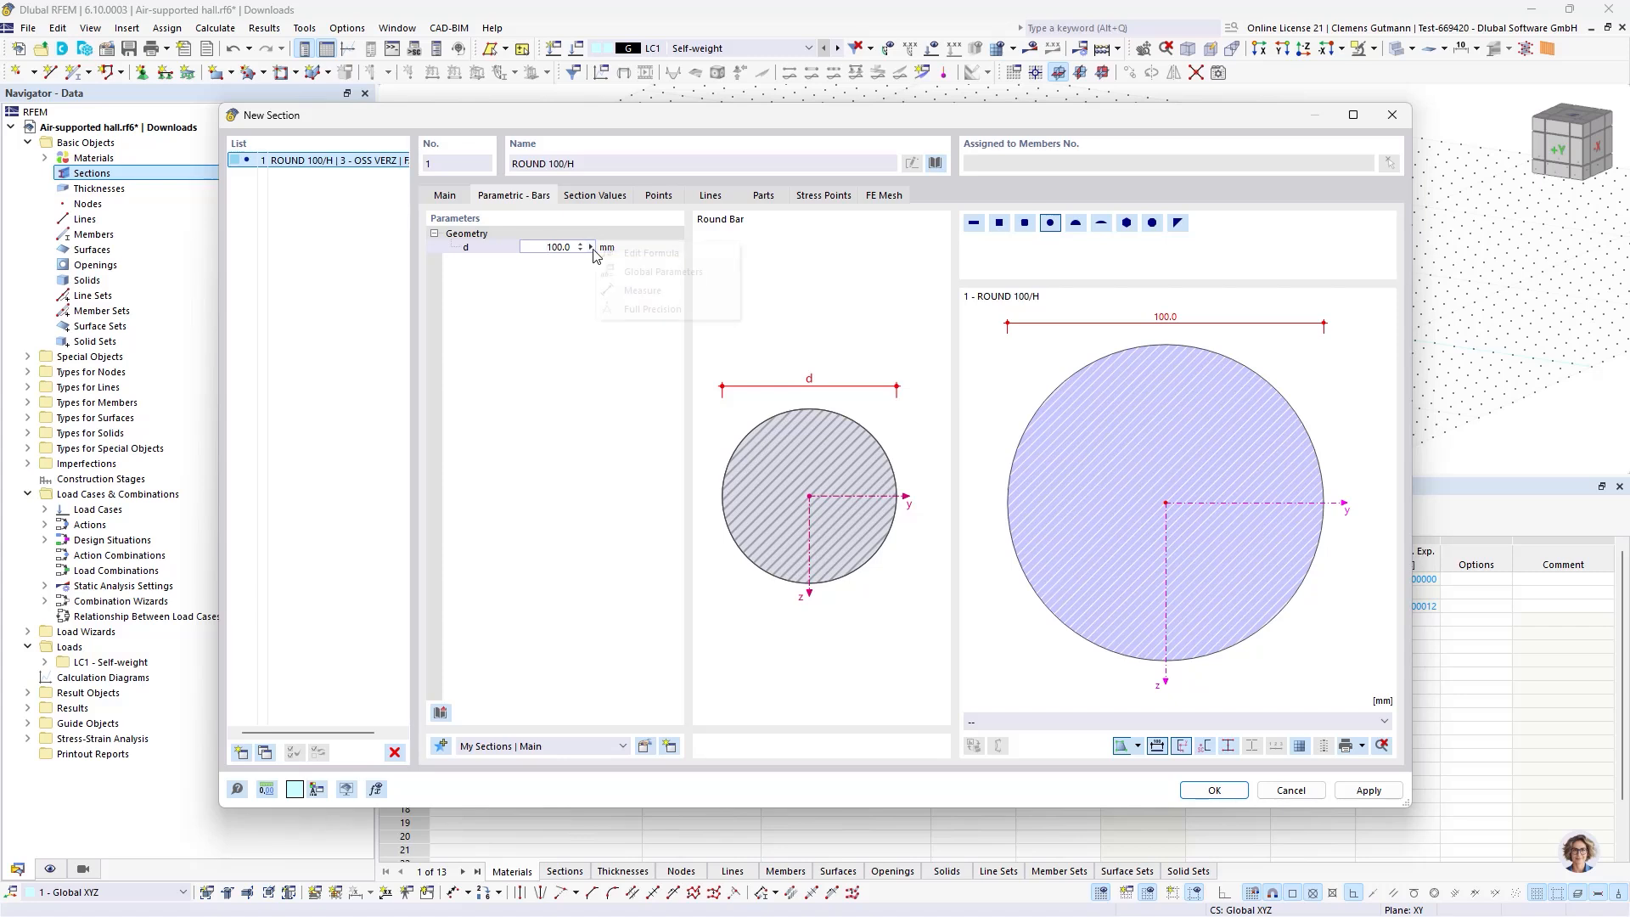
pyautogui.click(591, 247)
pyautogui.press('Escape')
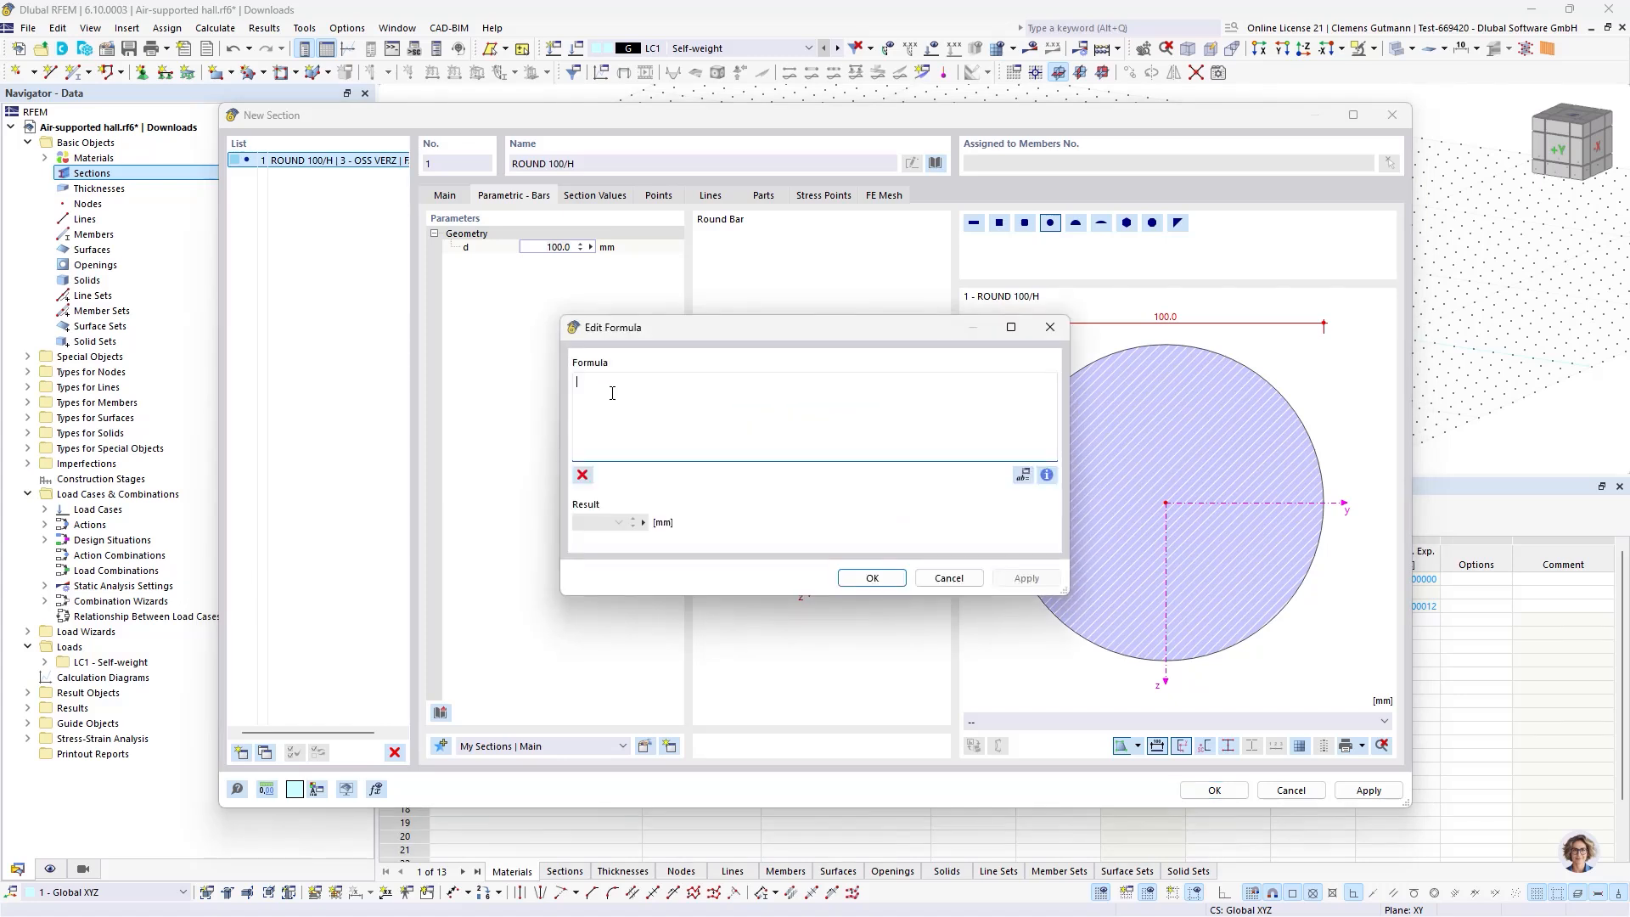
pyautogui.write('0.75')
pyautogui.write('^0.5*10')
pyautogui.write('mm')
pyautogui.click(868, 580)
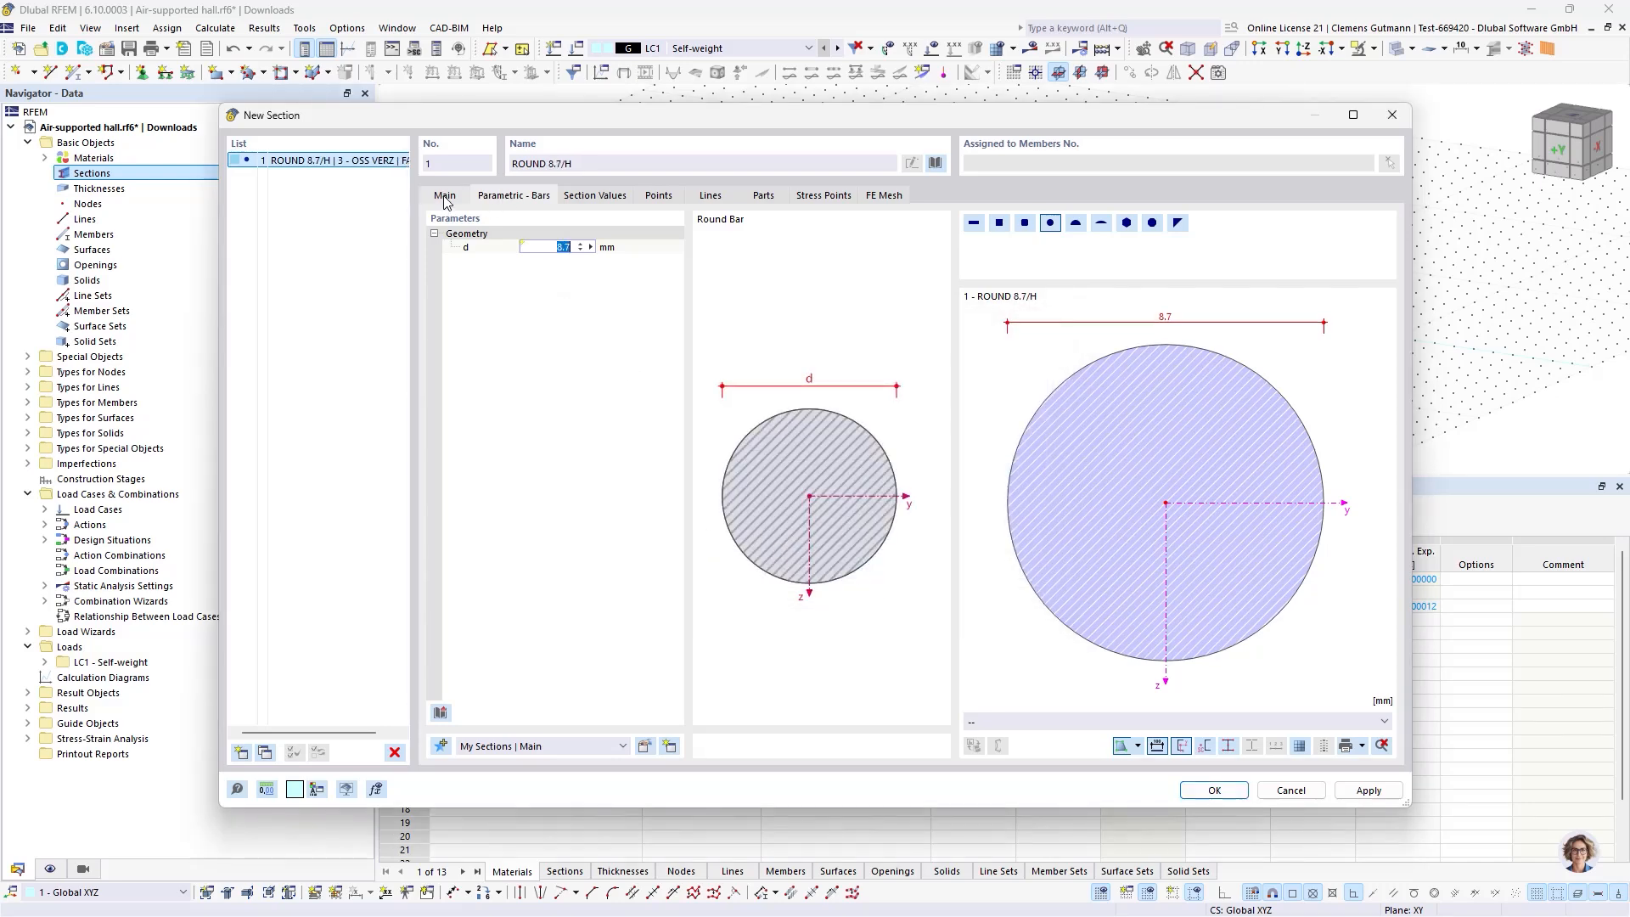
# Review the round bar's section properties and diameter, and accept the new section.
pyautogui.click(444, 199)
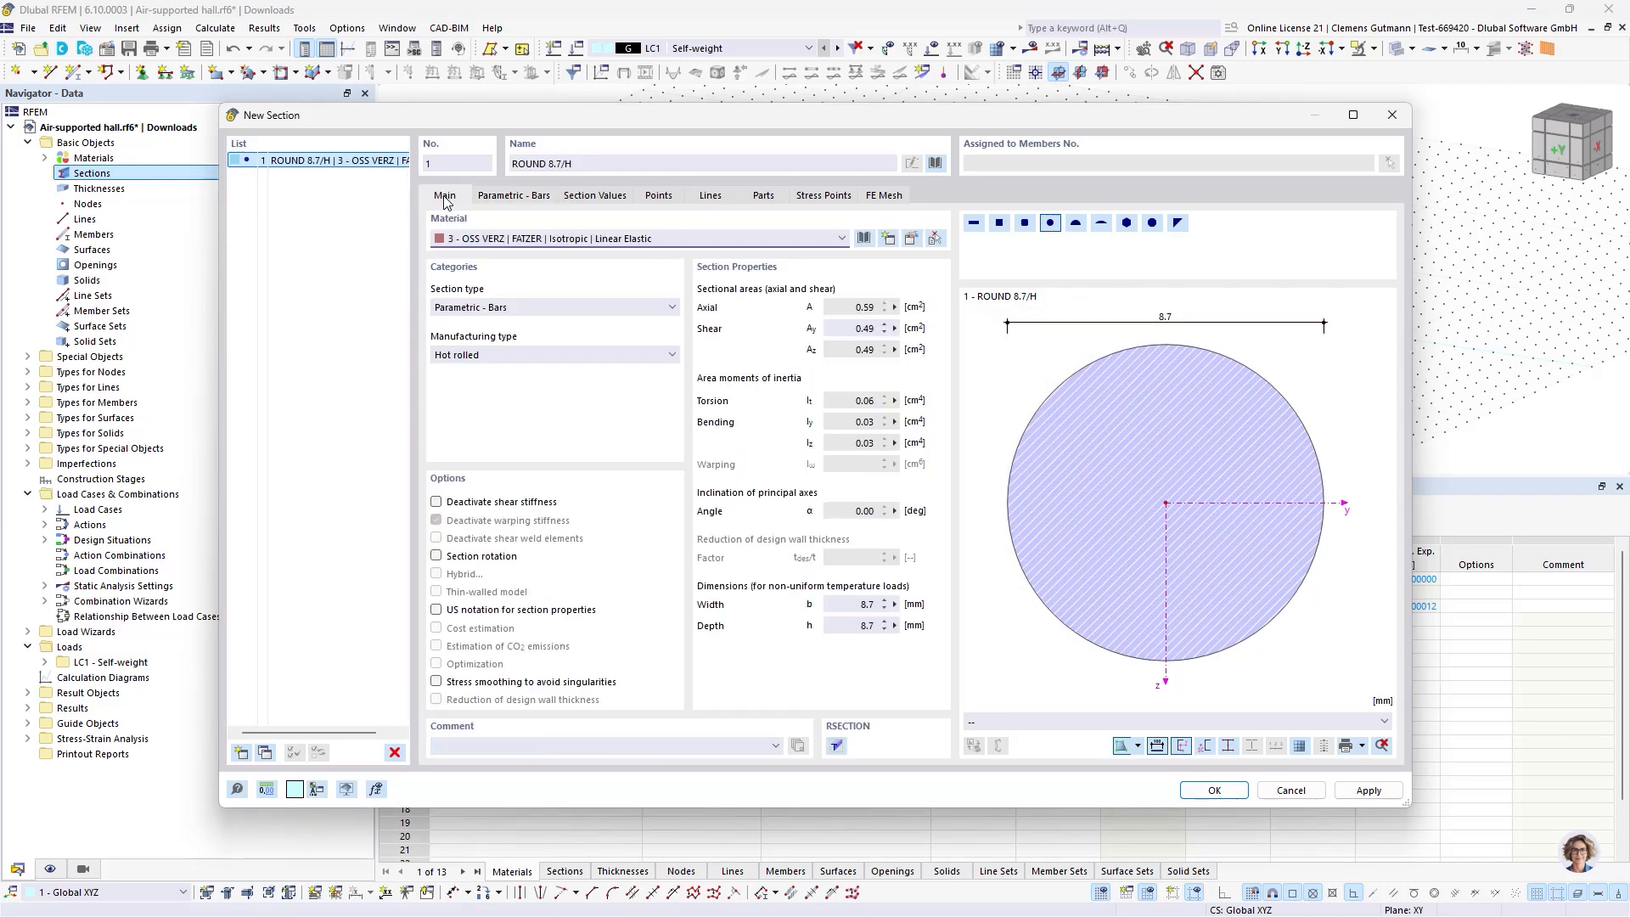
pyautogui.click(515, 199)
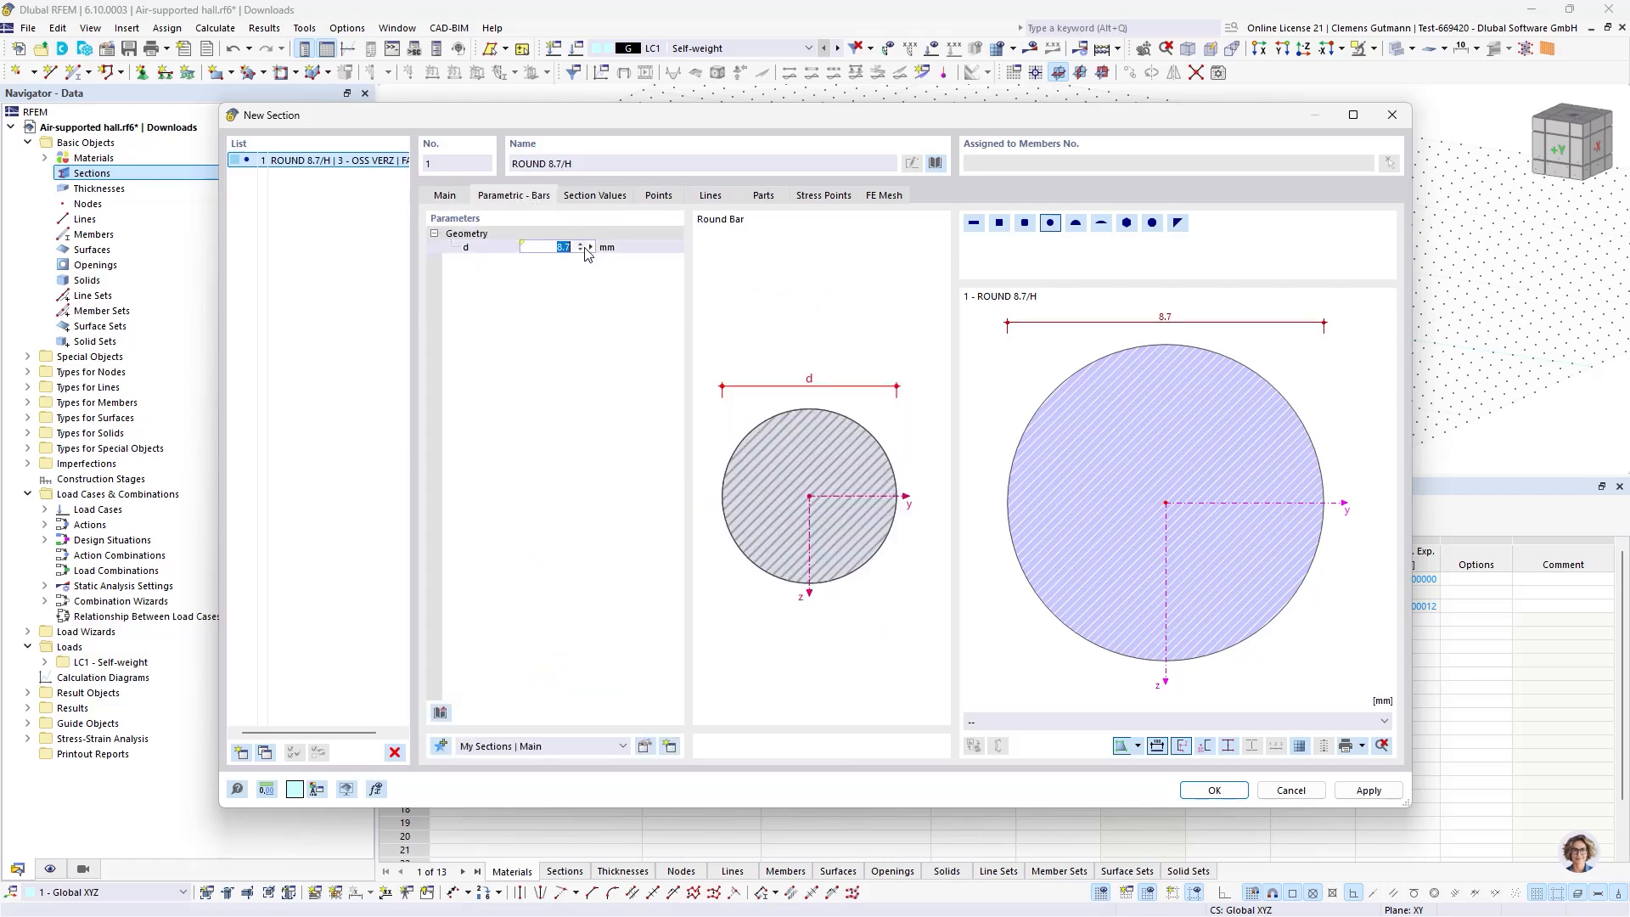
pyautogui.moveTo(592, 254)
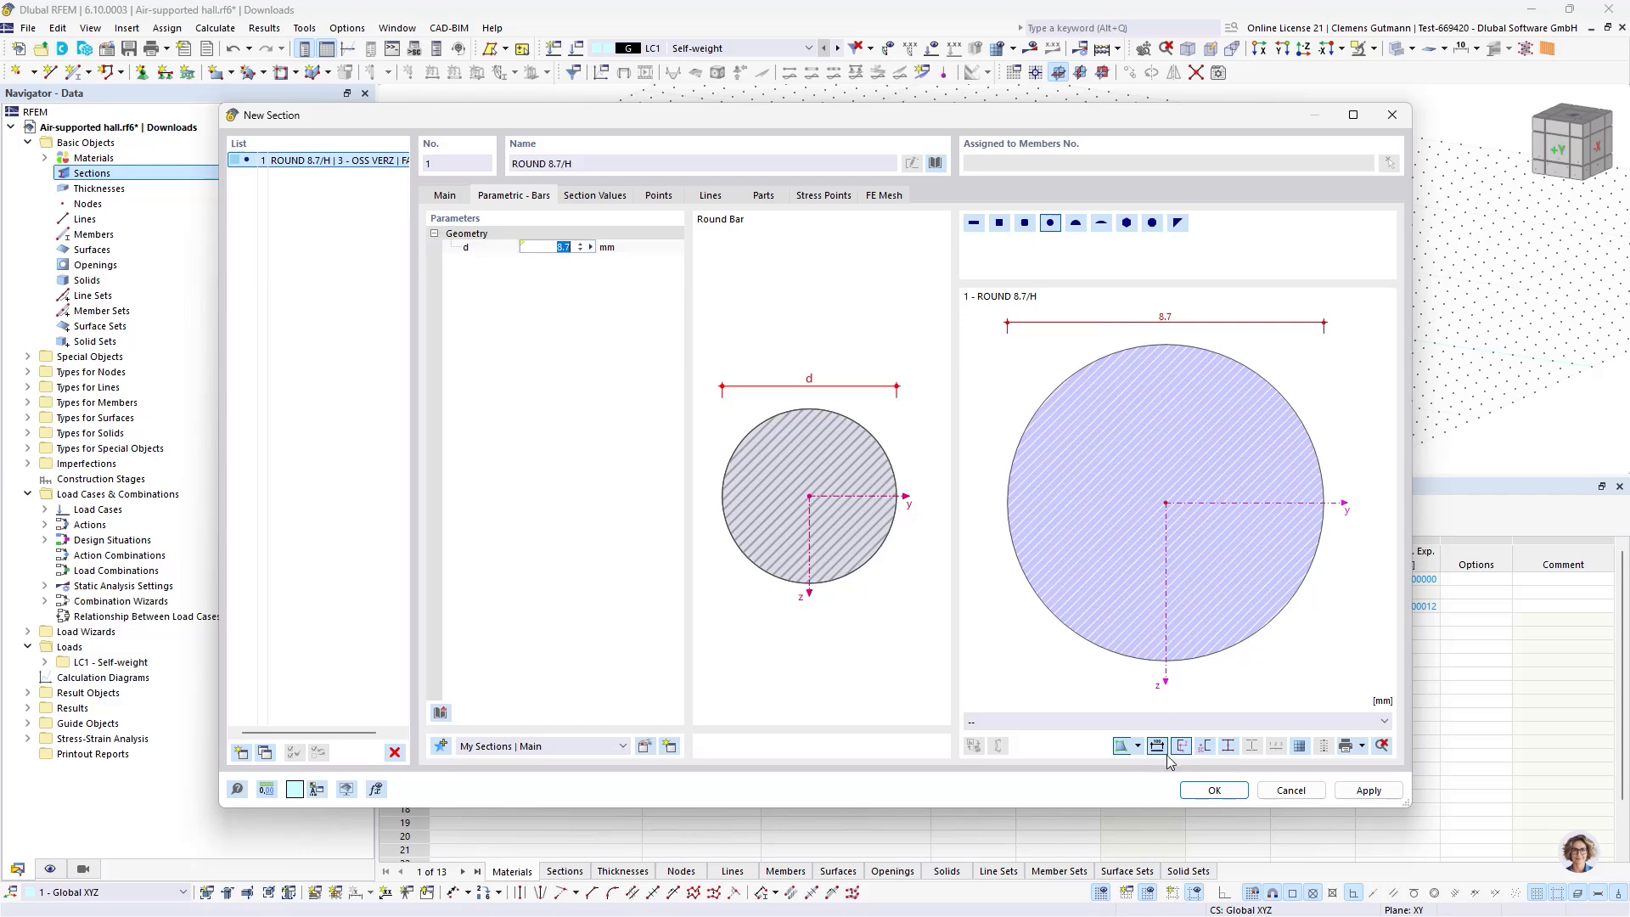
pyautogui.click(1192, 789)
# Create a new uniform thickness with the material PES-PVC Typ II and accept it.
pyautogui.click(93, 189)
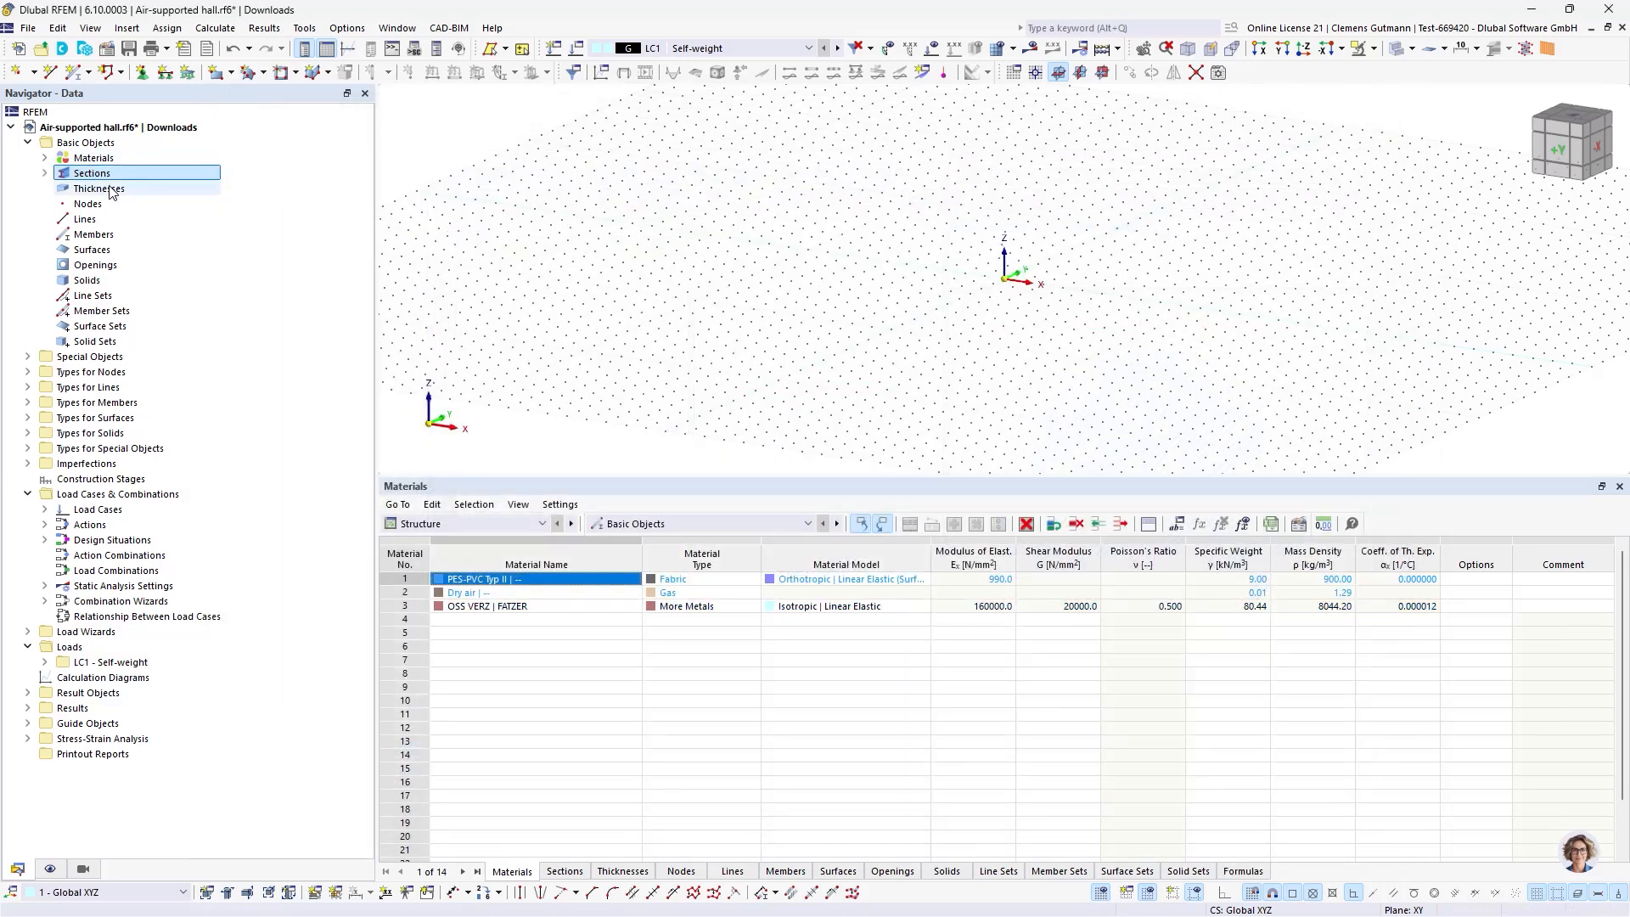
pyautogui.rightClick(110, 188)
pyautogui.click(135, 216)
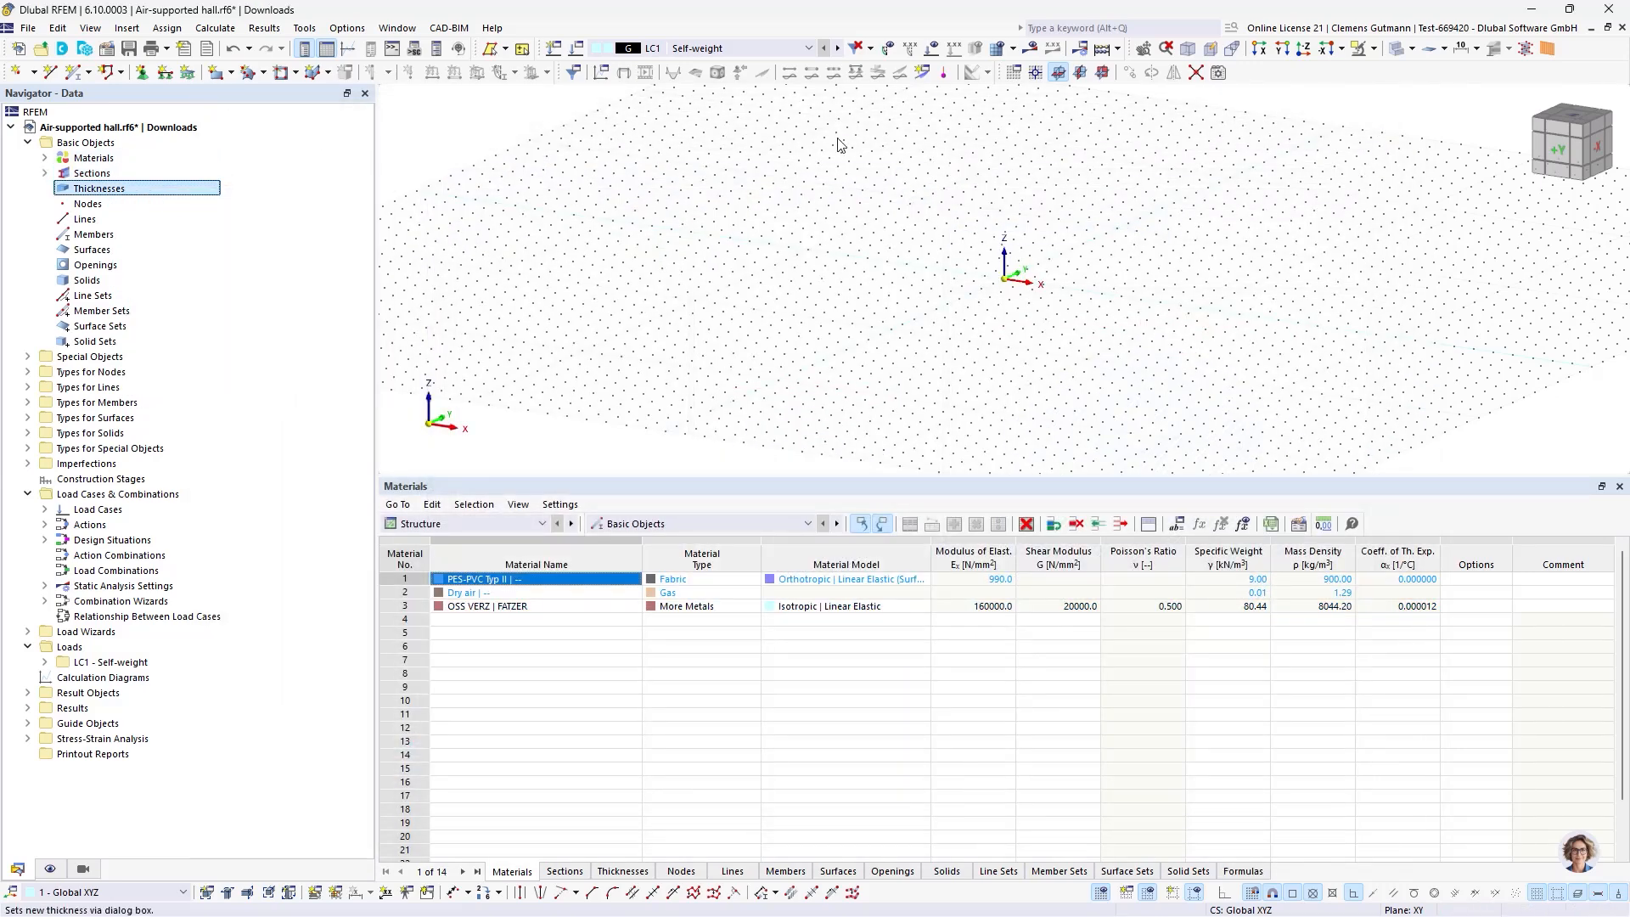
pyautogui.click(613, 254)
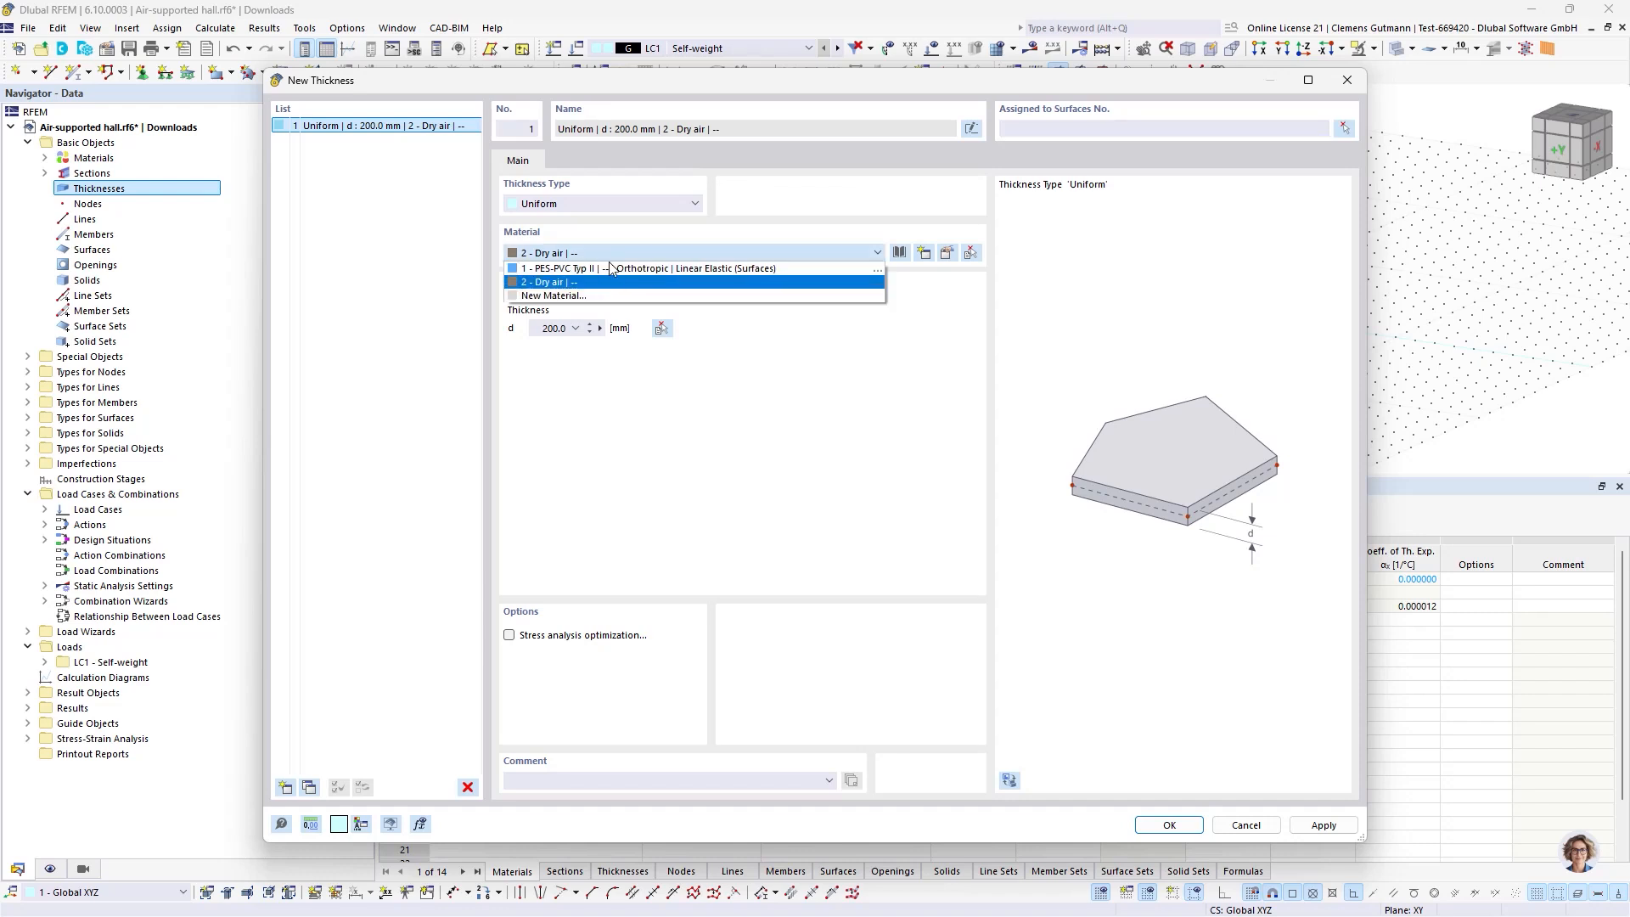
pyautogui.click(598, 270)
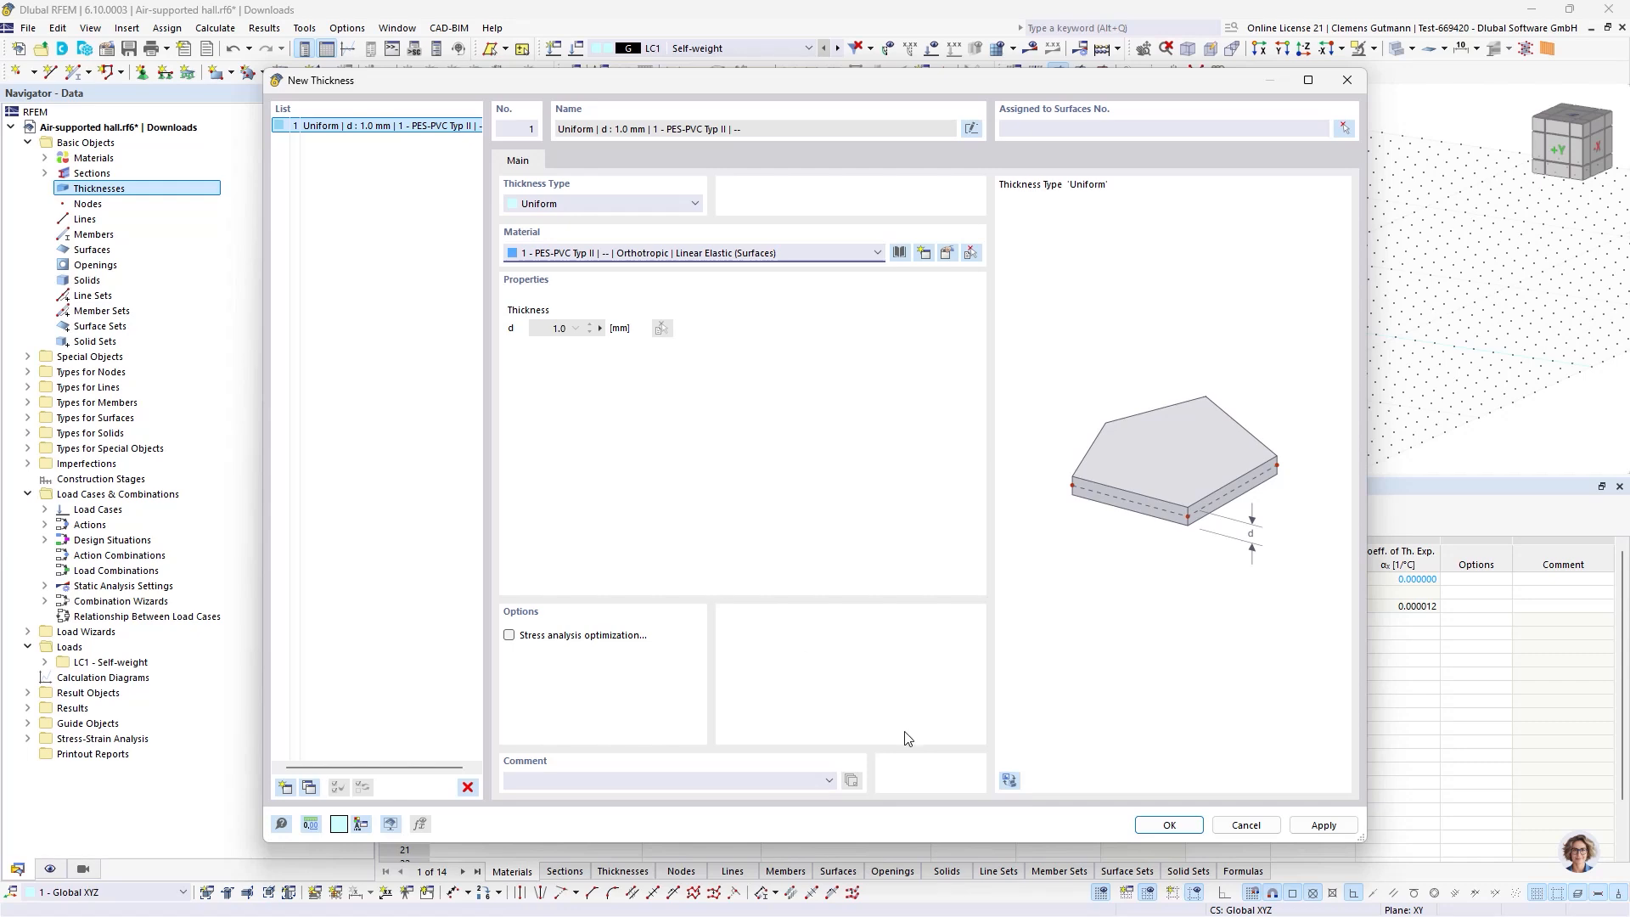
pyautogui.click(1180, 824)
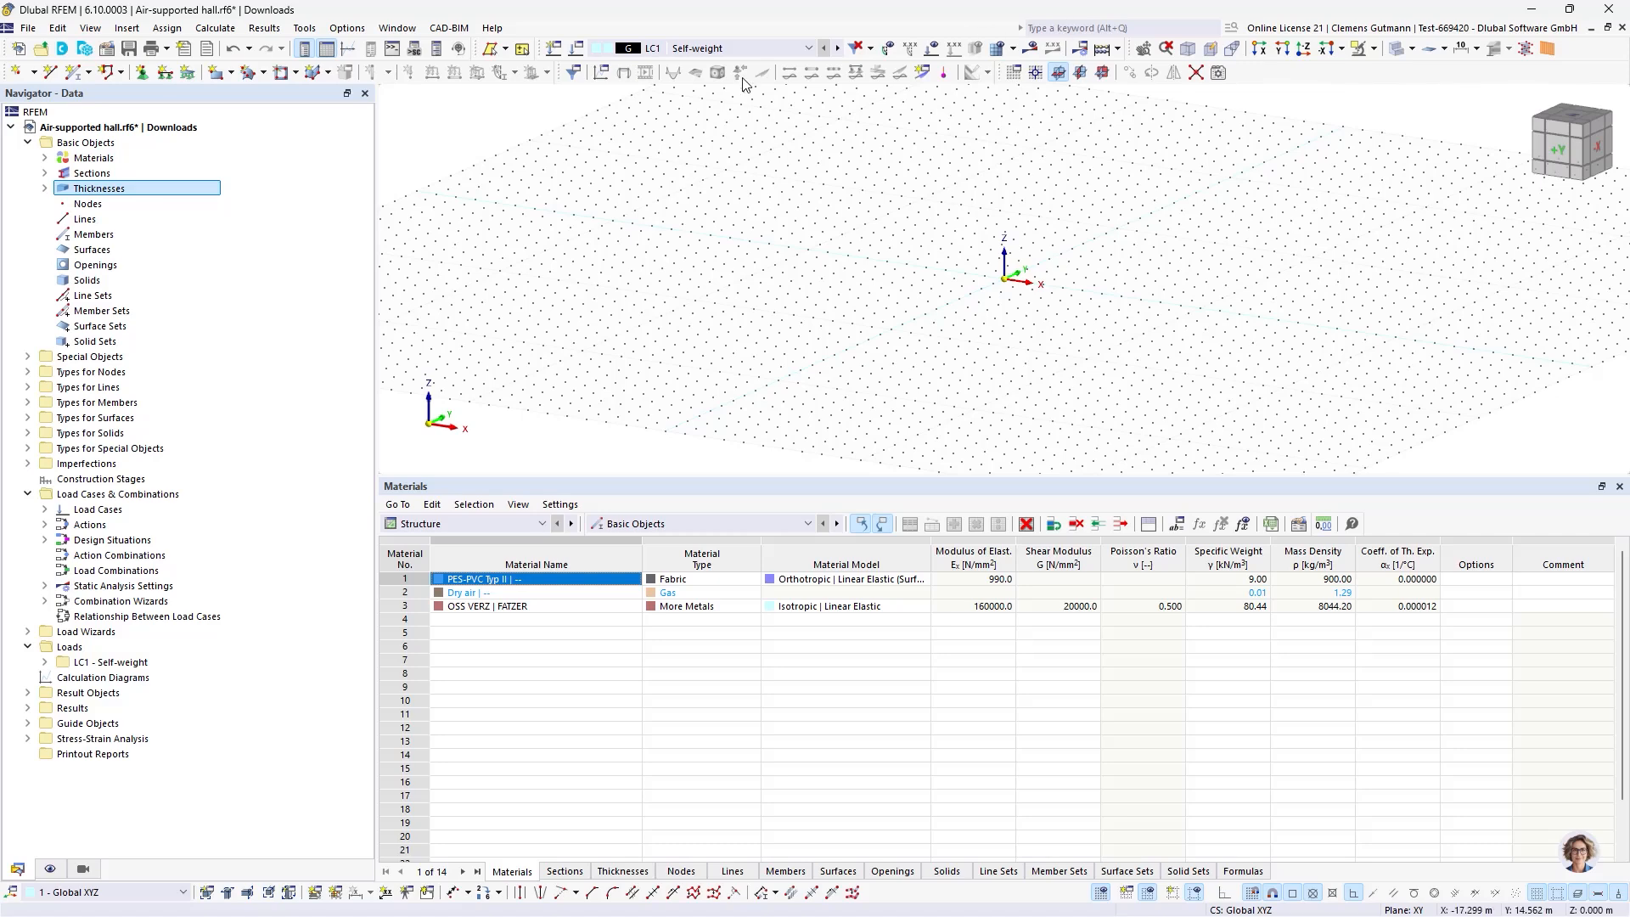
# Set up a new rectangular surface with the stiffness type Membrane, working in plan view.
pyautogui.click(1572, 114)
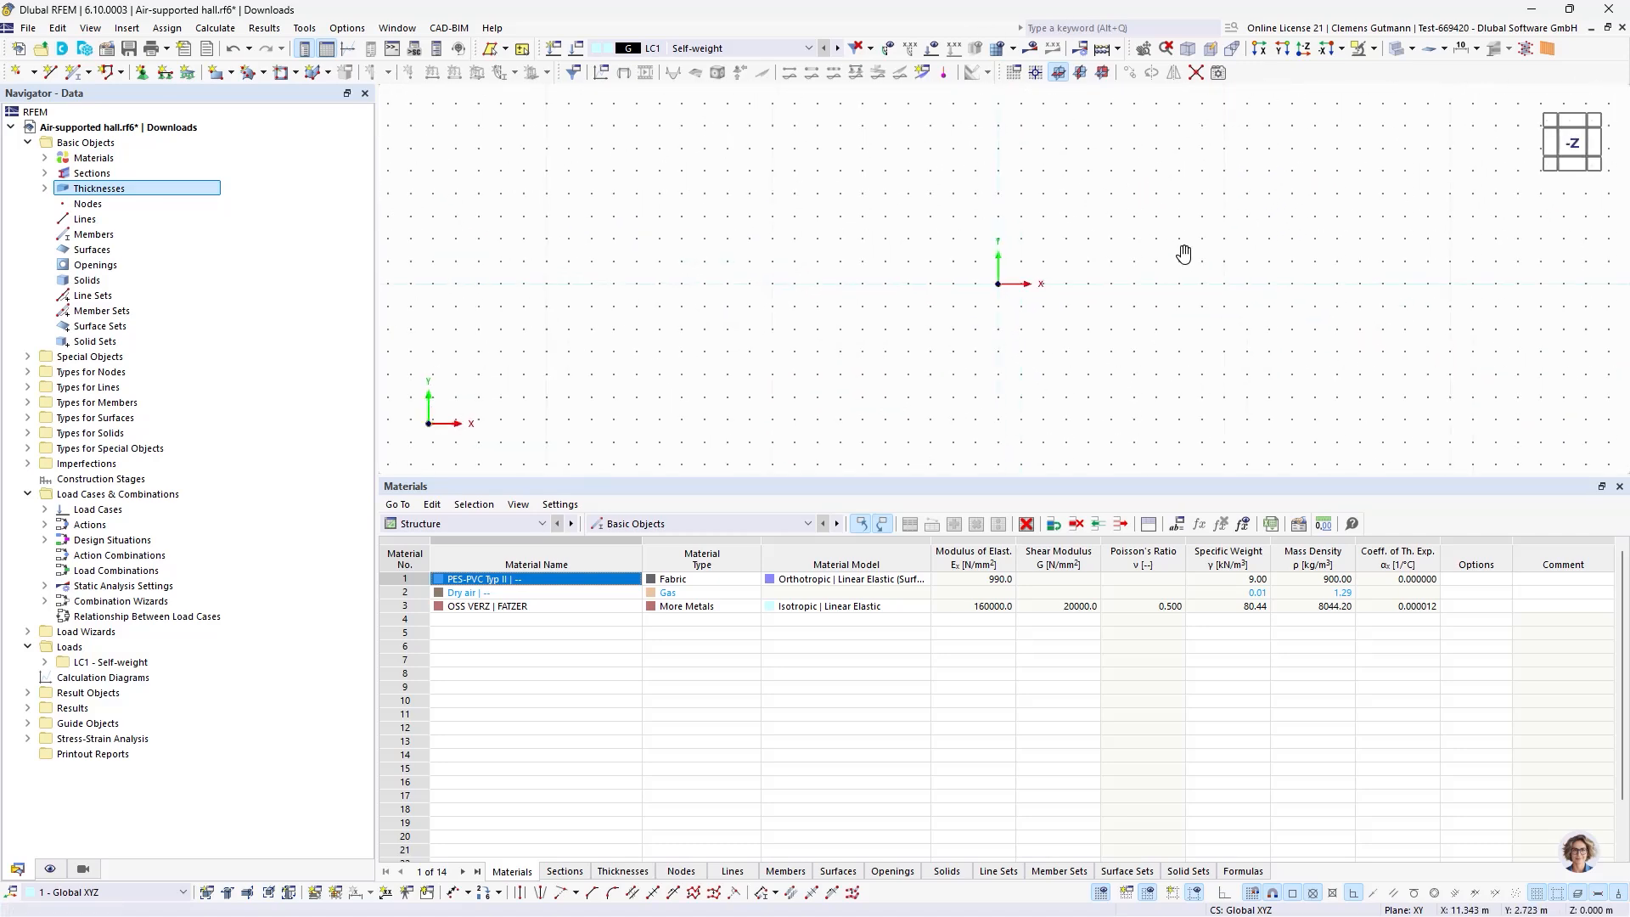
pyautogui.moveTo(844, 558); pyautogui.dragTo(846, 691)
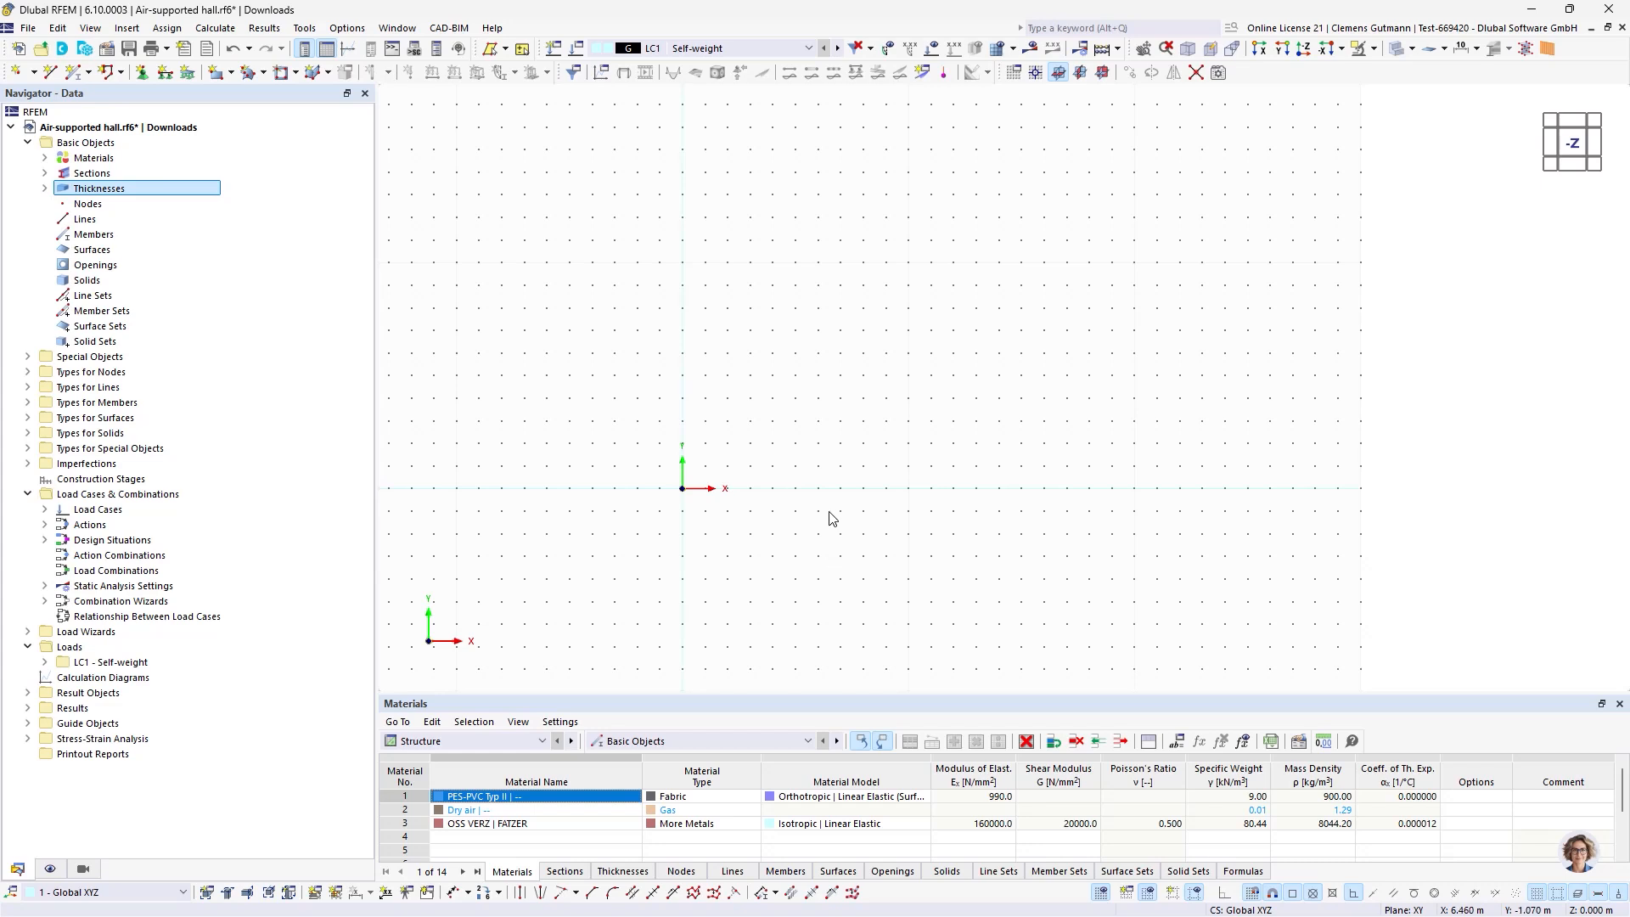
pyautogui.moveTo(829, 517)
pyautogui.mouseDown(button='middle')
pyautogui.moveTo(855, 495)
pyautogui.moveTo(806, 523)
pyautogui.mouseUp(button='middle')
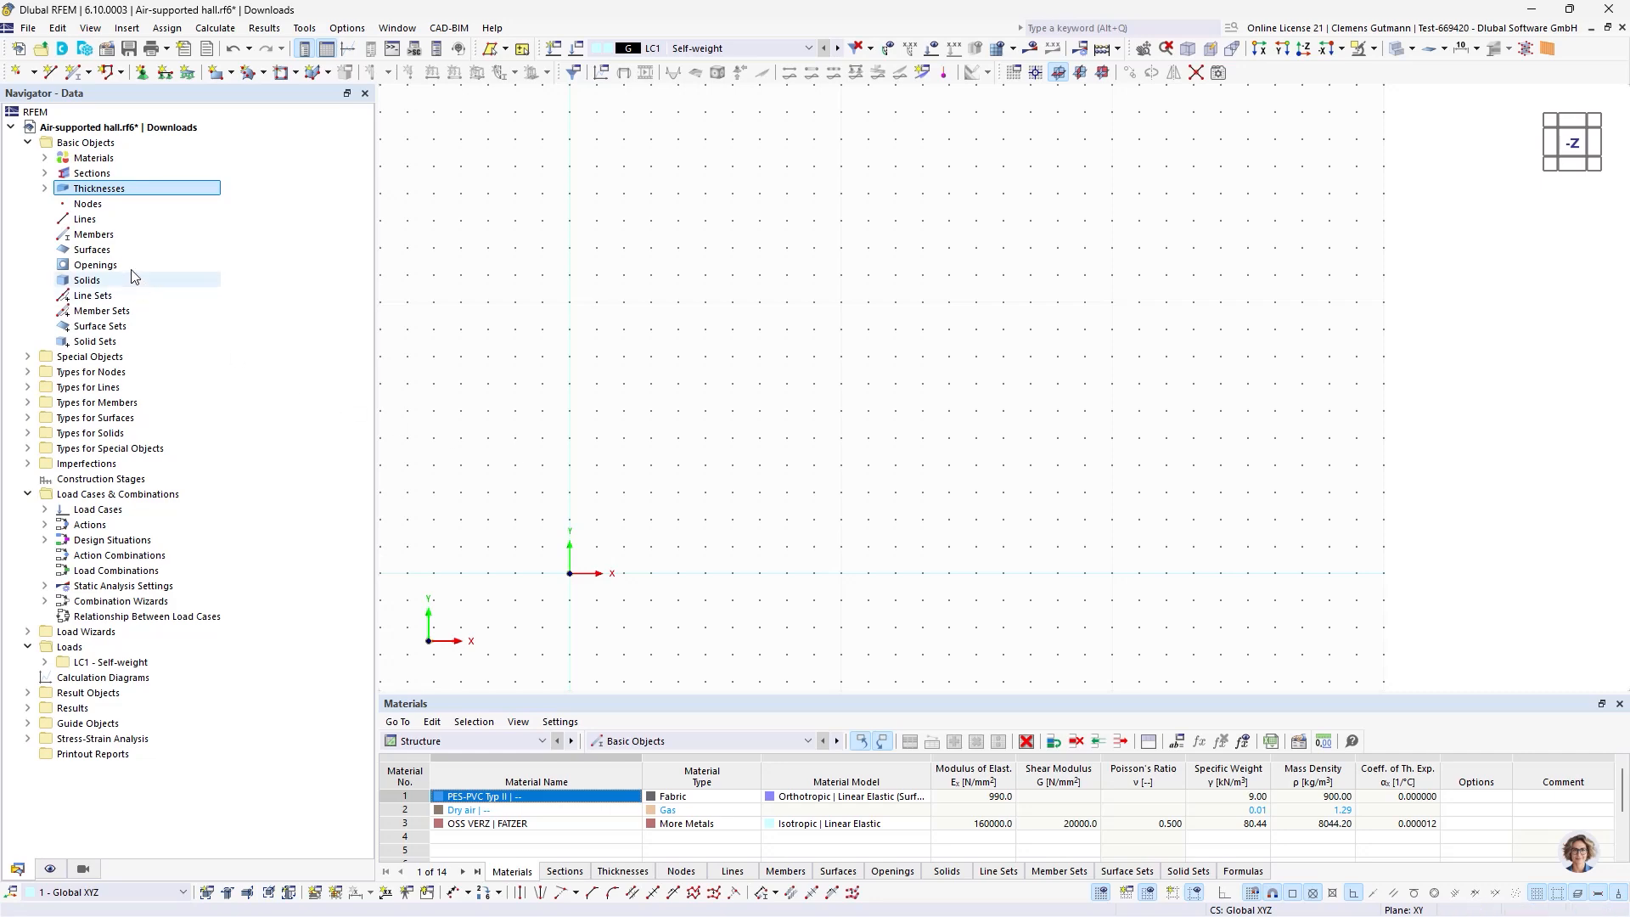
pyautogui.click(93, 250)
pyautogui.click(211, 73)
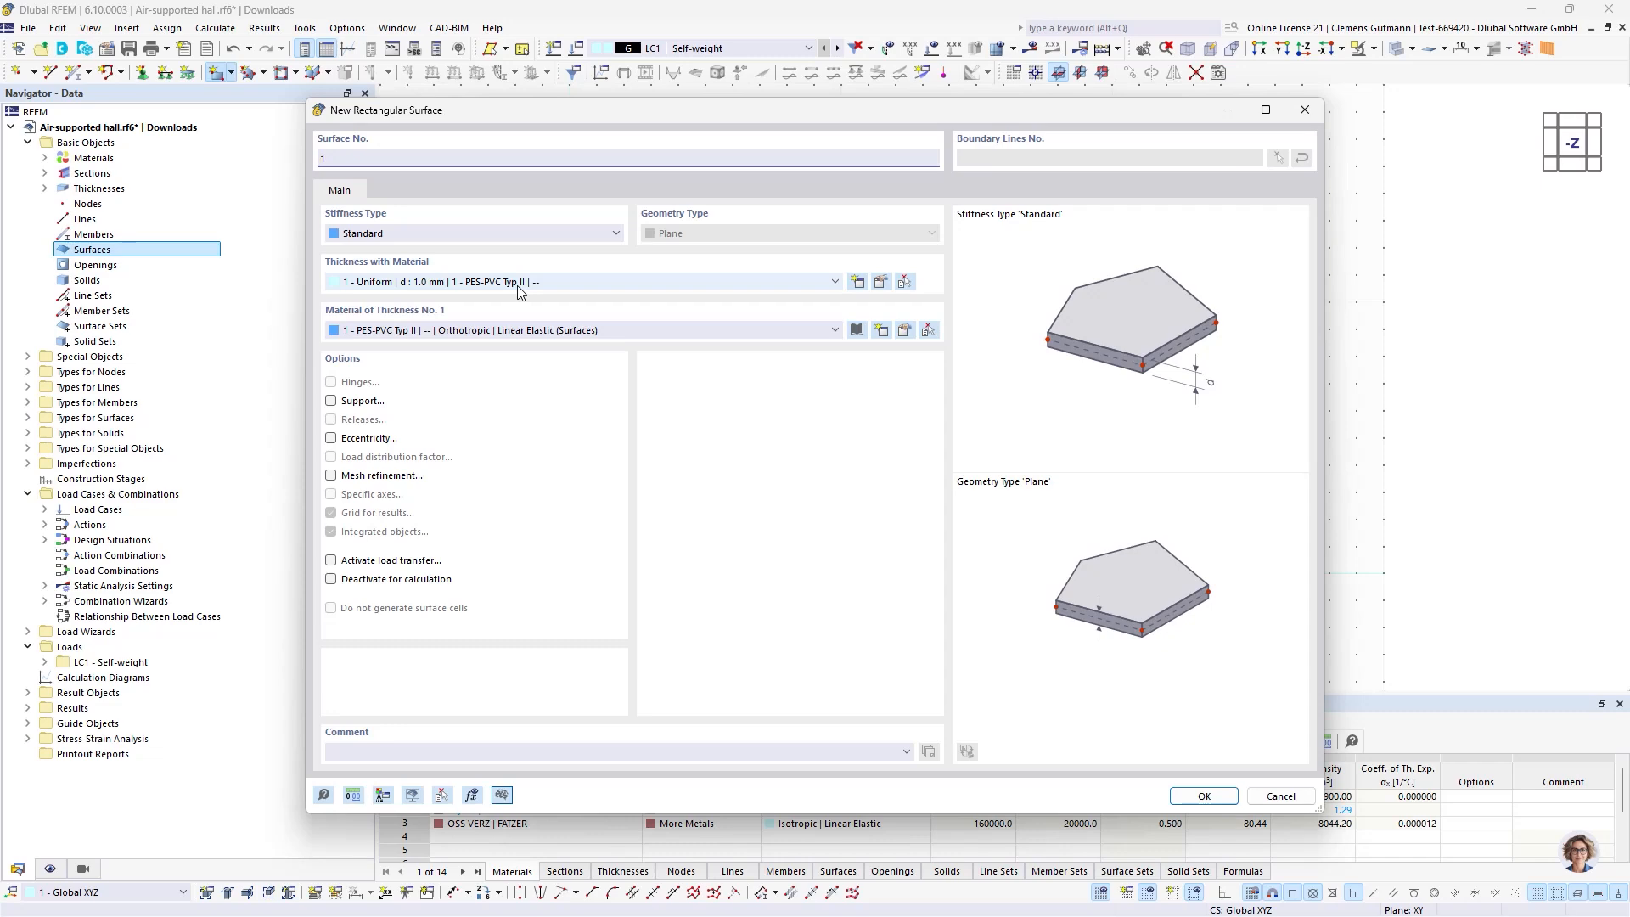
pyautogui.click(469, 232)
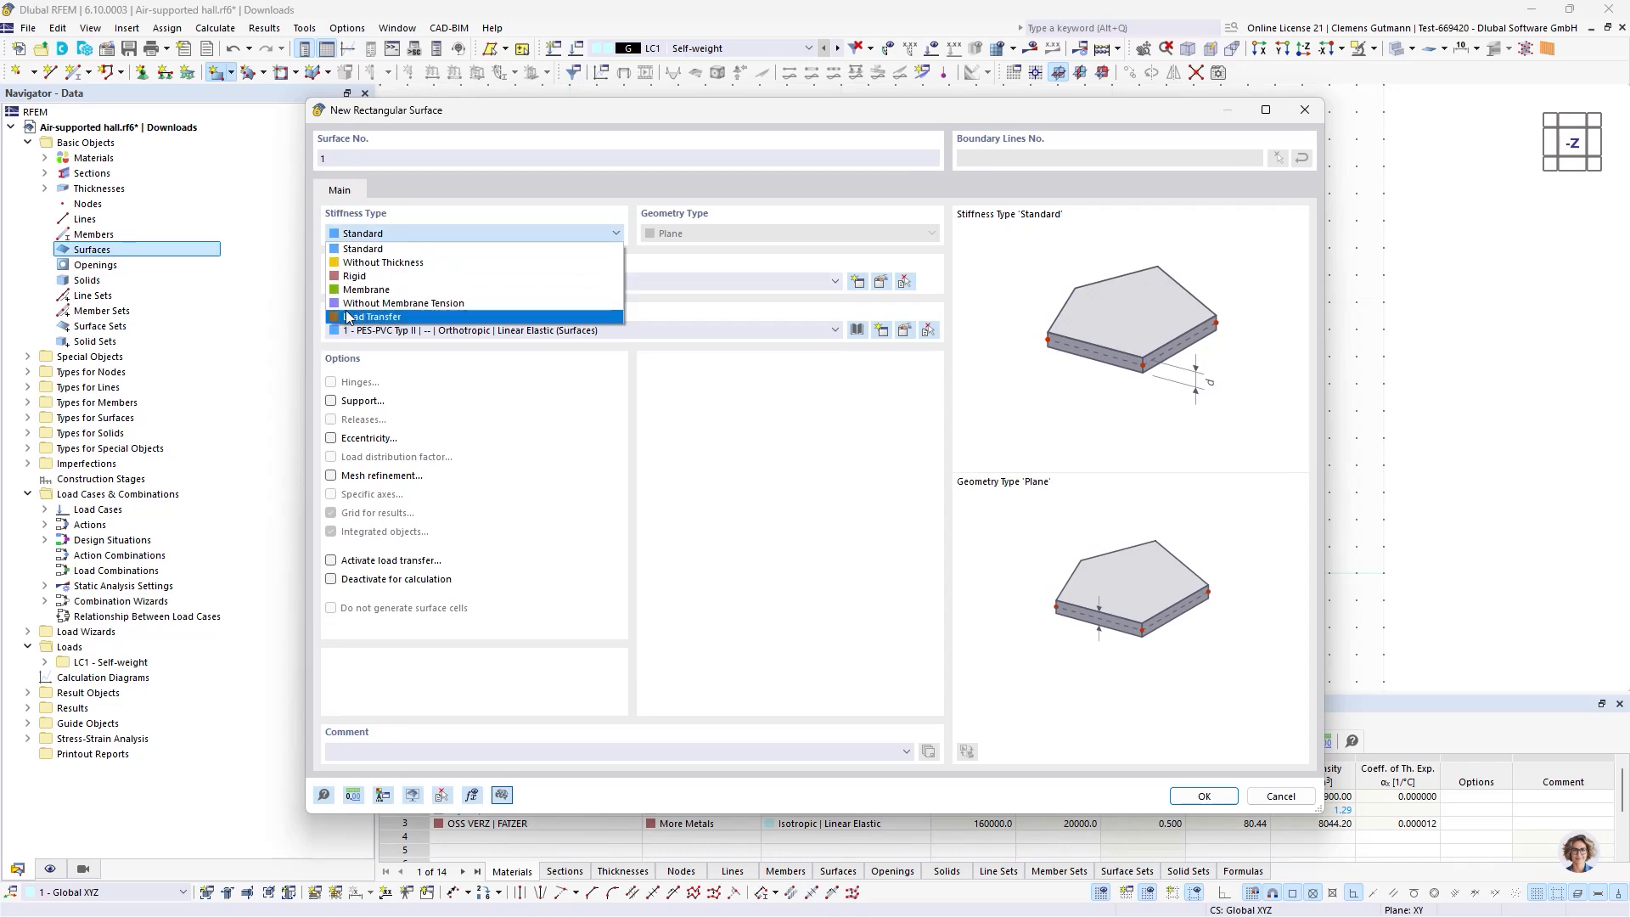
pyautogui.click(366, 289)
pyautogui.click(1204, 796)
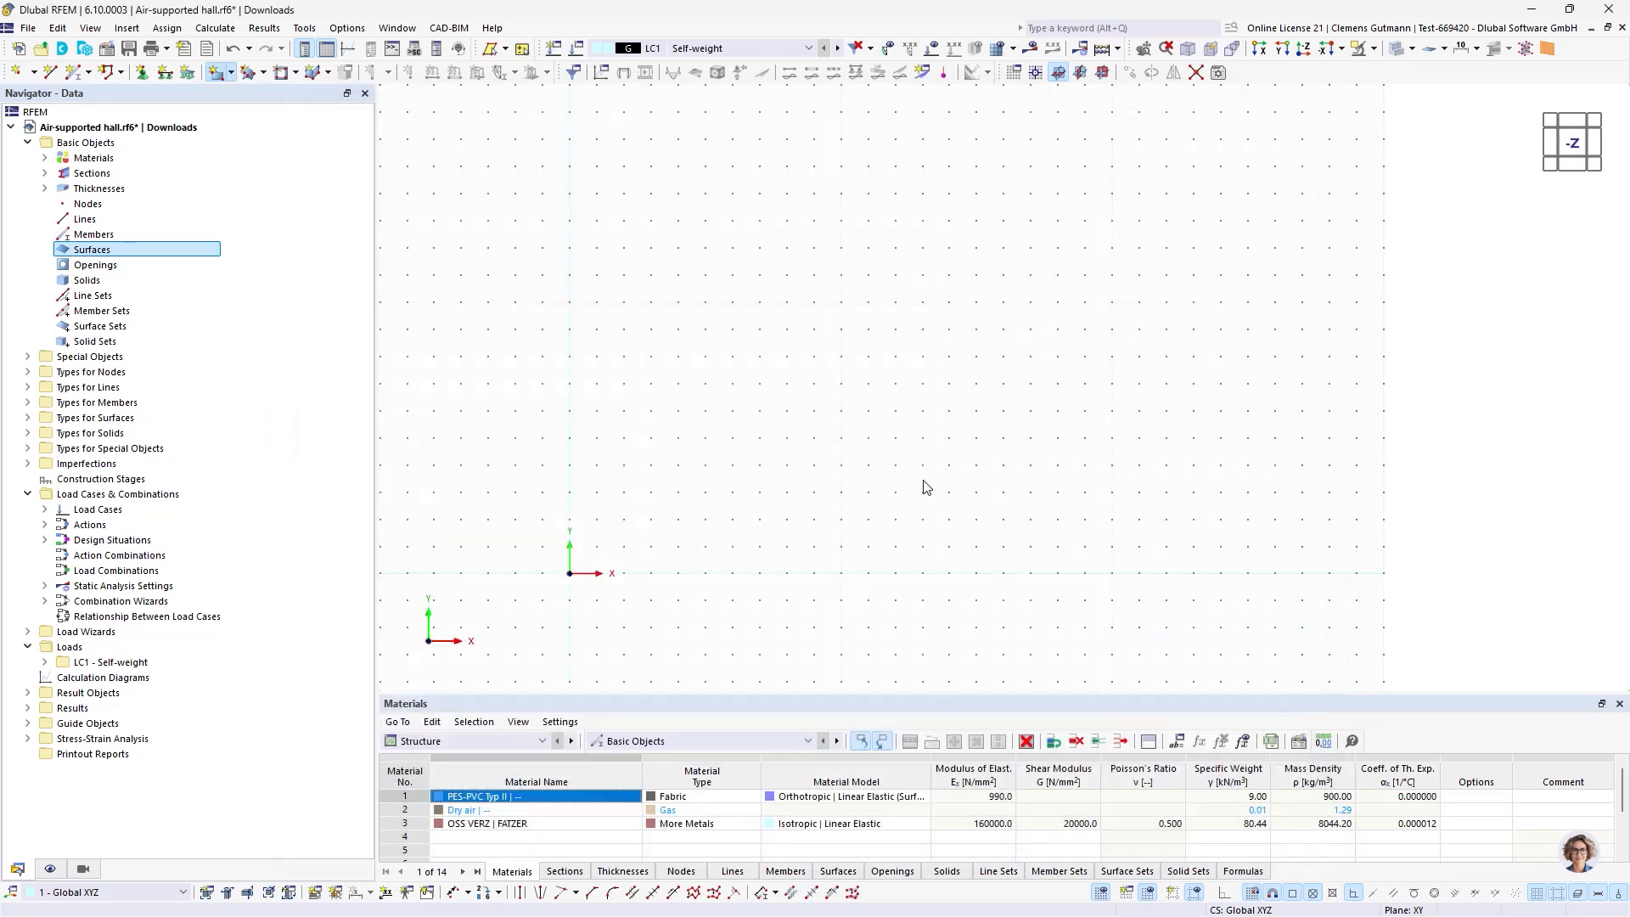
# Draw the rectangular membrane surface from the origin to X 10 m, Y 6 m in the XY plane.
pyautogui.click(569, 573)
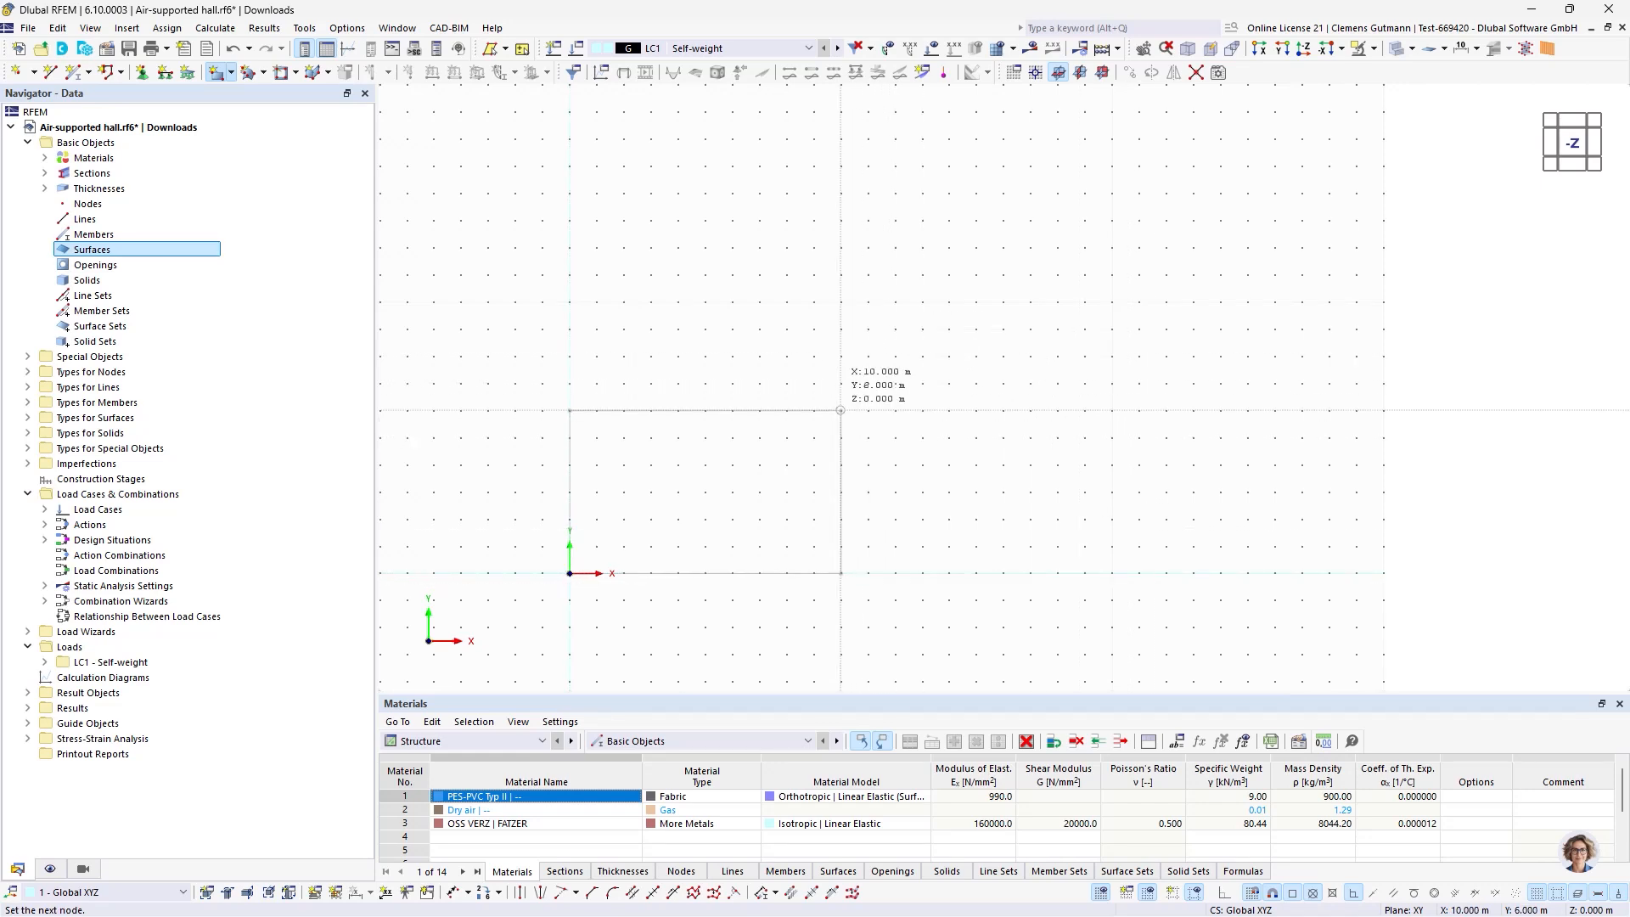
pyautogui.scroll(3, 841, 408)
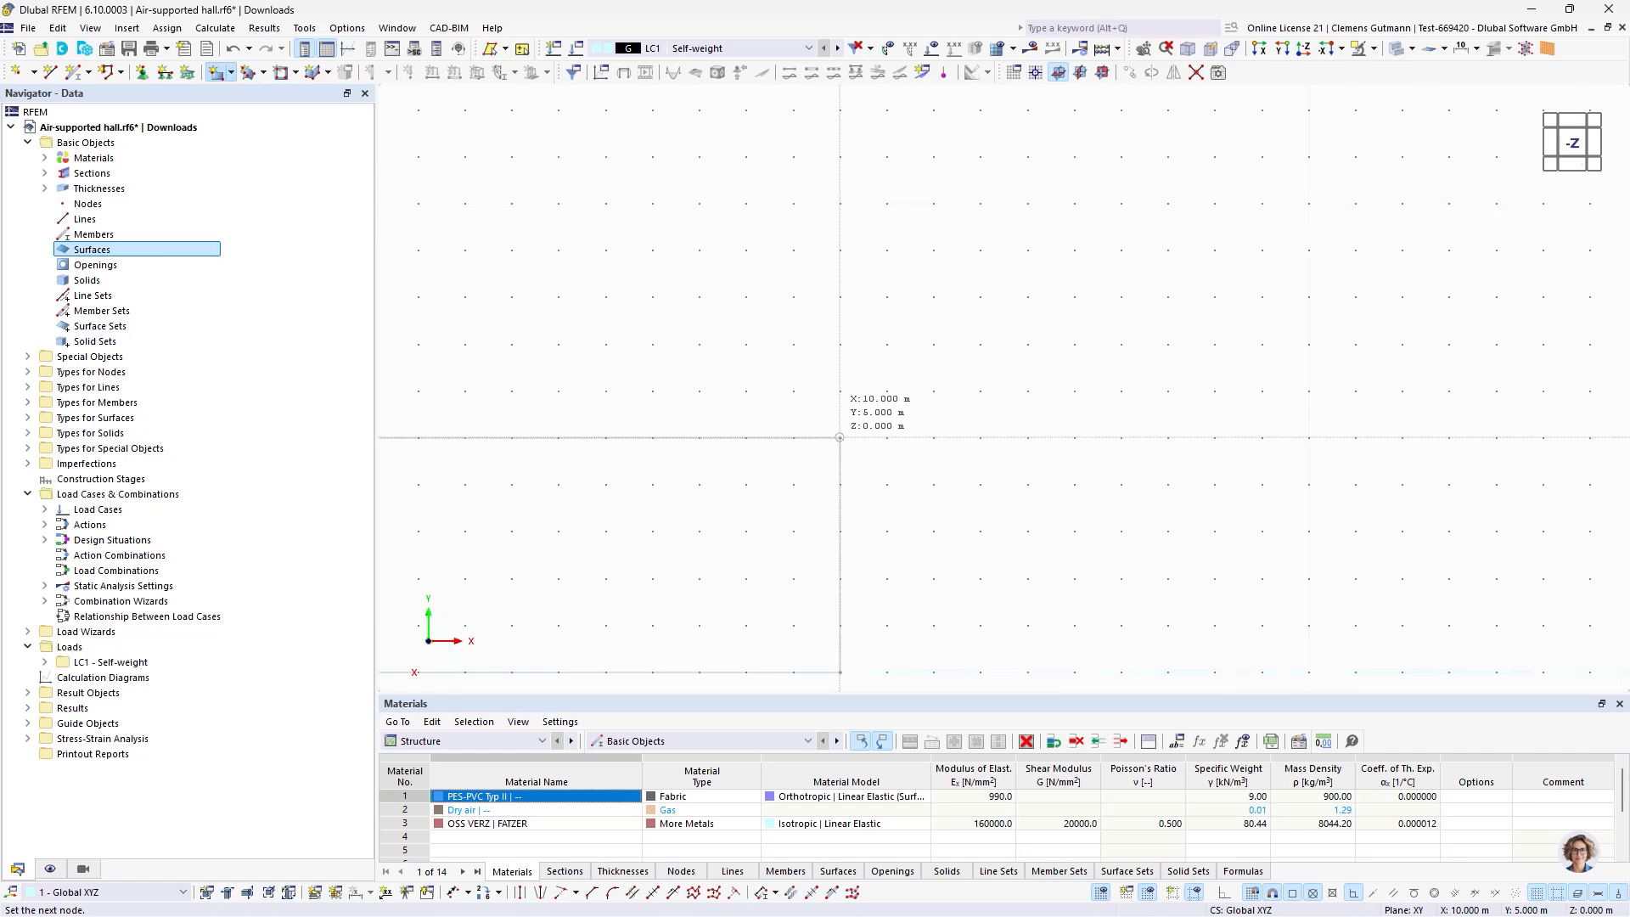
pyautogui.click(840, 390)
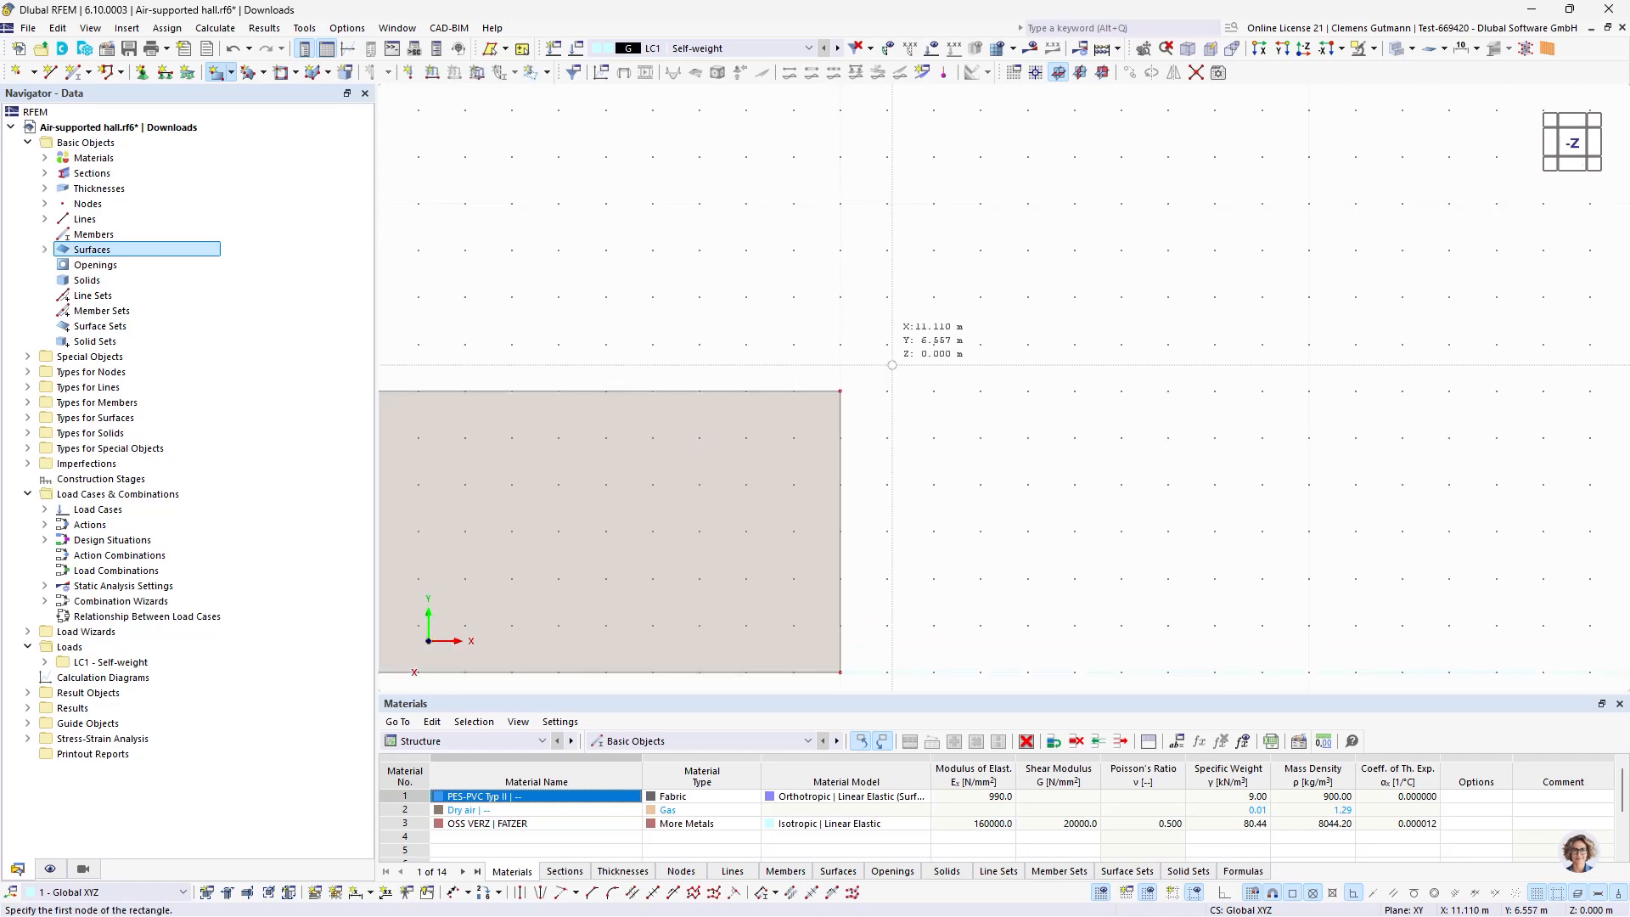
pyautogui.scroll(-2, 971, 374)
pyautogui.press('Escape')
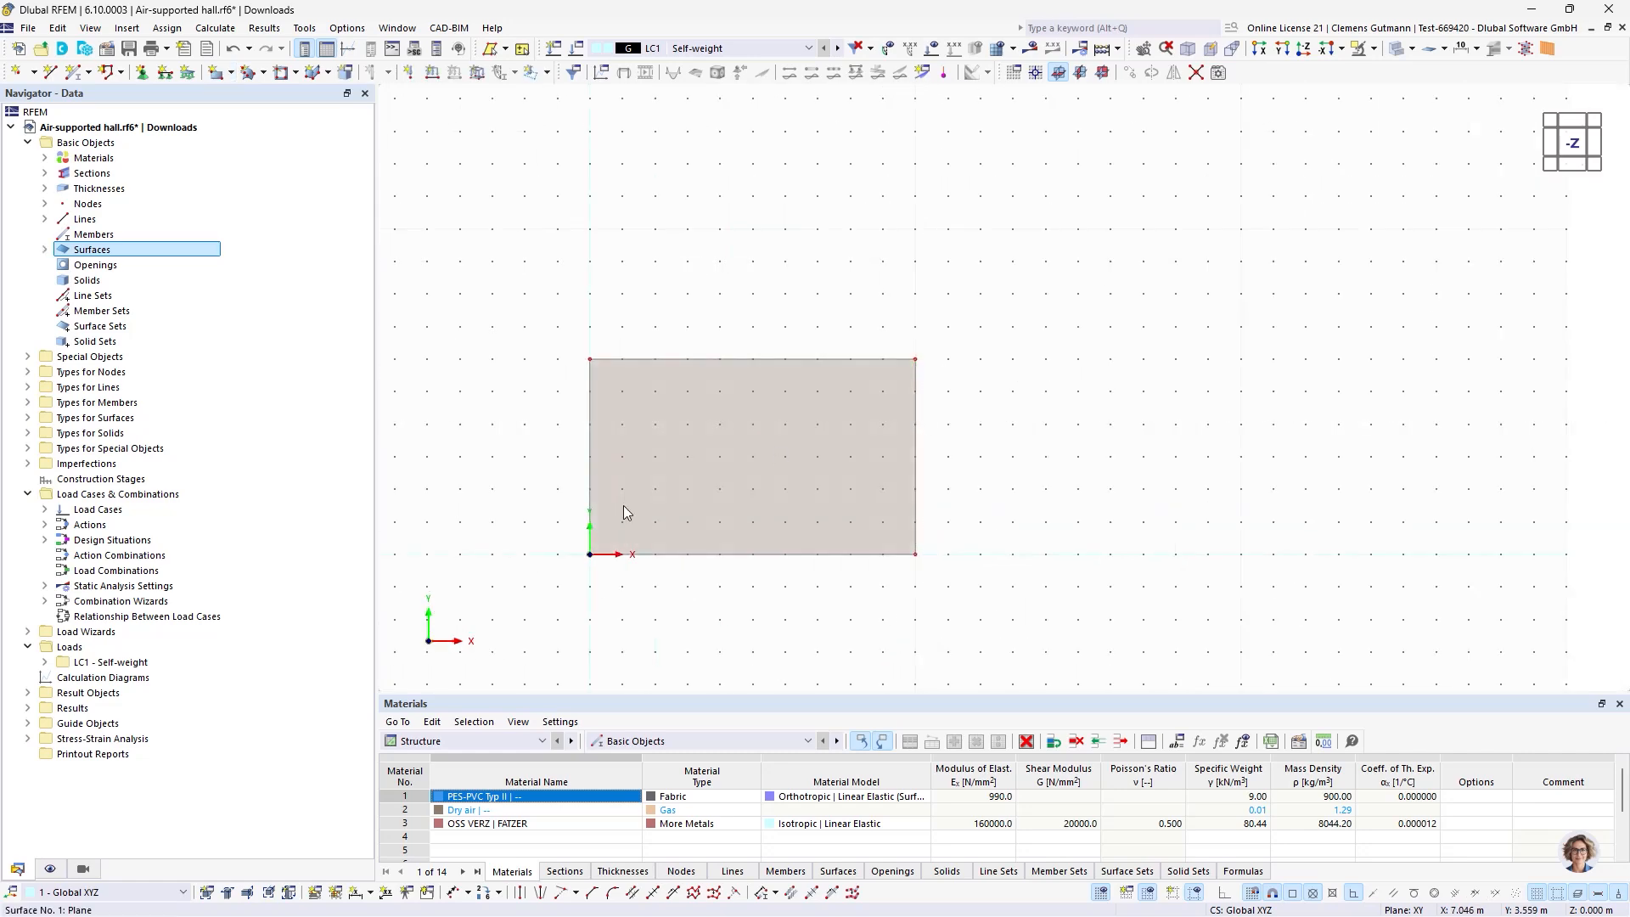
# Extrude the rectangular membrane surface into a solid, with the extrusion height set to 0.05 m.
pyautogui.scroll(1, 707, 527)
pyautogui.scroll(1, 706, 525)
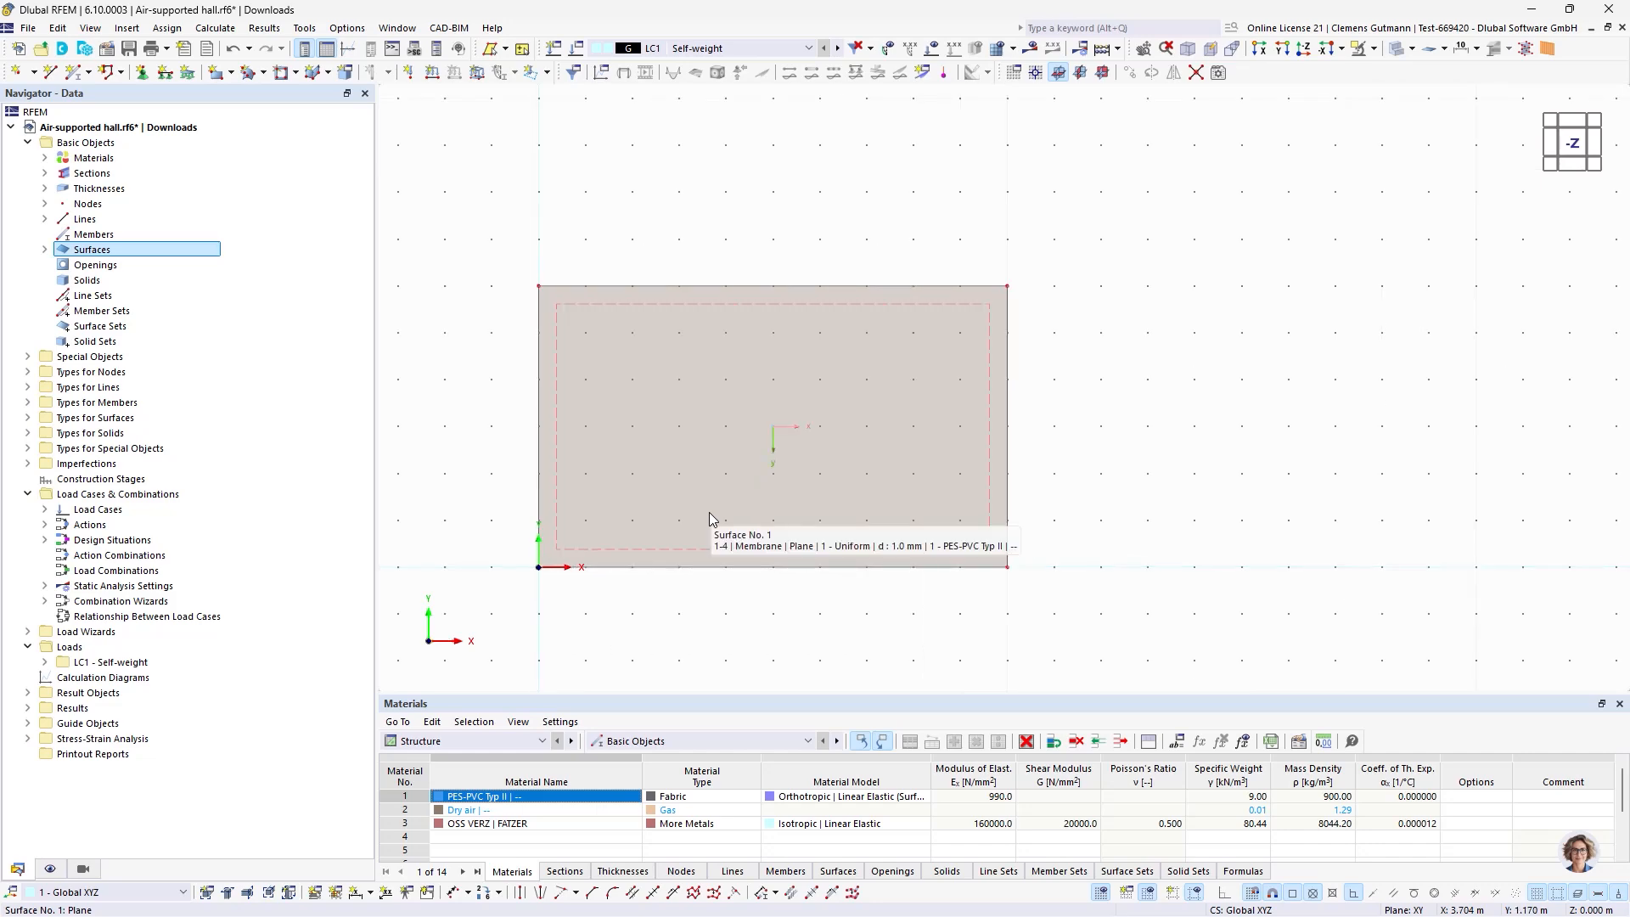
pyautogui.keyDown('ctrl'); pyautogui.moveTo(710, 512); pyautogui.dragTo(707, 446, button='middle'); pyautogui.keyUp('ctrl')
pyautogui.scroll(1, 706, 447)
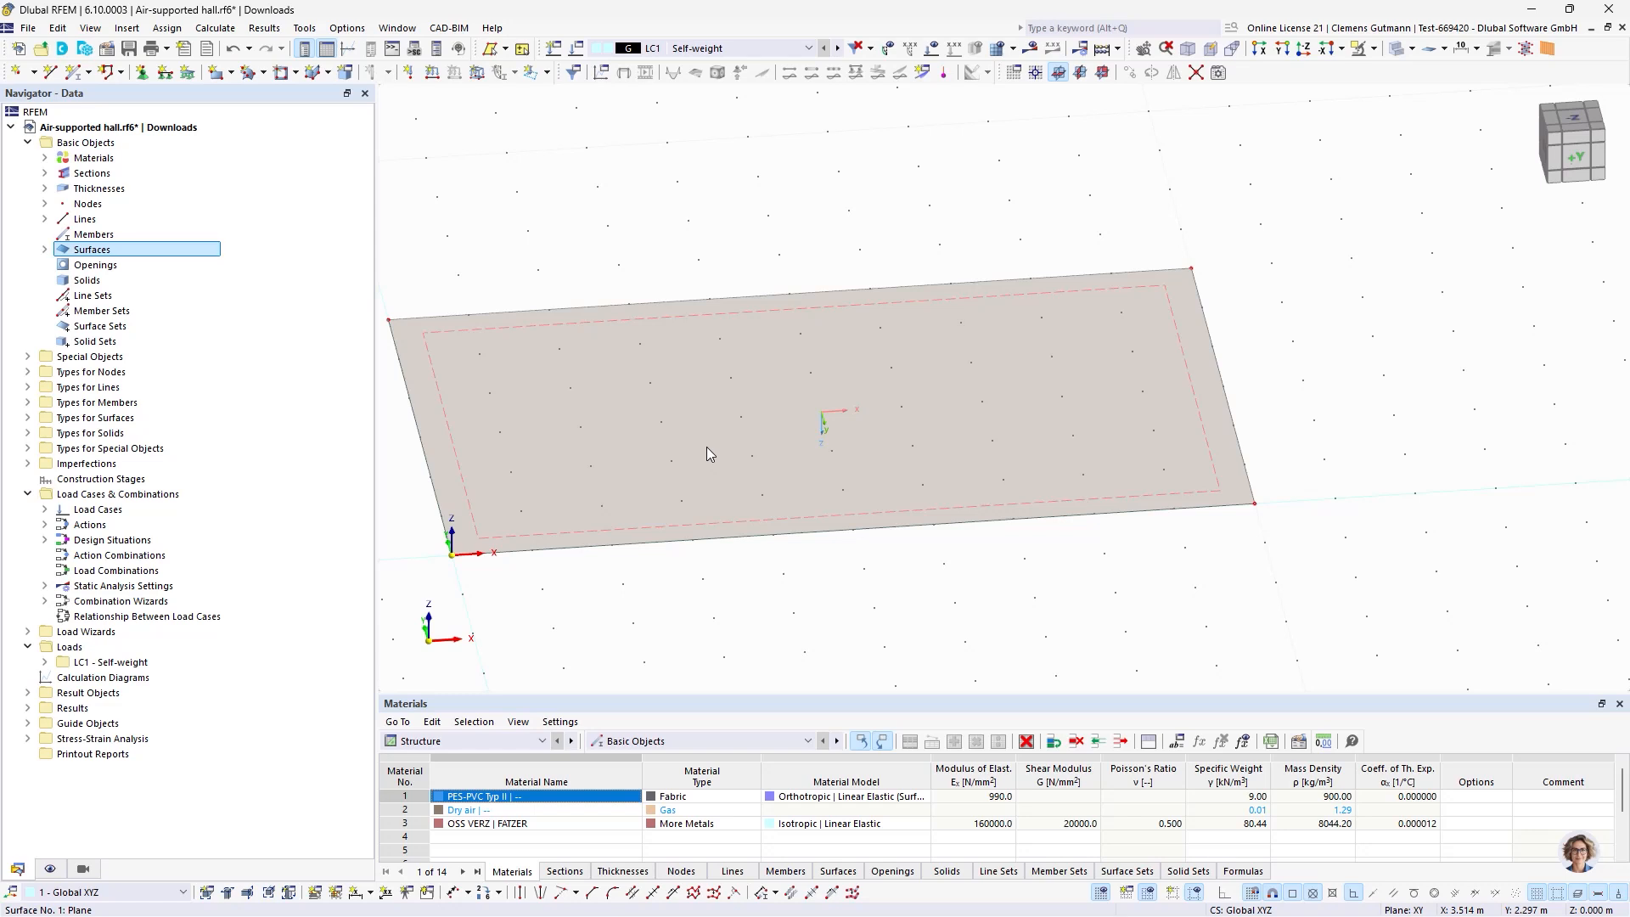
pyautogui.click(584, 530)
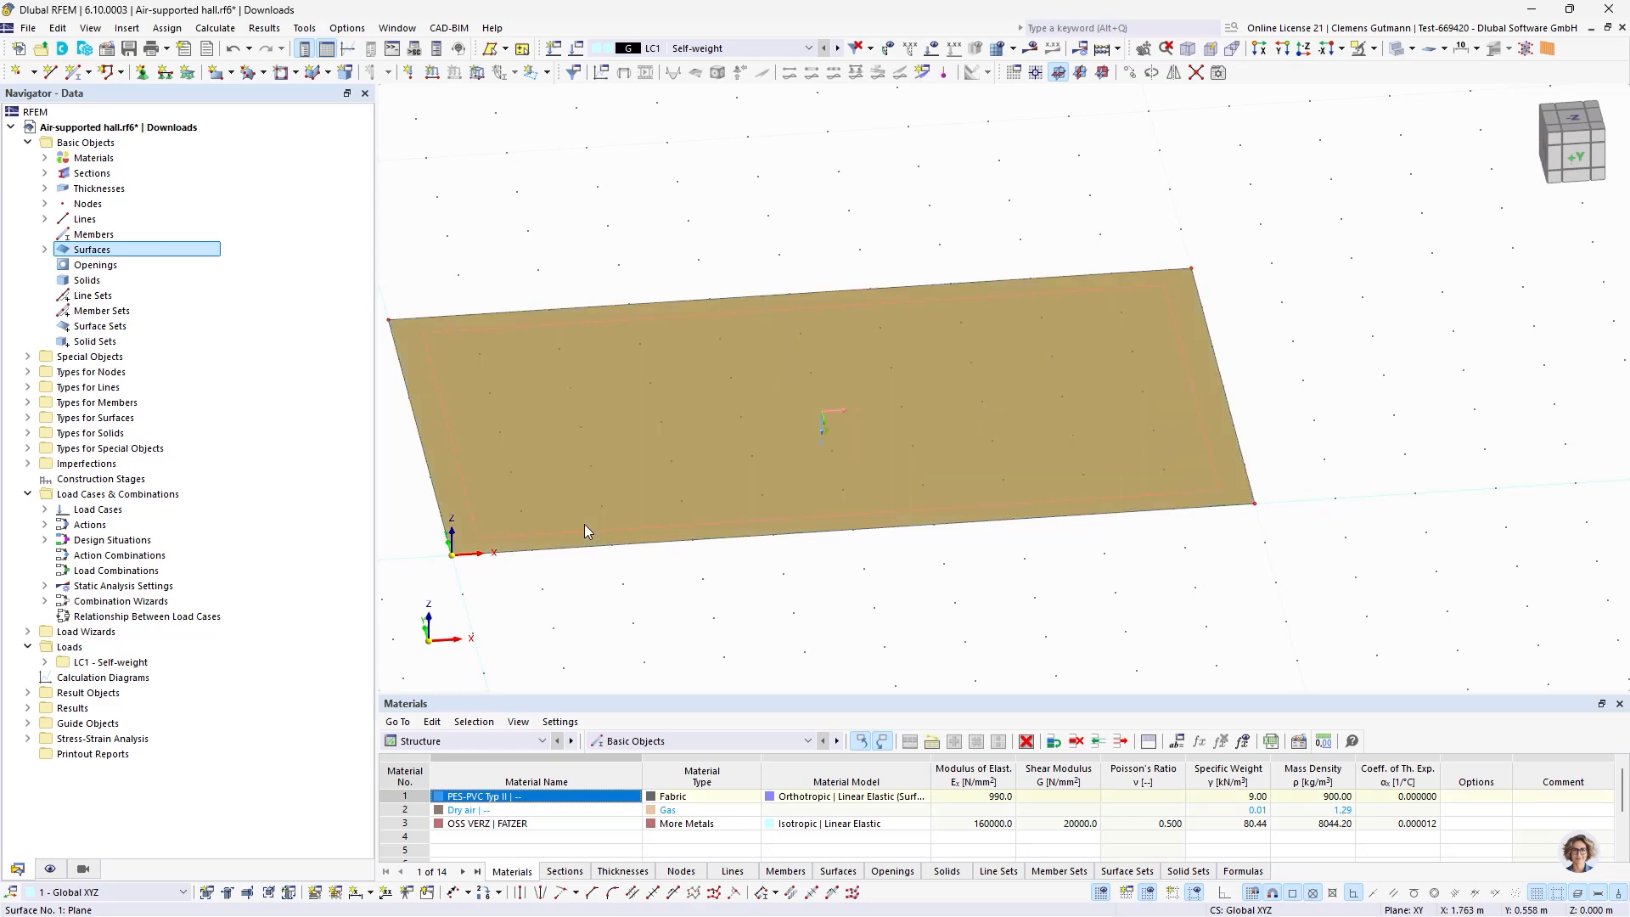
pyautogui.rightClick(584, 526)
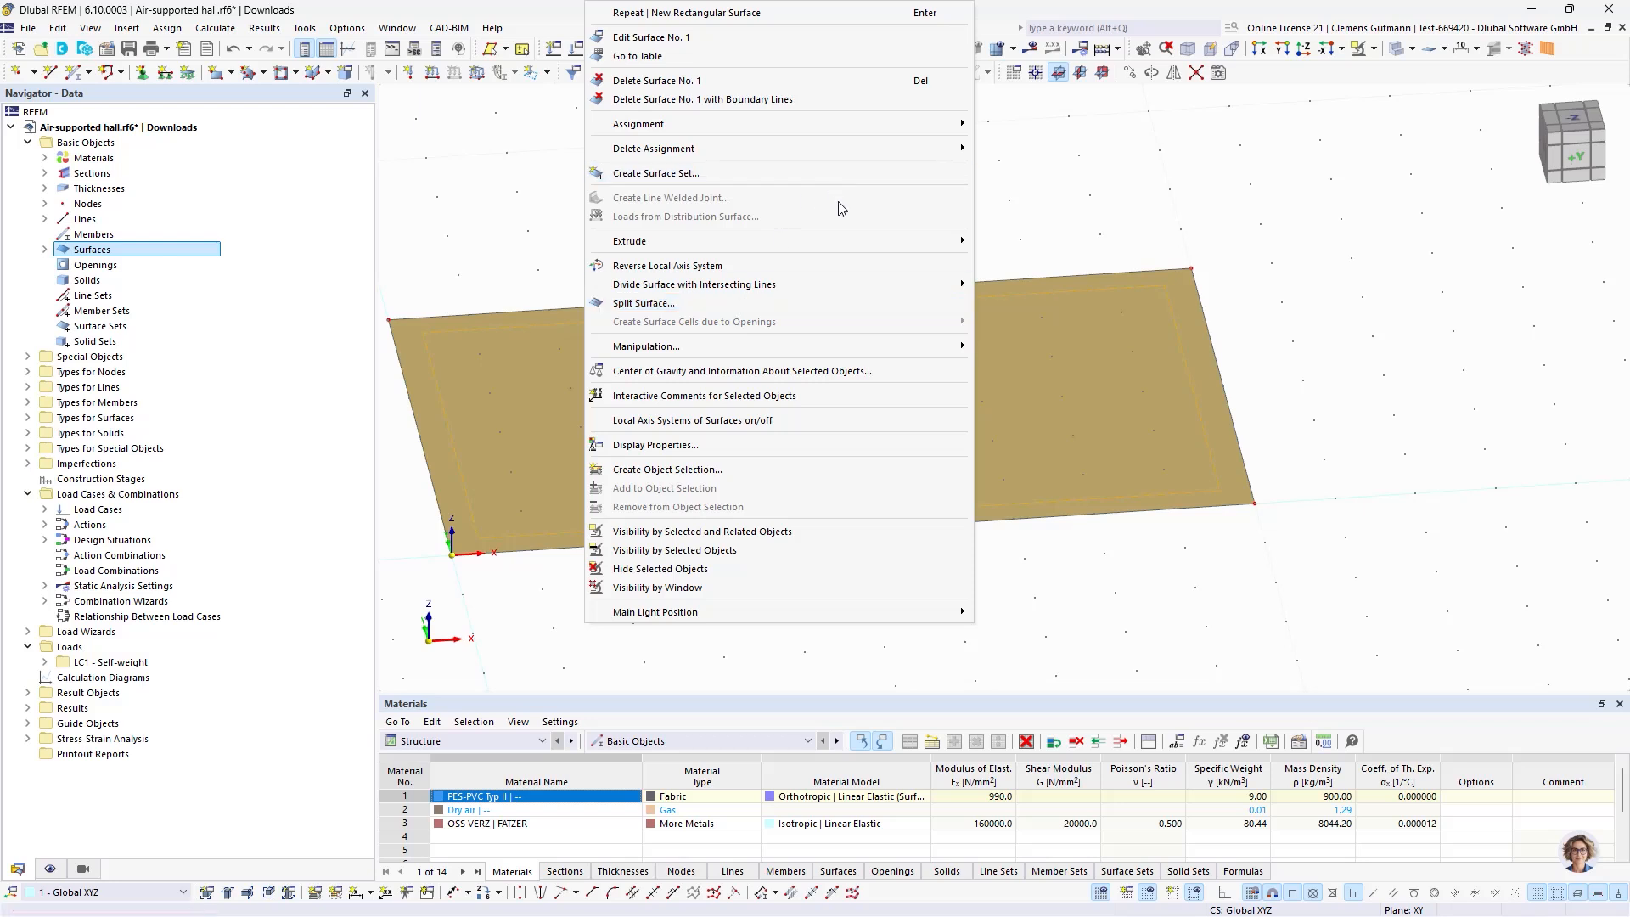
pyautogui.moveTo(857, 241)
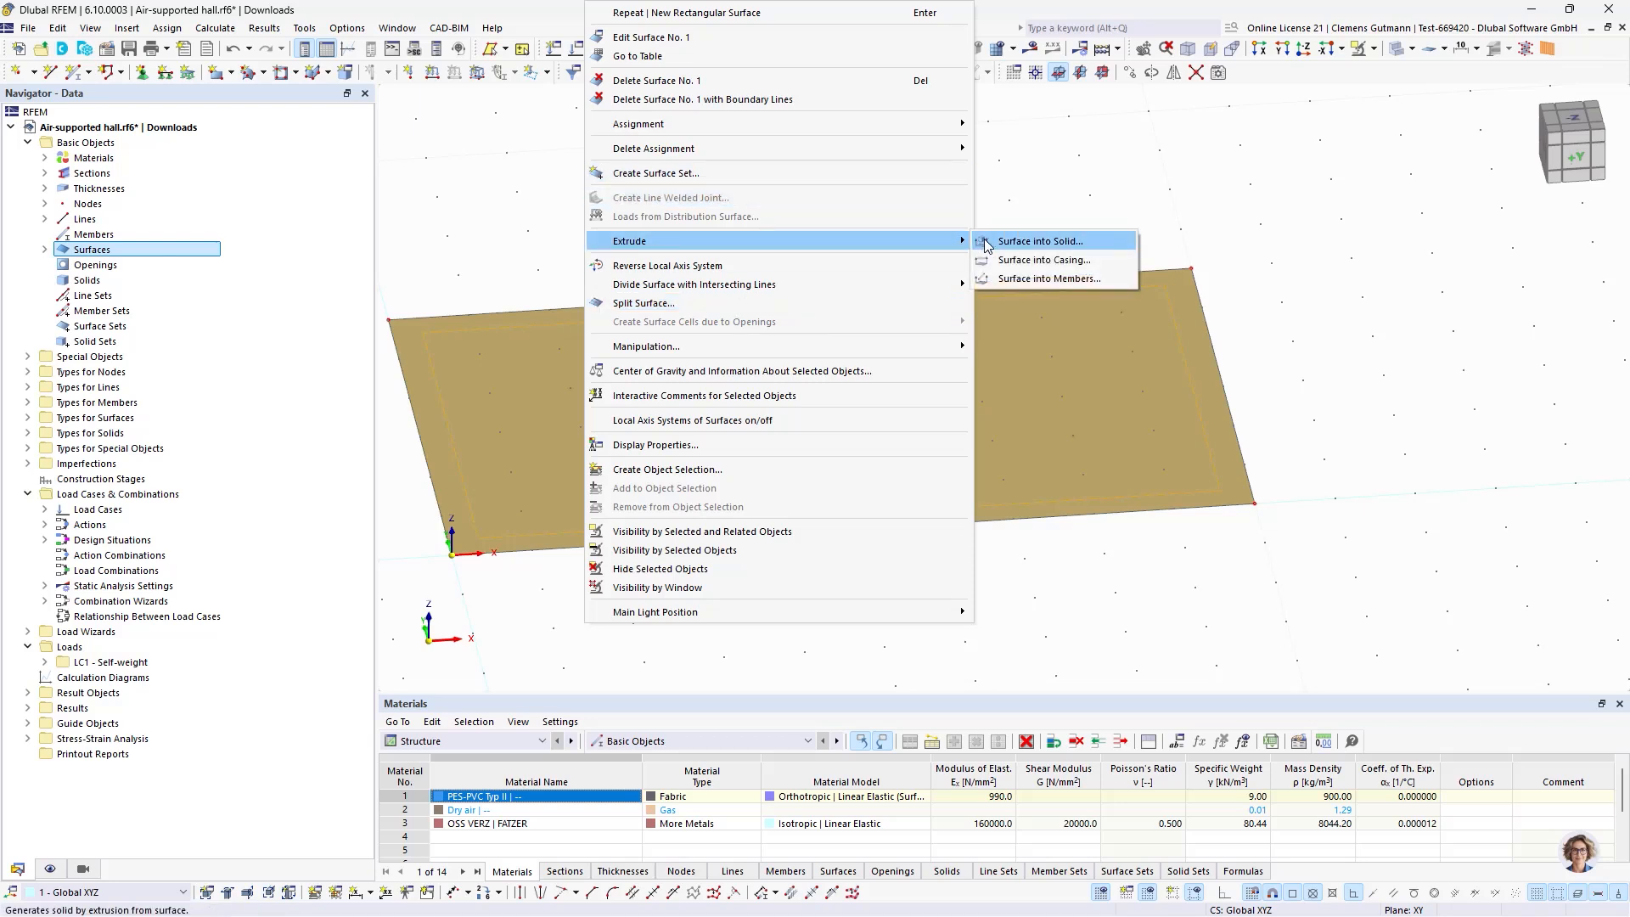
pyautogui.click(987, 244)
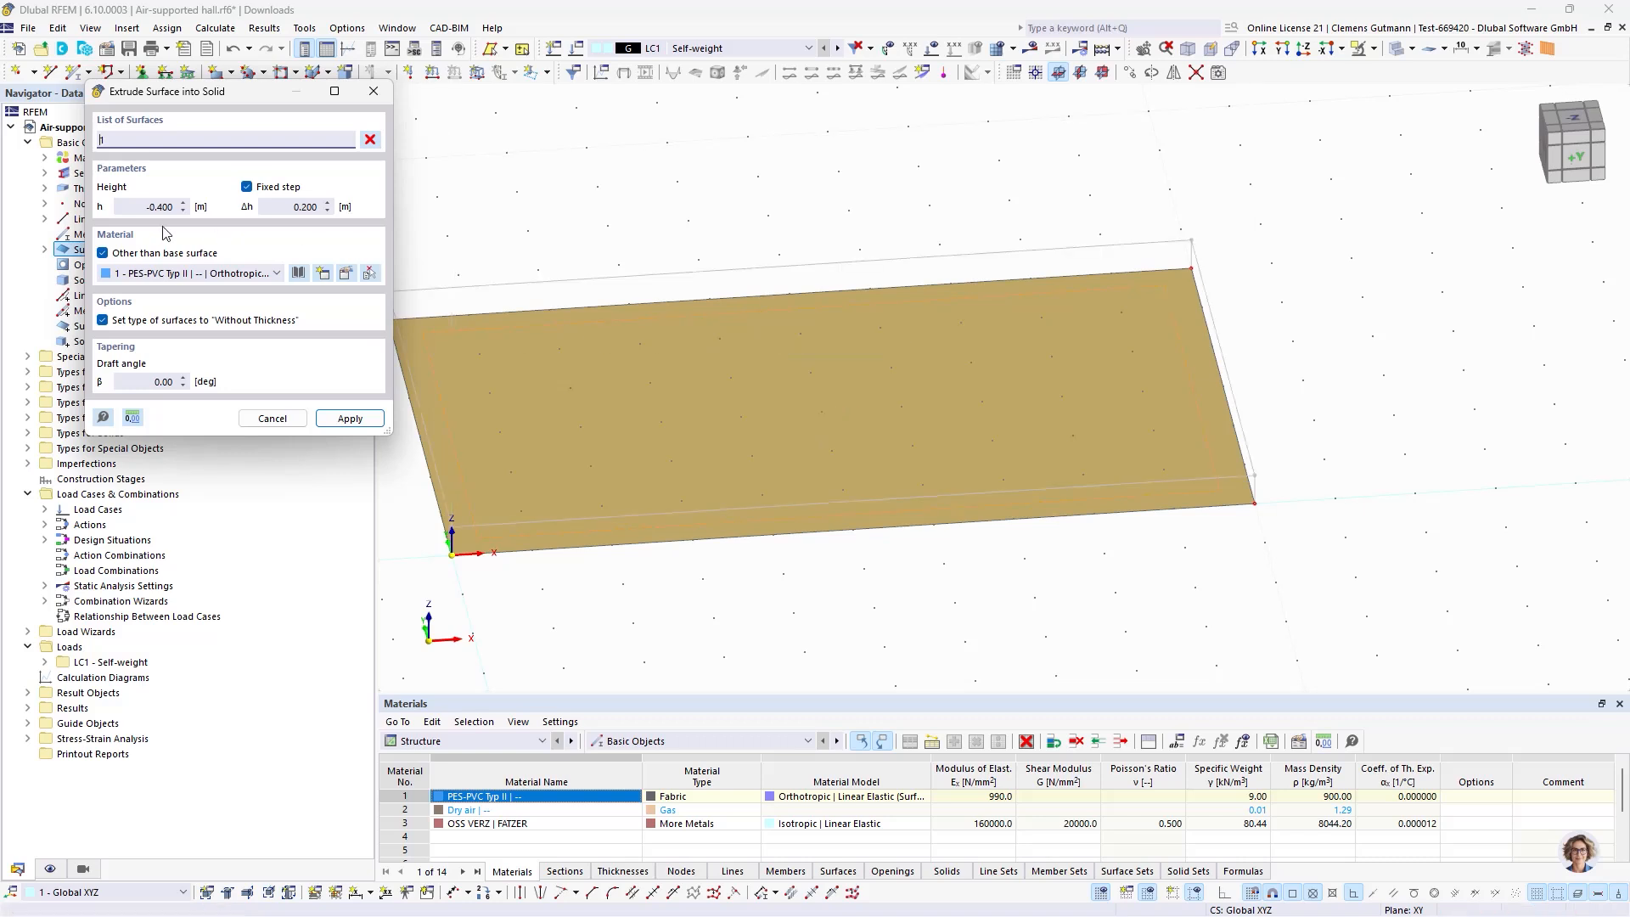
pyautogui.click(148, 208)
pyautogui.doubleClick(148, 207)
pyautogui.write('0,05')
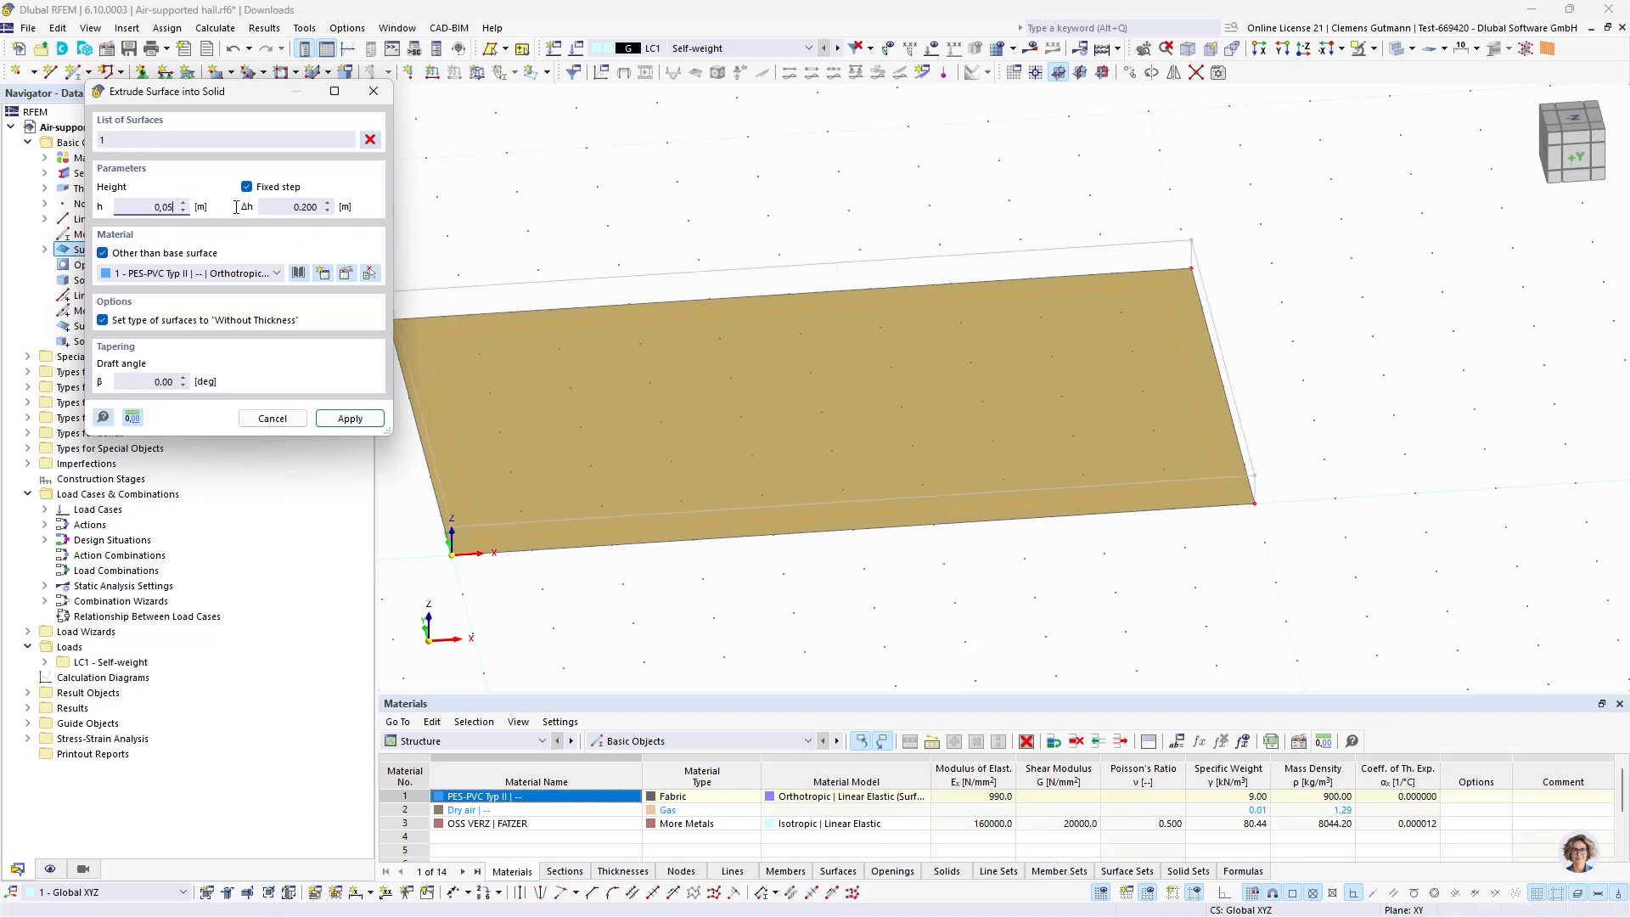
pyautogui.press('Tab')
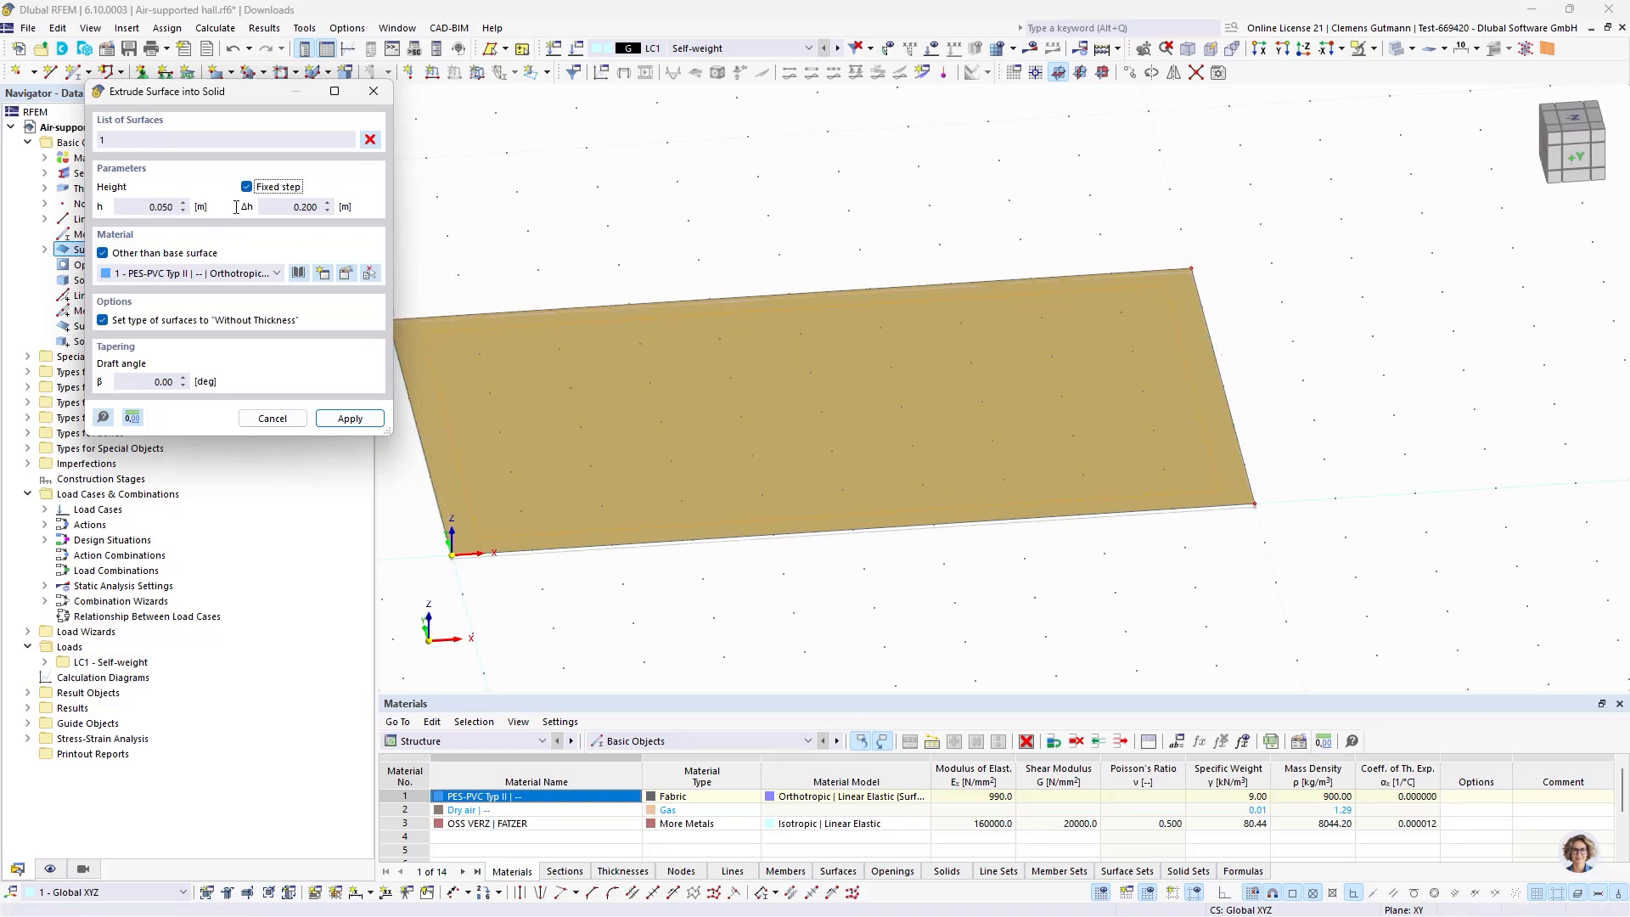
# Assign Dry air as the extruded solid's material, disable setting the surfaces to "Without Thickness", and apply the extrusion.
pyautogui.click(180, 276)
pyautogui.click(183, 299)
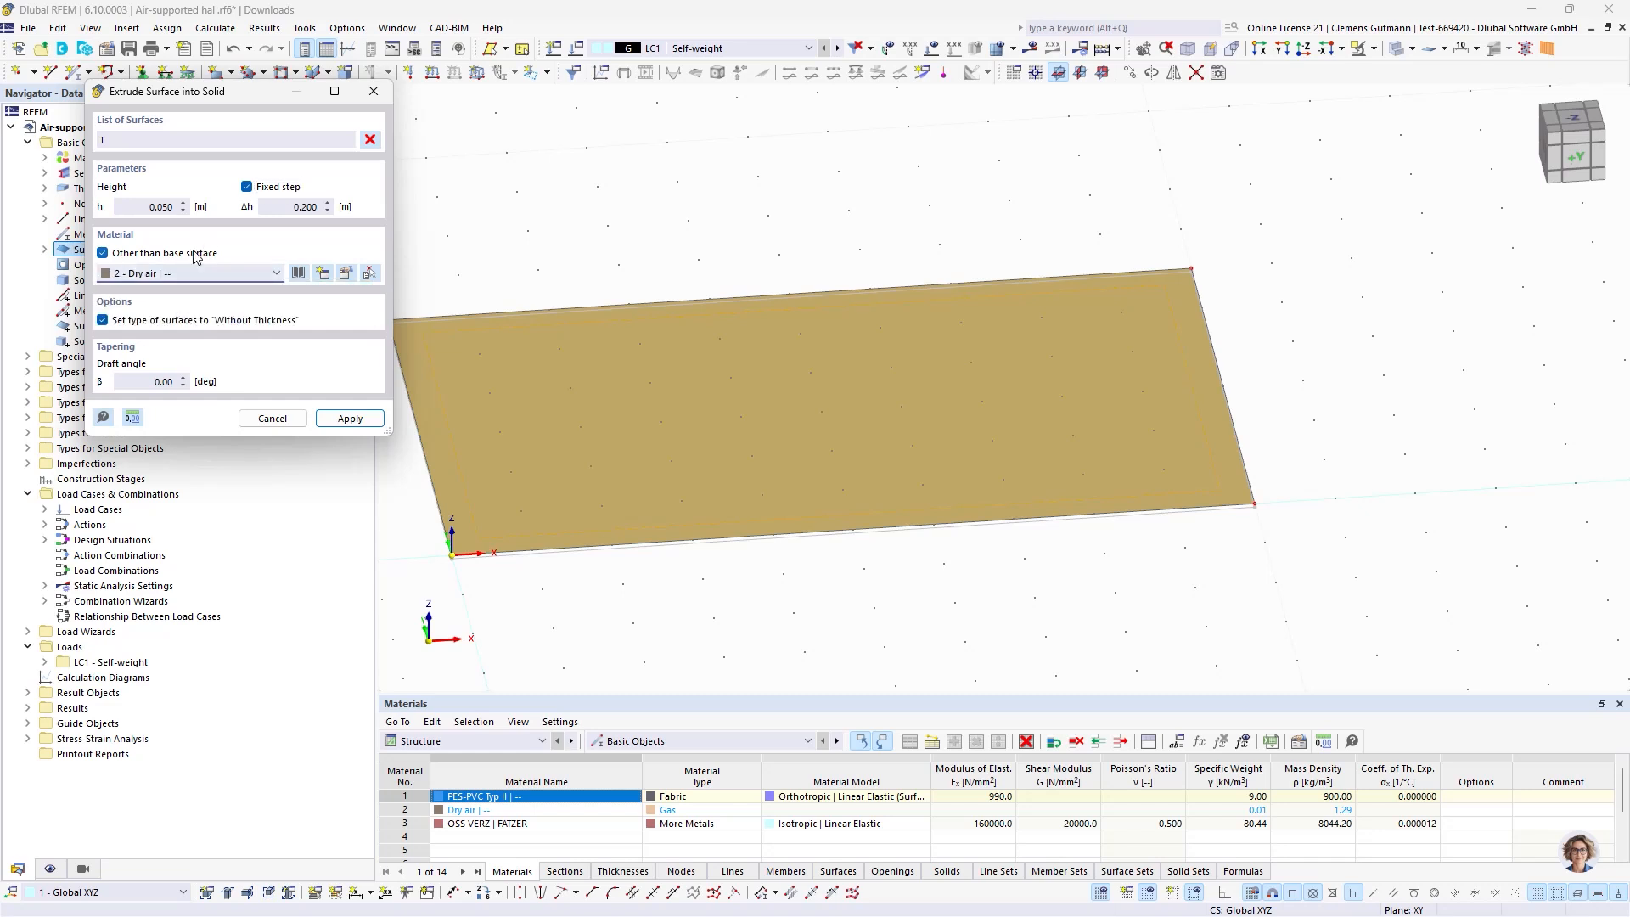
pyautogui.click(184, 322)
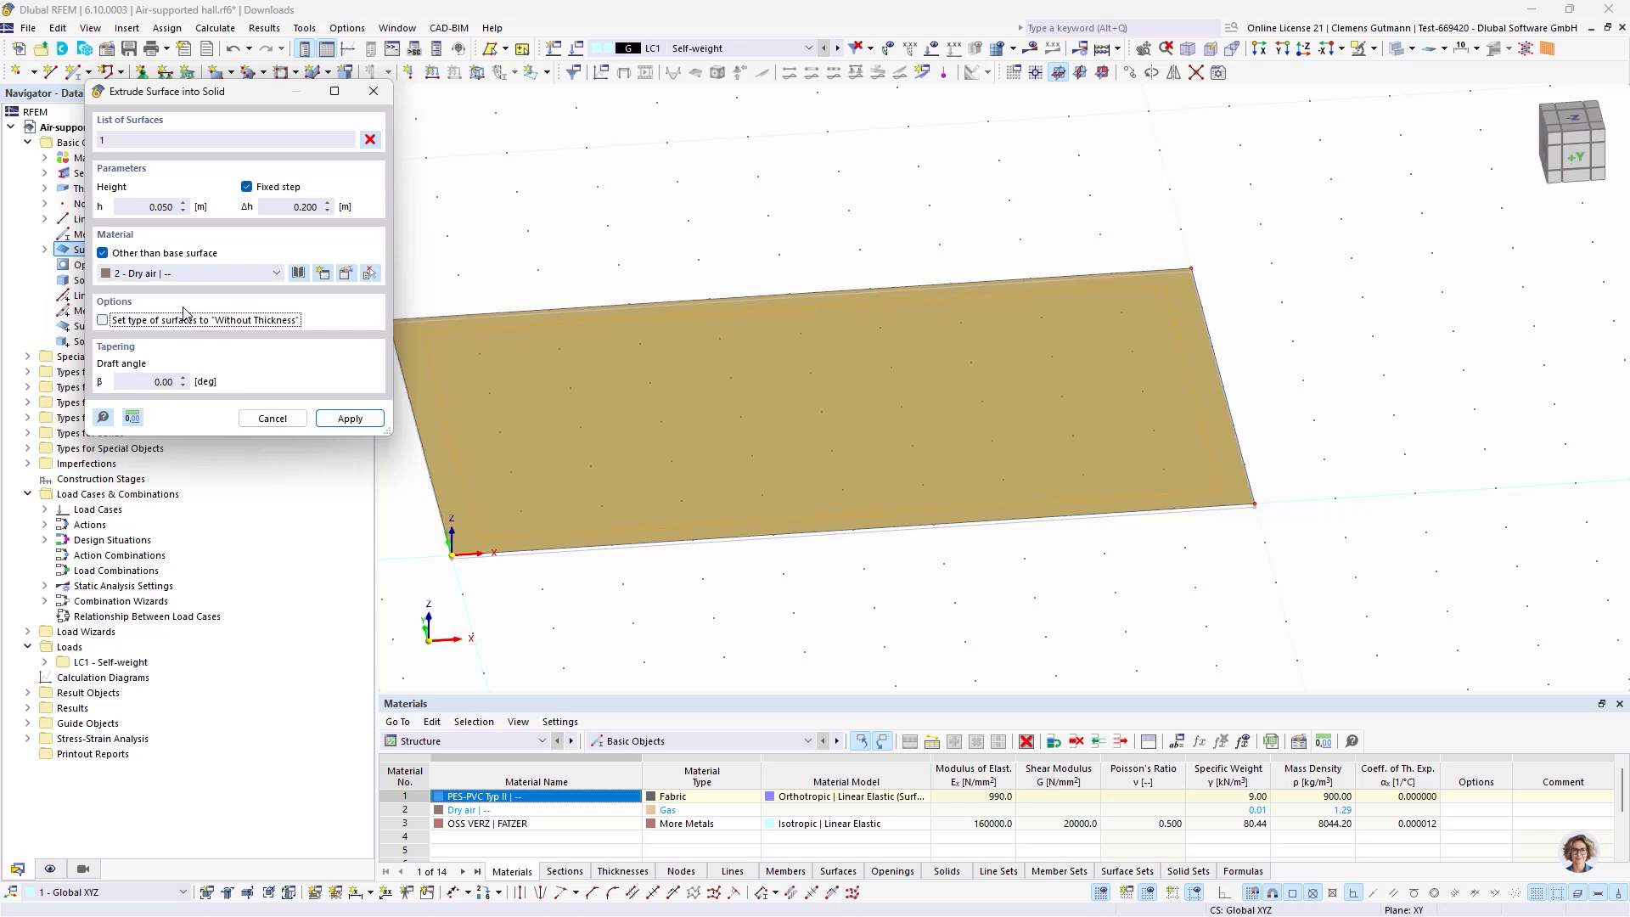
pyautogui.click(345, 417)
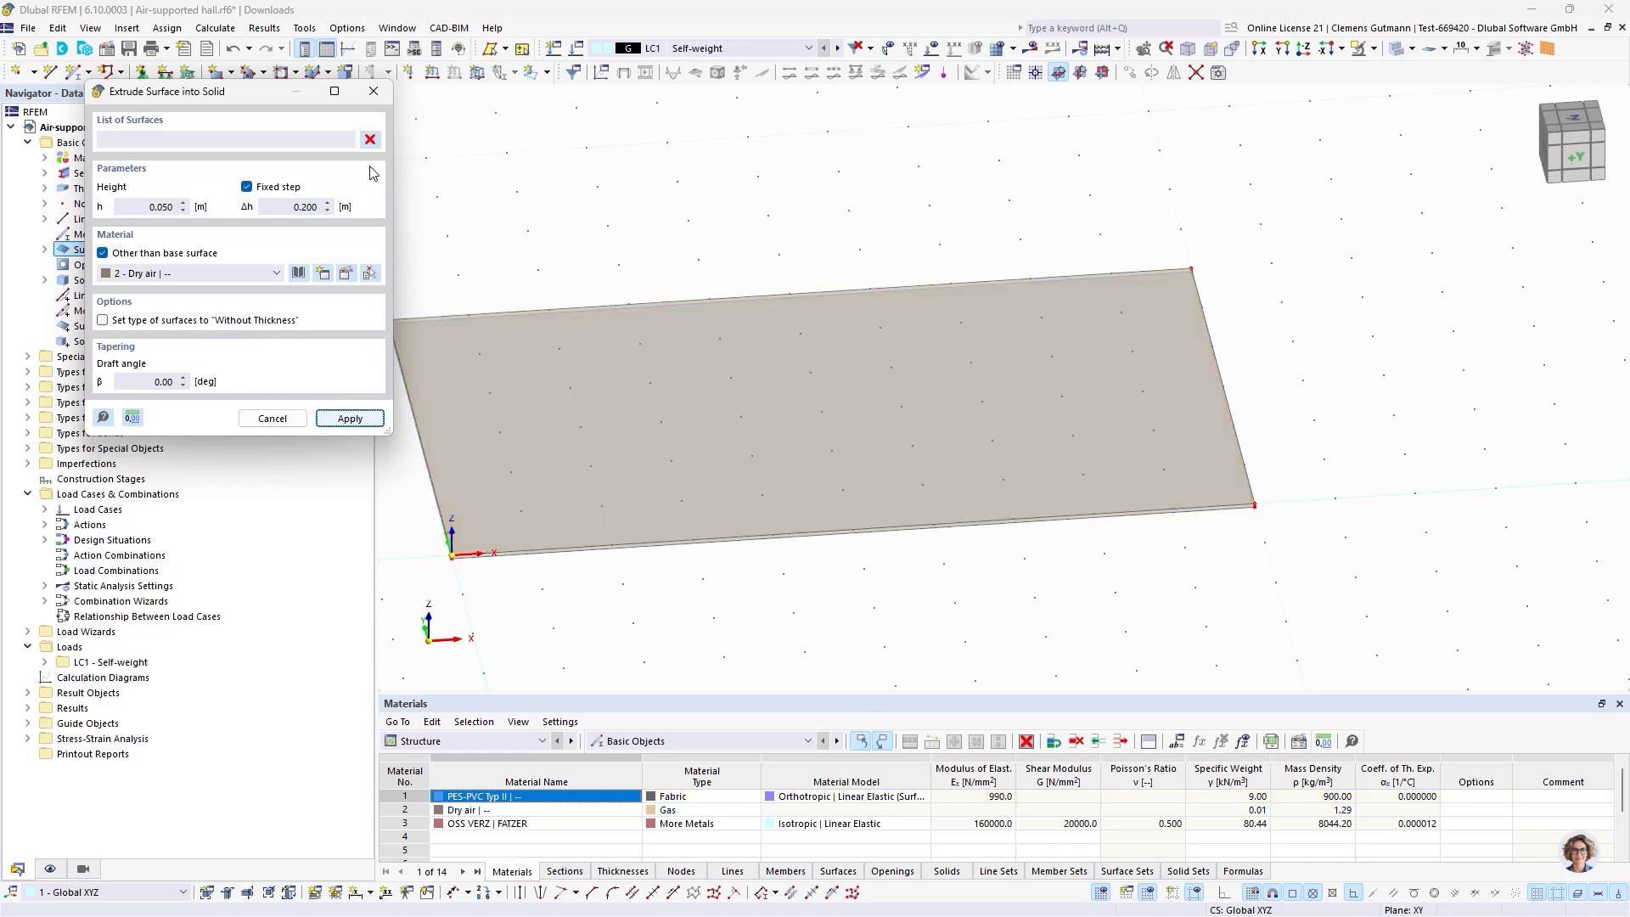
pyautogui.click(374, 91)
# Open the new Dry air solid for editing and change its solid type to Gas.
pyautogui.keyDown('ctrl'); pyautogui.moveTo(831, 633); pyautogui.dragTo(852, 568, button='middle'); pyautogui.keyUp('ctrl')
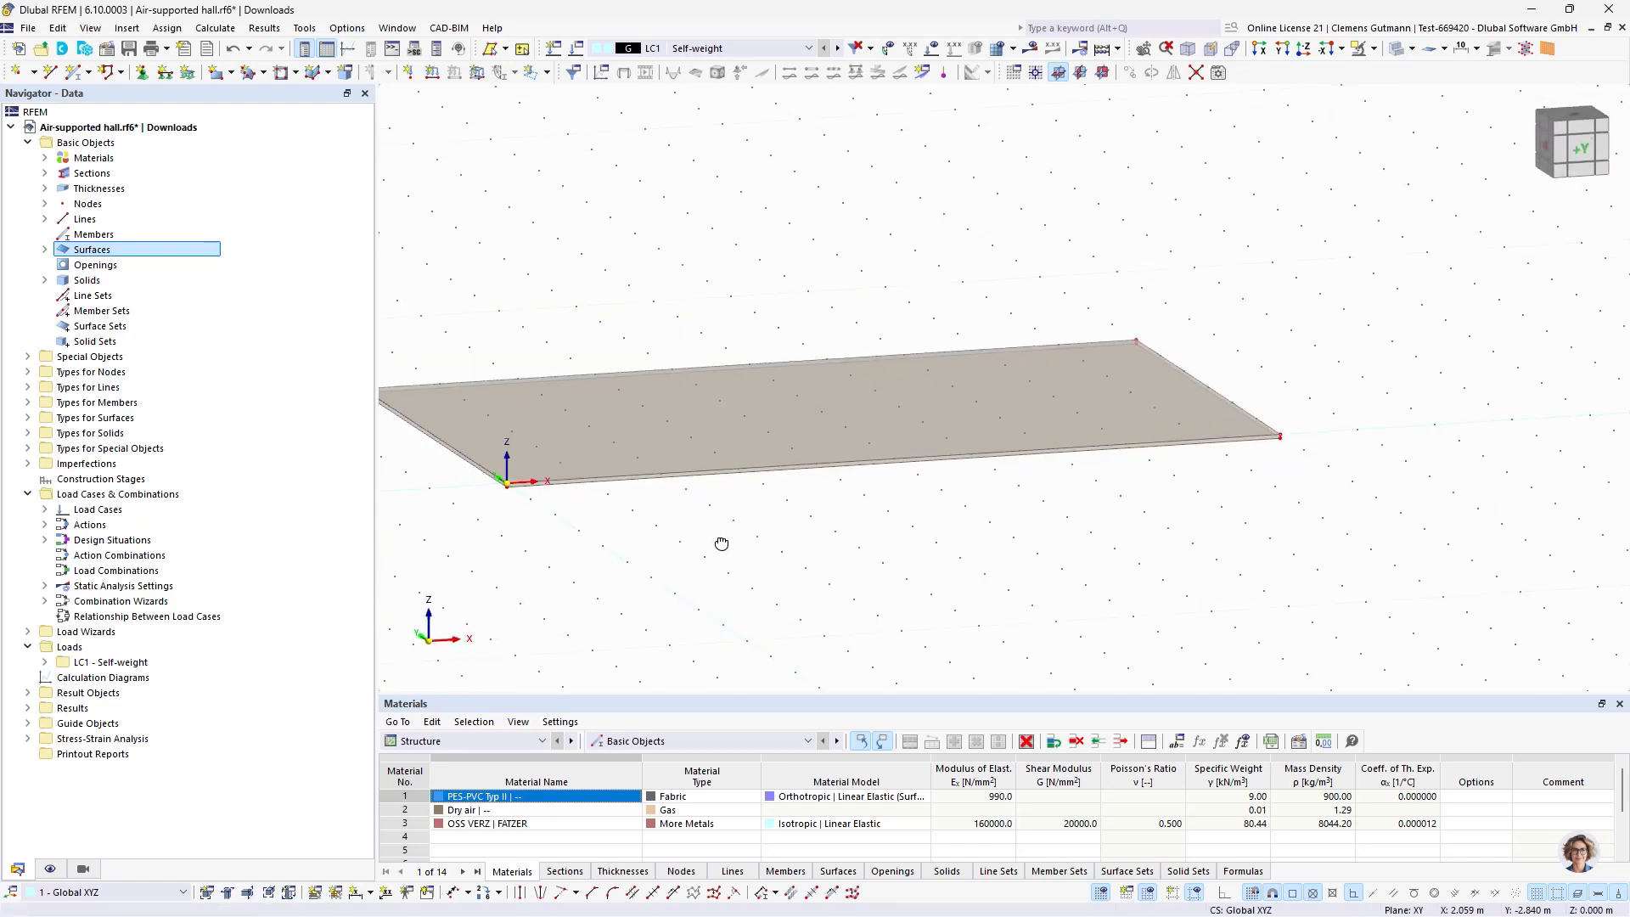
pyautogui.keyDown('ctrl'); pyautogui.moveTo(721, 544); pyautogui.dragTo(709, 586, button='middle'); pyautogui.keyUp('ctrl')
pyautogui.click(43, 281)
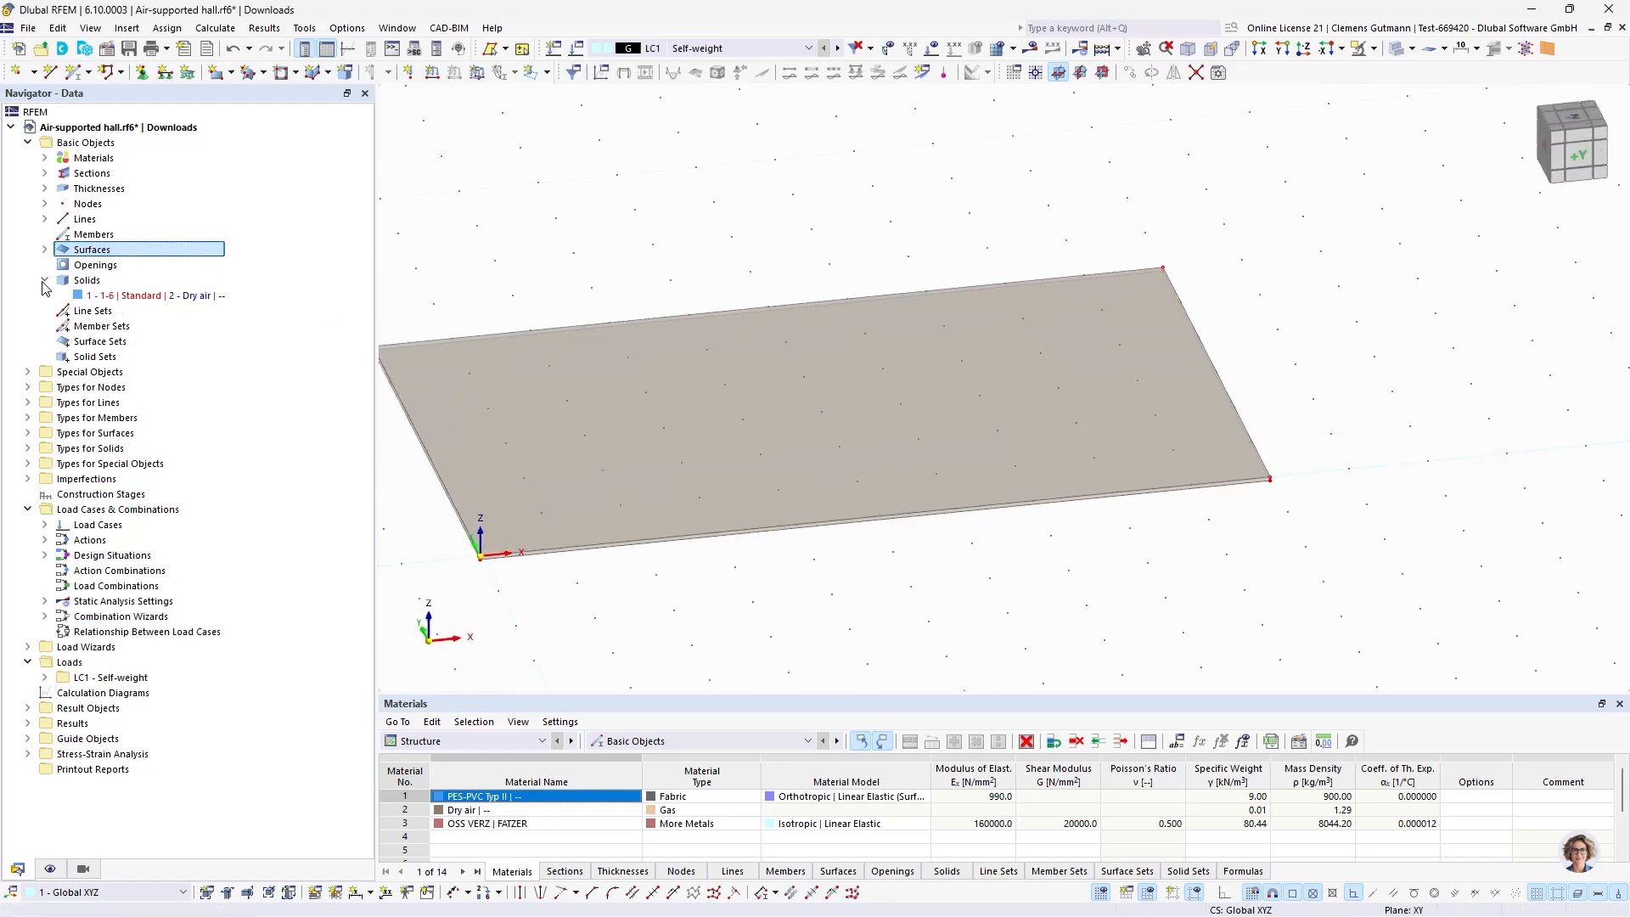
pyautogui.doubleClick(119, 295)
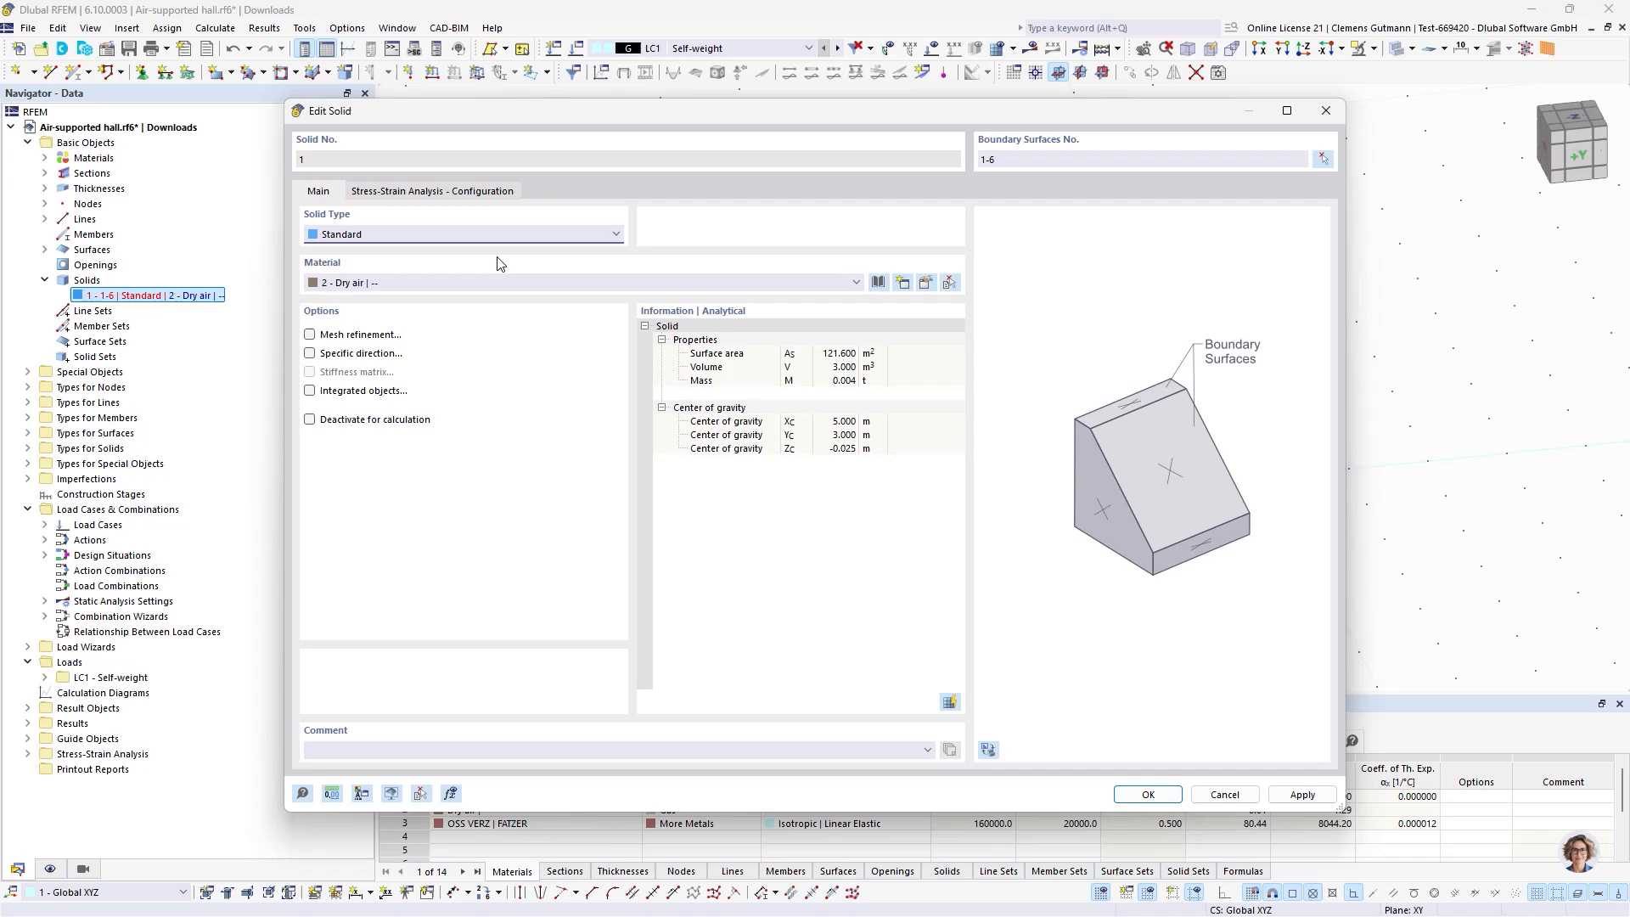
pyautogui.click(438, 236)
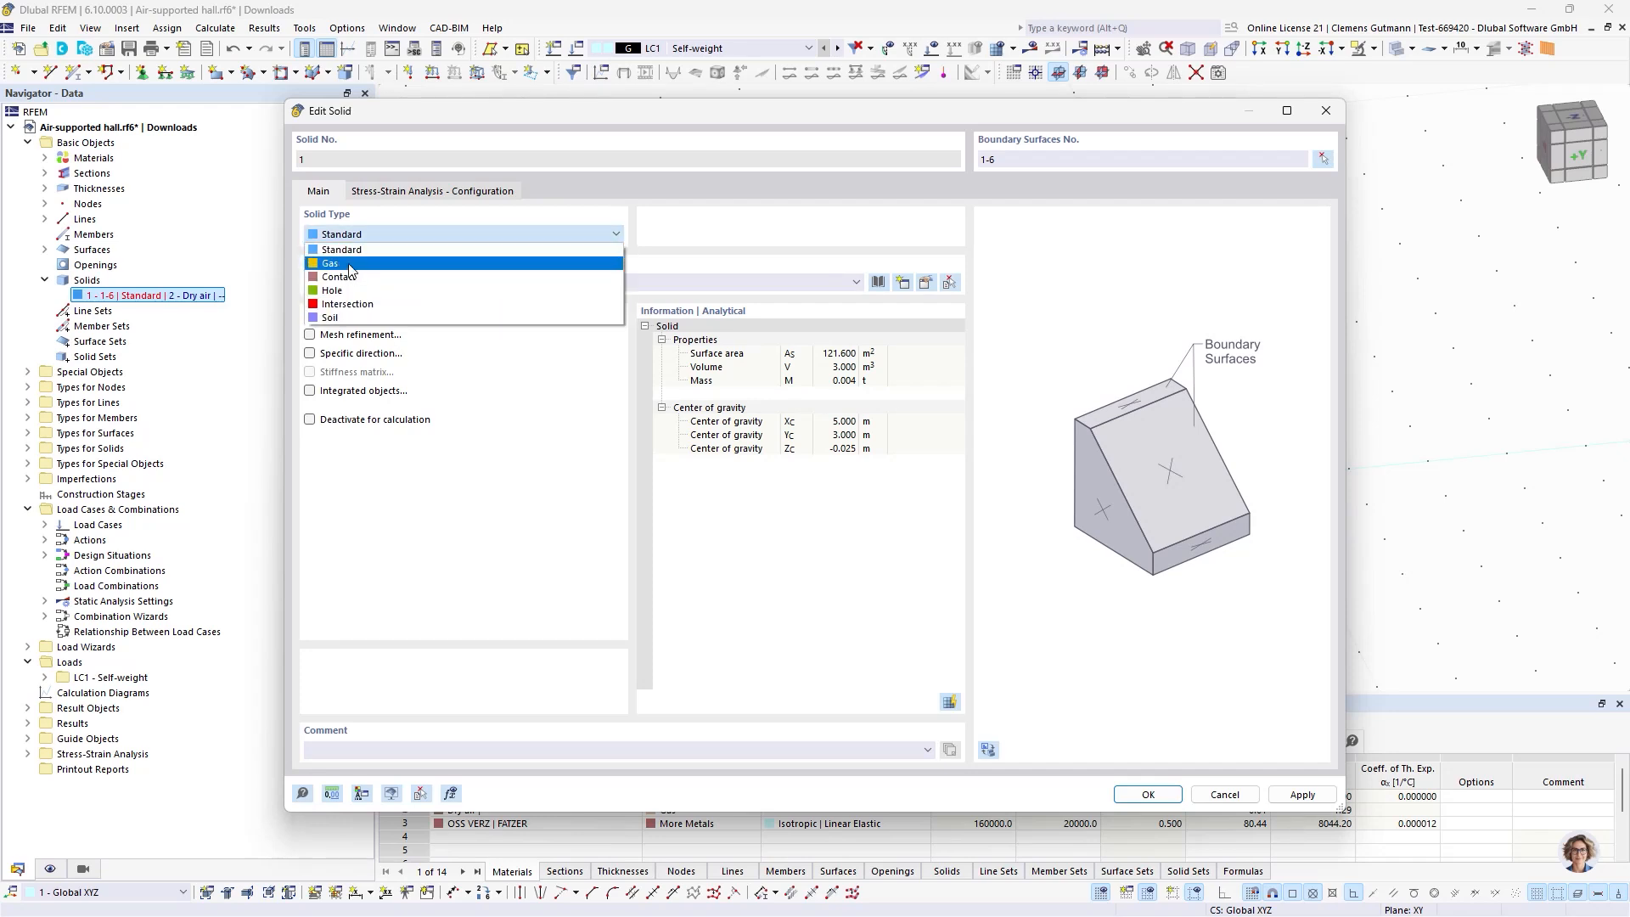
pyautogui.click(352, 264)
# Create a gas definition with a pressure of 1 bar and a temperature of 23 °C, and assign it to the gas solid.
pyautogui.click(380, 193)
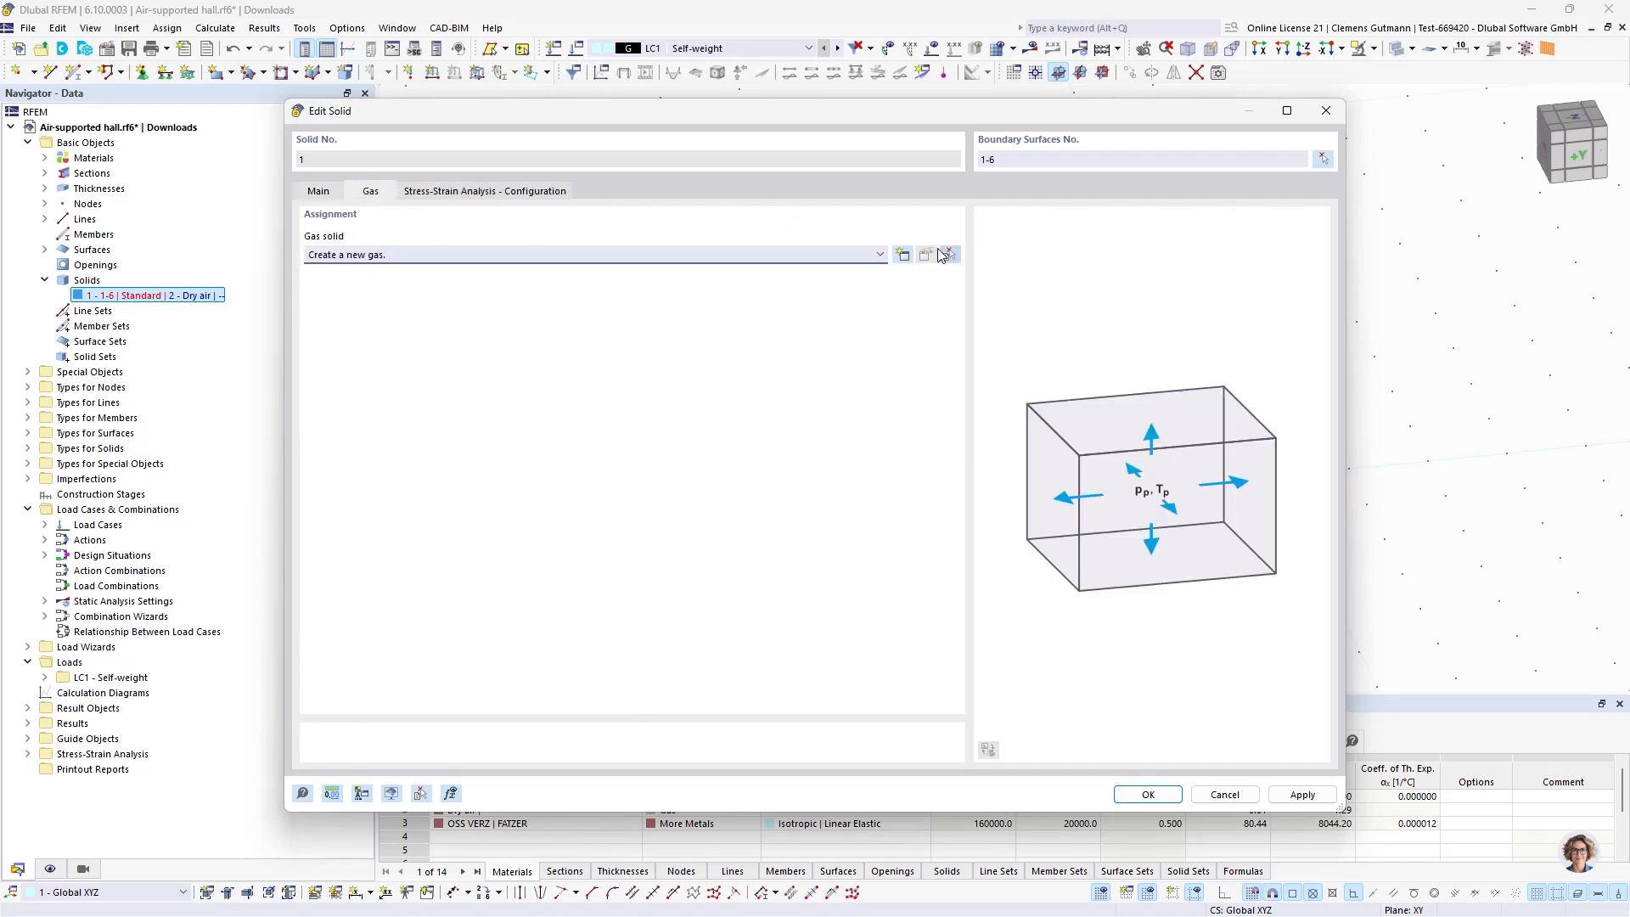
pyautogui.click(902, 255)
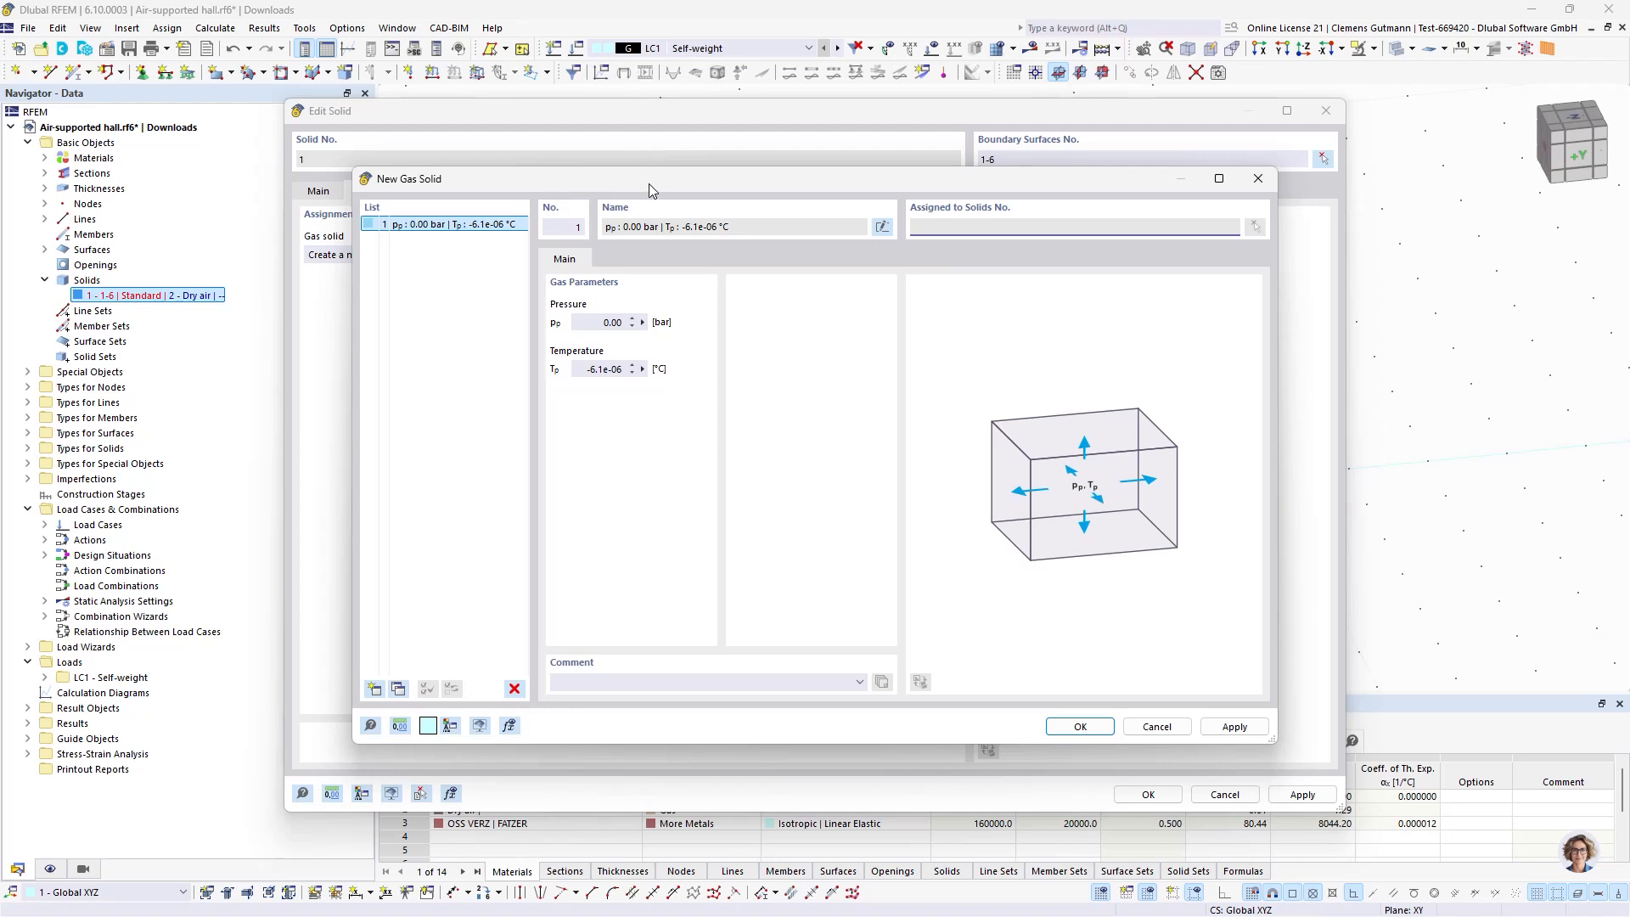
pyautogui.moveTo(649, 184); pyautogui.dragTo(676, 198)
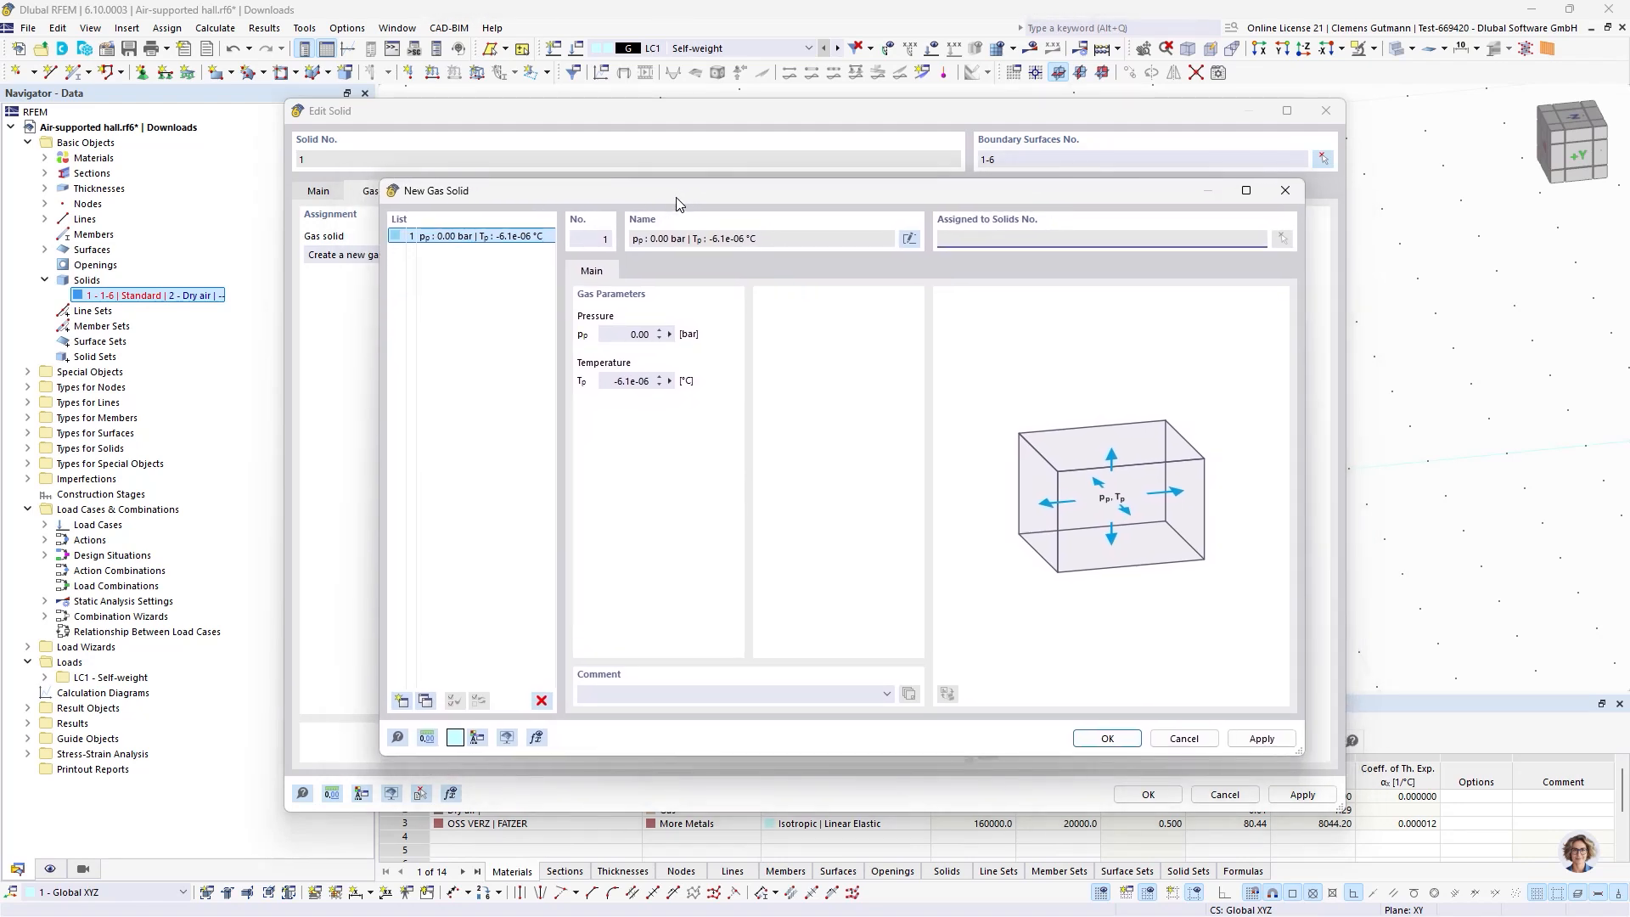
pyautogui.press('Tab')
pyautogui.press('Tab')
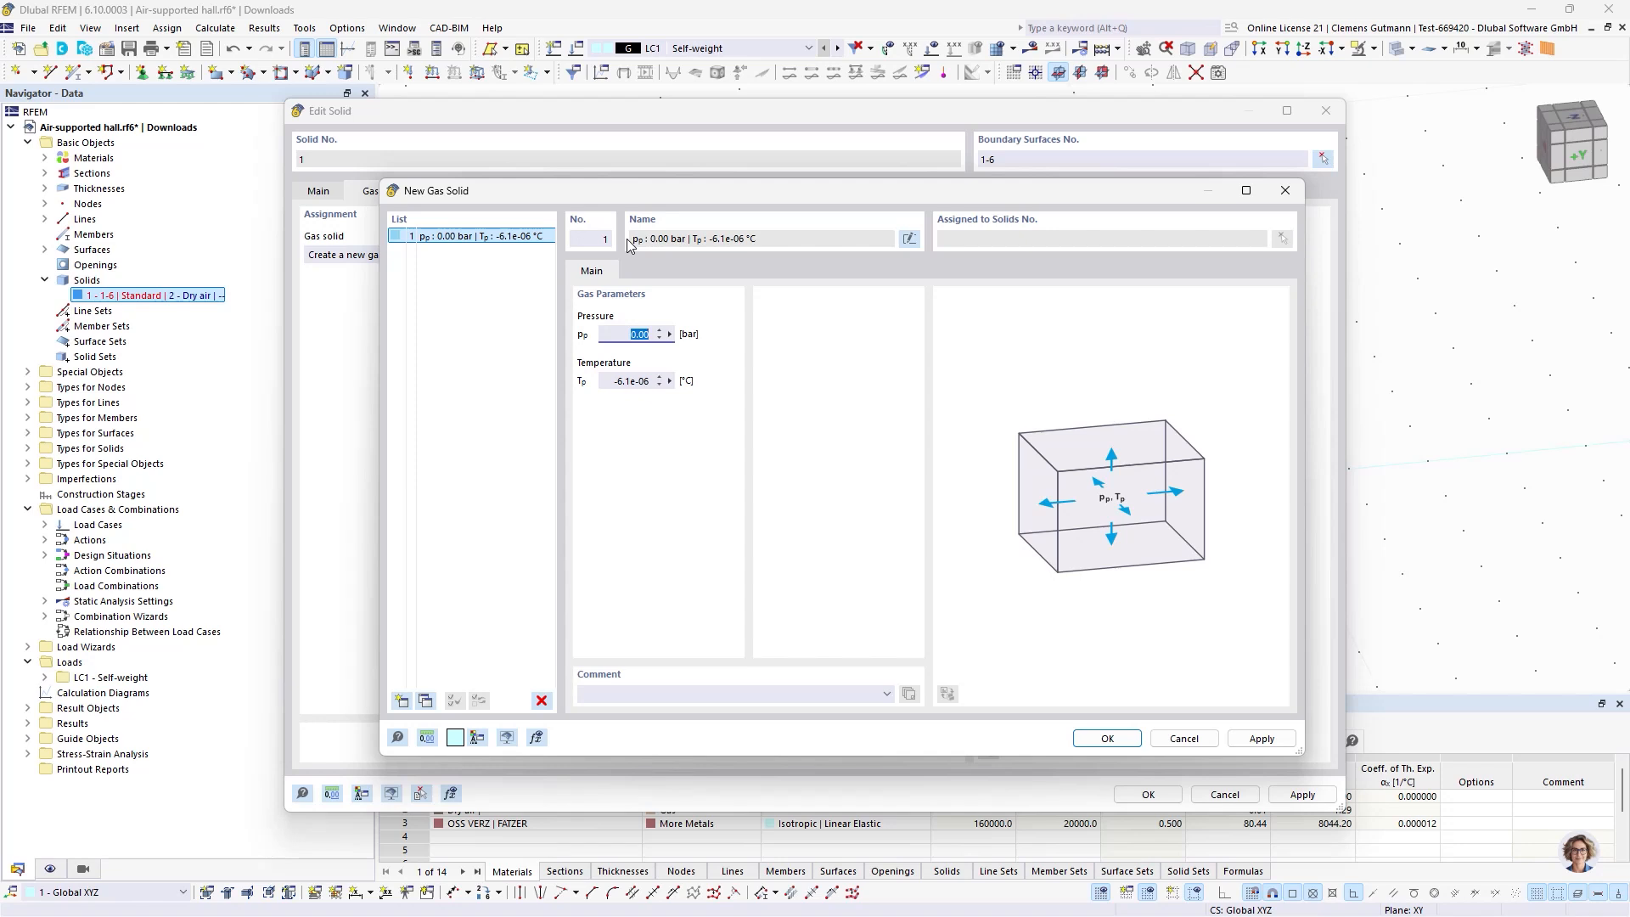
pyautogui.write('1')
pyautogui.press('Tab')
pyautogui.write('23')
pyautogui.press('Tab')
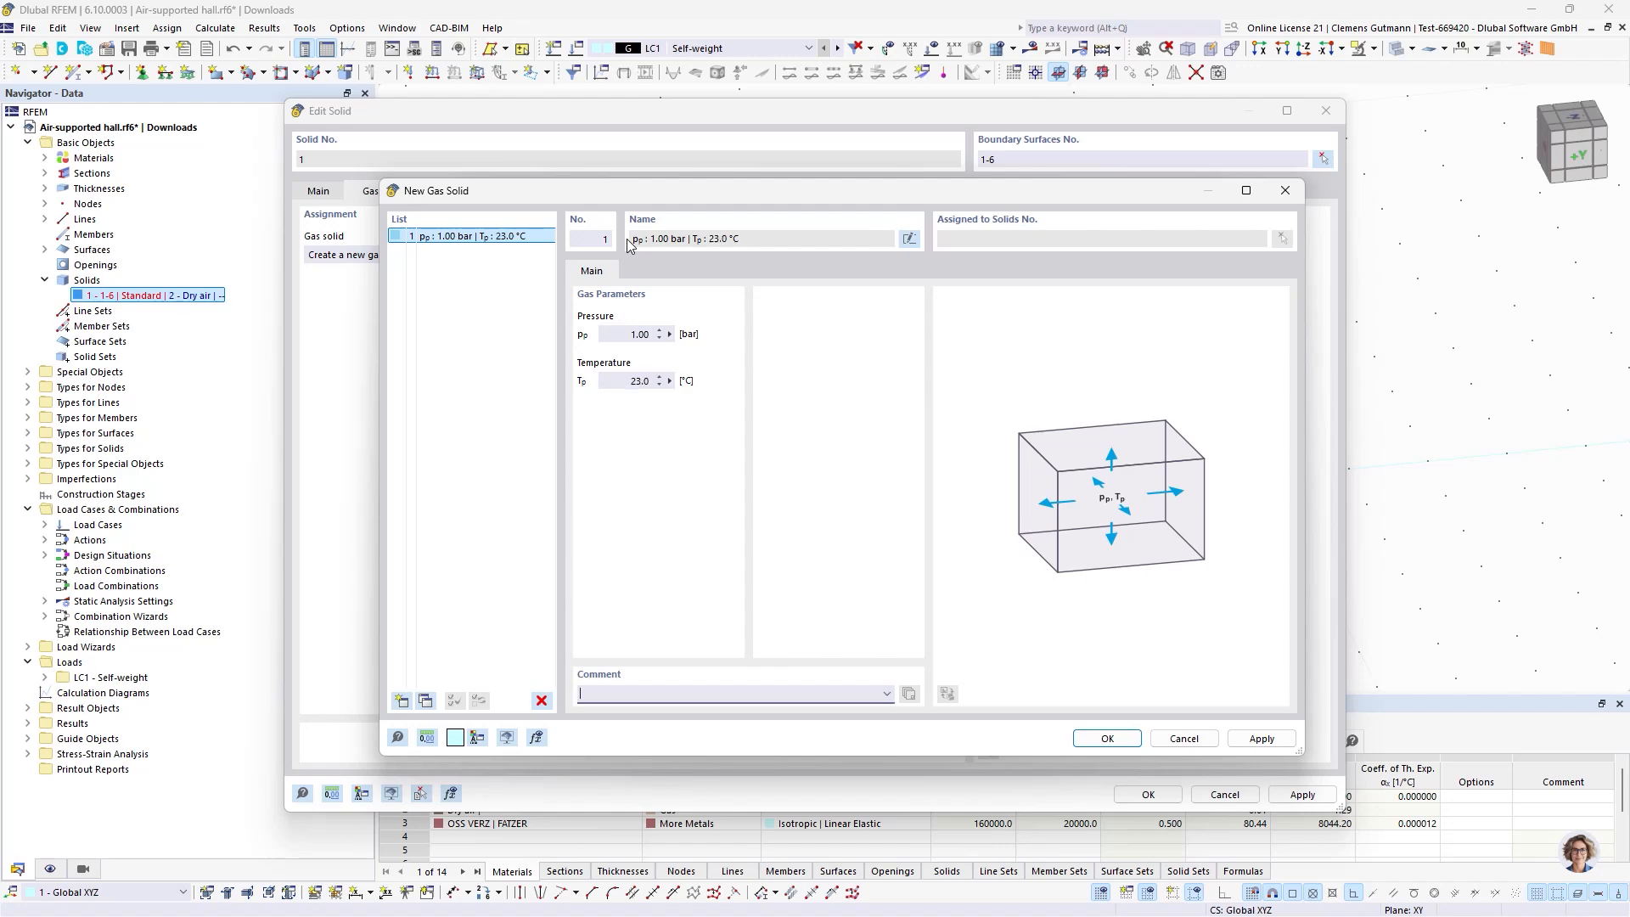
pyautogui.click(1104, 741)
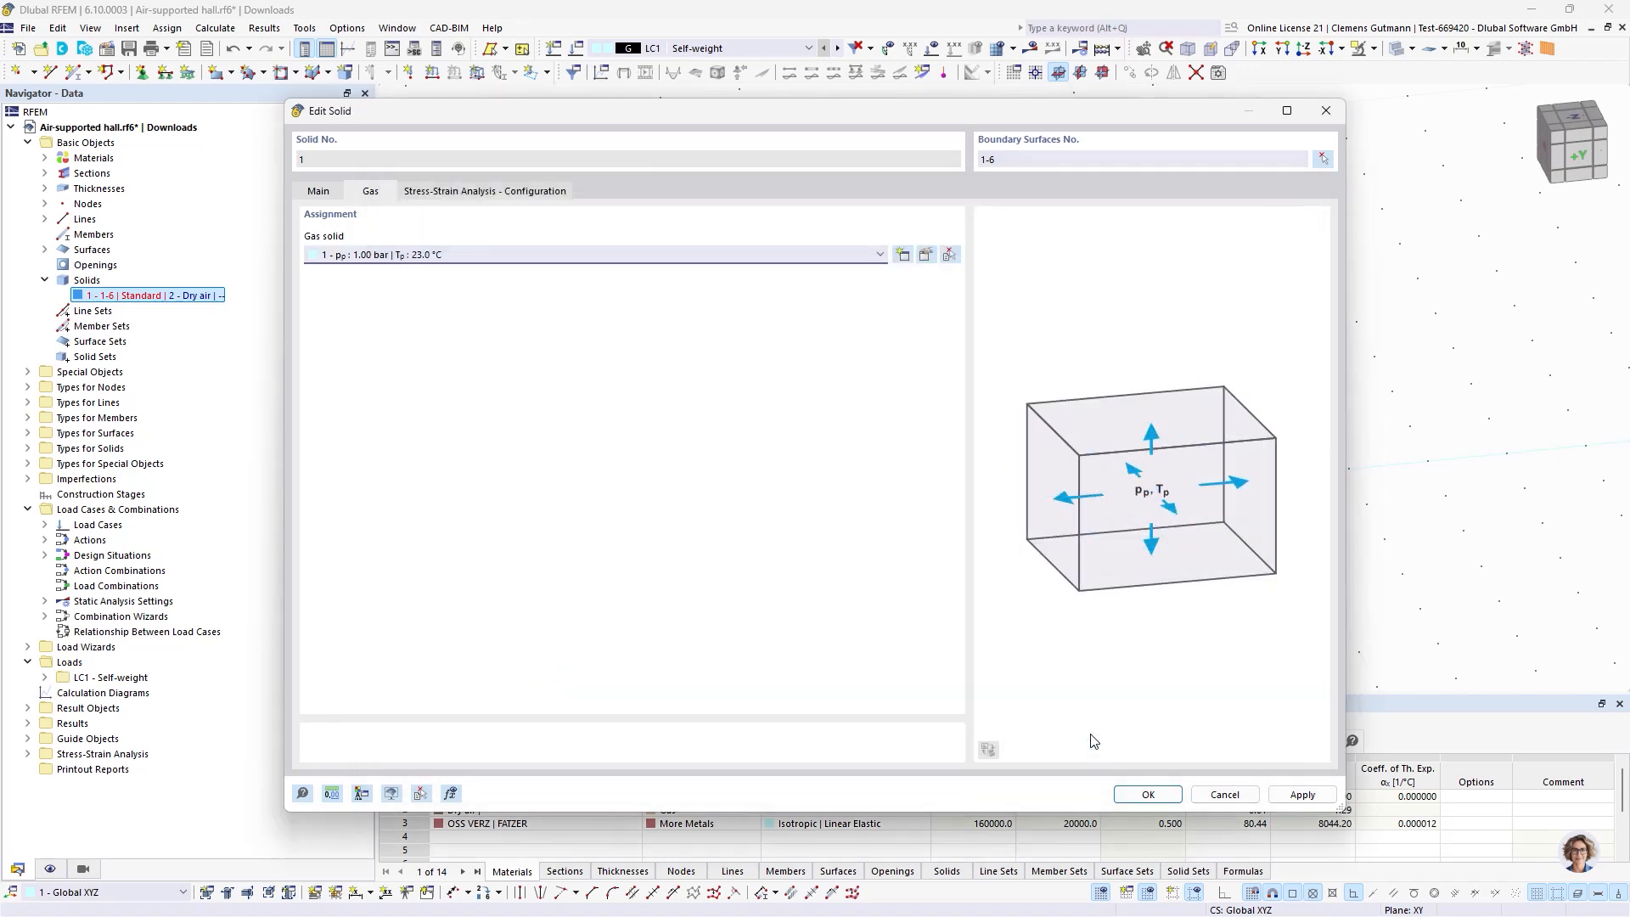
pyautogui.click(1148, 794)
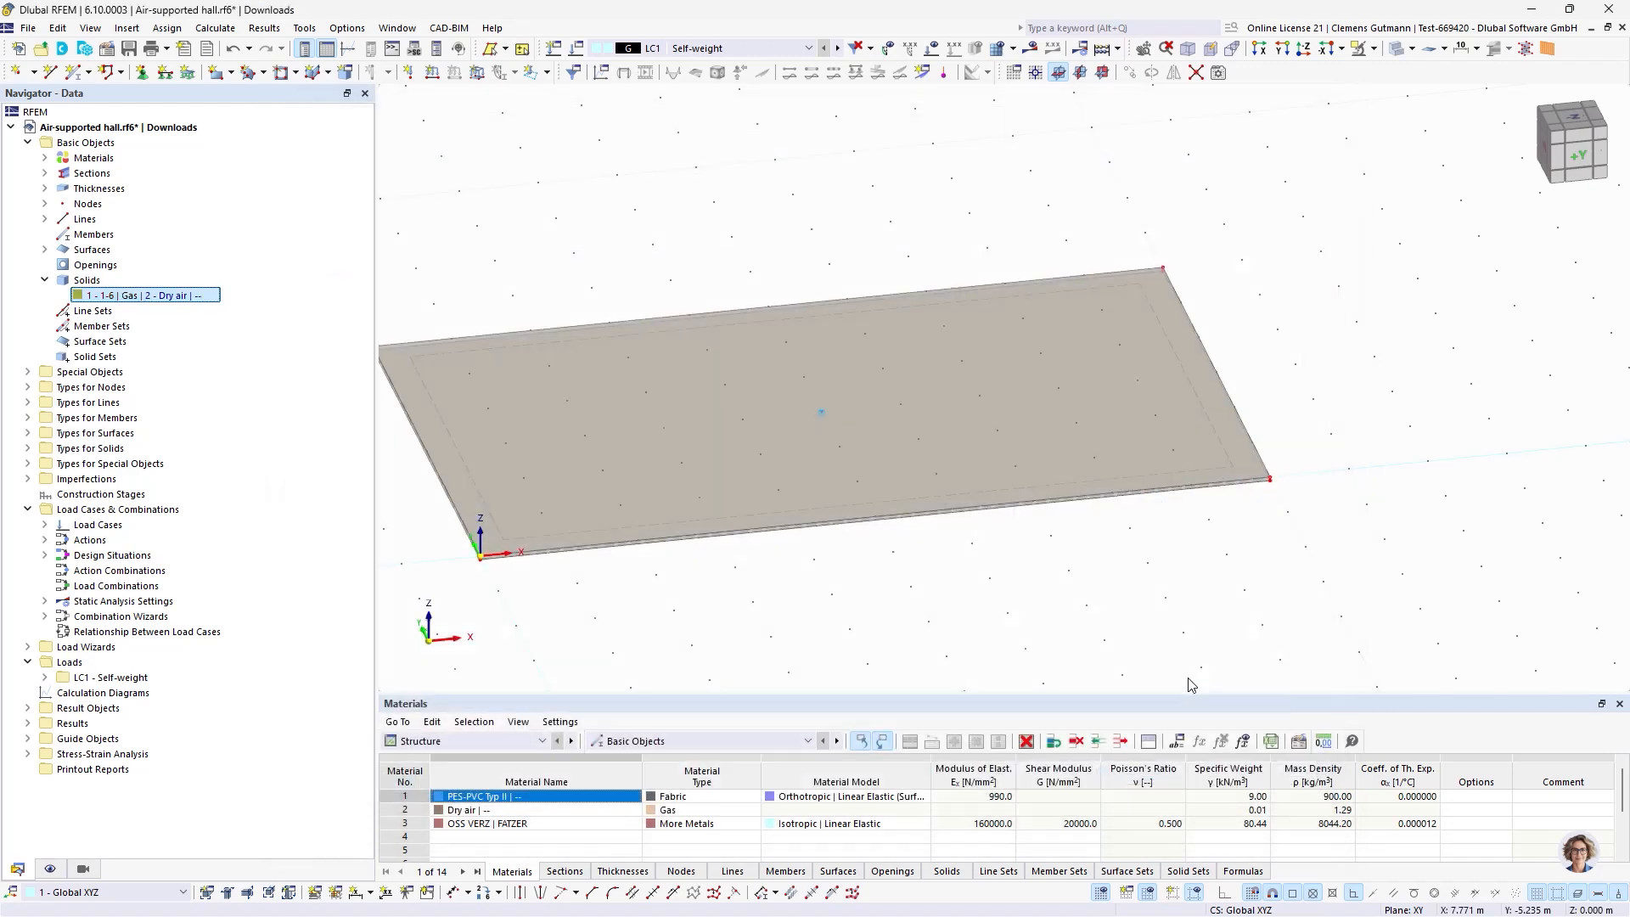
# Select the solid's bottom and side surfaces 2-6 together and set their stiffness type to Rigid.
pyautogui.scroll(-2, 1053, 406)
pyautogui.scroll(3, 889, 465)
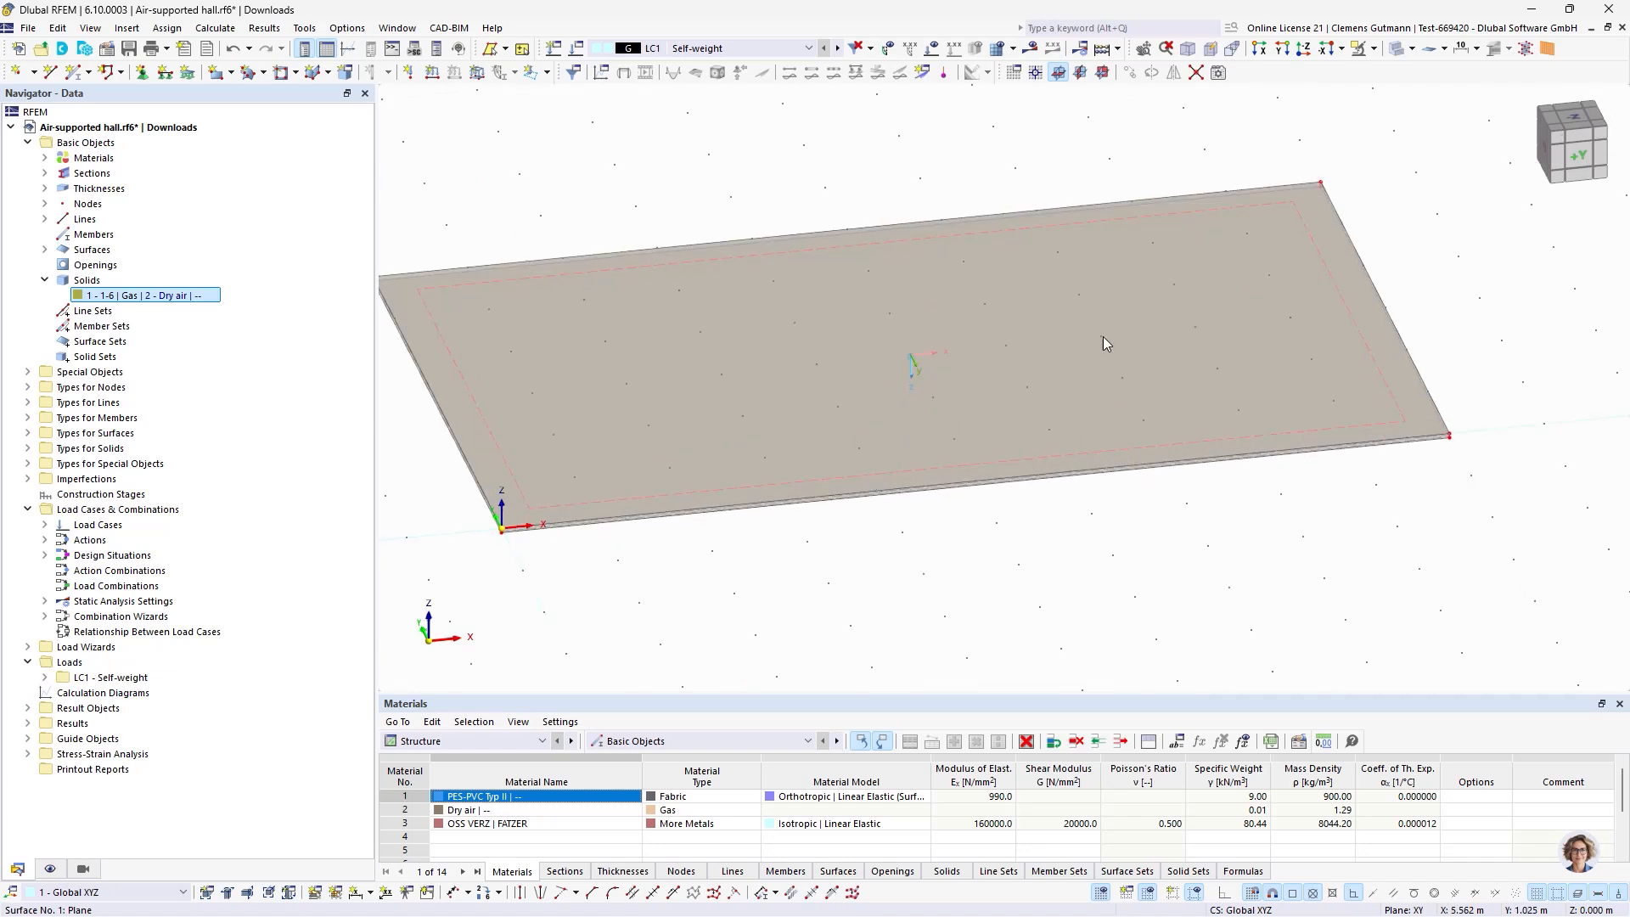
pyautogui.click(1577, 168)
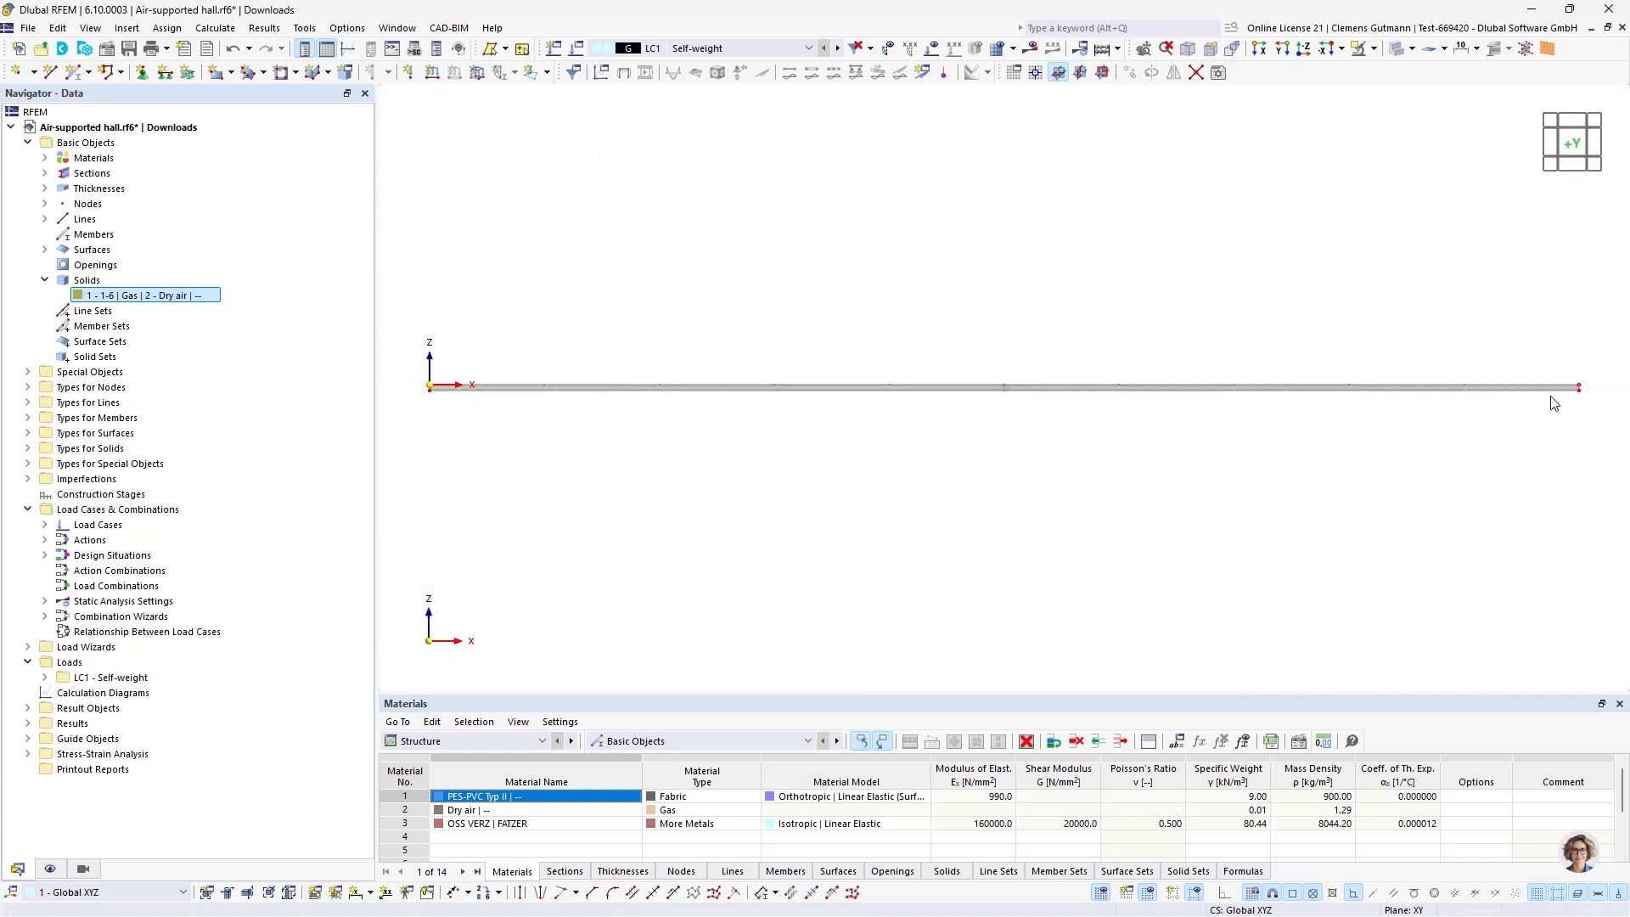
pyautogui.moveTo(1607, 411); pyautogui.dragTo(411, 389)
pyautogui.scroll(6, 428, 388)
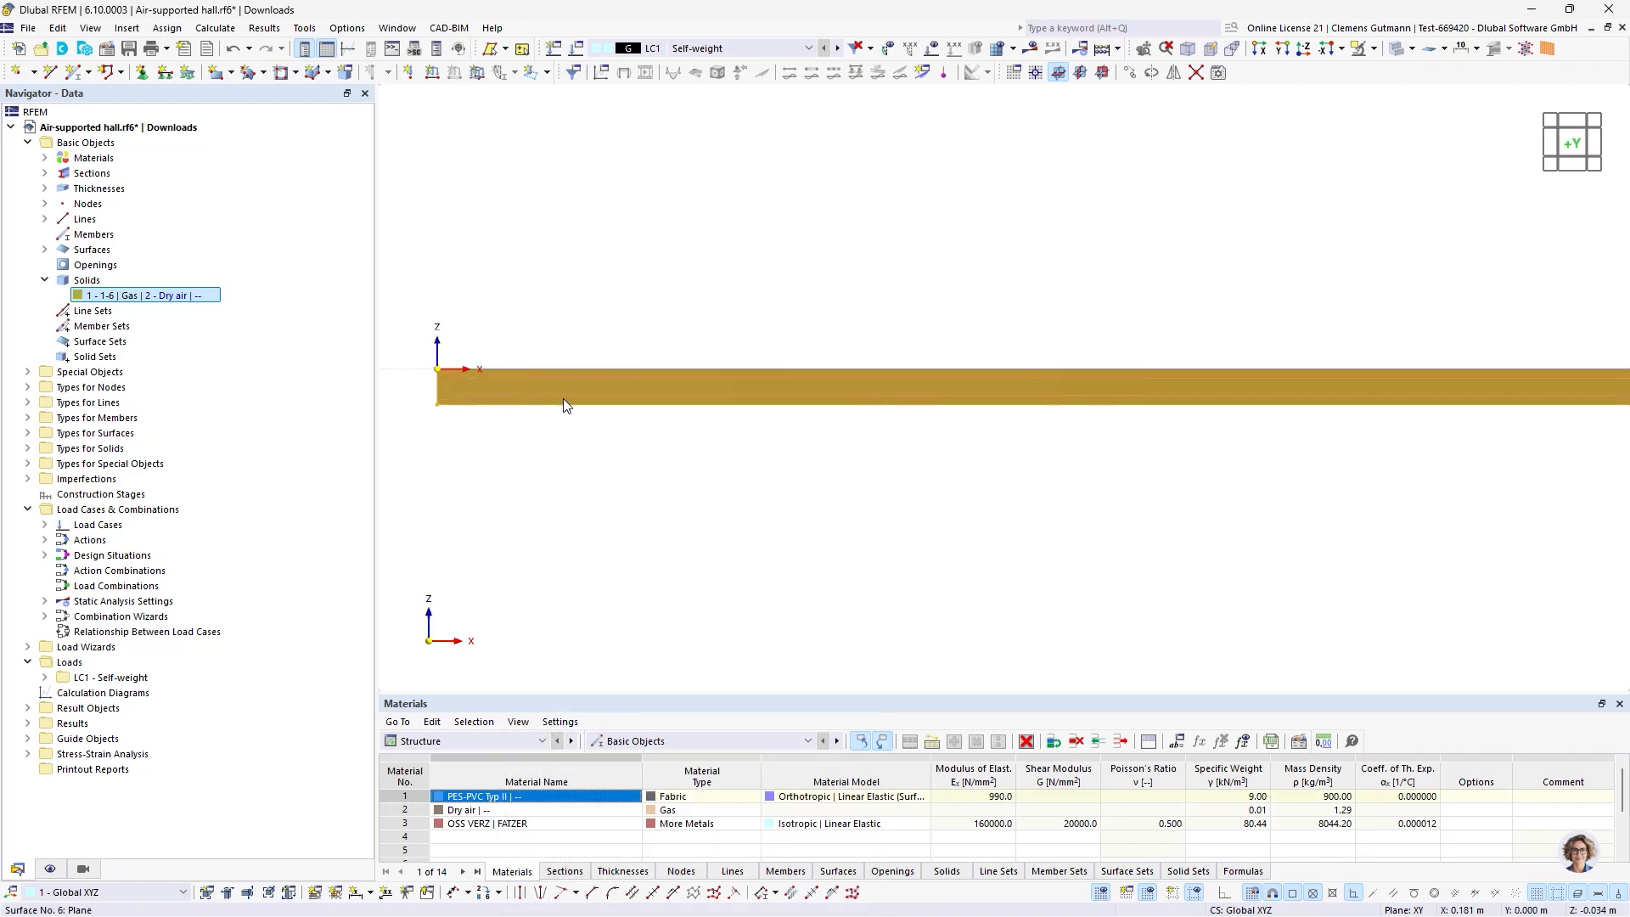
pyautogui.rightClick(553, 379)
pyautogui.moveTo(869, 450)
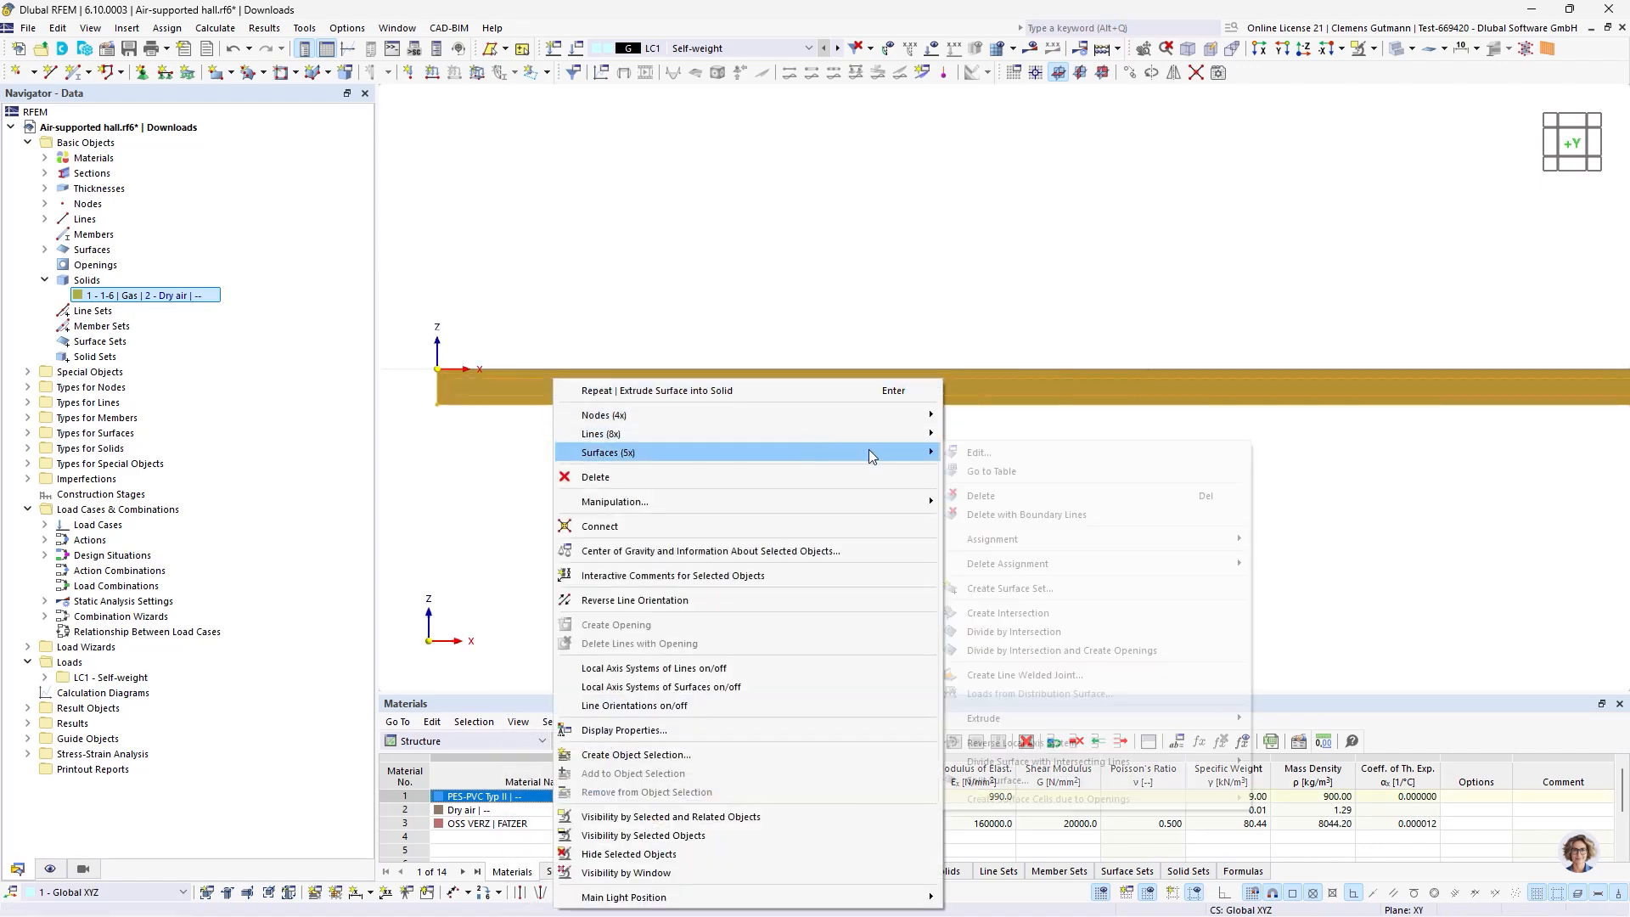
pyautogui.click(985, 453)
pyautogui.click(403, 243)
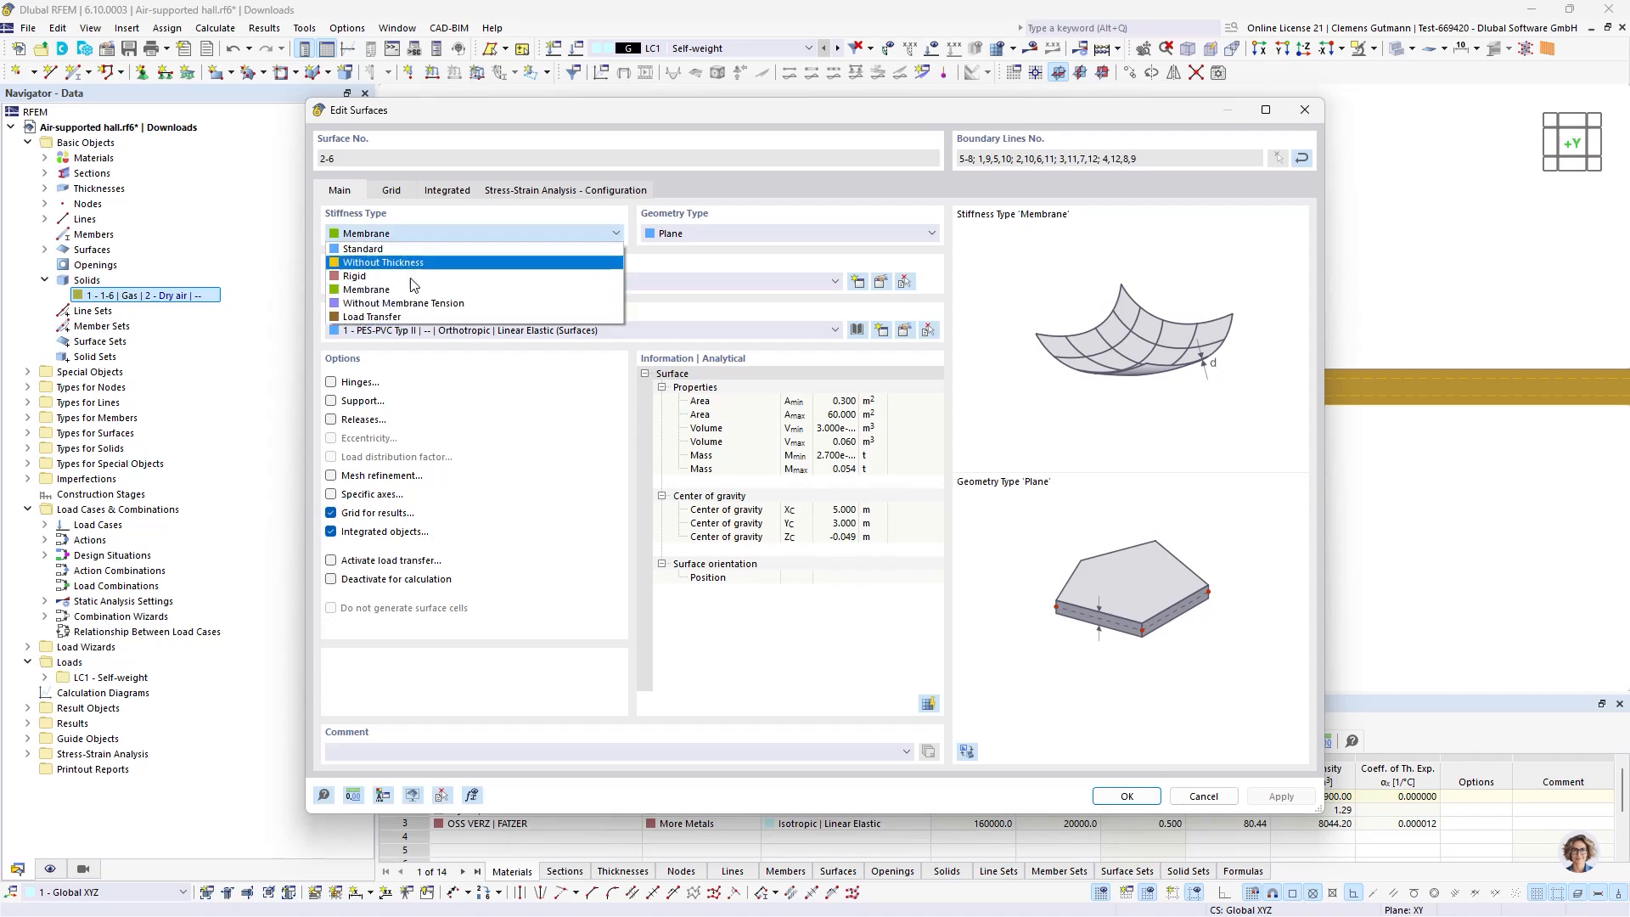
pyautogui.click(476, 256)
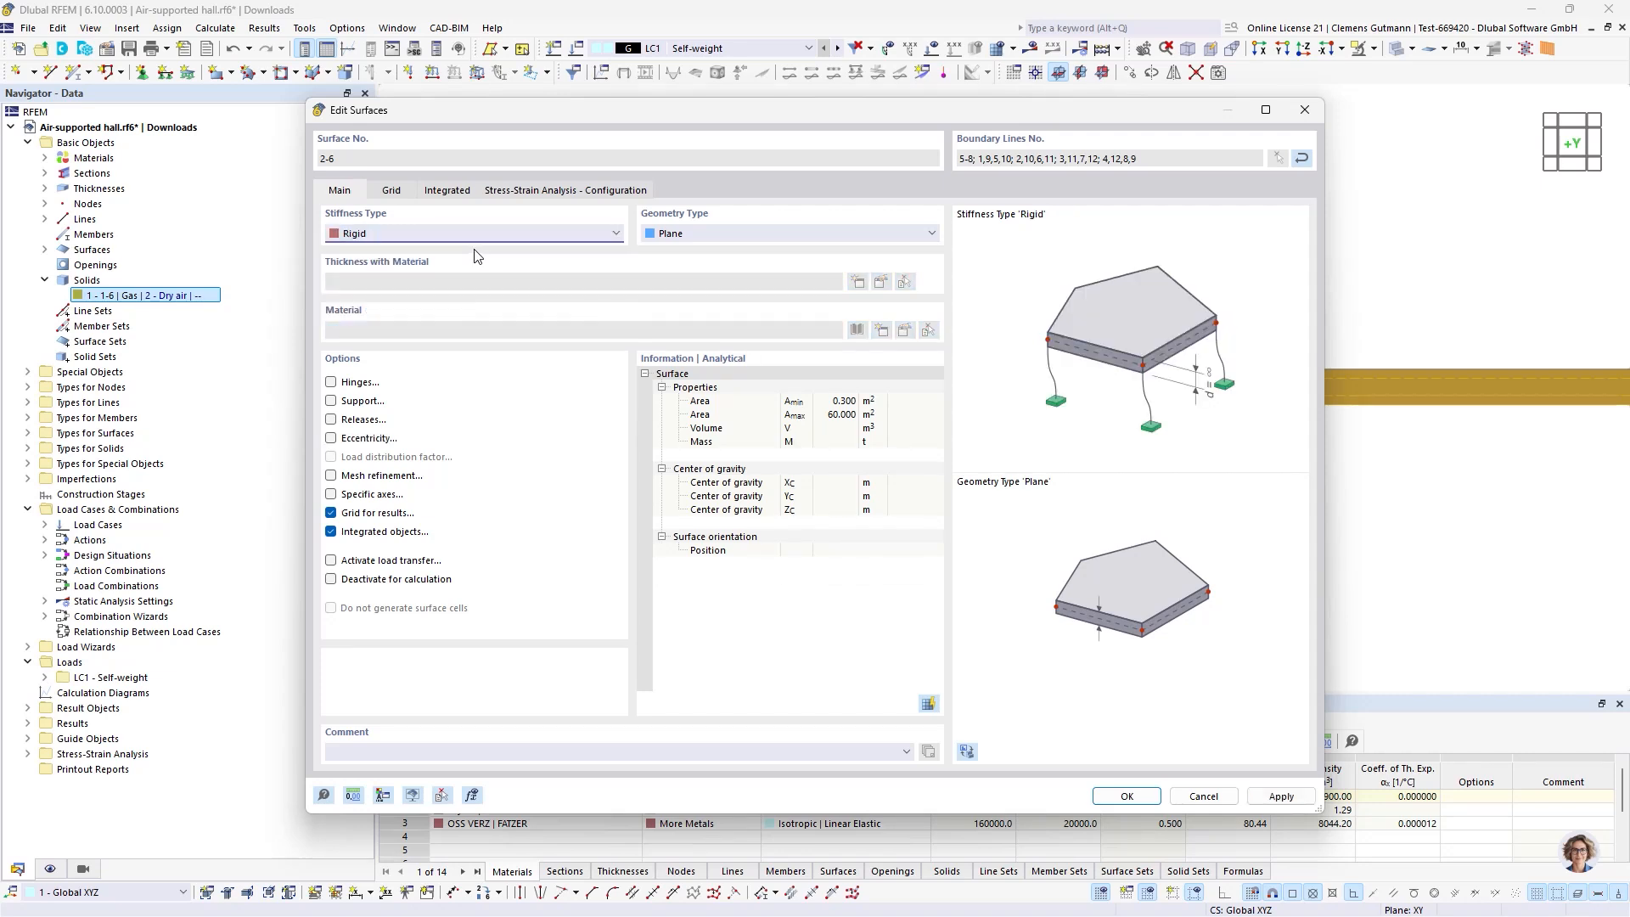
# Enable a surface support for surfaces 2-6, assign the Rigid support type and apply the surface changes.
pyautogui.click(361, 400)
pyautogui.click(392, 190)
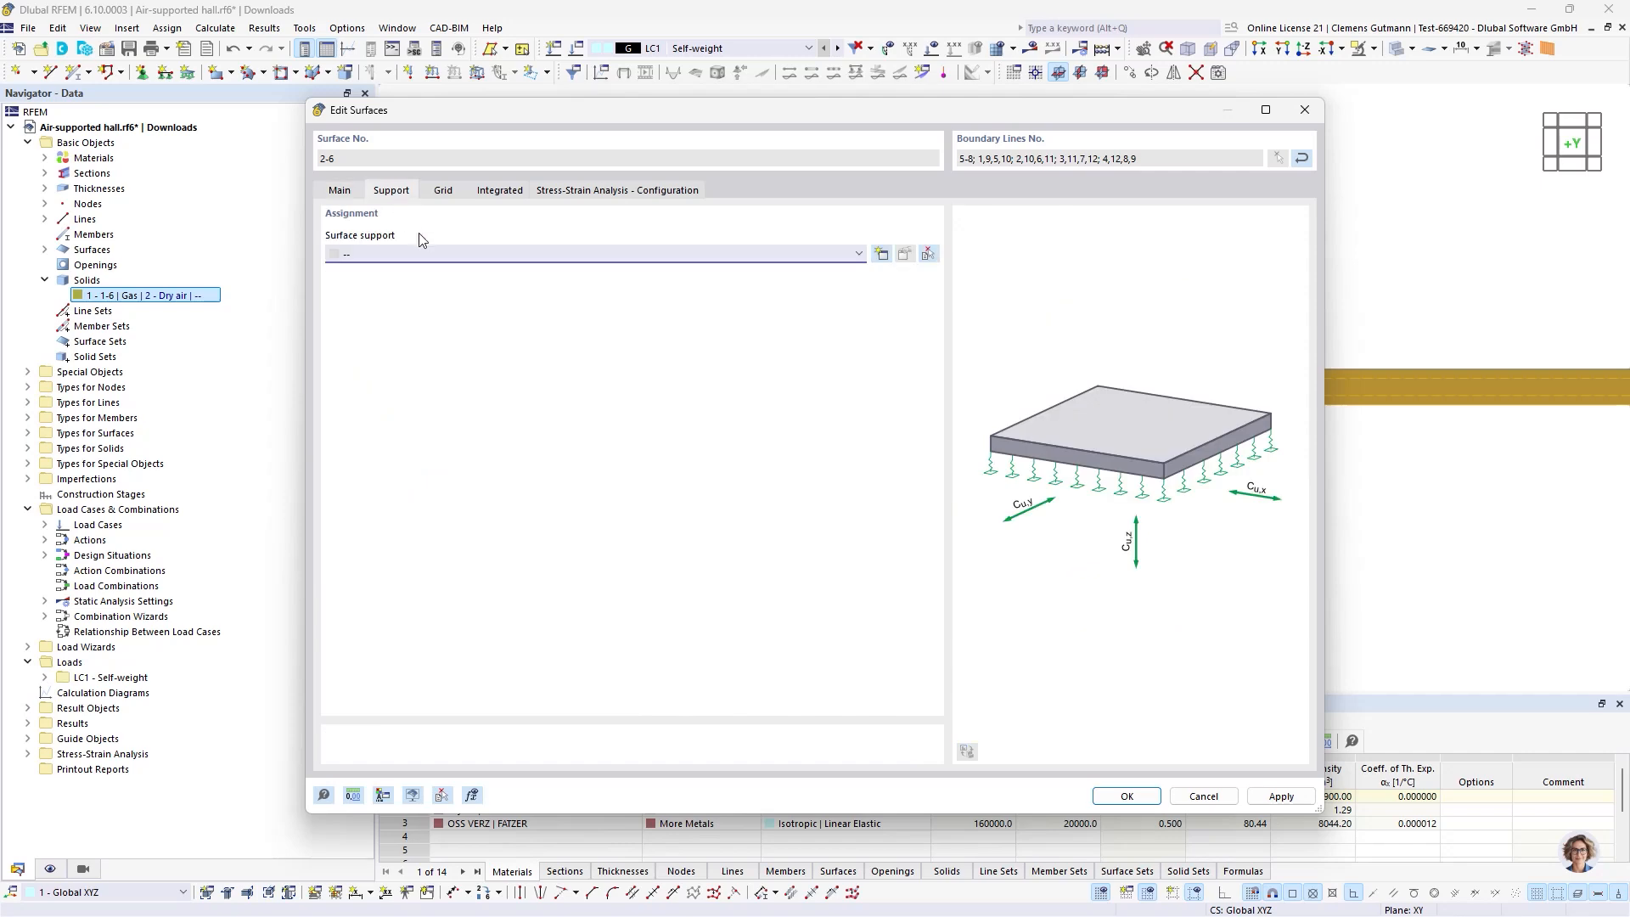
pyautogui.click(423, 253)
pyautogui.click(423, 284)
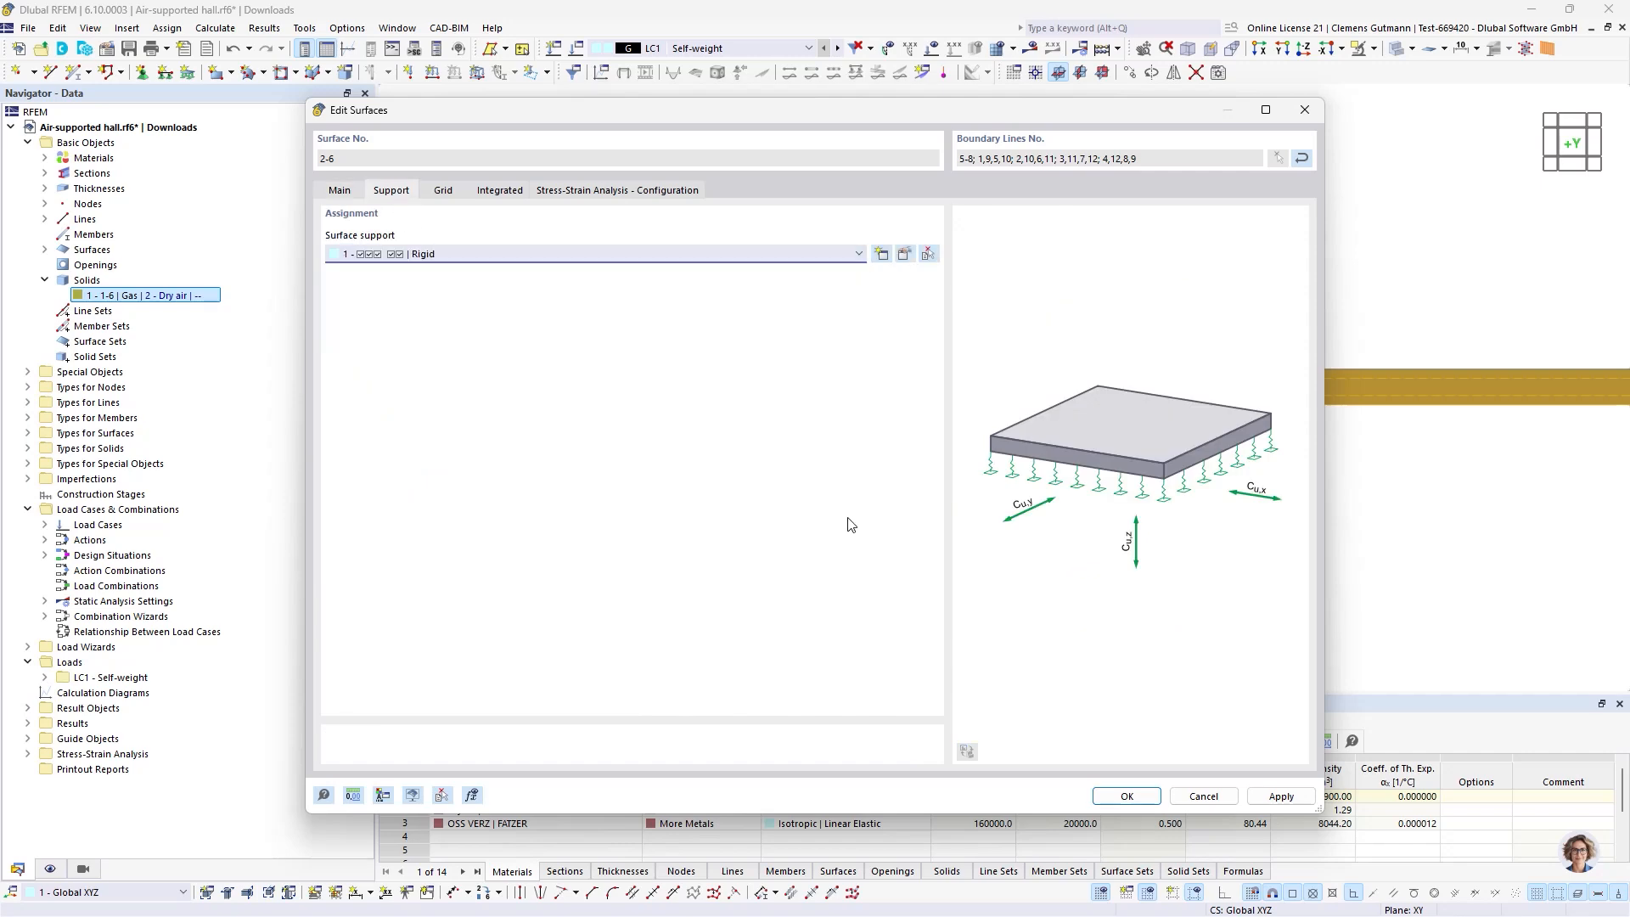
pyautogui.click(1122, 796)
pyautogui.click(909, 593)
# Hide the types for surfaces in the model display and show the model as a wireframe from above.
pyautogui.scroll(-4, 861, 370)
pyautogui.moveTo(865, 365)
pyautogui.keyDown('ctrl'); pyautogui.mouseDown(button='middle')
pyautogui.moveTo(970, 452)
pyautogui.moveTo(884, 341)
pyautogui.mouseUp(button='middle'); pyautogui.keyUp('ctrl')
pyautogui.scroll(-5, 768, 329)
pyautogui.scroll(3, 919, 411)
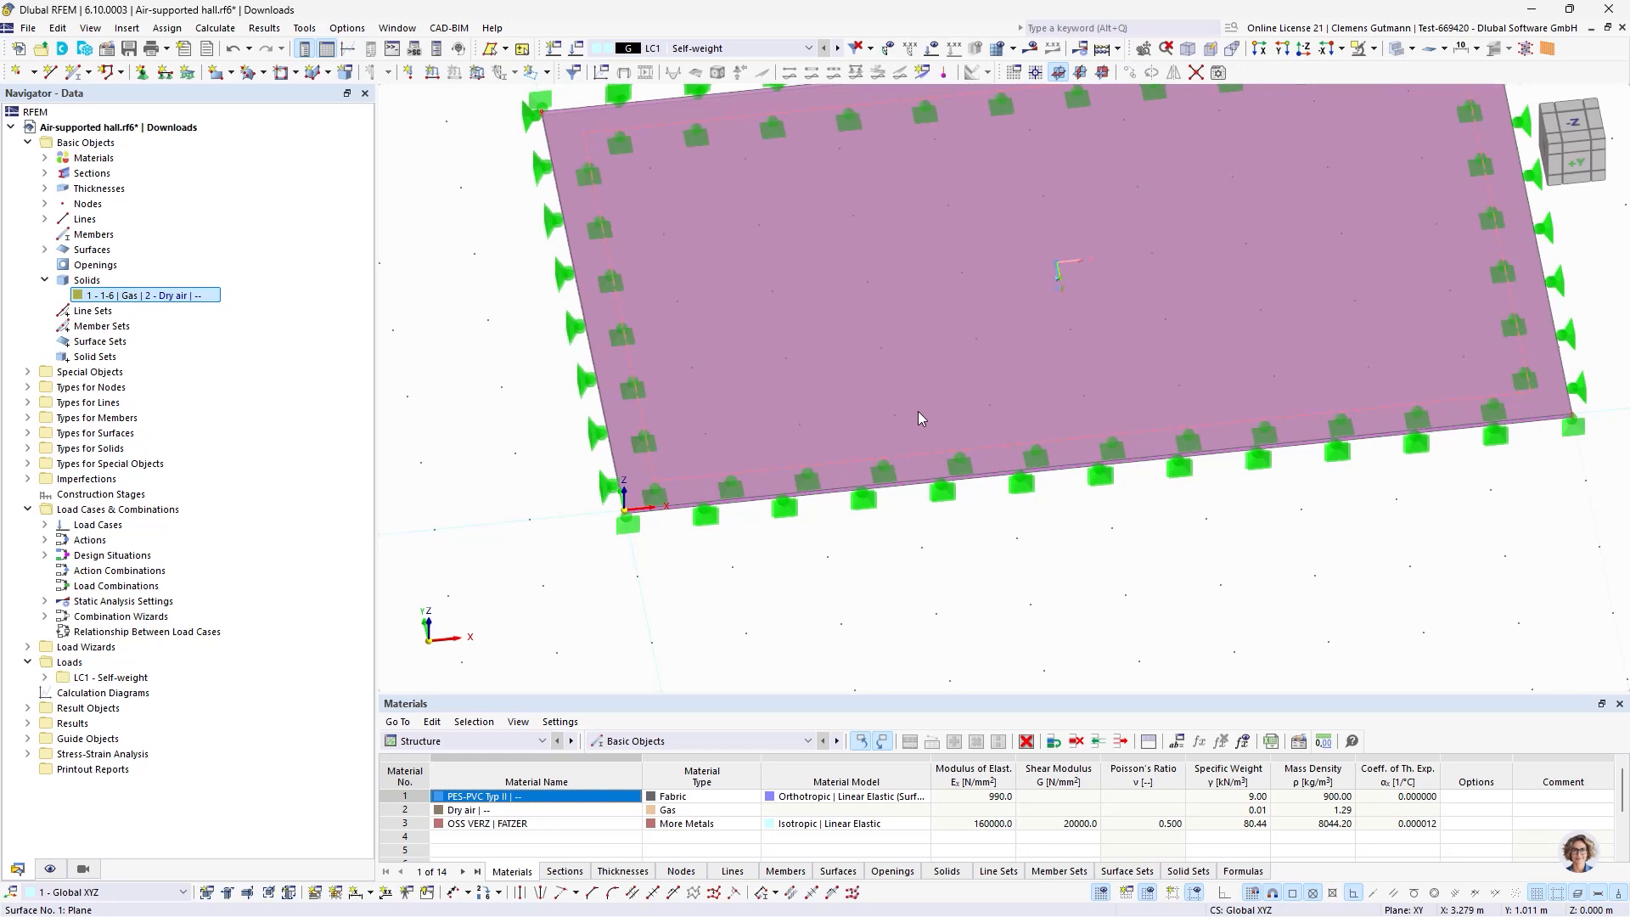
pyautogui.keyDown('ctrl'); pyautogui.moveTo(1086, 592); pyautogui.dragTo(1085, 528, button='middle'); pyautogui.keyUp('ctrl')
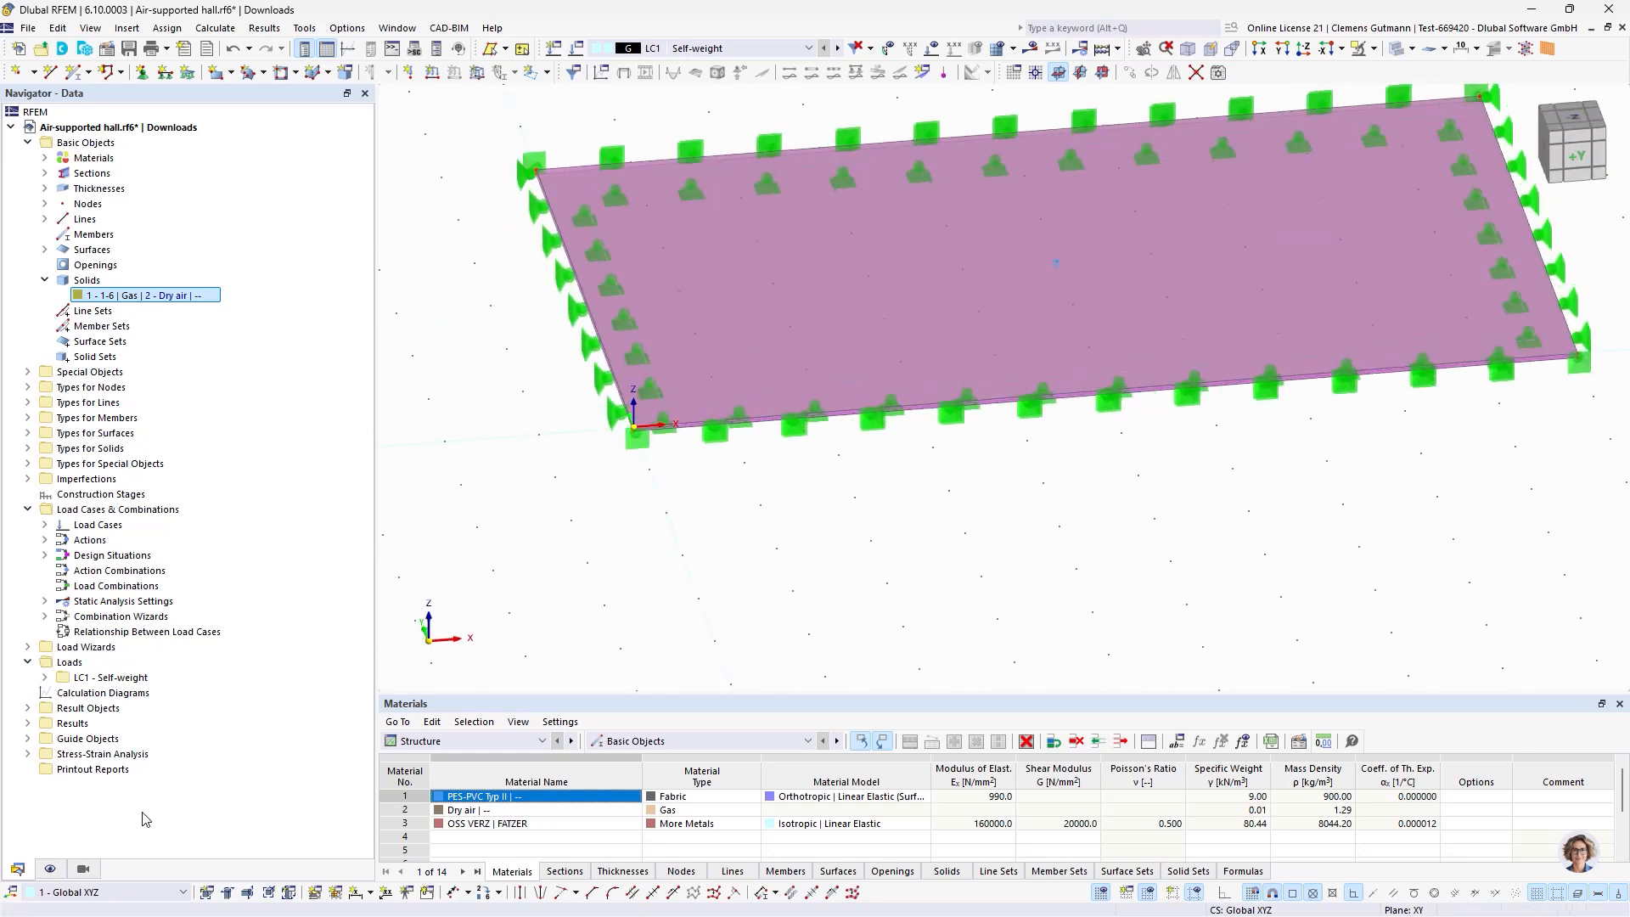
pyautogui.click(50, 869)
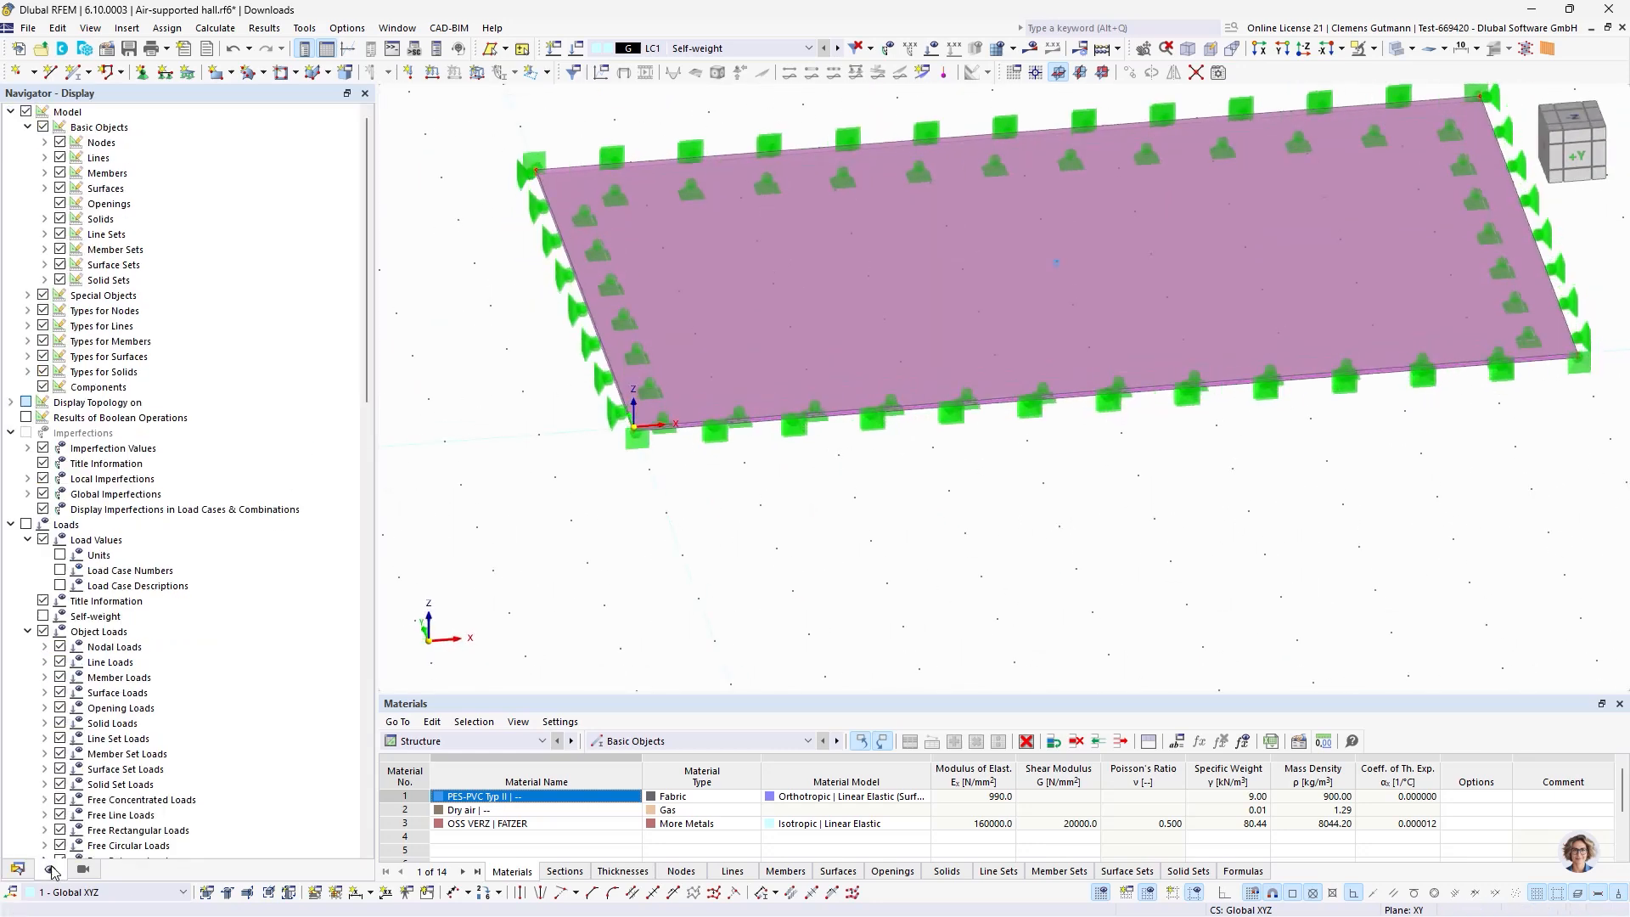
pyautogui.click(42, 356)
pyautogui.keyDown('ctrl'); pyautogui.moveTo(943, 455); pyautogui.dragTo(924, 542, button='middle'); pyautogui.keyUp('ctrl')
pyautogui.scroll(-2, 987, 517)
pyautogui.scroll(1, 904, 506)
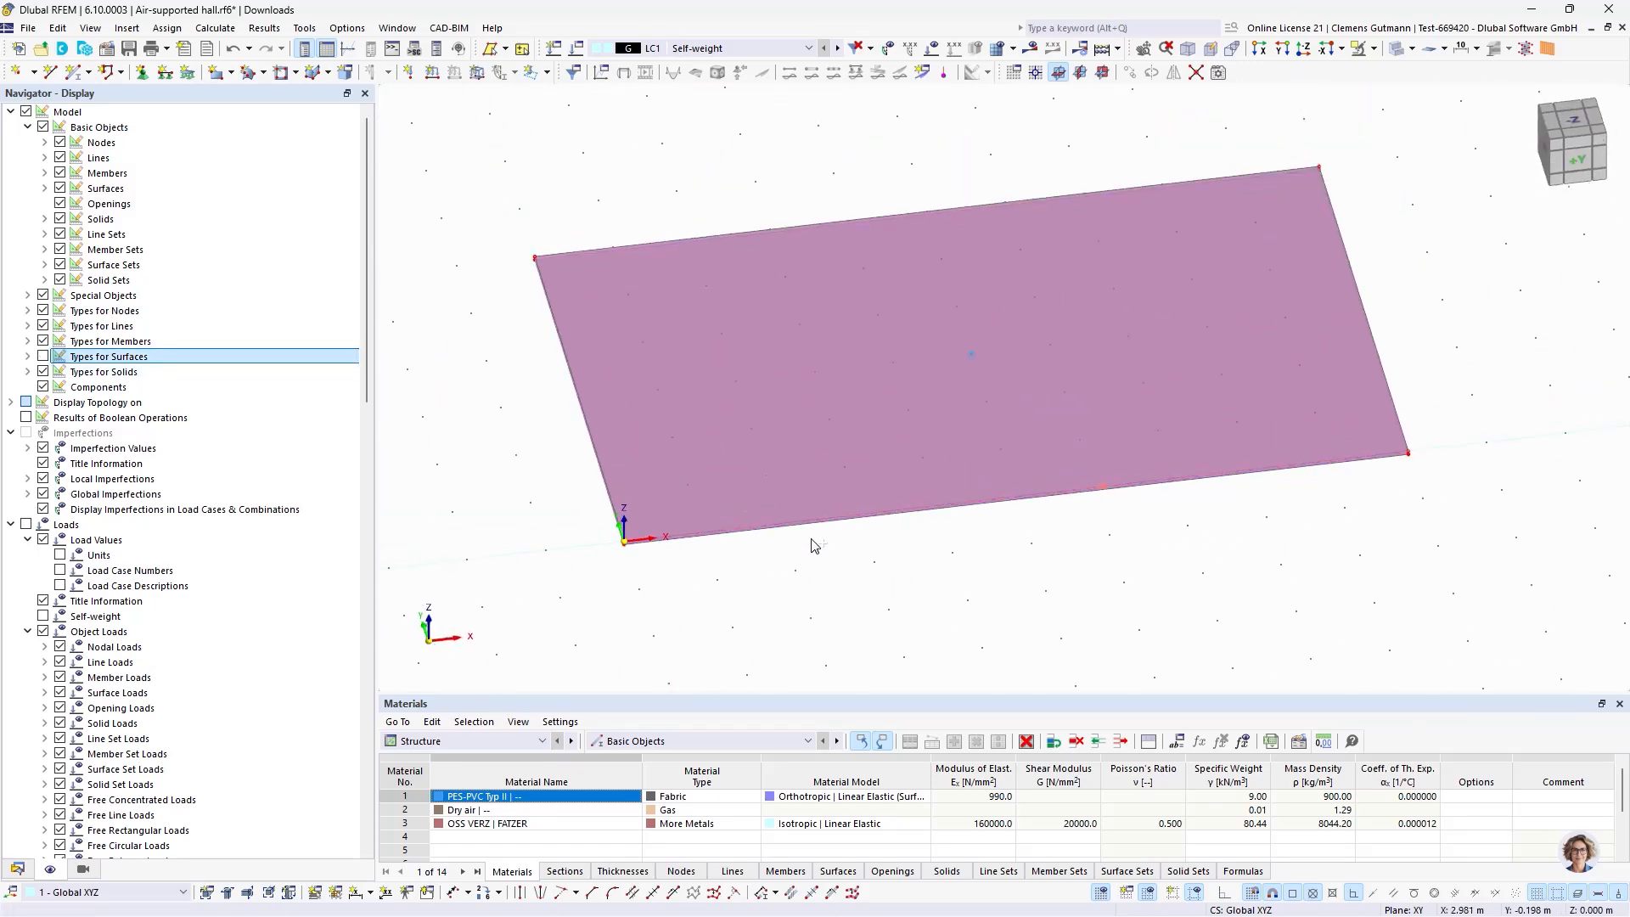
pyautogui.click(1573, 120)
pyautogui.click(1368, 49)
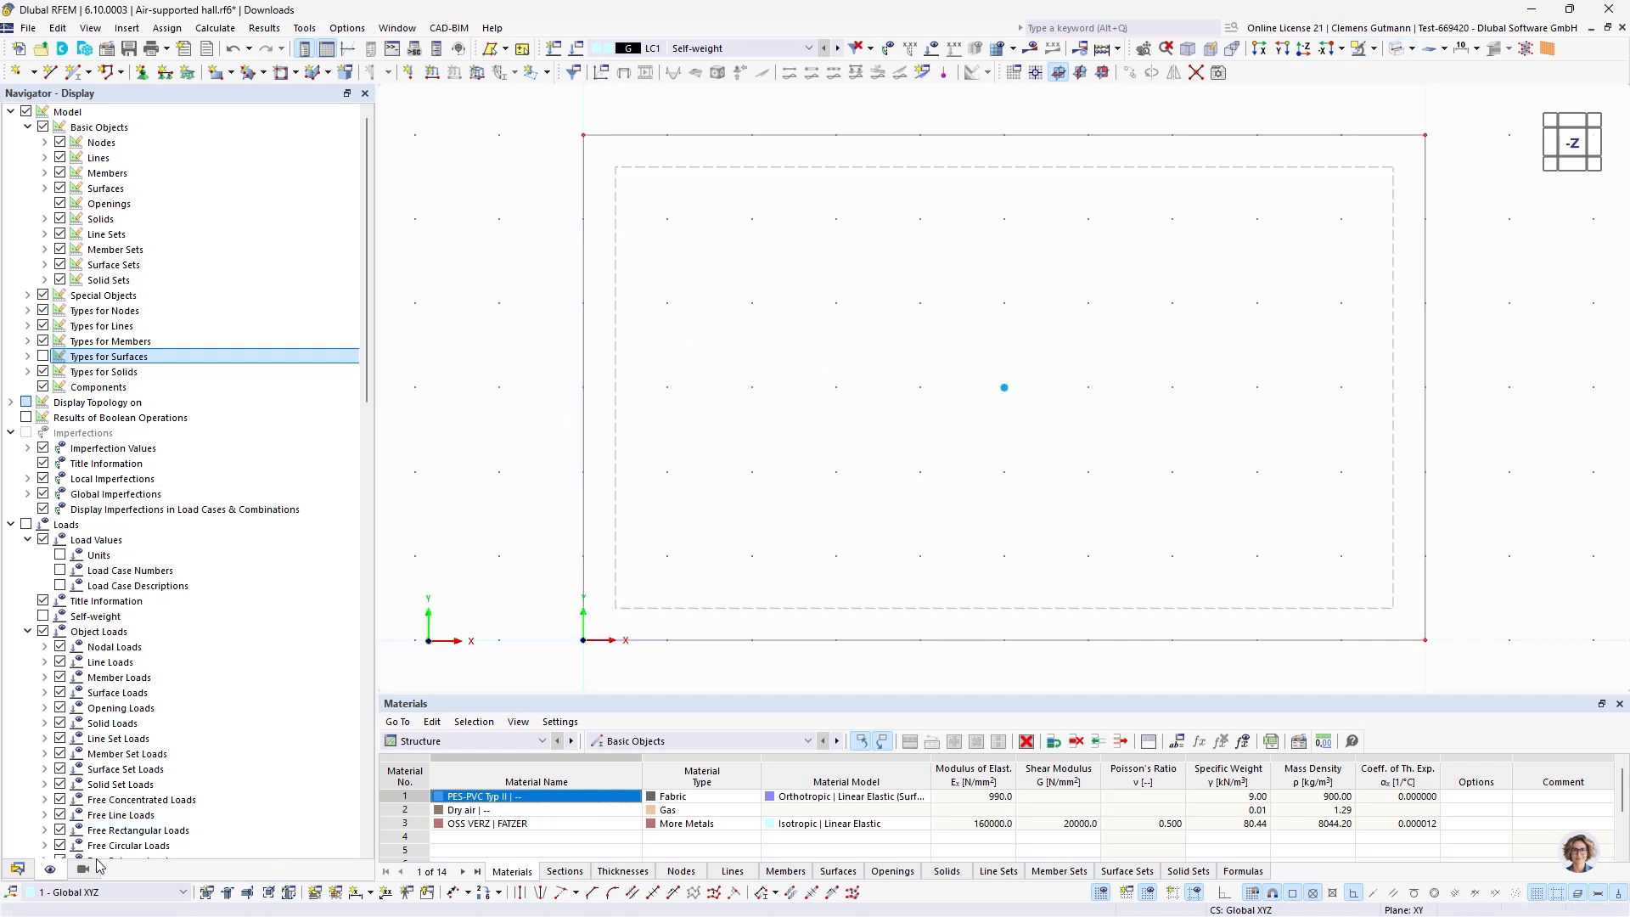
pyautogui.click(17, 869)
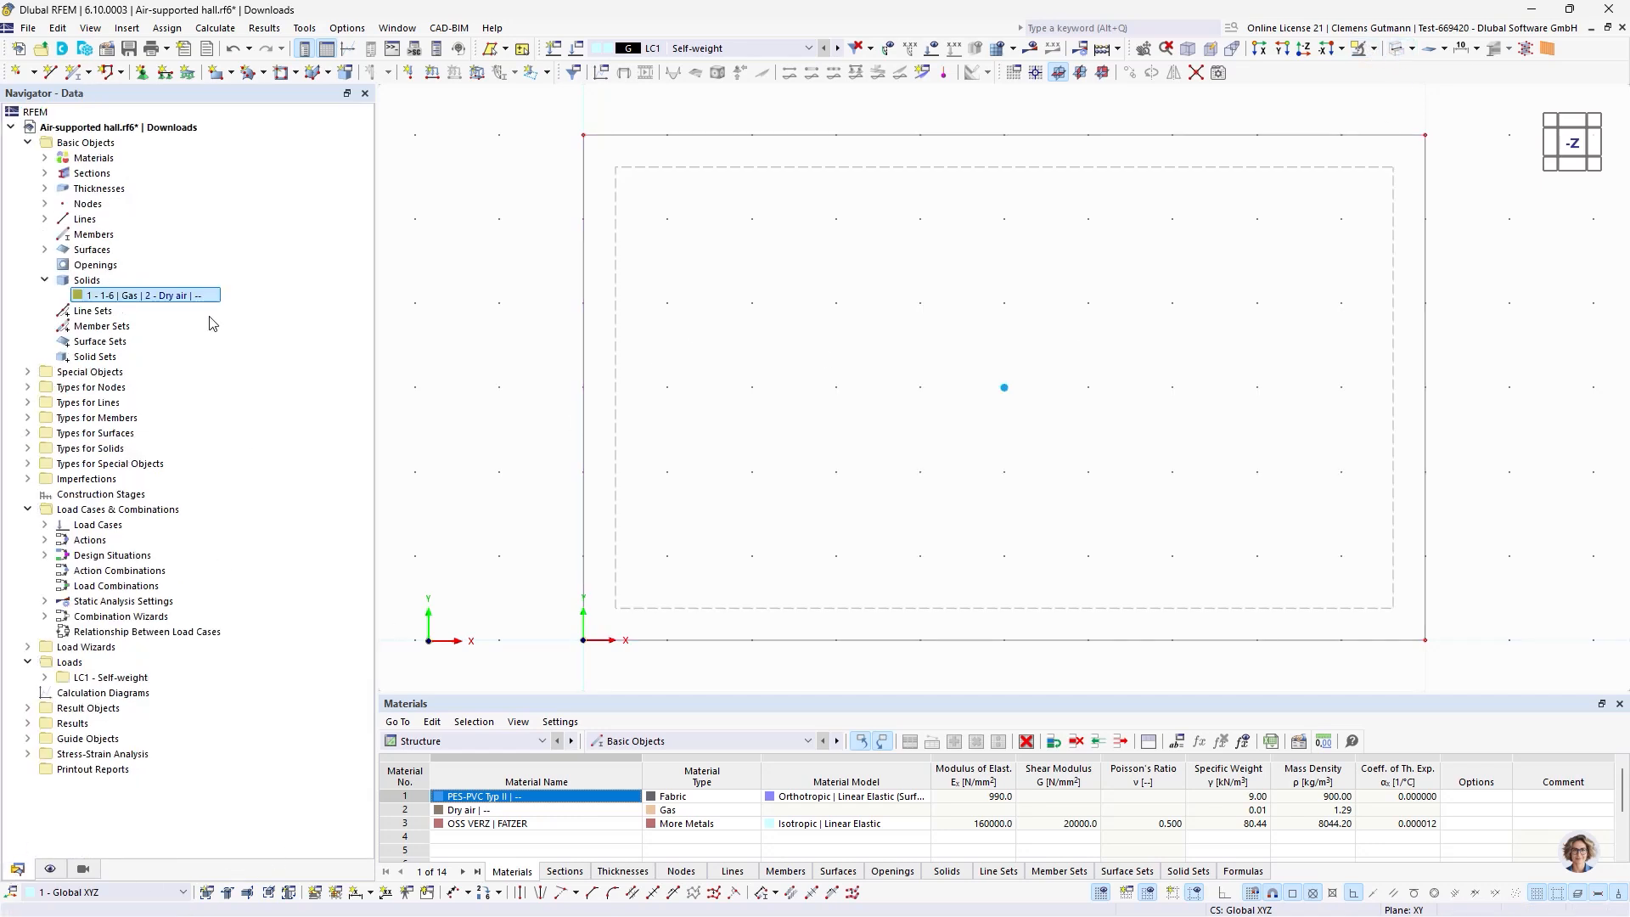
# Draw a continuous simple member of type Cable across the corner from X 0, Y 5 m to X 1, Y 6 m.
pyautogui.click(90, 74)
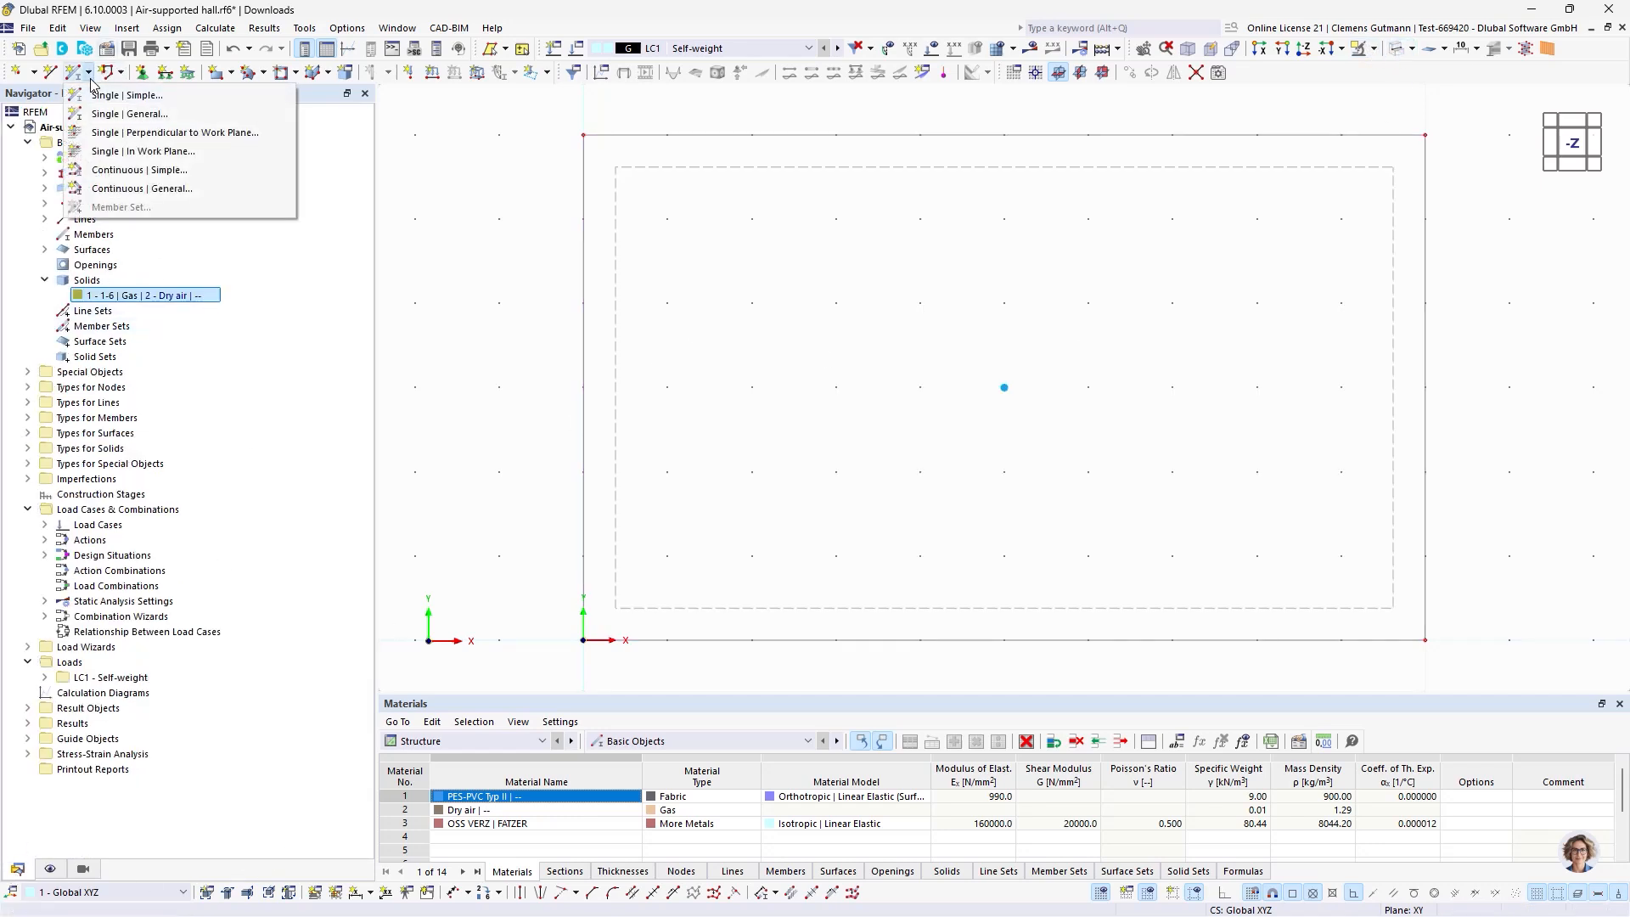
pyautogui.click(161, 170)
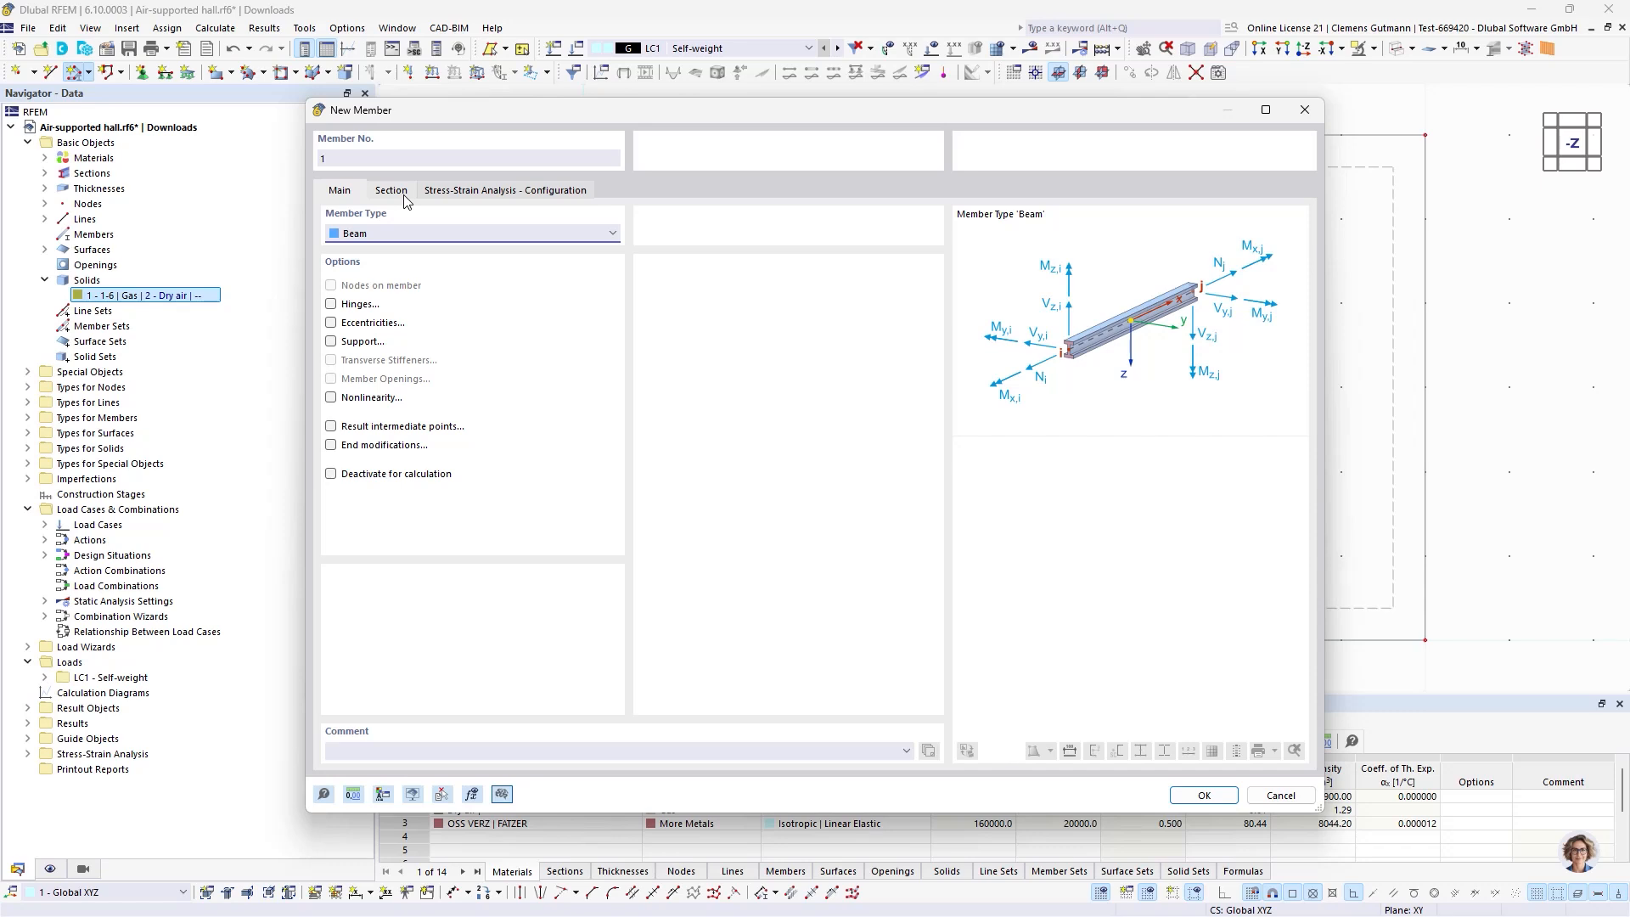
pyautogui.click(397, 236)
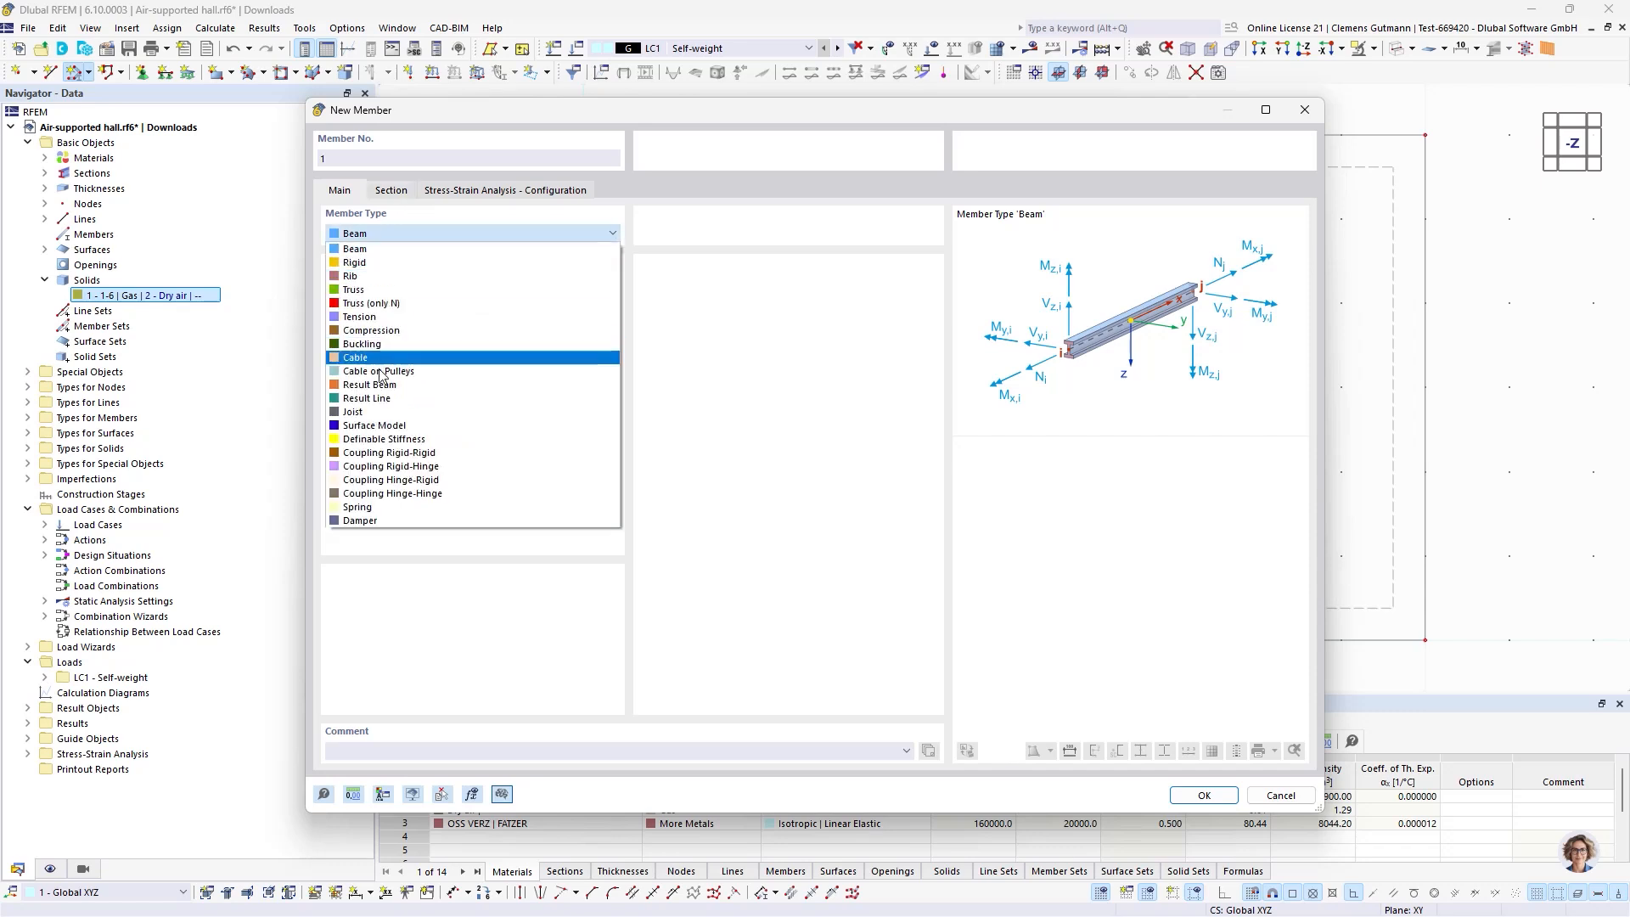
pyautogui.click(399, 355)
pyautogui.click(392, 191)
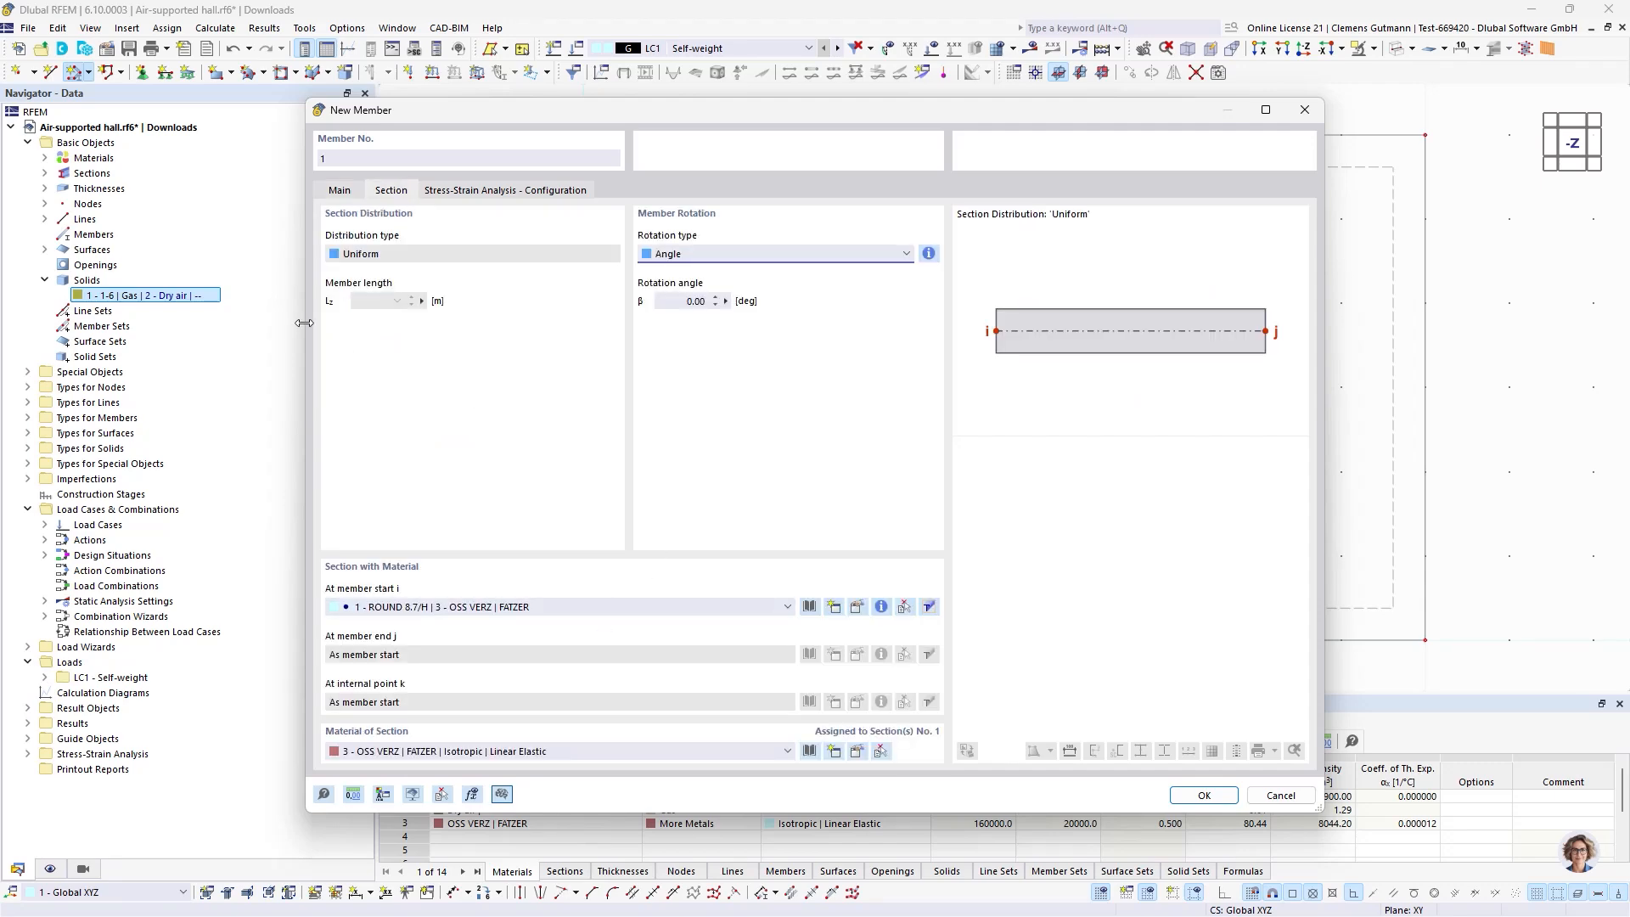
pyautogui.click(340, 190)
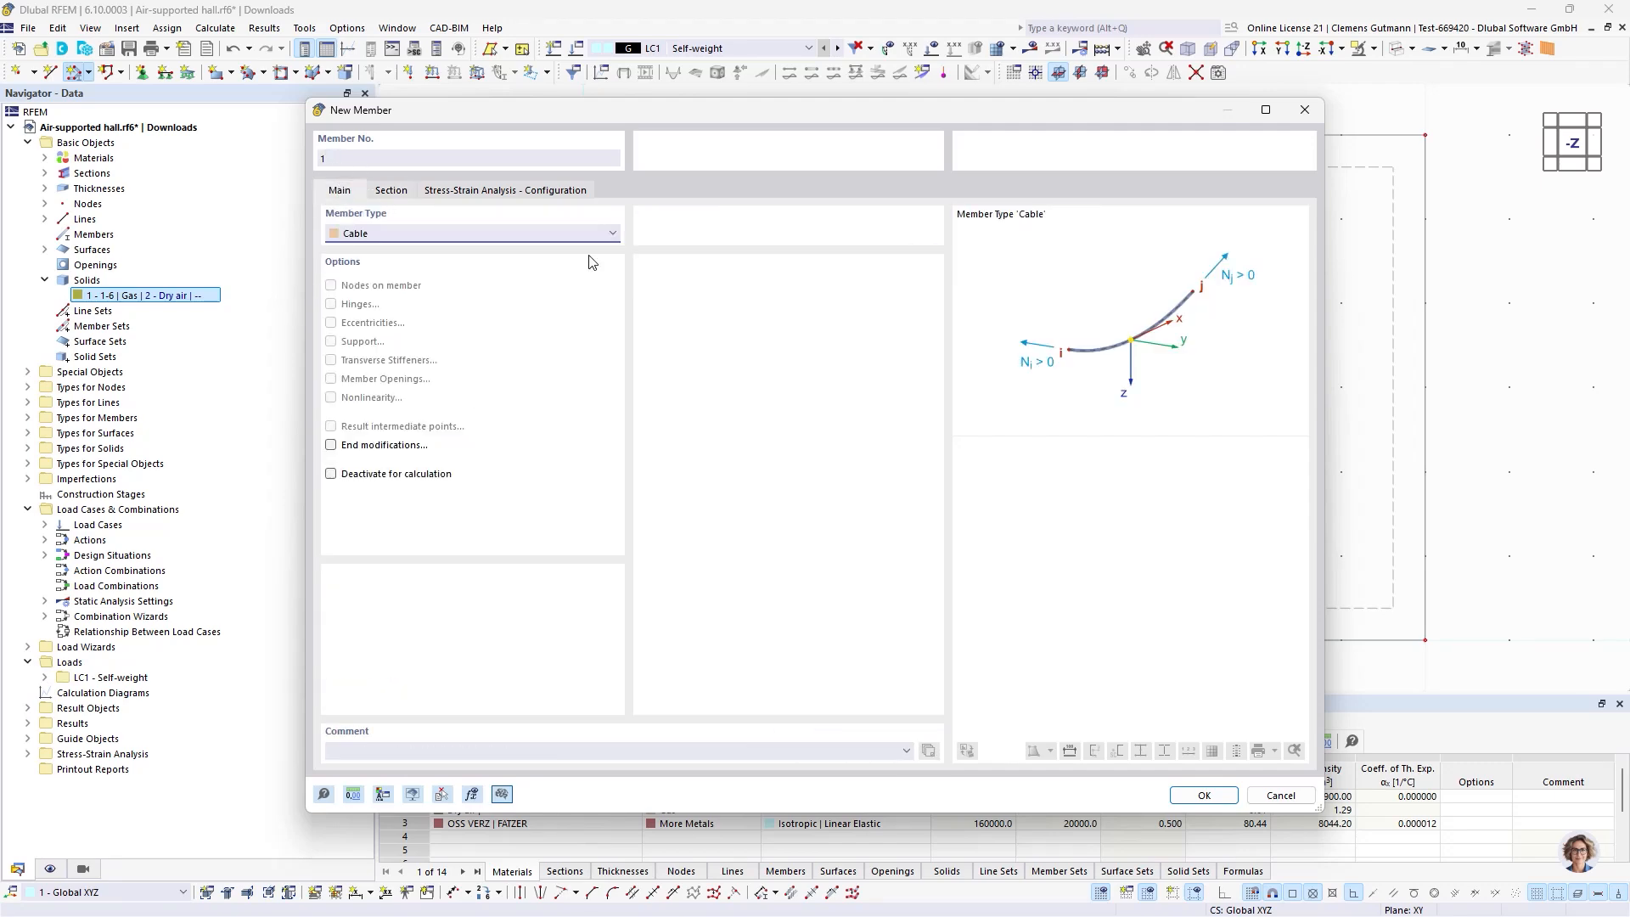
pyautogui.click(1193, 796)
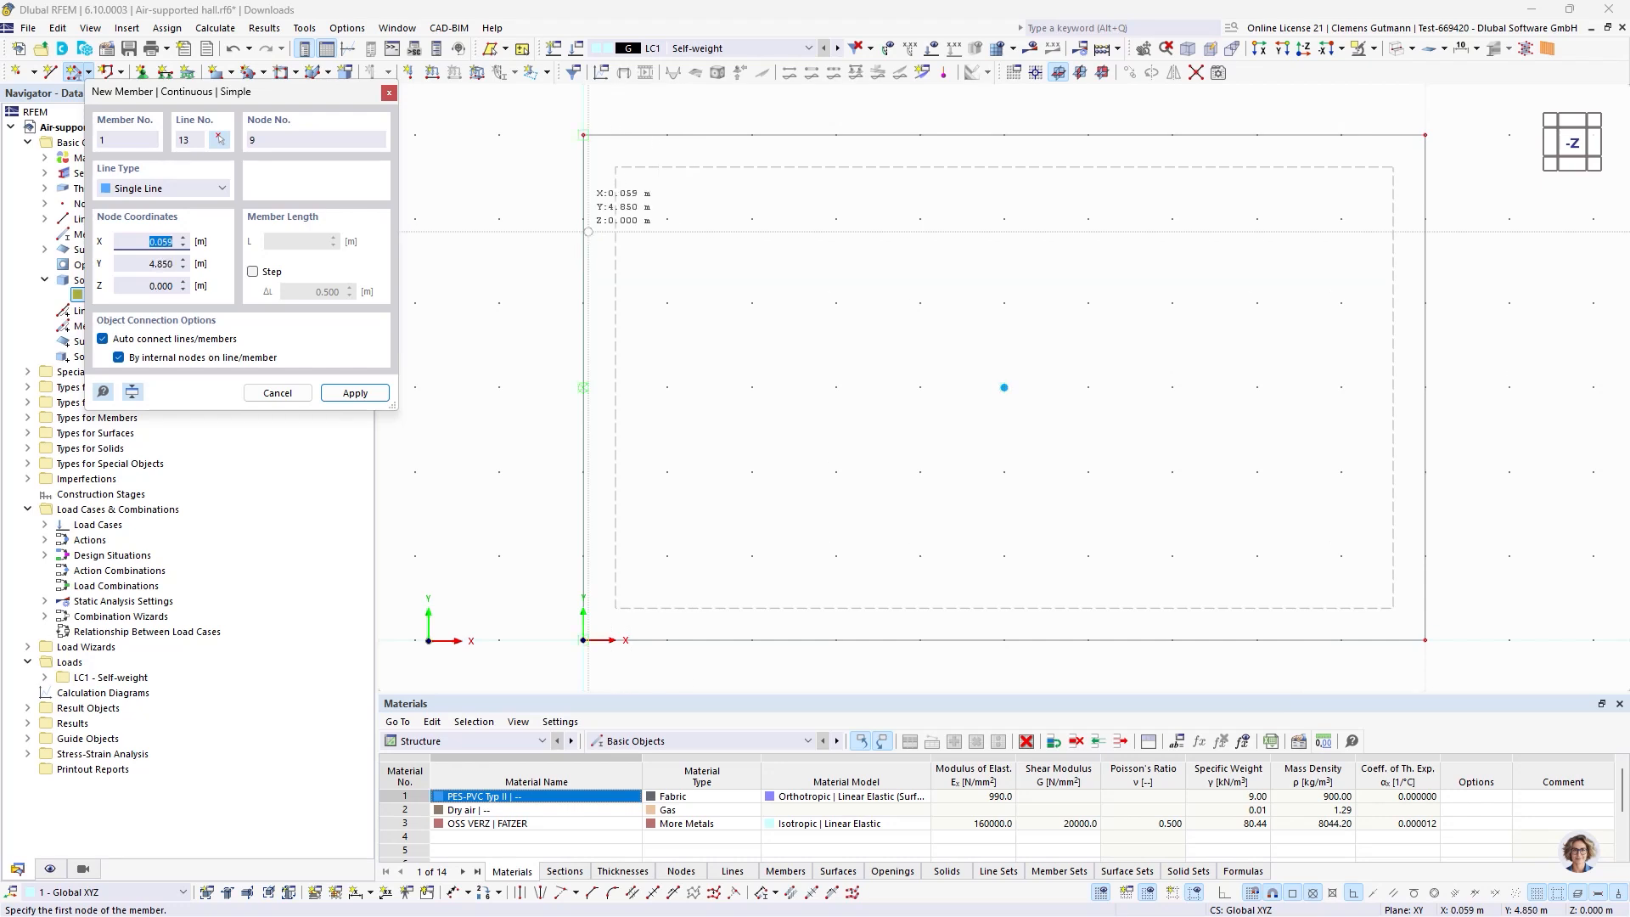
pyautogui.click(583, 221)
pyautogui.click(667, 134)
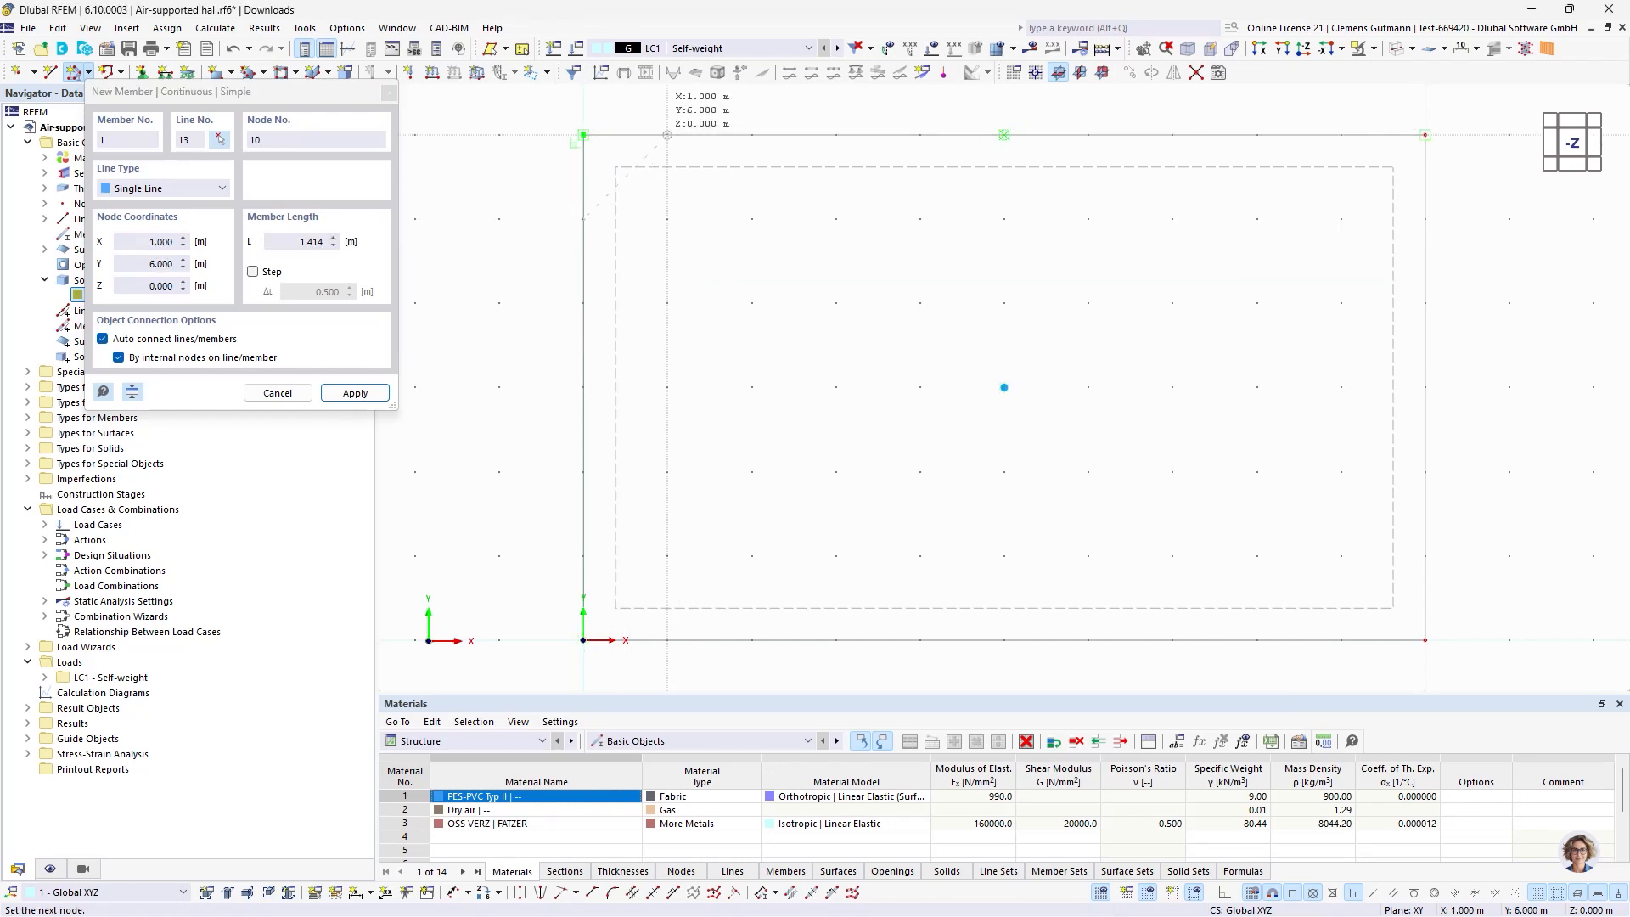
pyautogui.click(583, 387)
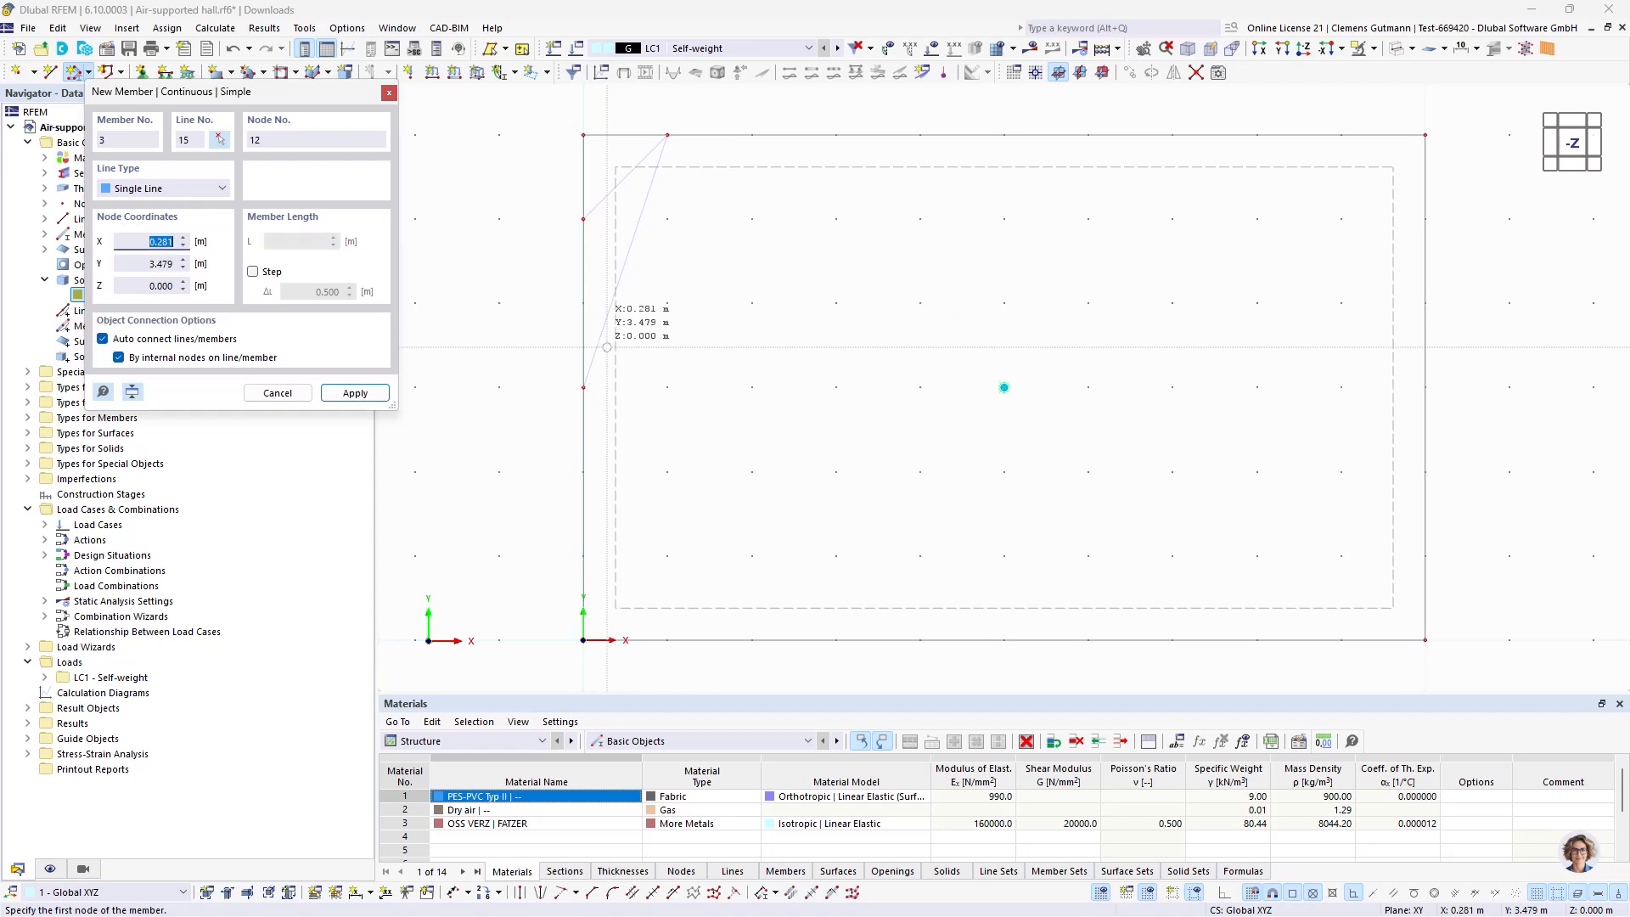
pyautogui.press('Escape')
pyautogui.press('Escape')
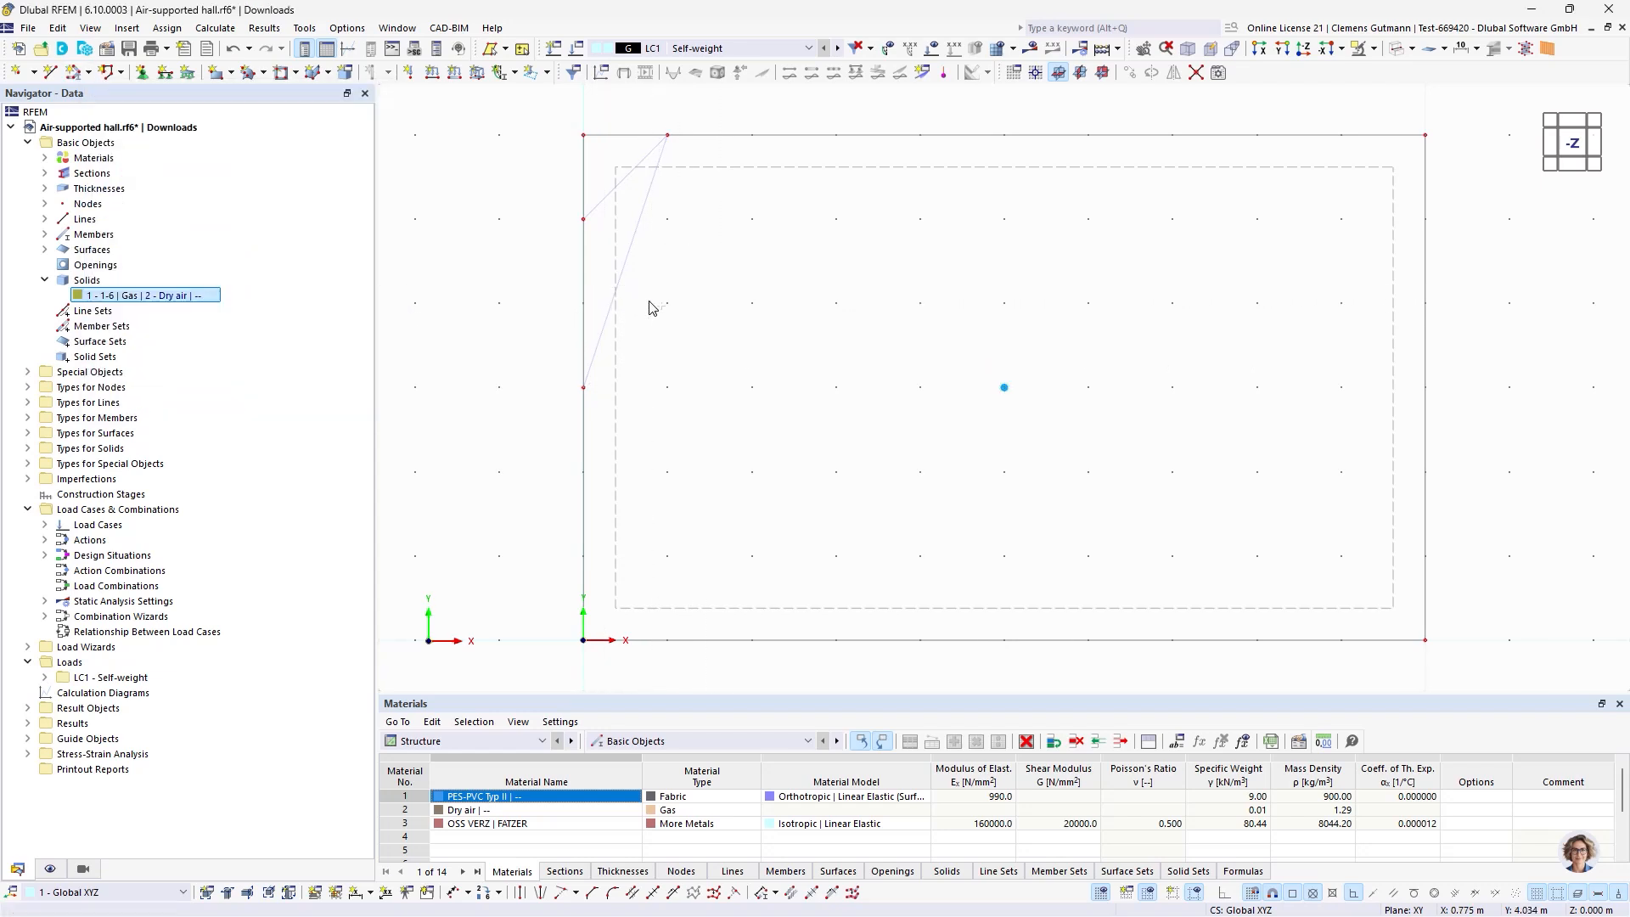
pyautogui.click(235, 50)
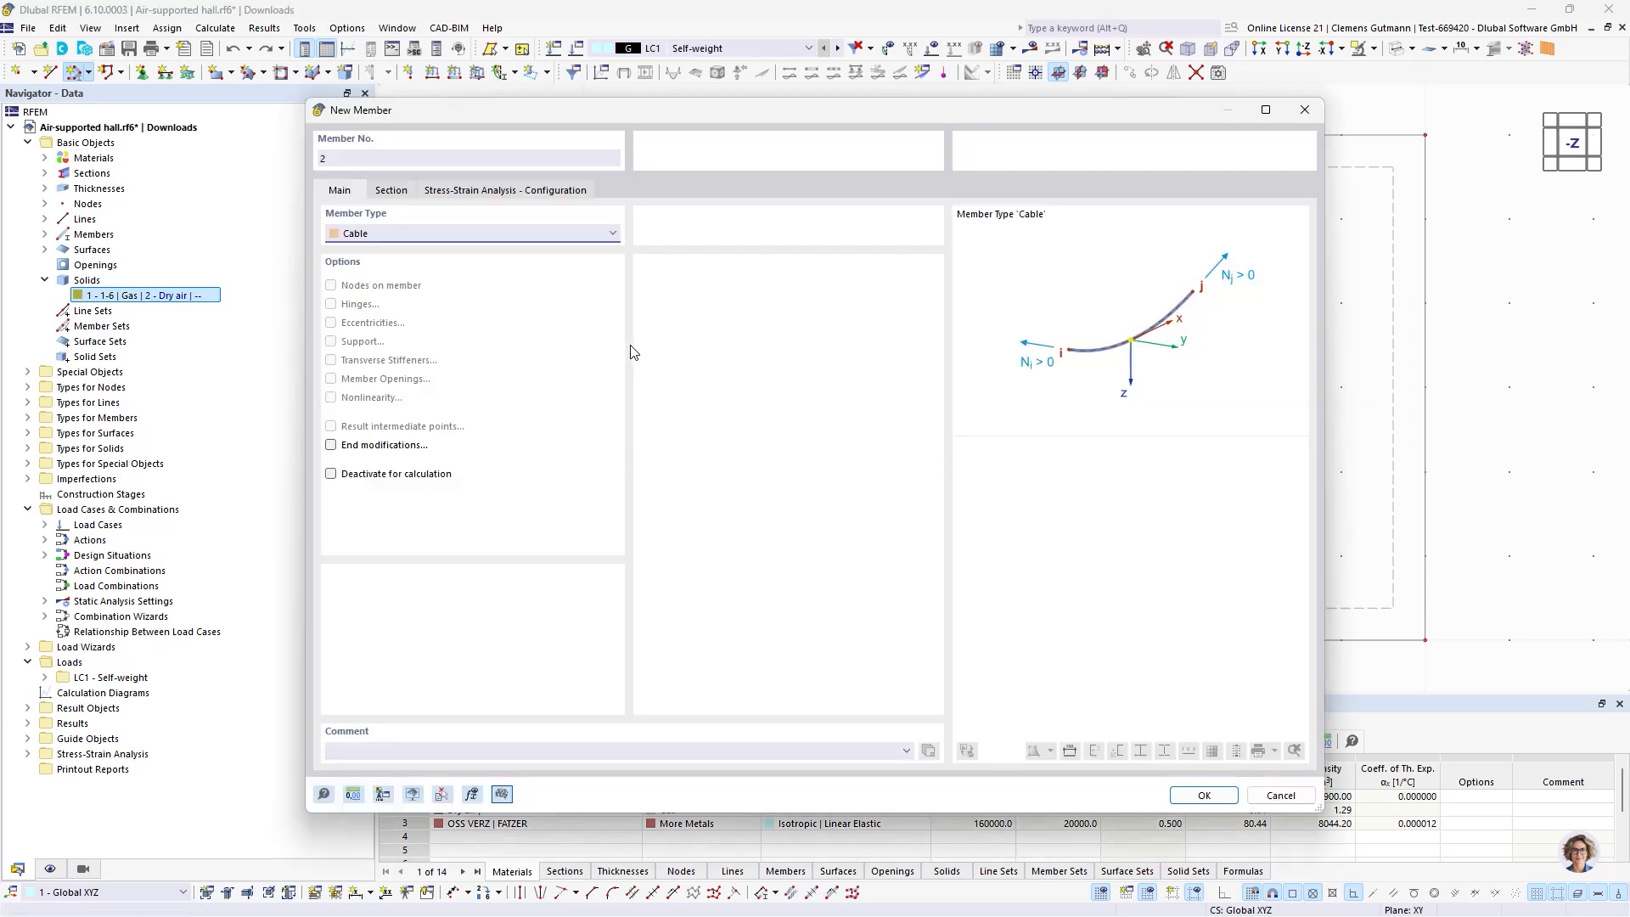
# Draw a diagonal chain of Cable members from X 0, Y 3 m through X 1, Y 4 m and X 2, Y 5 m to X 3, Y 6 m.
pyautogui.click(1174, 797)
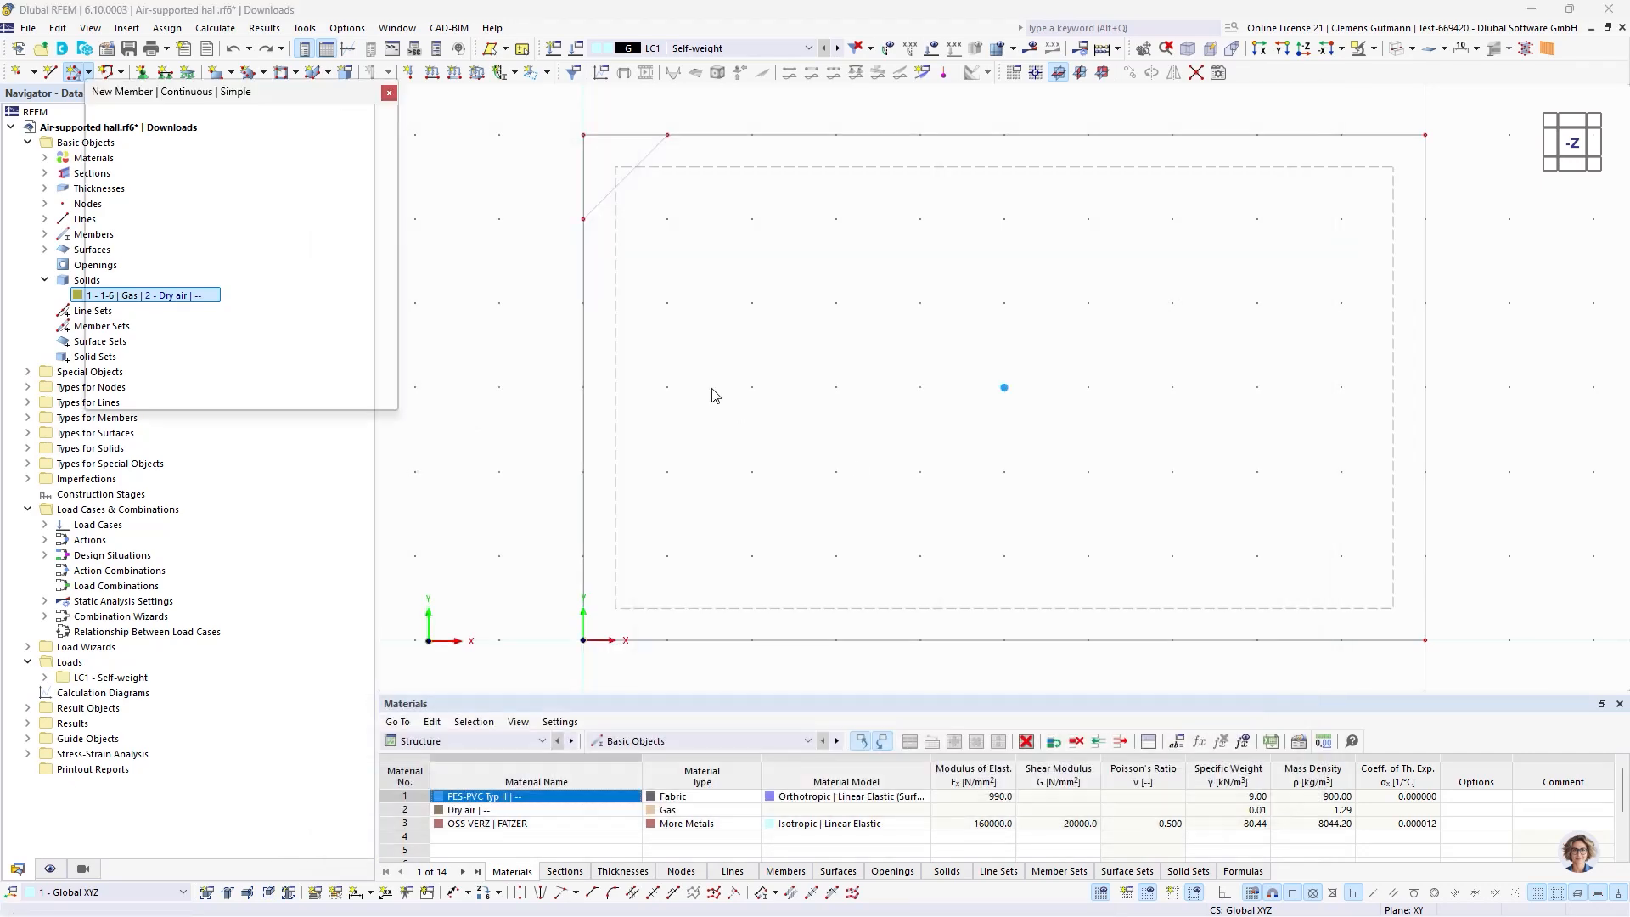
pyautogui.click(584, 387)
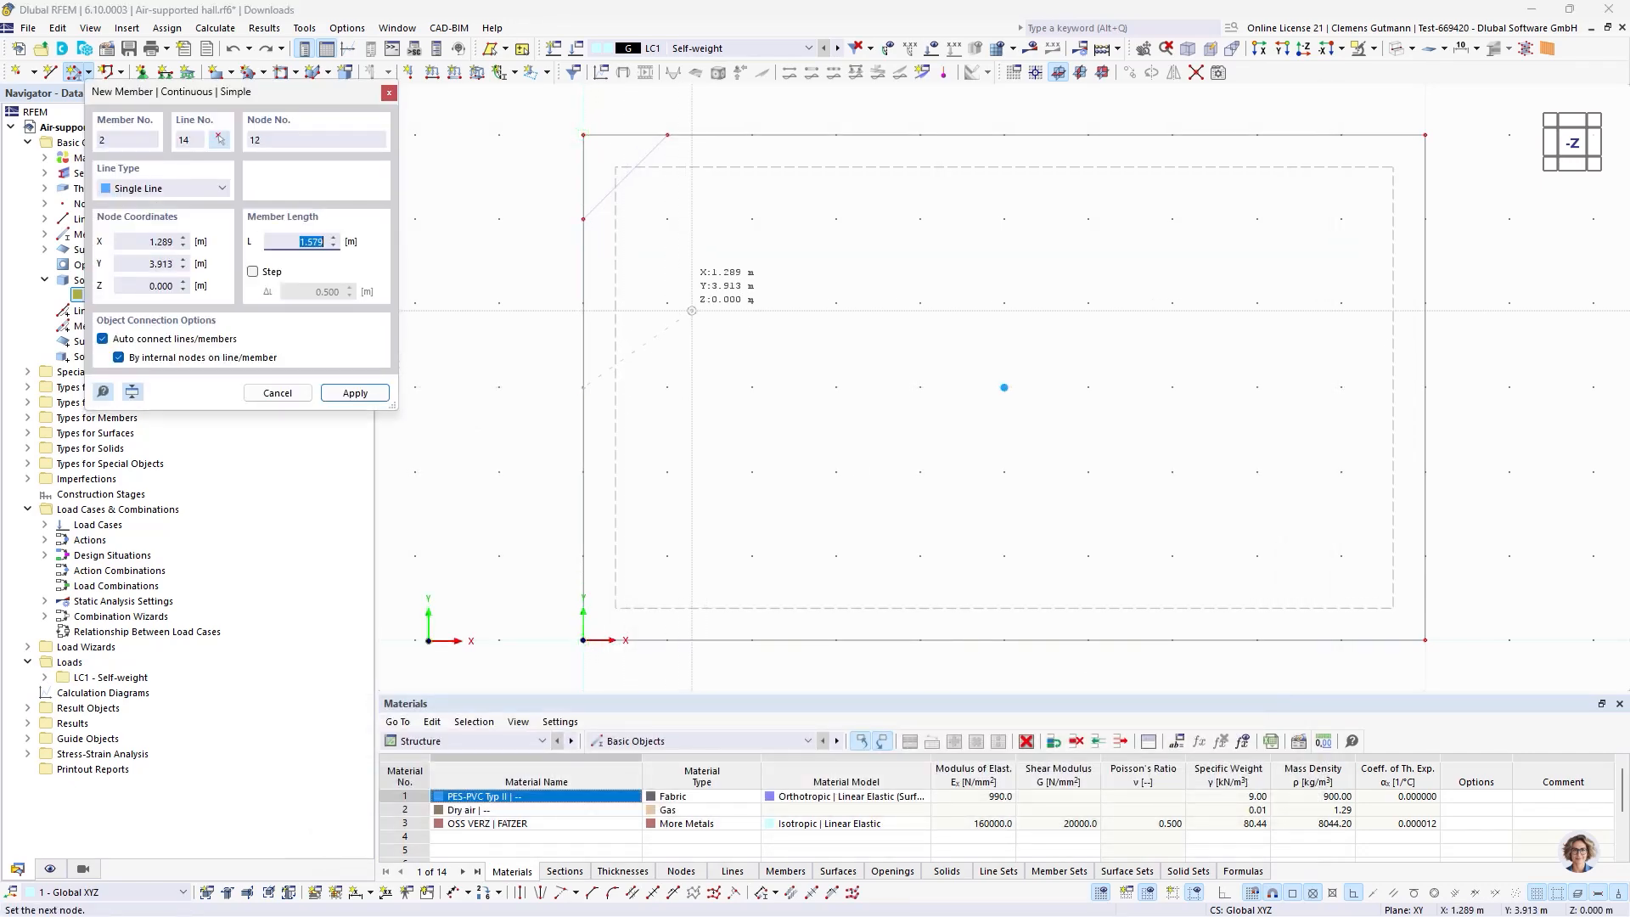
pyautogui.click(668, 303)
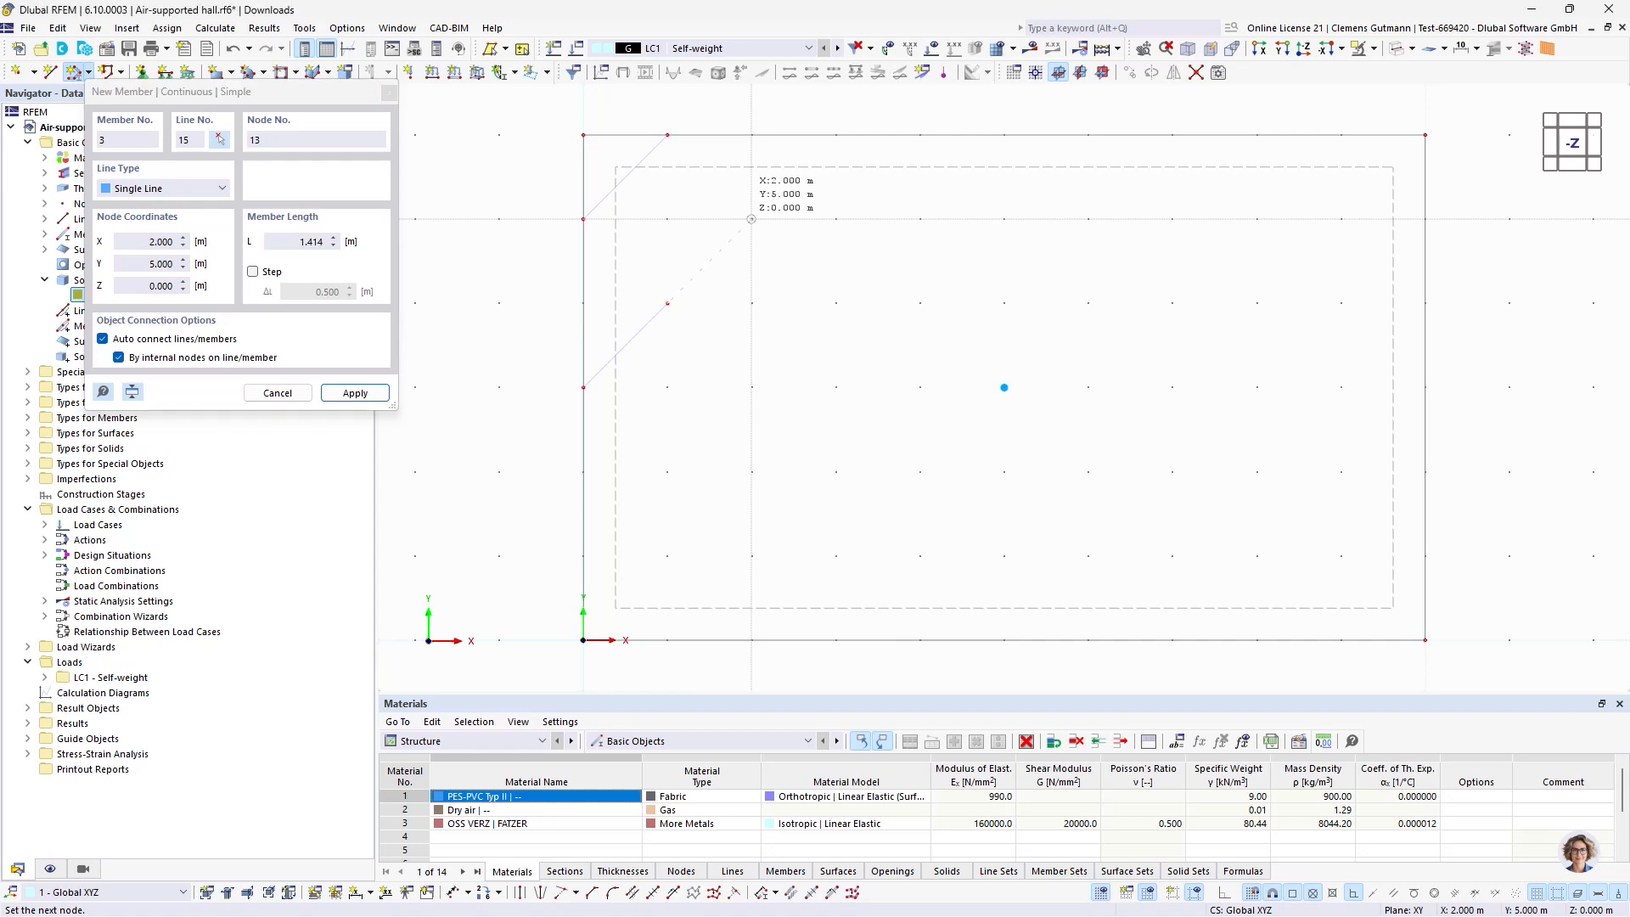
pyautogui.click(752, 219)
pyautogui.click(836, 135)
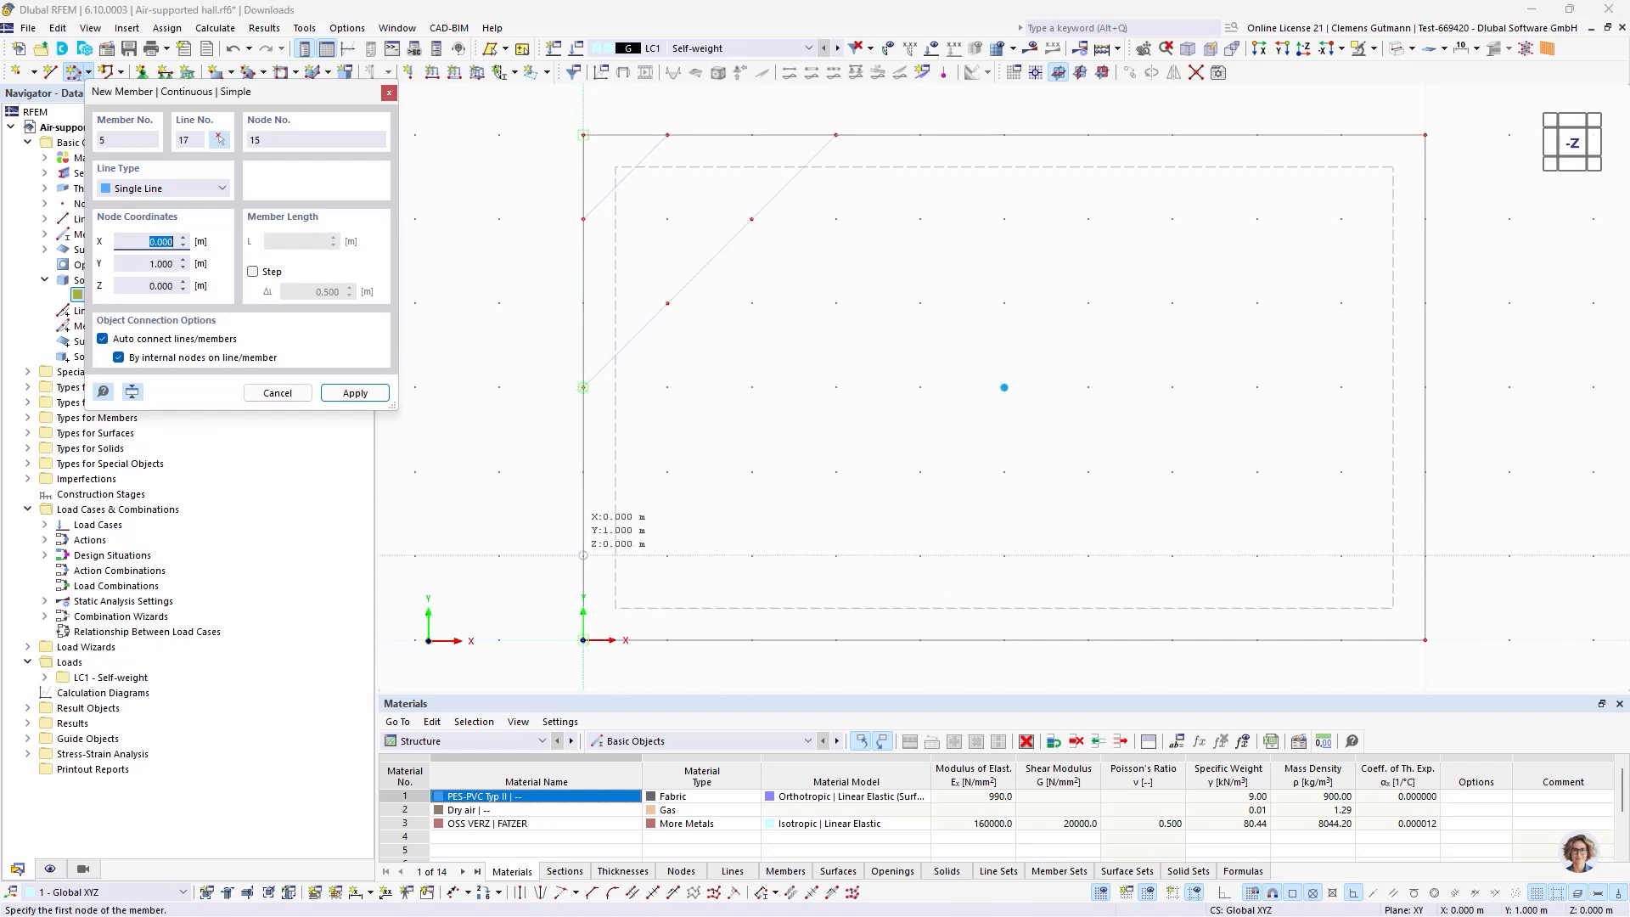
# Draw a diagonal chain of Cable members in 1 m grid steps from X 0, Y 1 m to X 5, Y 6 m.
pyautogui.click(586, 550)
pyautogui.click(667, 471)
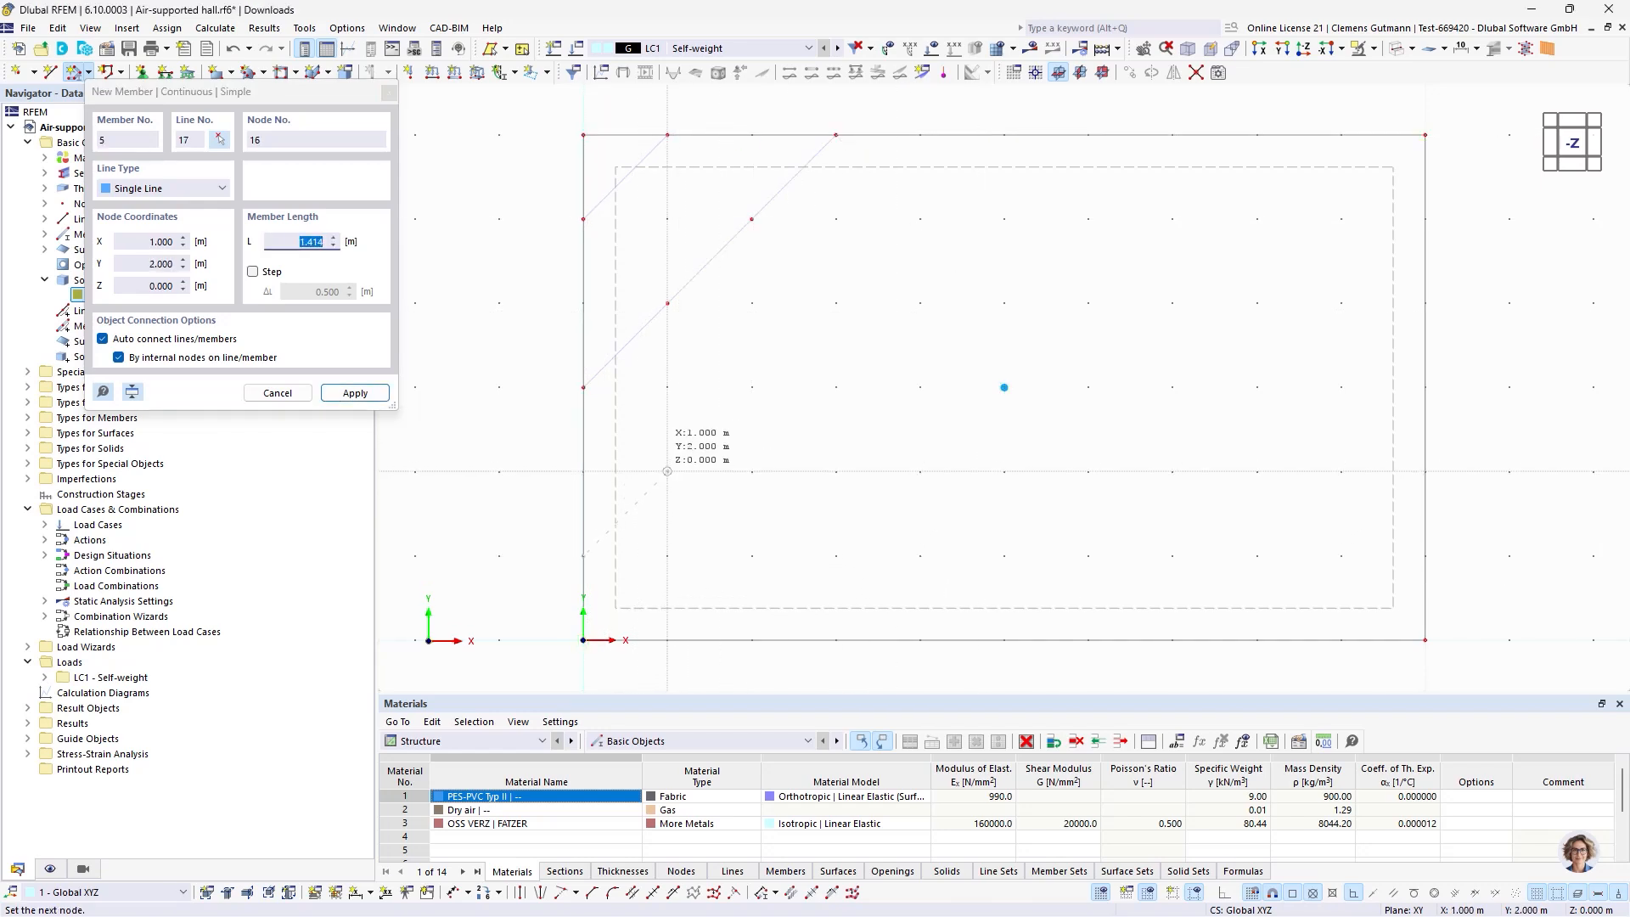
pyautogui.click(751, 387)
pyautogui.click(835, 304)
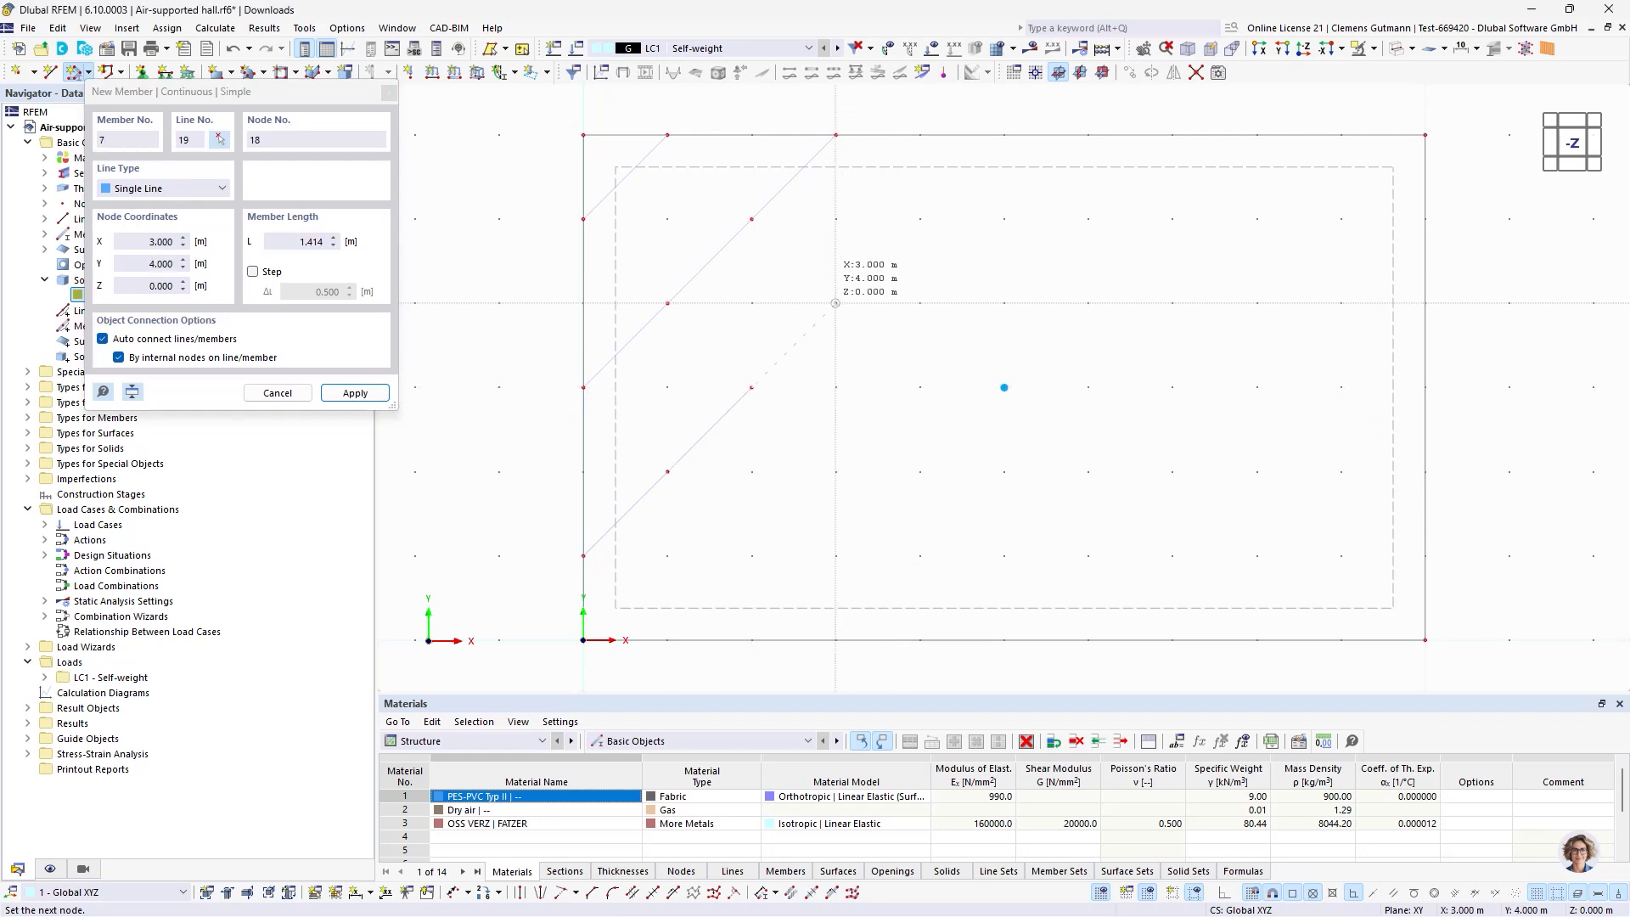
pyautogui.click(919, 219)
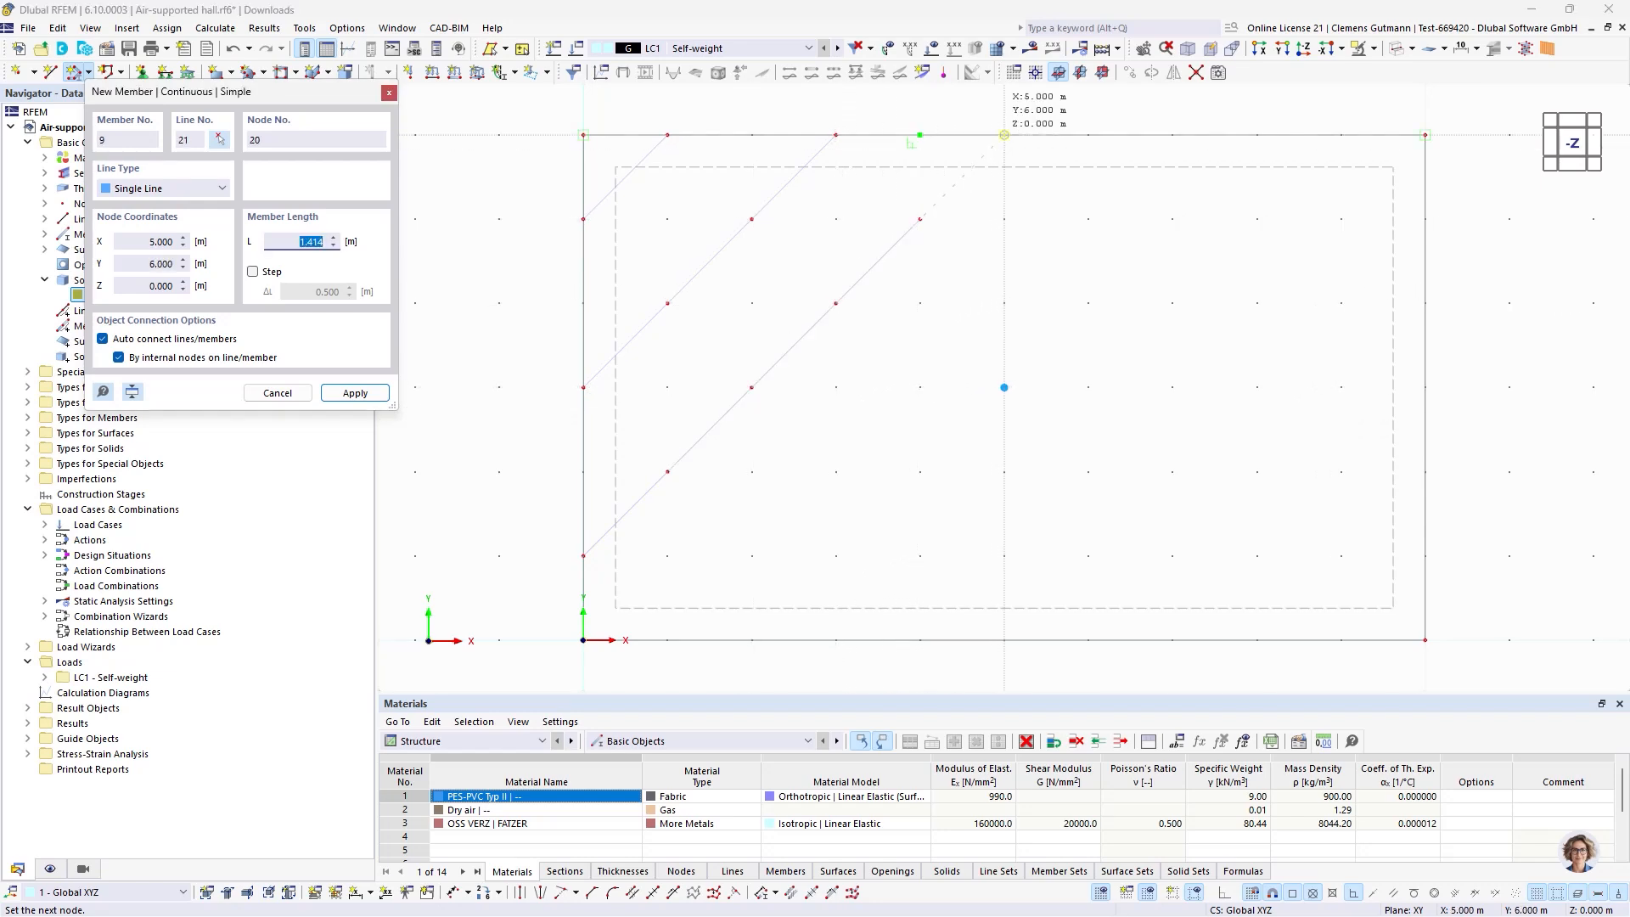
pyautogui.click(1003, 134)
pyautogui.rightClick(805, 519)
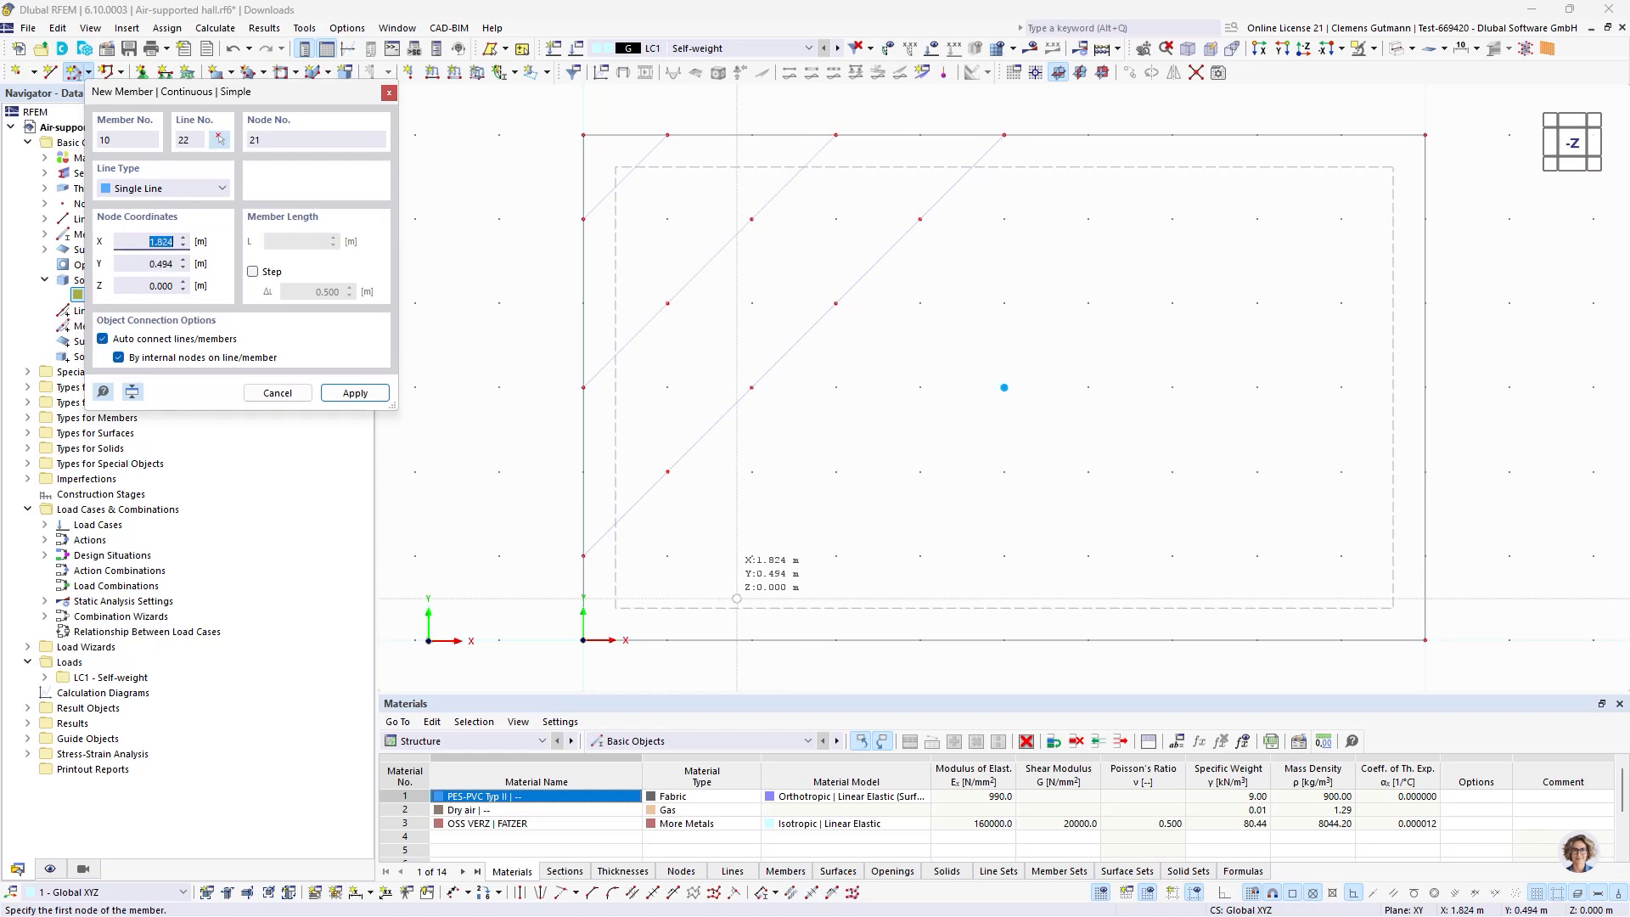
# Draw a diagonal chain of Cable members through each grid point from X 1, Y 0 m to X 7, Y 6 m.
pyautogui.click(667, 640)
pyautogui.click(752, 556)
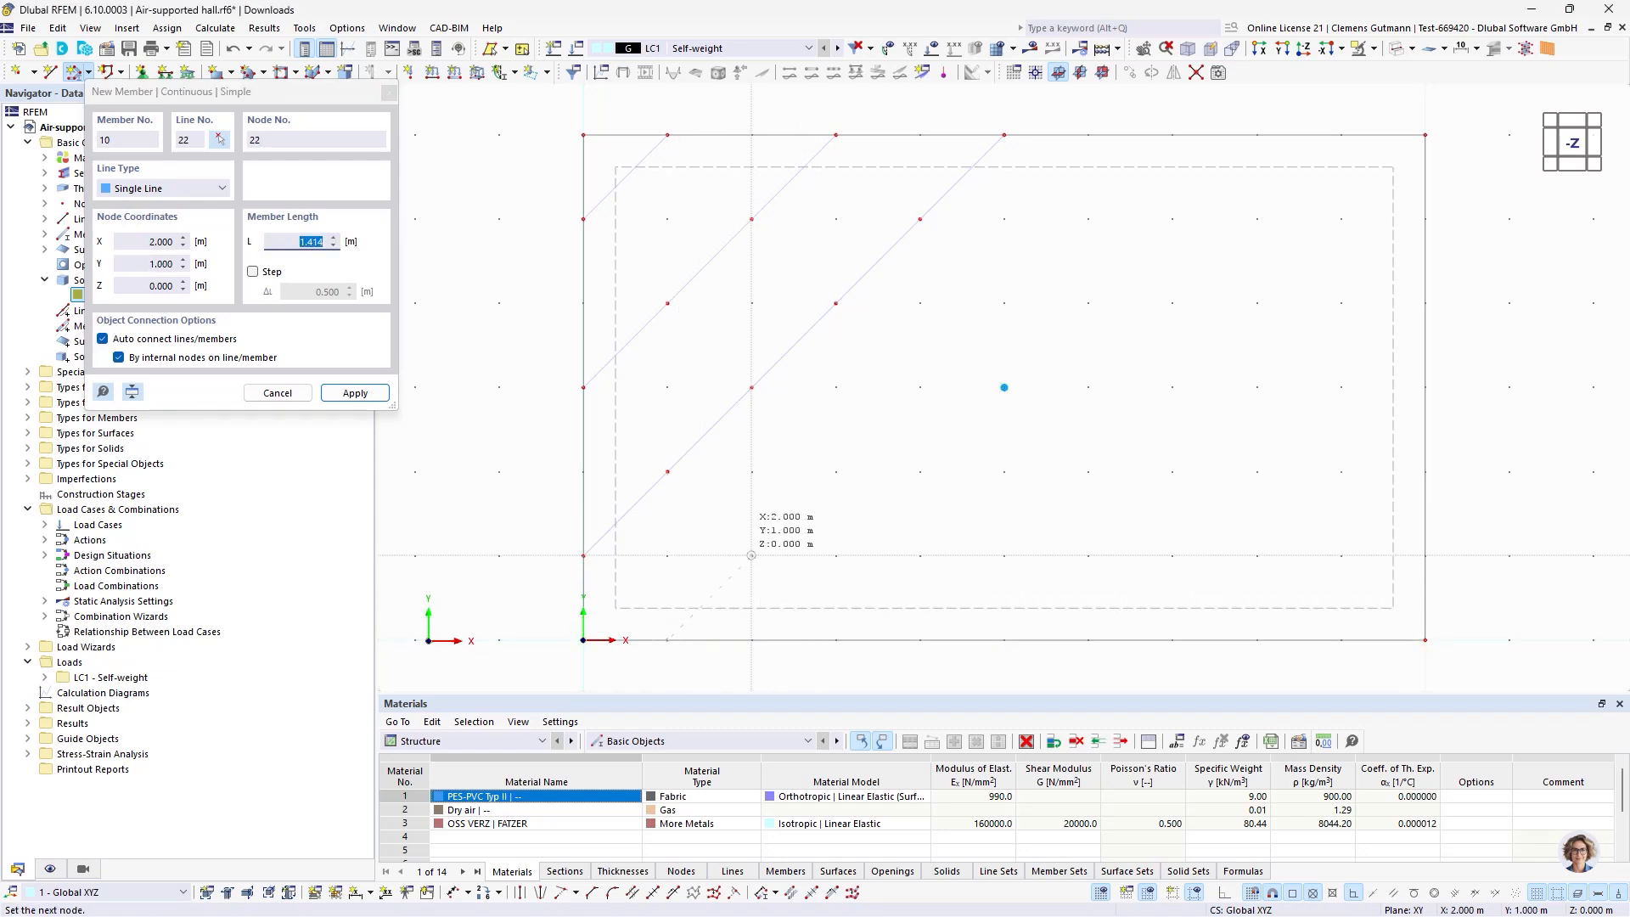
pyautogui.click(835, 471)
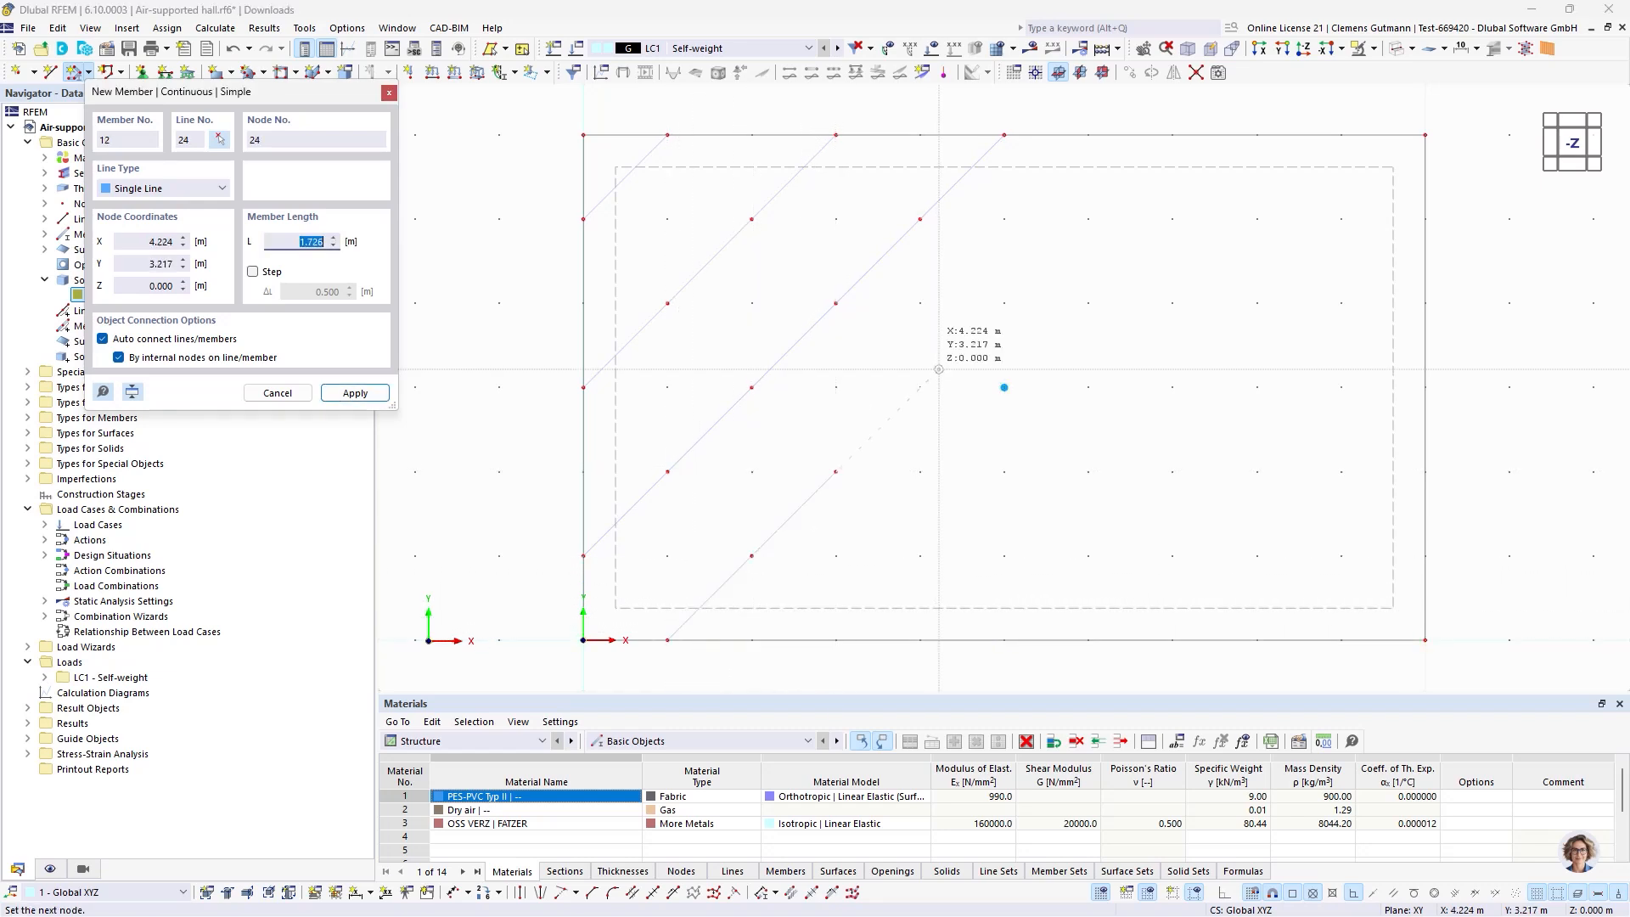
pyautogui.click(919, 387)
pyautogui.click(1004, 303)
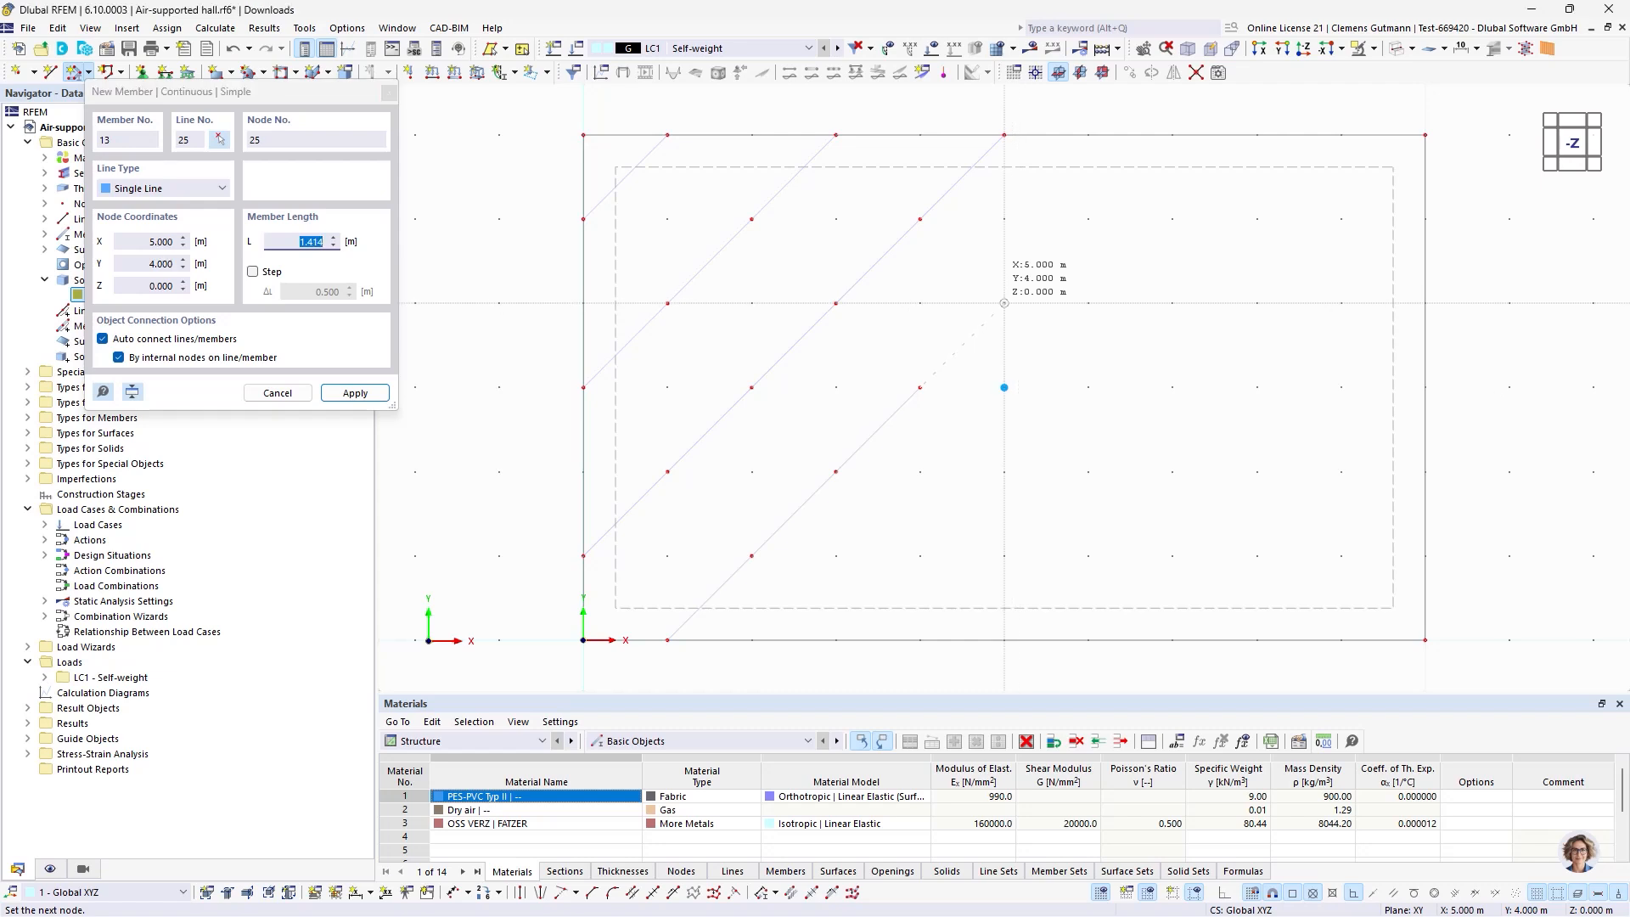
pyautogui.click(1089, 219)
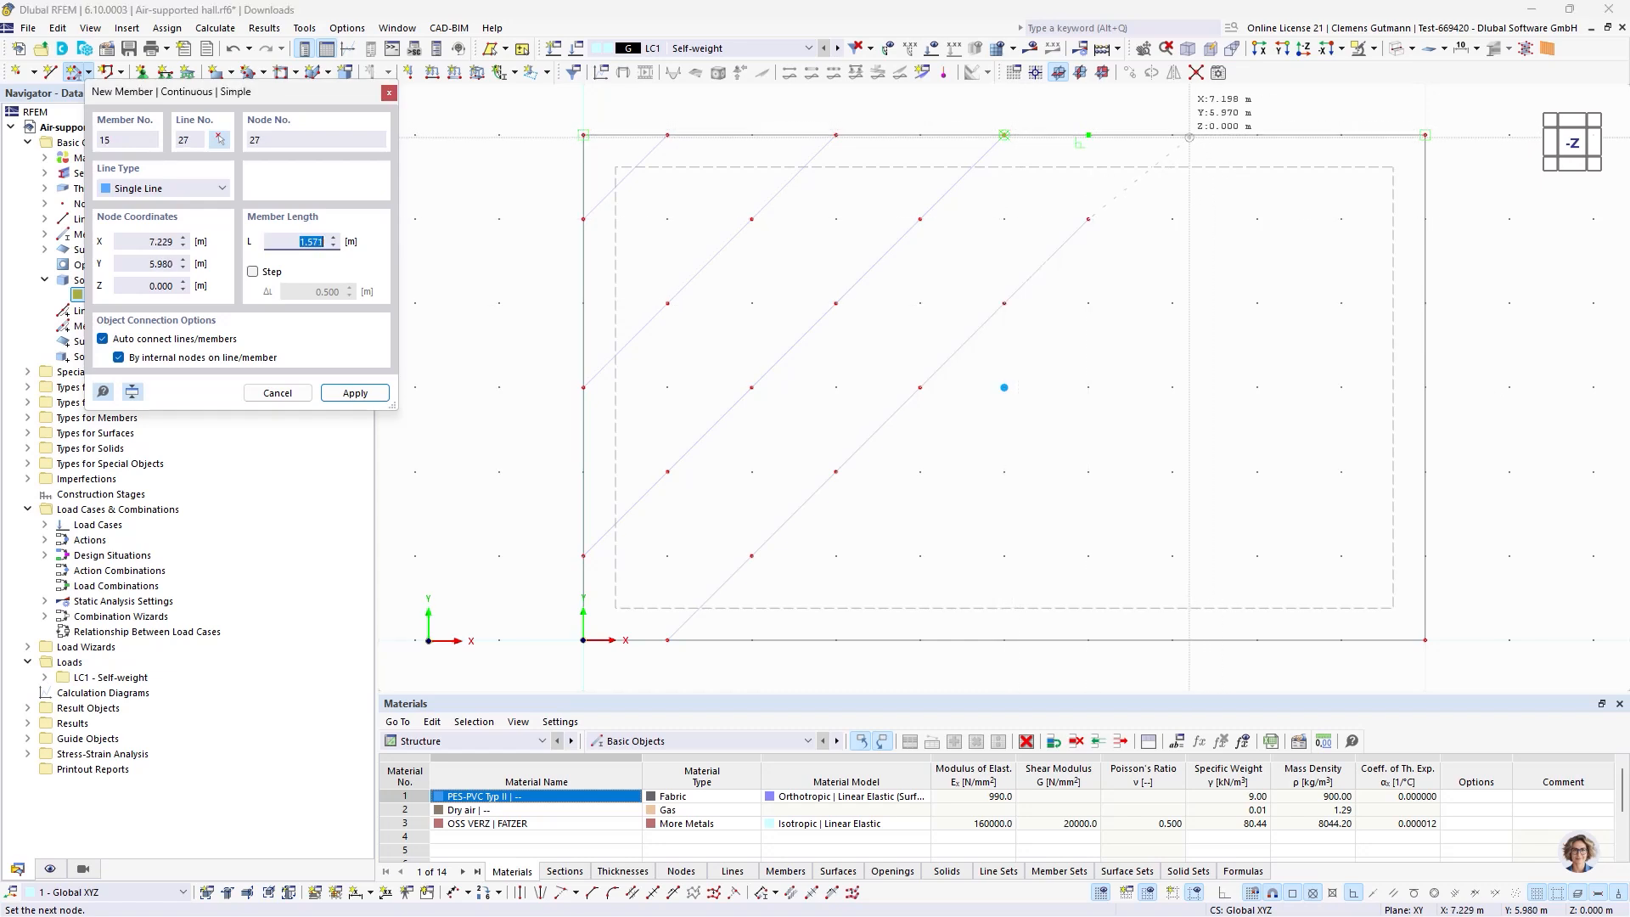
pyautogui.click(1173, 135)
pyautogui.rightClick(1238, 228)
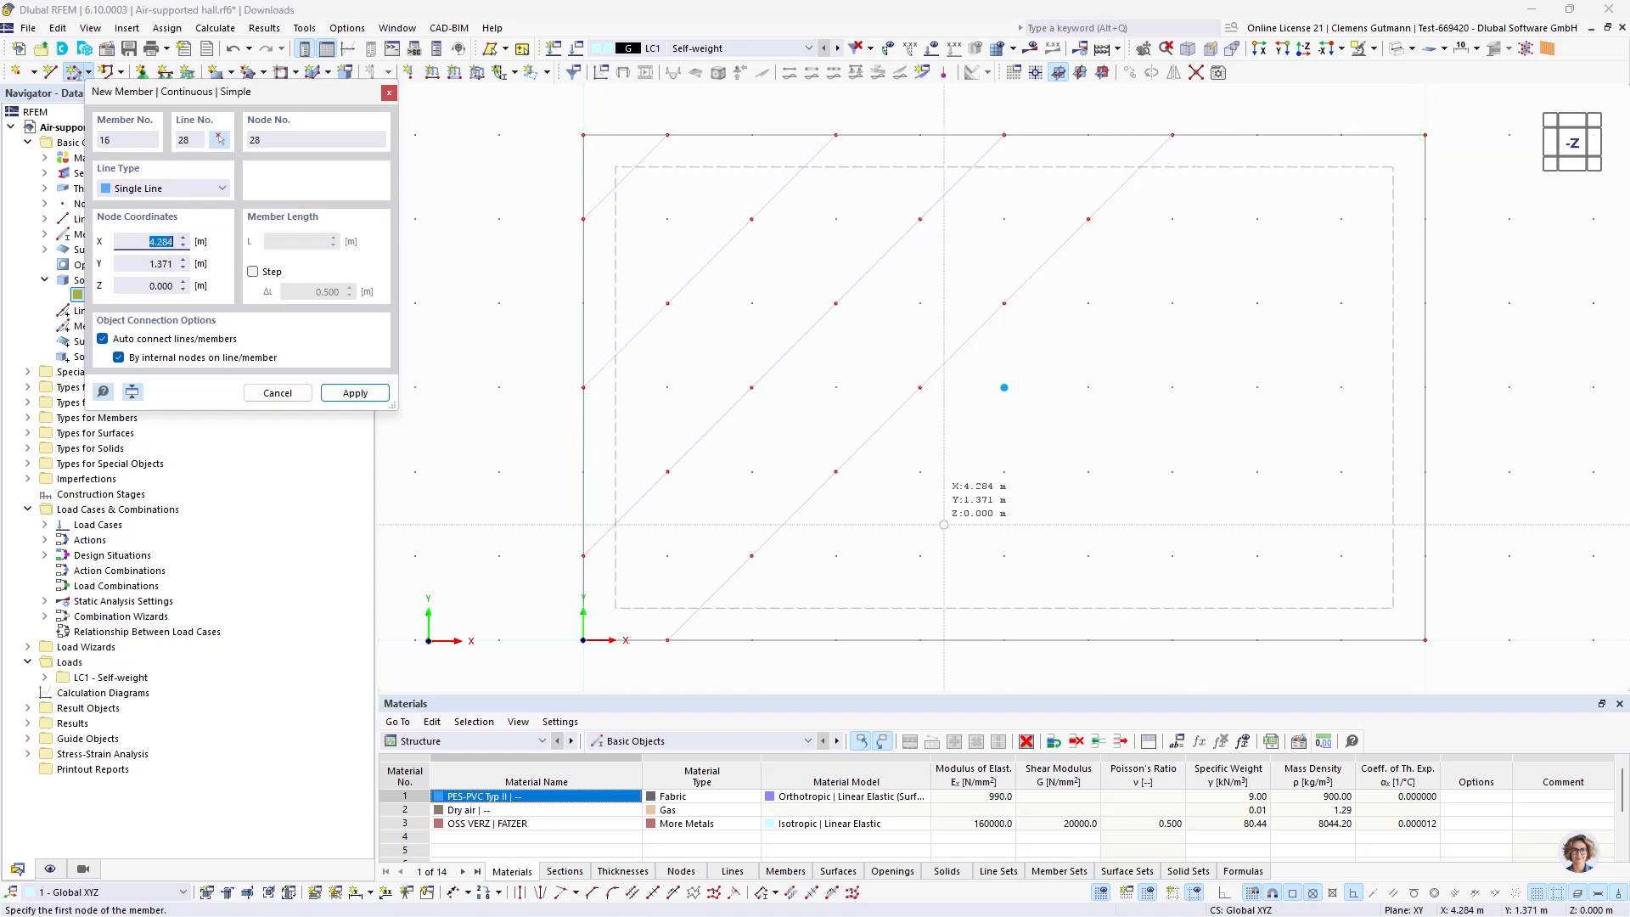
# Draw a diagonal chain of Cable members from X 3, Y 0 m through X 4, Y 1 m and each further grid point to X 9, Y 6 m.
pyautogui.click(919, 555)
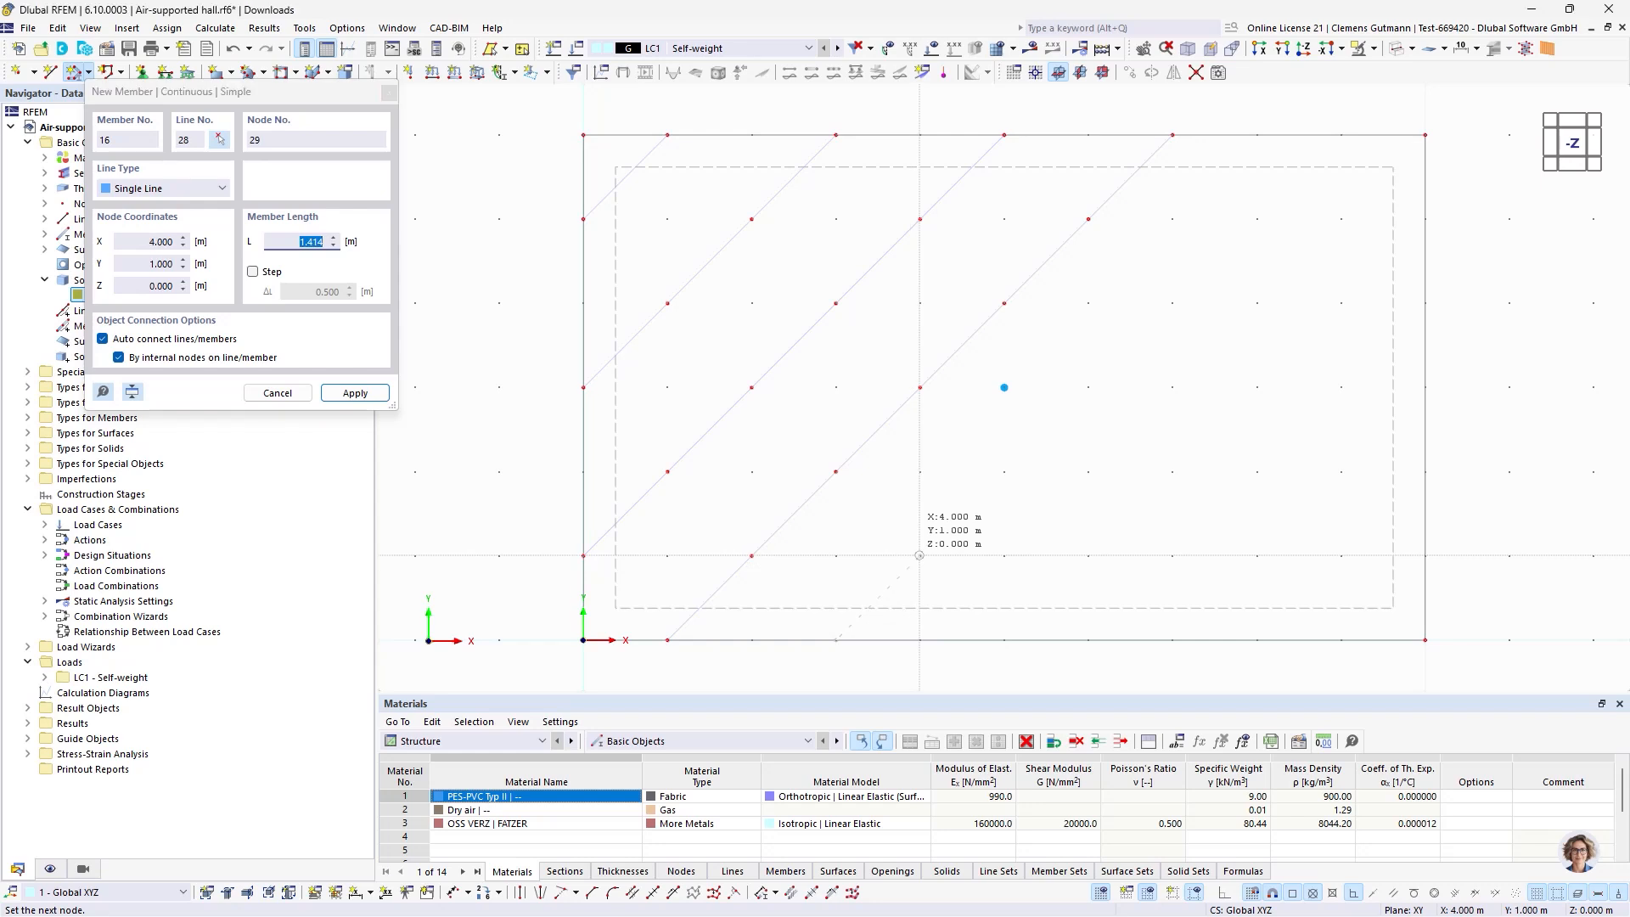
pyautogui.click(1004, 471)
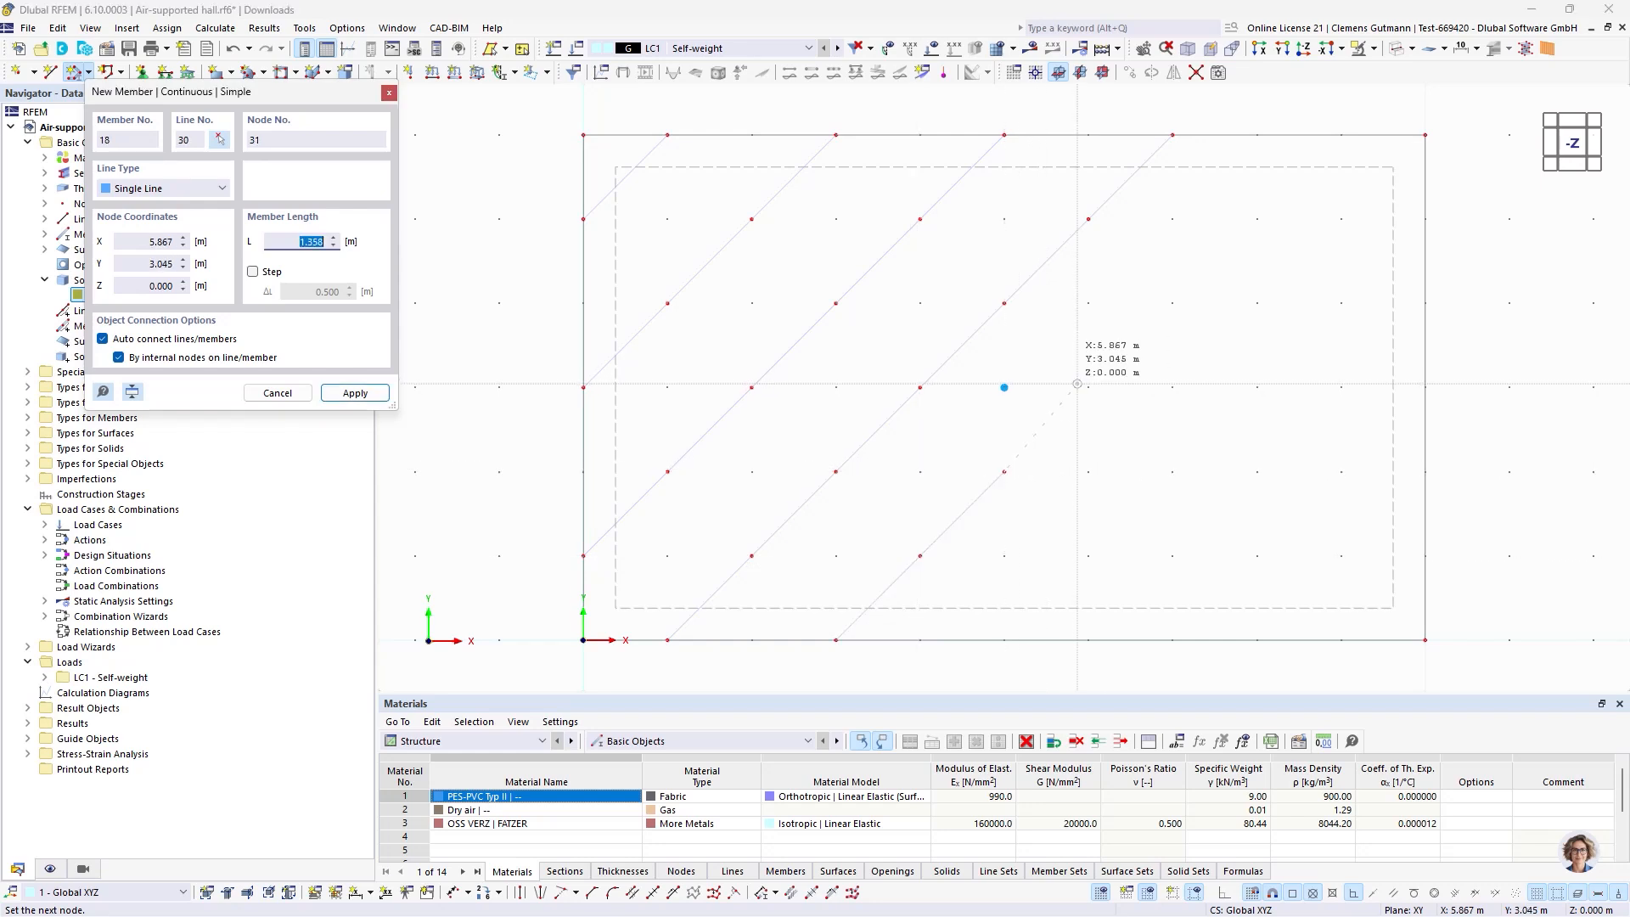
pyautogui.click(1088, 387)
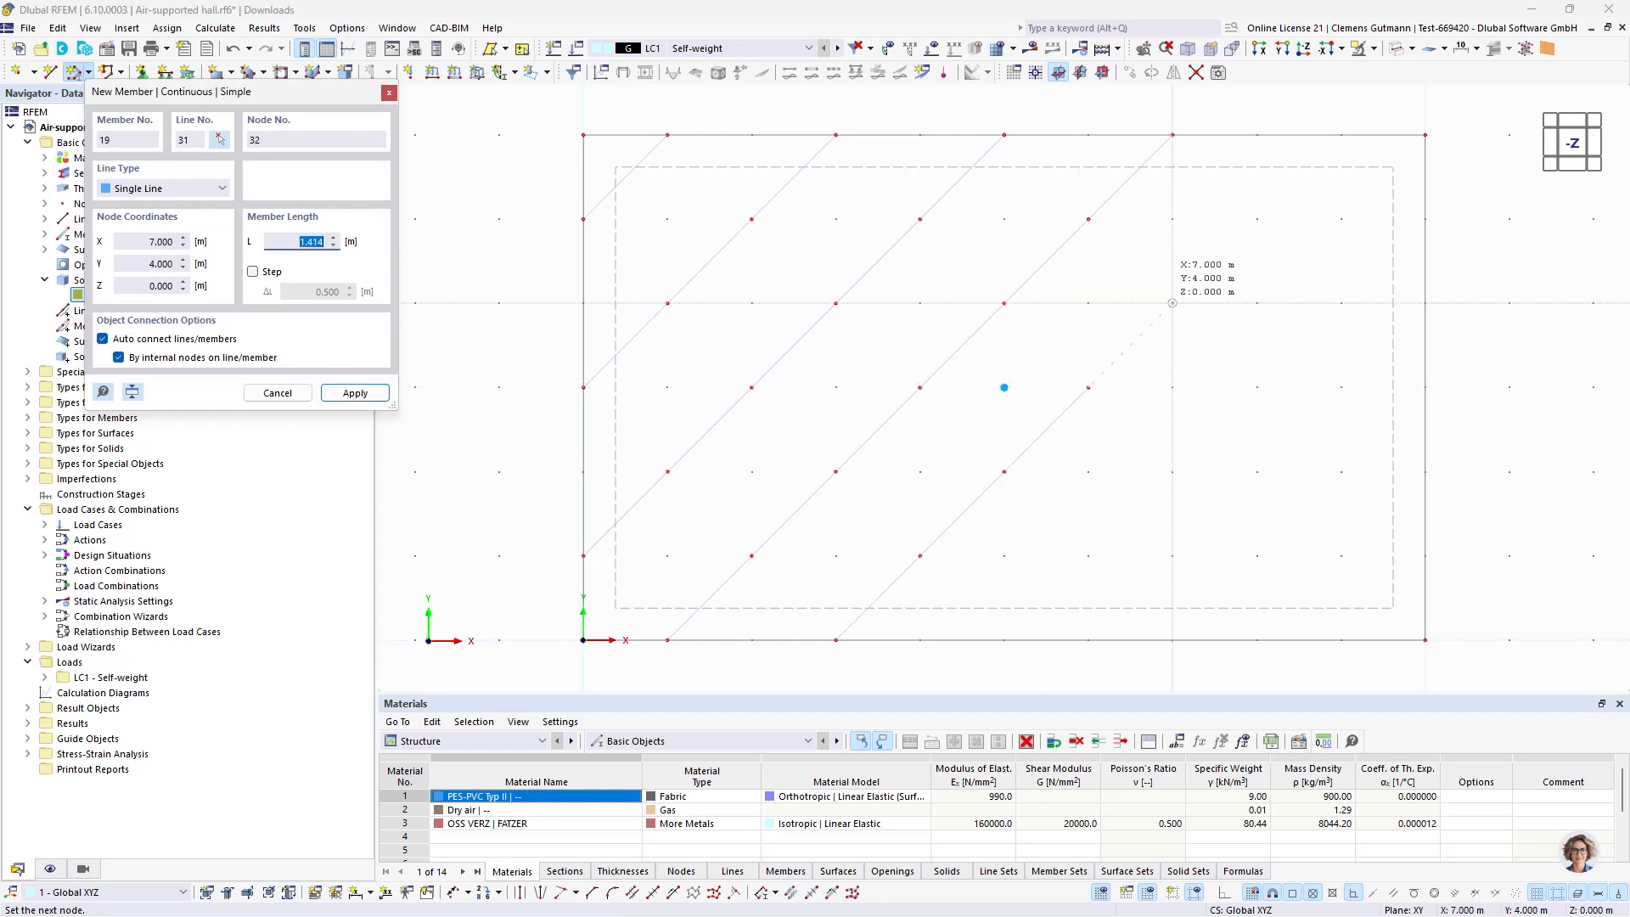
pyautogui.click(1172, 303)
pyautogui.click(1257, 219)
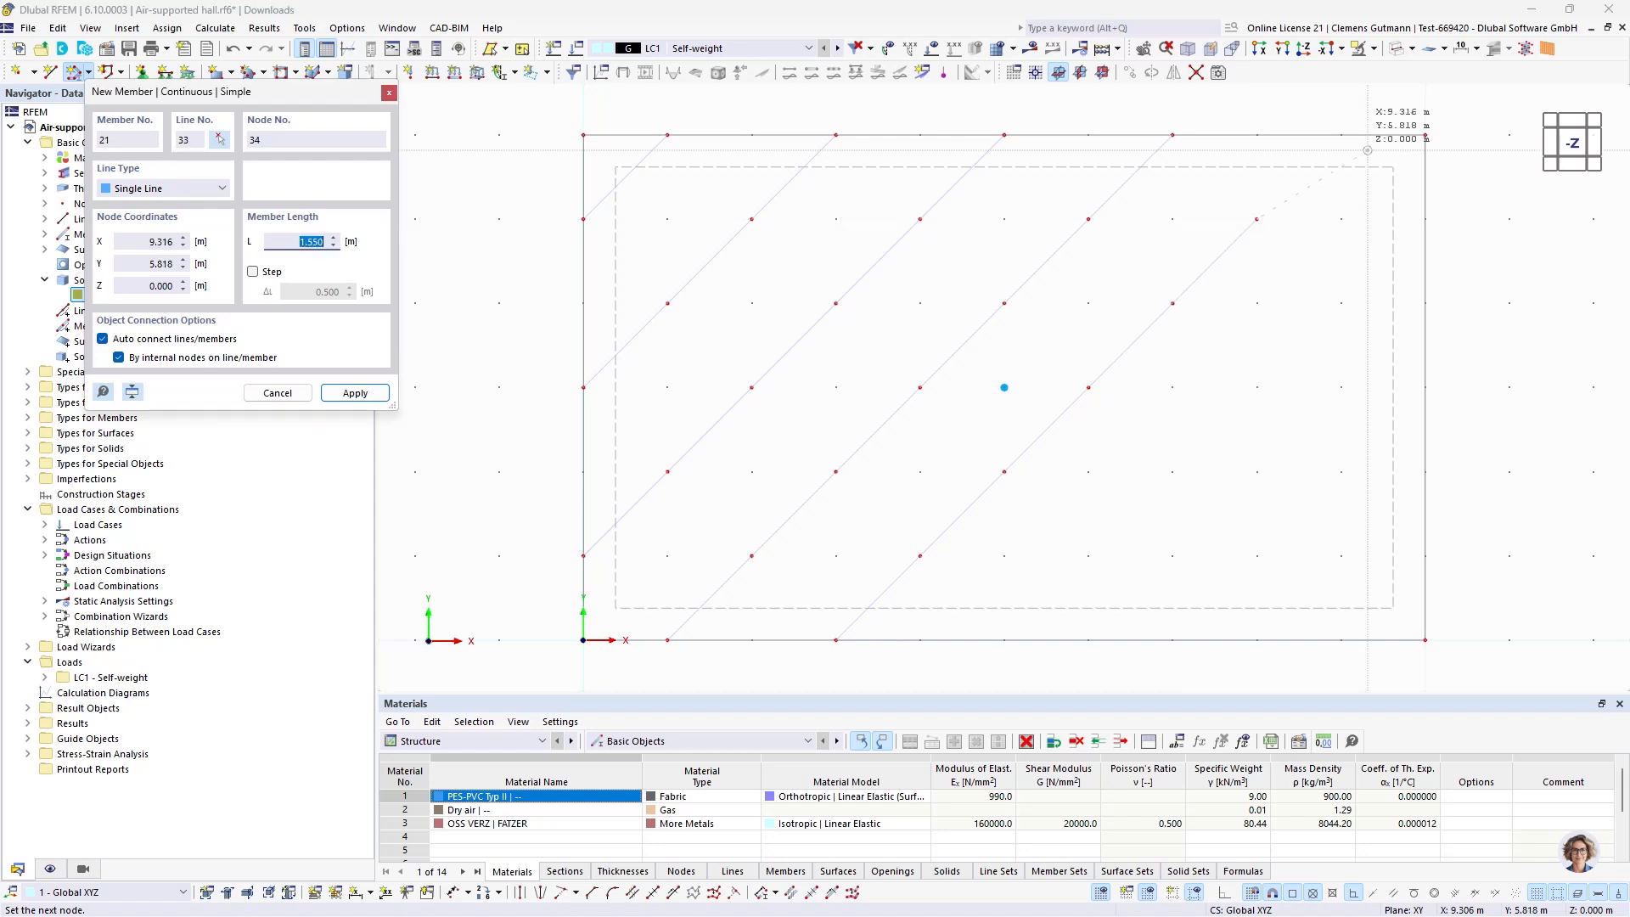
pyautogui.click(1341, 134)
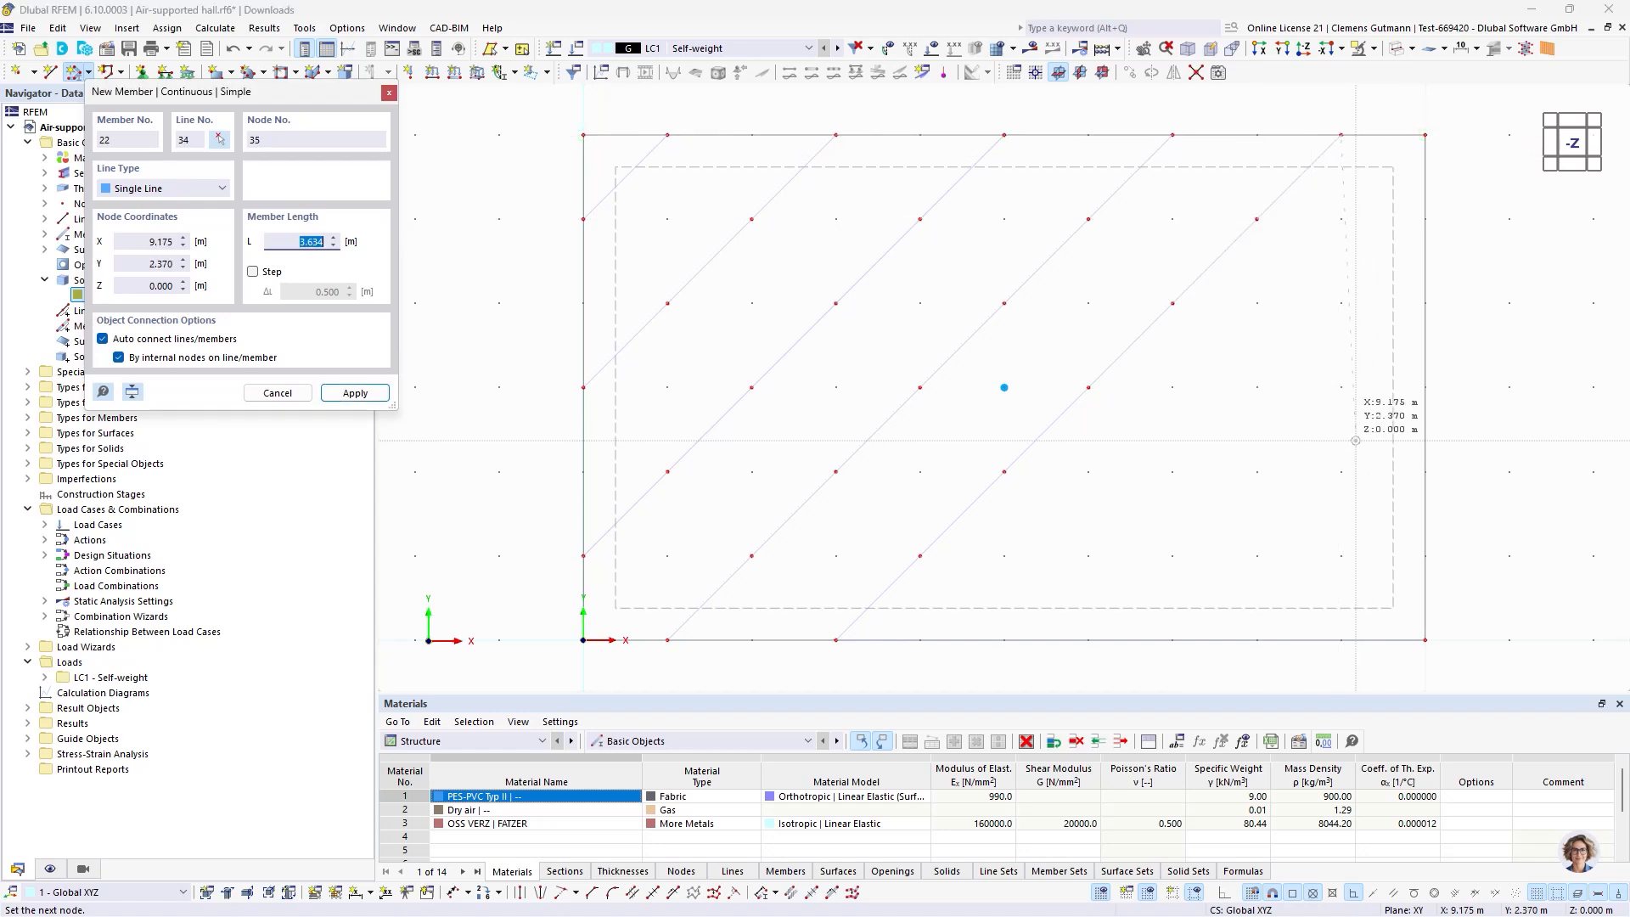
pyautogui.press('Escape')
# Draw a diagonal chain of Cable members through each grid point from X 5, Y 0 m to X 10, Y 5 m.
pyautogui.click(1013, 636)
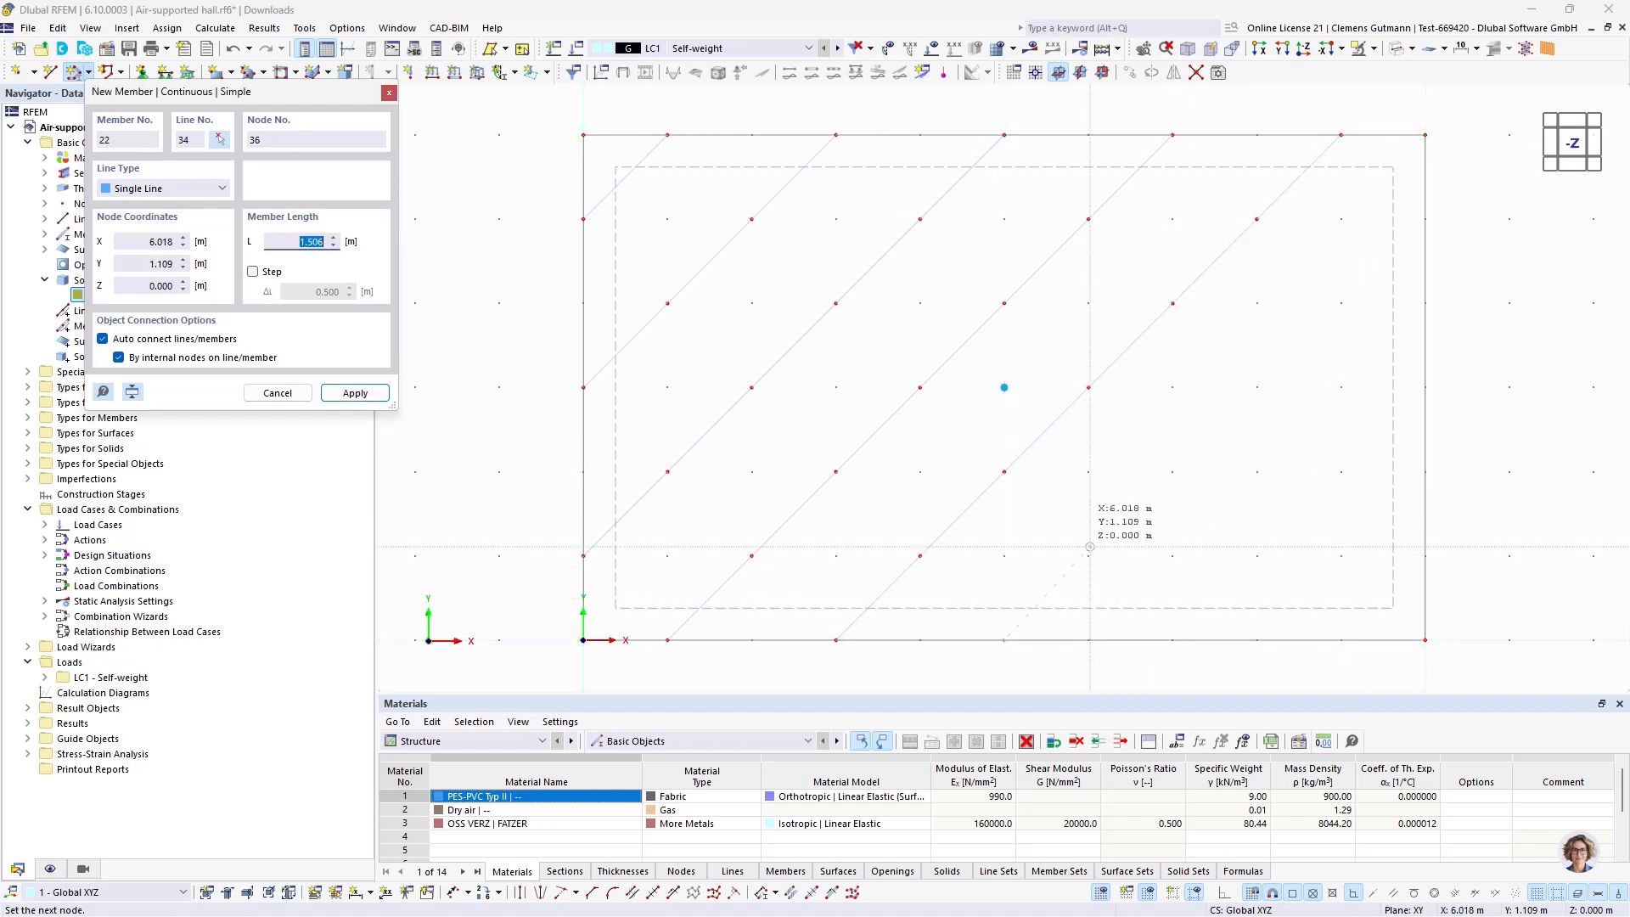
pyautogui.click(1095, 552)
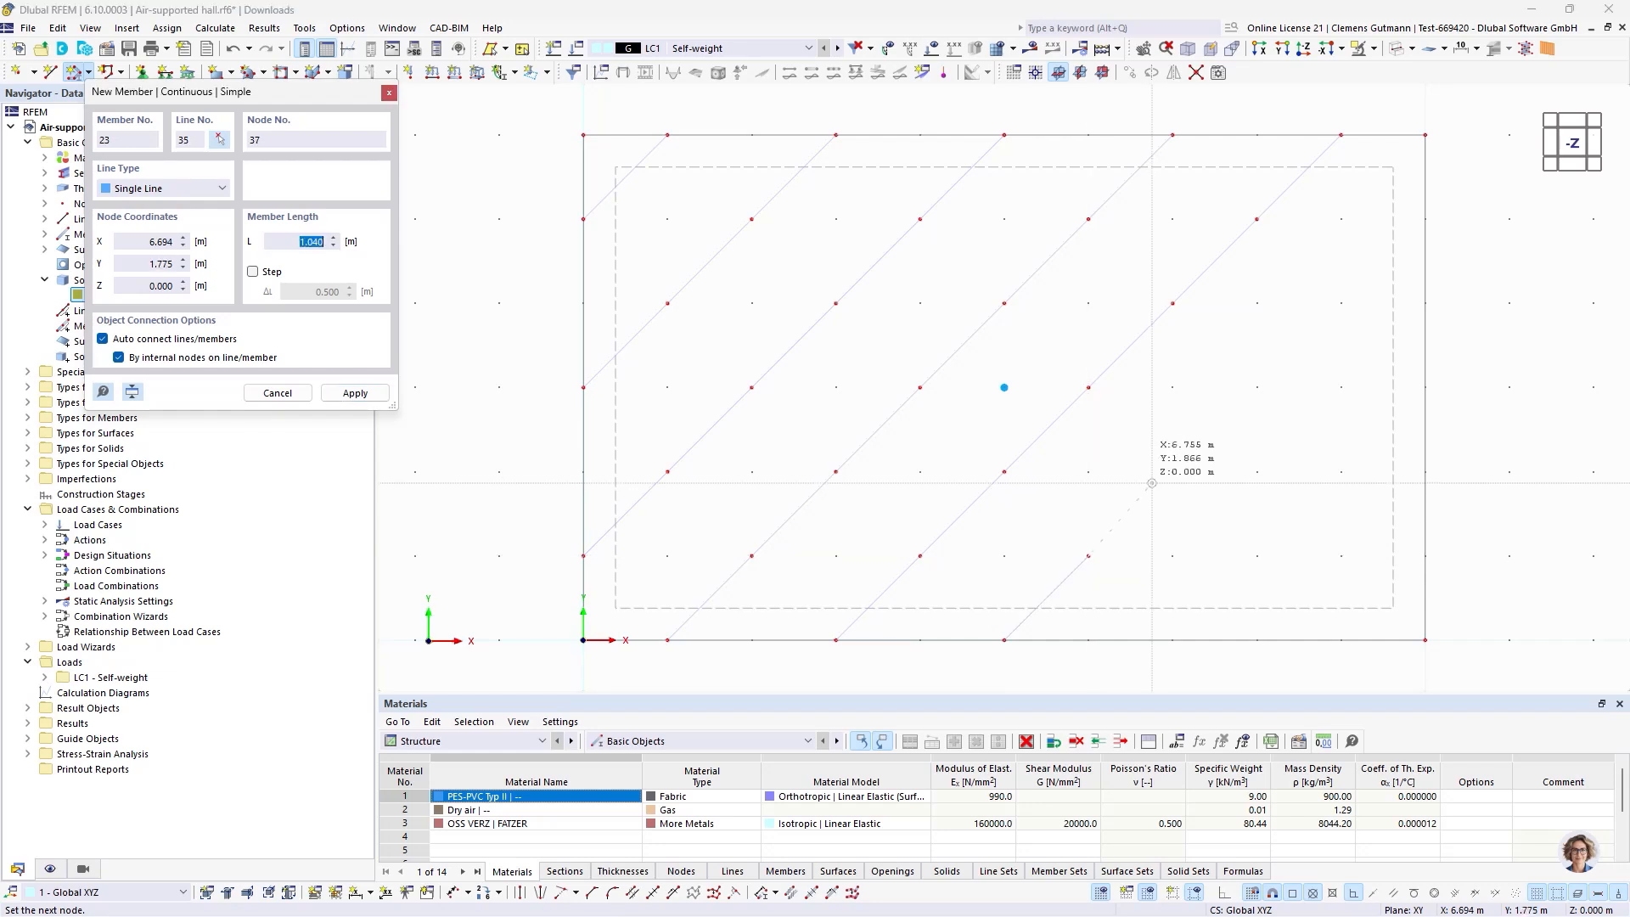
pyautogui.click(1173, 472)
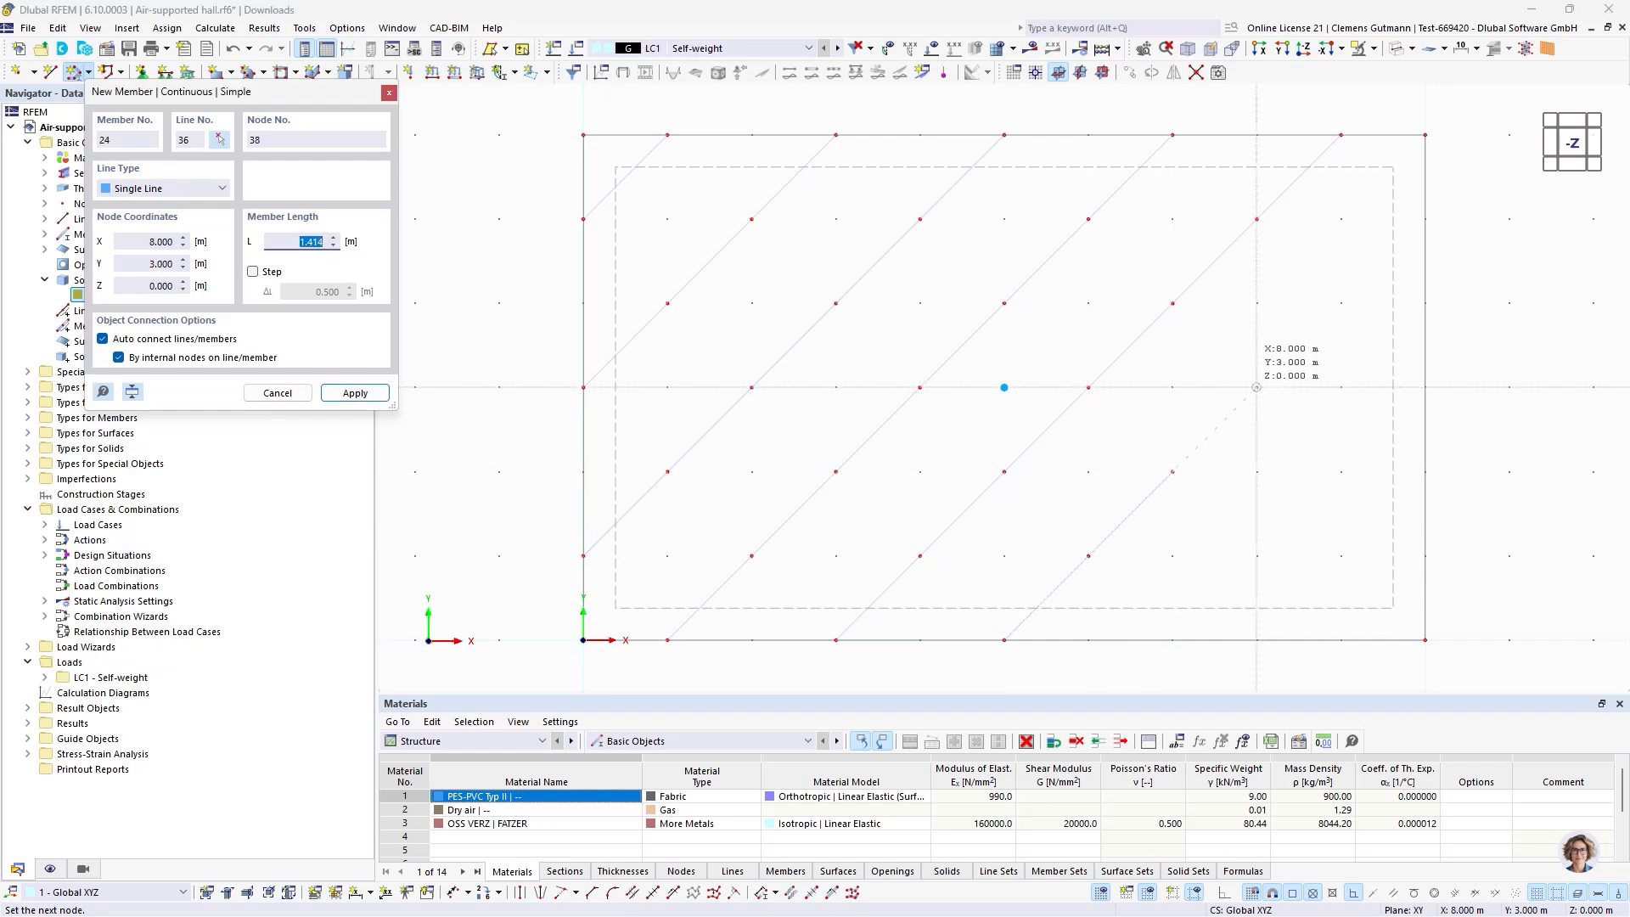
pyautogui.click(1257, 388)
pyautogui.click(1341, 303)
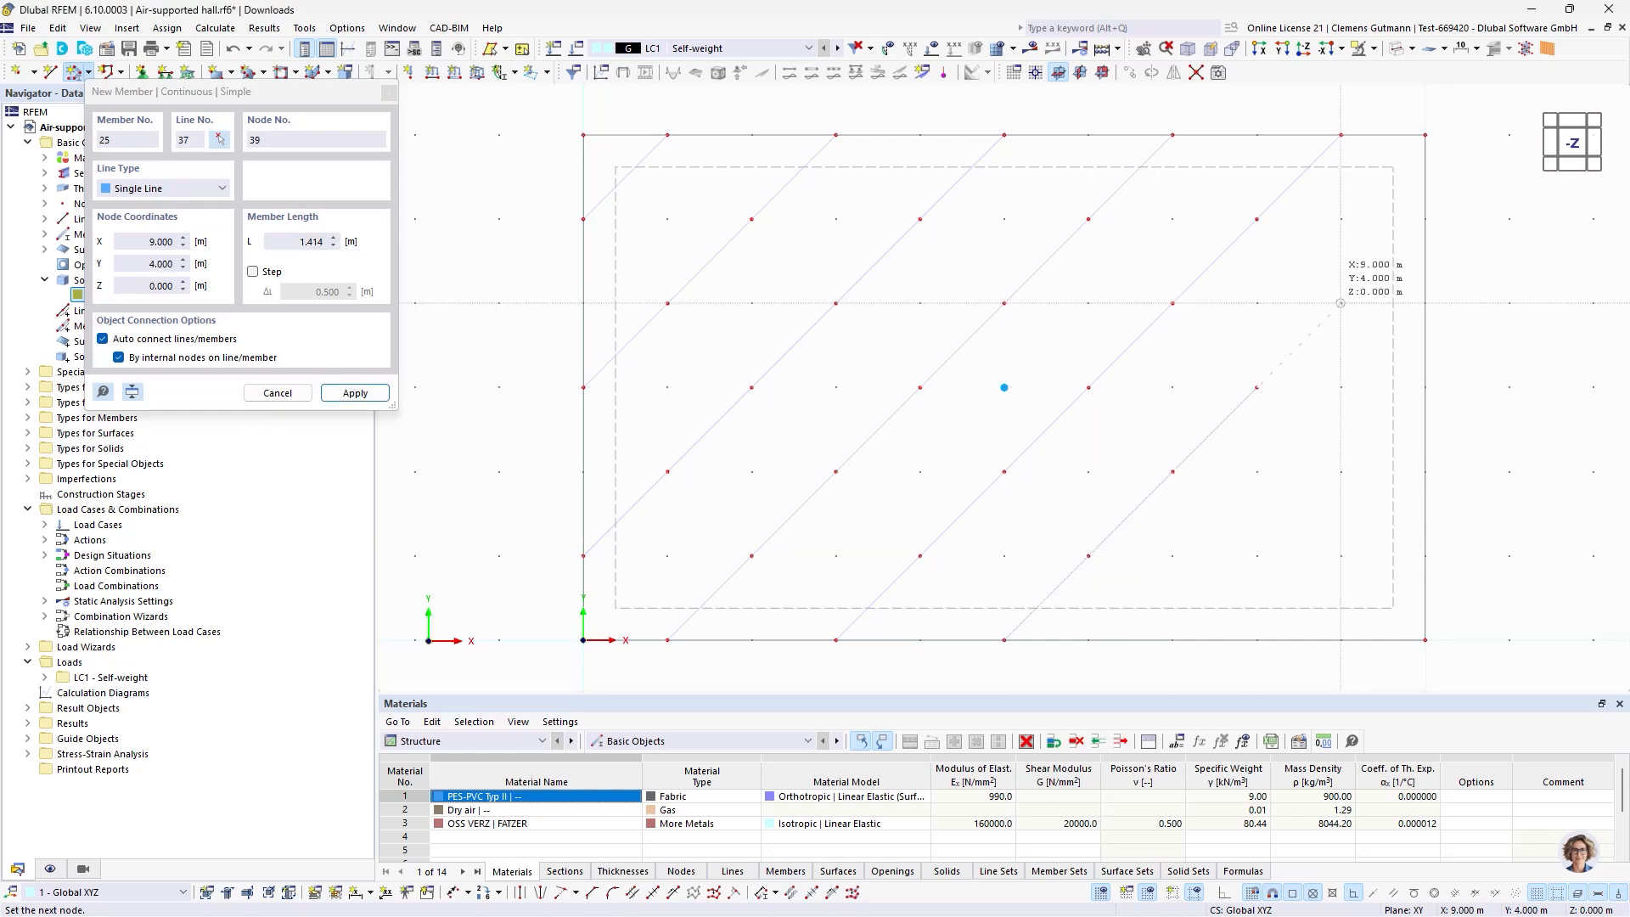
pyautogui.click(1425, 219)
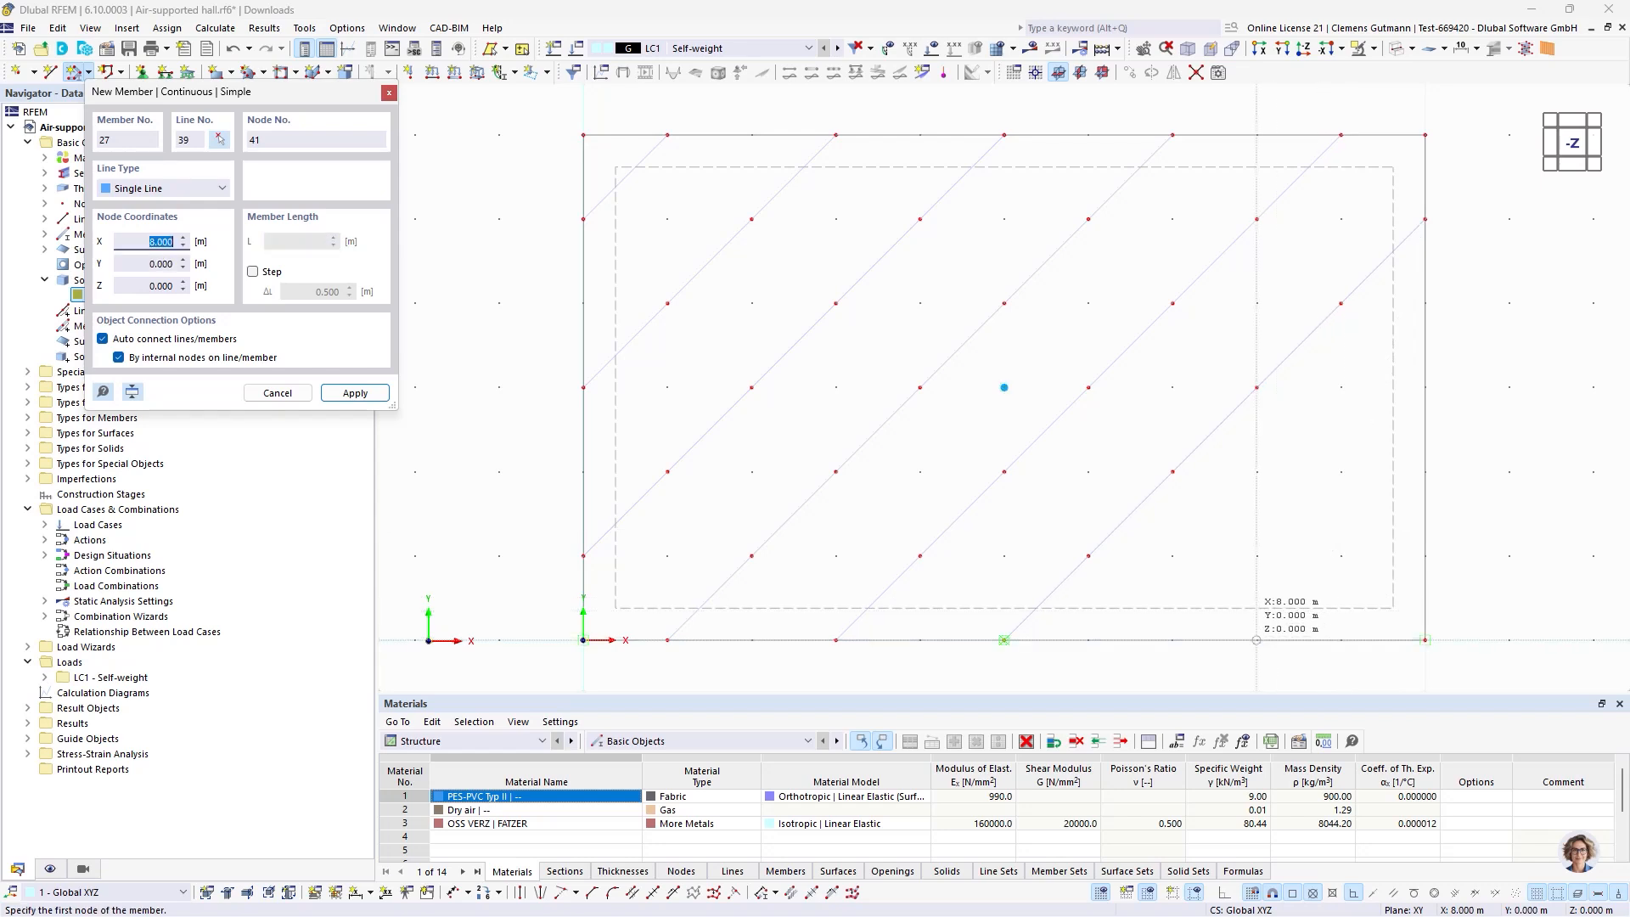
# Draw a diagonal chain of Cable members from X 7, Y 0 m through X 8, Y 1 m and X 9, Y 2 m to X 10, Y 3 m.
pyautogui.click(1173, 640)
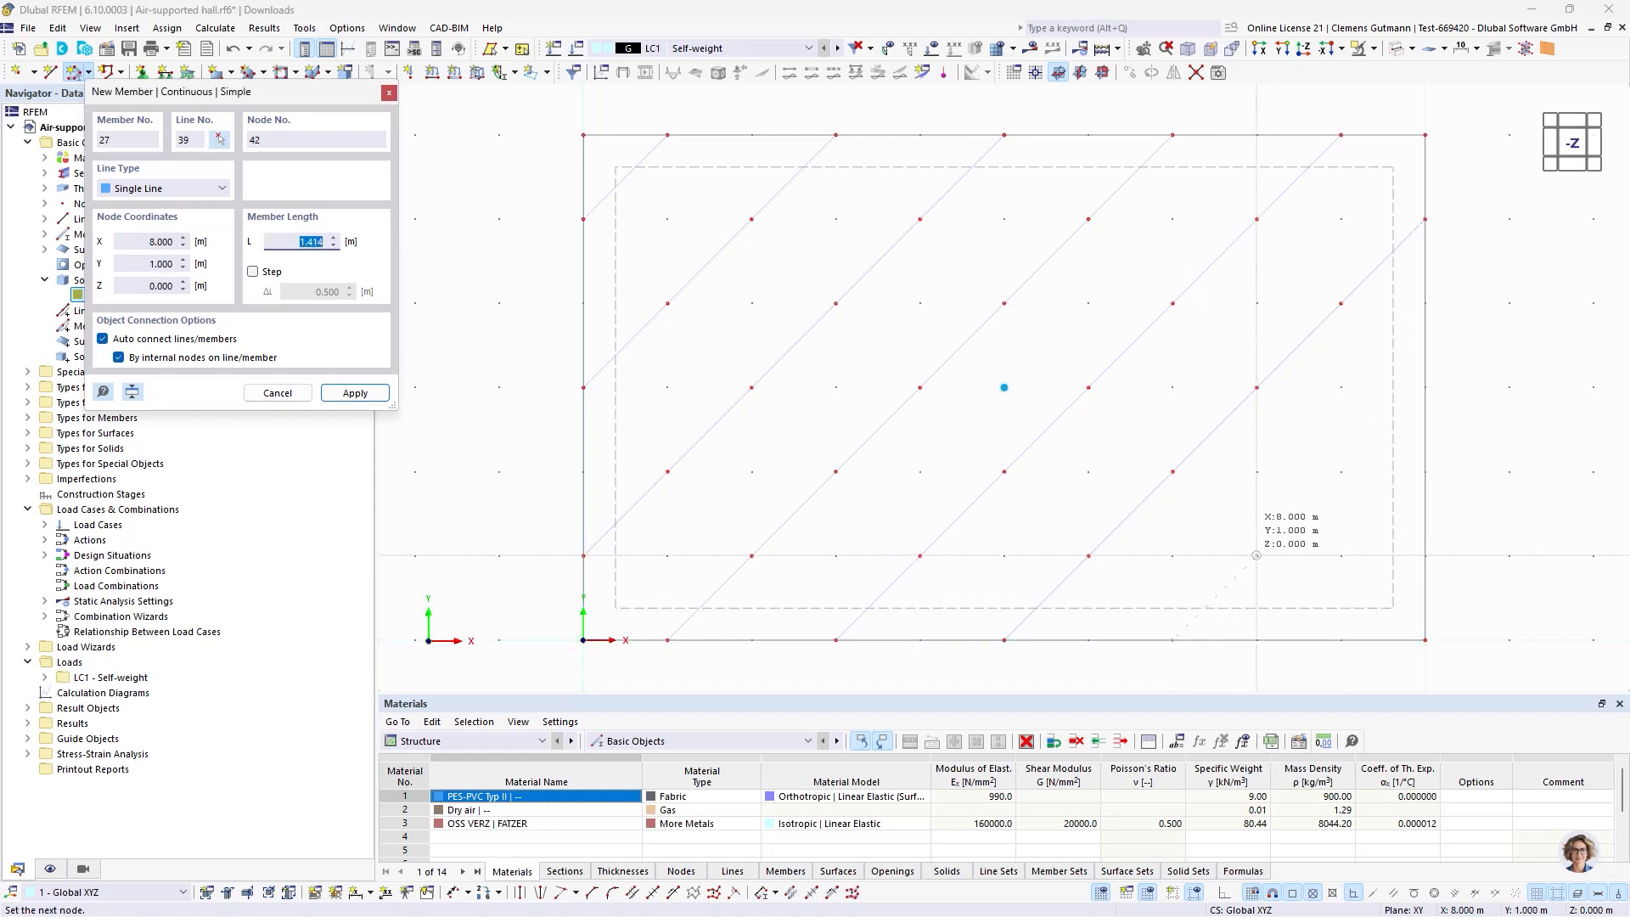
pyautogui.click(1257, 556)
pyautogui.click(1342, 471)
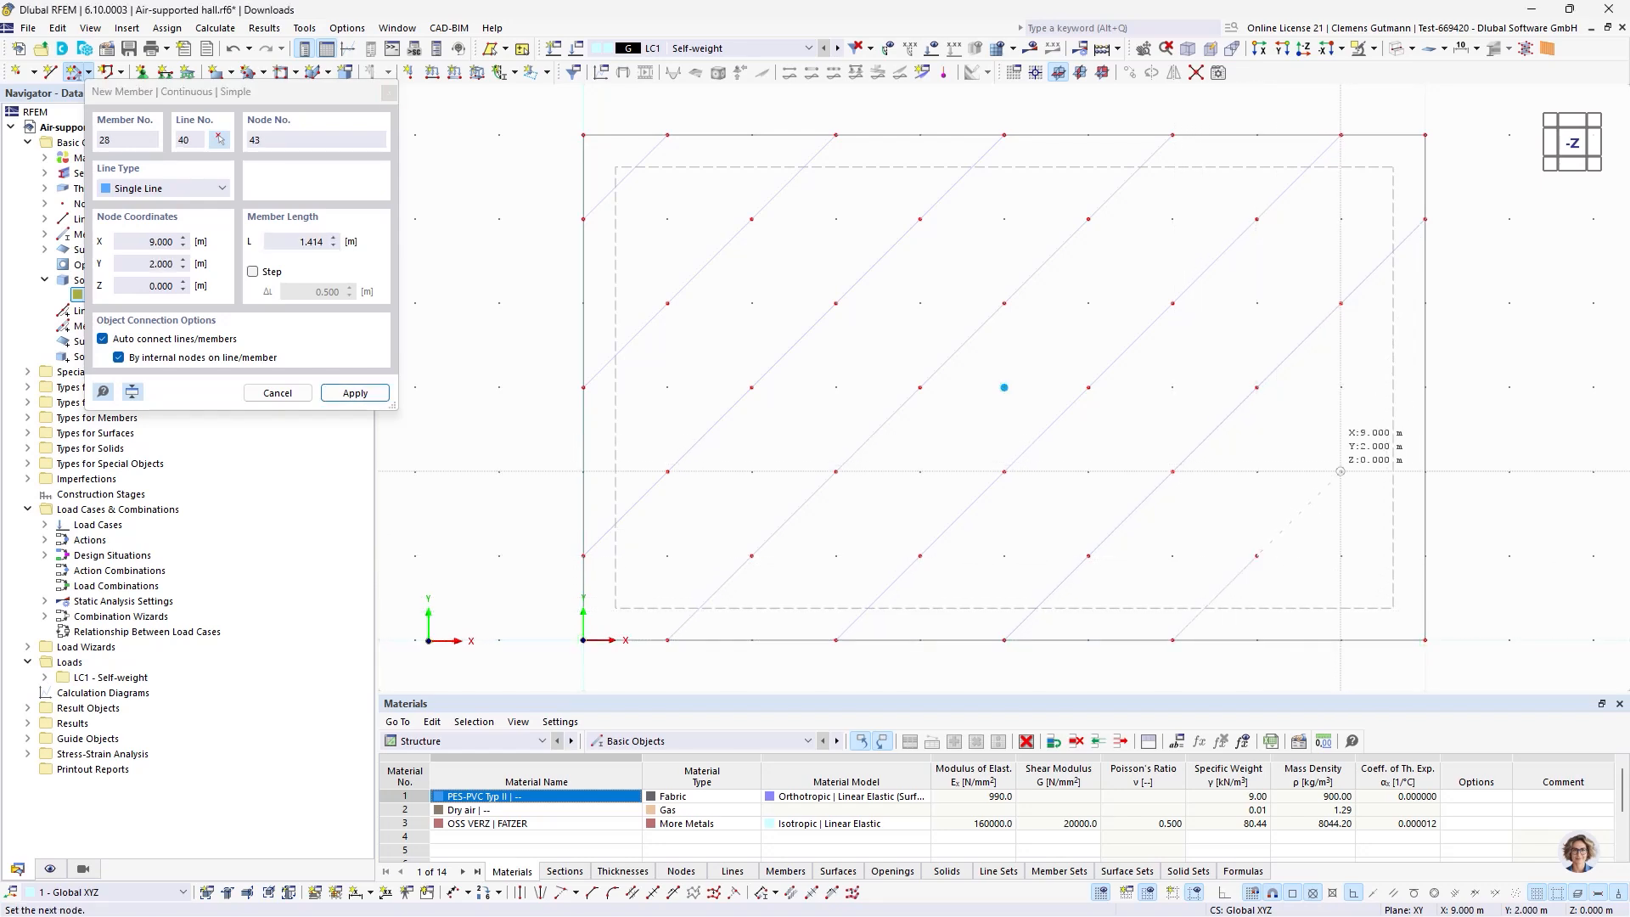
pyautogui.click(1425, 387)
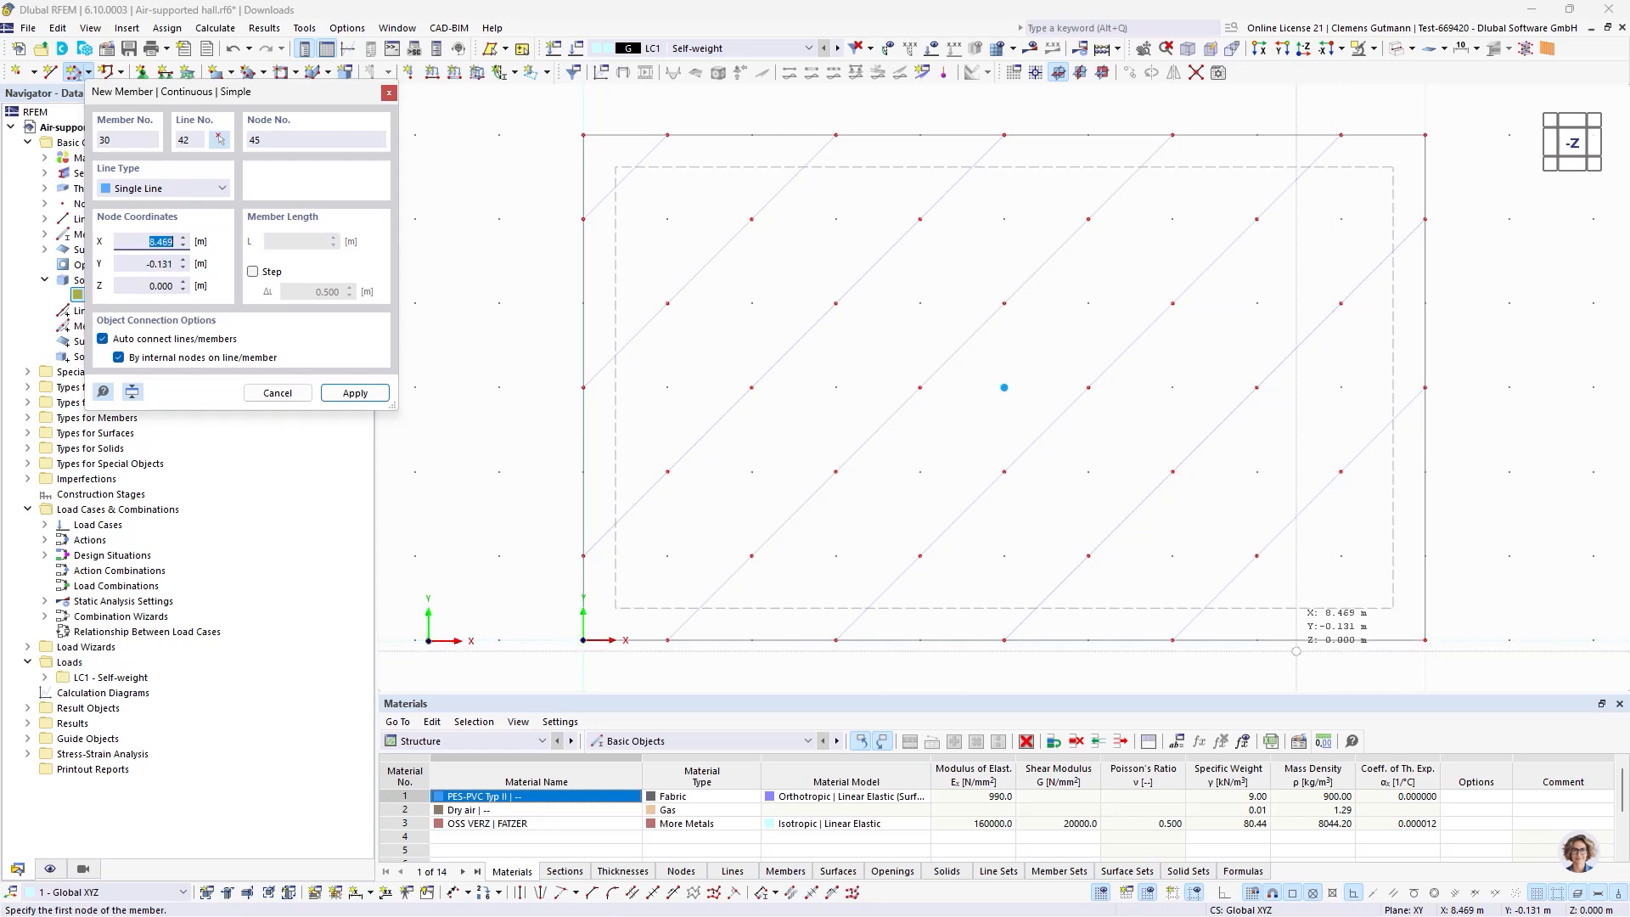
# Draw the last Cable member across the corner from X 9, Y 0 m to X 10, Y 1 m and finish member creation.
pyautogui.click(1425, 556)
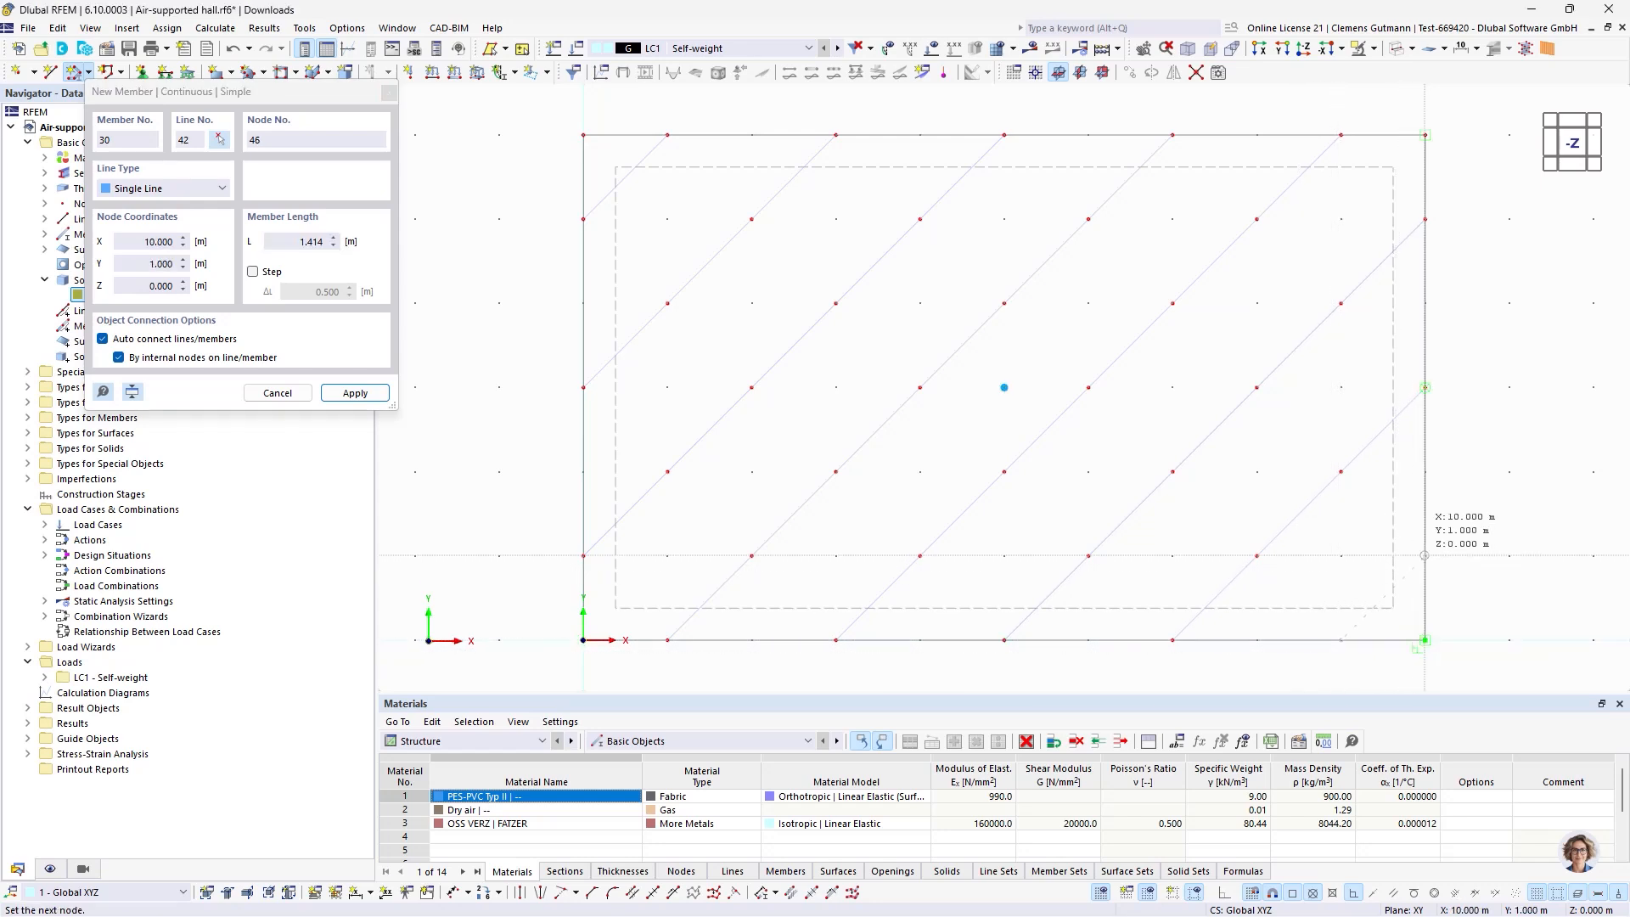
pyautogui.rightClick(1426, 556)
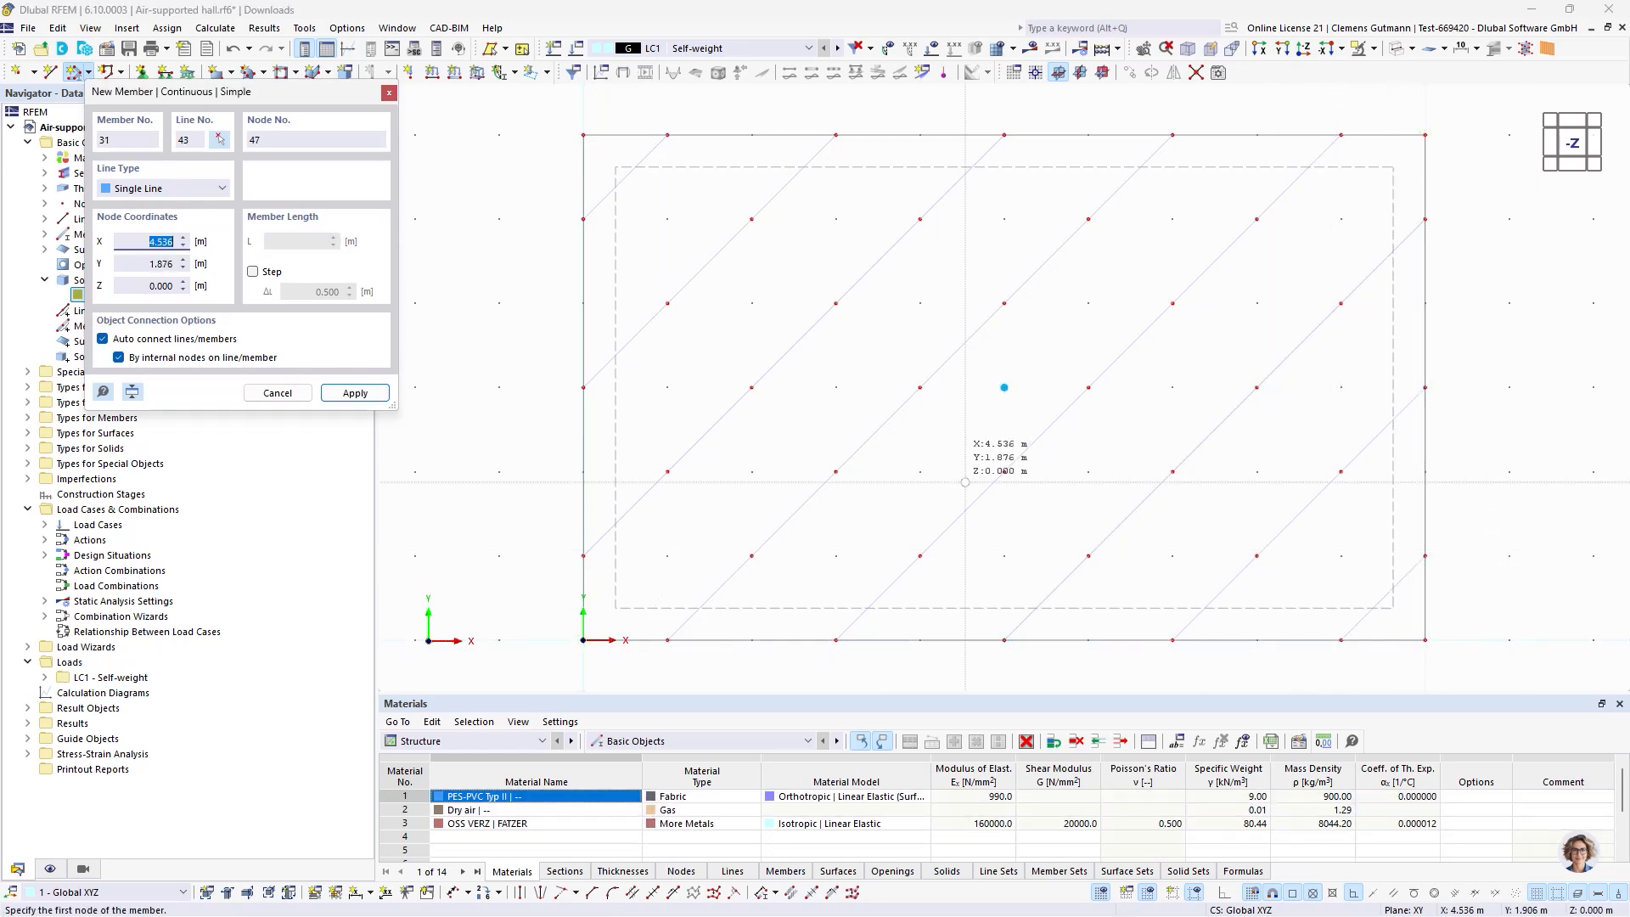
pyautogui.press('Escape')
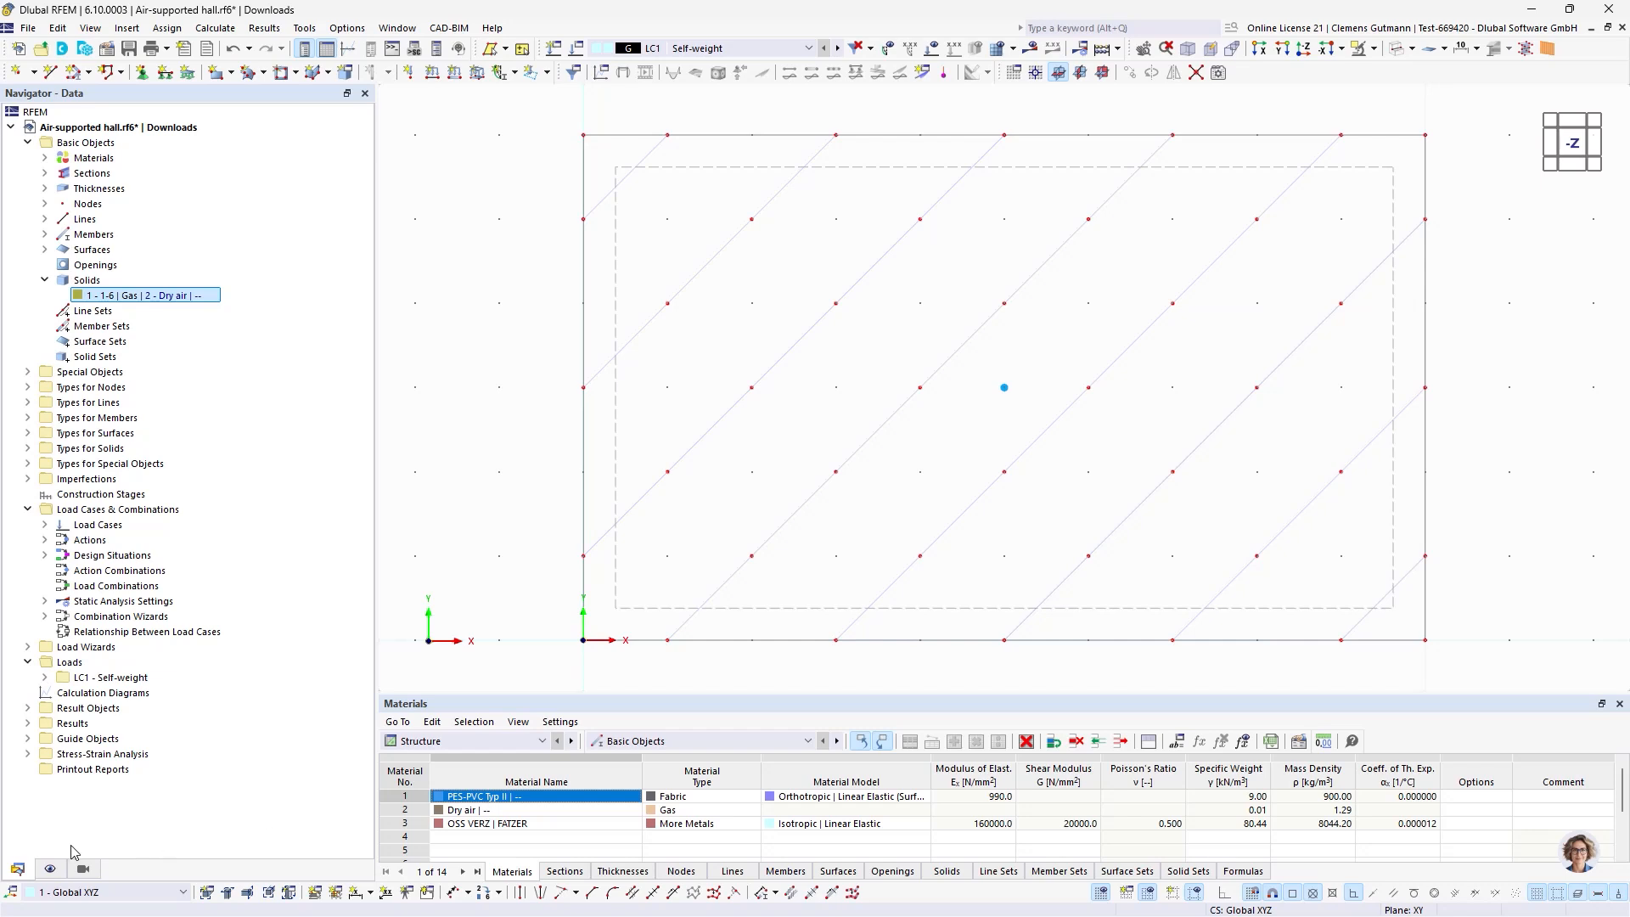
# Select only the diagonal cable members and mirror them as a copy about the YZ plane through the point X 5 m.
pyautogui.moveTo(1407, 624); pyautogui.dragTo(597, 152)
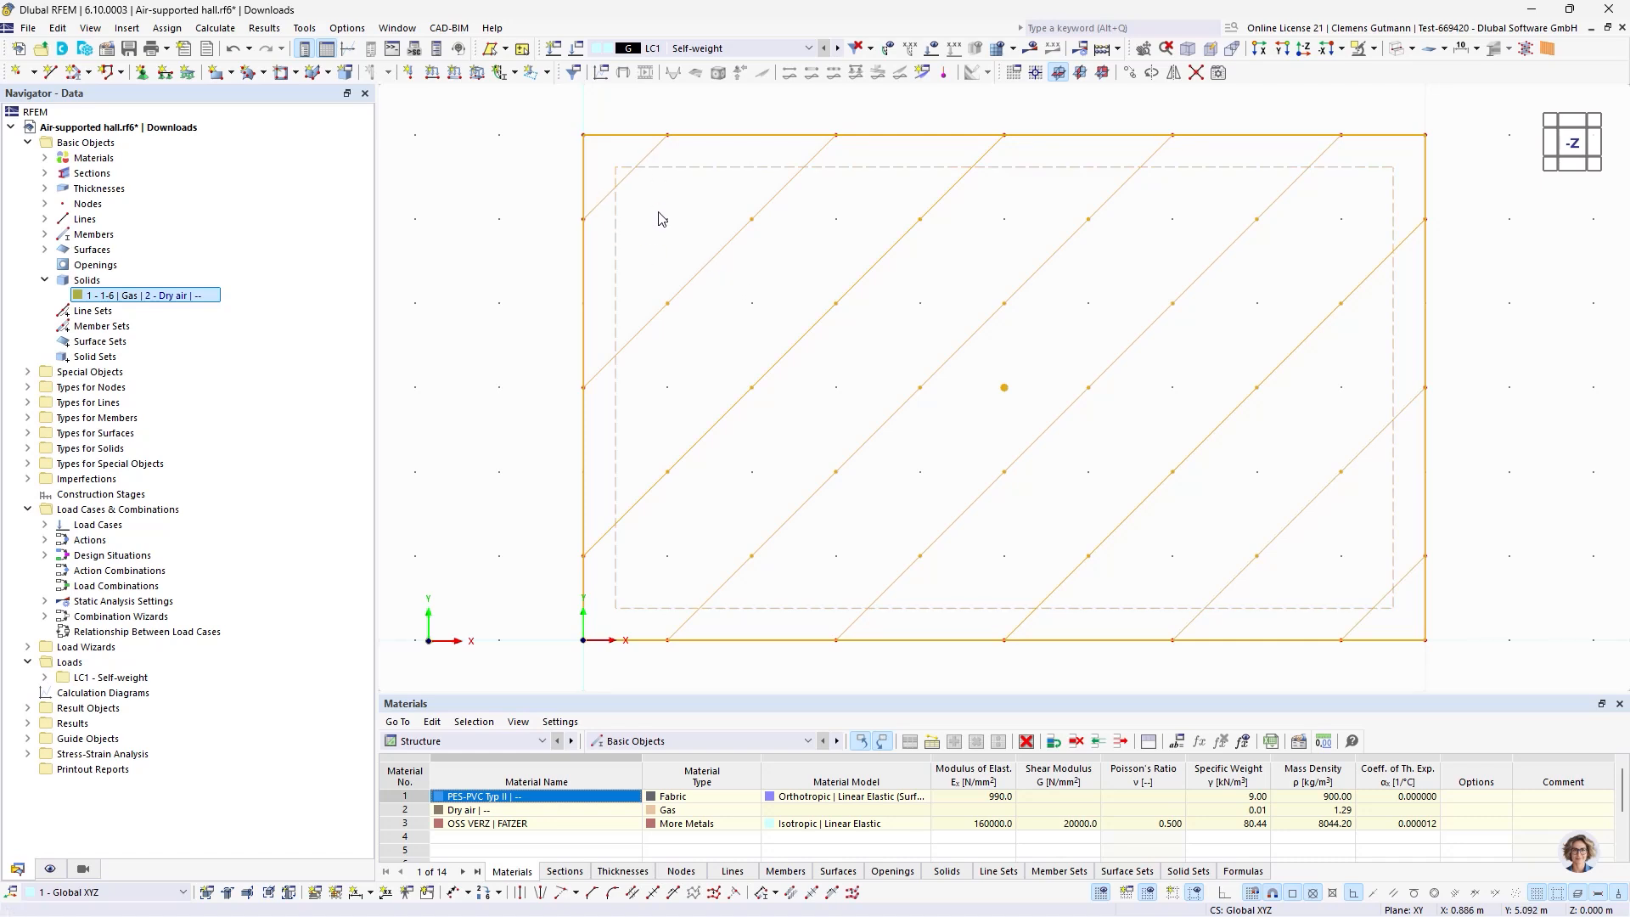
pyautogui.moveTo(1403, 630); pyautogui.dragTo(606, 162)
pyautogui.moveTo(681, 210)
pyautogui.mouseDown()
pyautogui.moveTo(617, 161)
pyautogui.moveTo(665, 197)
pyautogui.mouseUp()
pyautogui.moveTo(1017, 409); pyautogui.dragTo(978, 351)
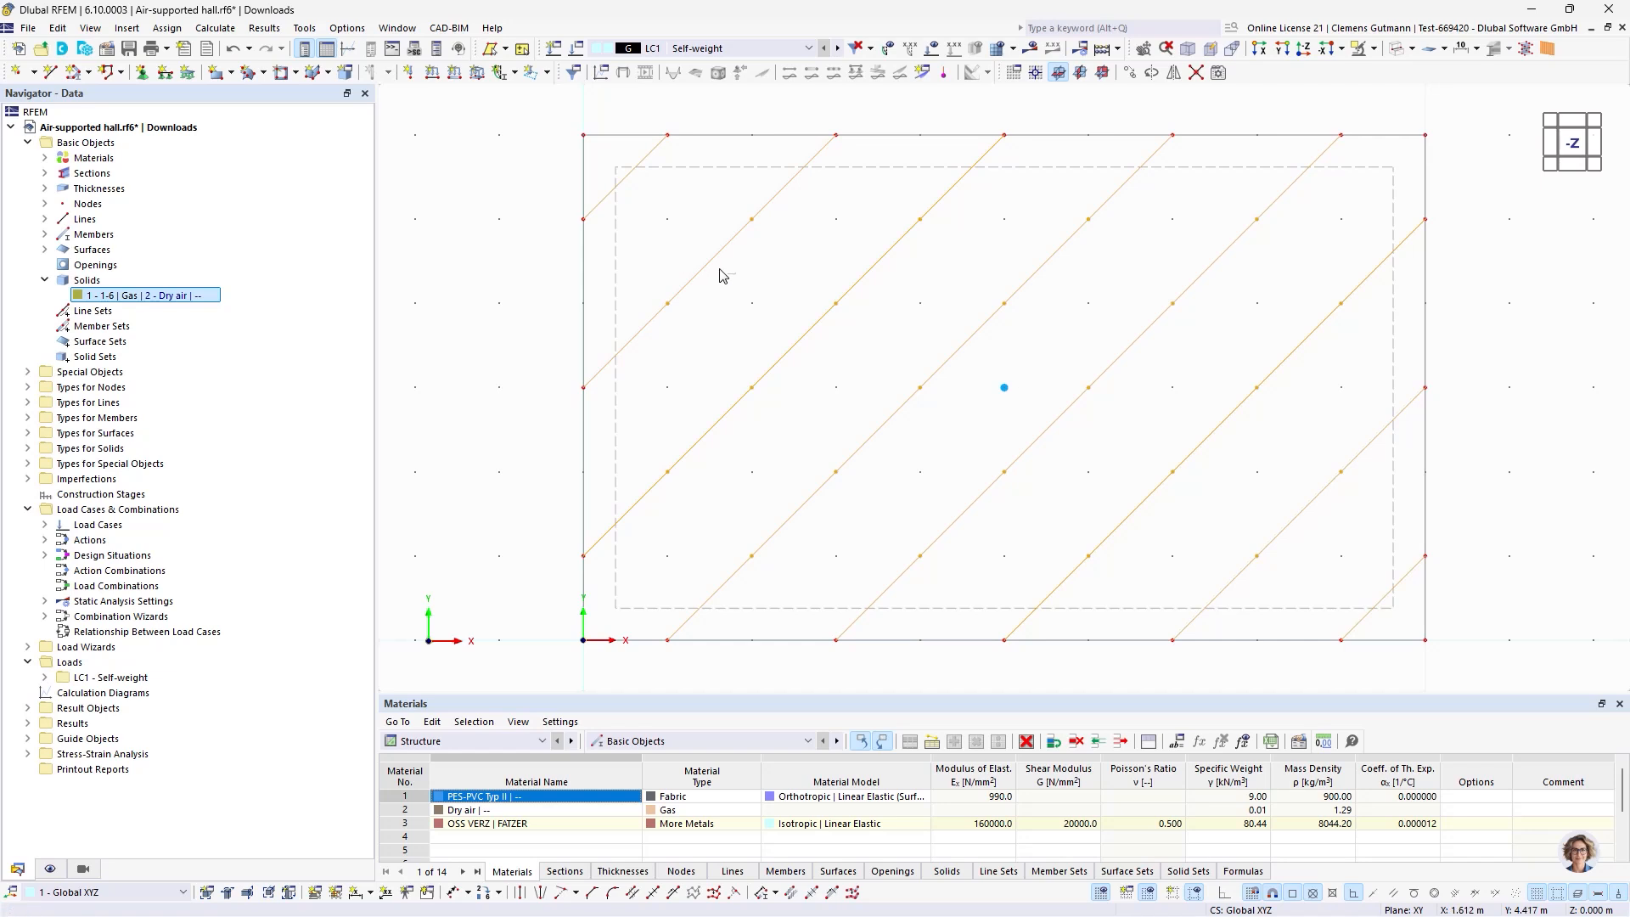
pyautogui.click(1175, 74)
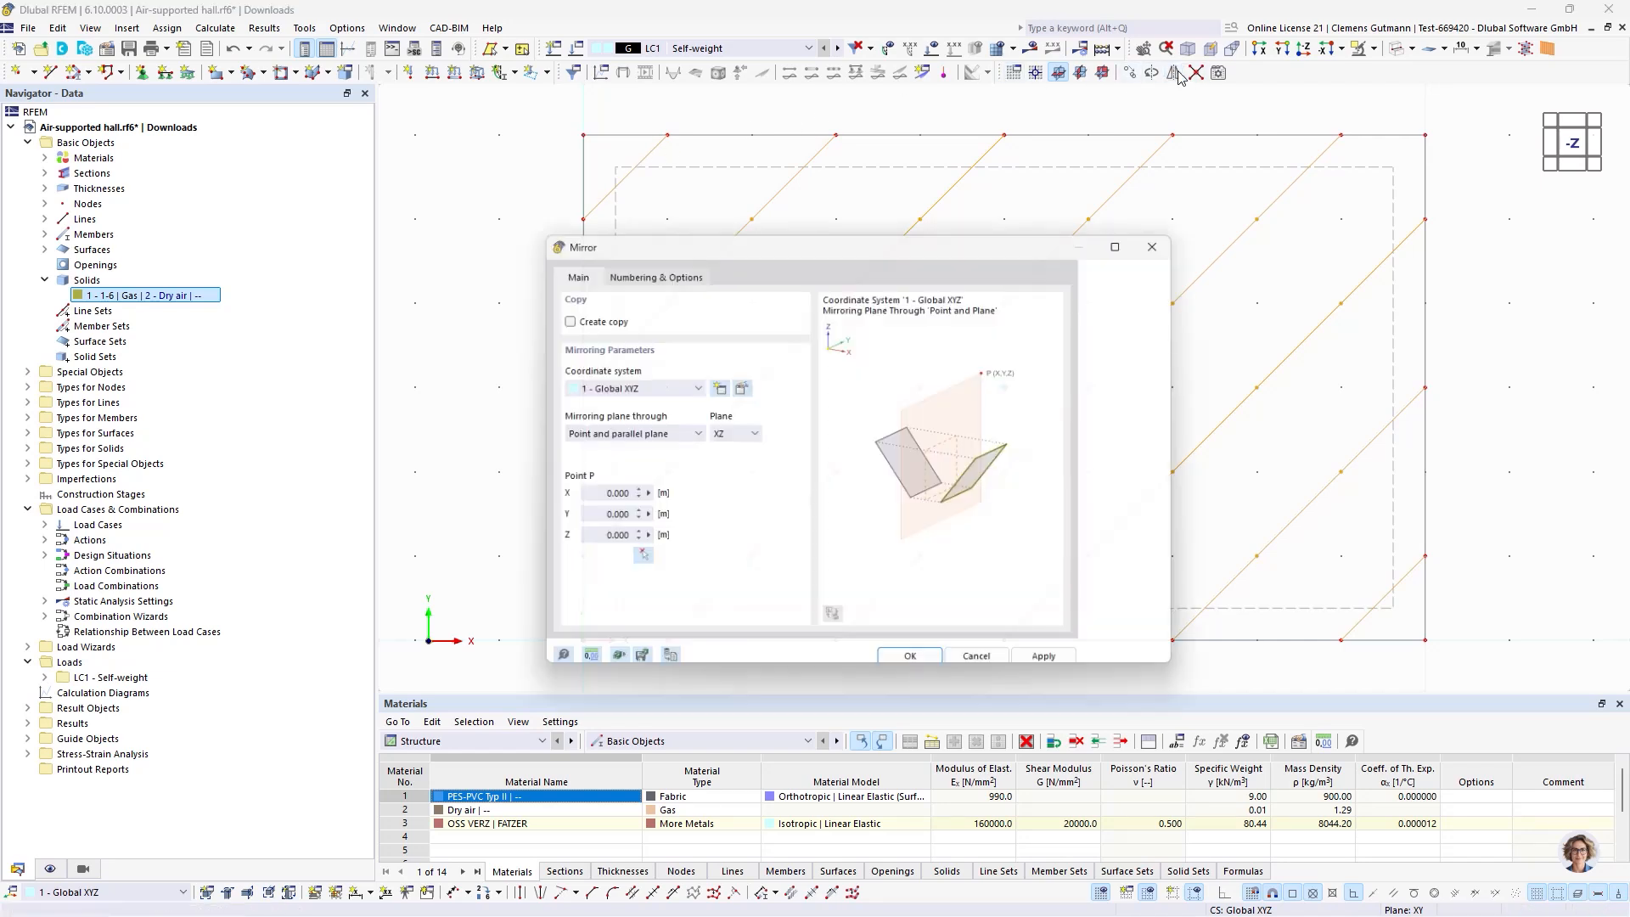
pyautogui.click(720, 438)
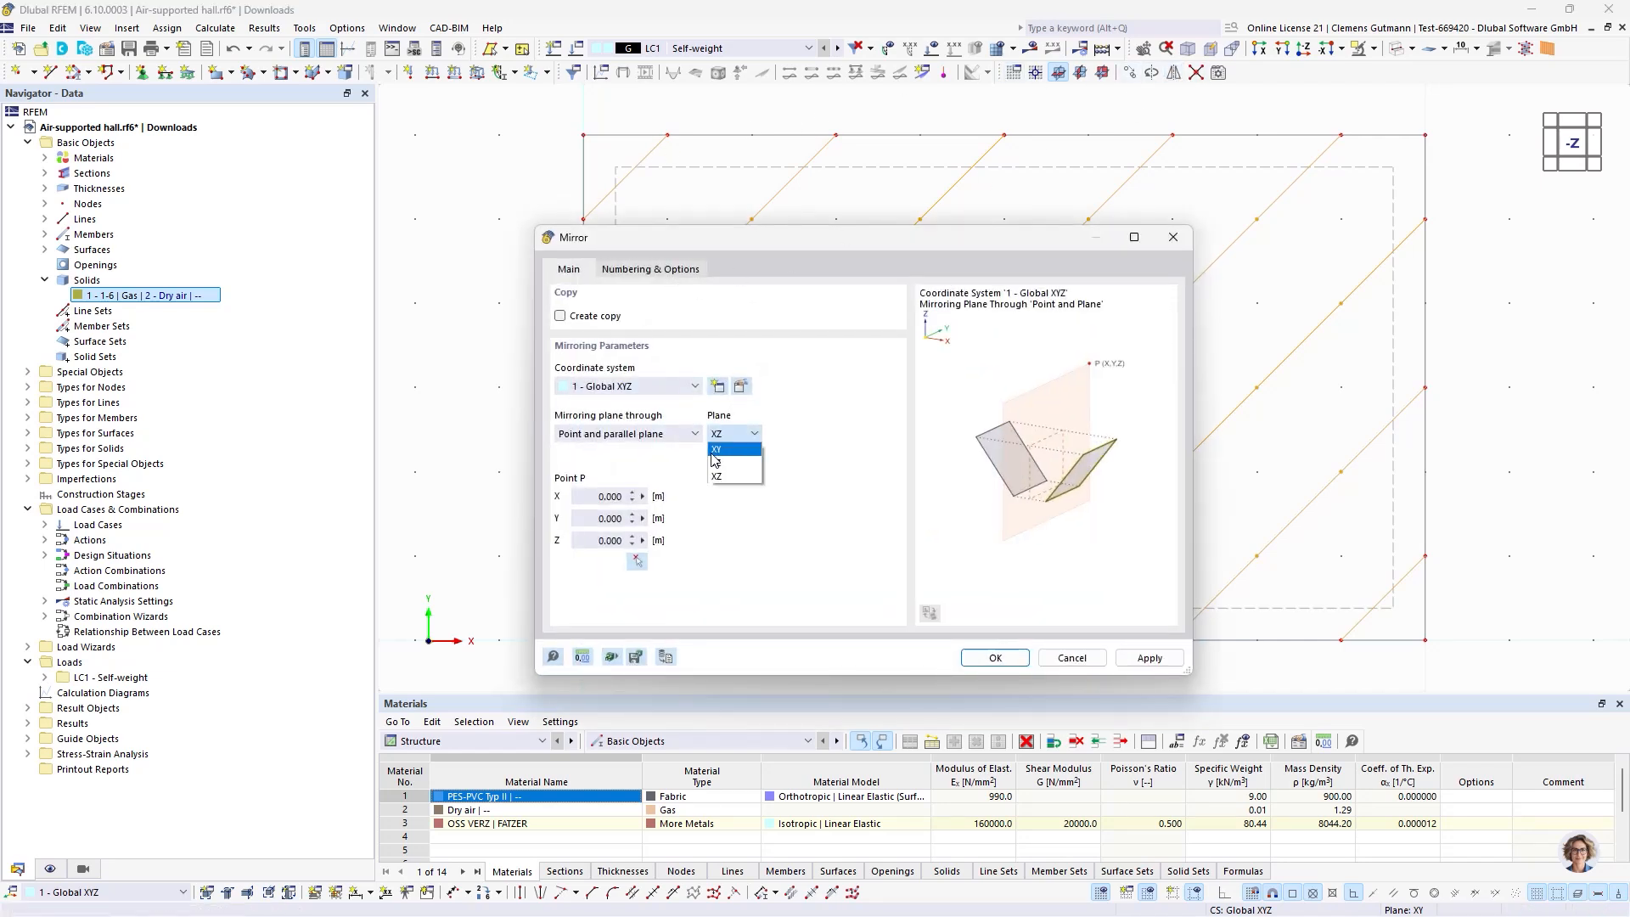
pyautogui.click(724, 463)
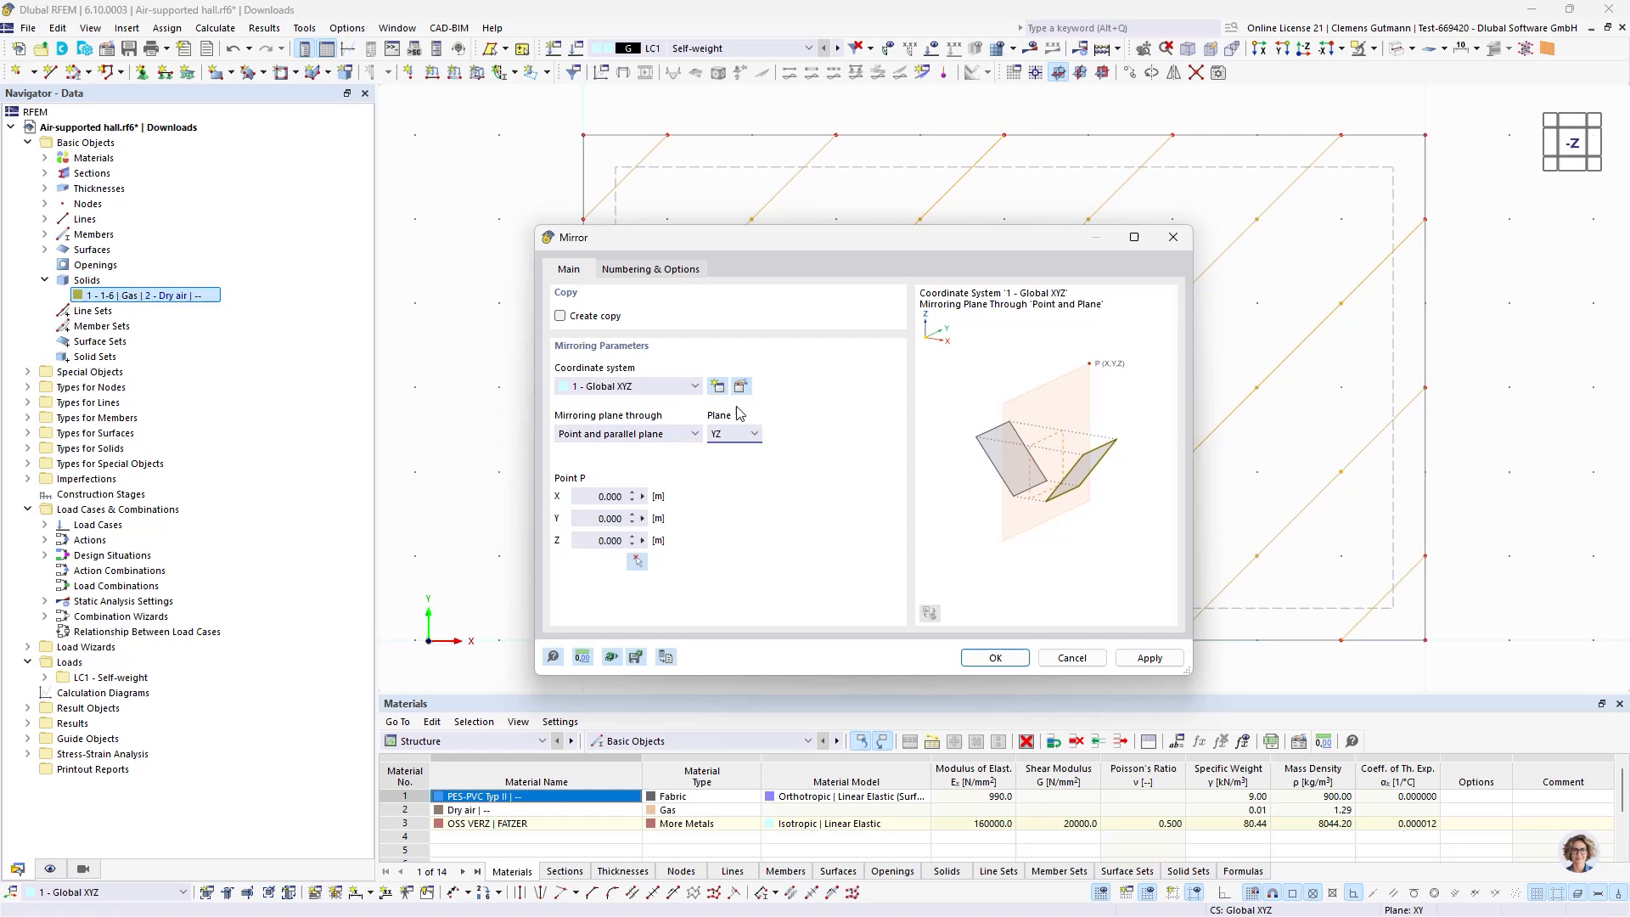
pyautogui.click(595, 315)
pyautogui.click(598, 519)
pyautogui.hotkey('shift', 'Tab')
pyautogui.write('5')
pyautogui.press('Tab')
pyautogui.click(1001, 661)
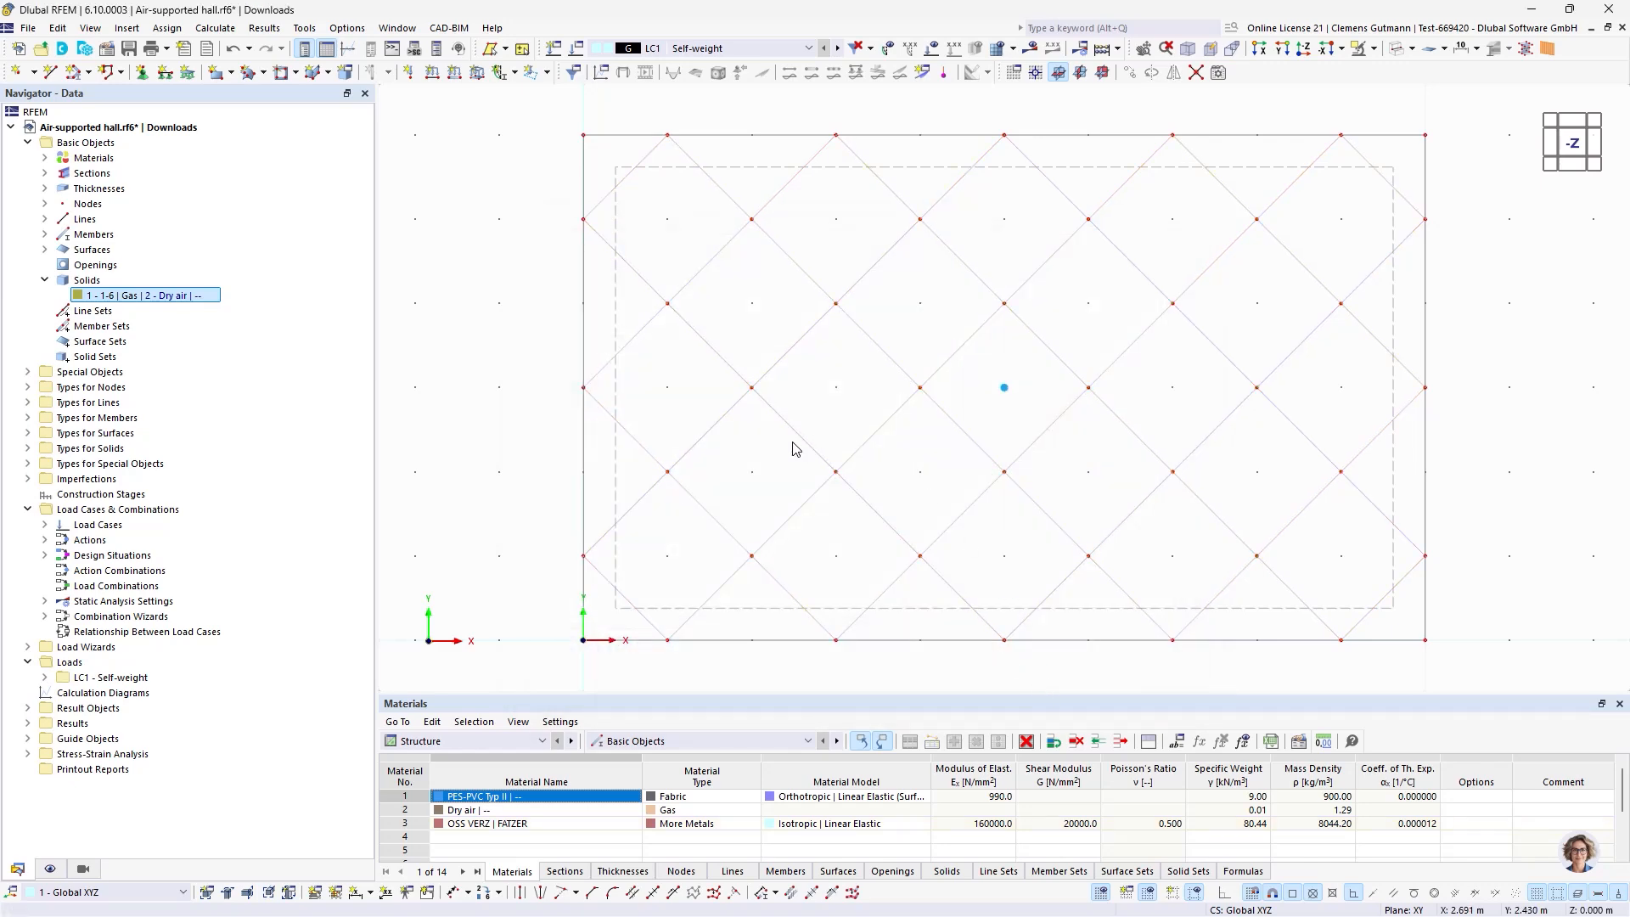
# Create a new construction stage and name it From-finding 1.
pyautogui.scroll(-2, 793, 447)
pyautogui.scroll(1, 913, 514)
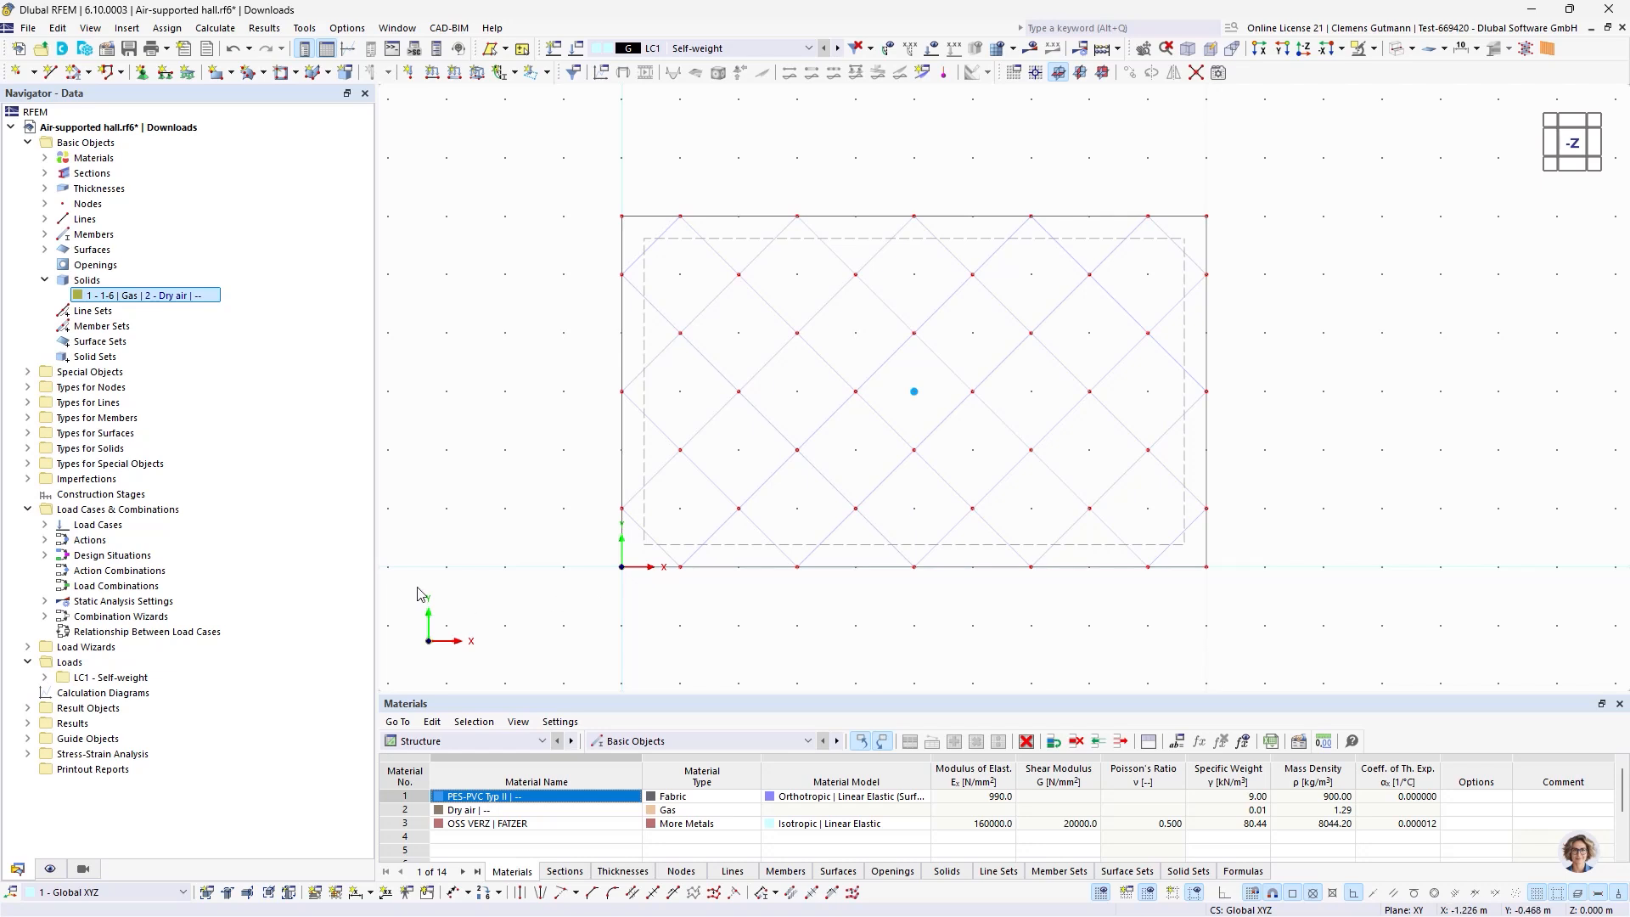
pyautogui.click(44, 280)
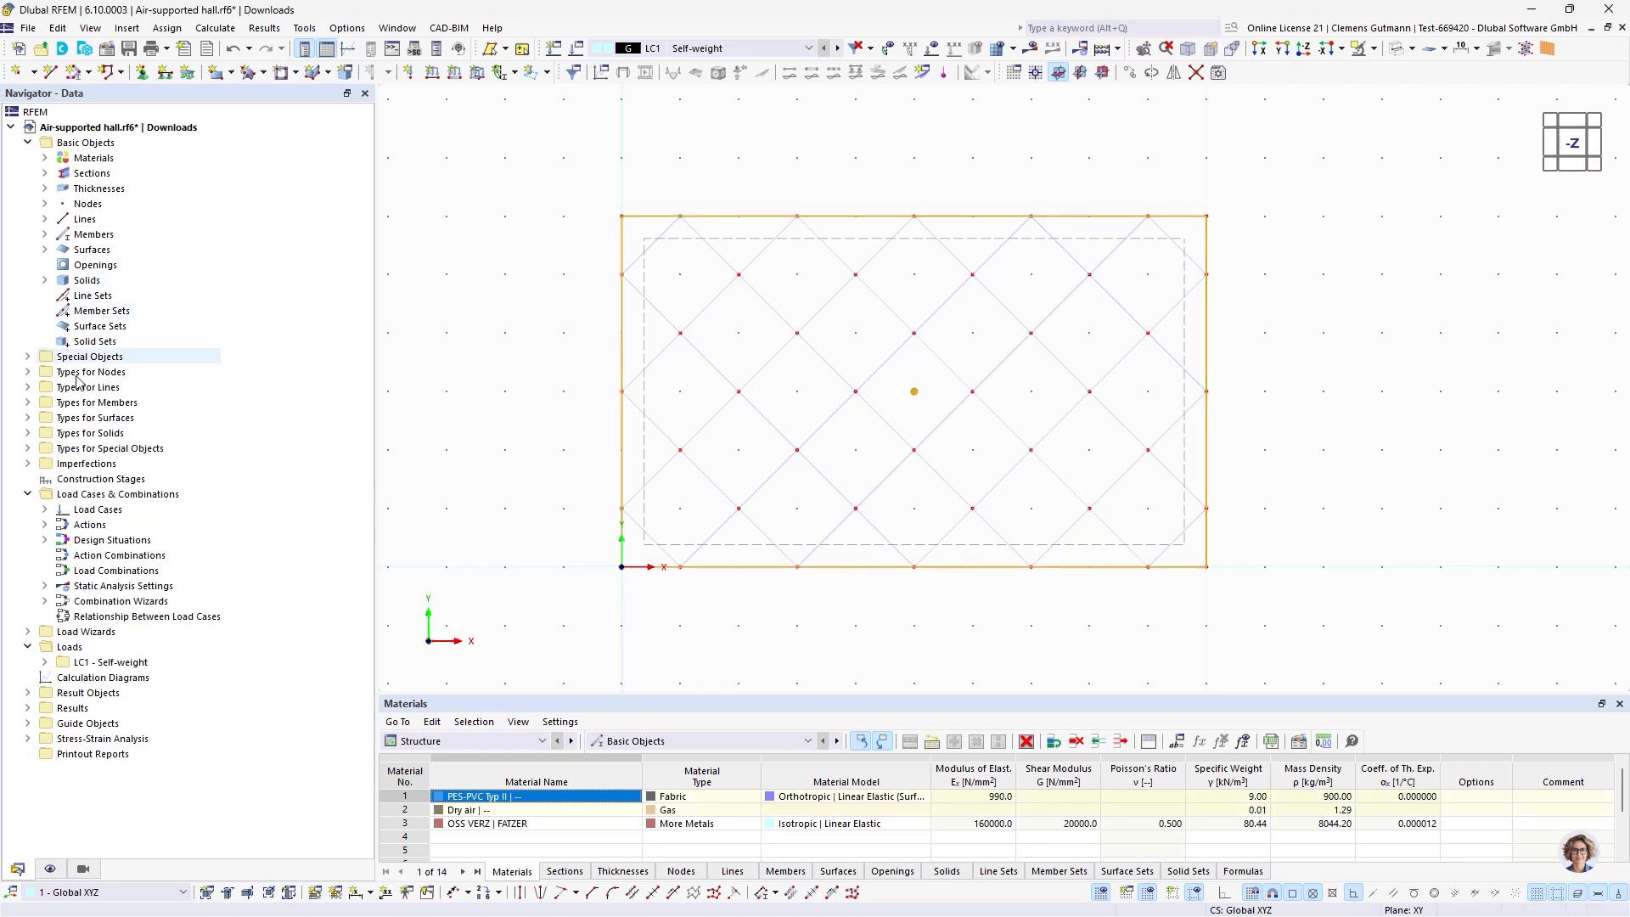
pyautogui.rightClick(95, 482)
pyautogui.click(128, 507)
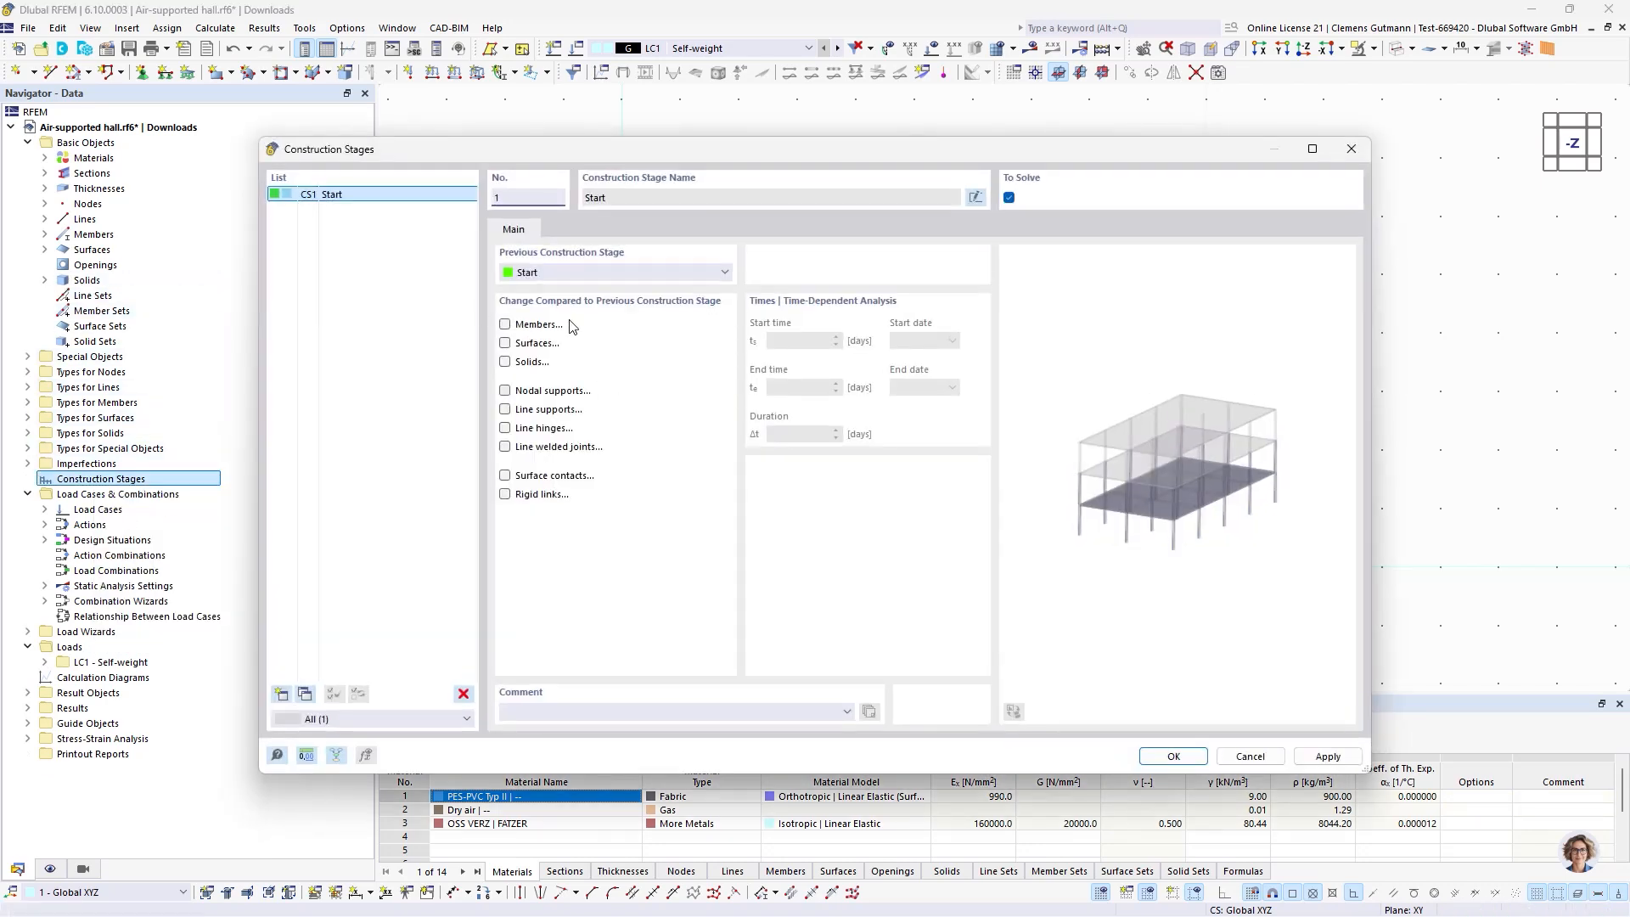
pyautogui.click(975, 197)
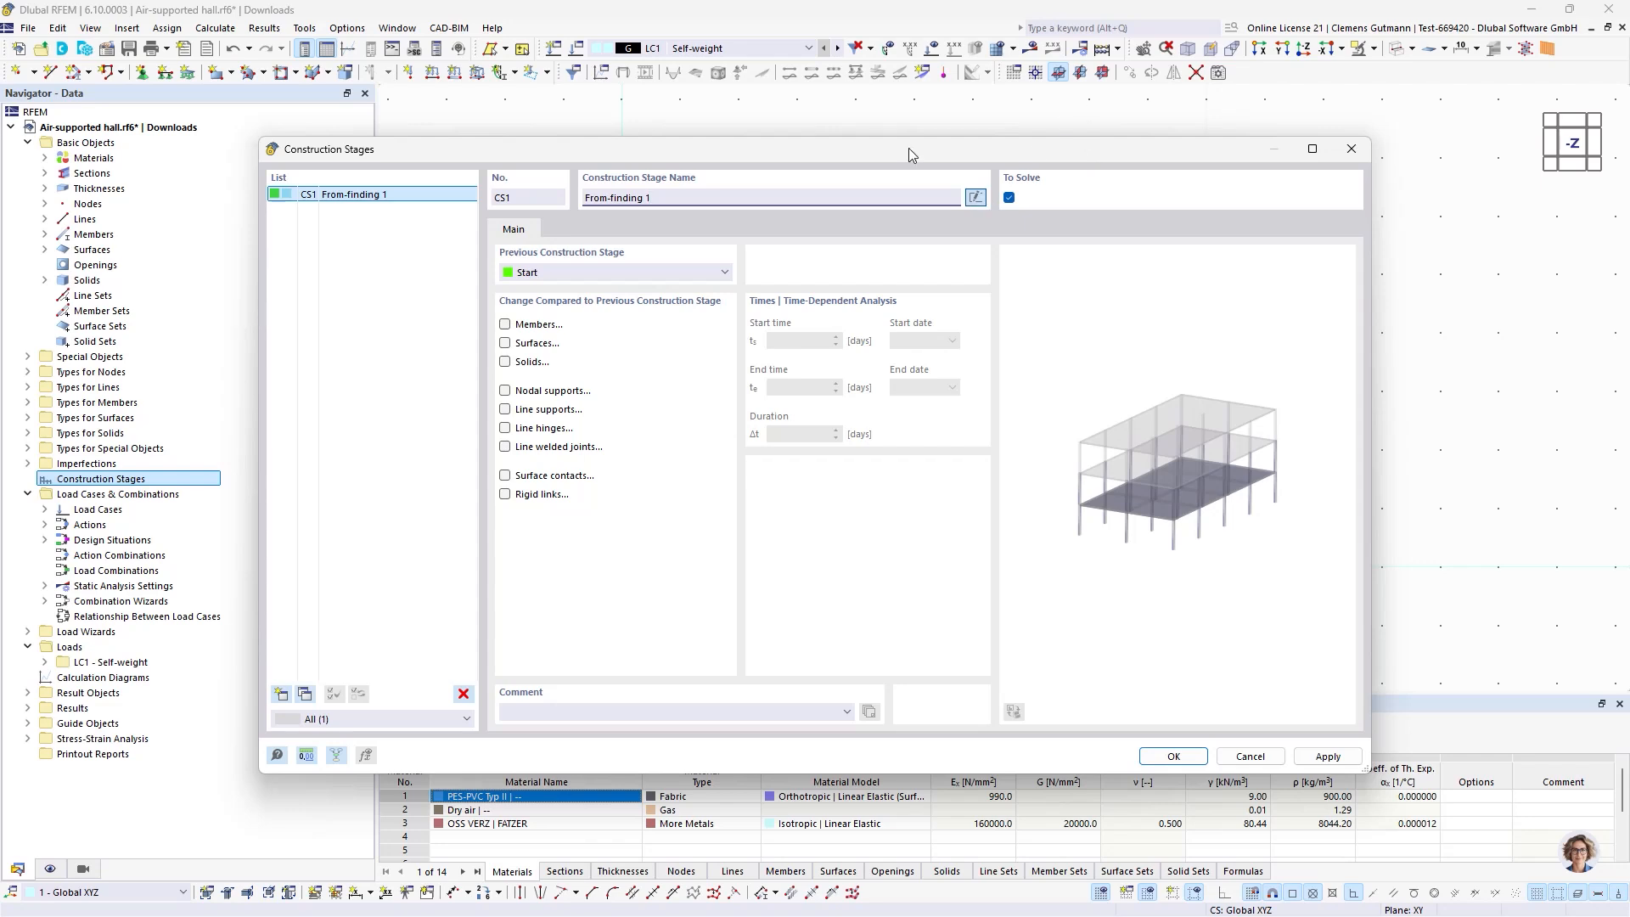
# Correct the construction stage name to Form-finding 1.
pyautogui.click(603, 196)
pyautogui.press('BackSpace')
pyautogui.press('BackSpace')
pyautogui.write('or')
# Copy the construction stage, name the copy Form-finding 2 and set its previous construction stage to CS1 - Form-finding 1.
pyautogui.click(305, 694)
pyautogui.click(660, 207)
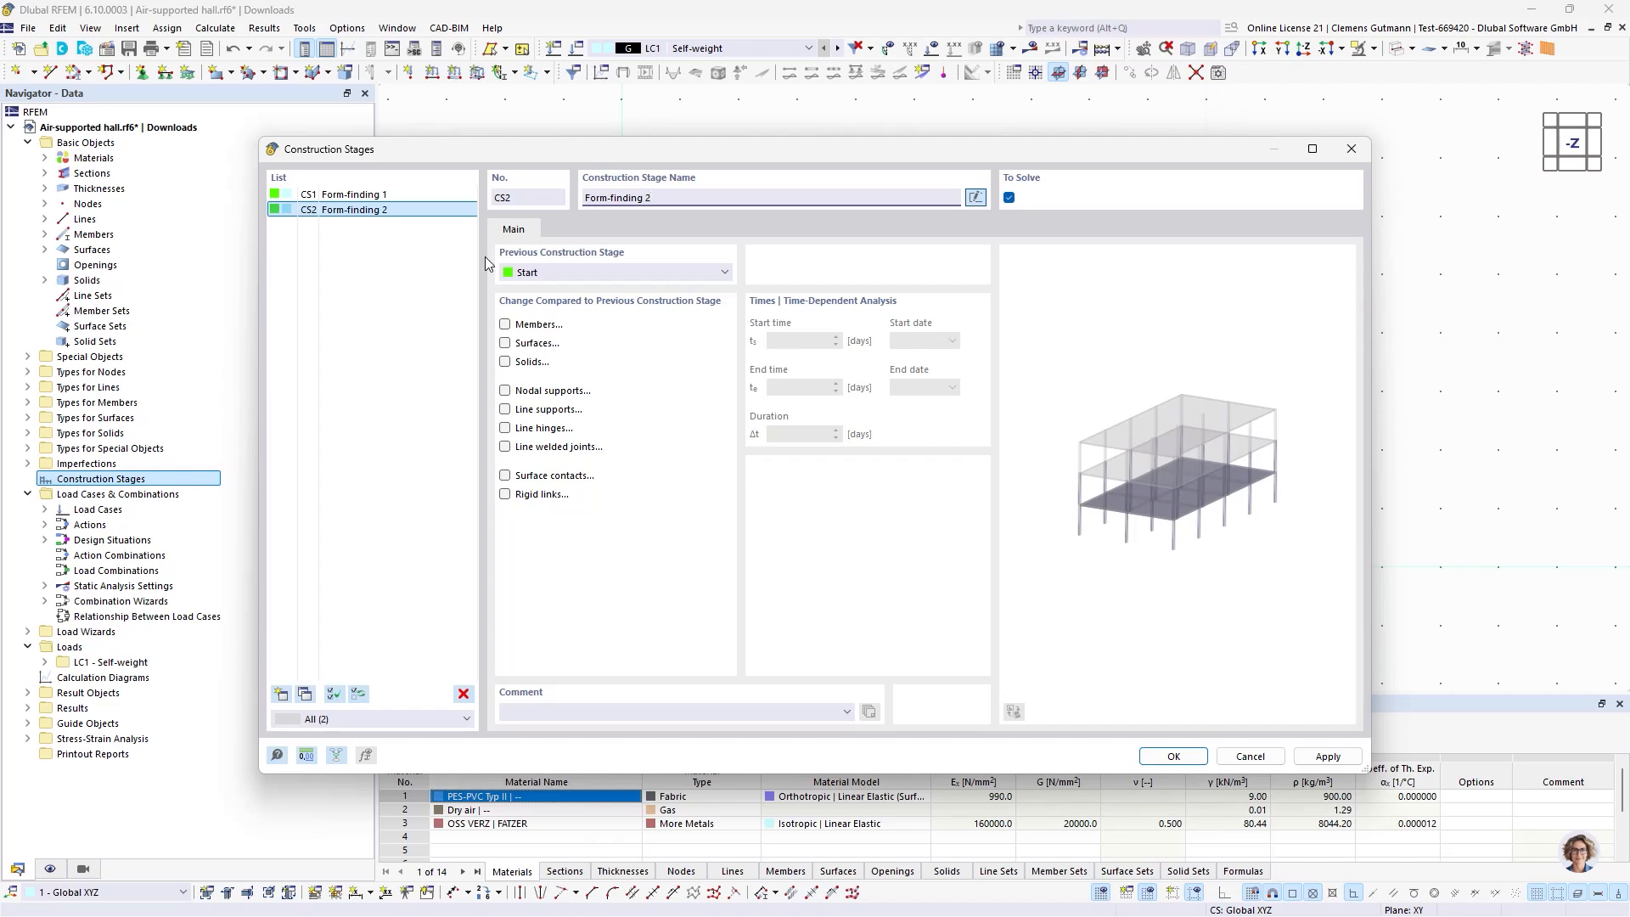
pyautogui.click(573, 270)
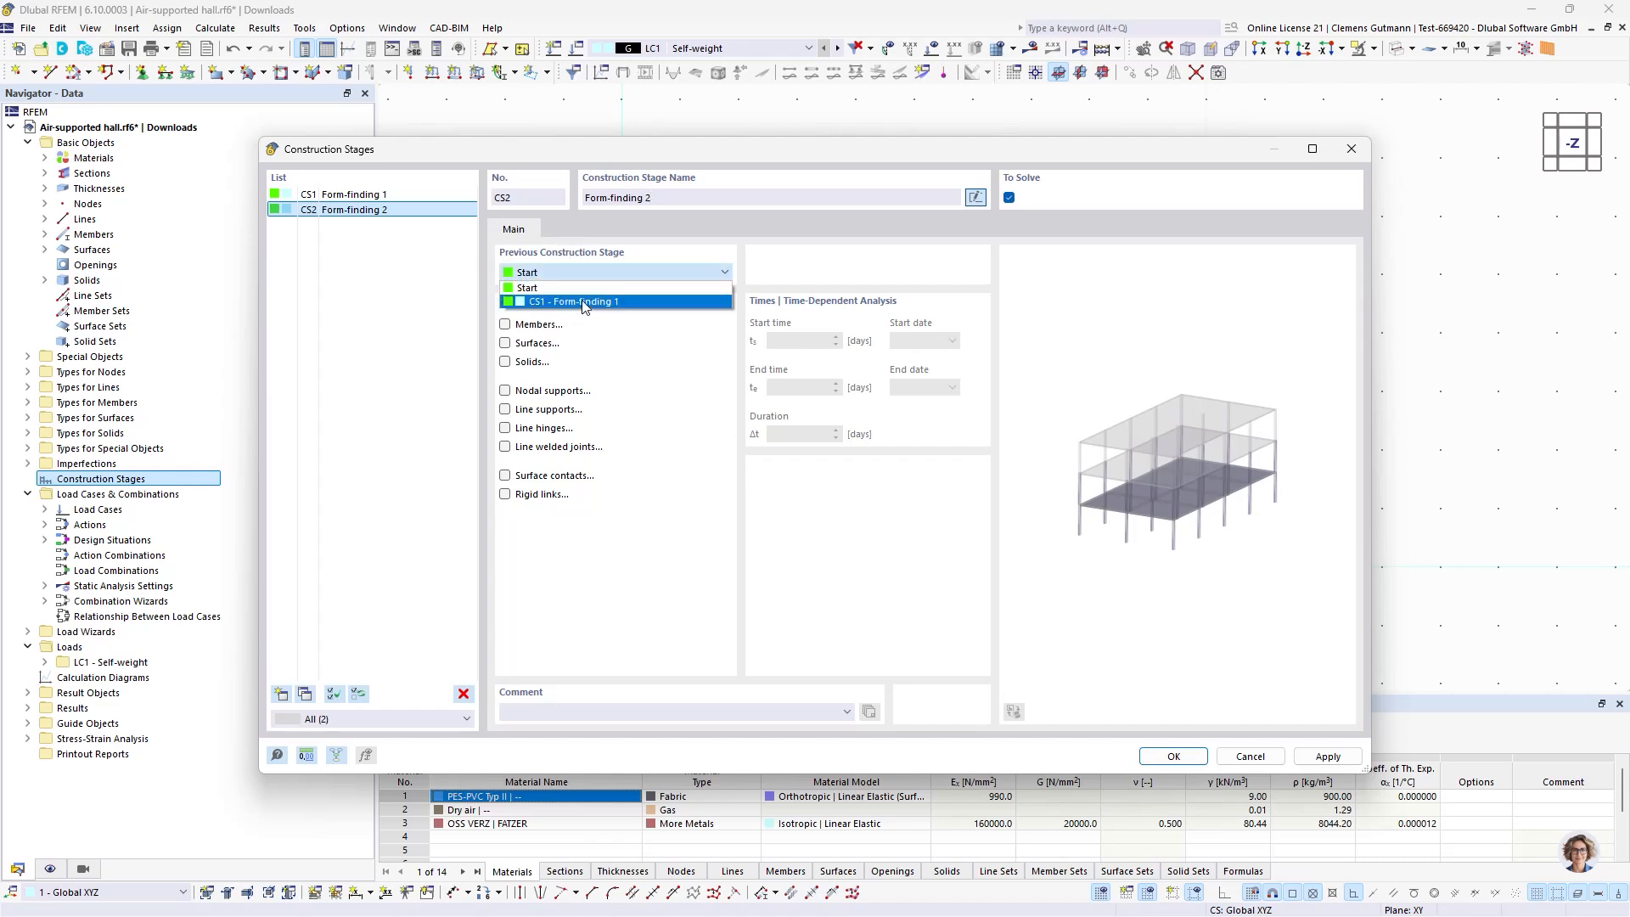
pyautogui.click(586, 303)
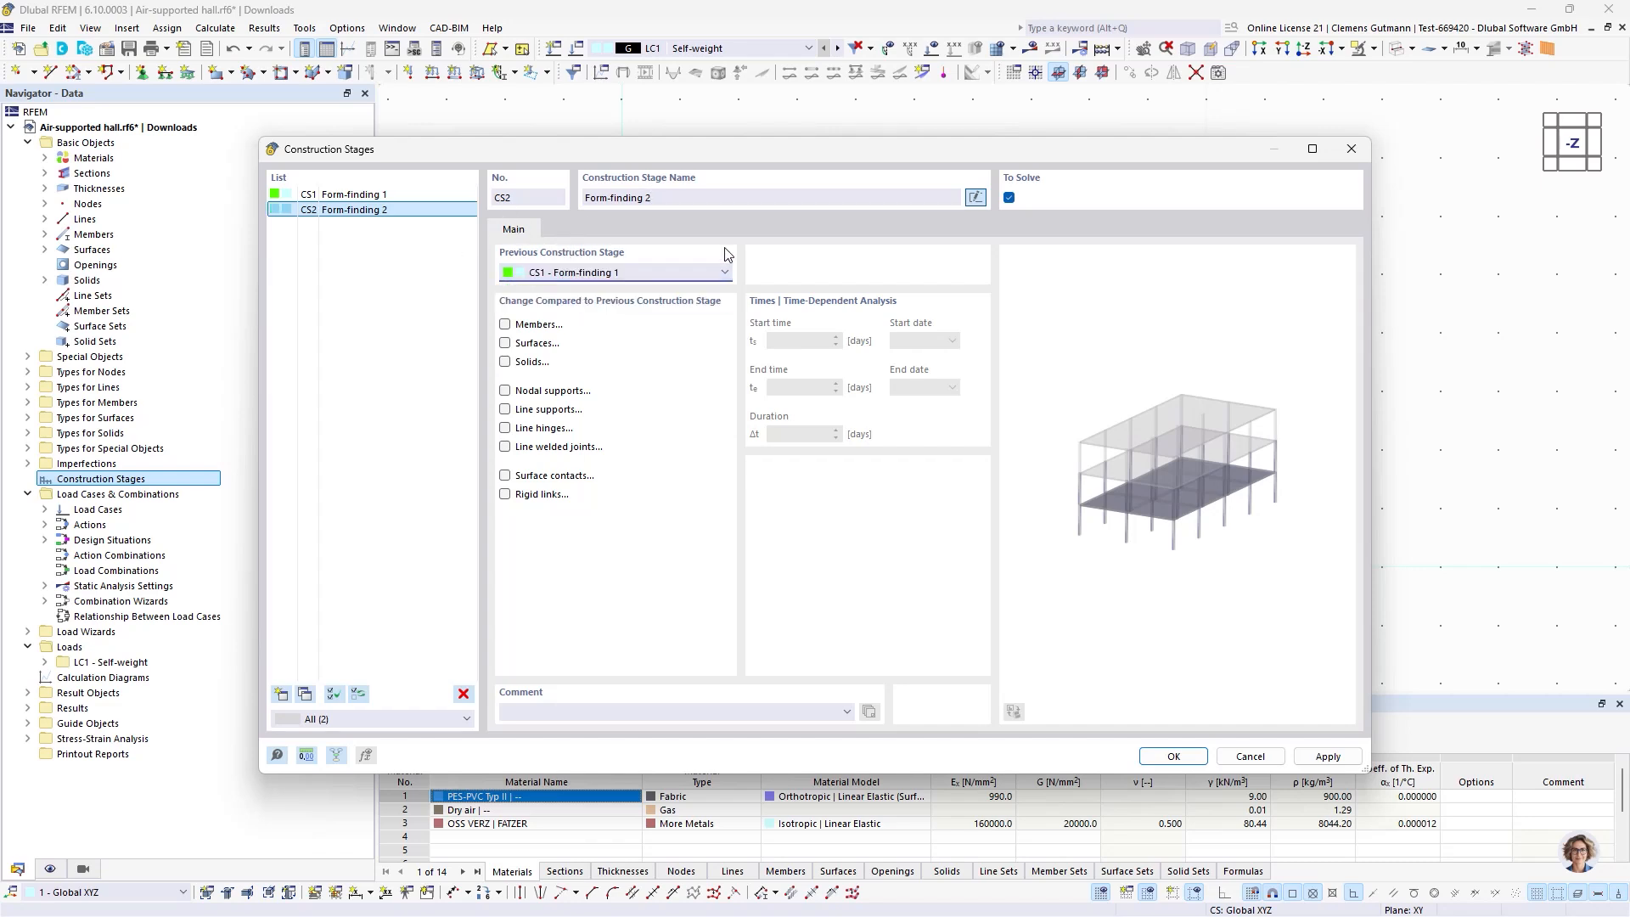
# Copy the Form-finding 2 construction stage and name the copy Design.
pyautogui.click(304, 694)
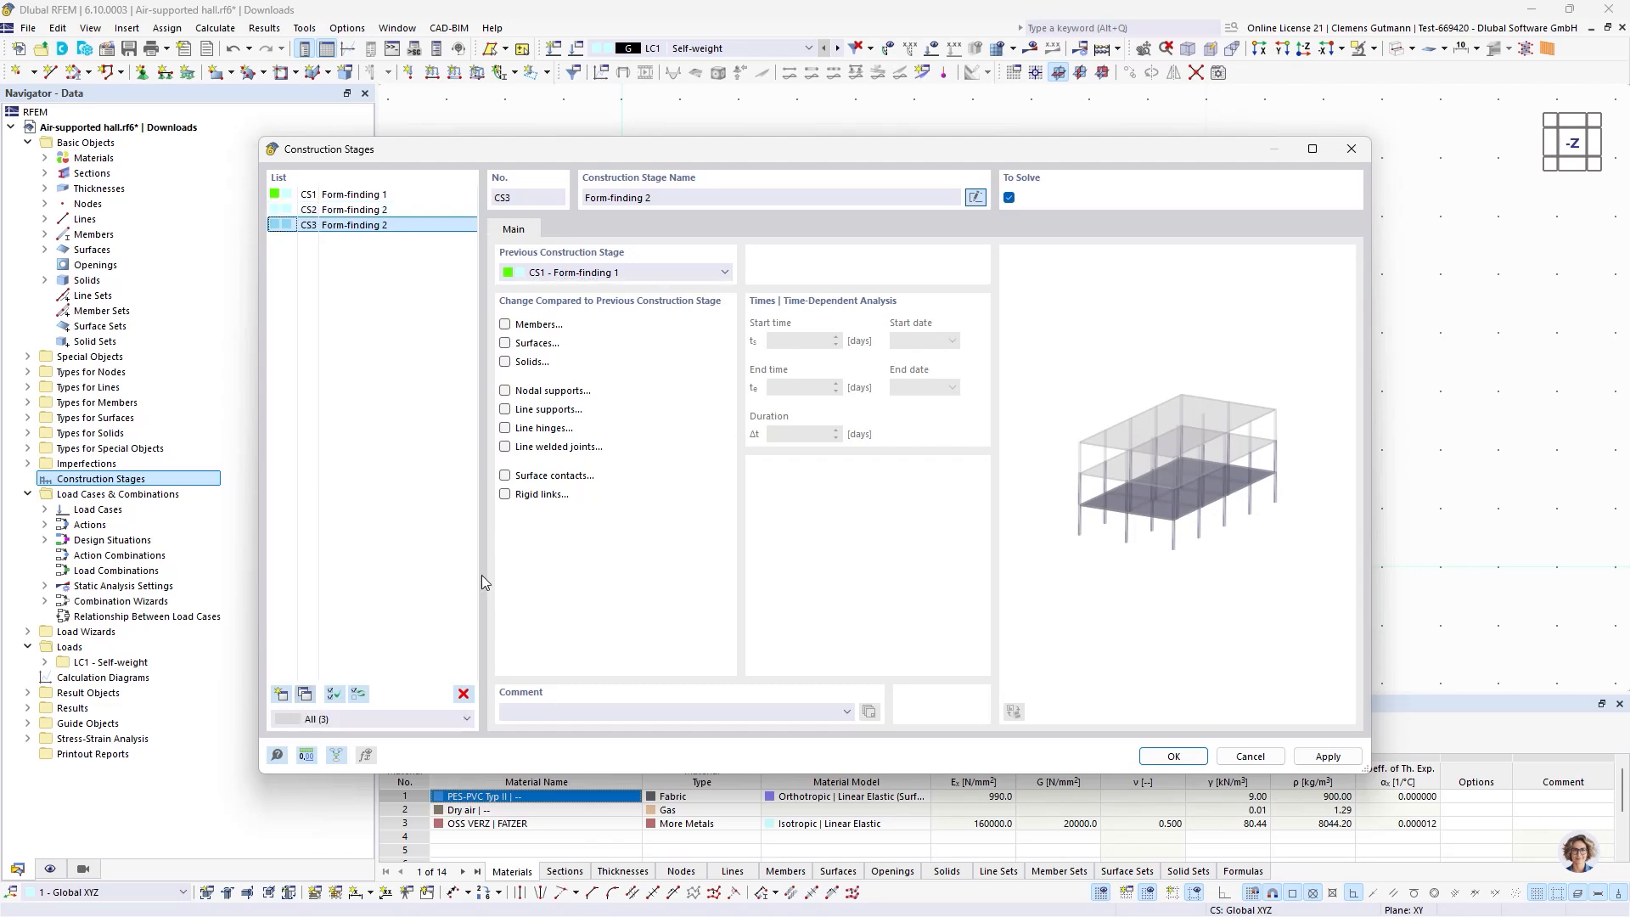
pyautogui.tripleClick(705, 202)
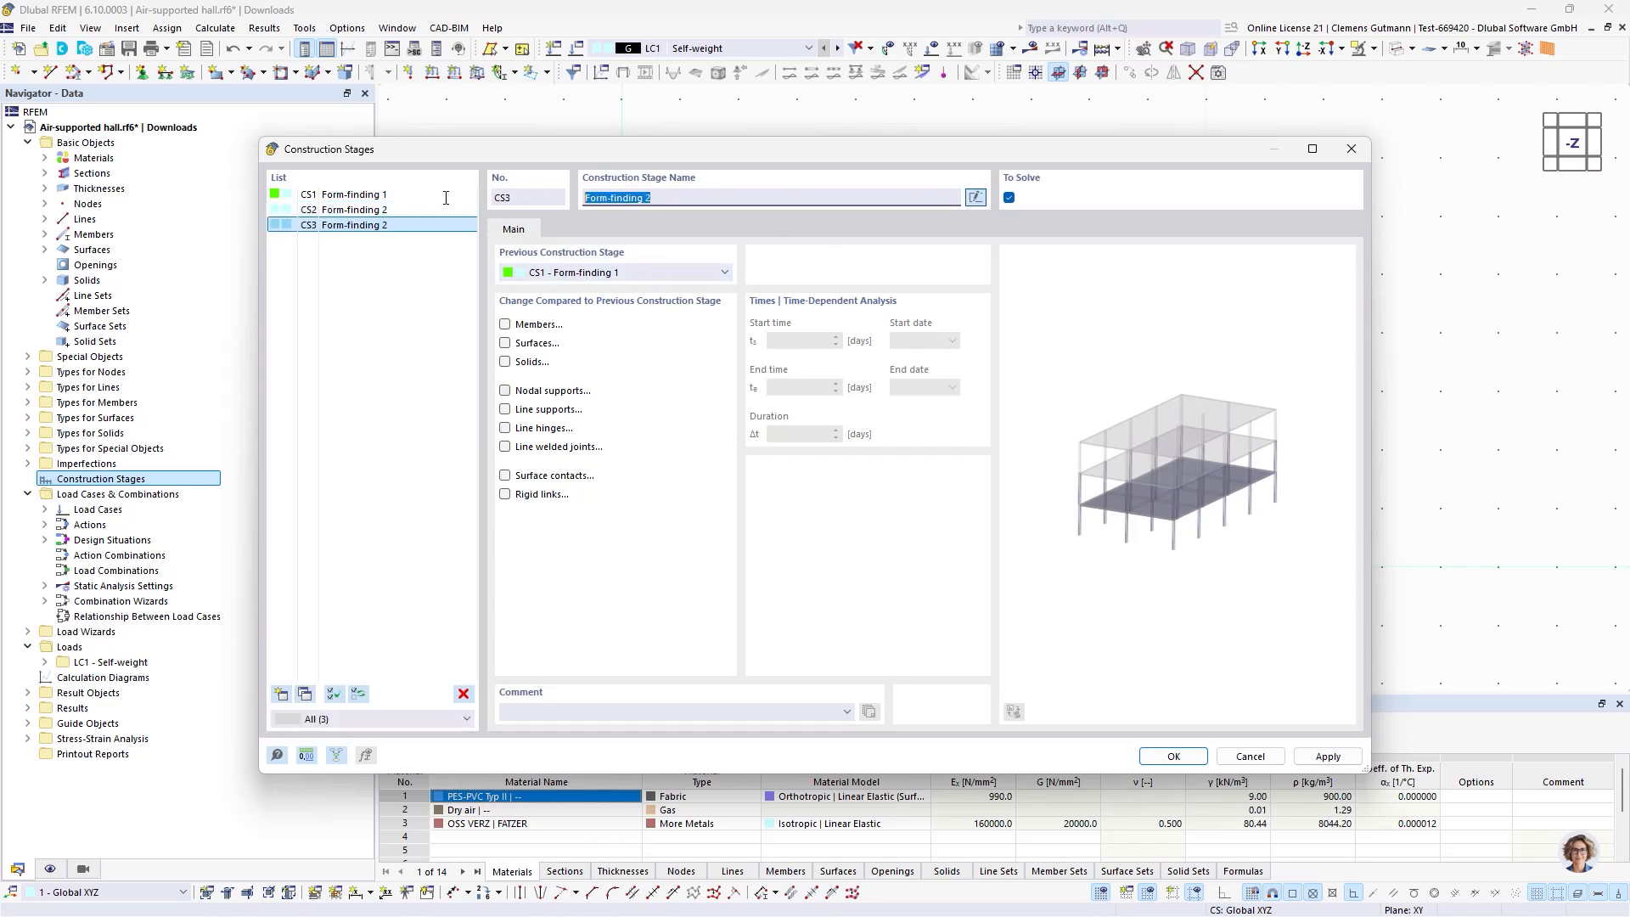
pyautogui.write('Design')
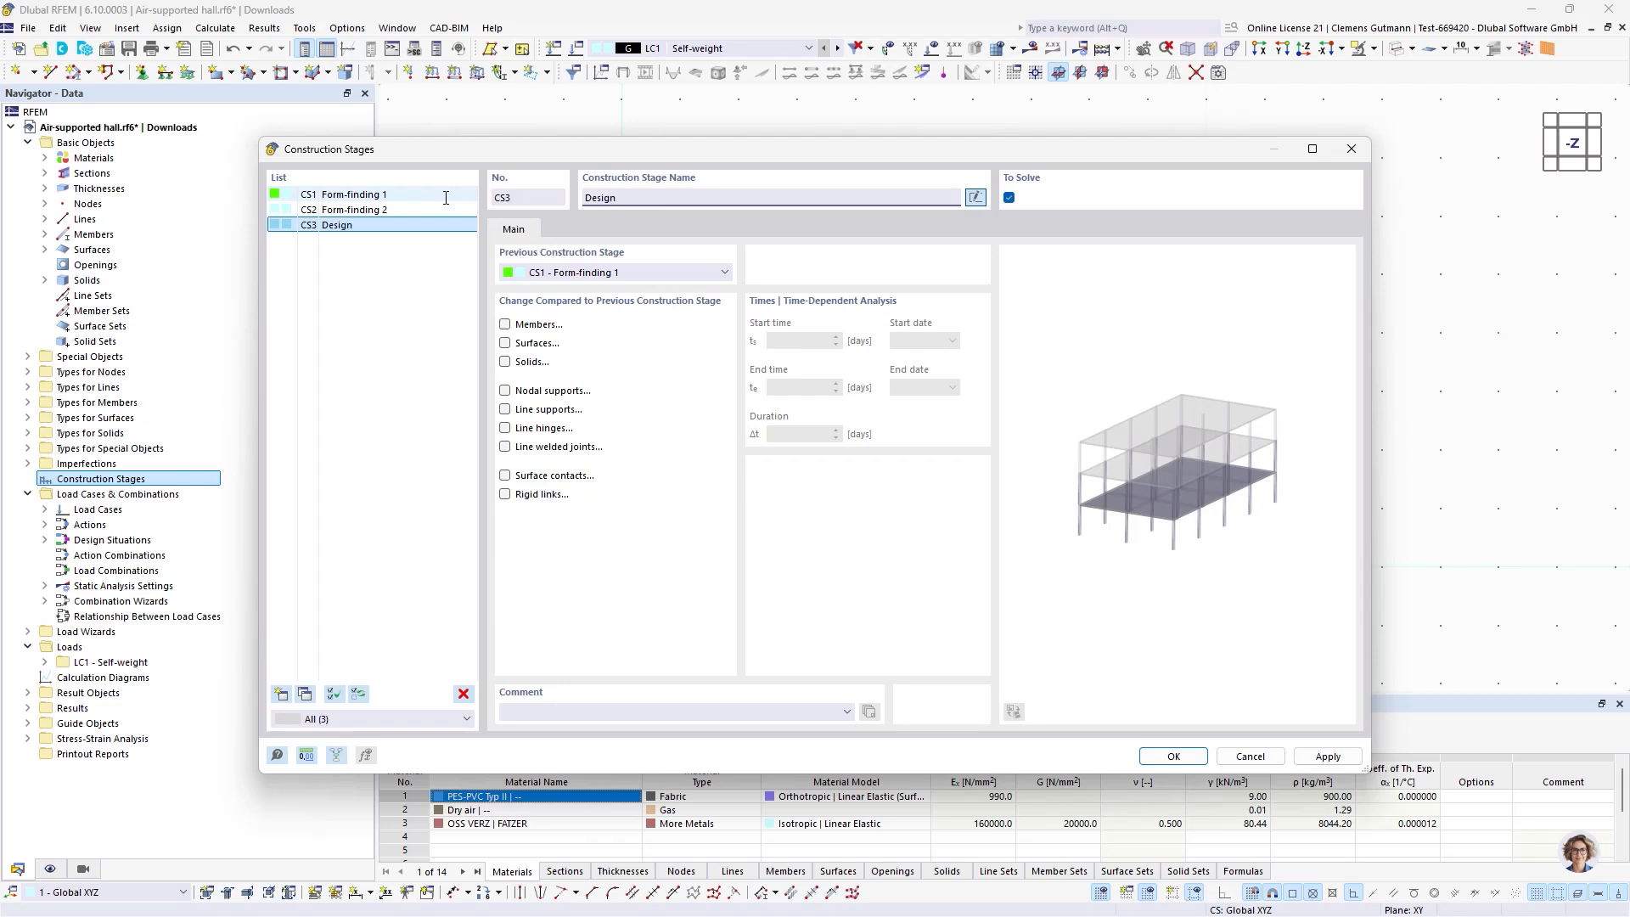
pyautogui.press('Tab')
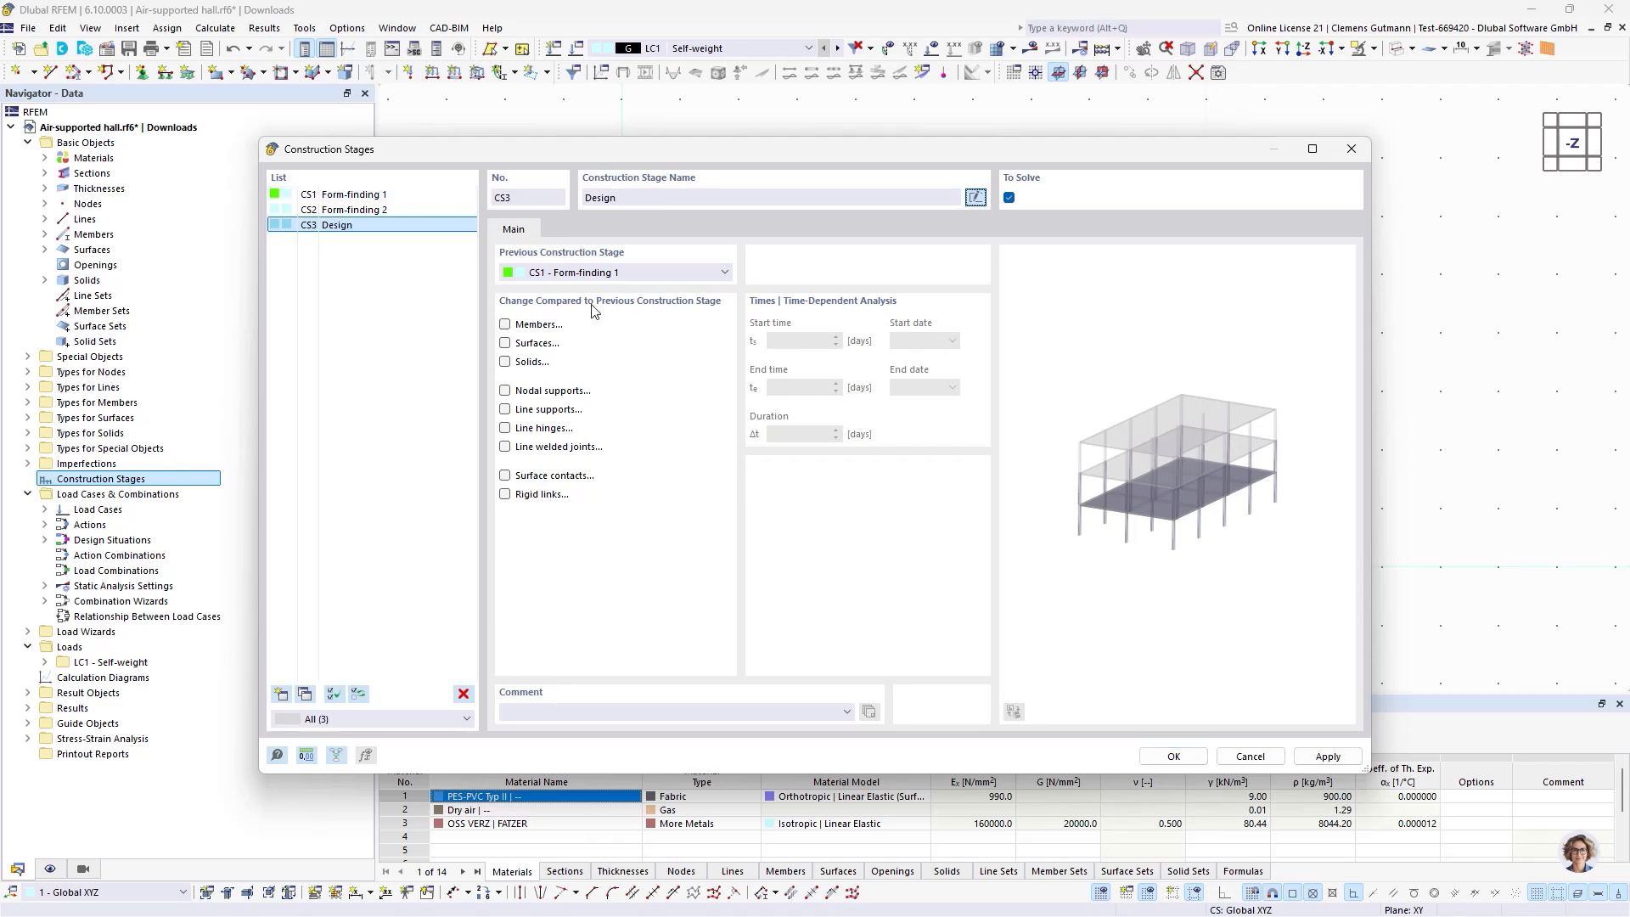
# In the Form-finding 1 construction stage, enable changes for members and surfaces and add all surfaces.
pyautogui.click(356, 194)
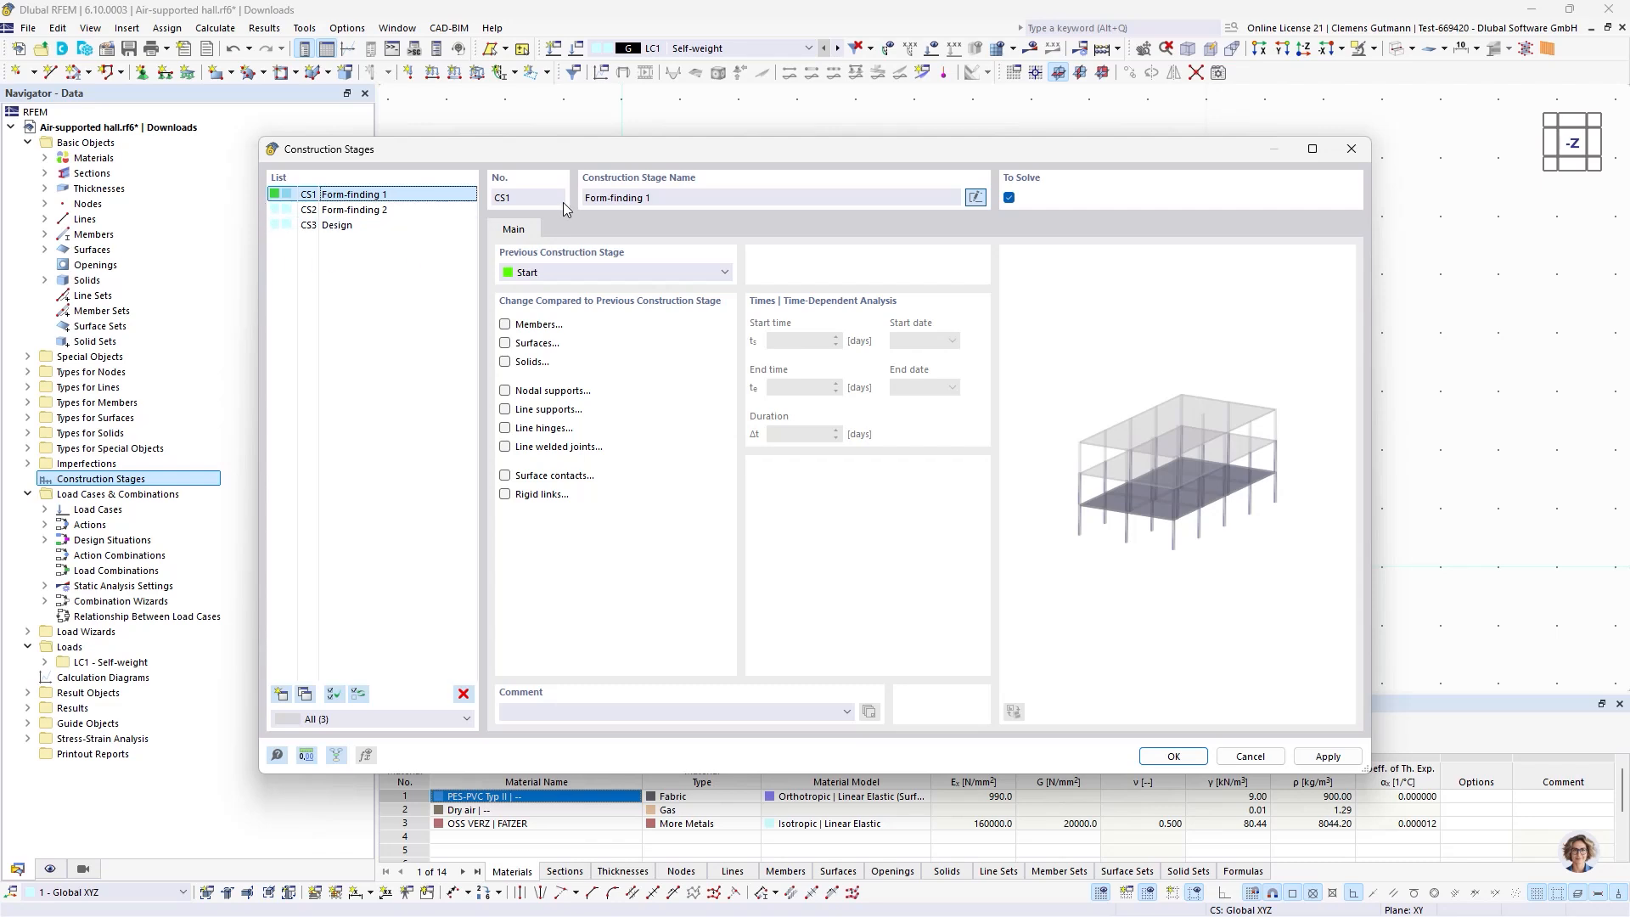
pyautogui.click(506, 324)
pyautogui.click(562, 230)
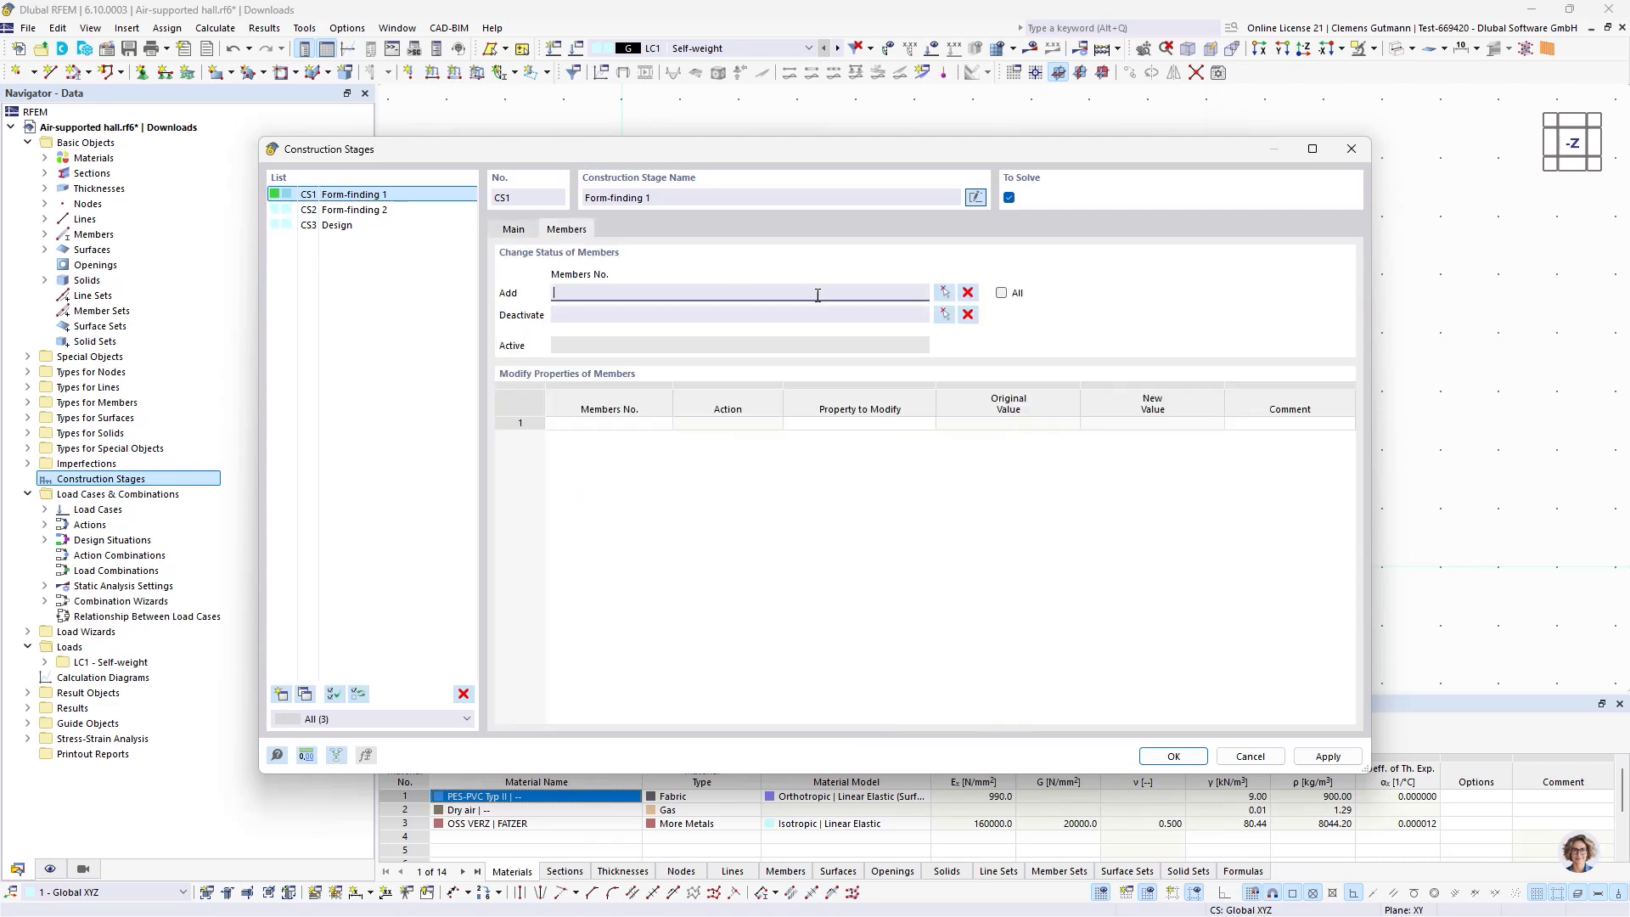
pyautogui.click(518, 230)
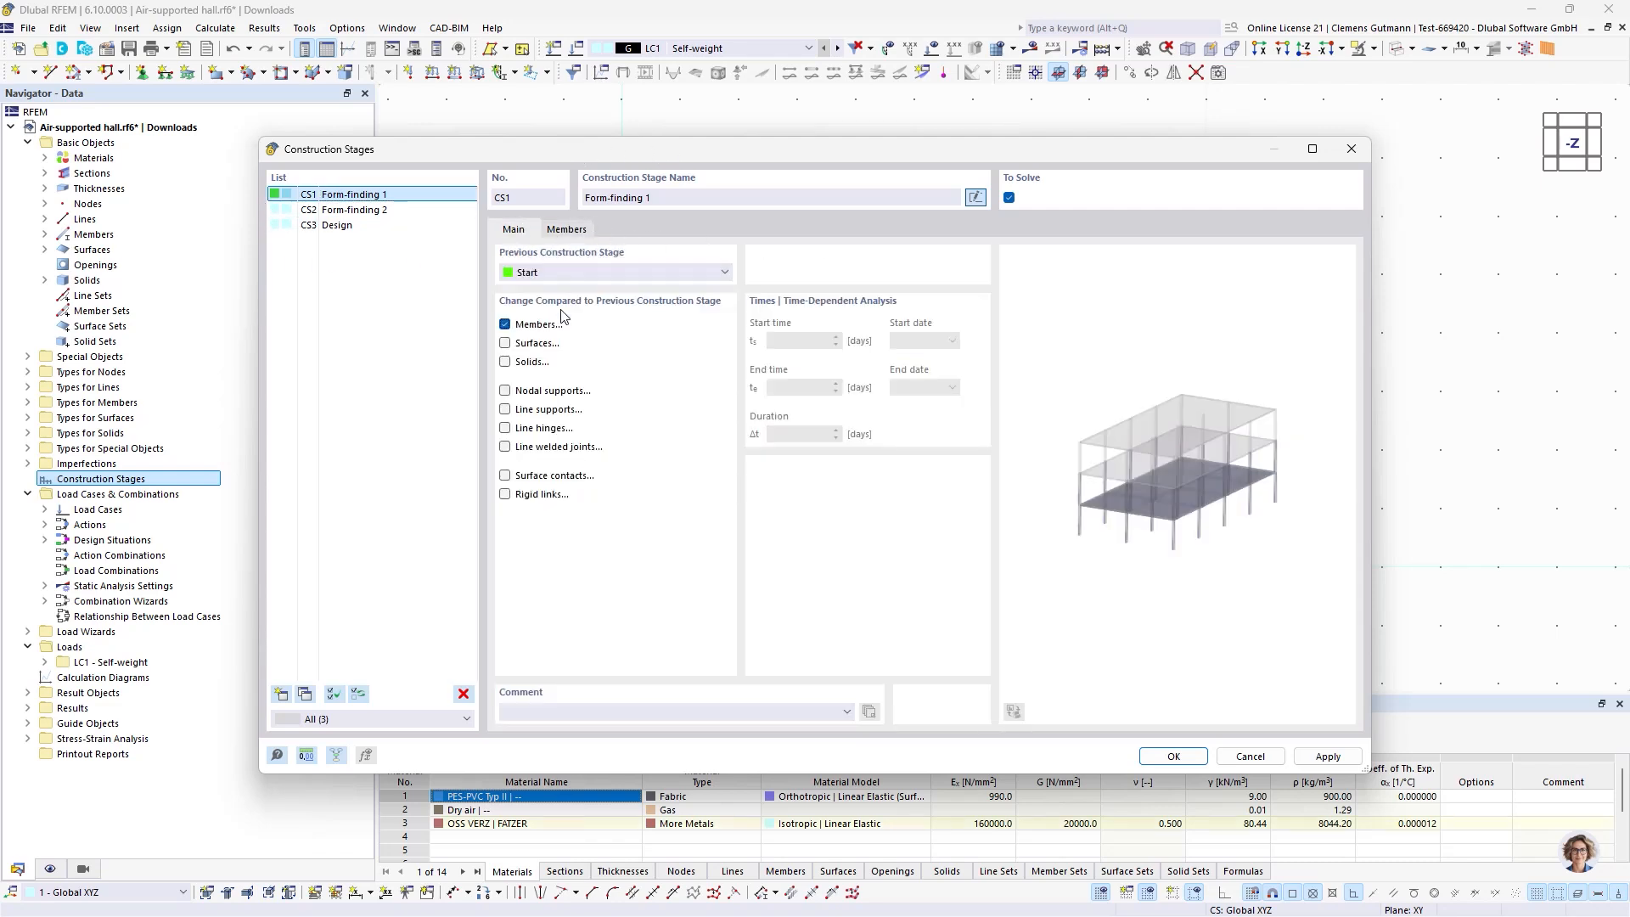
pyautogui.click(505, 343)
pyautogui.click(568, 230)
pyautogui.click(619, 229)
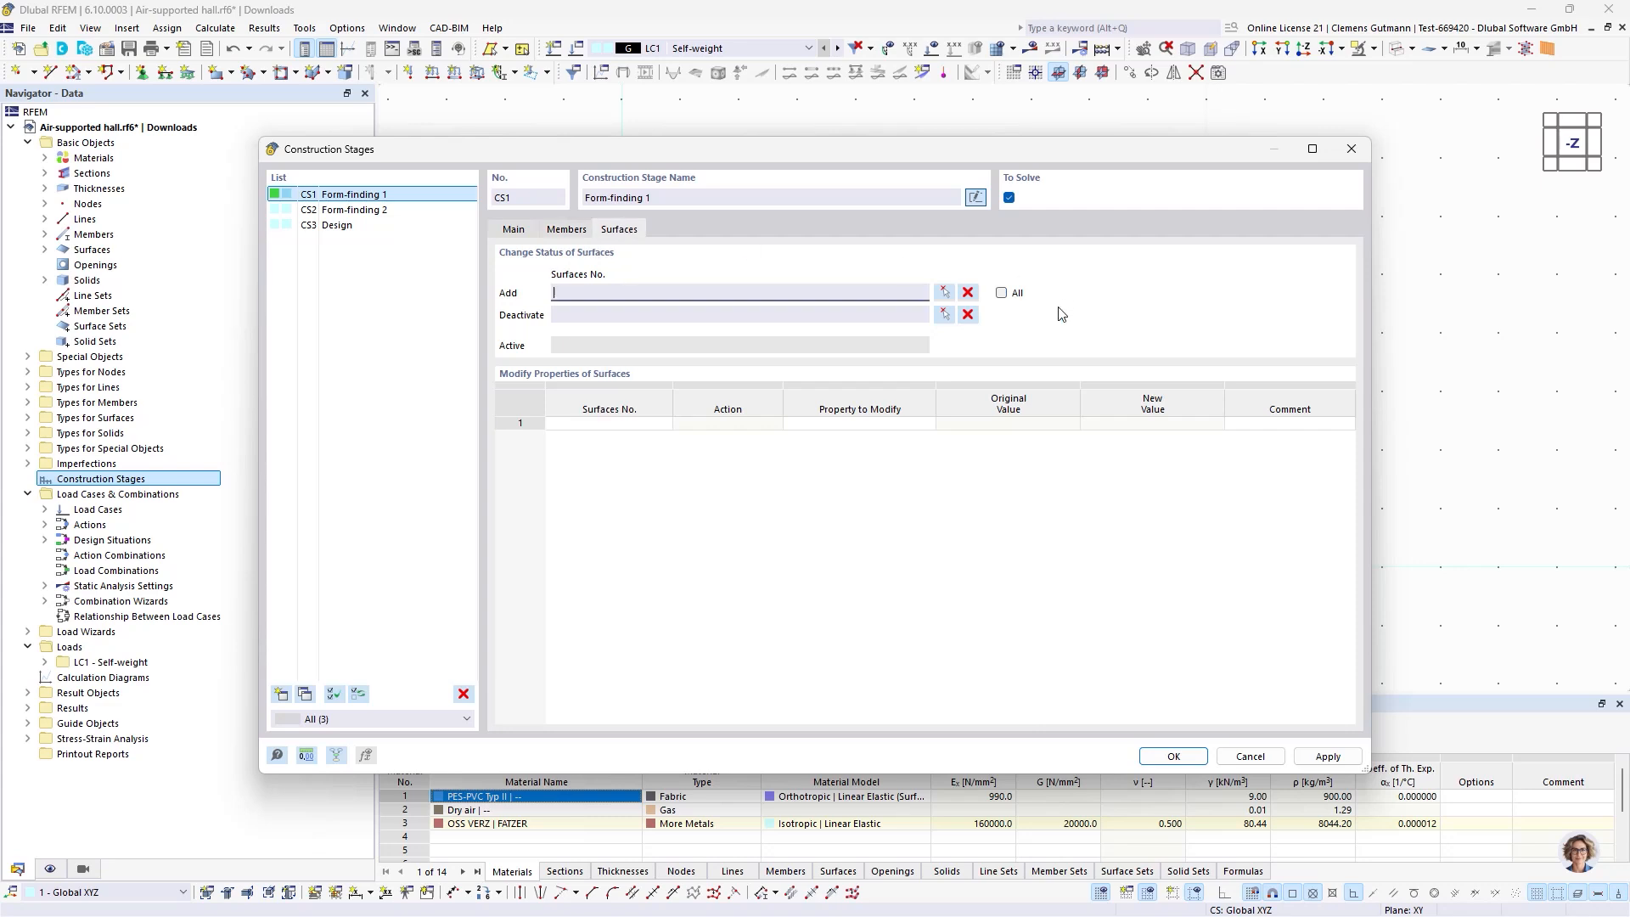
pyautogui.click(1002, 293)
pyautogui.click(512, 230)
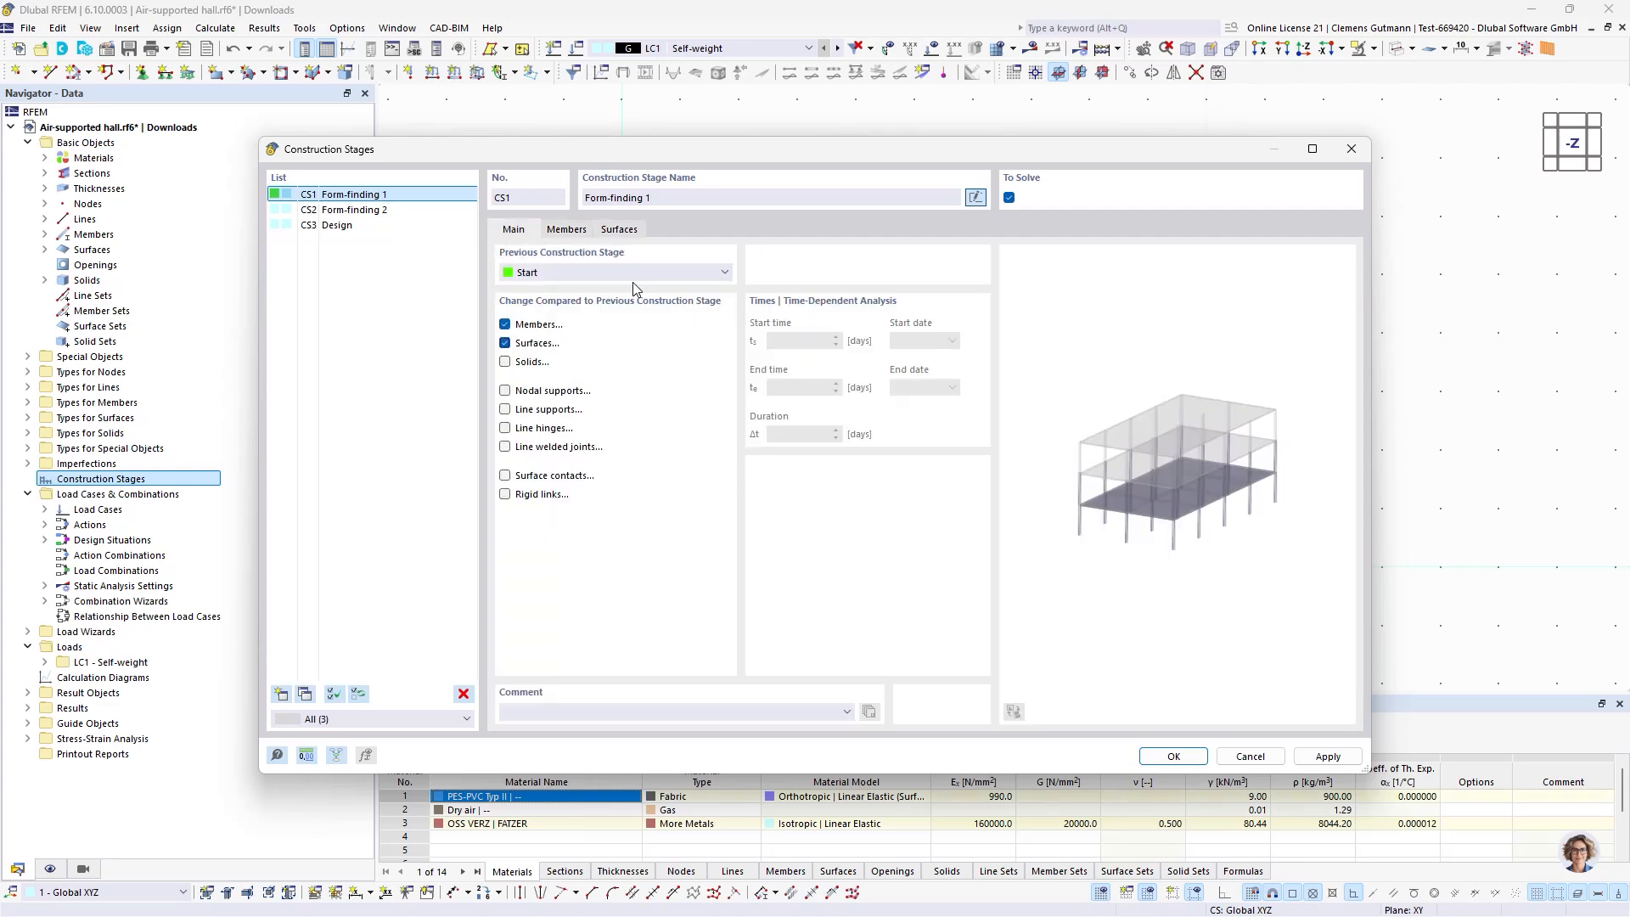
# In the Form-finding 2 construction stage, enable changes for solids, add all solids and confirm the construction stages.
pyautogui.click(356, 214)
pyautogui.click(566, 231)
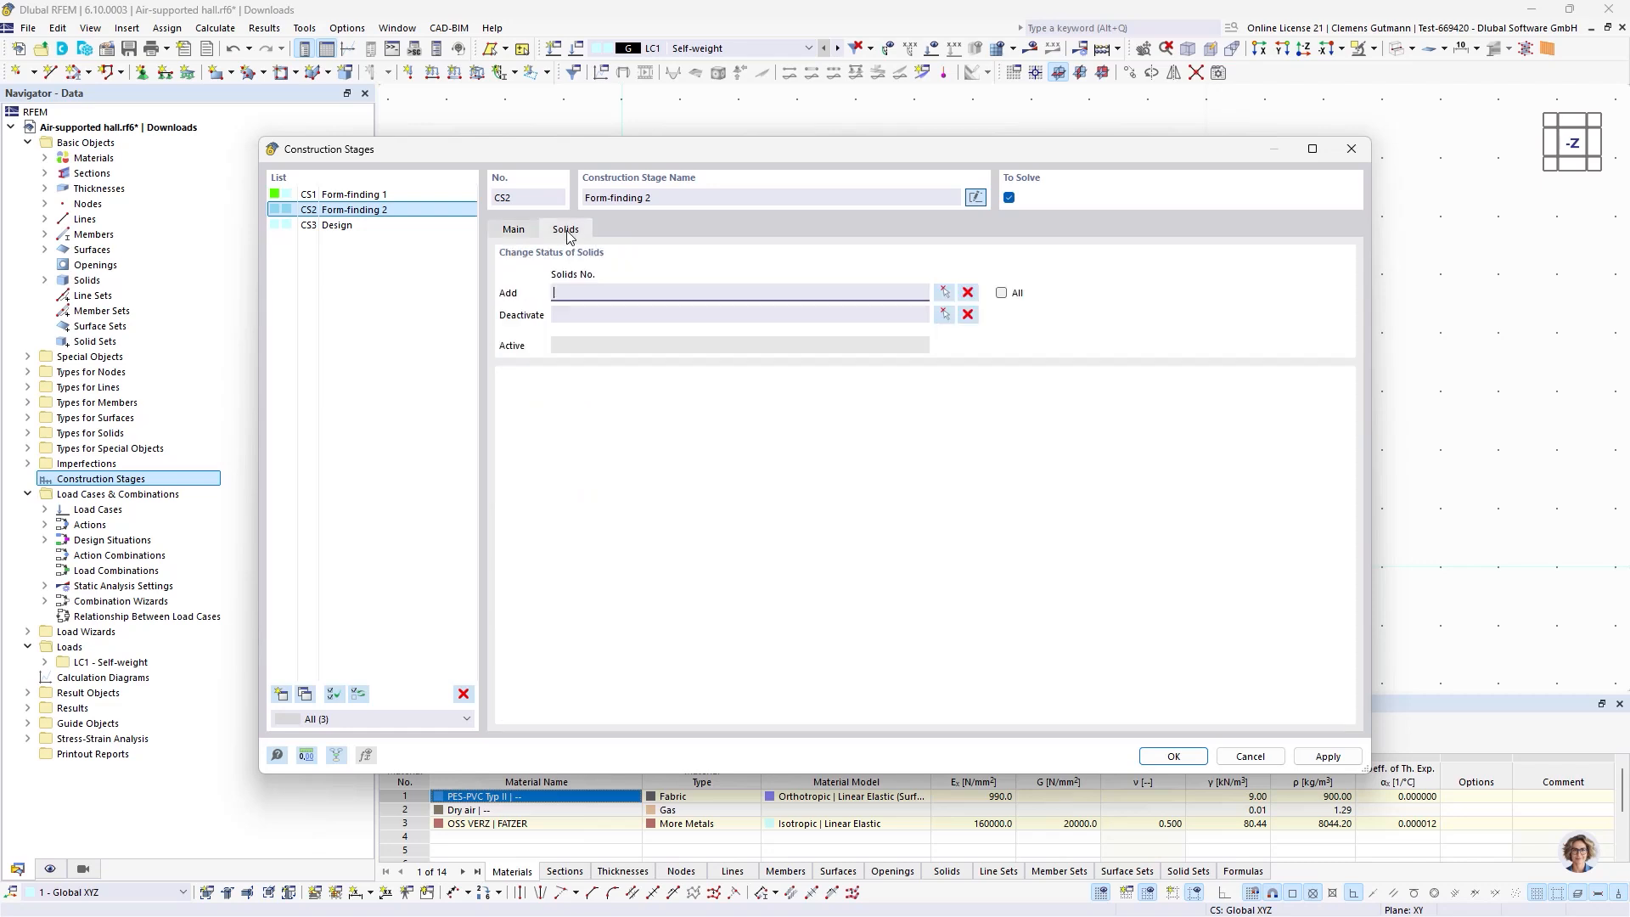
pyautogui.click(1003, 293)
pyautogui.click(515, 231)
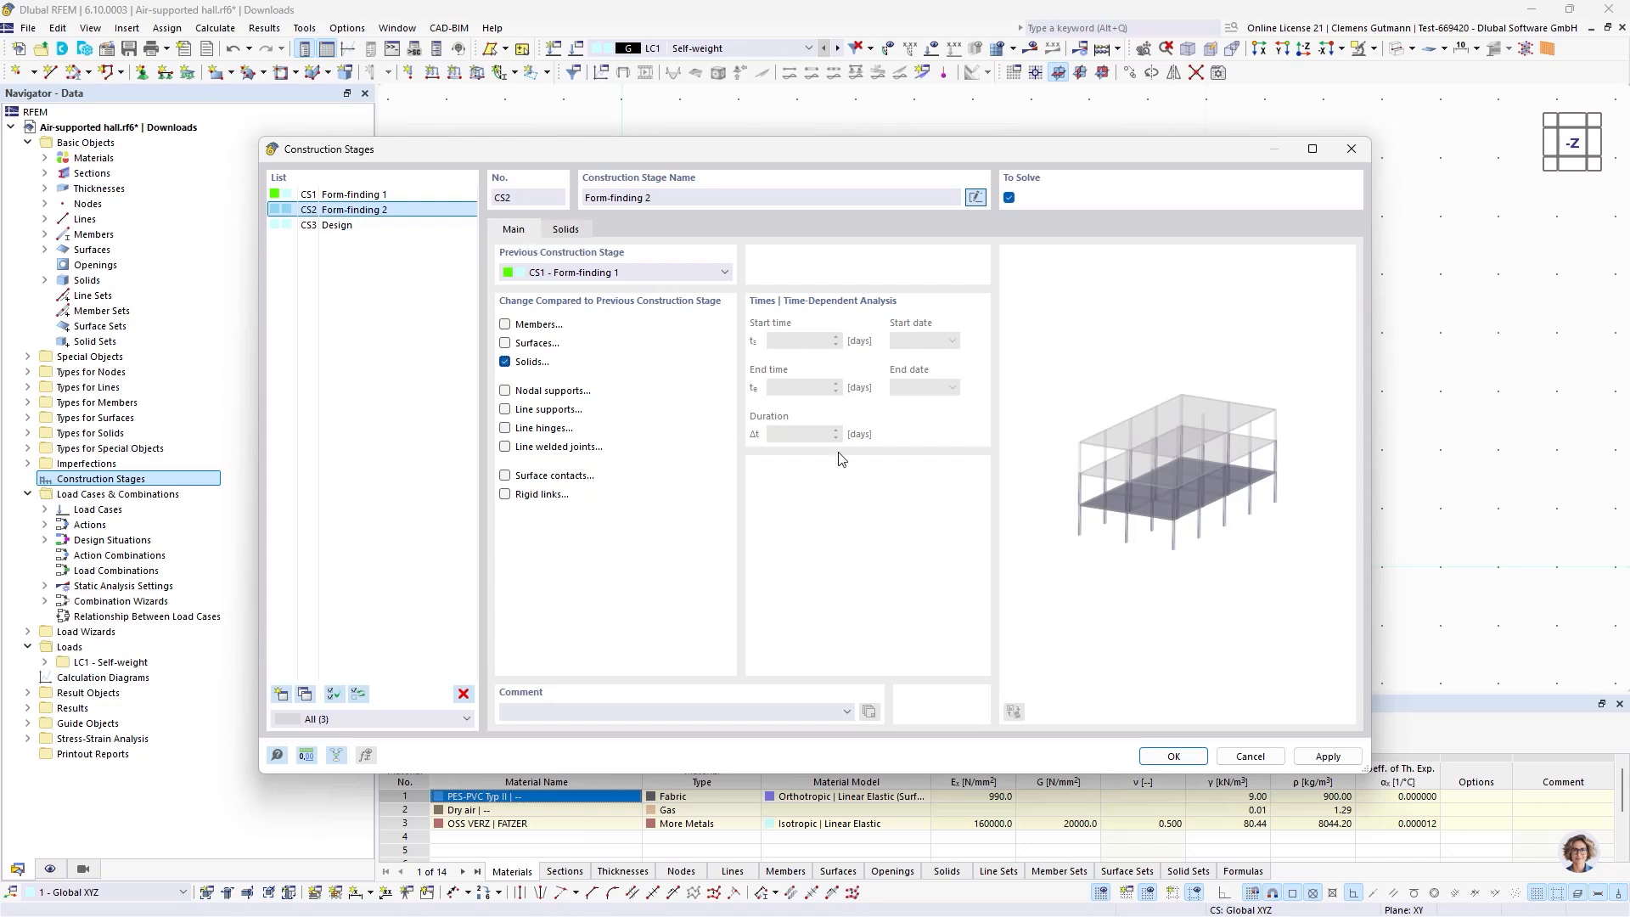
pyautogui.click(1173, 757)
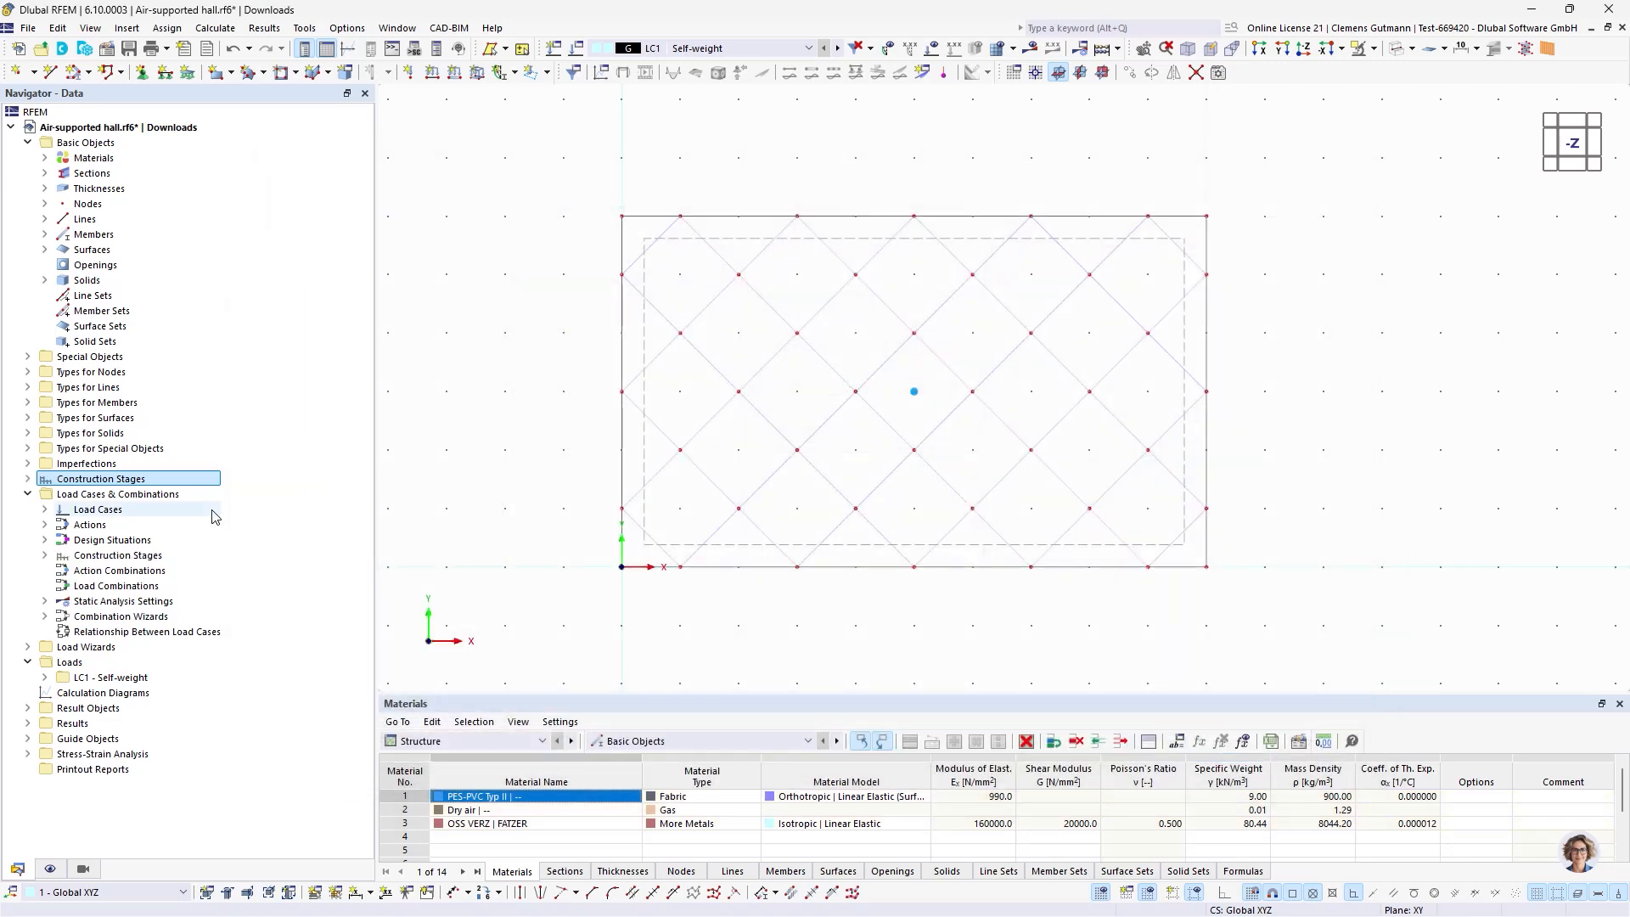
# Edit the Self-weight load case: rename it Form-finding 1 and set its action category to Prestress.
pyautogui.click(45, 510)
pyautogui.rightClick(109, 513)
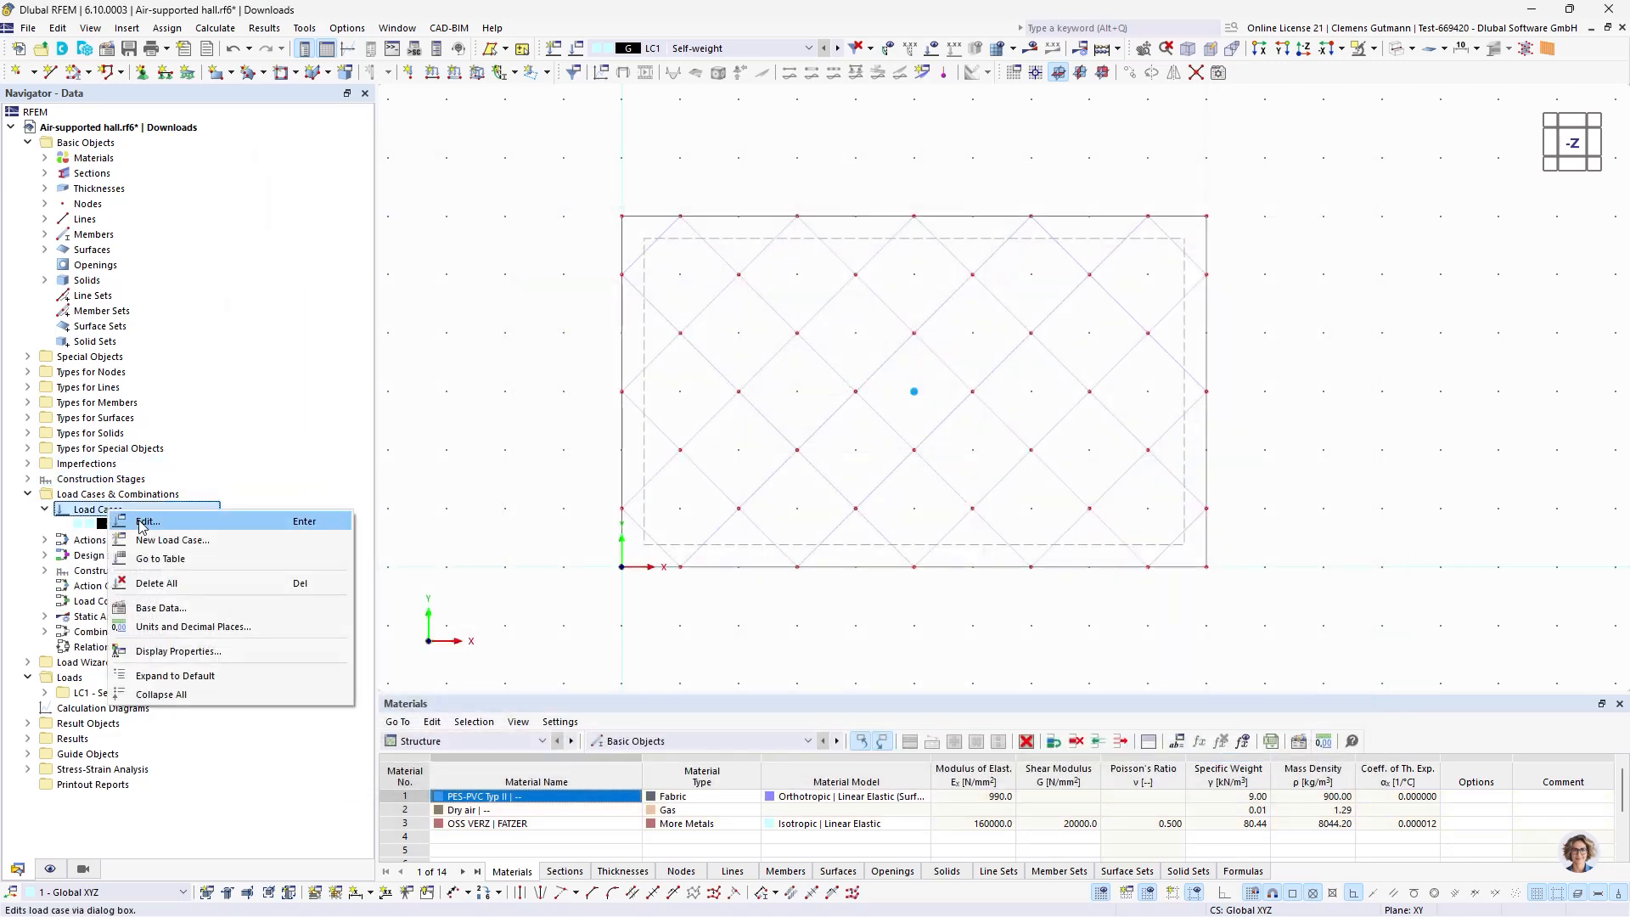
pyautogui.click(136, 522)
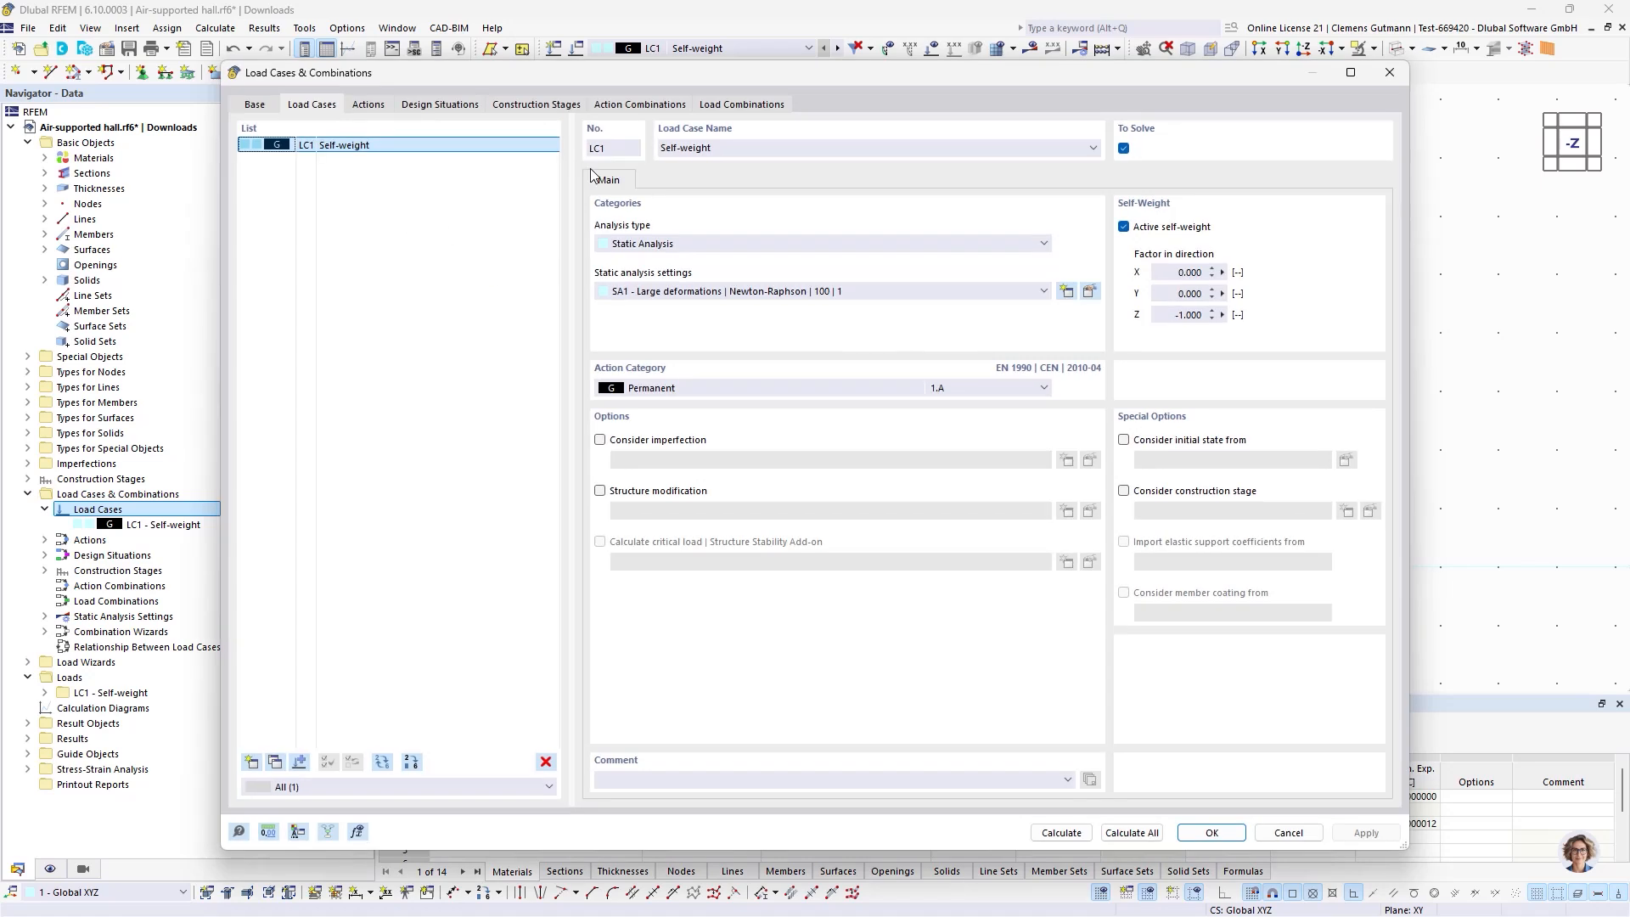
pyautogui.click(724, 144)
pyautogui.click(737, 146)
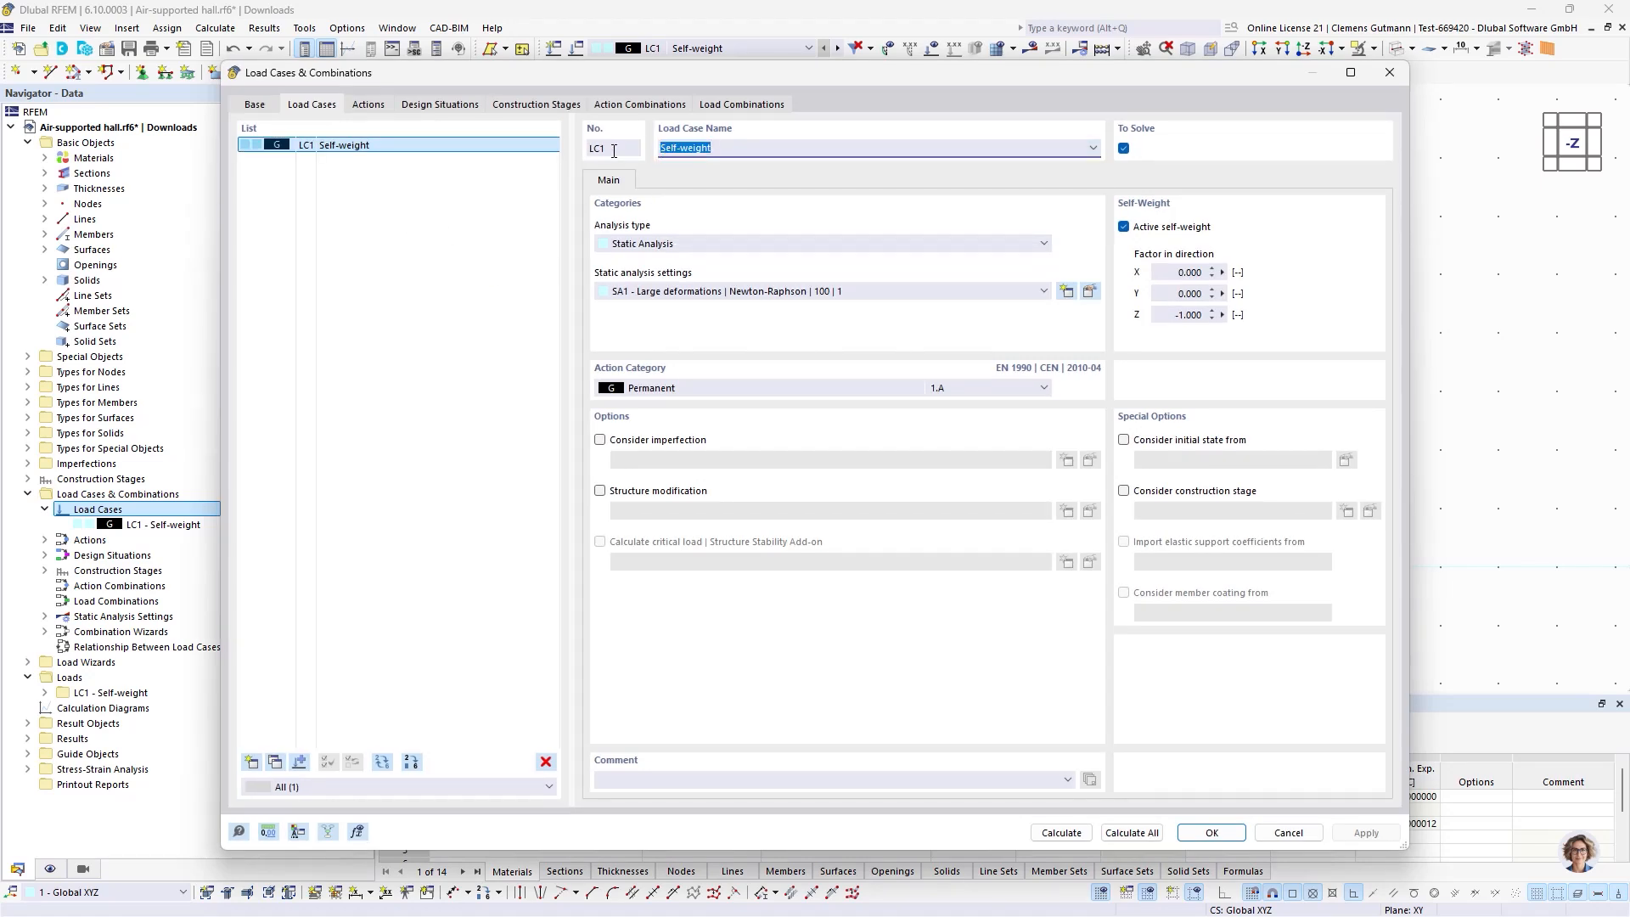
pyautogui.write('Form-finding 1')
pyautogui.hotkey('ctrl', 'a')
pyautogui.hotkey('ctrl', 'c')
pyautogui.click(671, 389)
pyautogui.click(673, 421)
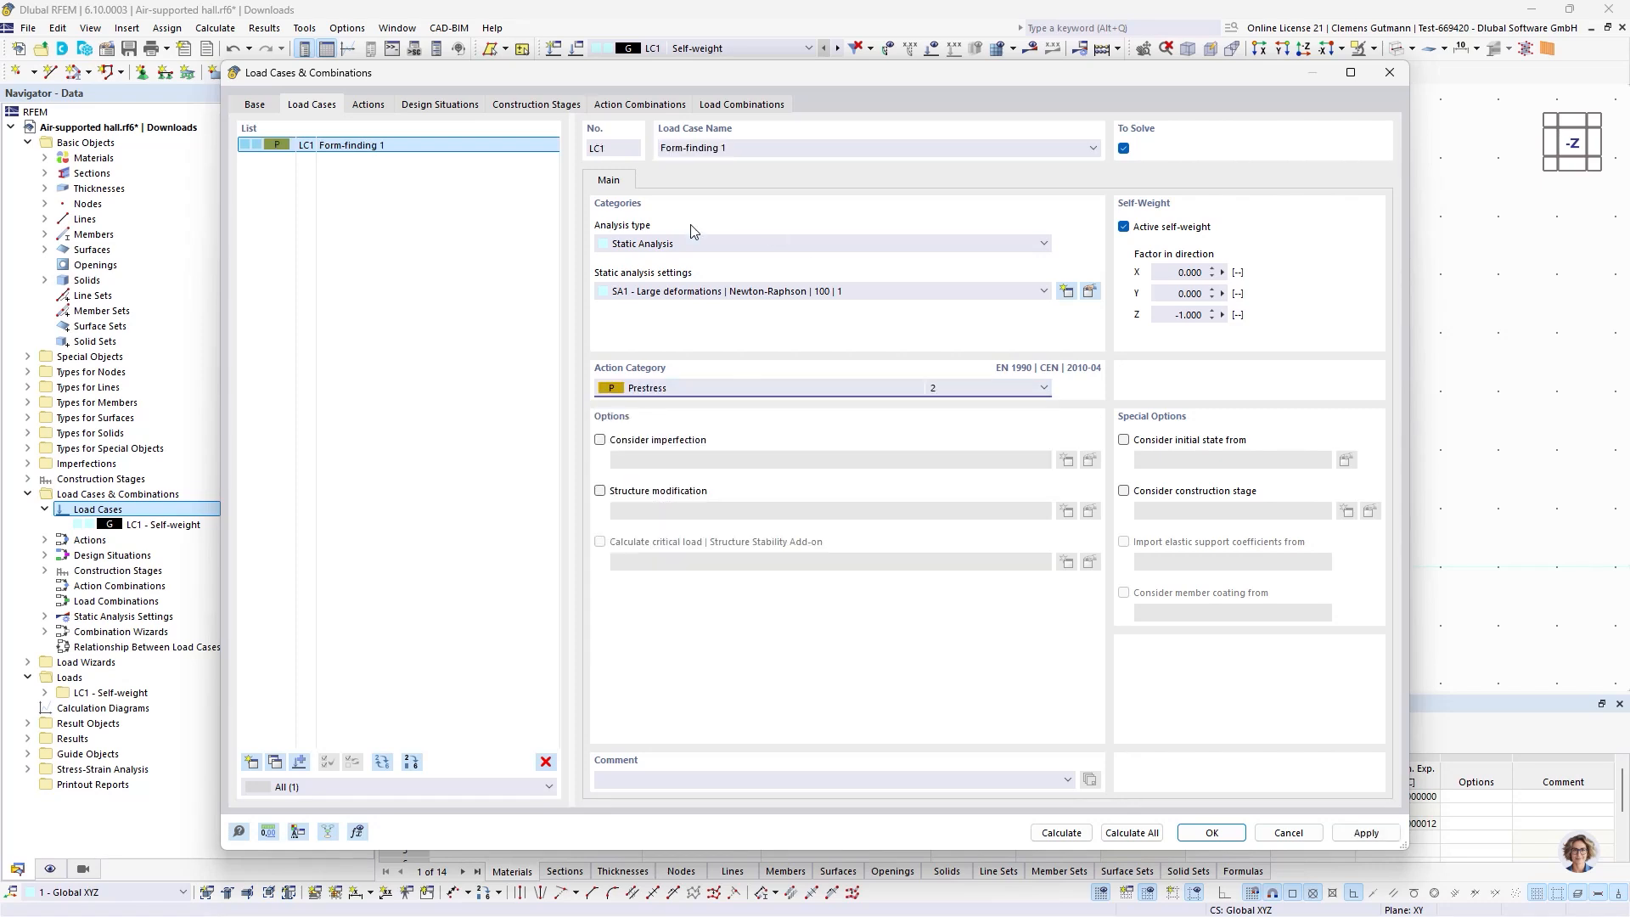
# Add a Prestress load case named Form-finding 2 and deactivate self-weight in load case Form-finding 1.
pyautogui.click(252, 762)
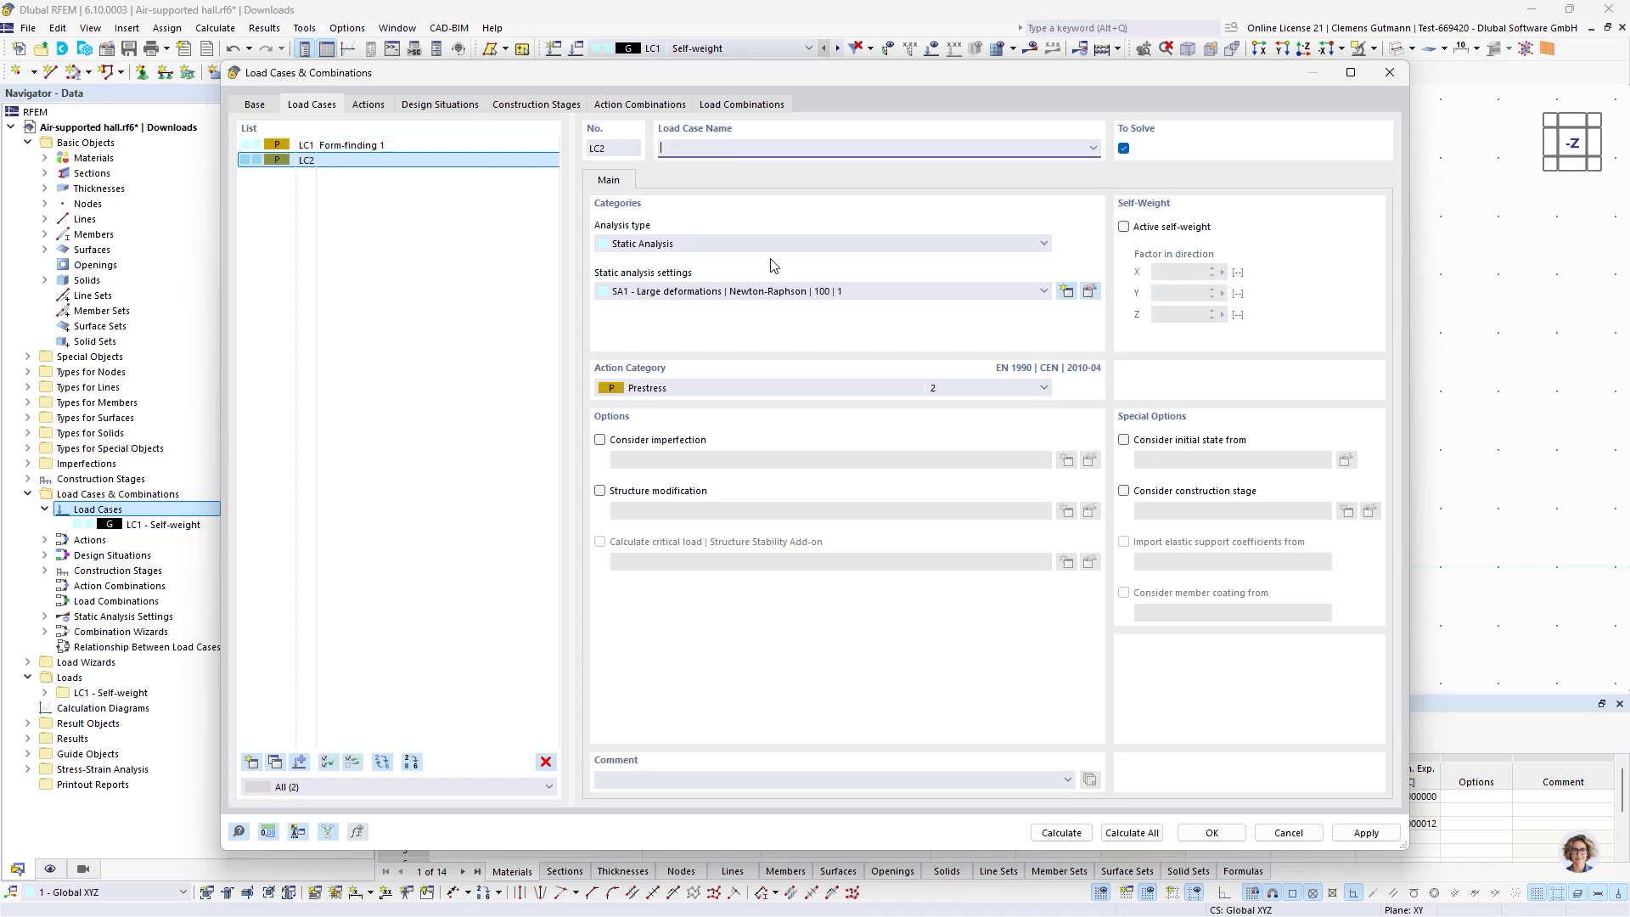
pyautogui.hotkey('ctrl', 'v')
pyautogui.press('Return')
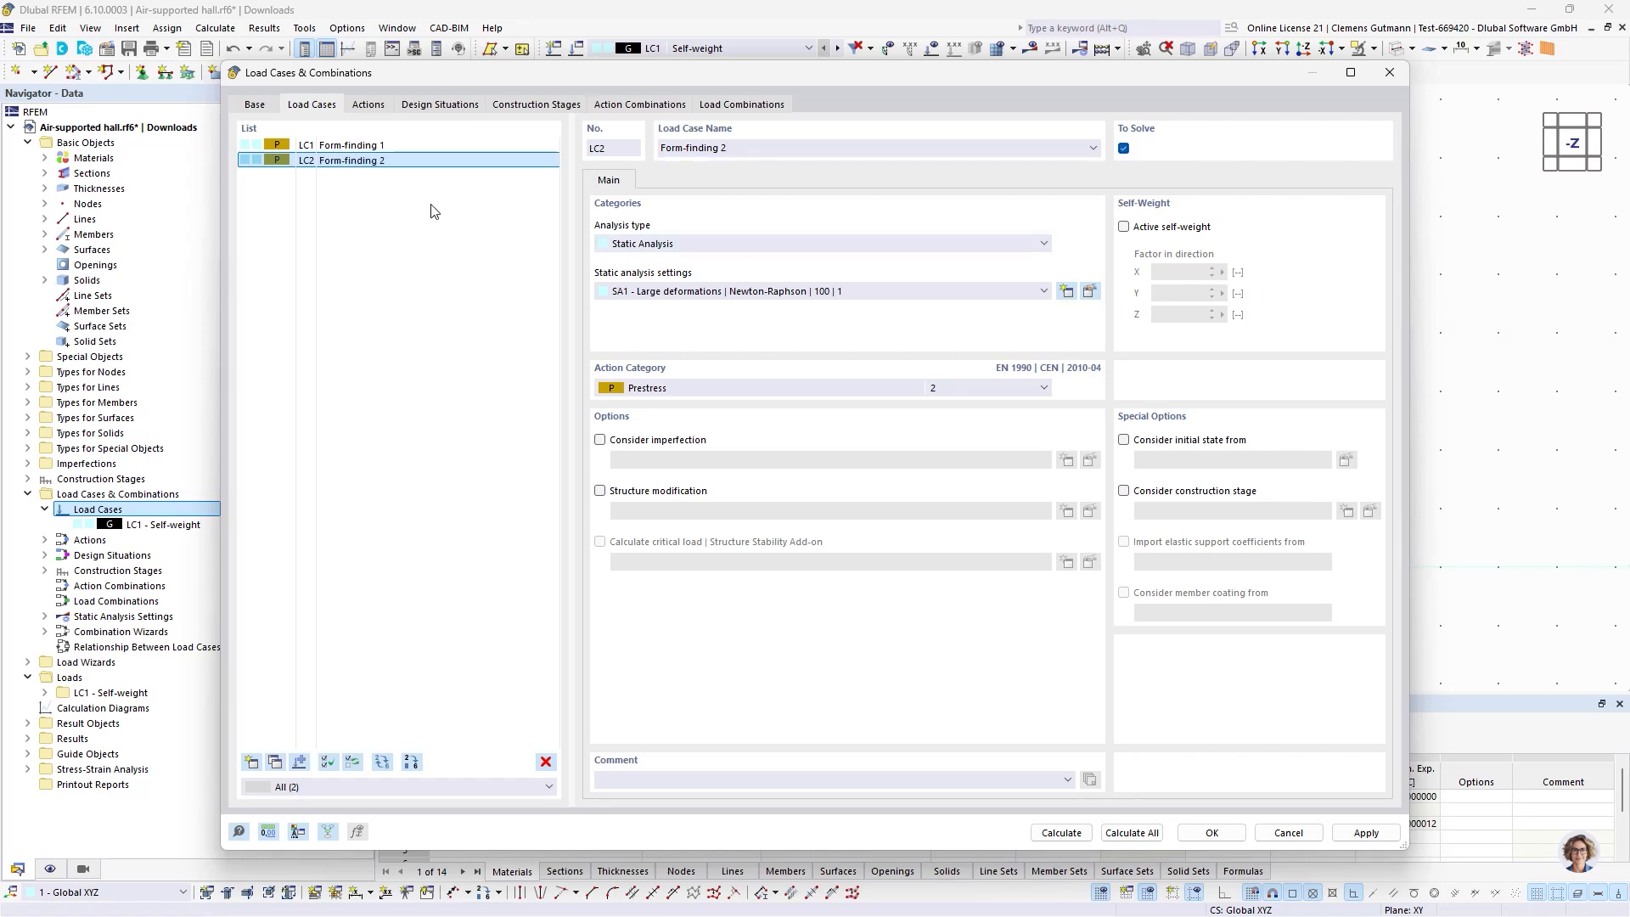
pyautogui.click(440, 145)
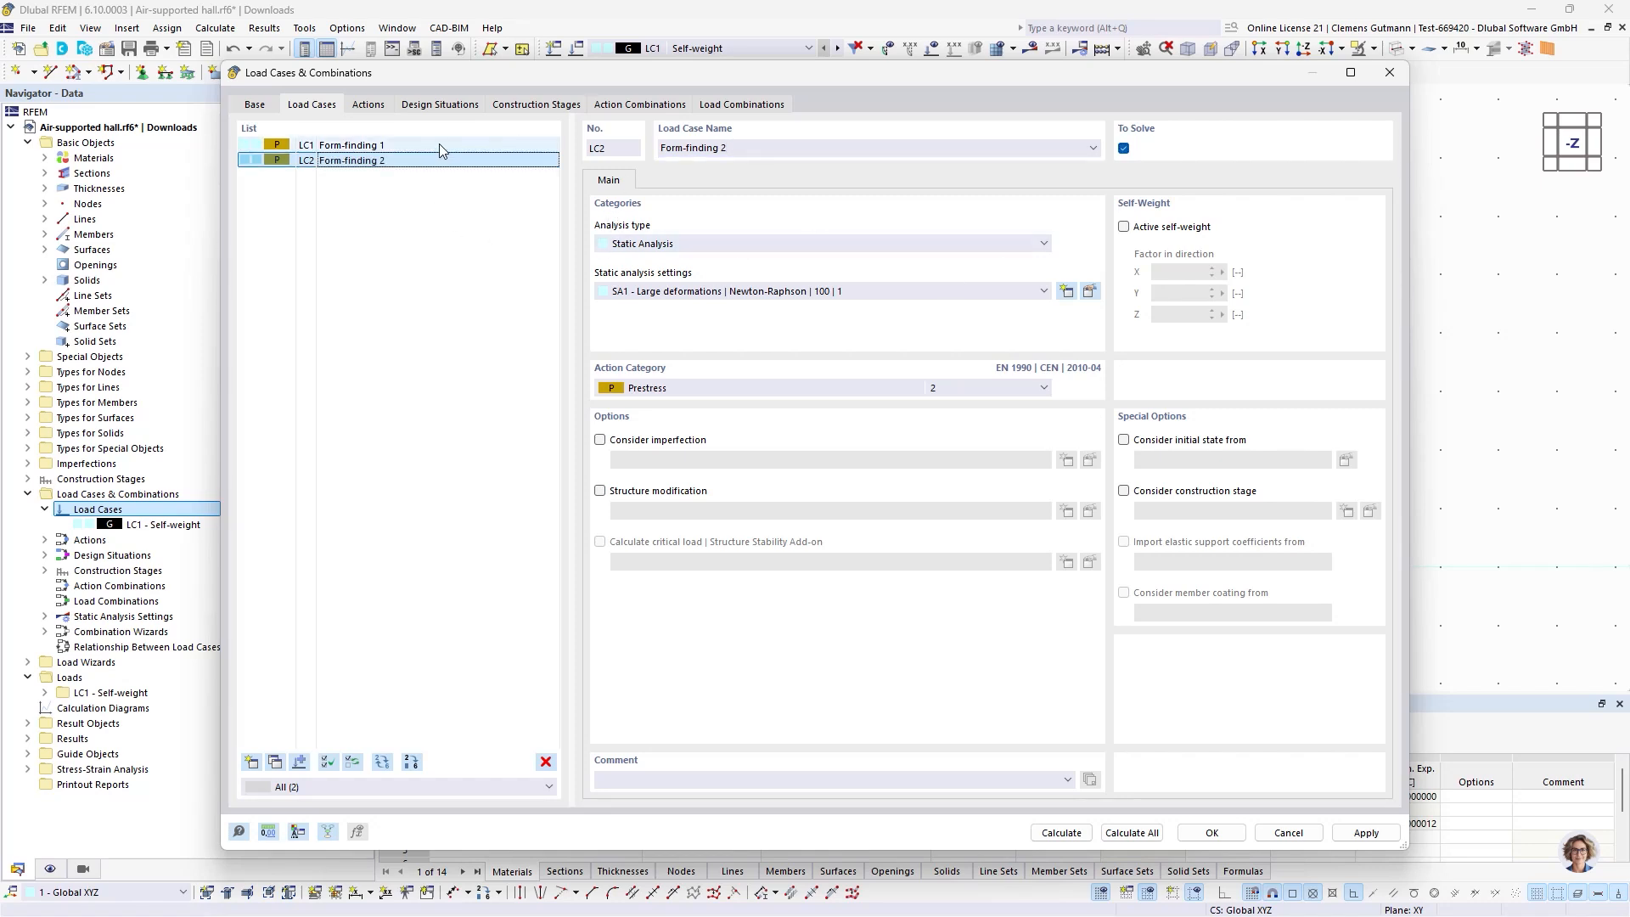
pyautogui.click(1136, 226)
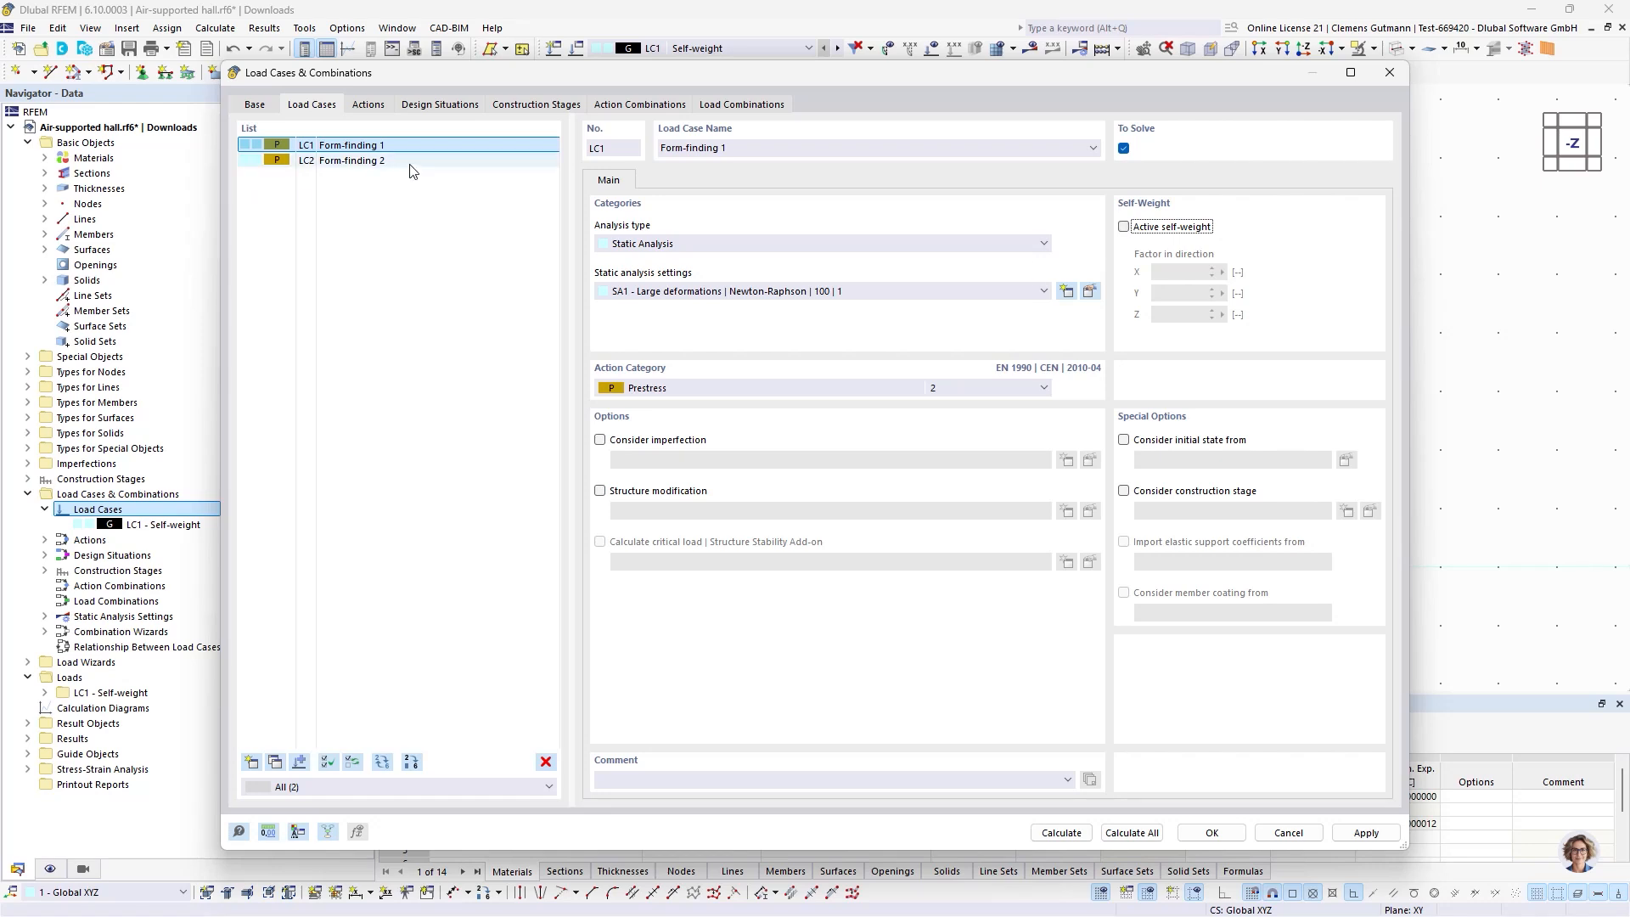
# Copy load case Form-finding 1, set the copy's action category to Snow/Ice loads - H <= 1000 m and name it Snow.
pyautogui.click(275, 762)
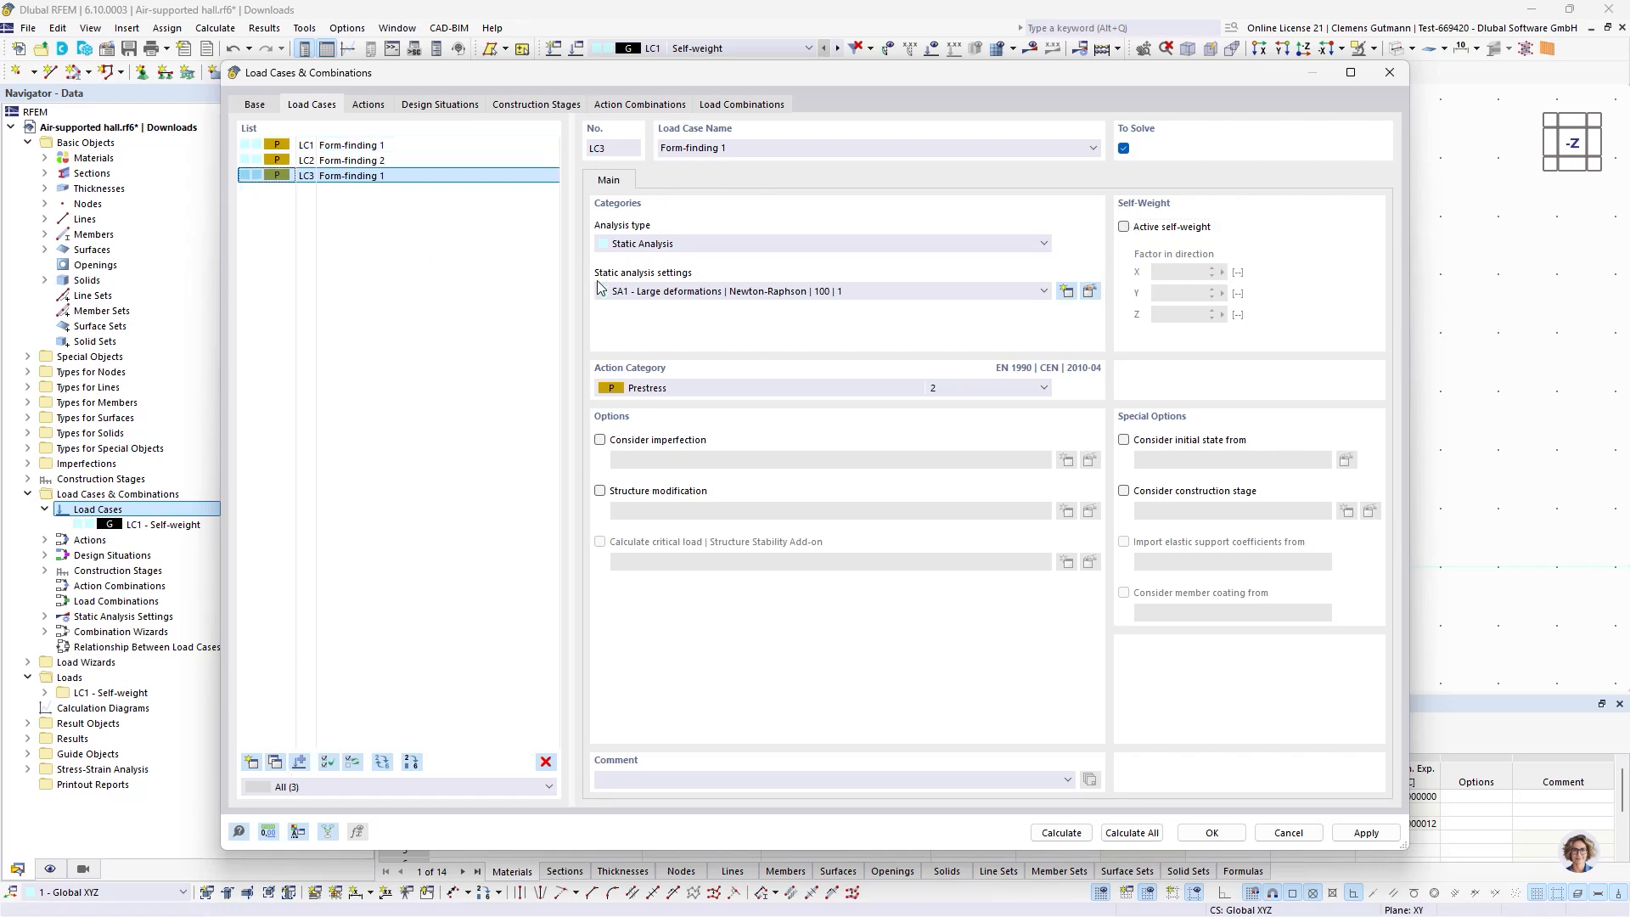
pyautogui.click(743, 384)
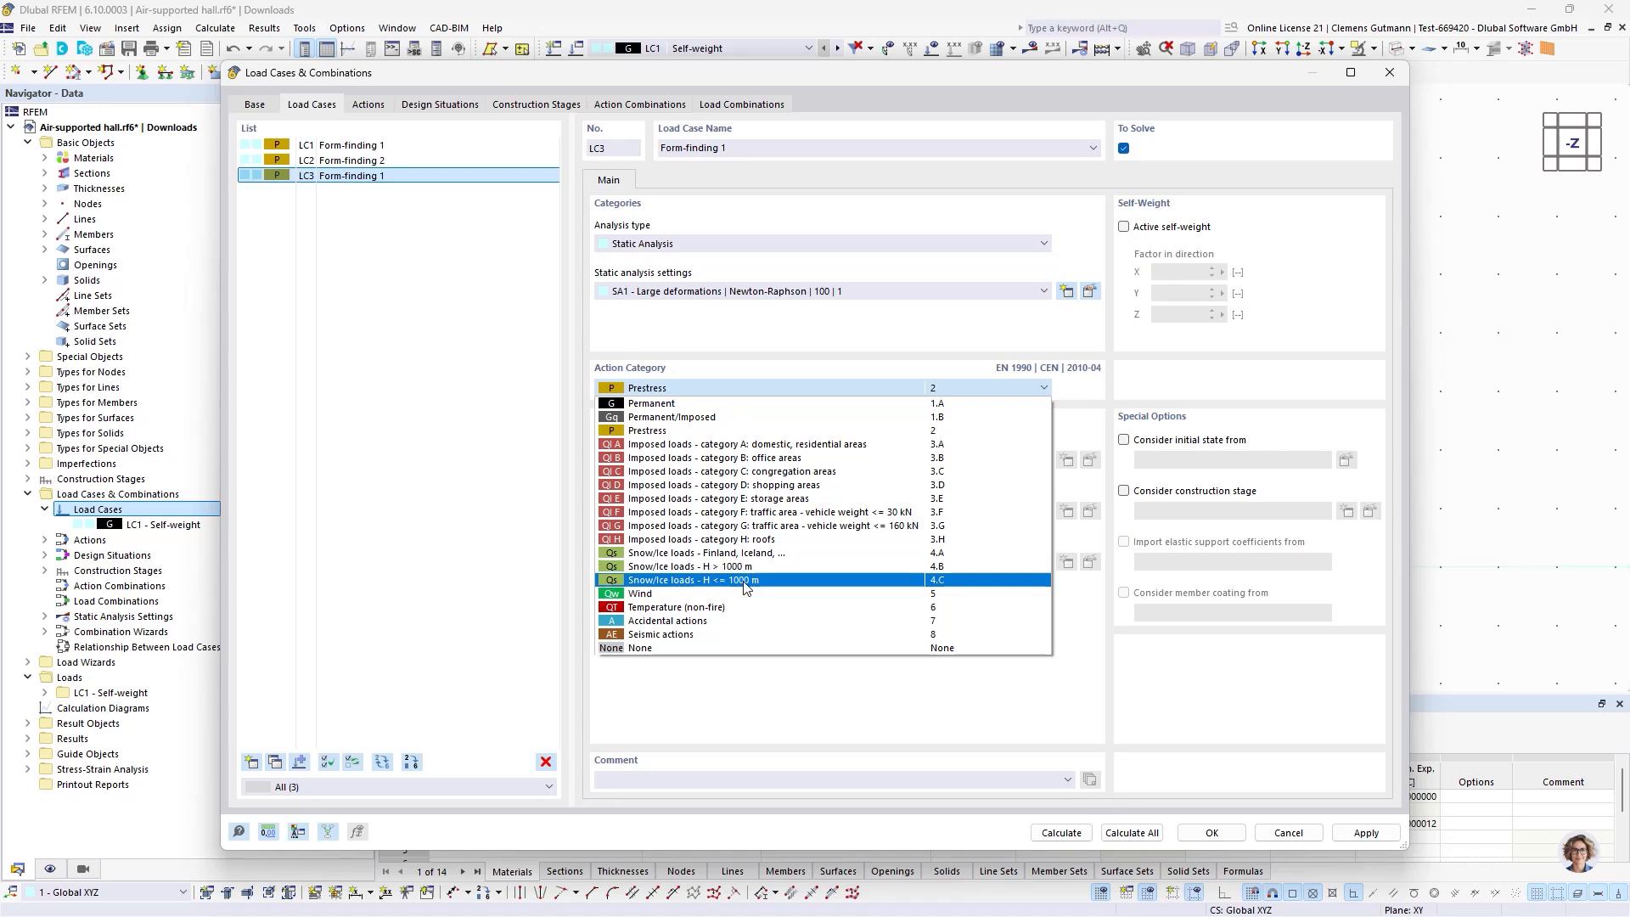
pyautogui.click(786, 580)
pyautogui.click(745, 150)
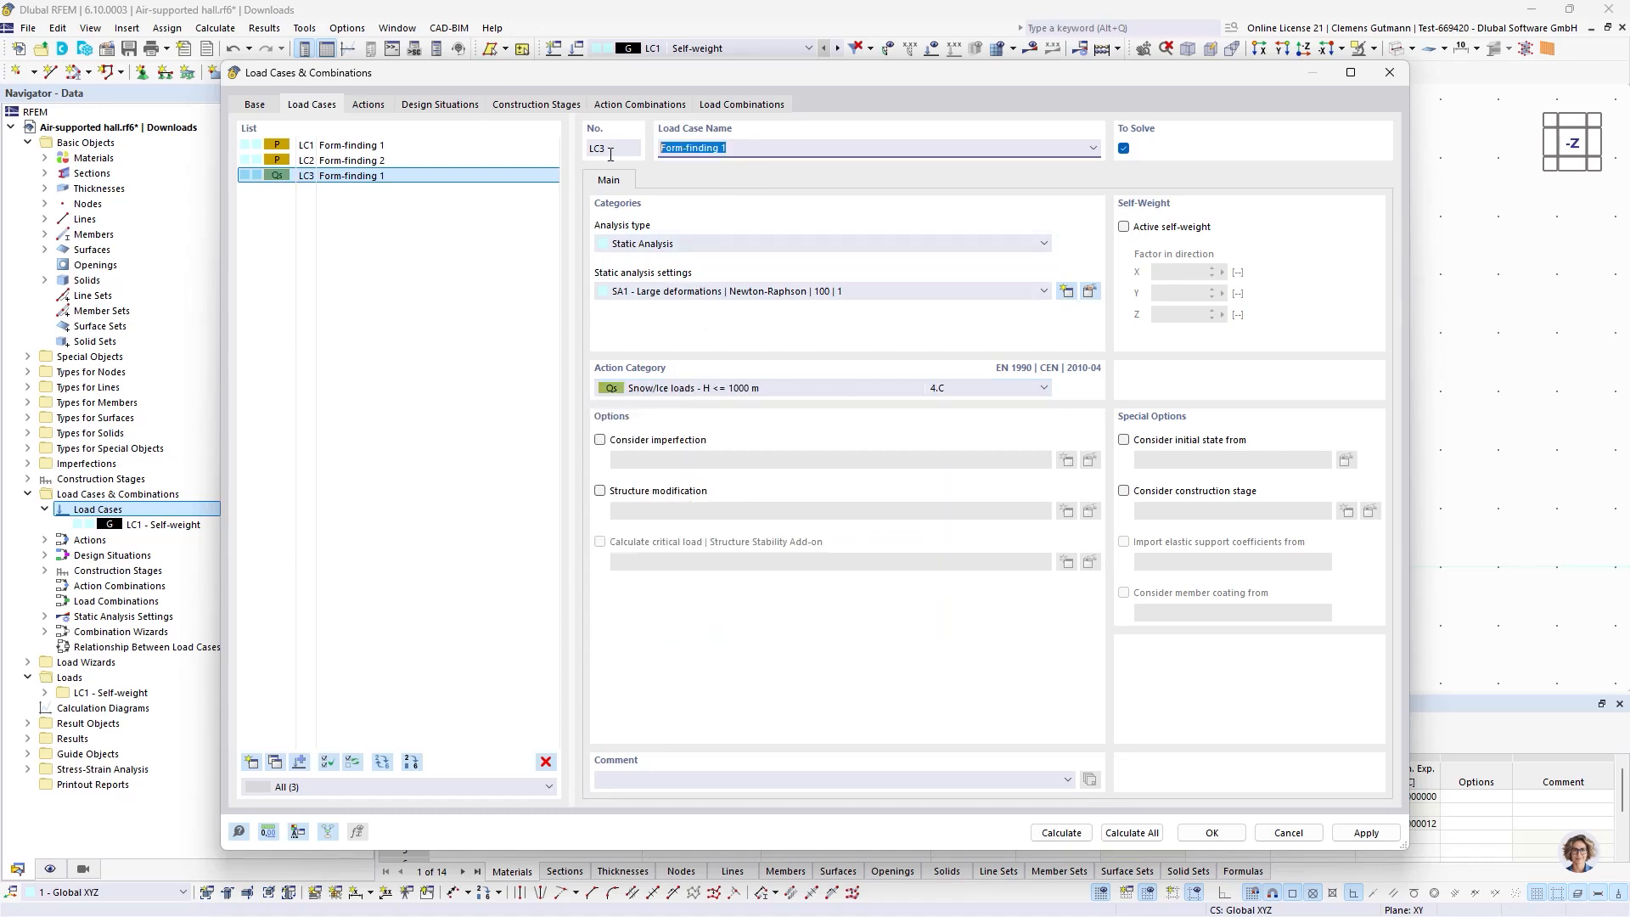
pyautogui.write('Snow')
# Copy the Snow load case, set the copy's action category to Wind and name it Wind.
pyautogui.click(275, 762)
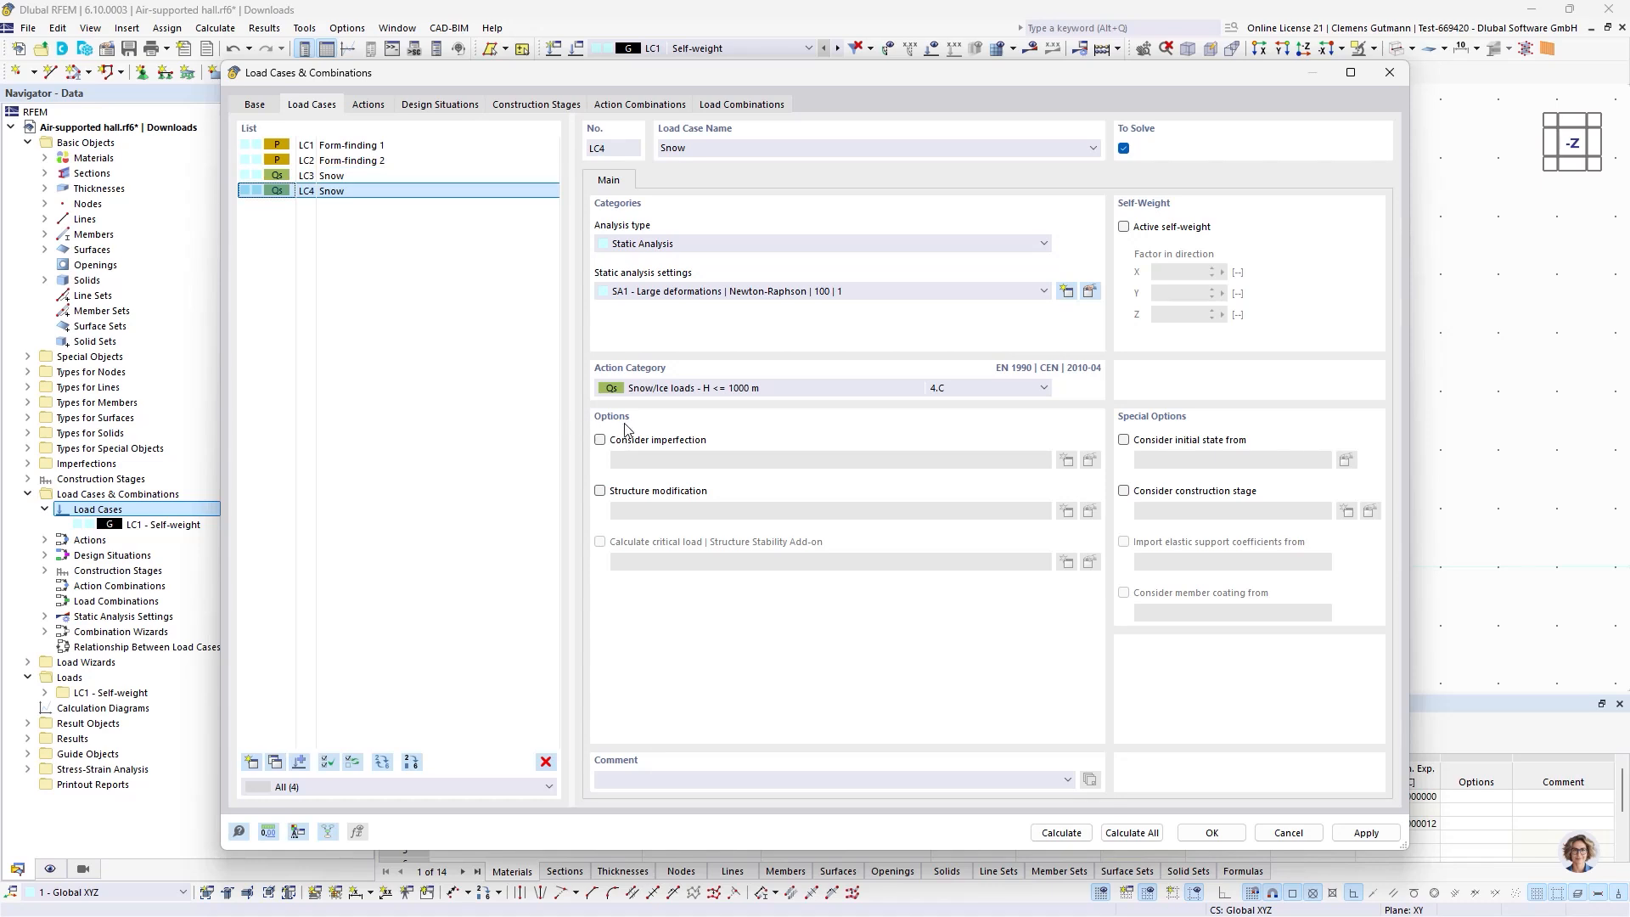
pyautogui.click(666, 388)
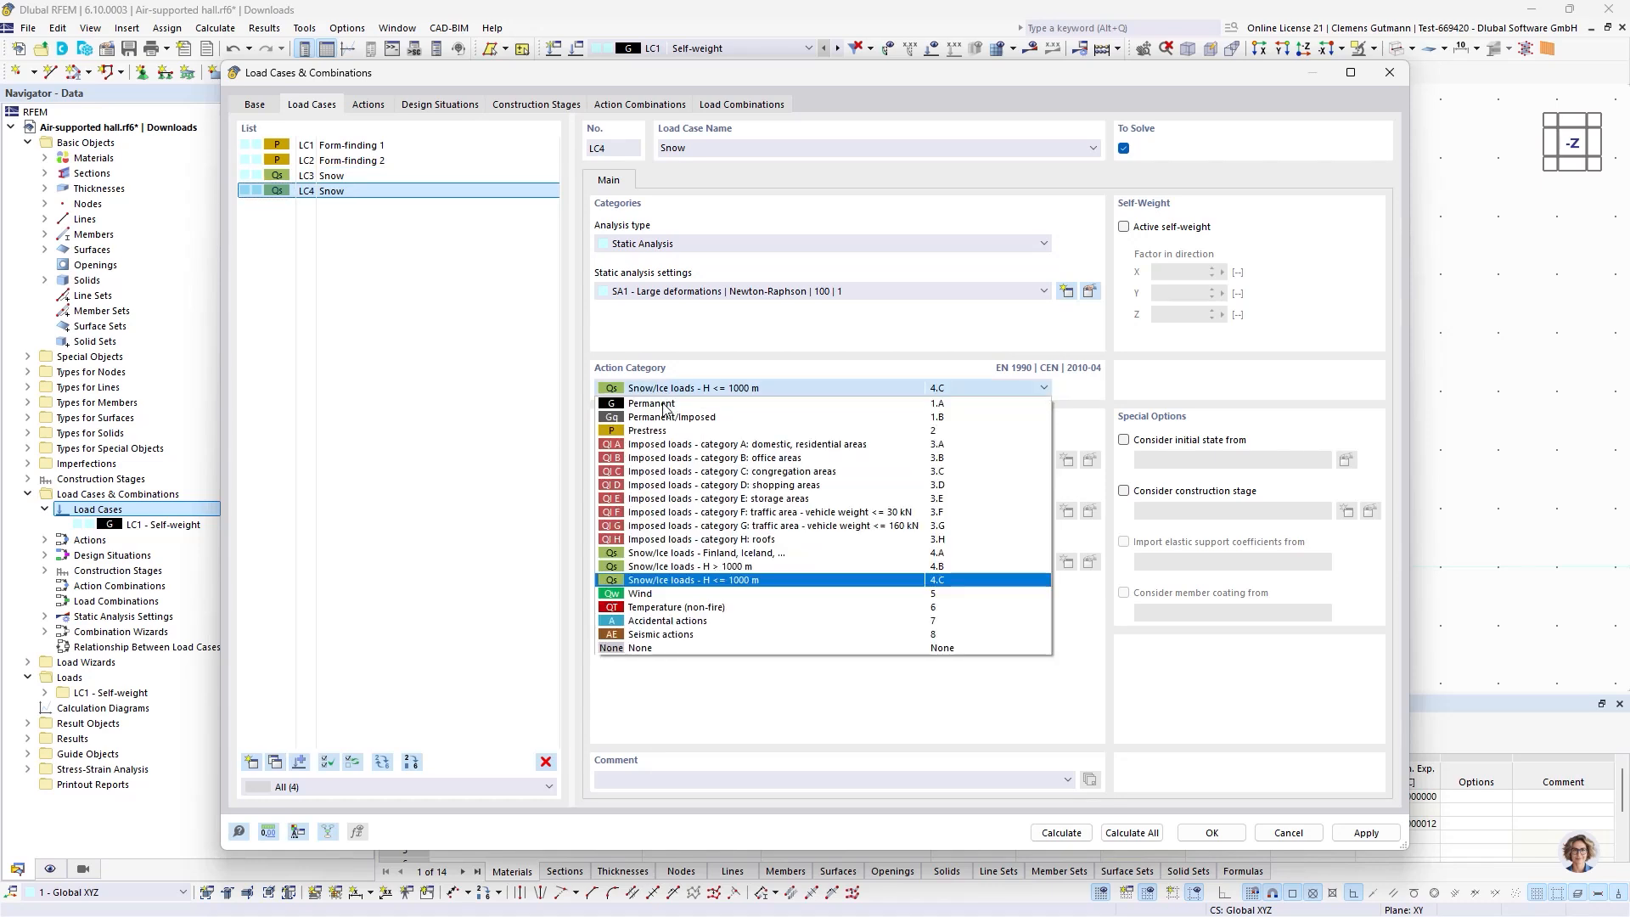
pyautogui.click(651, 594)
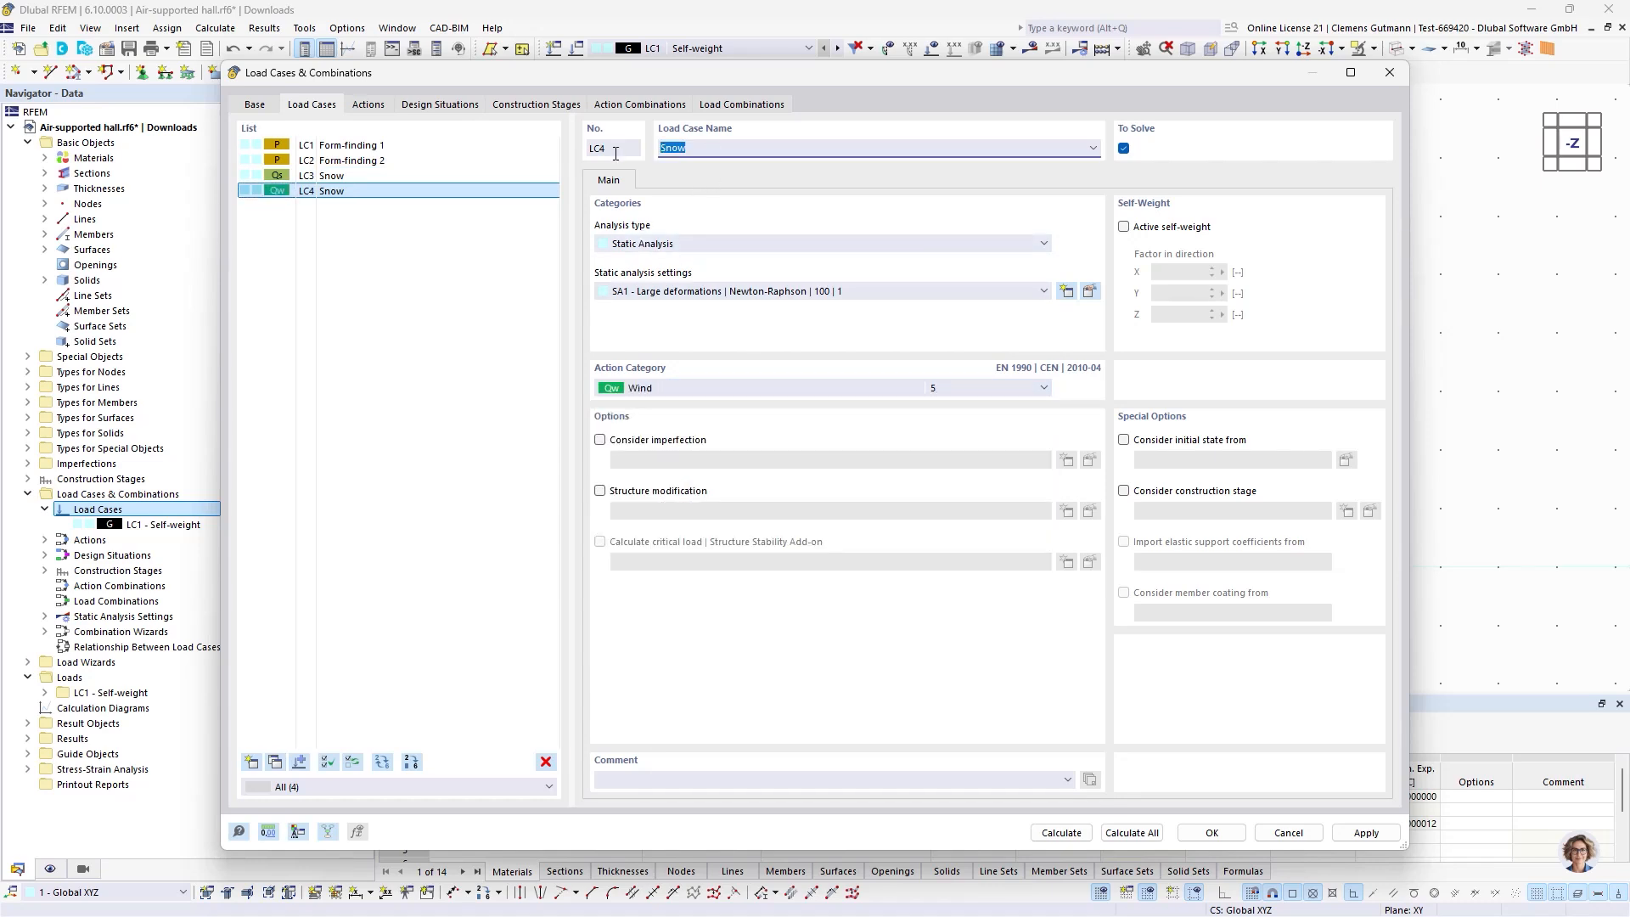
pyautogui.write('Wind')
pyautogui.press('Tab')
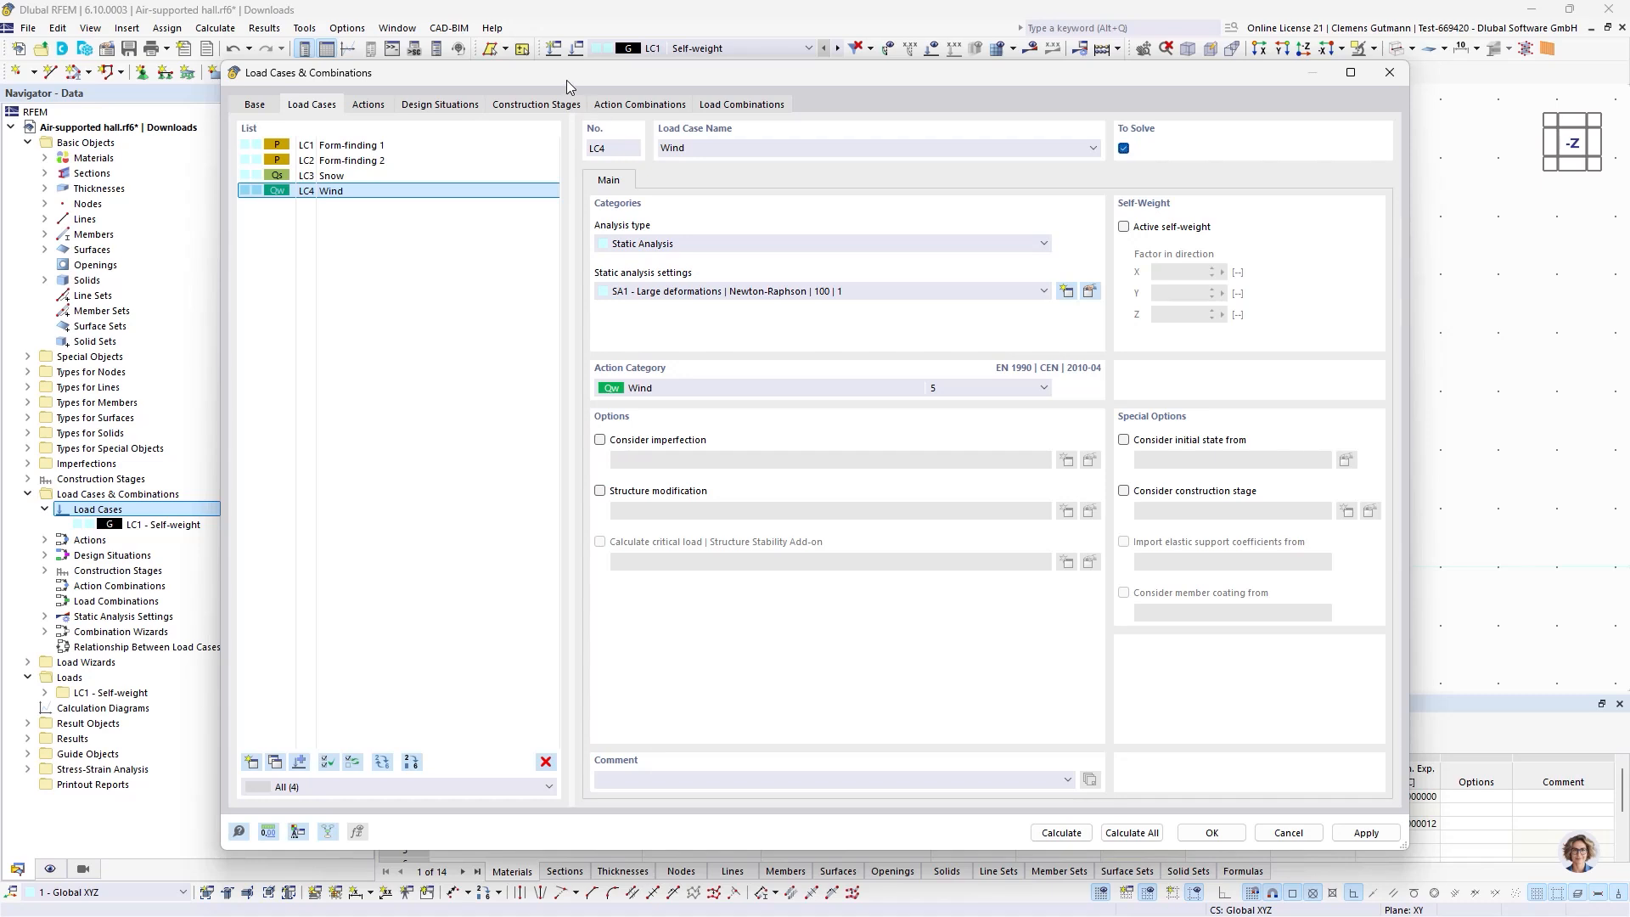
# Assign load case LC1 Form-finding 1 to construction stage CS1 Form-finding 1.
pyautogui.click(413, 149)
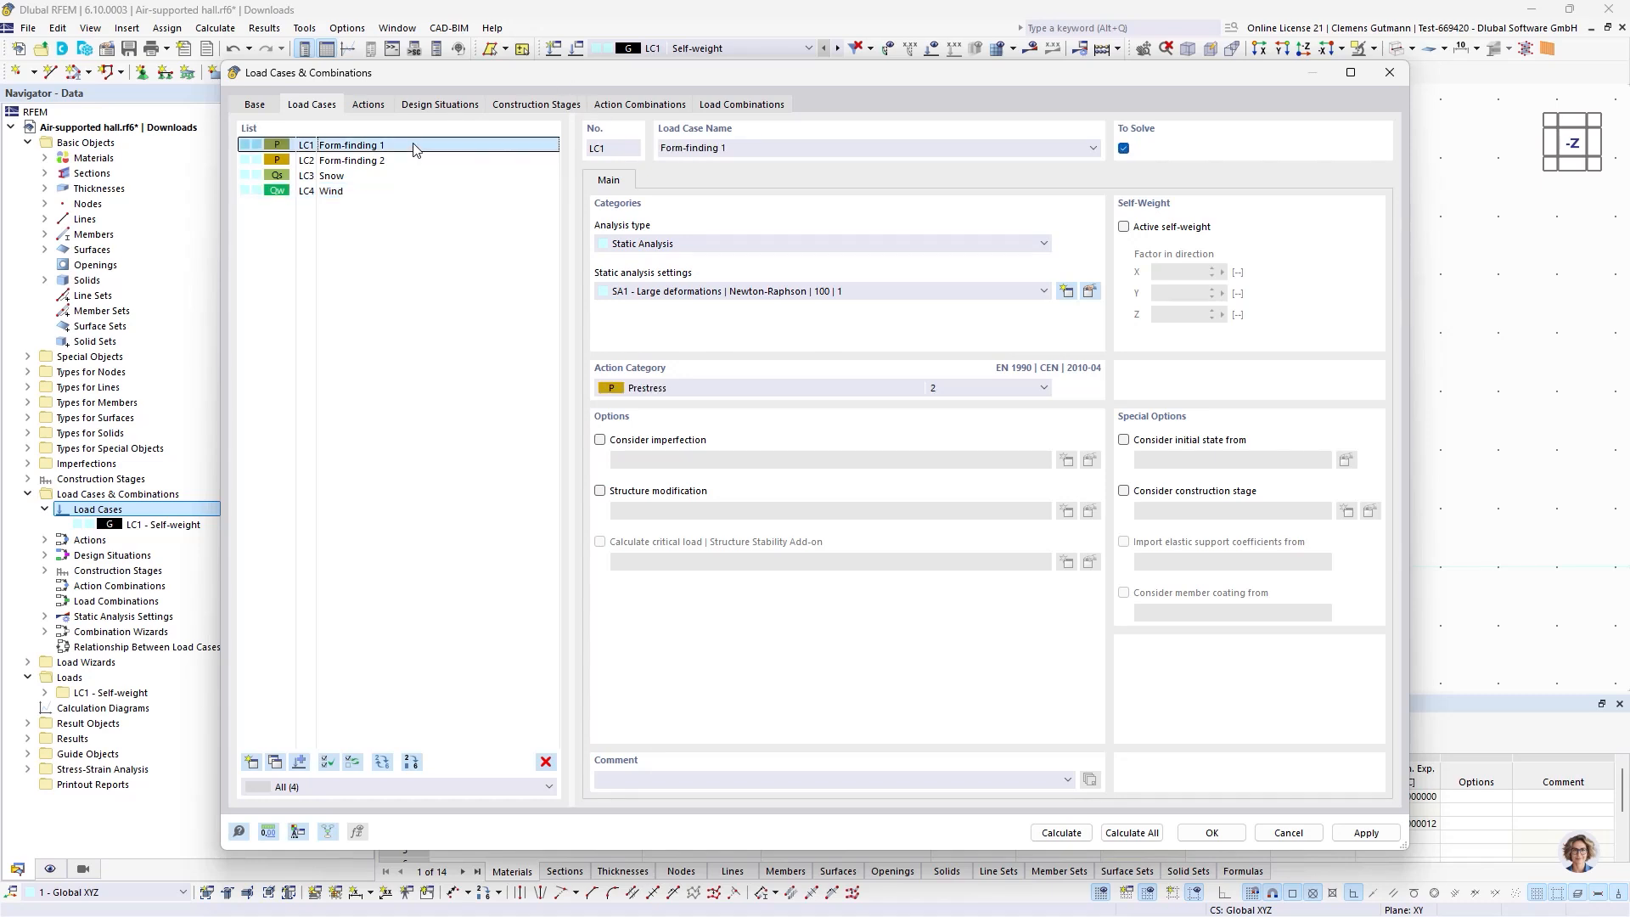
pyautogui.click(520, 102)
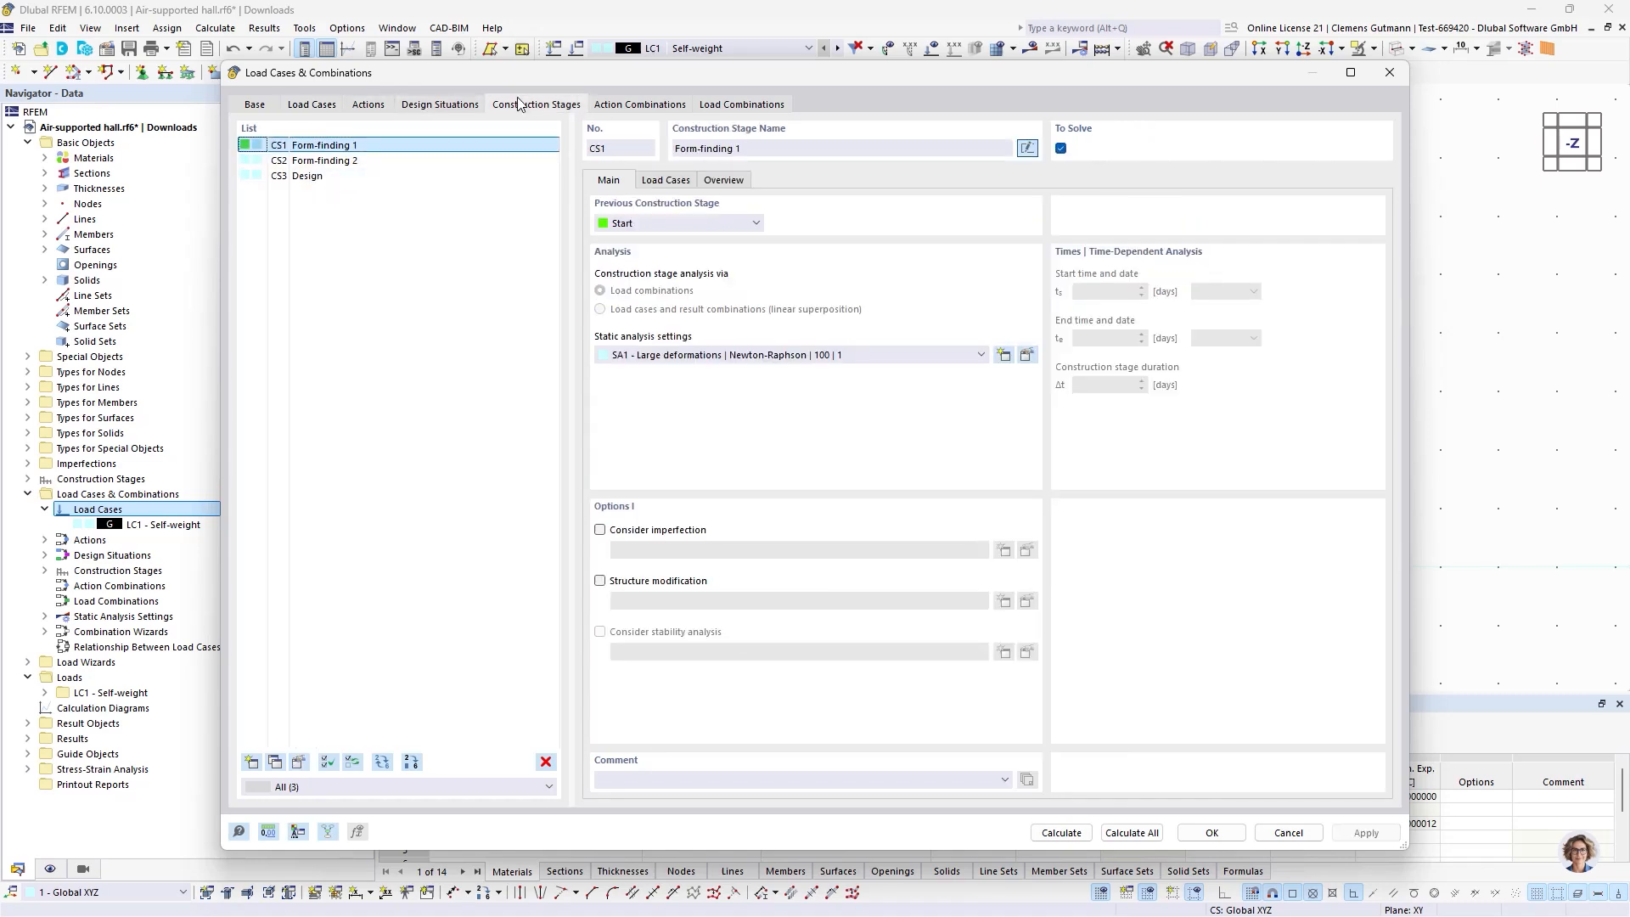
pyautogui.click(670, 186)
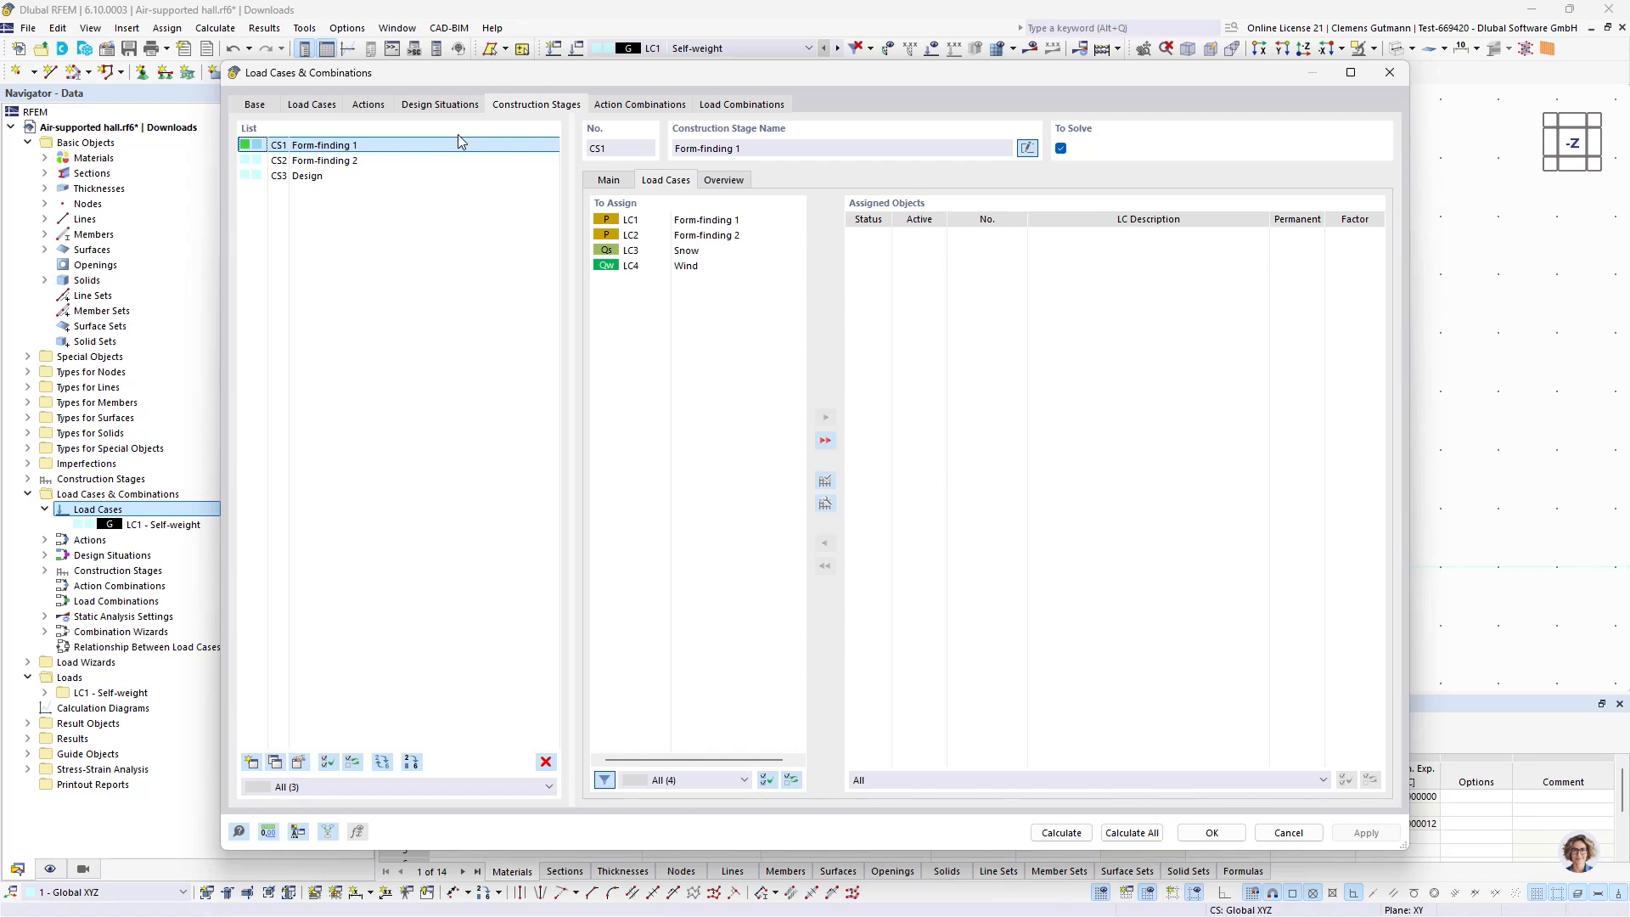
pyautogui.click(705, 220)
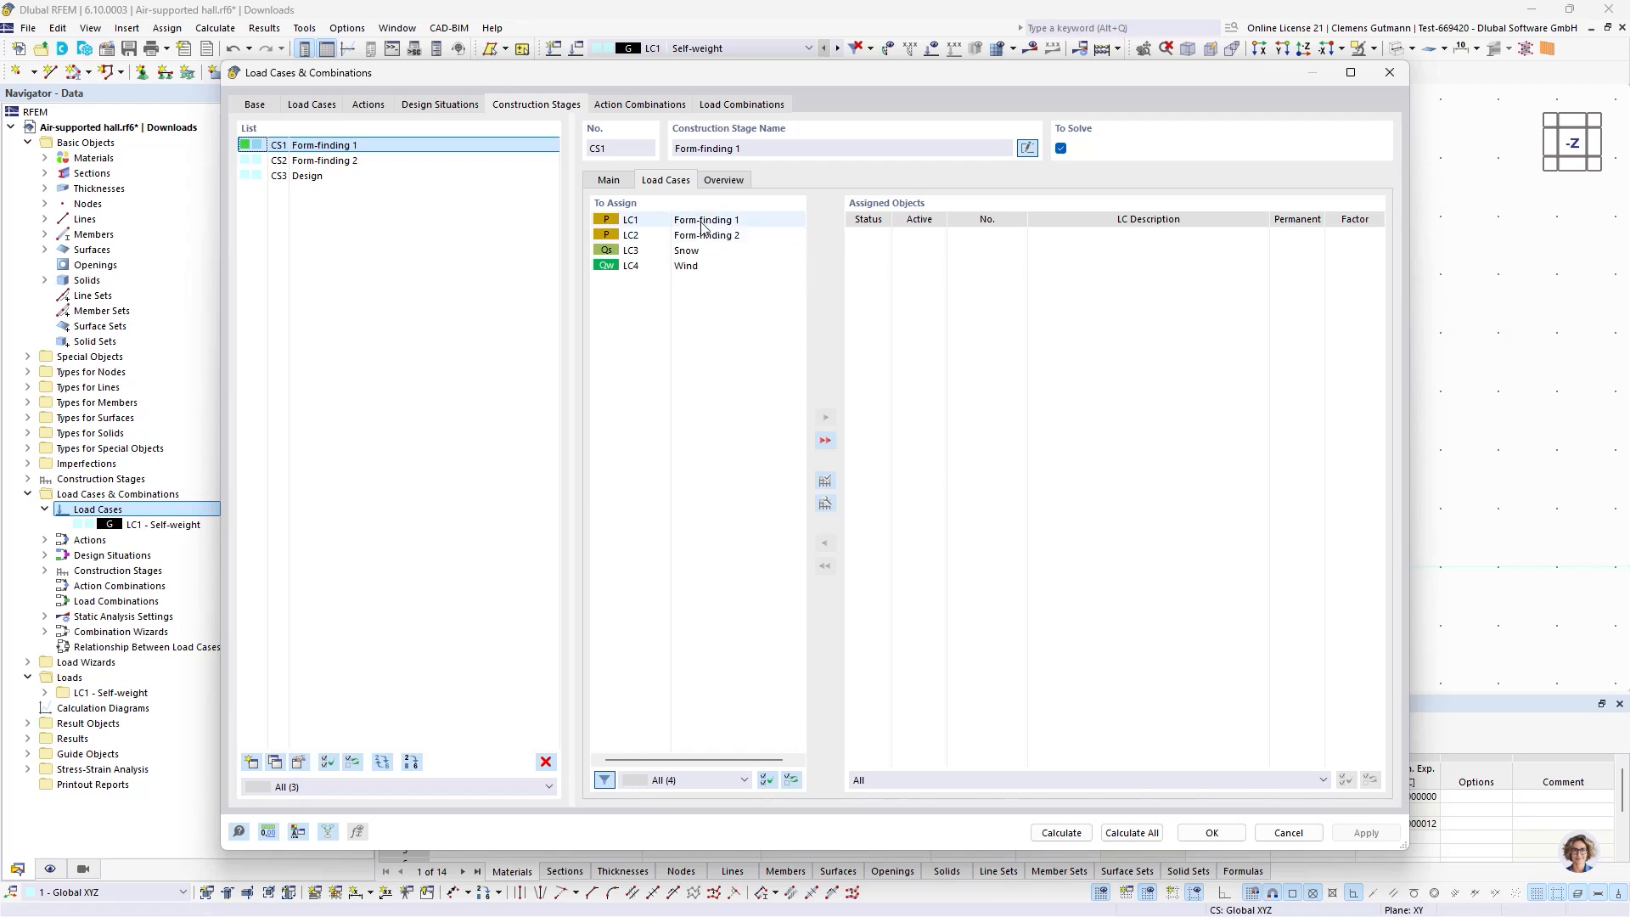
pyautogui.click(826, 420)
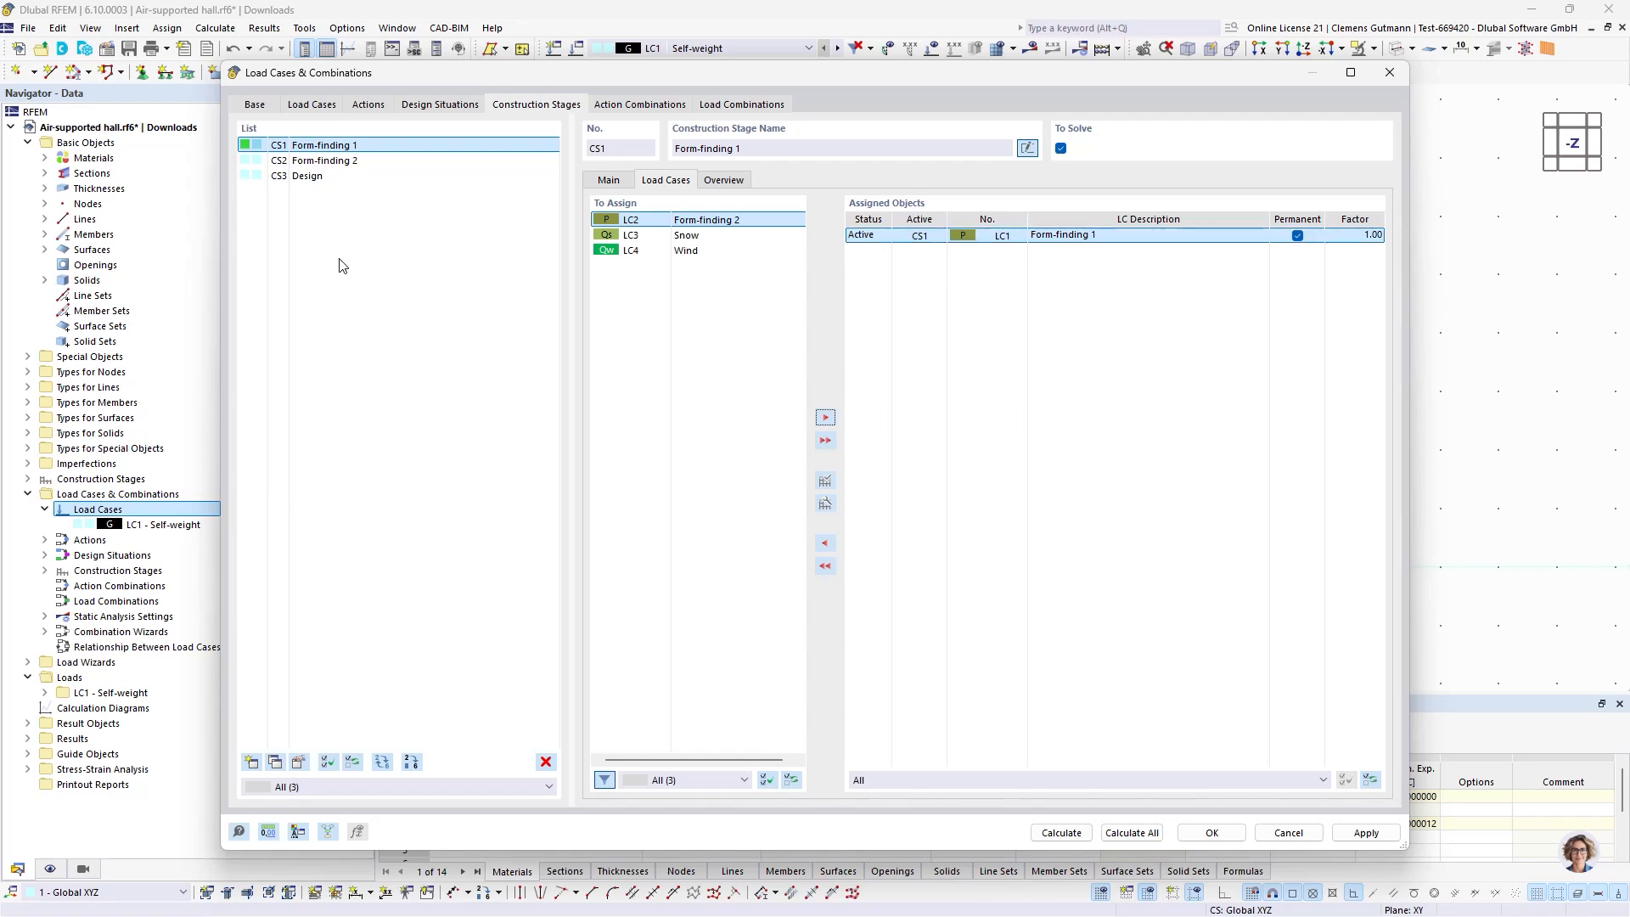
# Assign load case LC2 Form-finding 2 to construction stage CS2 Form-finding 2 and set LC1 Form-finding 1 inactive there.
pyautogui.click(316, 160)
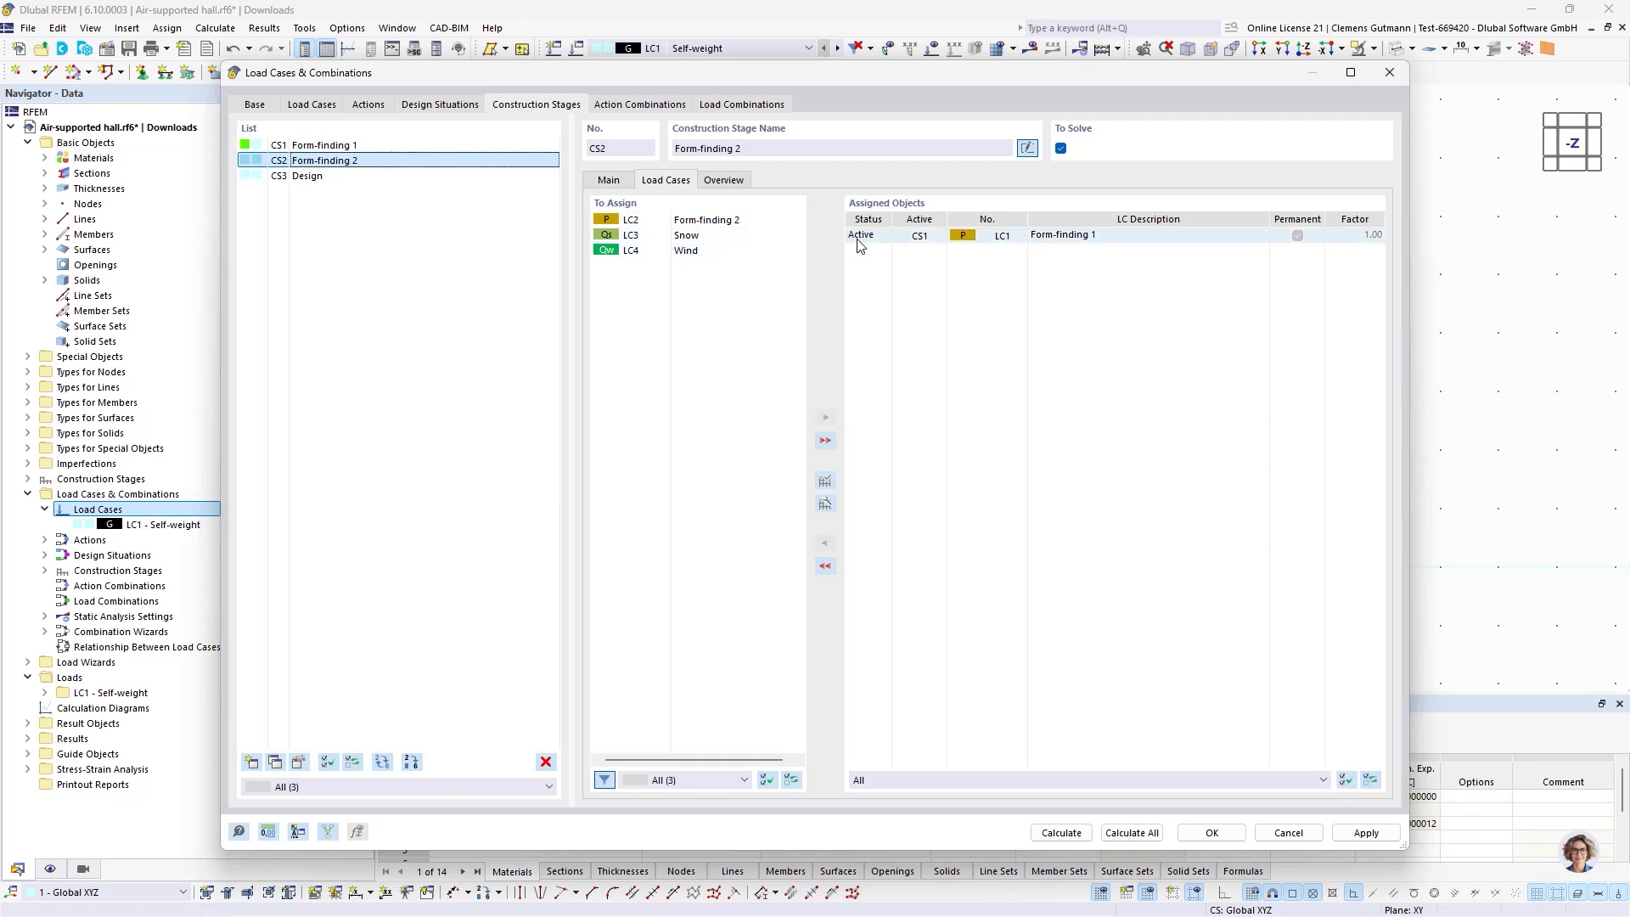
pyautogui.click(705, 220)
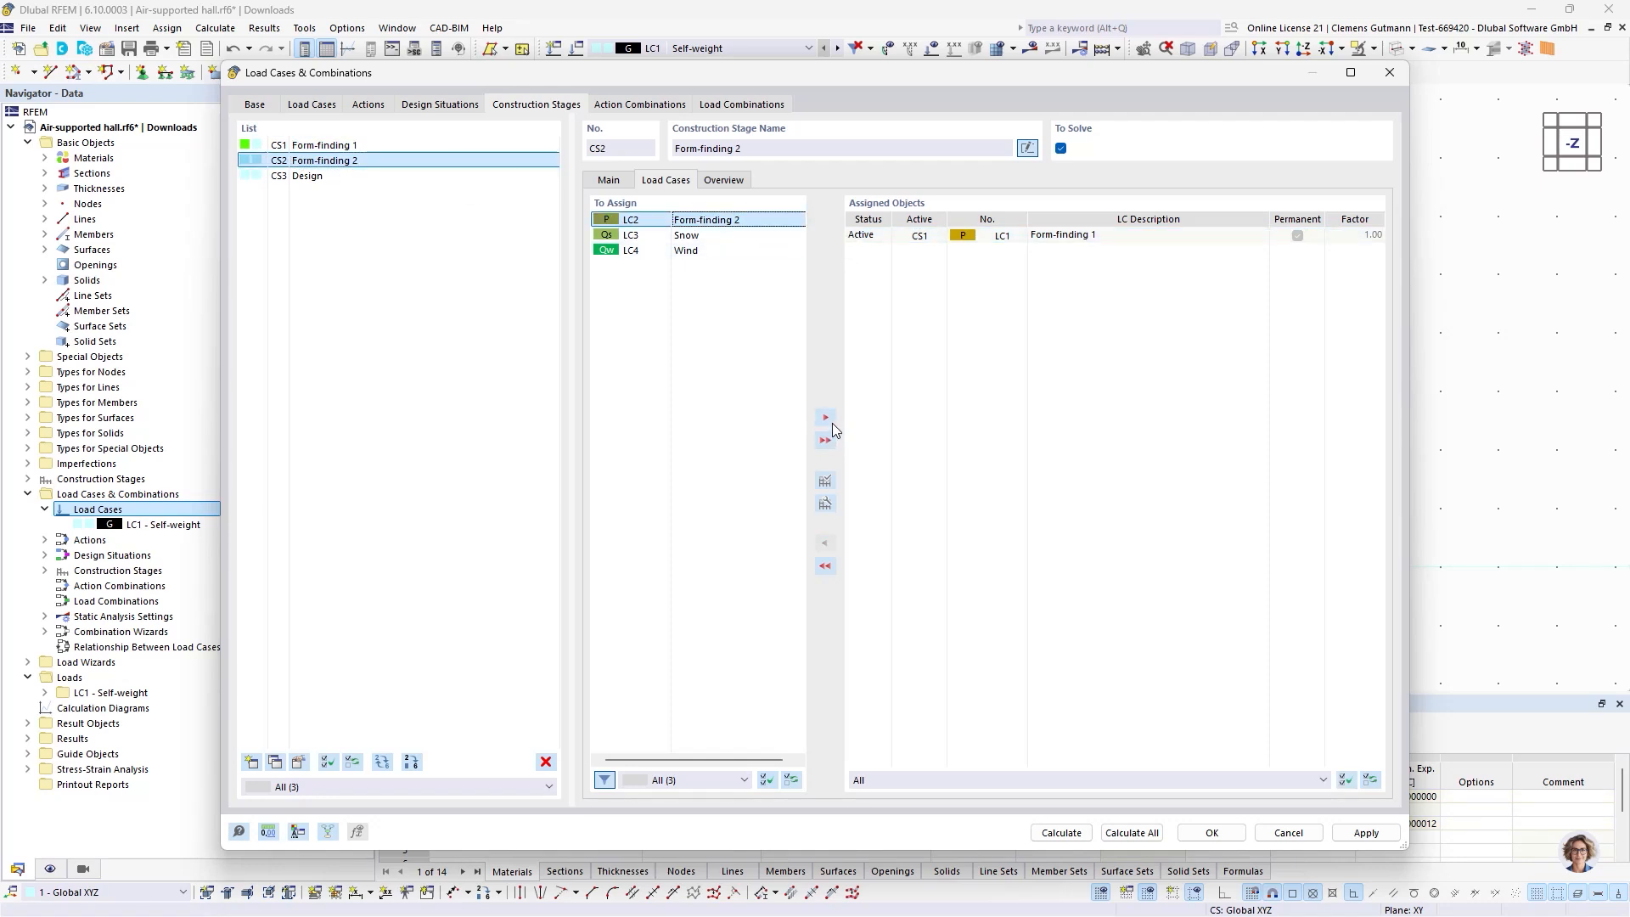
pyautogui.click(825, 417)
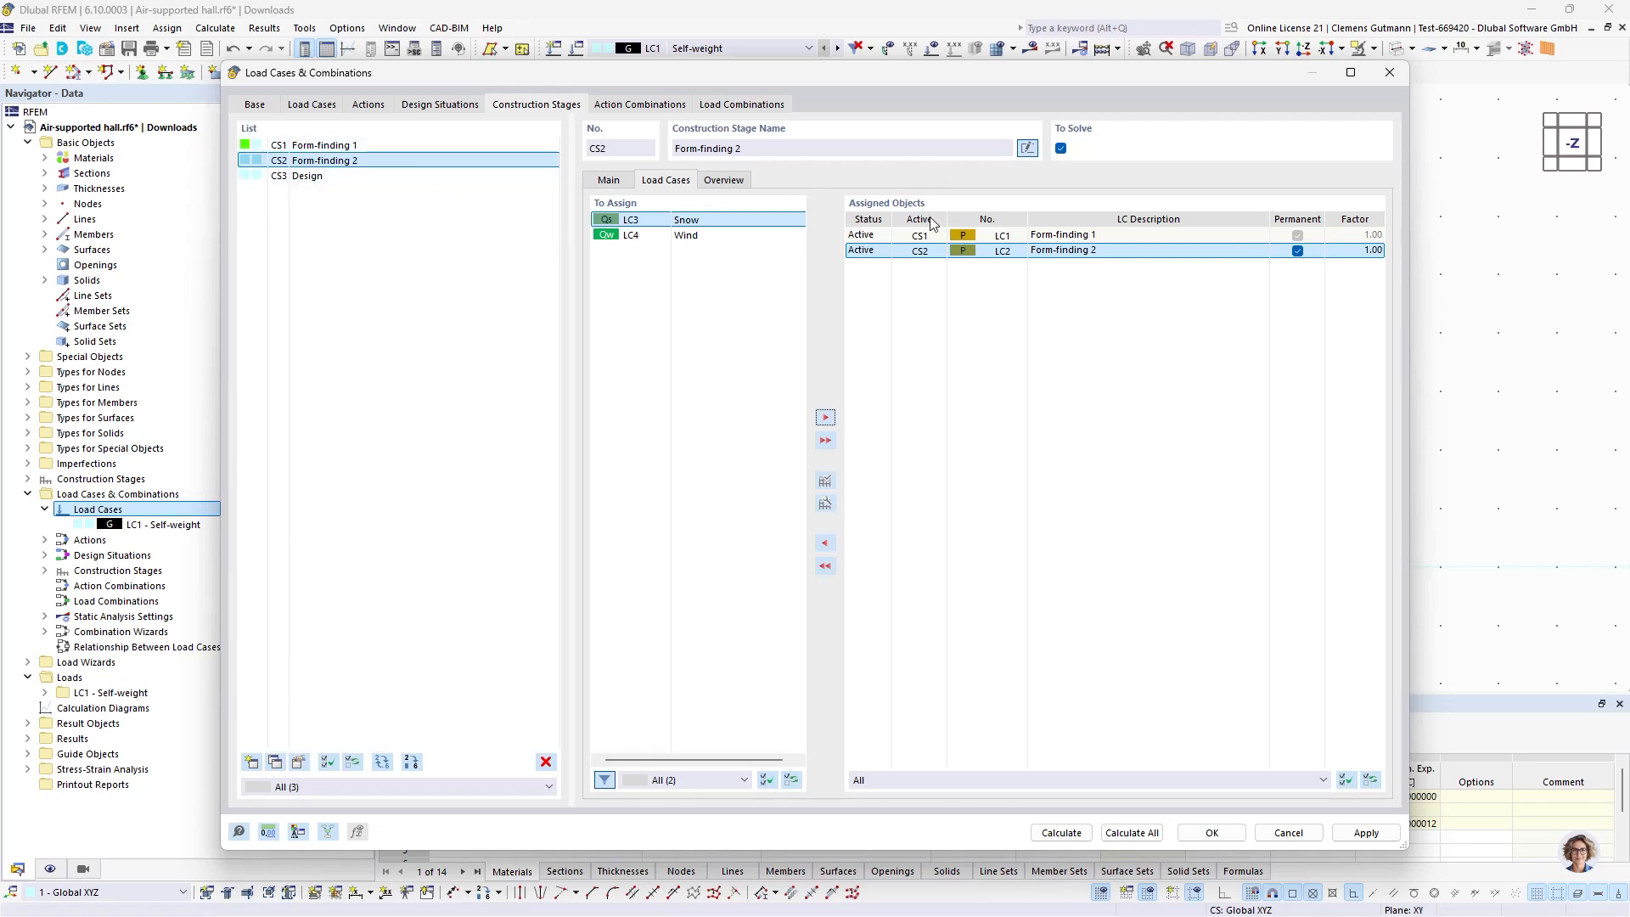
pyautogui.click(870, 237)
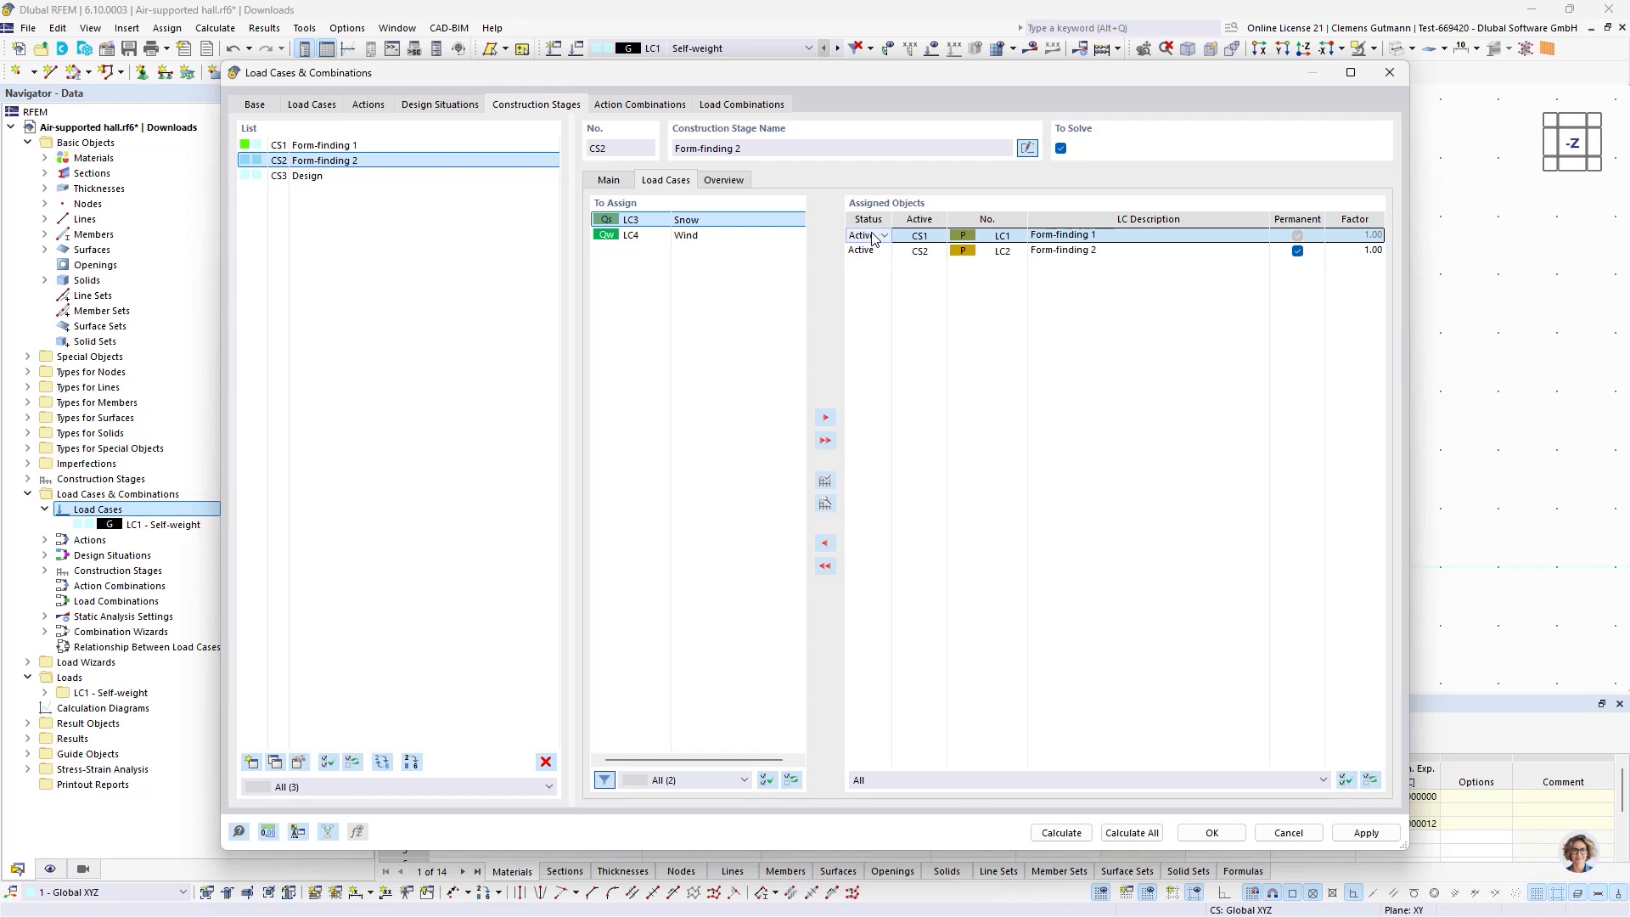
pyautogui.click(875, 237)
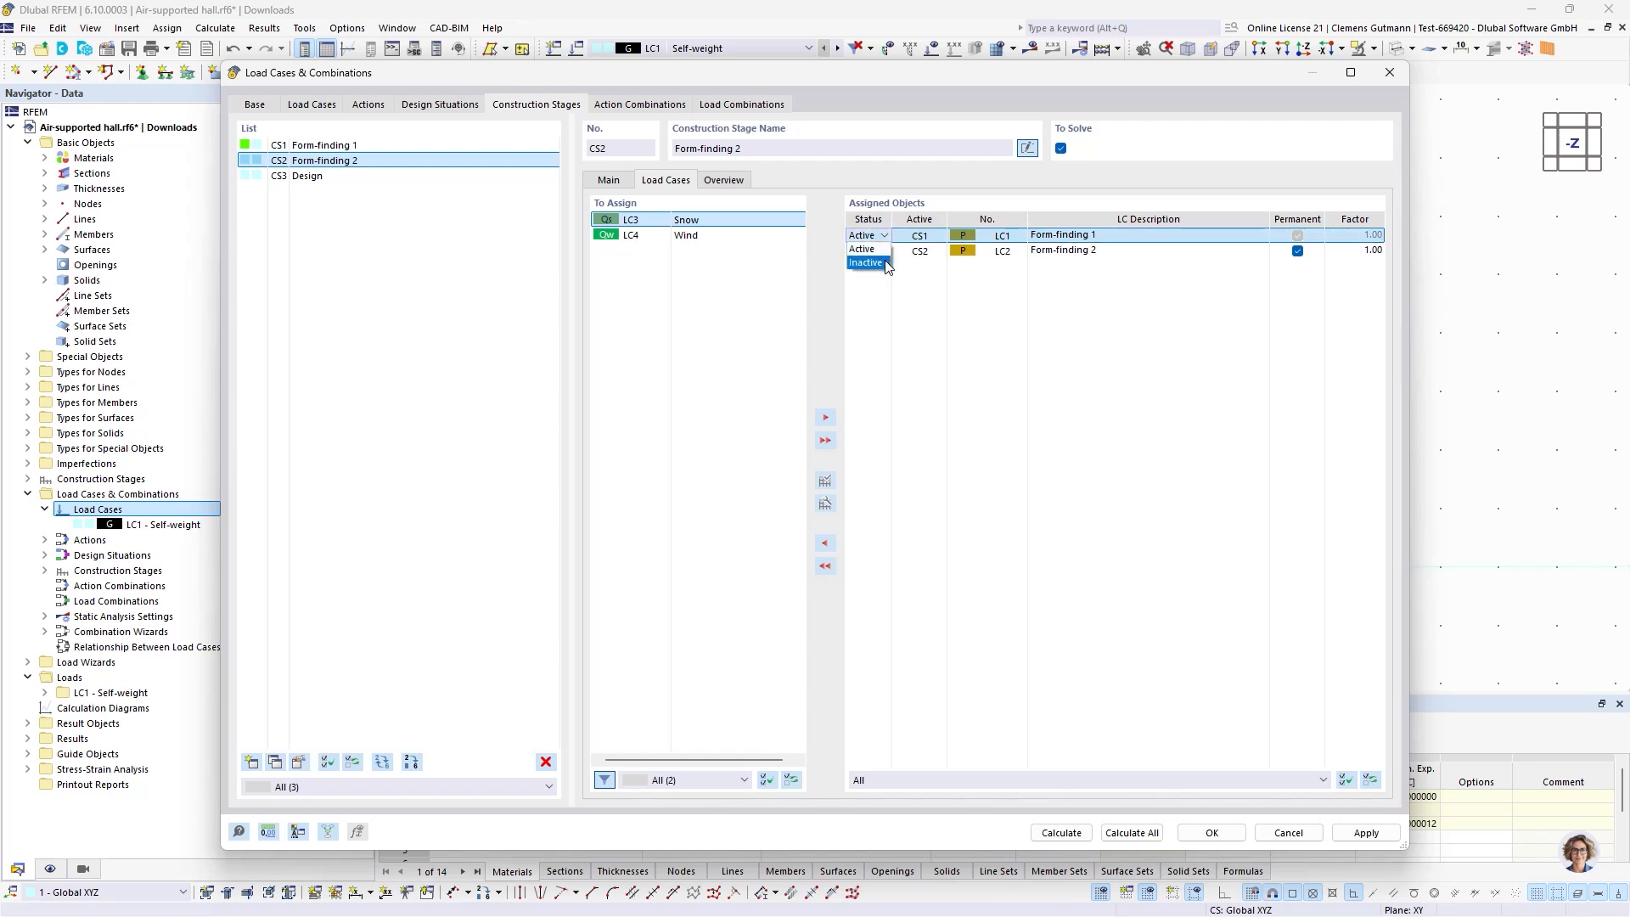
pyautogui.click(885, 262)
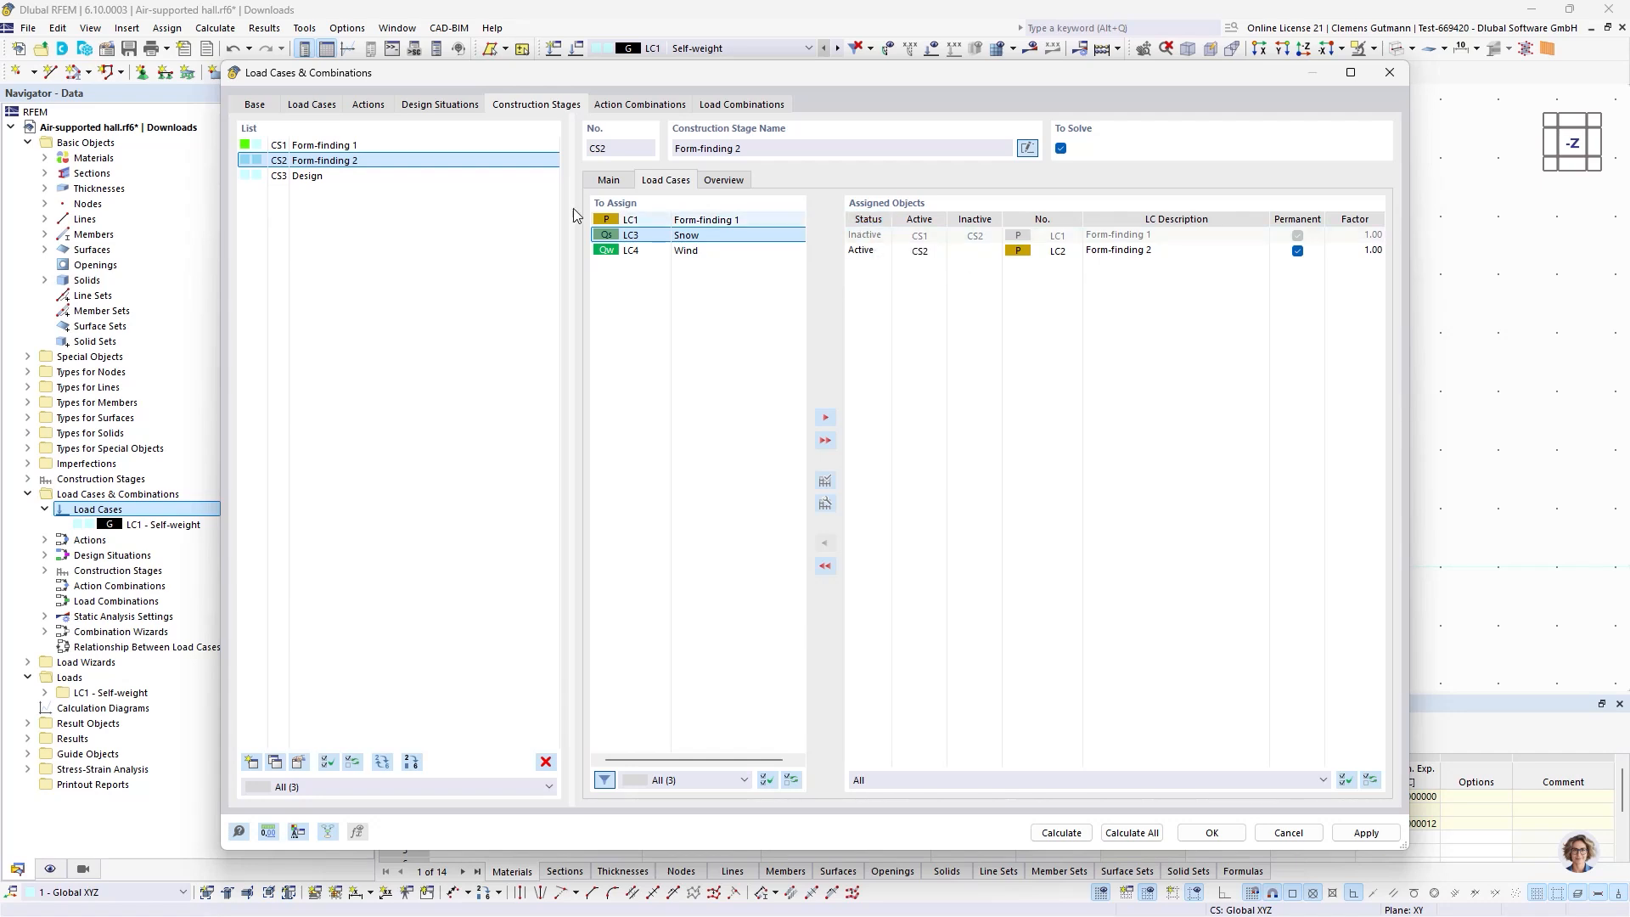
# Assign load cases LC2, LC3 and LC4 to construction stage CS3 Design, make LC1 inactive there, and accept the load case setup.
pyautogui.click(400, 175)
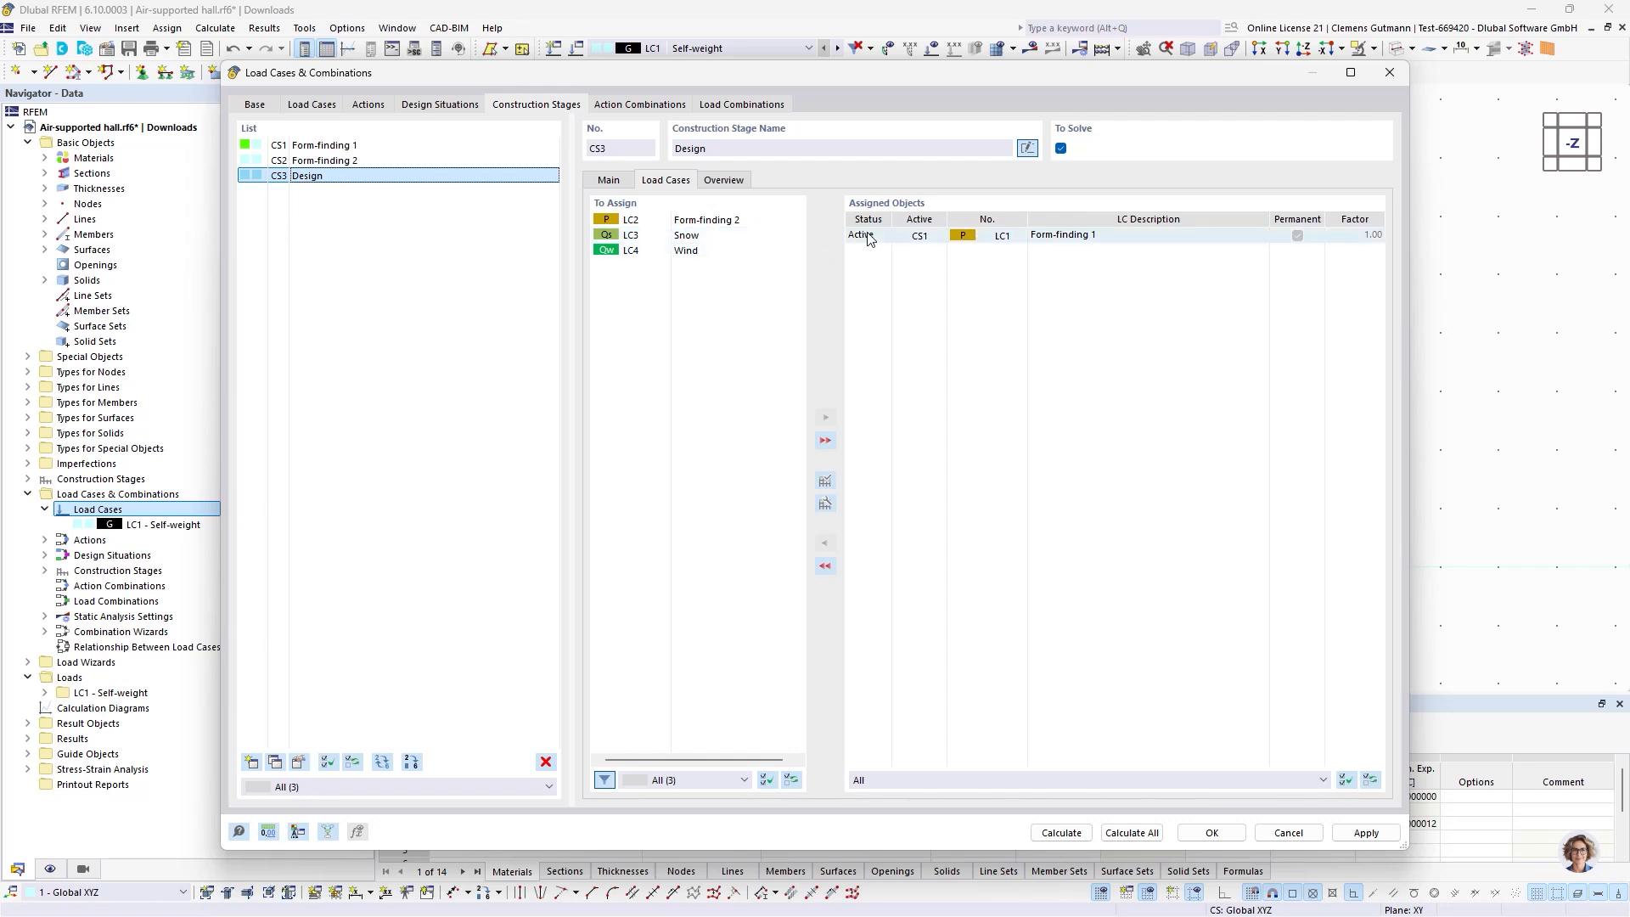
pyautogui.click(896, 240)
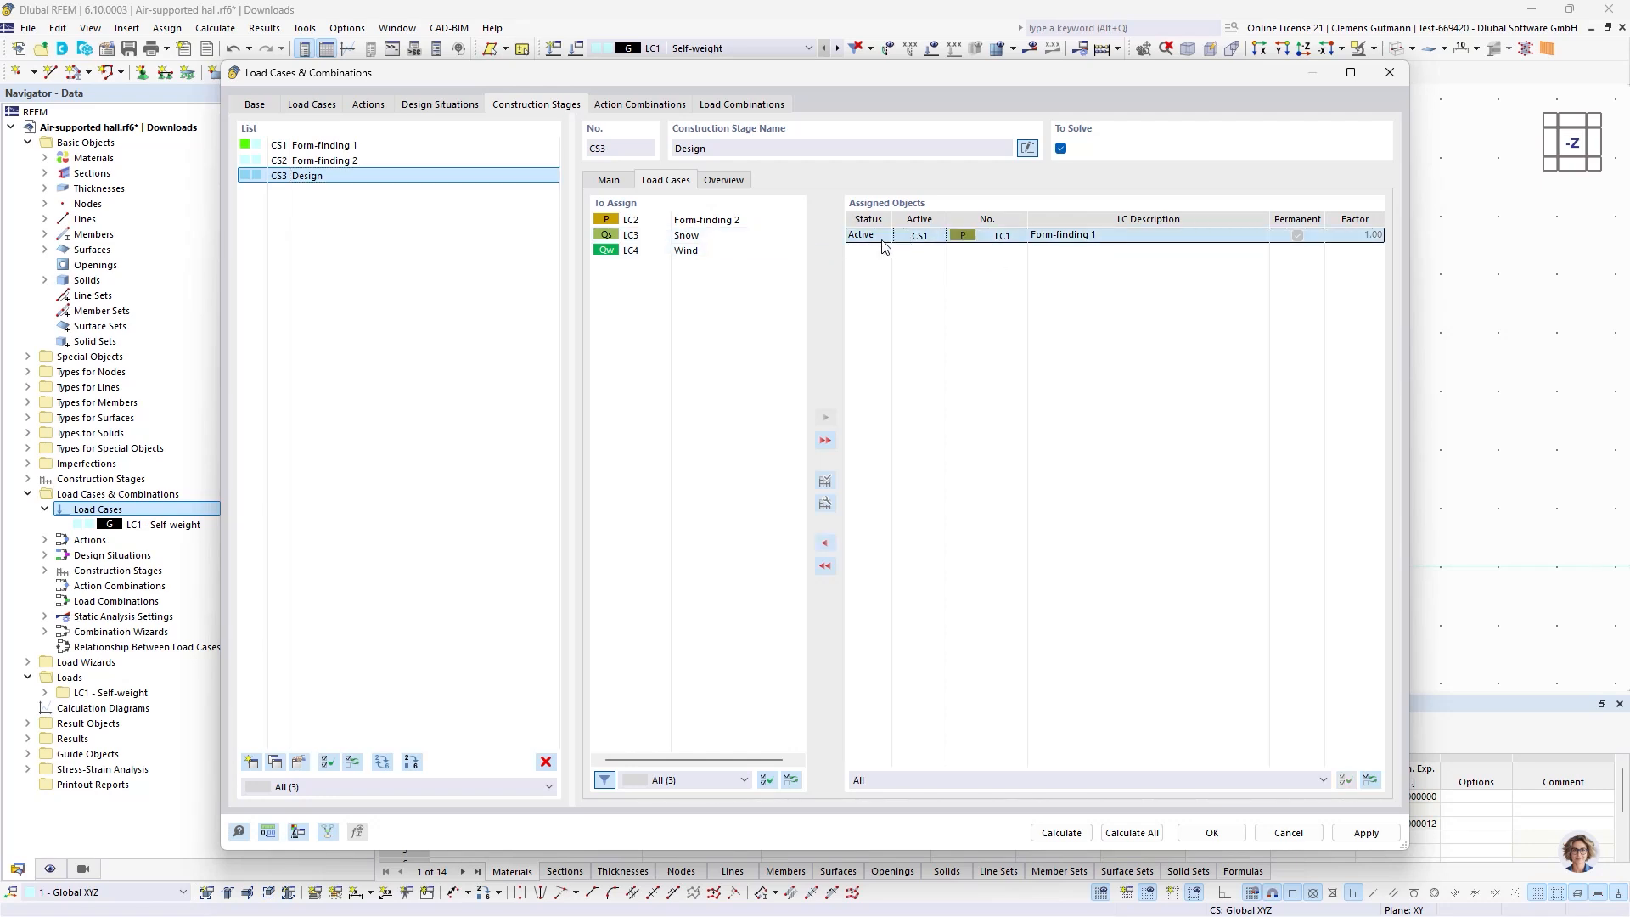
pyautogui.moveTo(655, 220); pyautogui.dragTo(649, 252)
pyautogui.click(829, 418)
pyautogui.click(905, 241)
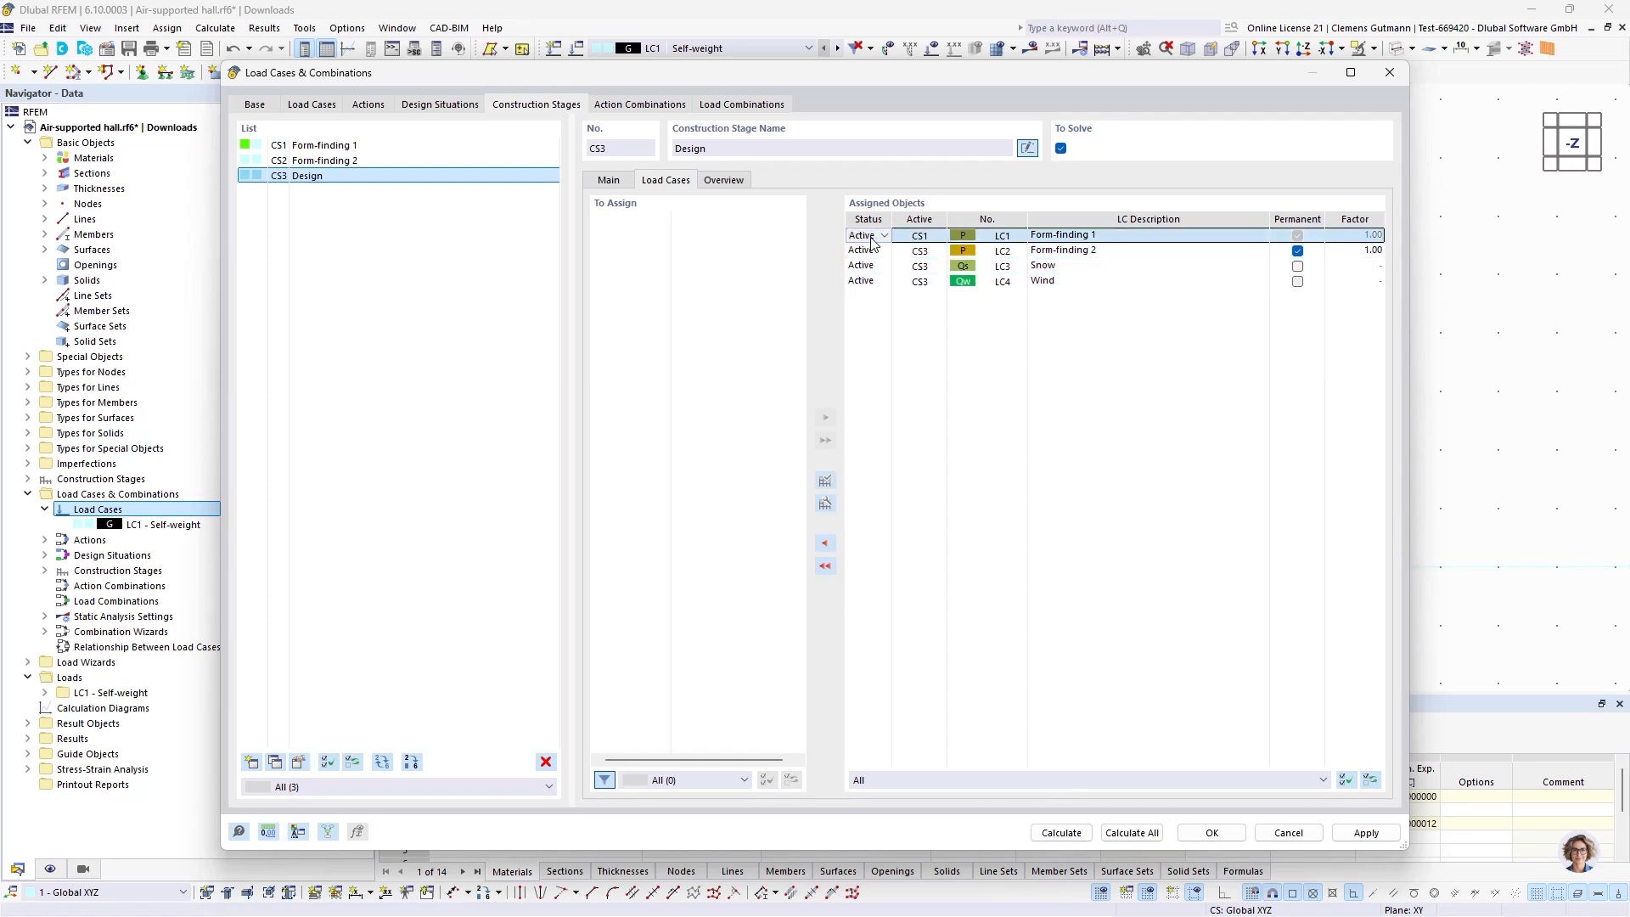
pyautogui.click(825, 542)
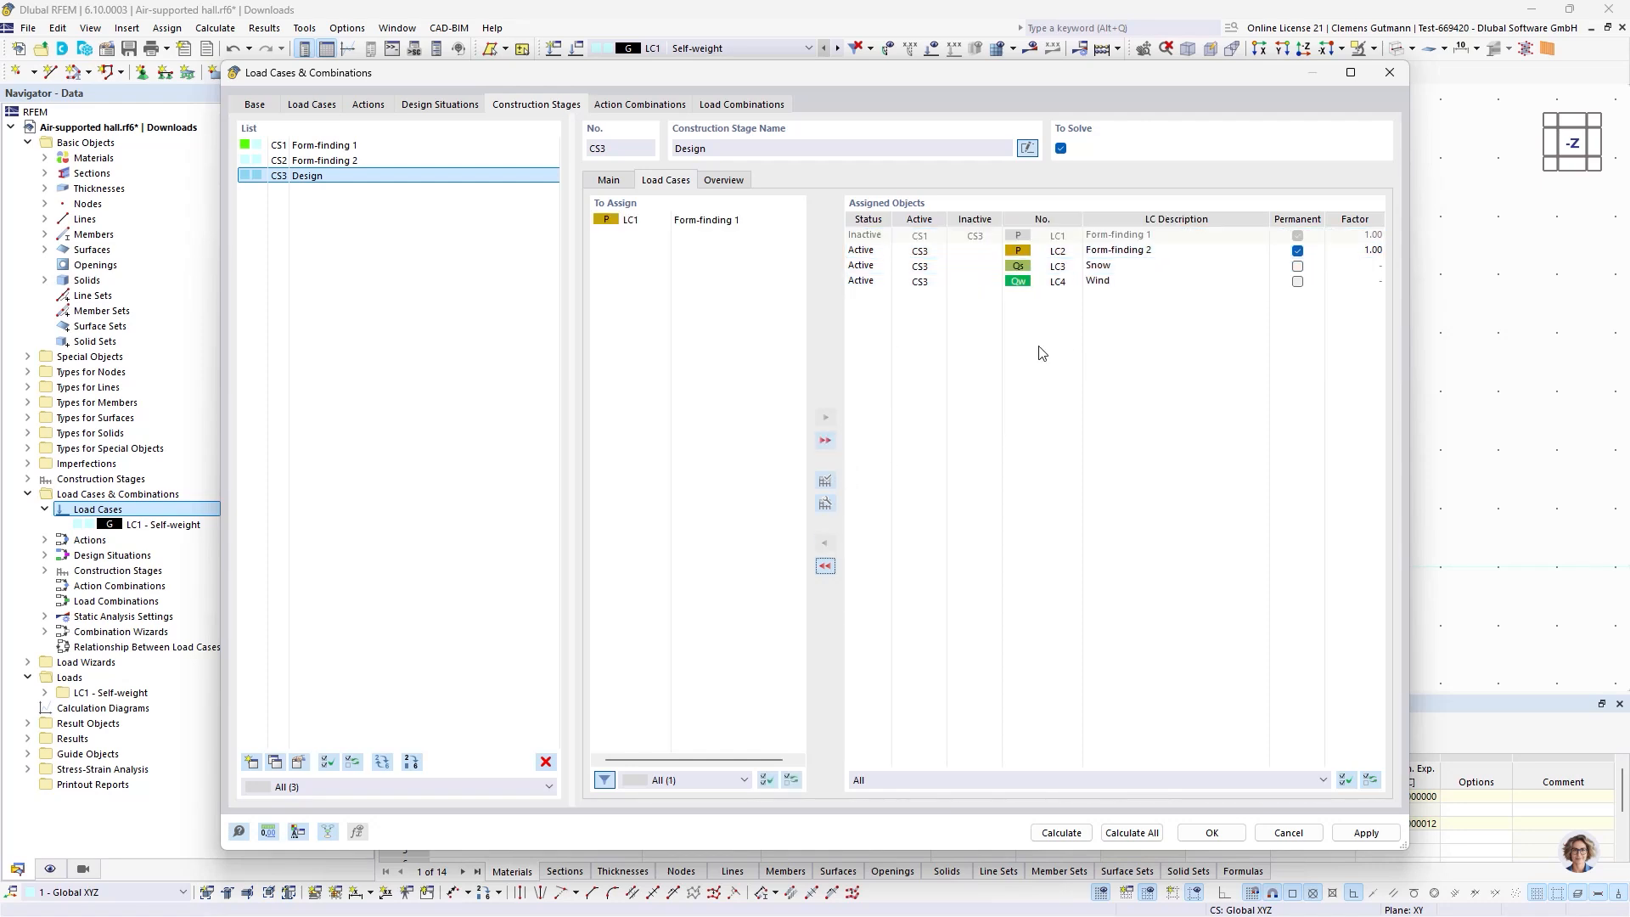
pyautogui.click(332, 160)
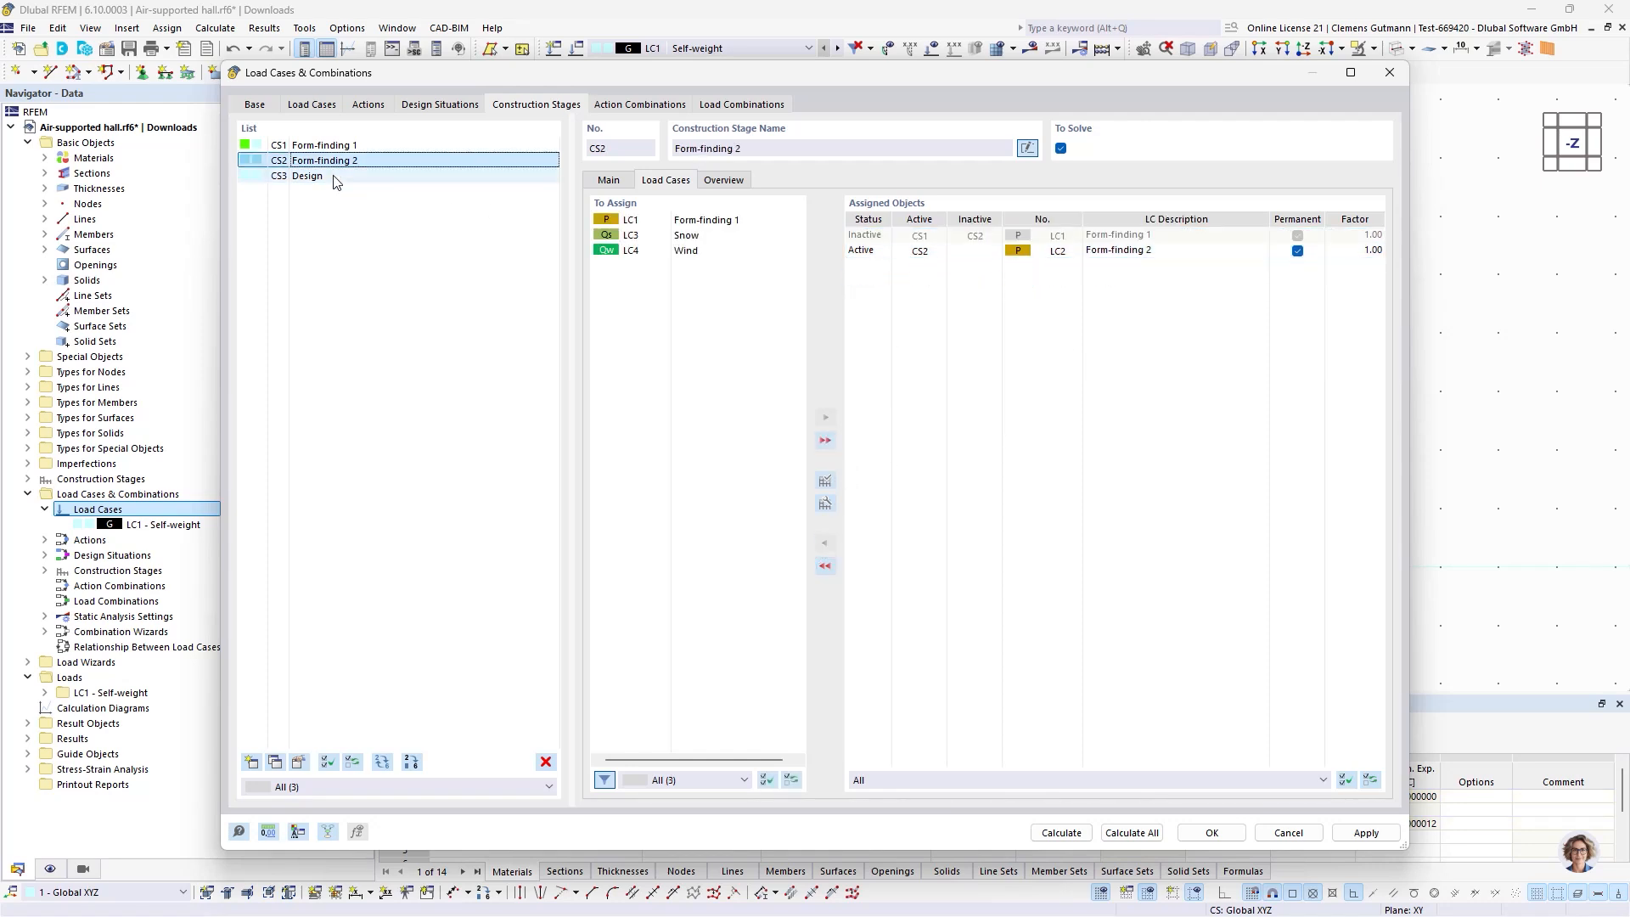
pyautogui.click(335, 176)
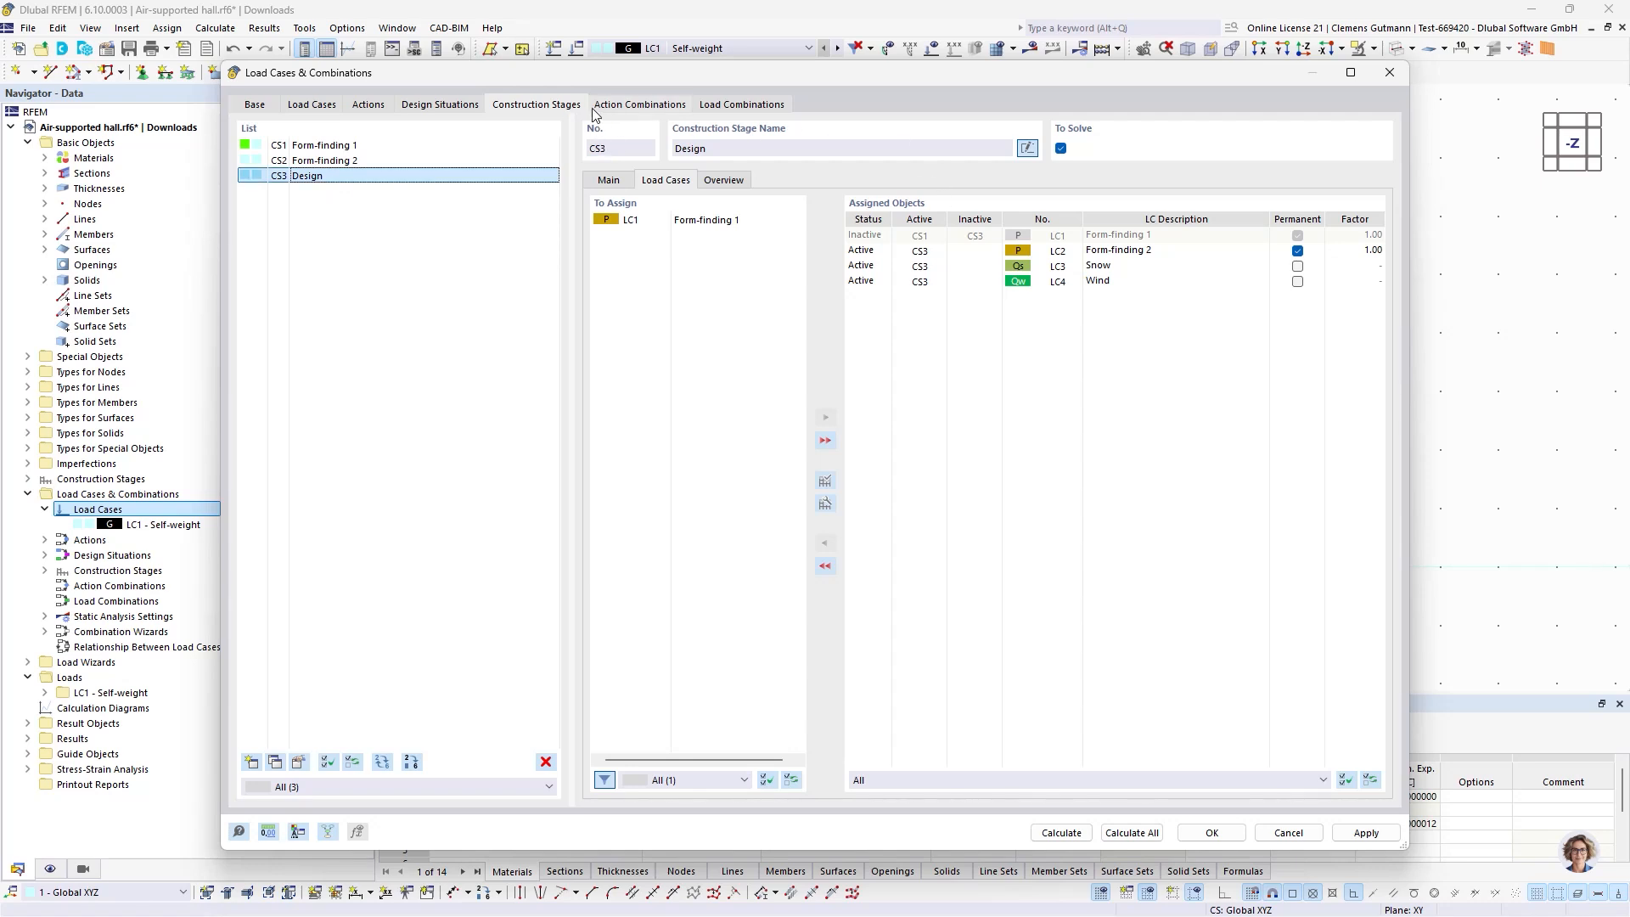
pyautogui.click(1210, 833)
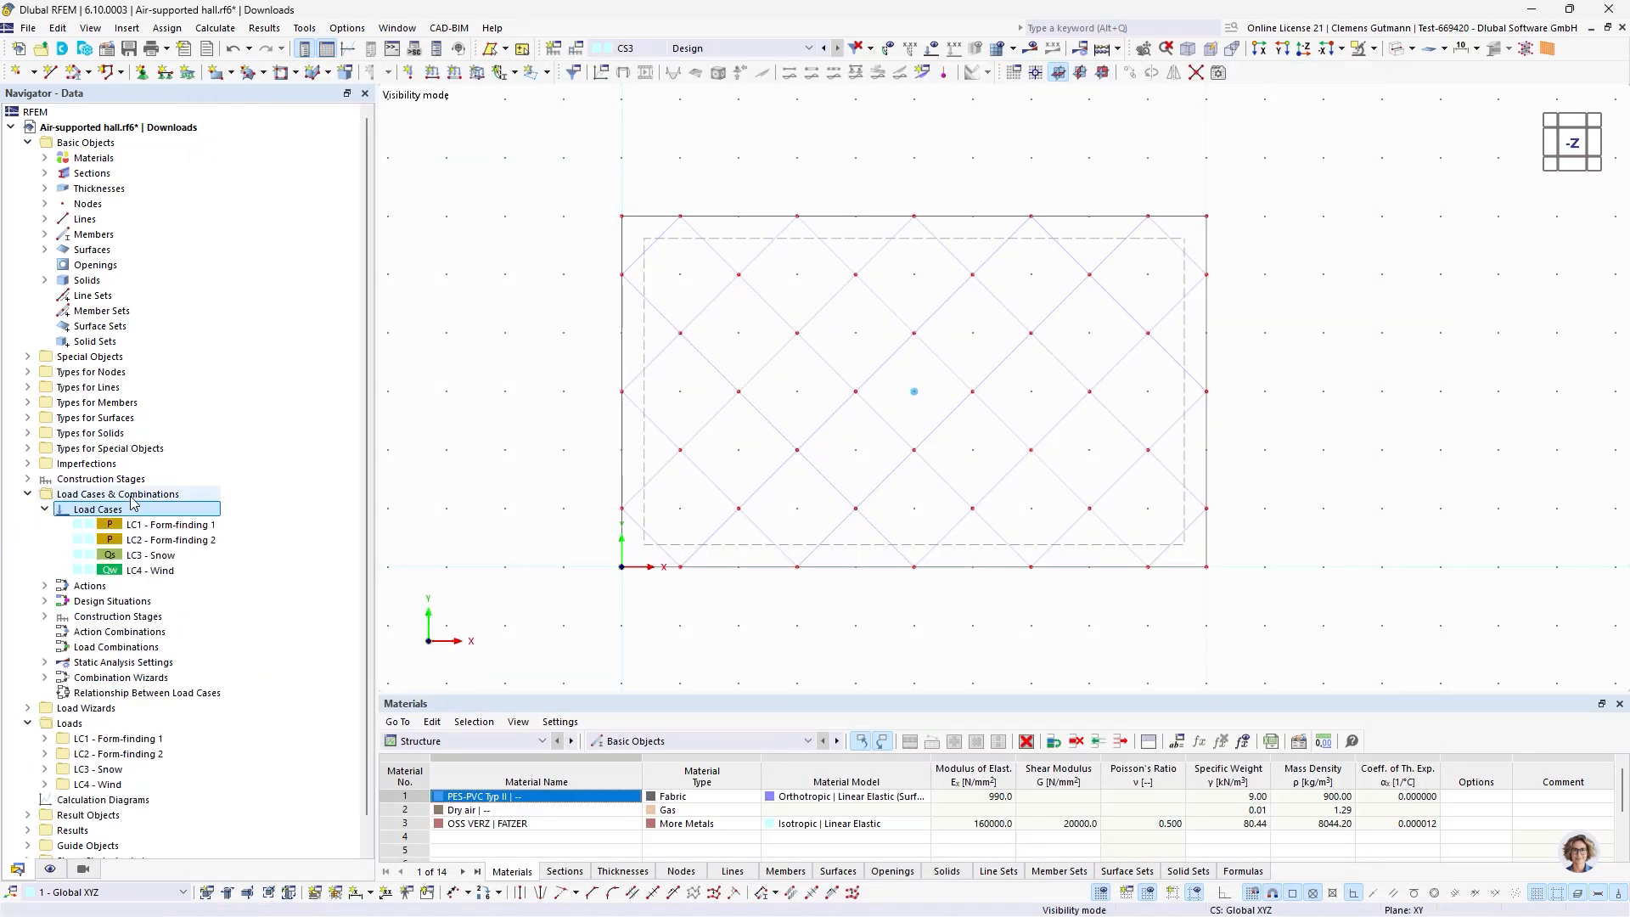
pyautogui.scroll(-1, 102, 509)
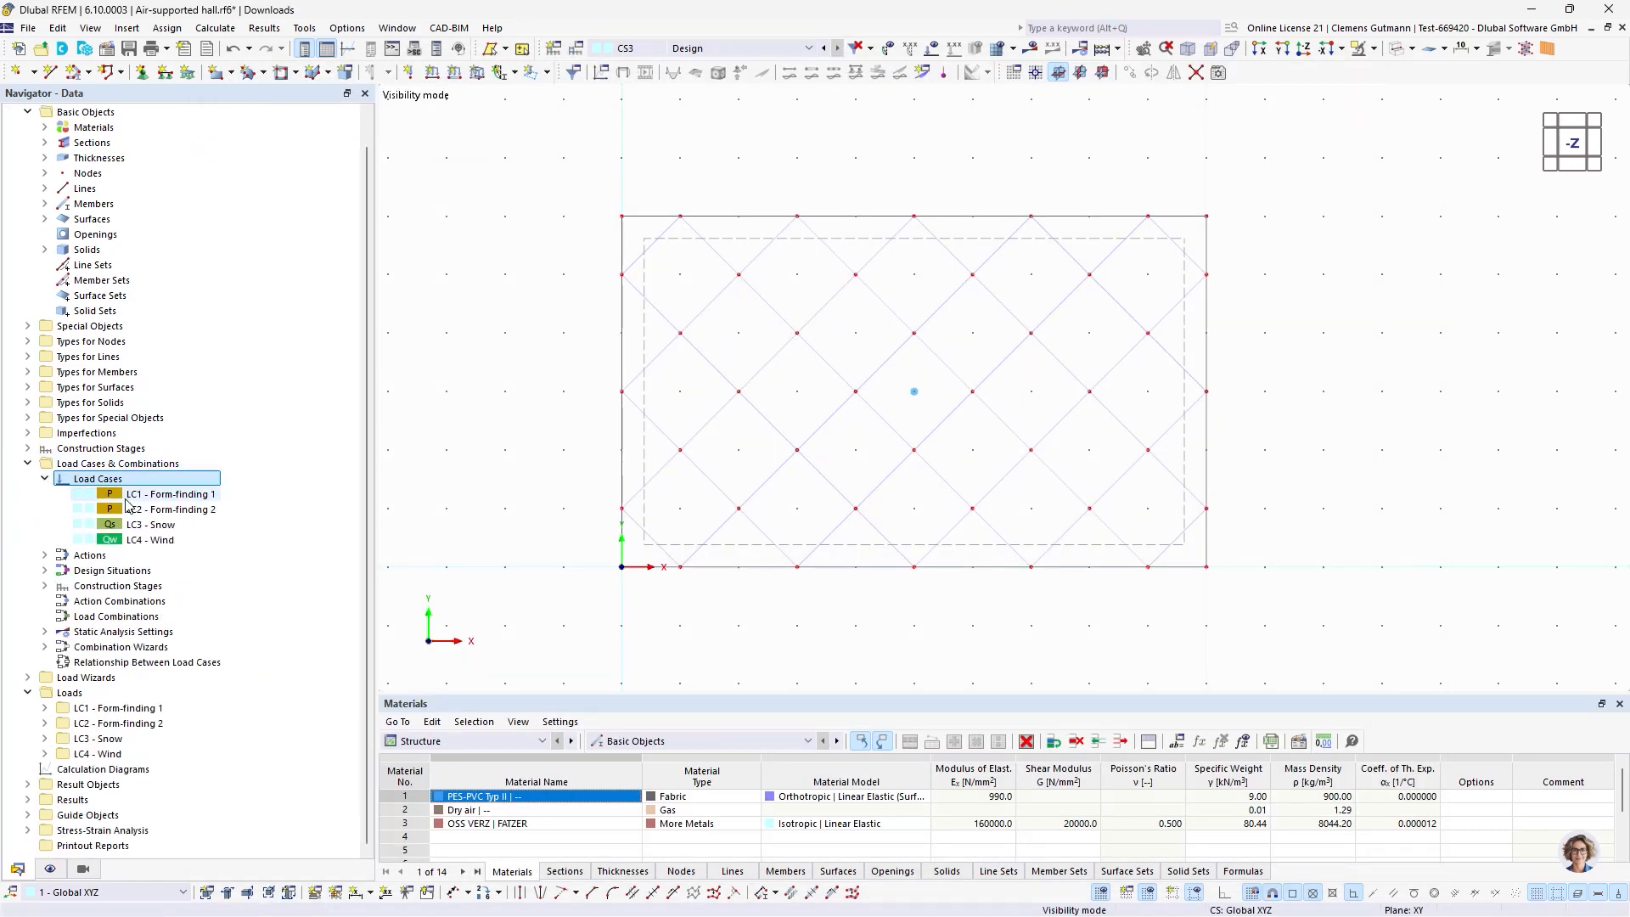
pyautogui.click(45, 710)
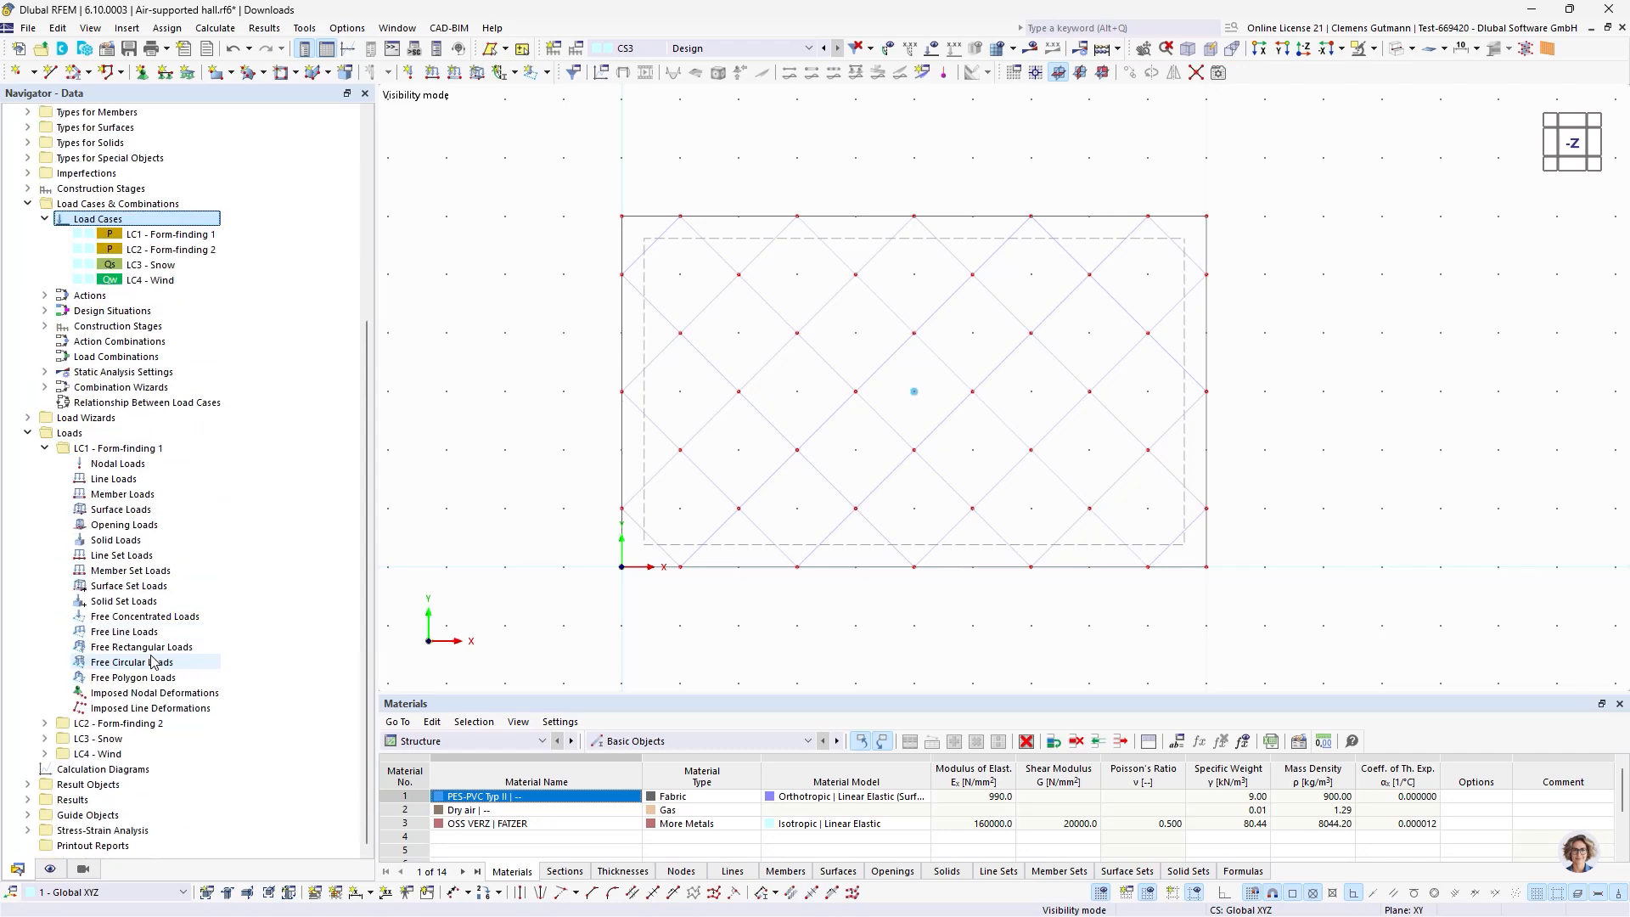
pyautogui.keyDown('ctrl'); pyautogui.moveTo(939, 593); pyautogui.dragTo(739, 598, button='middle'); pyautogui.keyUp('ctrl')
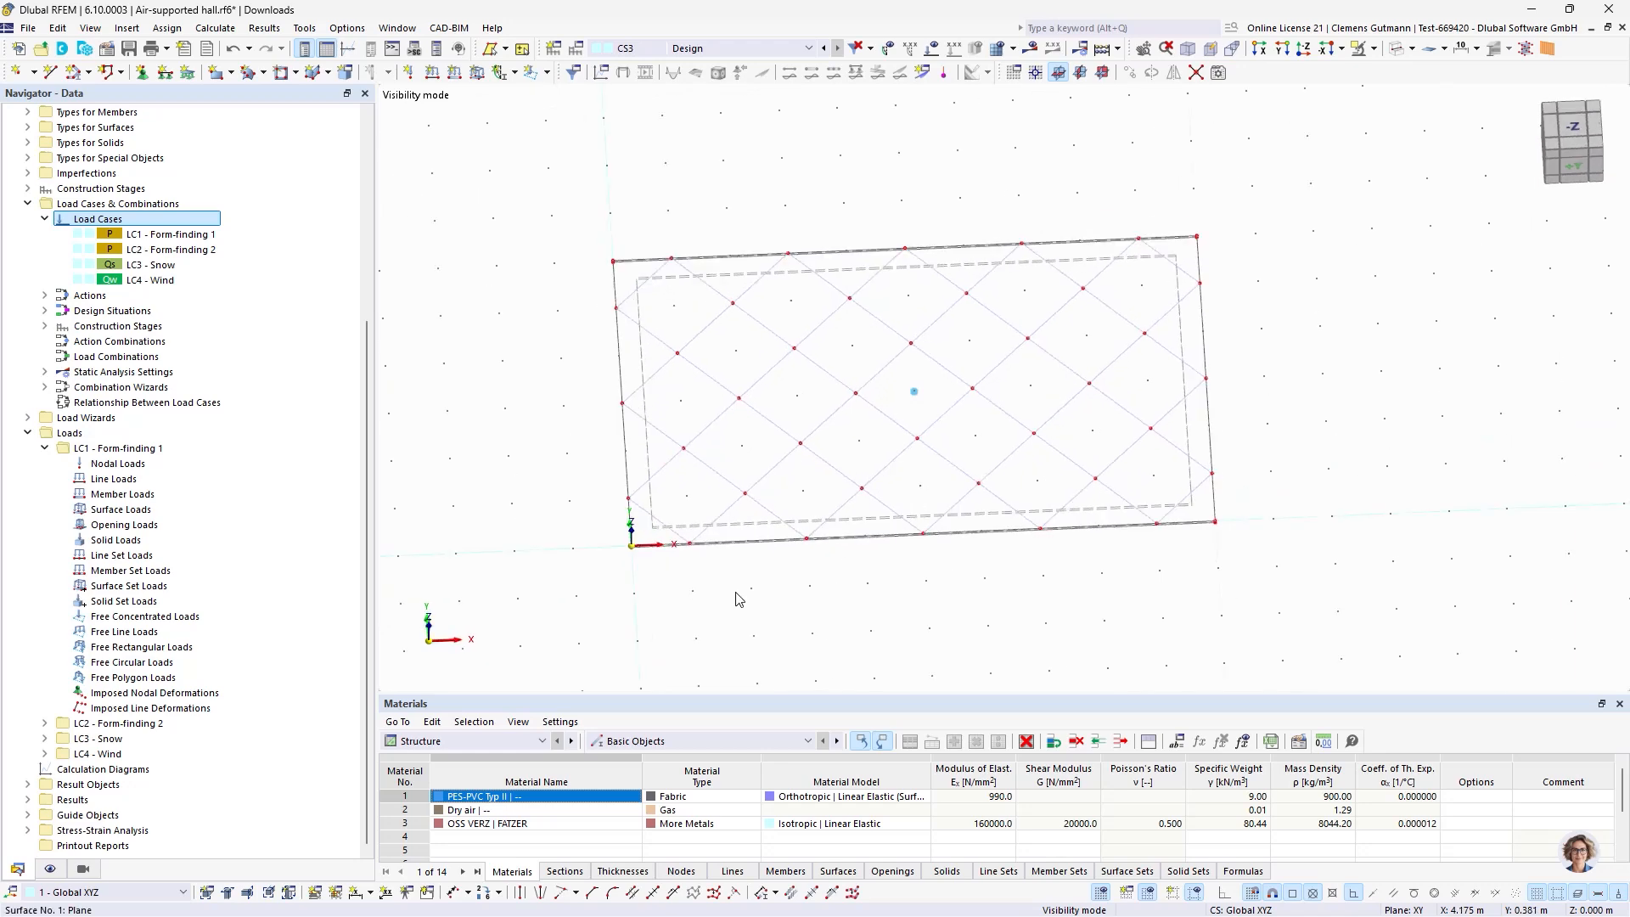
# Create an object selection named Cables for members whose Member Type equals Cable.
pyautogui.click(83, 868)
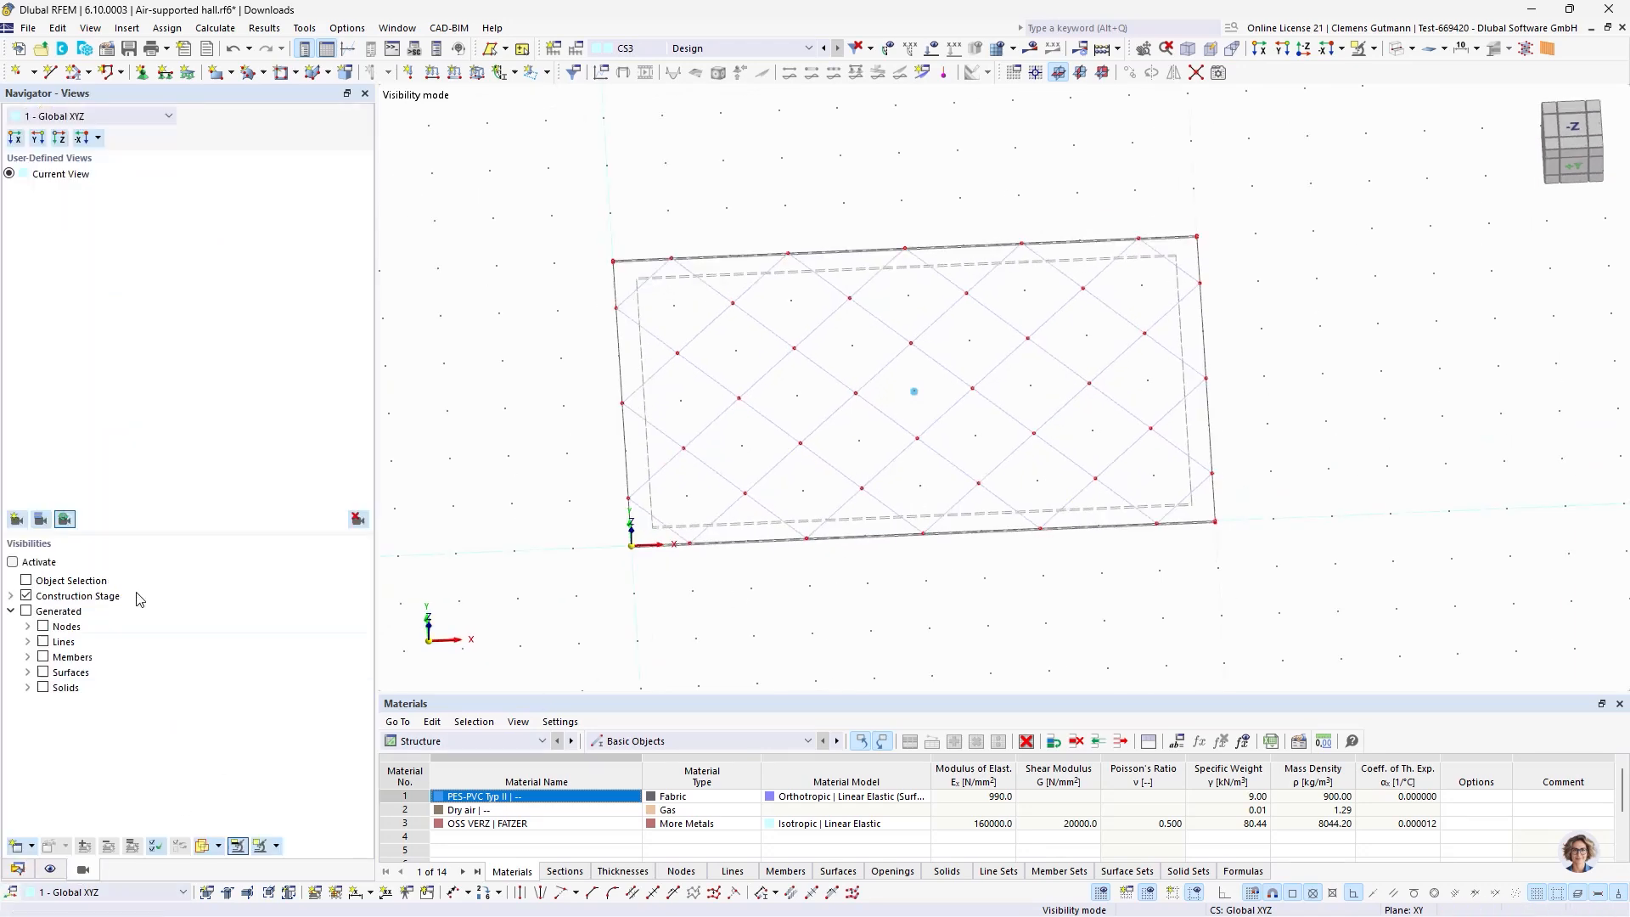
pyautogui.rightClick(75, 582)
pyautogui.click(17, 846)
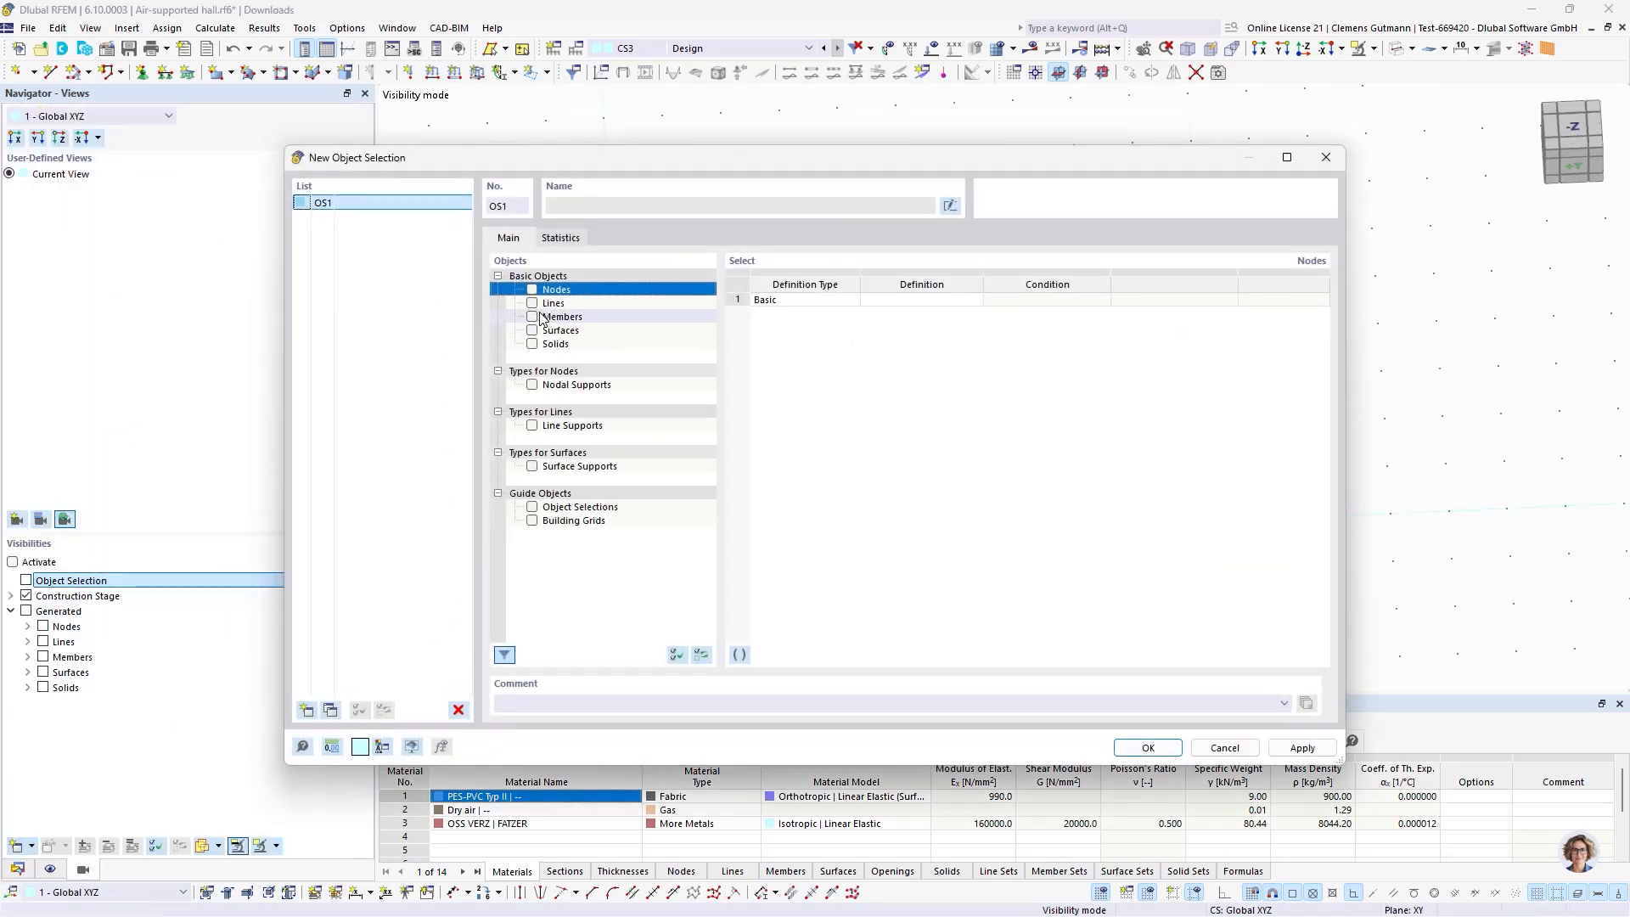
pyautogui.click(533, 317)
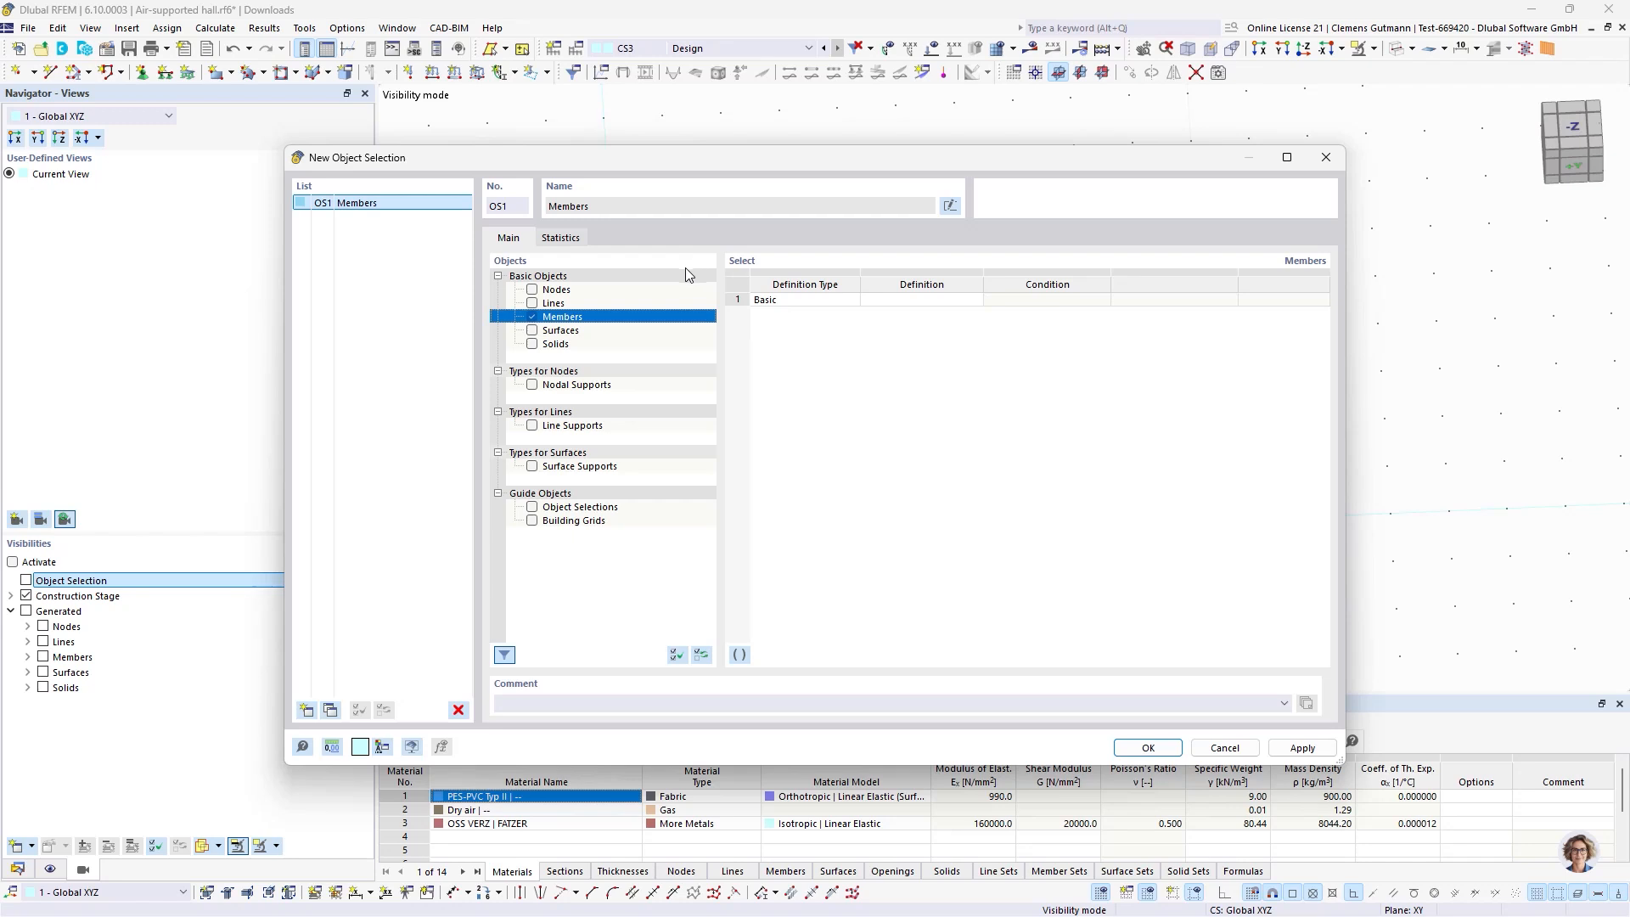
pyautogui.click(1066, 303)
pyautogui.click(893, 300)
pyautogui.click(974, 299)
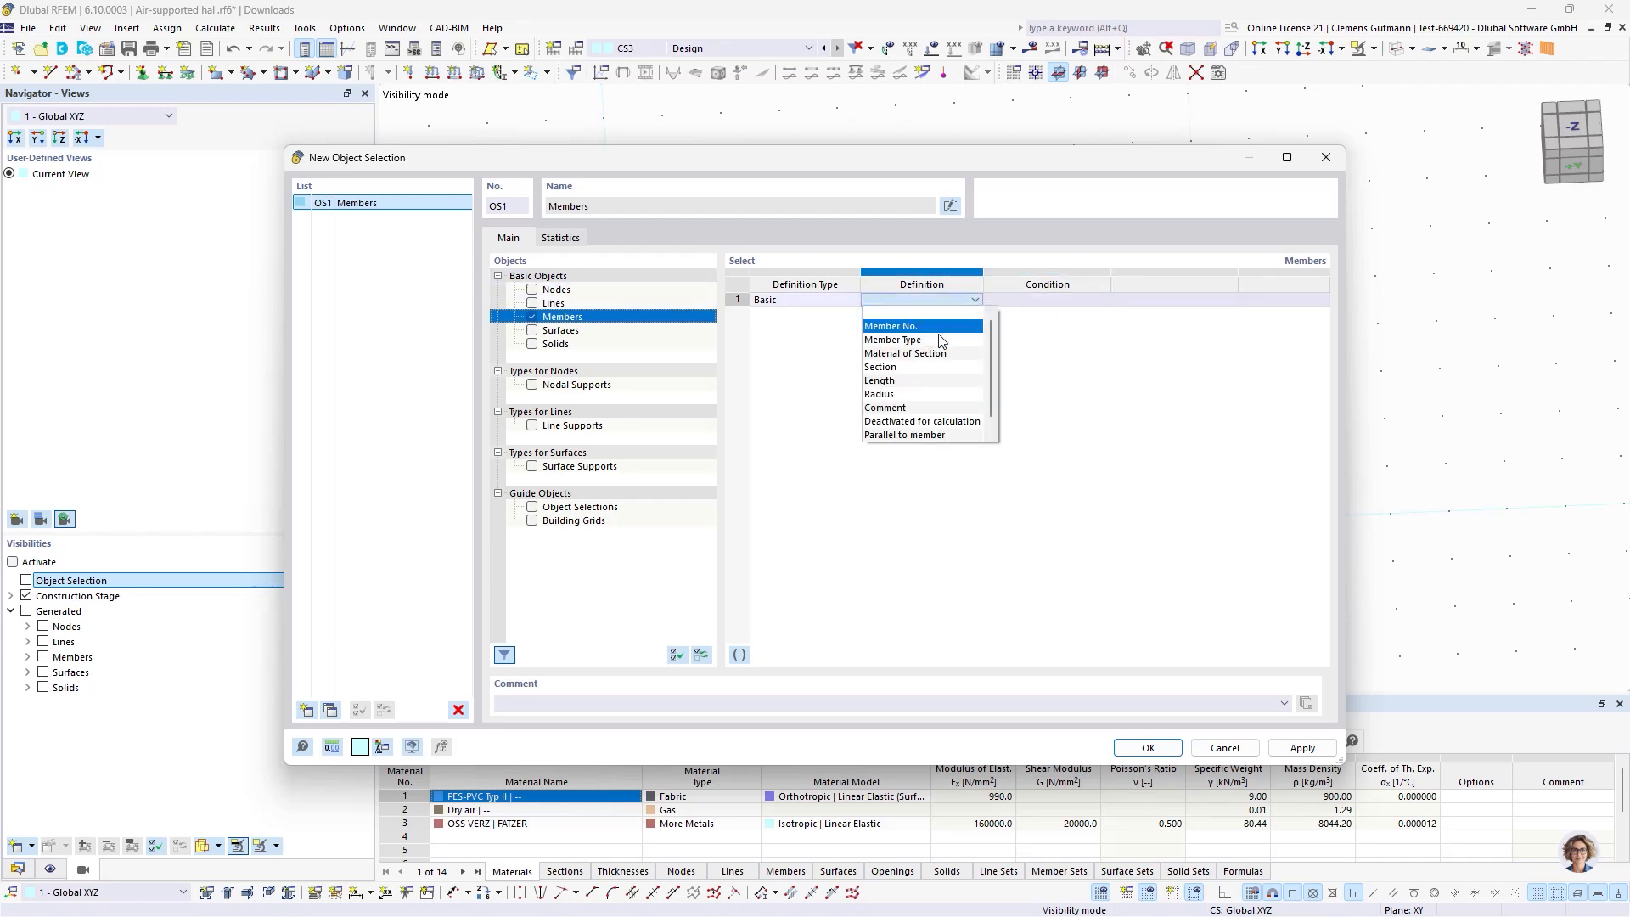
pyautogui.click(927, 340)
pyautogui.click(1217, 300)
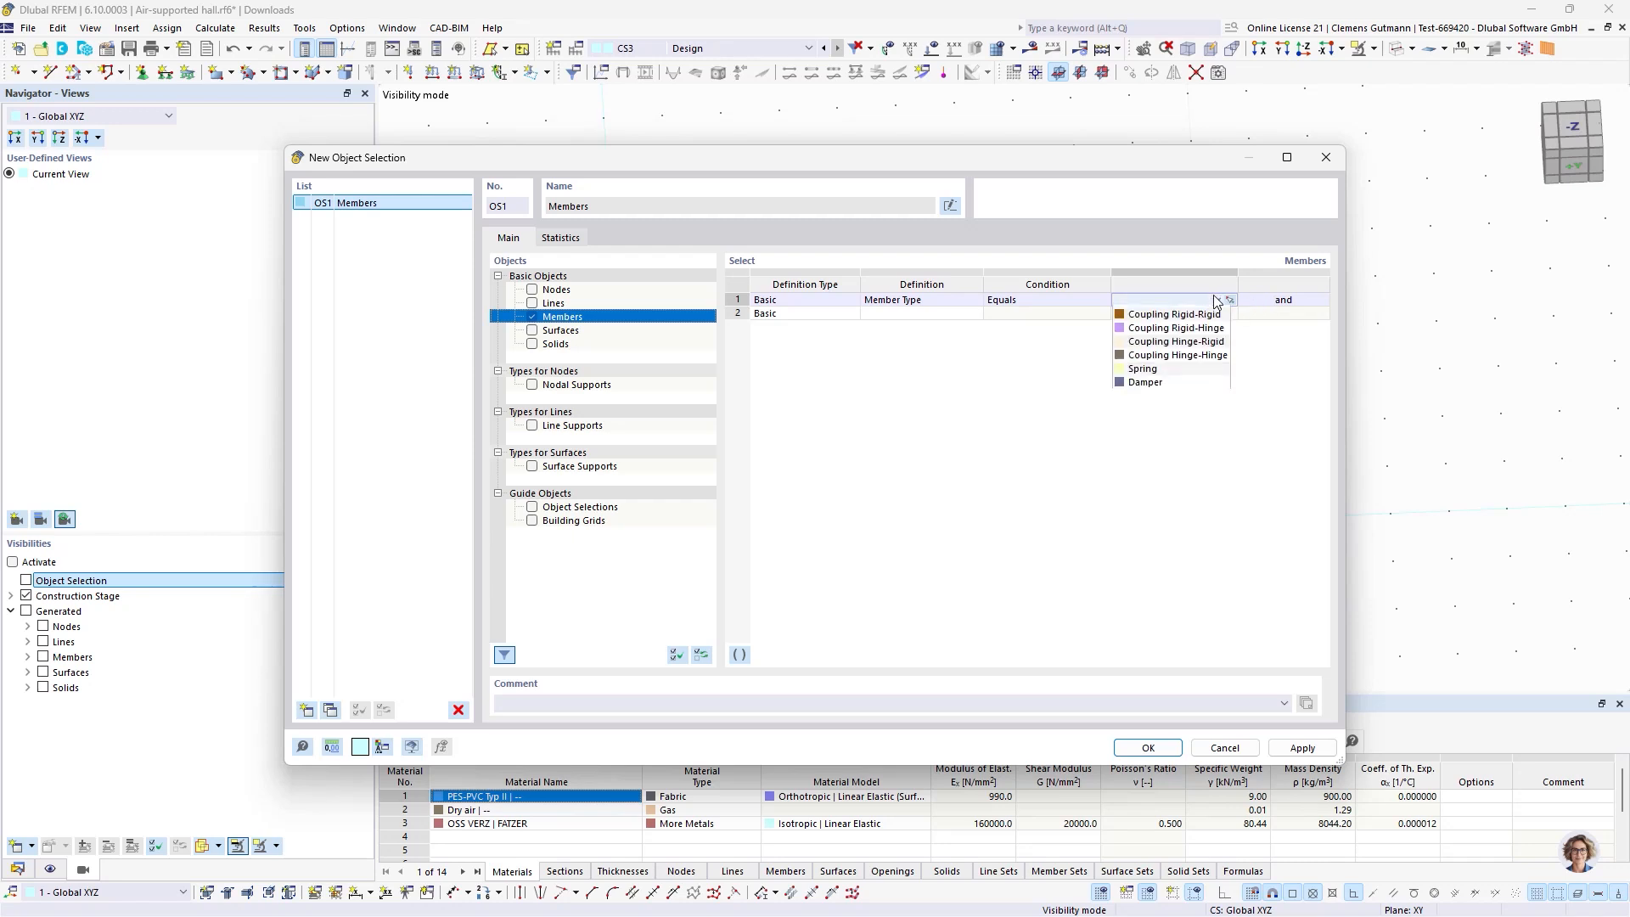
pyautogui.click(1174, 421)
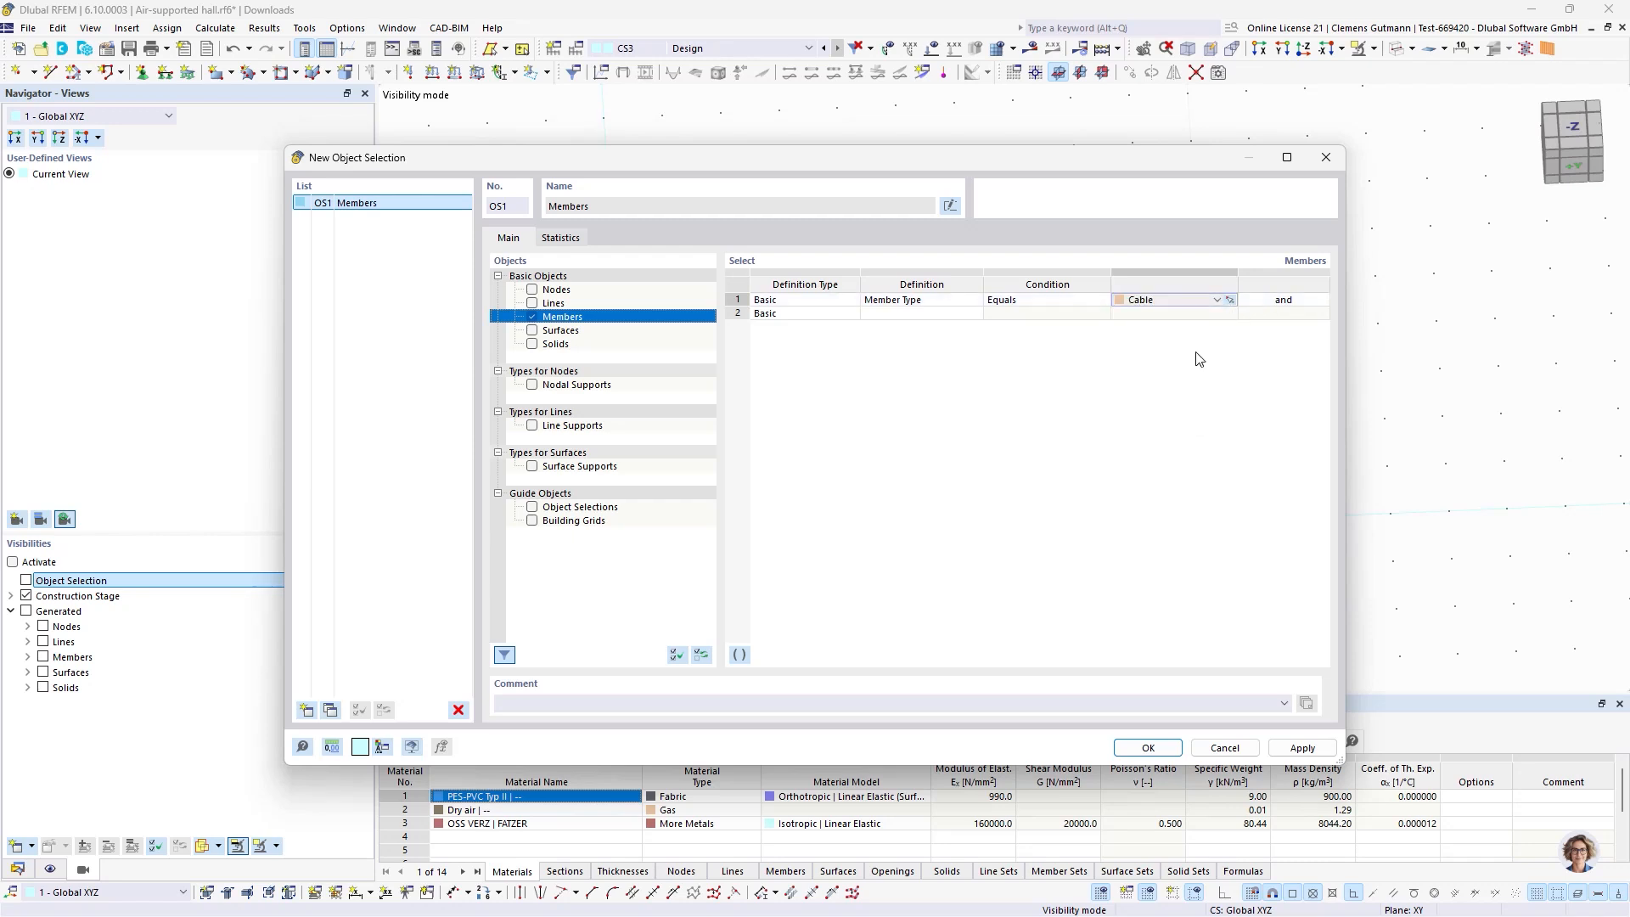
pyautogui.click(949, 207)
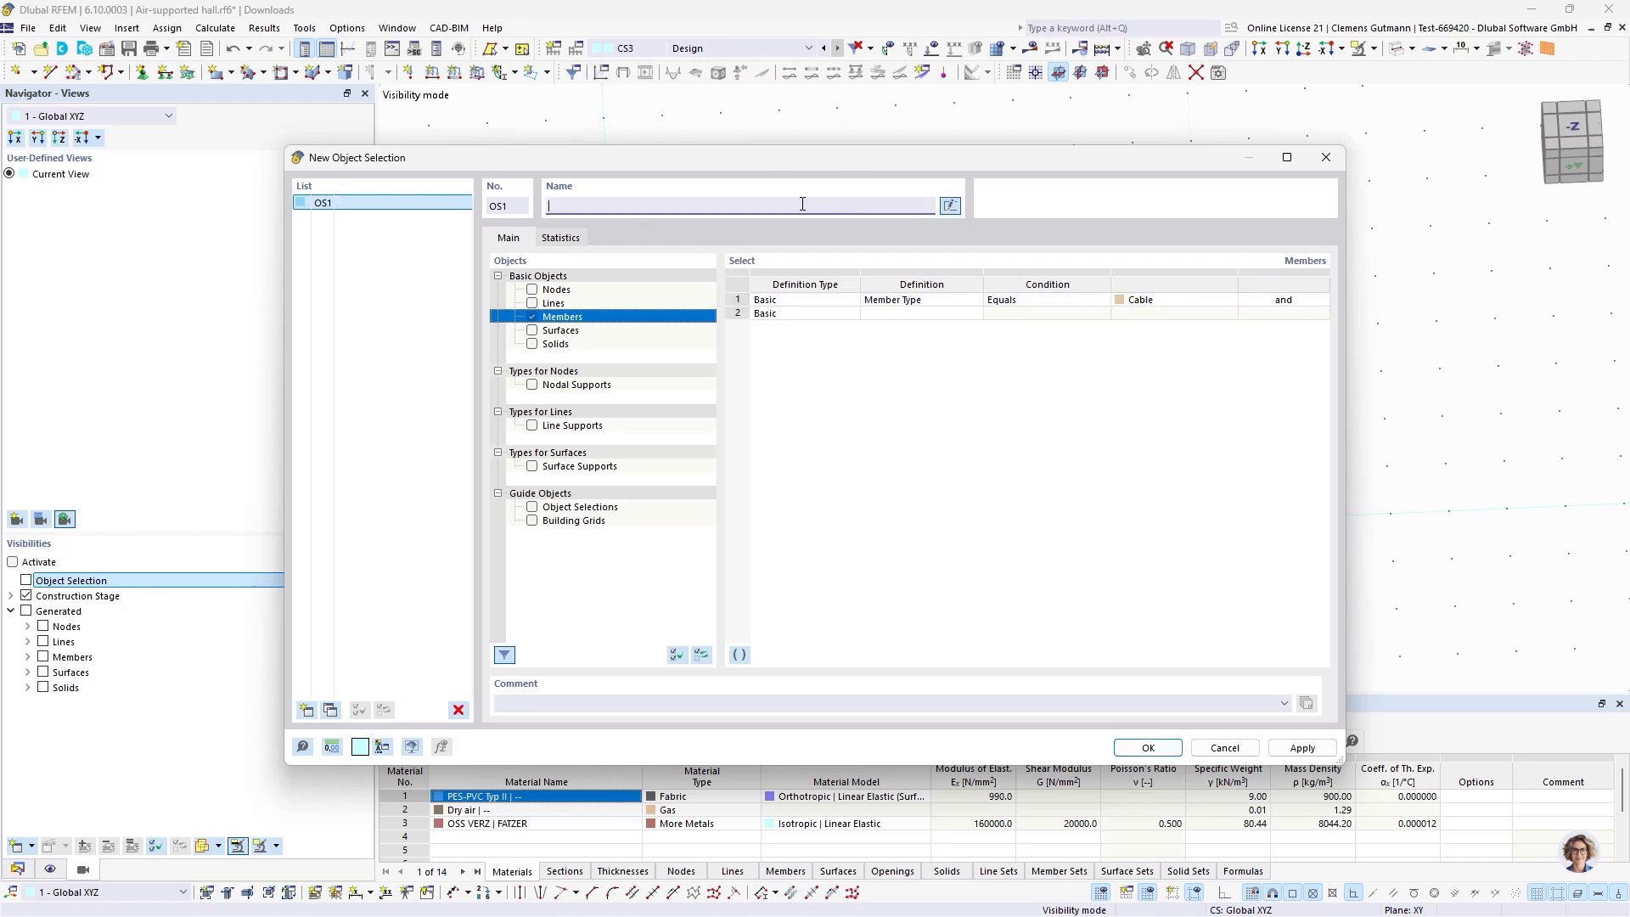
pyautogui.write('Cables')
# Add a second object selection named Membrane for surfaces whose Stiffness Type equals Membrane.
pyautogui.click(306, 710)
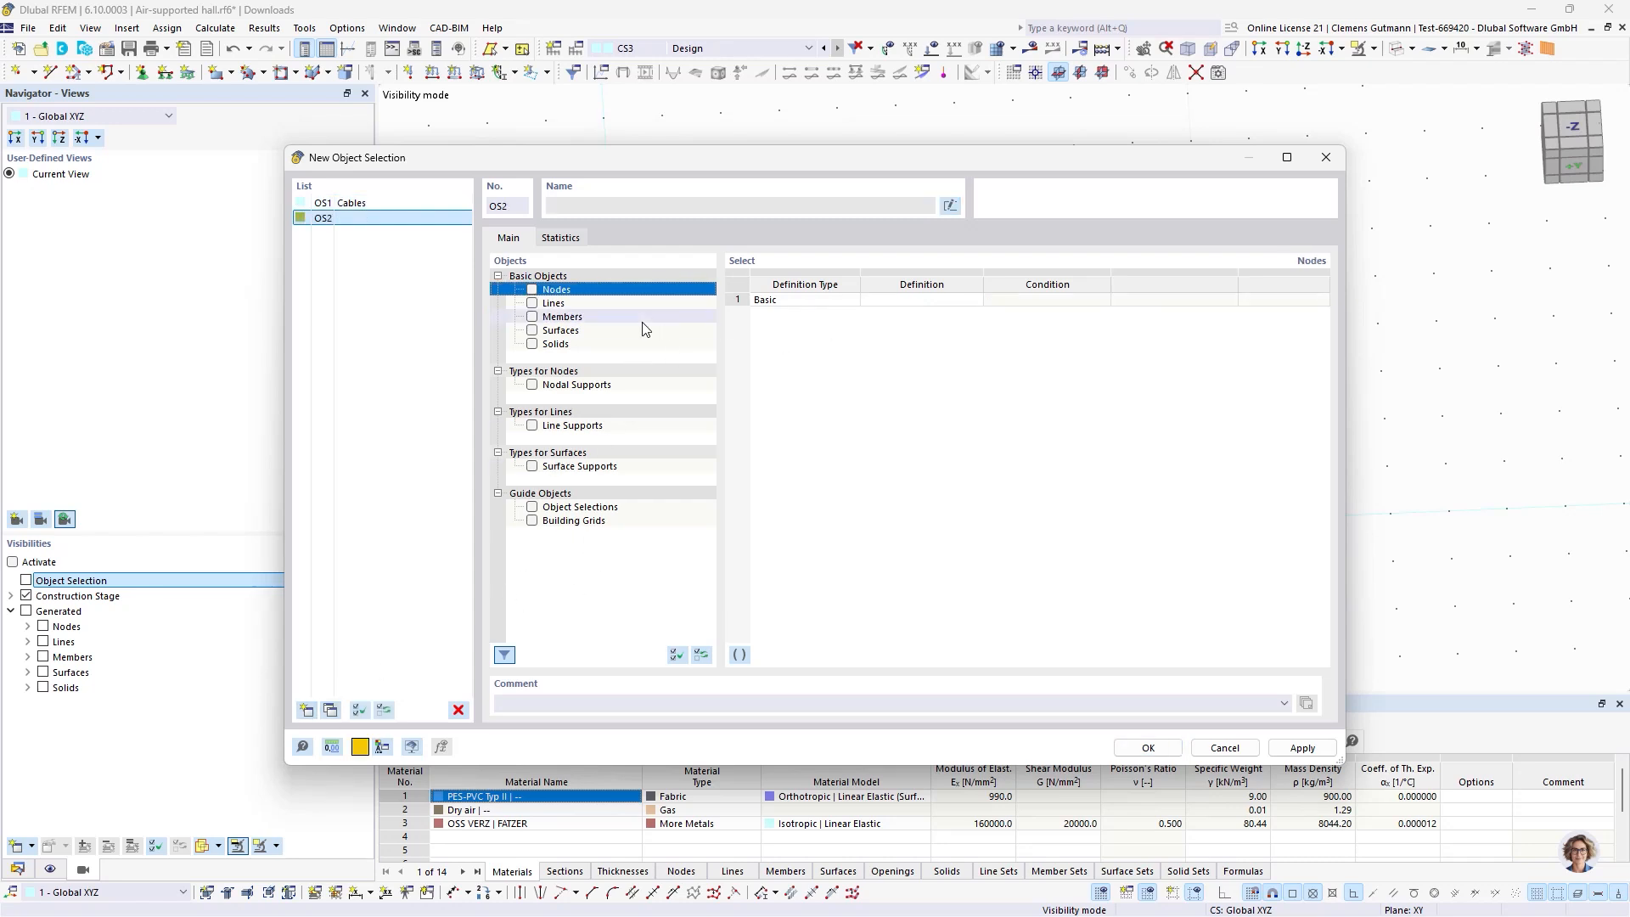
pyautogui.click(533, 330)
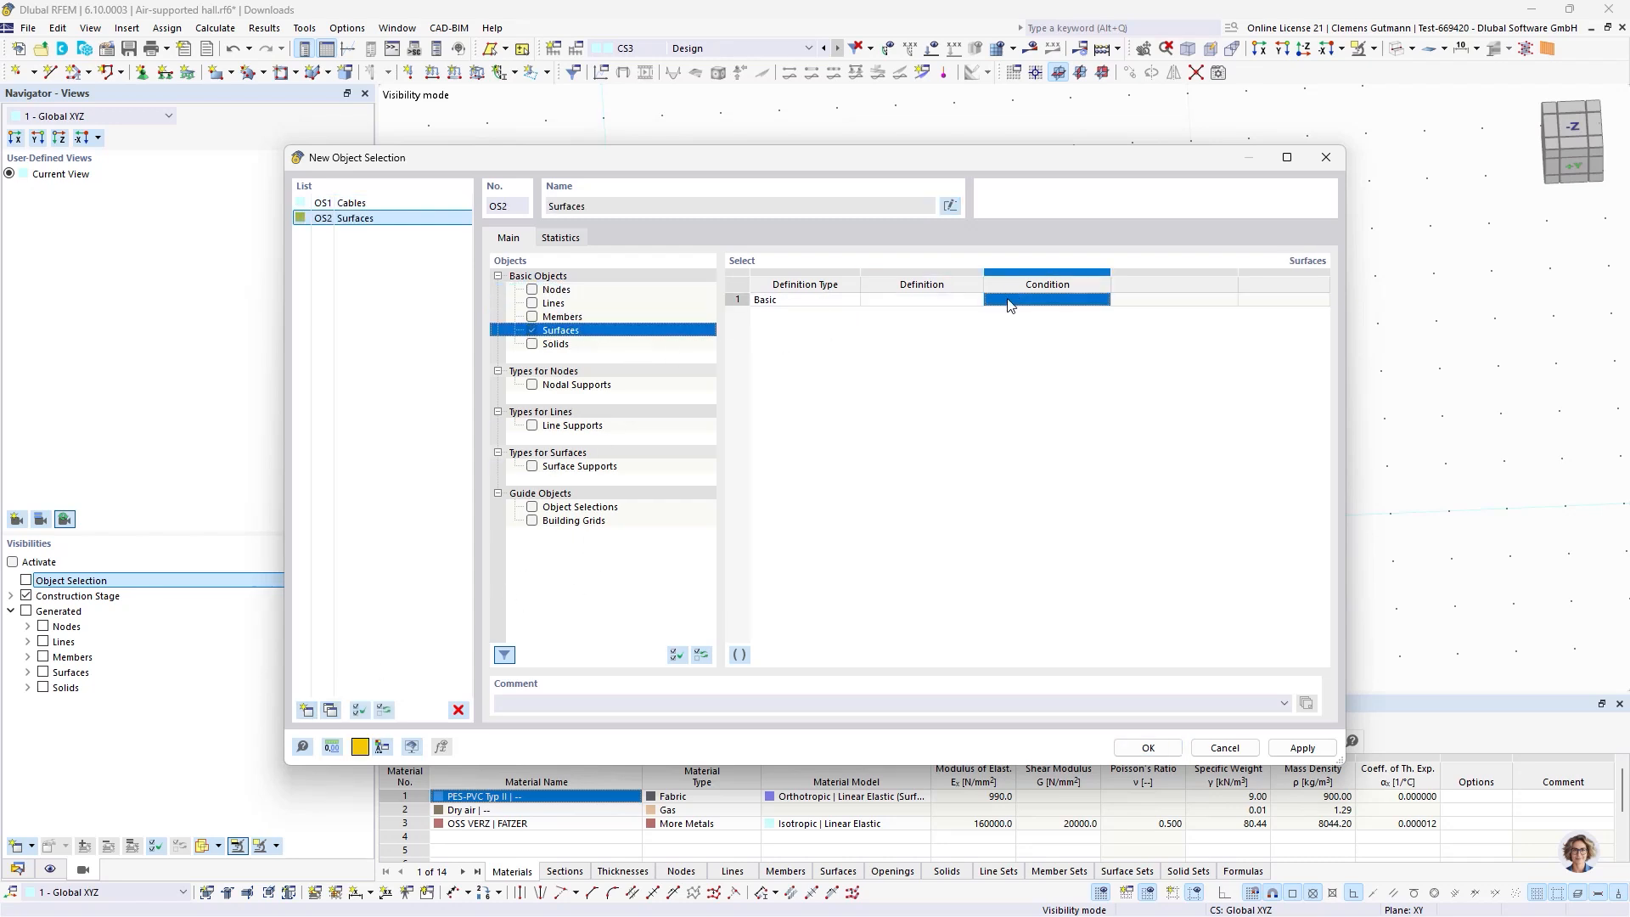
pyautogui.click(921, 300)
pyautogui.click(948, 307)
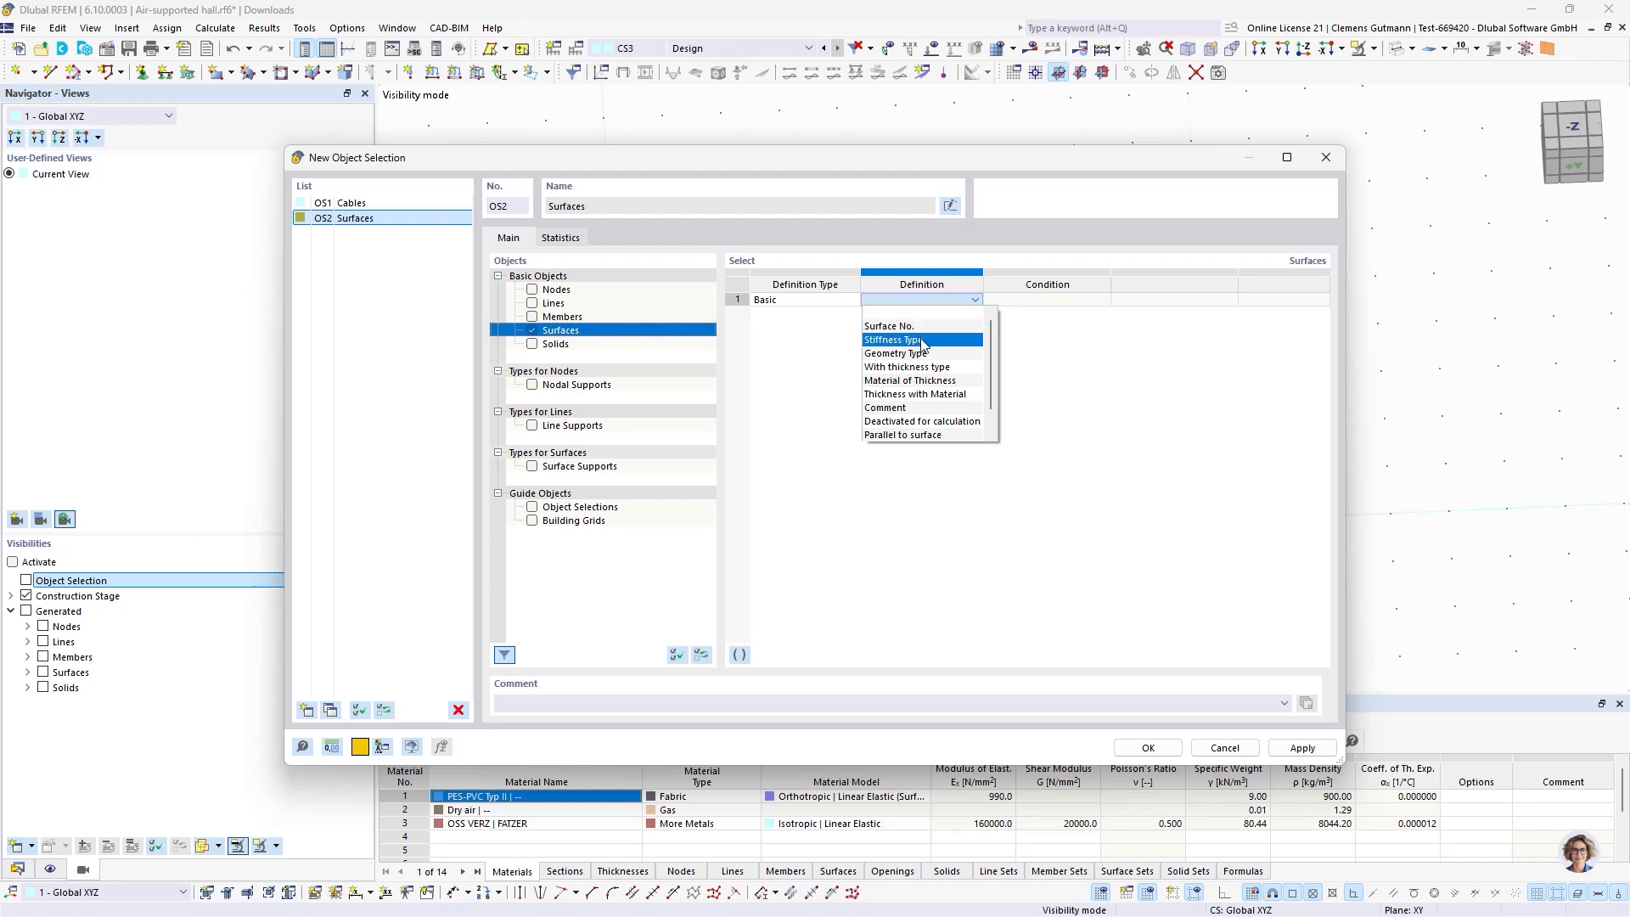
pyautogui.click(941, 336)
pyautogui.doubleClick(1136, 304)
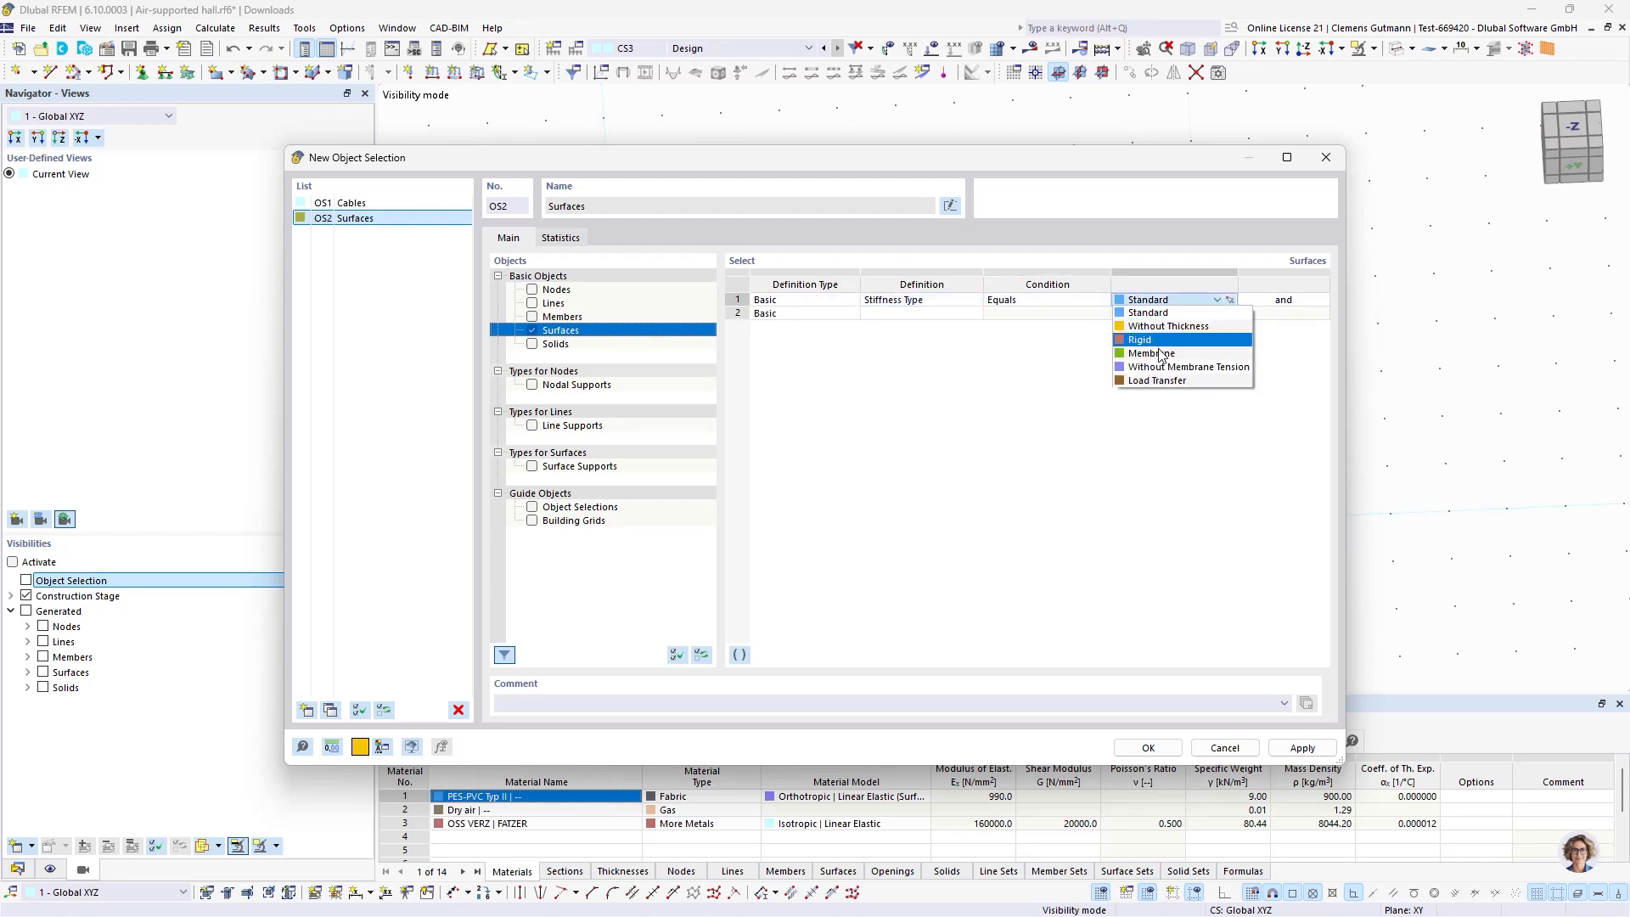
pyautogui.click(1319, 308)
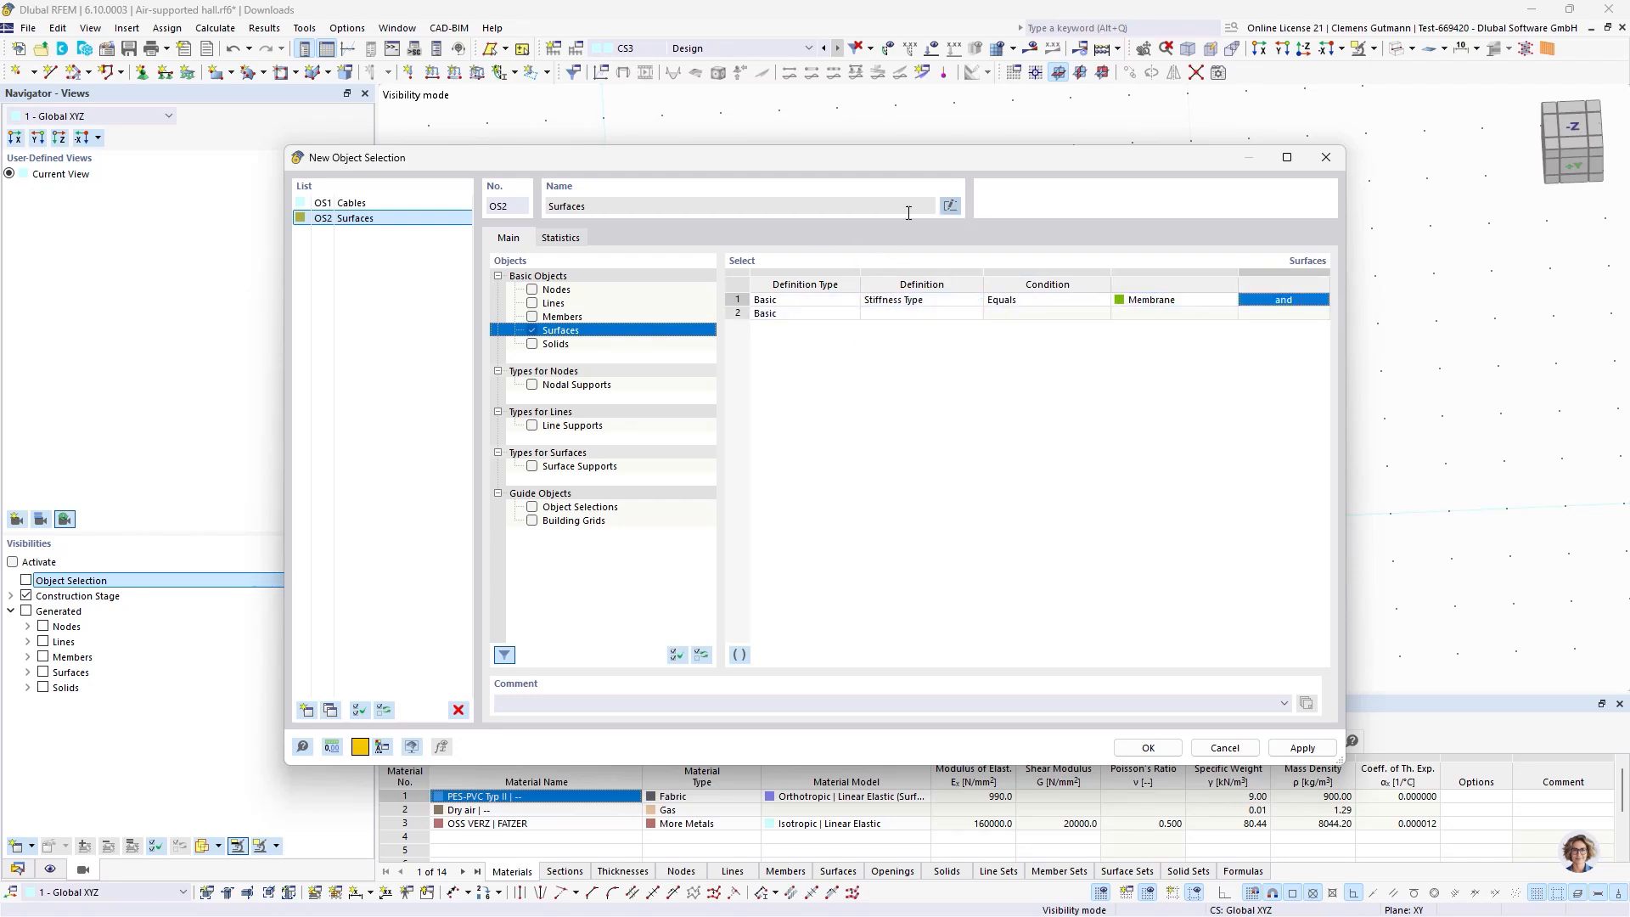
pyautogui.click(790, 207)
pyautogui.write('Membrane')
pyautogui.press('Tab')
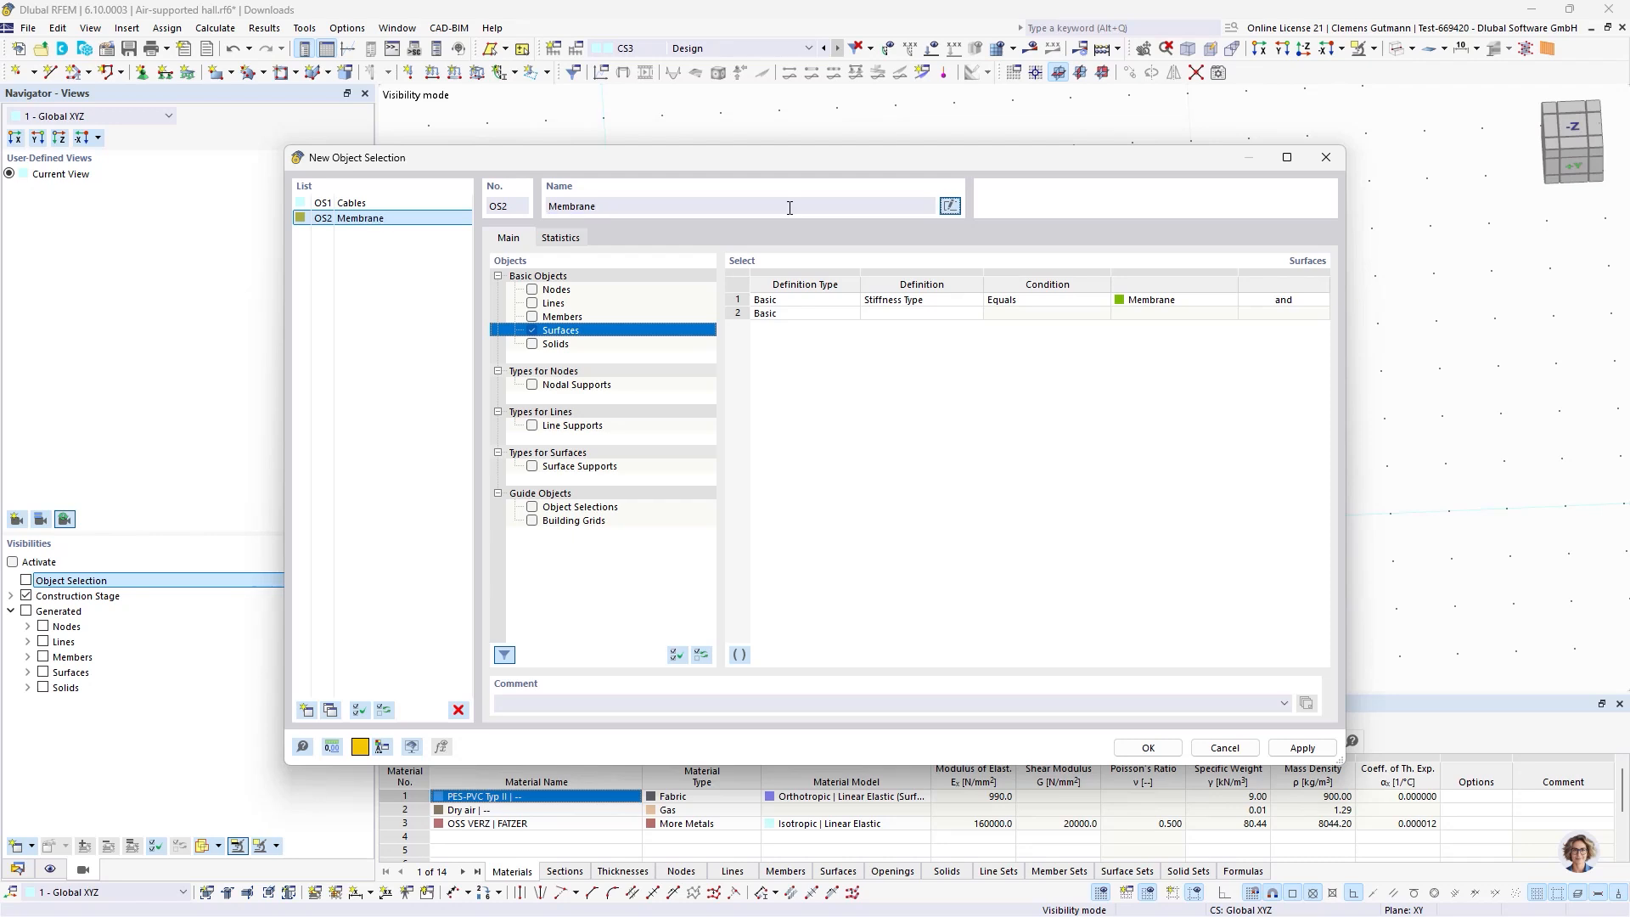
# Add a third object selection named Gas for solids whose Solid Type equals Gas, and save the object selections.
pyautogui.click(306, 710)
pyautogui.click(532, 344)
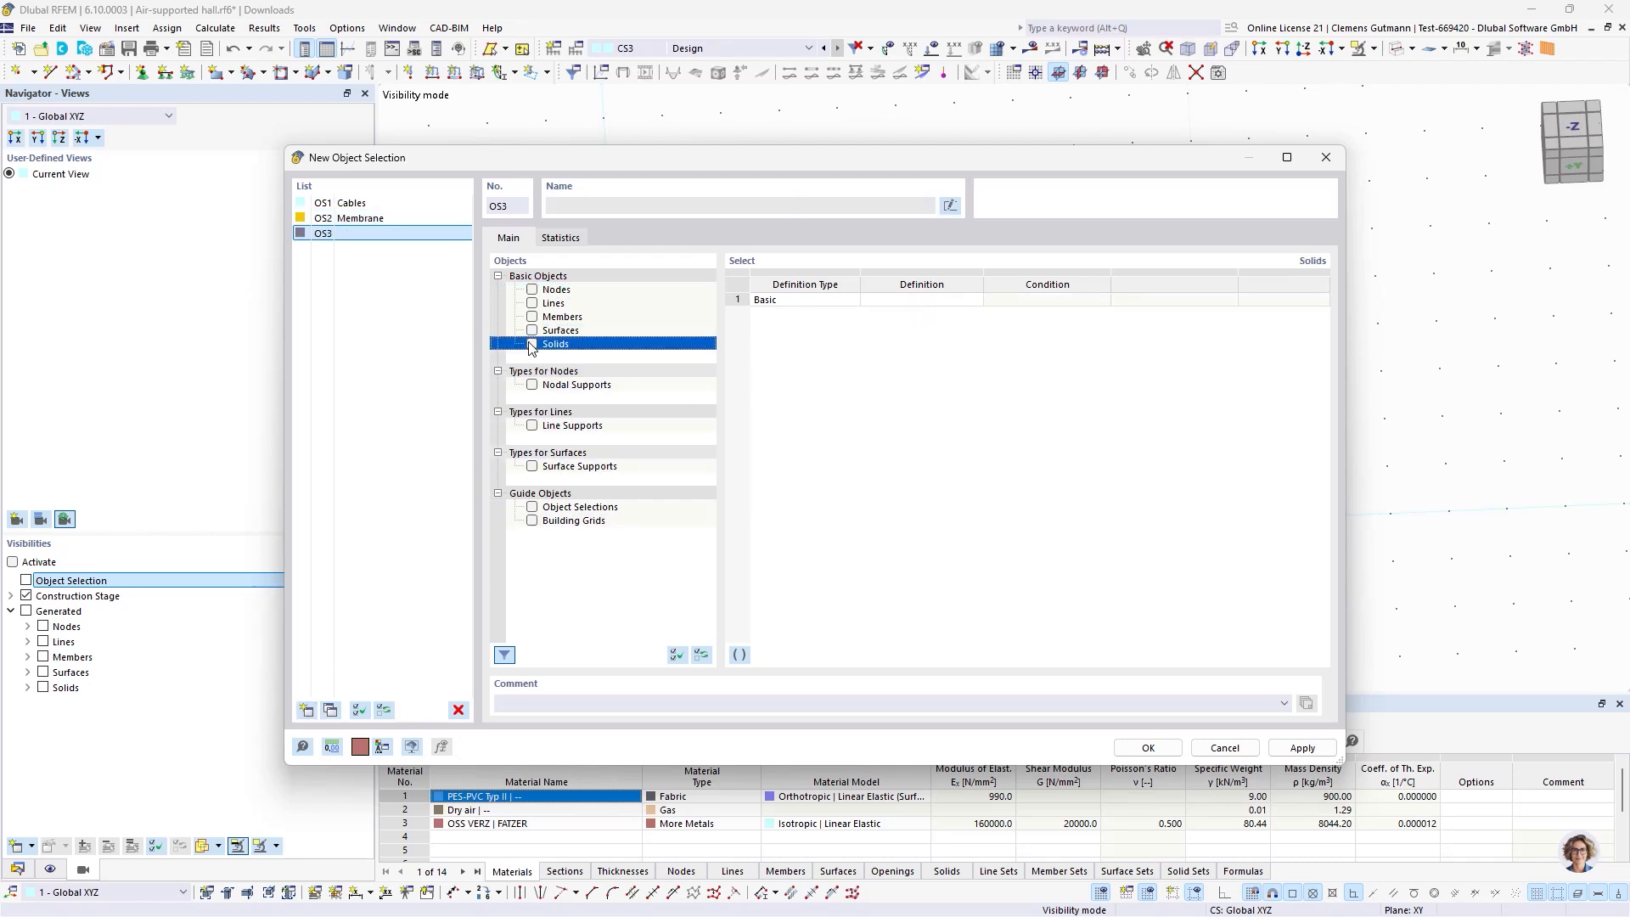
pyautogui.click(921, 300)
pyautogui.click(938, 302)
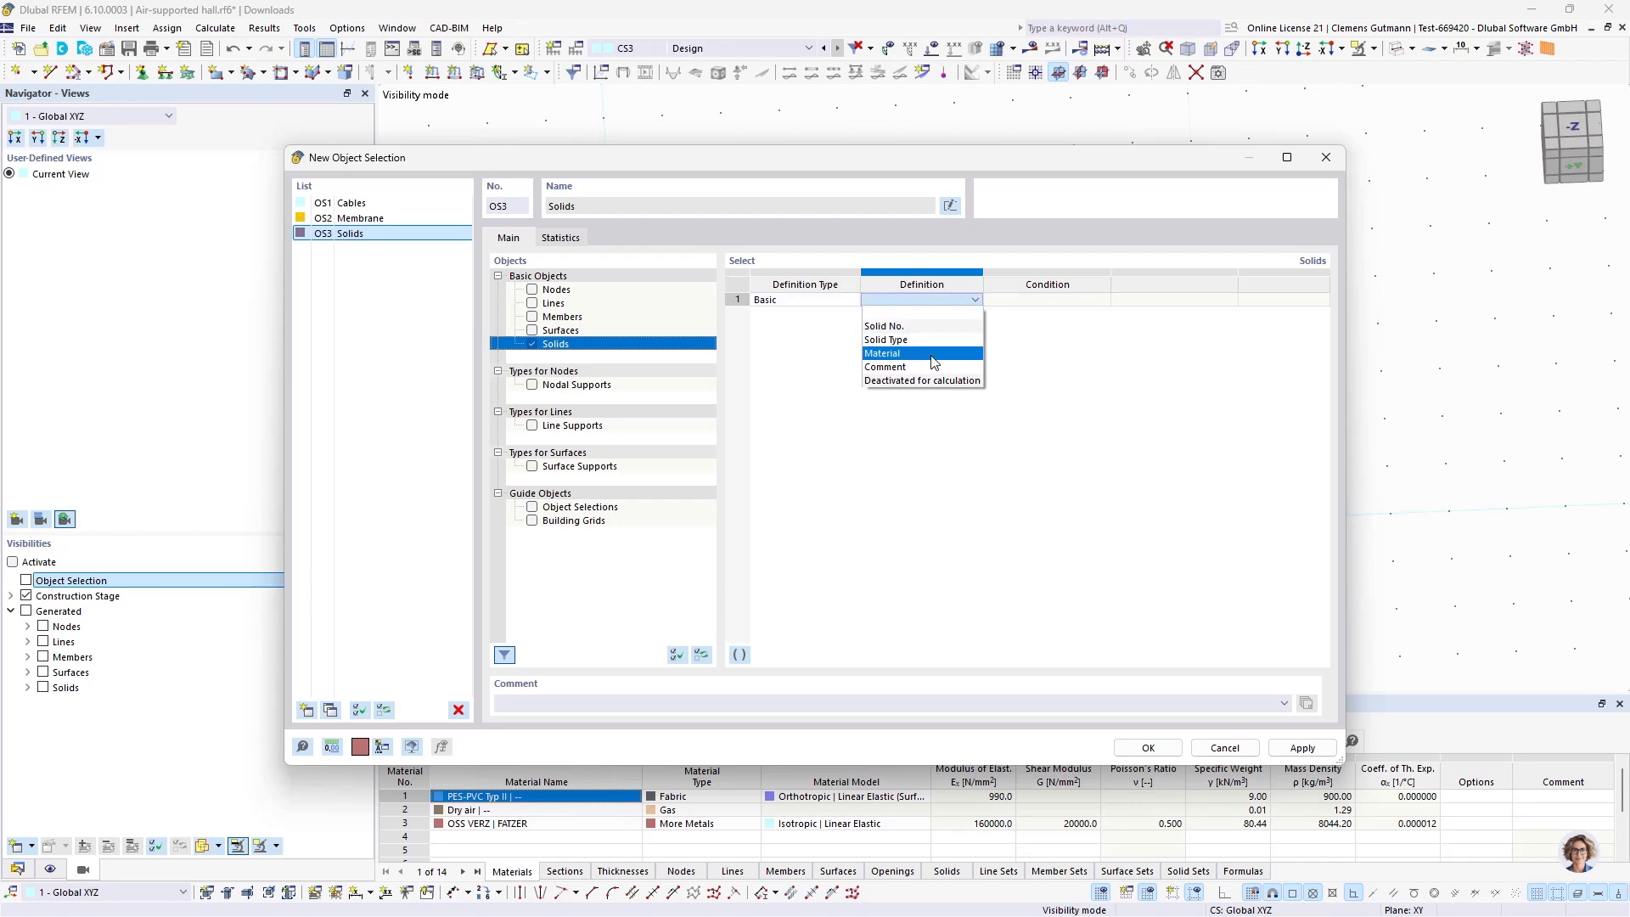
pyautogui.click(887, 312)
pyautogui.click(1174, 300)
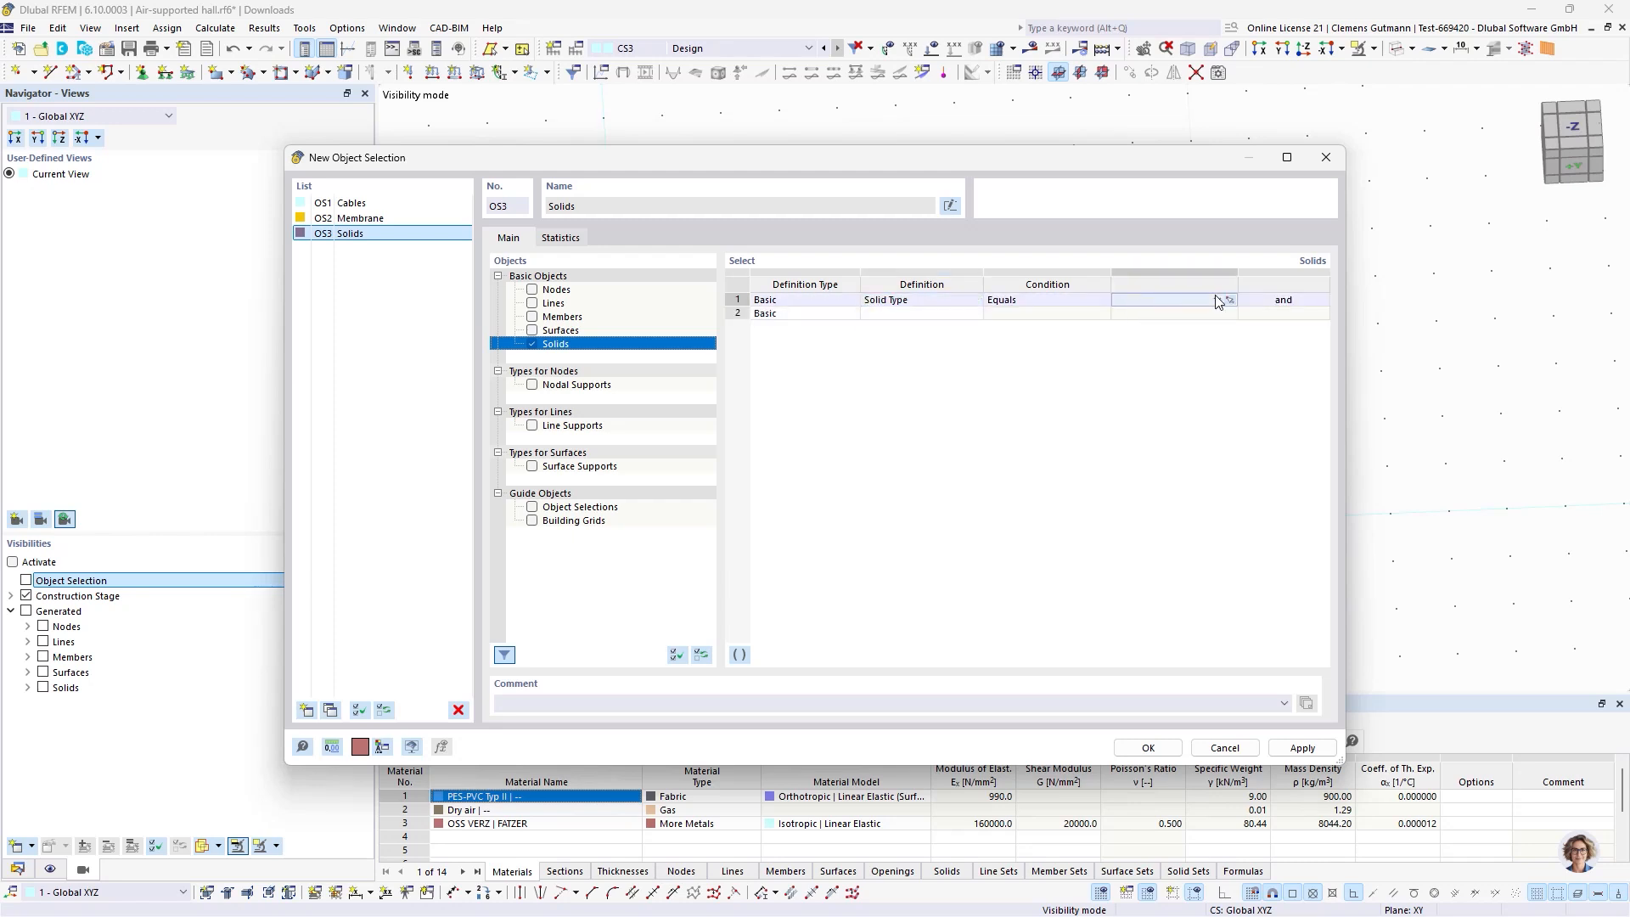
pyautogui.click(1217, 300)
pyautogui.click(1159, 322)
pyautogui.click(949, 206)
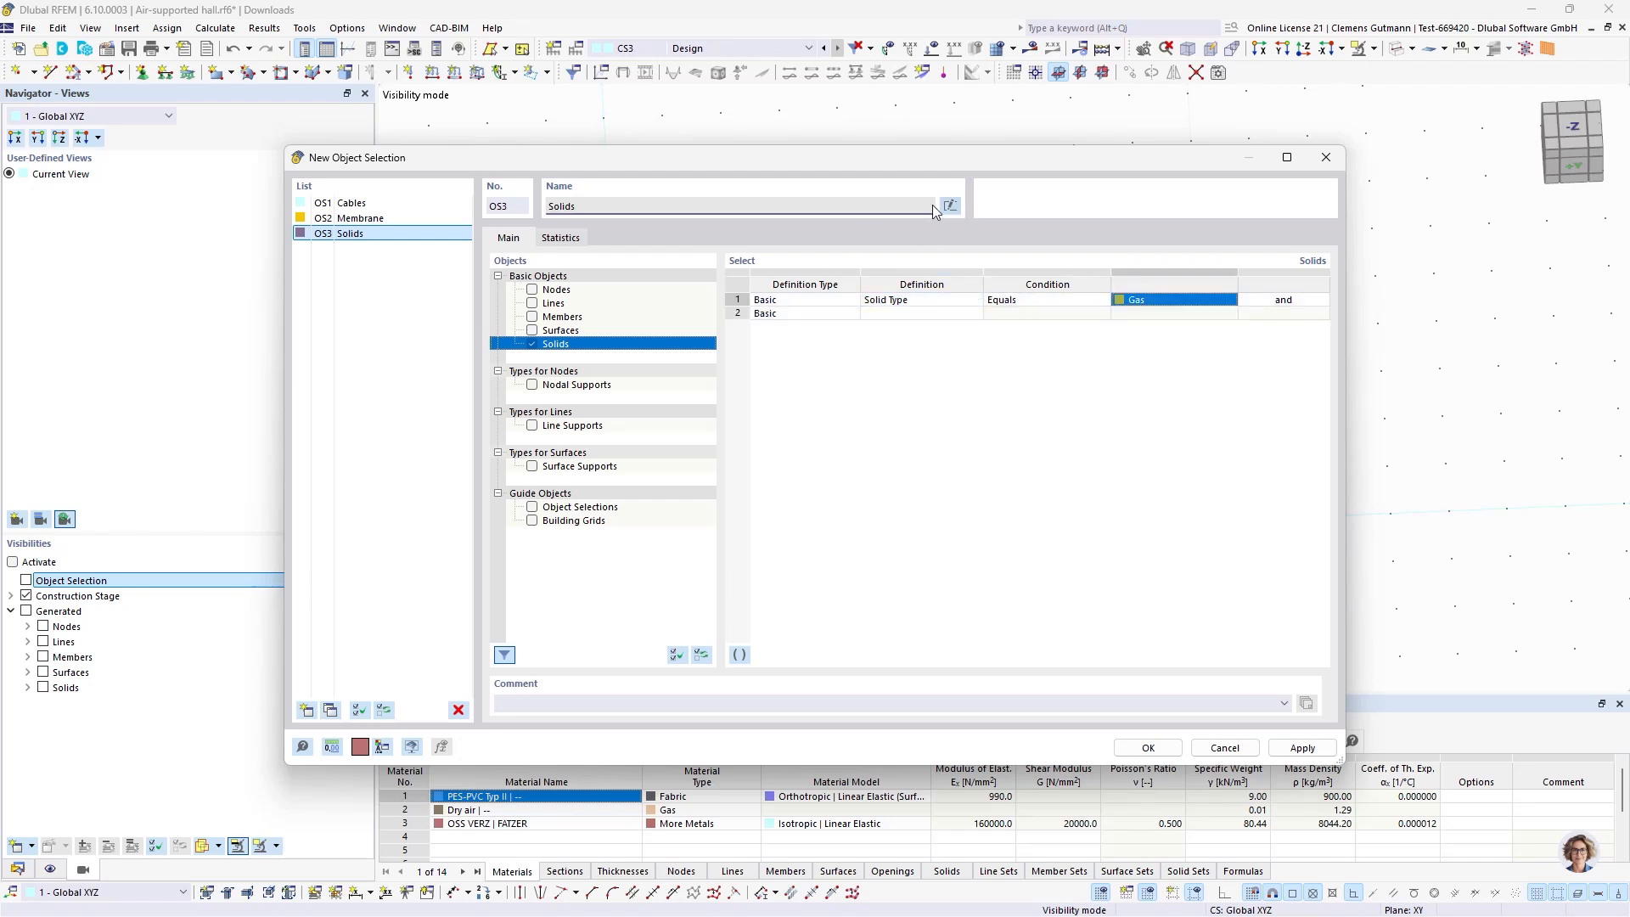
pyautogui.write('Gas')
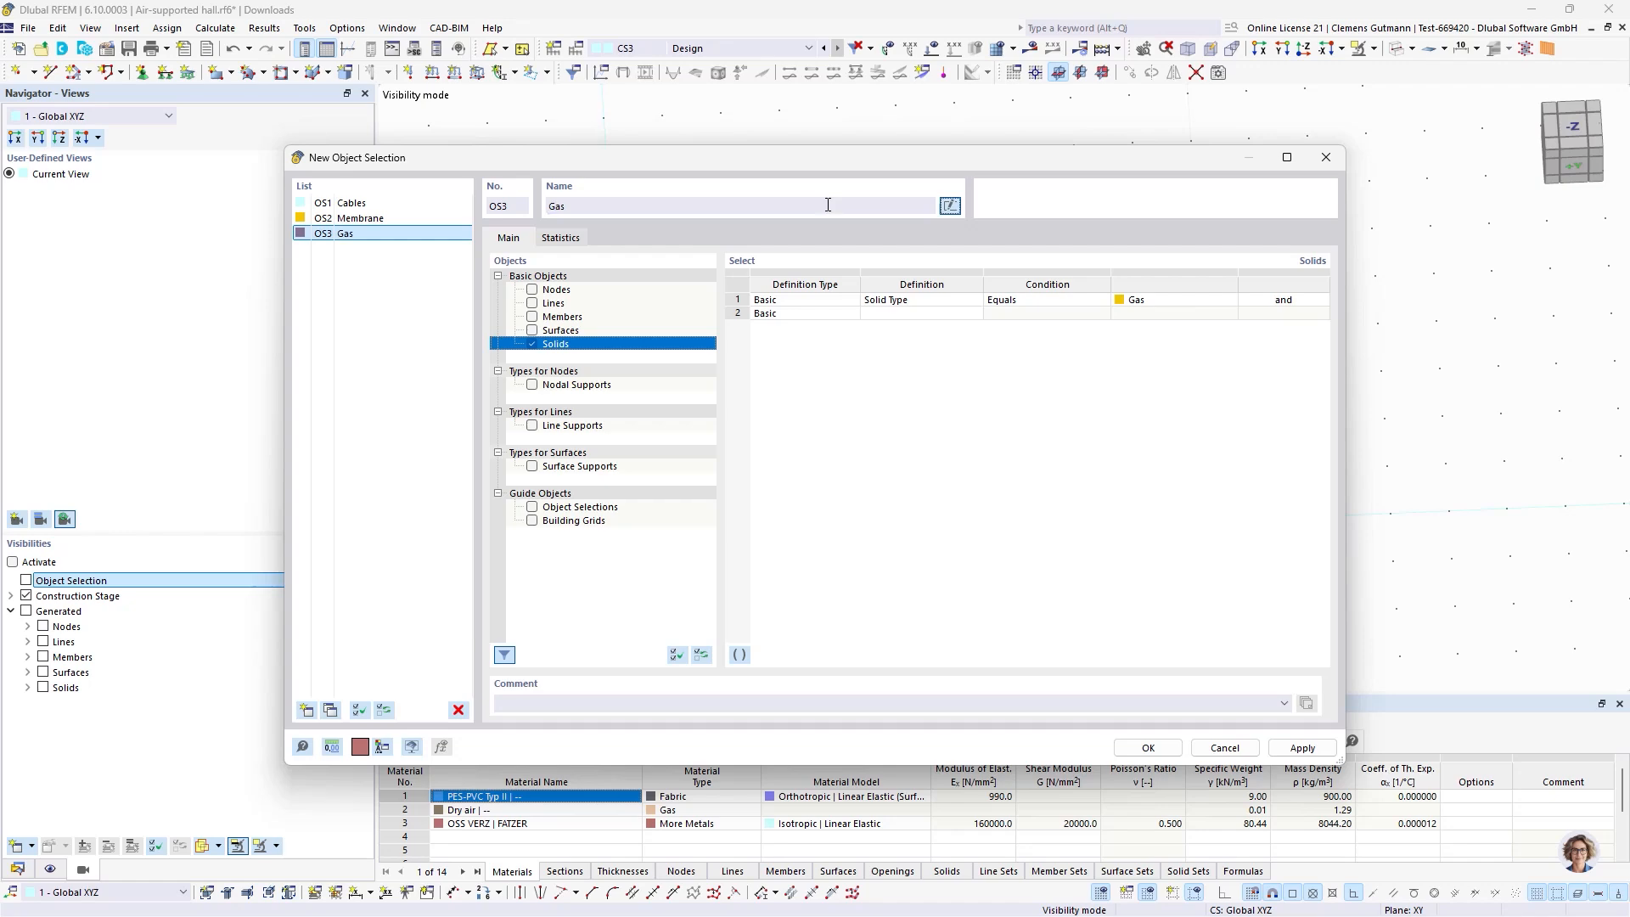
pyautogui.click(1146, 748)
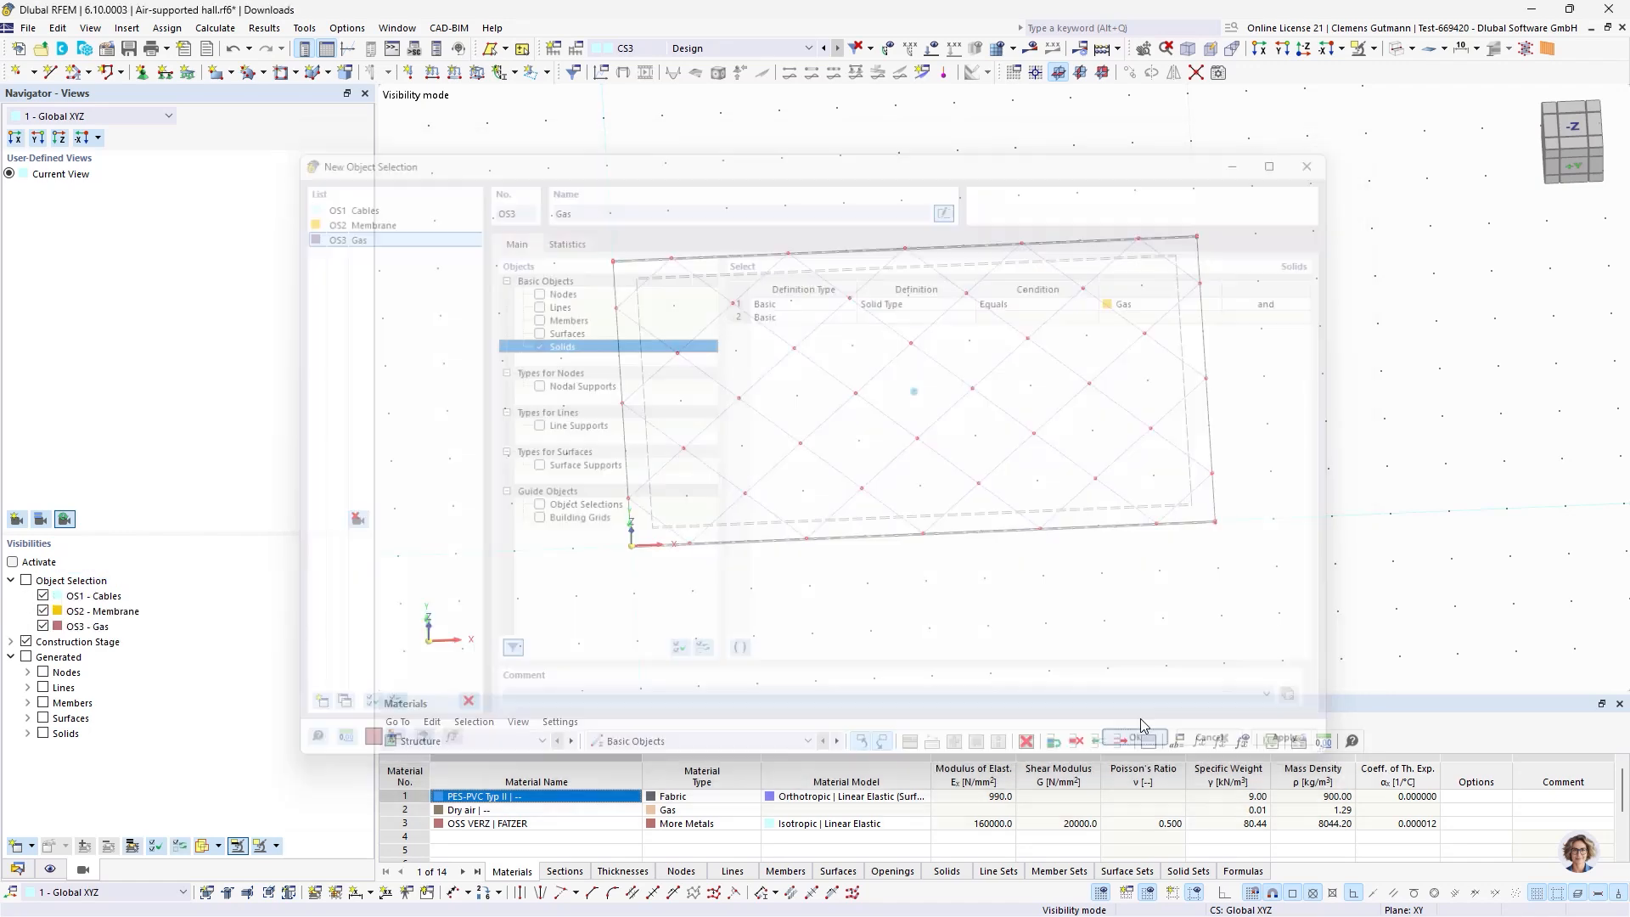
# Restrict the visible objects to the Membrane object selection, leaving out Cables, Gas and the construction stages, and activate the visibilities.
pyautogui.click(26, 642)
pyautogui.click(43, 626)
pyautogui.click(43, 595)
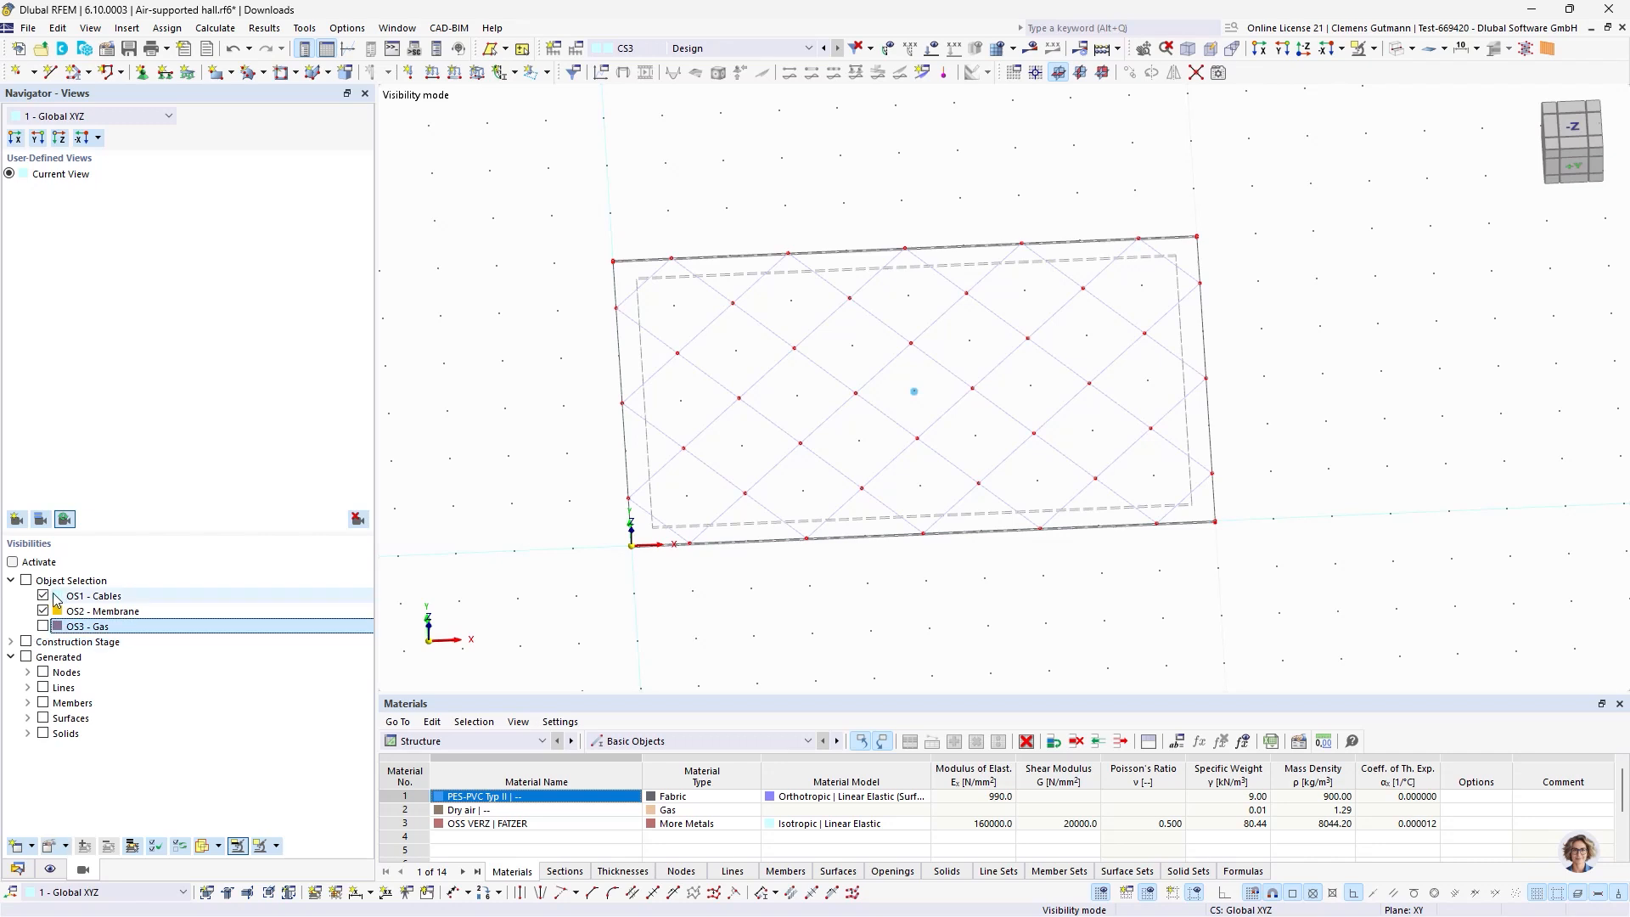
pyautogui.rightClick(740, 593)
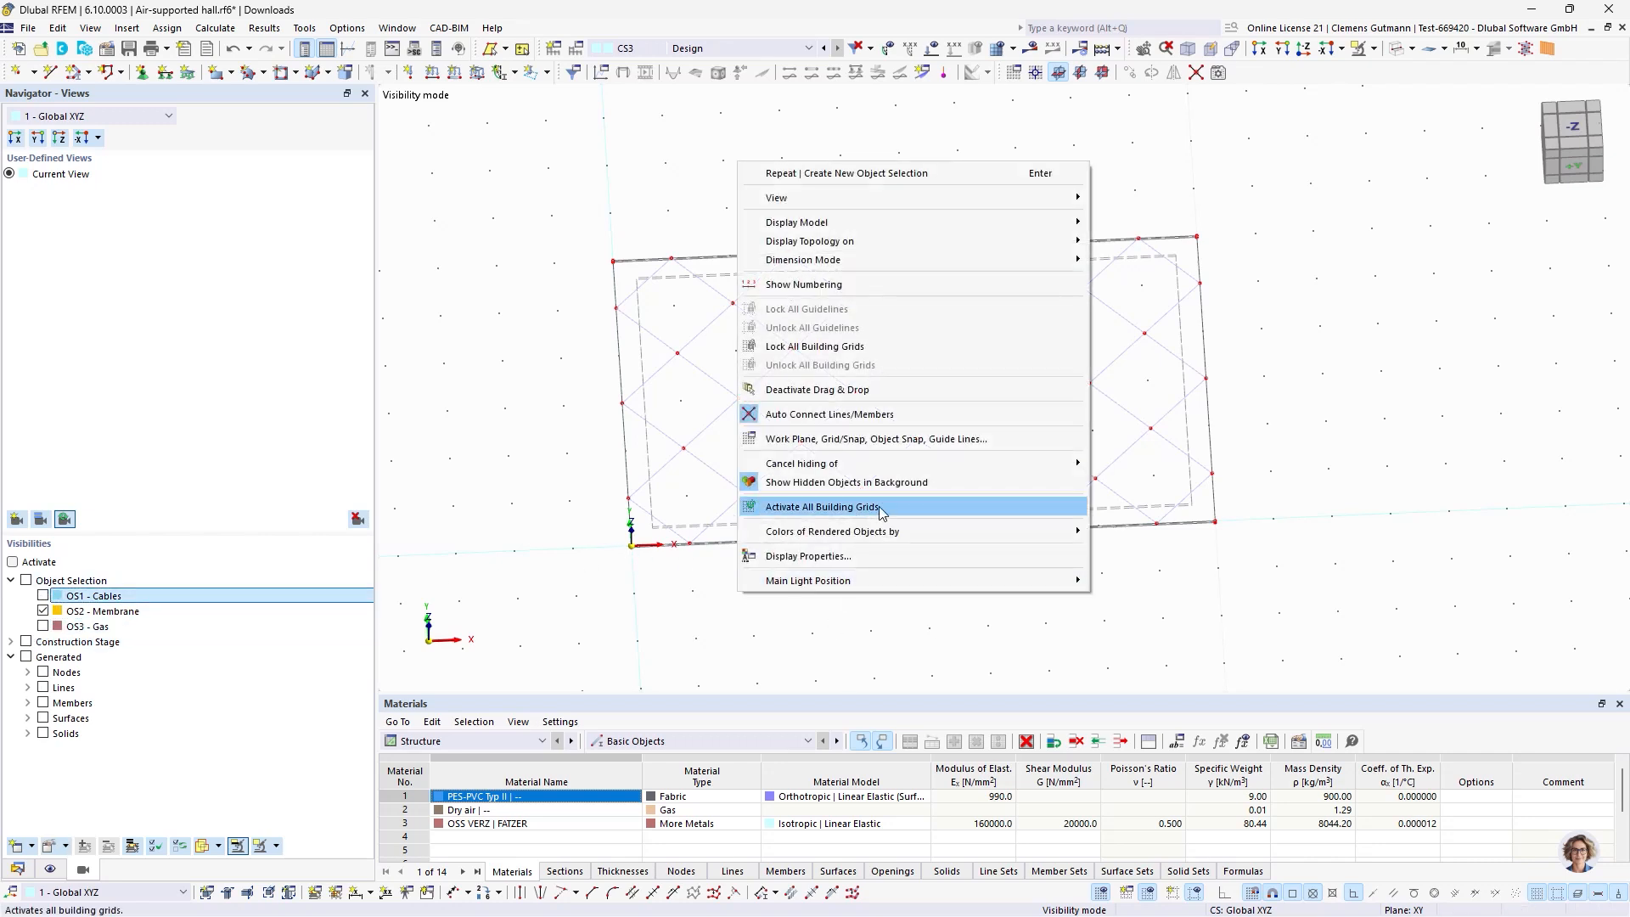
pyautogui.click(888, 613)
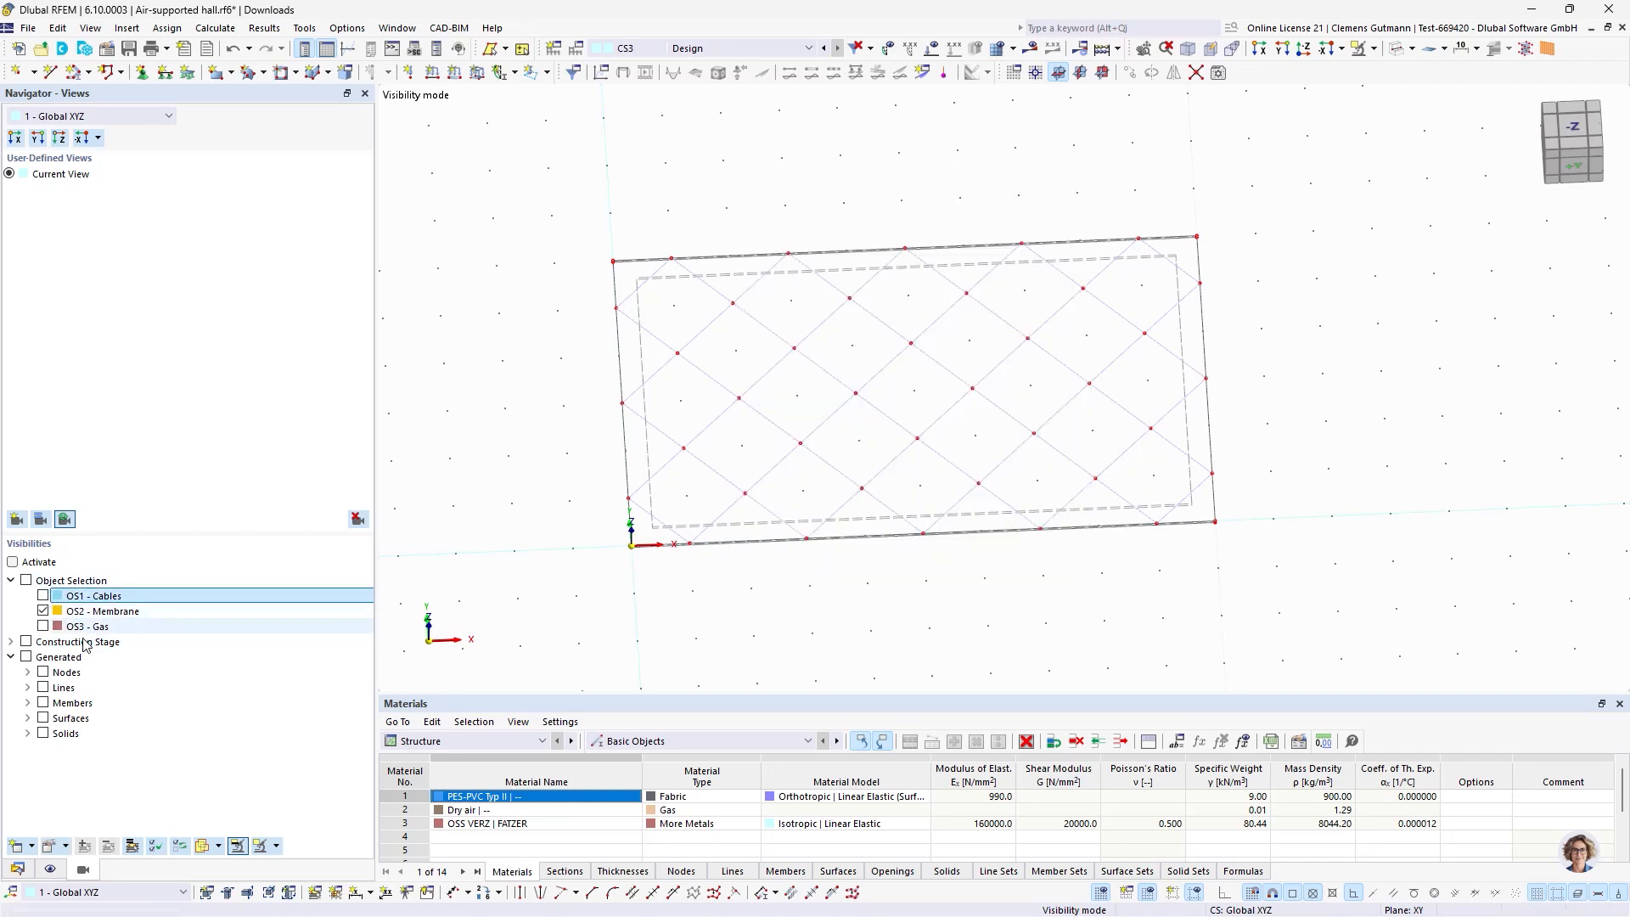
pyautogui.click(27, 580)
pyautogui.click(13, 562)
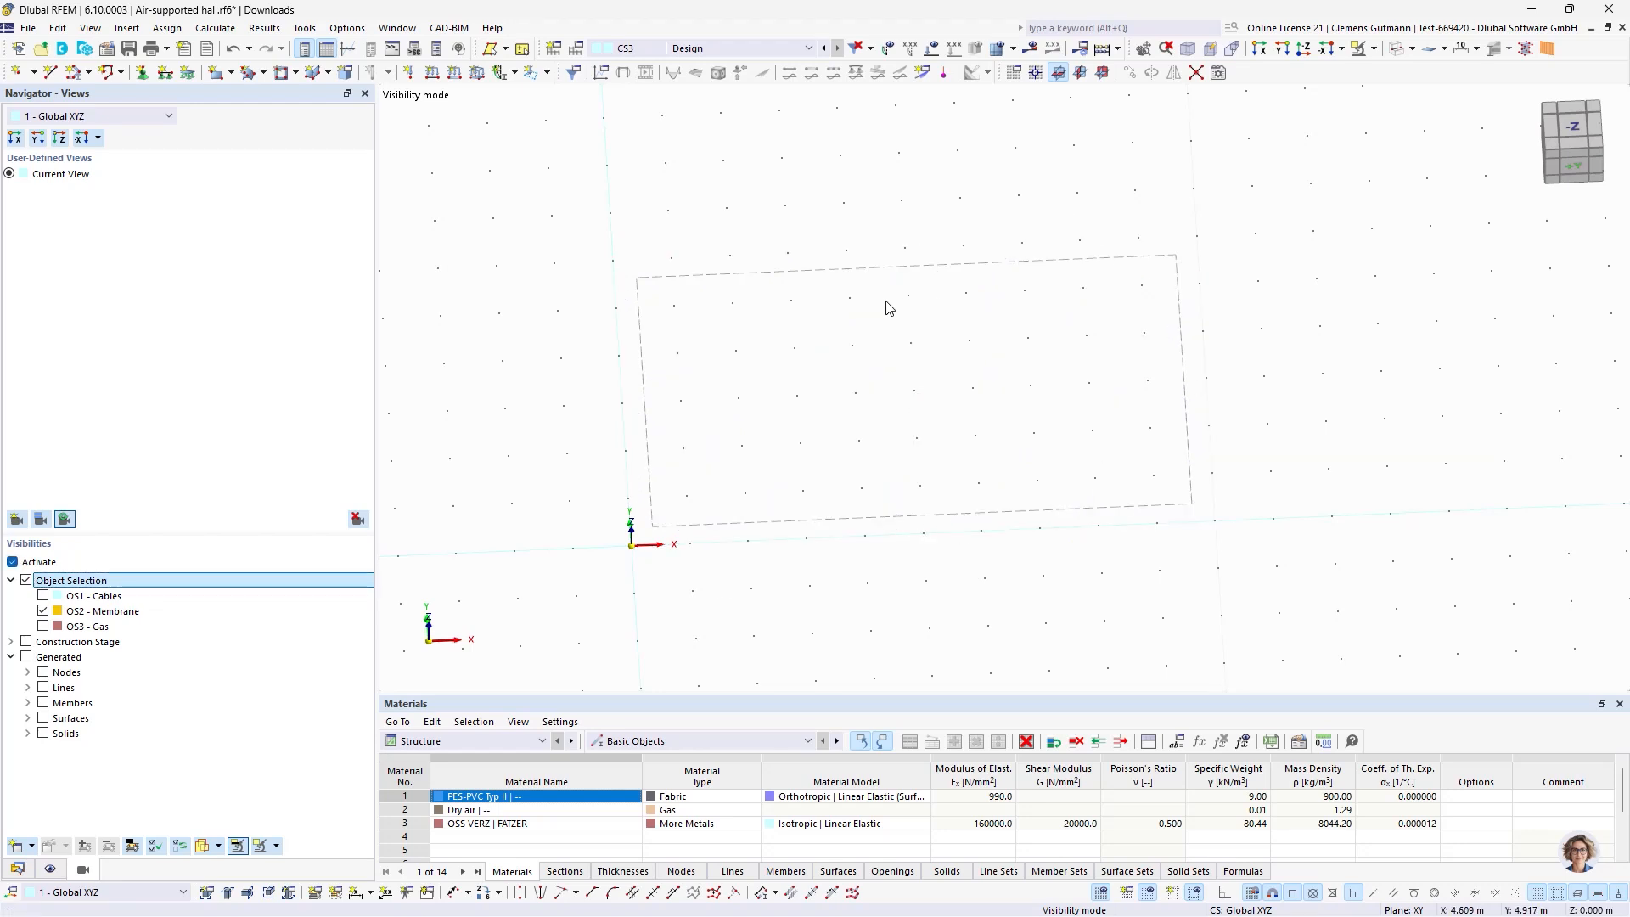
# Start a new surface load on the membrane surface in load case LC1 and set its load type to Form-Finding.
pyautogui.click(898, 267)
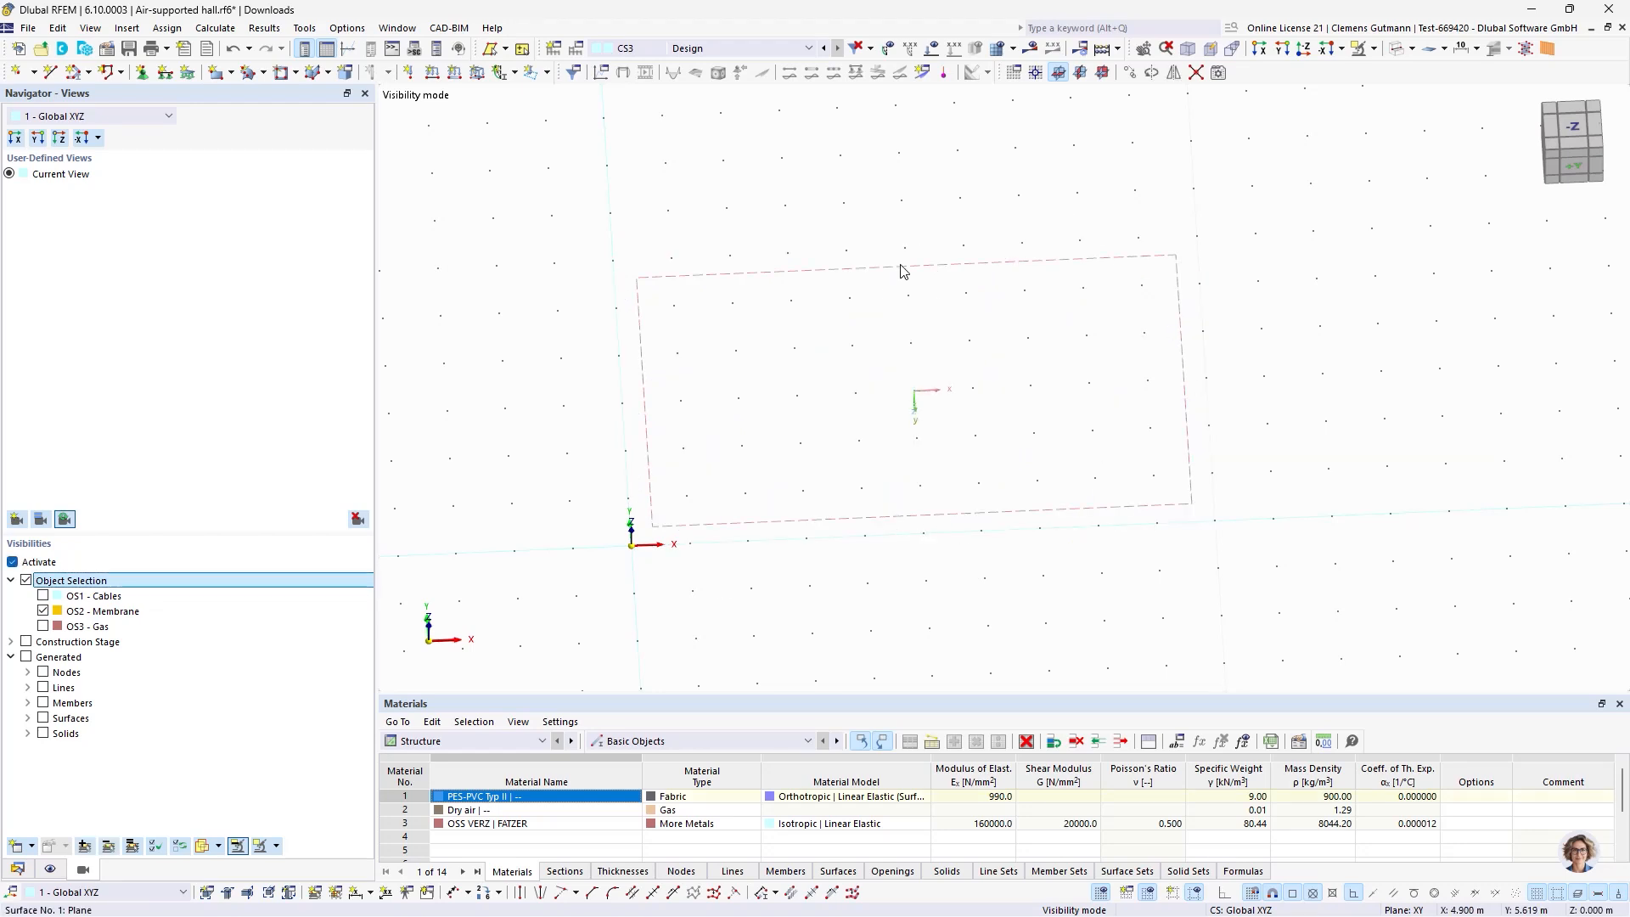
pyautogui.click(477, 72)
pyautogui.click(948, 662)
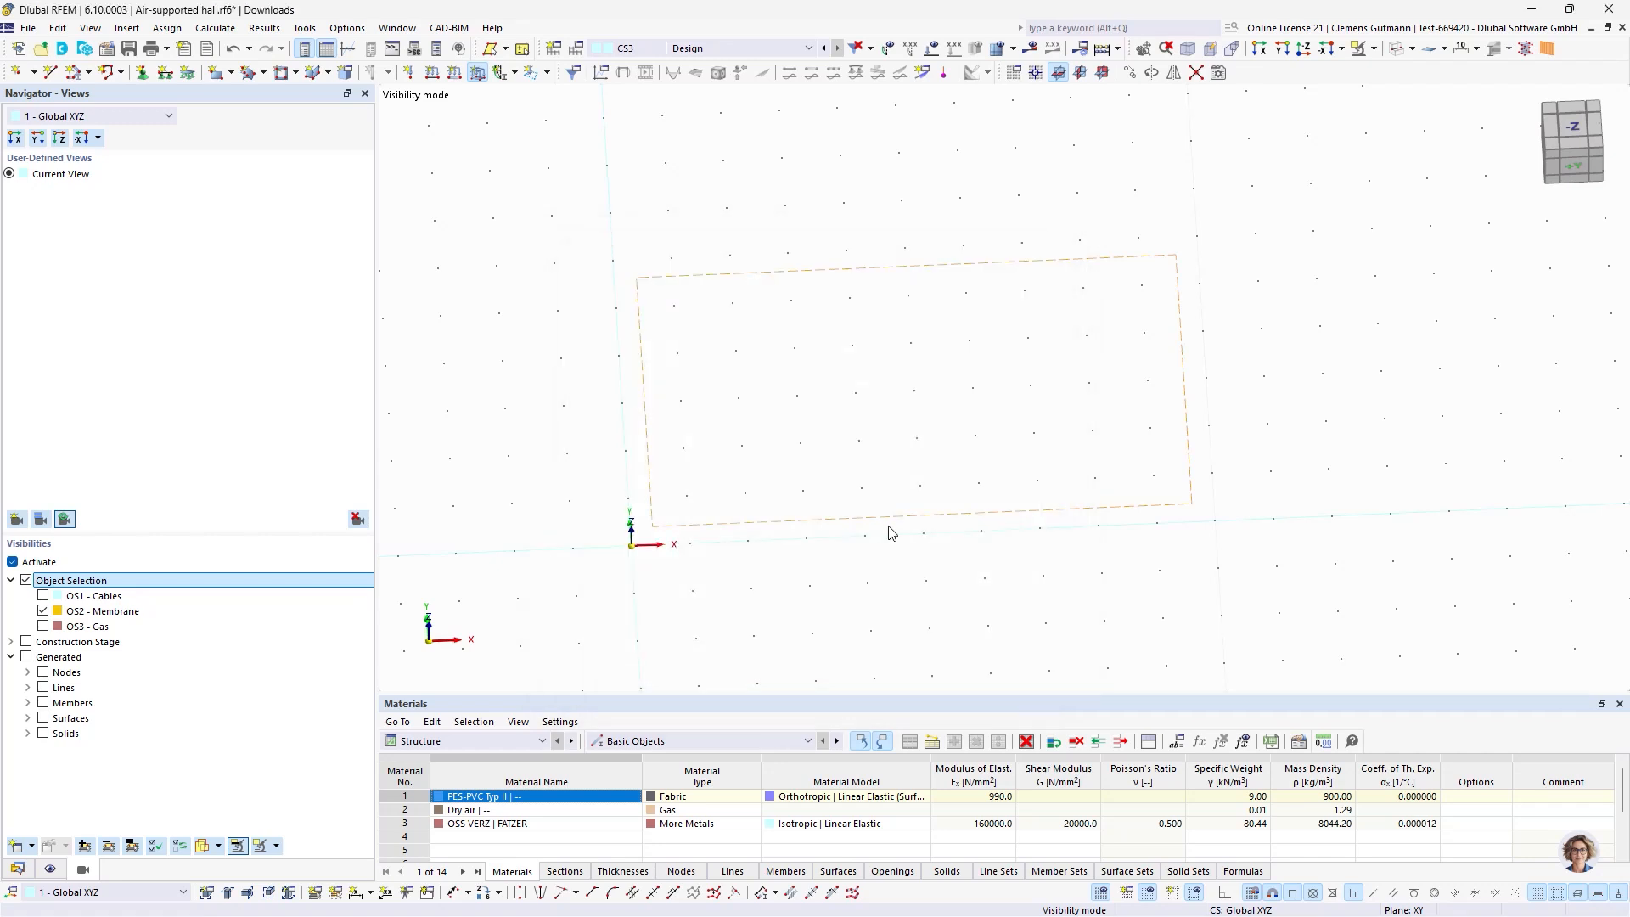
pyautogui.click(448, 280)
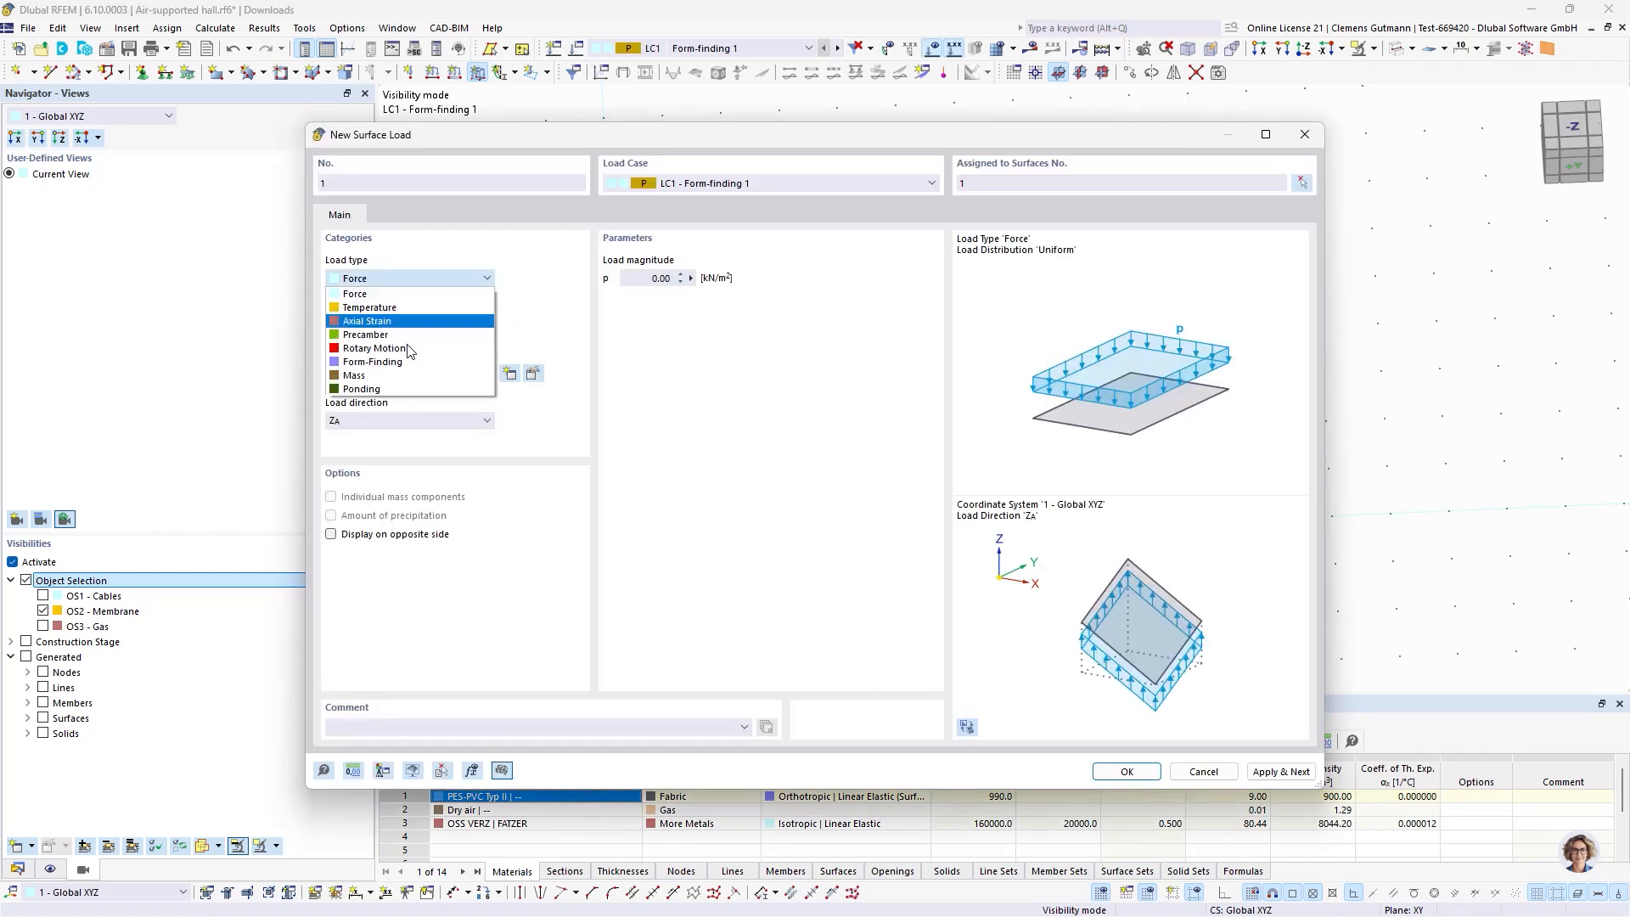
pyautogui.click(396, 365)
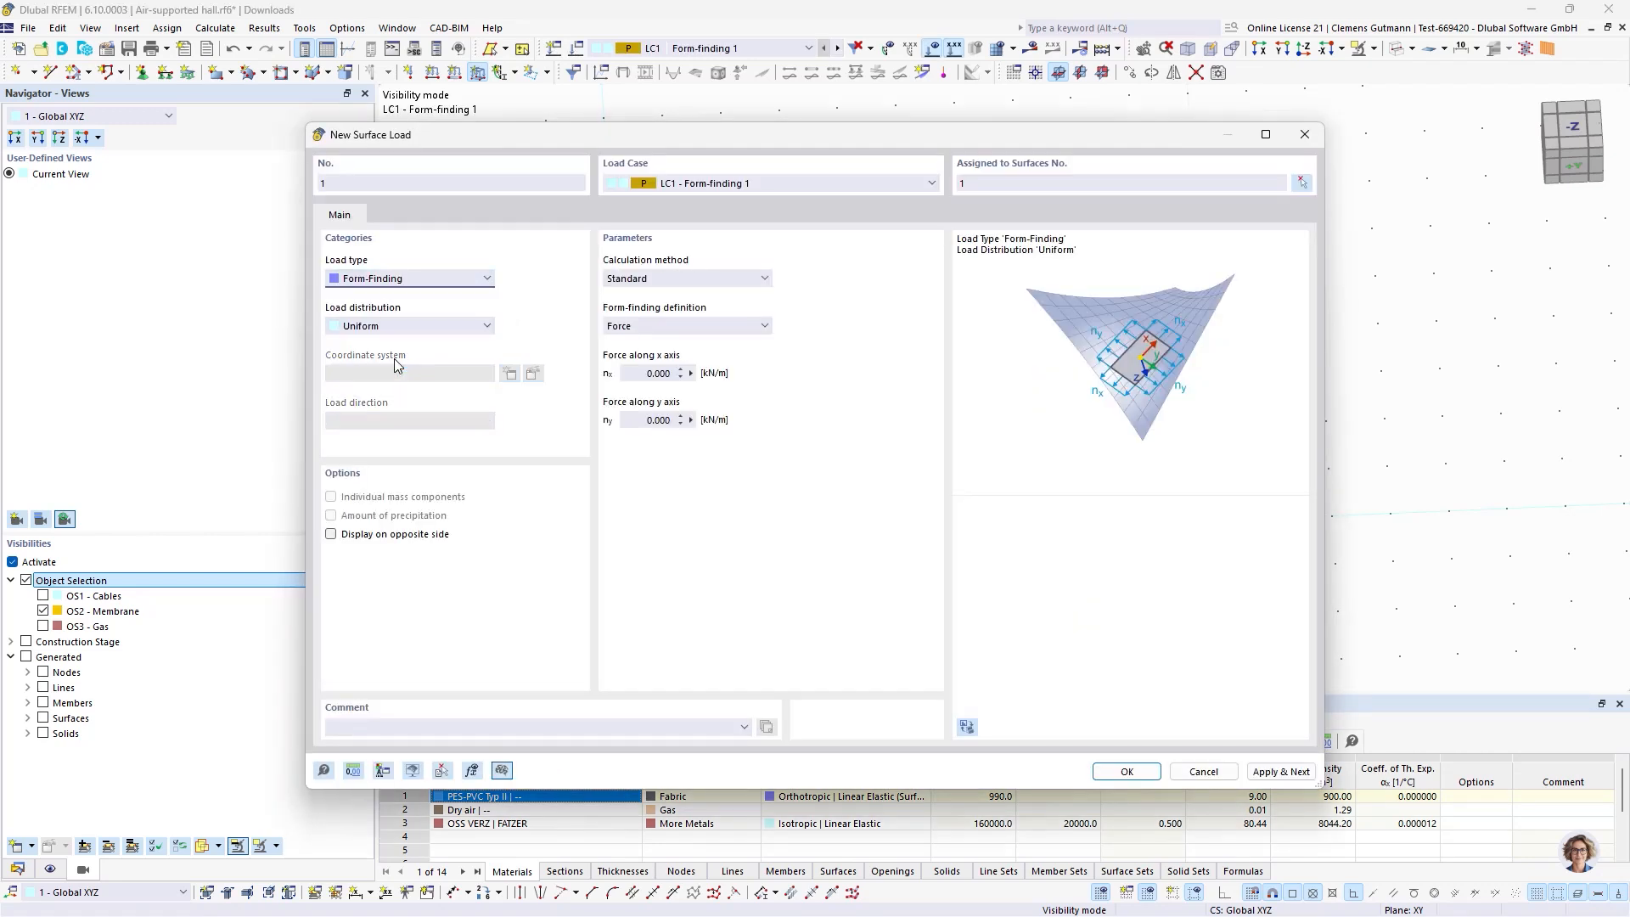
# Try the Projection calculation method for the form-finding load and return it to Standard.
pyautogui.click(750, 280)
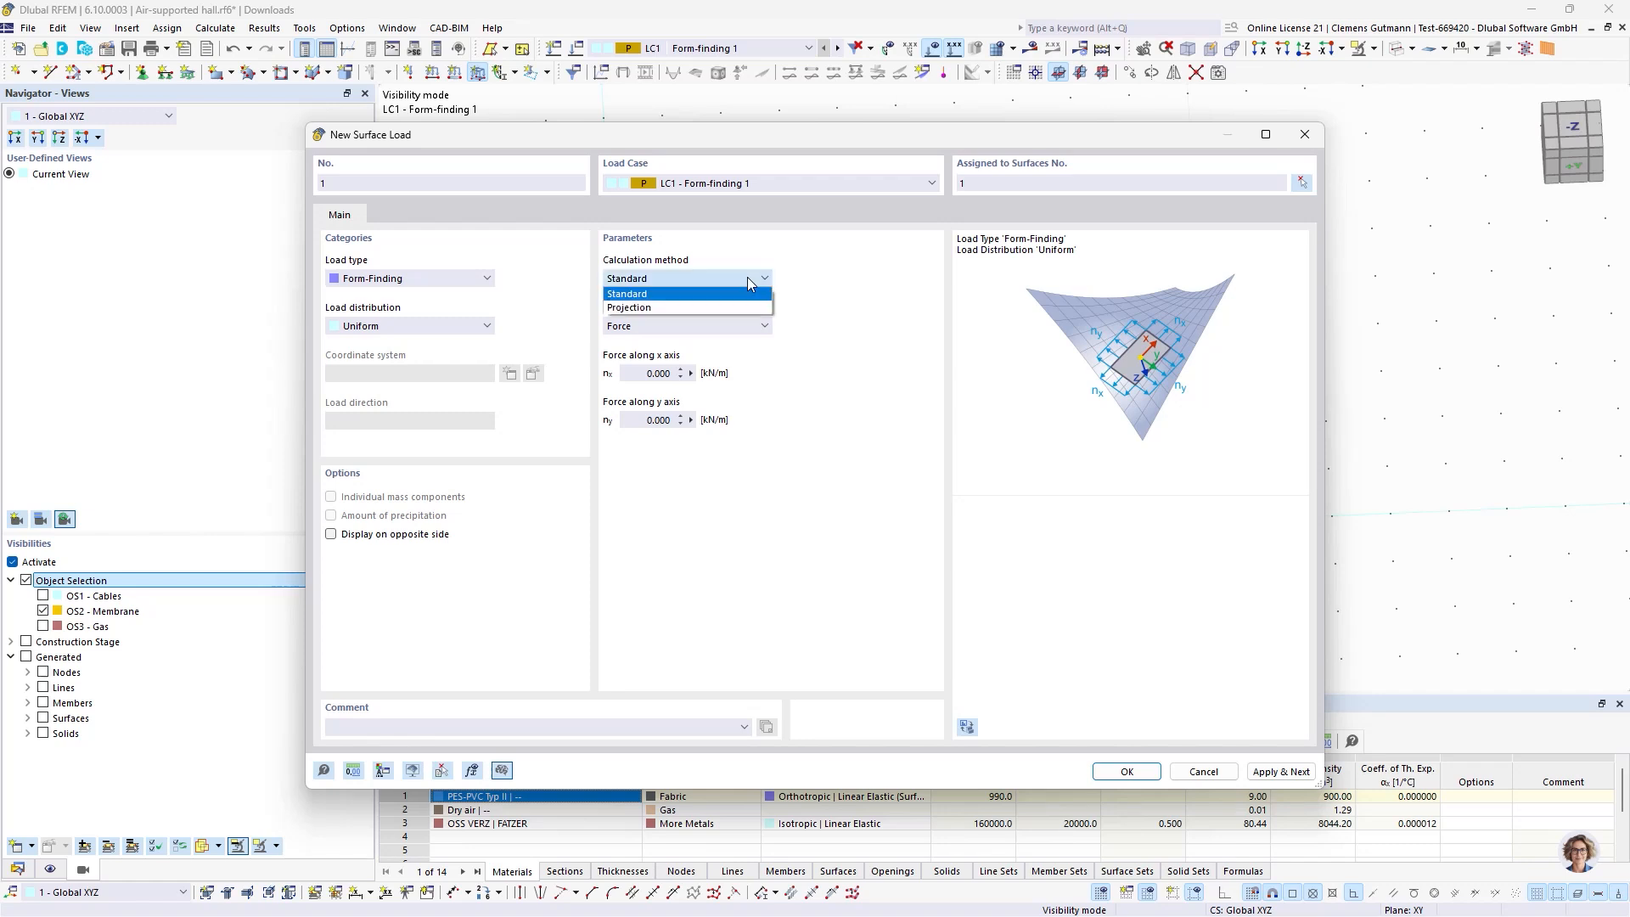
pyautogui.click(664, 309)
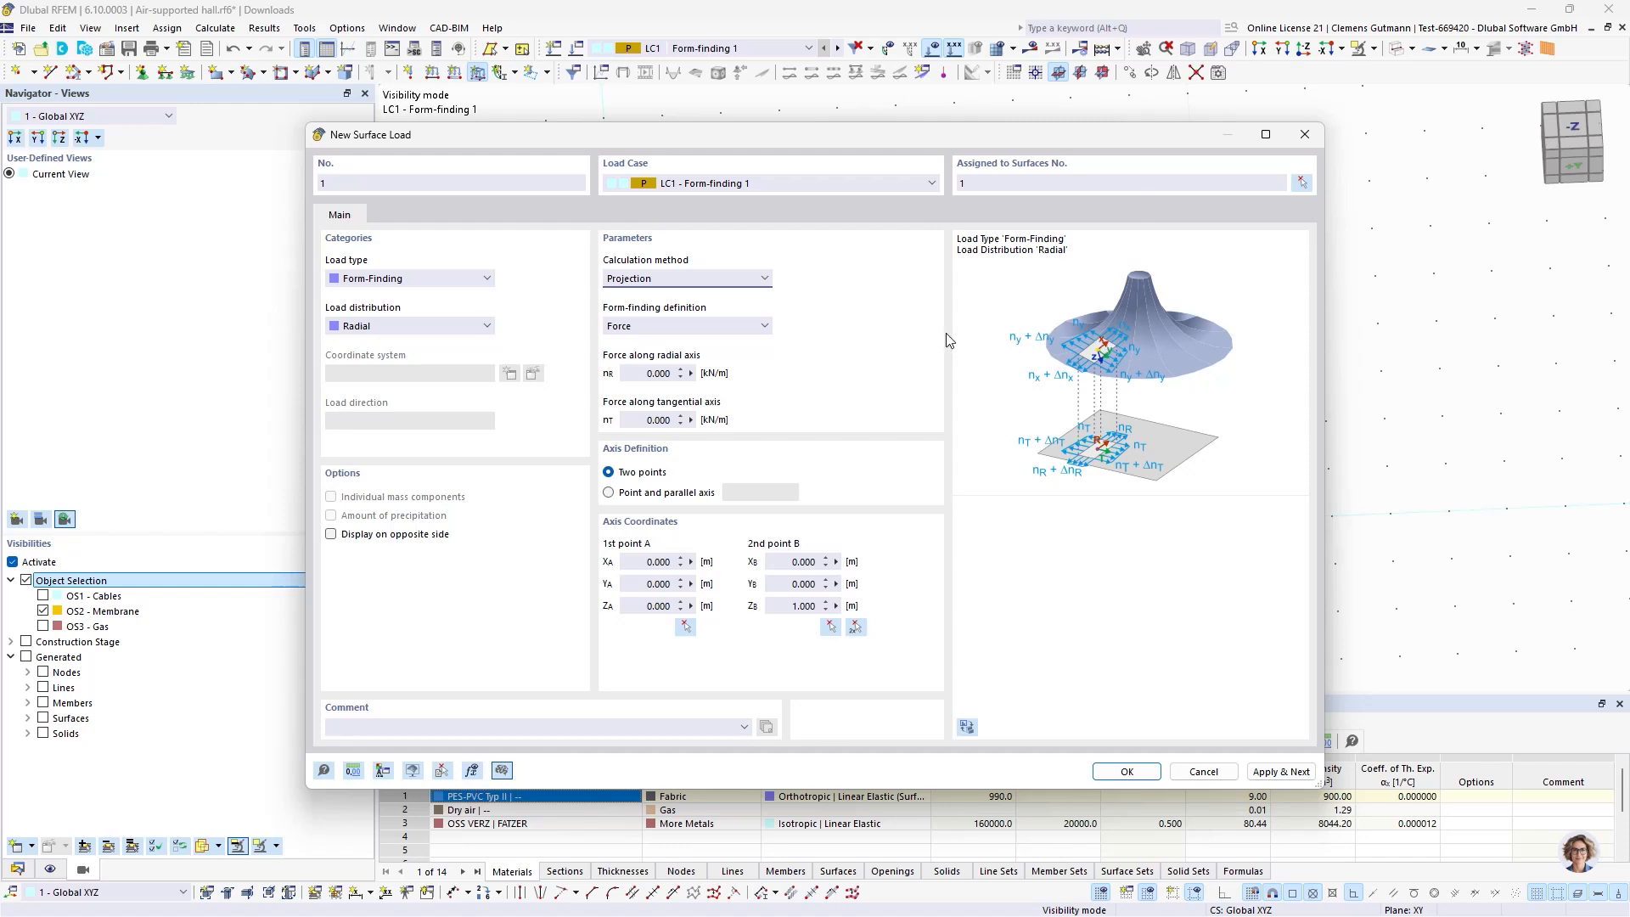
pyautogui.click(701, 280)
pyautogui.click(690, 293)
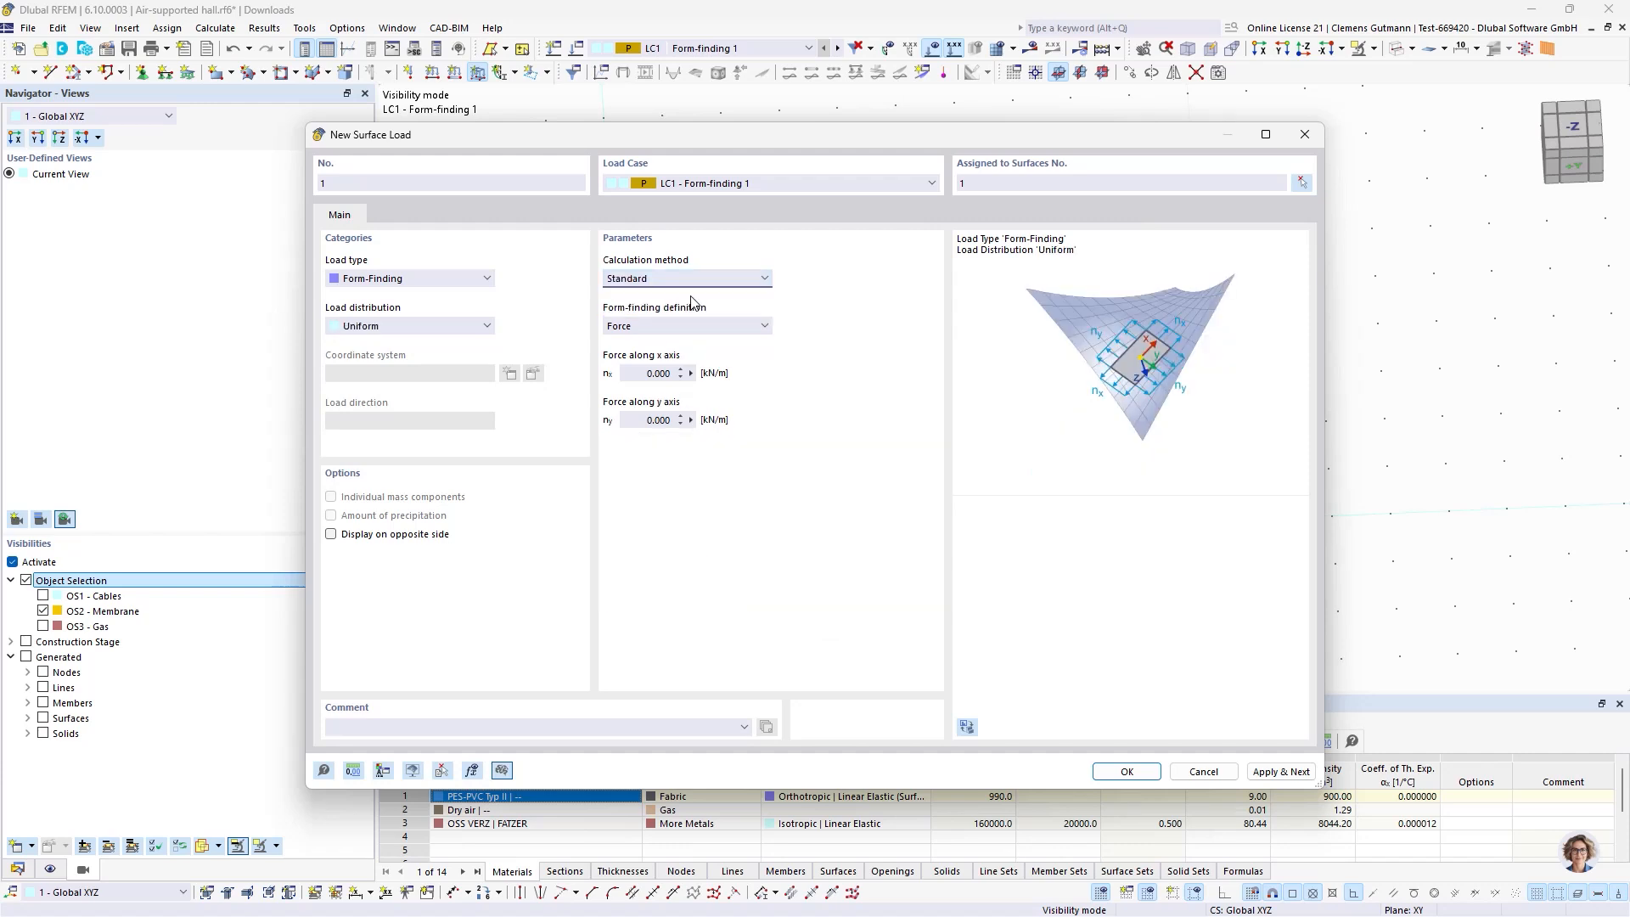
# Compare the Force and Stress definitions, and set the form-finding definition to Sag with a sag of 2 m.
pyautogui.click(690, 328)
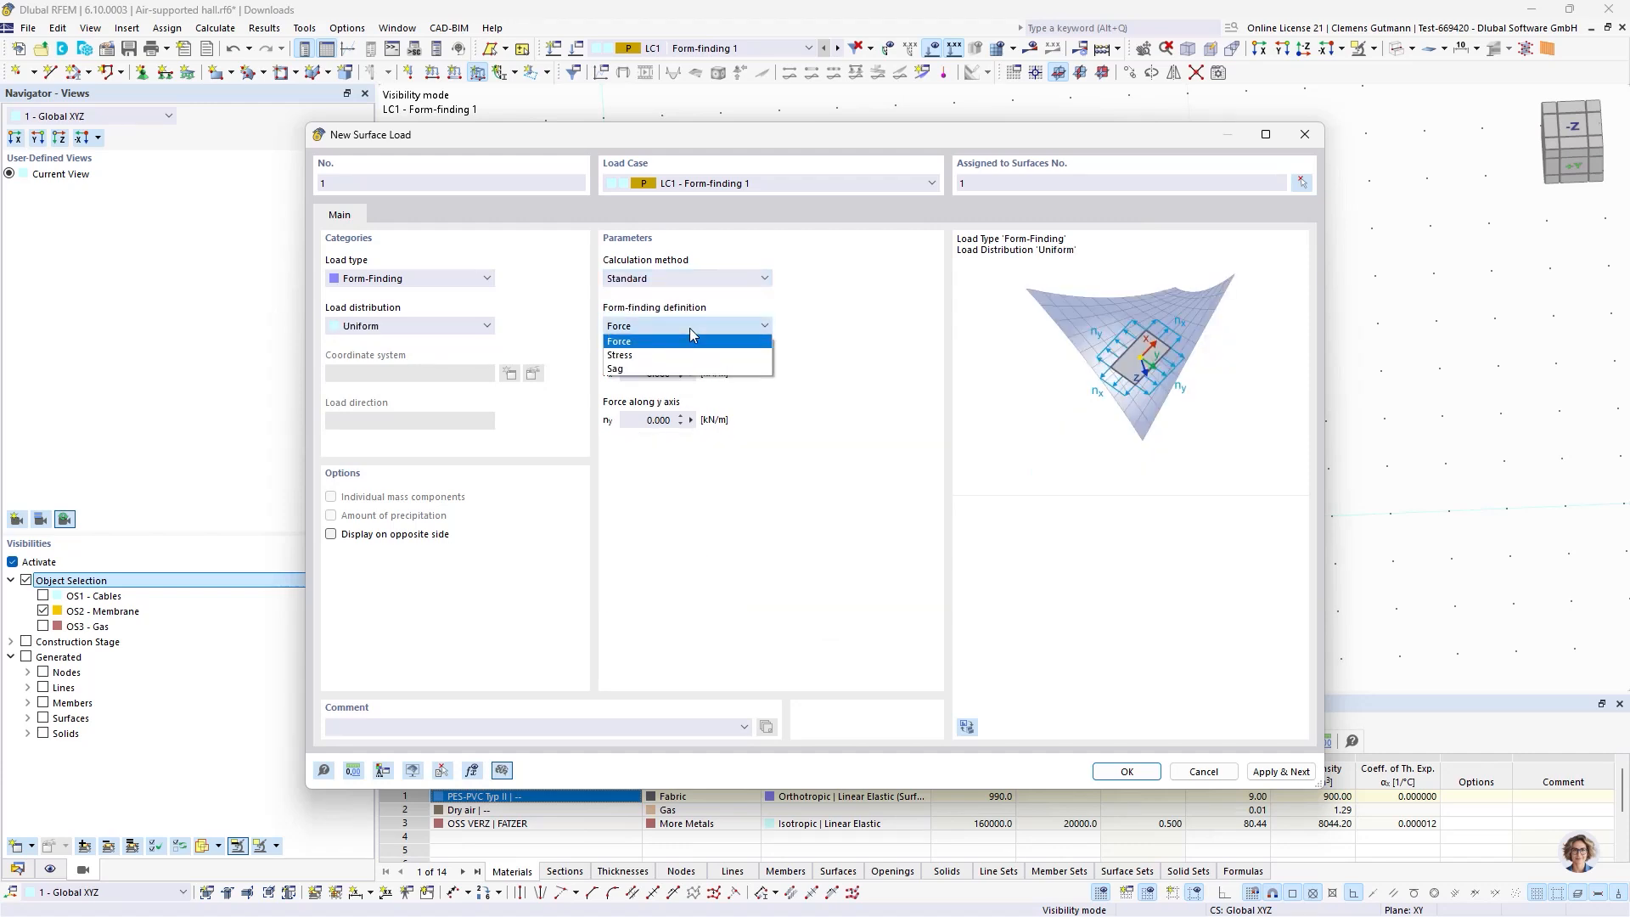
pyautogui.click(645, 340)
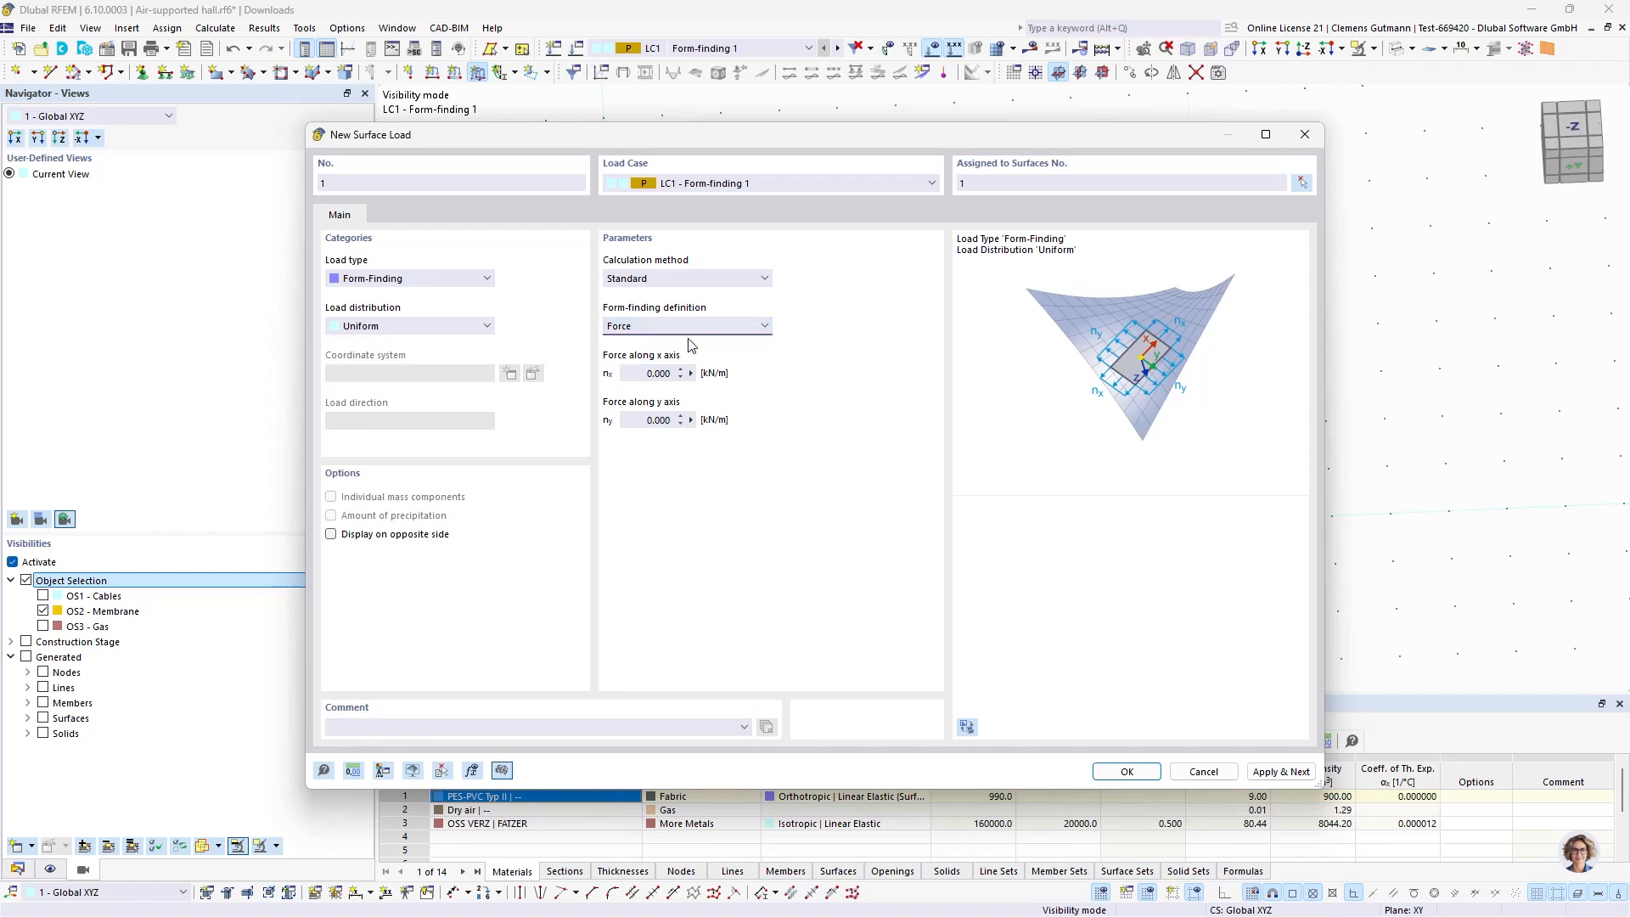
pyautogui.click(645, 327)
pyautogui.click(644, 355)
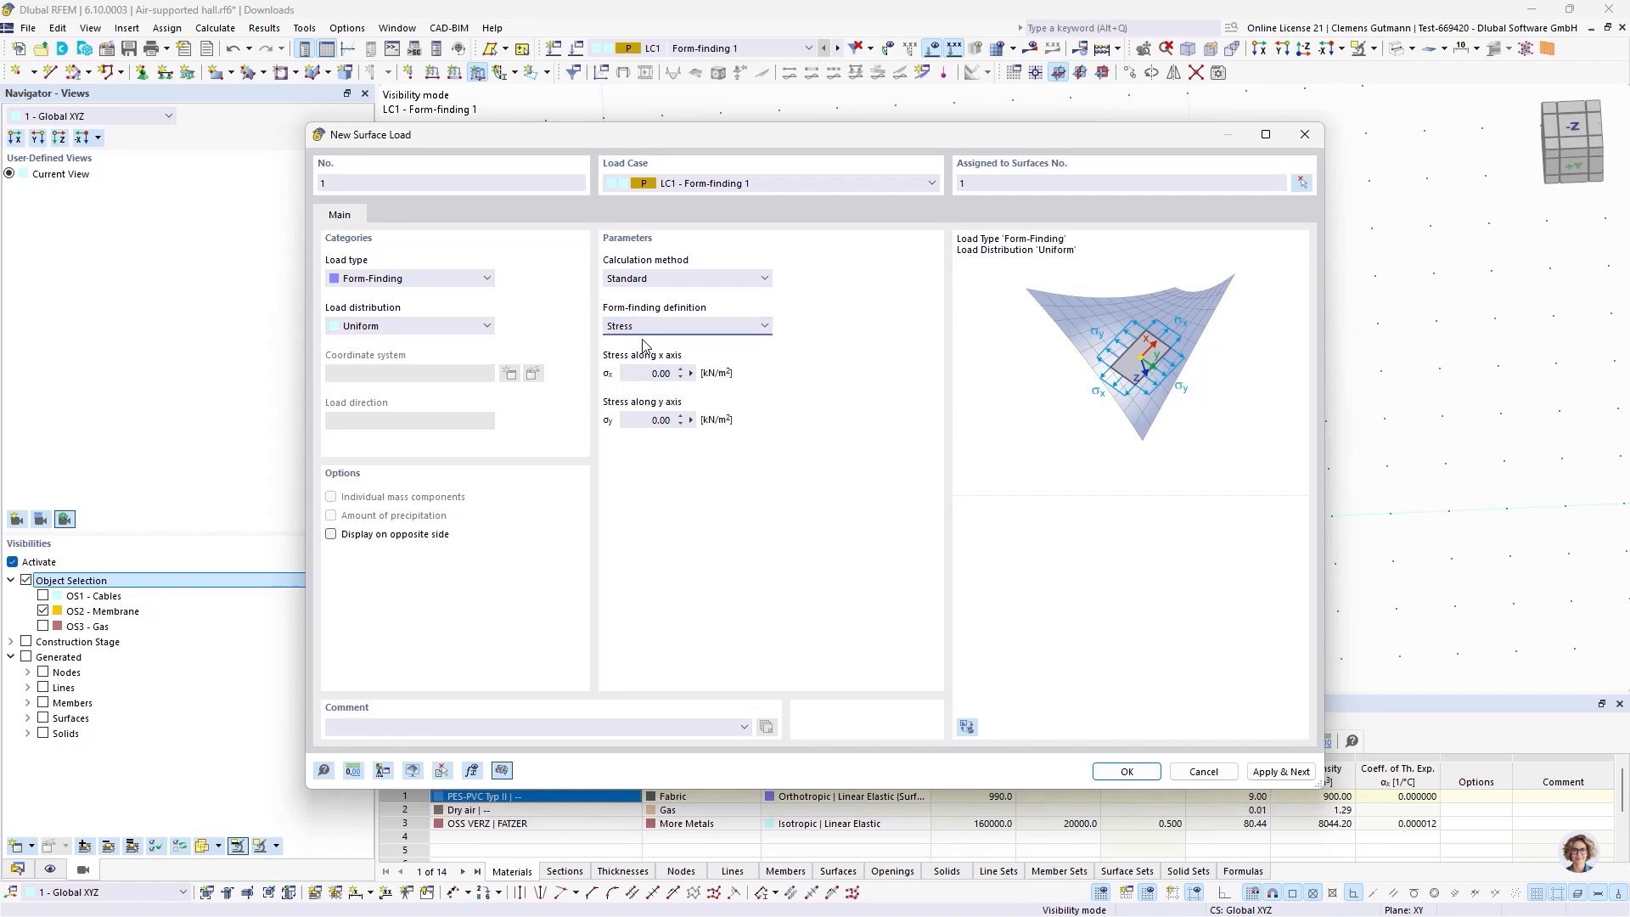
pyautogui.click(645, 327)
pyautogui.click(634, 369)
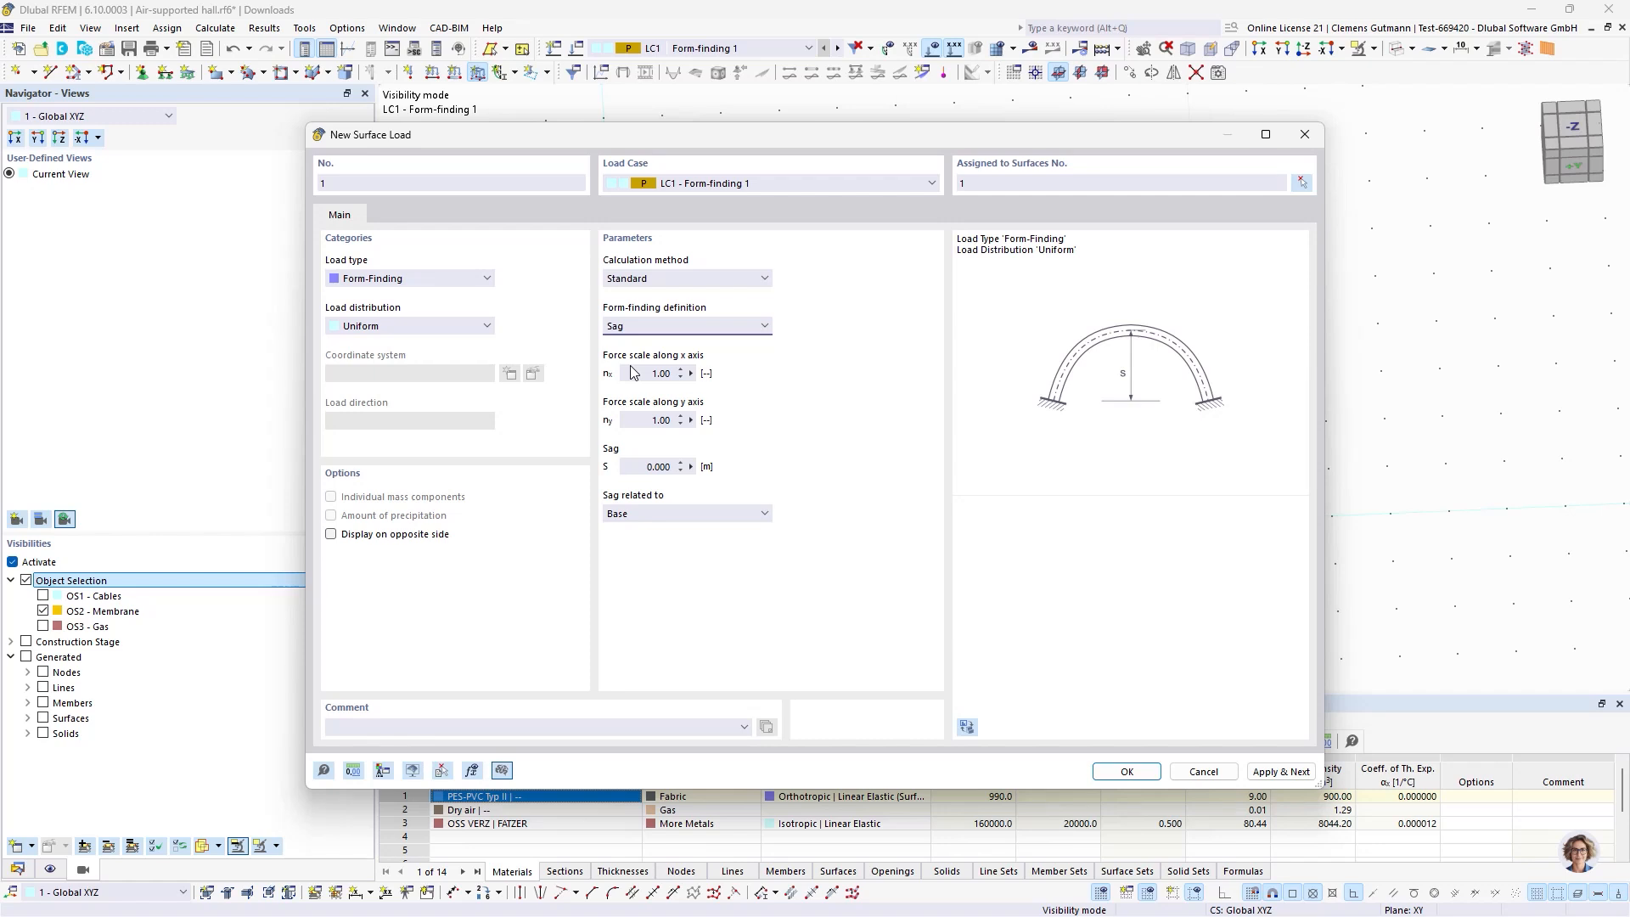
pyautogui.click(658, 466)
pyautogui.write('2')
pyautogui.press('Tab')
# Compare the Coordinate system and Surface references for the sag, return it to Base and accept the surface load.
pyautogui.click(714, 514)
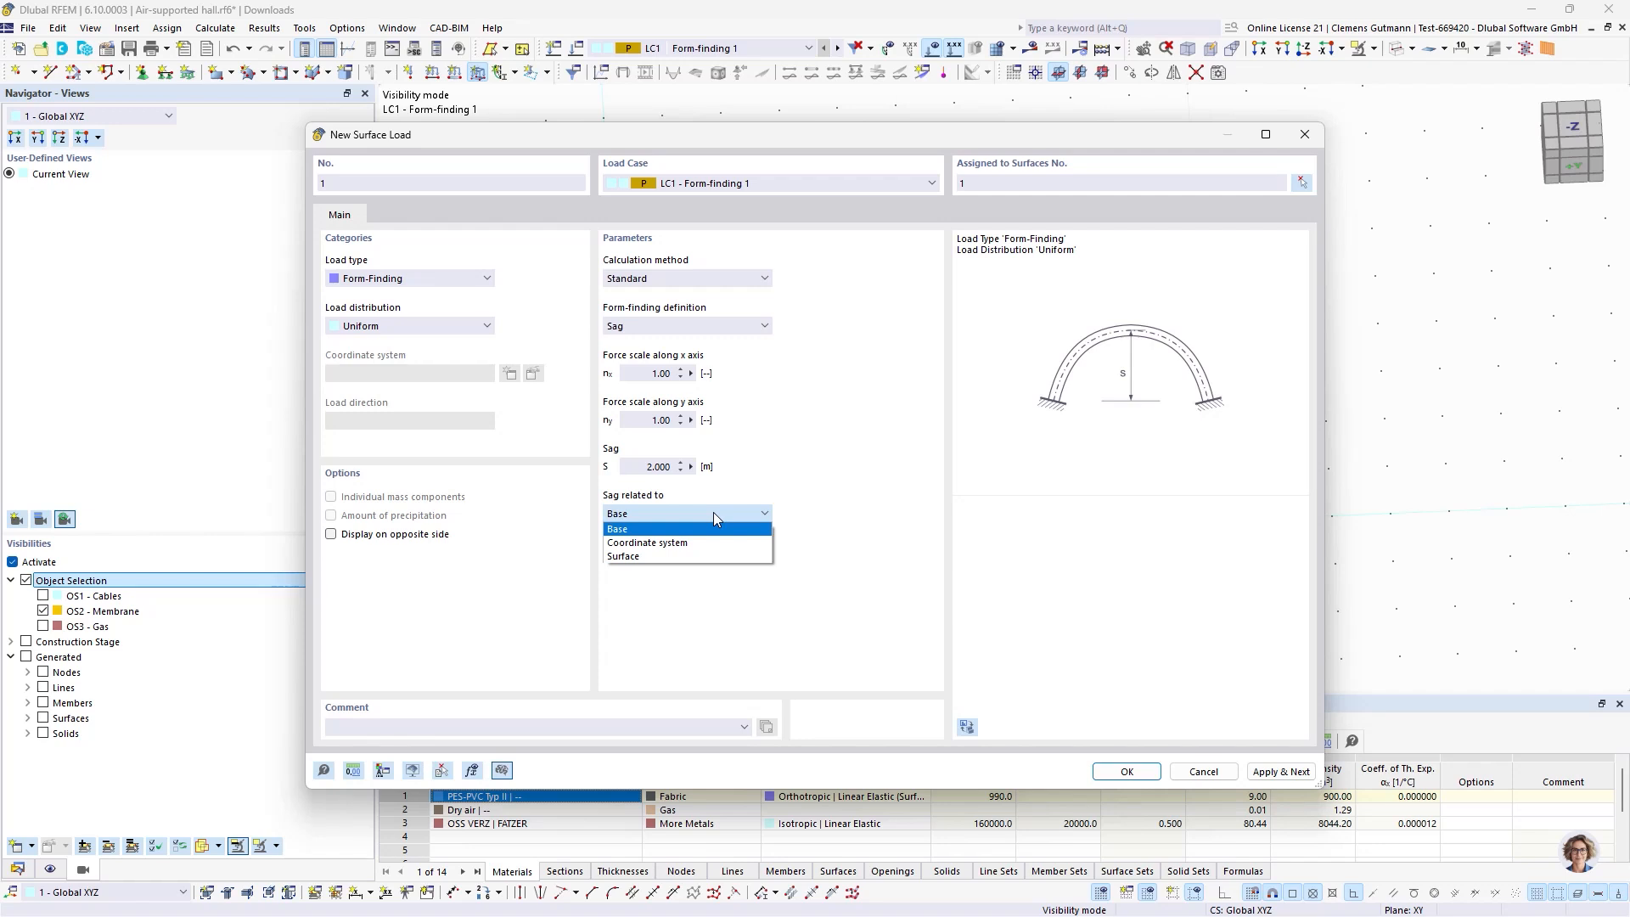
pyautogui.click(714, 543)
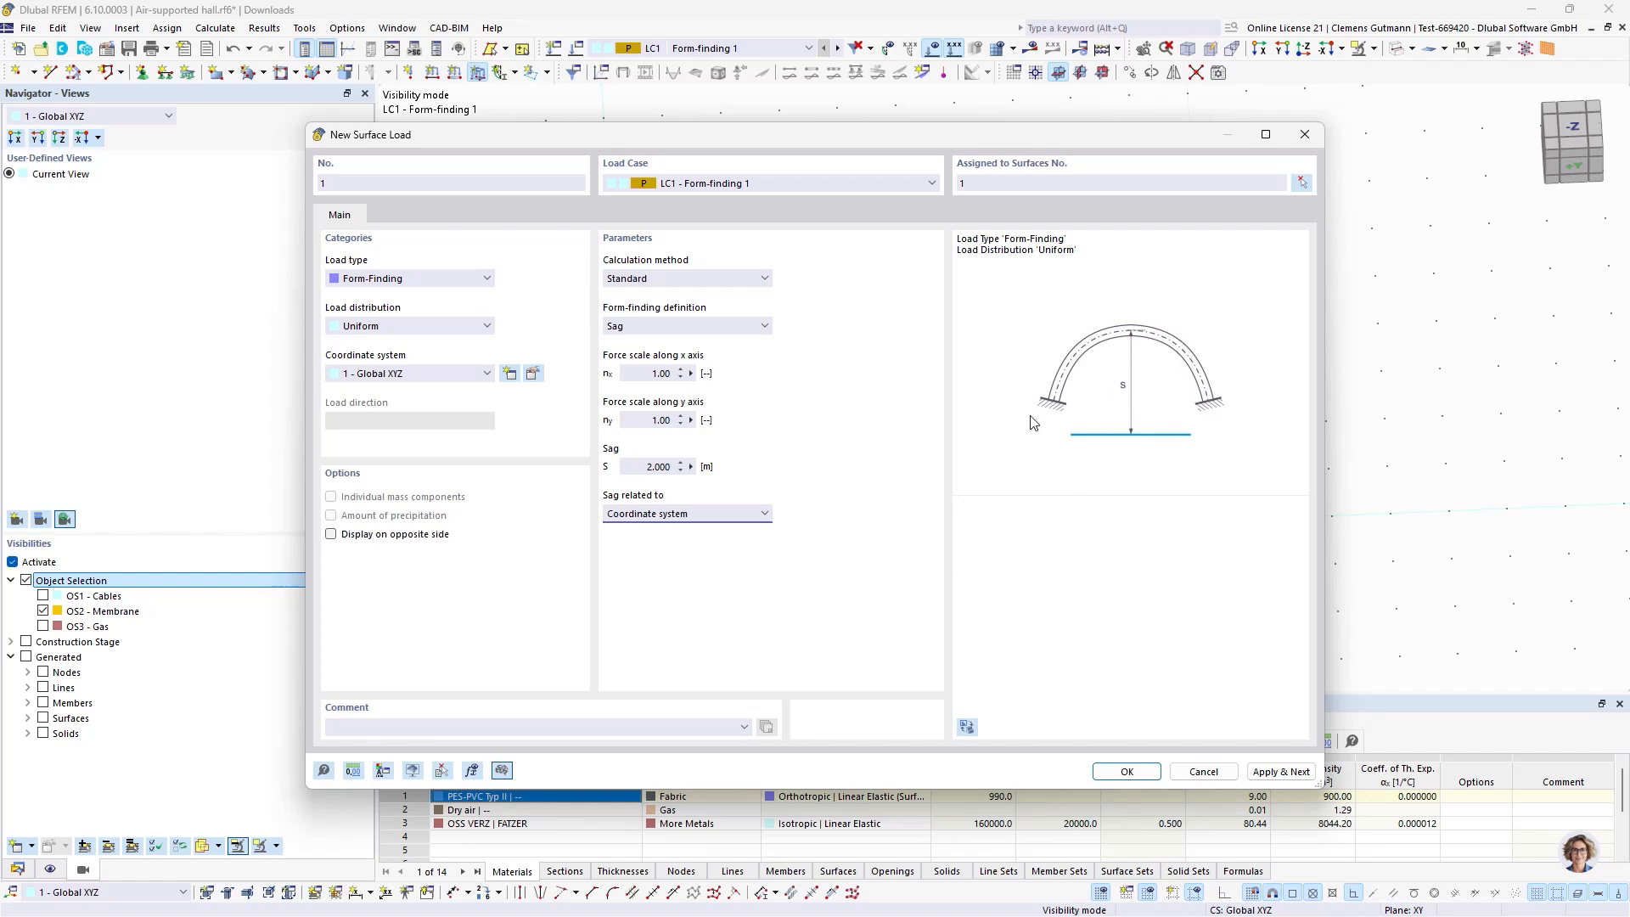
pyautogui.click(769, 513)
pyautogui.click(727, 557)
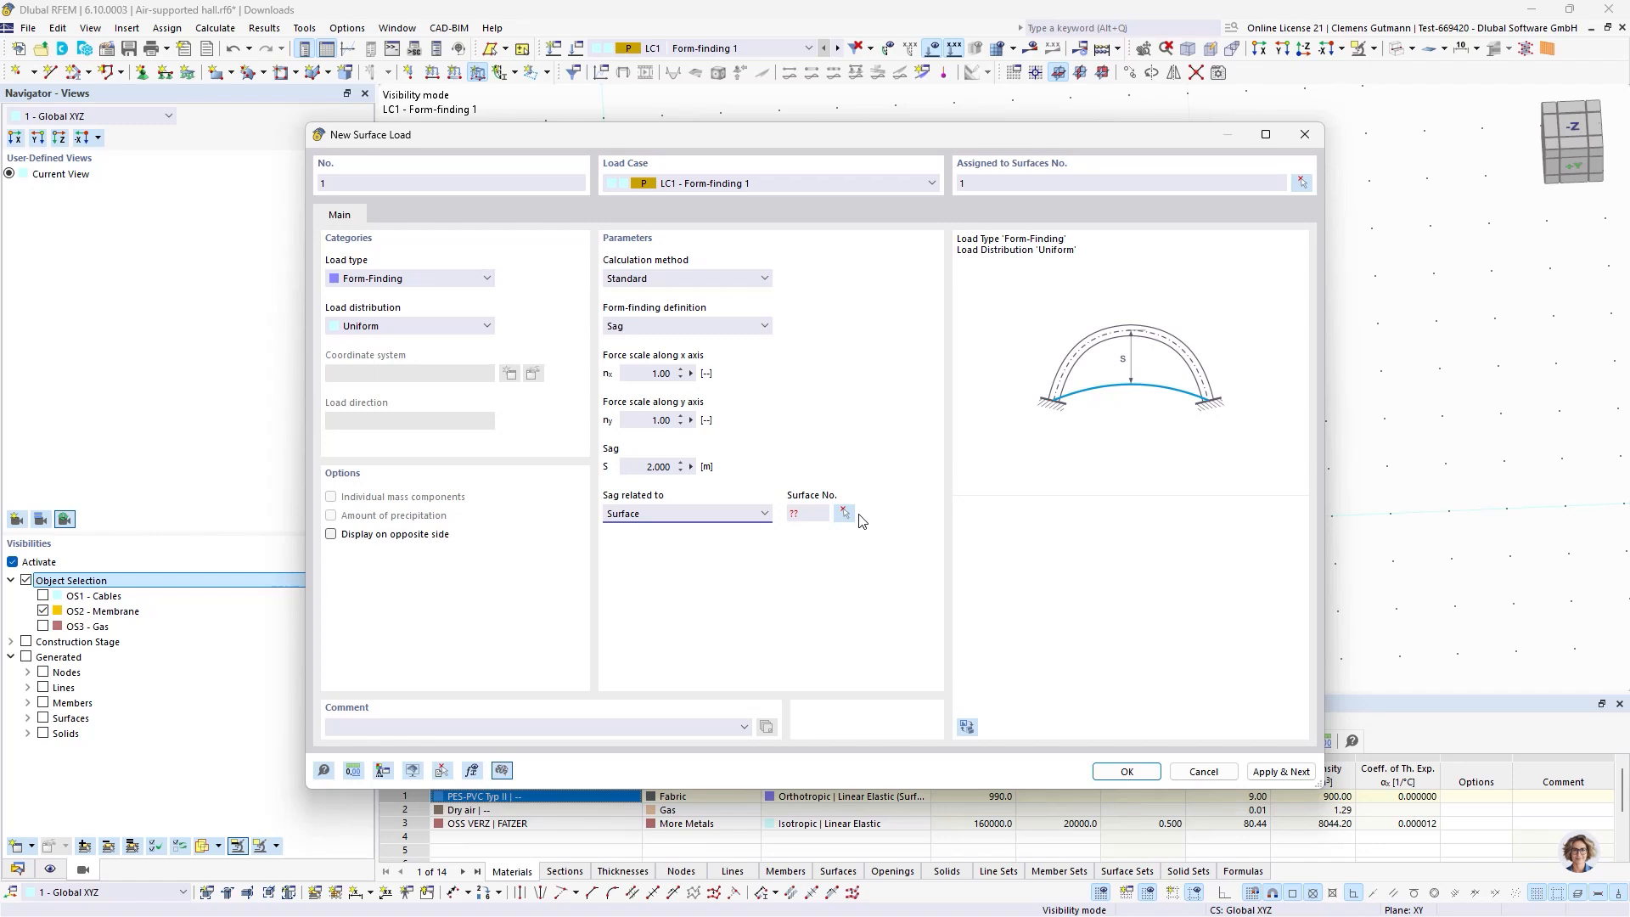
pyautogui.click(738, 513)
pyautogui.click(628, 558)
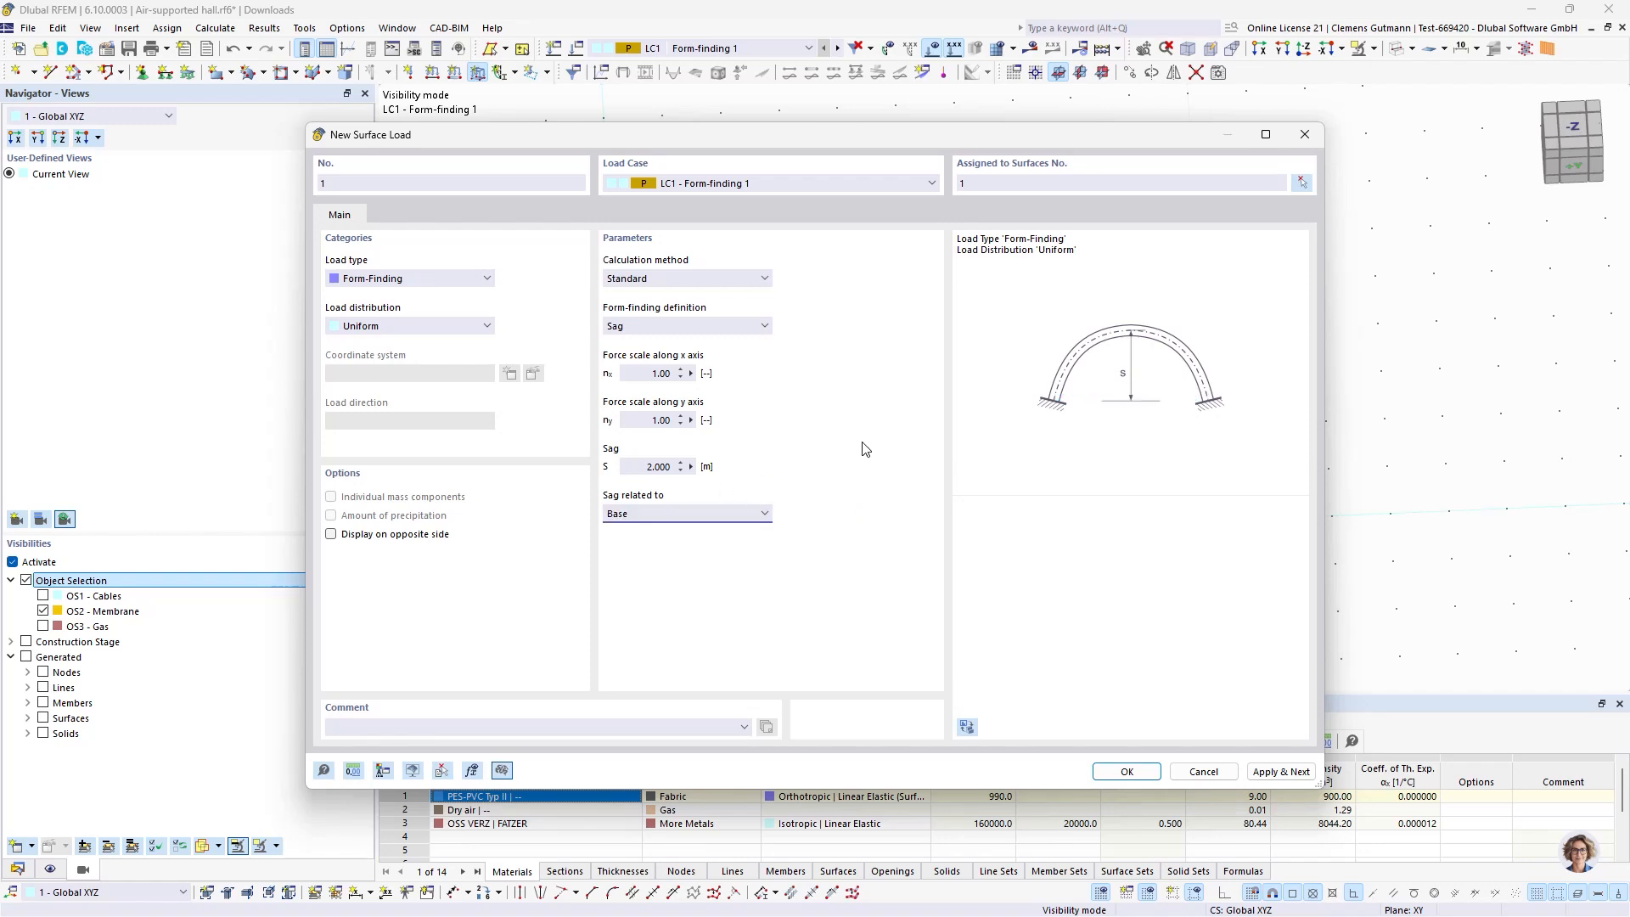
pyautogui.click(1153, 774)
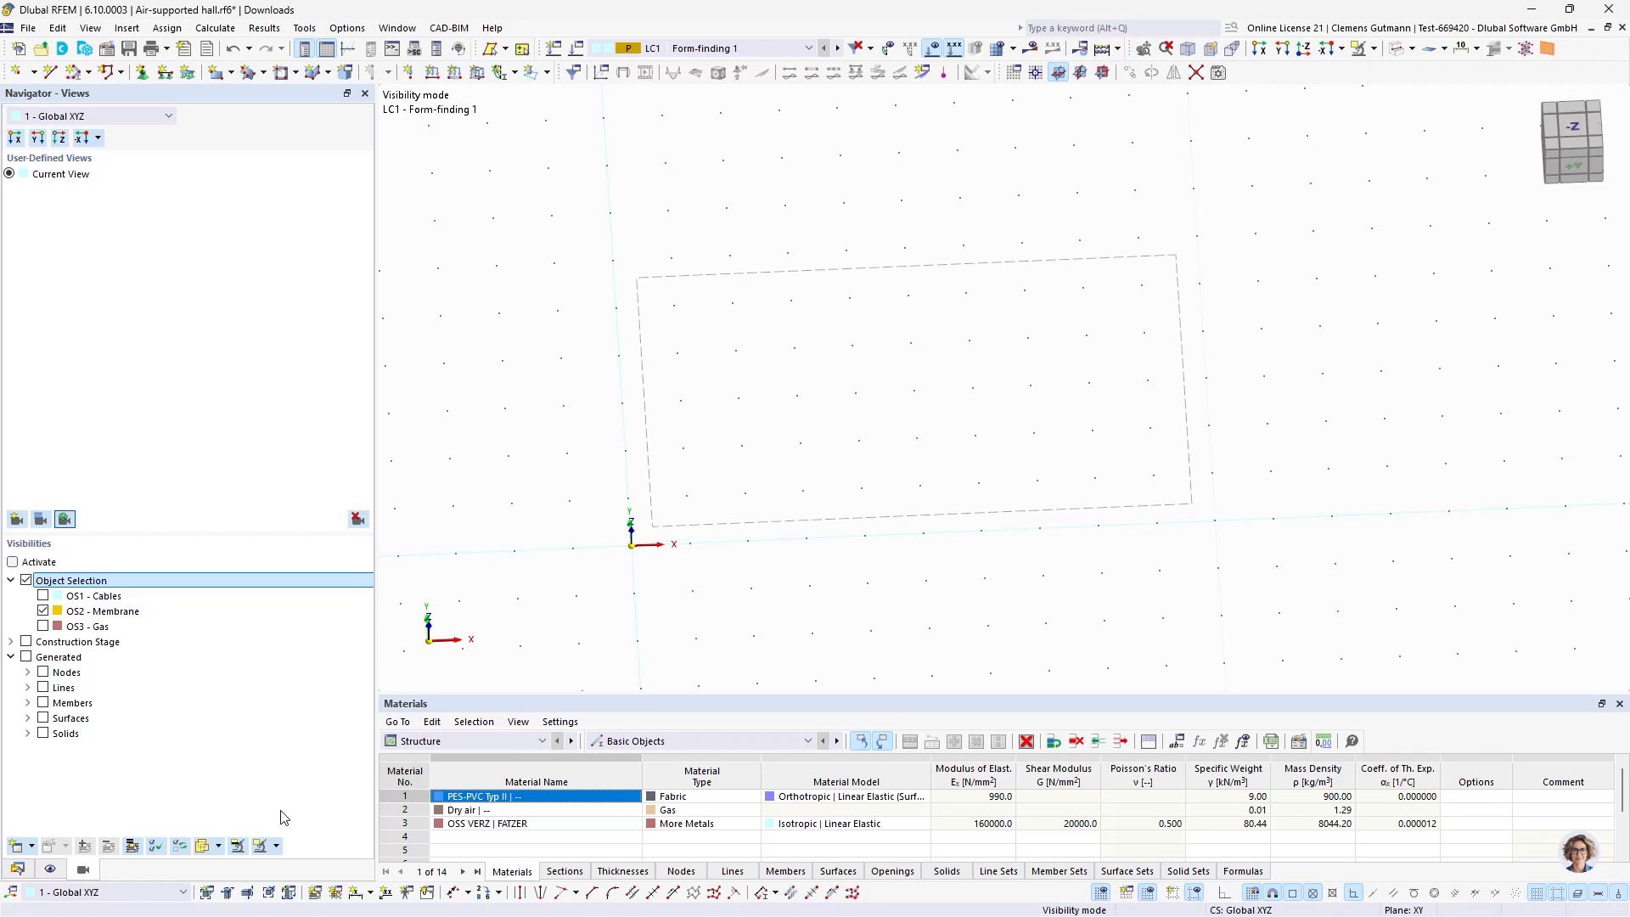
# Reactivate the object selection visibilities and view the membrane with its sag load obliquely.
pyautogui.click(13, 562)
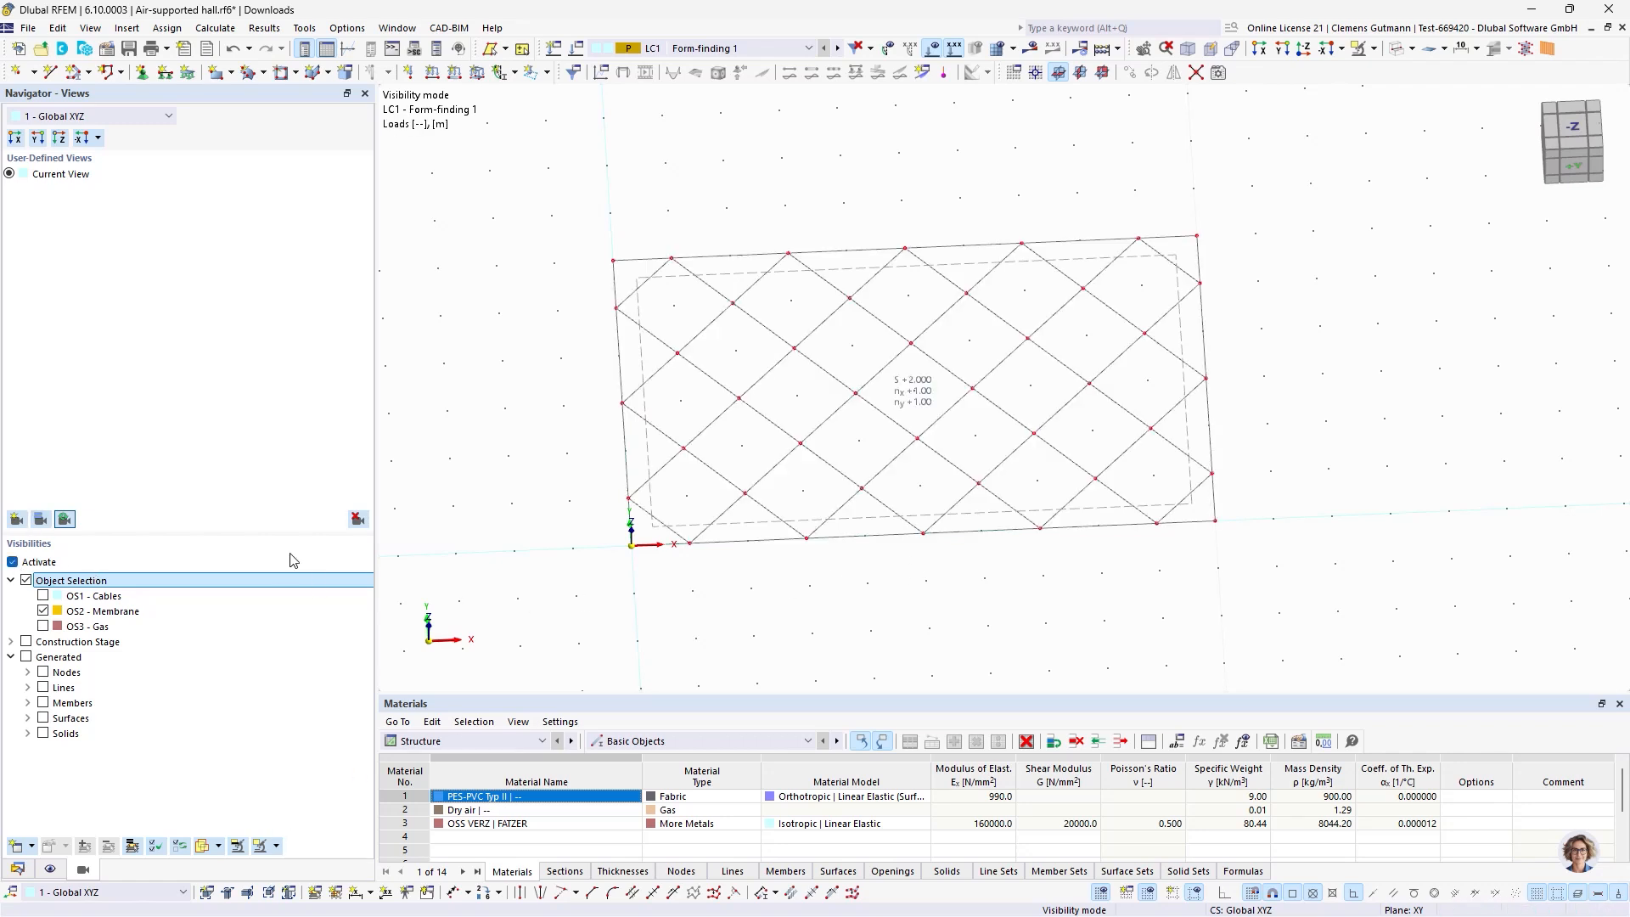
pyautogui.click(236, 846)
pyautogui.click(237, 847)
pyautogui.keyDown('ctrl'); pyautogui.moveTo(935, 553); pyautogui.dragTo(951, 487, button='middle'); pyautogui.keyUp('ctrl')
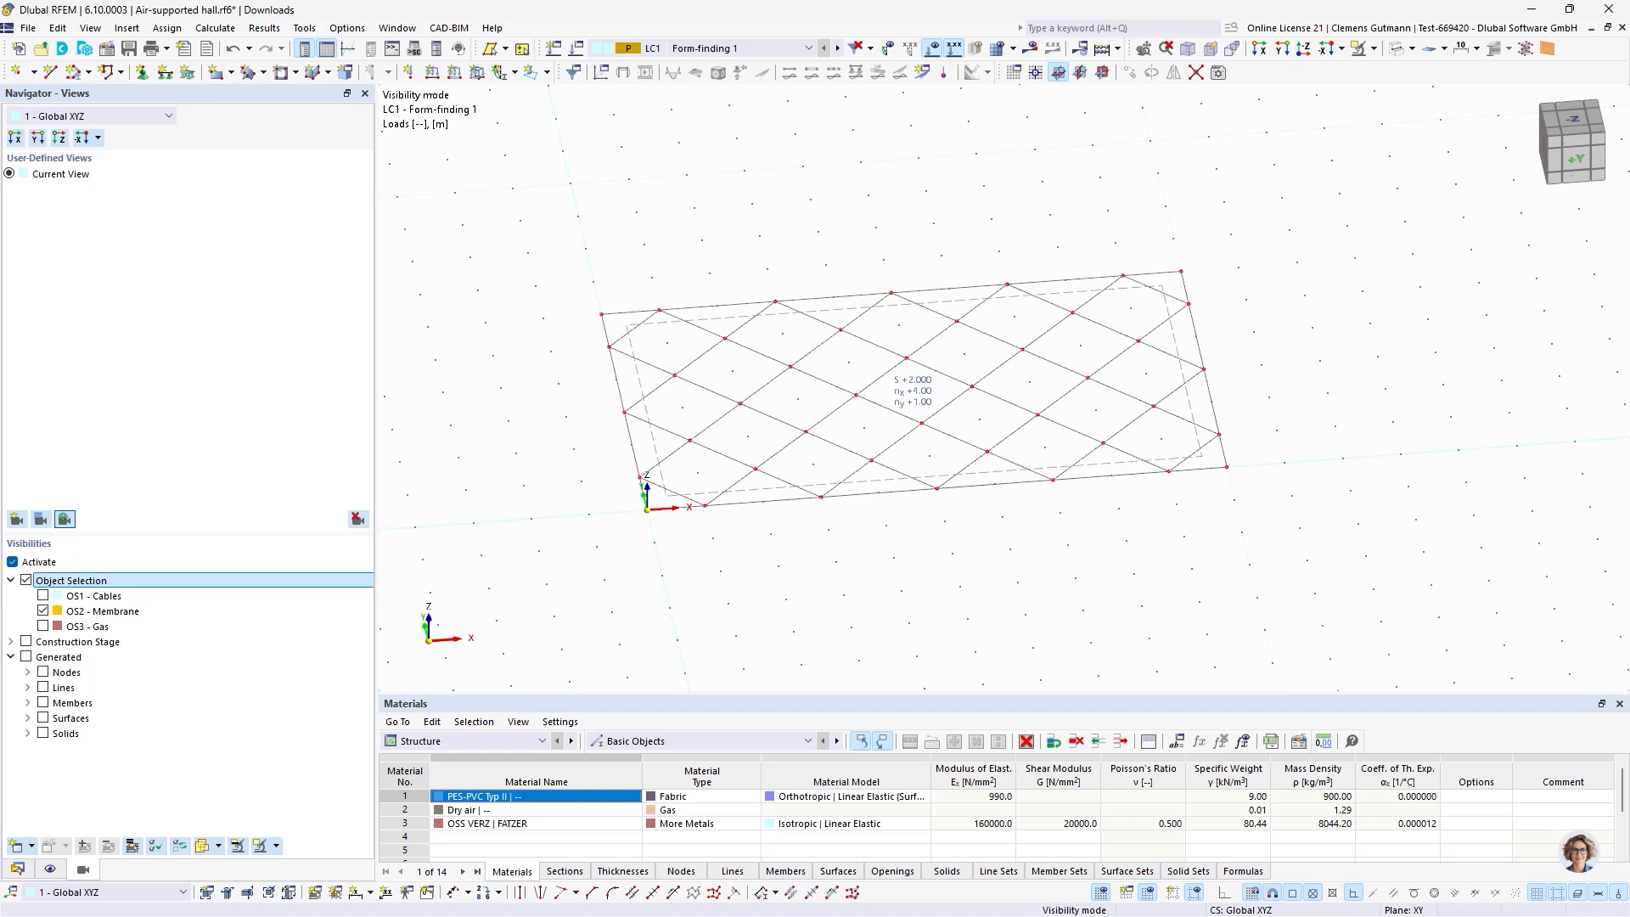
# Create a second LC1 surface load as a uniform force of -0.10 kN/m² along local z in the Local xyz system.
pyautogui.click(477, 72)
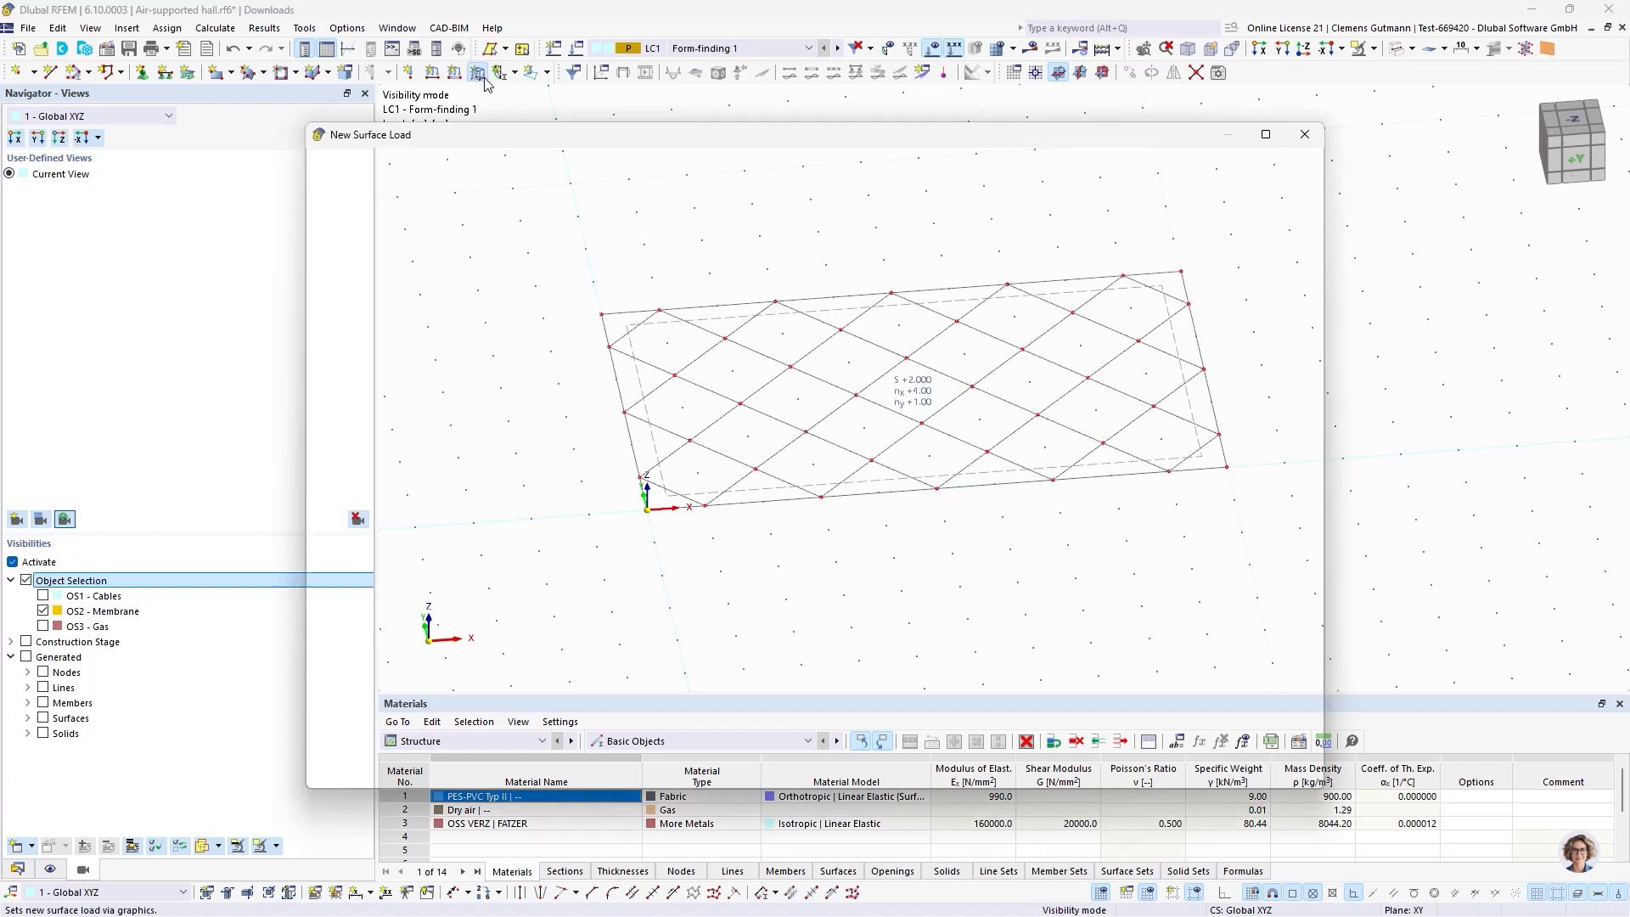
pyautogui.click(364, 279)
pyautogui.click(401, 303)
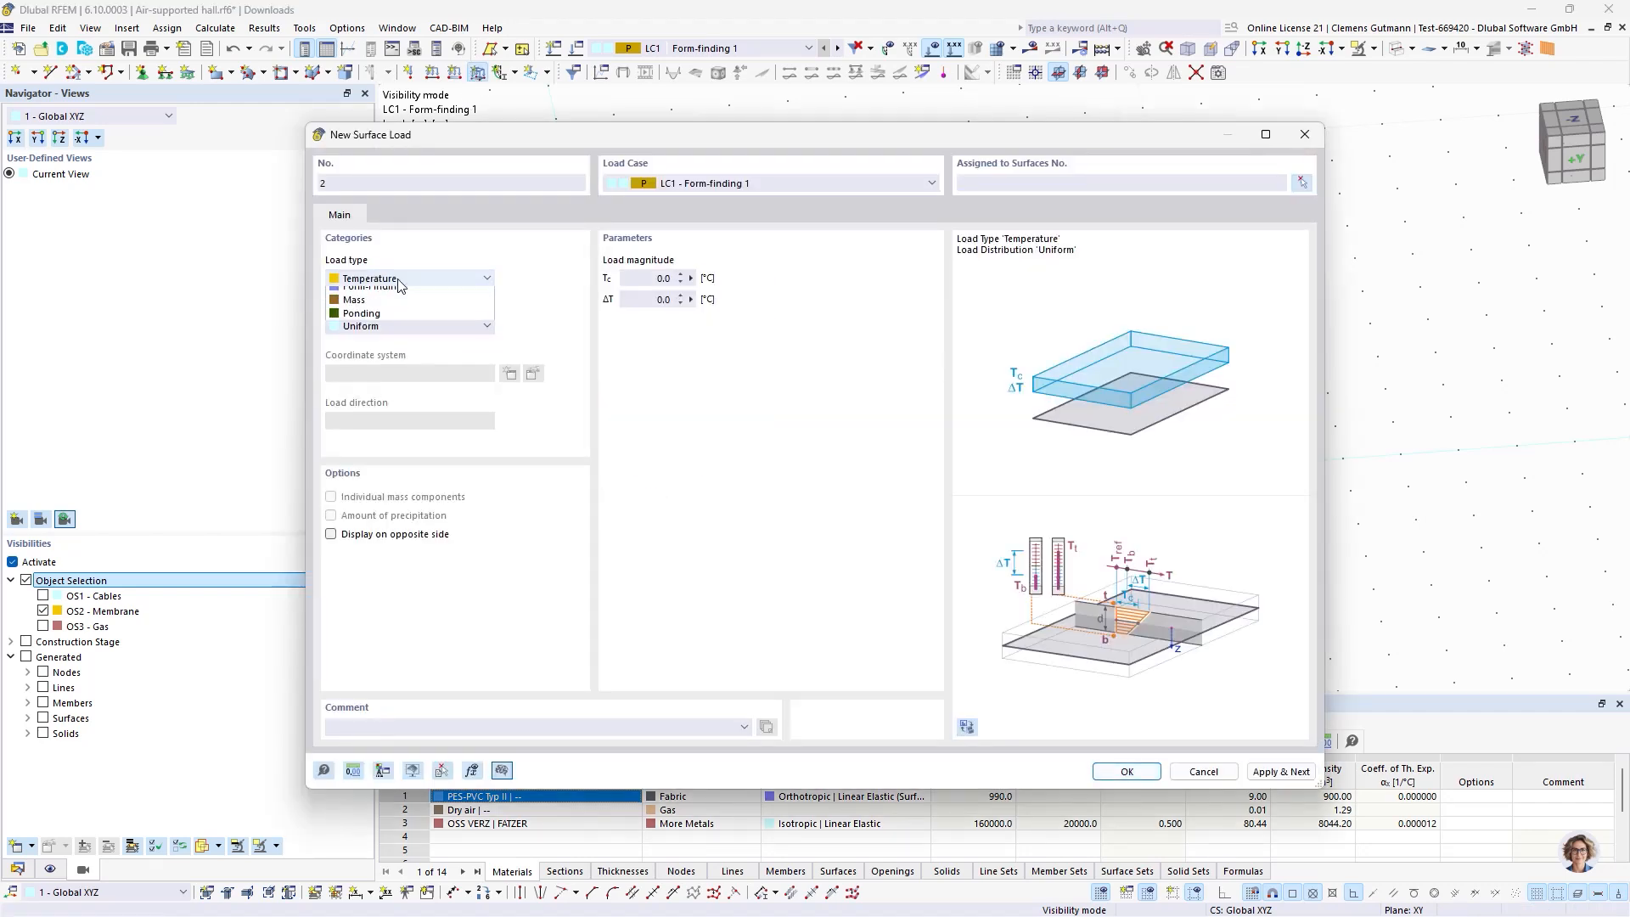
pyautogui.click(400, 298)
pyautogui.click(653, 279)
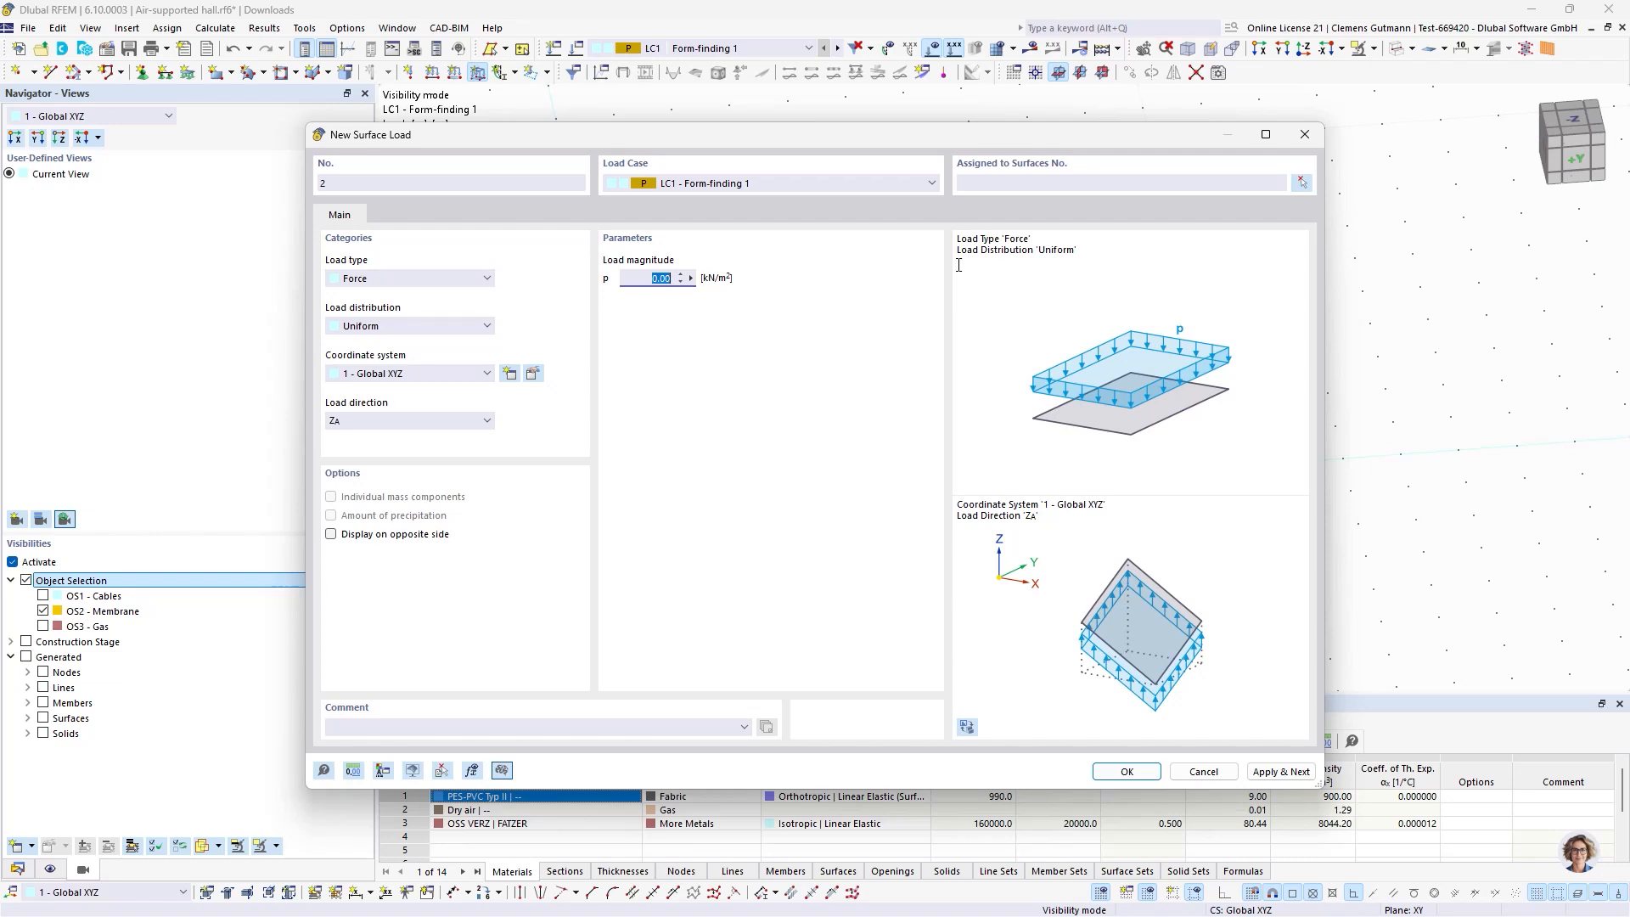
pyautogui.press('Tab')
pyautogui.click(399, 423)
pyautogui.click(411, 385)
pyautogui.click(409, 376)
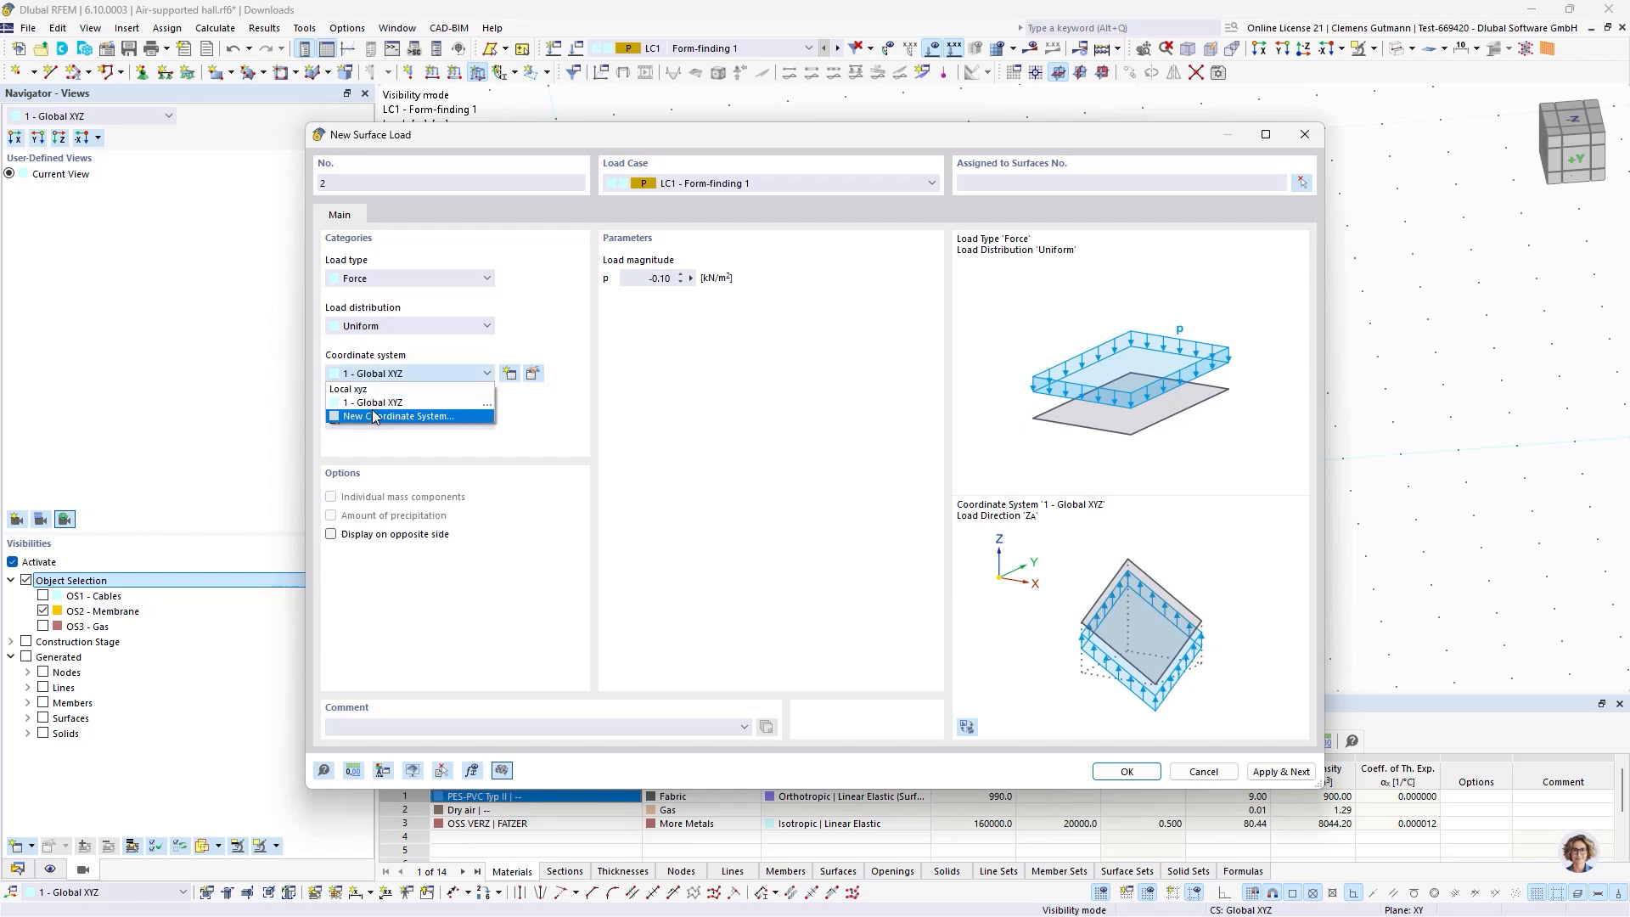
pyautogui.click(379, 391)
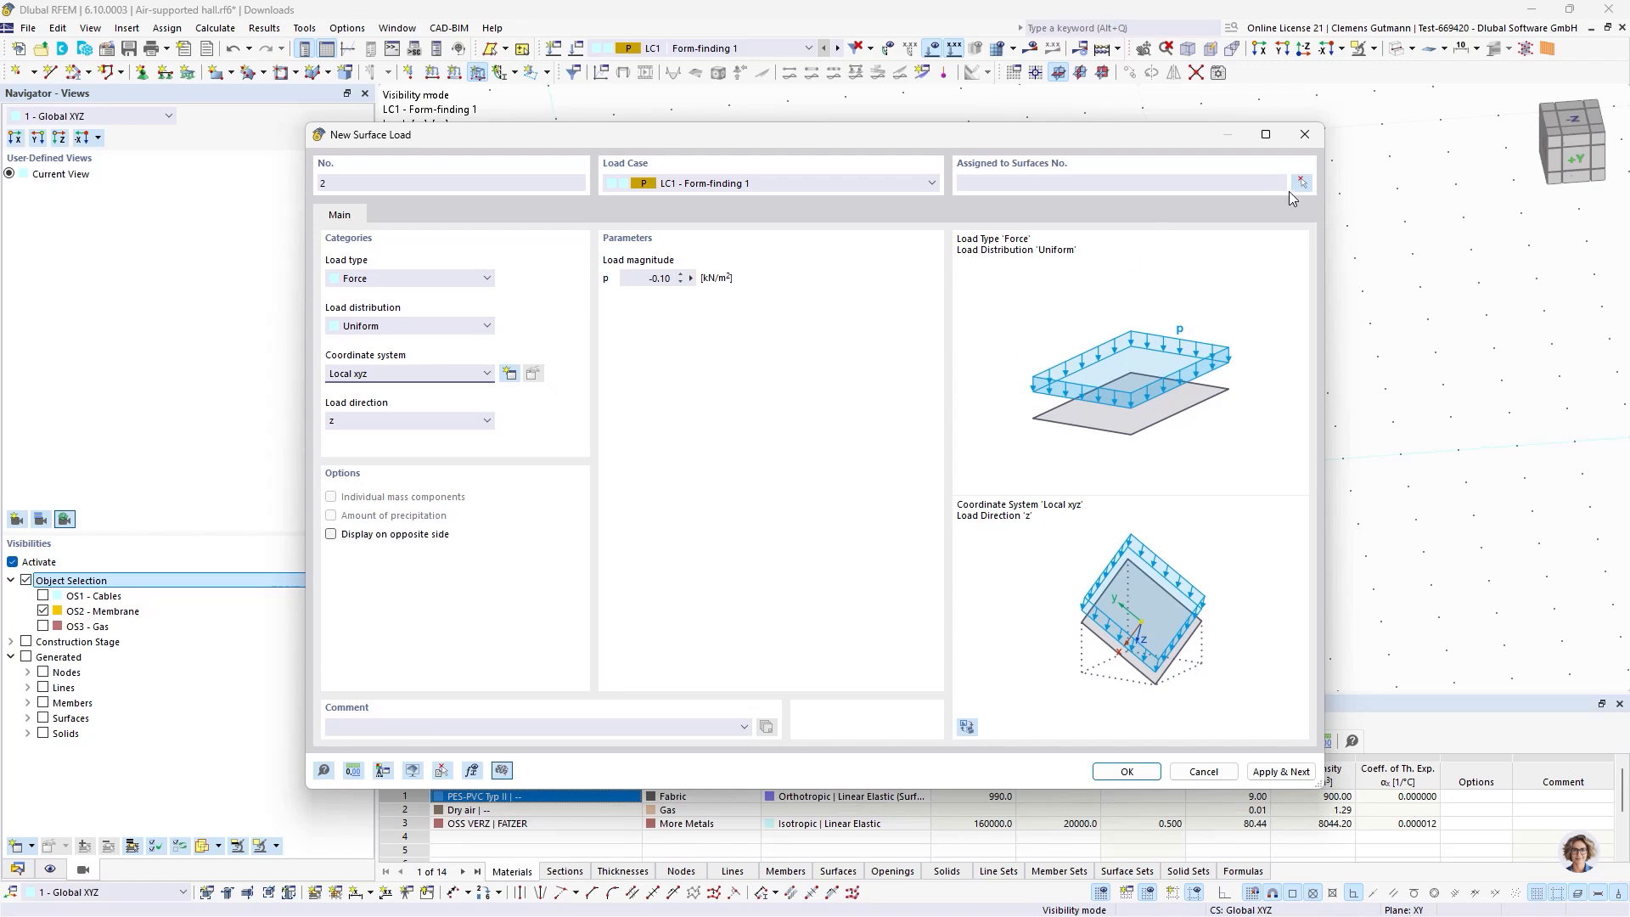
# Assign the -0.10 kN/m² force to surface 1, accept the load and check its direction on the model.
pyautogui.click(1310, 183)
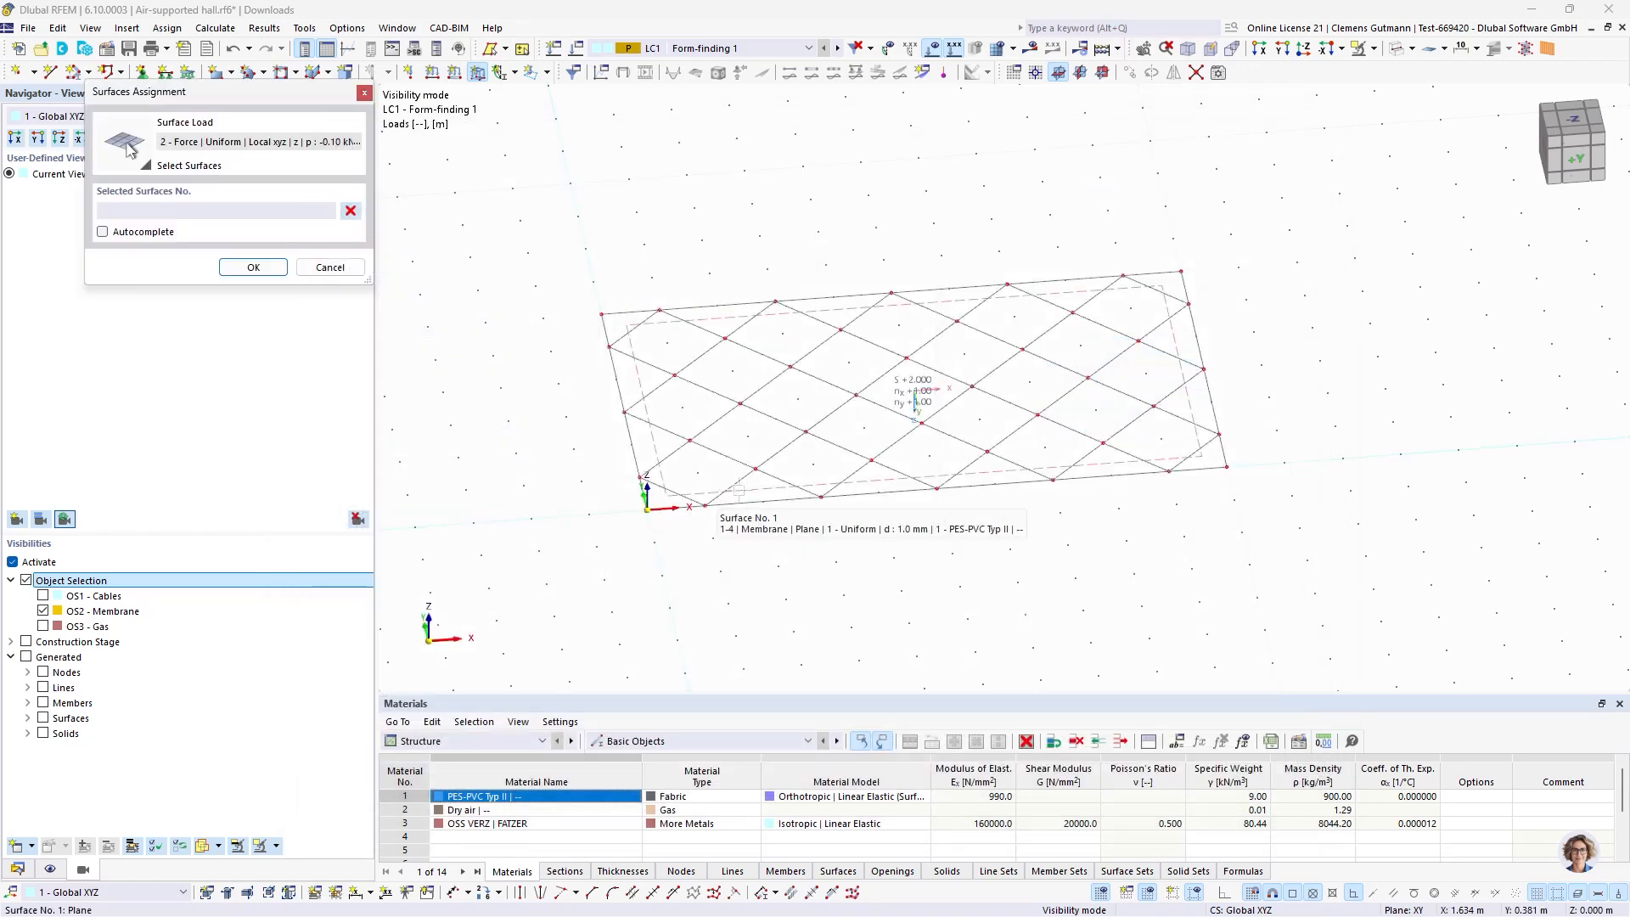
pyautogui.click(253, 267)
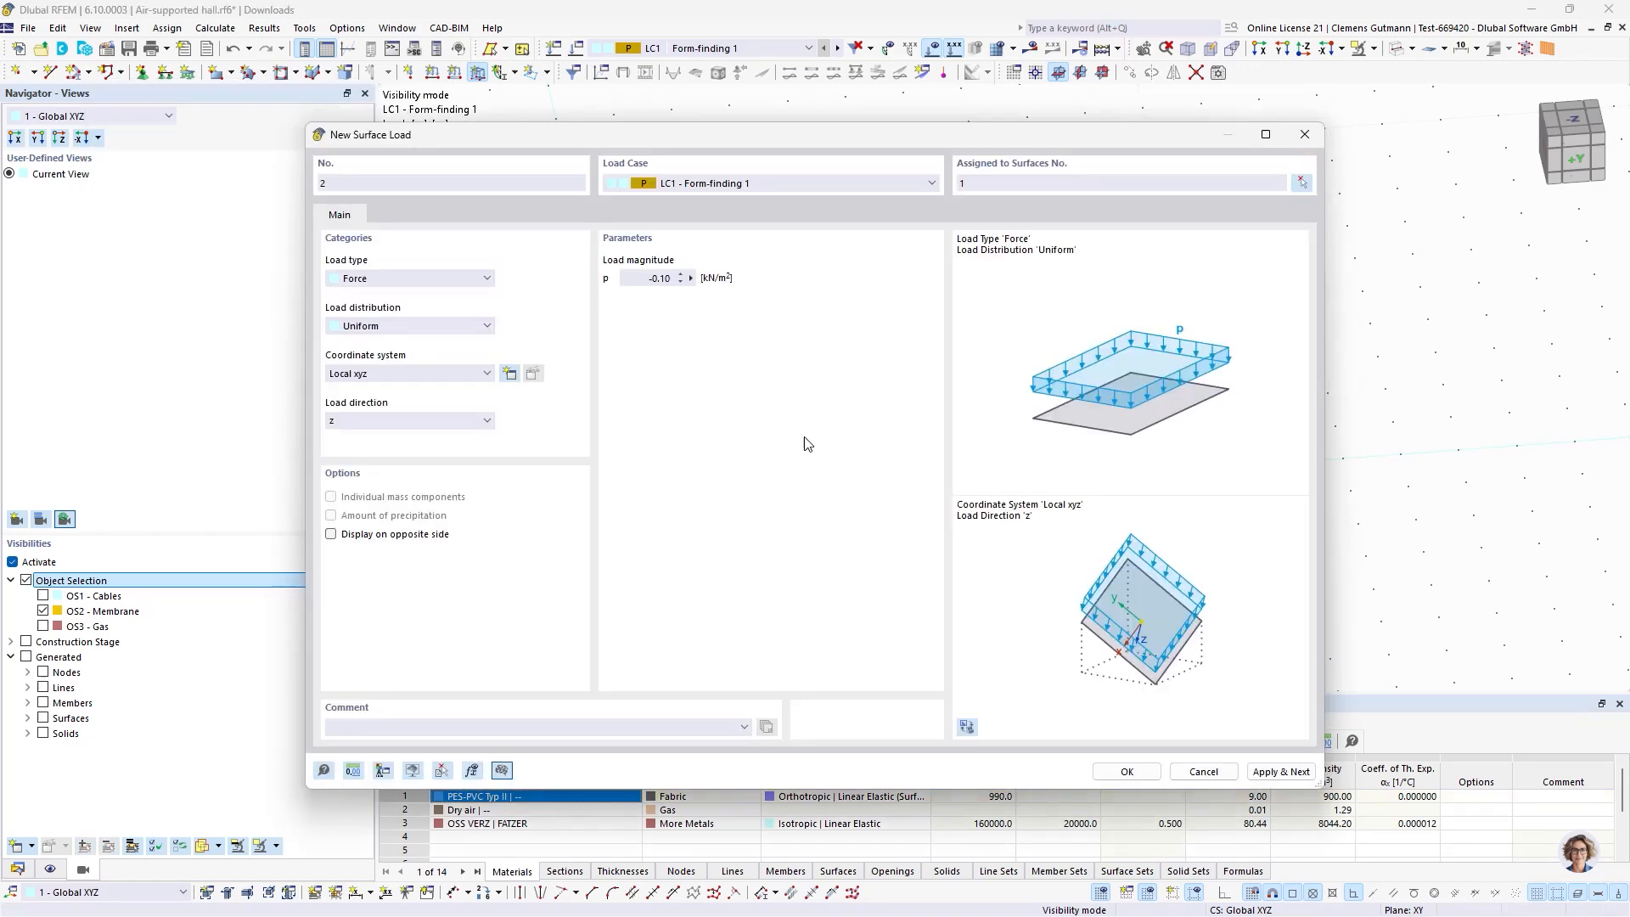
pyautogui.click(1124, 771)
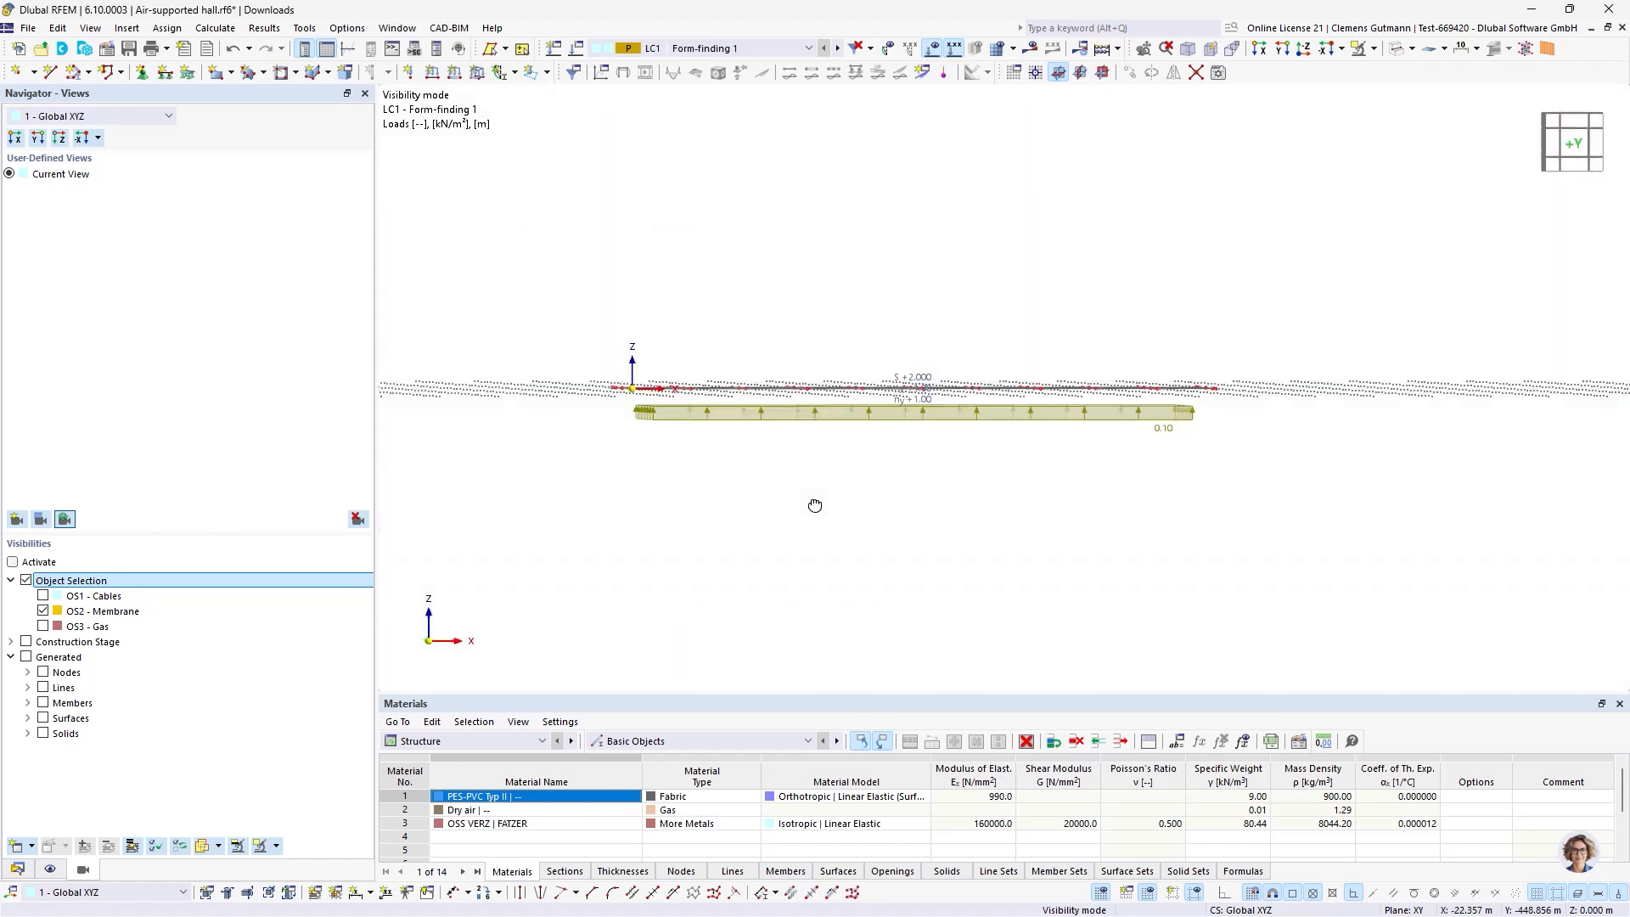
pyautogui.moveTo(815, 505); pyautogui.dragTo(827, 621, button='middle')
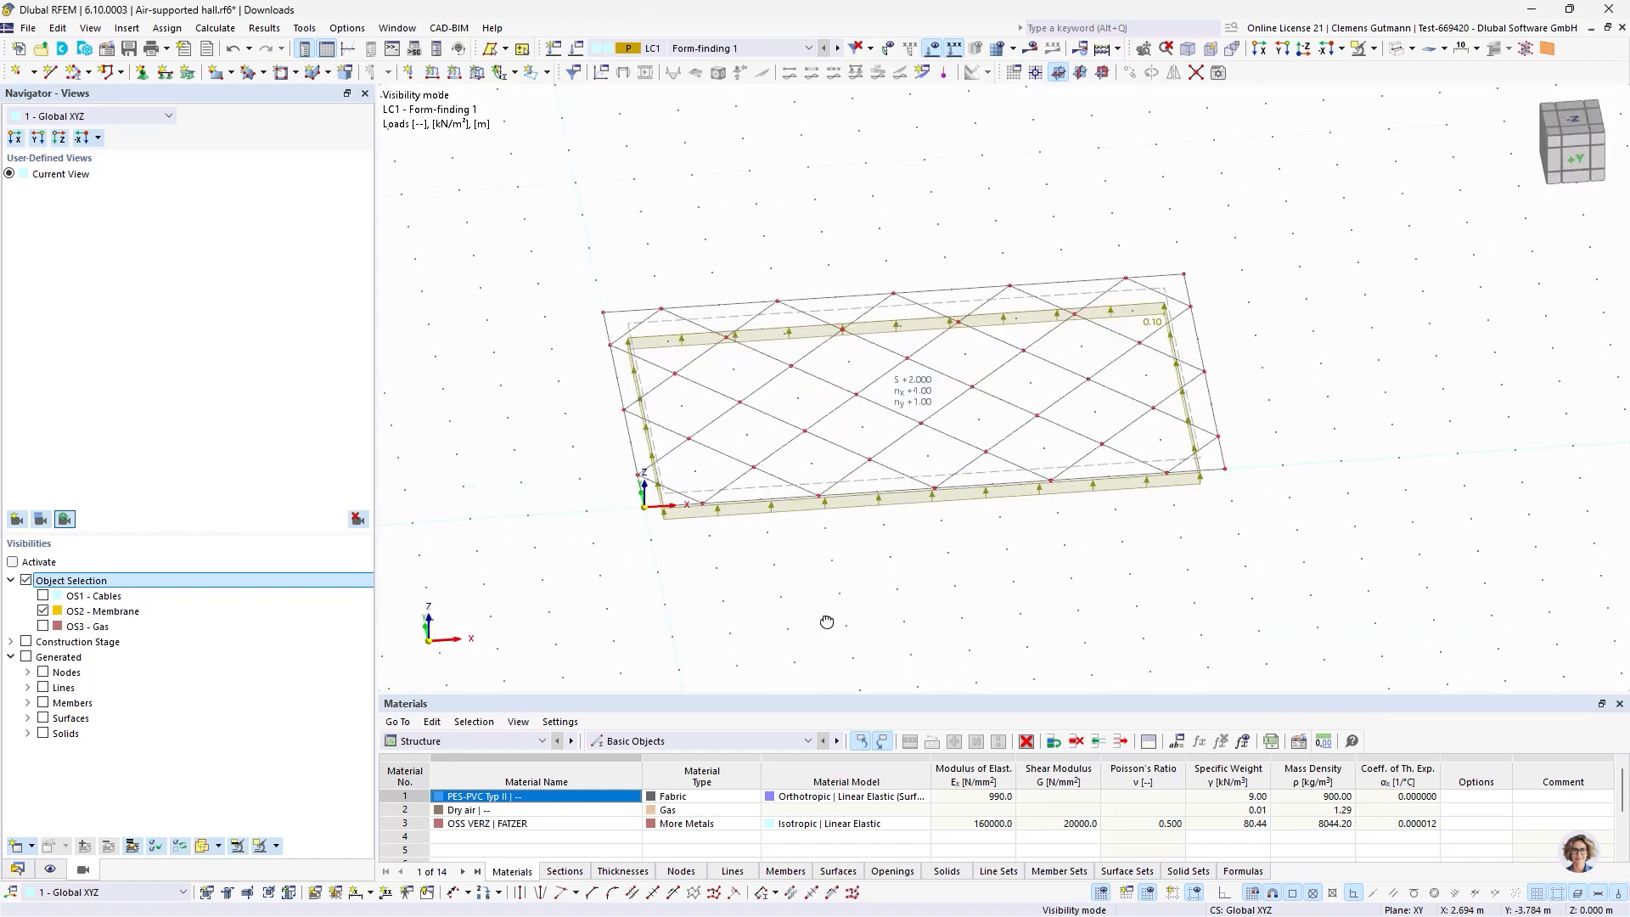
# Calculate load case LC1 and display the total global displacement |u| of the membrane.
pyautogui.click(1028, 52)
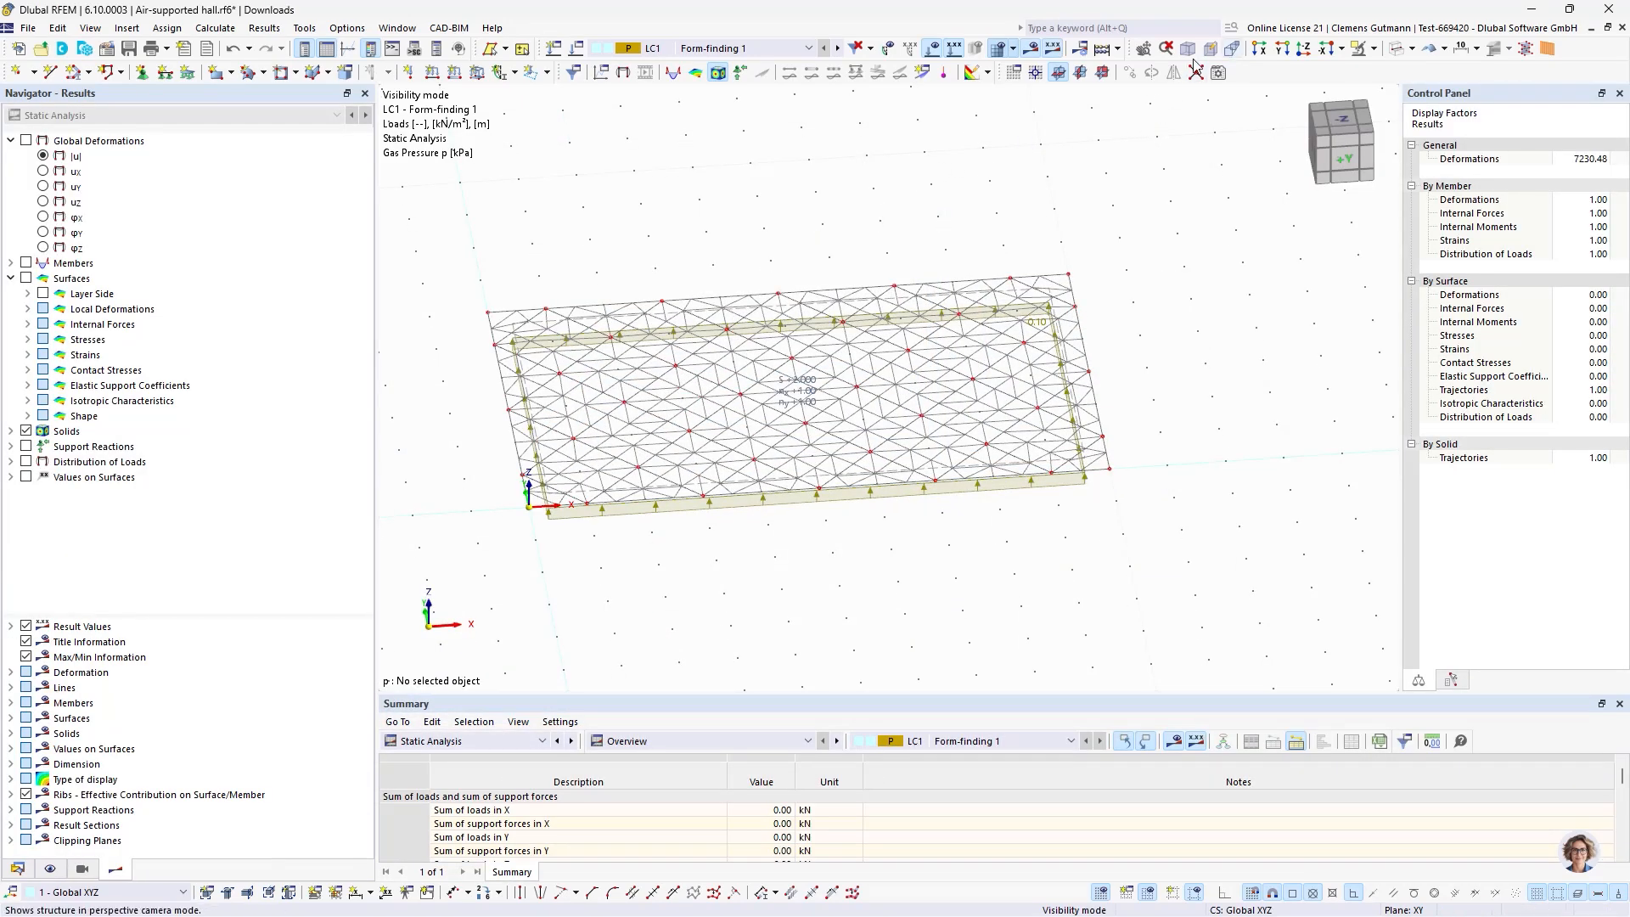
pyautogui.click(43, 156)
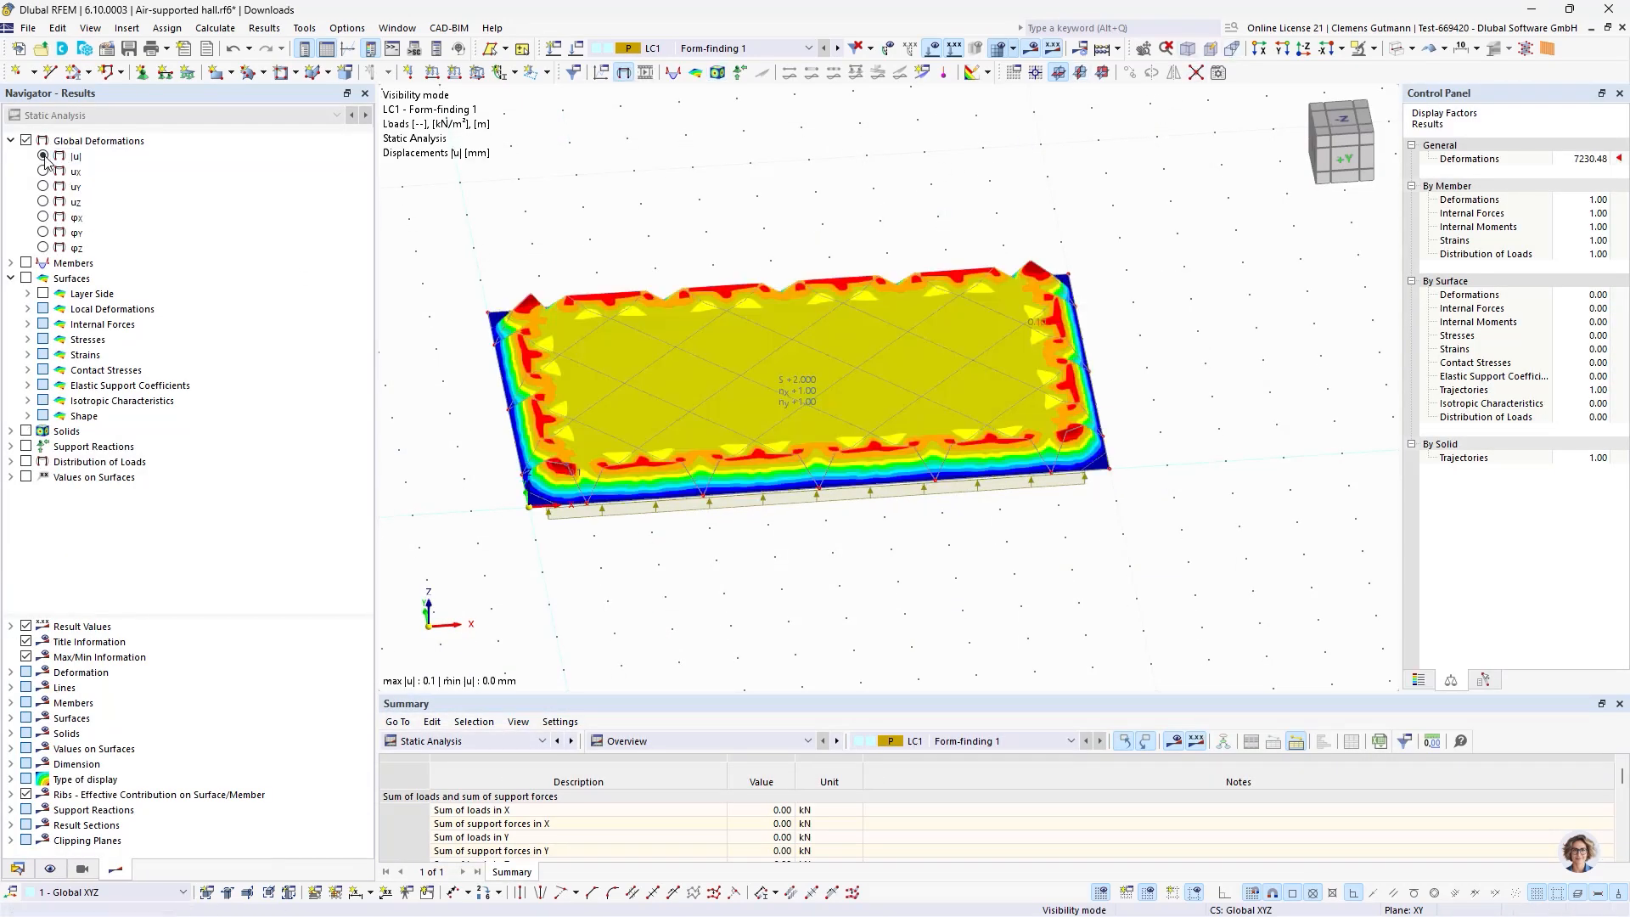
pyautogui.scroll(2, 699, 538)
pyautogui.moveTo(707, 559)
pyautogui.keyDown('ctrl'); pyautogui.mouseDown(button='middle')
pyautogui.moveTo(697, 477)
pyautogui.moveTo(717, 429)
pyautogui.moveTo(717, 495)
pyautogui.moveTo(738, 457)
pyautogui.moveTo(746, 509)
pyautogui.moveTo(722, 552)
pyautogui.mouseUp(button='middle'); pyautogui.keyUp('ctrl')
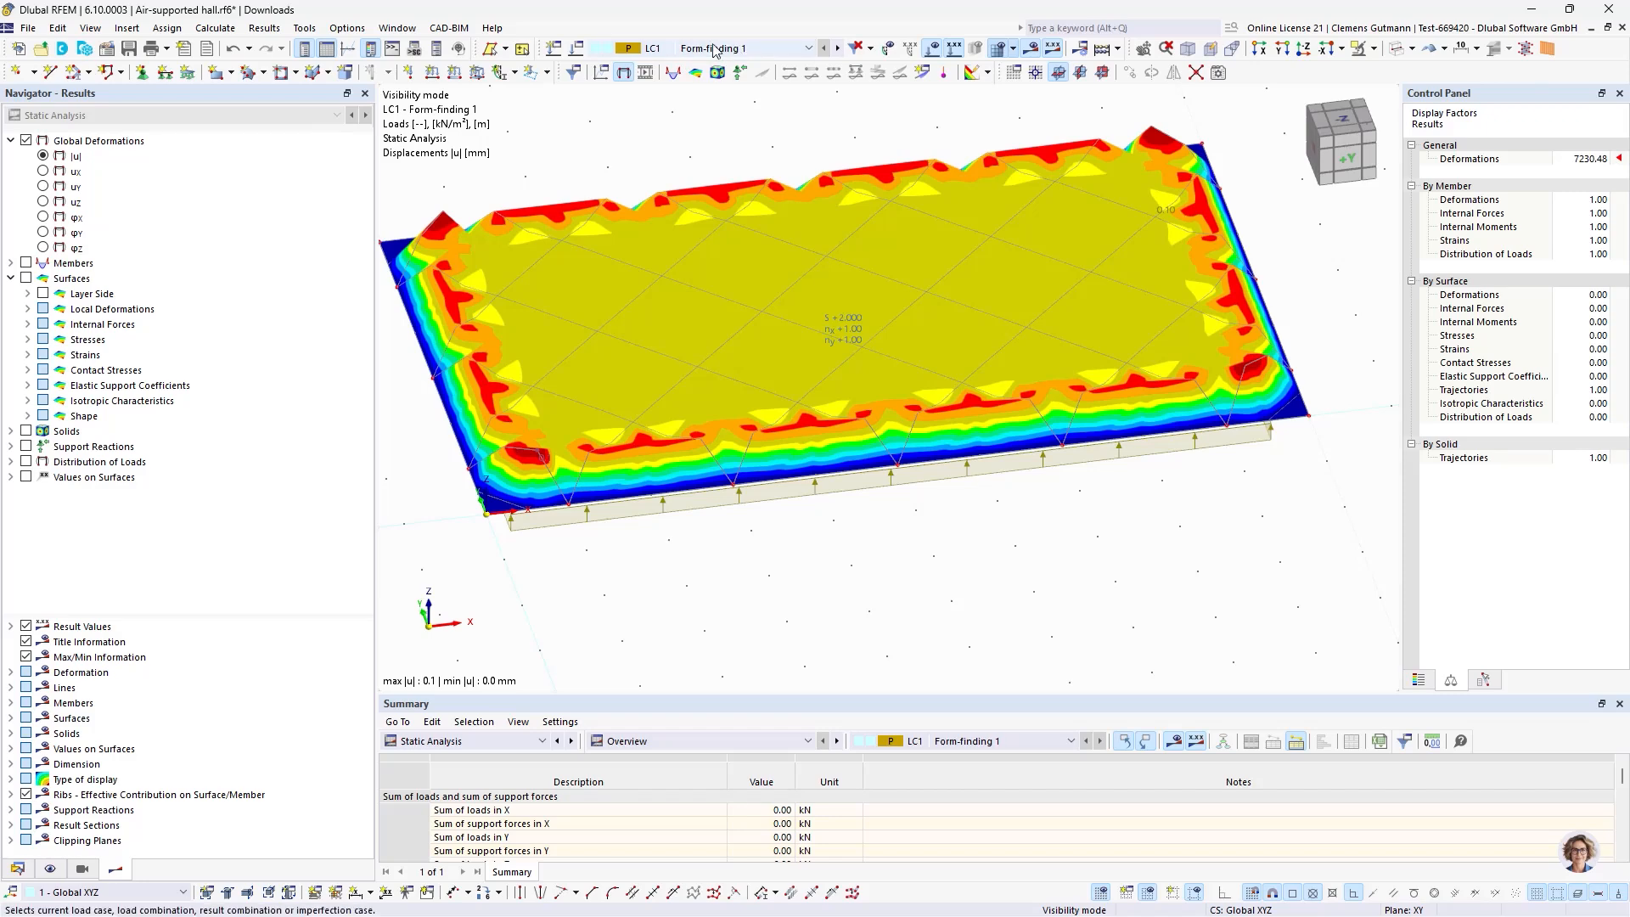
# Review the LC1 load case settings and the load cases assigned to construction stage CS1, leaving them unchanged.
pyautogui.click(600, 48)
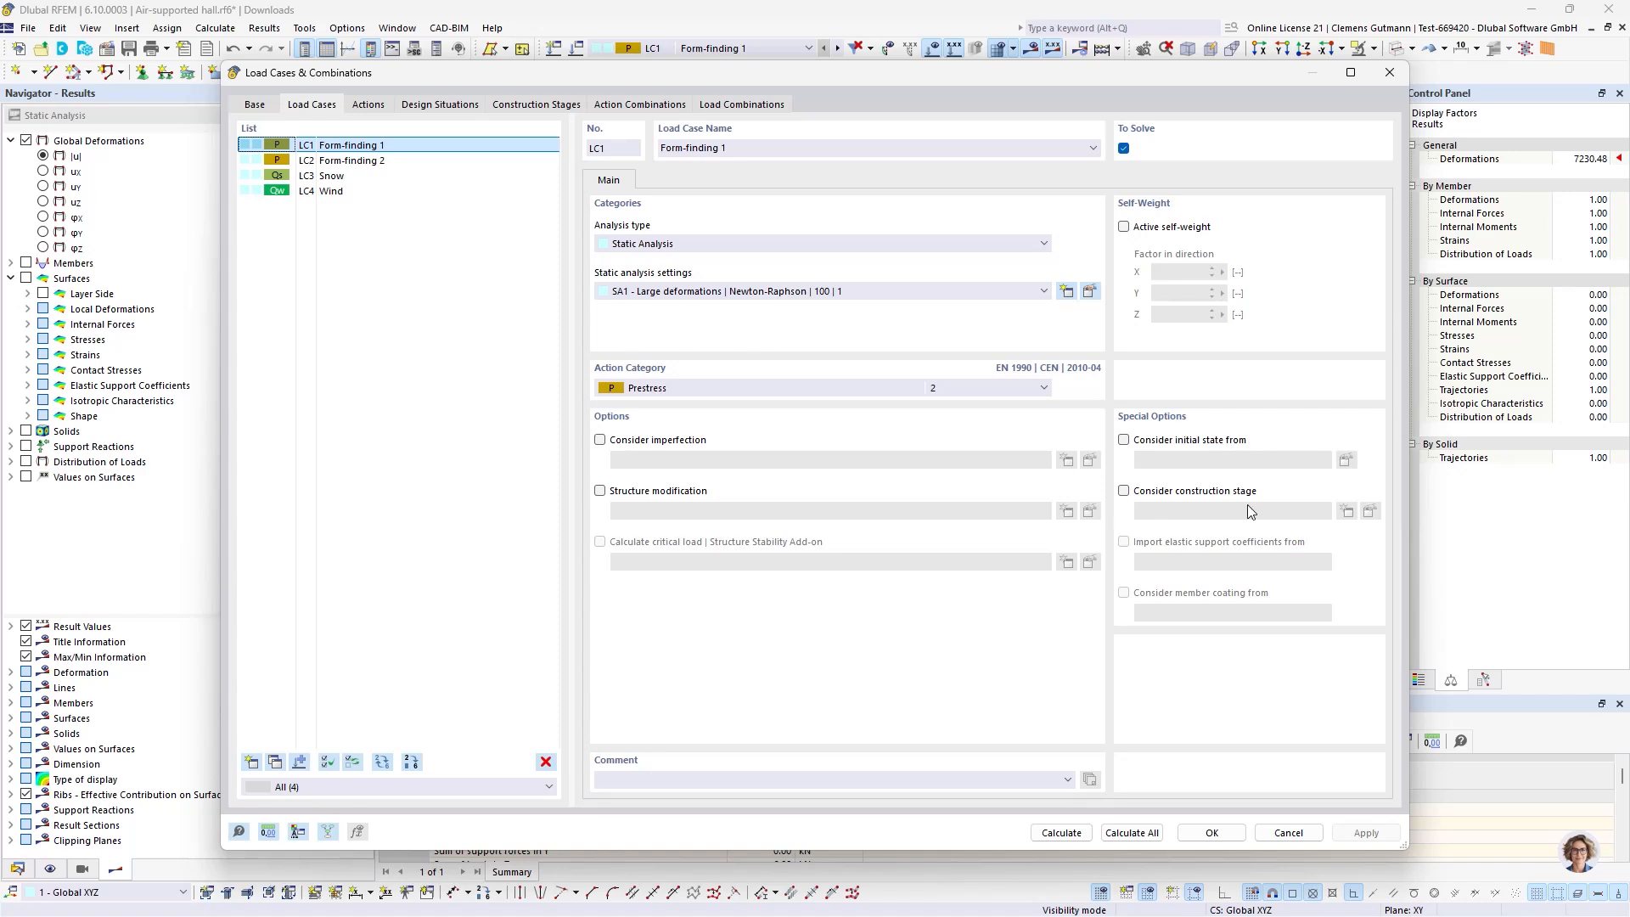
pyautogui.click(536, 104)
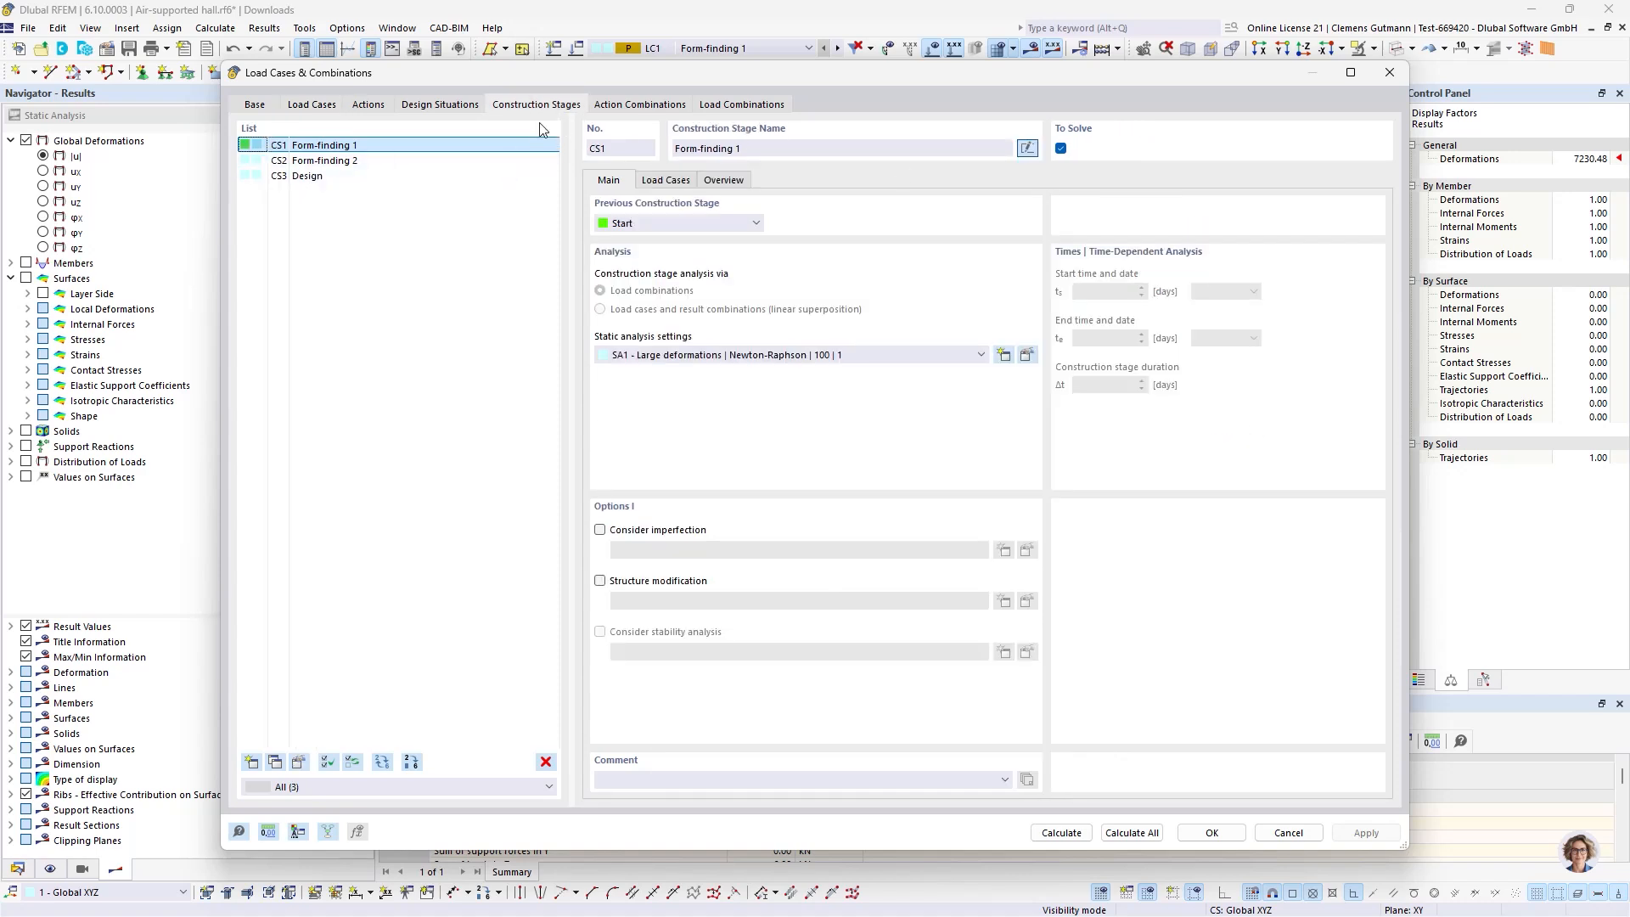
pyautogui.click(652, 181)
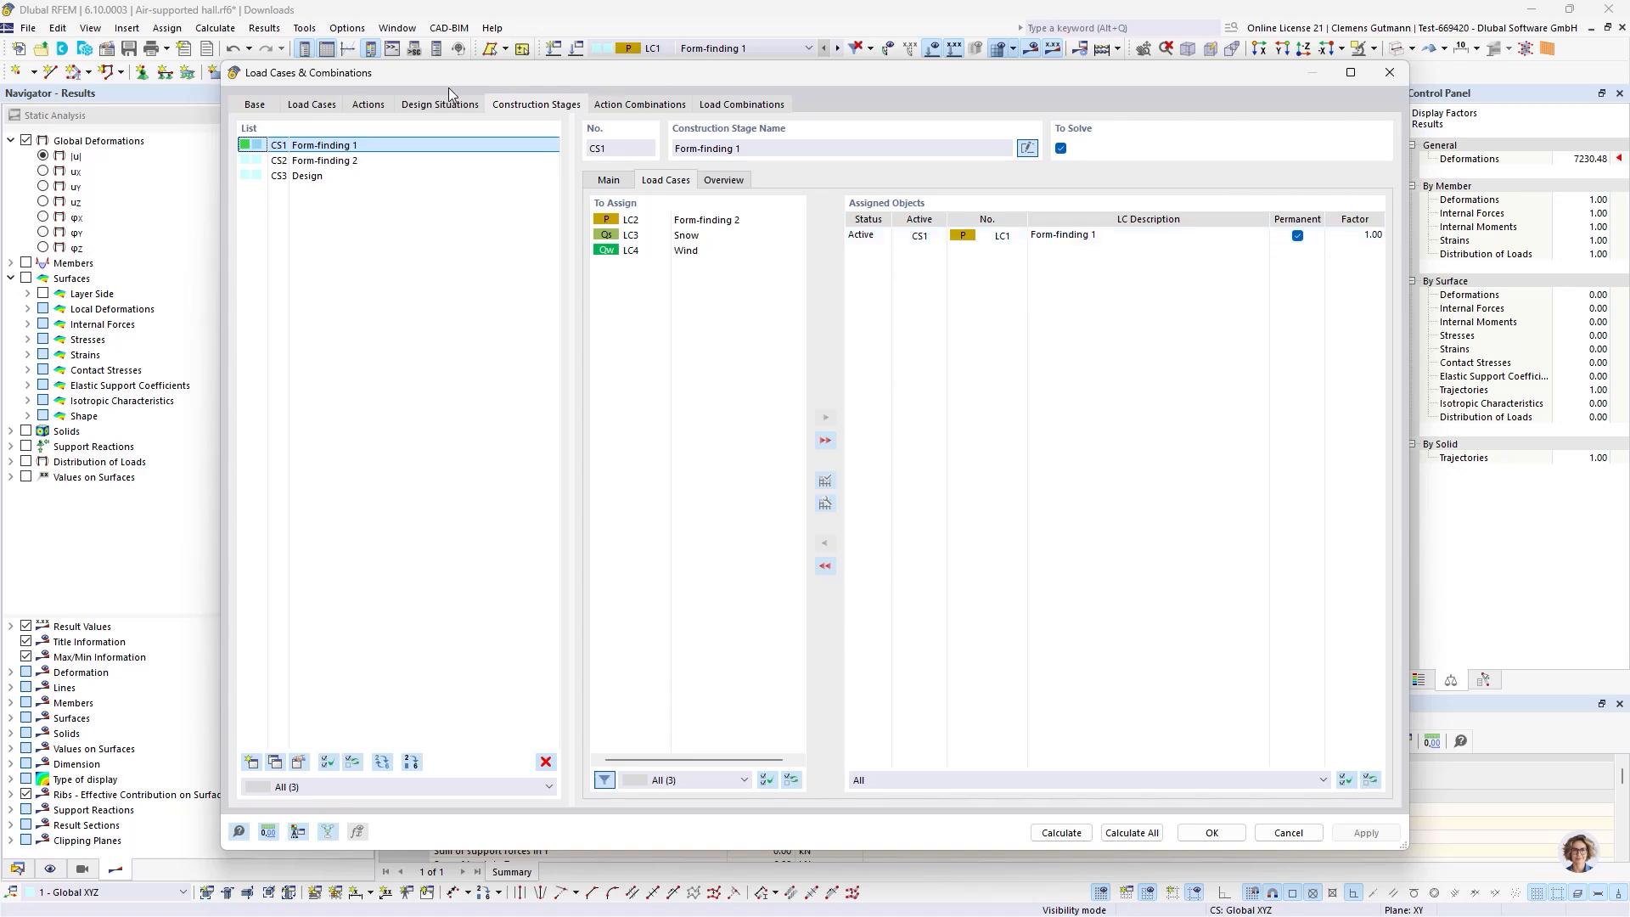
pyautogui.click(330, 105)
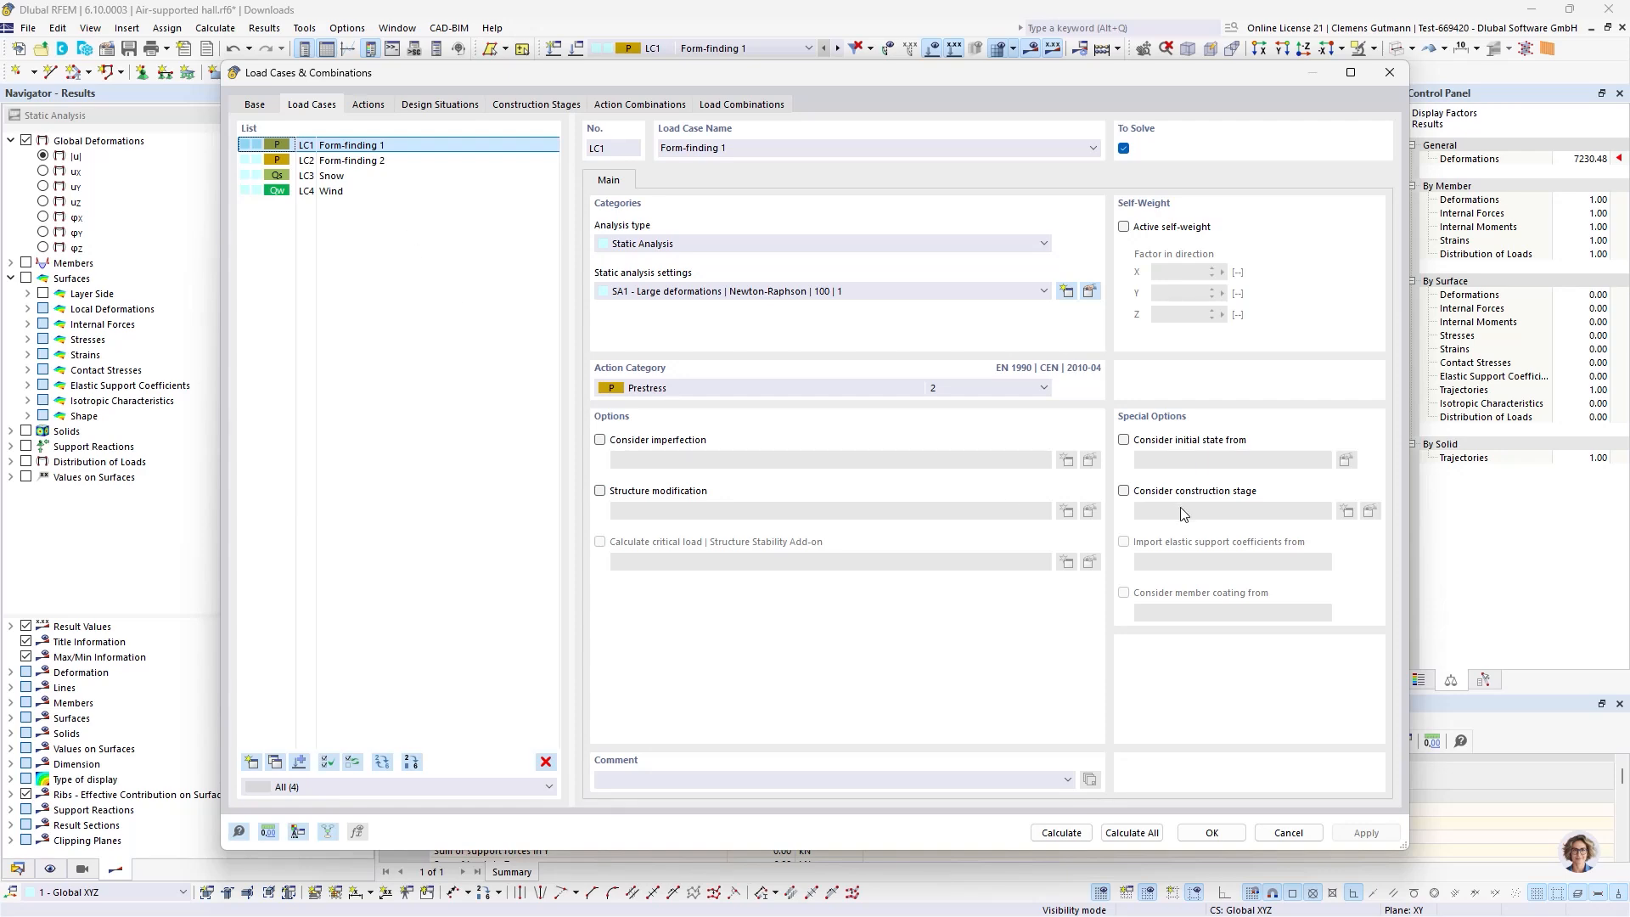
pyautogui.click(1291, 832)
# Calculate construction stage CS1 Form-finding 1 and show the model with solid shaded surfaces.
pyautogui.click(722, 47)
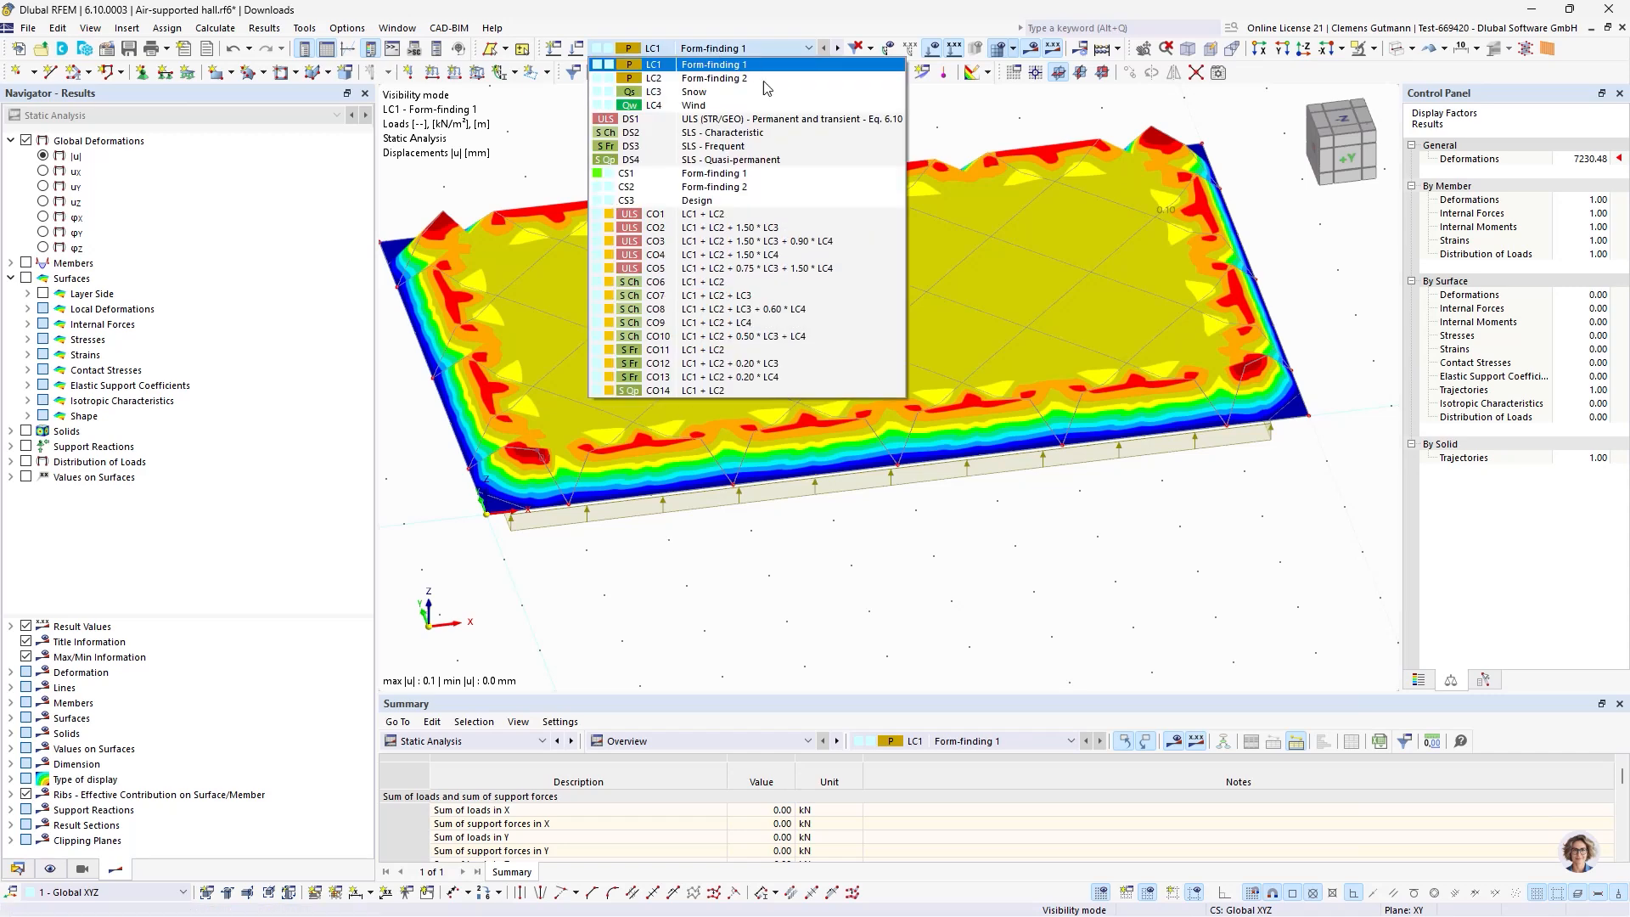
pyautogui.click(715, 174)
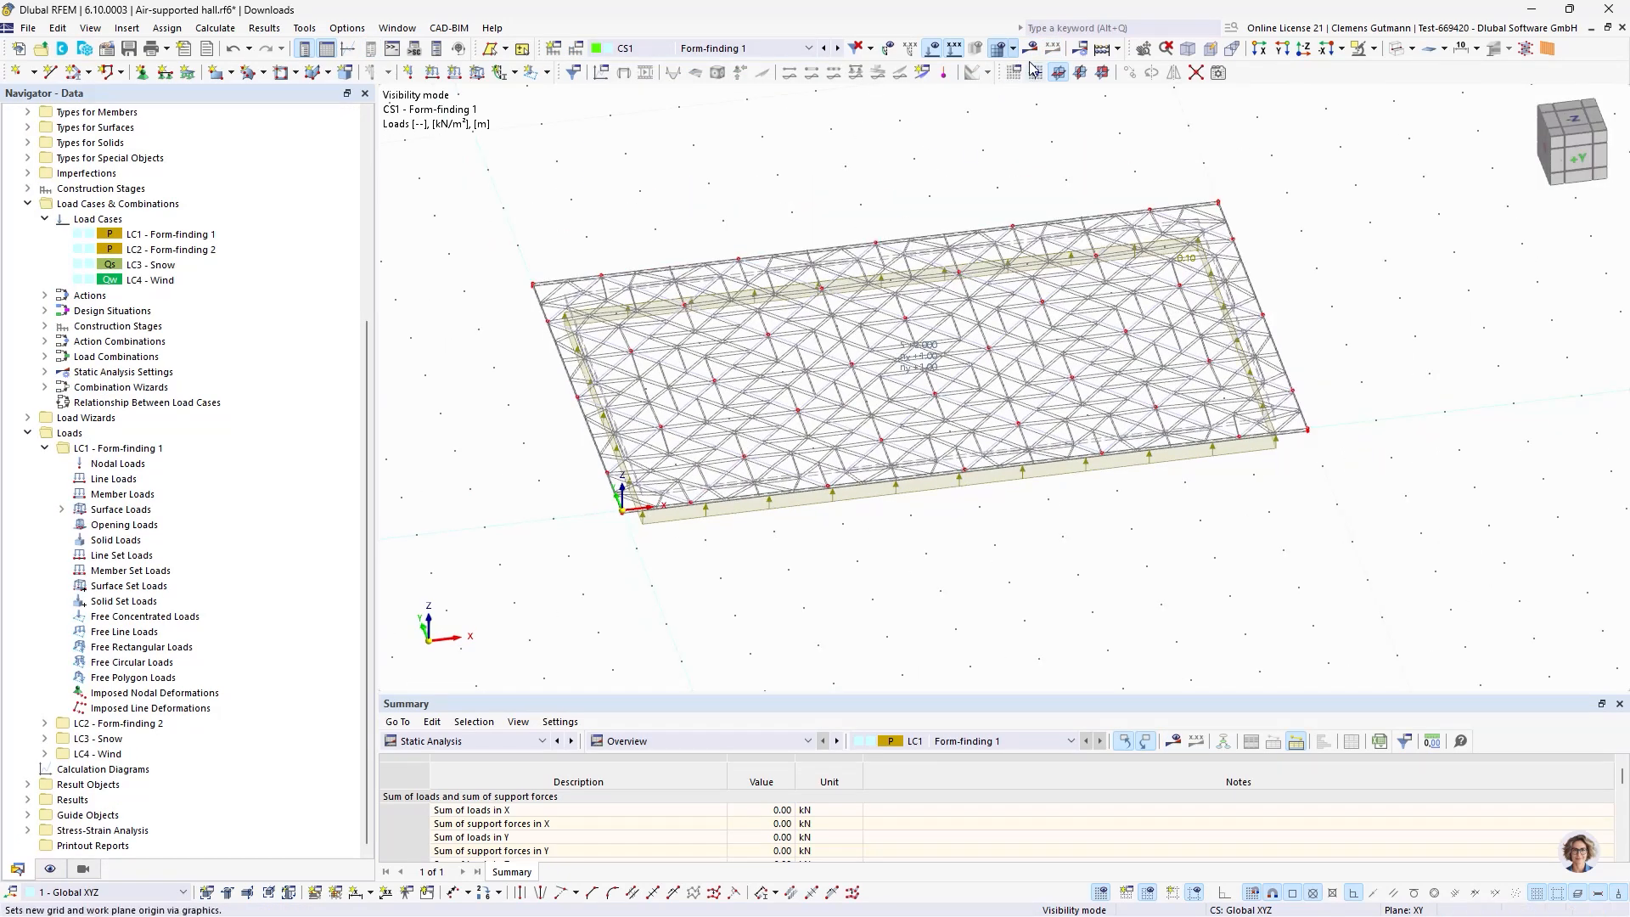
pyautogui.click(1031, 53)
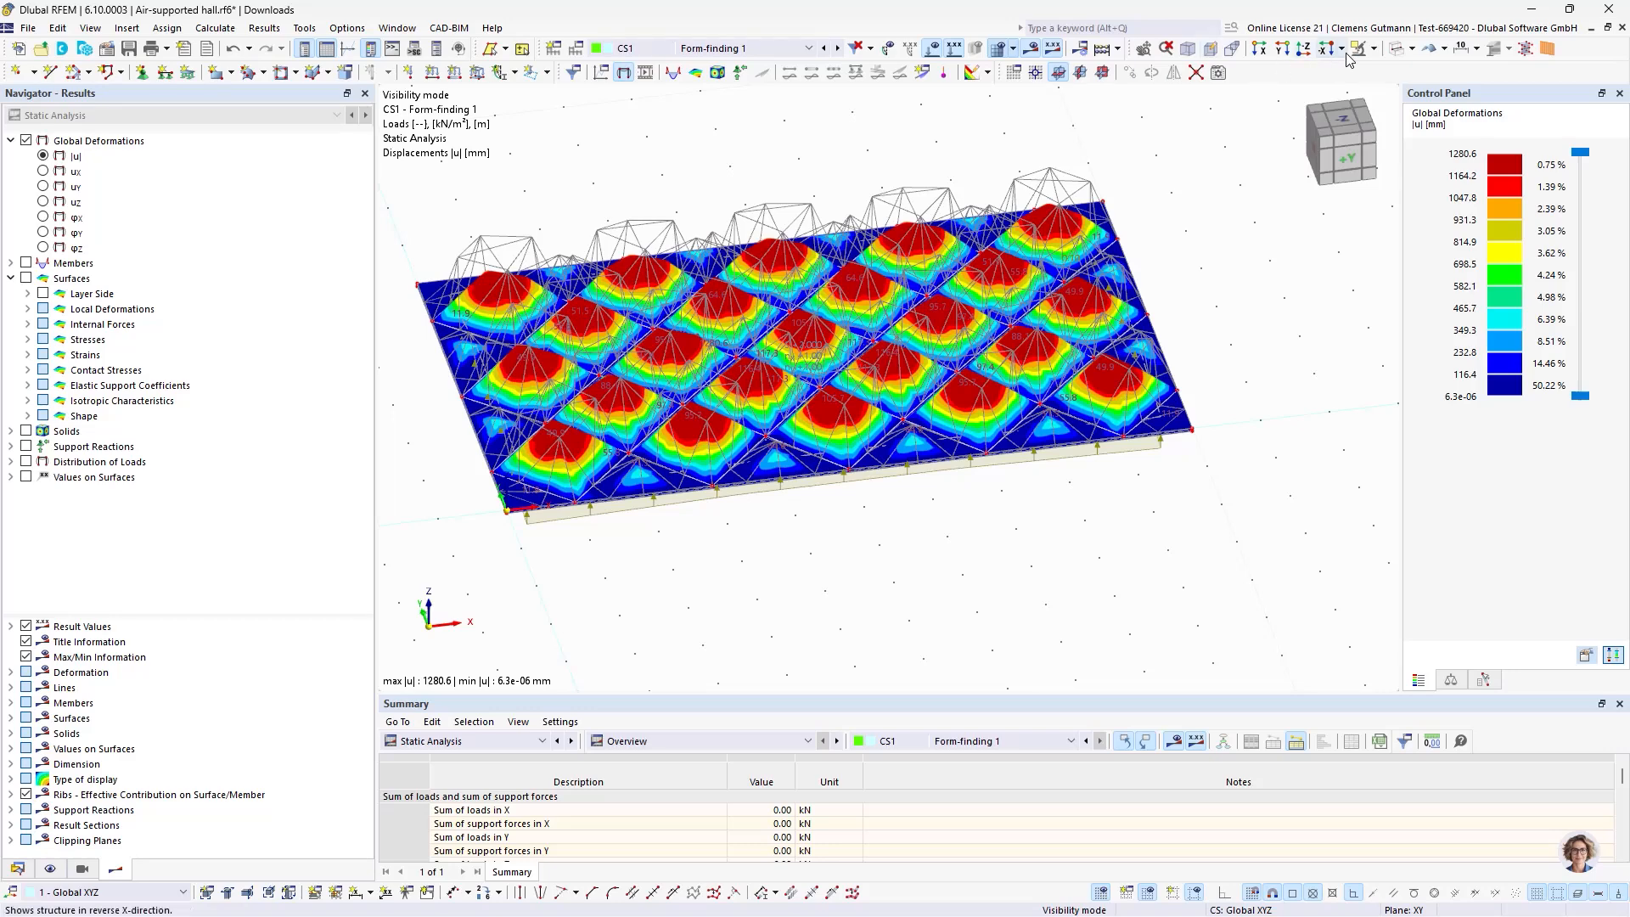
pyautogui.click(1397, 48)
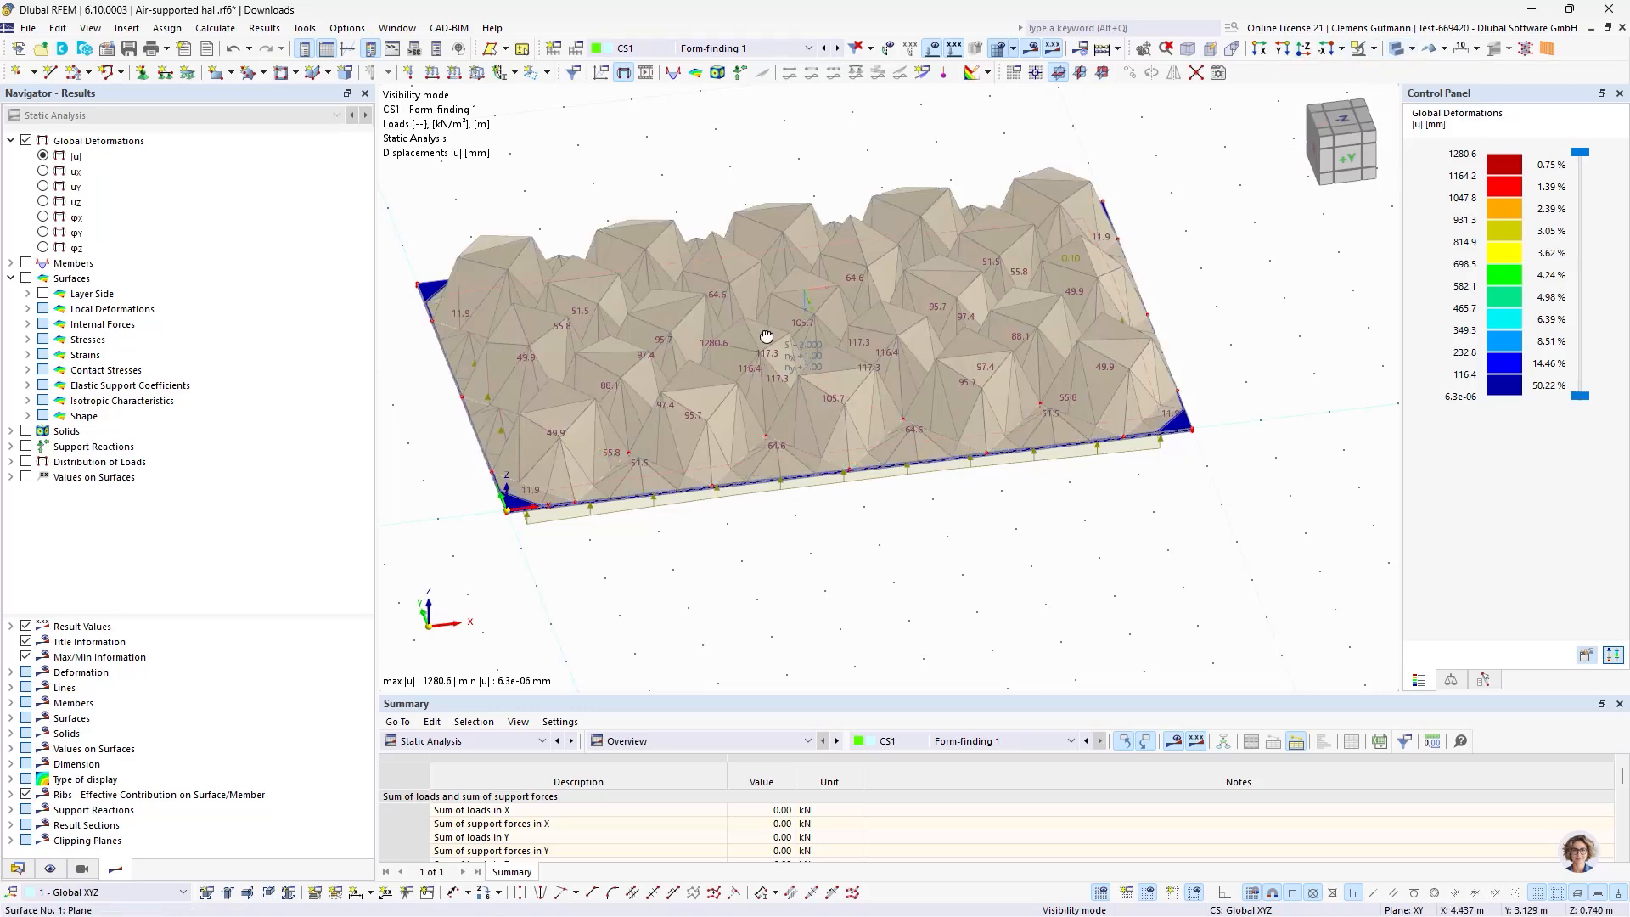
# Examine the deformed CS1 membrane shape from above, obliquely and close up near the corner at the origin.
pyautogui.moveTo(765, 337)
pyautogui.keyDown('ctrl'); pyautogui.mouseDown(button='middle')
pyautogui.moveTo(764, 496)
pyautogui.moveTo(764, 285)
pyautogui.moveTo(759, 318)
pyautogui.mouseUp(button='middle'); pyautogui.keyUp('ctrl')
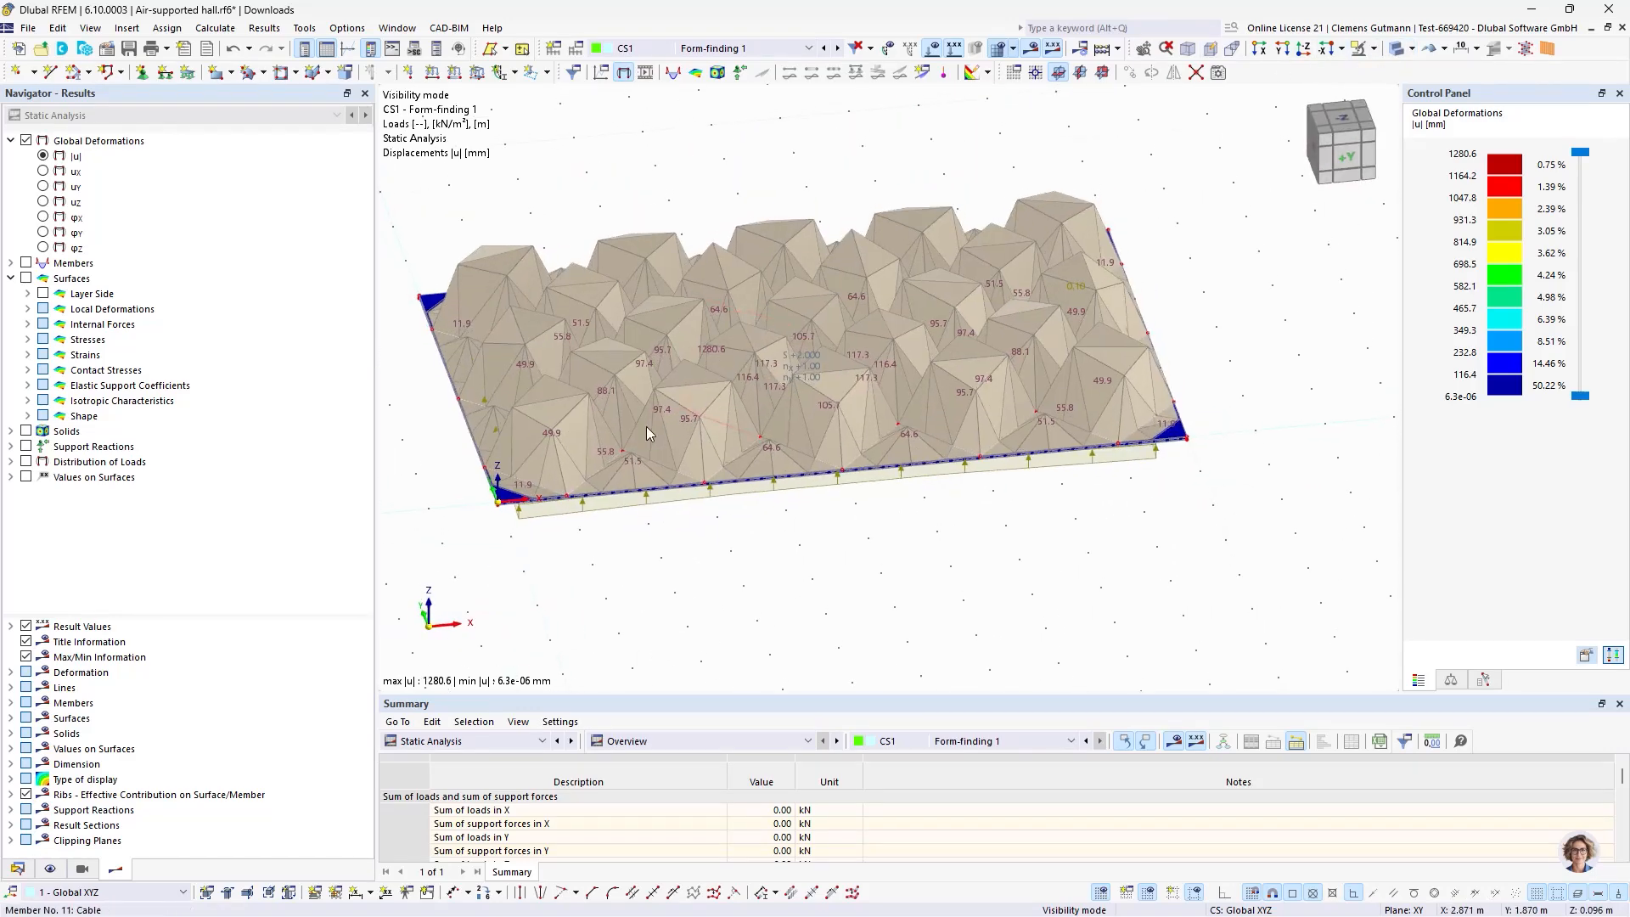
pyautogui.scroll(3, 642, 429)
pyautogui.keyDown('ctrl'); pyautogui.moveTo(726, 391); pyautogui.dragTo(725, 465, button='middle'); pyautogui.keyUp('ctrl')
pyautogui.scroll(-3, 715, 421)
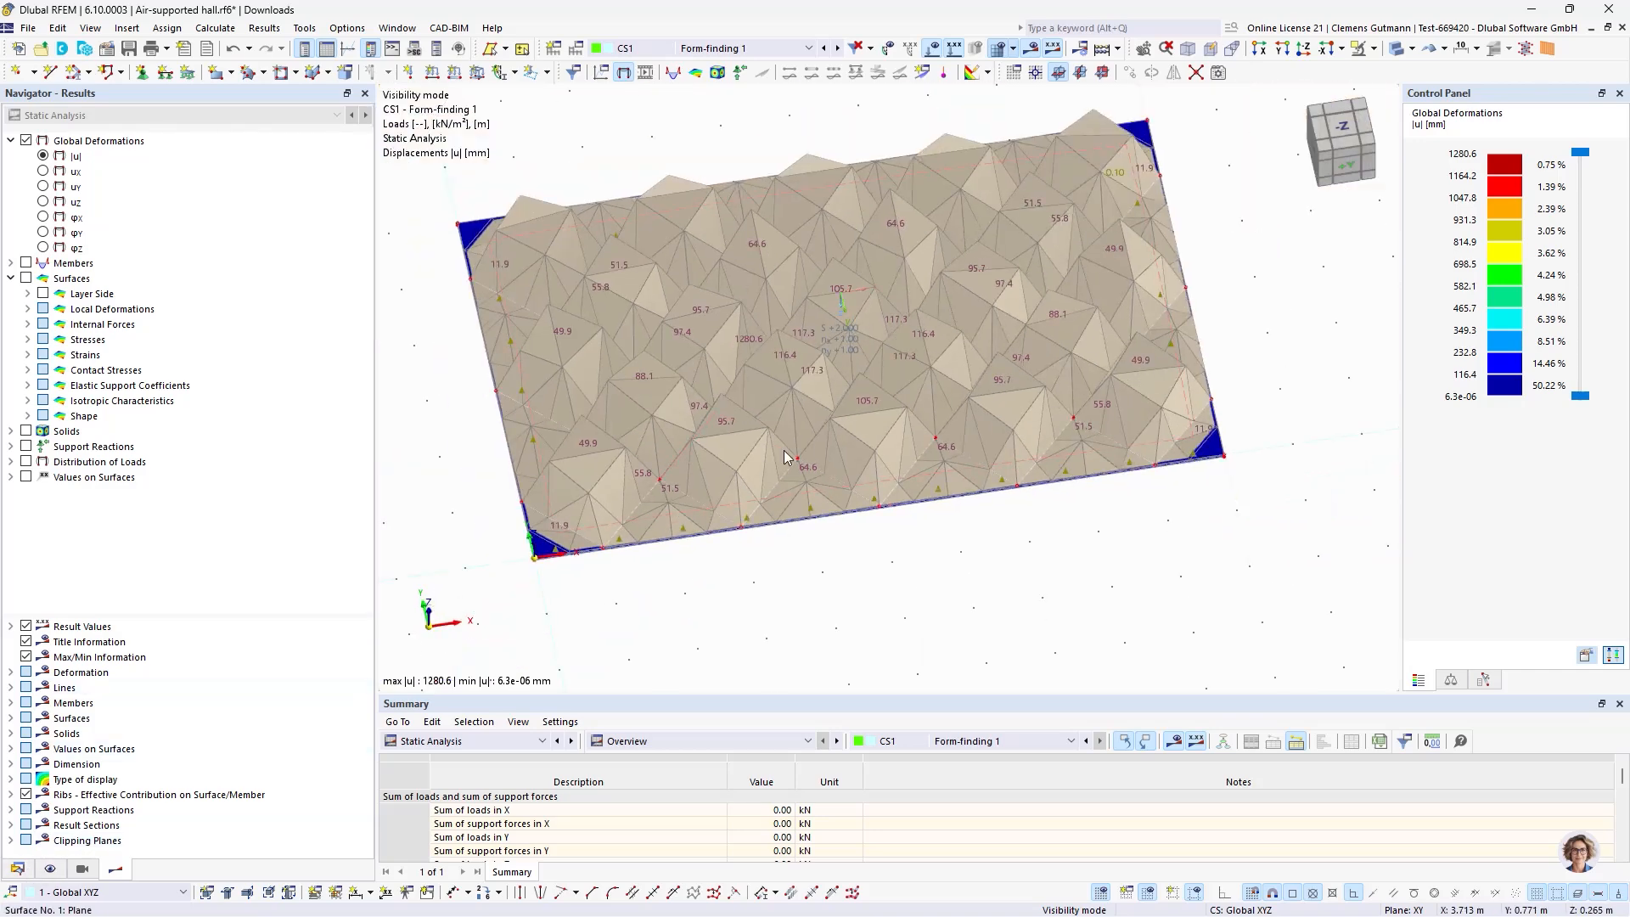
pyautogui.scroll(2, 619, 528)
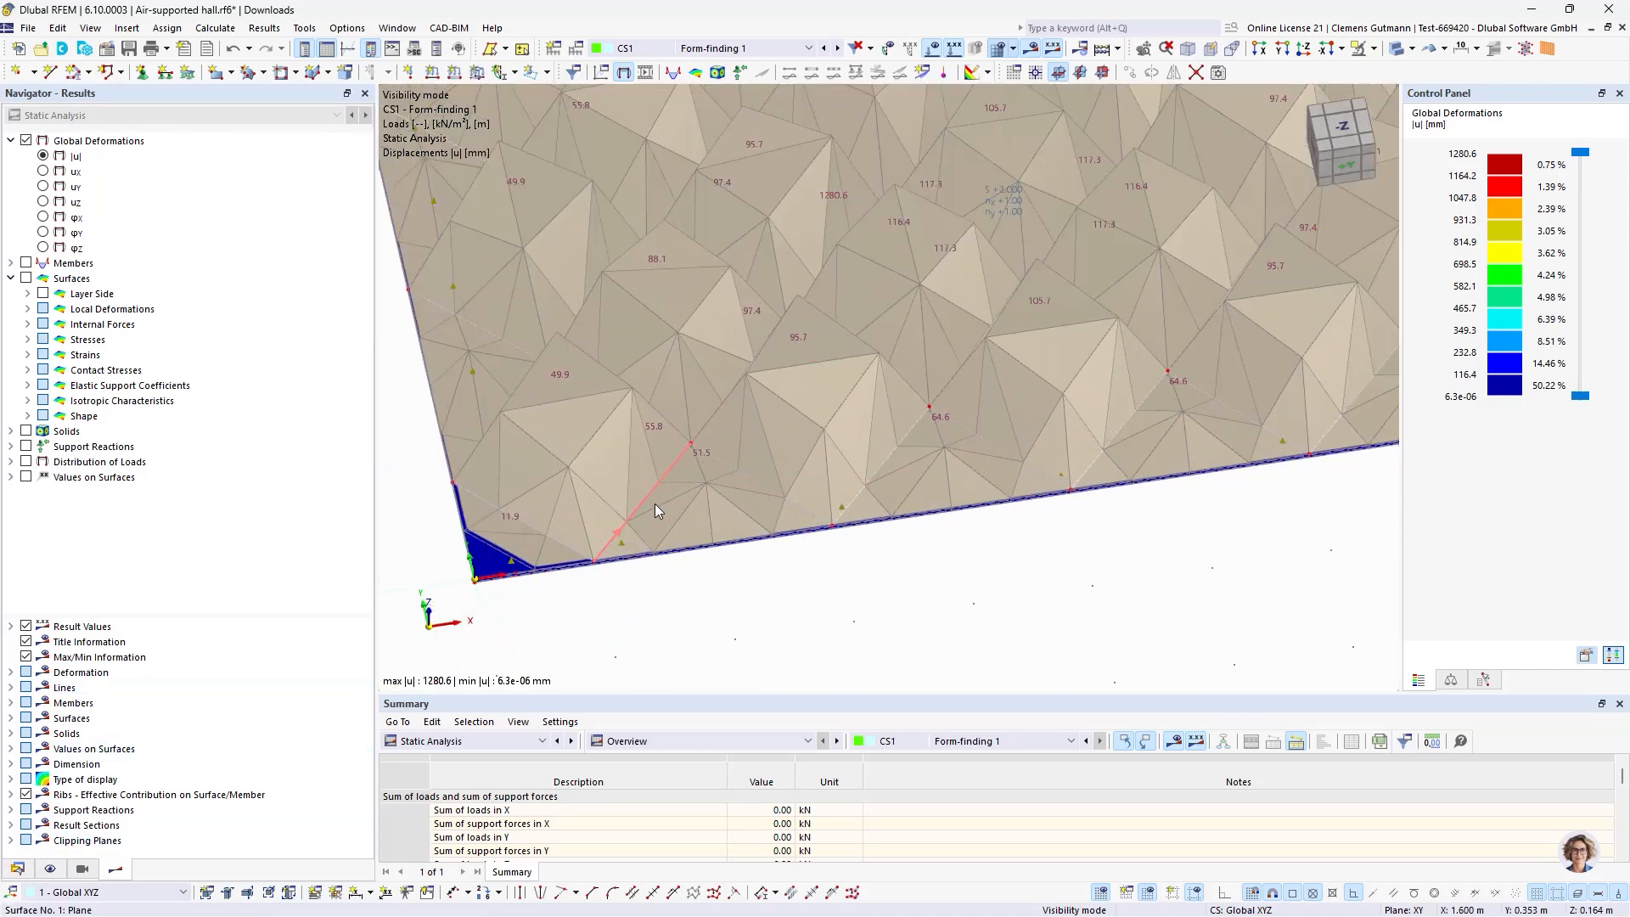
pyautogui.scroll(-2, 574, 577)
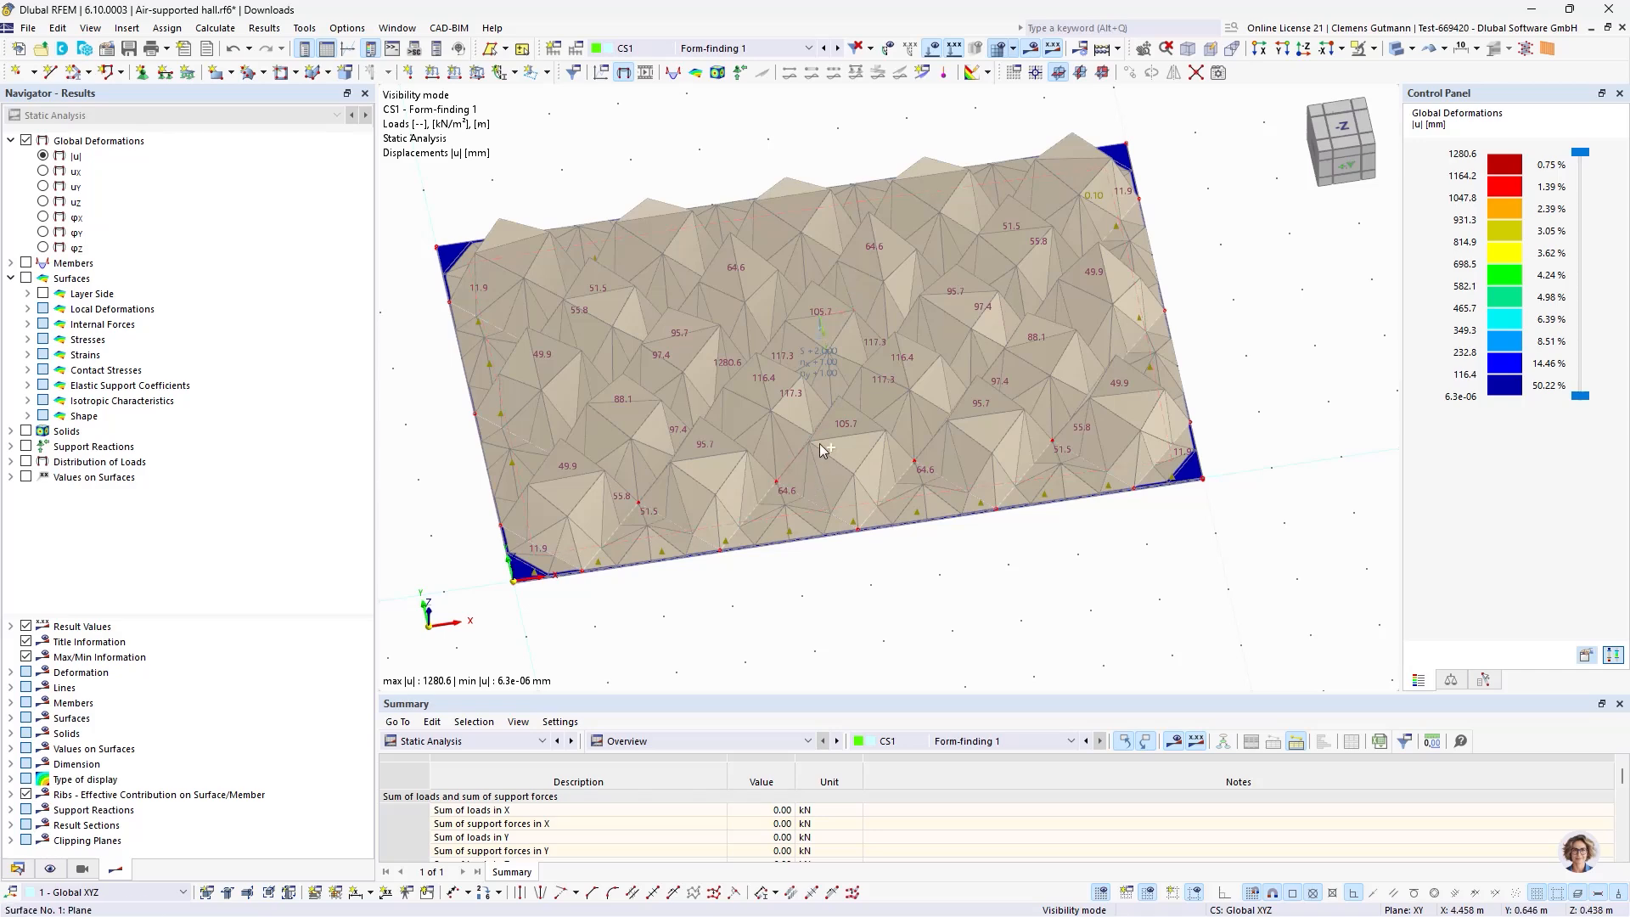
pyautogui.keyDown('ctrl'); pyautogui.moveTo(821, 447); pyautogui.dragTo(819, 353, button='middle'); pyautogui.keyUp('ctrl')
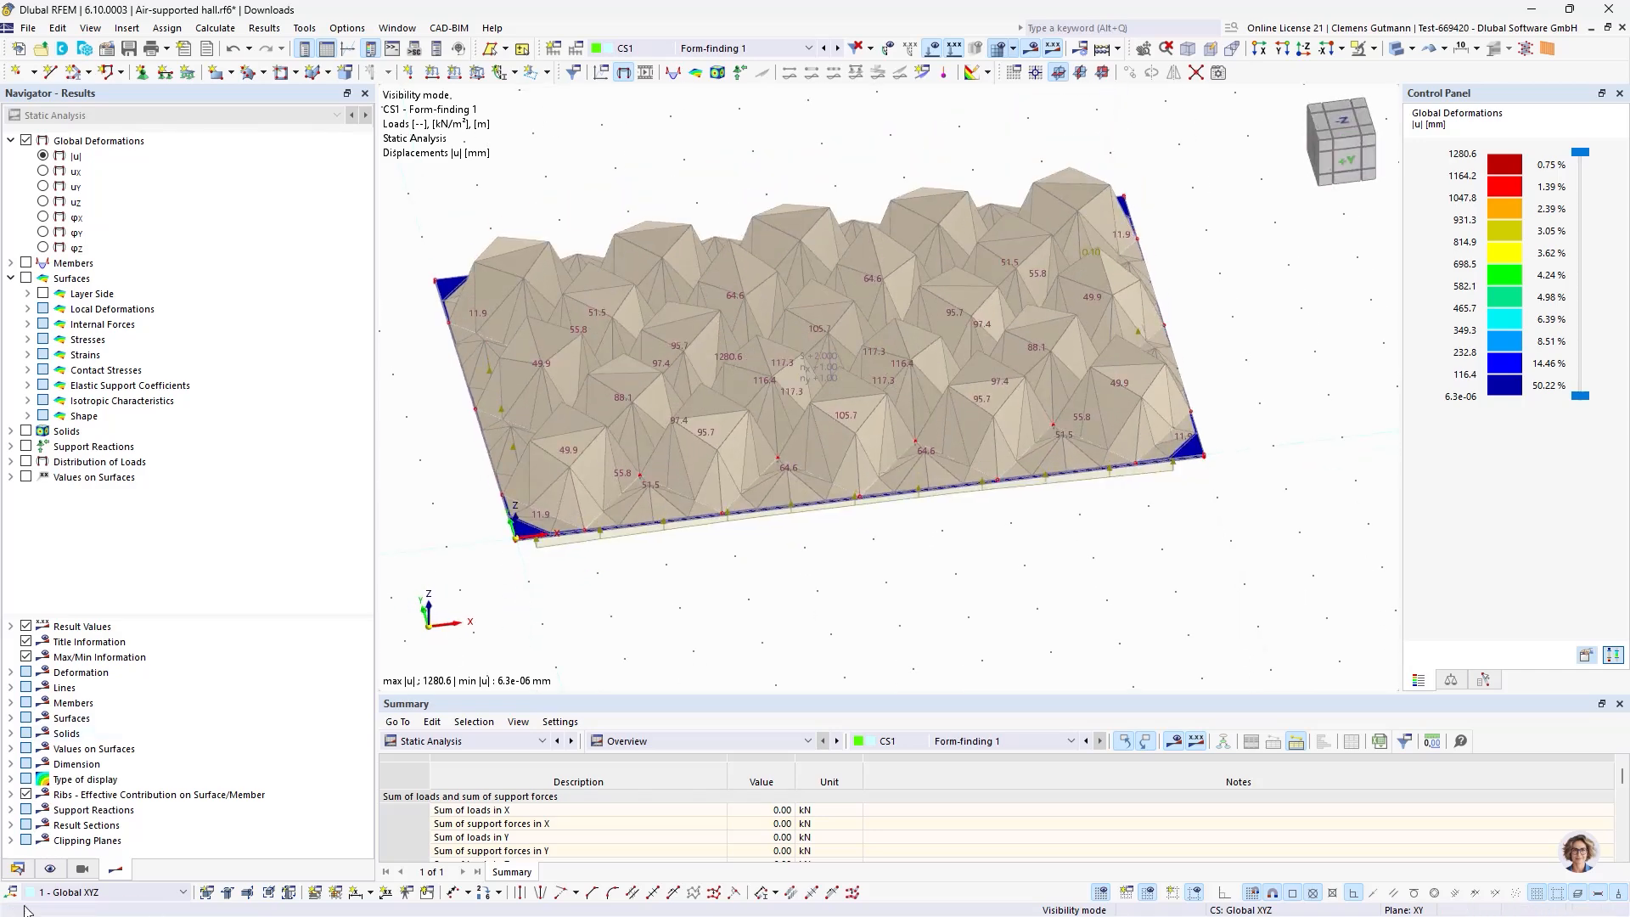
# Create a new member load in LC1 Form-finding 1 with the load type Form-Finding.
pyautogui.click(18, 869)
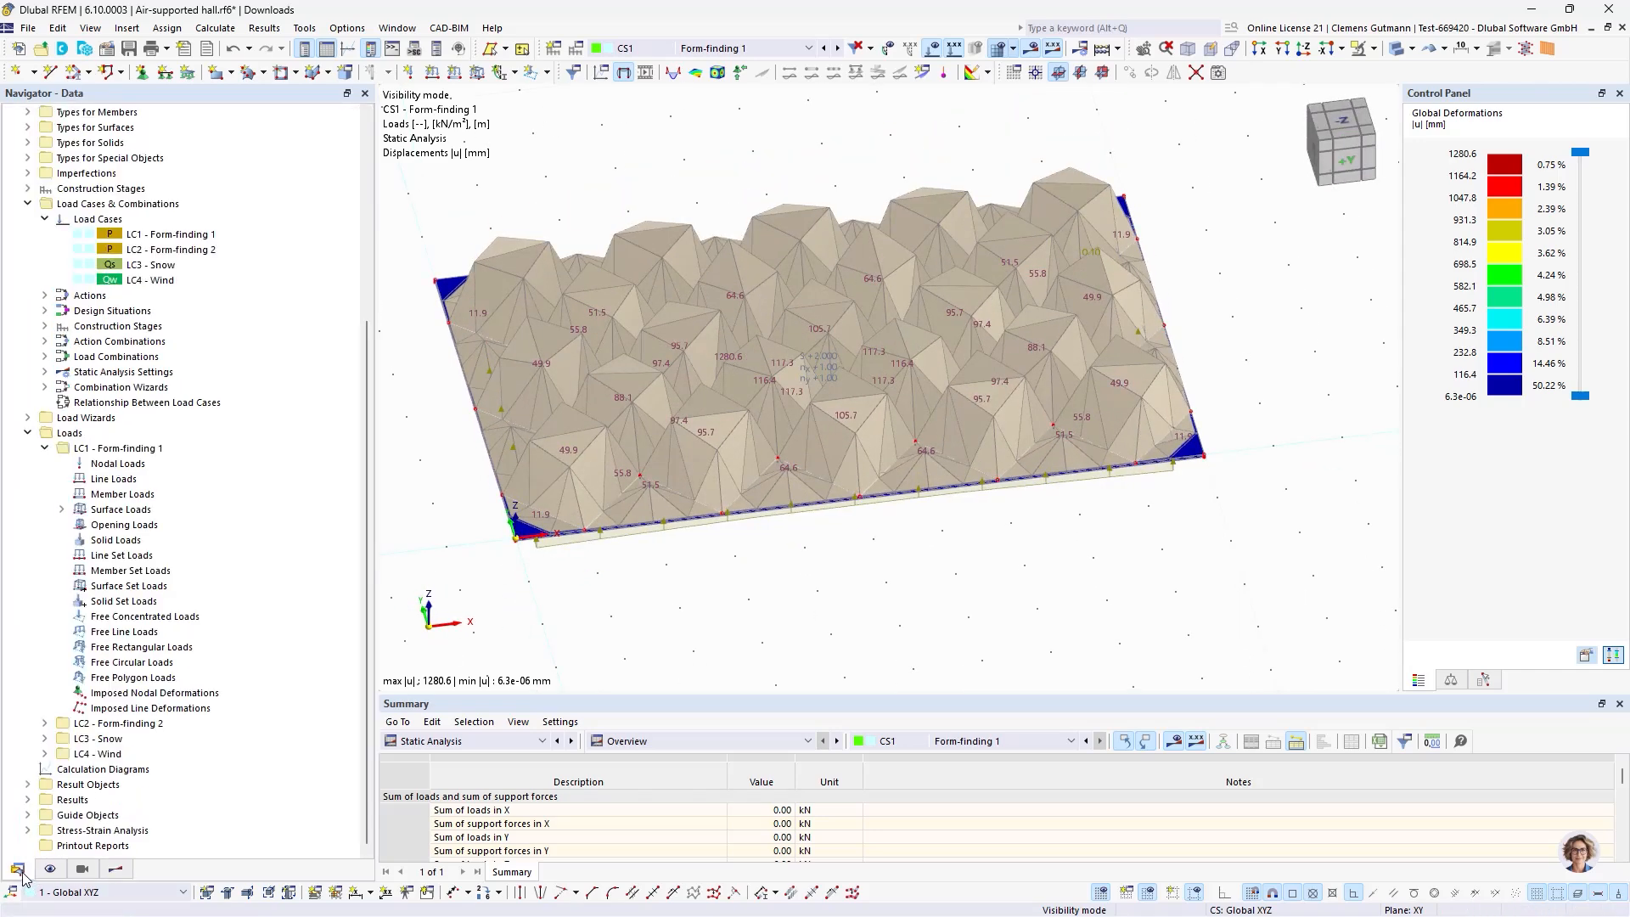
pyautogui.rightClick(106, 495)
pyautogui.click(161, 523)
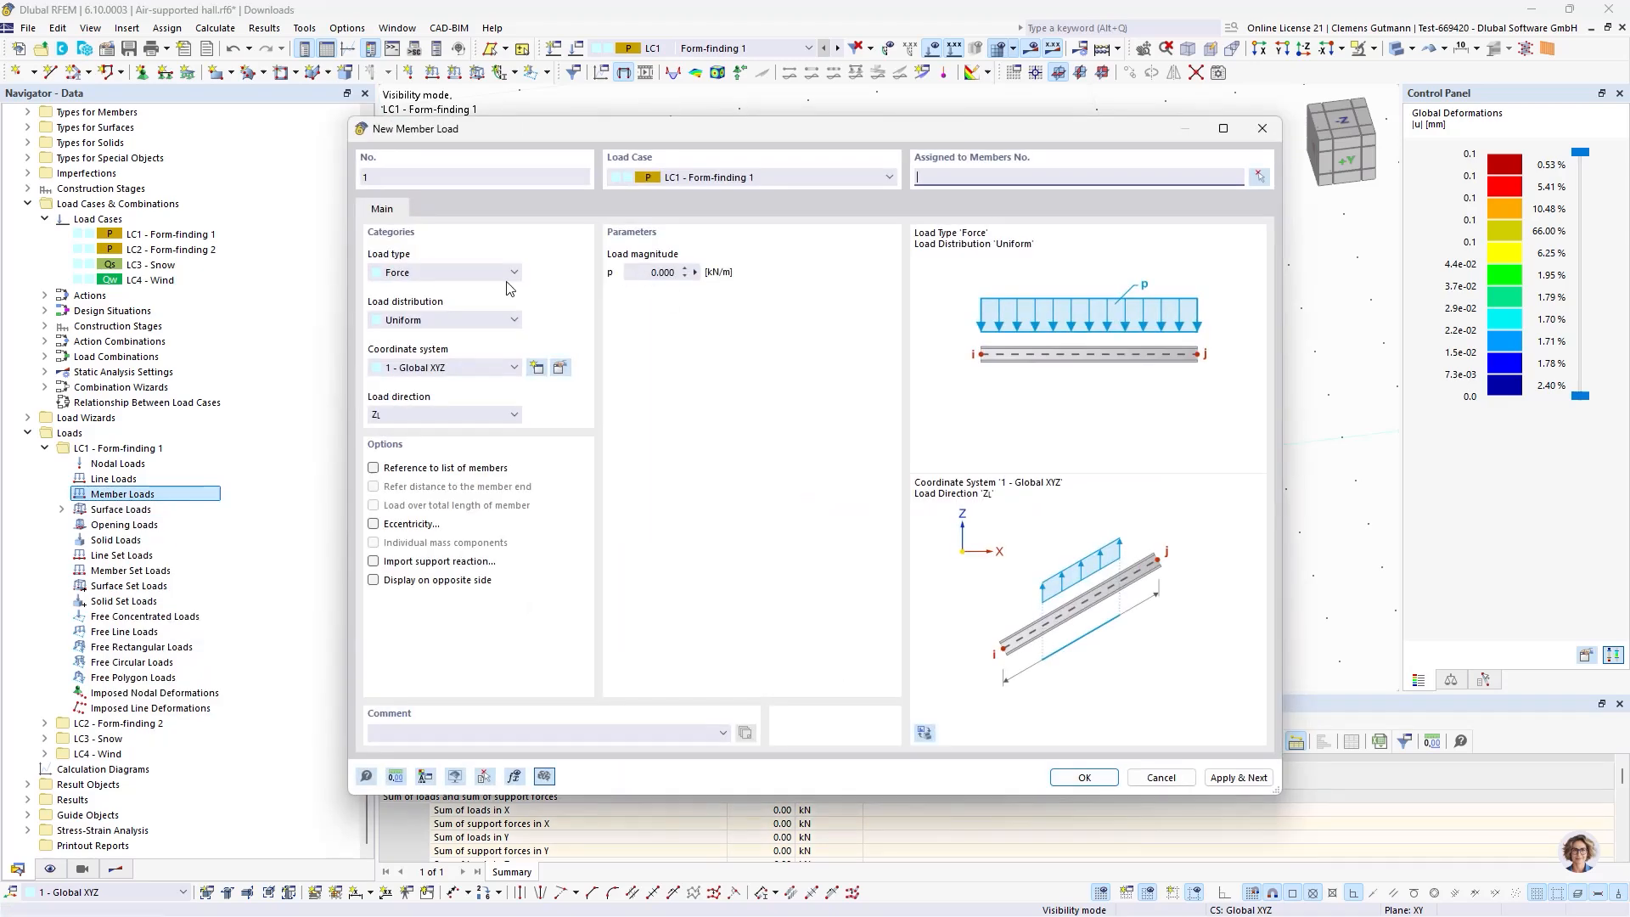
pyautogui.click(497, 274)
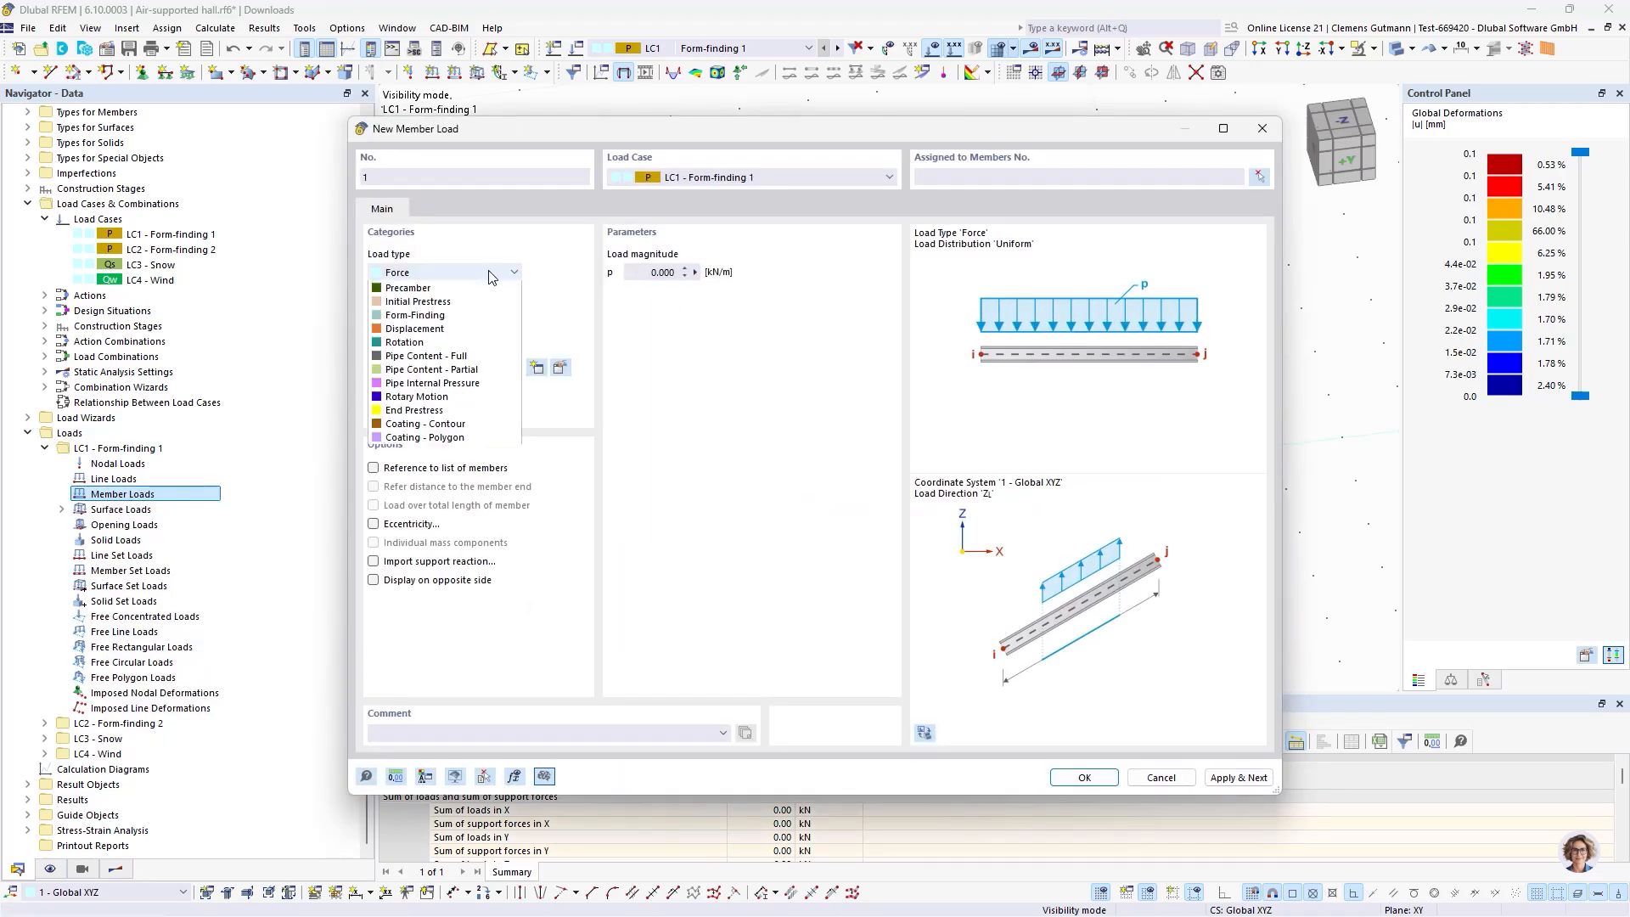
pyautogui.click(437, 425)
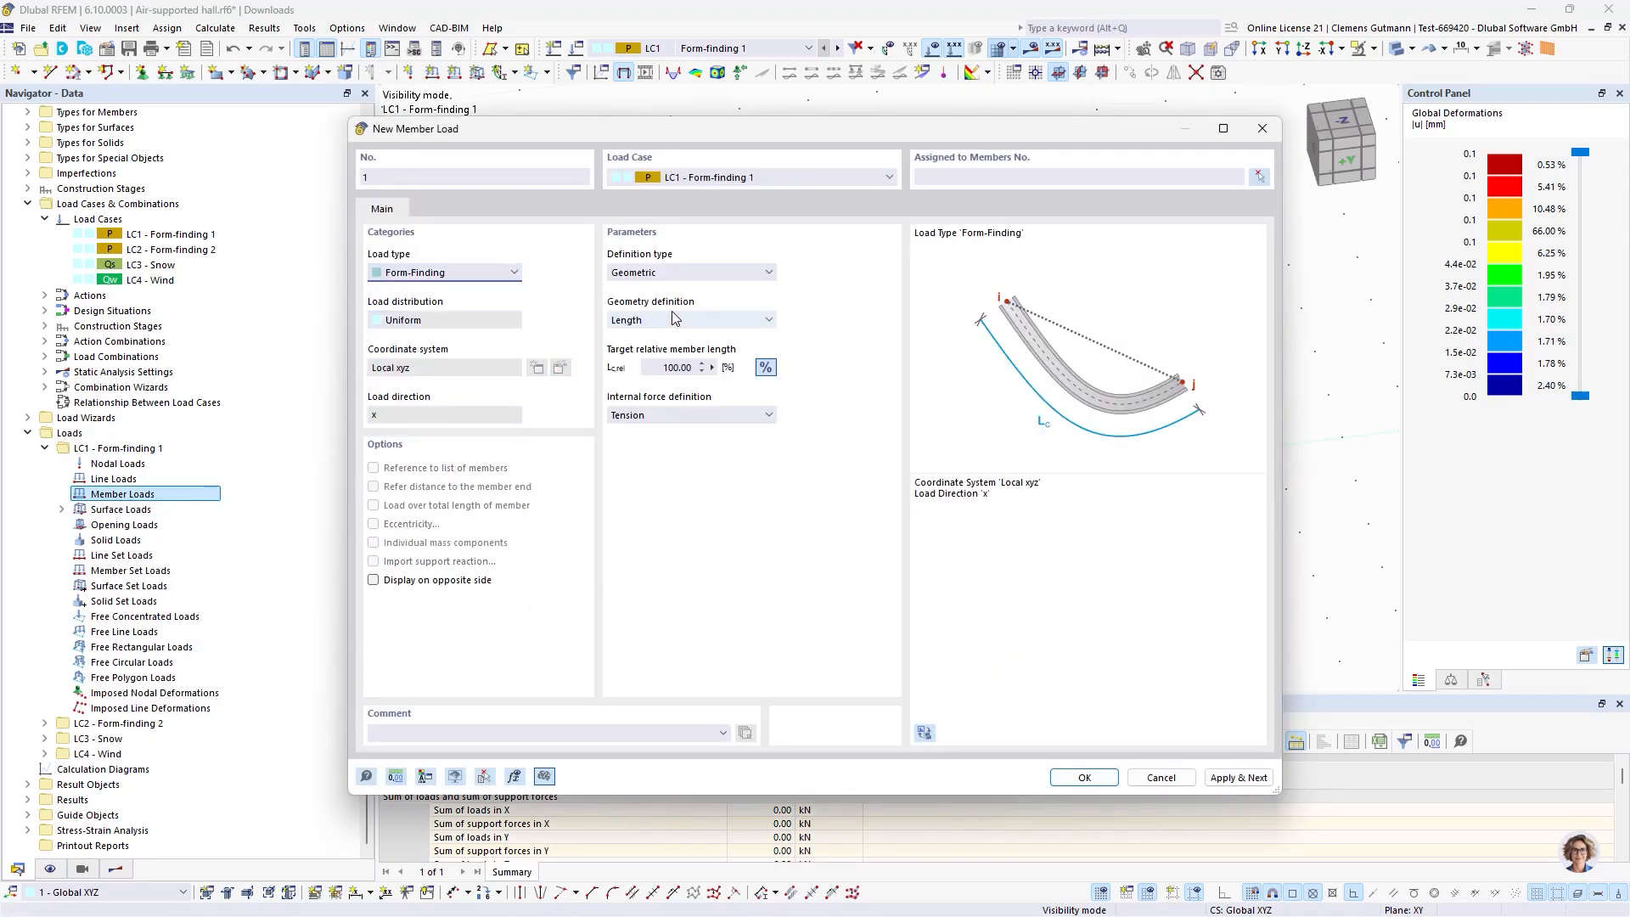
pyautogui.click(668, 272)
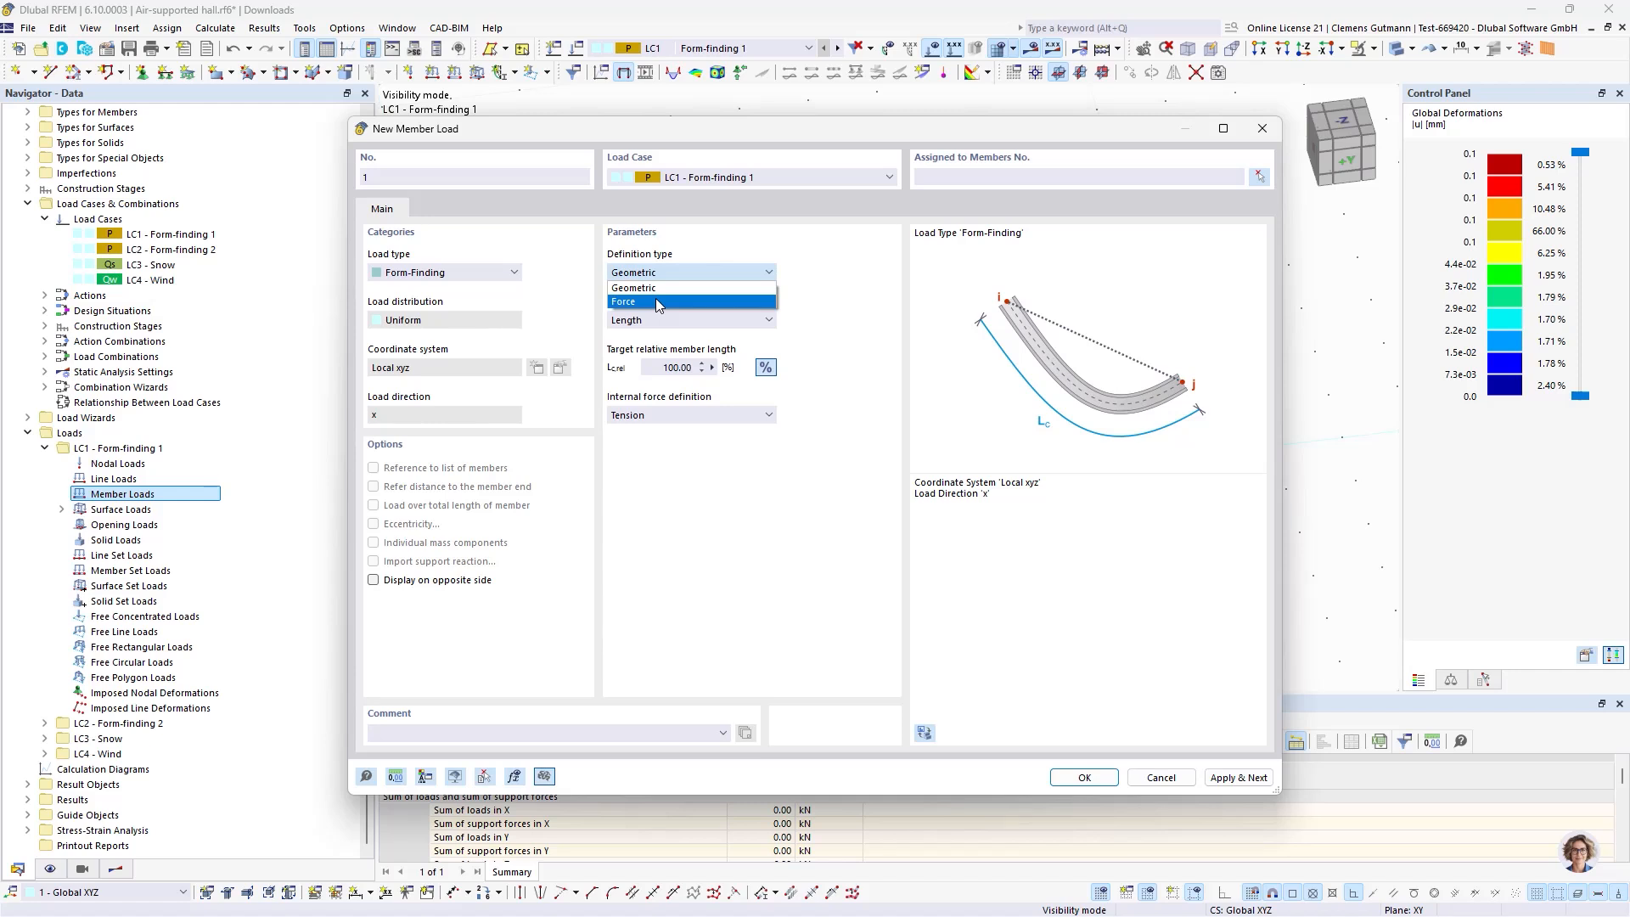
pyautogui.click(656, 302)
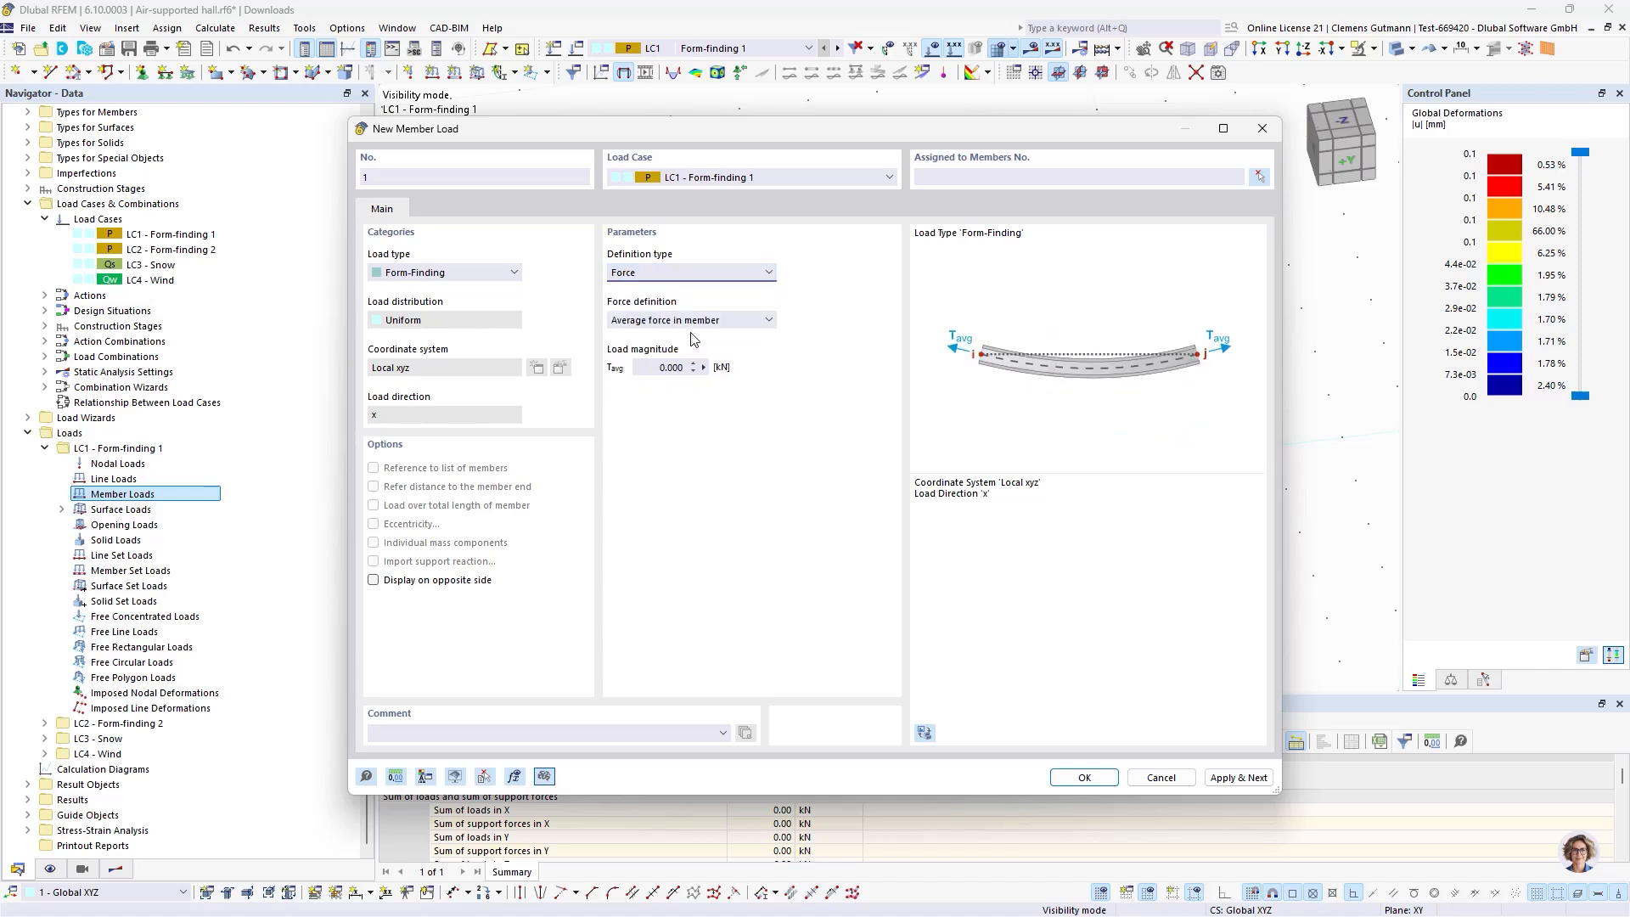
pyautogui.click(705, 273)
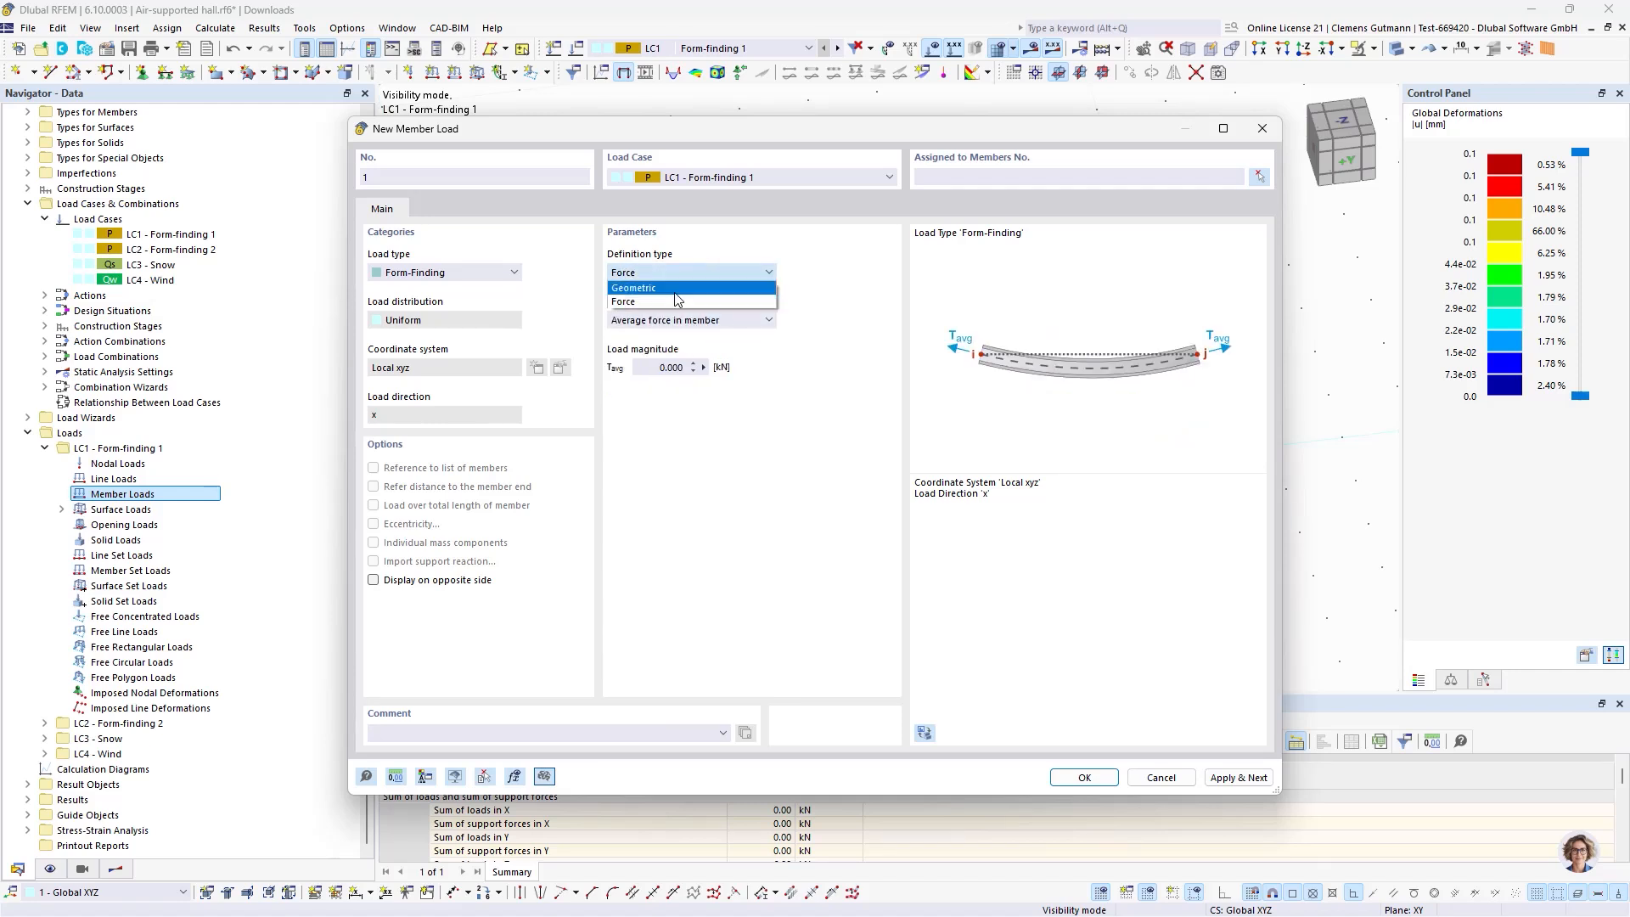
pyautogui.click(676, 291)
# Define the member load by Force, with an average force in member of 0.1 kN.
pyautogui.click(690, 275)
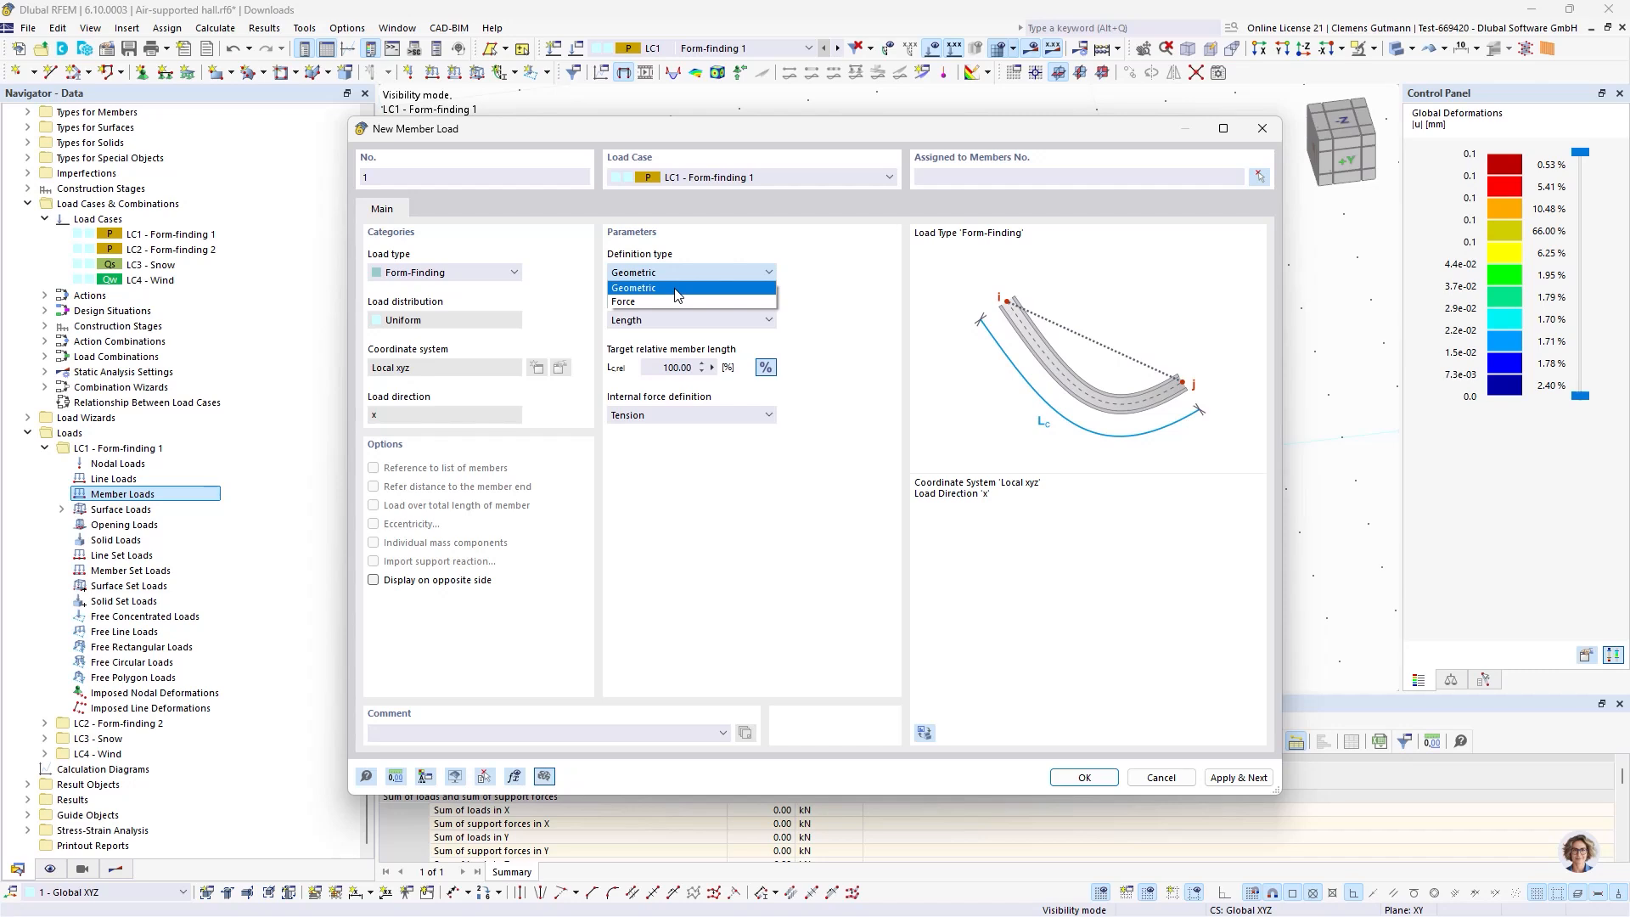
pyautogui.click(666, 302)
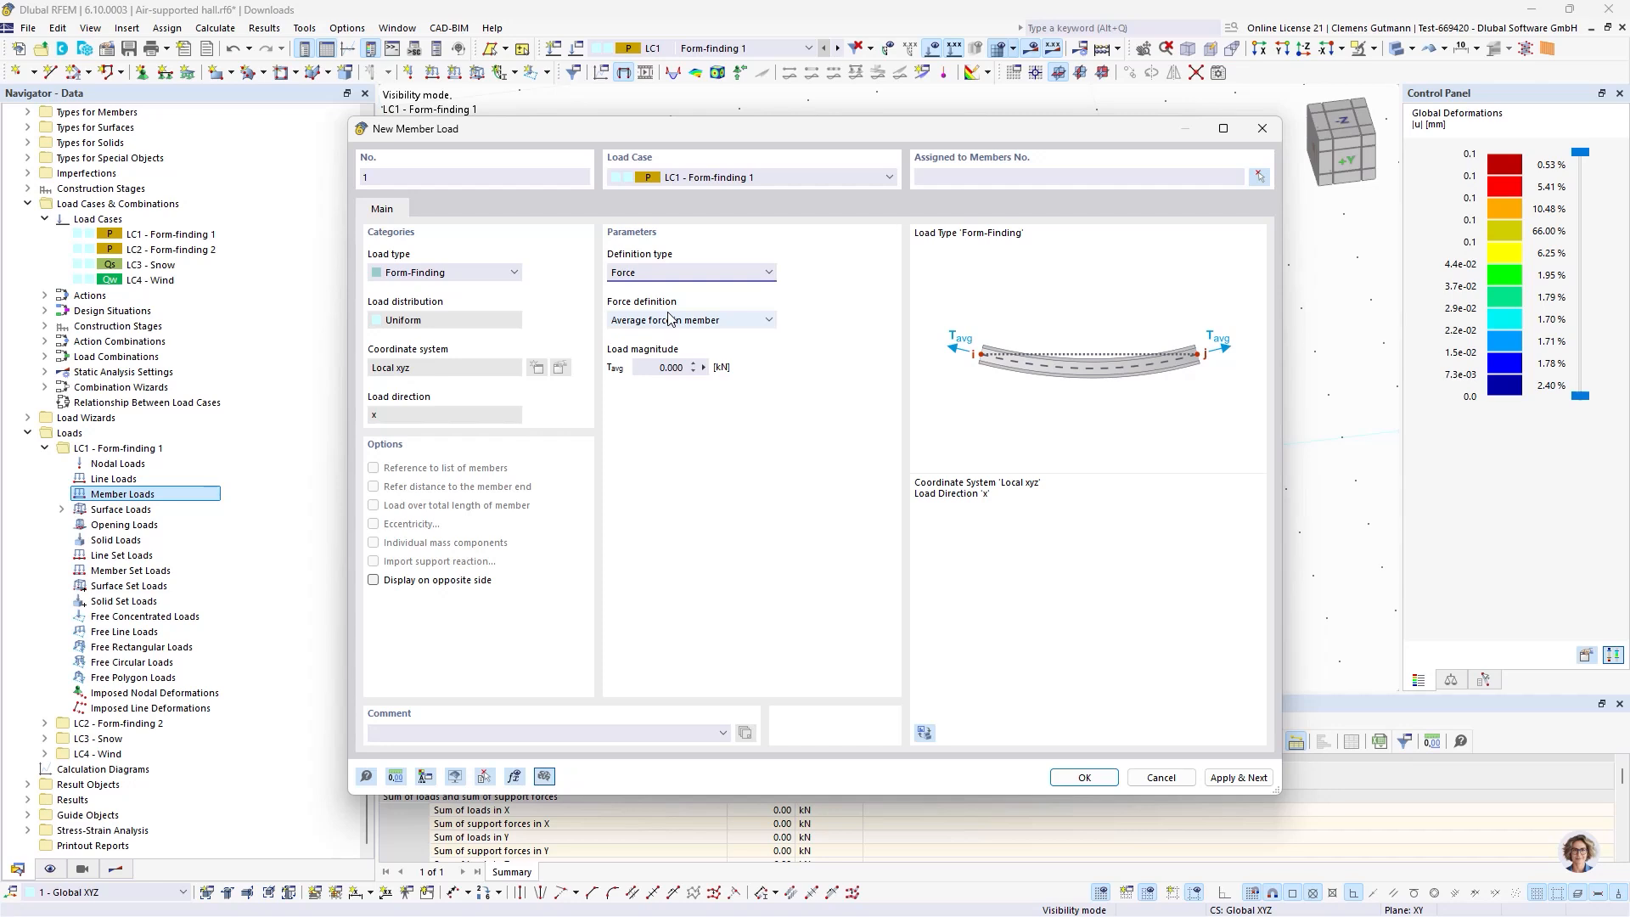
pyautogui.click(656, 366)
pyautogui.write('0.1')
pyautogui.press('Tab')
# Make the cables and membrane visible, assign the form-finding member load to members 1-60 and accept it.
pyautogui.click(1261, 177)
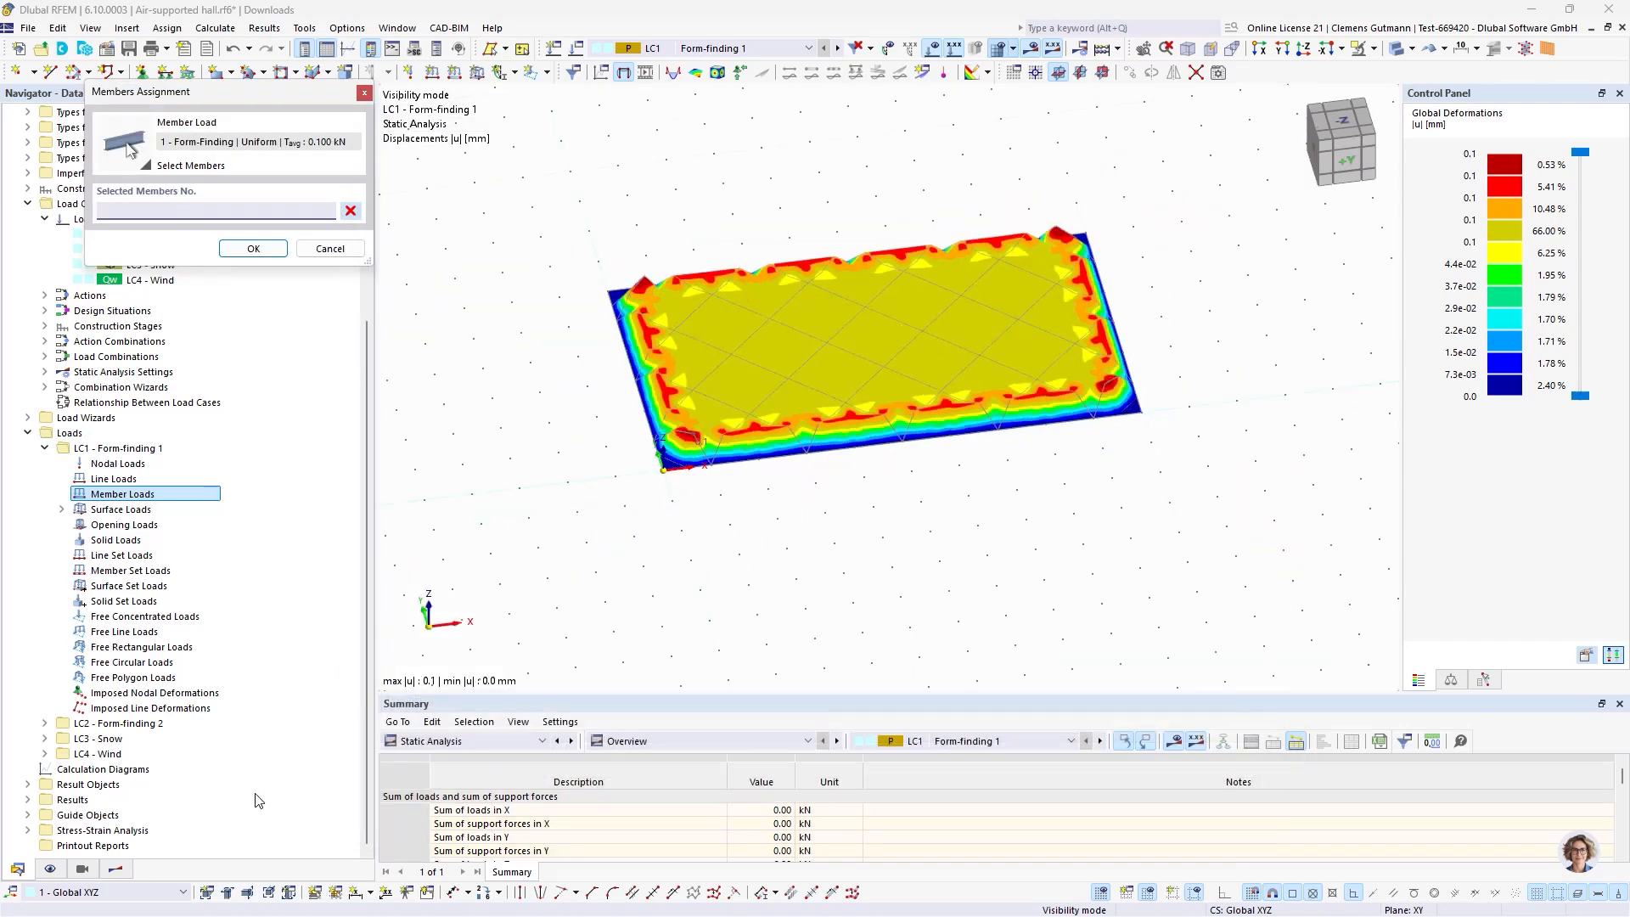
pyautogui.click(50, 869)
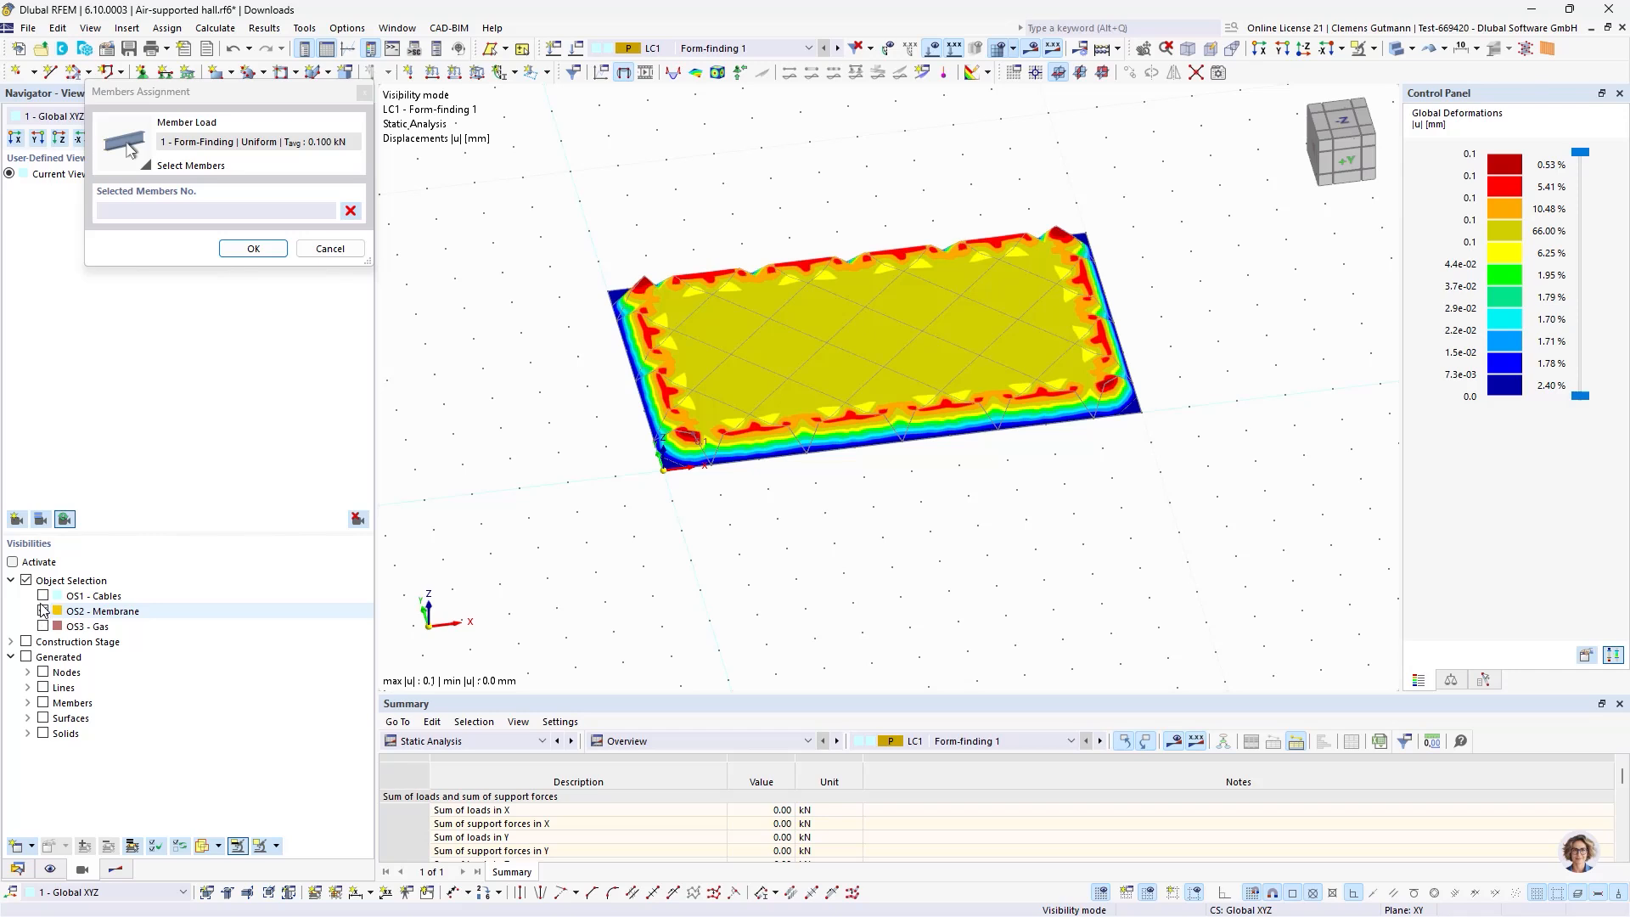
pyautogui.click(43, 610)
pyautogui.click(43, 595)
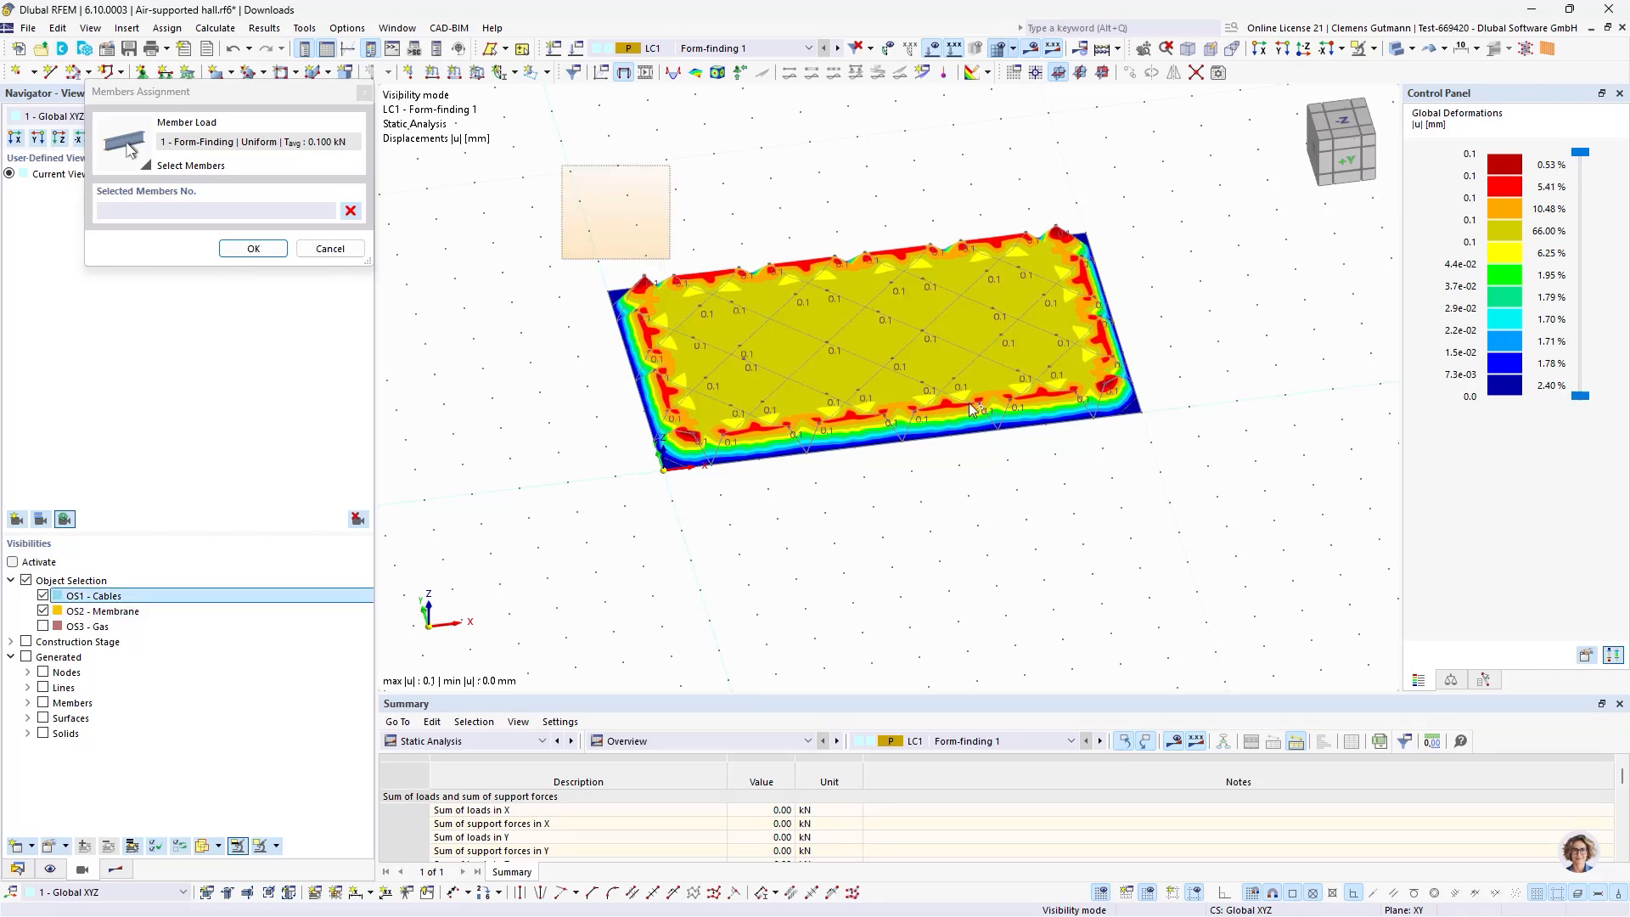
pyautogui.moveTo(972, 410); pyautogui.dragTo(1228, 525)
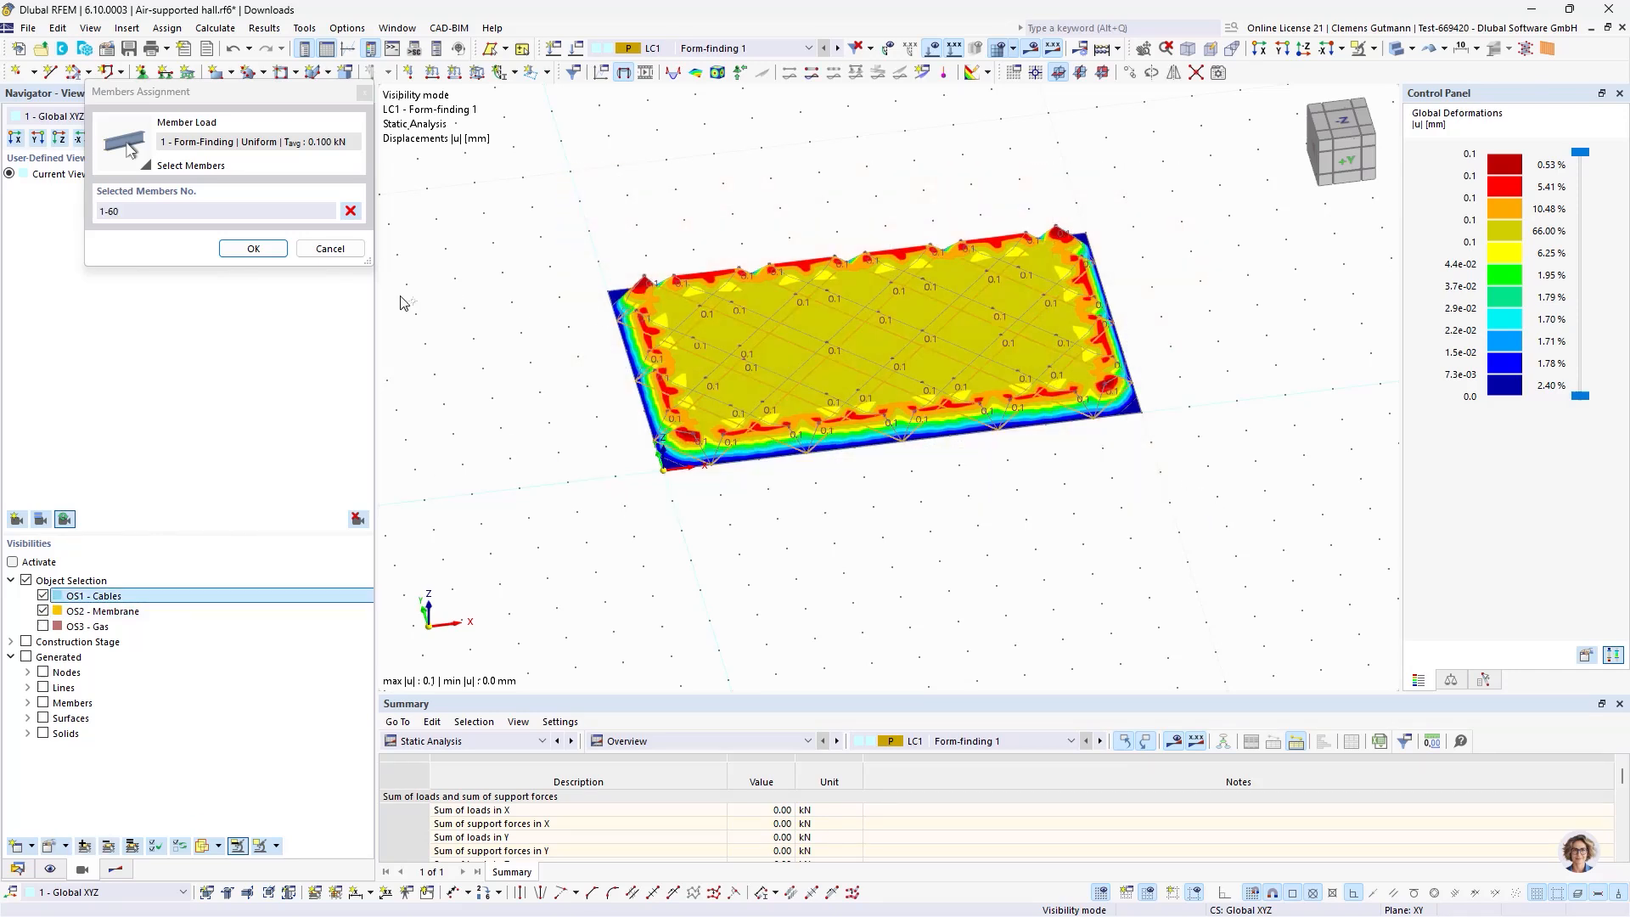
pyautogui.click(253, 248)
pyautogui.click(1085, 778)
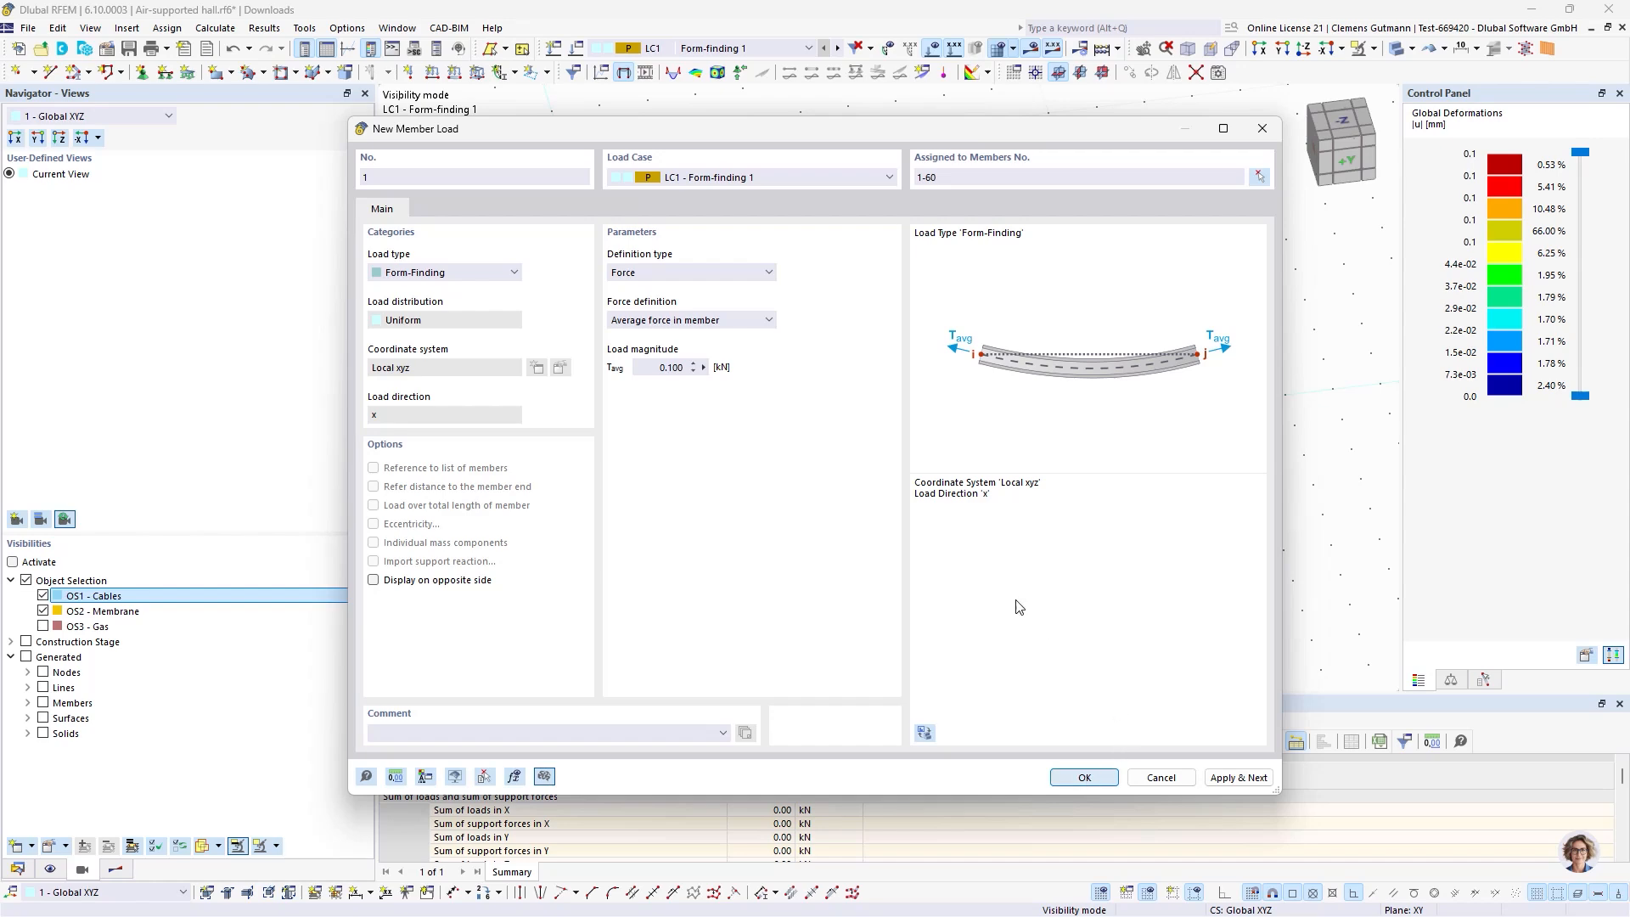
# Recalculate construction stage CS1 Form-finding 1 with the cable prestress and display its results.
pyautogui.scroll(3, 1168, 473)
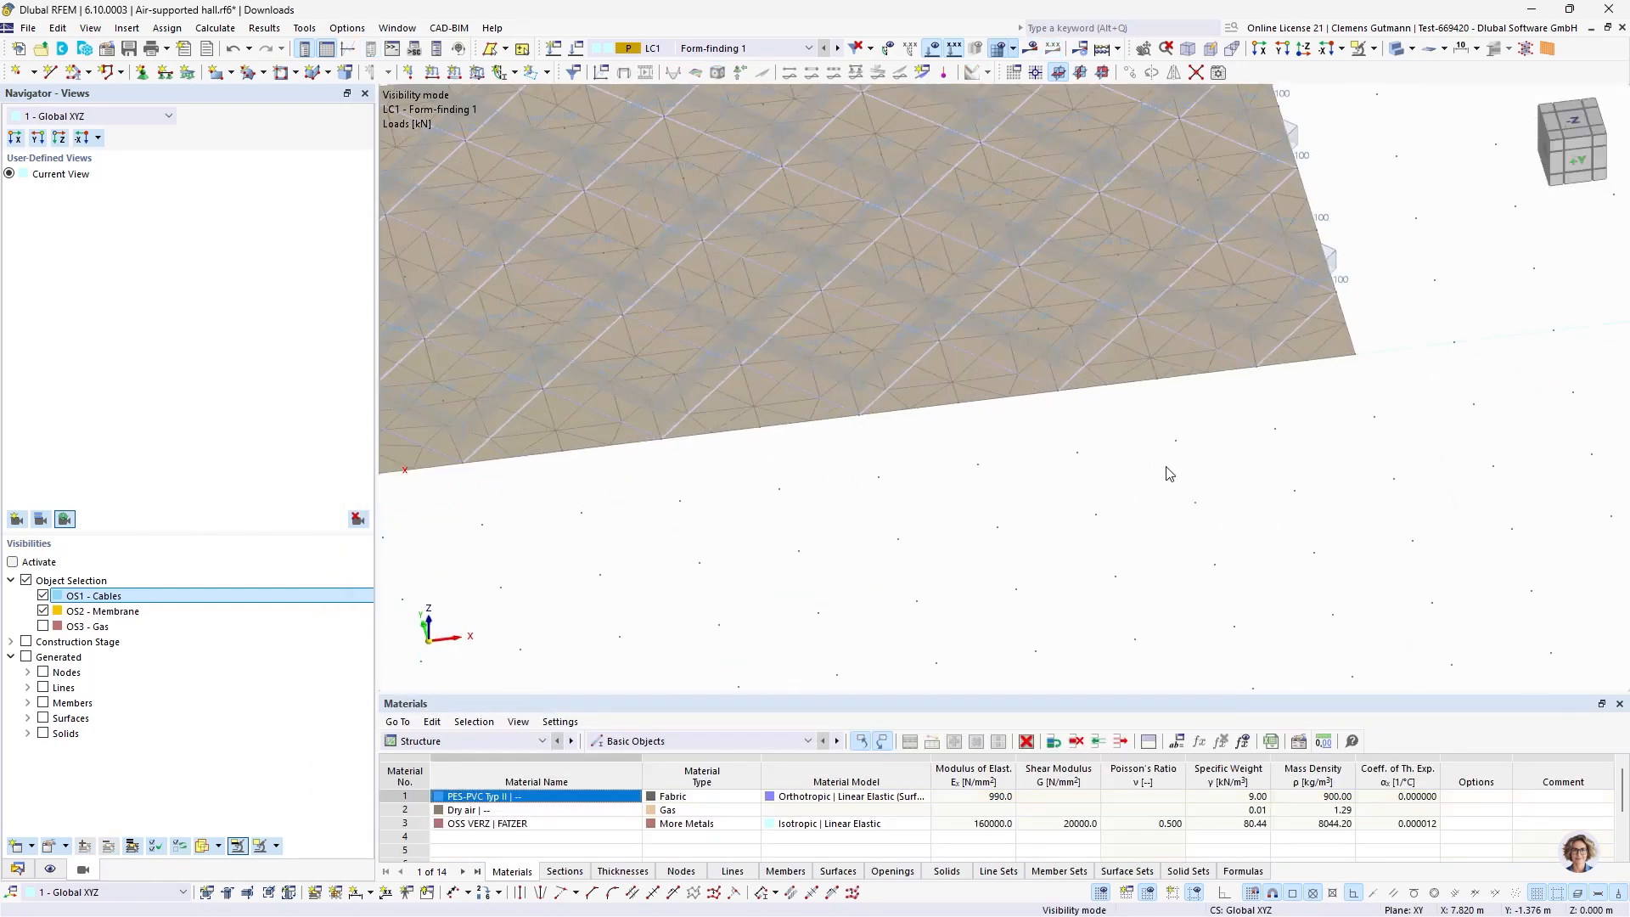
pyautogui.scroll(-2, 975, 465)
pyautogui.scroll(2, 1099, 238)
pyautogui.click(748, 47)
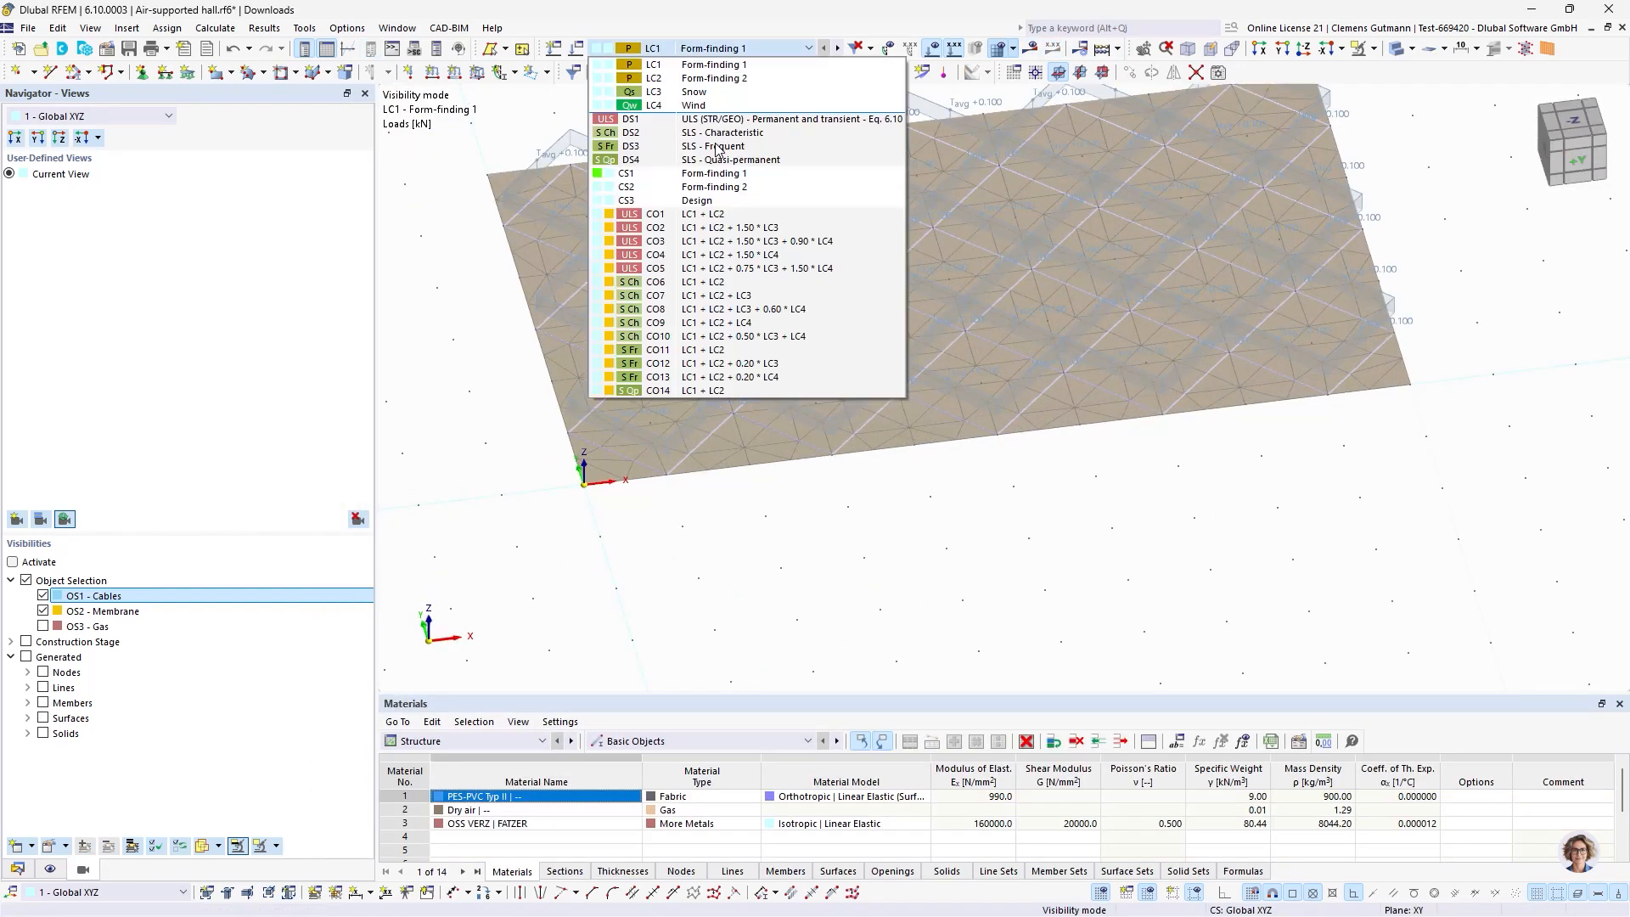
pyautogui.click(705, 185)
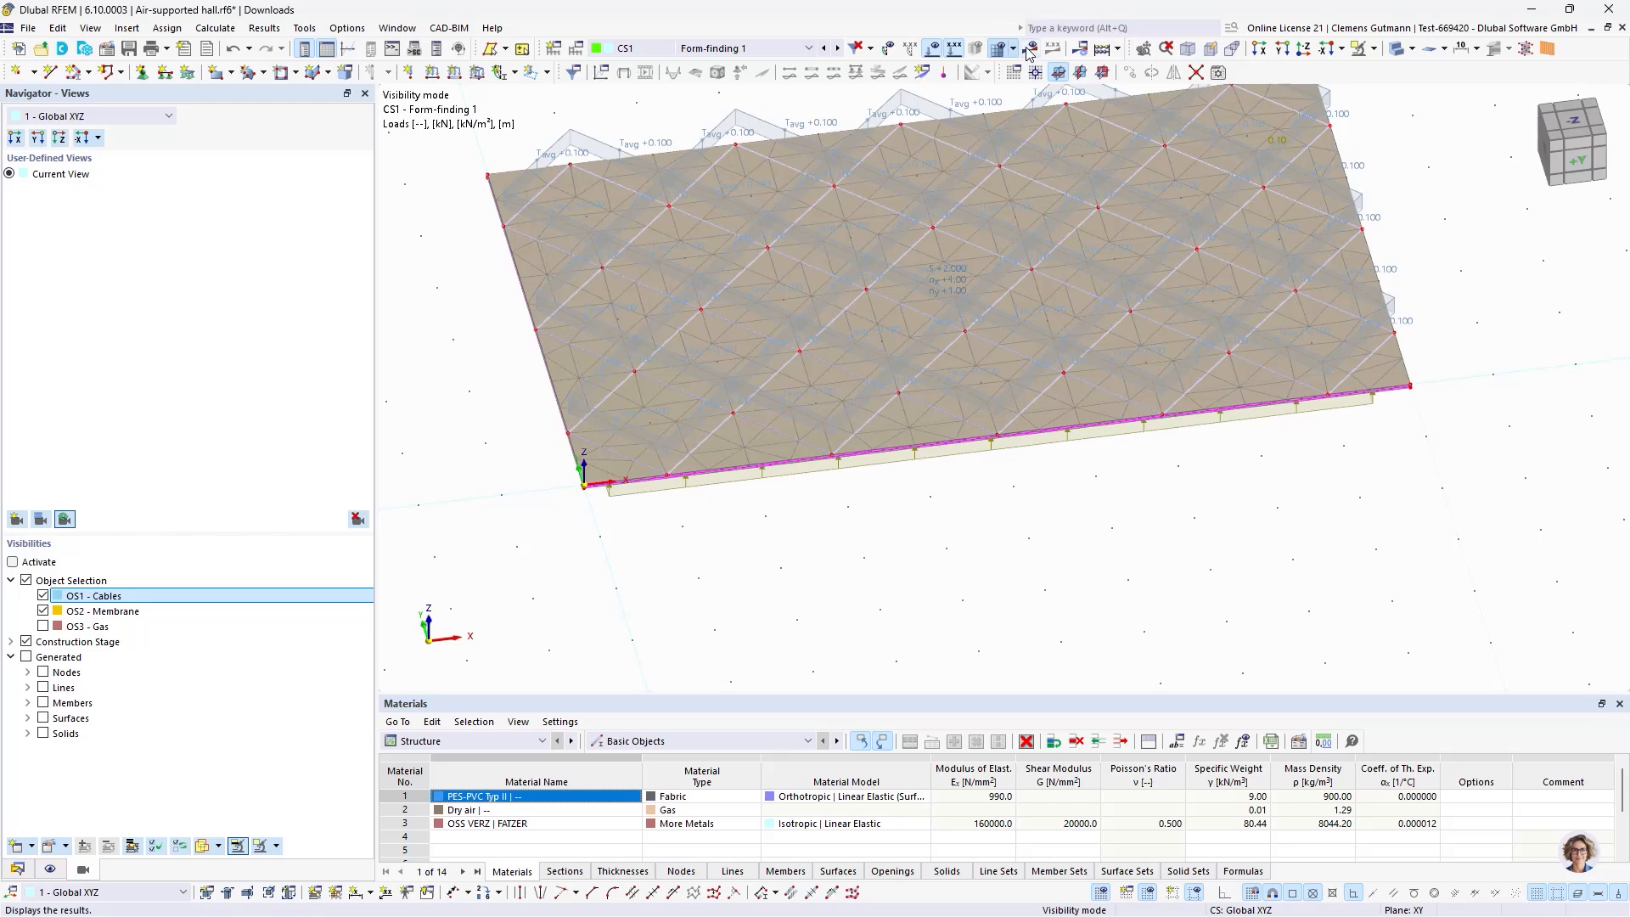
pyautogui.click(1030, 49)
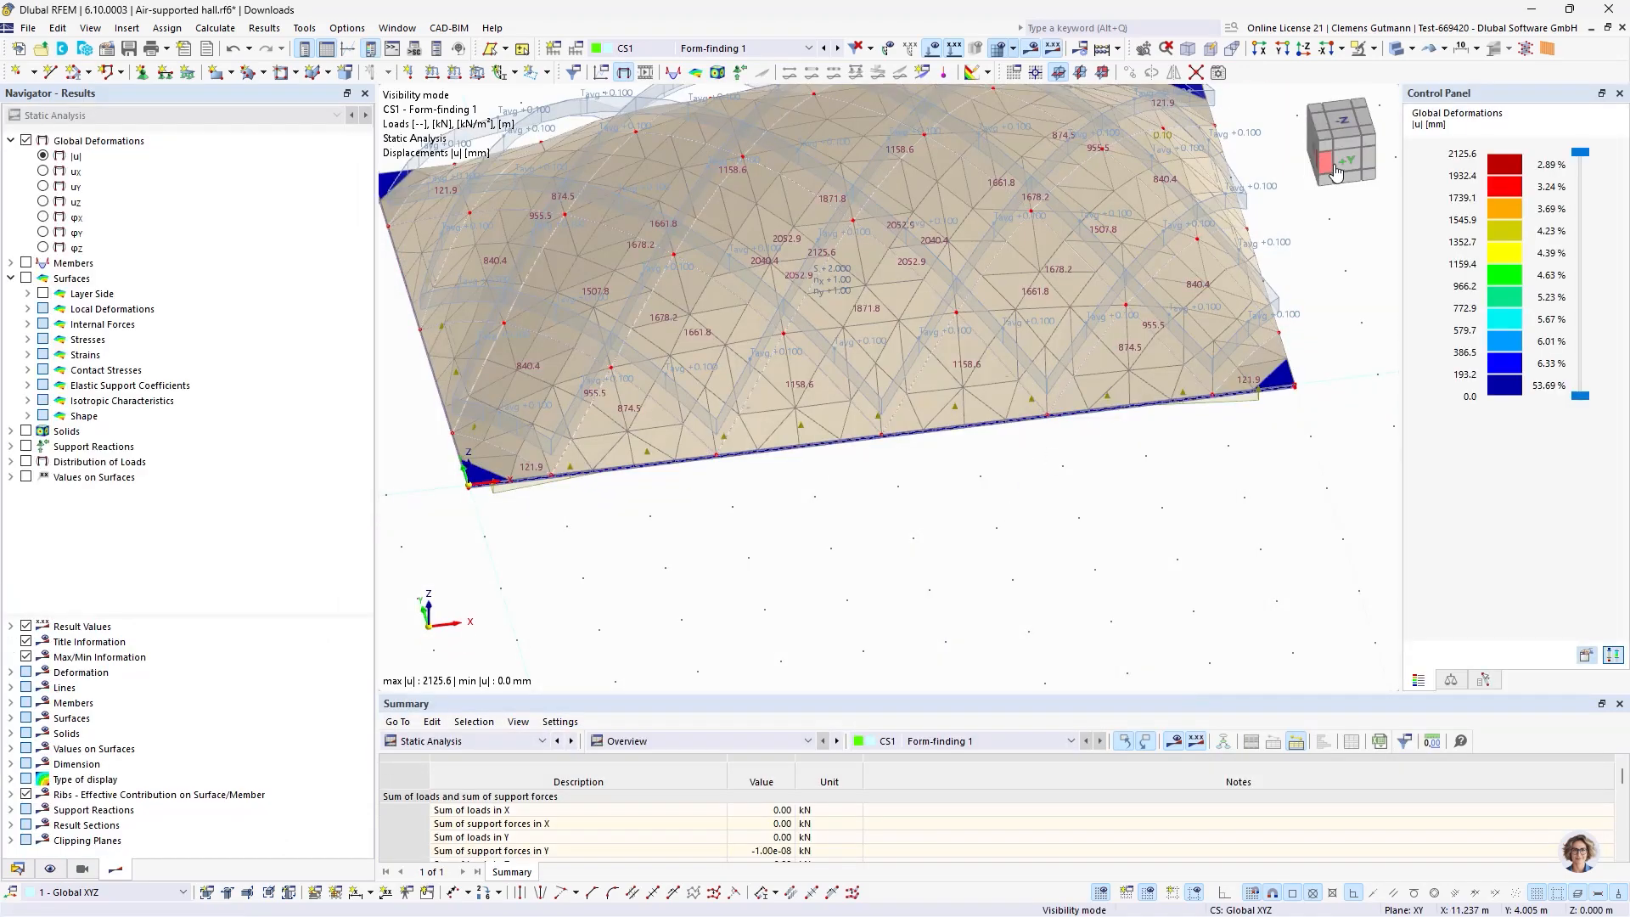
# Hide the loads and their values, and inspect the CS1 shape from the +Y side and obliquely with |u| displayed.
pyautogui.click(1336, 170)
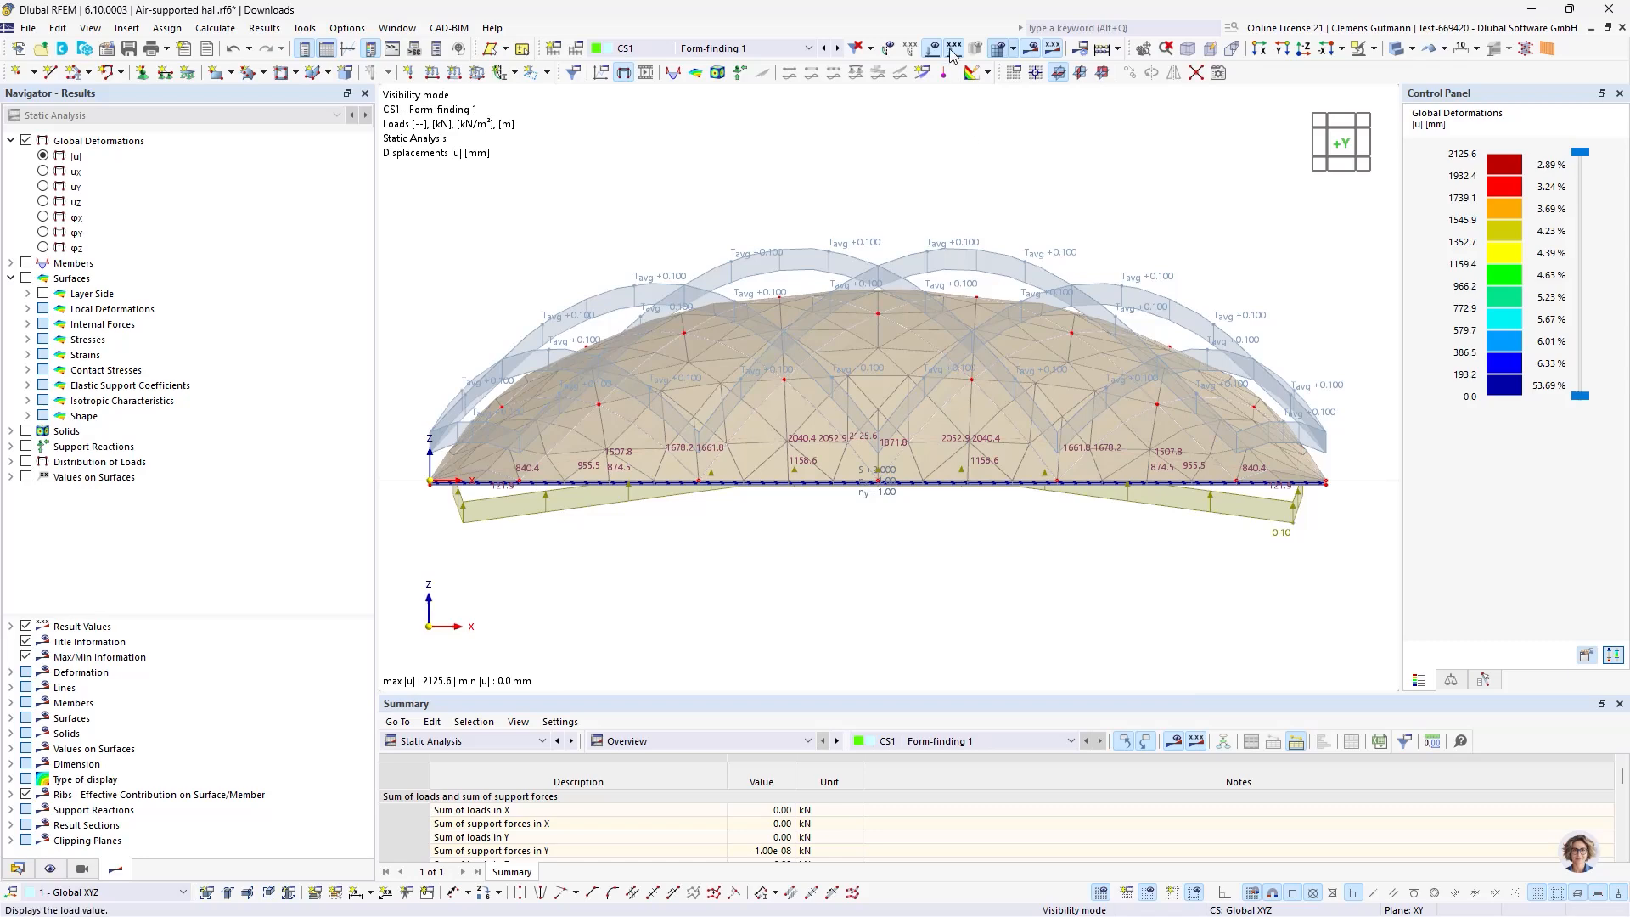
pyautogui.click(953, 50)
pyautogui.keyDown('ctrl'); pyautogui.moveTo(921, 502); pyautogui.dragTo(949, 533, button='middle'); pyautogui.keyUp('ctrl')
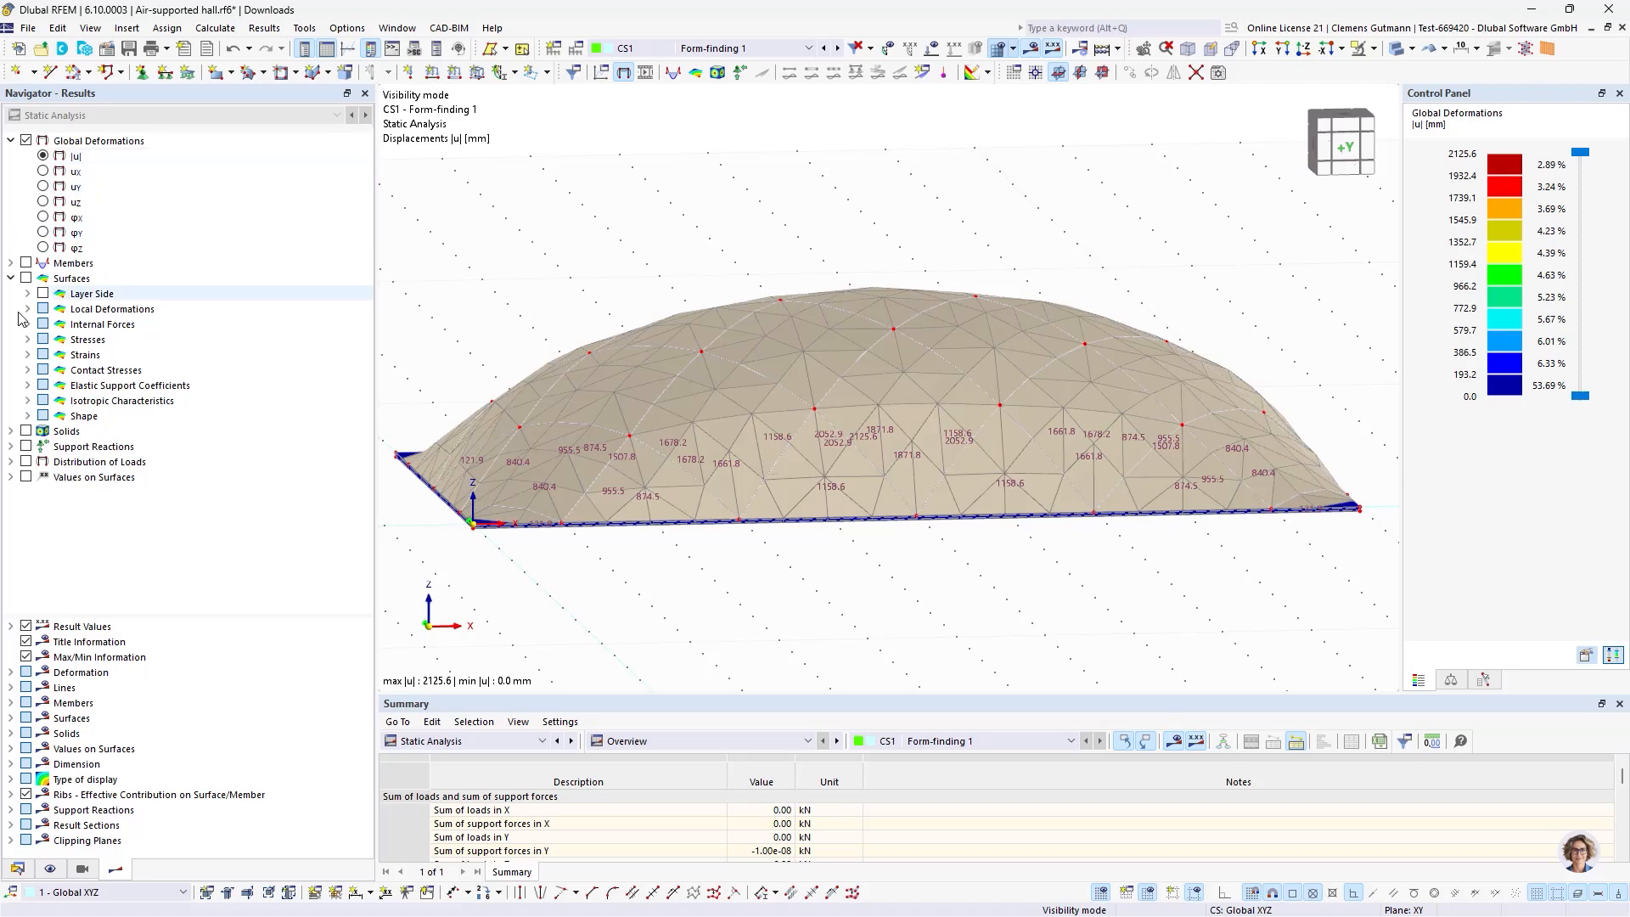
pyautogui.click(82, 868)
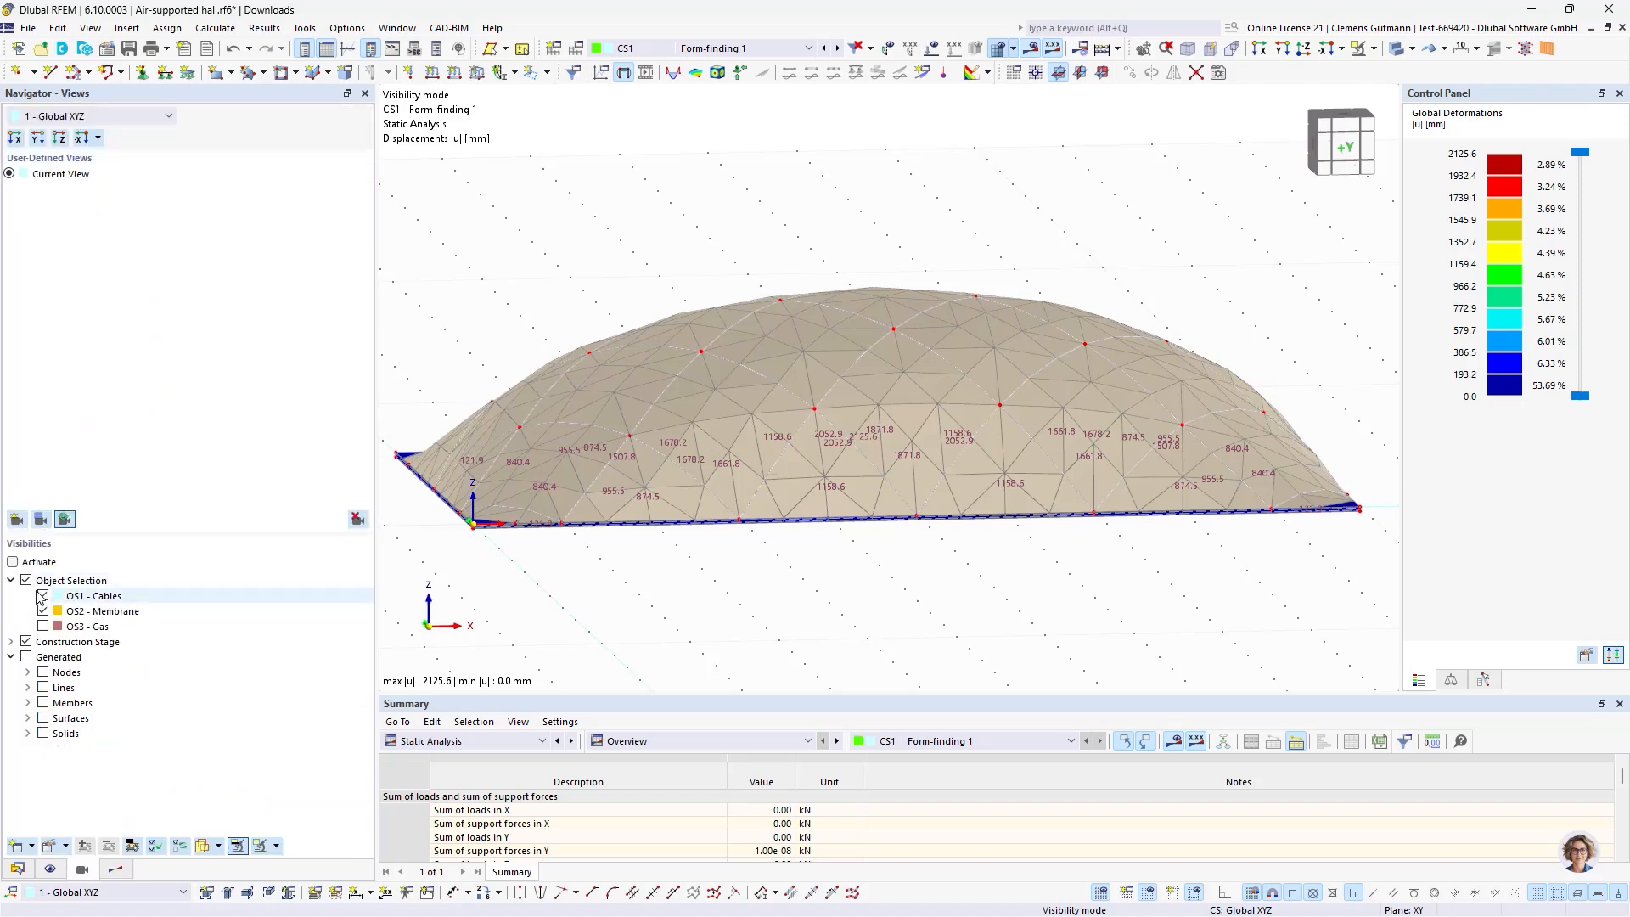
pyautogui.click(116, 869)
pyautogui.click(66, 158)
pyautogui.scroll(-2, 781, 437)
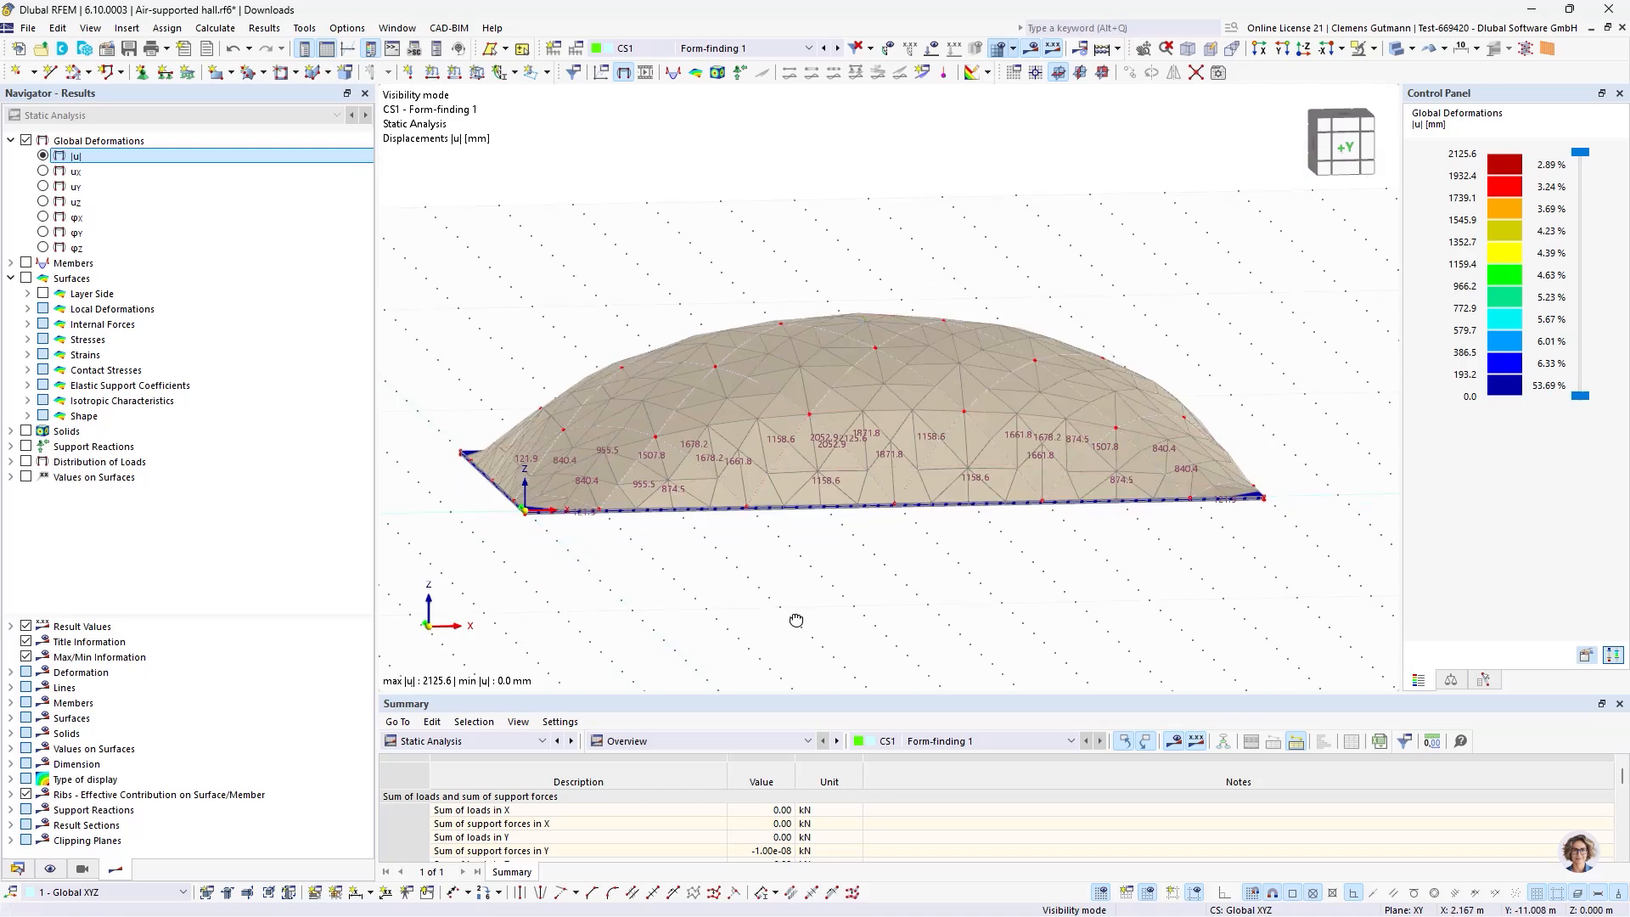
# Inspect the form-found membrane shape of CS1 obliquely and from the +Y and -X sides.
pyautogui.keyDown('ctrl'); pyautogui.moveTo(797, 620); pyautogui.dragTo(781, 561, button='middle'); pyautogui.keyUp('ctrl')
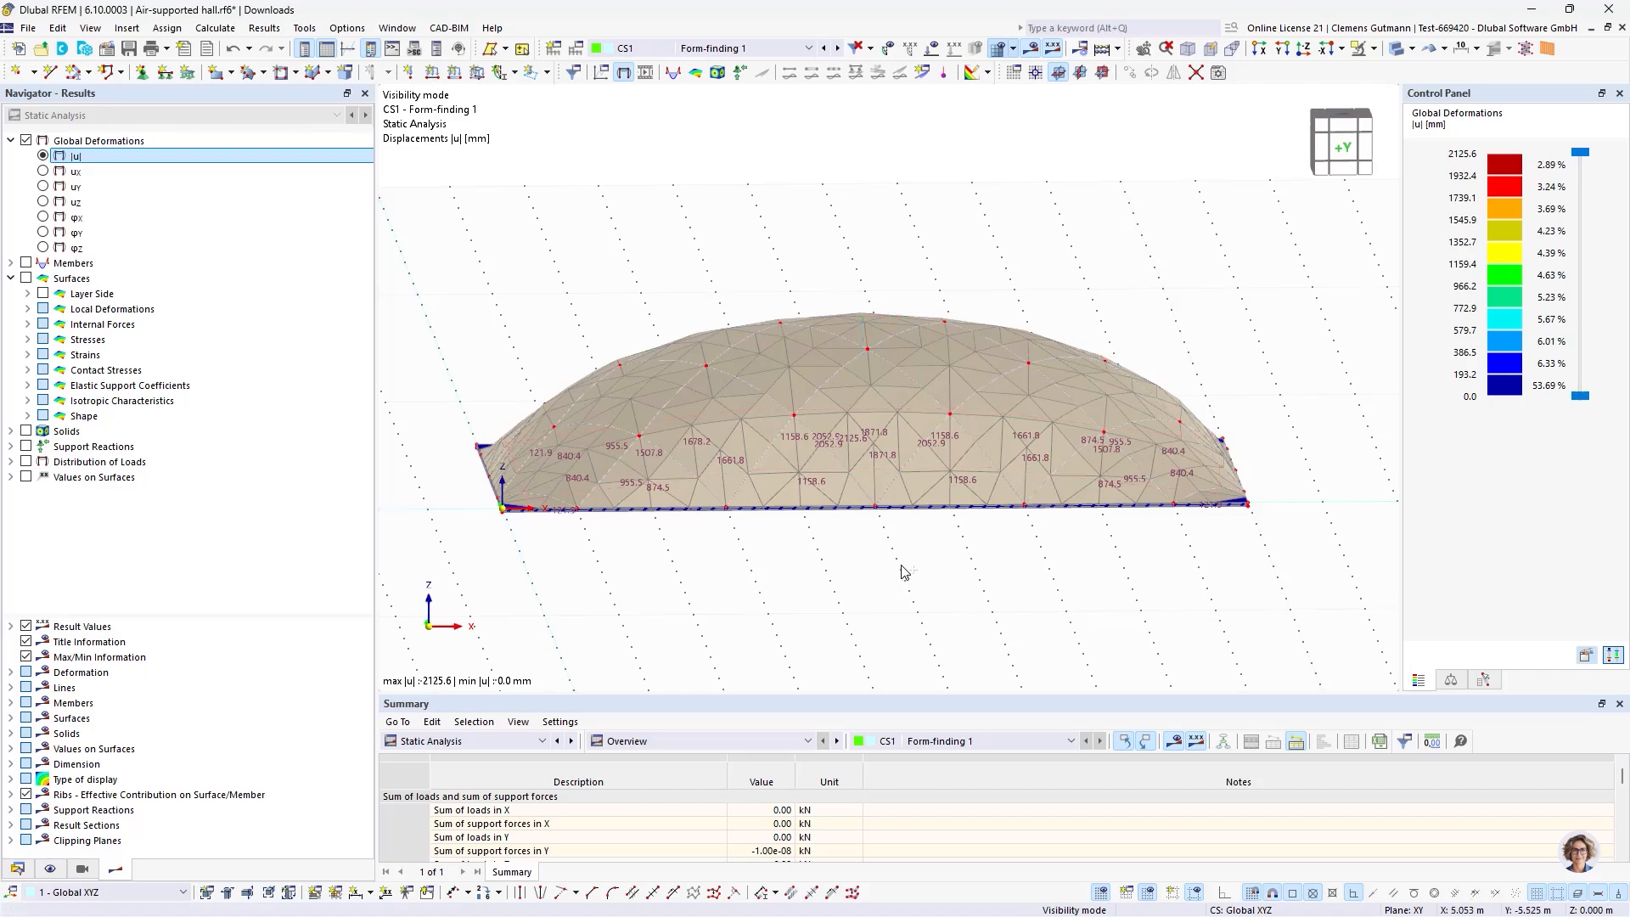
pyautogui.keyDown('ctrl'); pyautogui.moveTo(908, 565); pyautogui.dragTo(750, 588, button='middle'); pyautogui.keyUp('ctrl')
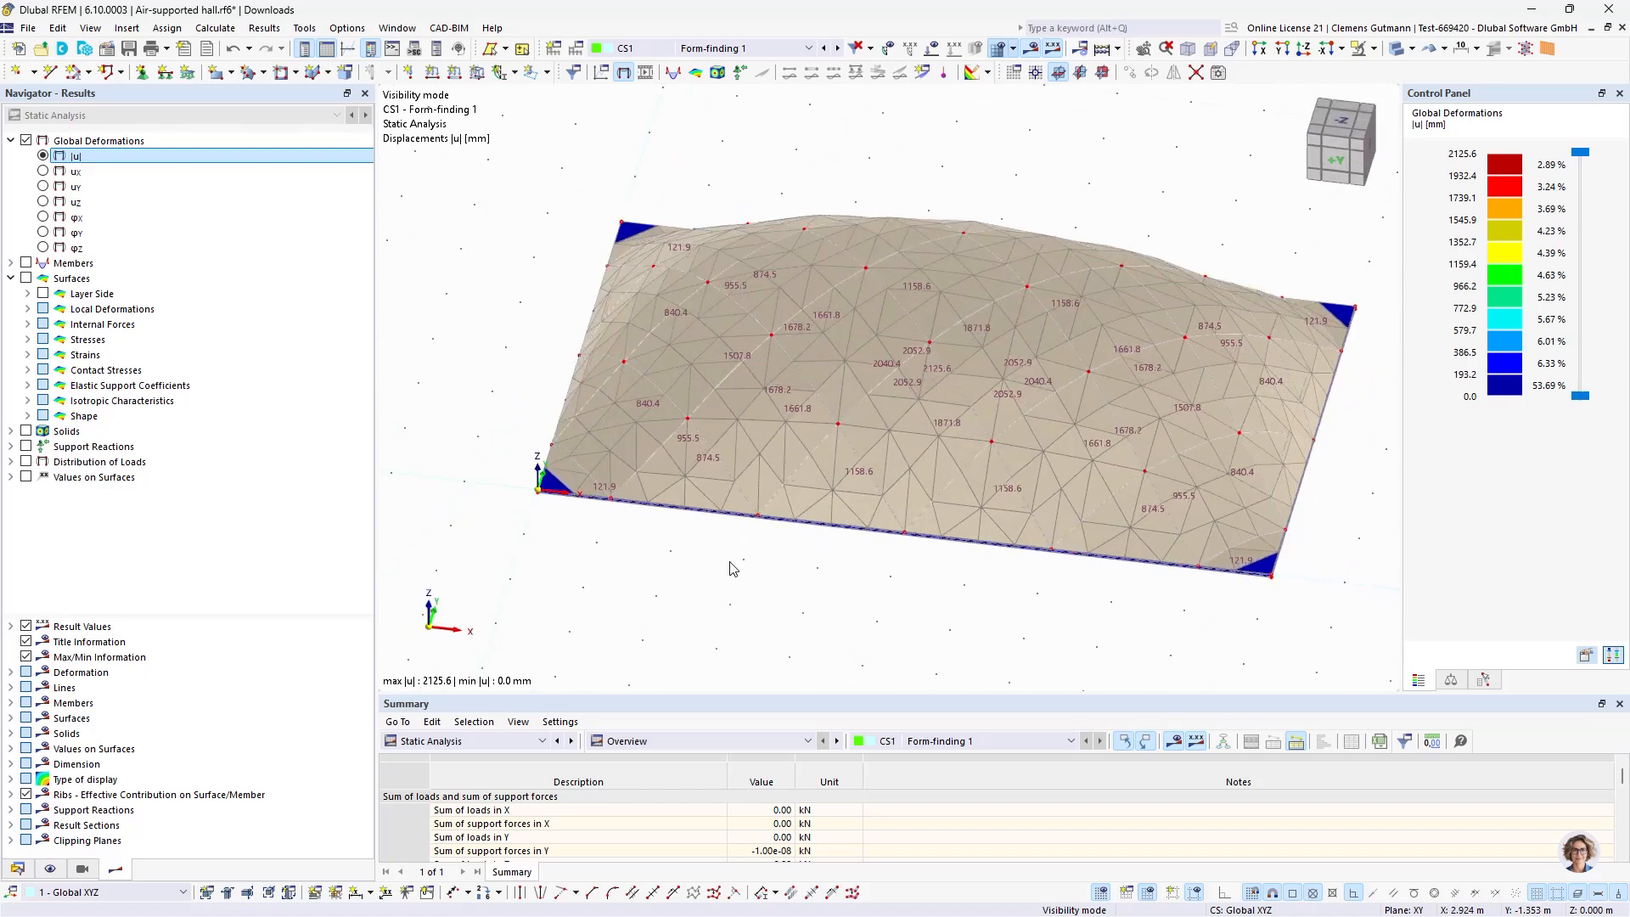
pyautogui.click(1340, 167)
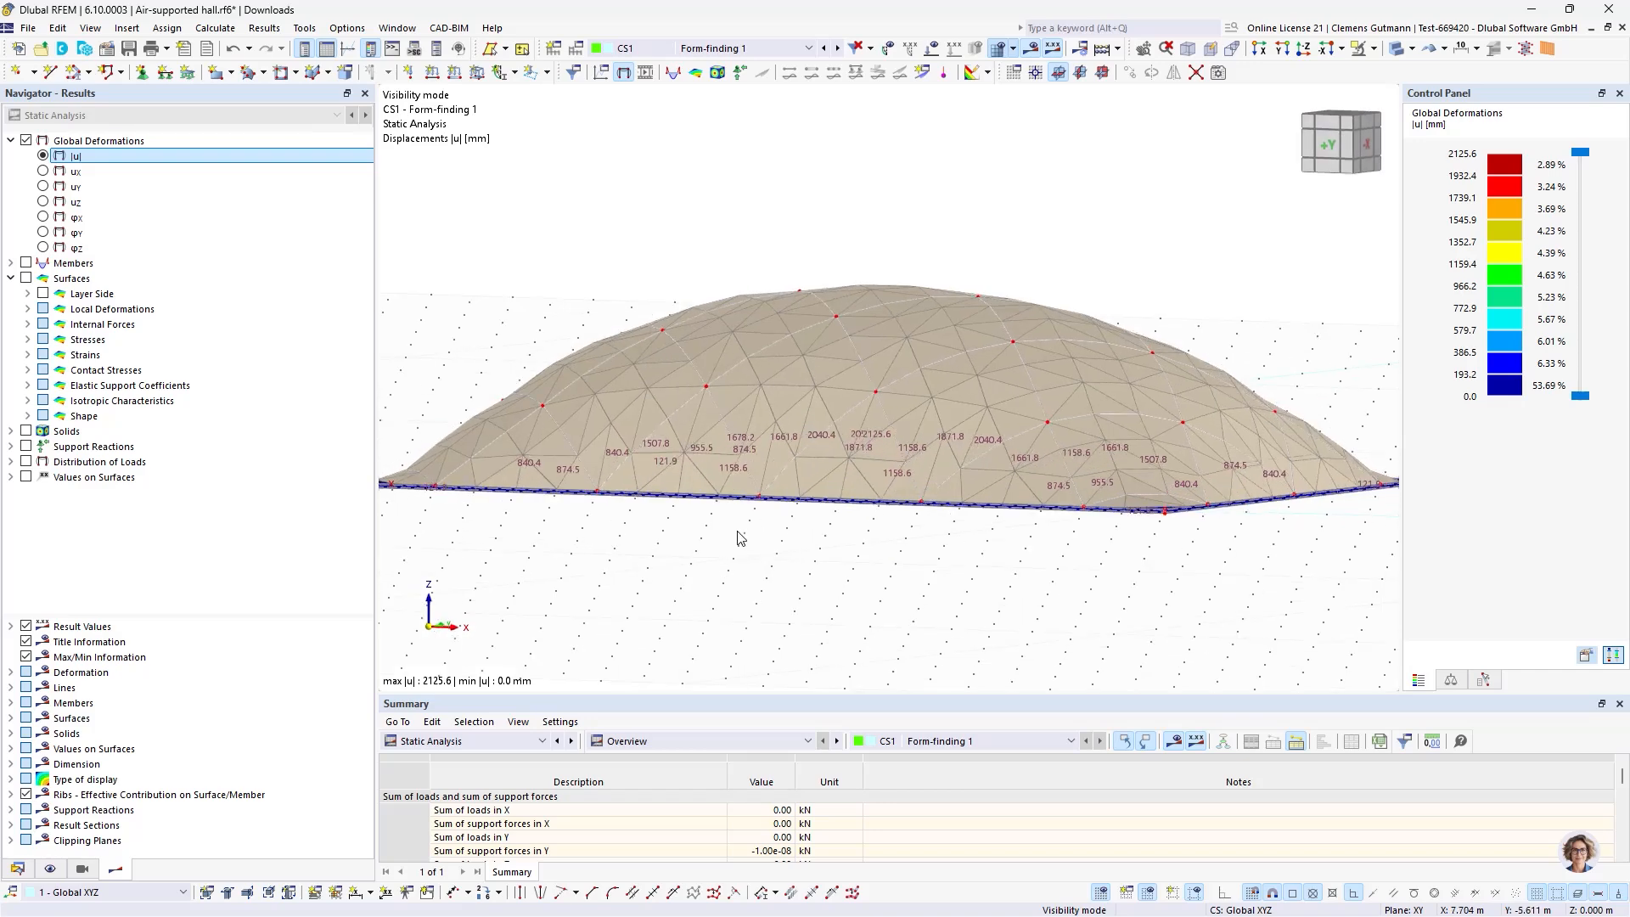
pyautogui.moveTo(737, 537); pyautogui.dragTo(991, 471, button='middle')
pyautogui.scroll(-1, 798, 432)
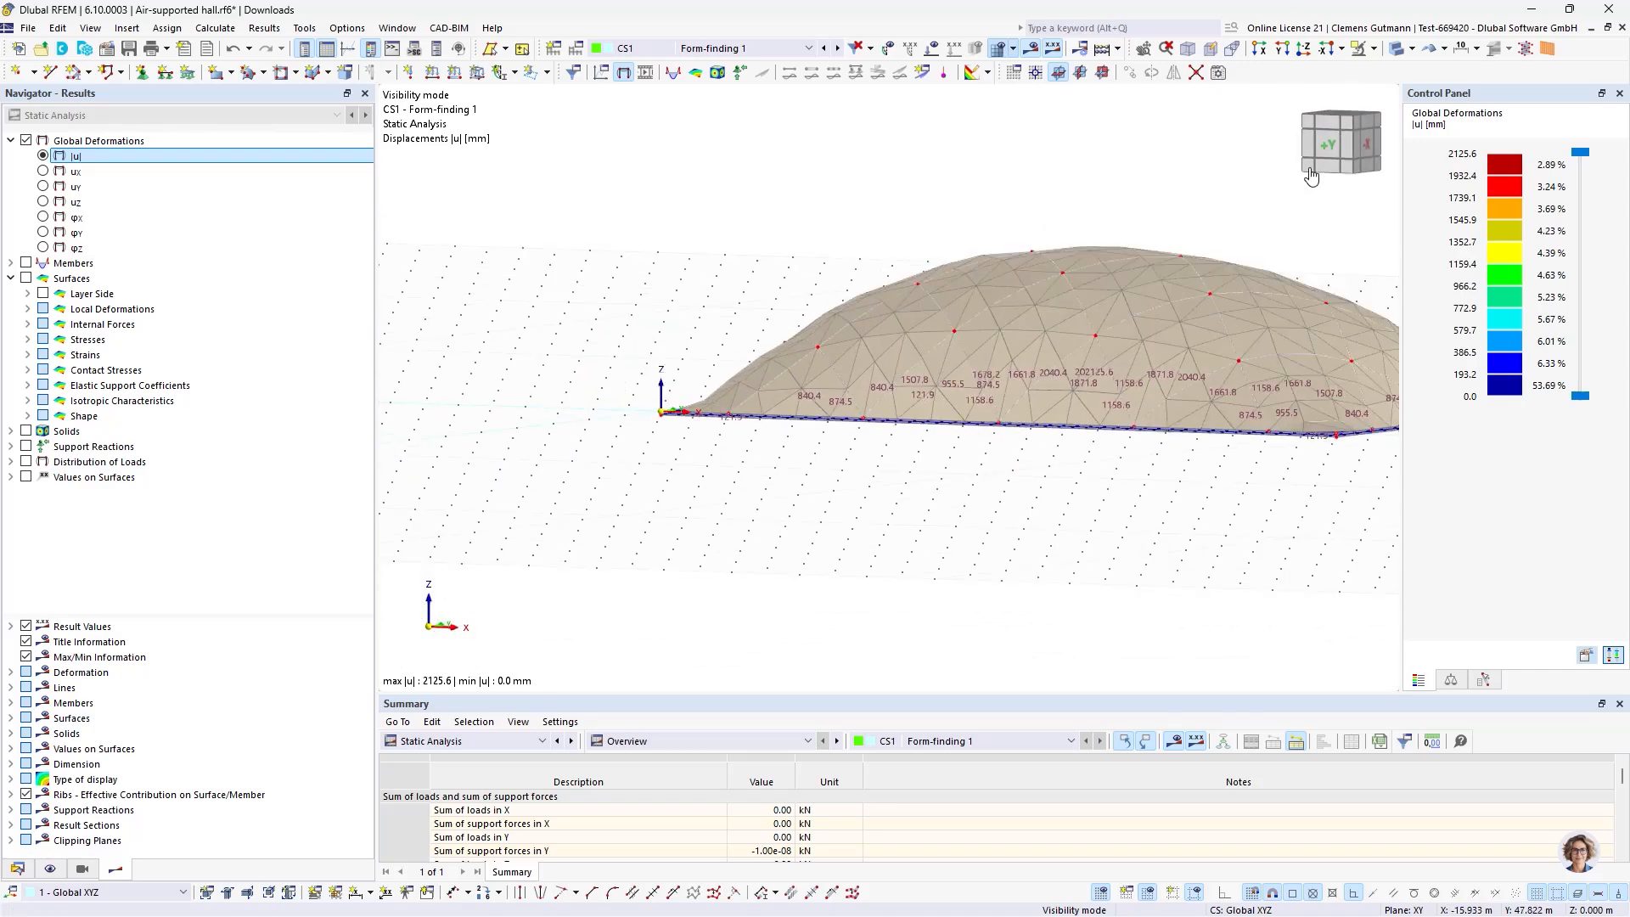
pyautogui.click(1326, 146)
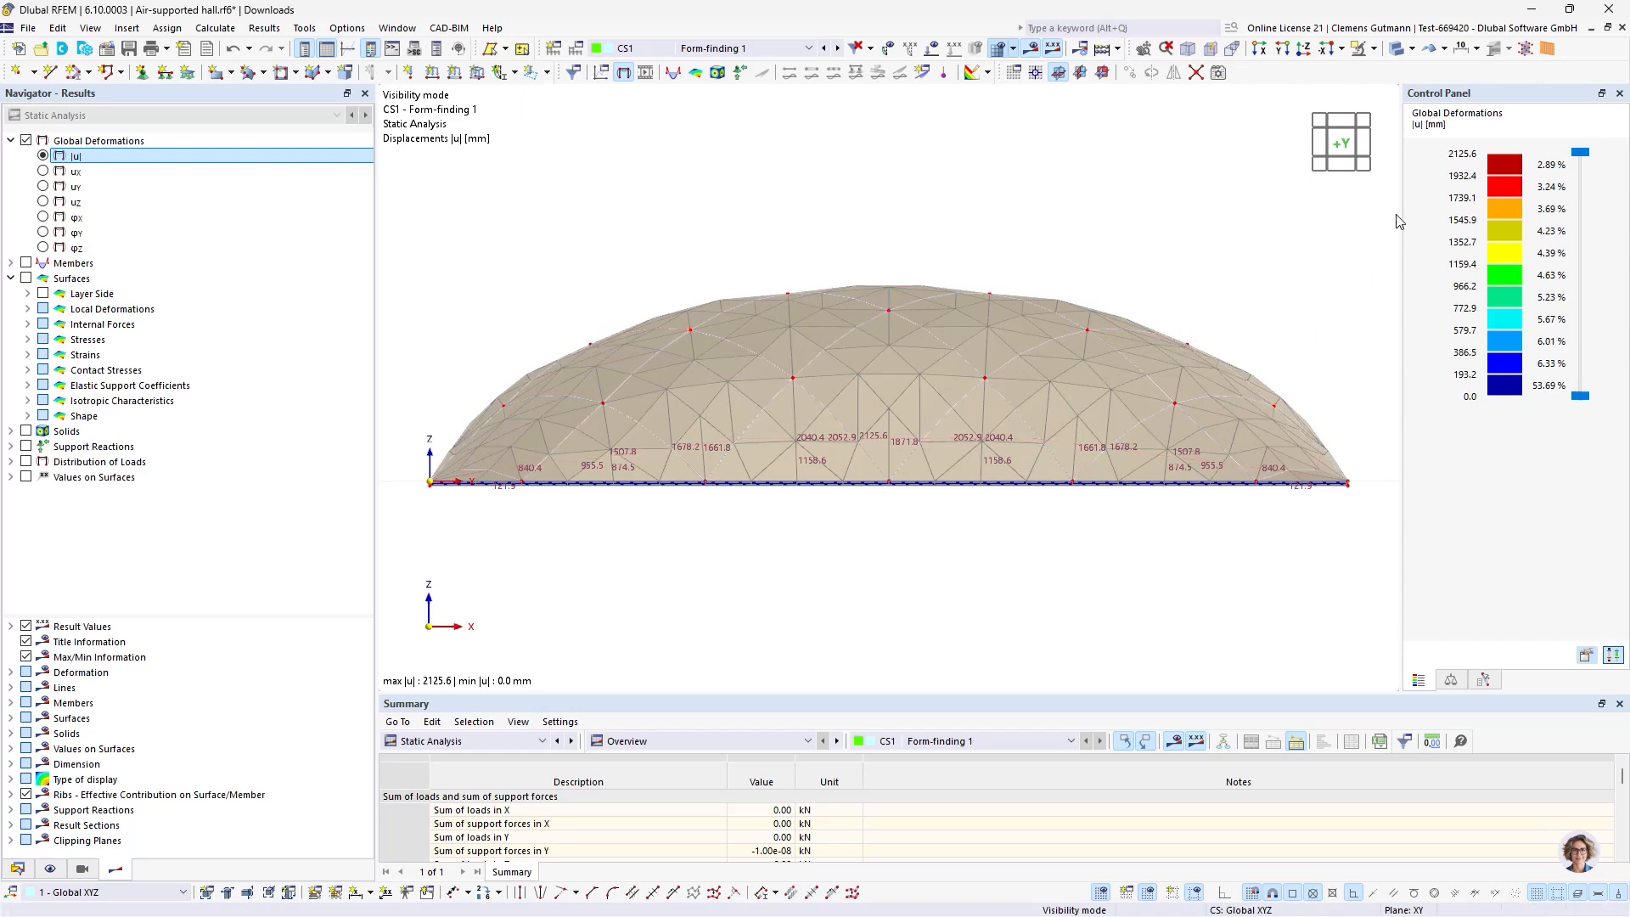
pyautogui.click(1361, 146)
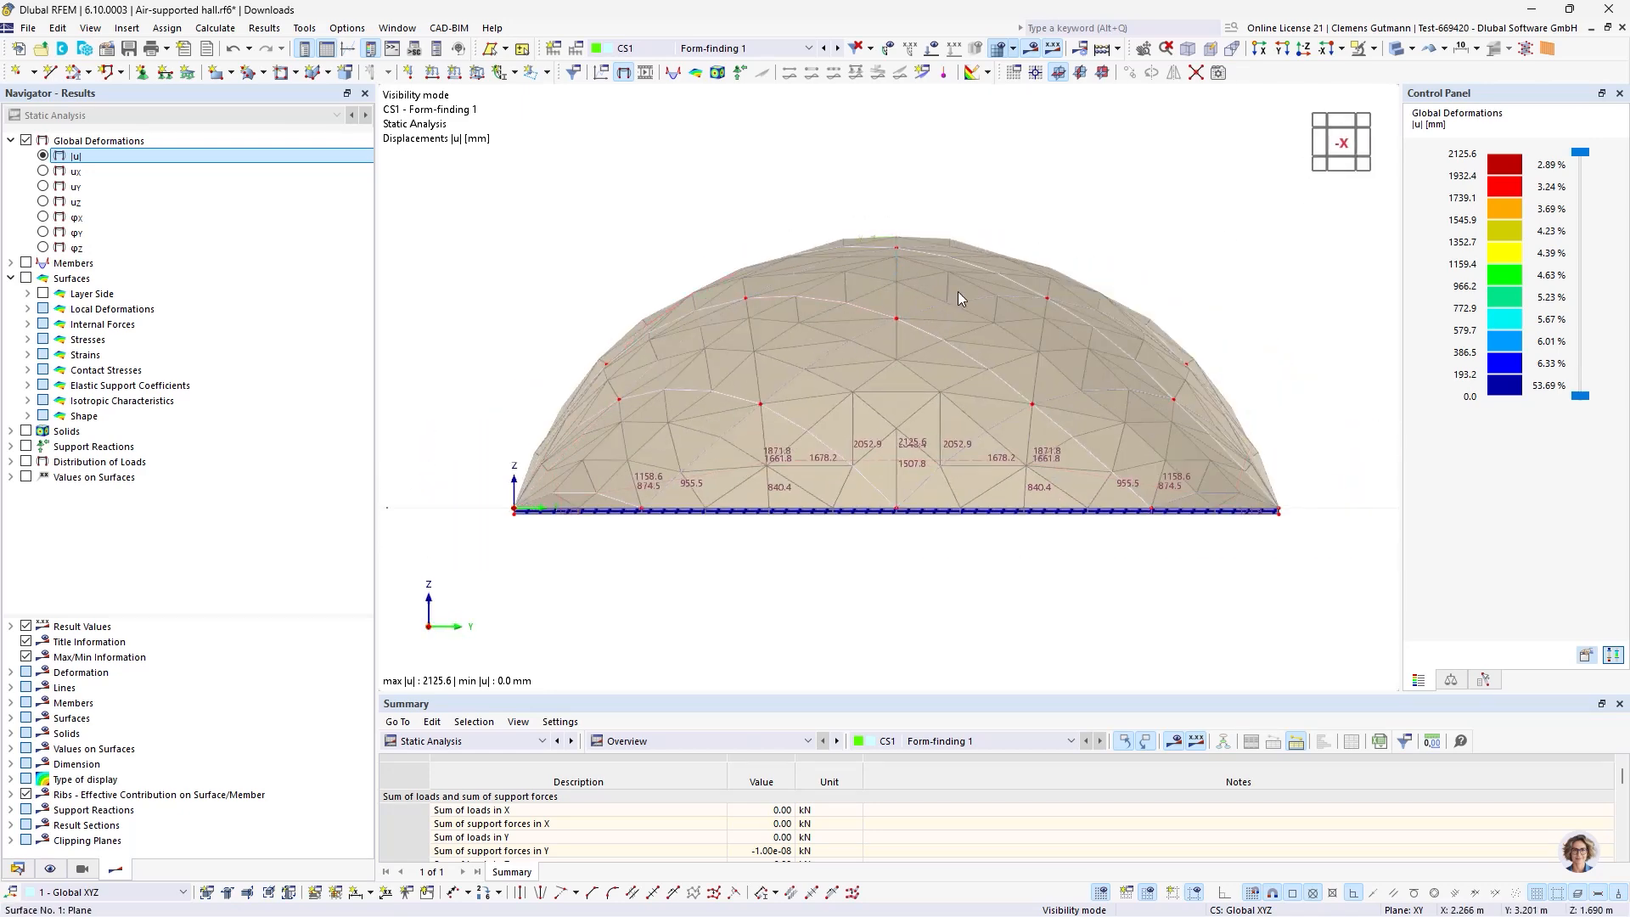
# Examine the membrane corner at the coordinate origin up close, obliquely and from the side.
pyautogui.scroll(-1, 957, 293)
pyautogui.keyDown('ctrl'); pyautogui.moveTo(562, 464); pyautogui.dragTo(855, 490, button='middle'); pyautogui.keyUp('ctrl')
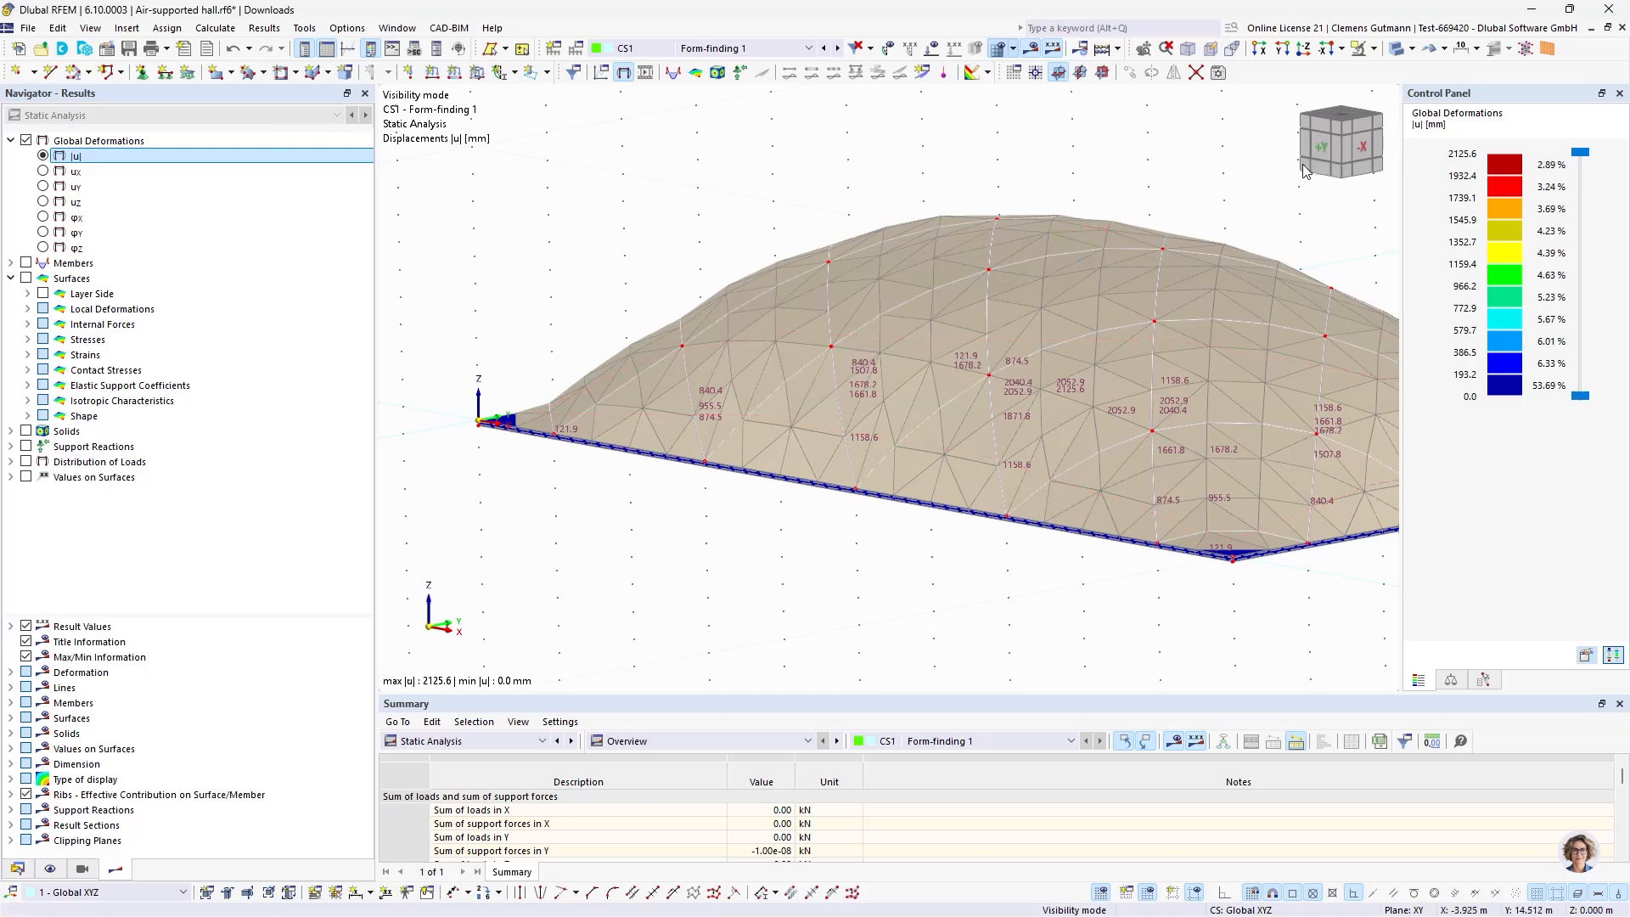
pyautogui.click(1323, 149)
pyautogui.scroll(4, 473, 466)
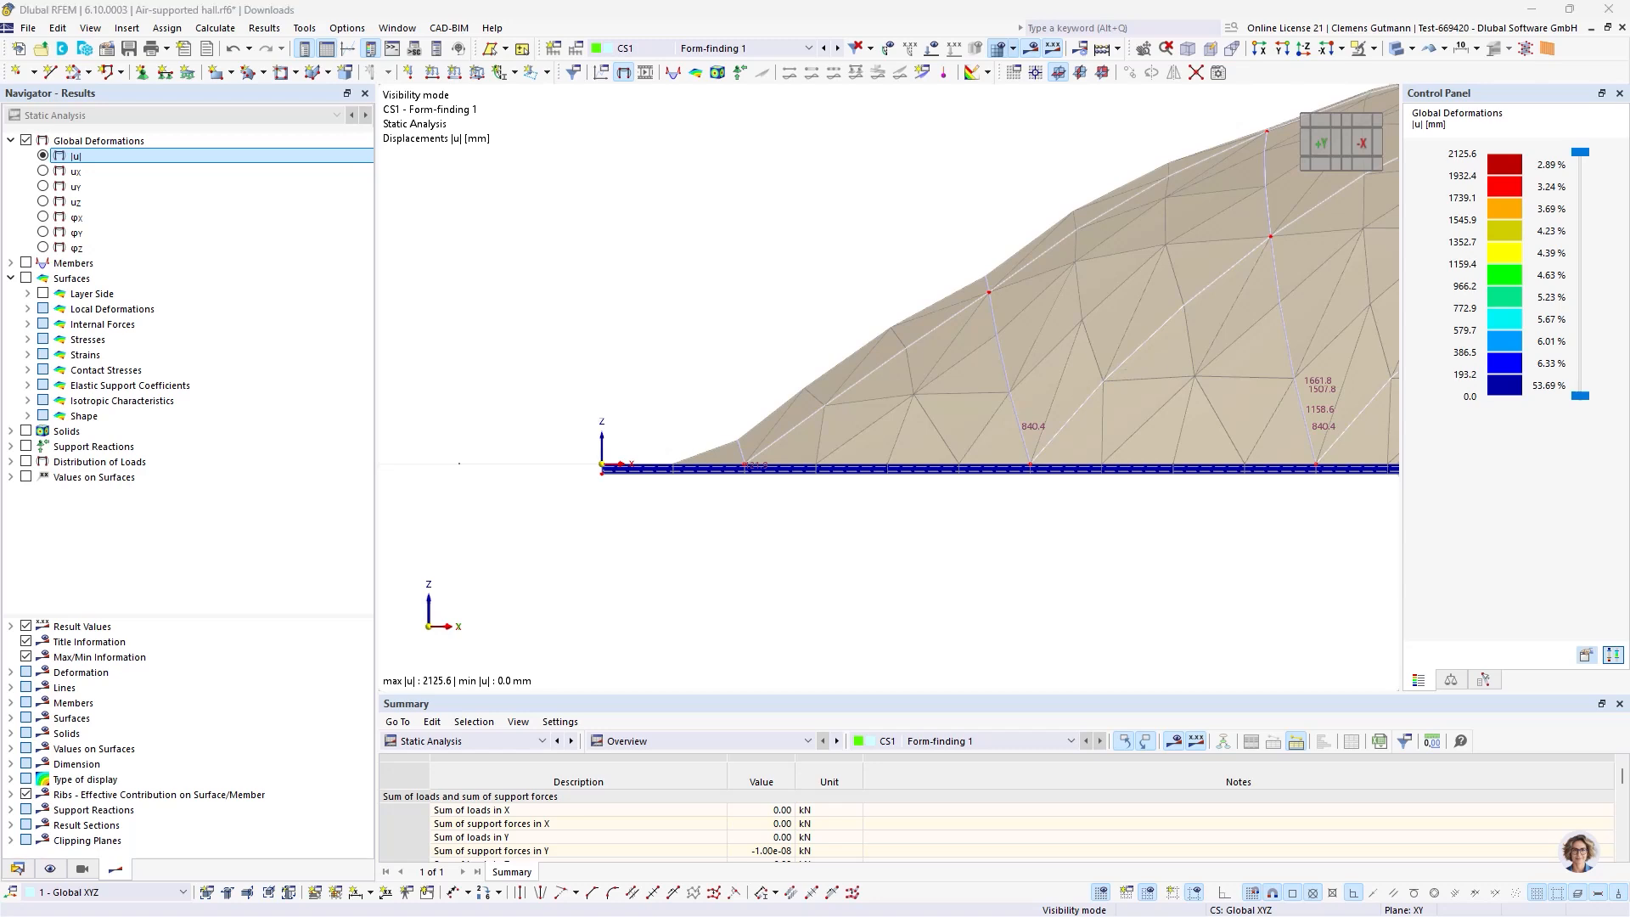
pyautogui.click(858, 48)
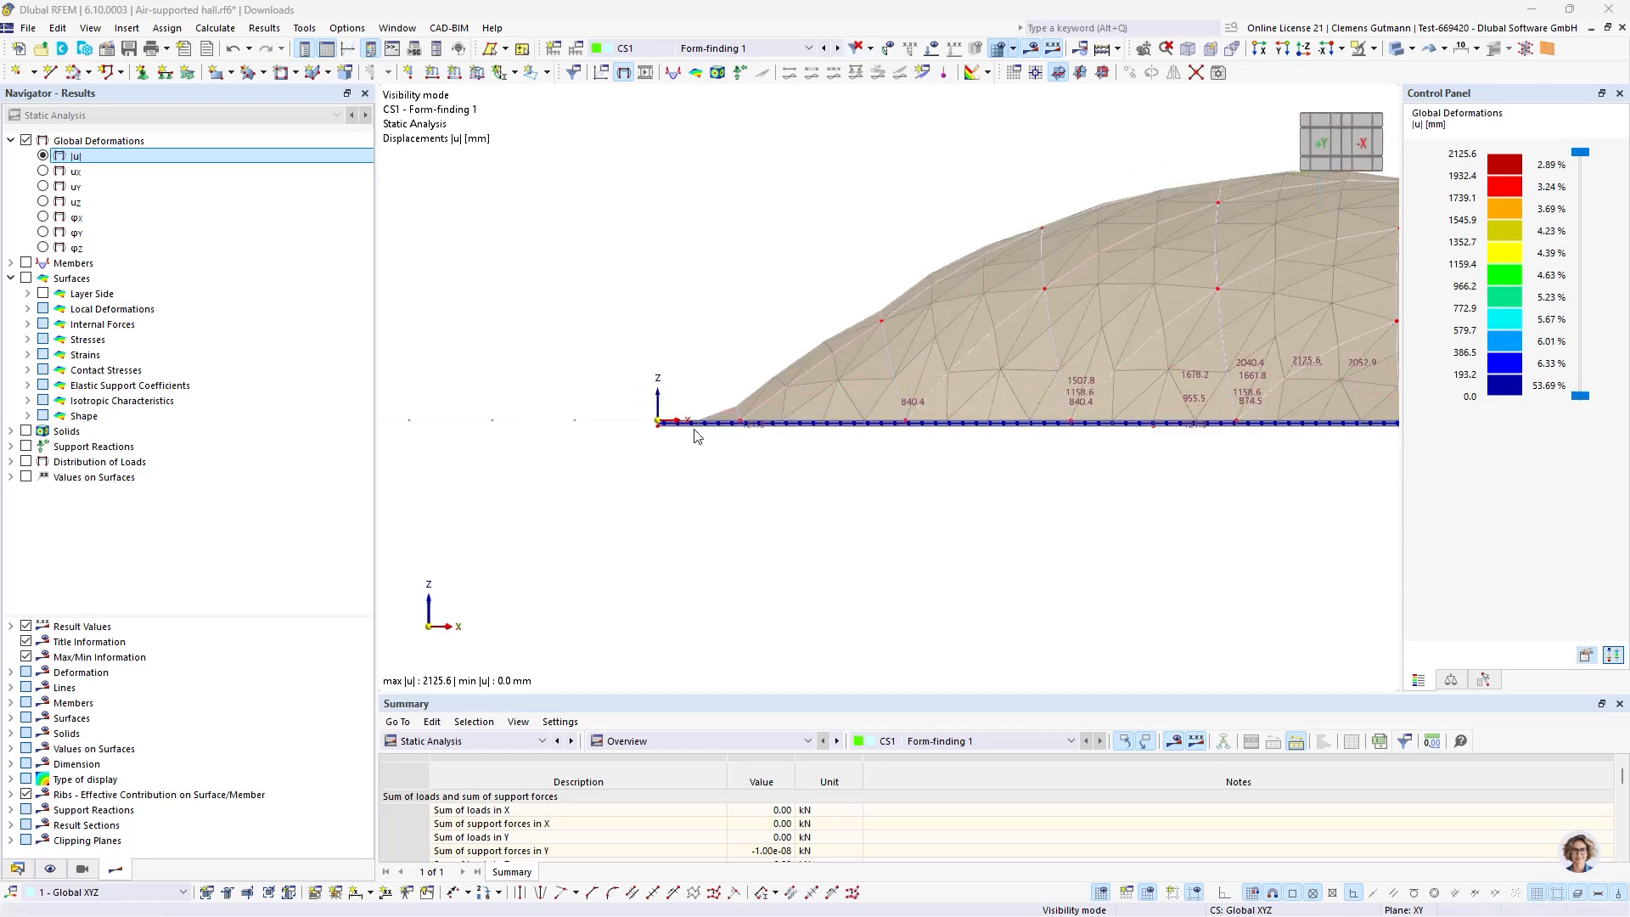
pyautogui.scroll(1, 745, 415)
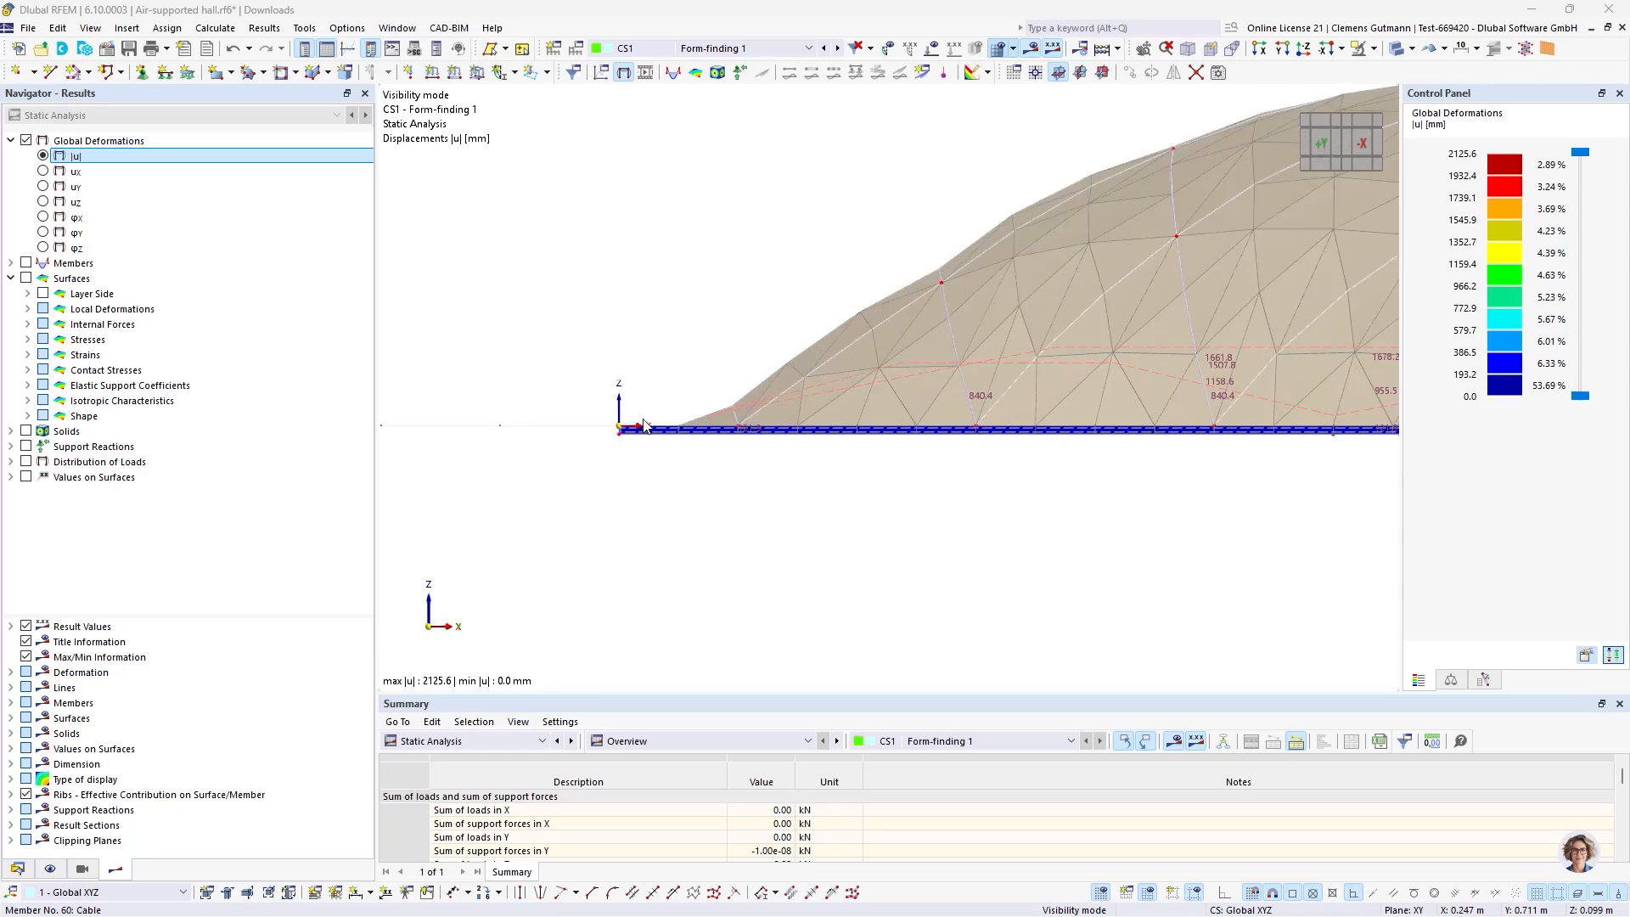
pyautogui.scroll(-3, 745, 414)
pyautogui.keyDown('ctrl'); pyautogui.moveTo(871, 219); pyautogui.dragTo(1005, 343, button='middle'); pyautogui.keyUp('ctrl')
# Hide the results and limit the visibility to the OS1 - Cables object selection, without membrane and construction stage objects.
pyautogui.click(1052, 48)
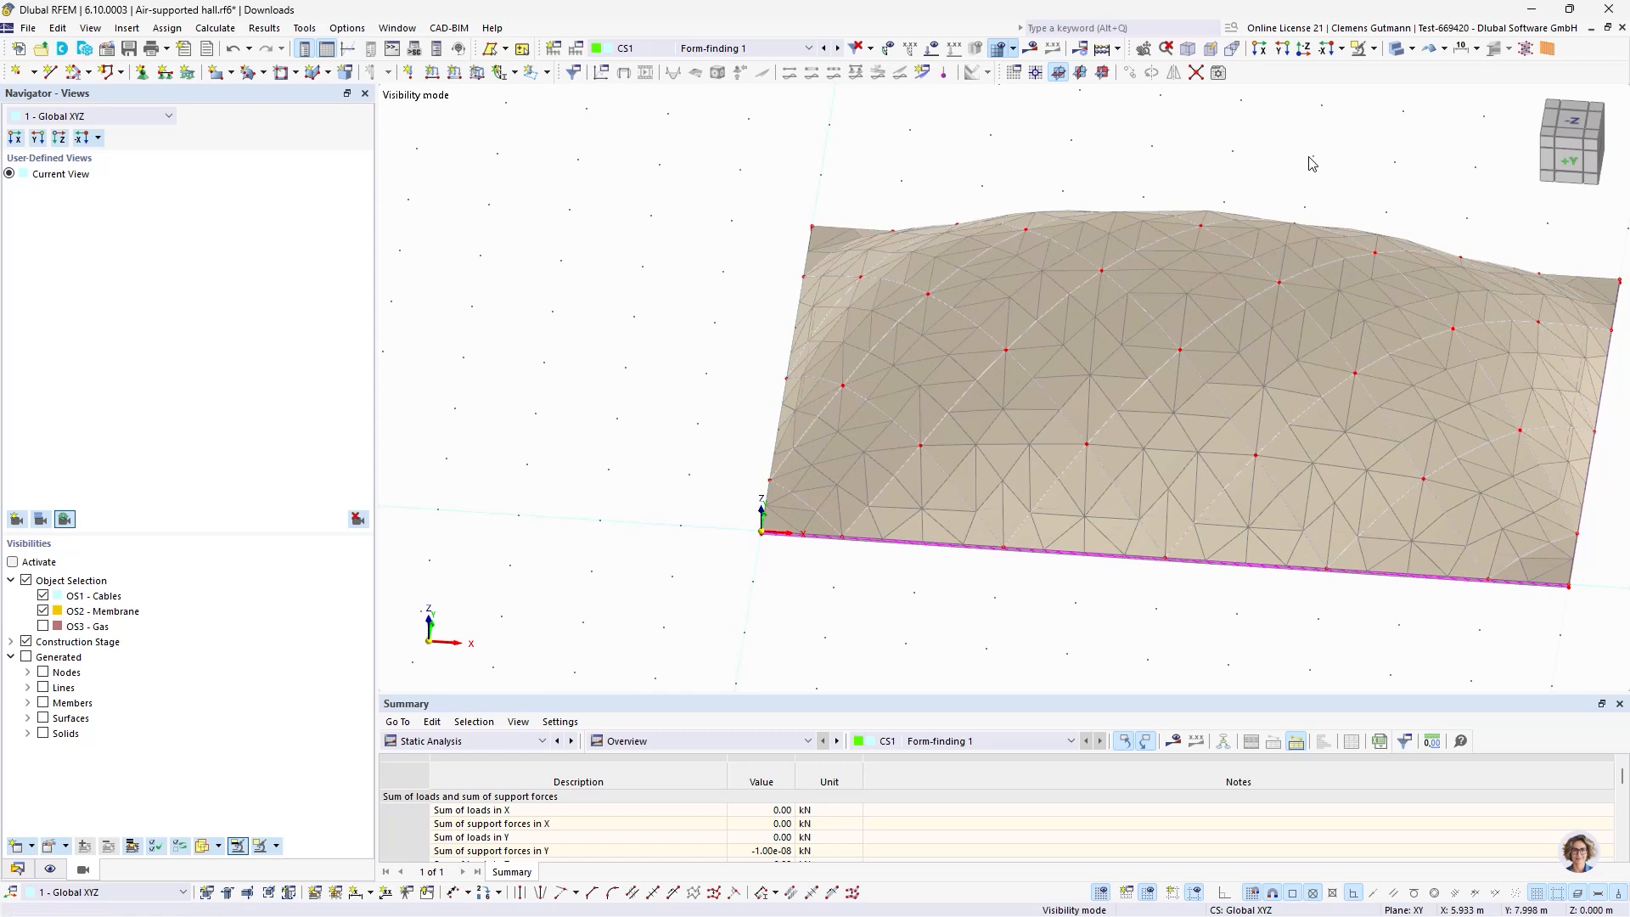
pyautogui.moveTo(1310, 160); pyautogui.dragTo(1189, 193, button='middle')
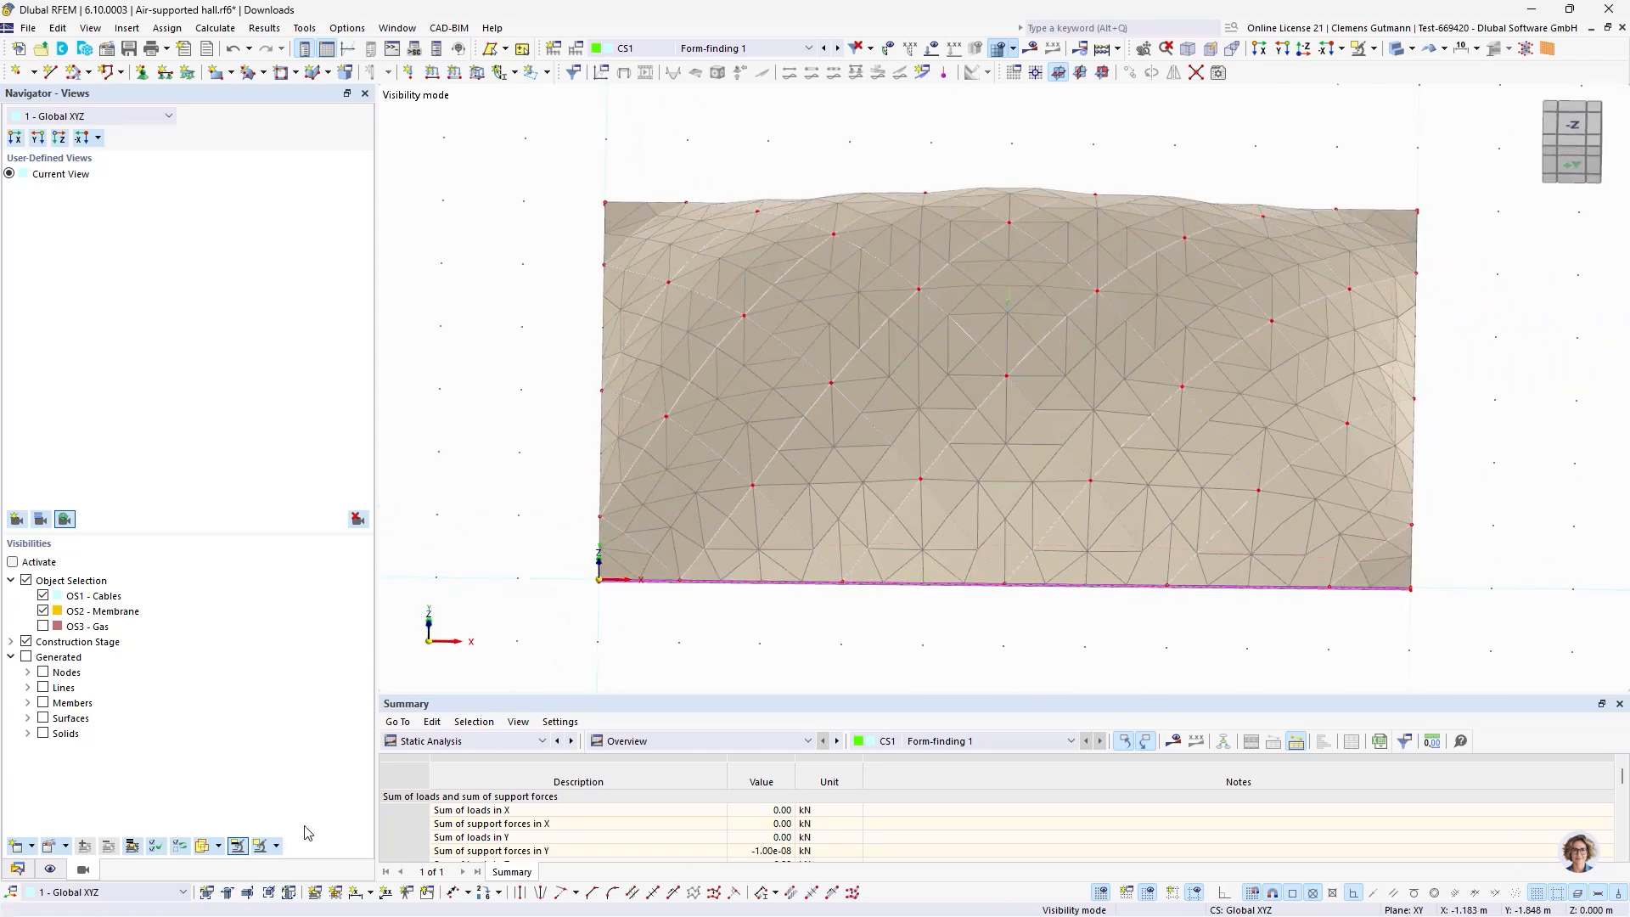
pyautogui.click(13, 562)
pyautogui.click(43, 611)
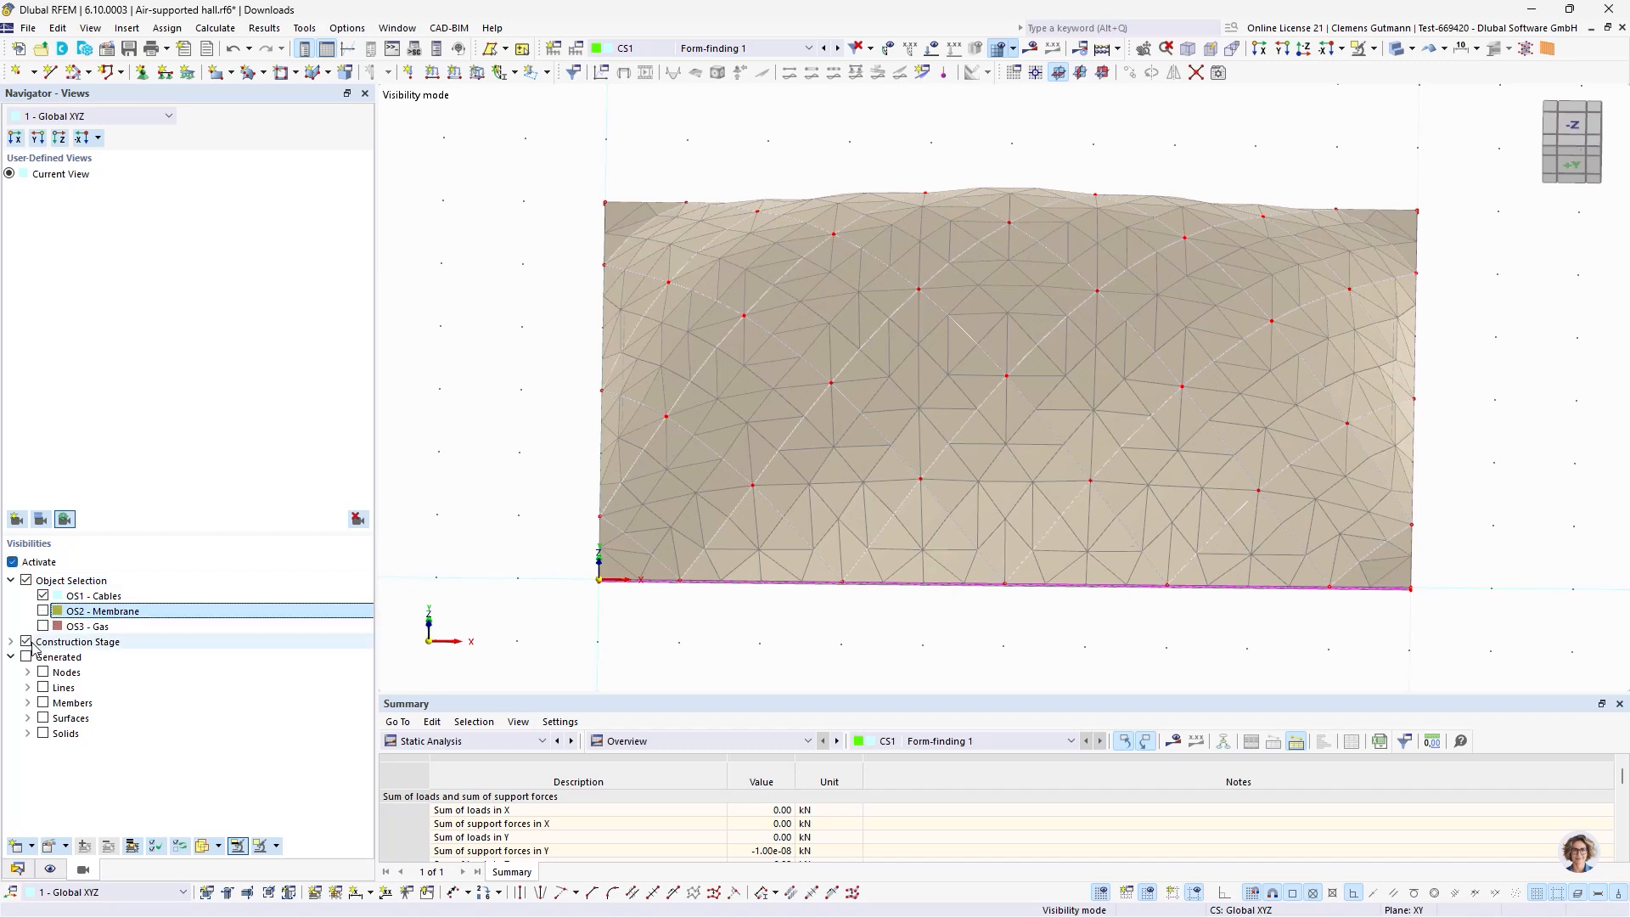
pyautogui.click(27, 642)
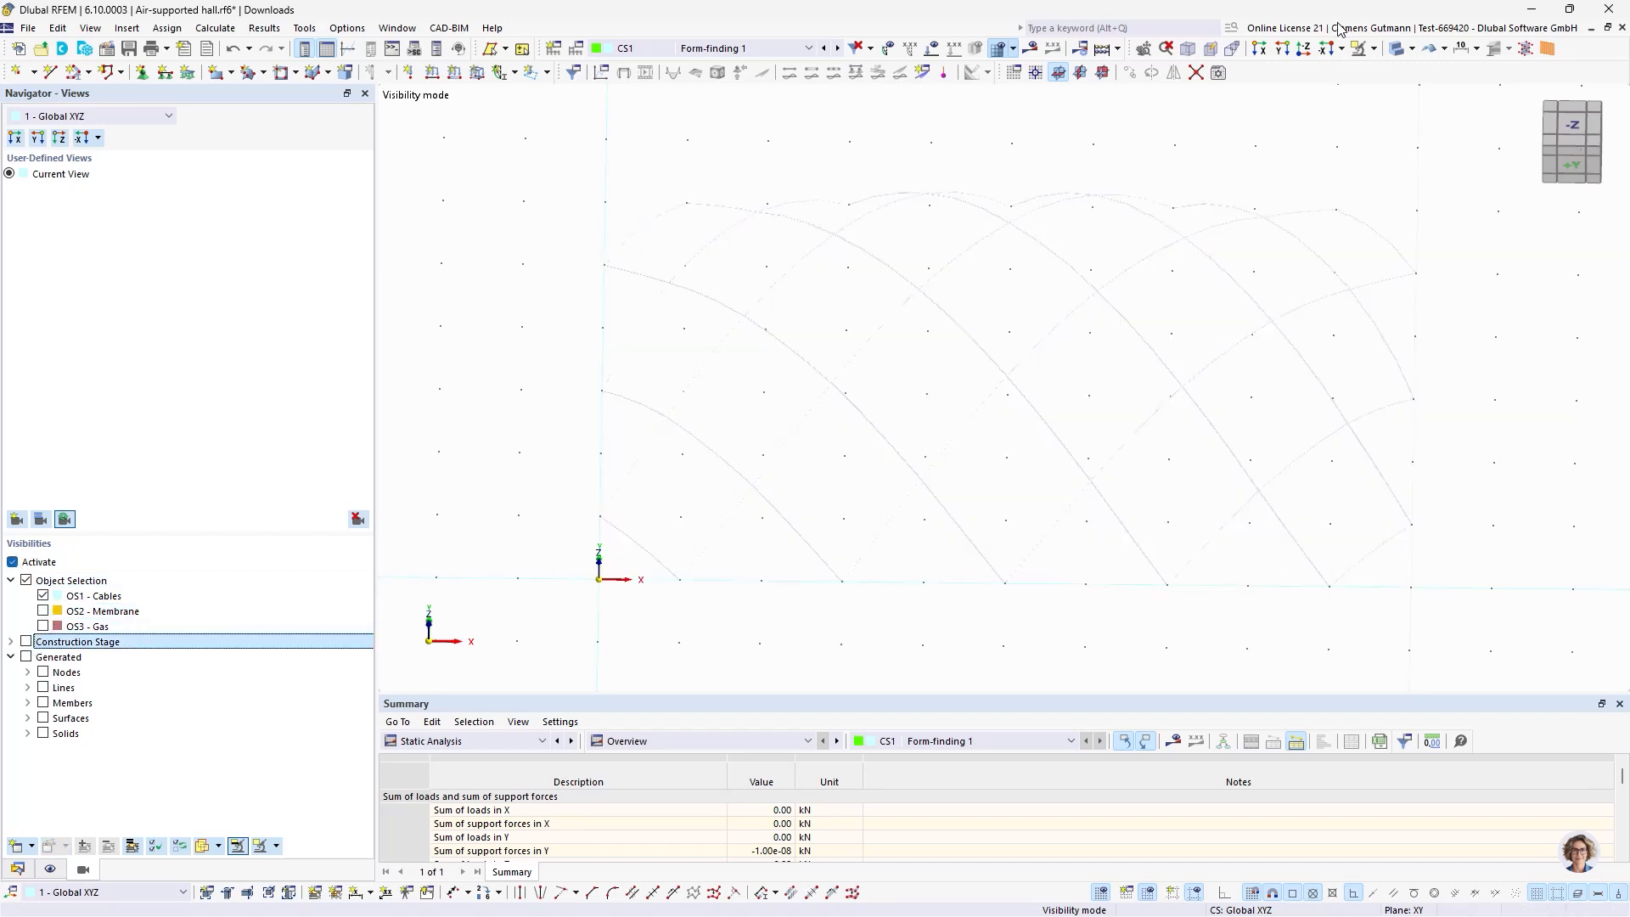
# Turn off the topology display on the deformed shape and orient the flat cable net obliquely.
pyautogui.click(1432, 49)
pyautogui.keyDown('ctrl'); pyautogui.moveTo(1142, 420); pyautogui.dragTo(1107, 456, button='middle'); pyautogui.keyUp('ctrl')
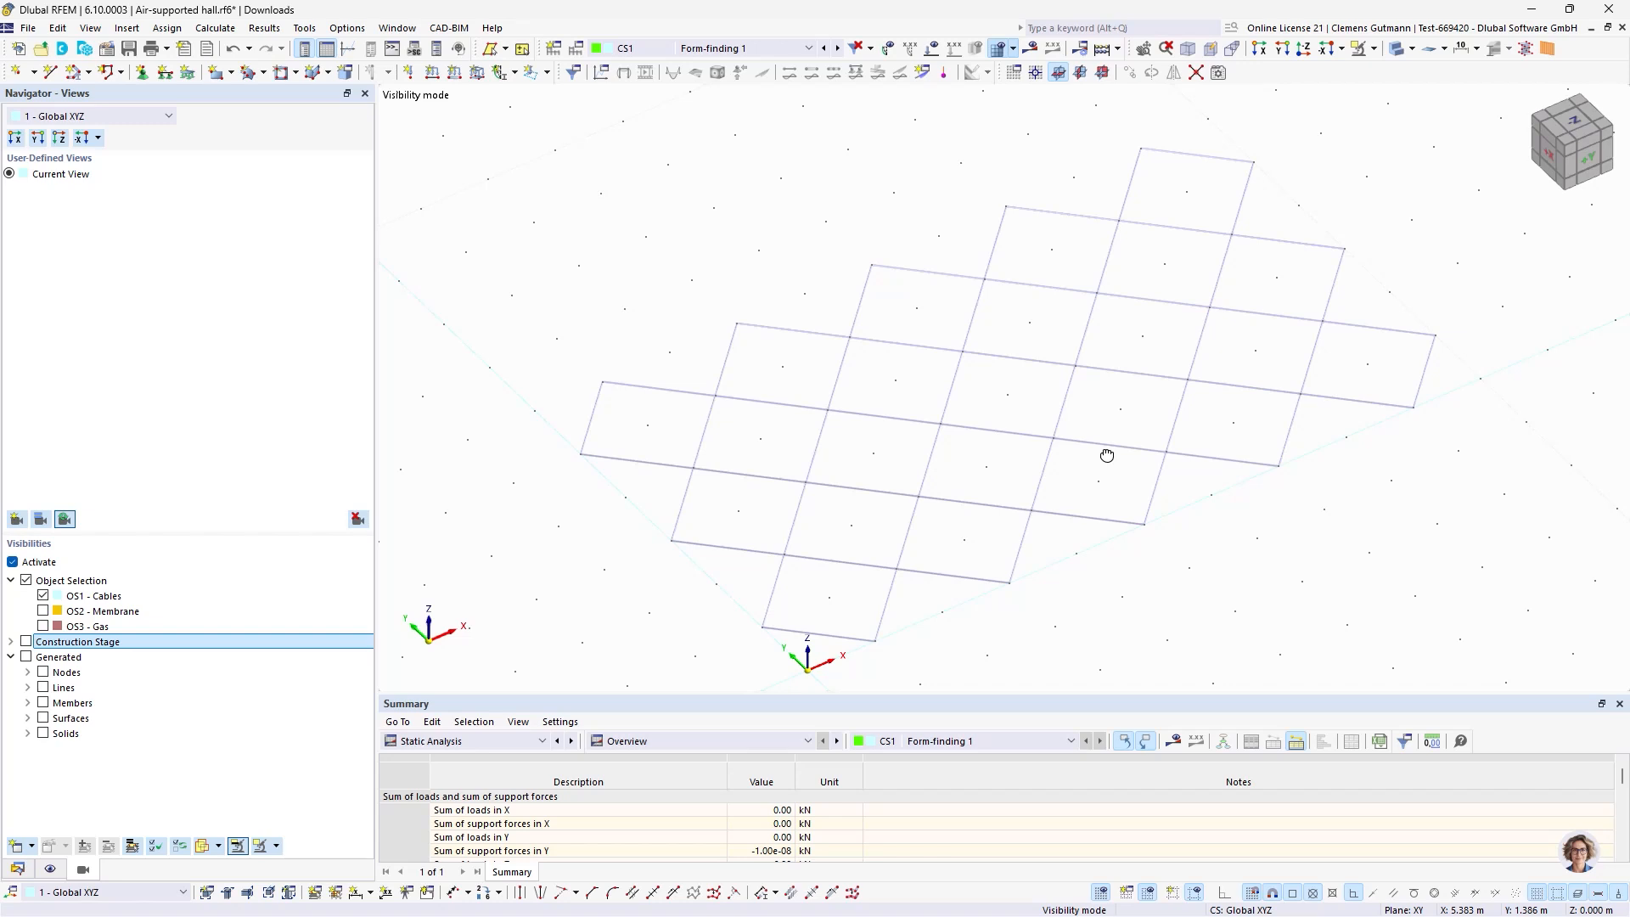
pyautogui.moveTo(974, 434)
pyautogui.keyDown('ctrl'); pyautogui.moveTo(1113, 568); pyautogui.dragTo(1146, 533, button='middle'); pyautogui.keyUp('ctrl')
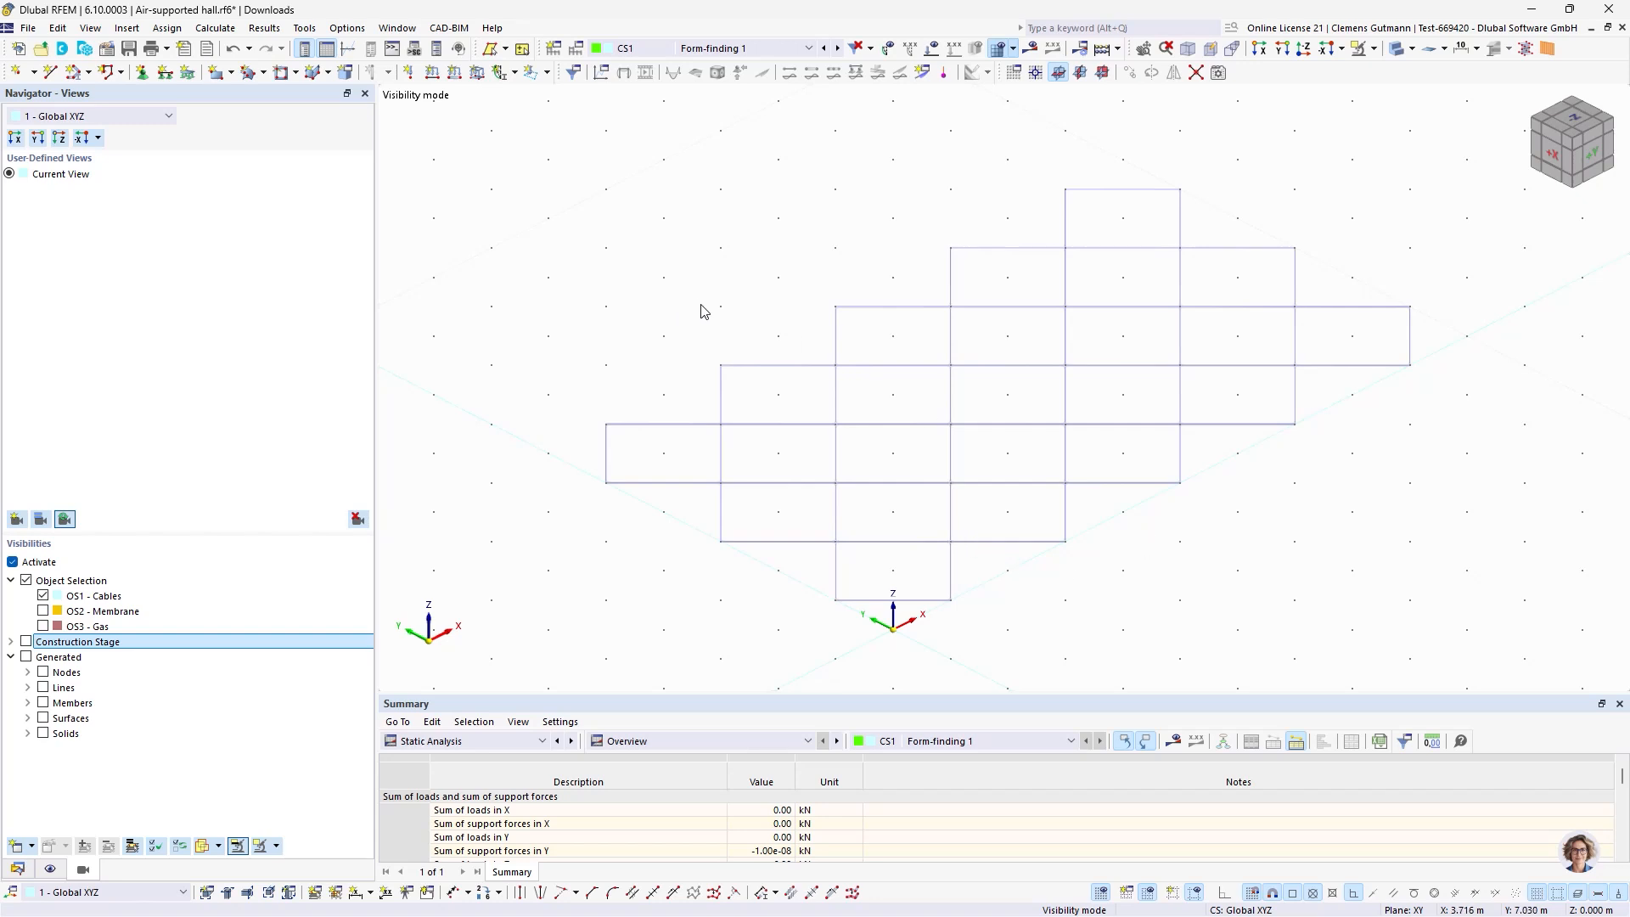
# Create continuous member sets from the first two parallel cables, members 2-4 and members 5-9.
pyautogui.moveTo(693, 292); pyautogui.dragTo(731, 569)
pyautogui.rightClick(725, 516)
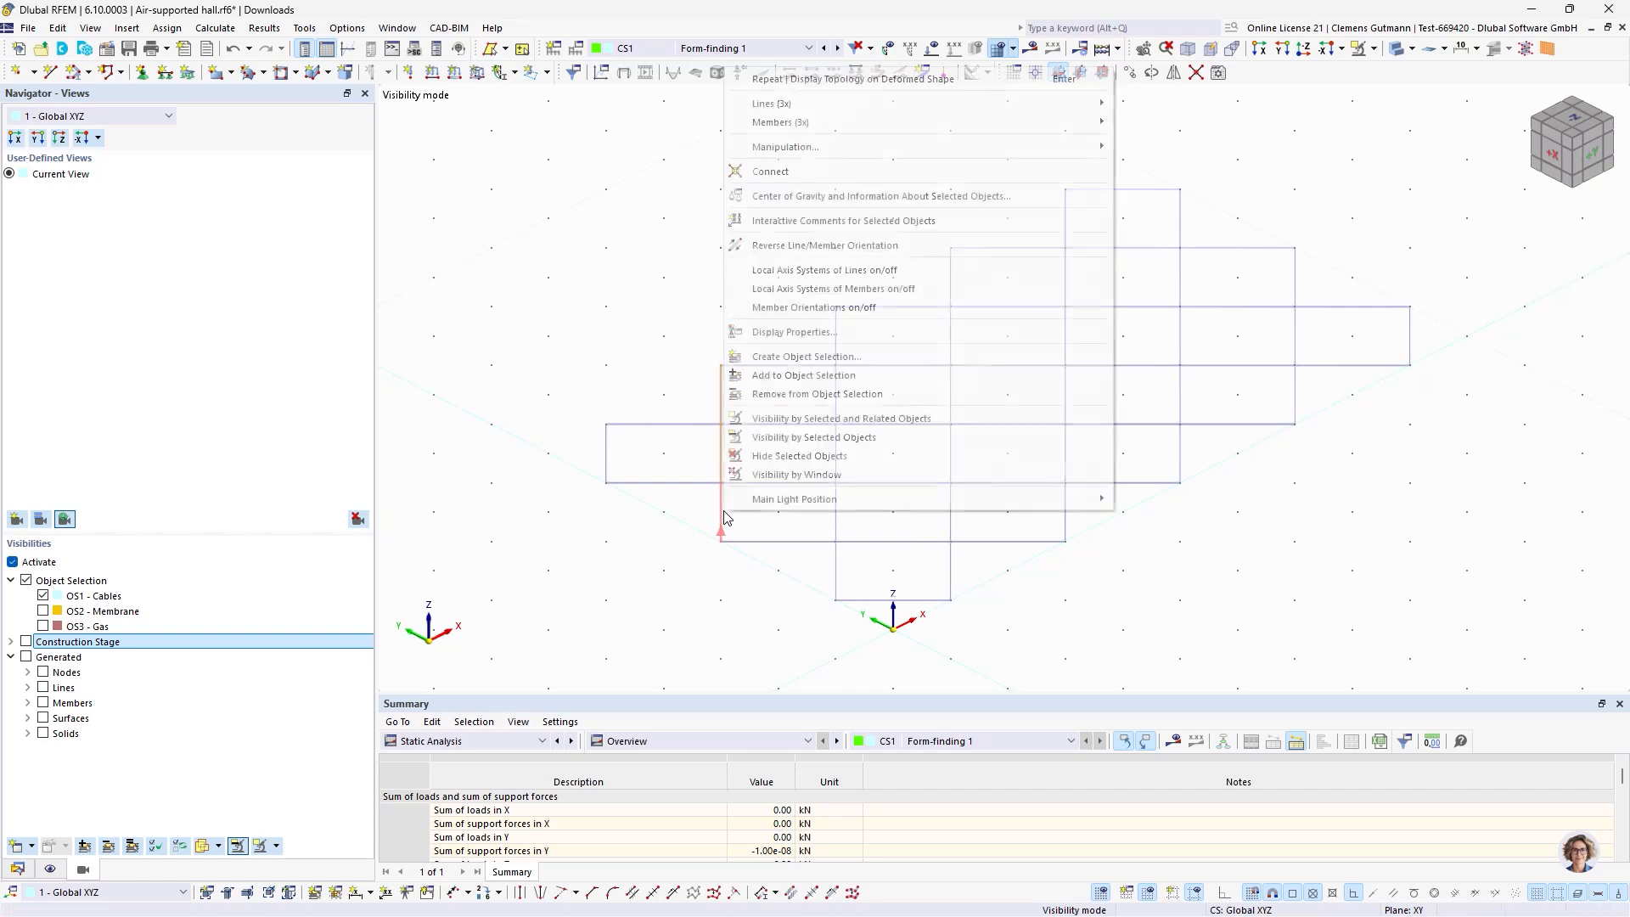
pyautogui.moveTo(1096, 122)
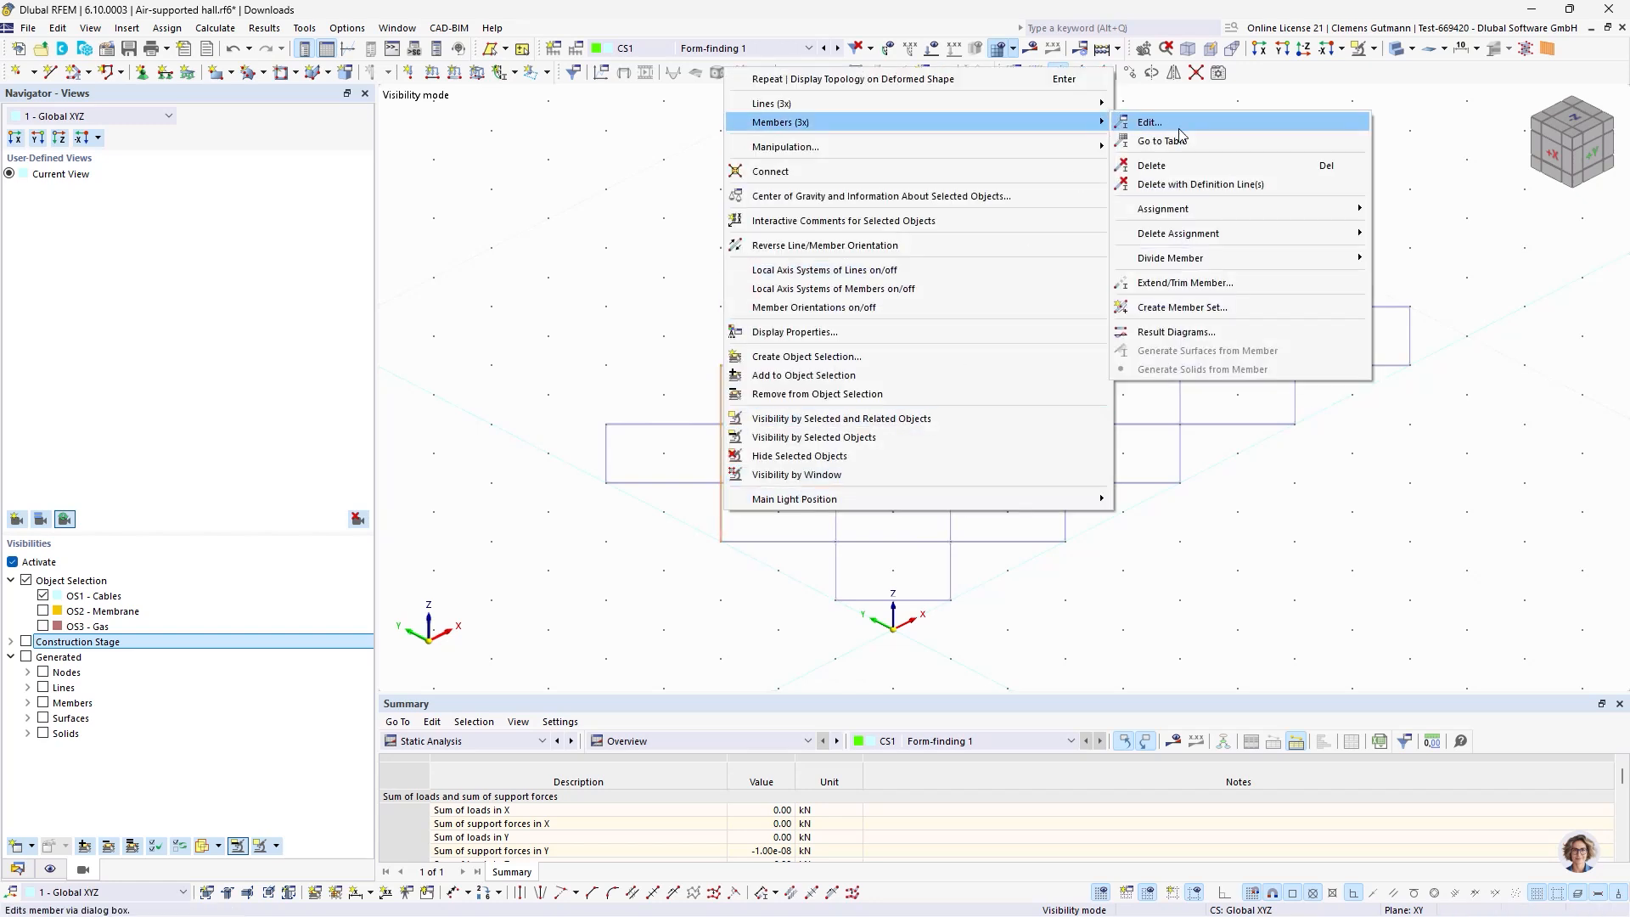
pyautogui.click(1212, 308)
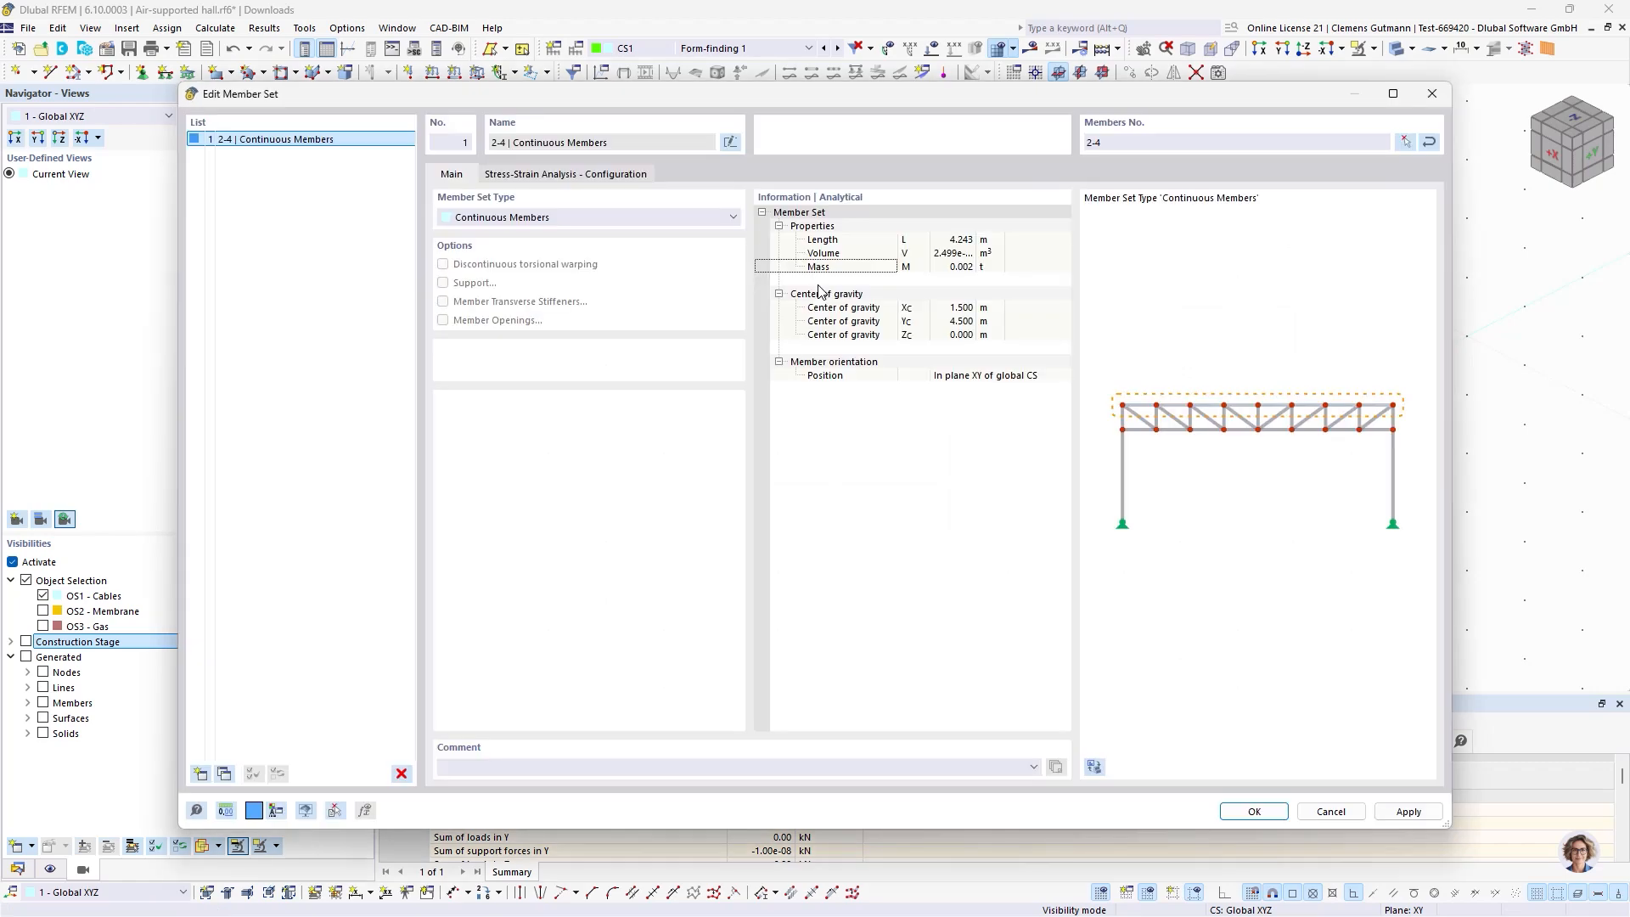
pyautogui.click(1248, 811)
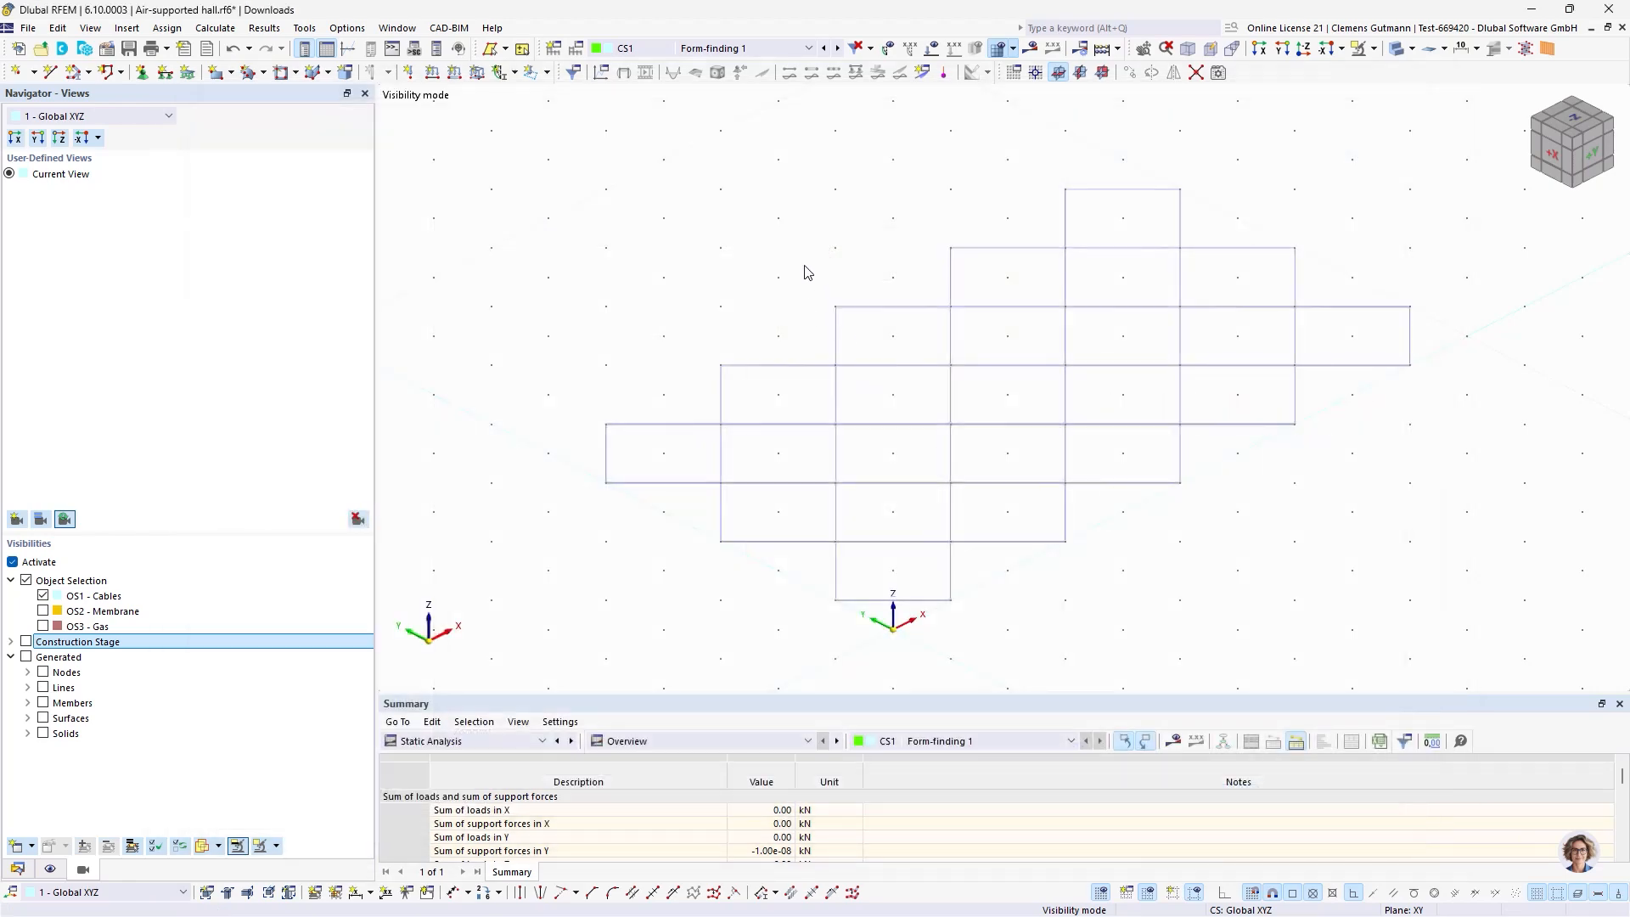
pyautogui.rightClick(837, 562)
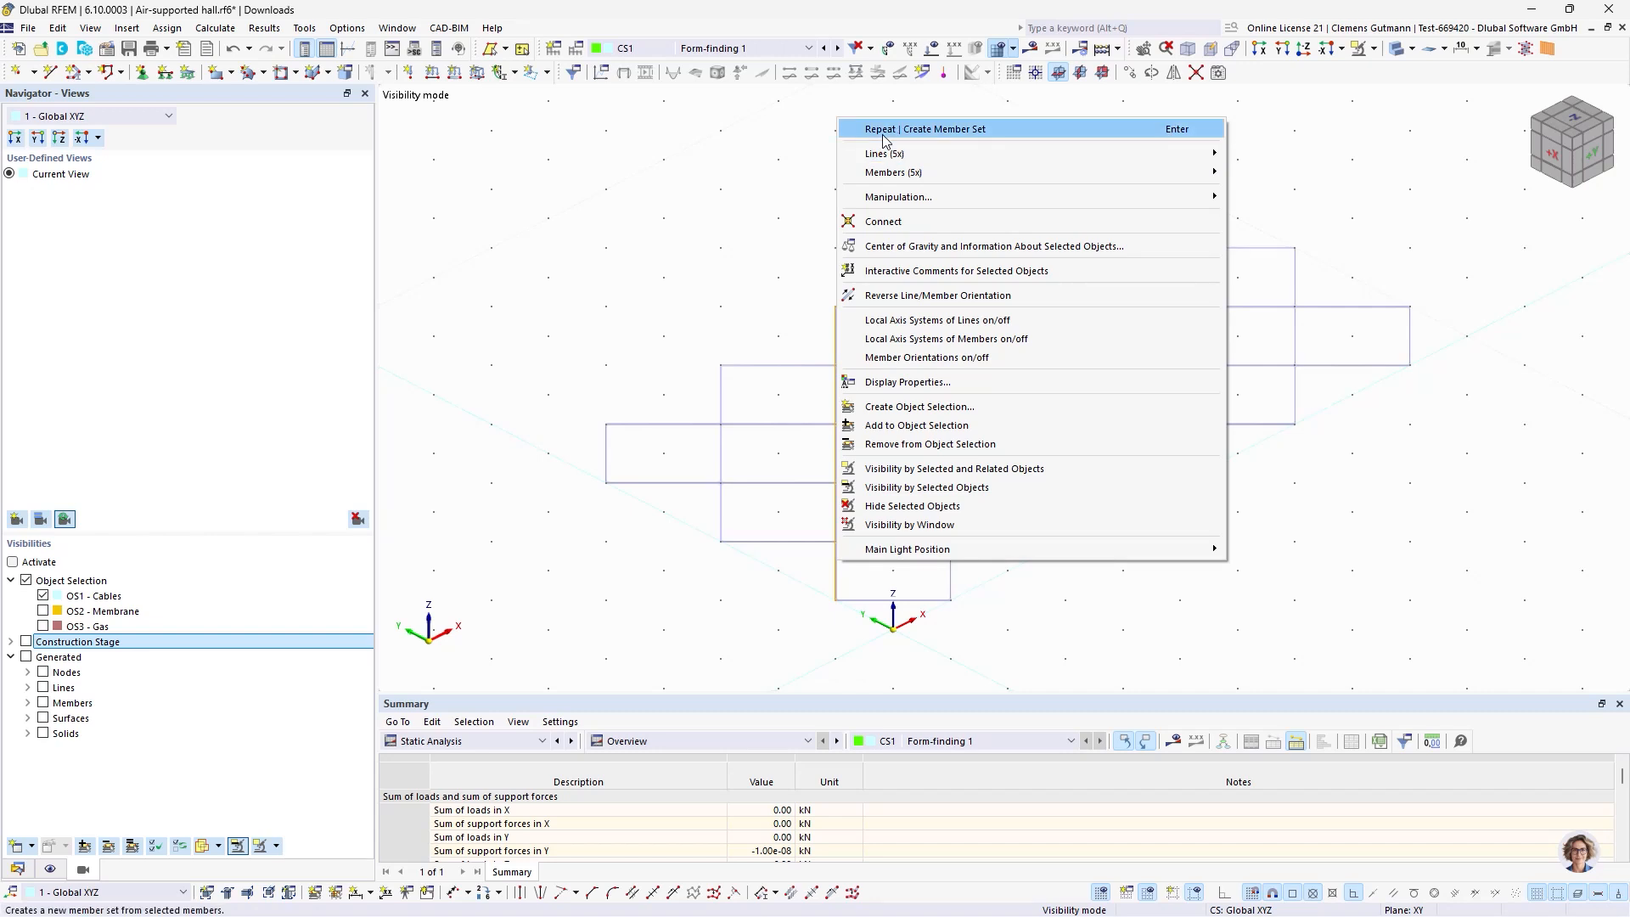
pyautogui.click(908, 129)
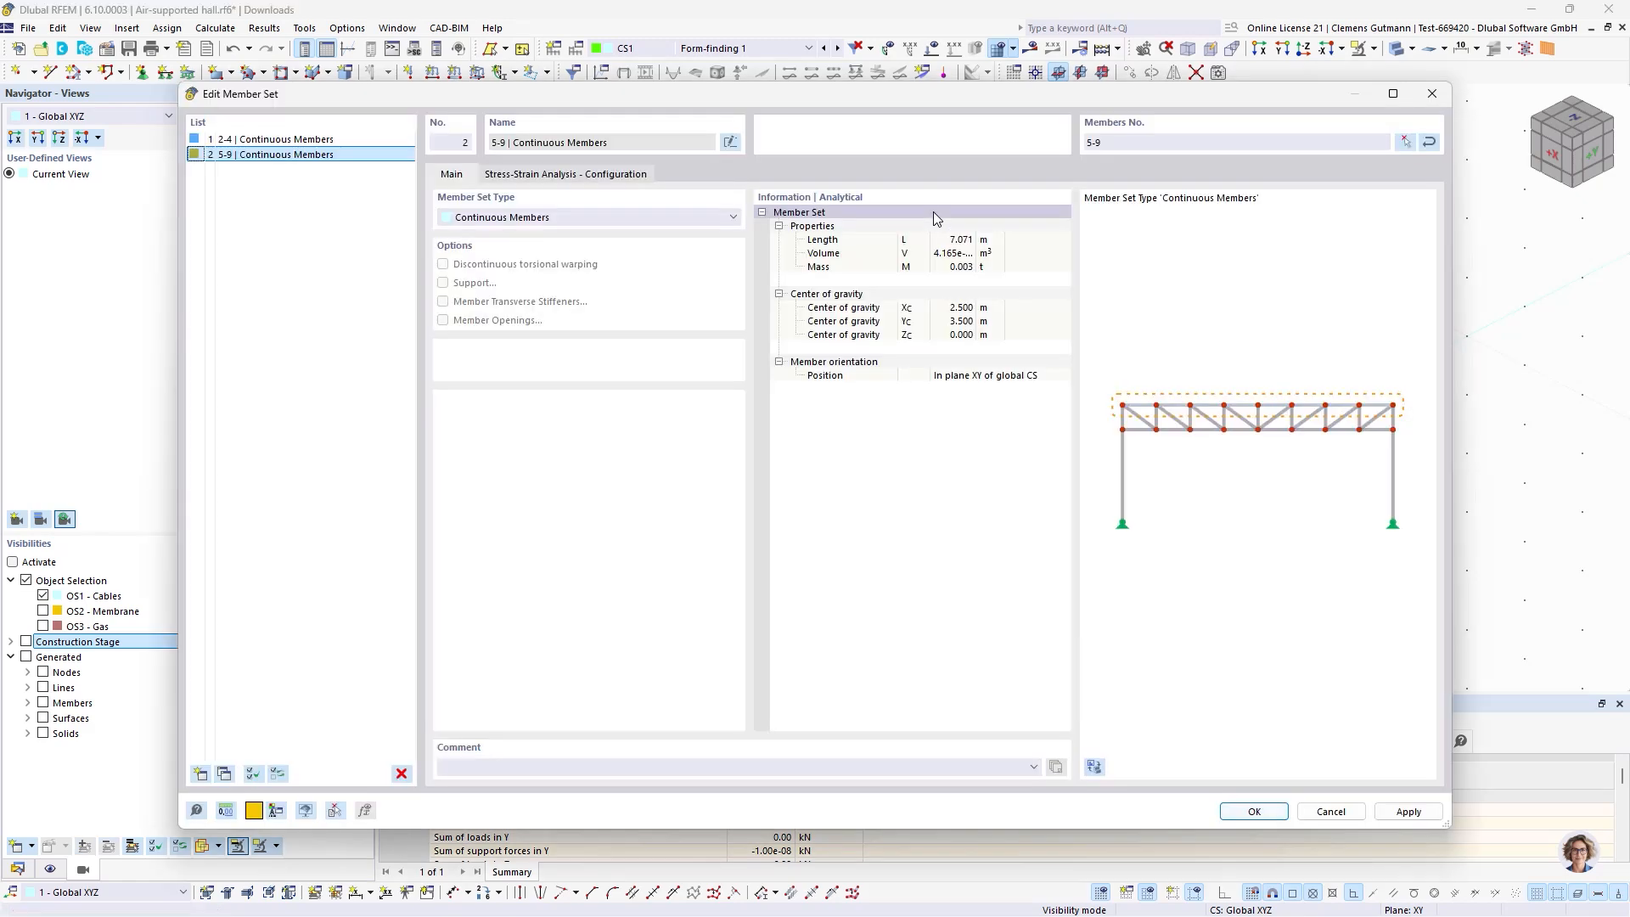
pyautogui.click(1254, 812)
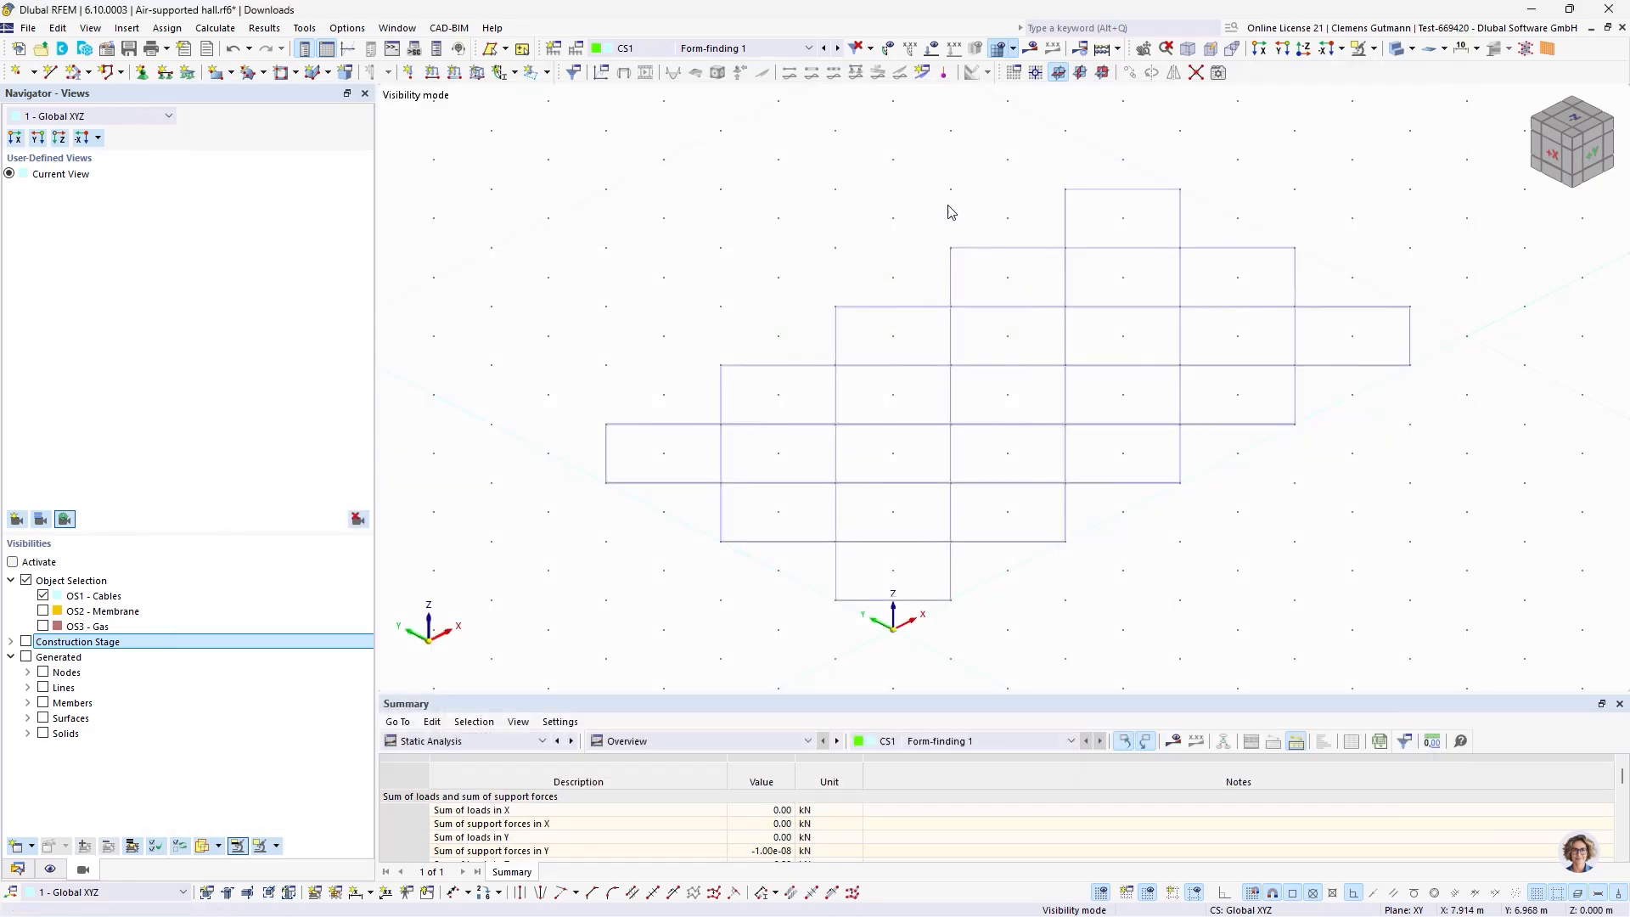
# Create continuous member sets from the two middle cables of the first direction, members 10-15 and 16-21.
pyautogui.moveTo(948, 193); pyautogui.dragTo(993, 629)
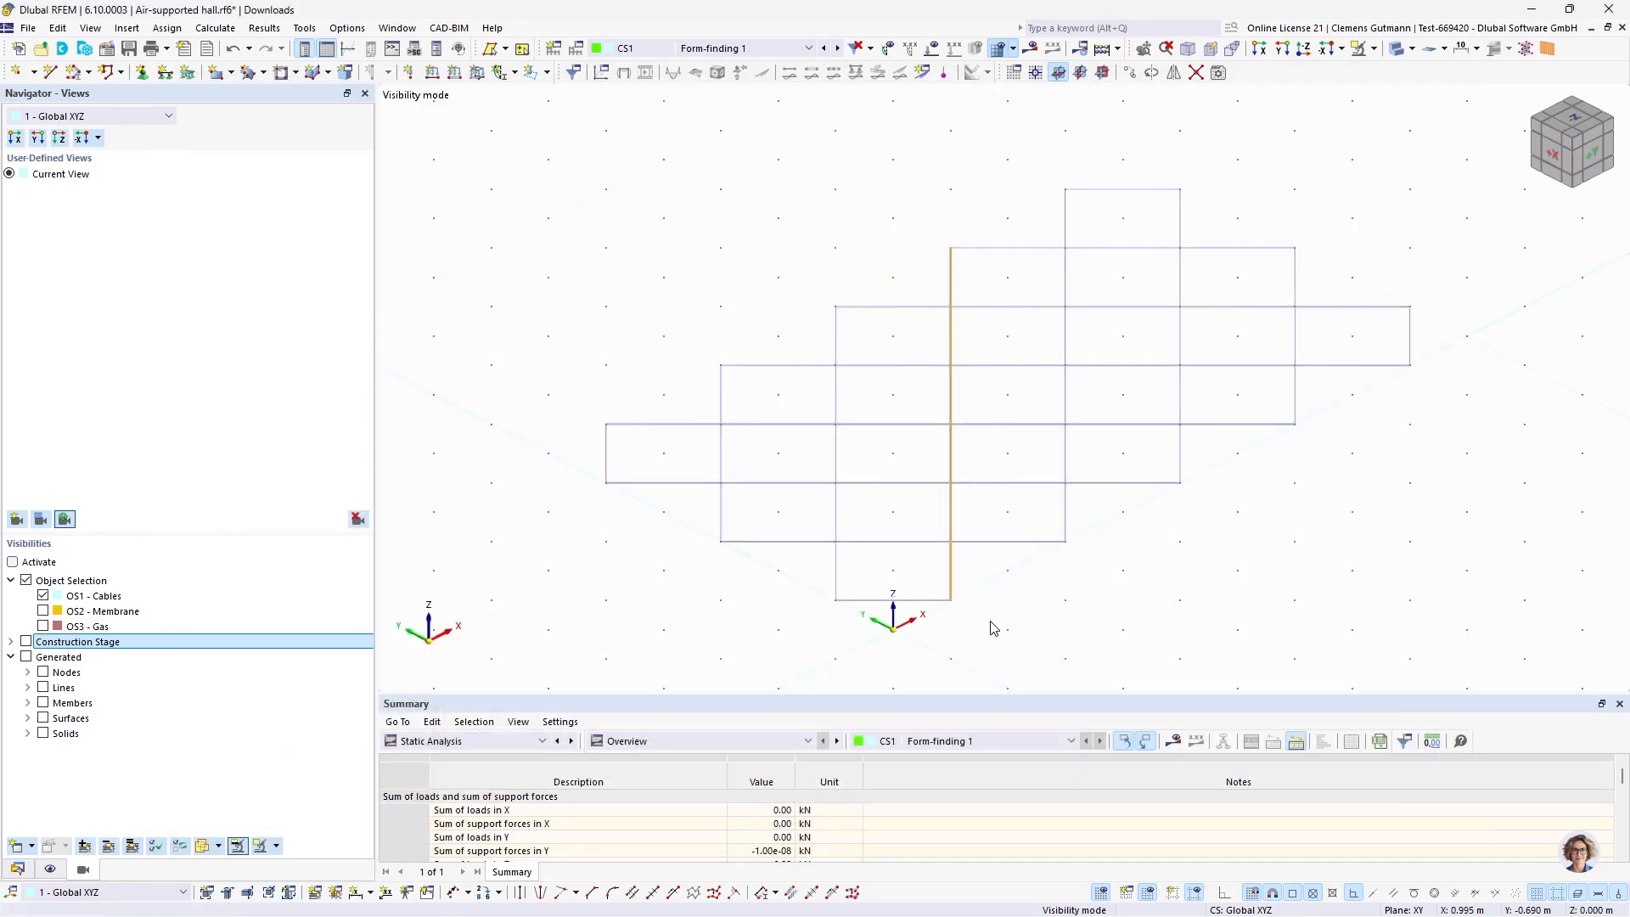
pyautogui.press('Return')
pyautogui.press('Return')
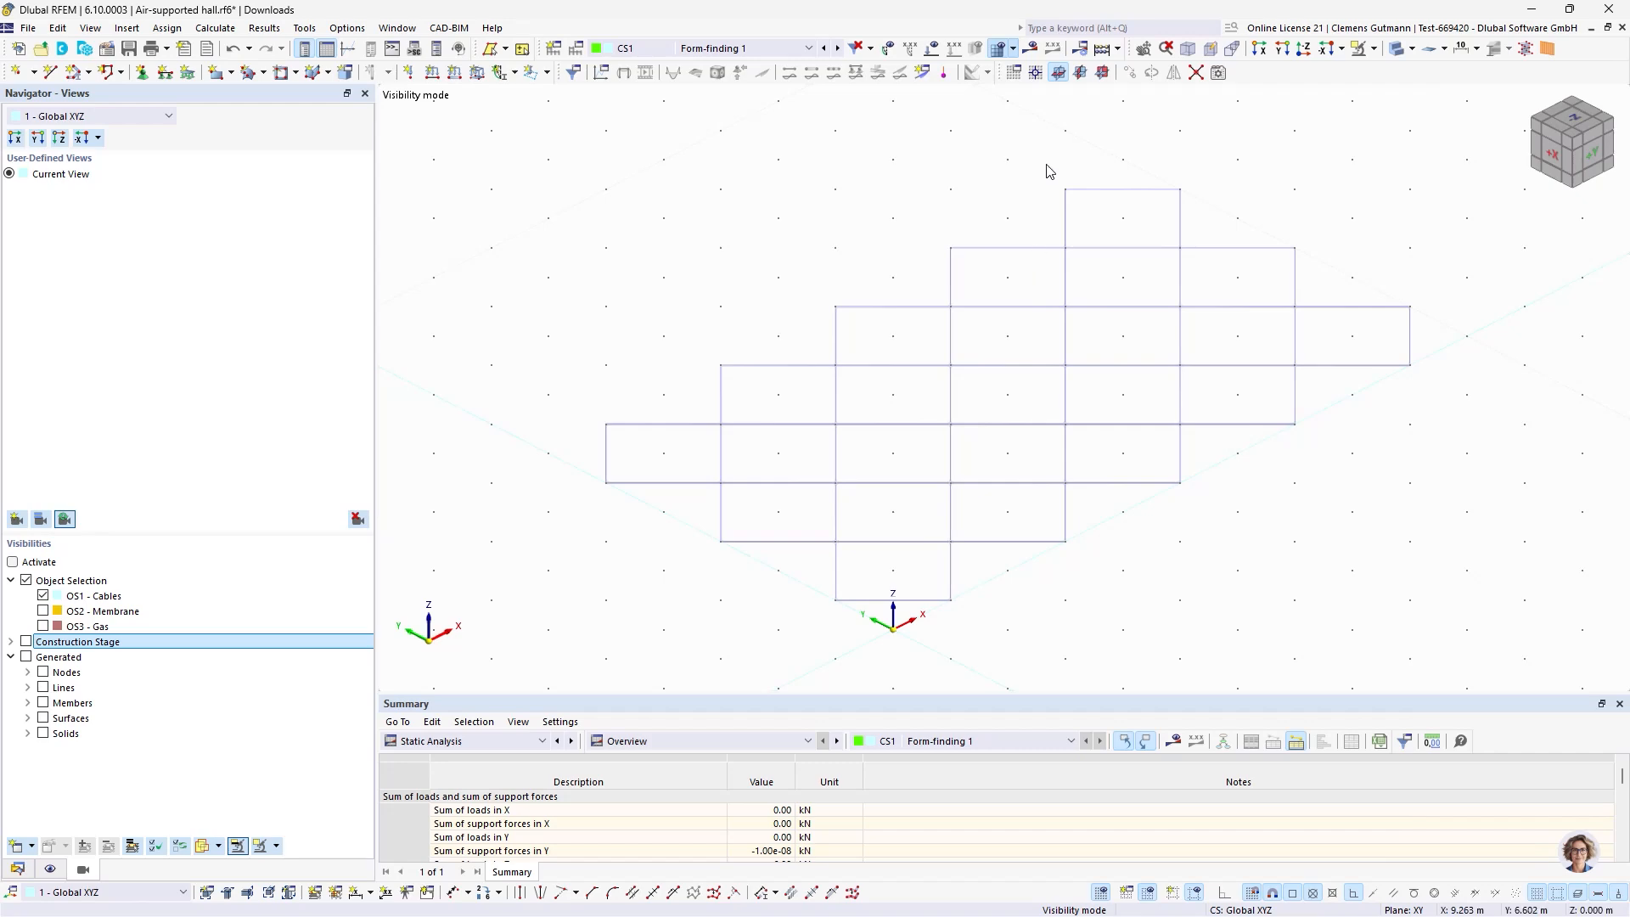
pyautogui.moveTo(1046, 164); pyautogui.dragTo(1096, 586)
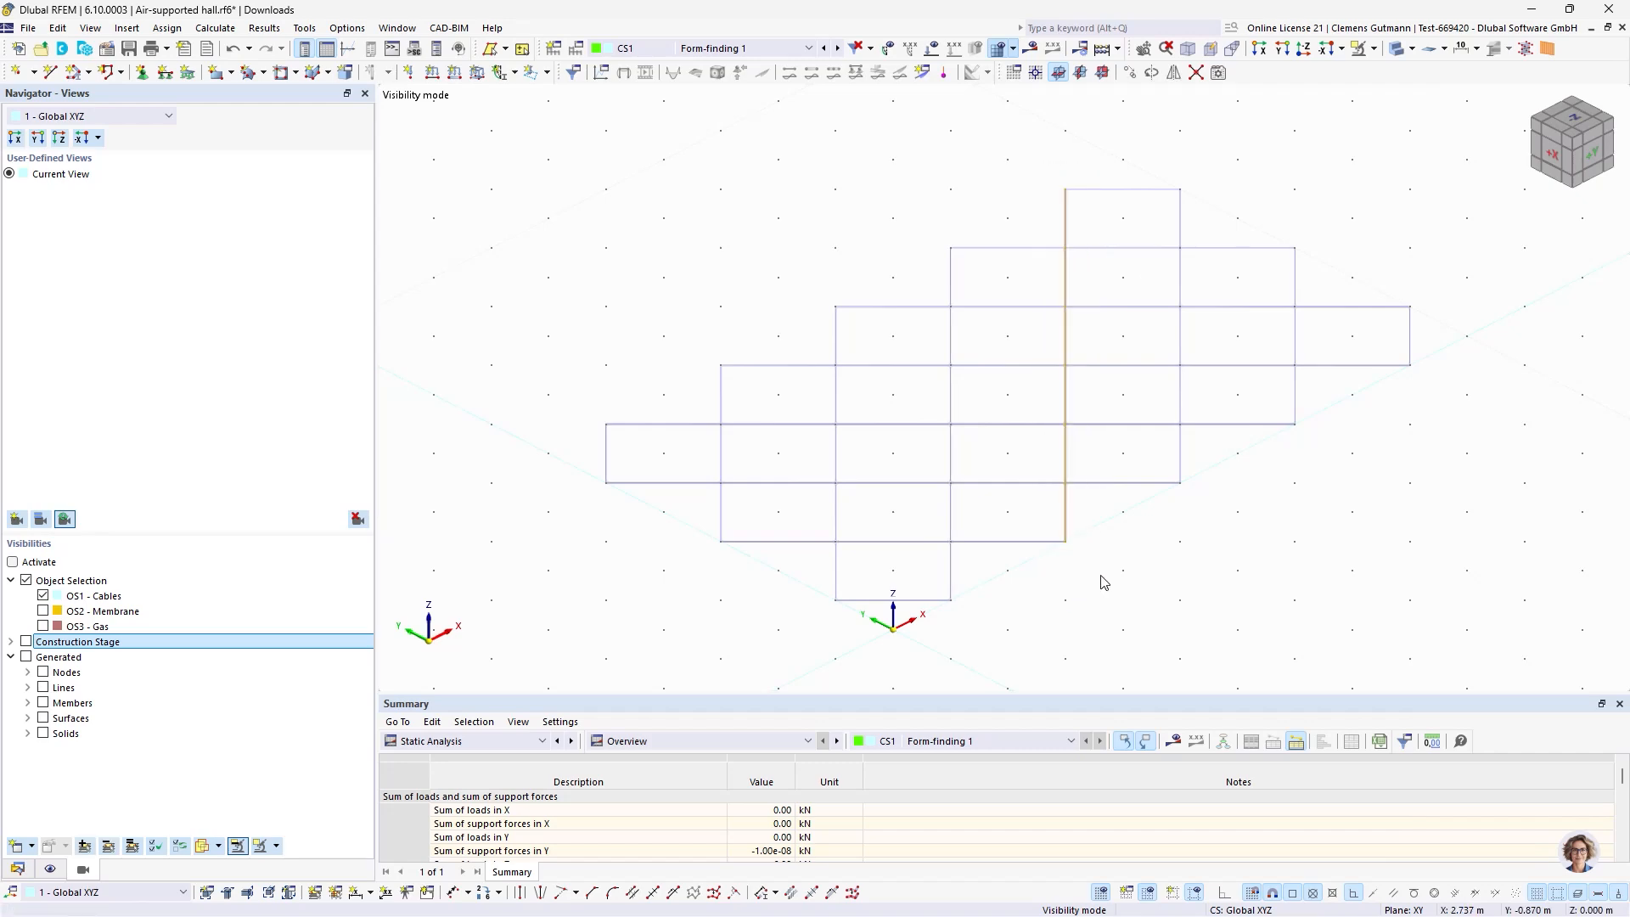
pyautogui.press('Return')
pyautogui.press('Return')
# Create continuous member sets from the last two cables of the first direction, members 22-26 and 27-29.
pyautogui.moveTo(1161, 166); pyautogui.dragTo(1209, 545)
pyautogui.press('Return')
pyautogui.press('Return')
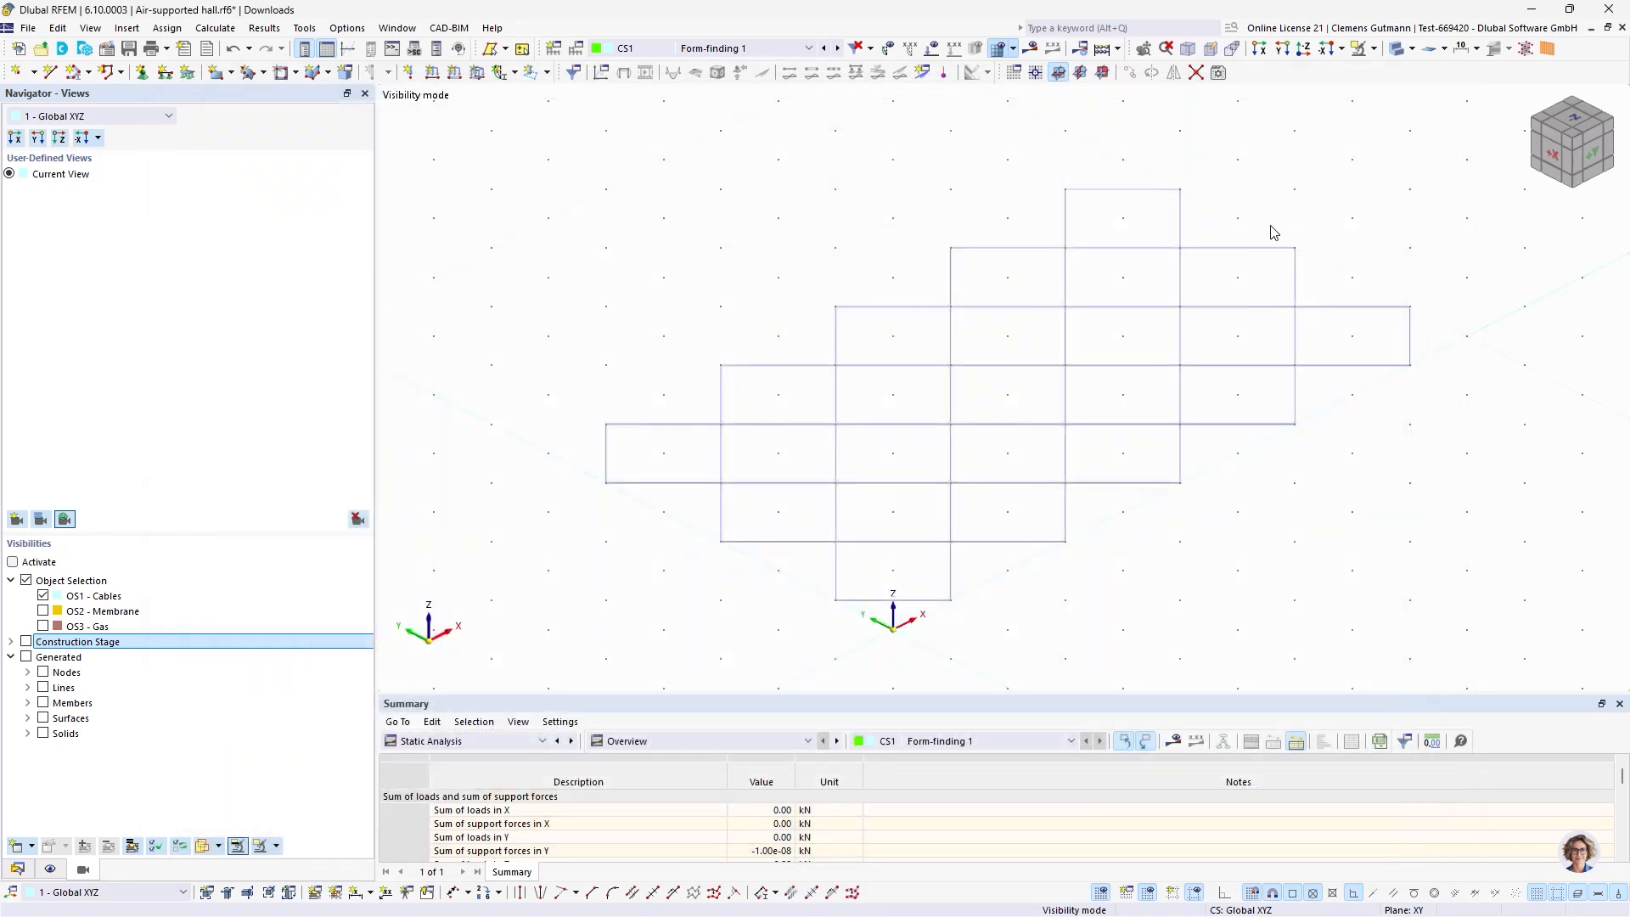
pyautogui.moveTo(1270, 187); pyautogui.dragTo(1316, 483)
pyautogui.press('Return')
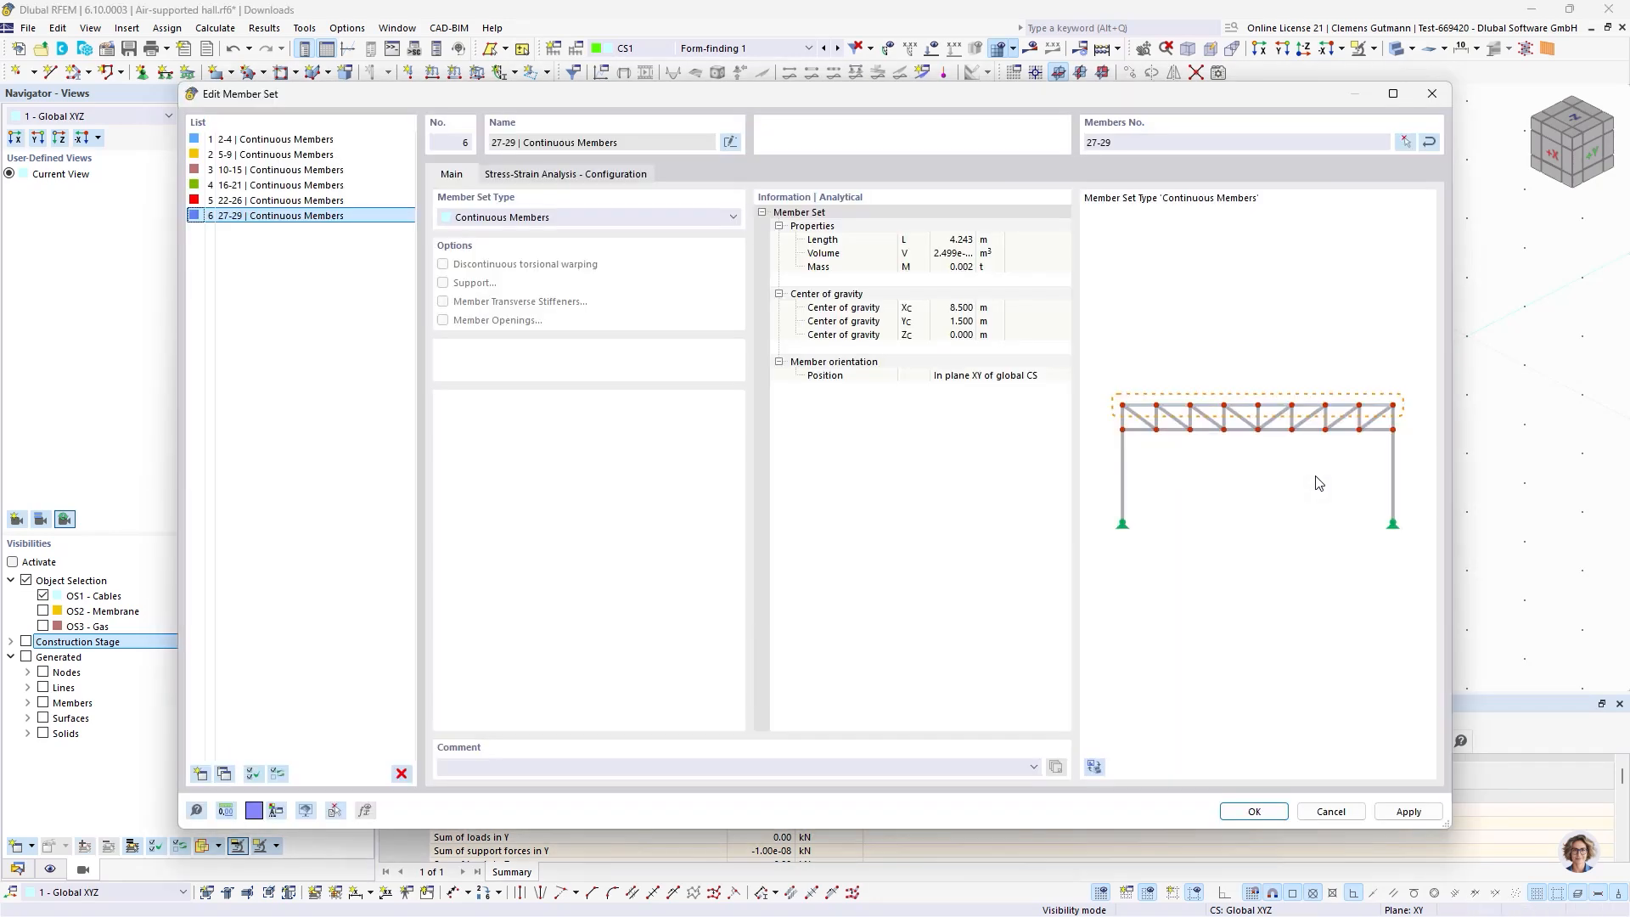
pyautogui.press('Return')
# Create continuous member sets from the first two cables of the crossing direction, members 32-34 and 35-39.
pyautogui.moveTo(917, 212); pyautogui.dragTo(1339, 281)
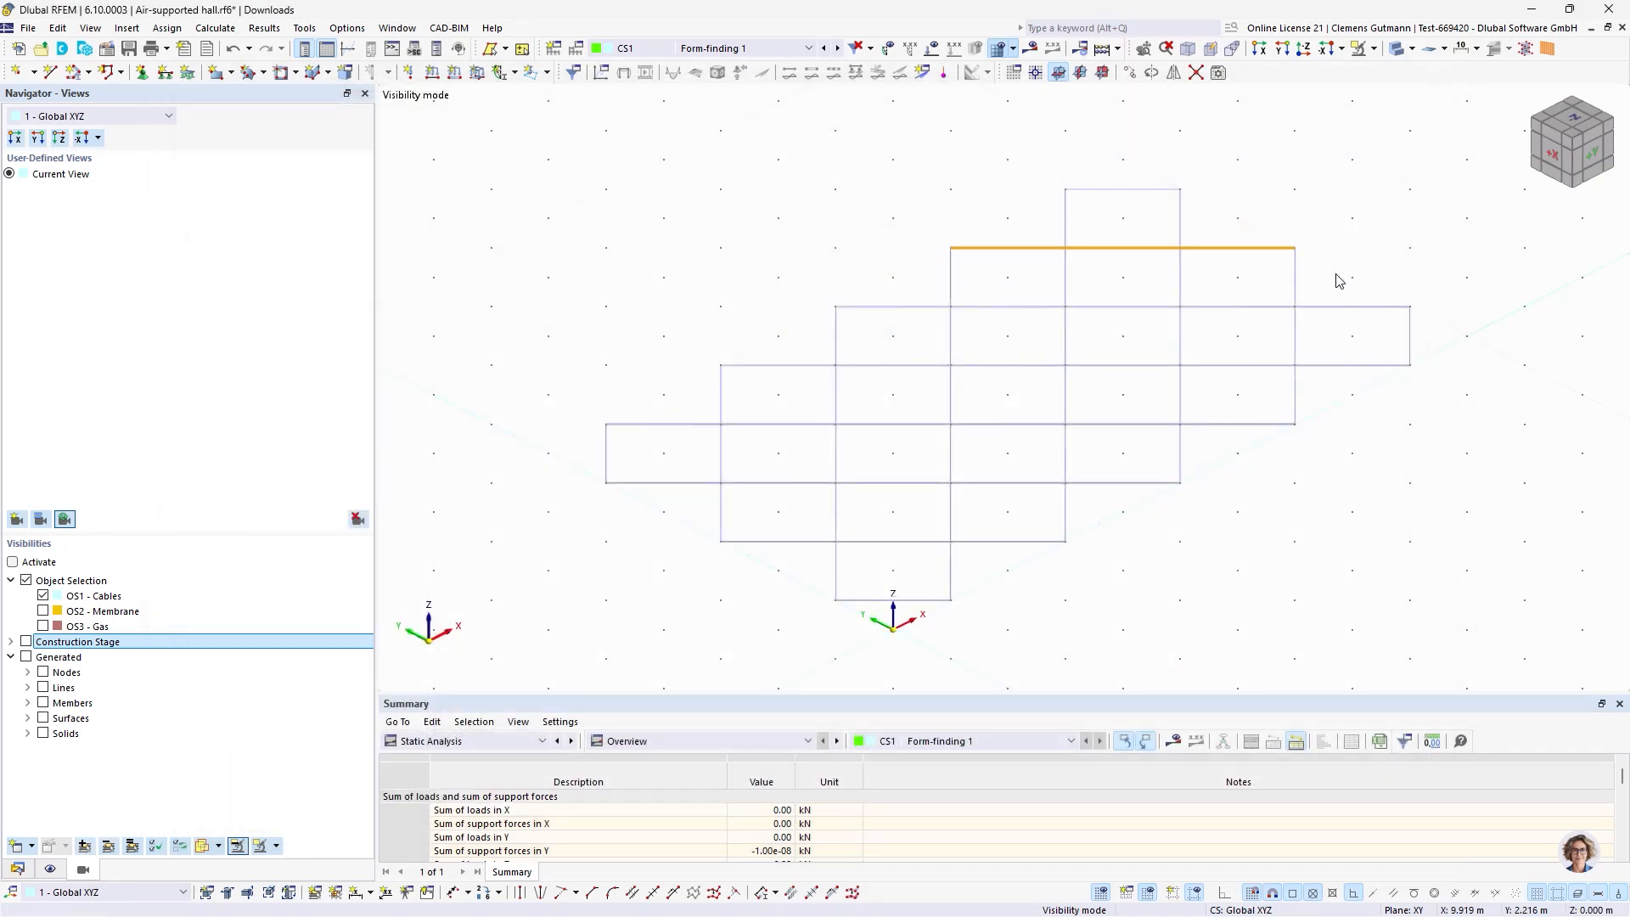
pyautogui.press('Return')
pyautogui.press('Return')
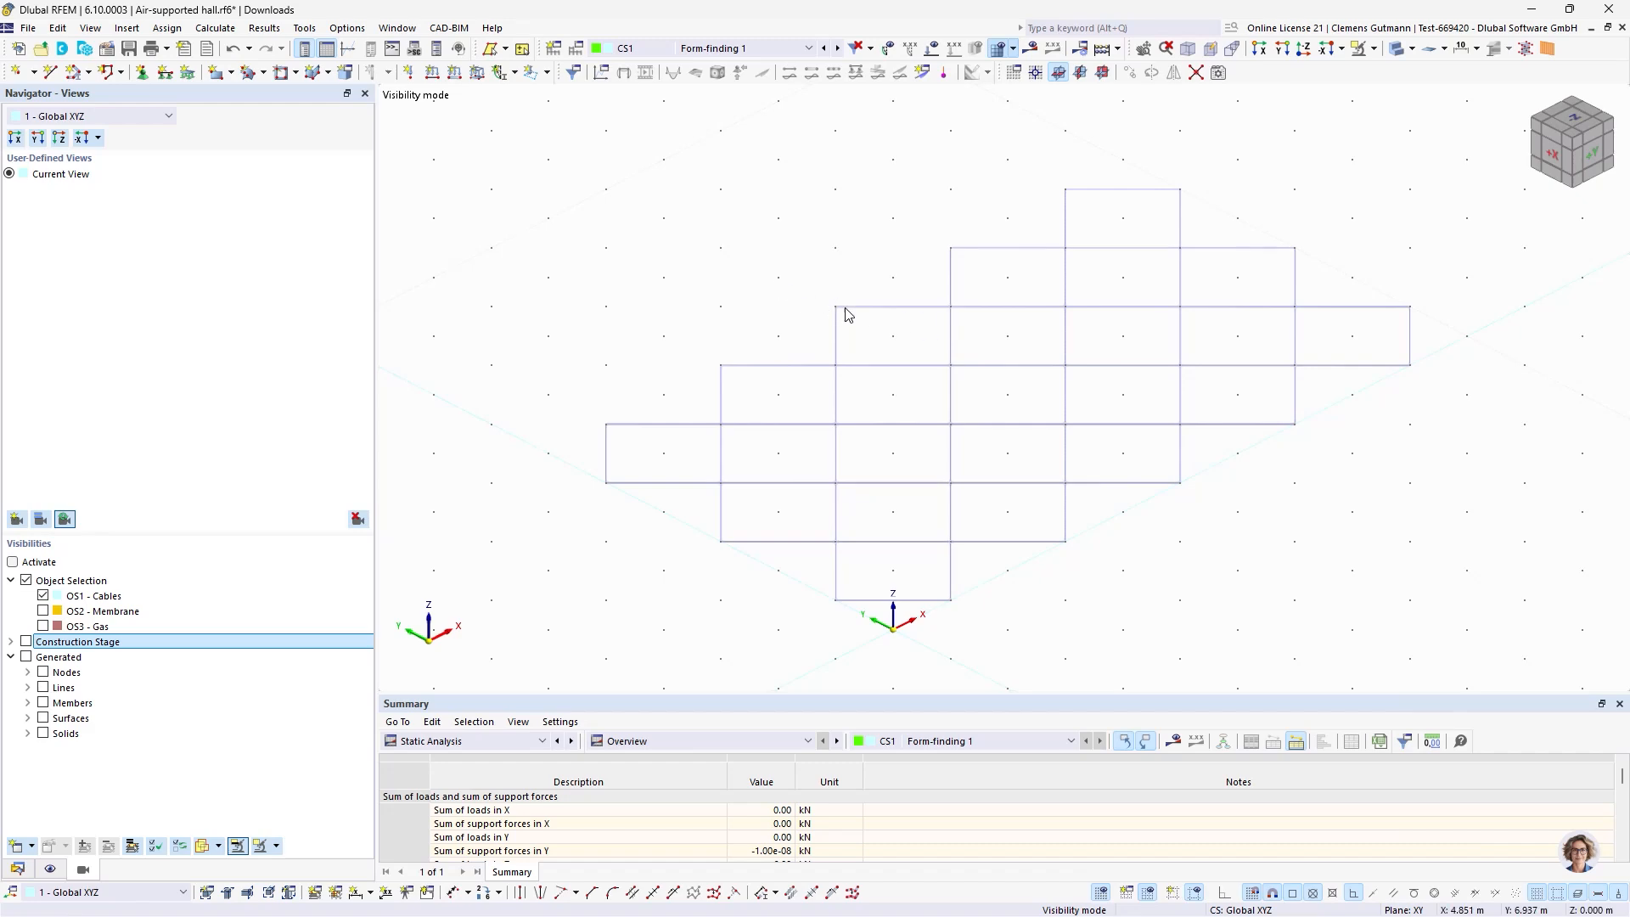
pyautogui.moveTo(772, 283); pyautogui.dragTo(1453, 332)
pyautogui.press('Return')
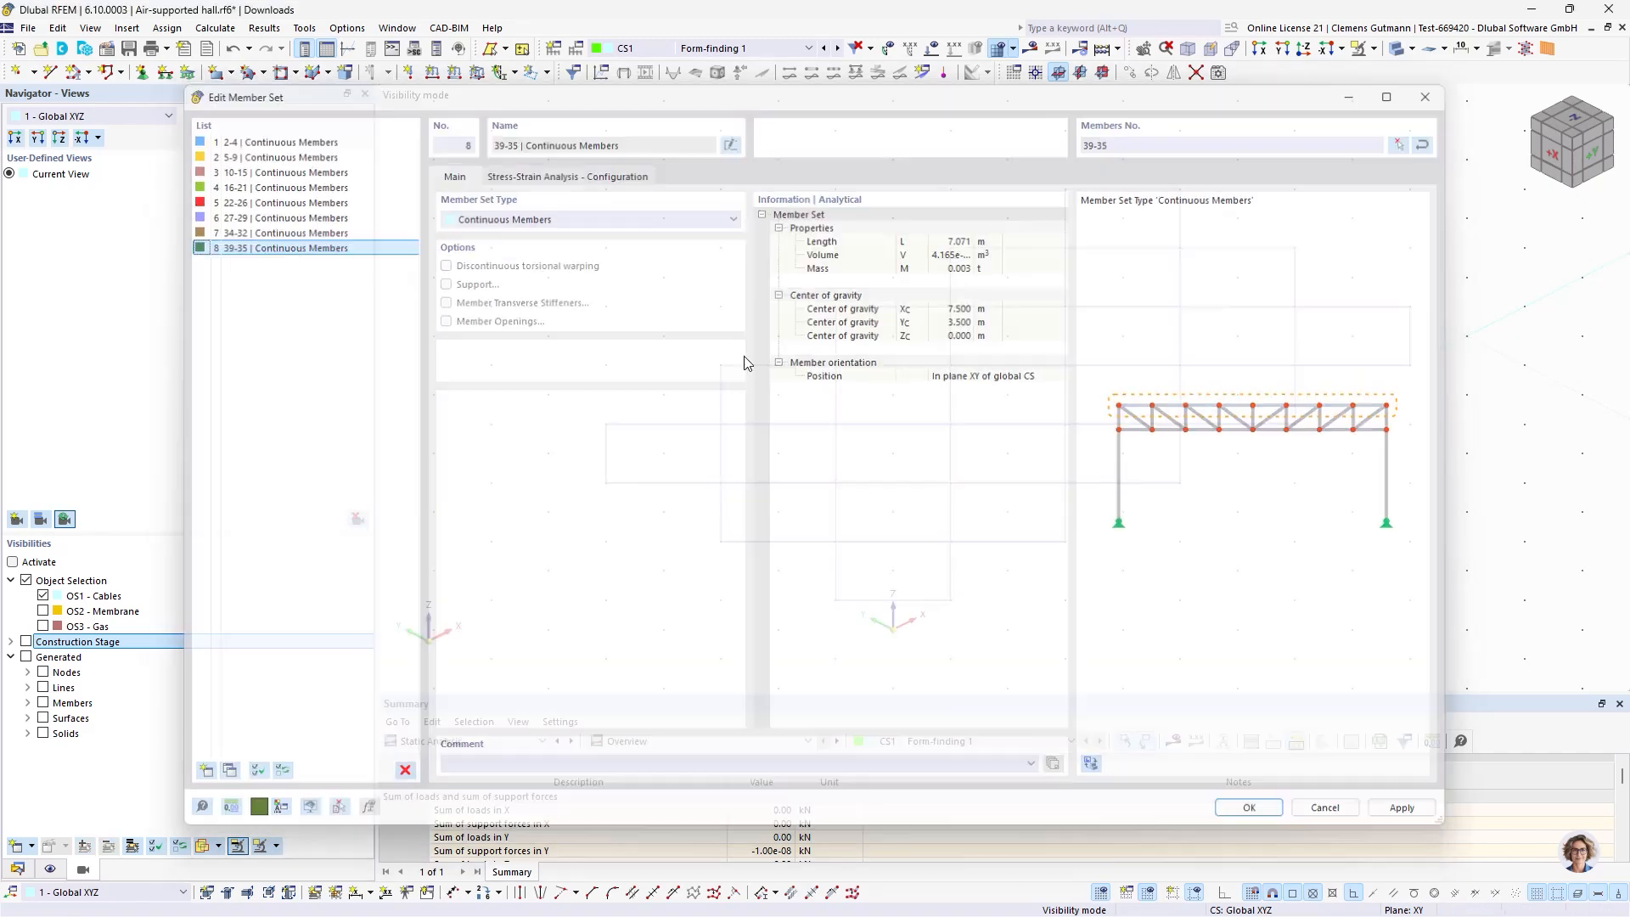
pyautogui.press('Return')
# Create continuous member sets from the two middle six-member cables of the crossing direction.
pyautogui.moveTo(698, 354); pyautogui.dragTo(1425, 387)
pyautogui.press('Return')
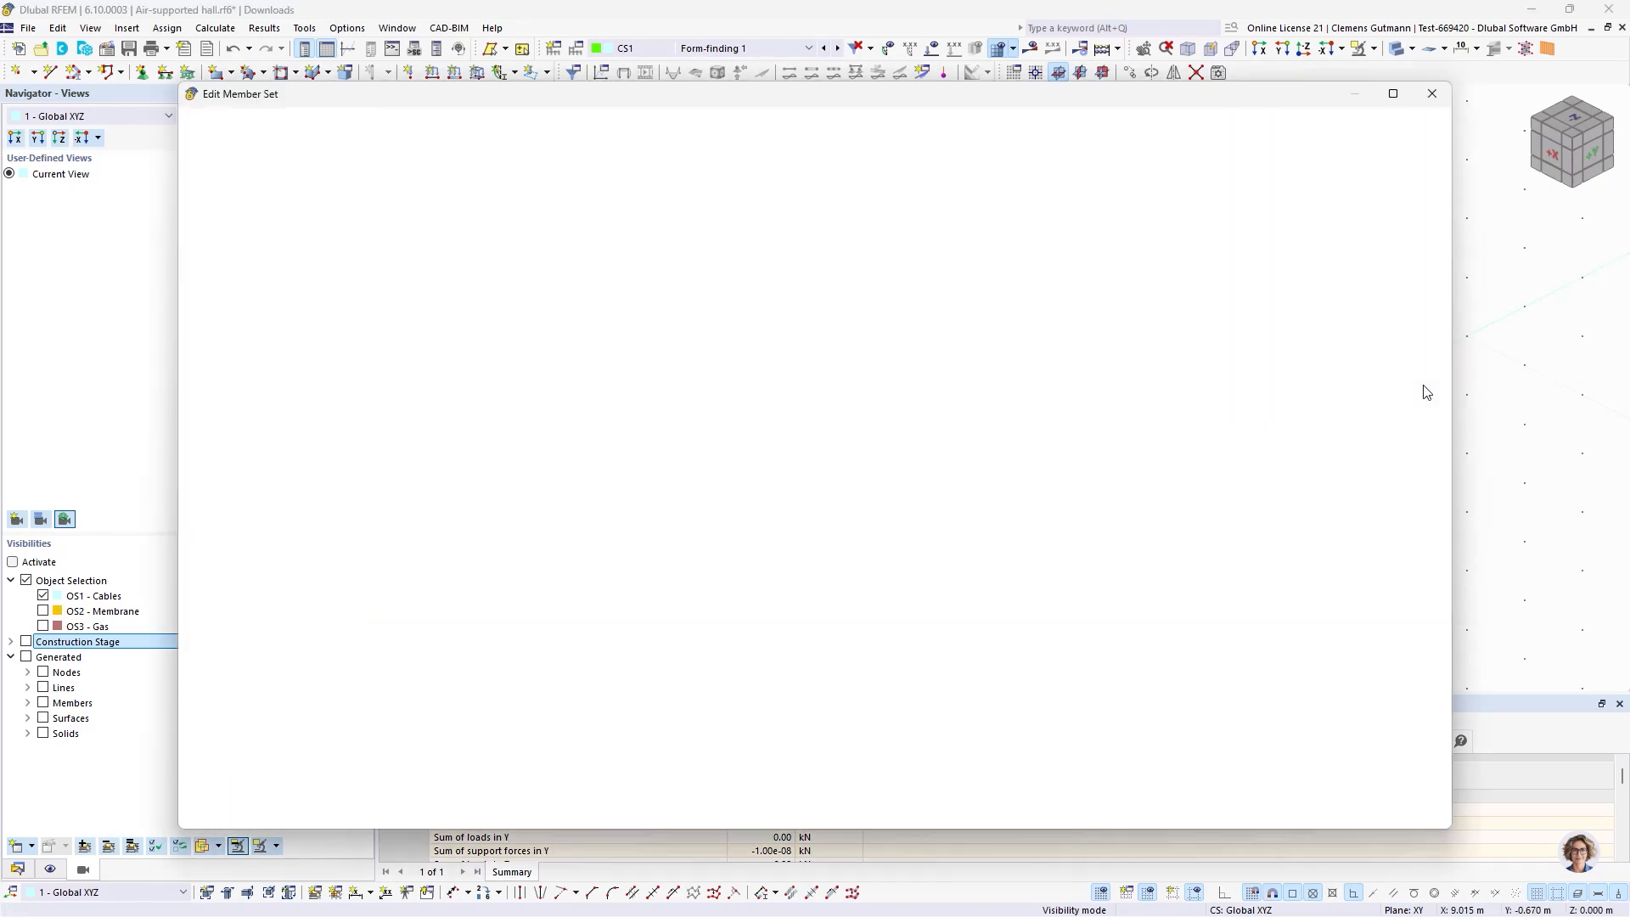
pyautogui.press('Return')
pyautogui.moveTo(990, 452); pyautogui.dragTo(1353, 463)
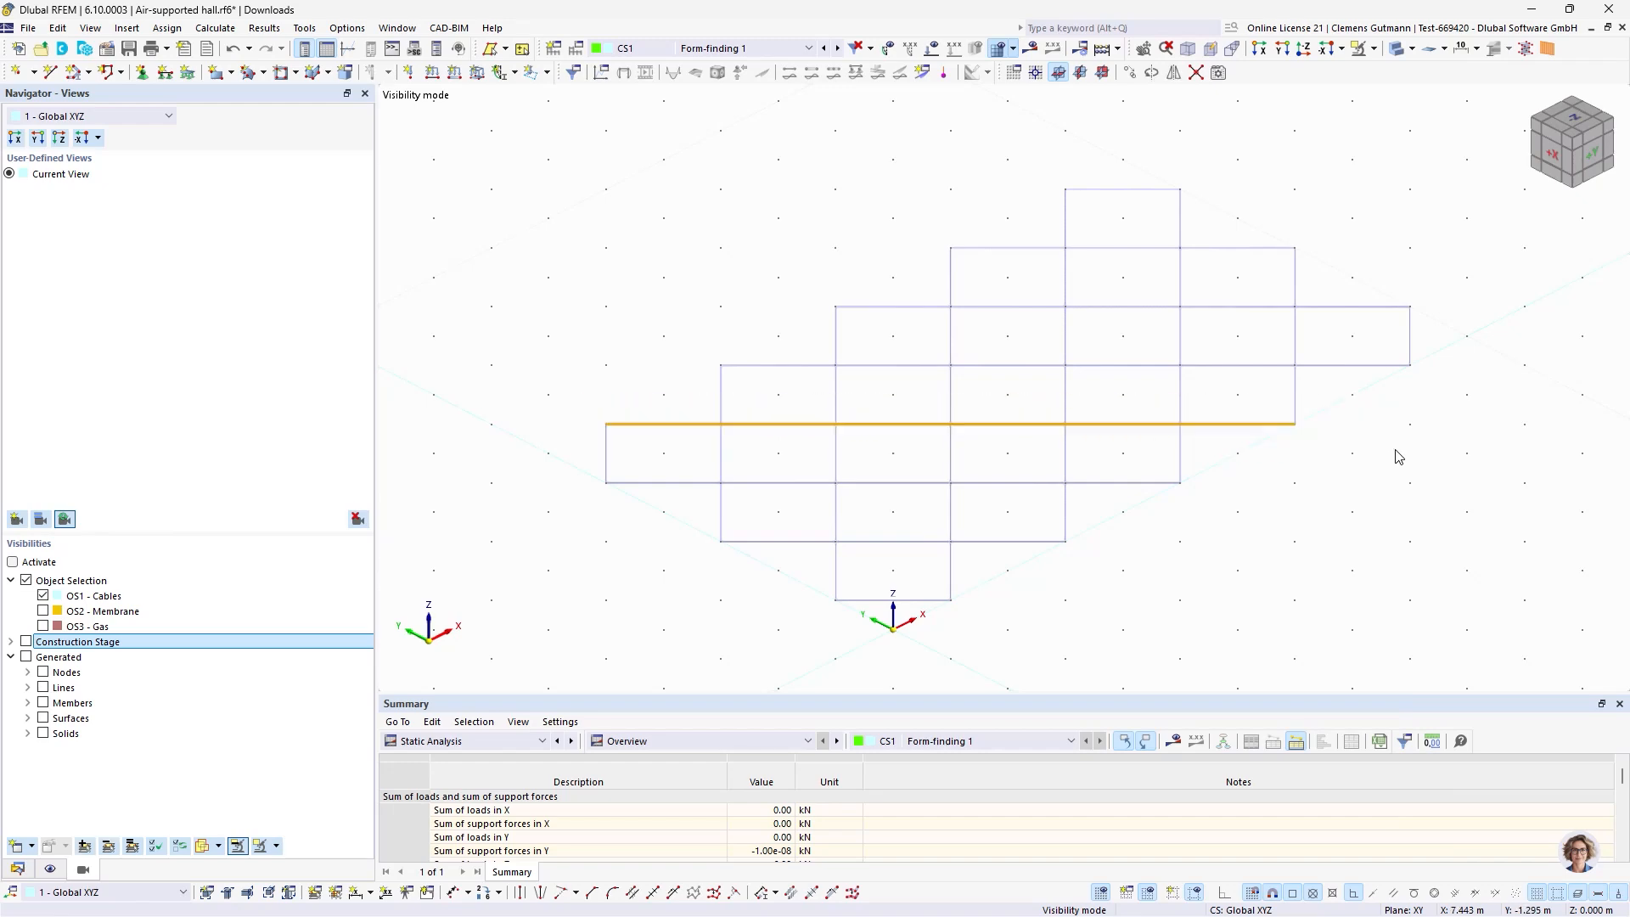
pyautogui.press('Return')
pyautogui.press('Return')
# Create continuous member sets from the remaining five-member and three-member cables of the crossing direction.
pyautogui.moveTo(545, 470); pyautogui.dragTo(1247, 499)
pyautogui.press('Return')
pyautogui.press('Return')
pyautogui.moveTo(658, 531); pyautogui.dragTo(1146, 558)
pyautogui.press('Return')
pyautogui.press('Return')
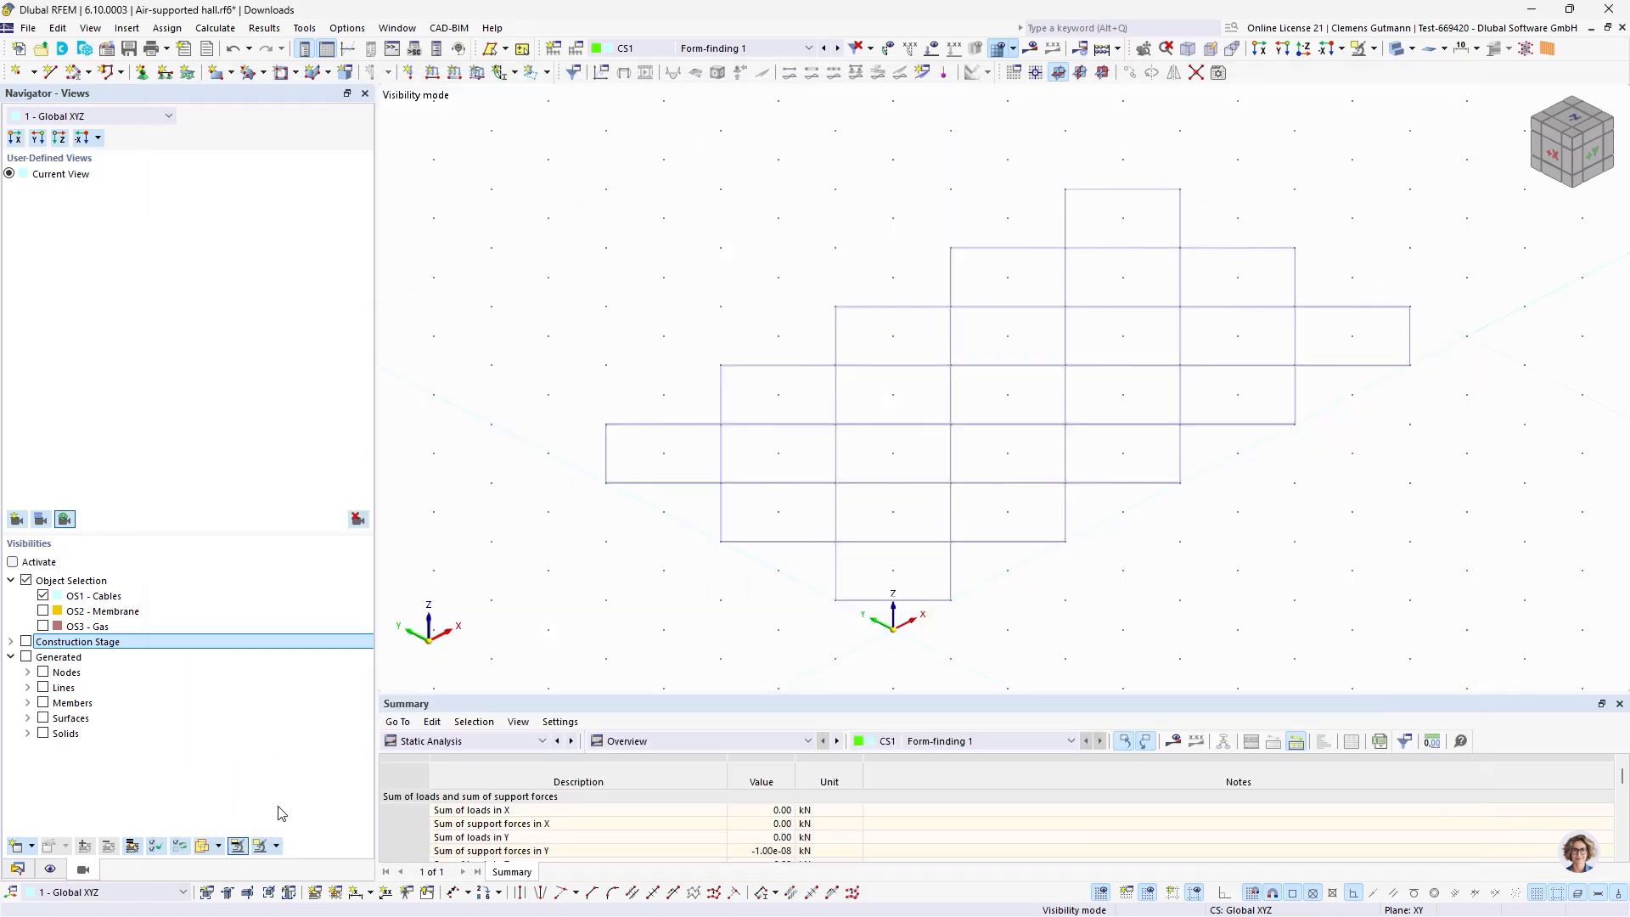
# Check the created member sets in the data tree against the cables highlighted in the model.
pyautogui.click(17, 869)
pyautogui.scroll(6, 85, 213)
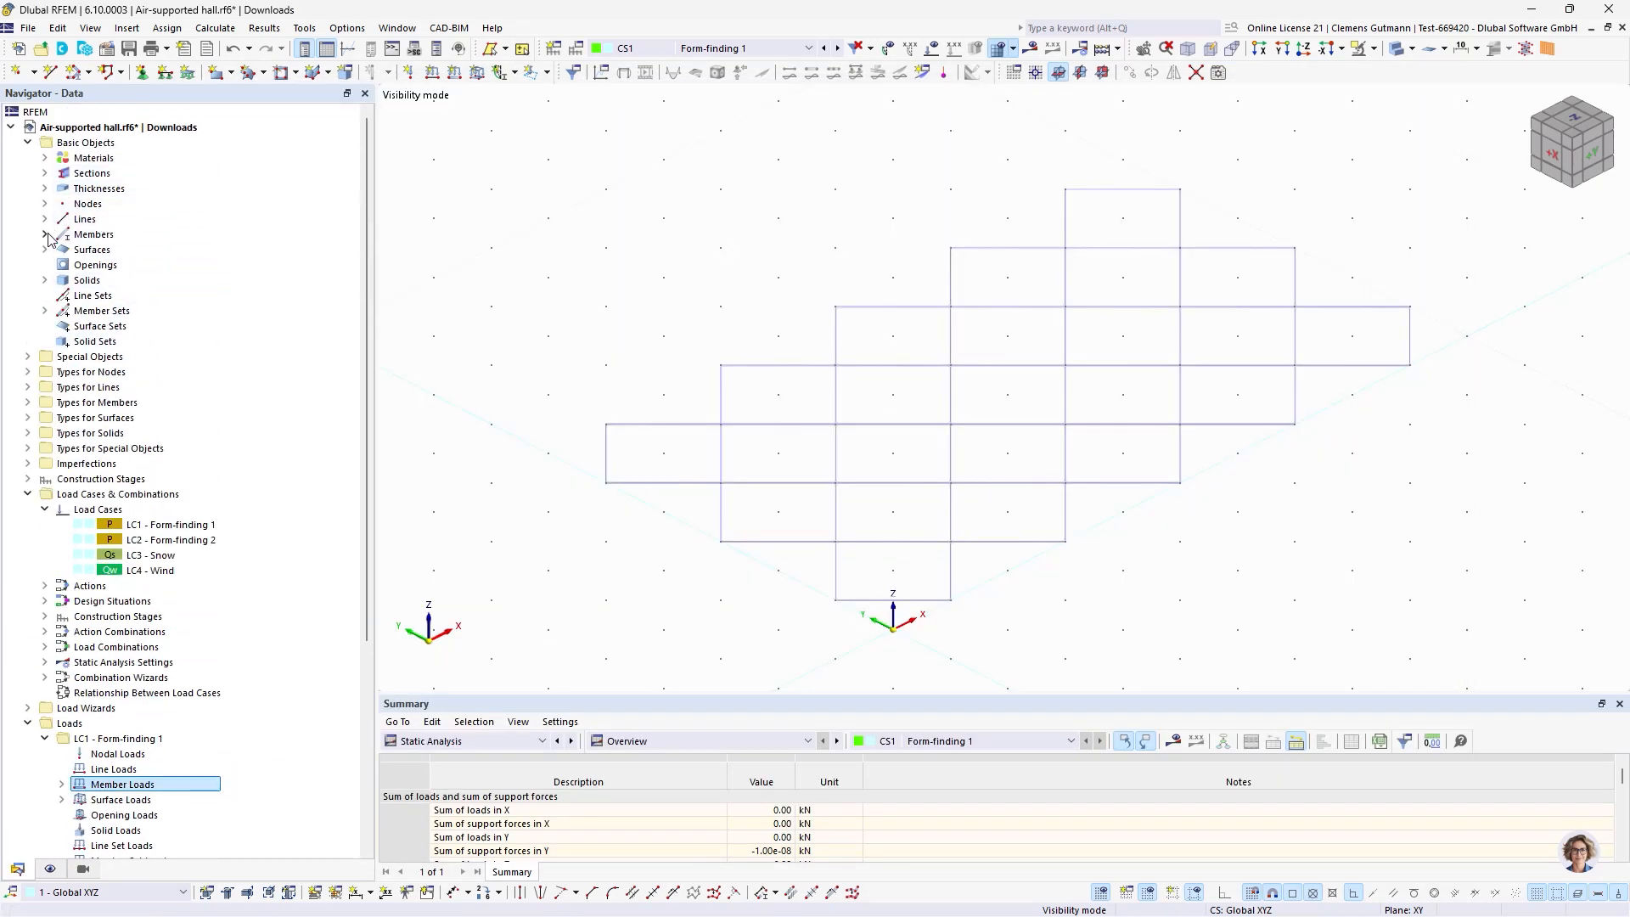
pyautogui.click(45, 311)
pyautogui.click(153, 326)
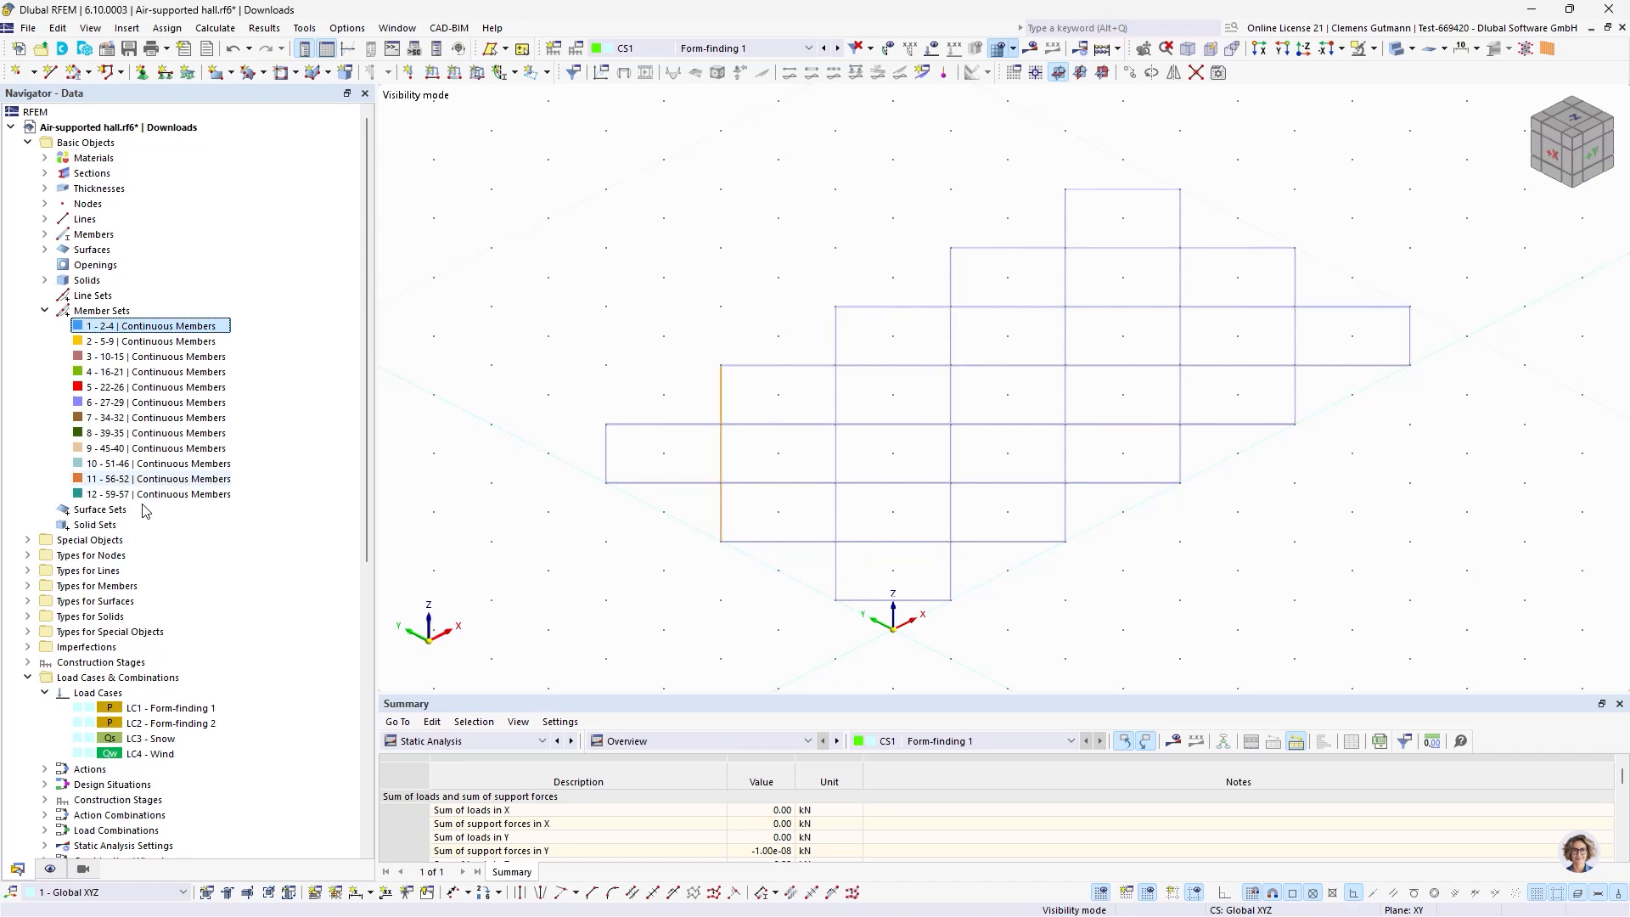
pyautogui.keyDown('shift'); pyautogui.click(146, 495); pyautogui.keyUp('shift')
pyautogui.keyDown('ctrl'); pyautogui.moveTo(1492, 560); pyautogui.dragTo(1435, 567, button='middle'); pyautogui.keyUp('ctrl')
pyautogui.click(1435, 566)
pyautogui.click(153, 326)
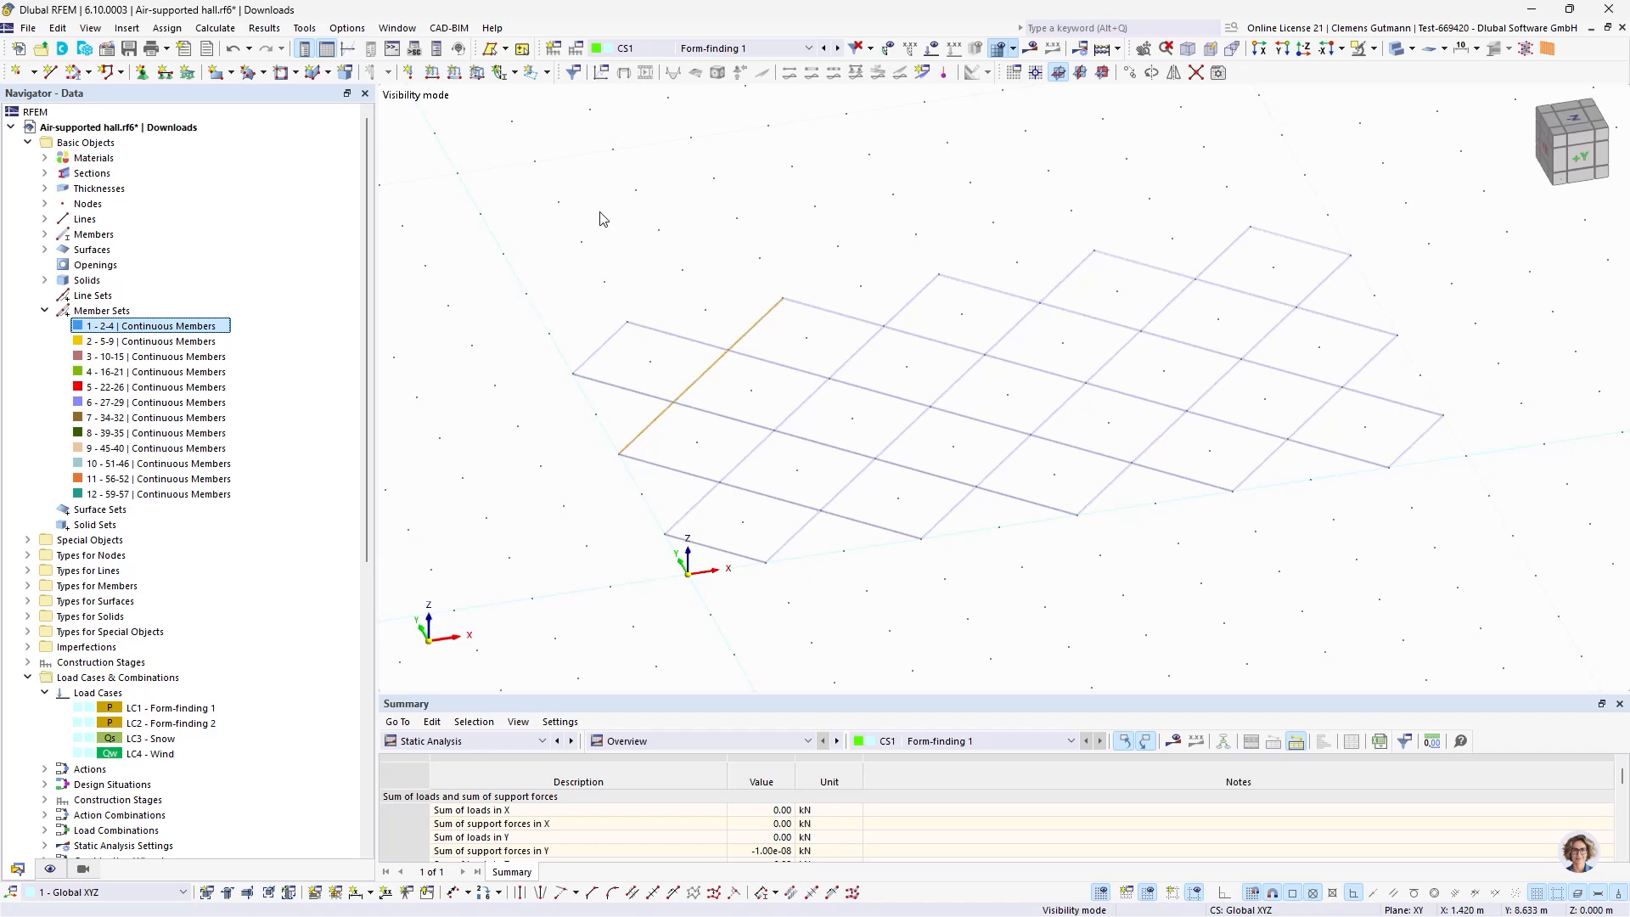
# Delete both surface loads, the form-finding load and the uniform force, from load case LC1 Form-finding 1.
pyautogui.scroll(-10, 165, 656)
pyautogui.scroll(-1, 165, 656)
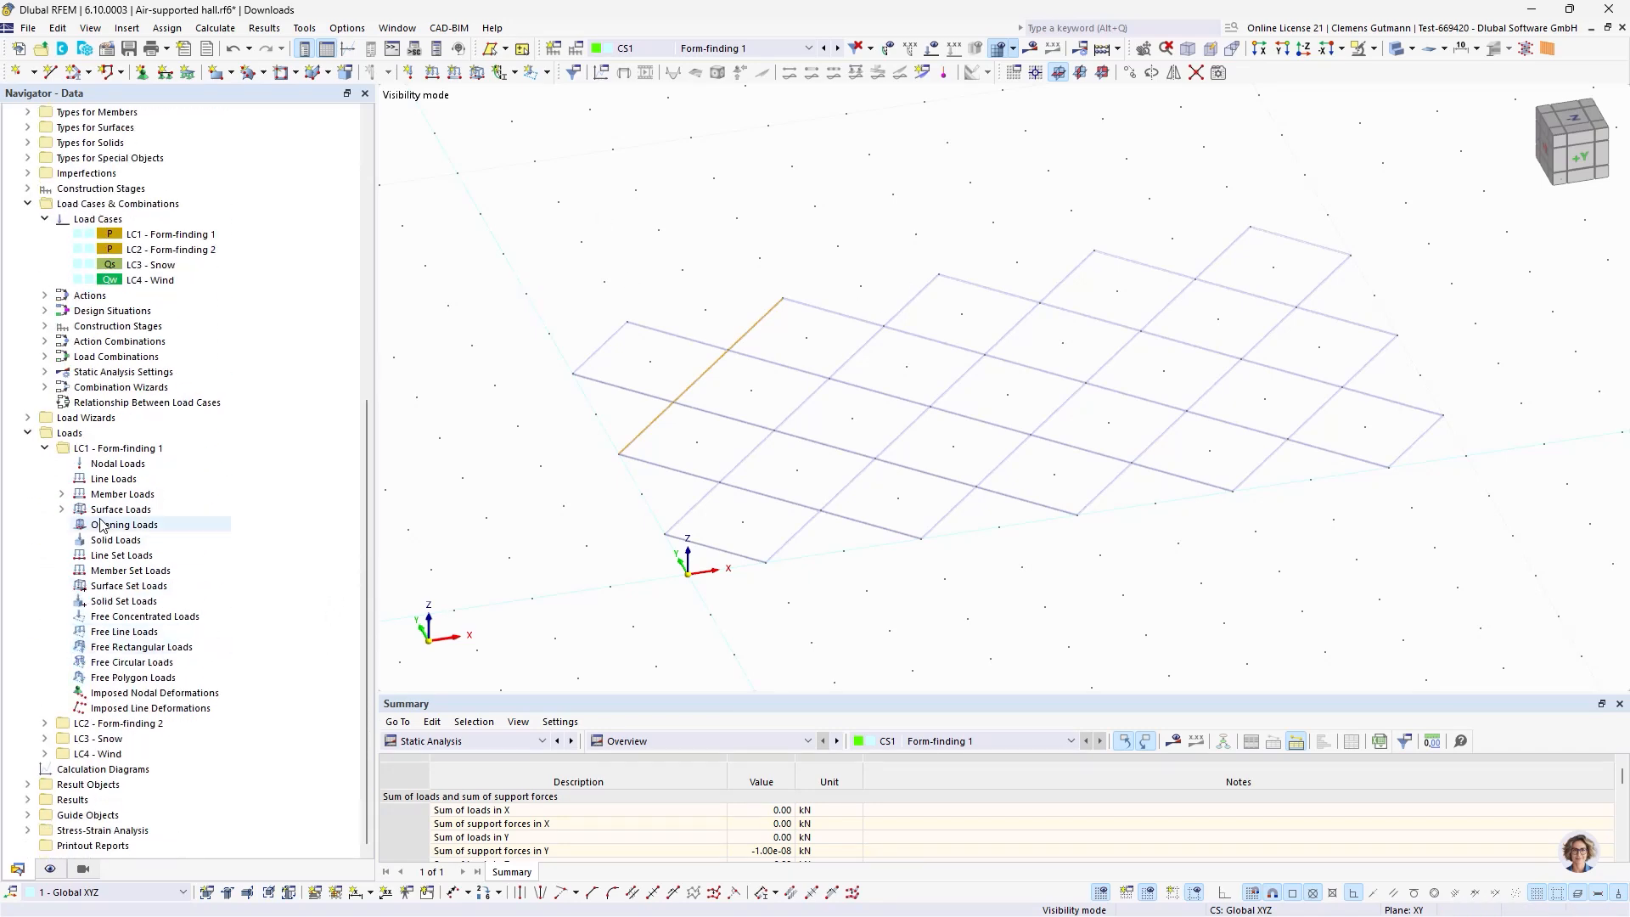
pyautogui.click(61, 509)
pyautogui.click(61, 494)
pyautogui.keyDown('shift'); pyautogui.click(157, 553); pyautogui.keyUp('shift')
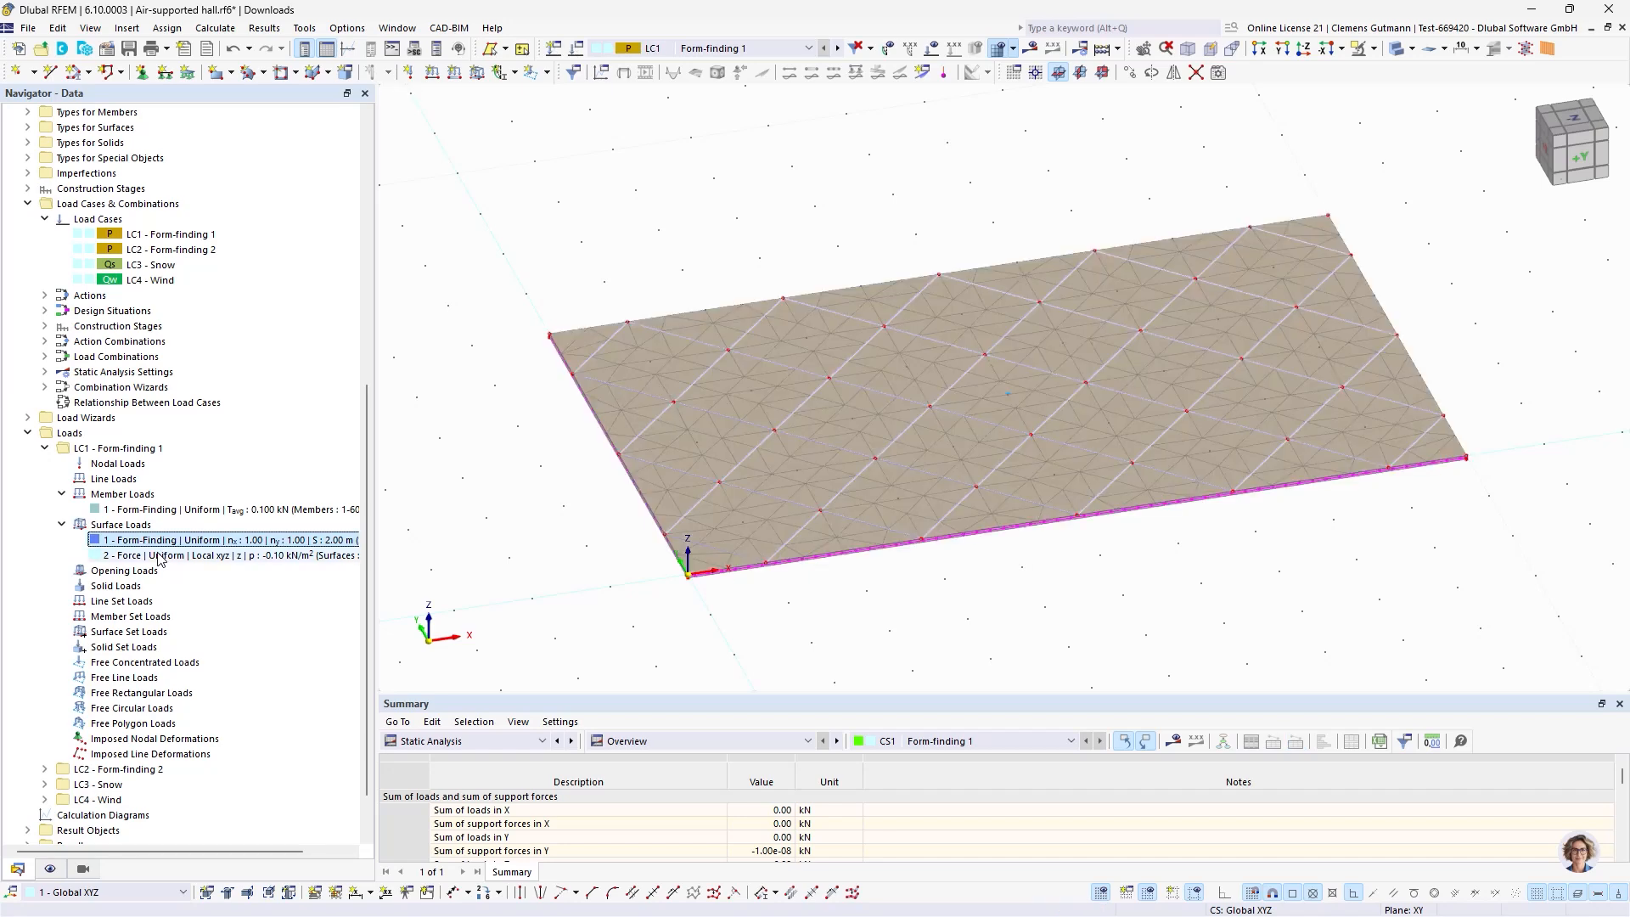
pyautogui.rightClick(158, 554)
pyautogui.click(145, 632)
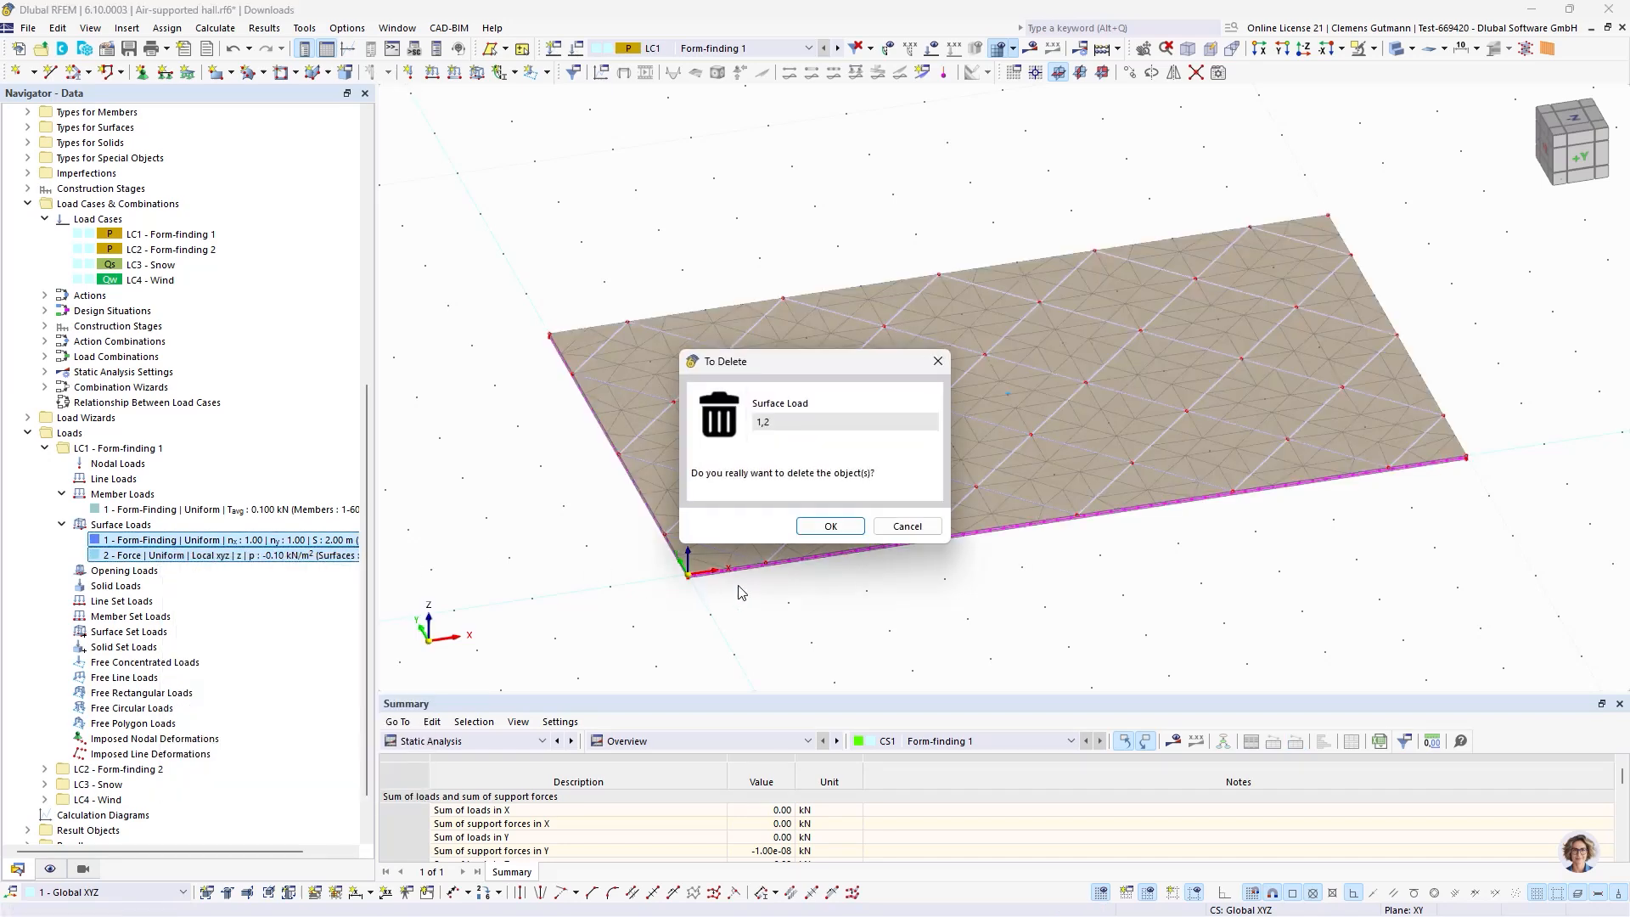
pyautogui.click(831, 527)
pyautogui.rightClick(110, 507)
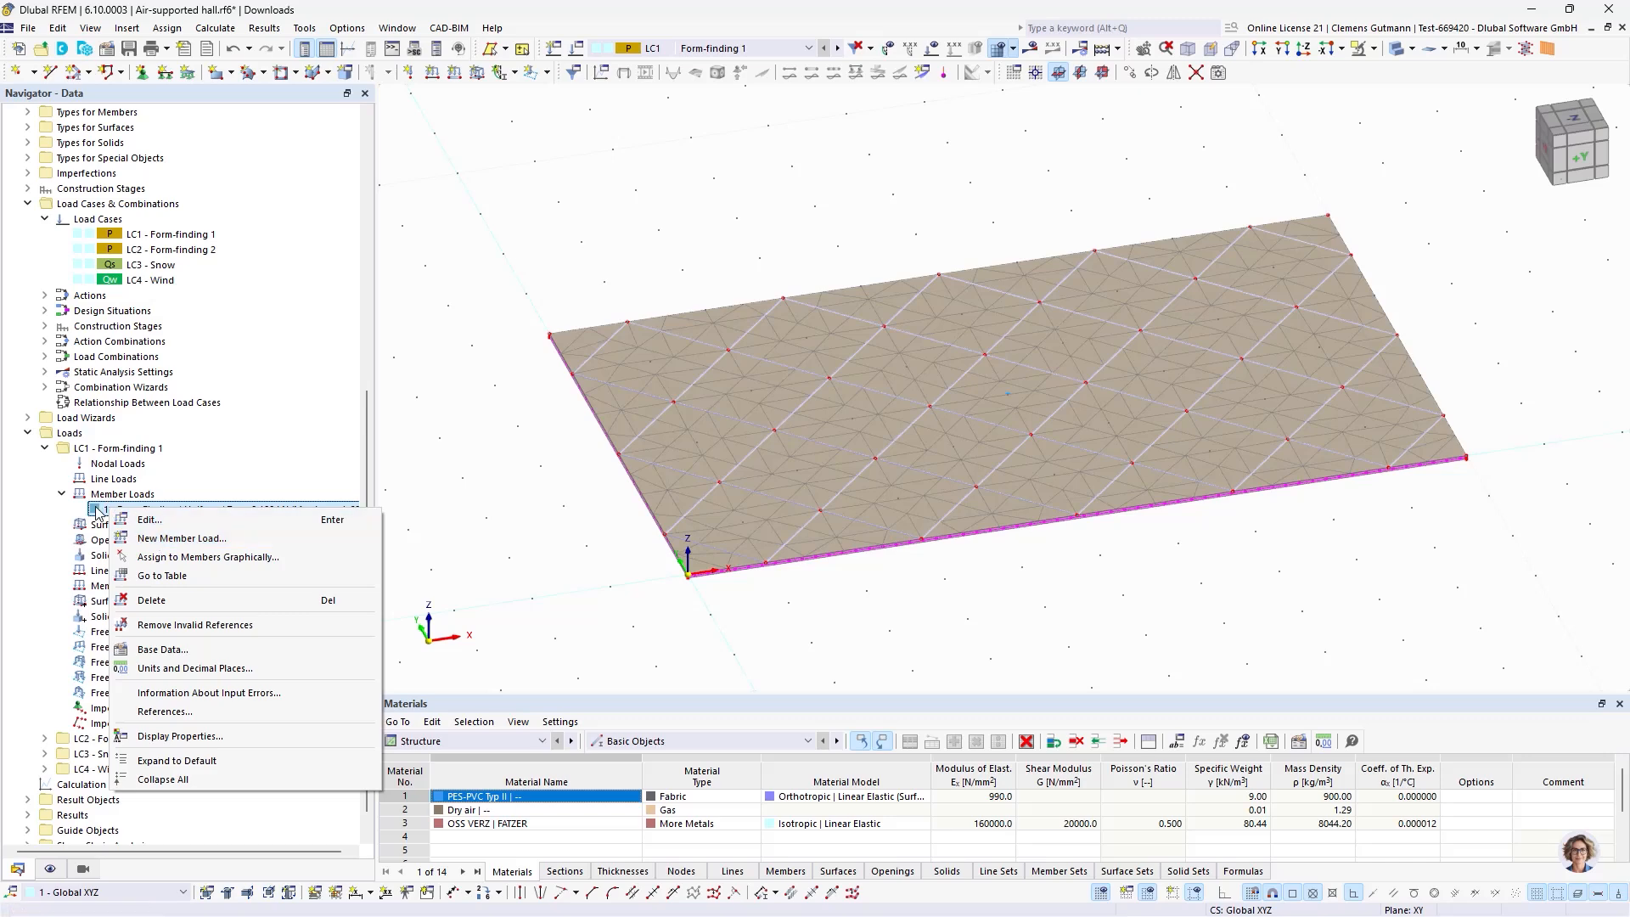
pyautogui.rightClick(97, 508)
pyautogui.click(149, 537)
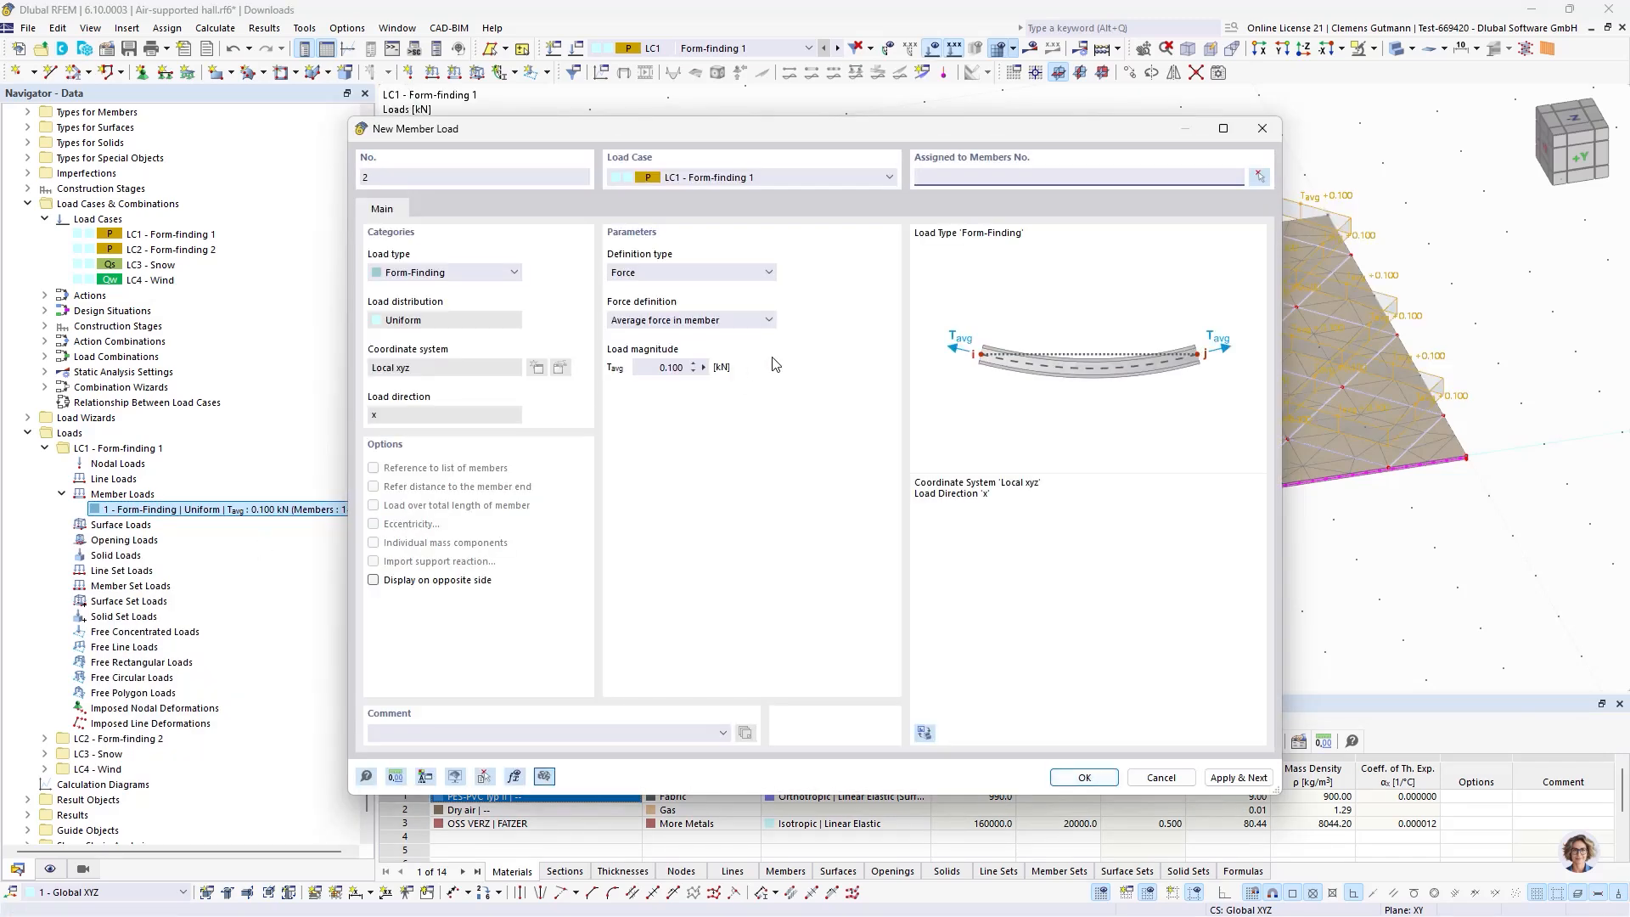
pyautogui.click(1261, 177)
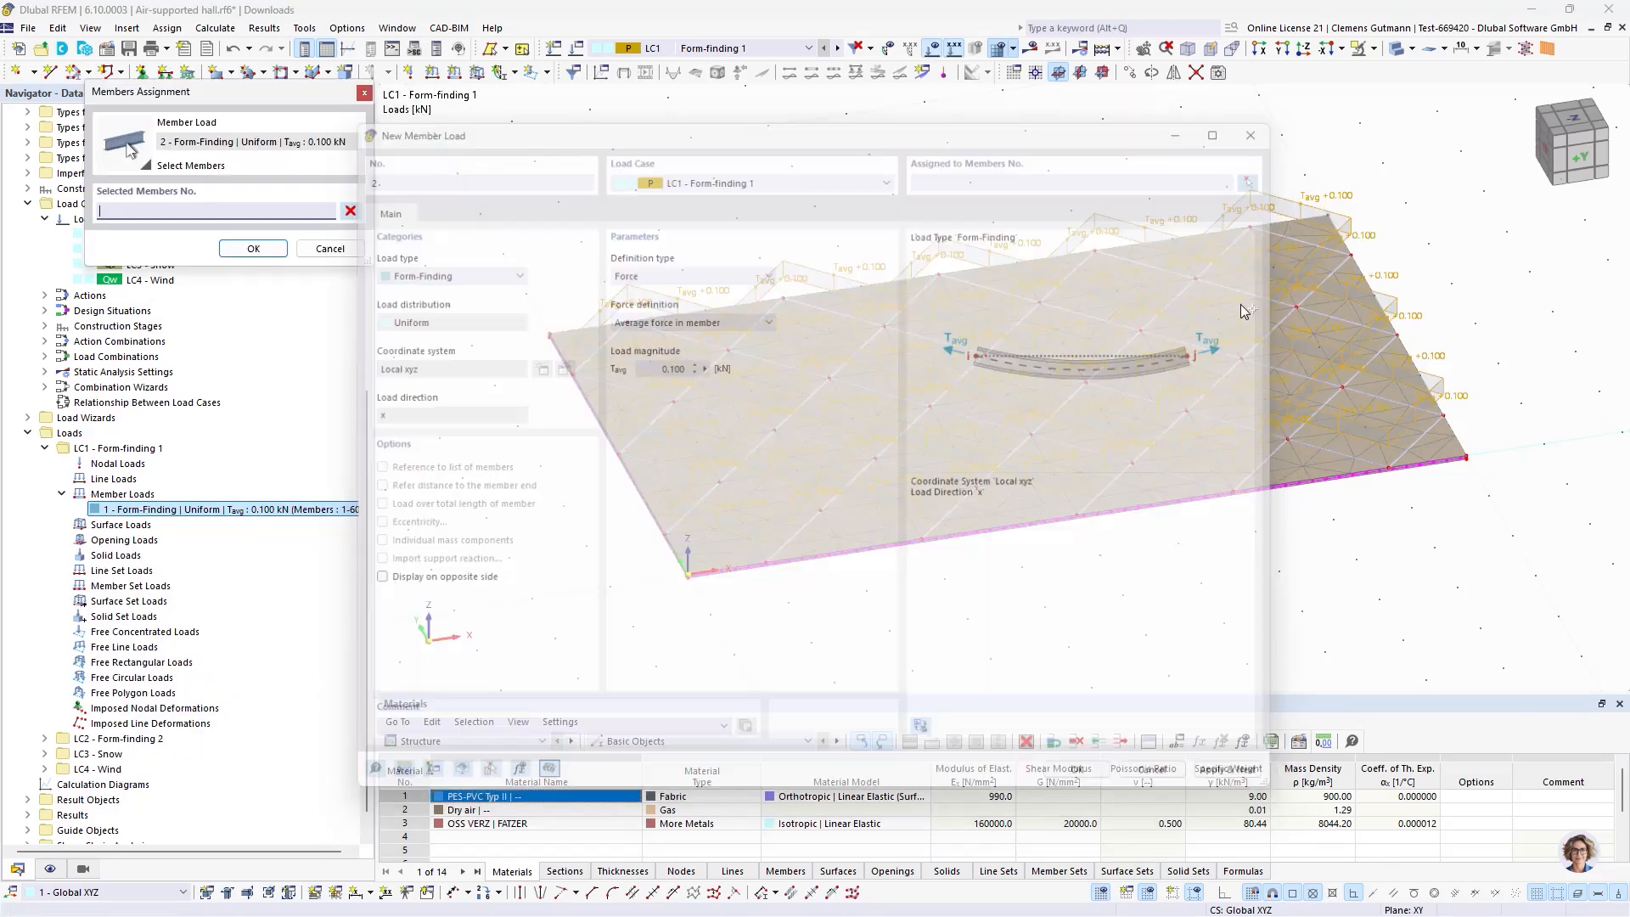
# Activate the visibility so that only the Cables object selection is displayed.
pyautogui.click(50, 868)
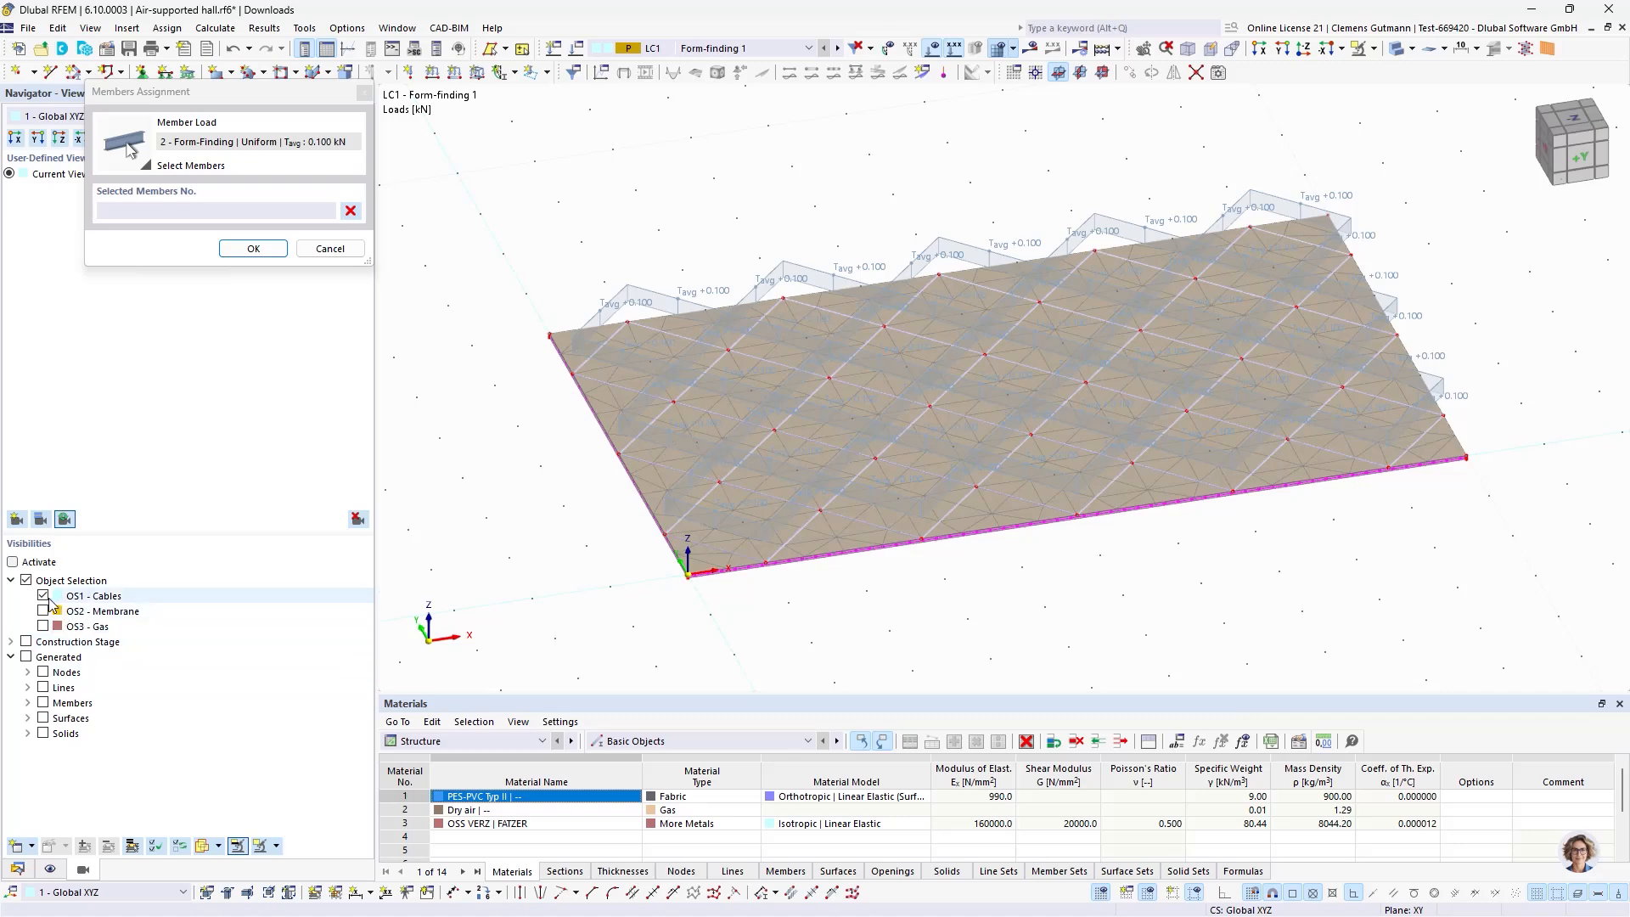
pyautogui.click(12, 562)
pyautogui.keyDown('ctrl'); pyautogui.moveTo(878, 613); pyautogui.dragTo(963, 626, button='middle'); pyautogui.keyUp('ctrl')
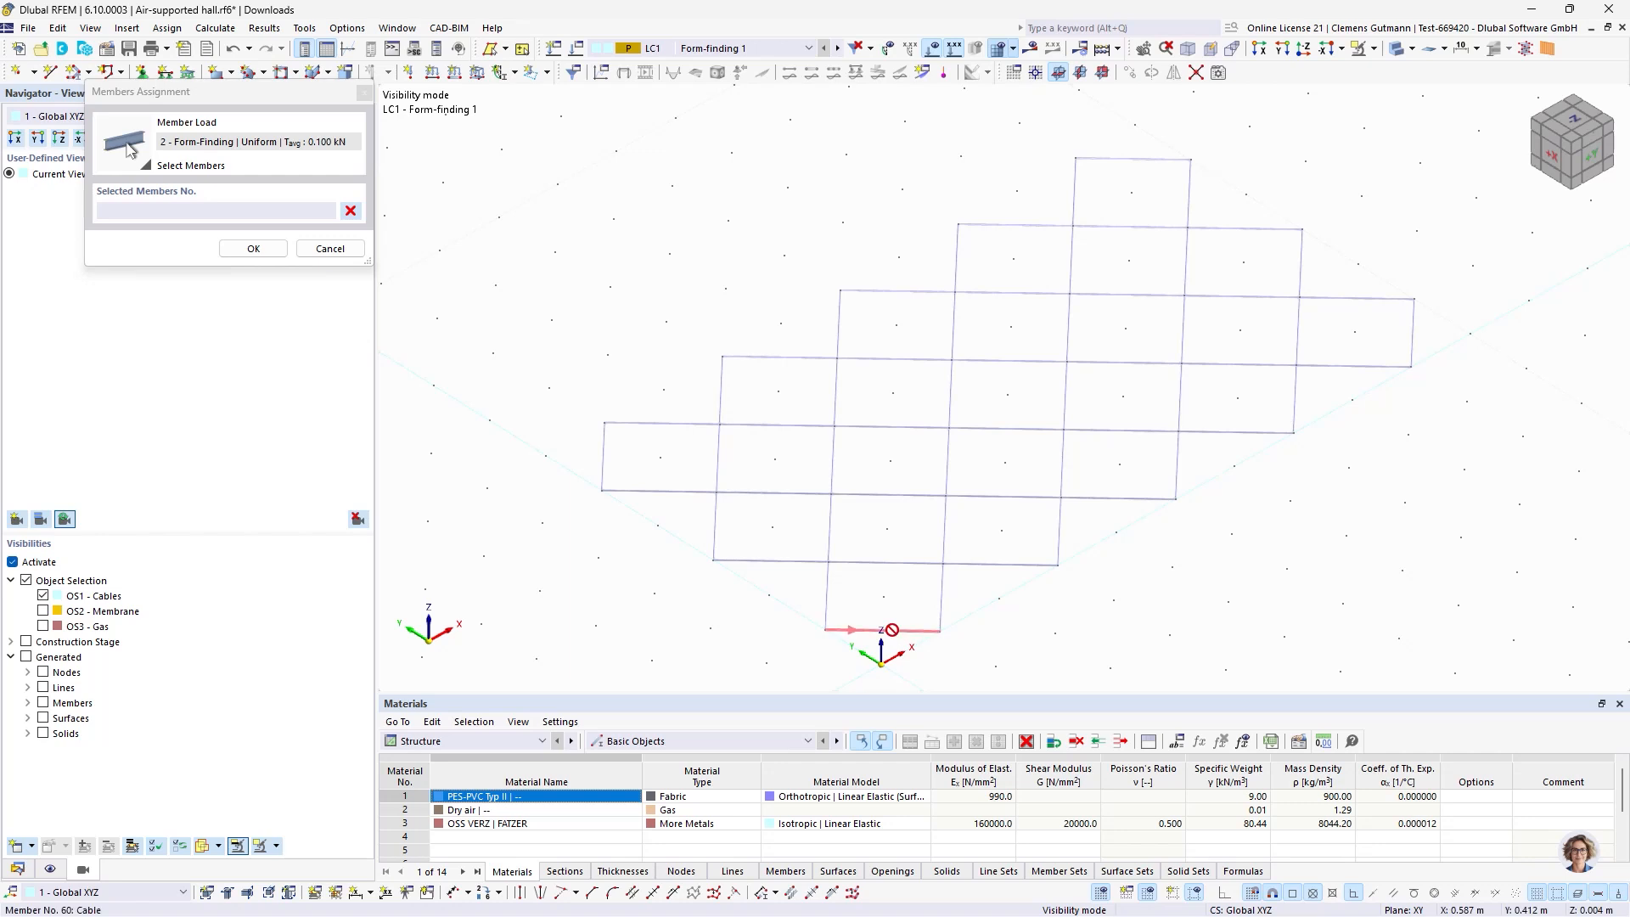
pyautogui.click(604, 455)
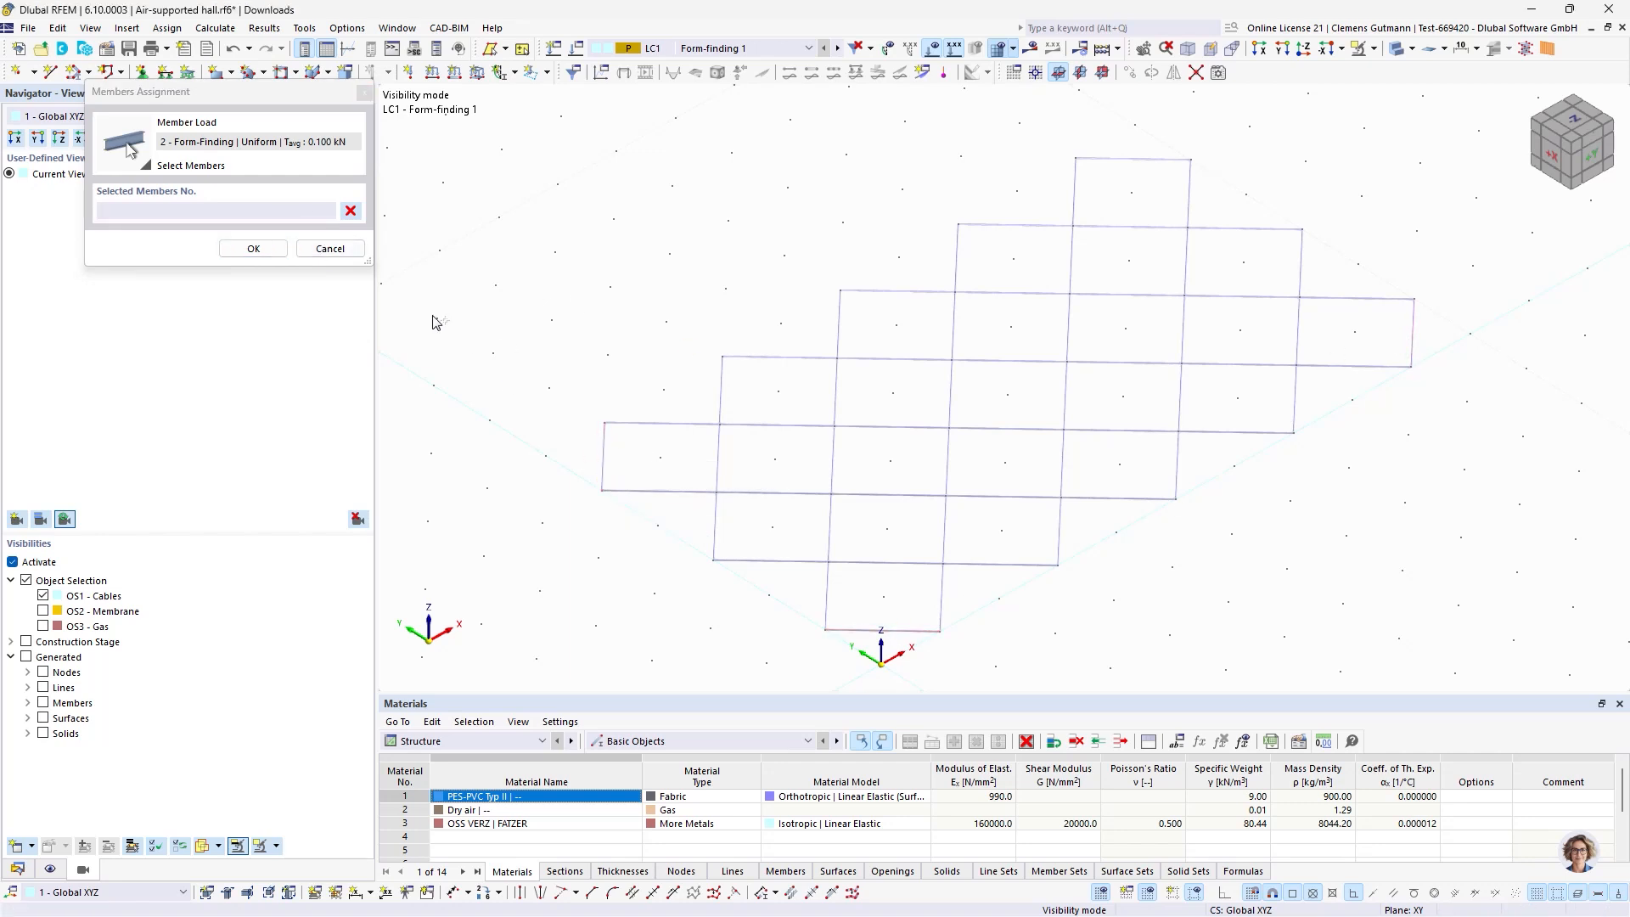
pyautogui.click(253, 248)
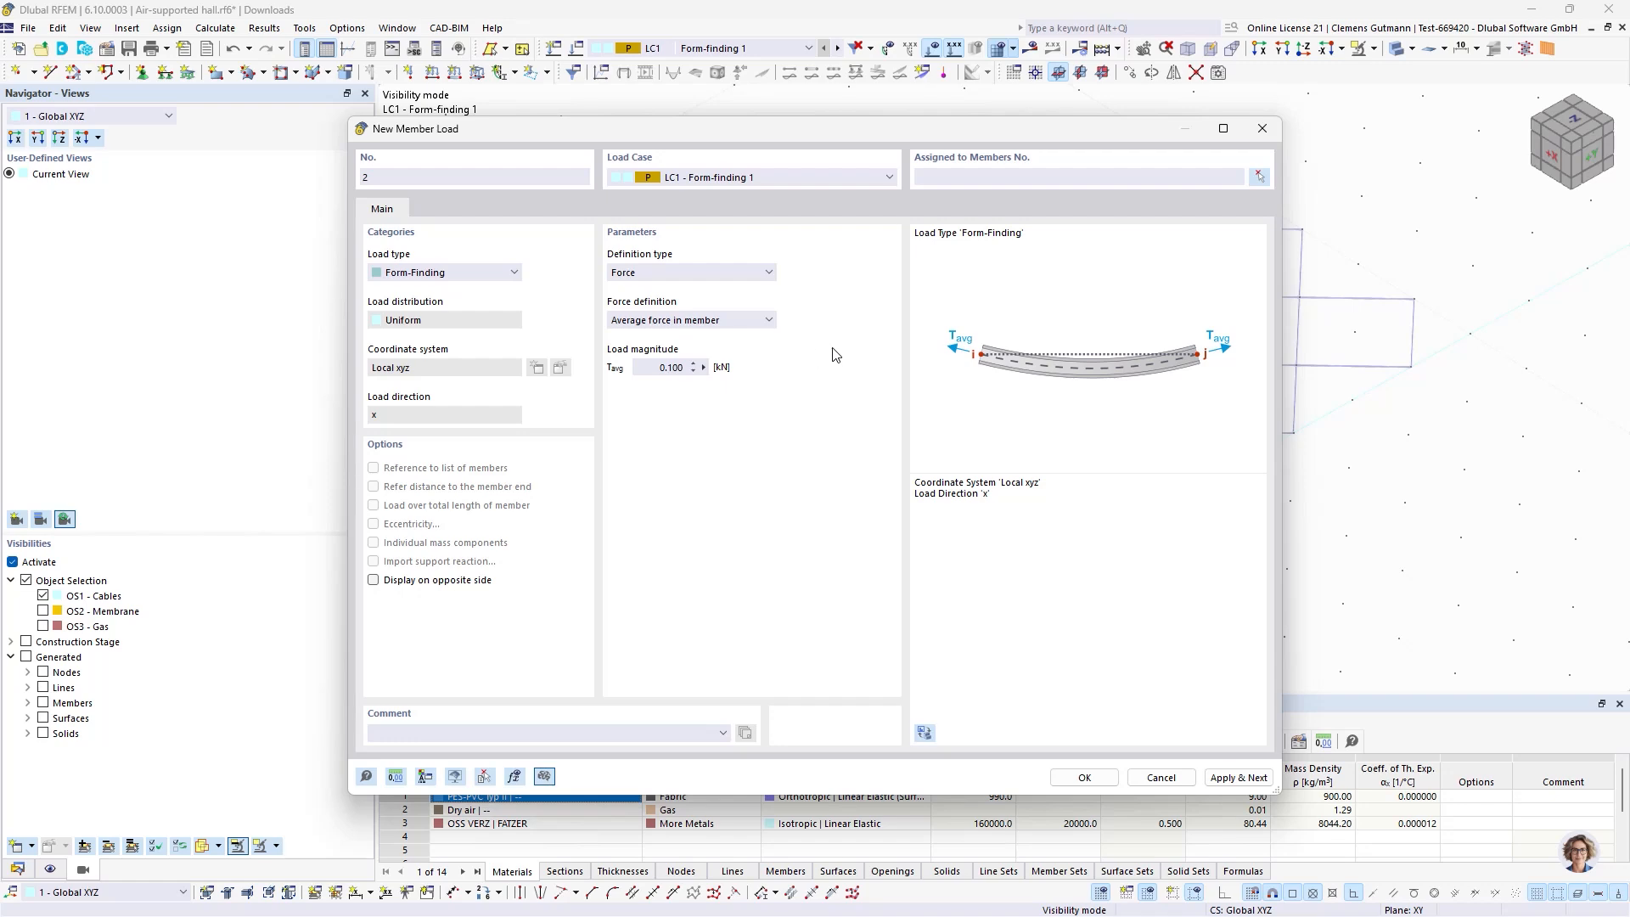
pyautogui.press('Escape')
pyautogui.click(905, 543)
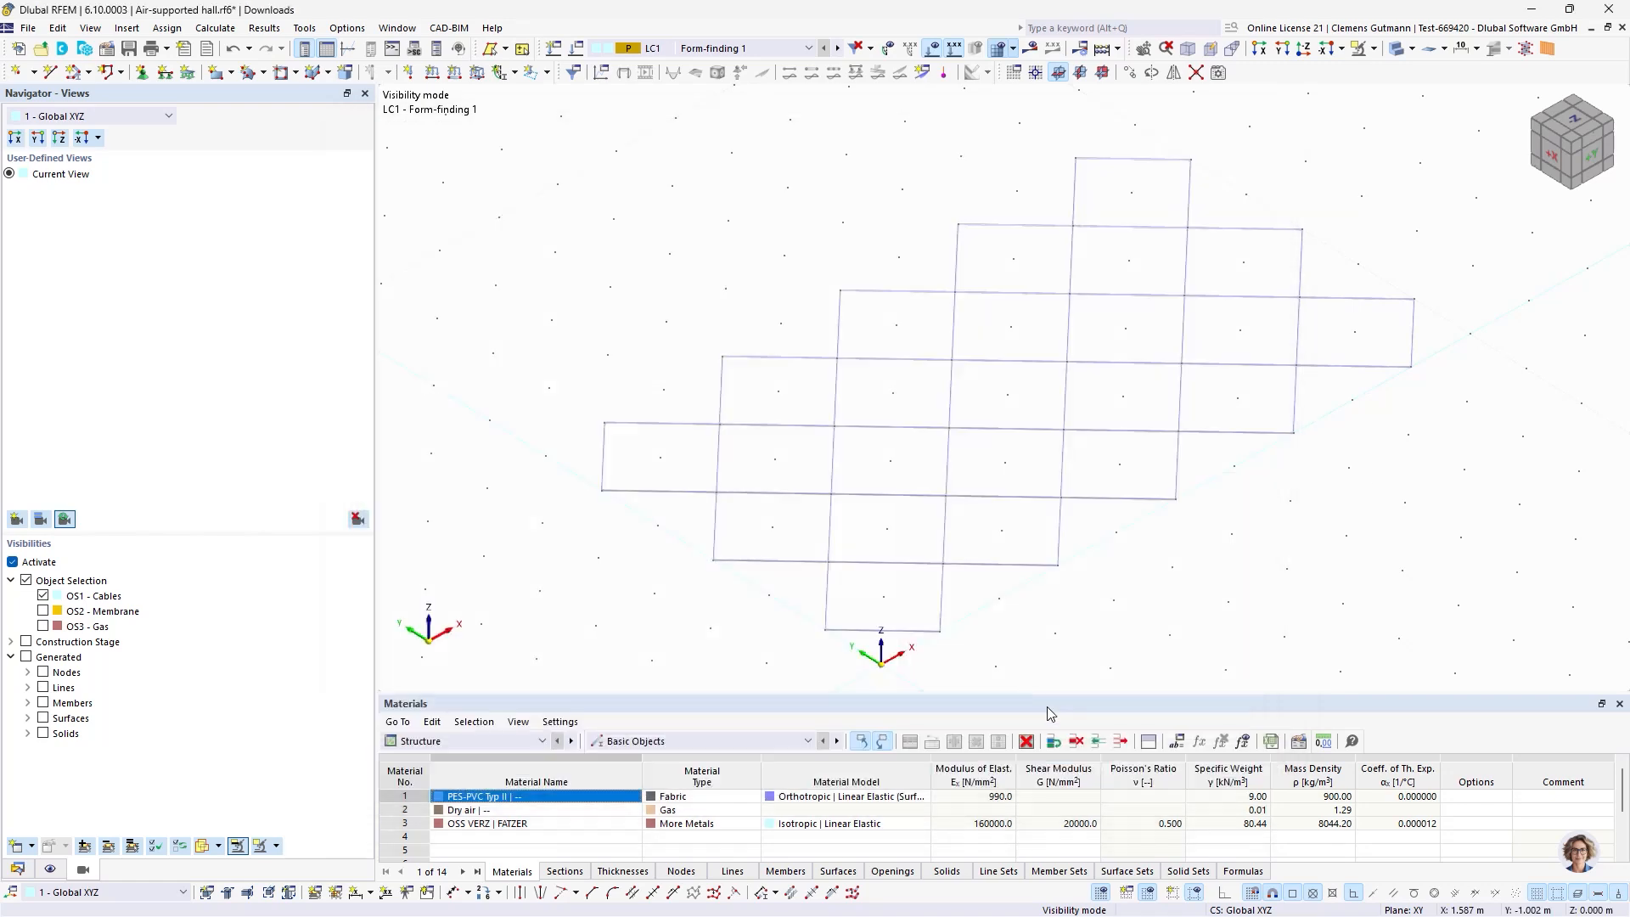
# Reassign the existing form-finding member load in LC1 to only the single-member corner cables 1, 30, 31 and 60.
pyautogui.click(17, 869)
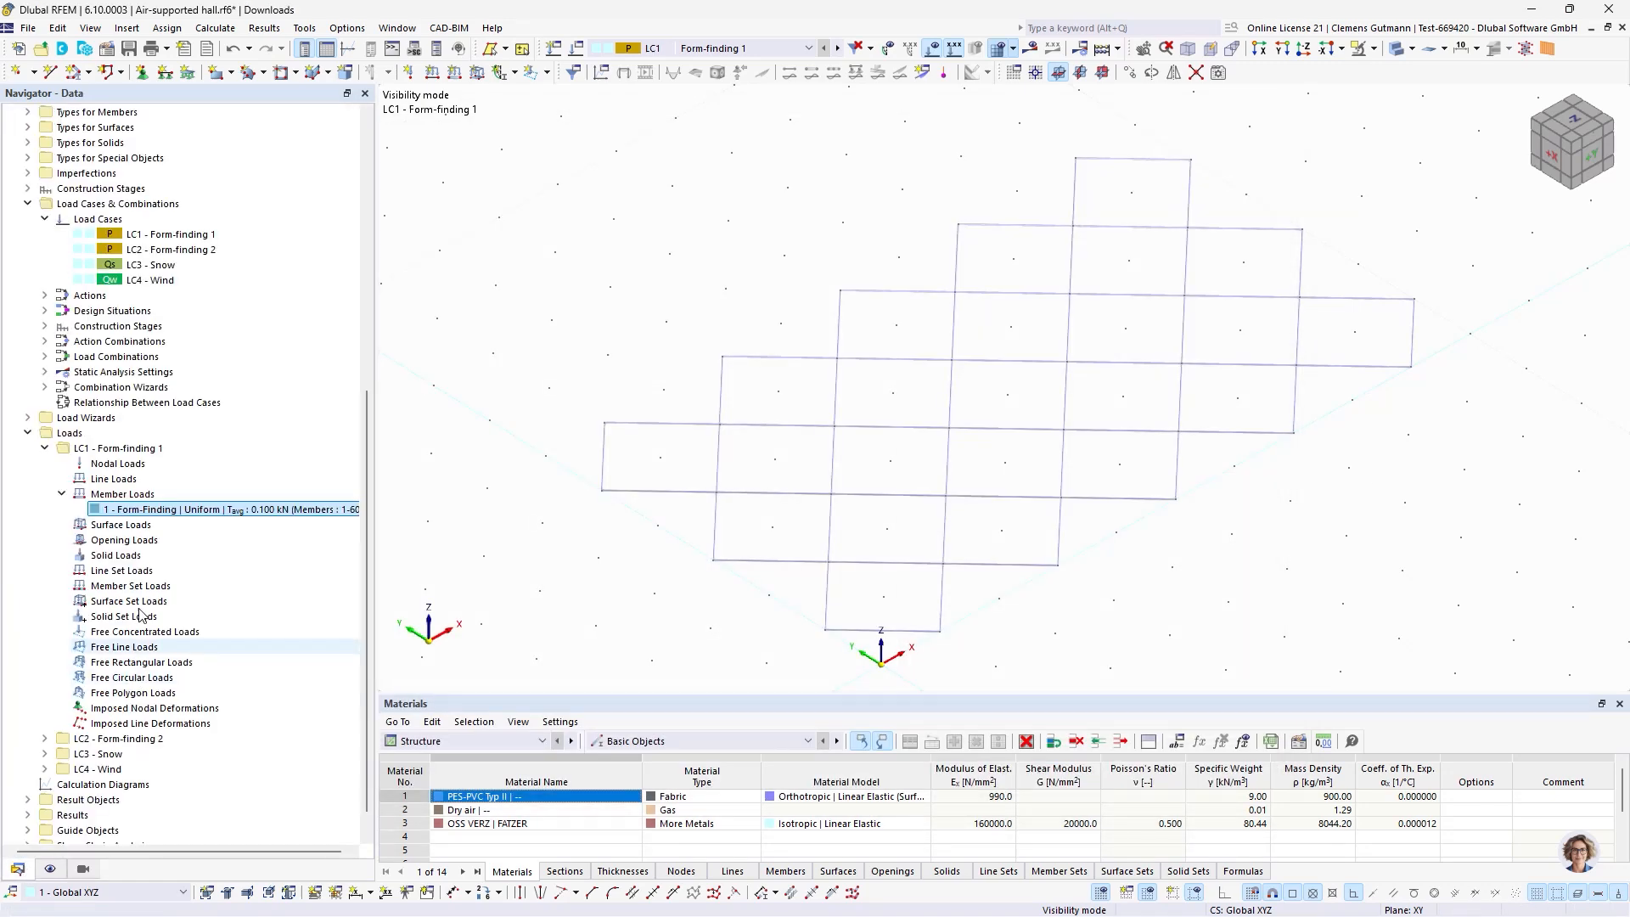
pyautogui.doubleClick(138, 510)
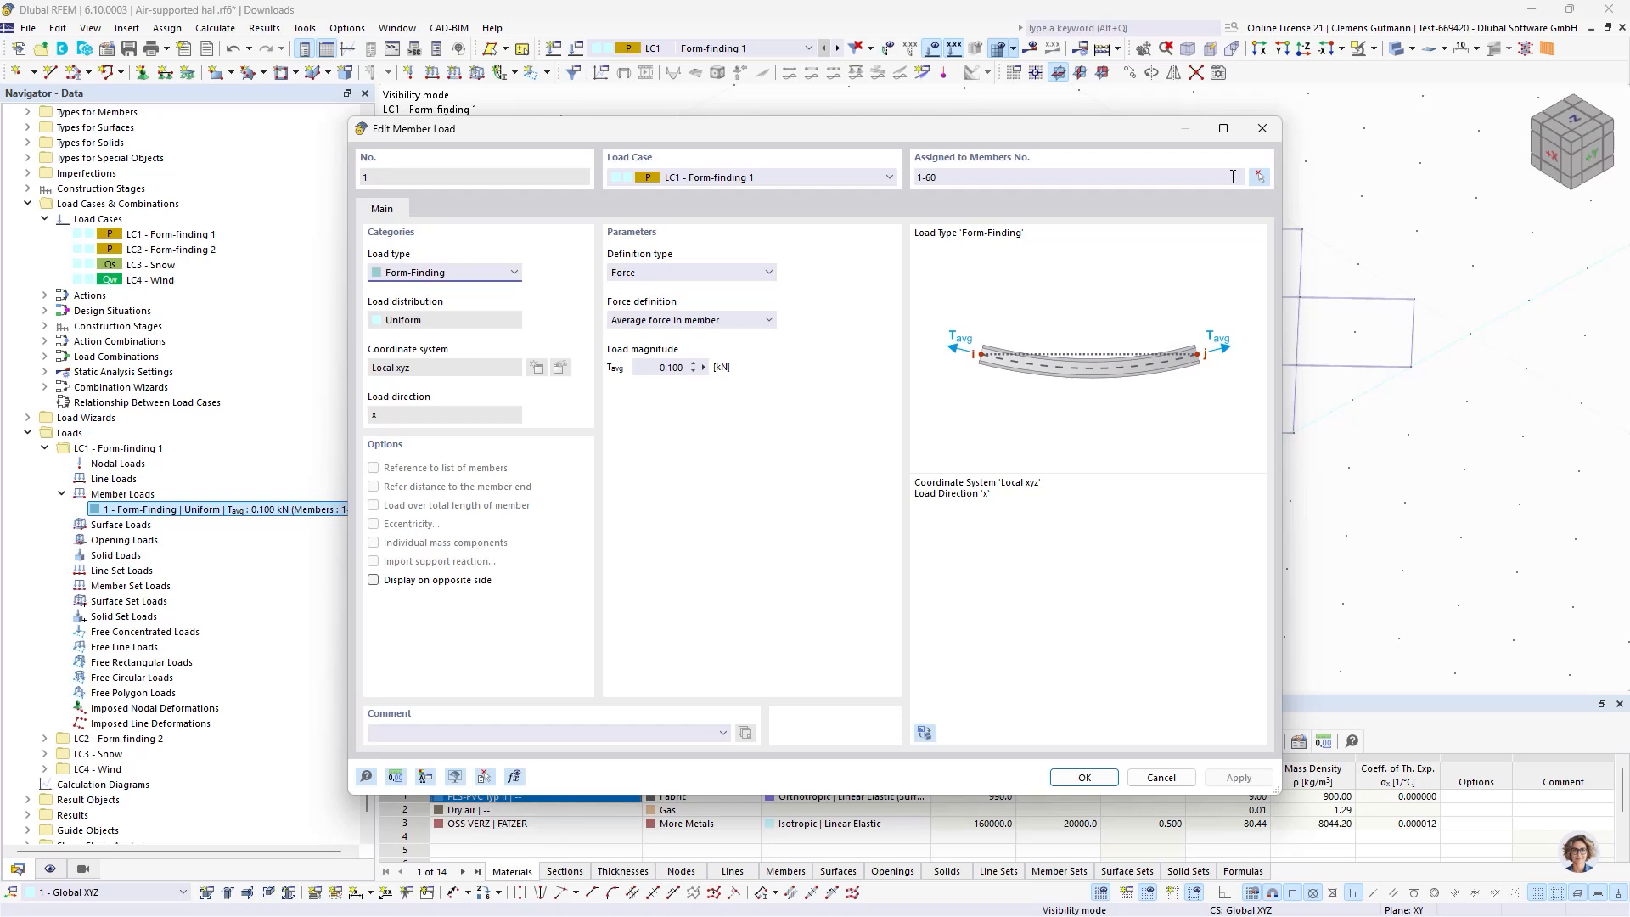
pyautogui.click(1260, 176)
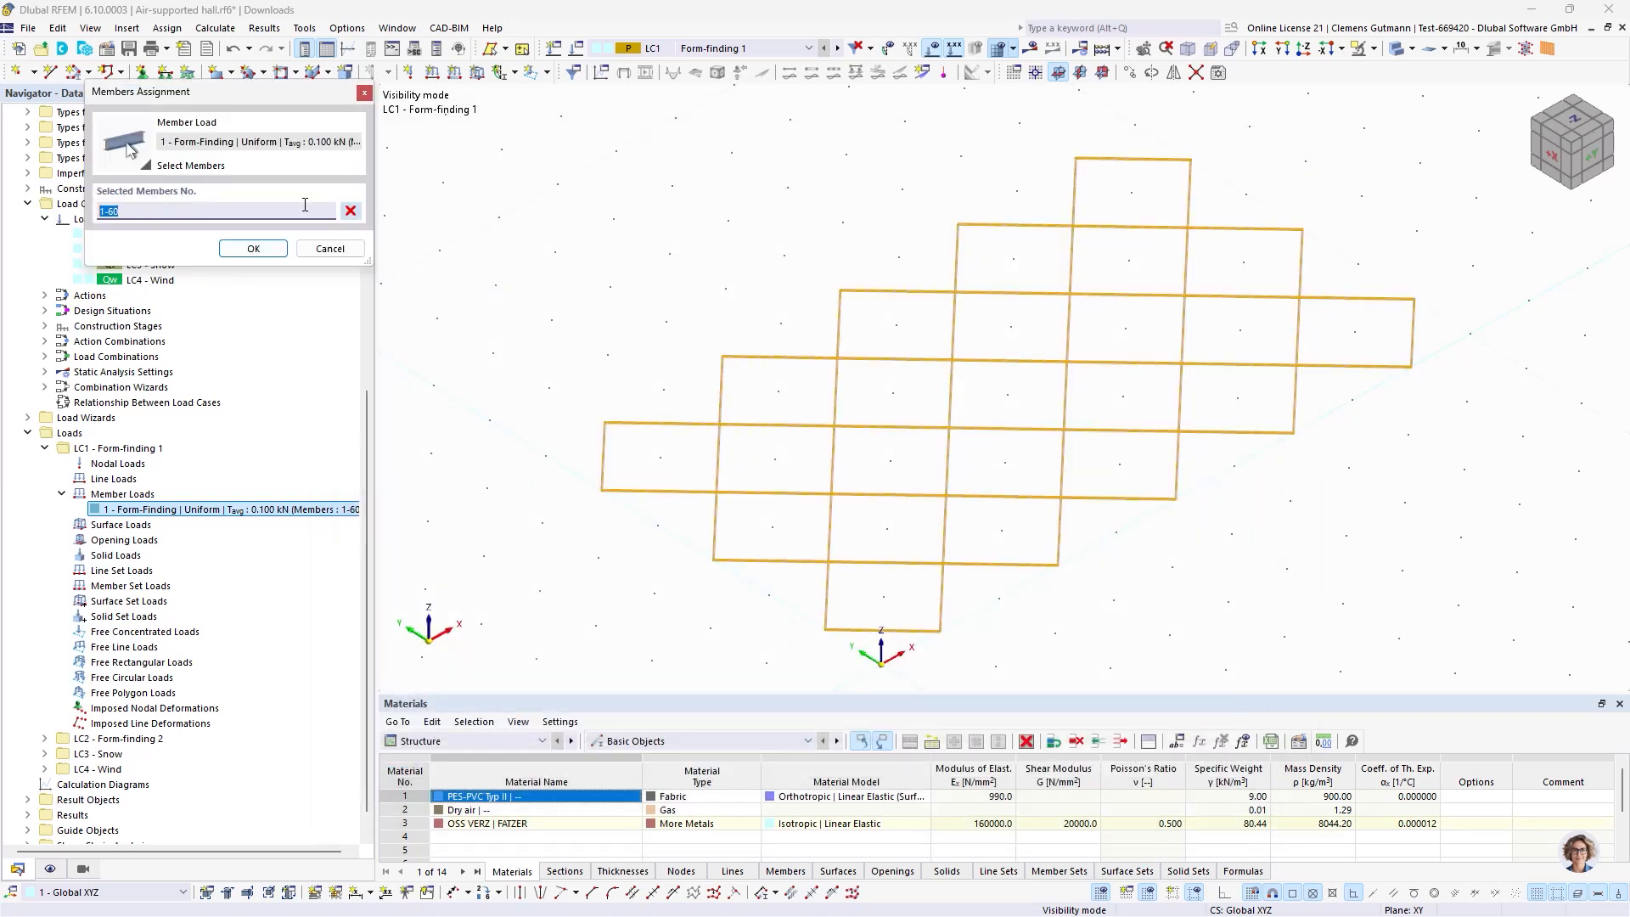
pyautogui.click(351, 212)
pyautogui.click(603, 456)
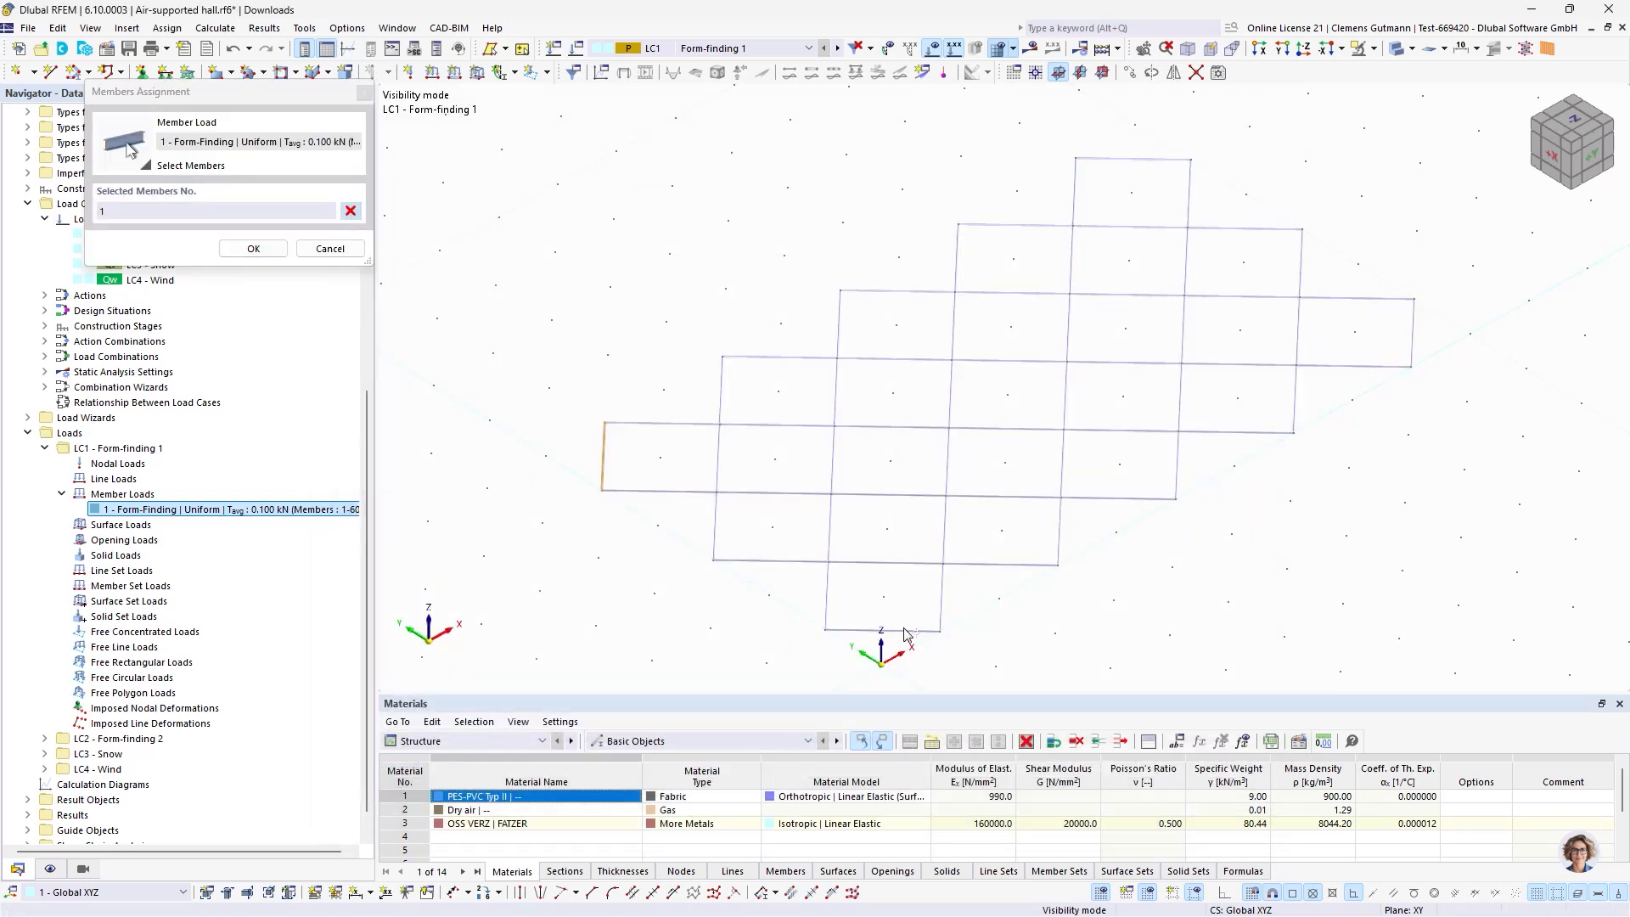
pyautogui.click(883, 629)
pyautogui.click(1413, 332)
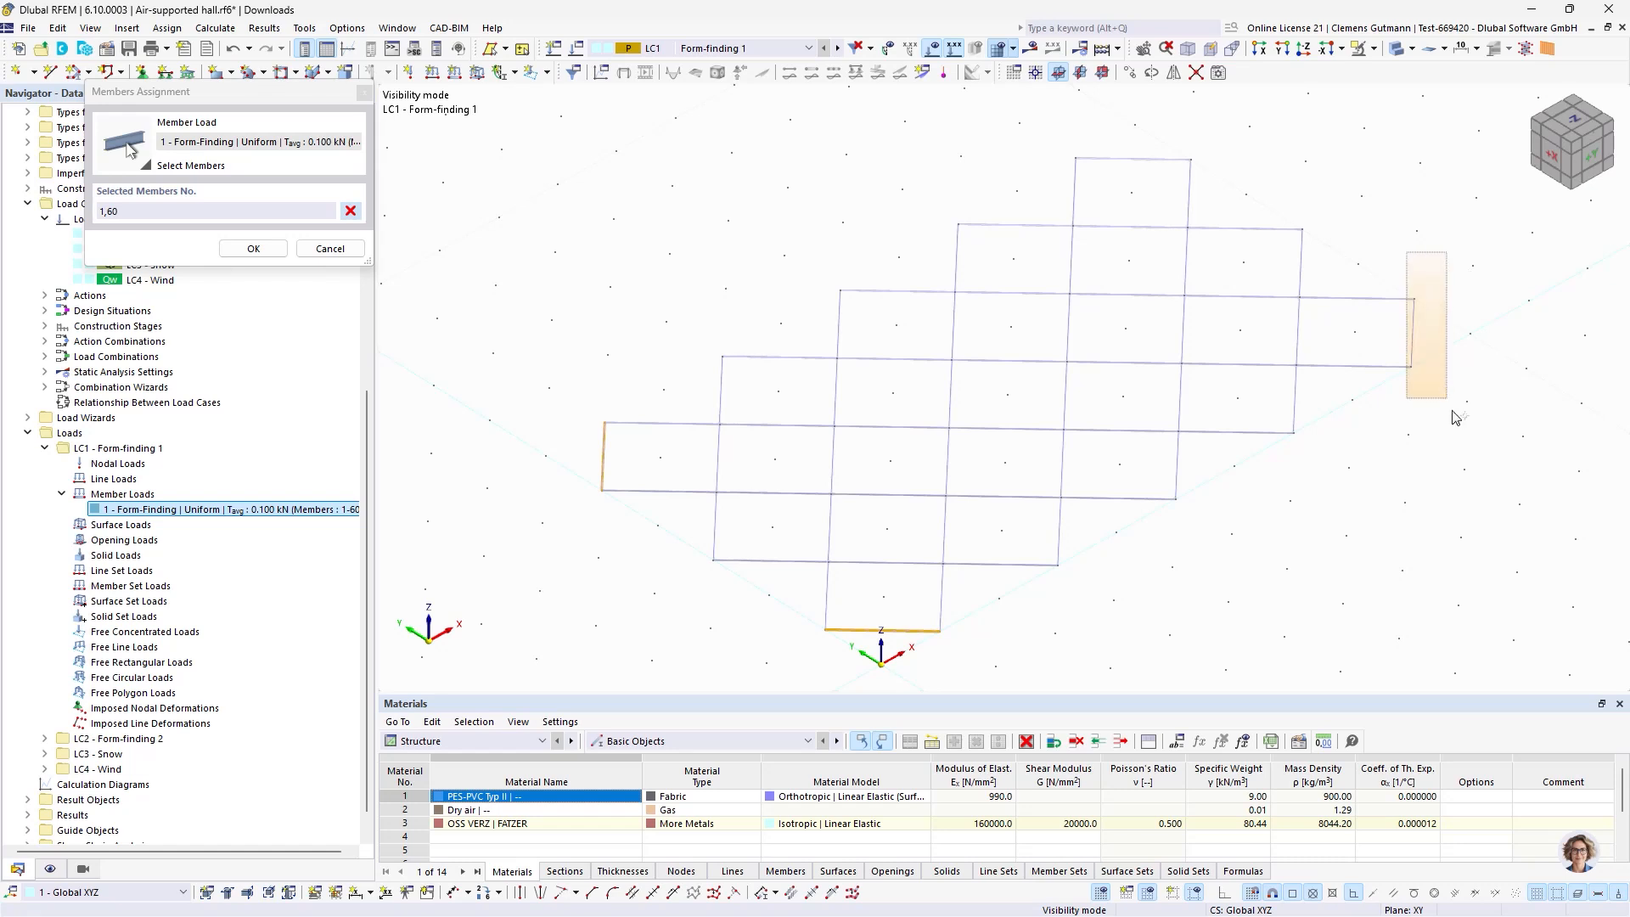
pyautogui.moveTo(1013, 136); pyautogui.dragTo(1263, 199)
pyautogui.click(246, 246)
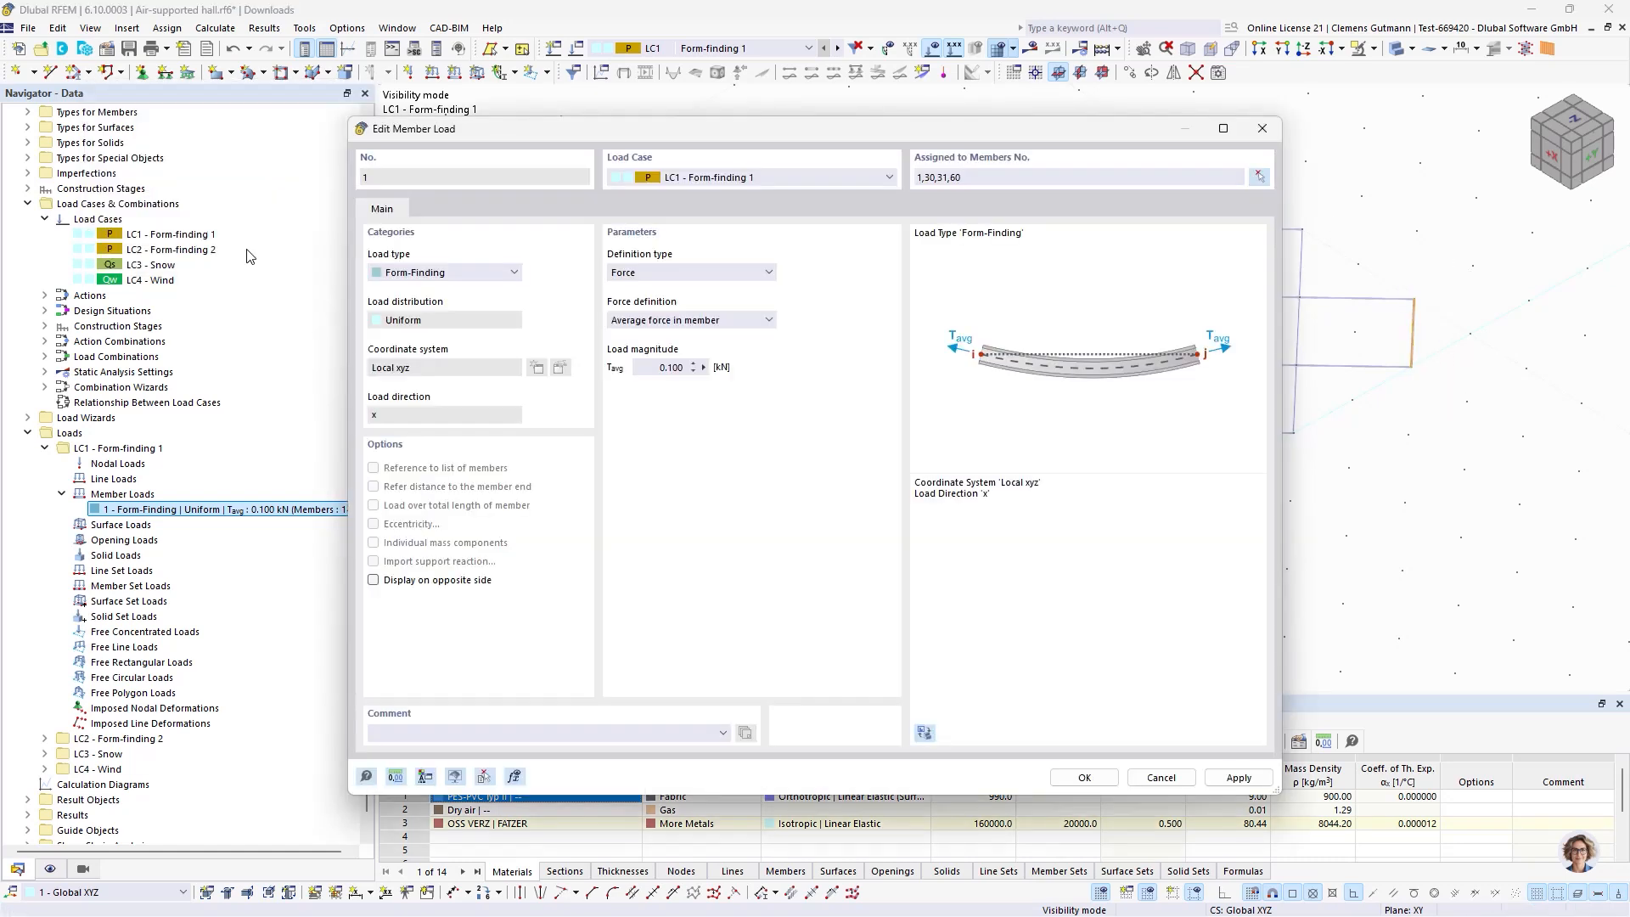
# Define the corner cables' form-finding load as Geometric by Sag, with an absolute target sag of 0.6 m.
pyautogui.click(659, 272)
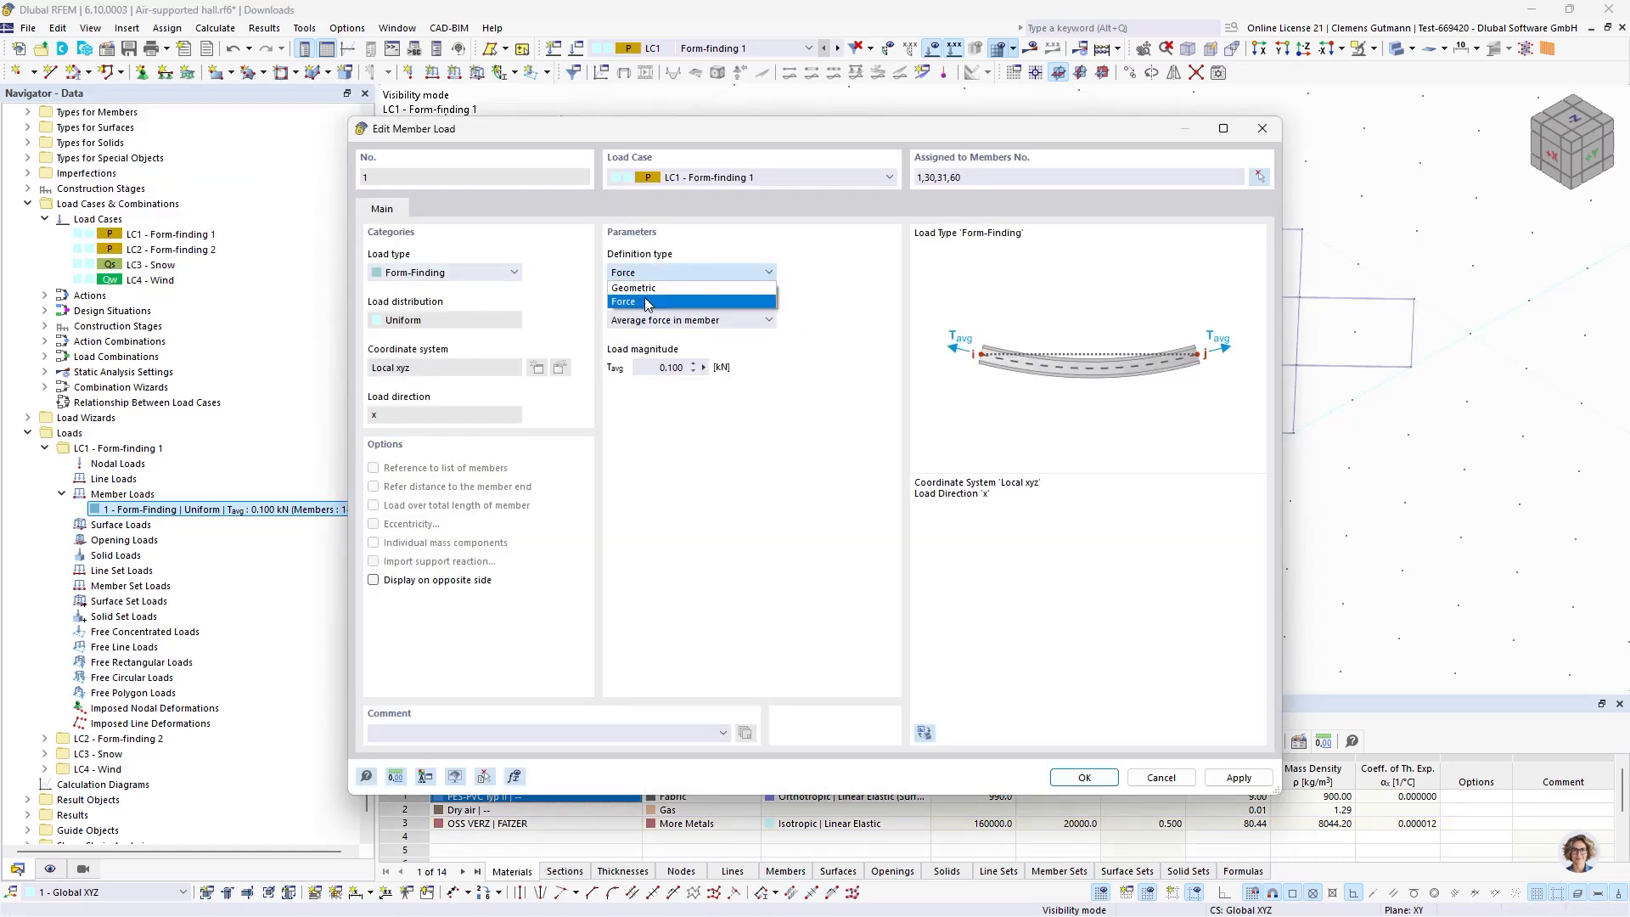
pyautogui.click(660, 304)
pyautogui.click(653, 323)
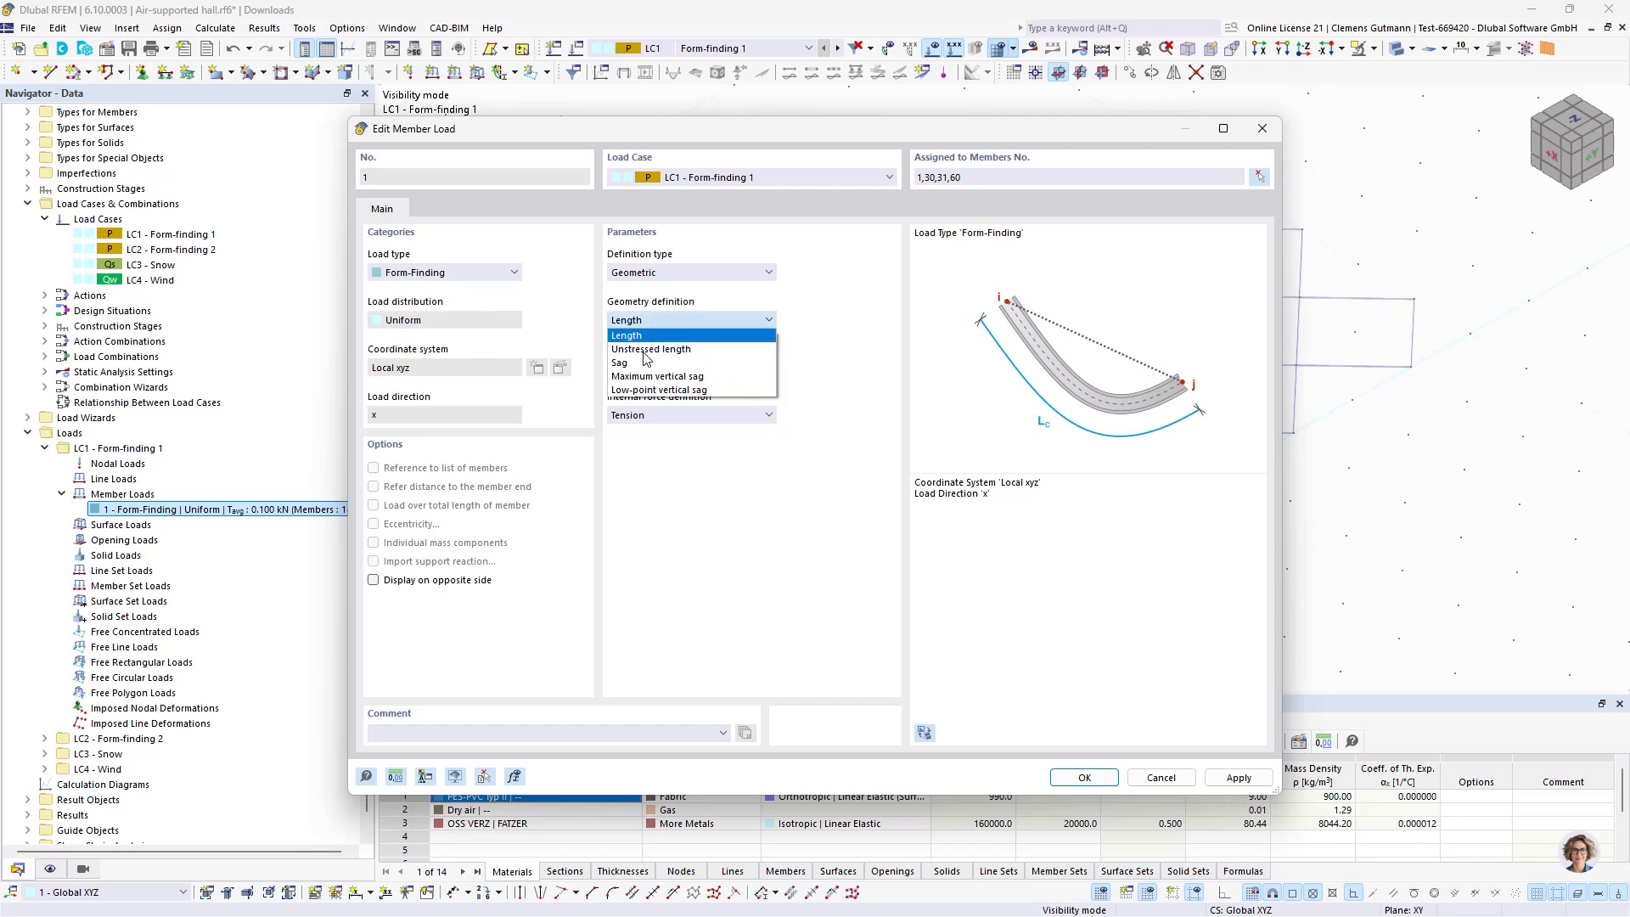
pyautogui.click(649, 357)
pyautogui.moveTo(668, 367); pyautogui.dragTo(796, 368)
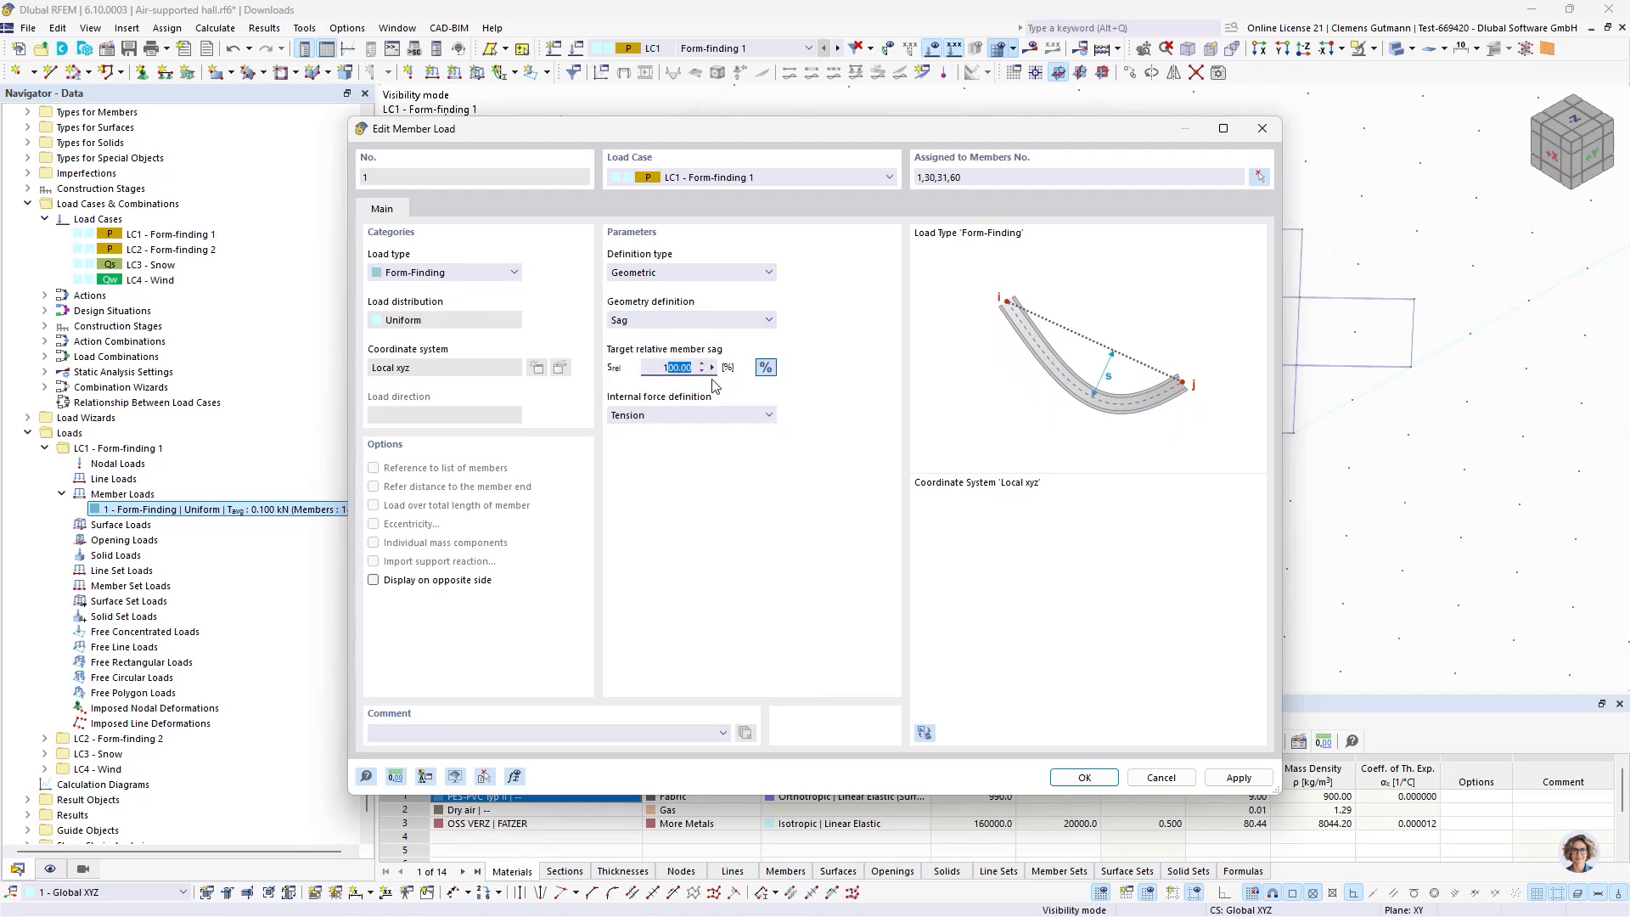
pyautogui.click(763, 368)
pyautogui.press('Tab')
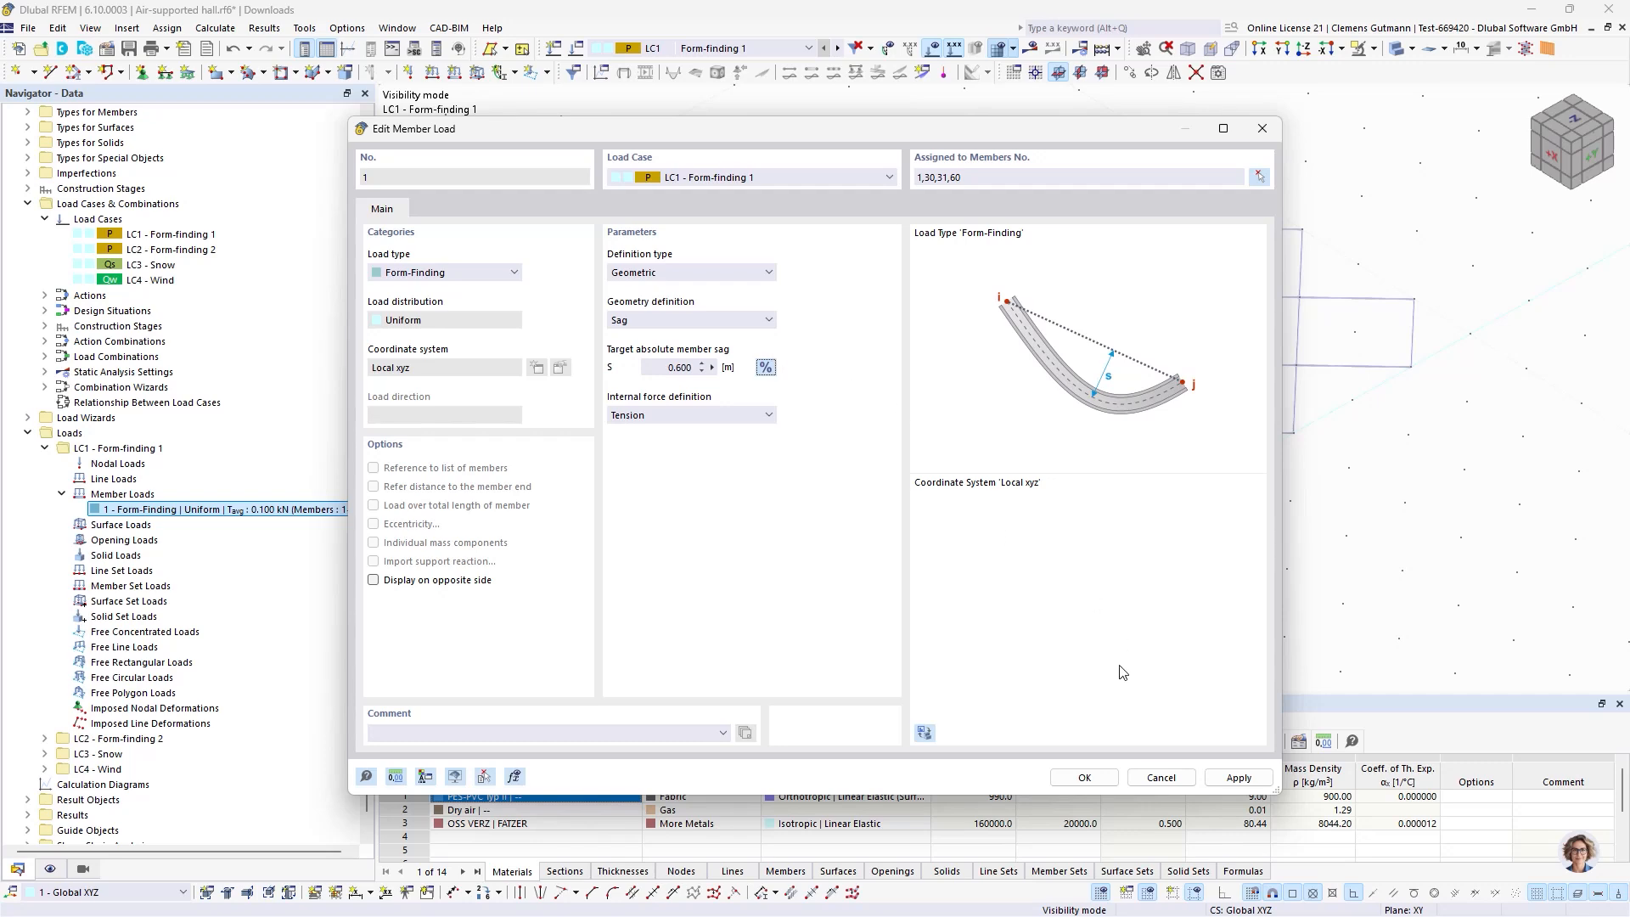
pyautogui.click(1088, 778)
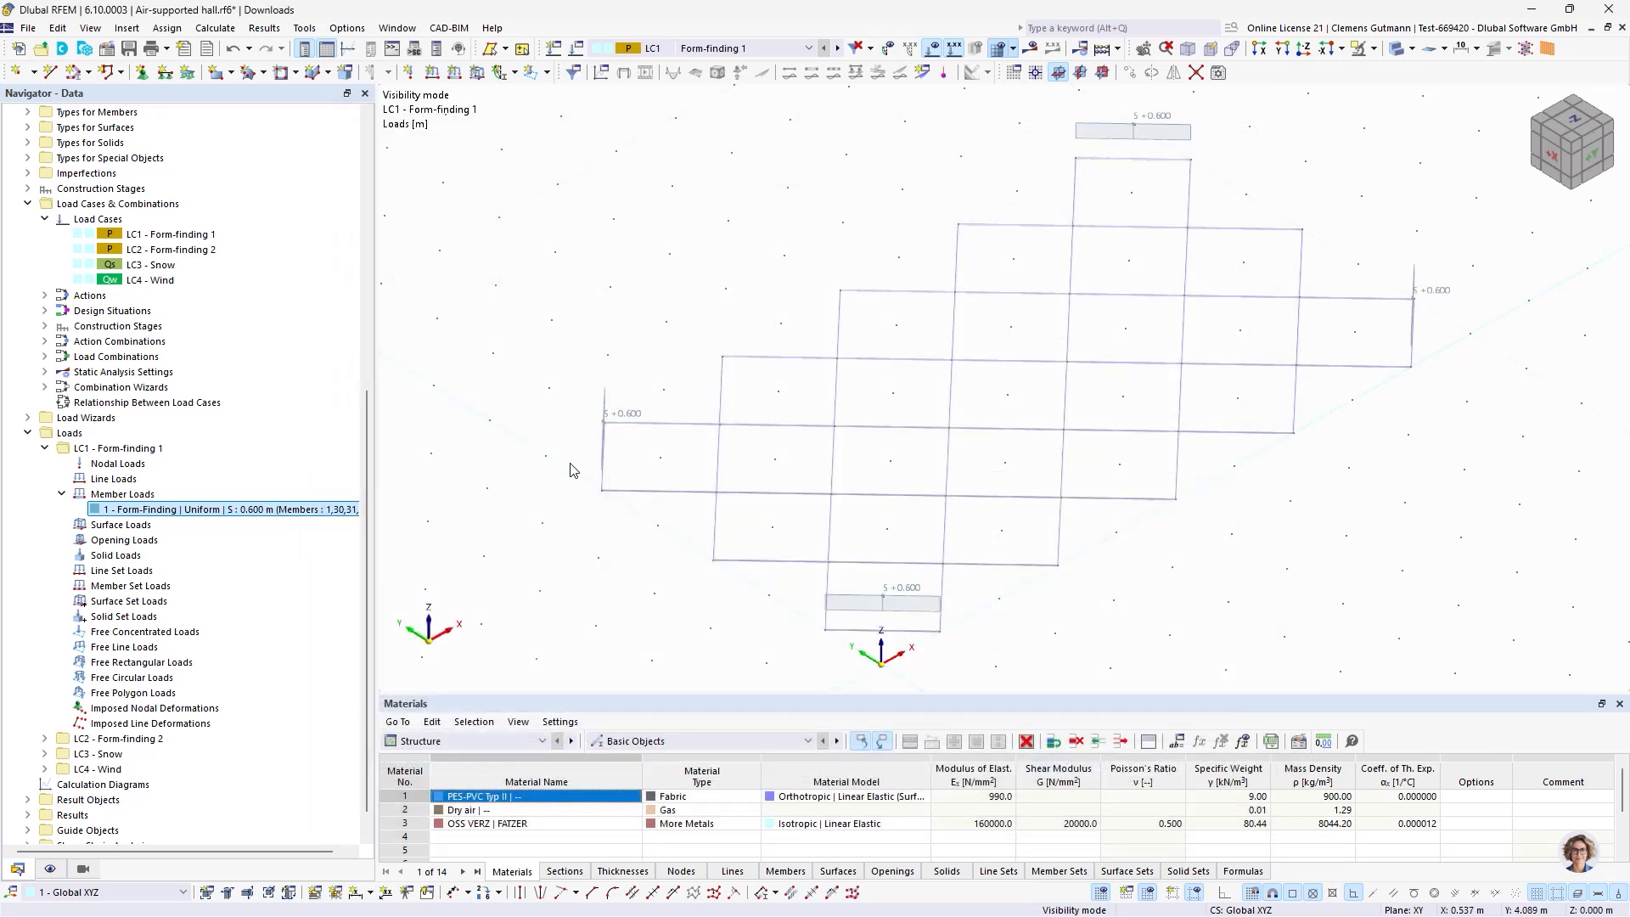
pyautogui.click(548, 72)
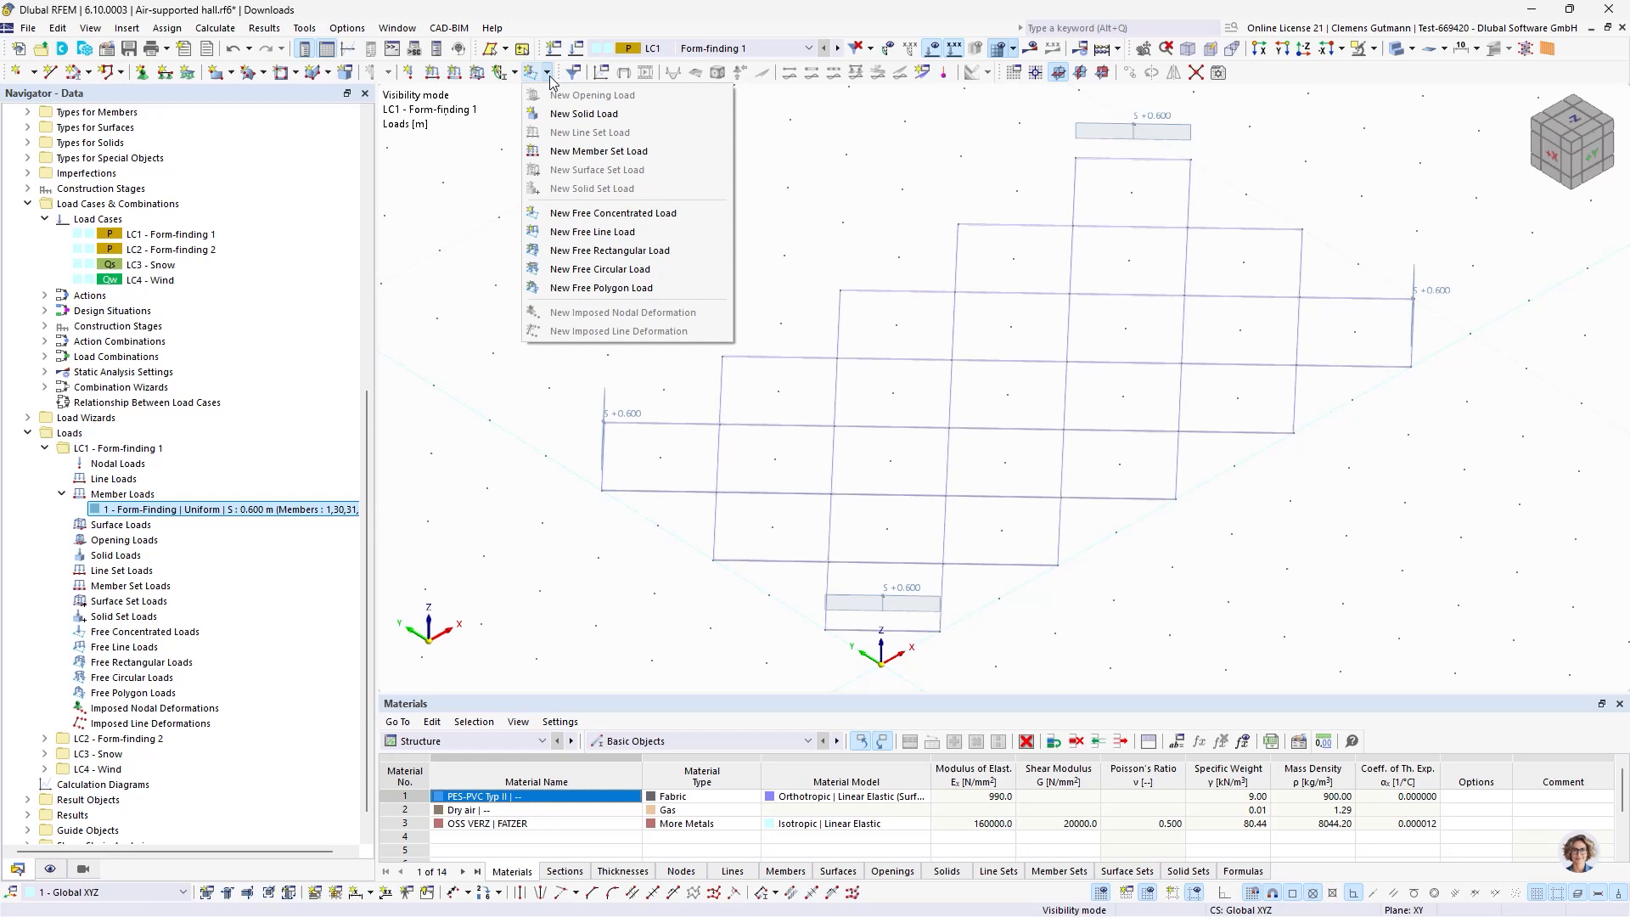
pyautogui.click(598, 151)
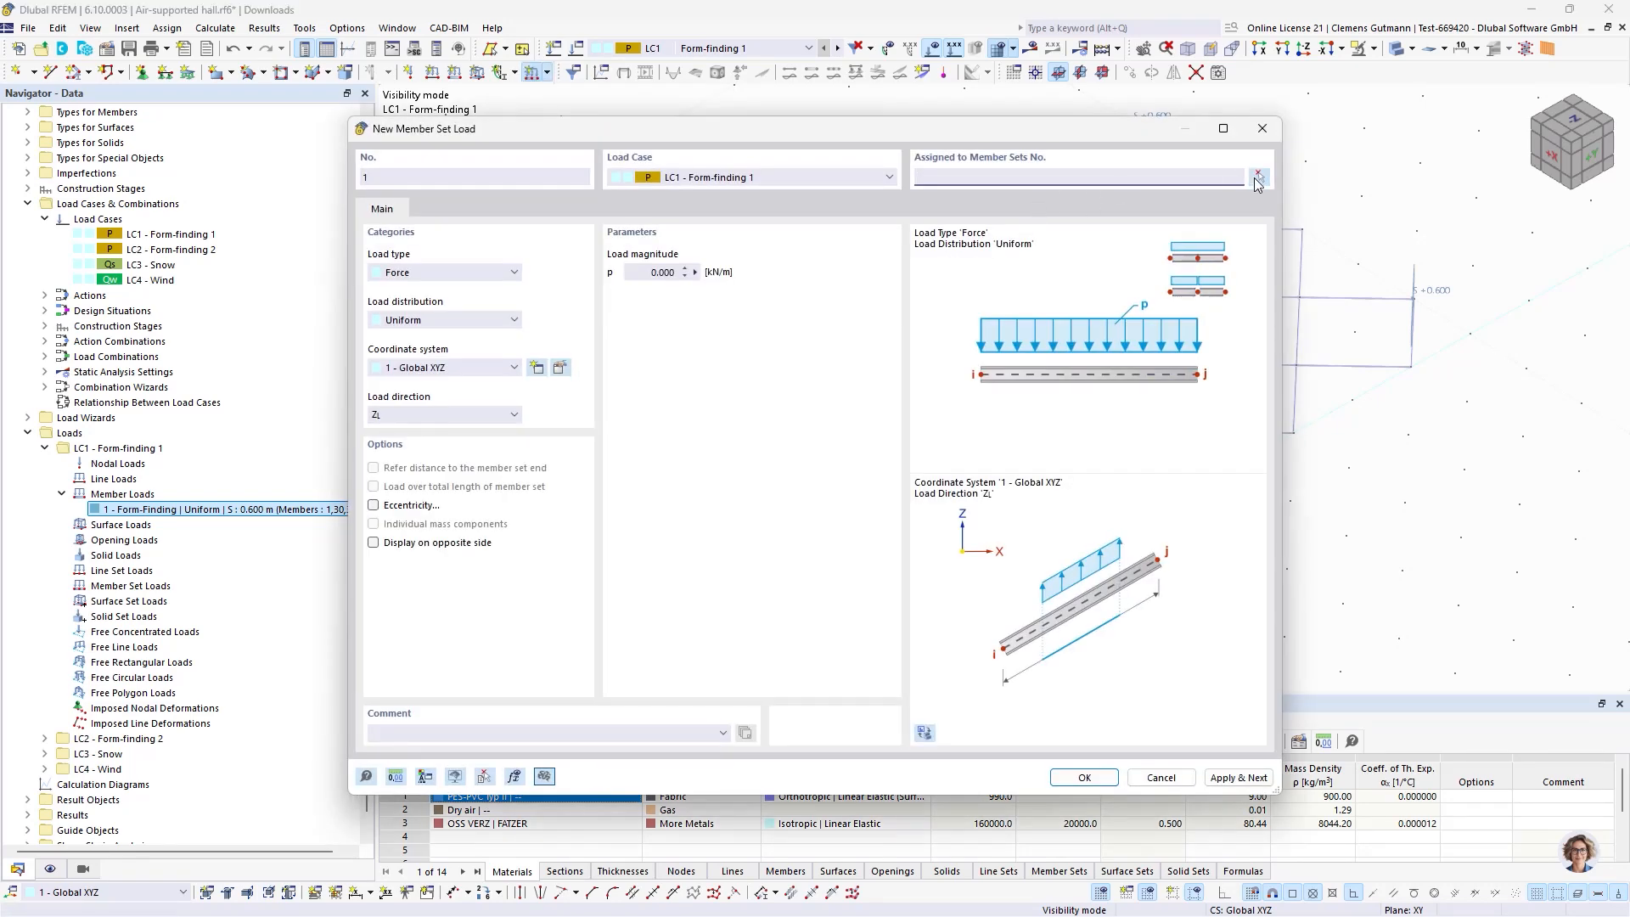
pyautogui.click(1258, 182)
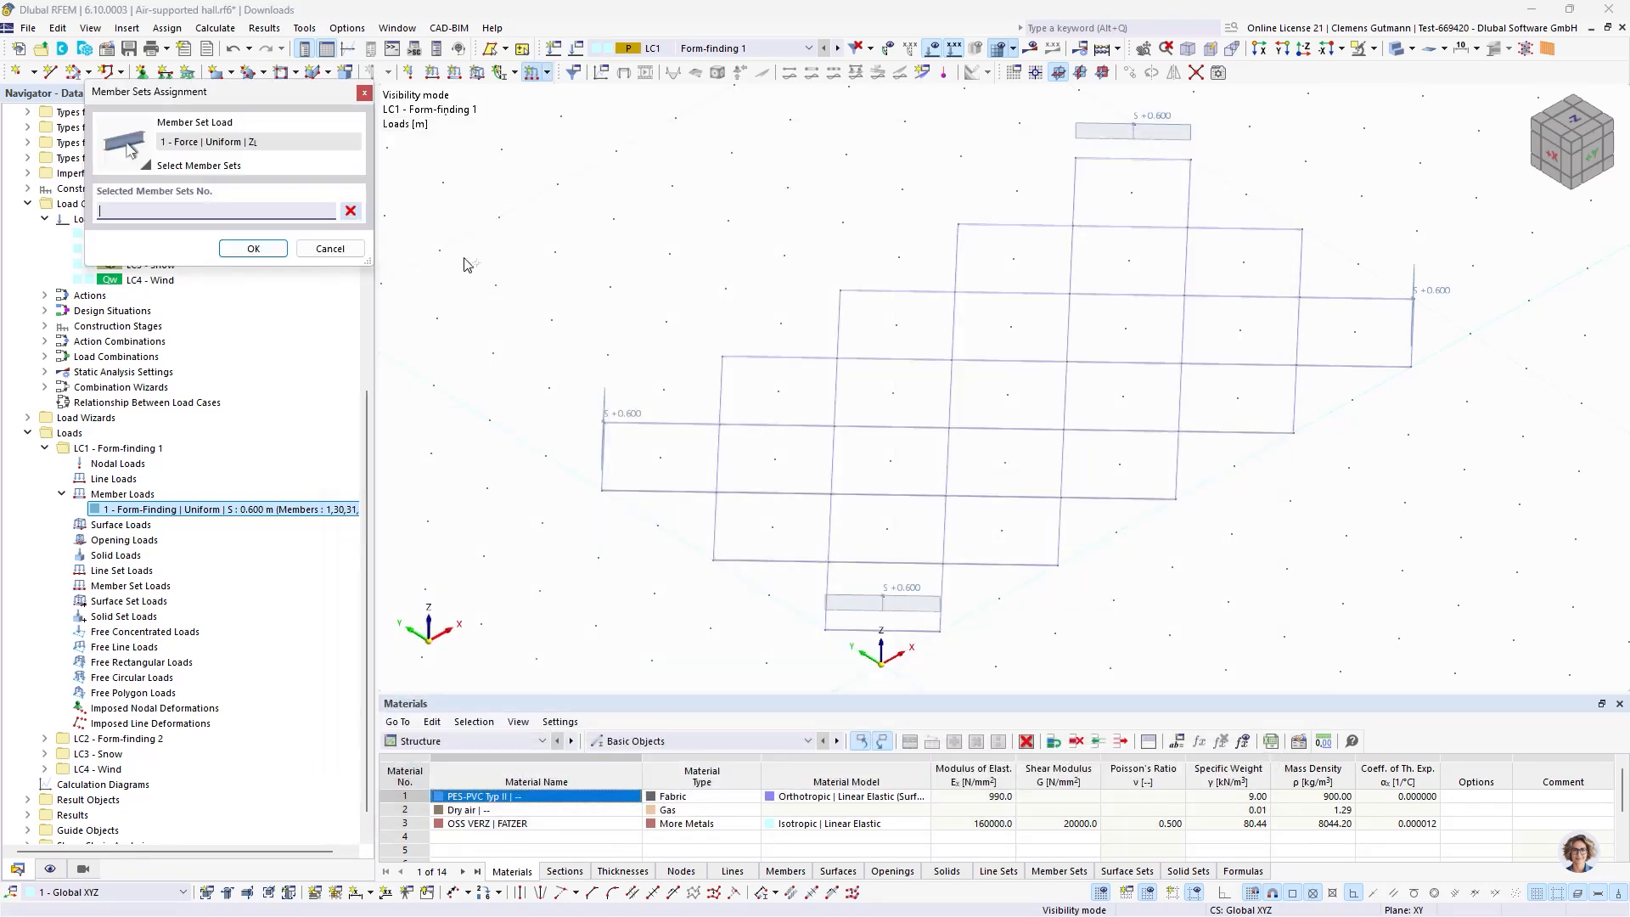
pyautogui.click(330, 248)
pyautogui.click(1161, 779)
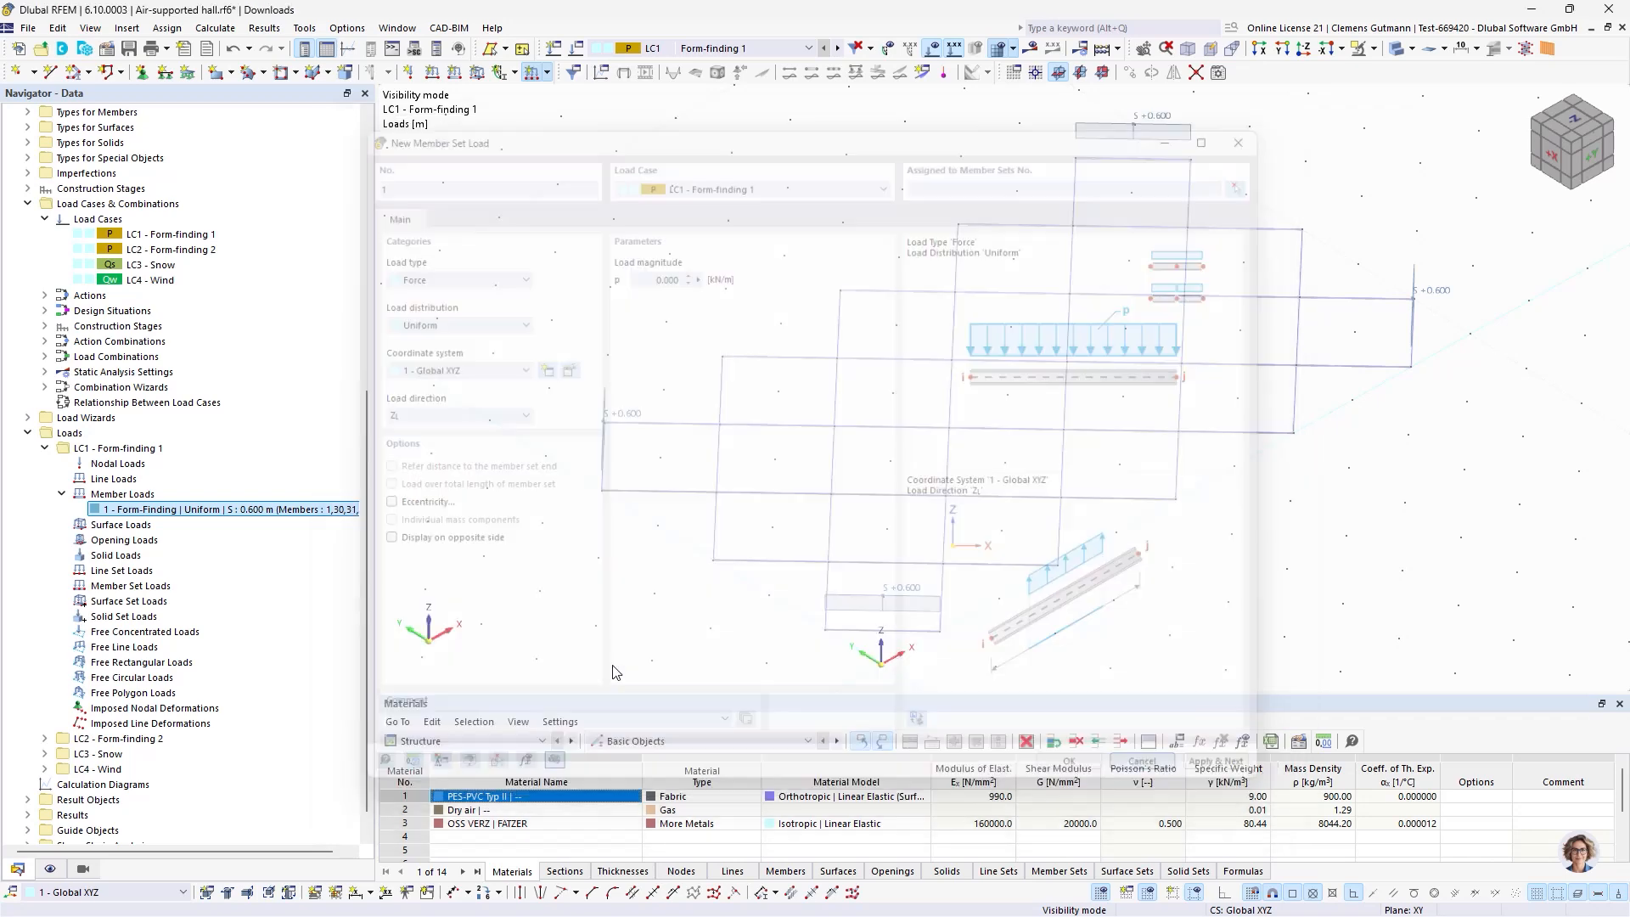
# Include member sets among the object types of the Cables object selection OS1.
pyautogui.click(50, 869)
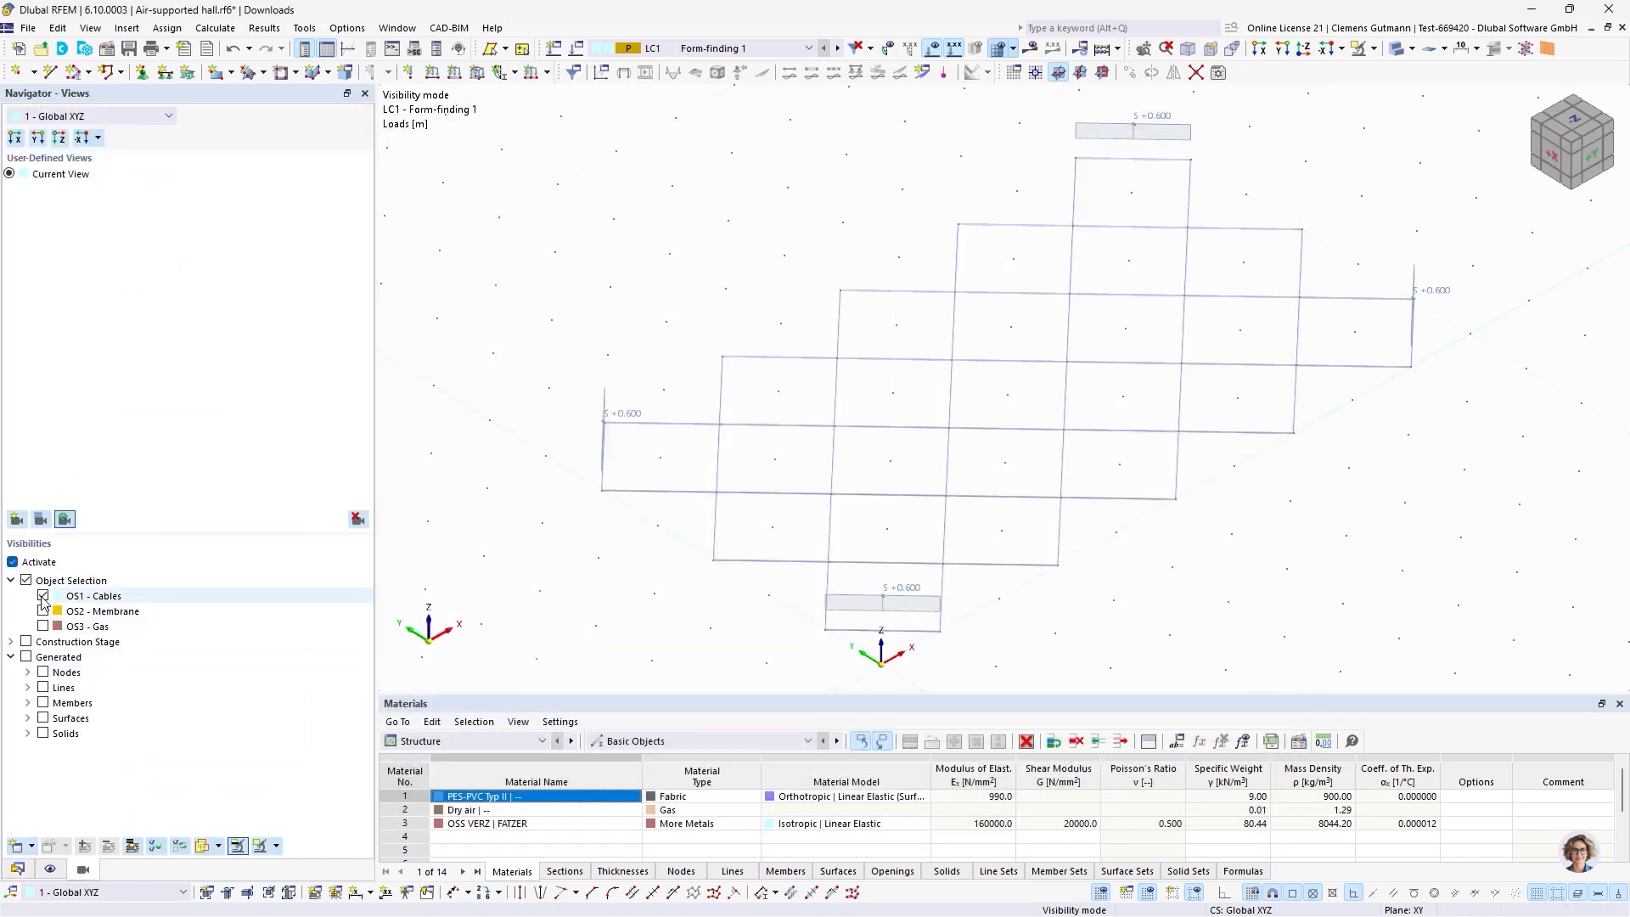
pyautogui.rightClick(116, 597)
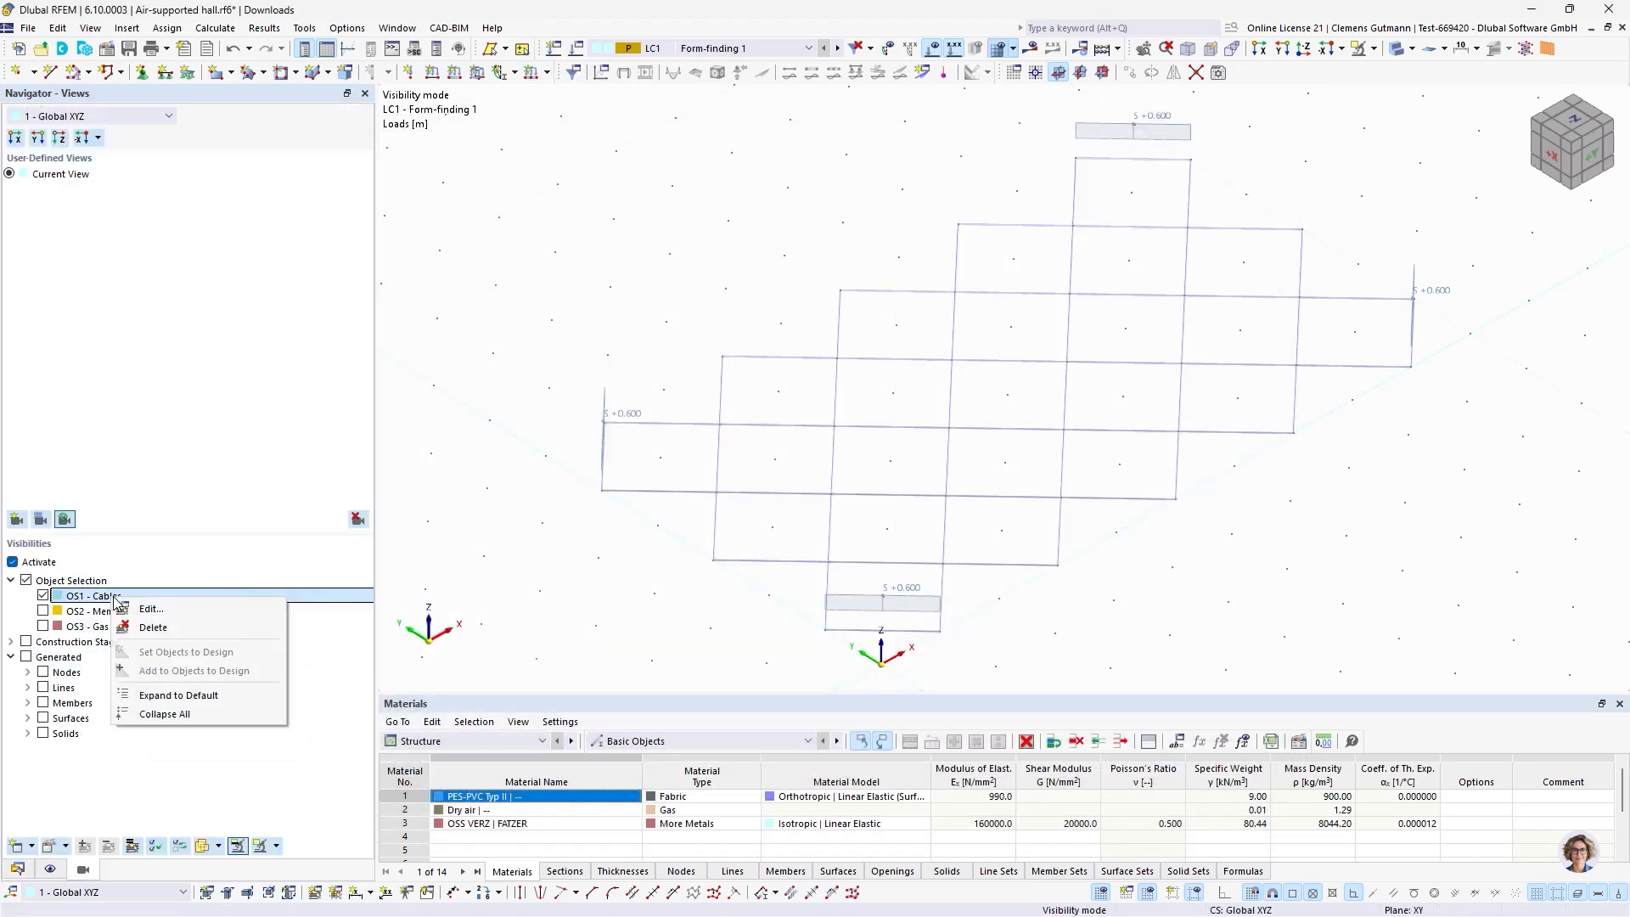
pyautogui.click(161, 610)
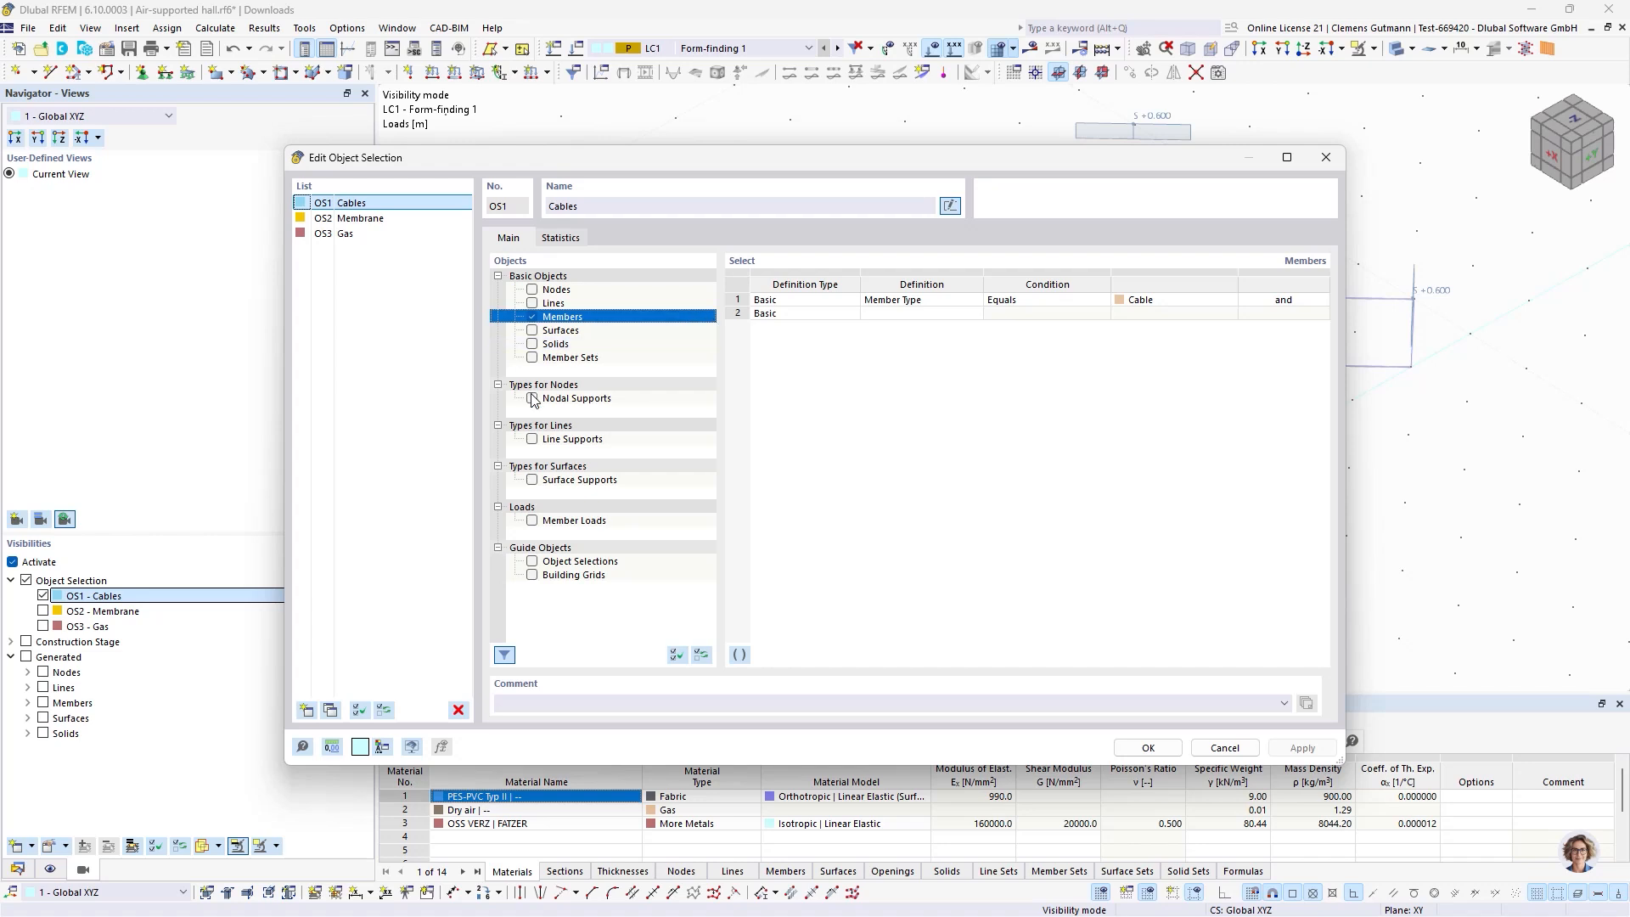
pyautogui.click(532, 358)
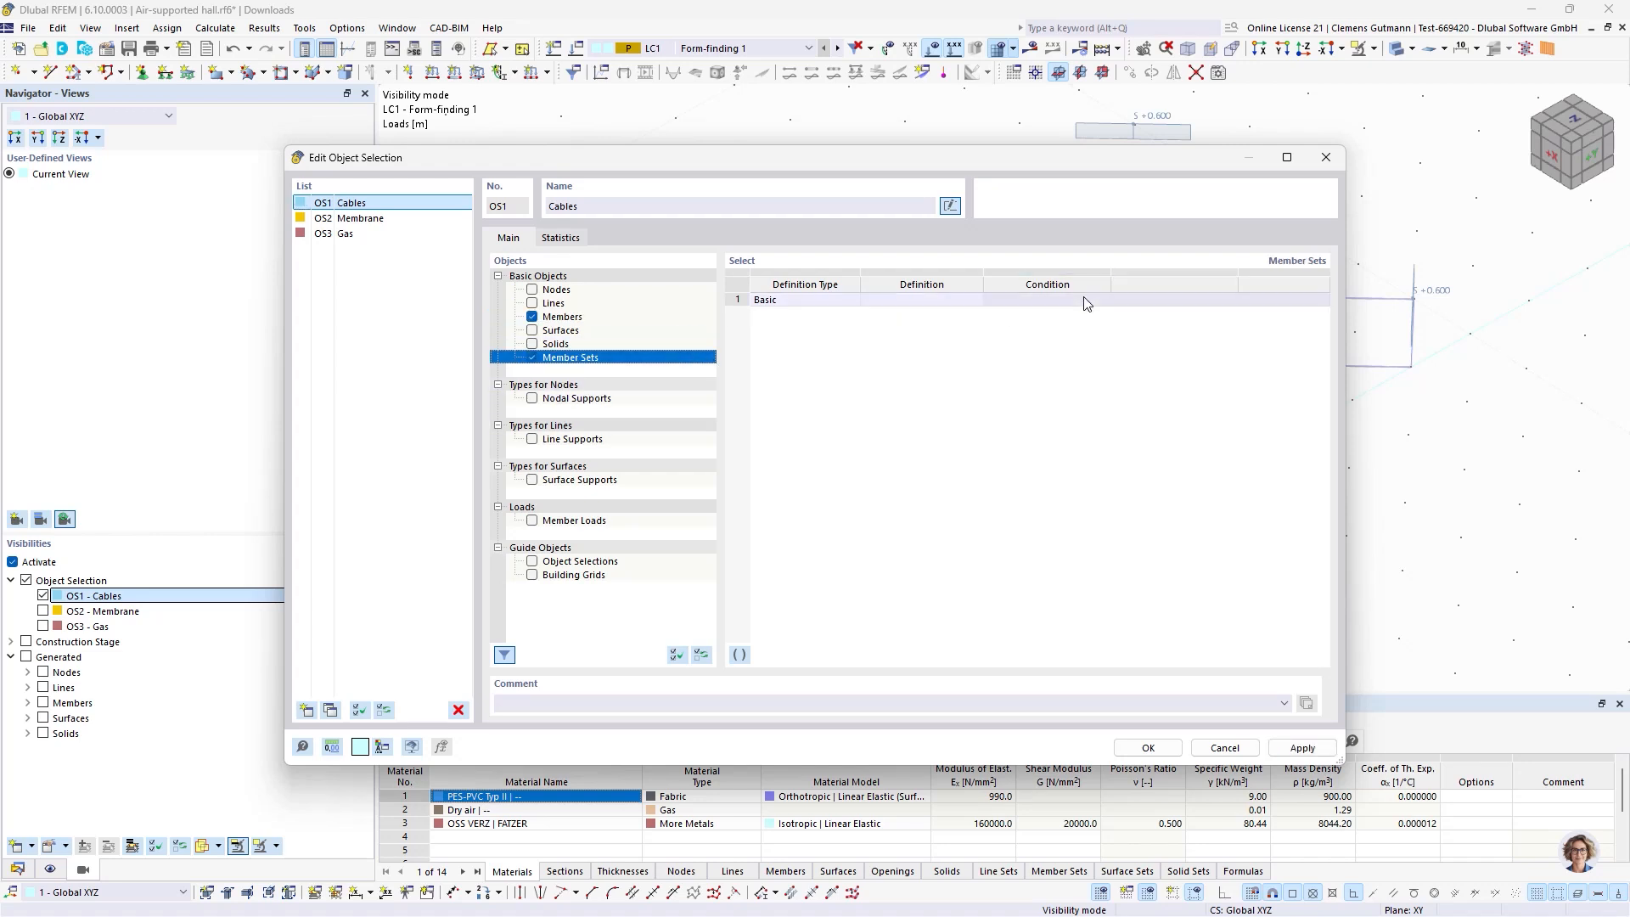
# Set the Cables selection's member set criterion to Member Set No. equals All, save it and reactivate the visibility.
pyautogui.click(958, 299)
pyautogui.click(944, 304)
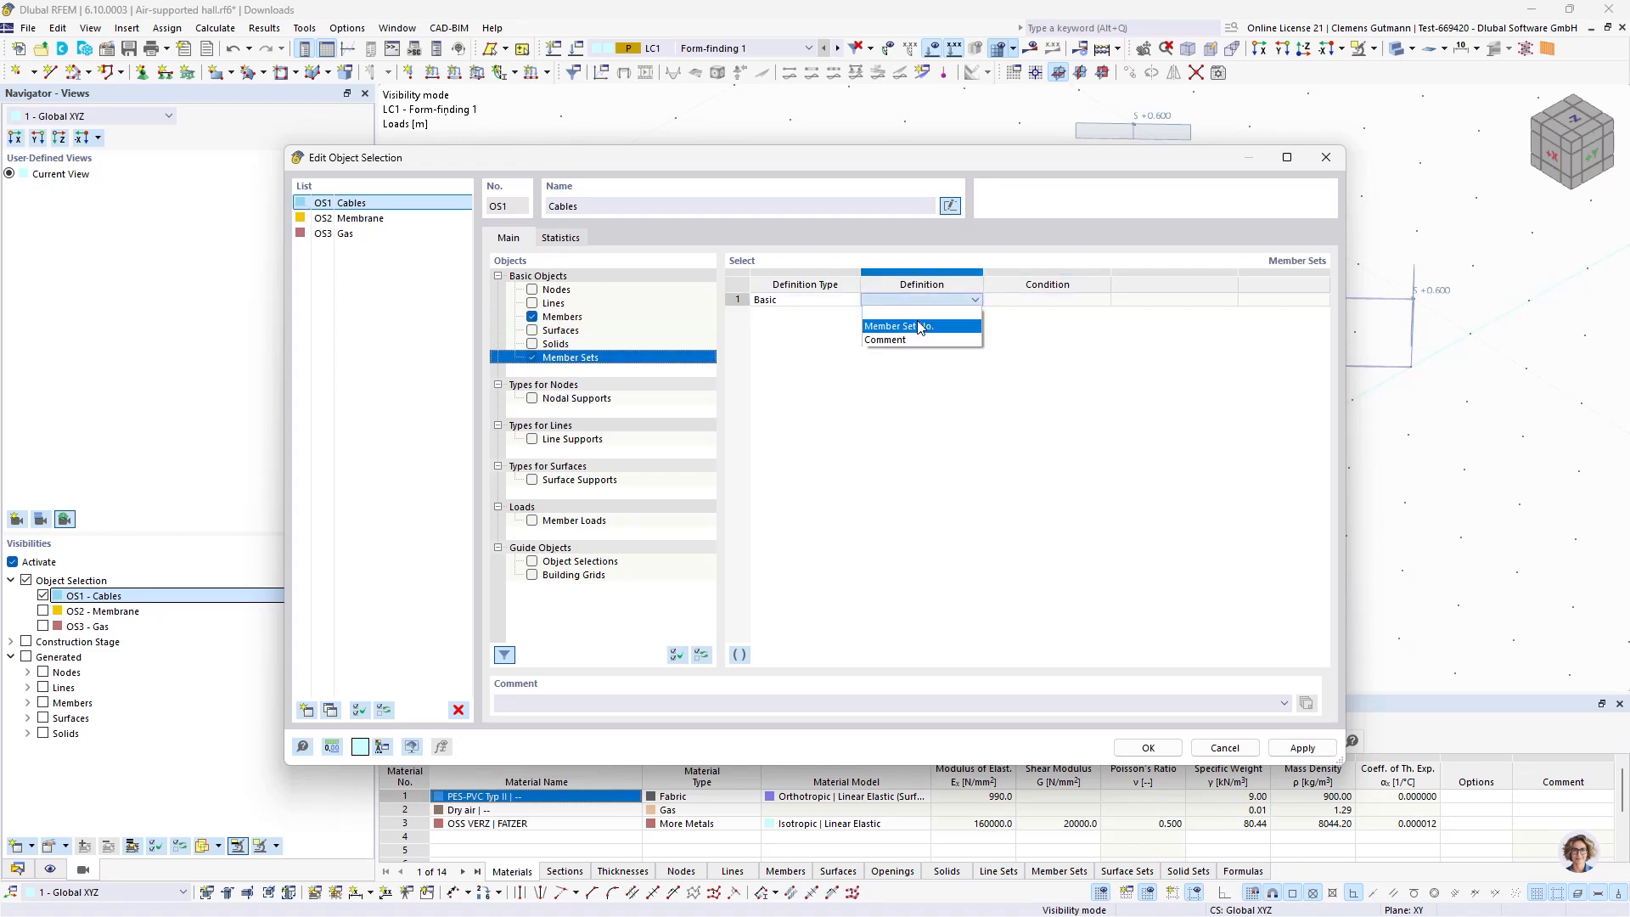
pyautogui.click(917, 320)
pyautogui.click(1168, 302)
pyautogui.click(1218, 301)
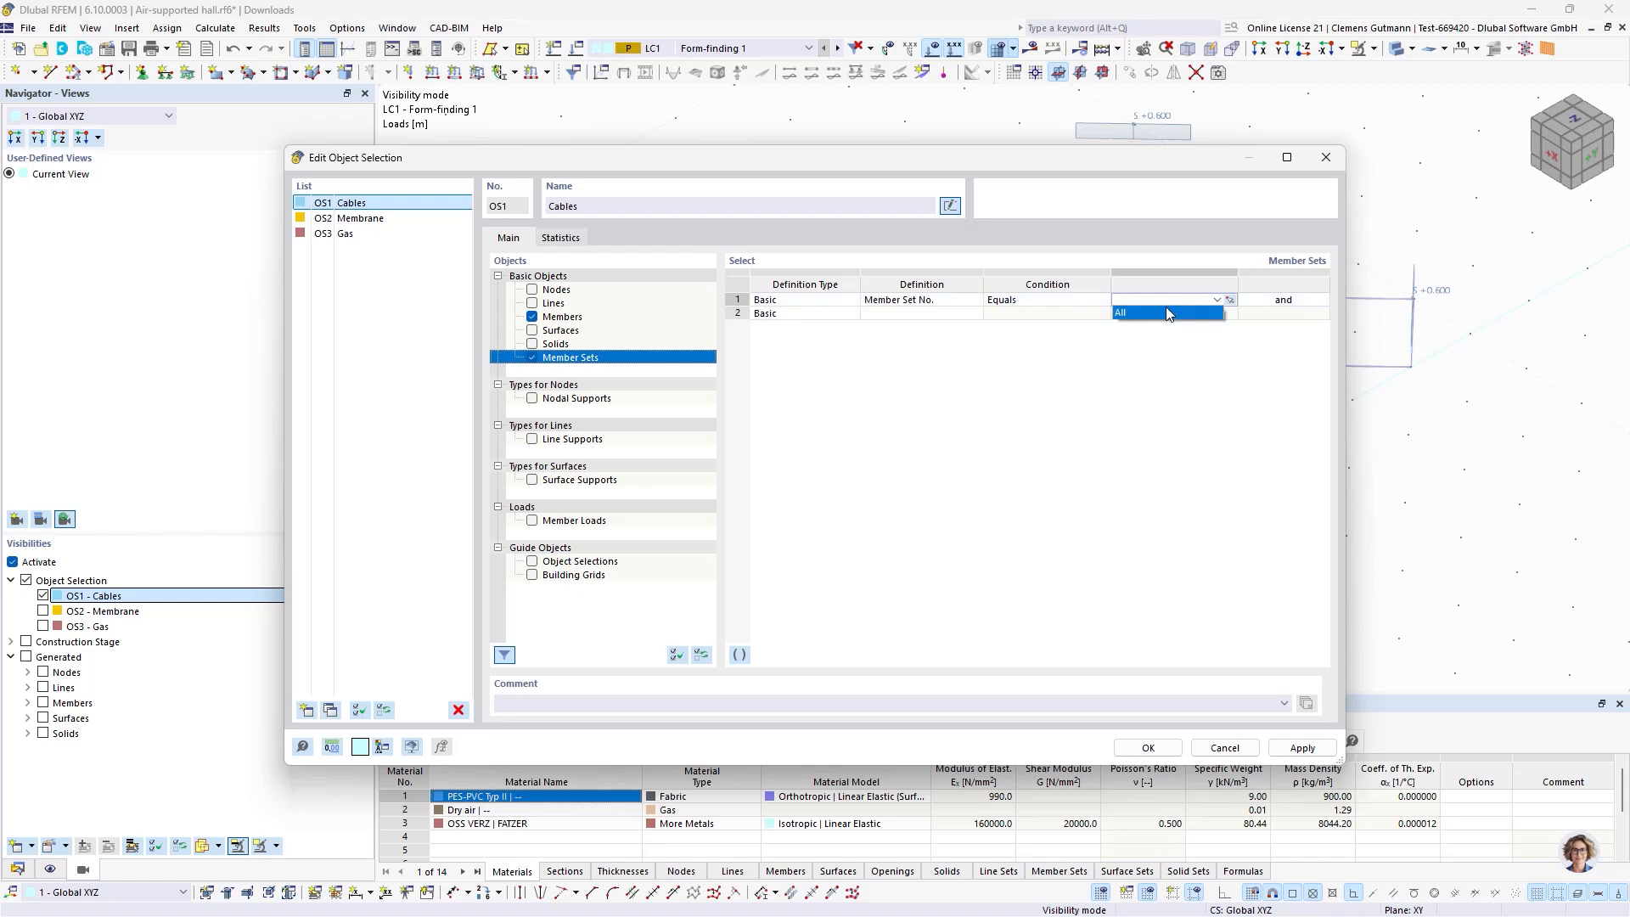
pyautogui.click(1165, 312)
pyautogui.press('Tab')
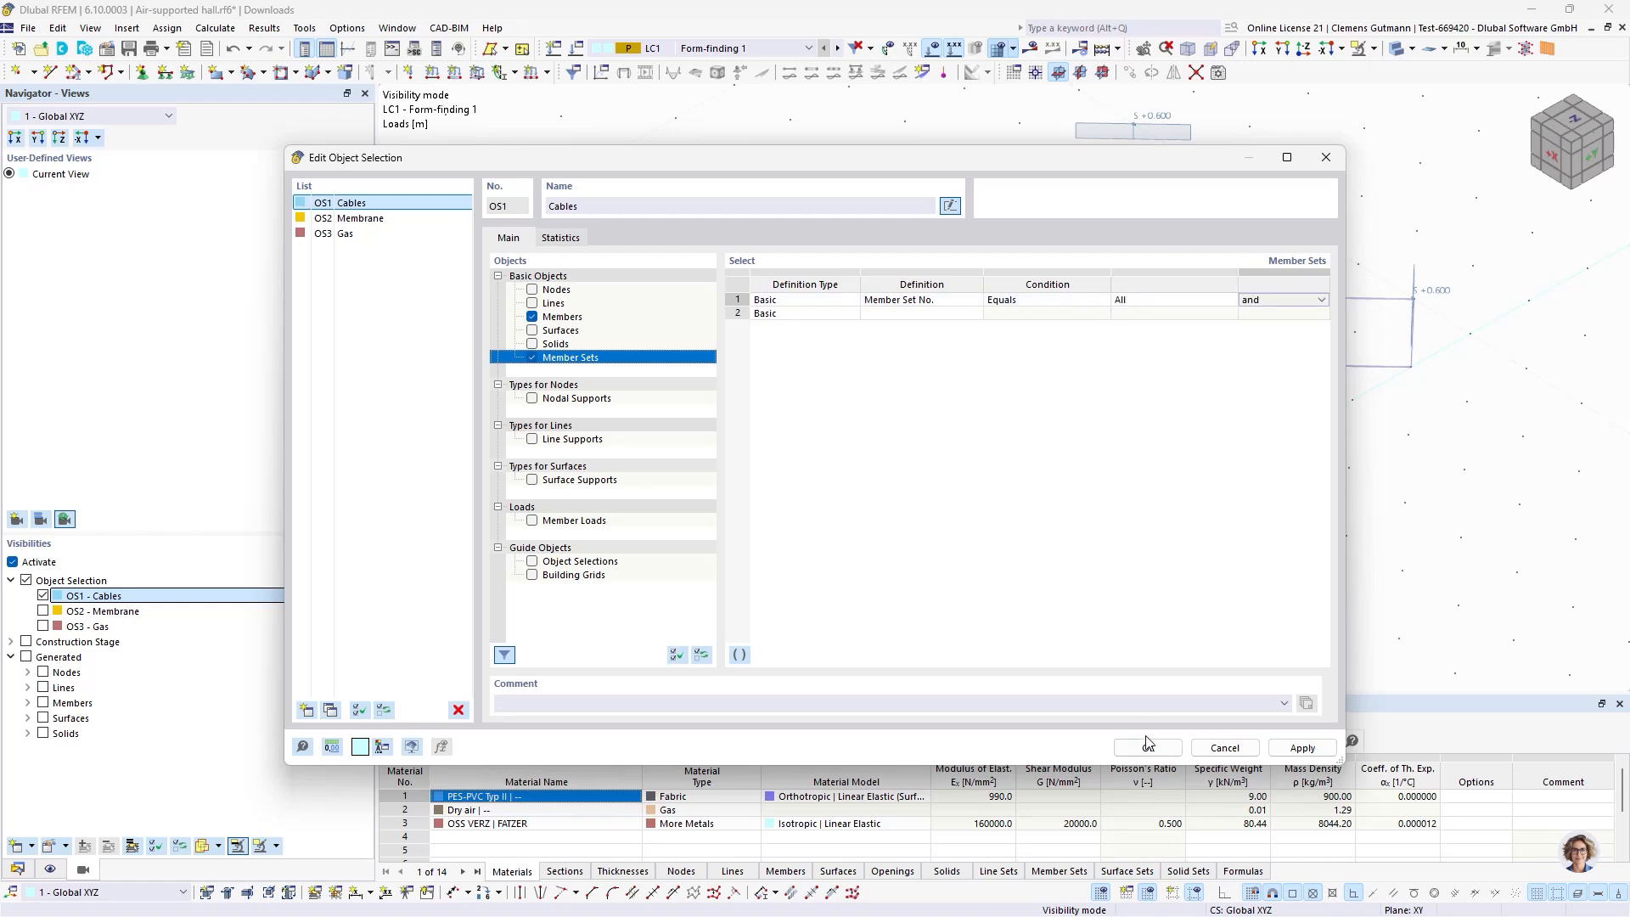
pyautogui.click(1148, 746)
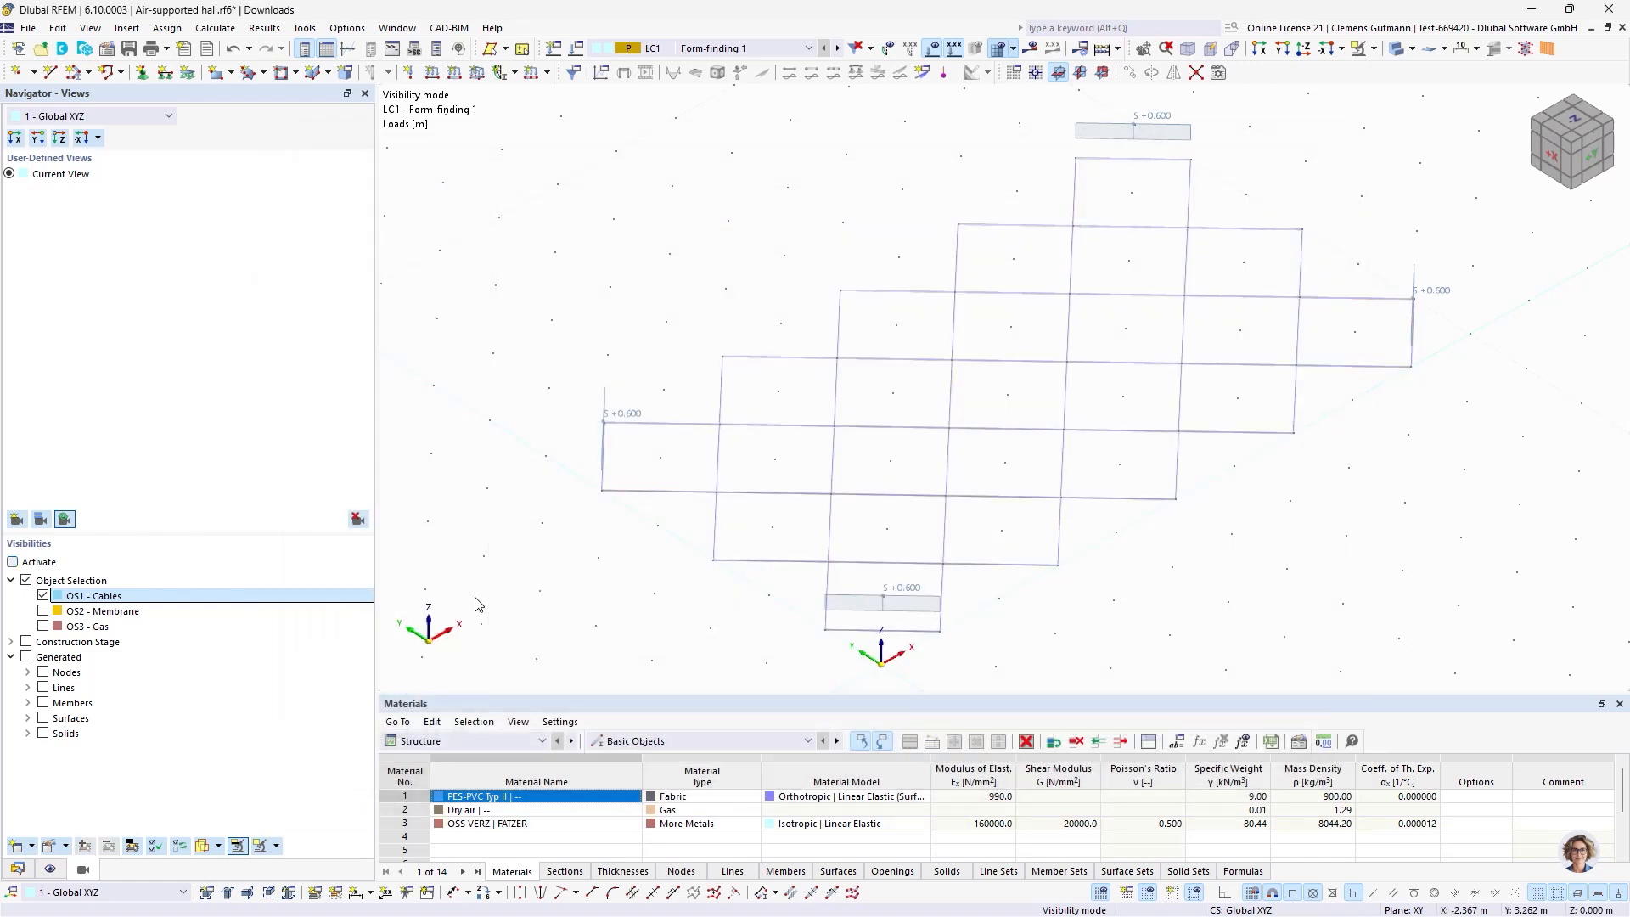
pyautogui.click(11, 561)
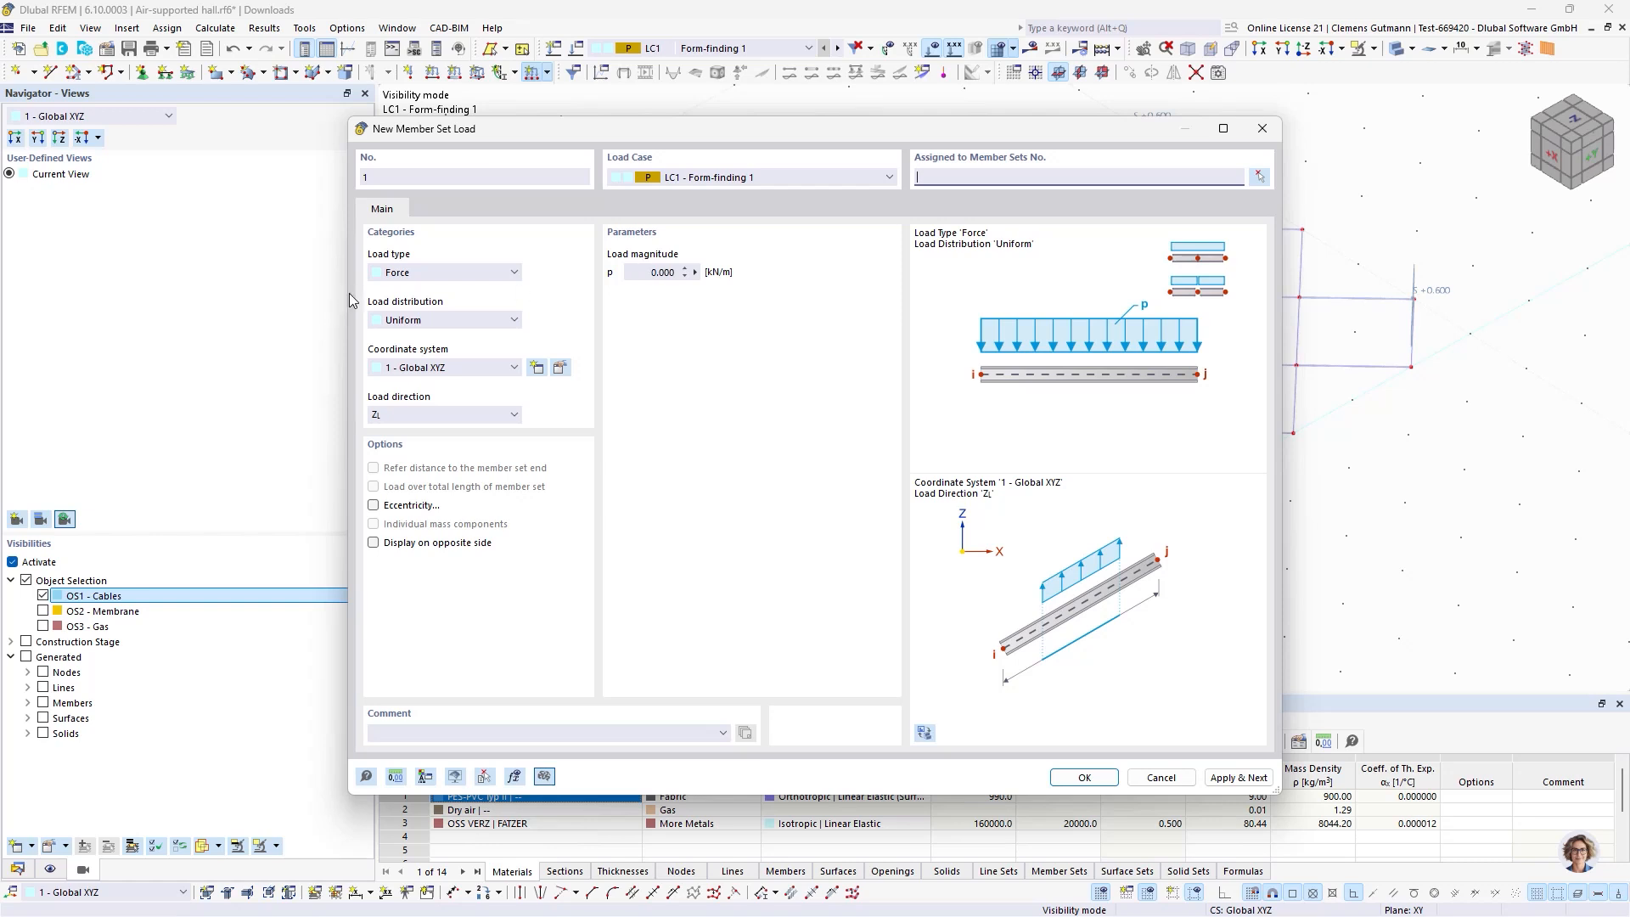
# Define a new member set load in LC1 as Form-Finding, Geometric by Sag, with an absolute target sag of 1.3 m.
pyautogui.click(429, 273)
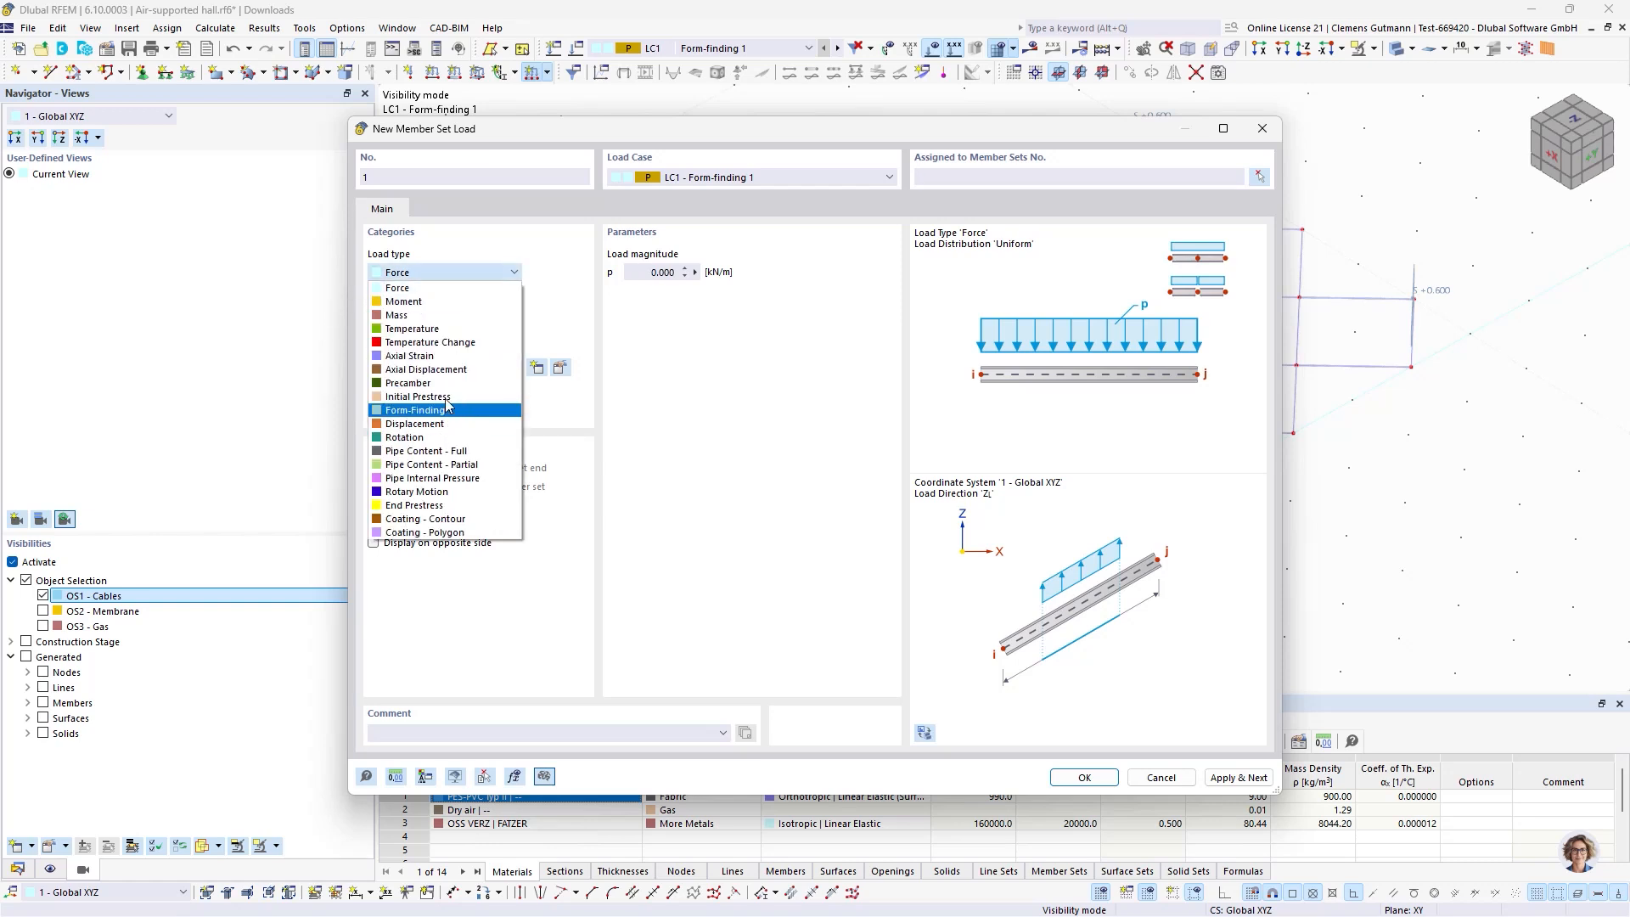
pyautogui.click(421, 410)
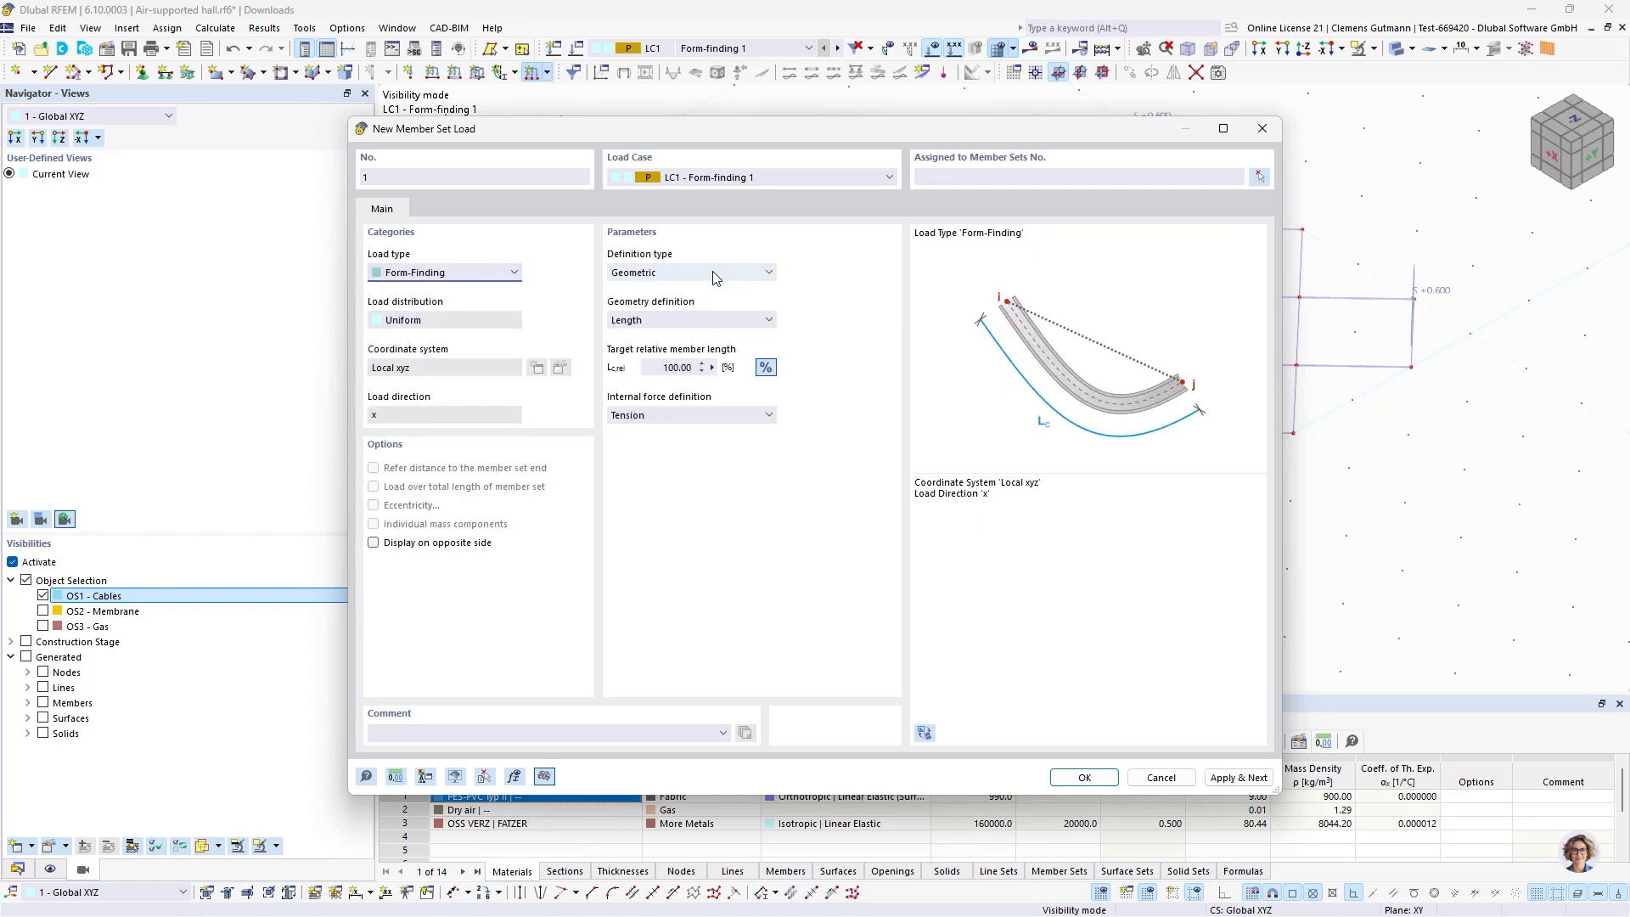
pyautogui.click(665, 320)
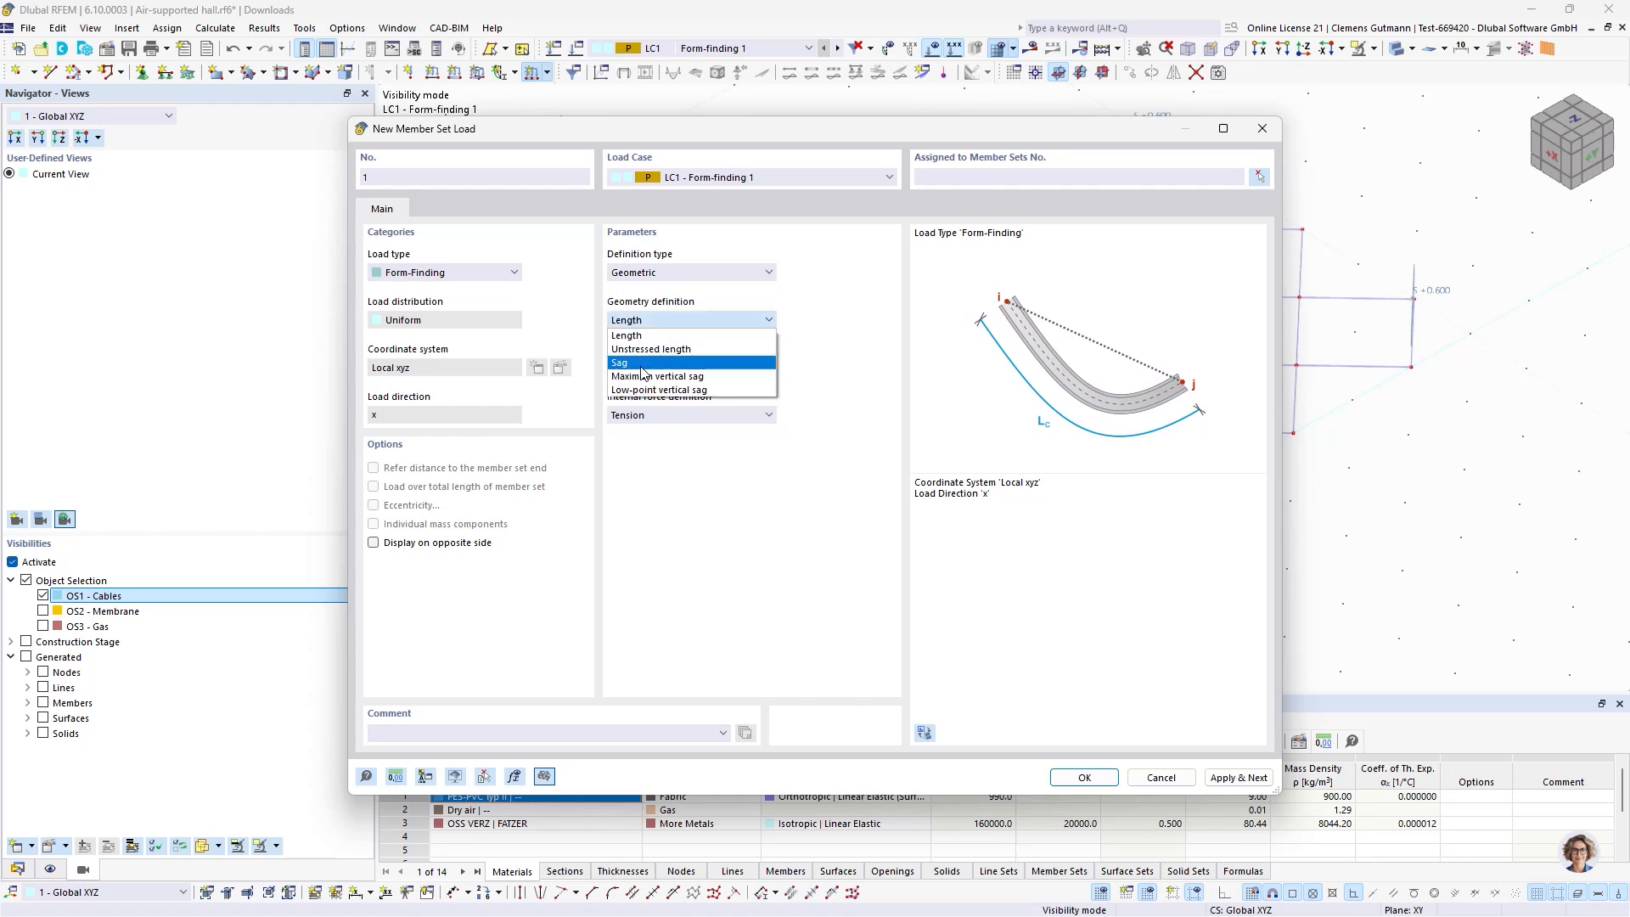
pyautogui.click(641, 378)
pyautogui.click(767, 368)
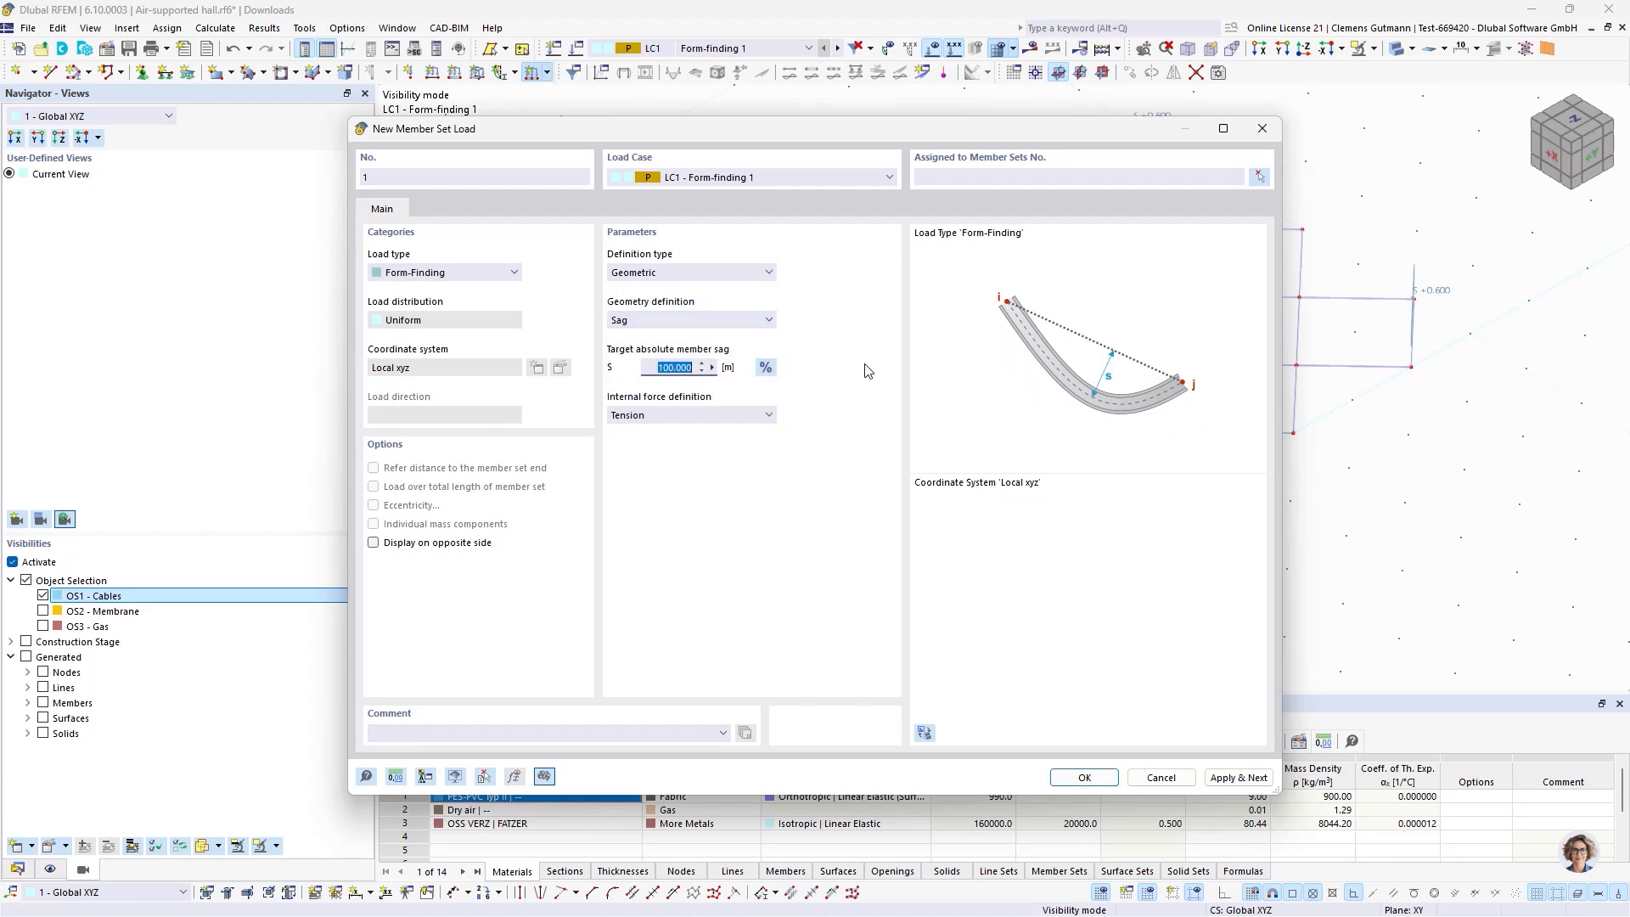
pyautogui.write('1,3')
pyautogui.press('Tab')
# Assign the 1.3 m sag load to member sets 1, 6, 7 and 12 and apply it.
pyautogui.click(1259, 176)
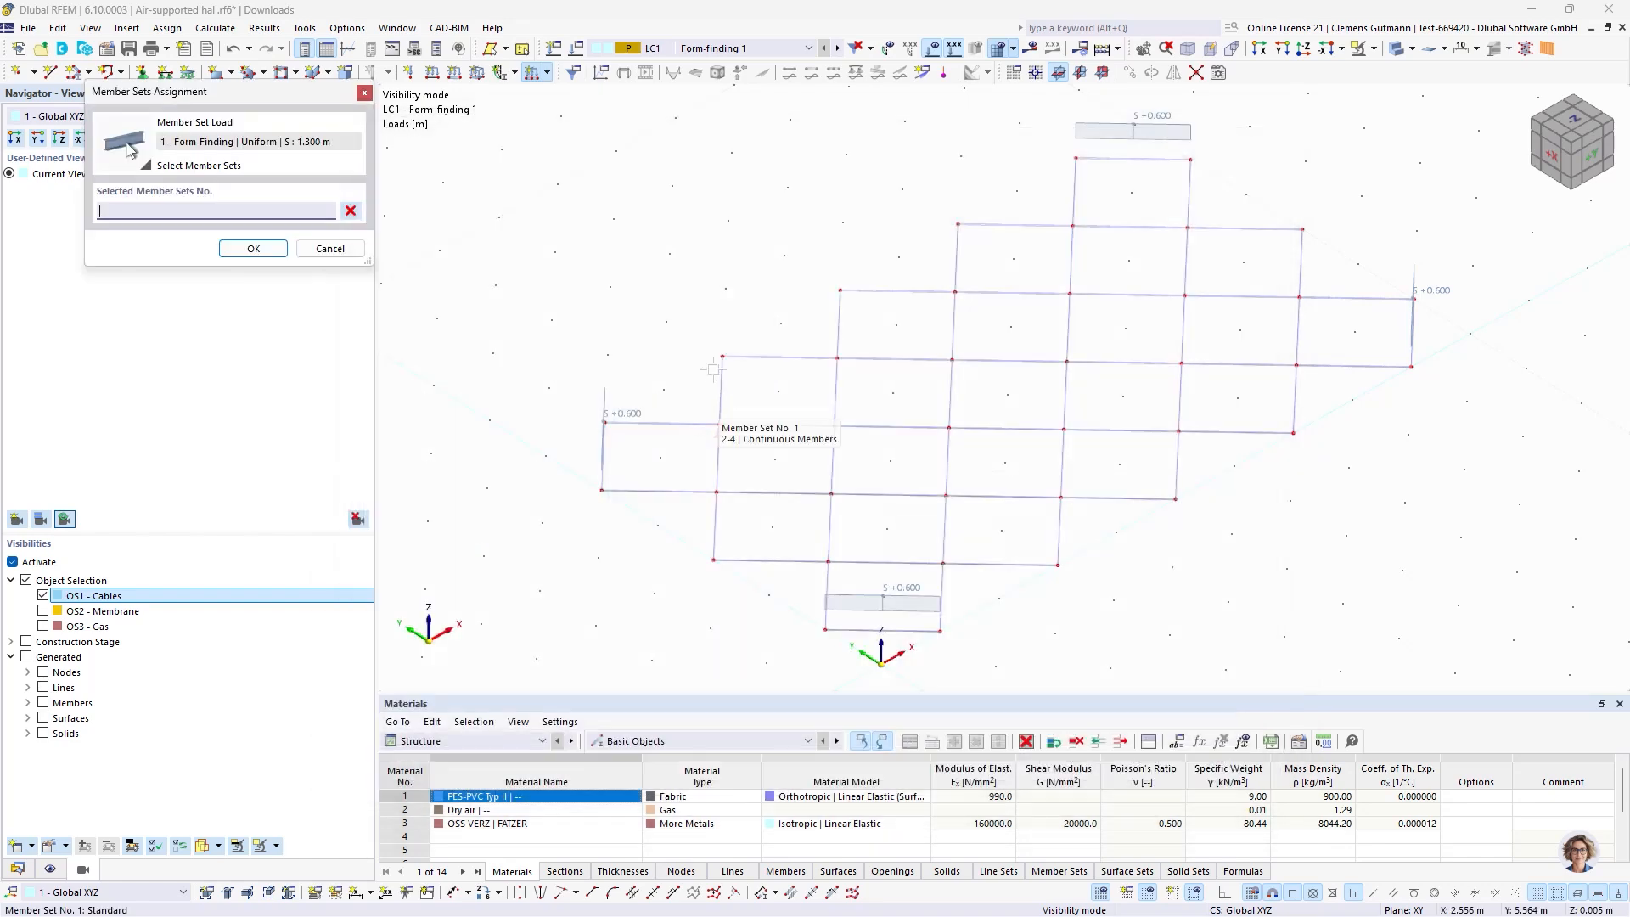
pyautogui.click(718, 548)
pyautogui.click(1064, 569)
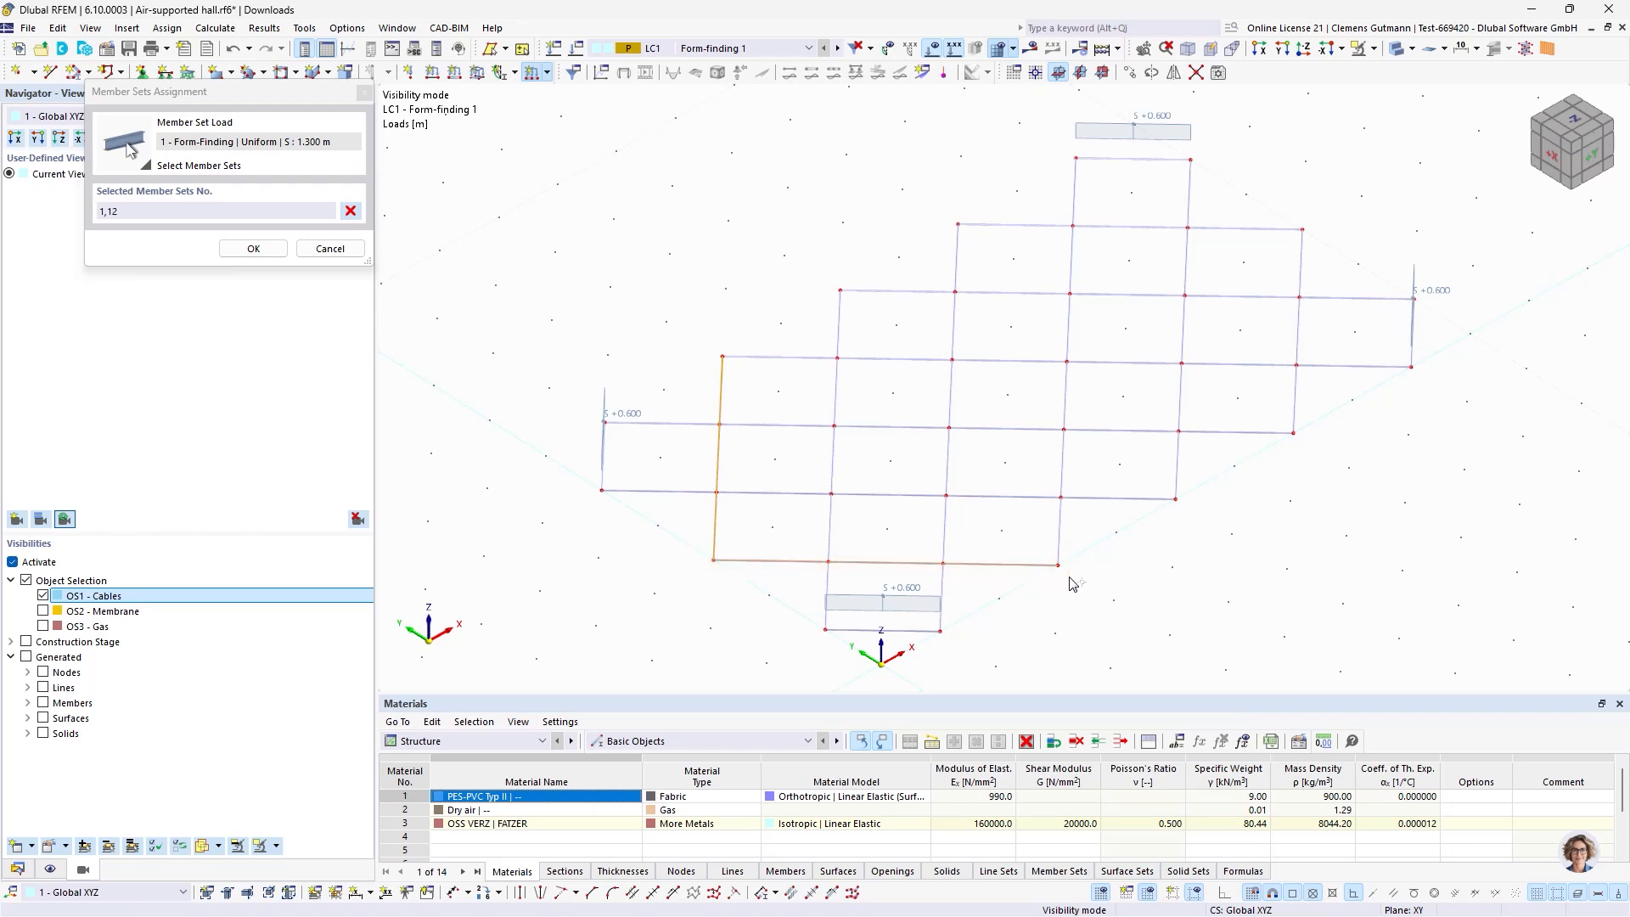
pyautogui.click(1321, 448)
pyautogui.moveTo(908, 189); pyautogui.dragTo(1325, 255)
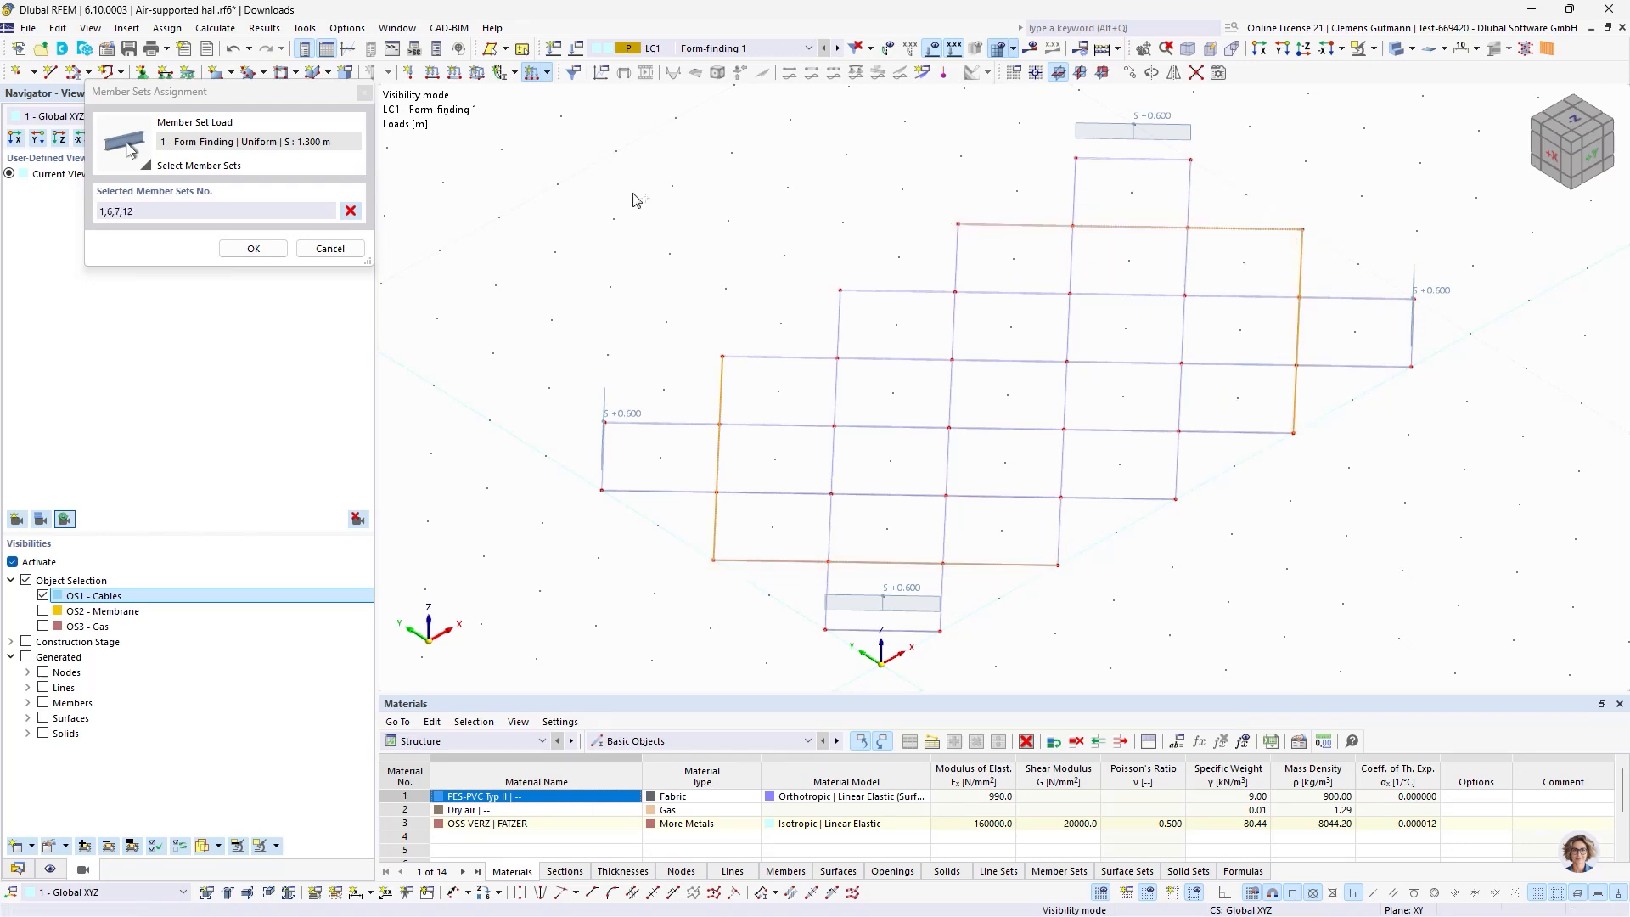
pyautogui.click(253, 248)
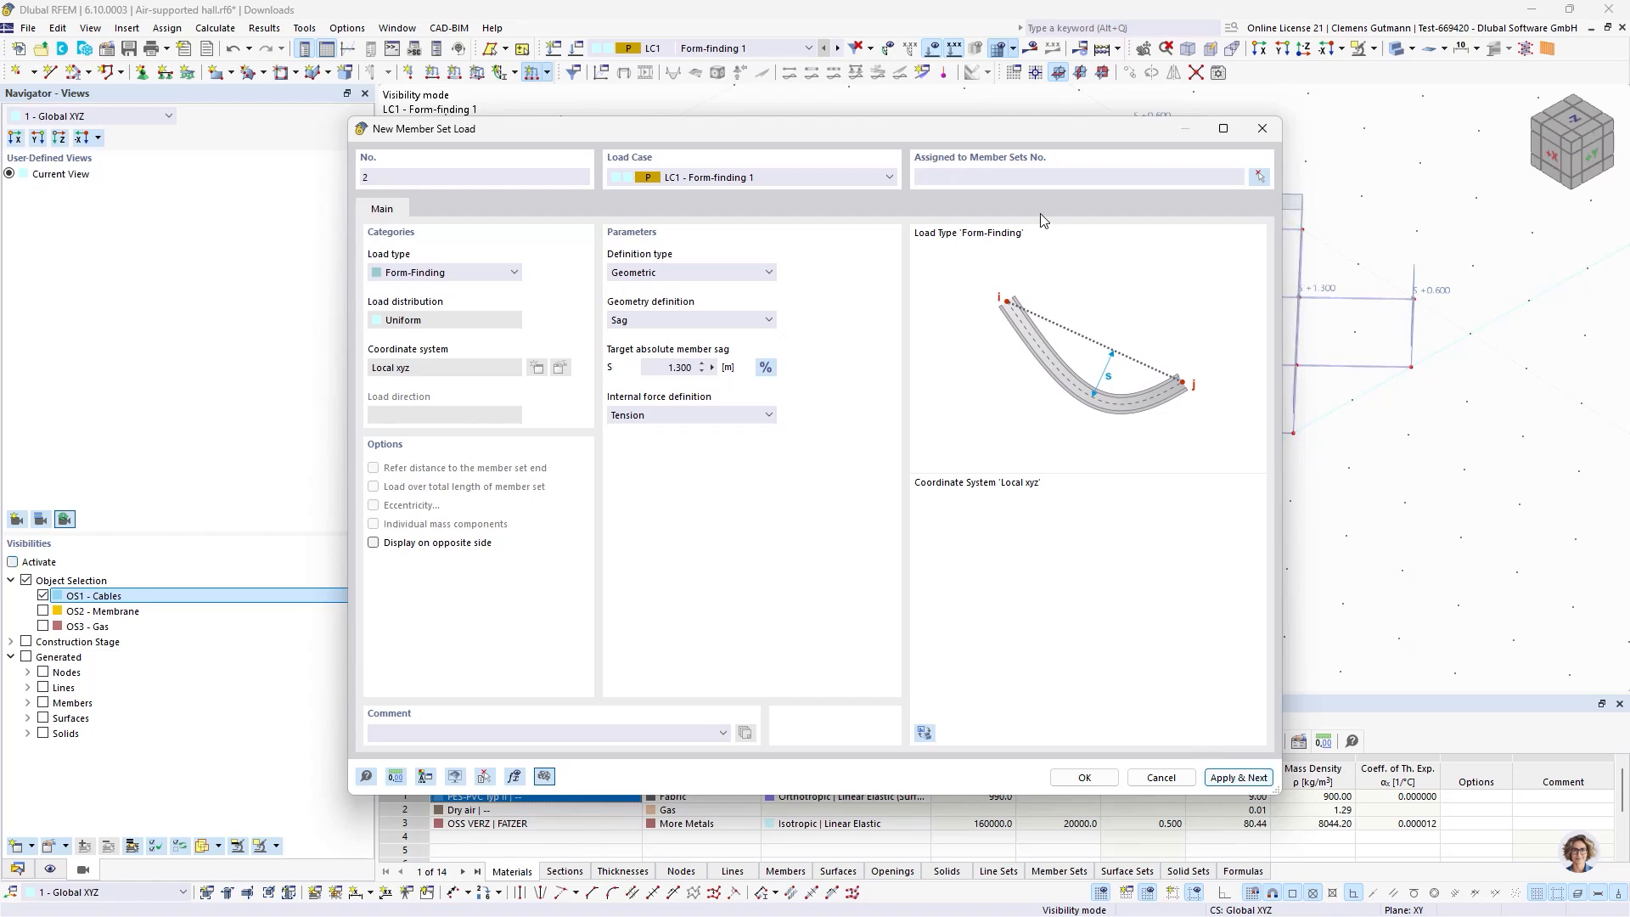
# Try to apply a form-finding member set load with a 1.7 m sag to member sets 2, 5 and 8-11.
pyautogui.moveTo(805, 135)
pyautogui.mouseDown()
pyautogui.moveTo(875, 257)
pyautogui.moveTo(852, 226)
pyautogui.mouseUp()
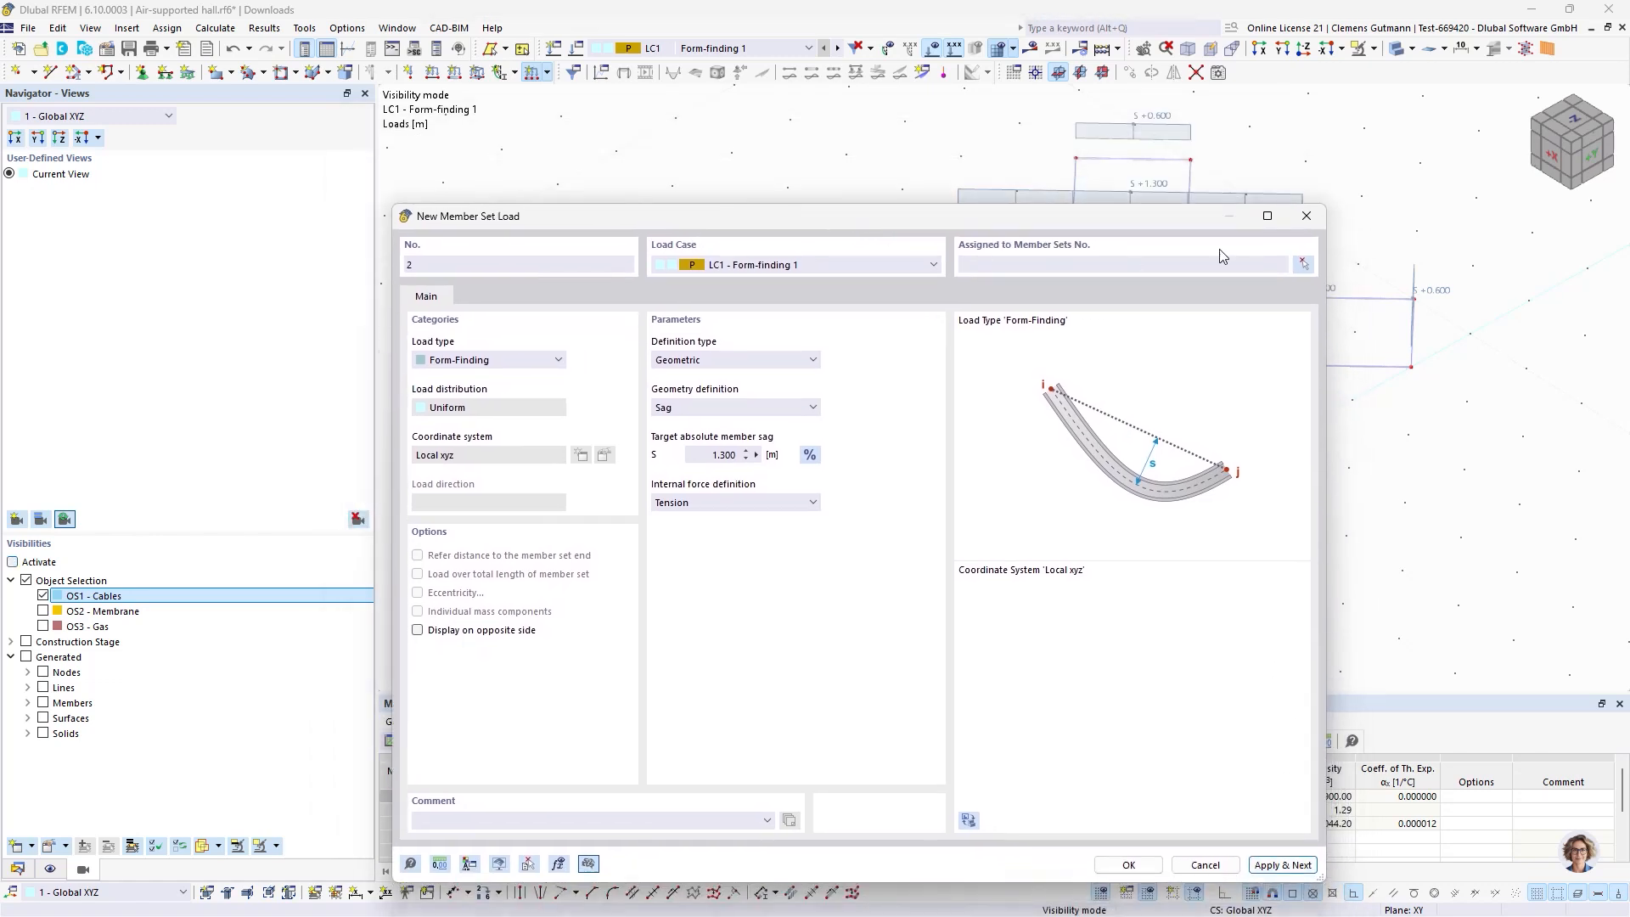
pyautogui.click(706, 455)
pyautogui.write('1,7')
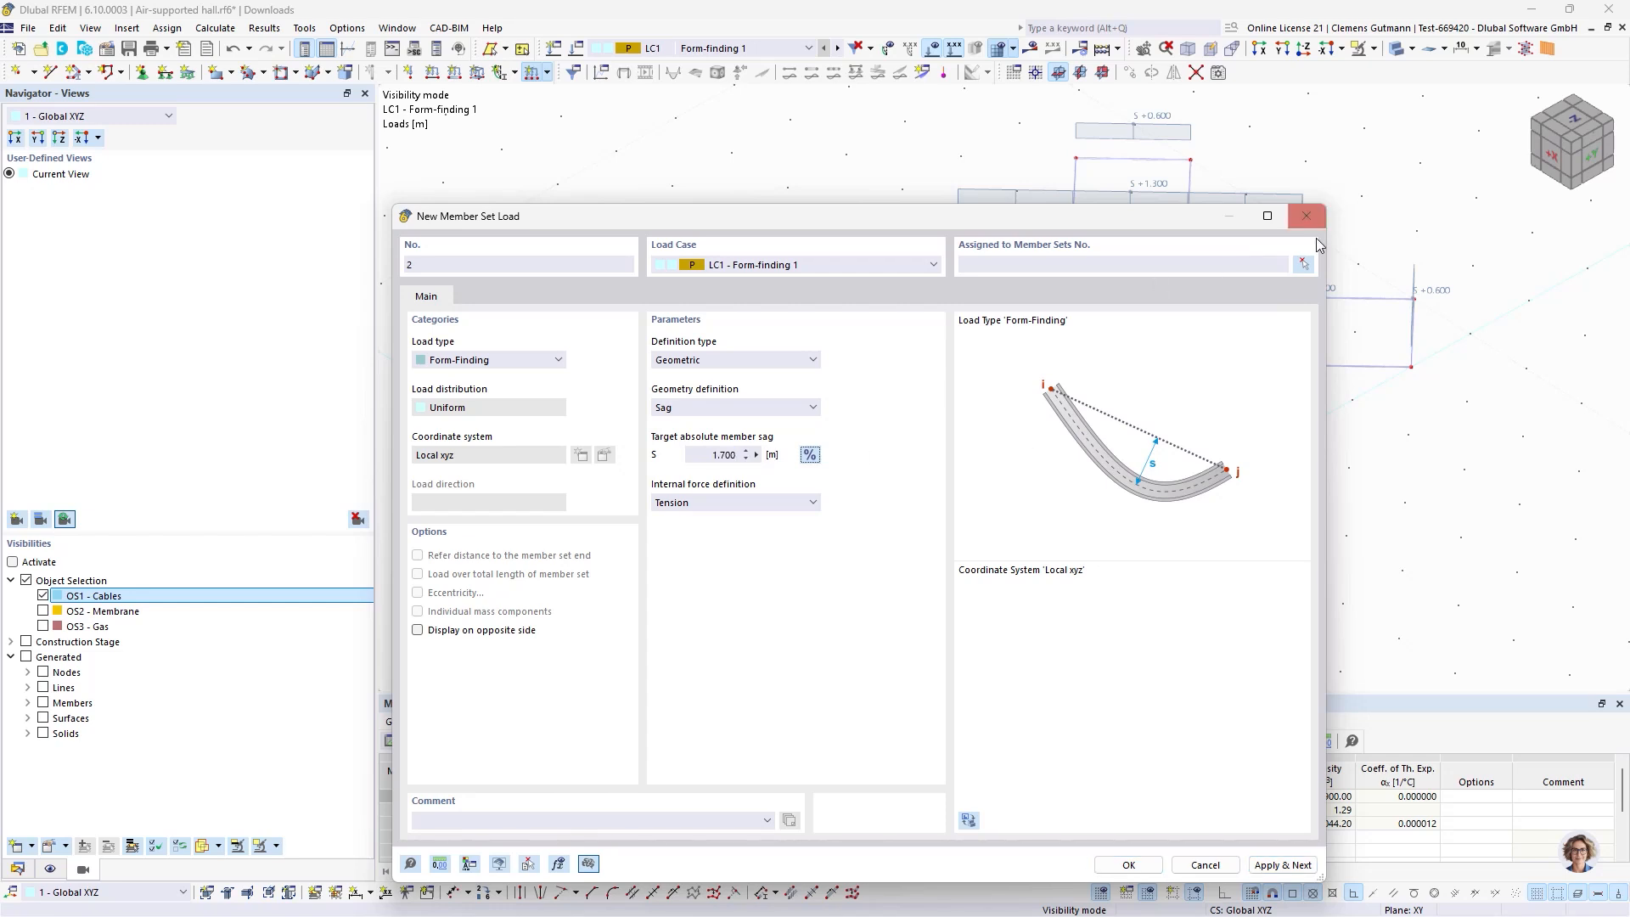
pyautogui.click(1303, 264)
pyautogui.moveTo(785, 265); pyautogui.dragTo(1478, 314)
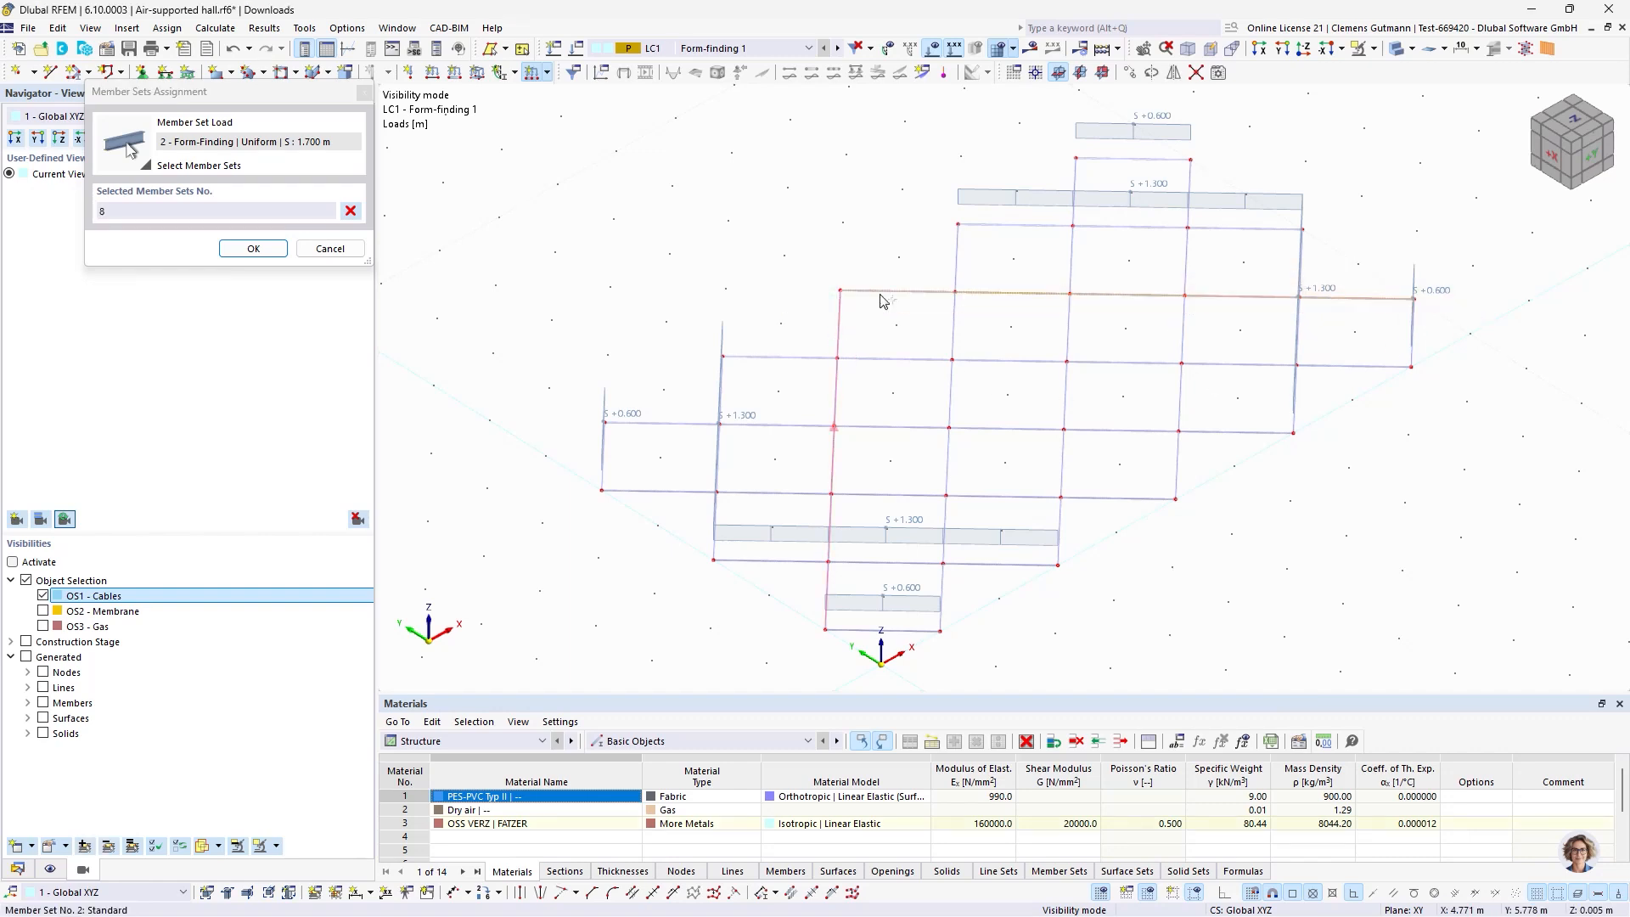
pyautogui.moveTo(807, 250); pyautogui.dragTo(859, 689)
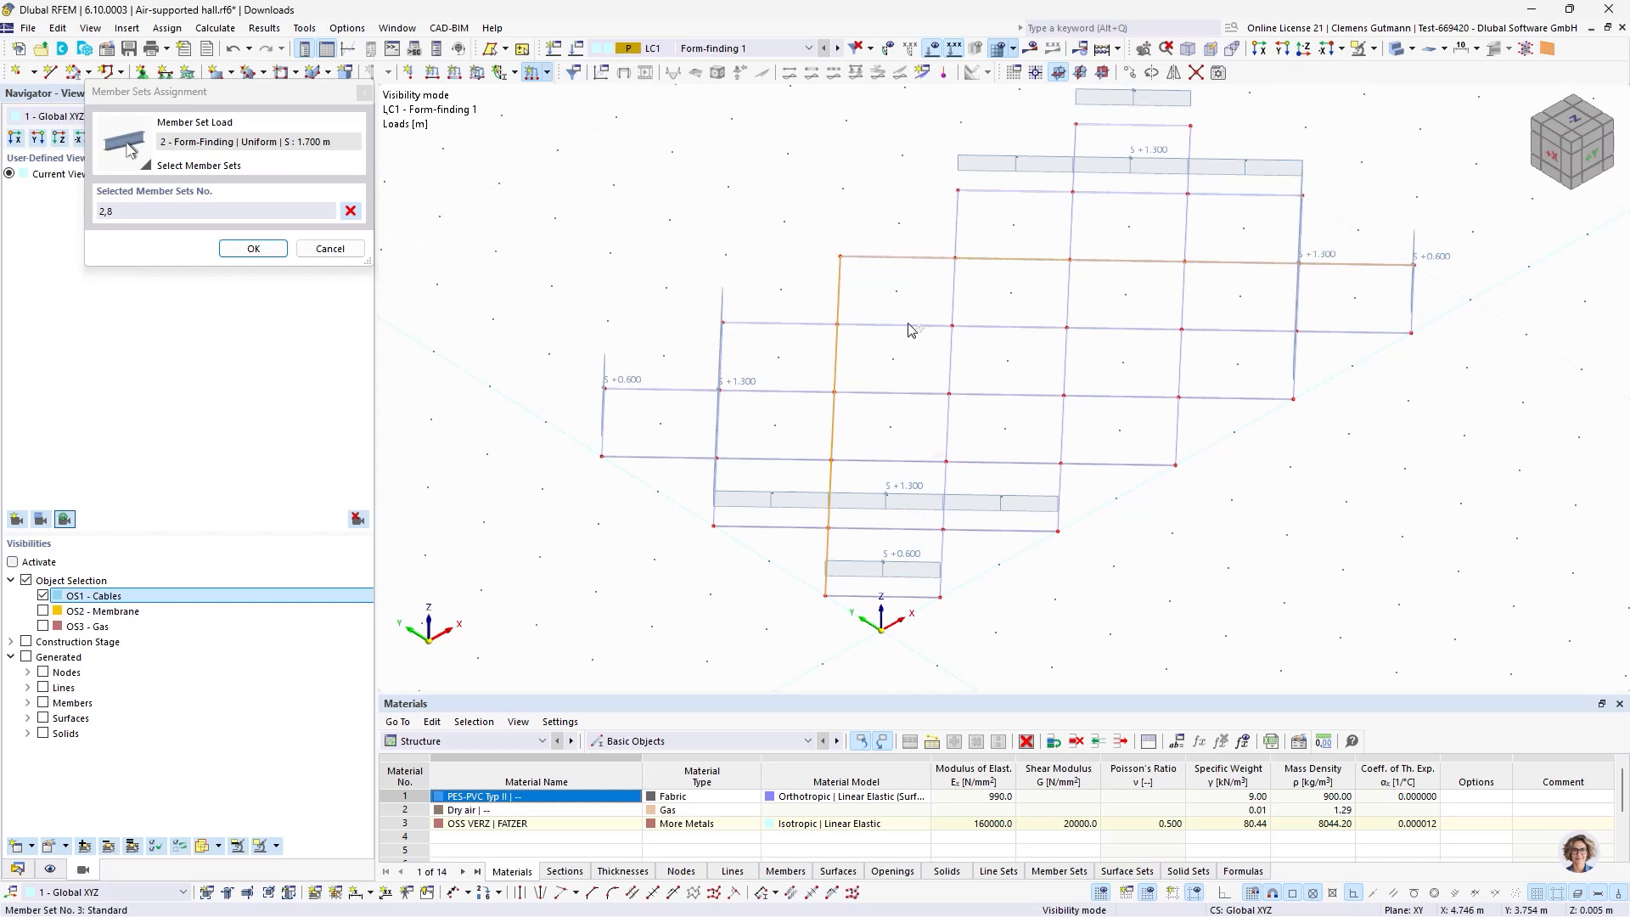
pyautogui.moveTo(552, 435); pyautogui.dragTo(1159, 105)
pyautogui.click(255, 247)
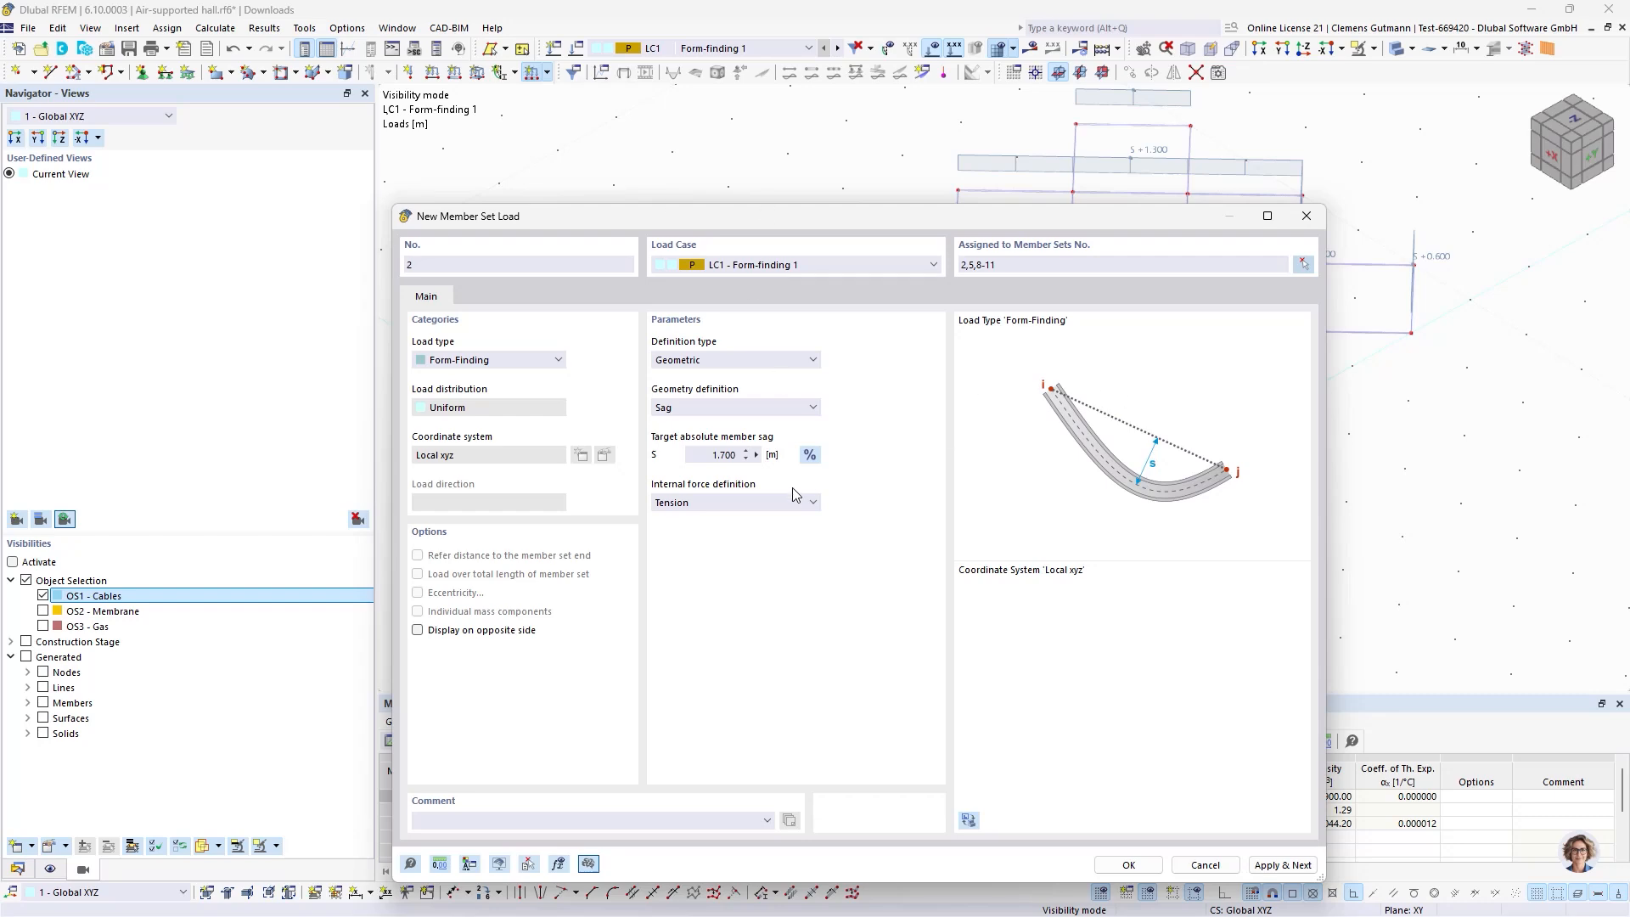
pyautogui.click(1283, 865)
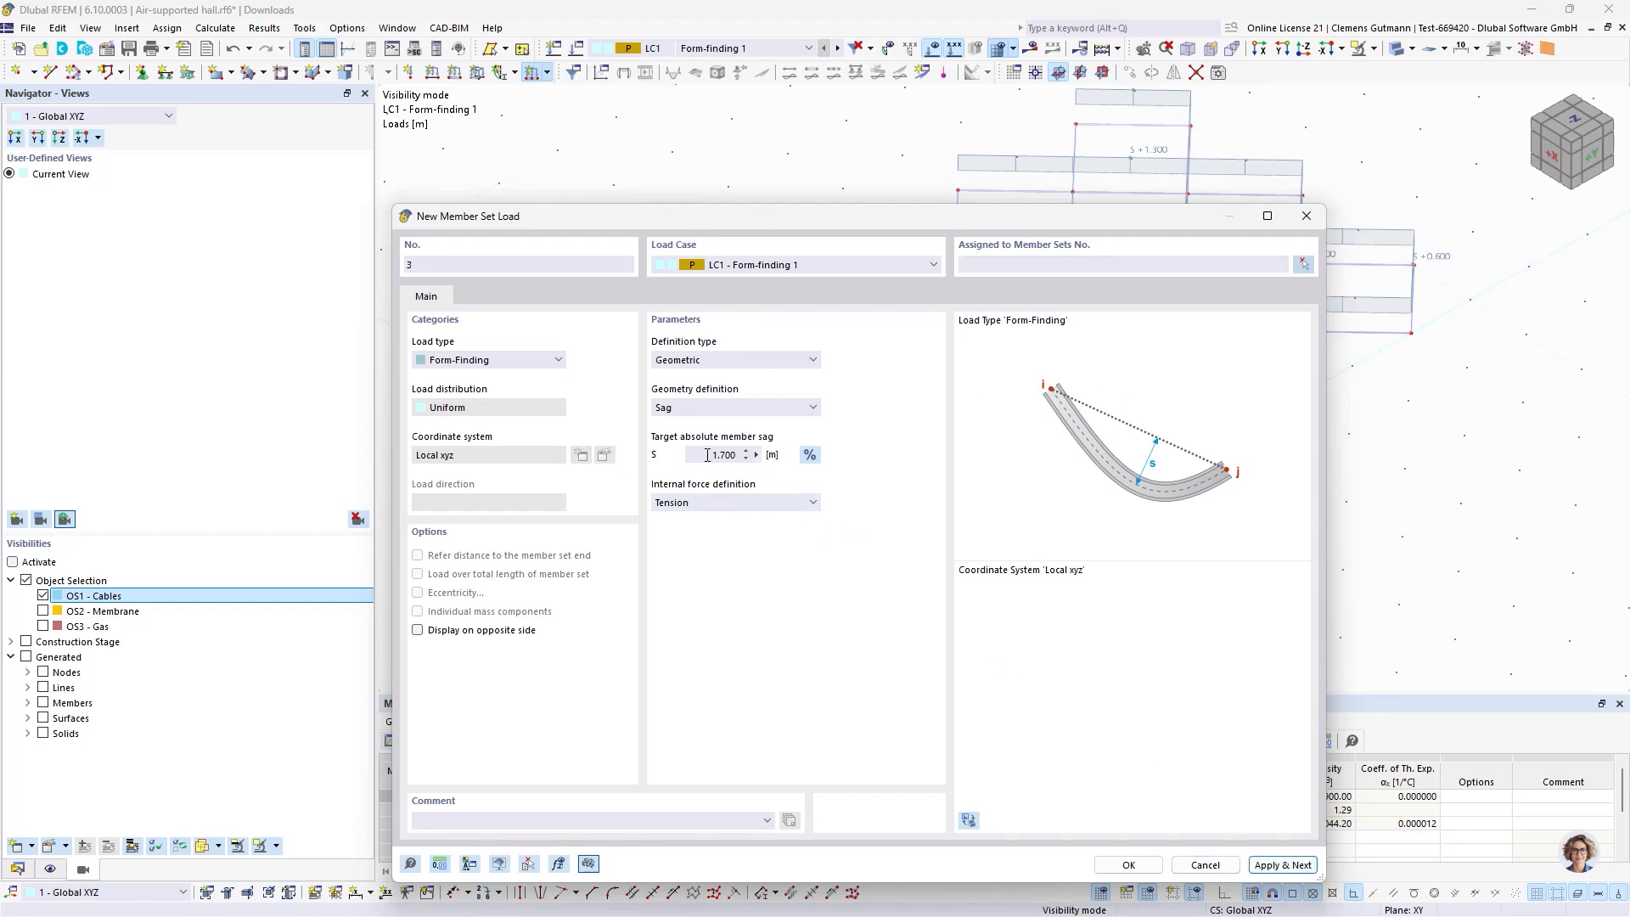
pyautogui.doubleClick(697, 458)
pyautogui.write('2')
pyautogui.press('Tab')
pyautogui.click(1303, 269)
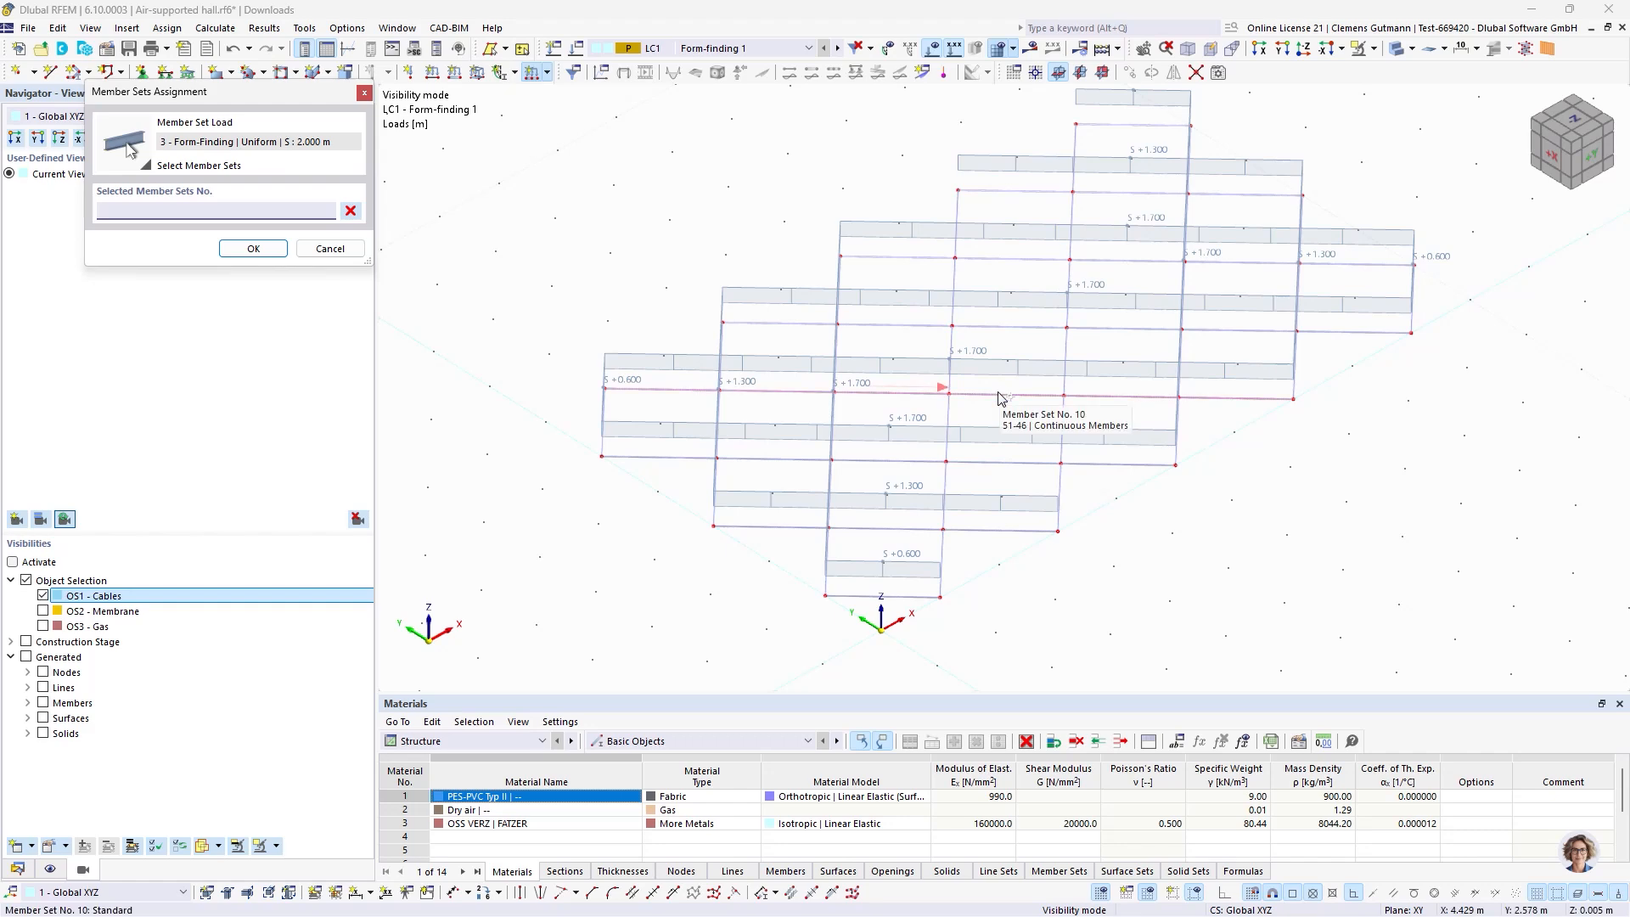
pyautogui.keyDown('ctrl'); pyautogui.moveTo(1376, 360); pyautogui.dragTo(1240, 455, button='middle'); pyautogui.keyUp('ctrl')
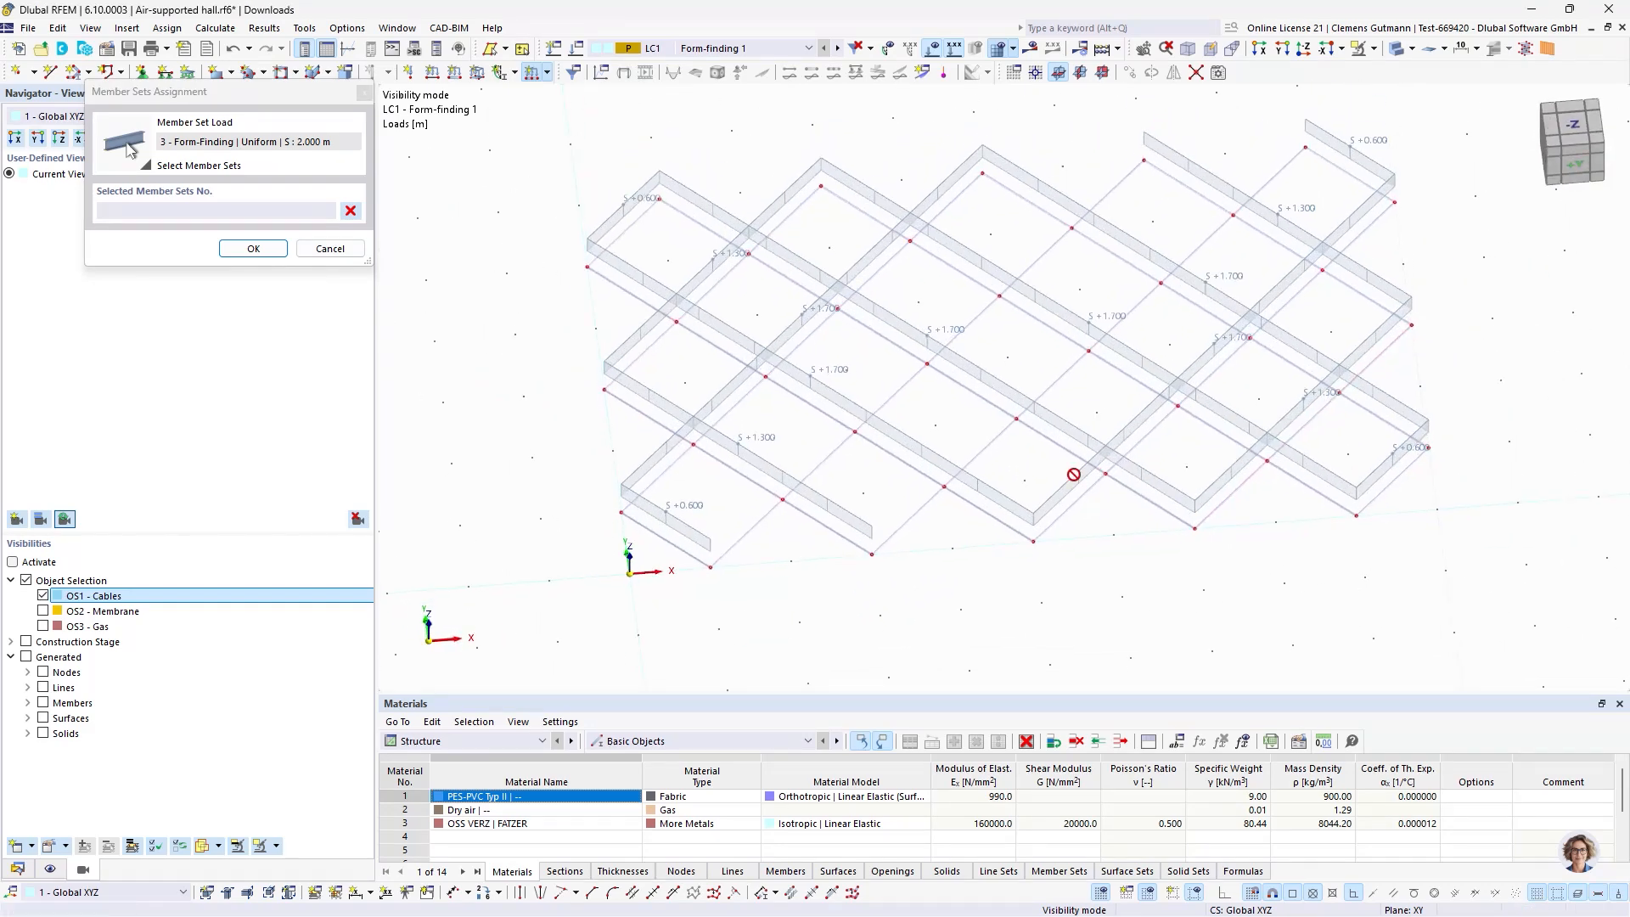
pyautogui.click(994, 441)
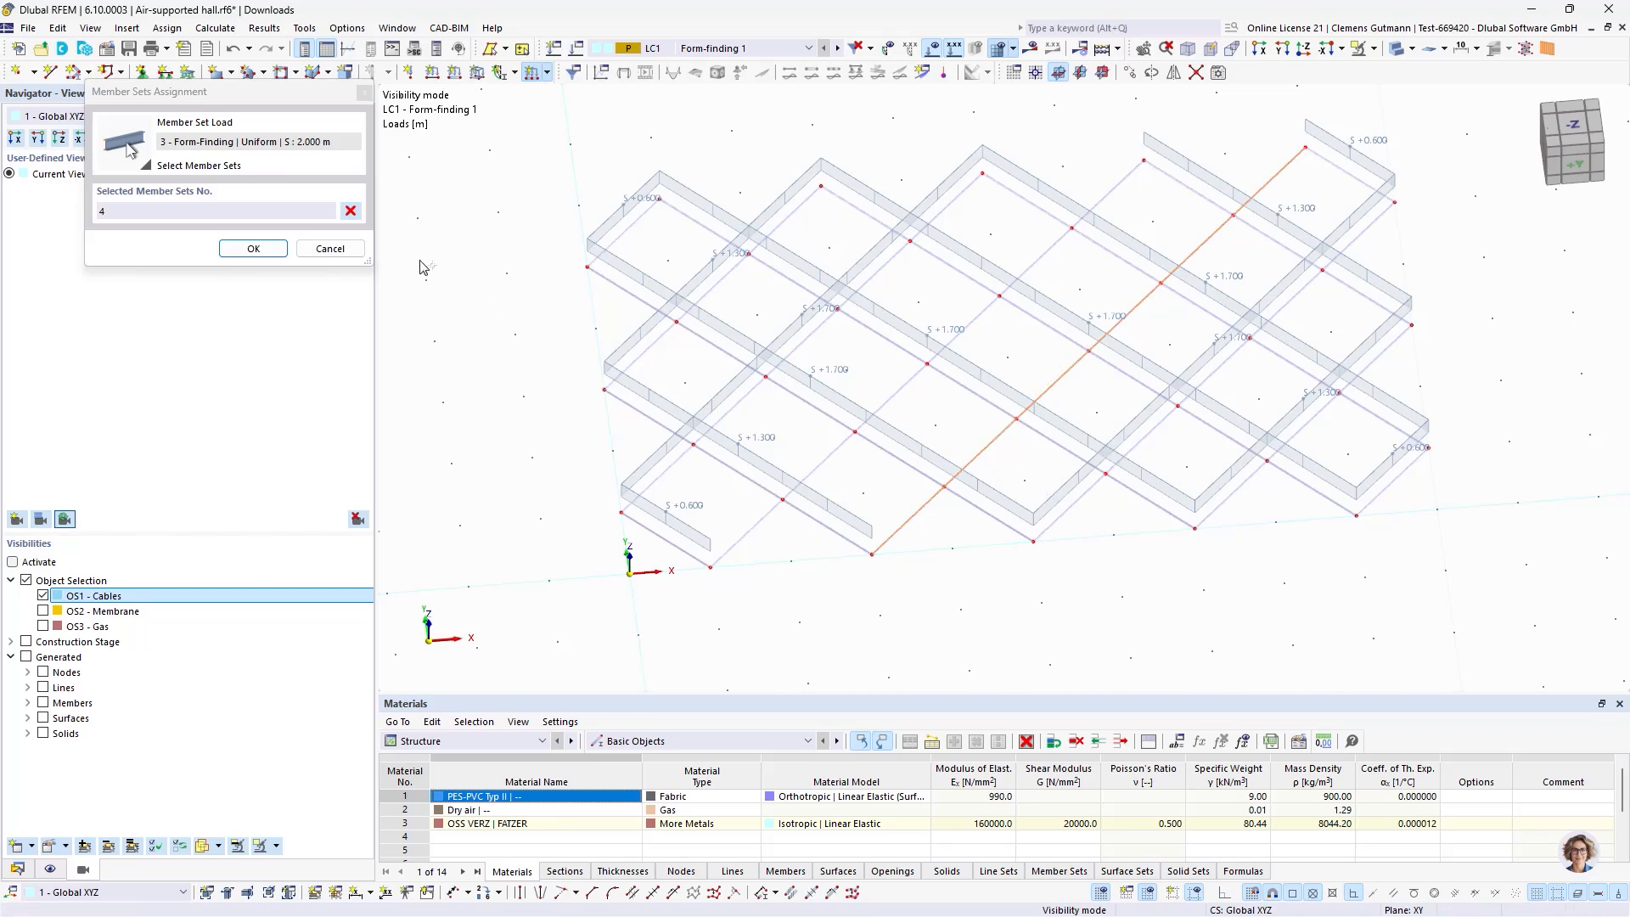
pyautogui.click(352, 255)
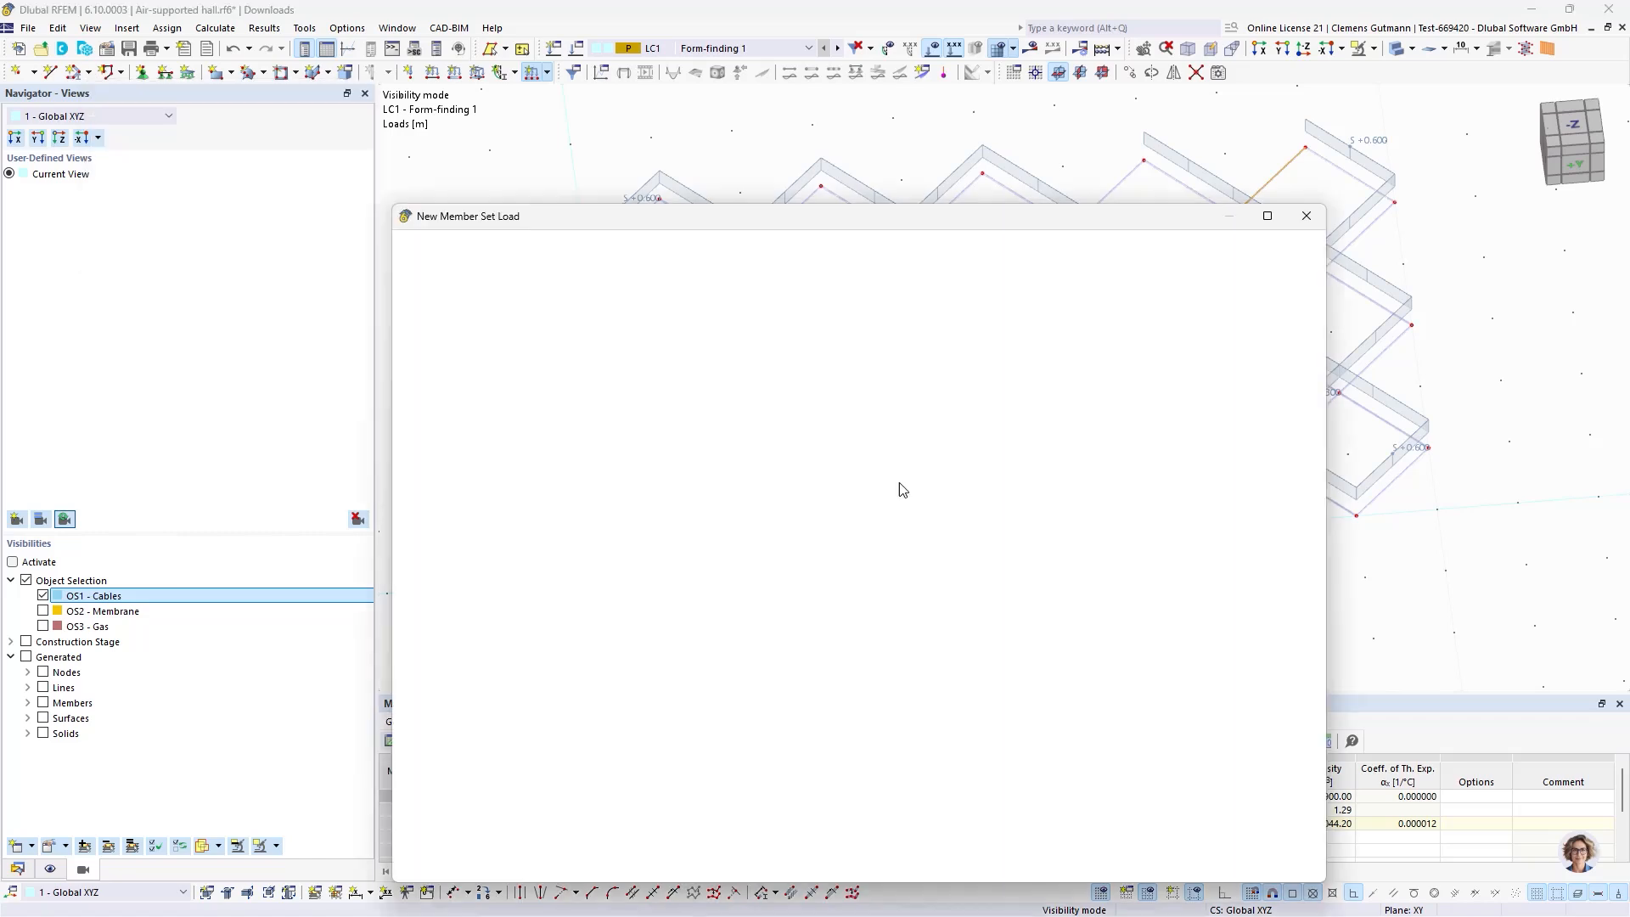
pyautogui.click(1219, 865)
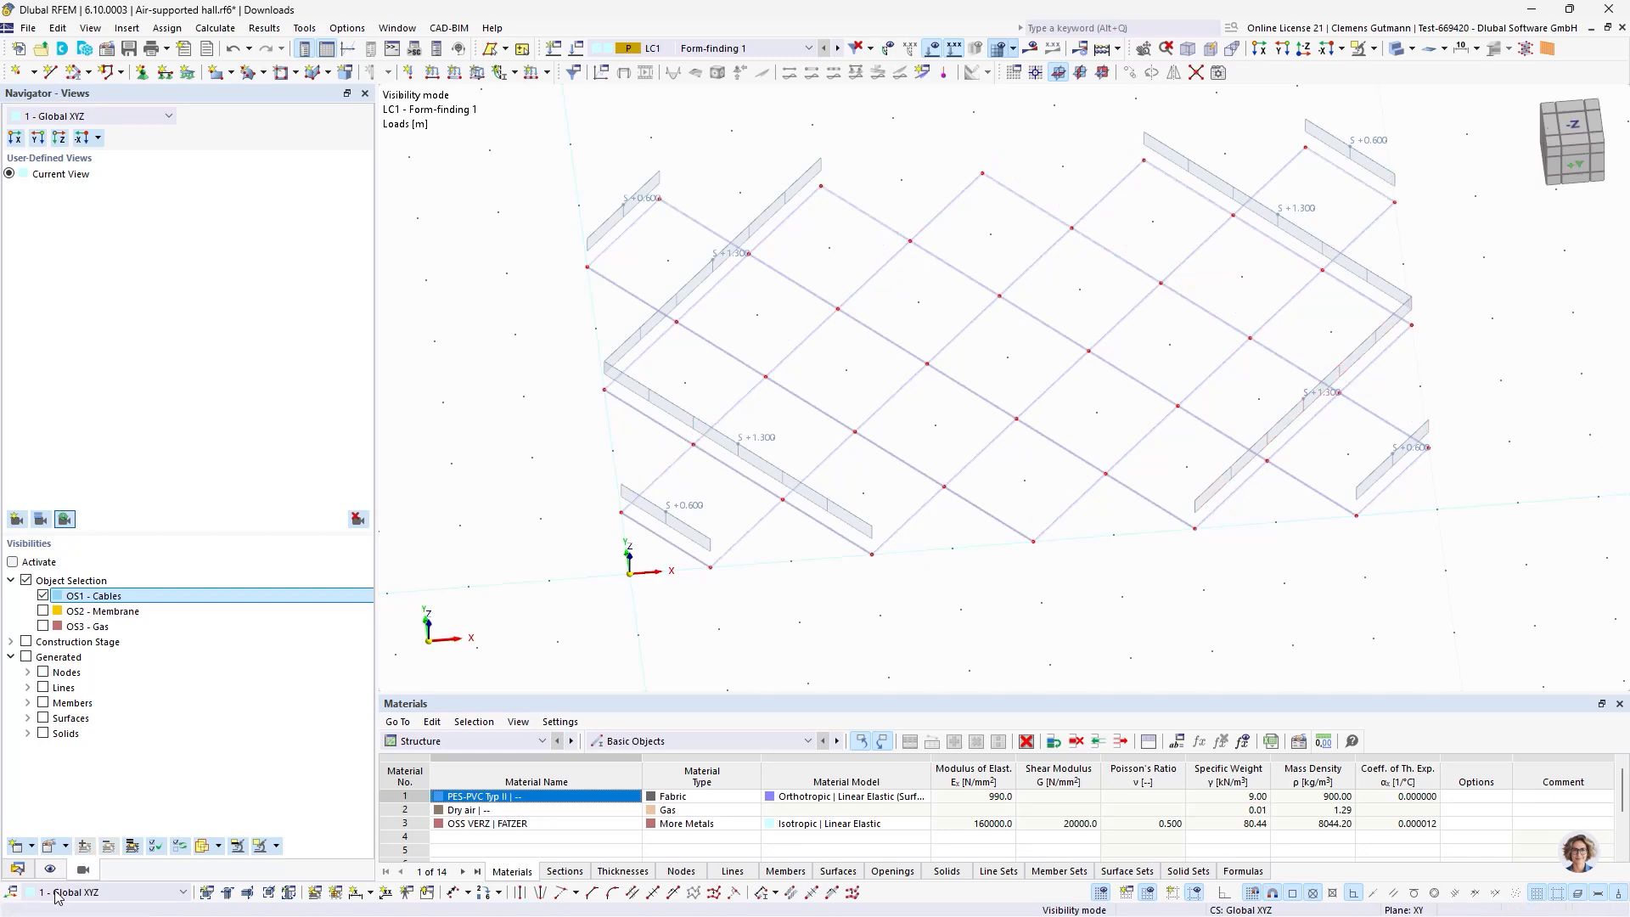
# Create an LC1 form-finding member set load with a 1.7 m sag on member sets 2, 5, 8 and 11, and apply it.
pyautogui.click(15, 870)
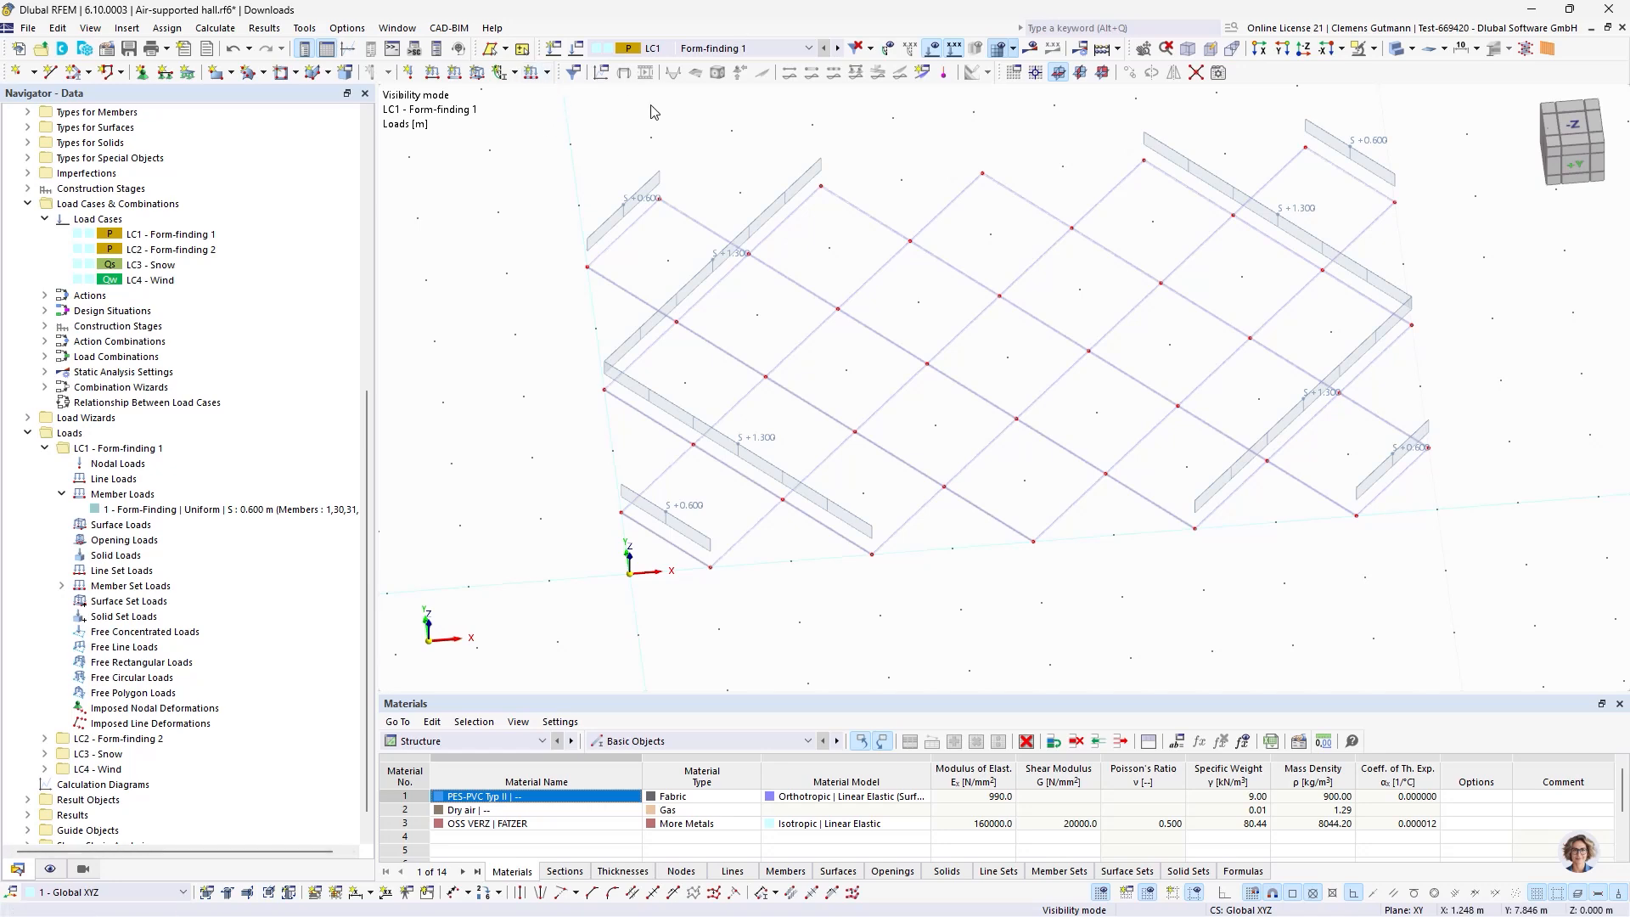
pyautogui.click(533, 72)
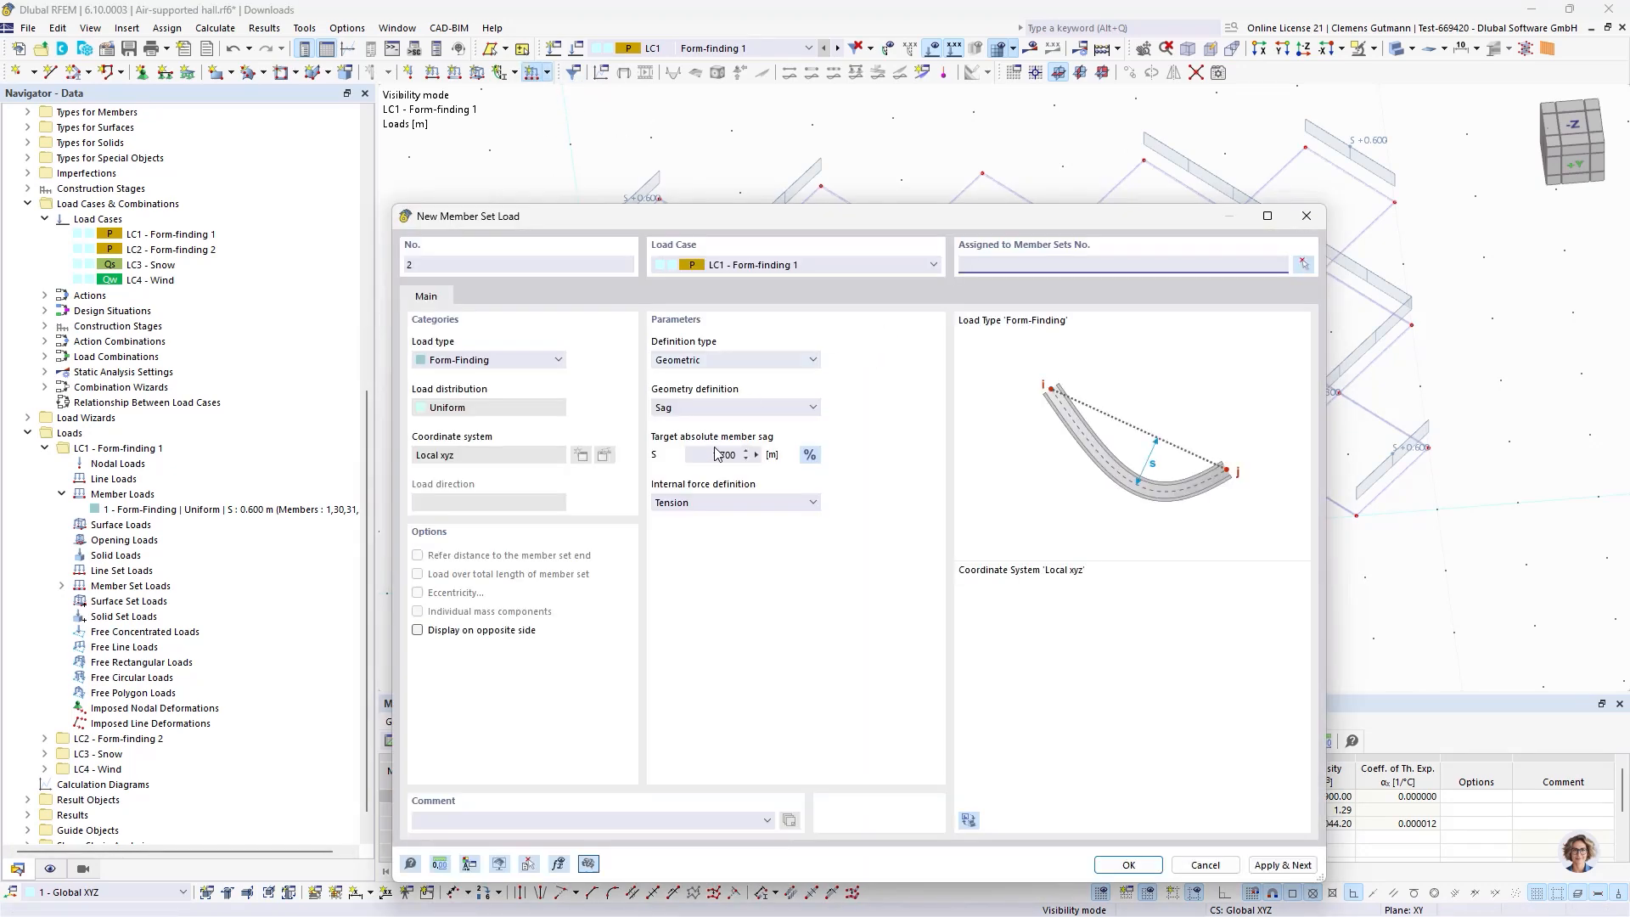
pyautogui.click(1303, 264)
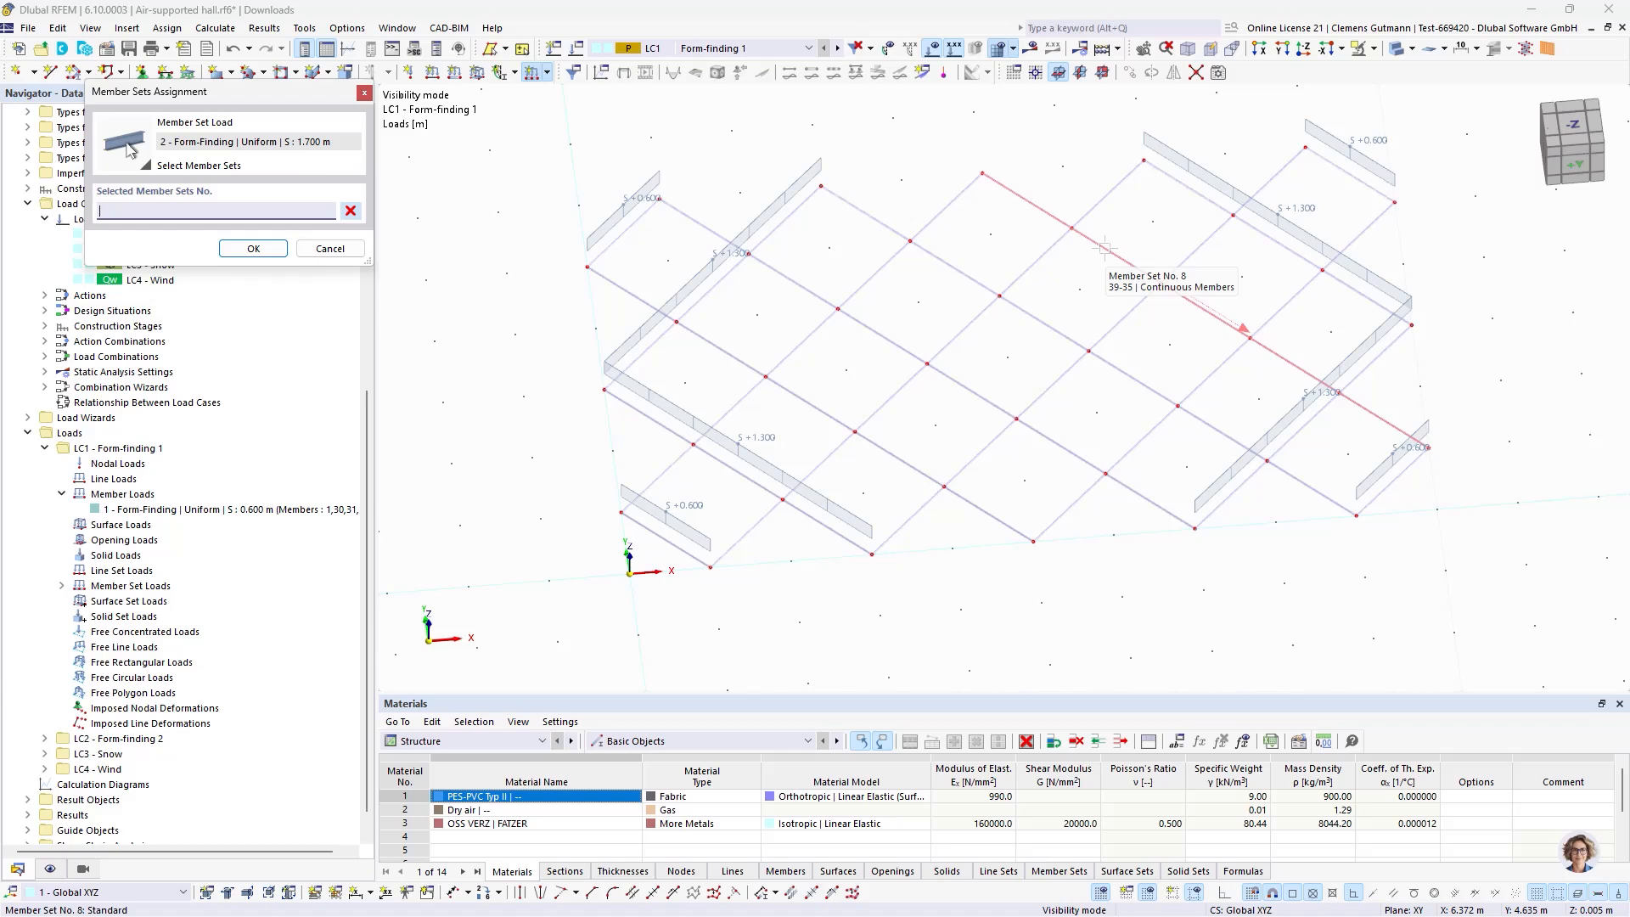
pyautogui.click(1105, 248)
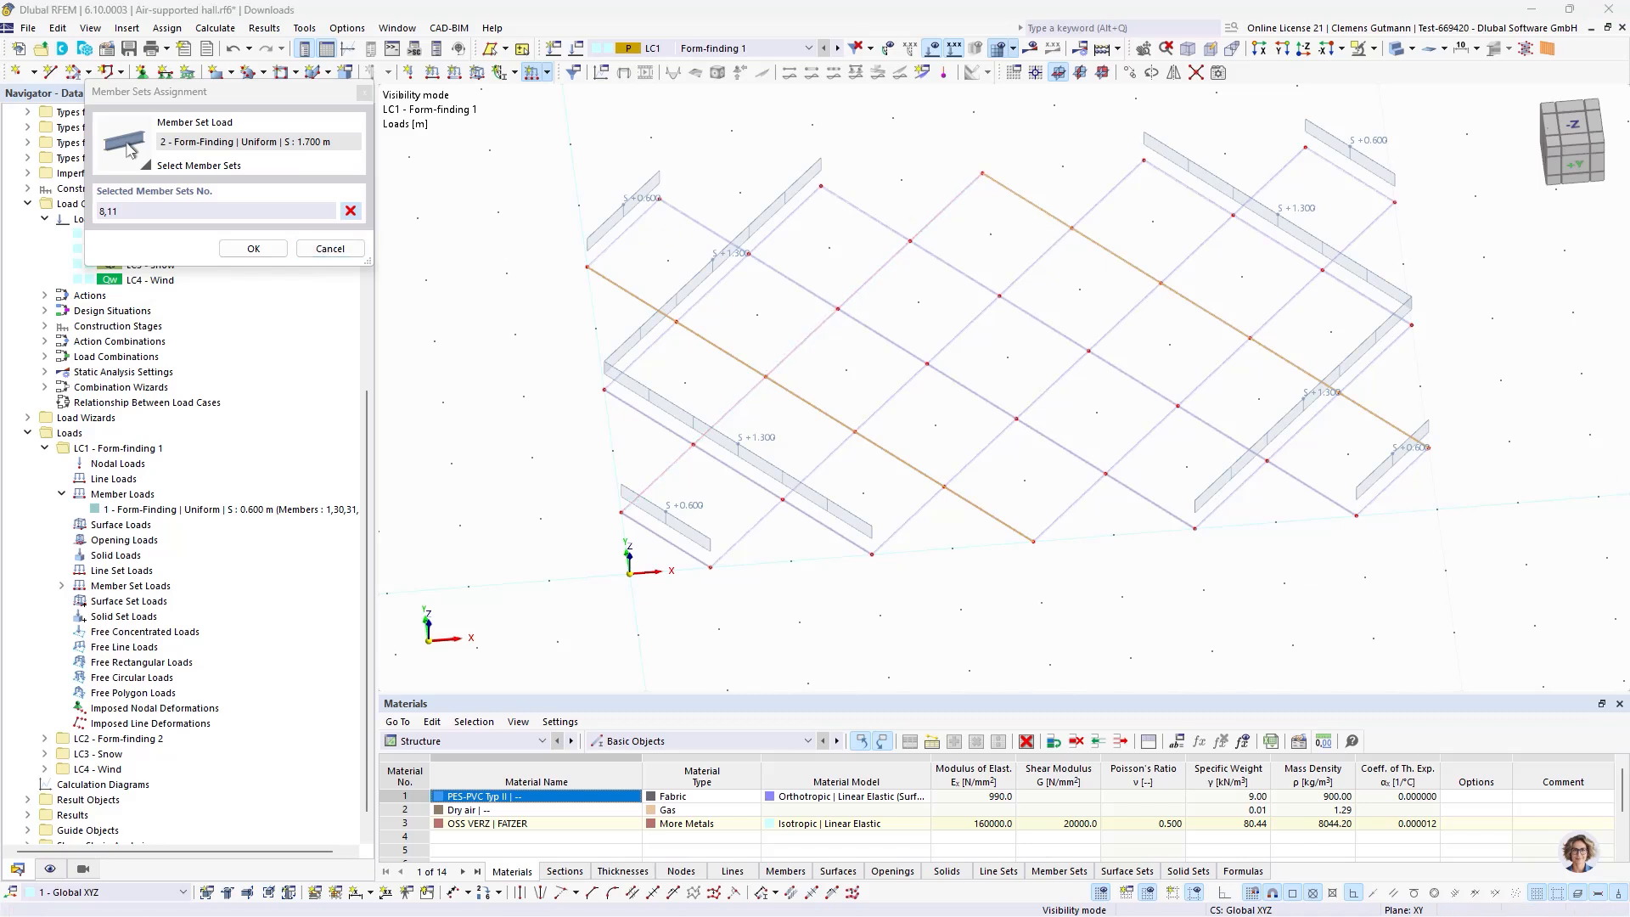
pyautogui.click(1238, 357)
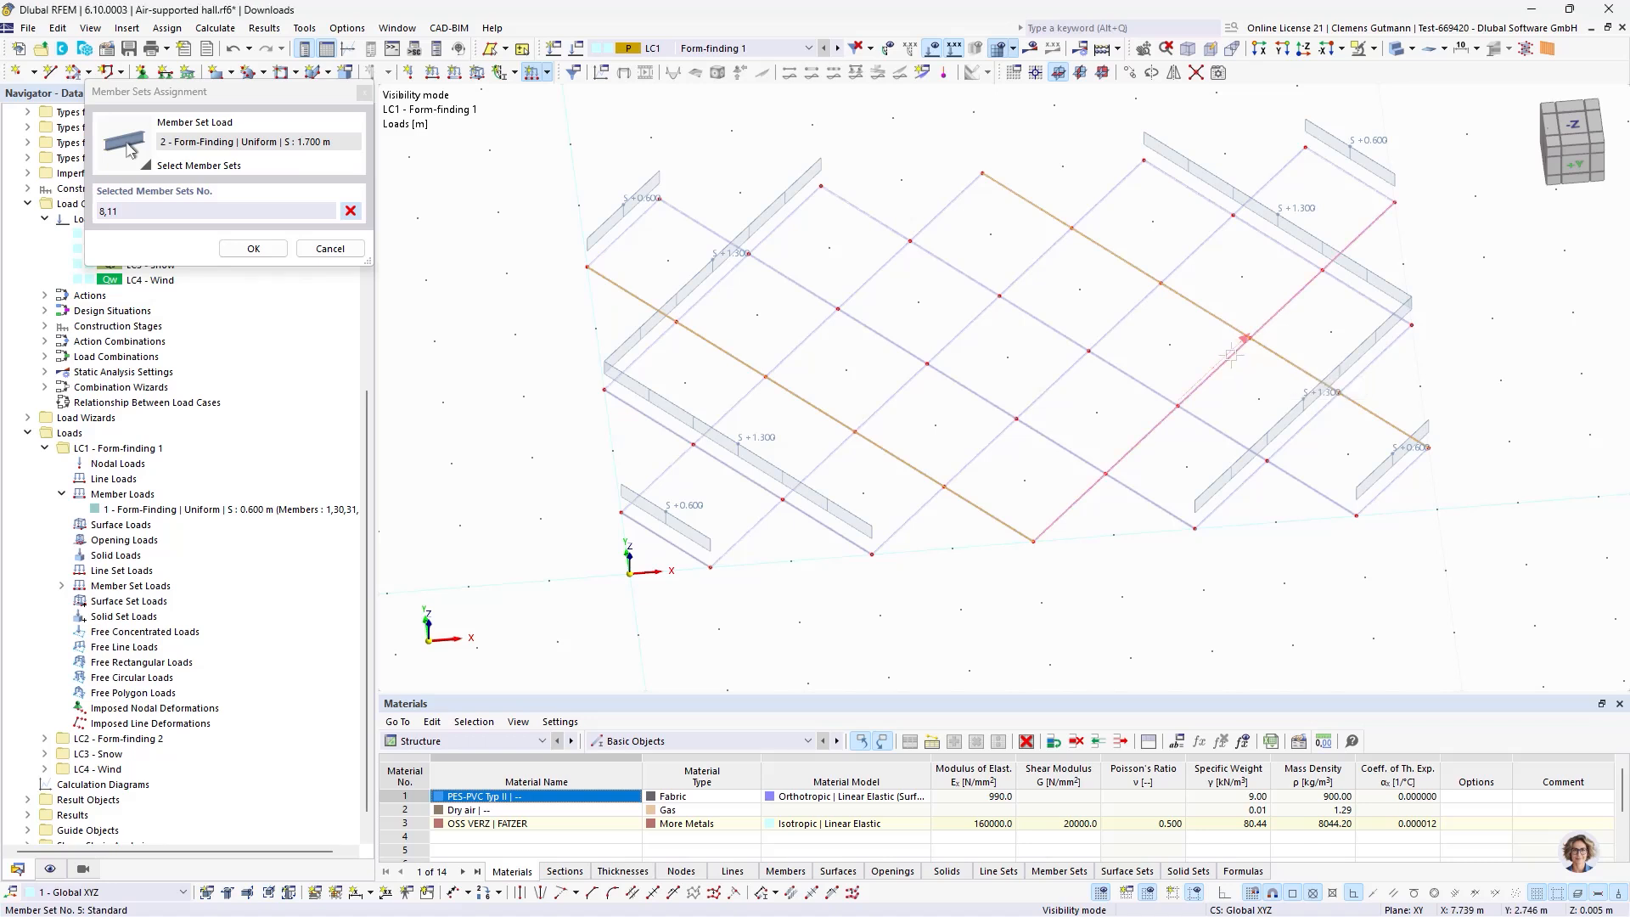
pyautogui.click(858, 289)
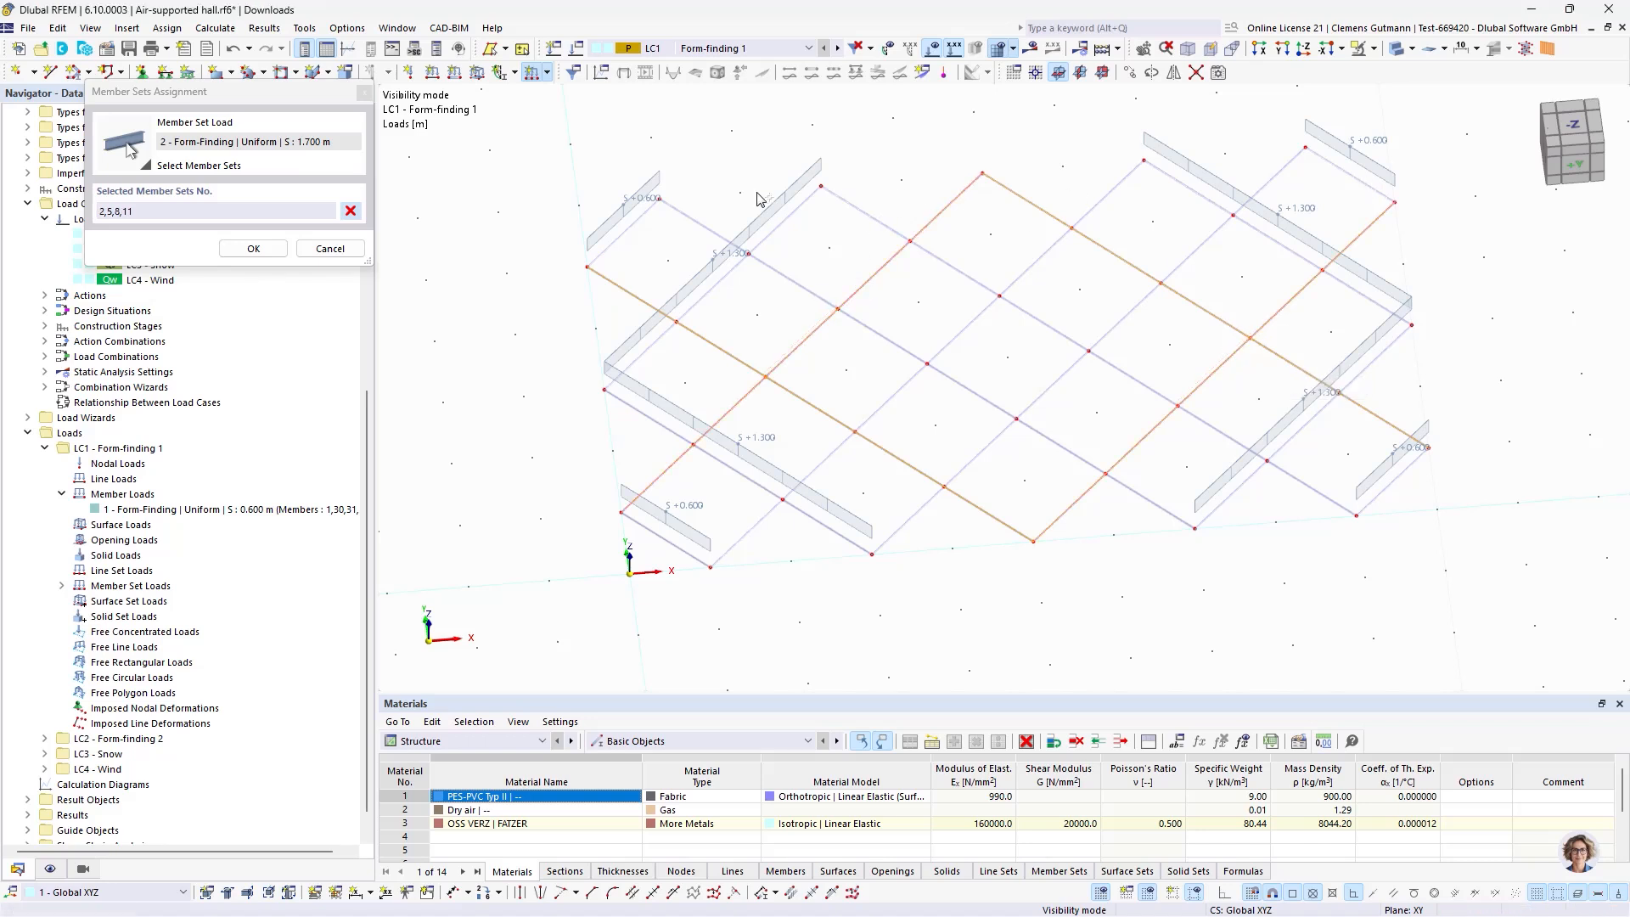
pyautogui.click(254, 248)
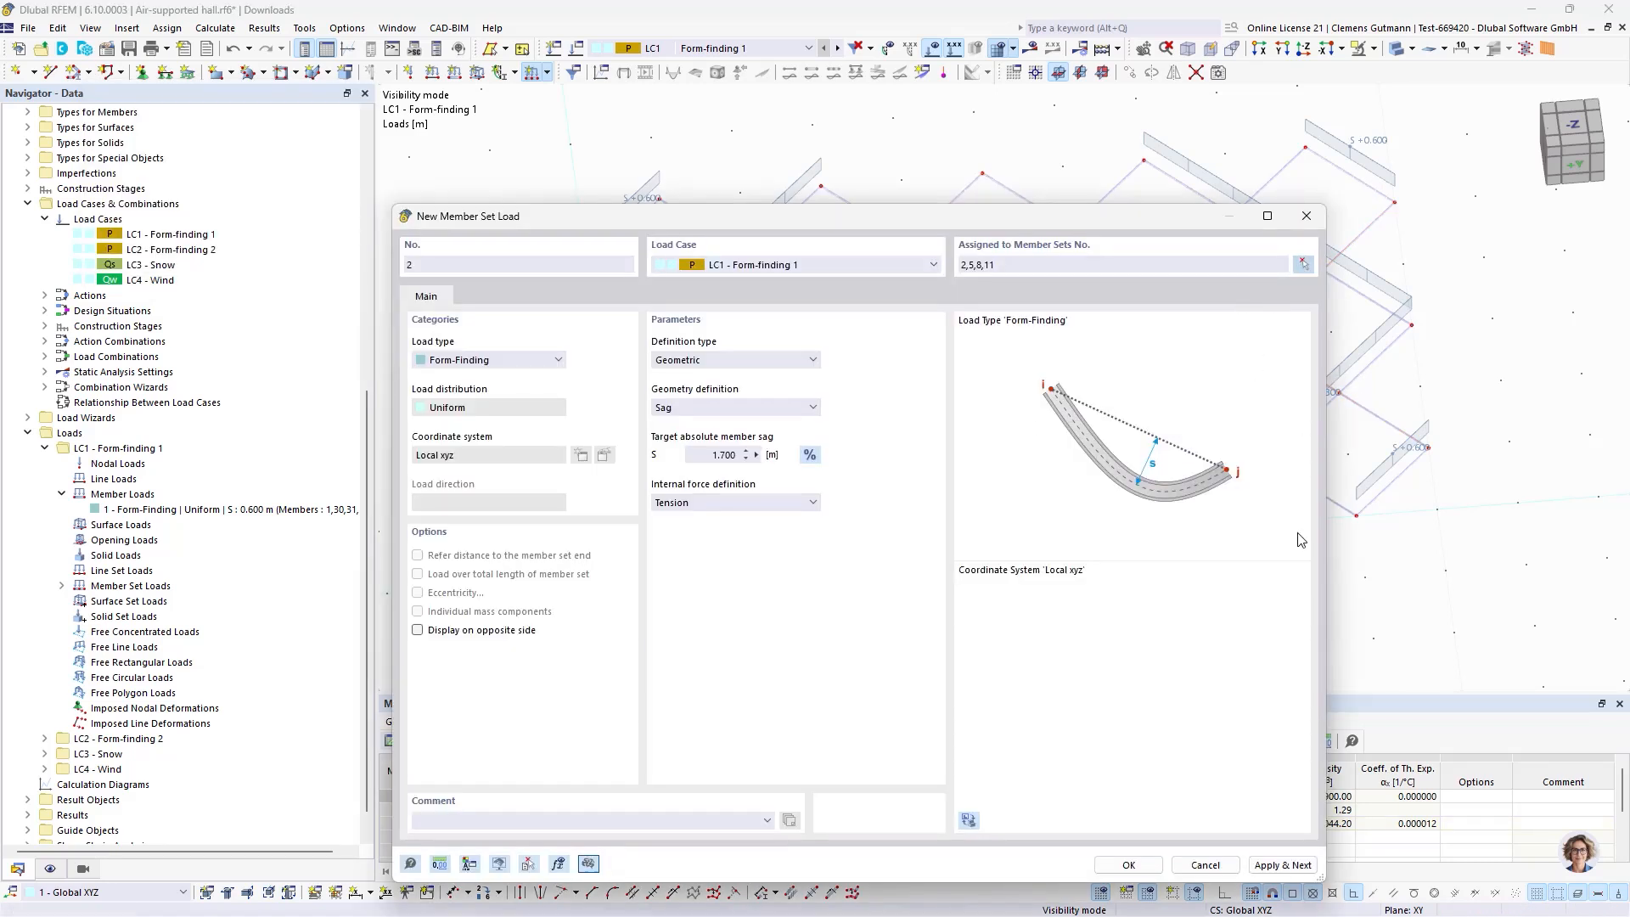
pyautogui.click(1282, 865)
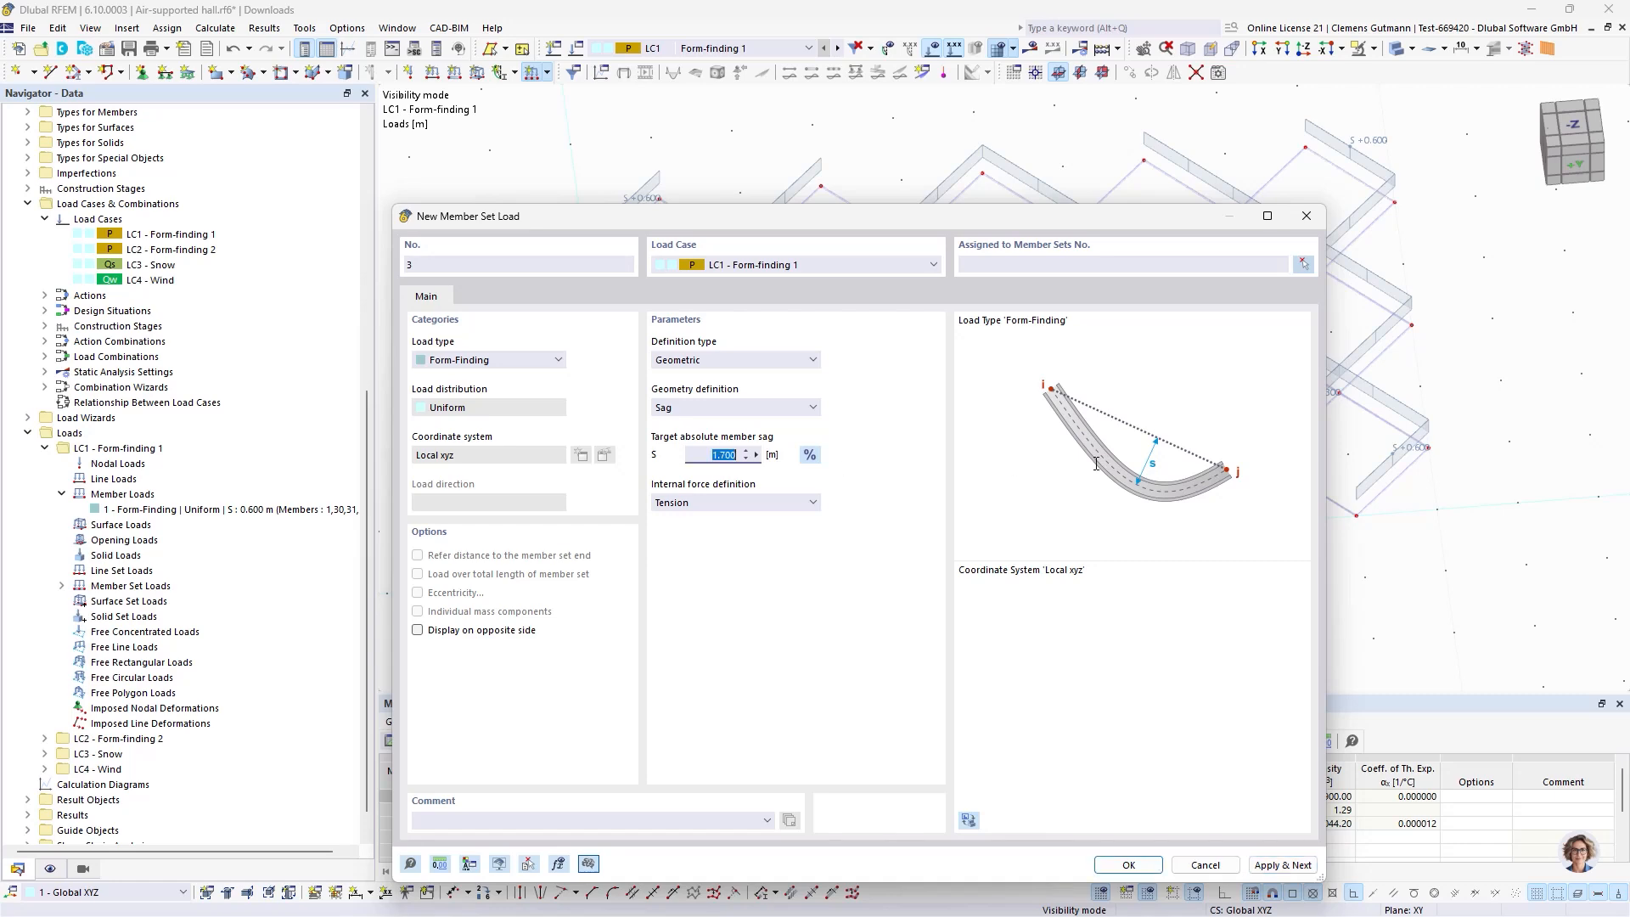
# Add a form-finding member set load with a 2.0 m target sag to member sets 3, 4, 9 and 10.
pyautogui.press('Tab')
pyautogui.click(1304, 264)
pyautogui.click(1072, 371)
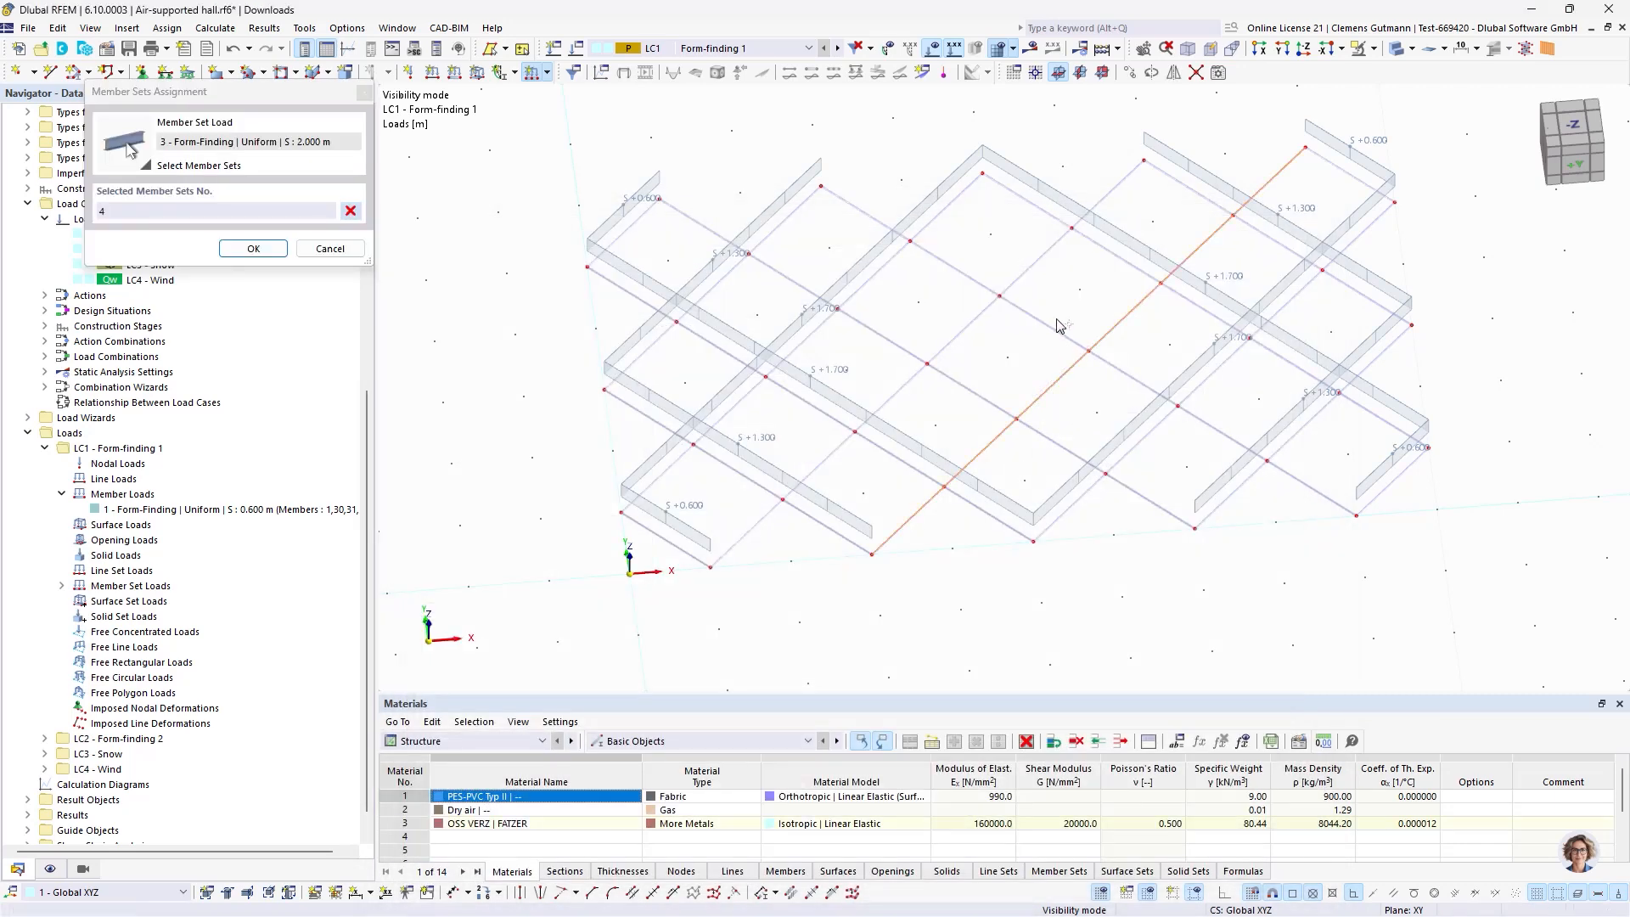
pyautogui.click(1061, 331)
pyautogui.click(937, 351)
pyautogui.click(978, 394)
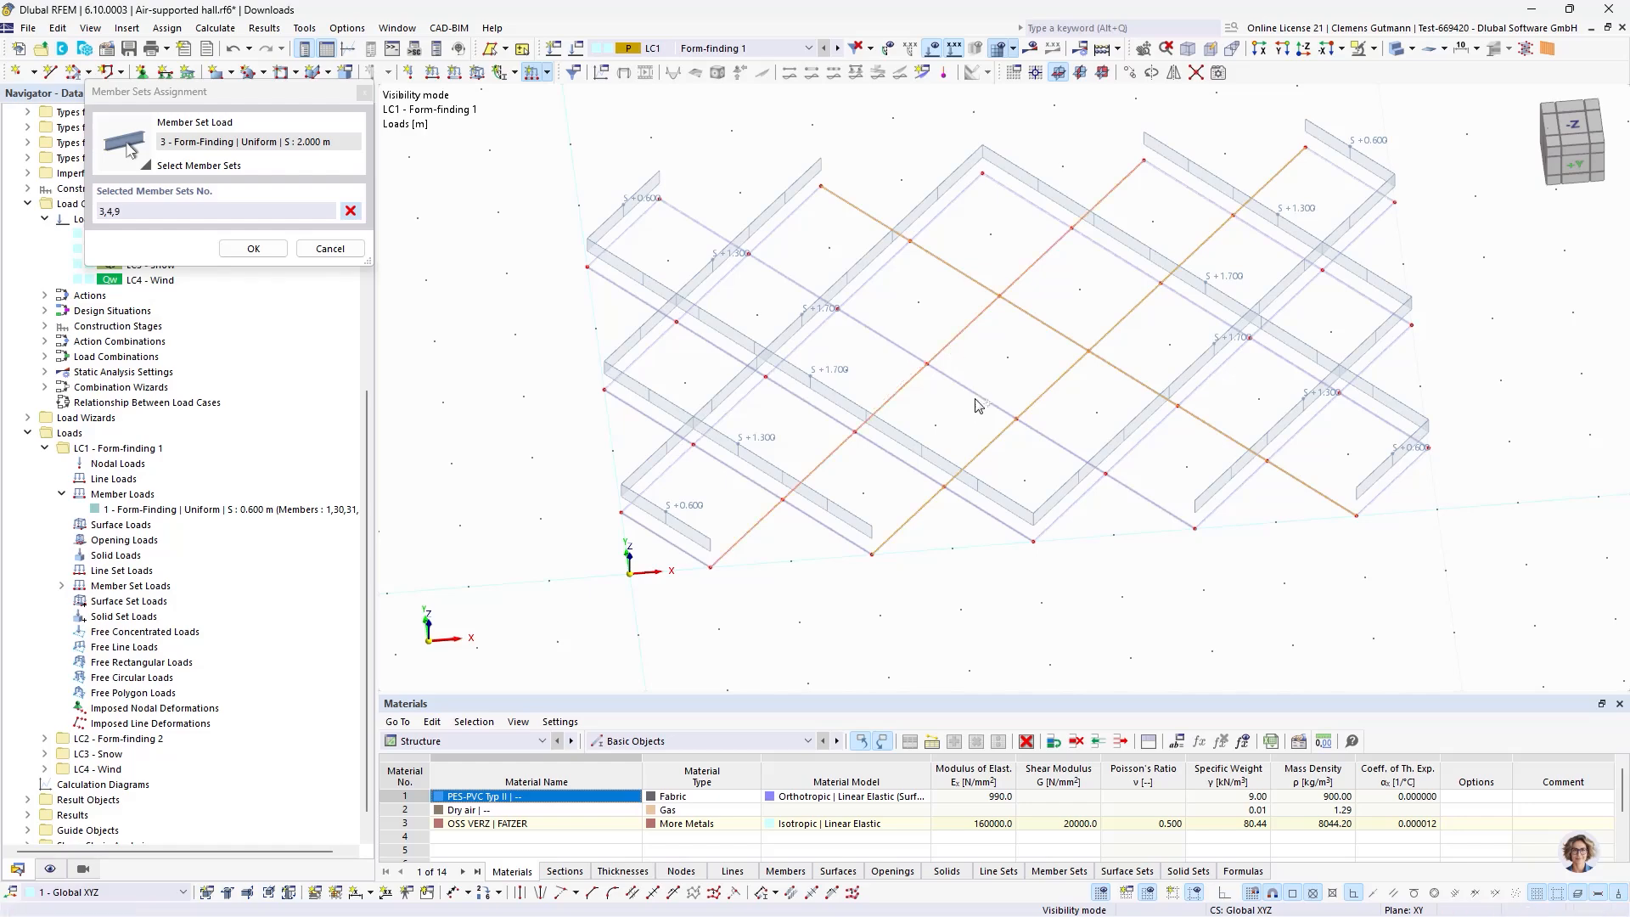
pyautogui.click(253, 248)
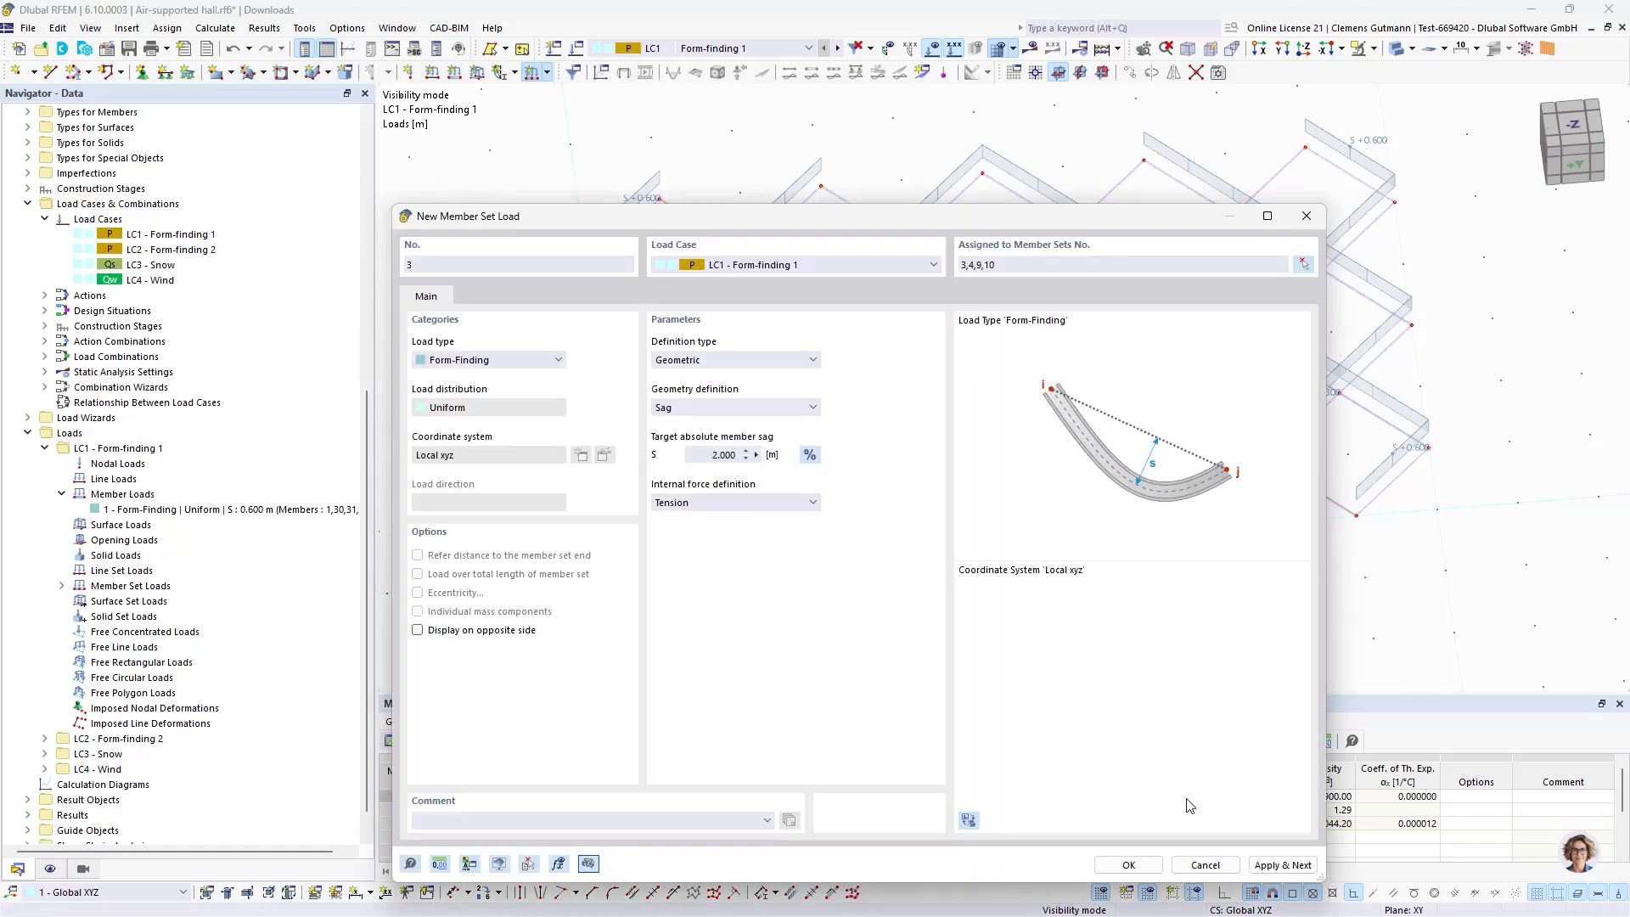
pyautogui.click(1128, 865)
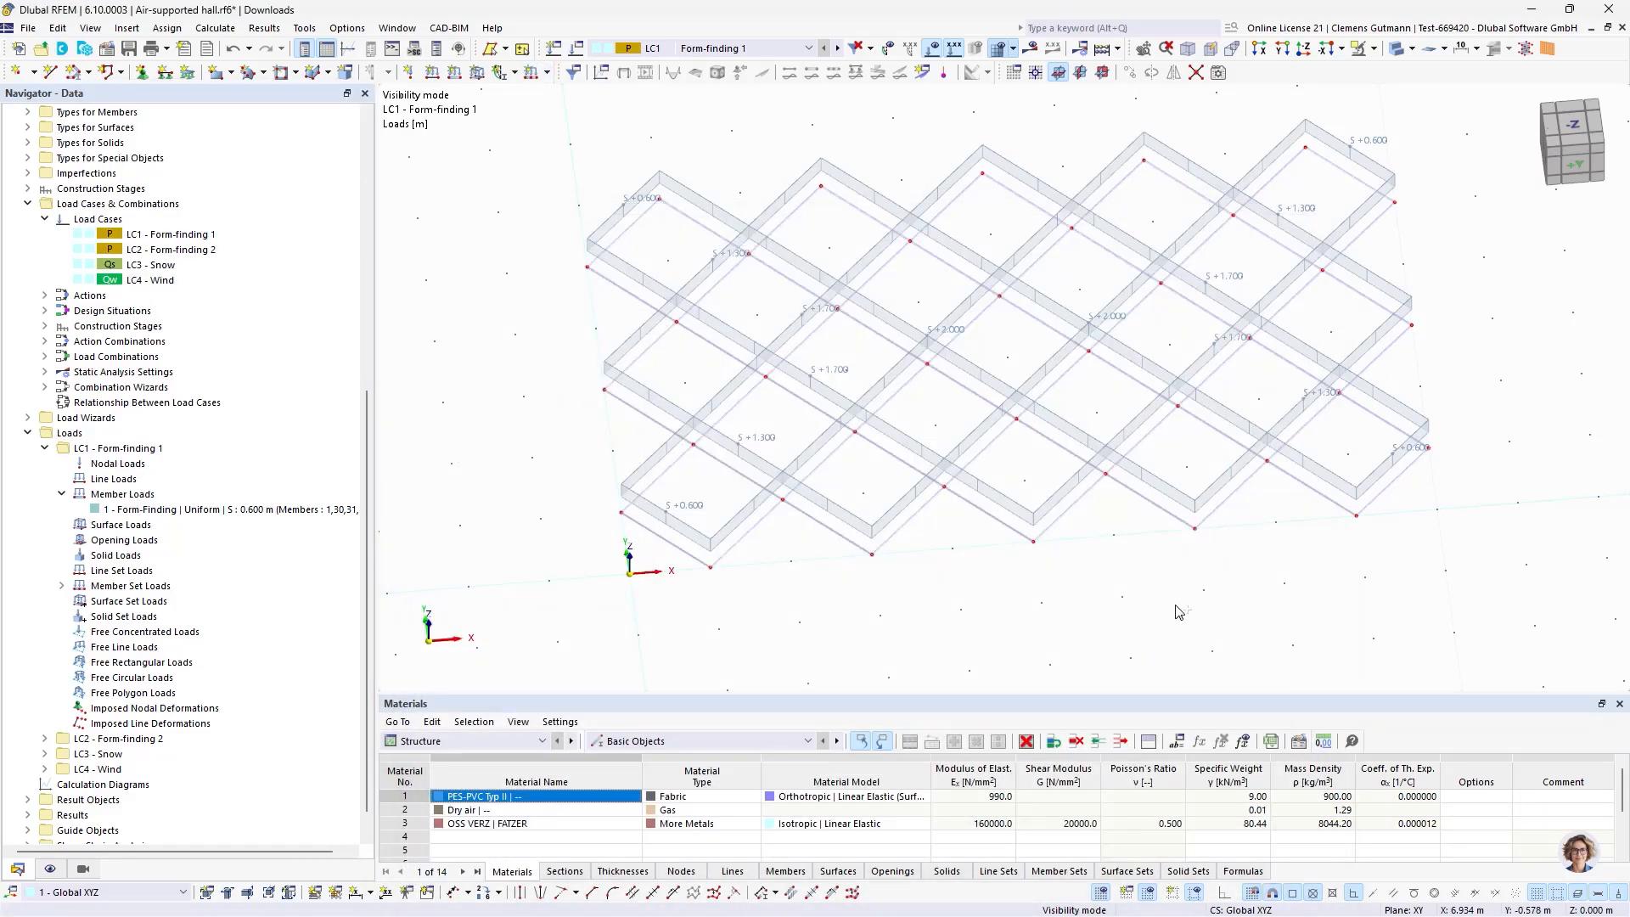
# Add a uniform surface force load of -0.10 kN/m² in local z to surface 1 in LC1.
pyautogui.keyDown('ctrl'); pyautogui.moveTo(1179, 612); pyautogui.dragTo(1154, 552, button='middle'); pyautogui.keyUp('ctrl')
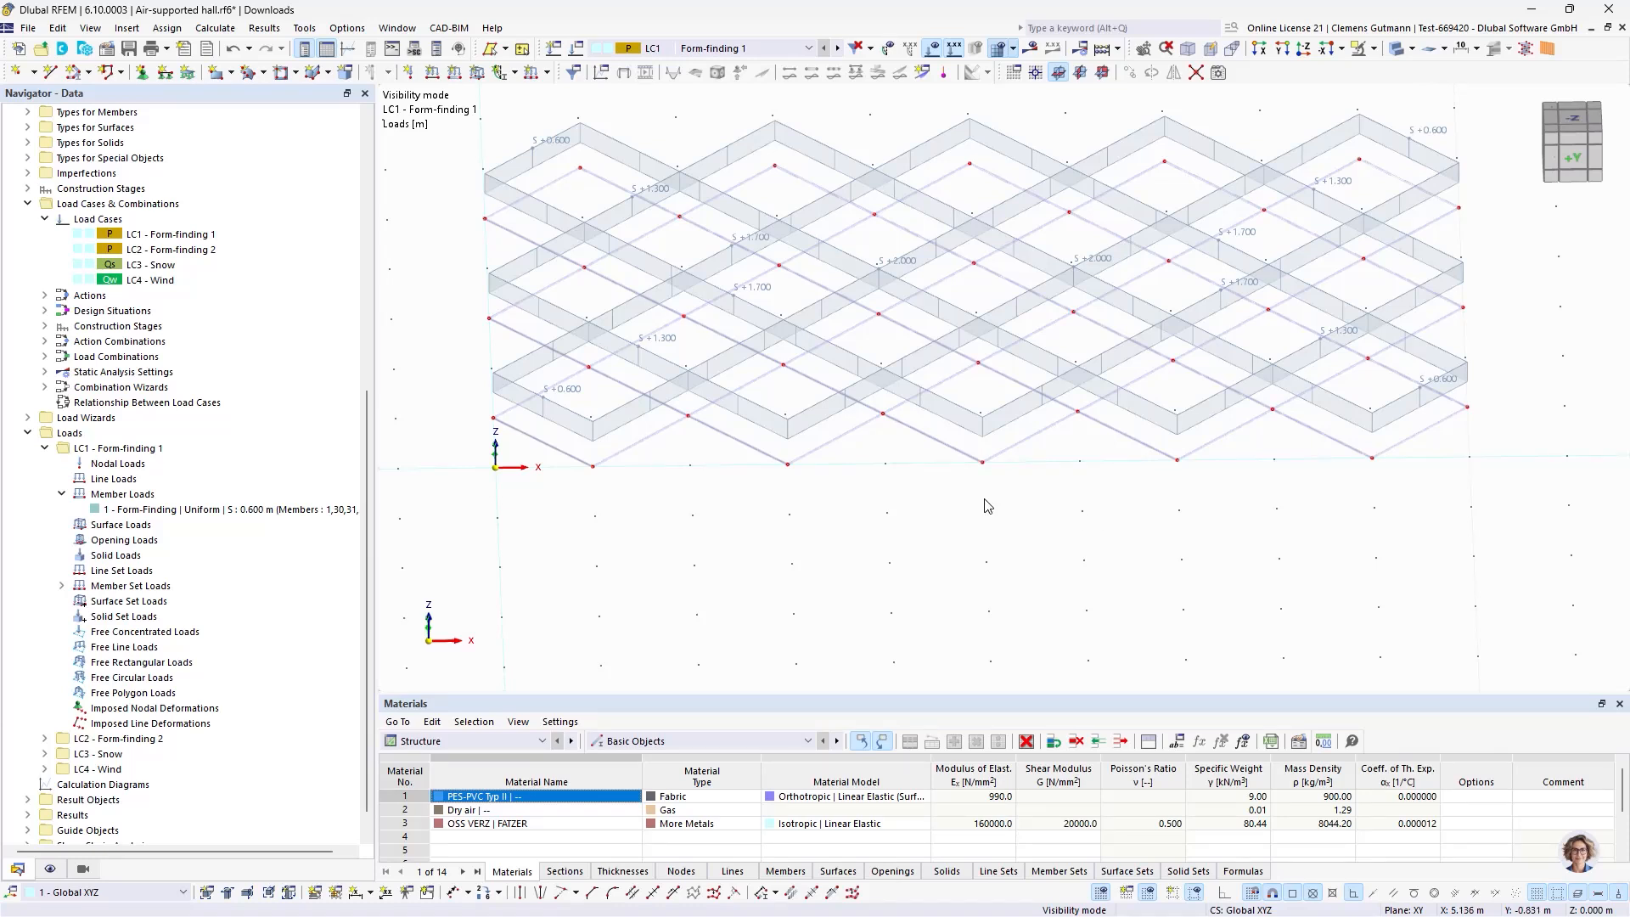
pyautogui.rightClick(116, 527)
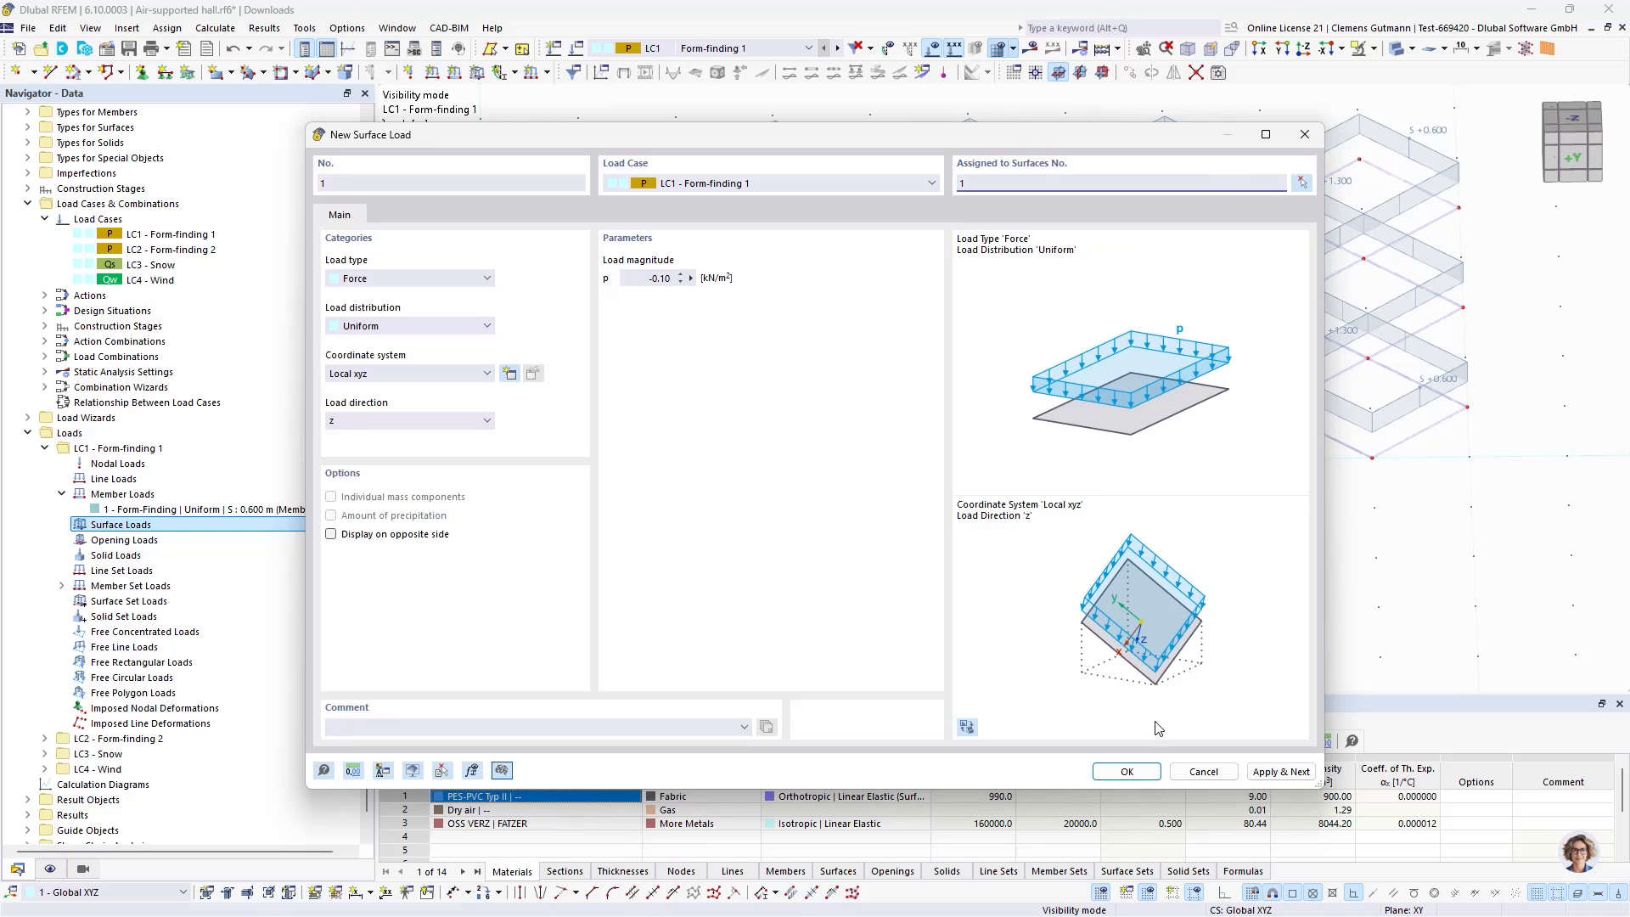
pyautogui.click(1128, 772)
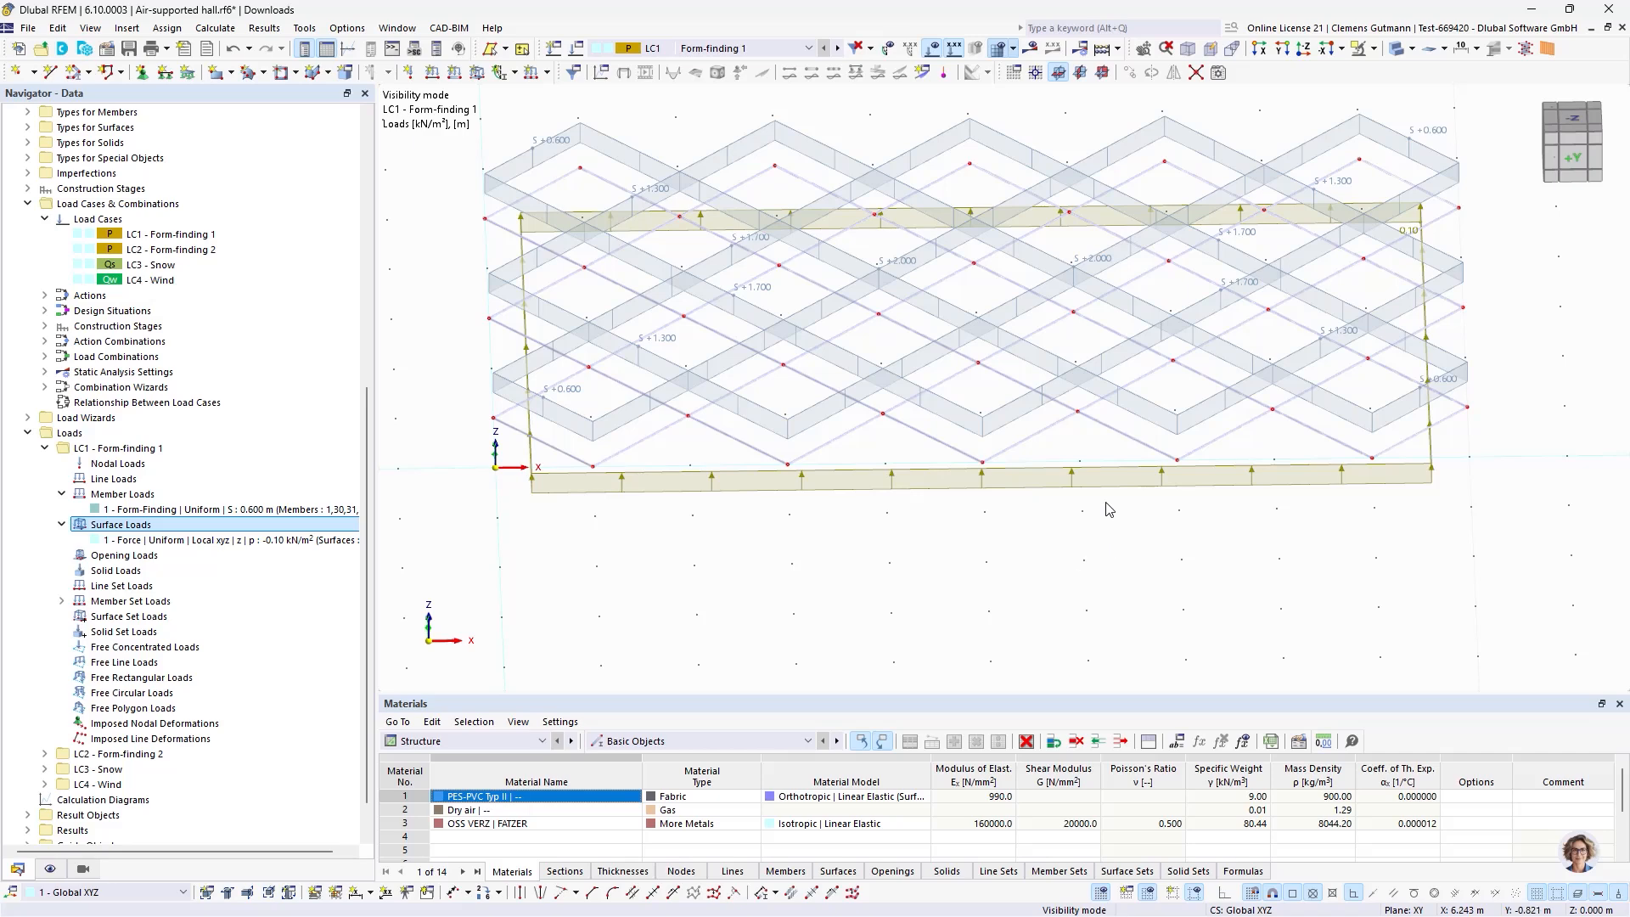
# Calculate construction stage CS1 Form-finding 1 and examine the global deformations of the hall.
pyautogui.keyDown('ctrl'); pyautogui.moveTo(1008, 559); pyautogui.dragTo(1022, 498, button='middle'); pyautogui.keyUp('ctrl')
pyautogui.click(760, 50)
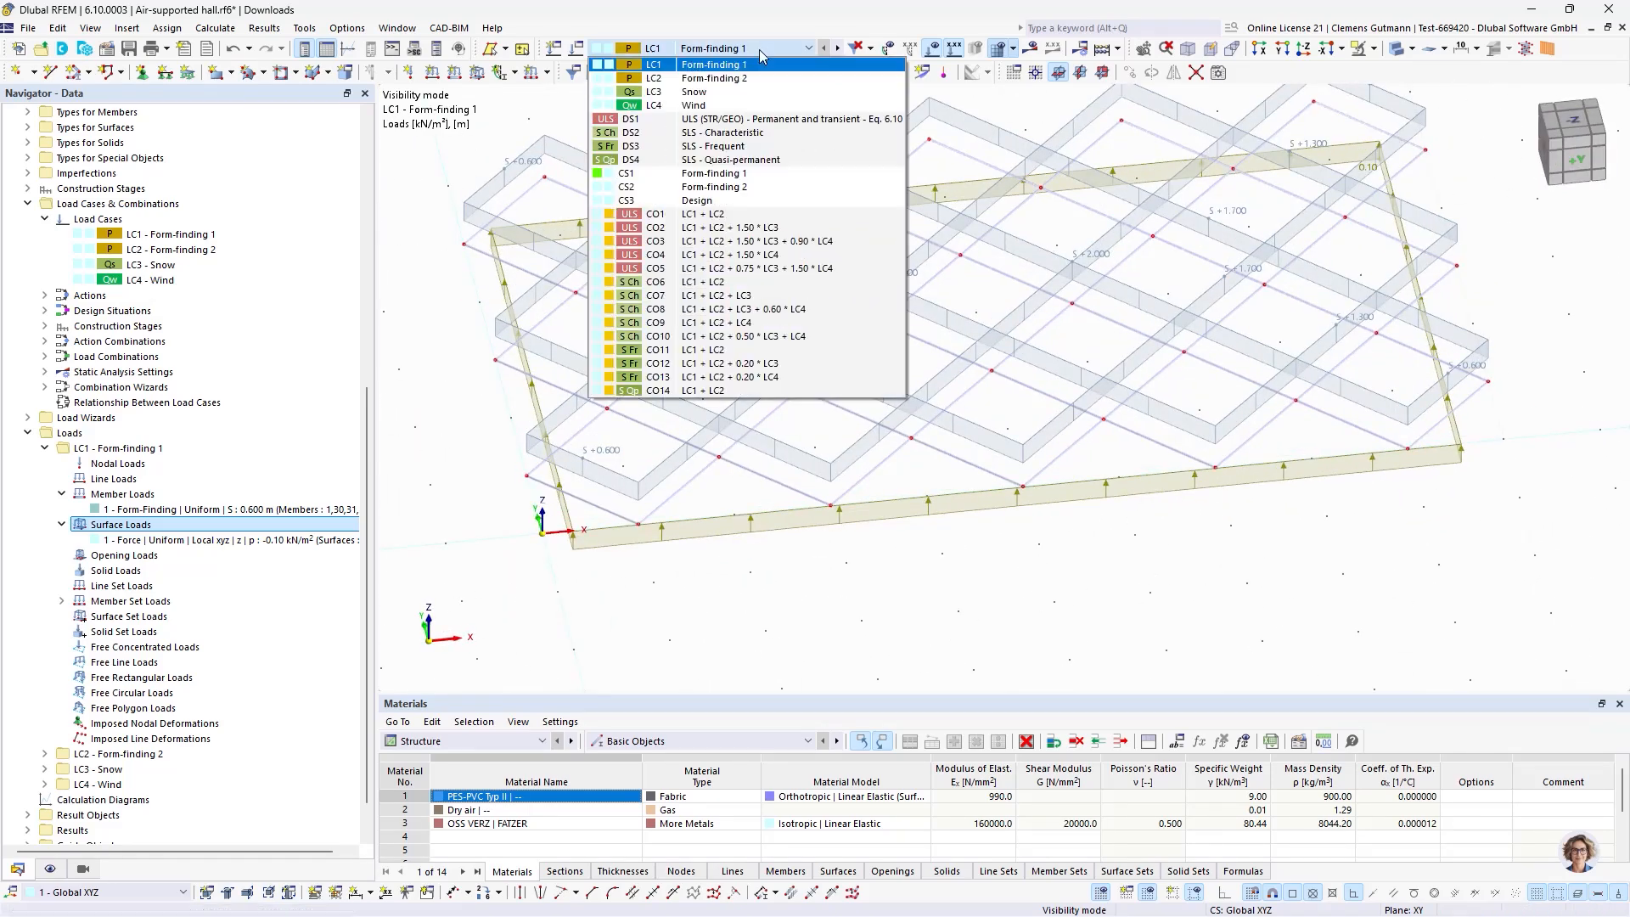
pyautogui.click(747, 173)
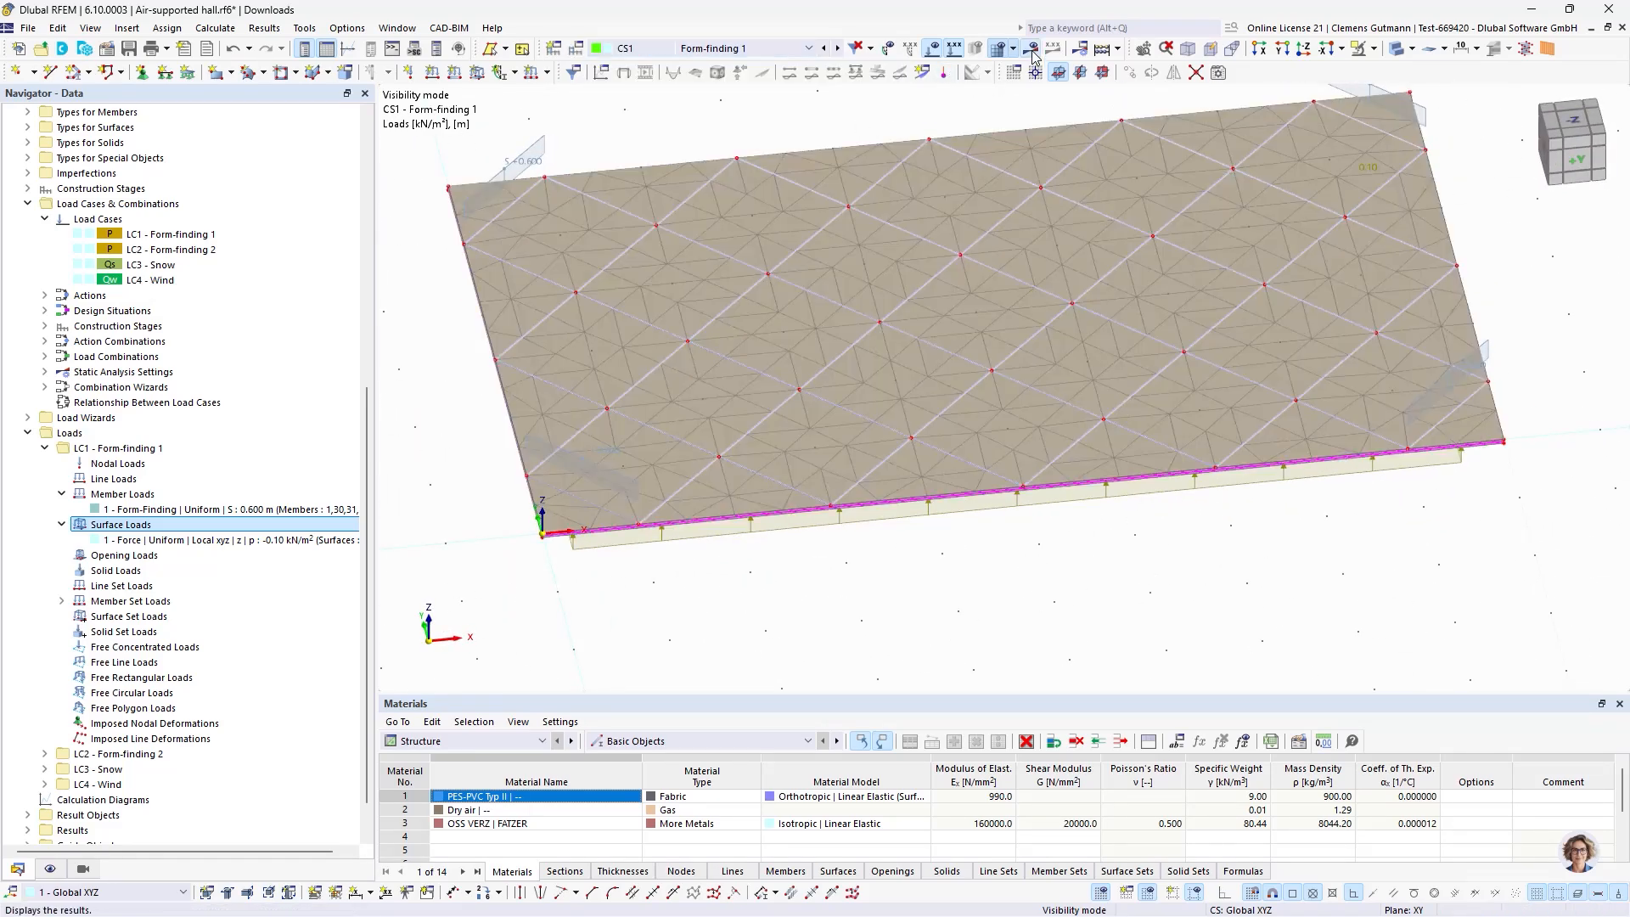
pyautogui.click(1032, 51)
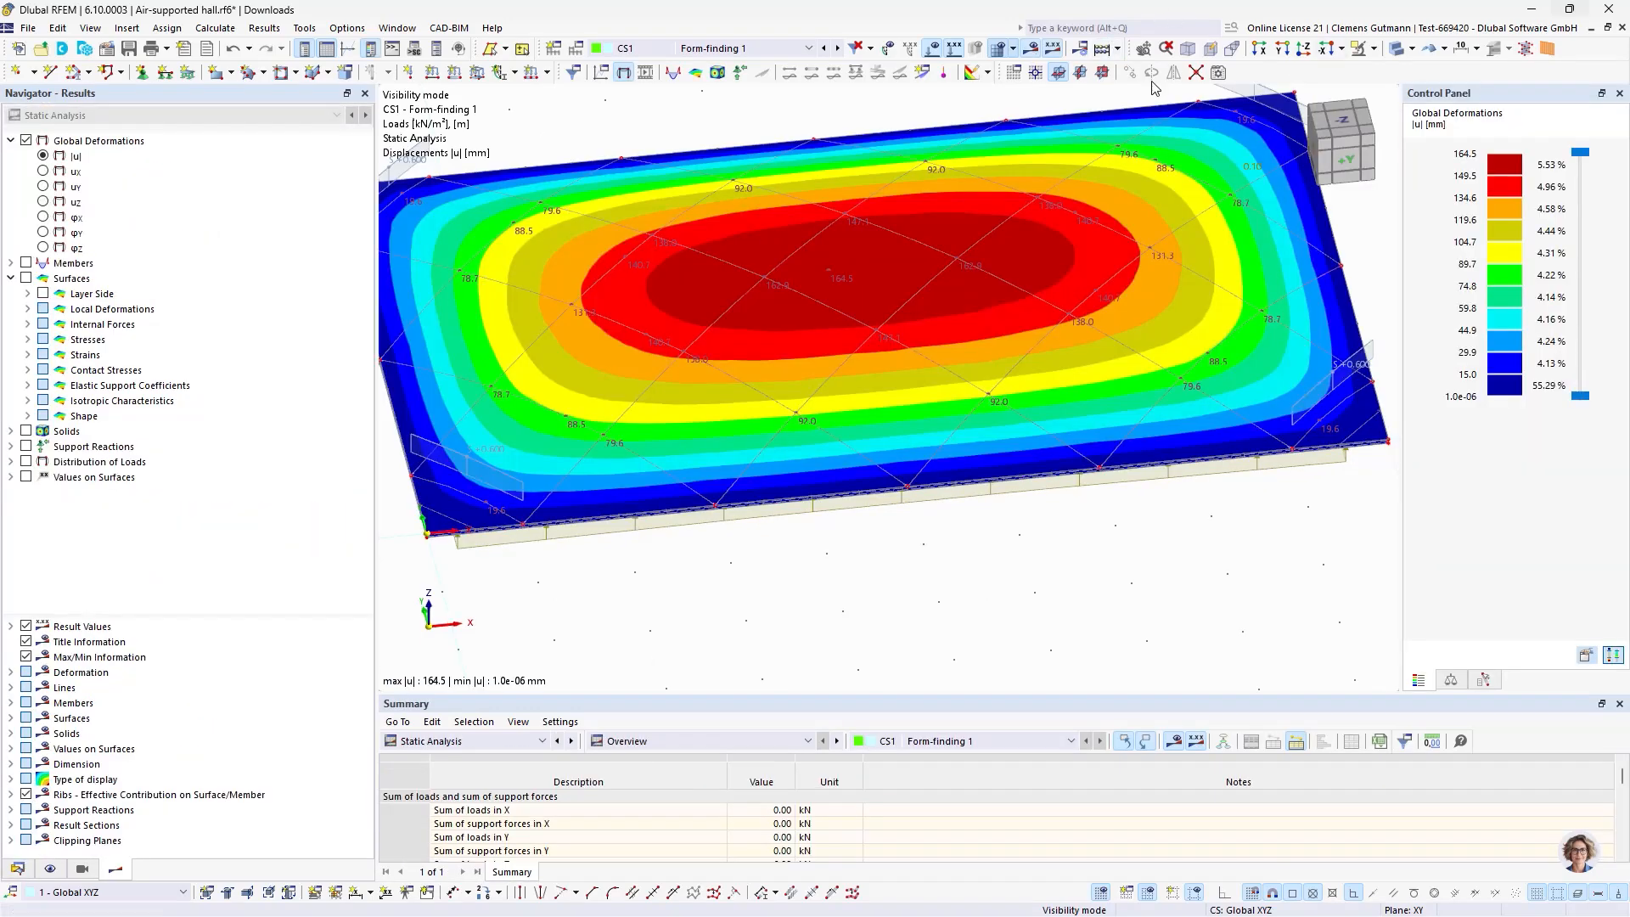
pyautogui.keyDown('ctrl'); pyautogui.moveTo(1118, 541); pyautogui.dragTo(1114, 458, button='middle'); pyautogui.keyUp('ctrl')
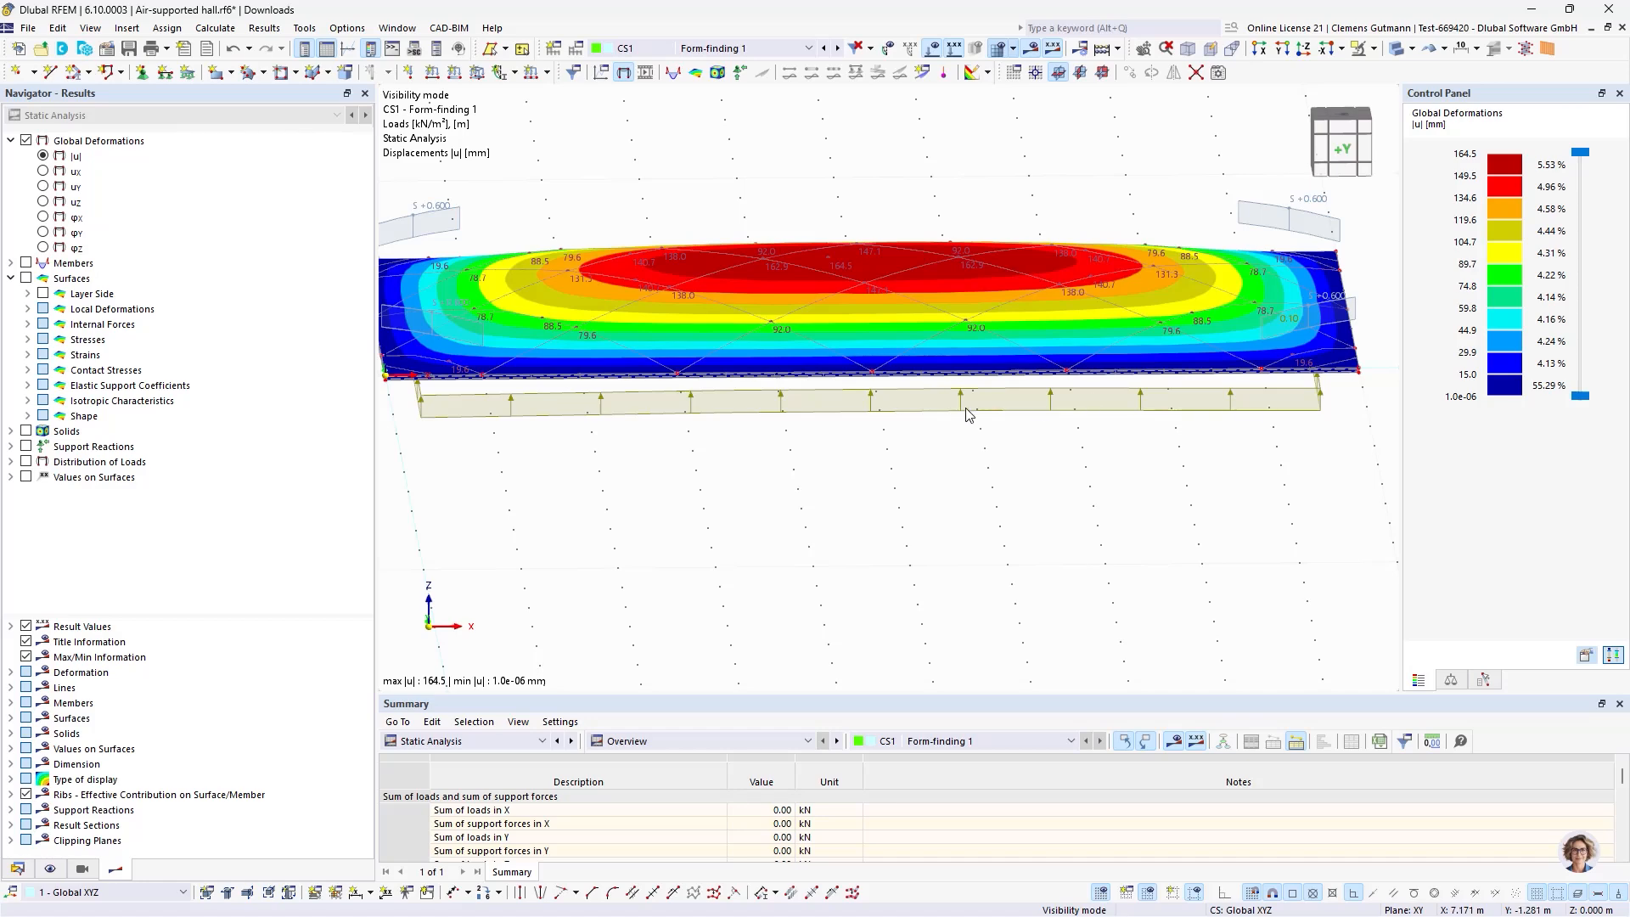
pyautogui.keyDown('ctrl'); pyautogui.moveTo(830, 462); pyautogui.dragTo(851, 569, button='middle'); pyautogui.keyUp('ctrl')
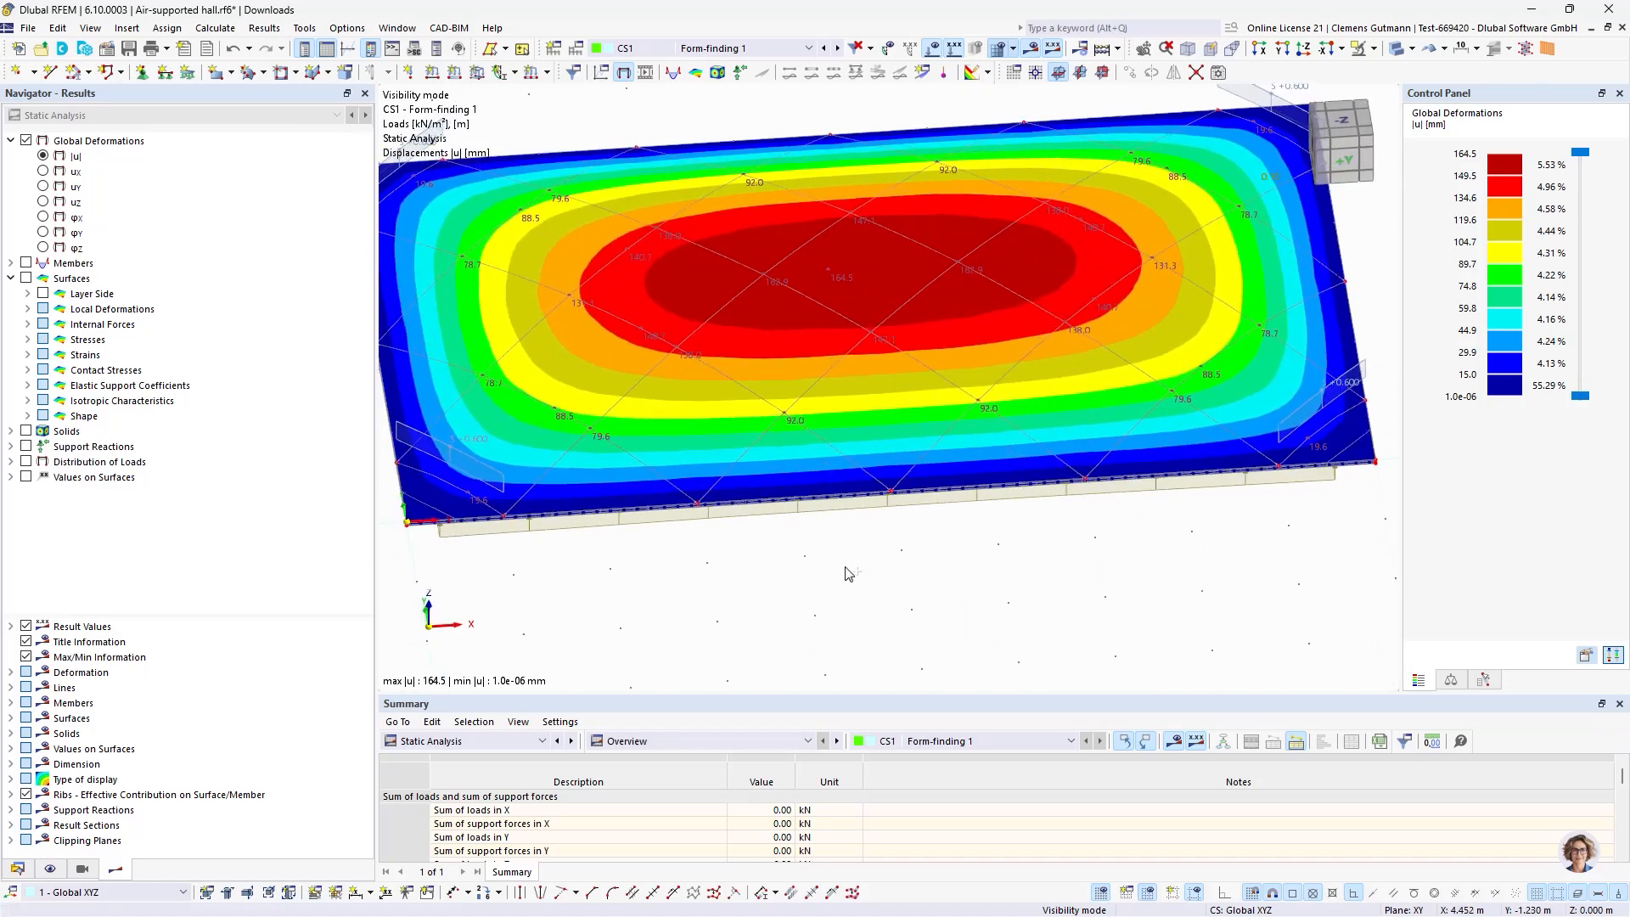
# Start a new surface load in LC1 with the load type Form-Finding.
pyautogui.click(17, 869)
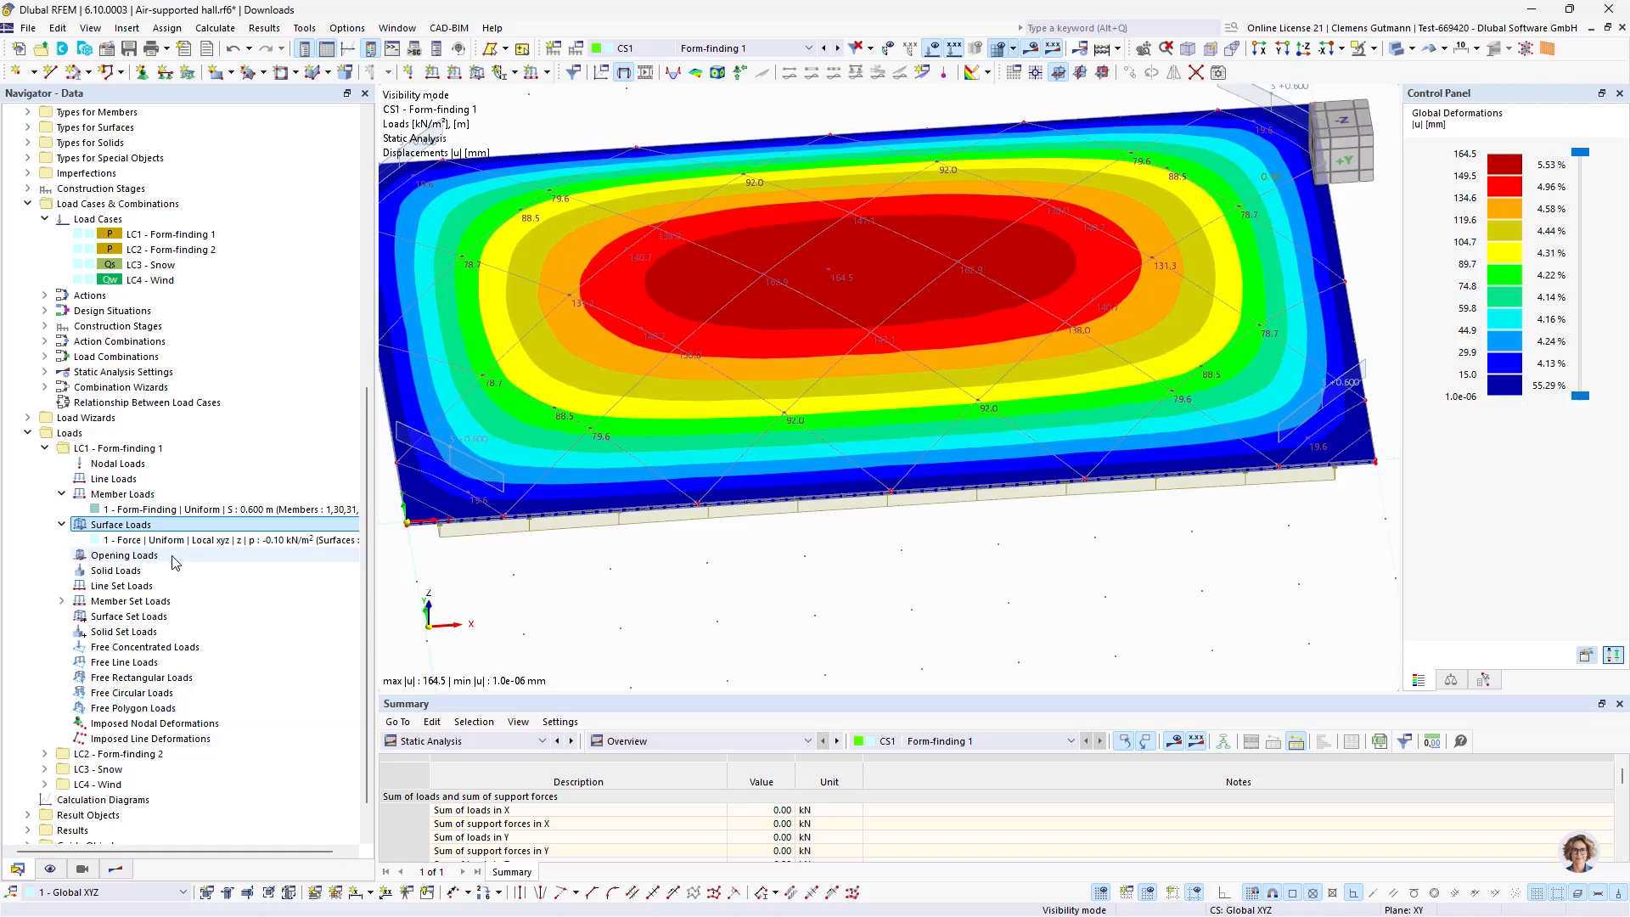
pyautogui.rightClick(160, 529)
pyautogui.click(227, 557)
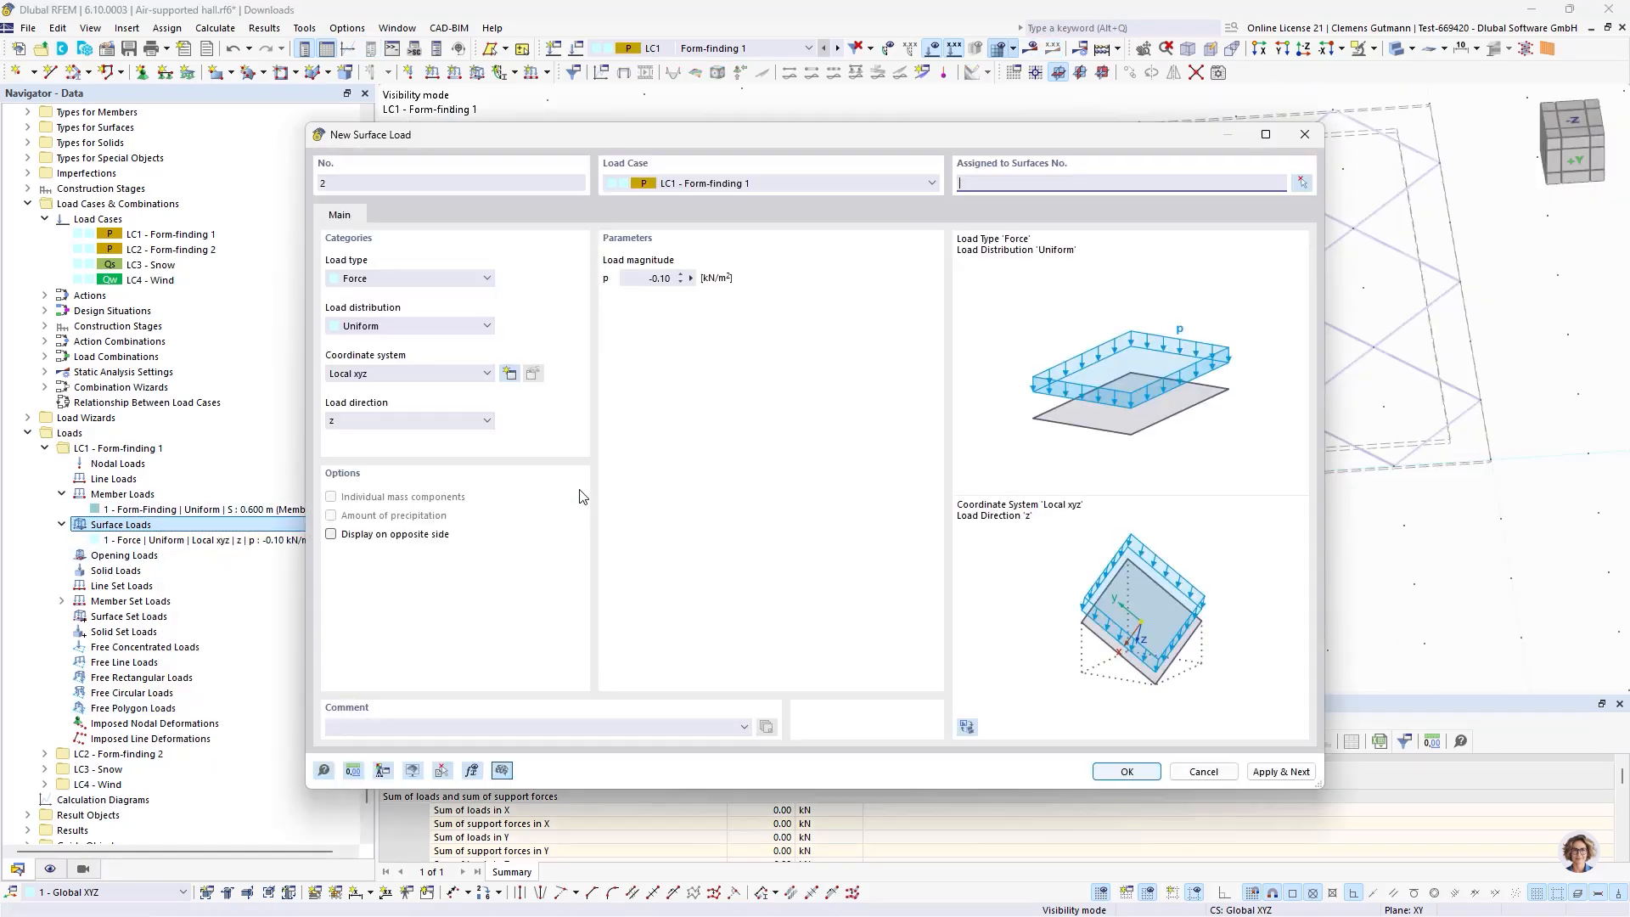
pyautogui.click(406, 287)
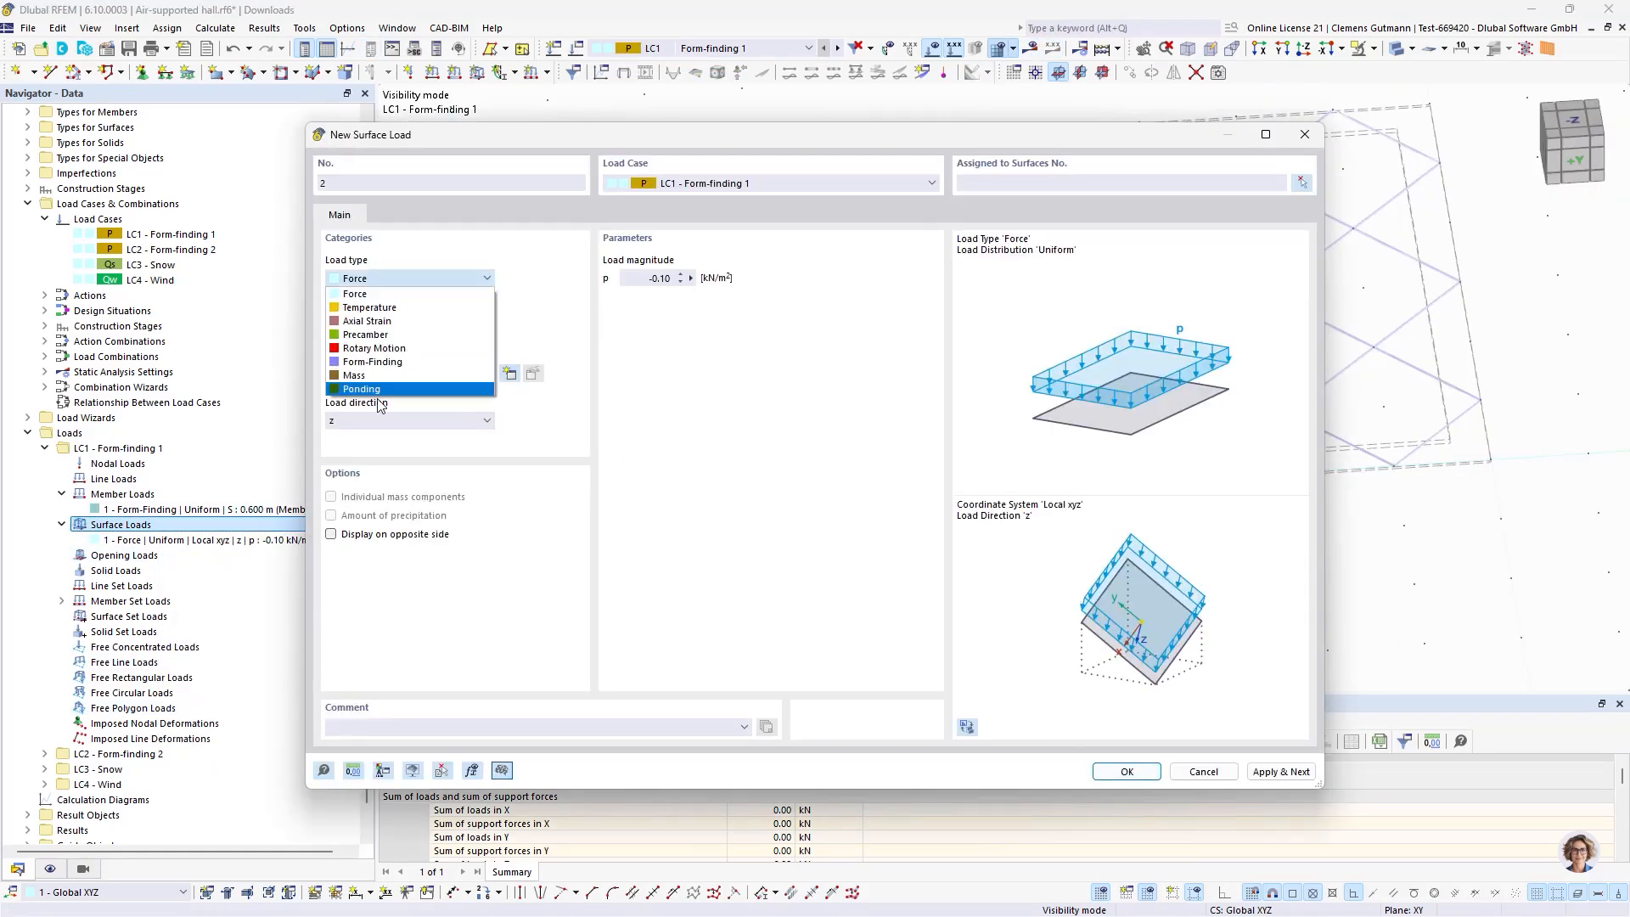
pyautogui.click(378, 365)
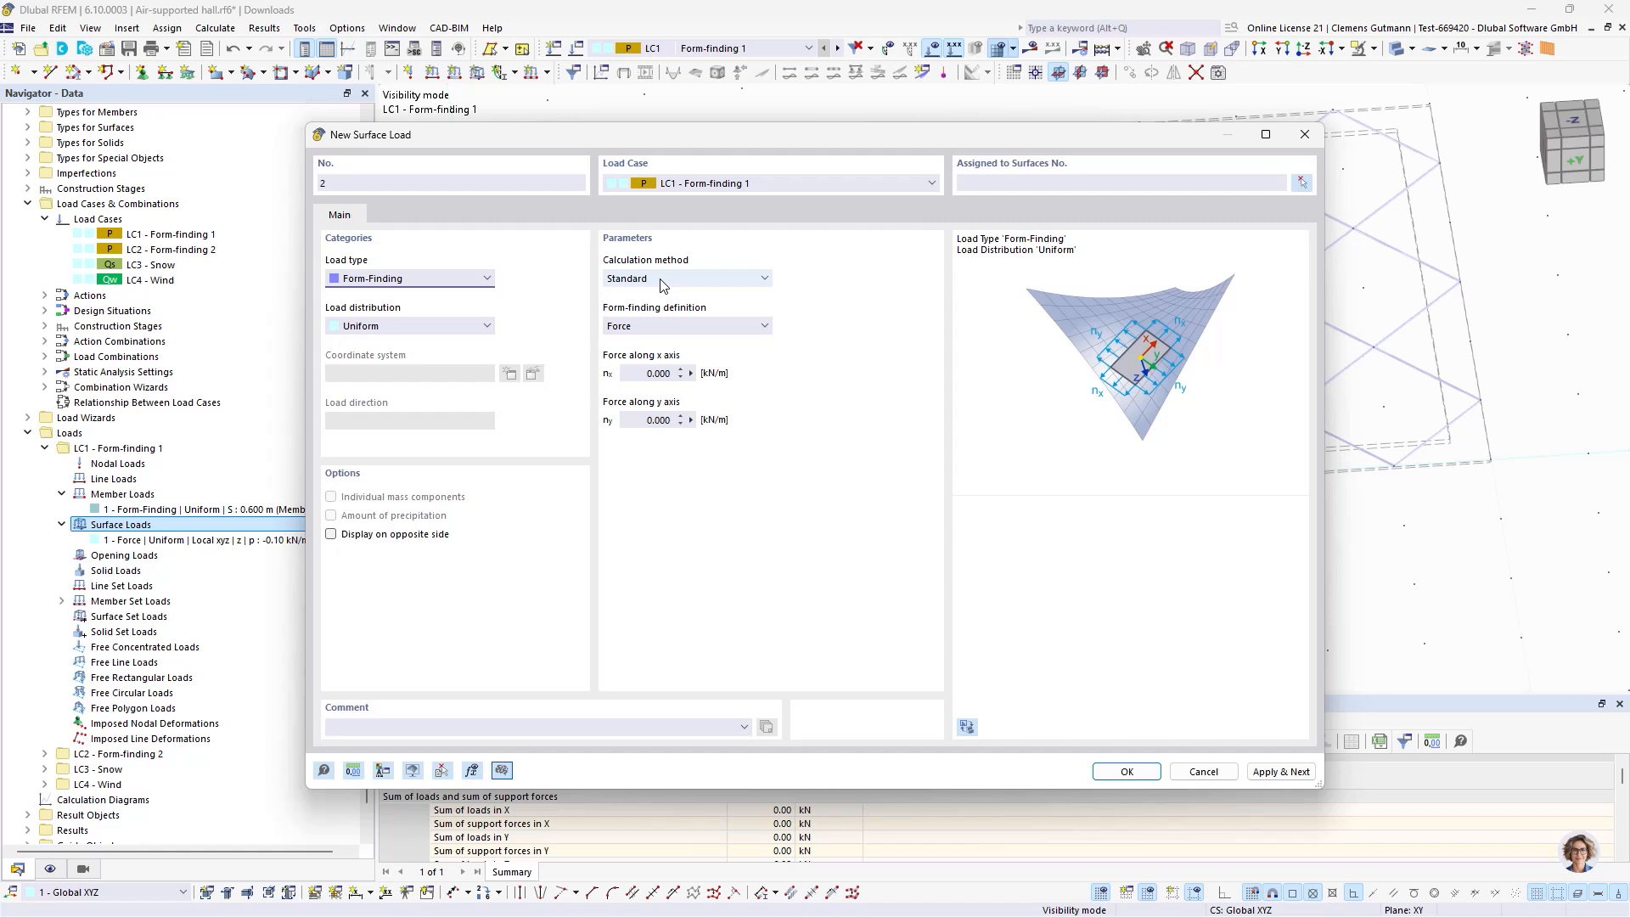
# Define a uniform form-finding surface load for the membrane in LC1 with standard calculation and forces nx and ny of 0.1 kN/m.
pyautogui.click(663, 282)
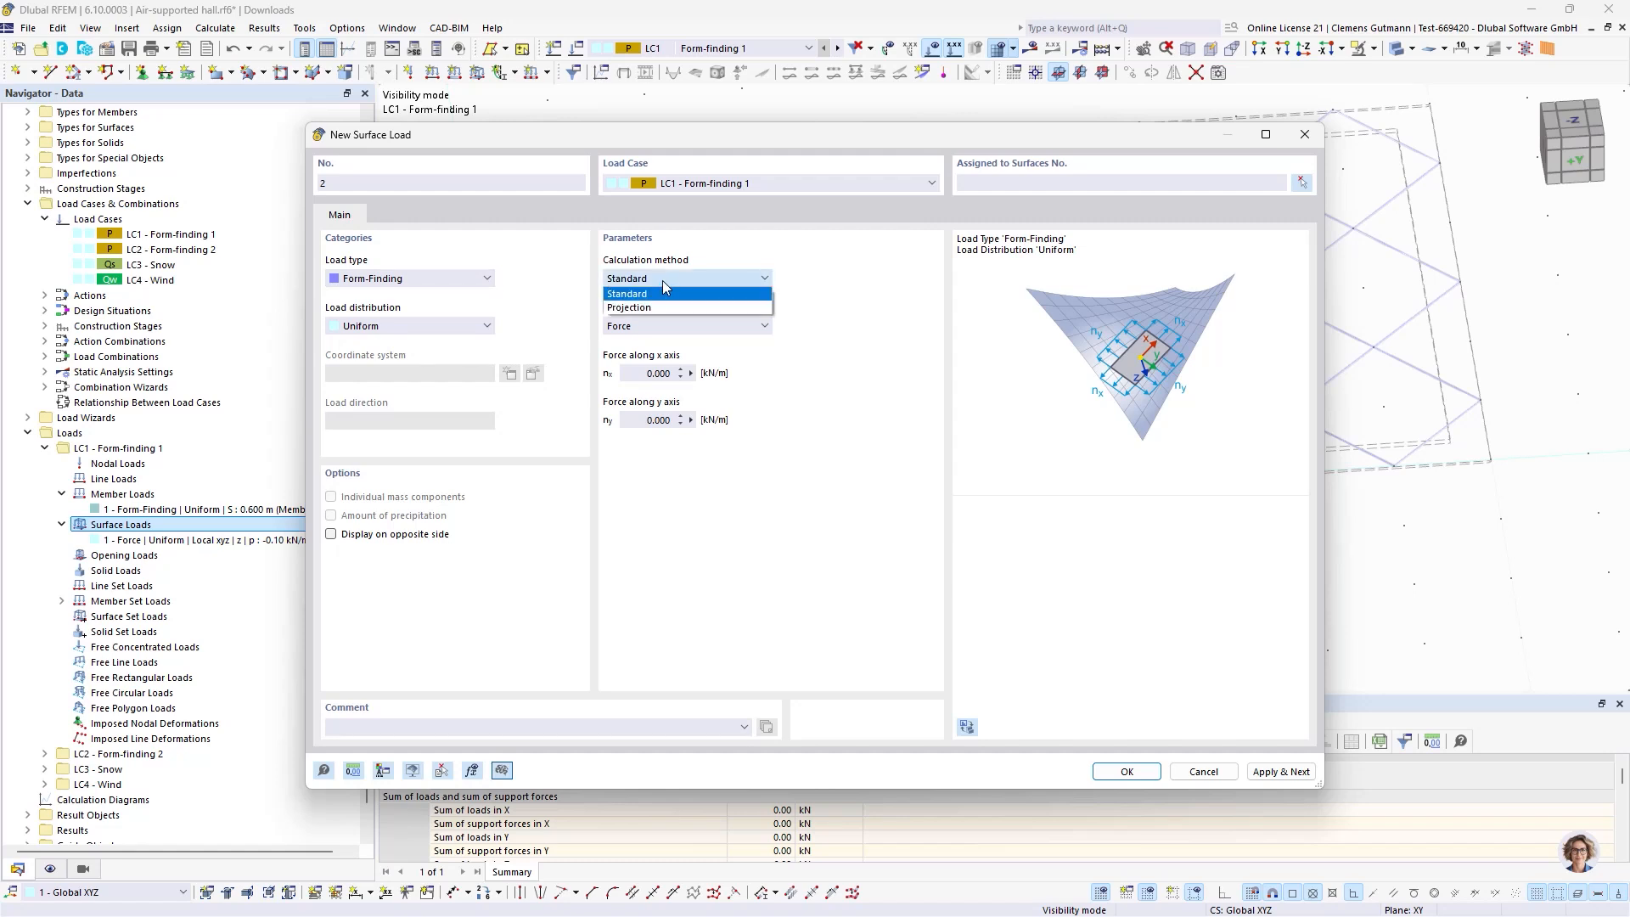
pyautogui.click(686, 274)
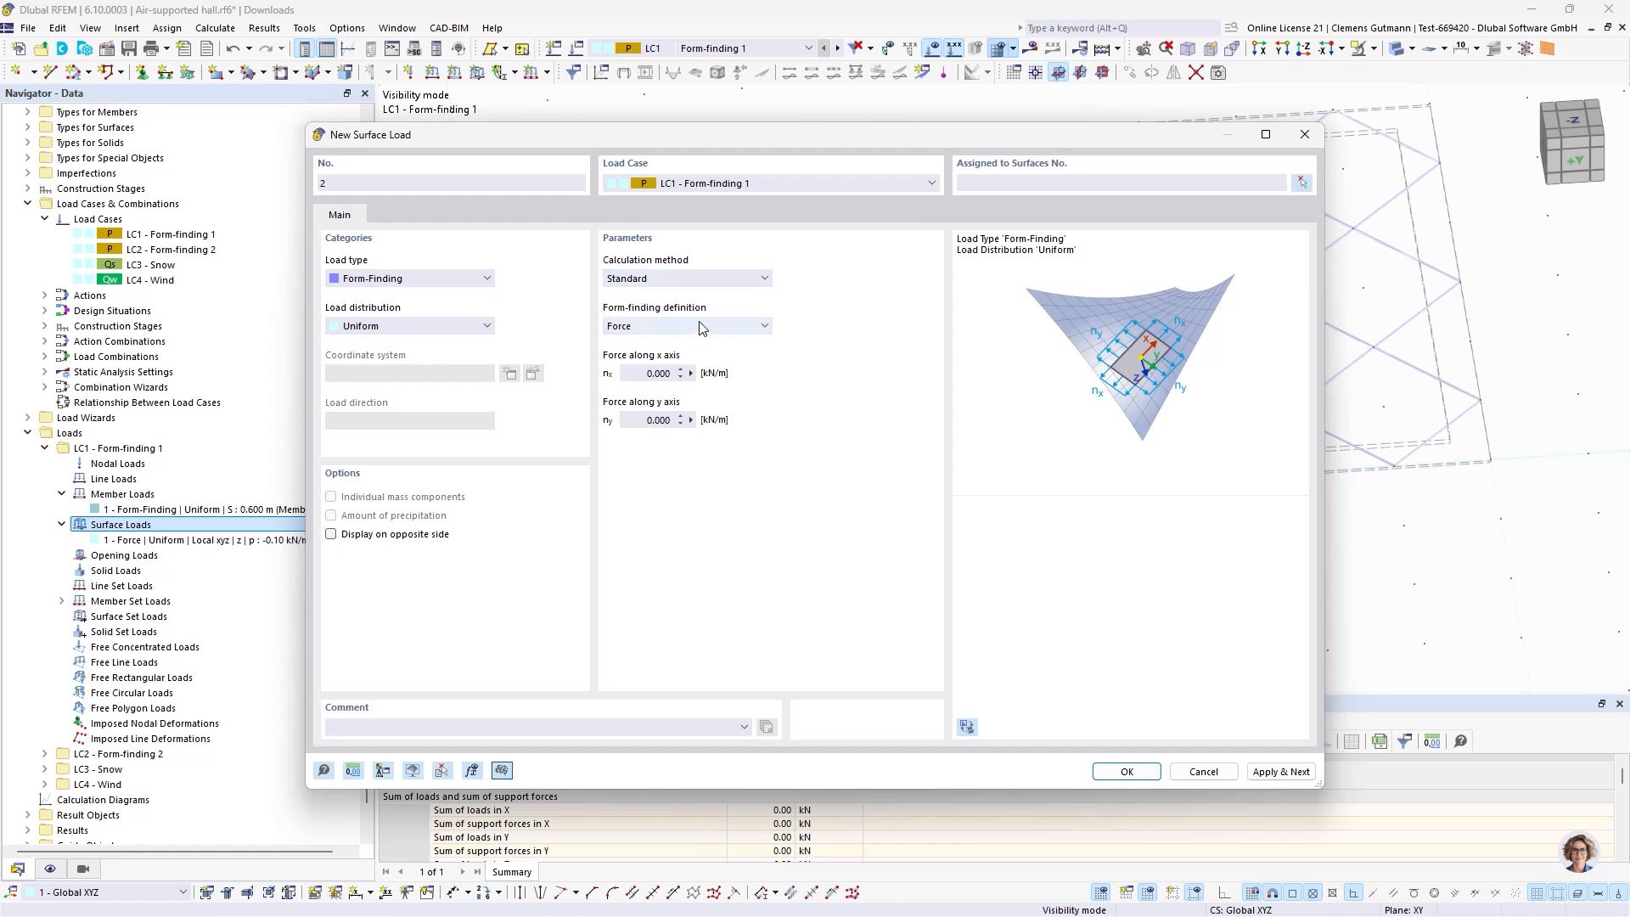
pyautogui.click(638, 371)
pyautogui.write('0,1')
pyautogui.press('Tab')
pyautogui.write('0,1')
pyautogui.press('Tab')
pyautogui.click(1211, 183)
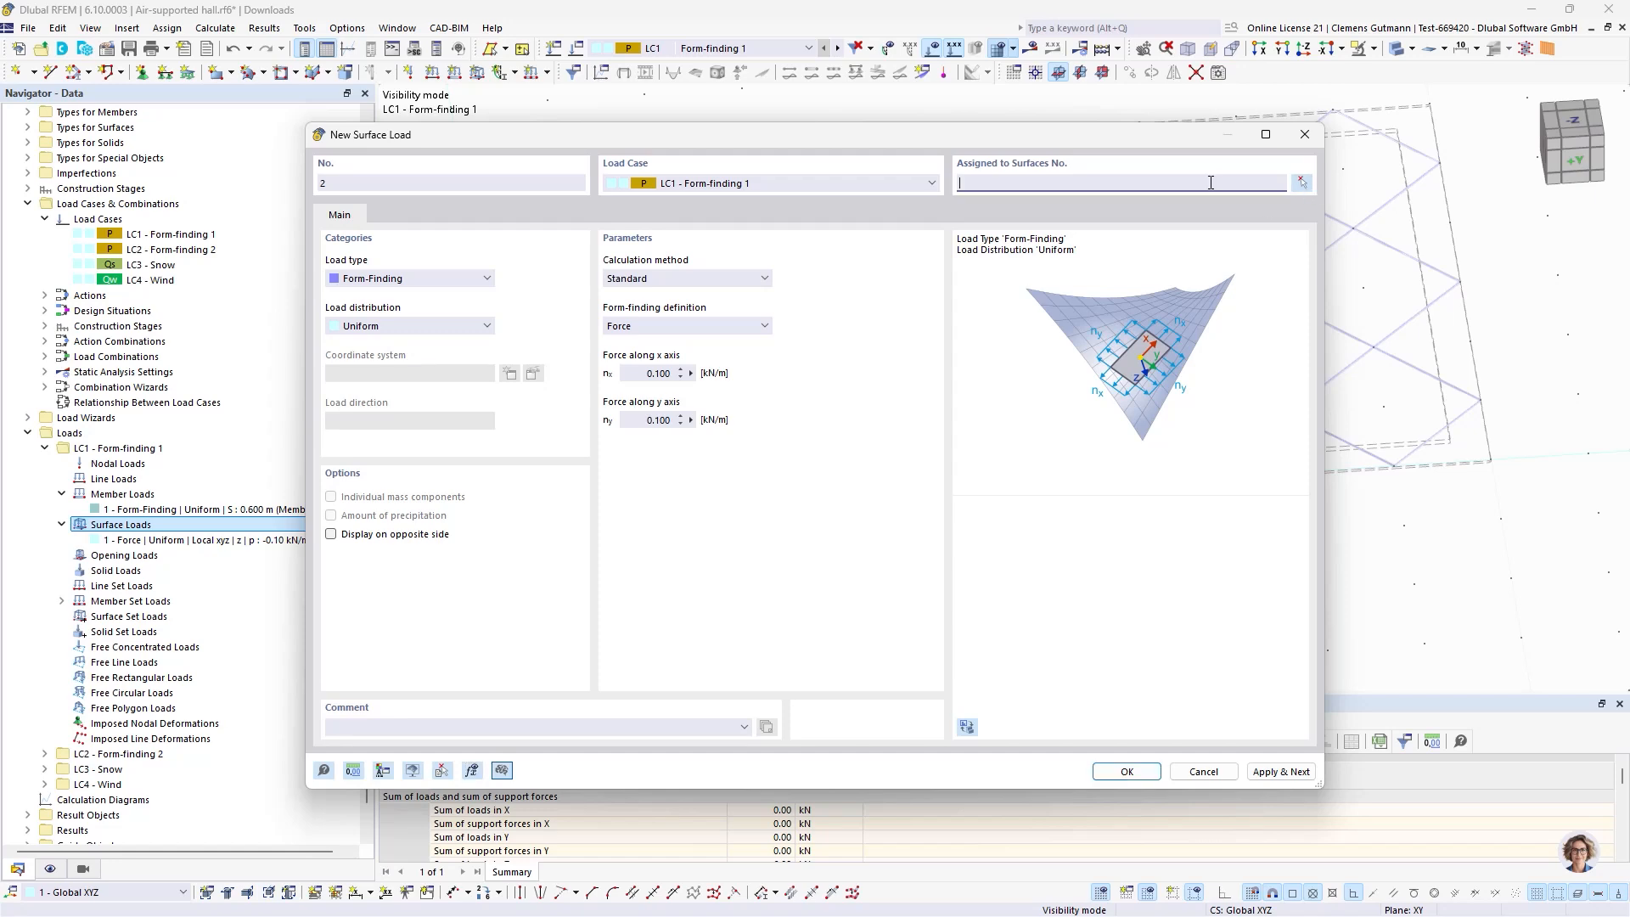
pyautogui.click(1128, 772)
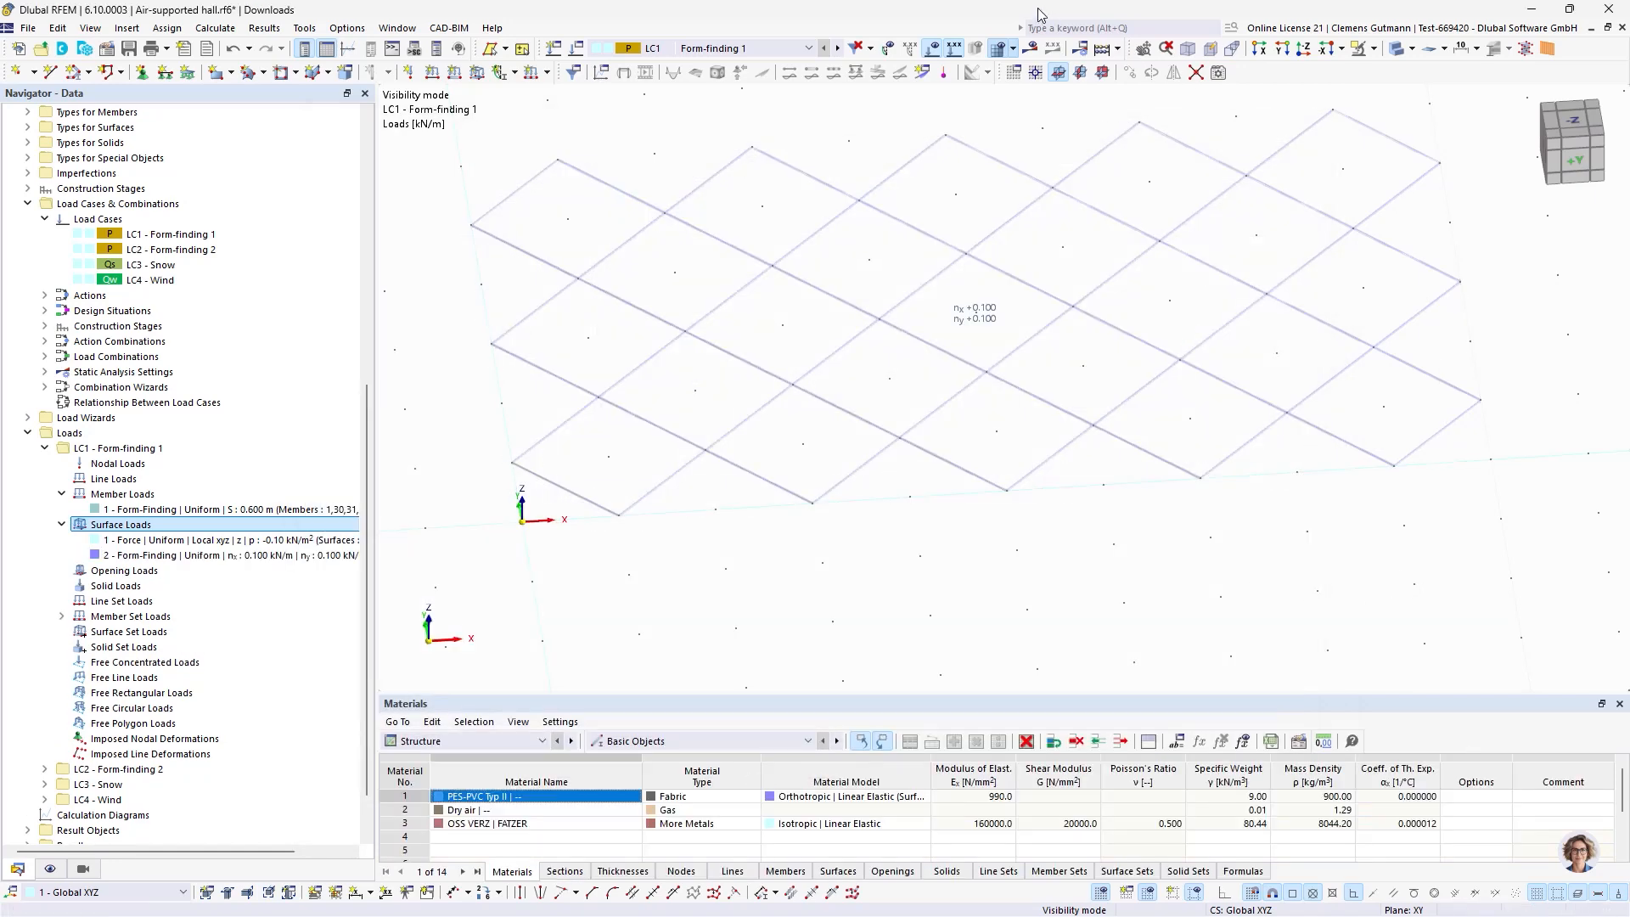
# Calculate and display the results of construction stage CS1 - Form-finding 1.
pyautogui.click(726, 49)
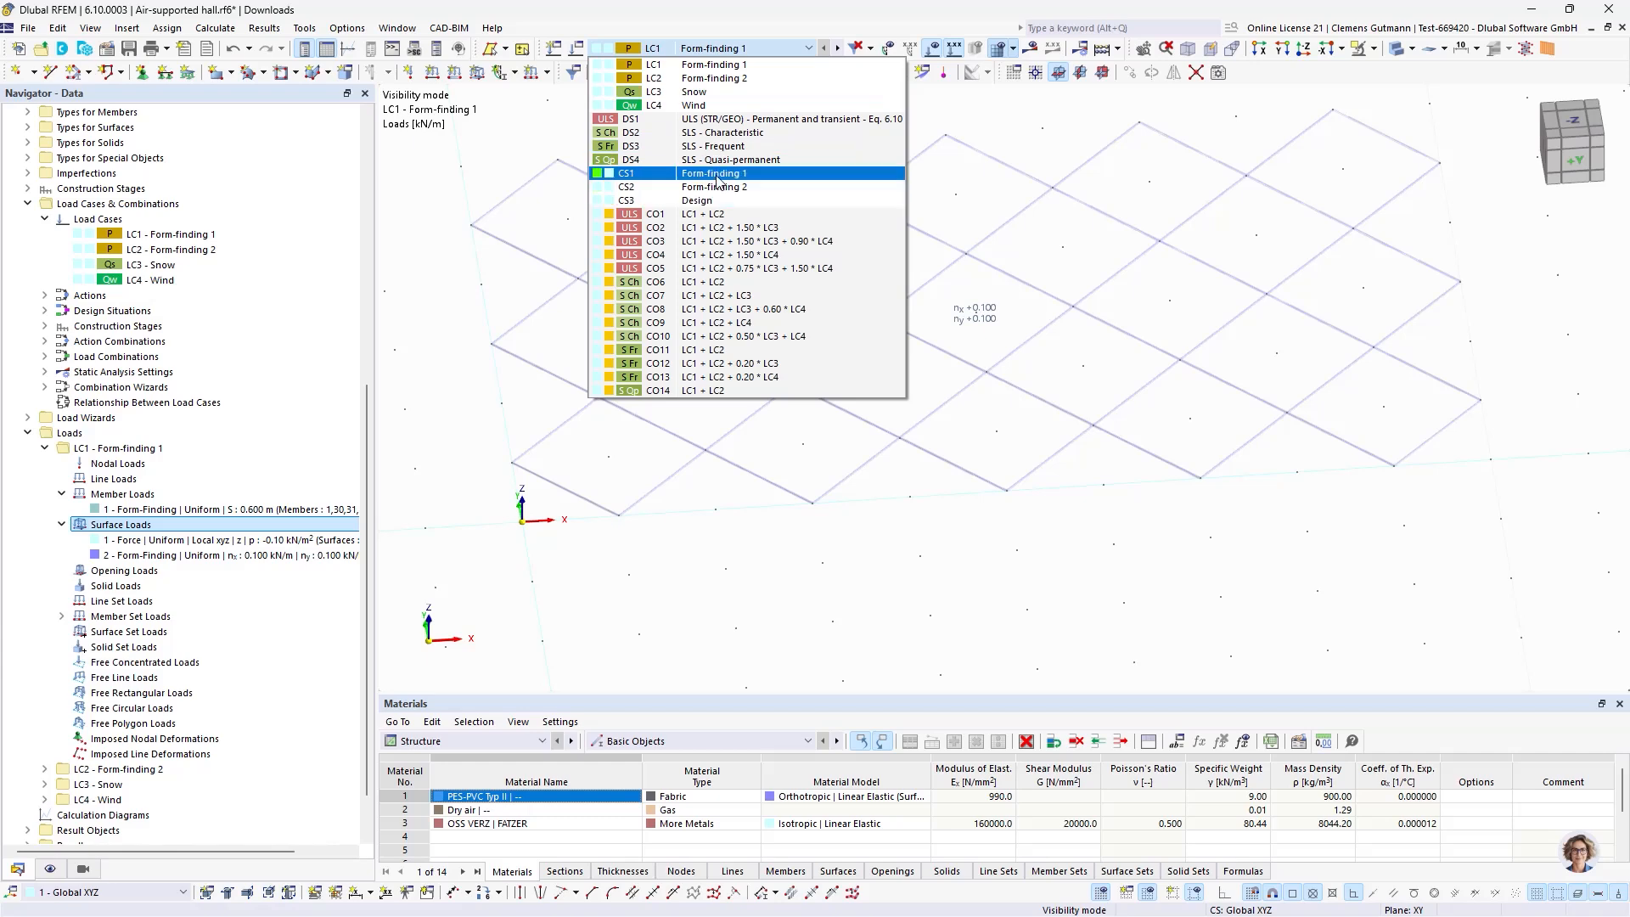
pyautogui.click(718, 175)
pyautogui.click(1034, 51)
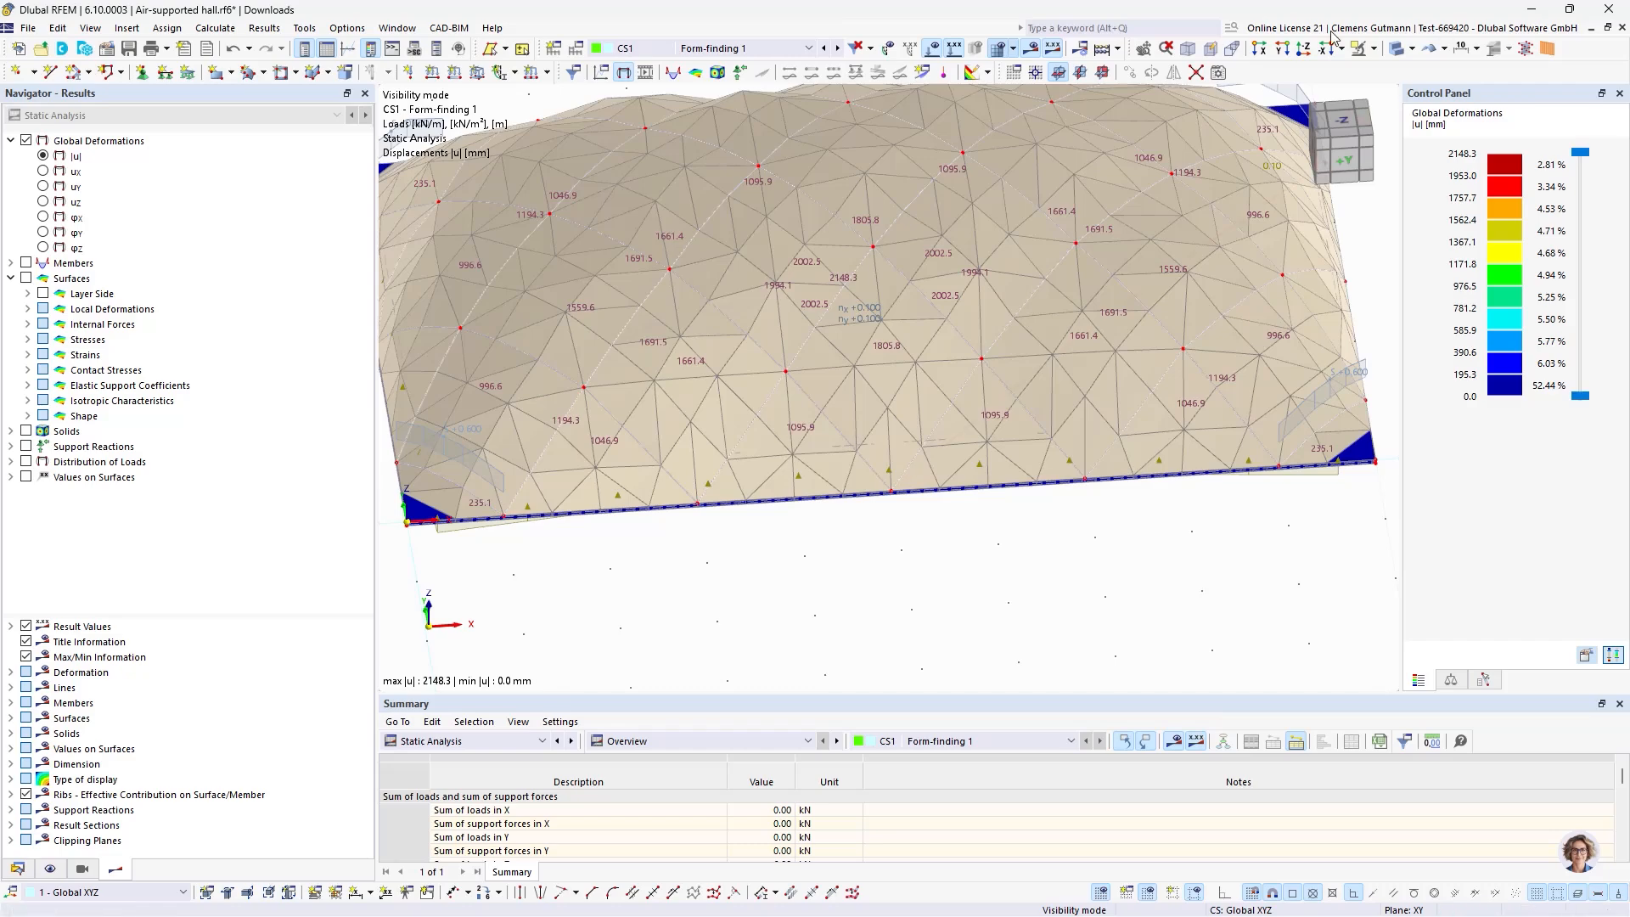
# Examine the form-found membrane from the side and close up at the corner to judge its shape and mesh coarseness.
pyautogui.scroll(-2, 1053, 263)
pyautogui.keyDown('ctrl'); pyautogui.moveTo(891, 551); pyautogui.dragTo(887, 427, button='middle'); pyautogui.keyUp('ctrl')
pyautogui.click(1346, 163)
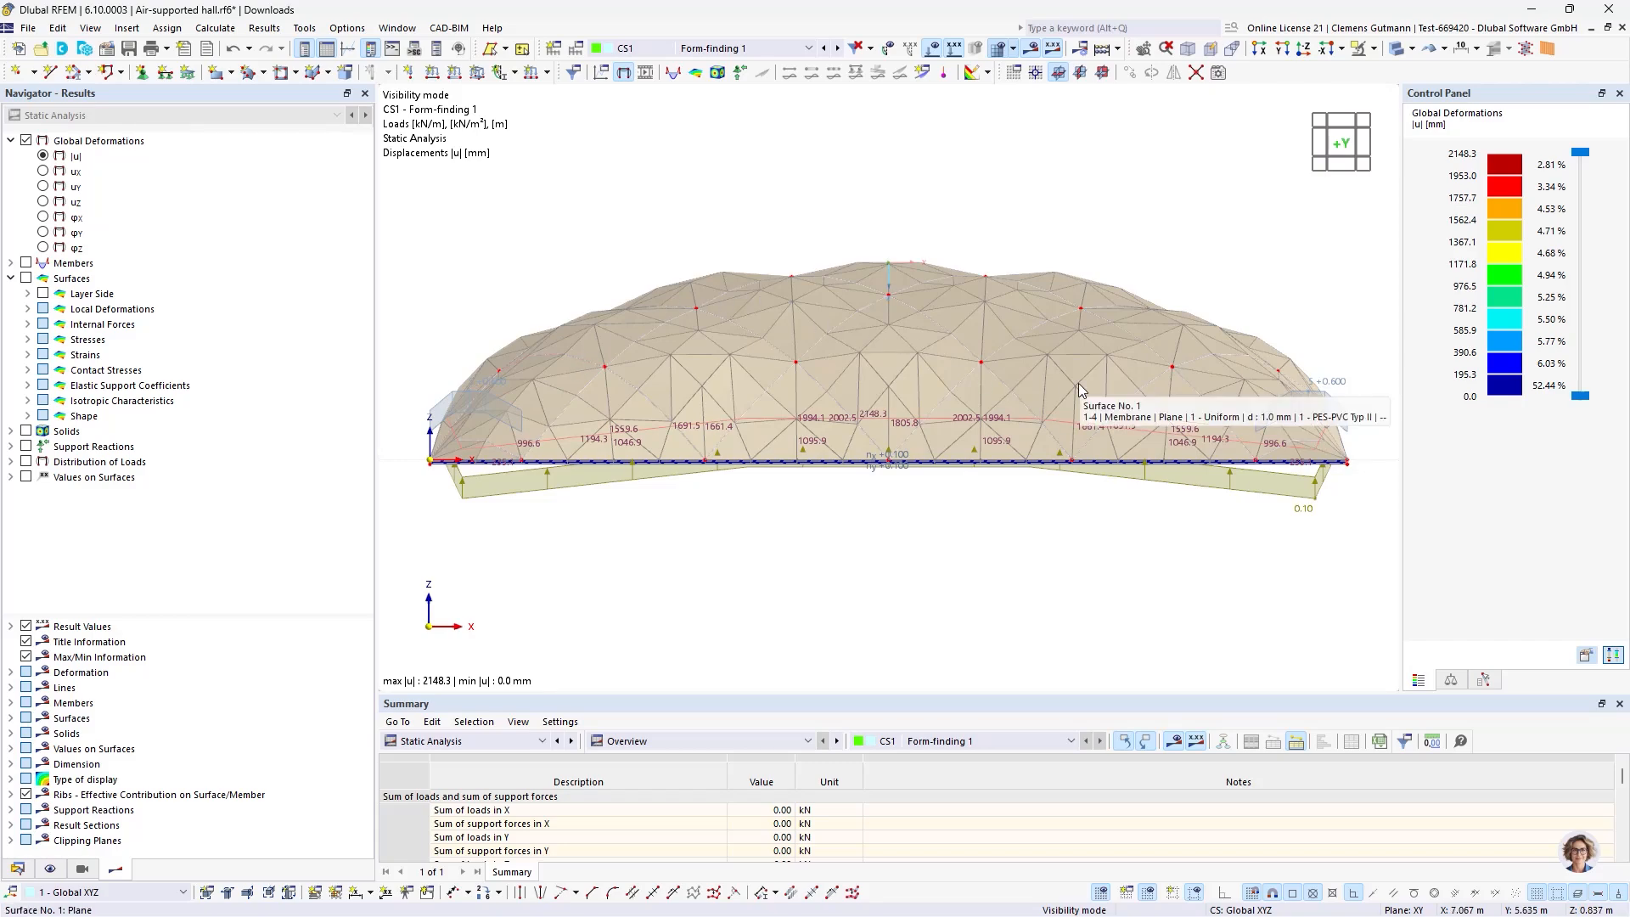
pyautogui.keyDown('ctrl'); pyautogui.moveTo(935, 528); pyautogui.dragTo(680, 617, button='middle'); pyautogui.keyUp('ctrl')
pyautogui.moveTo(564, 615); pyautogui.dragTo(781, 456, button='middle')
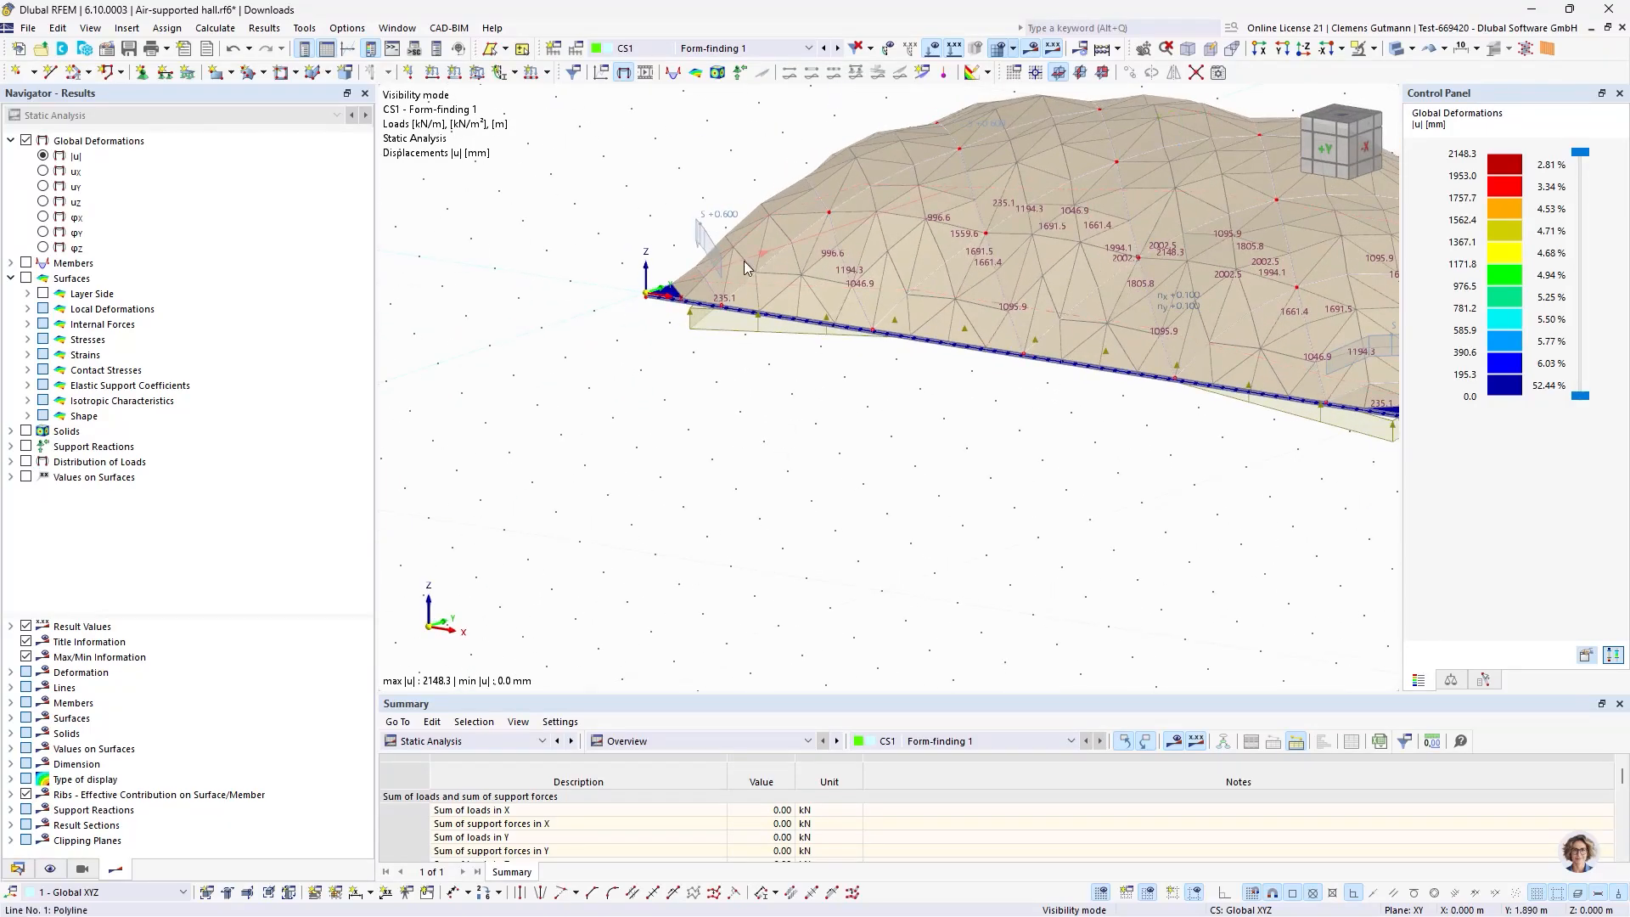
pyautogui.scroll(2, 743, 262)
pyautogui.scroll(2, 667, 293)
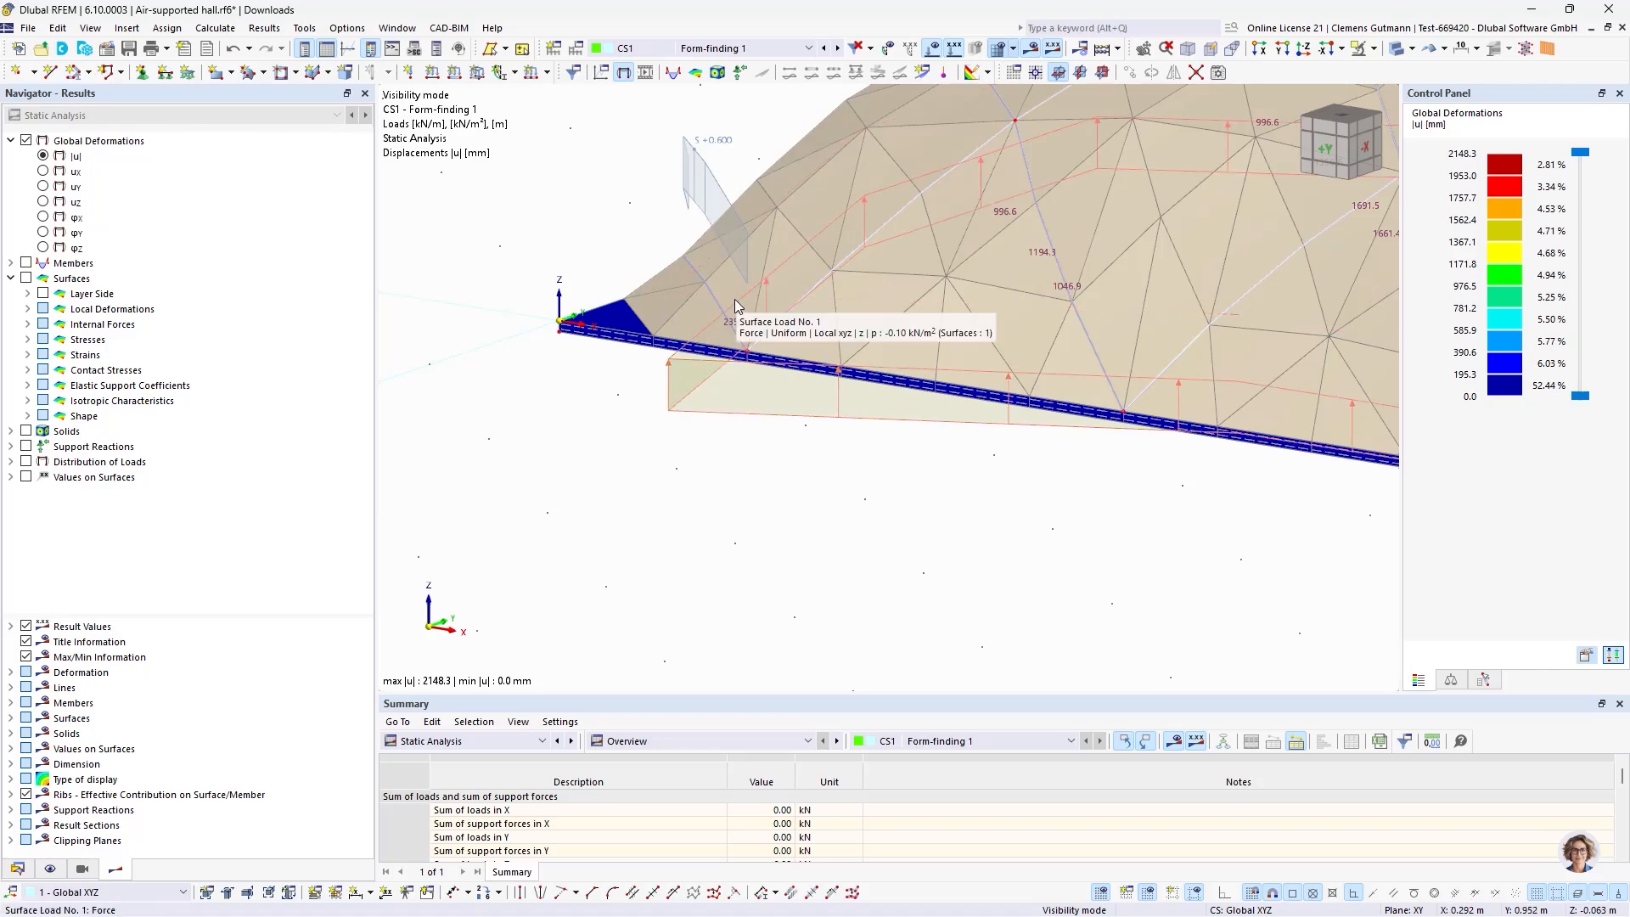
pyautogui.scroll(-3, 735, 299)
pyautogui.scroll(3, 798, 306)
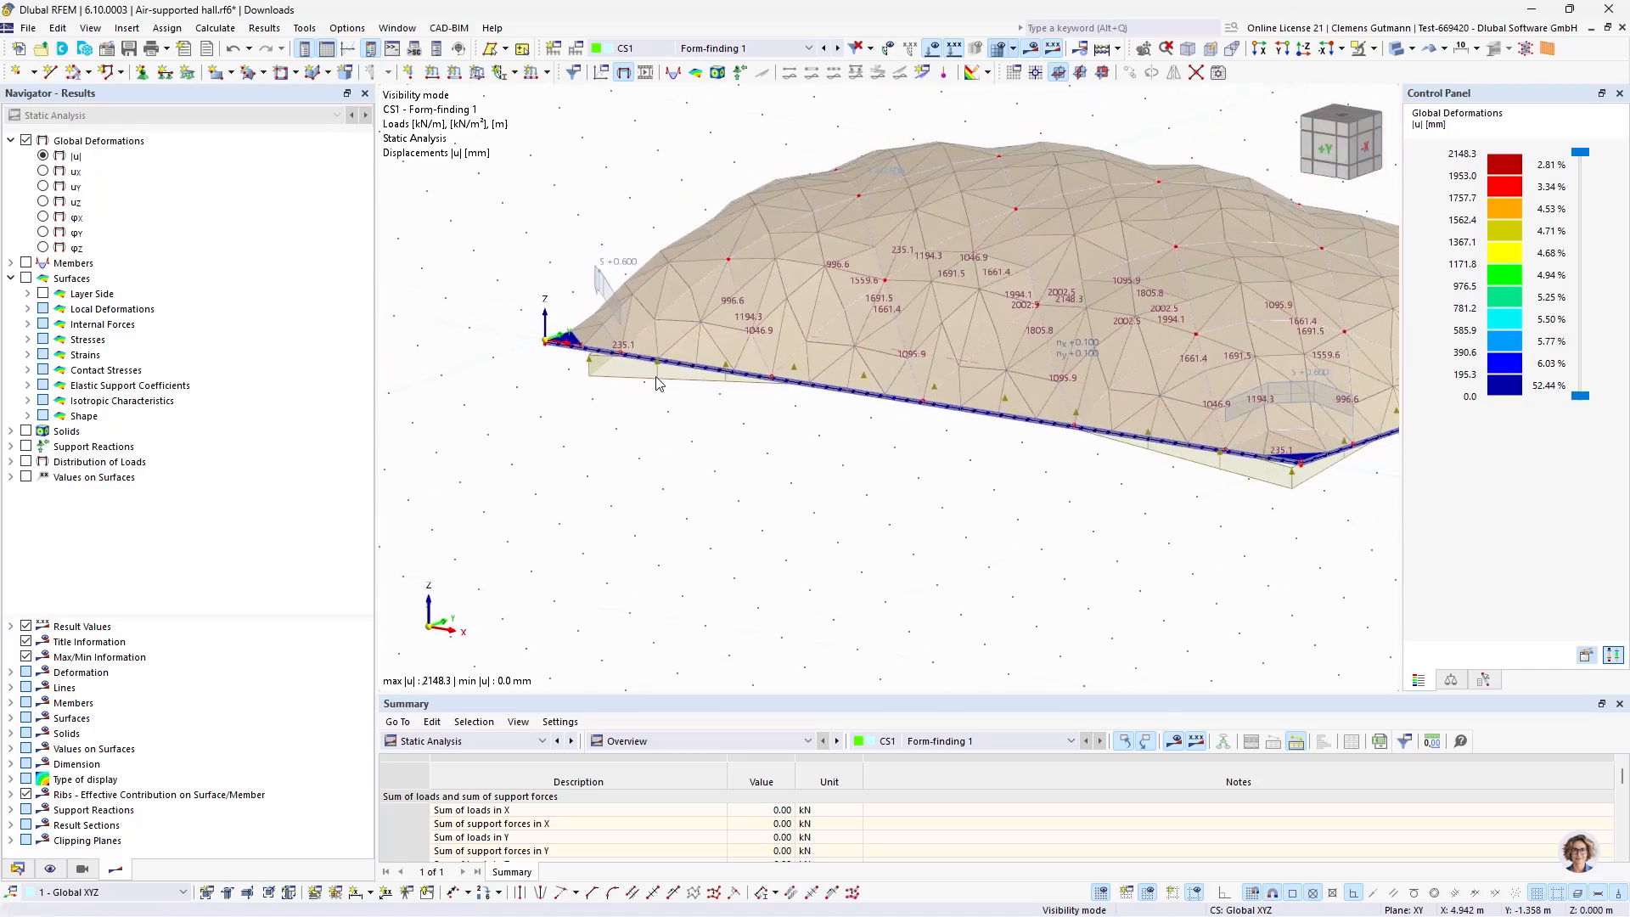
pyautogui.scroll(2, 778, 270)
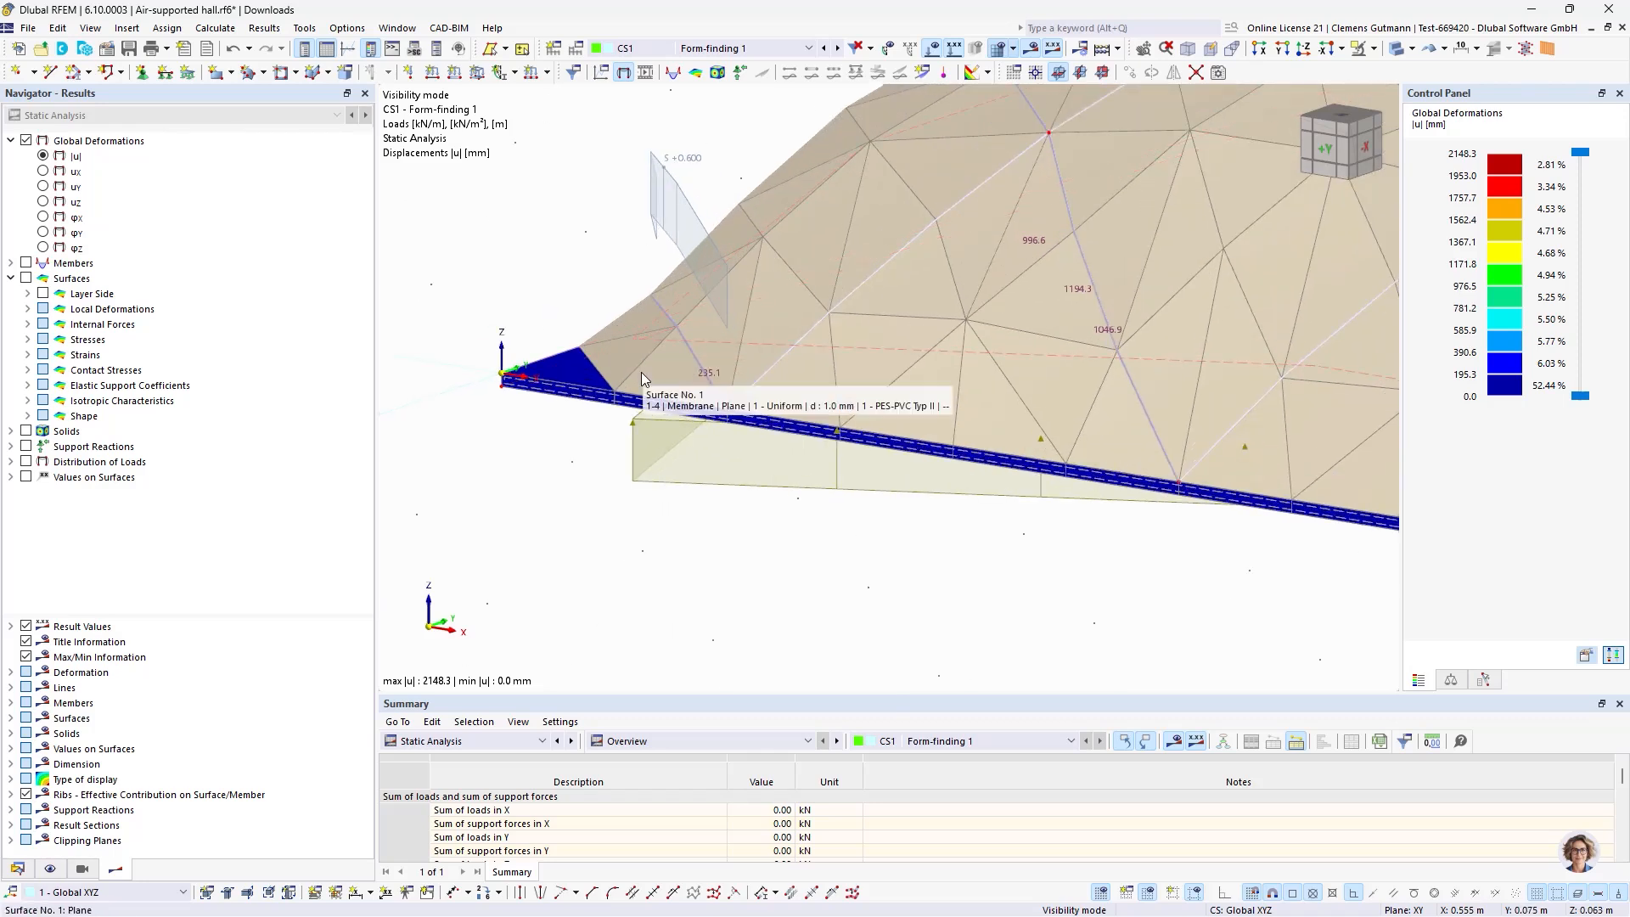
# Refine the mesh by reducing the target length of finite elements, and recalculate the results of CS1.
pyautogui.click(264, 27)
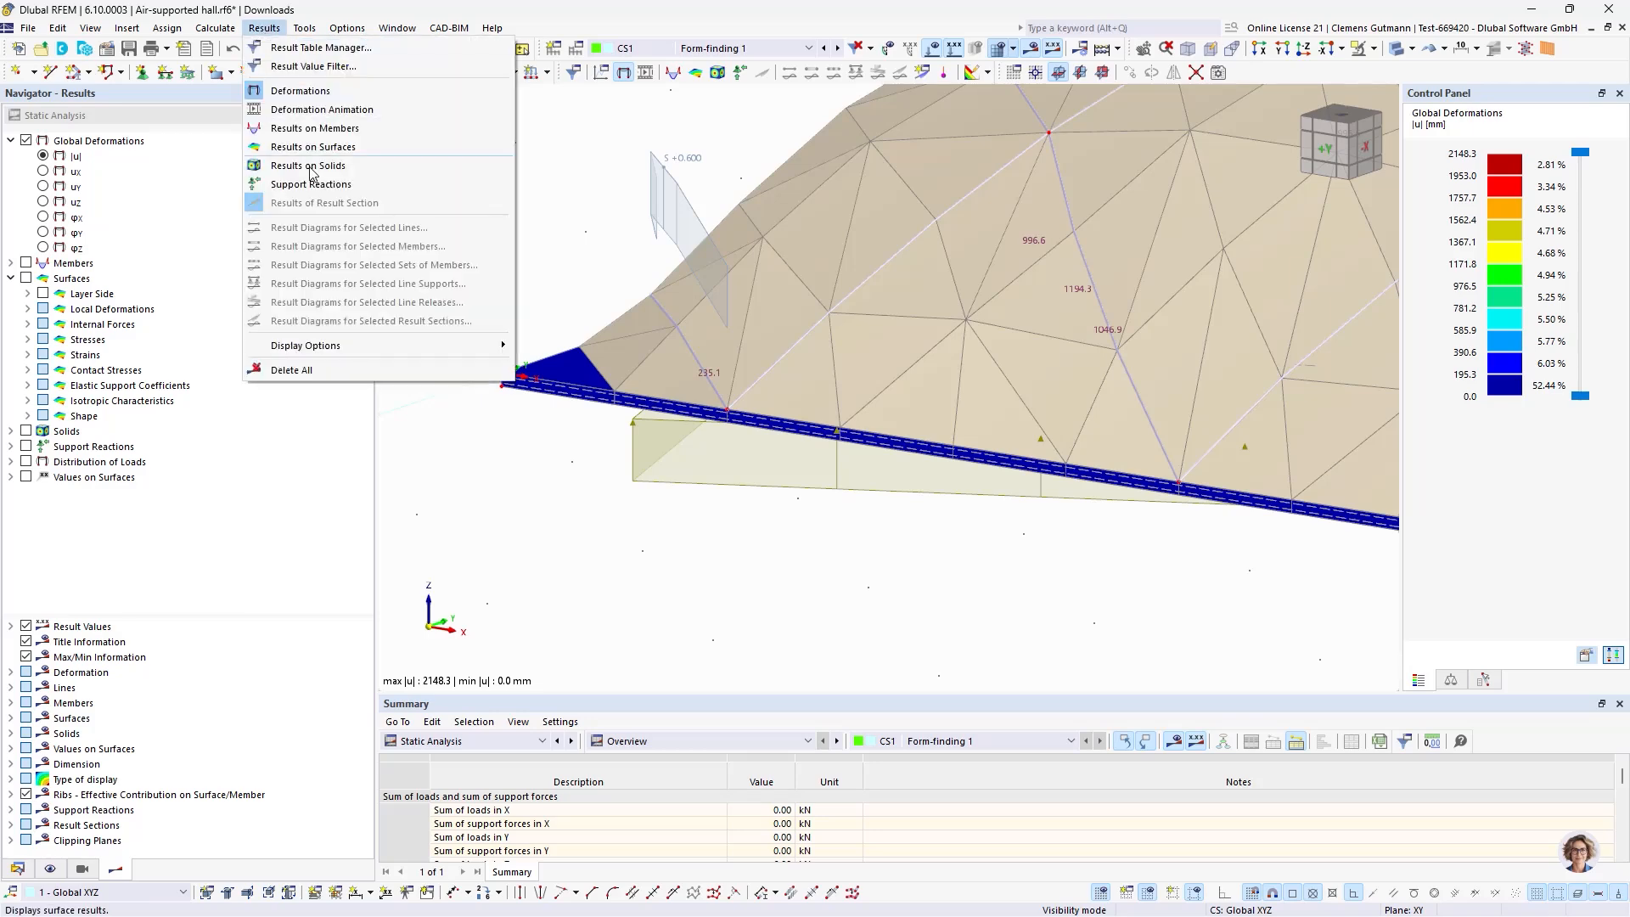
pyautogui.click(289, 326)
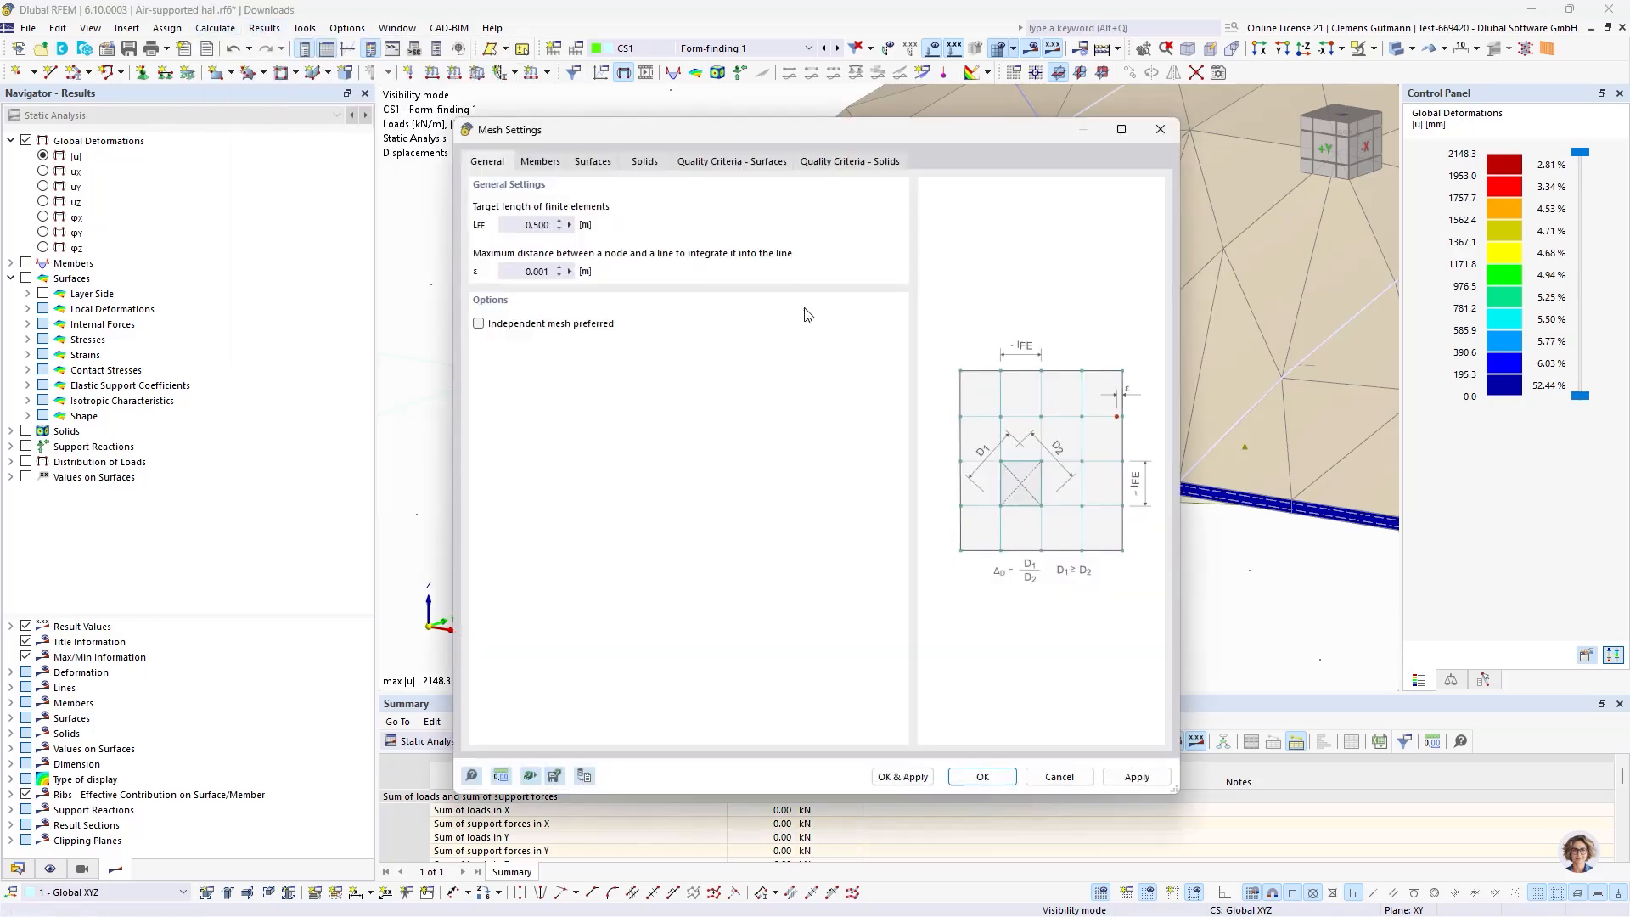
pyautogui.click(516, 226)
pyautogui.press('Tab')
pyautogui.click(982, 776)
pyautogui.click(1035, 53)
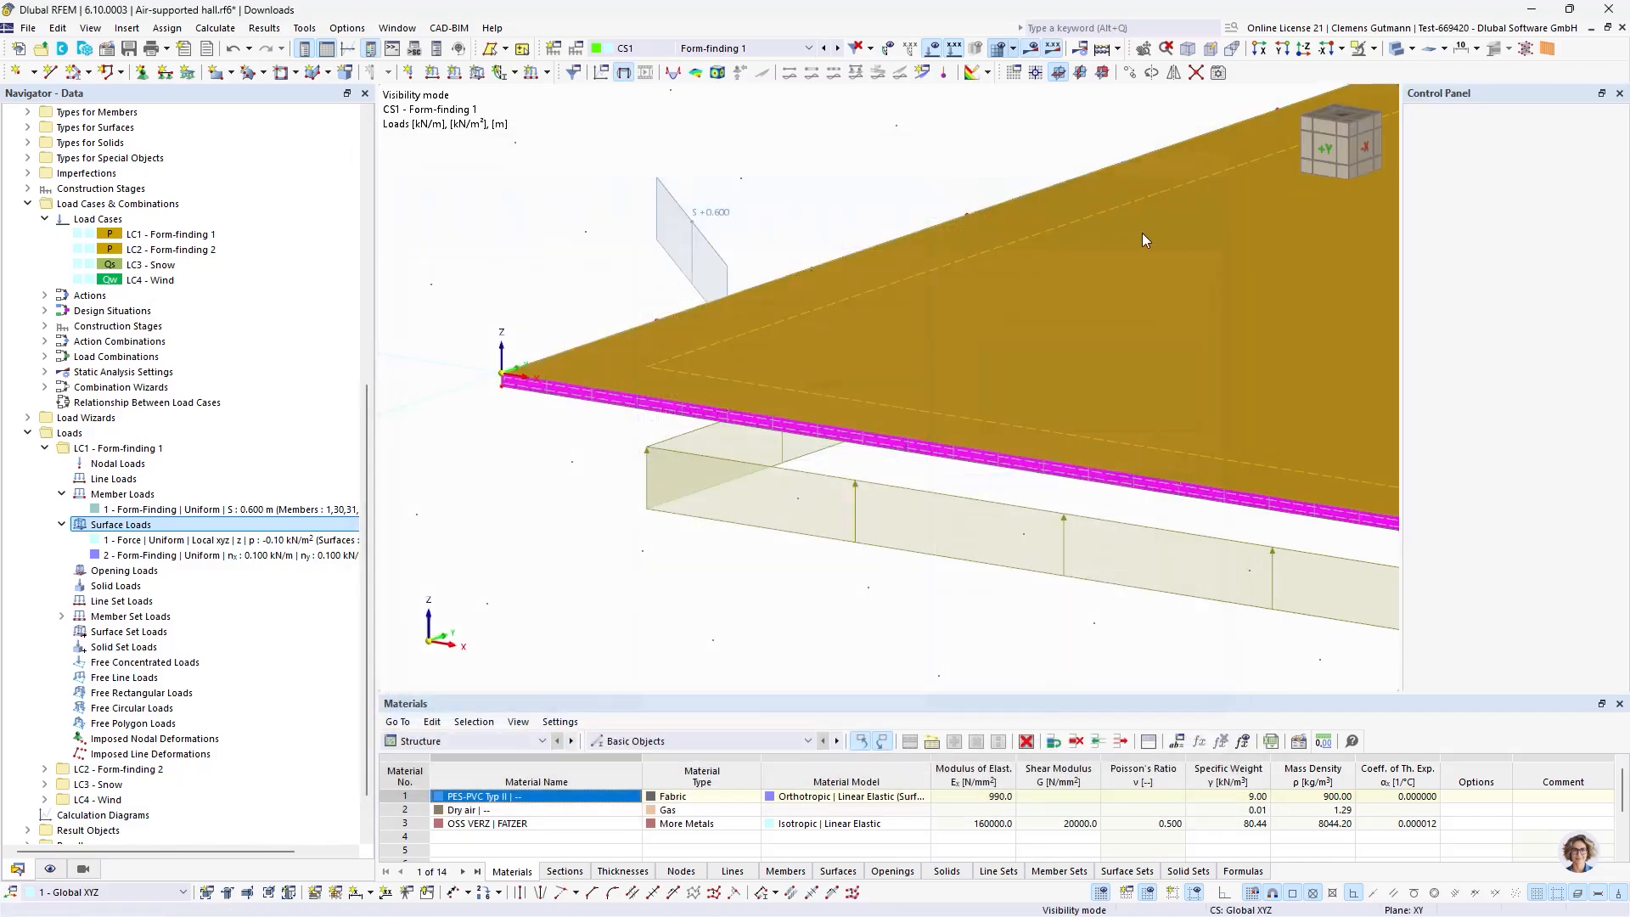
# Examine the membrane shape with the refined mesh, from the side and around the corner at the origin.
pyautogui.scroll(-4, 639, 319)
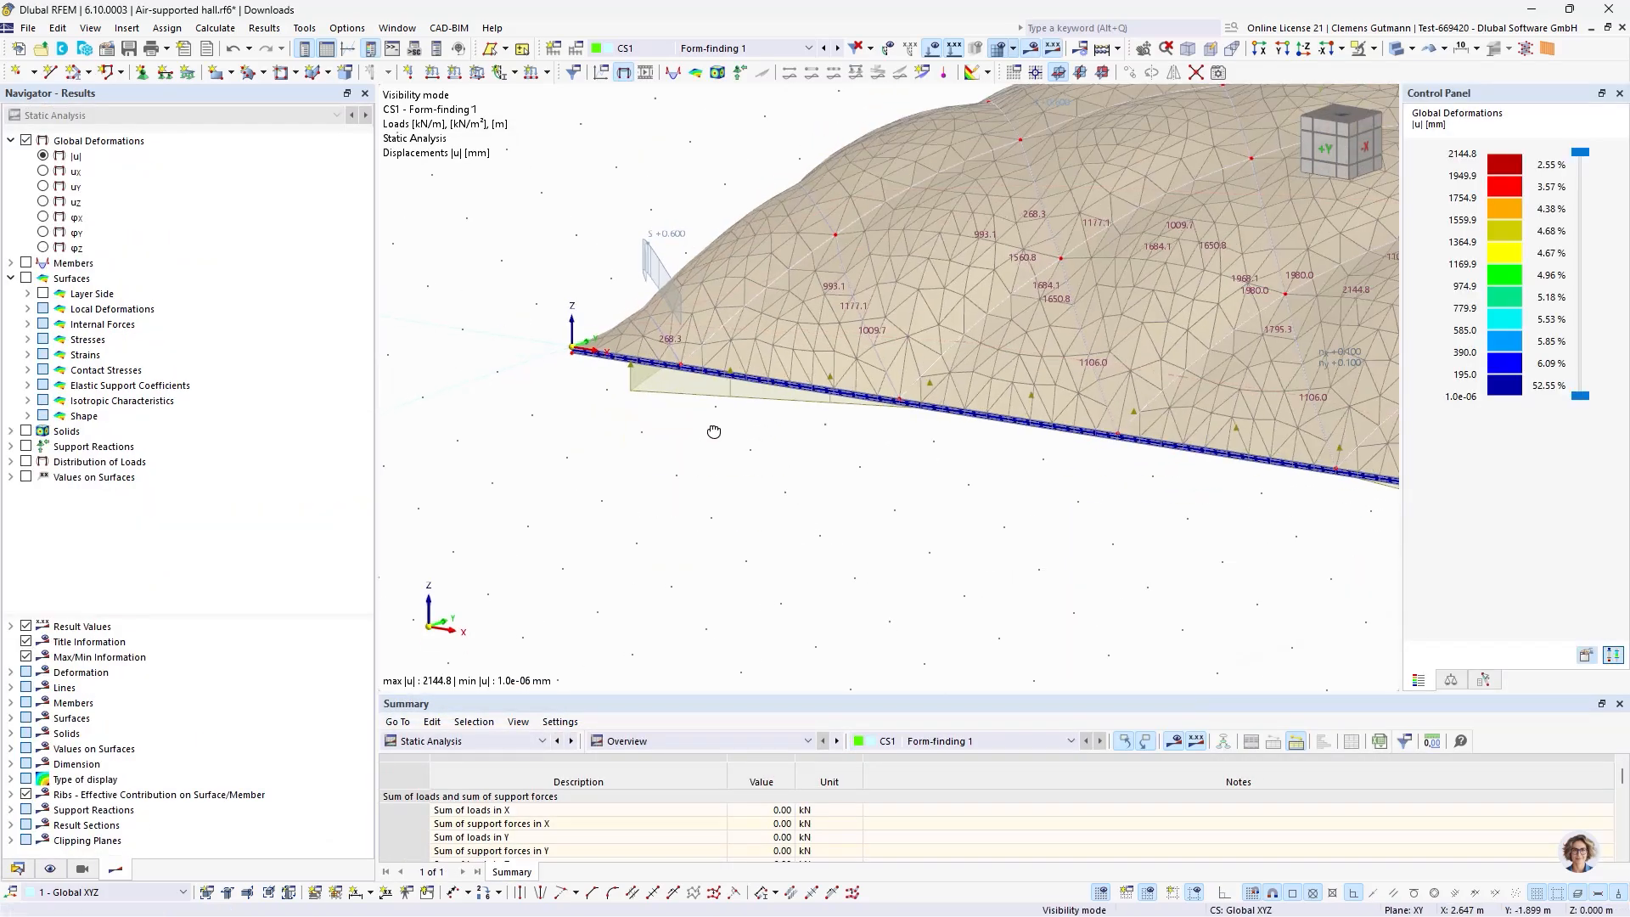
pyautogui.keyDown('ctrl'); pyautogui.moveTo(714, 430); pyautogui.dragTo(758, 455, button='middle'); pyautogui.keyUp('ctrl')
pyautogui.scroll(3, 652, 350)
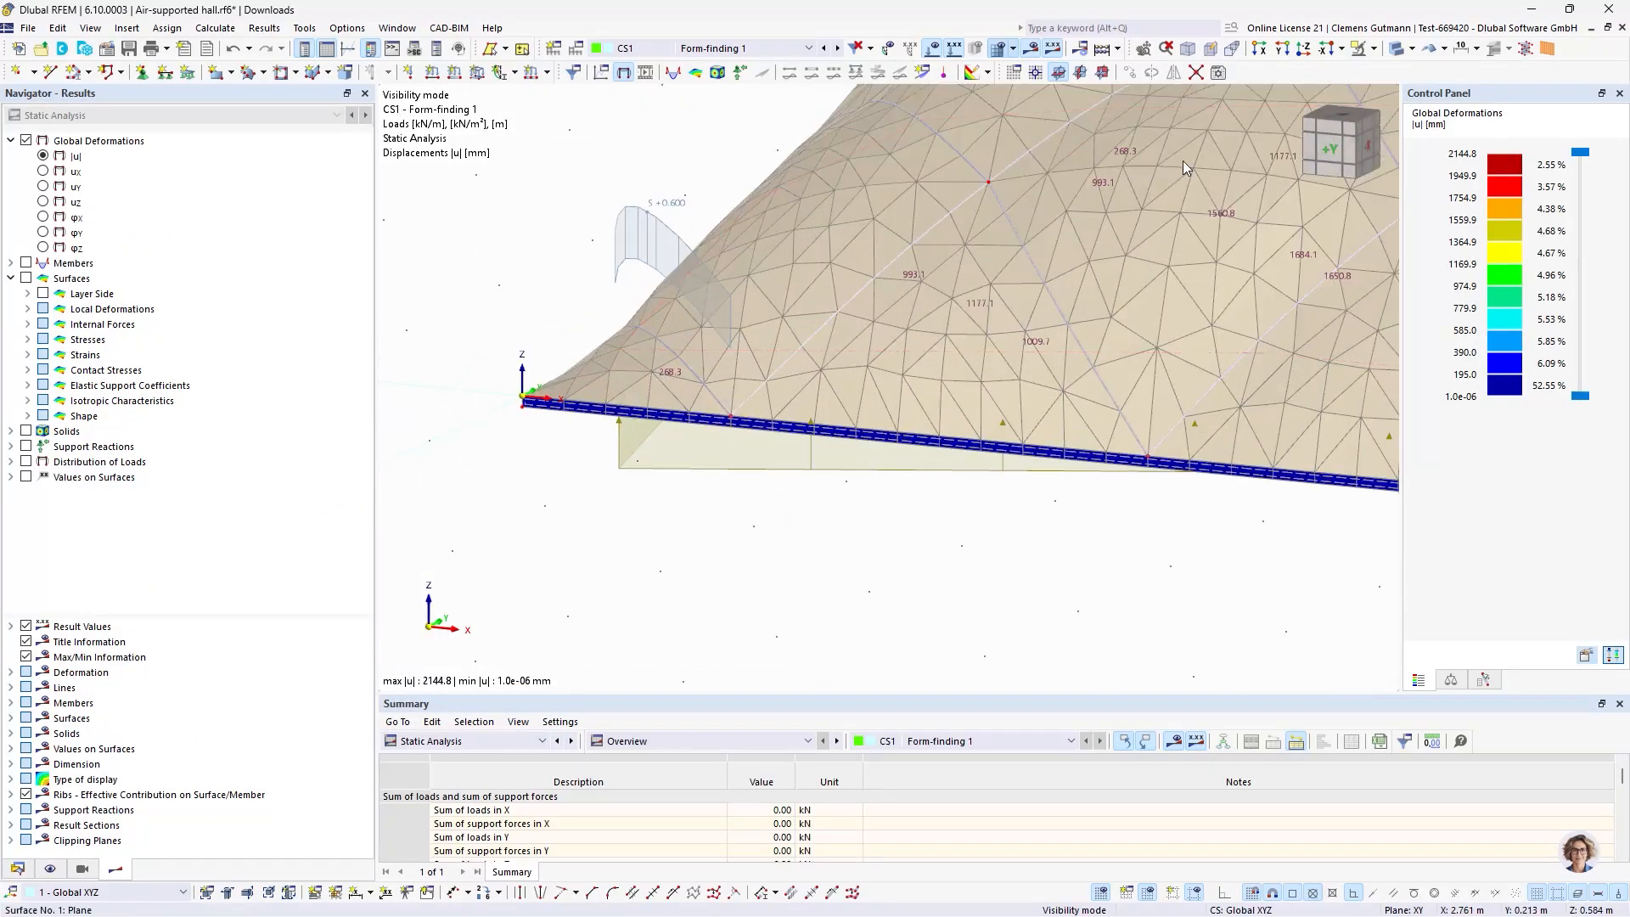
pyautogui.click(1331, 150)
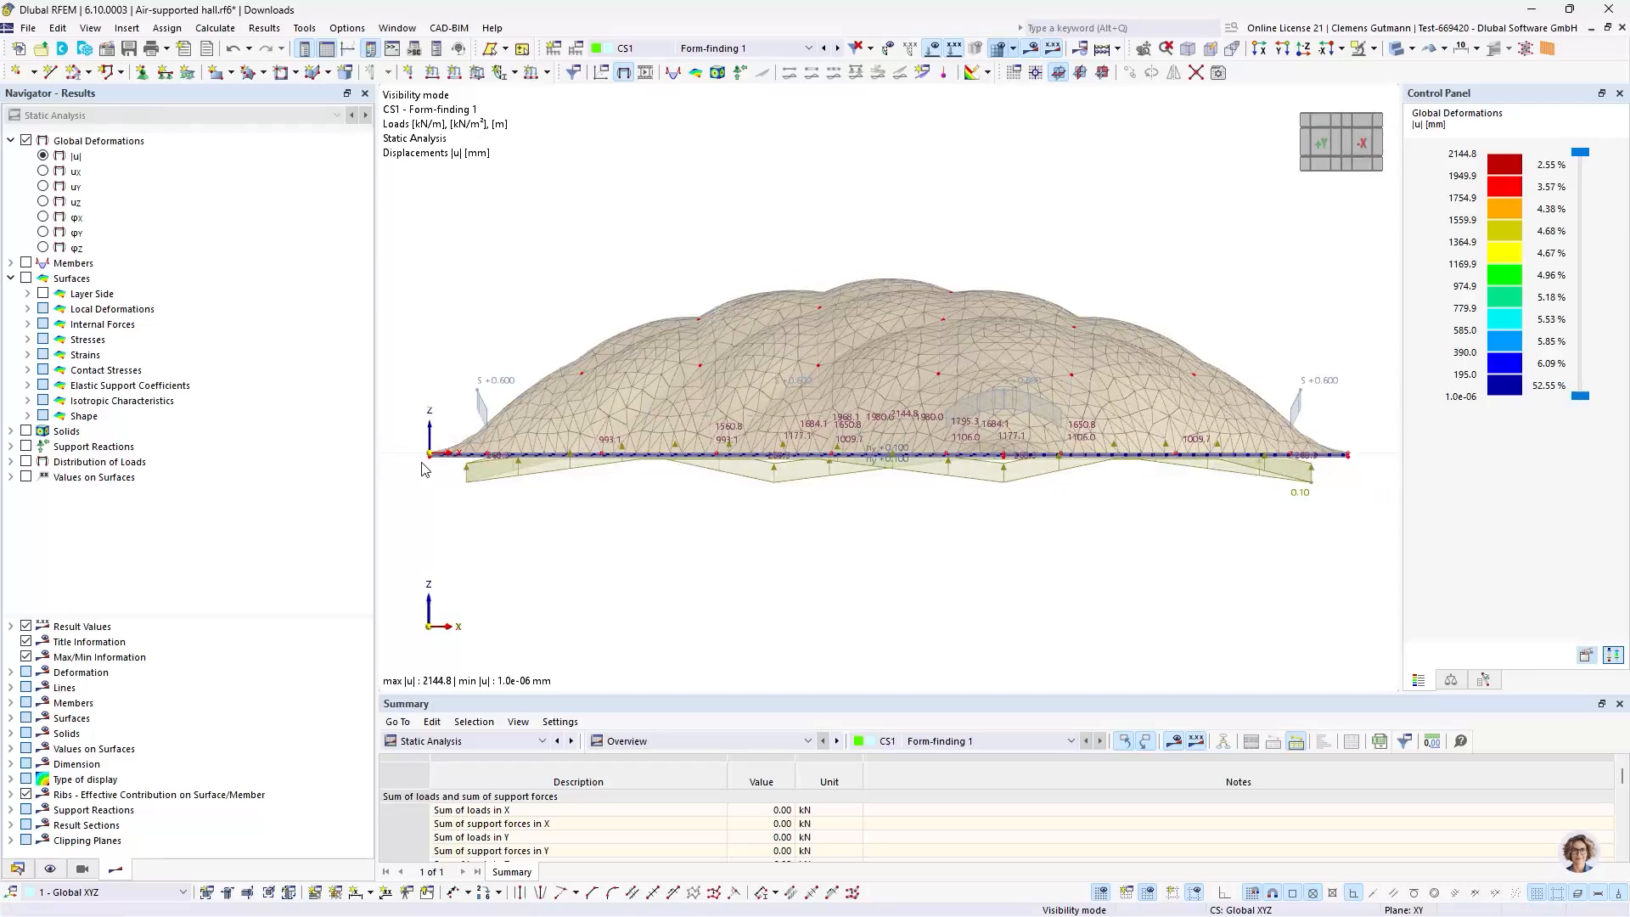
pyautogui.scroll(3, 514, 470)
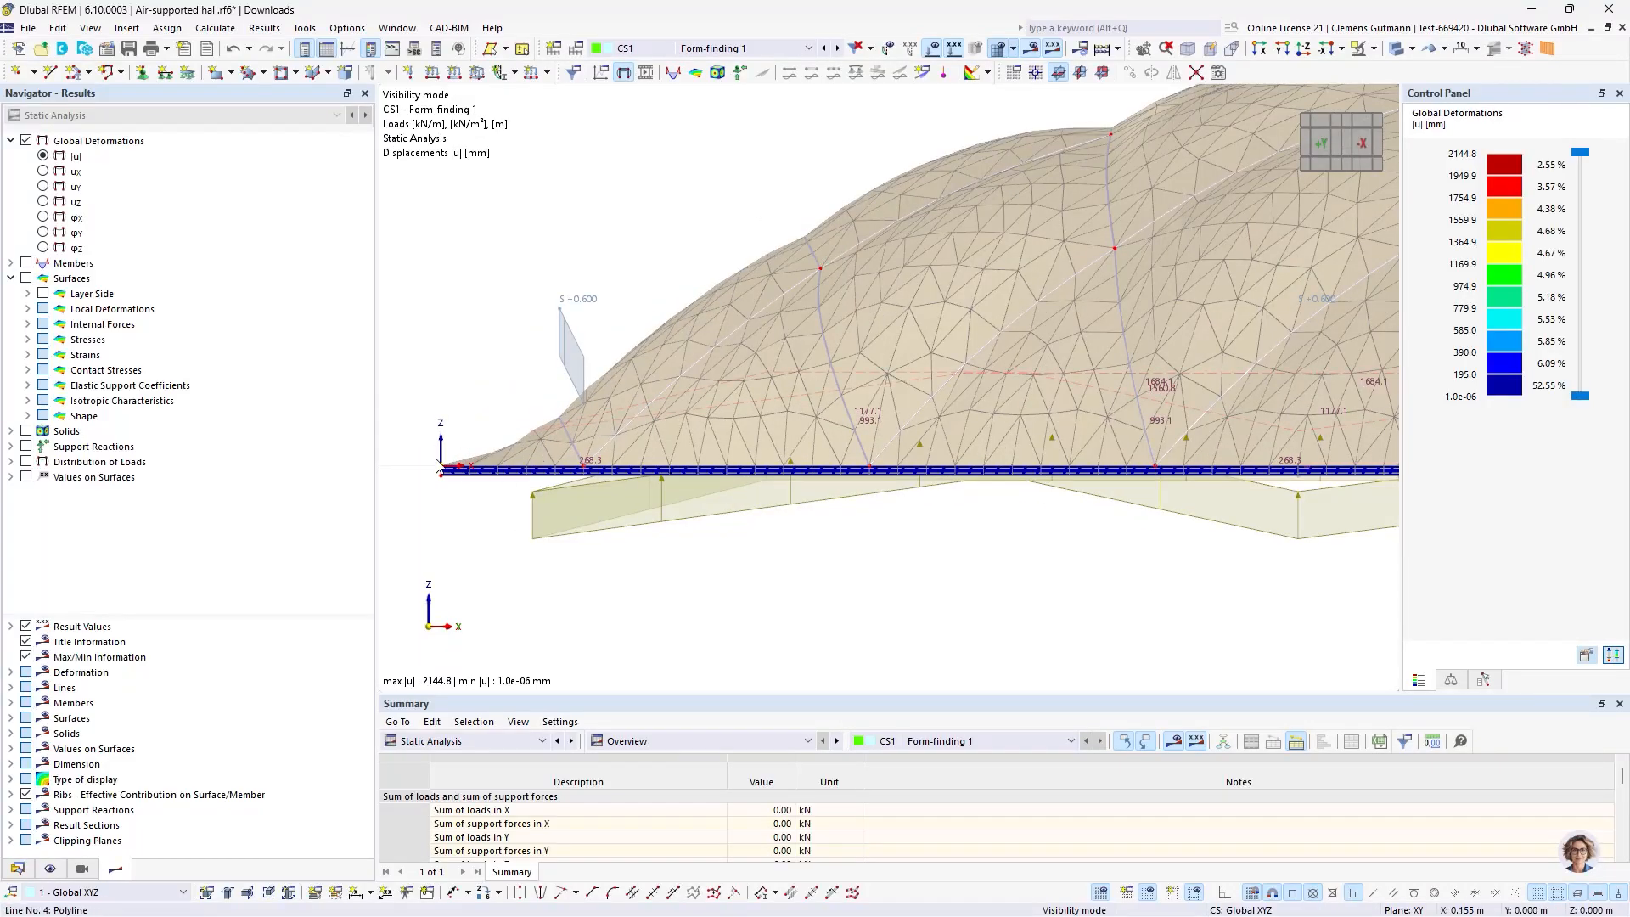
pyautogui.scroll(-4, 598, 354)
pyautogui.keyDown('ctrl'); pyautogui.moveTo(703, 466); pyautogui.dragTo(846, 606, button='middle'); pyautogui.keyUp('ctrl')
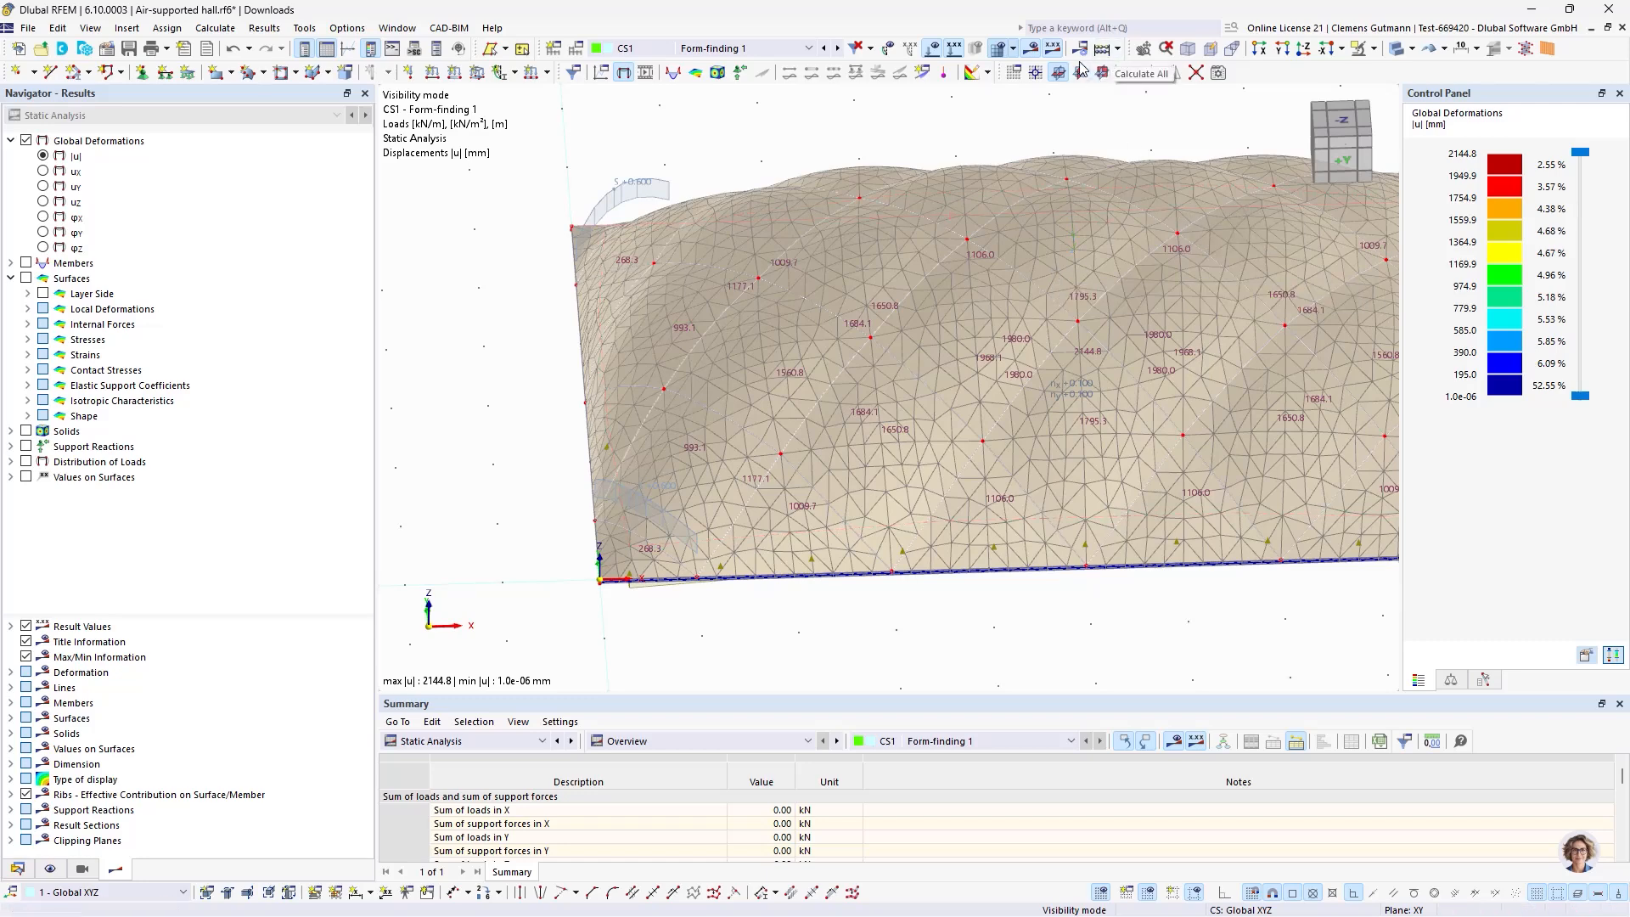
# Turn off the results, form-found shape and loads to show the initial flat geometry from above.
pyautogui.click(1036, 51)
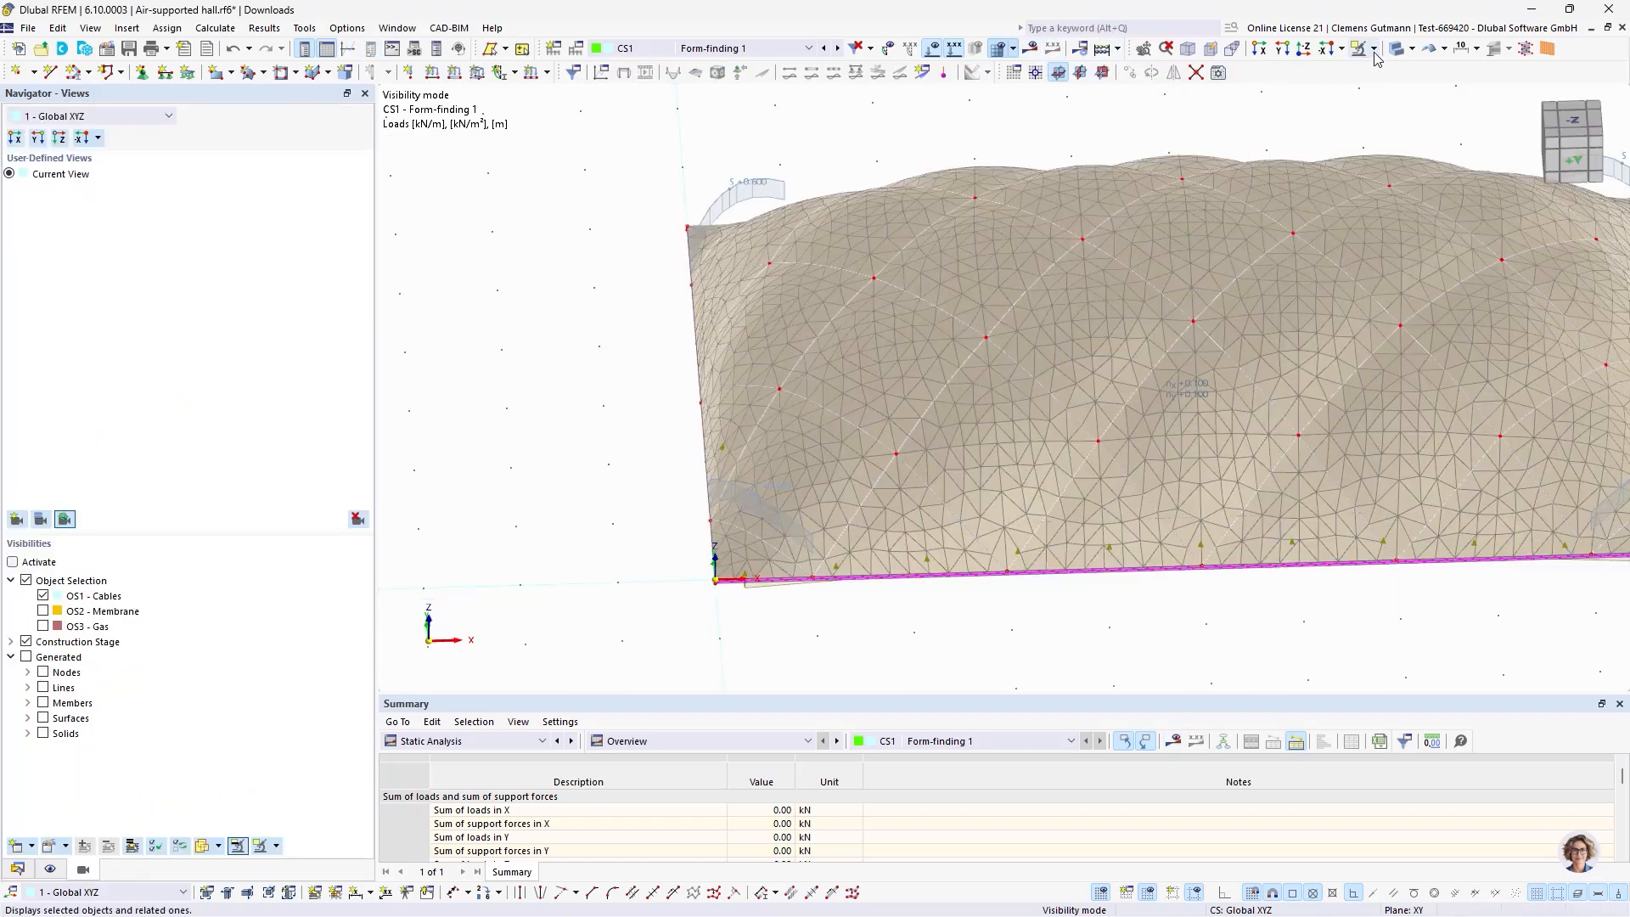
pyautogui.click(1430, 50)
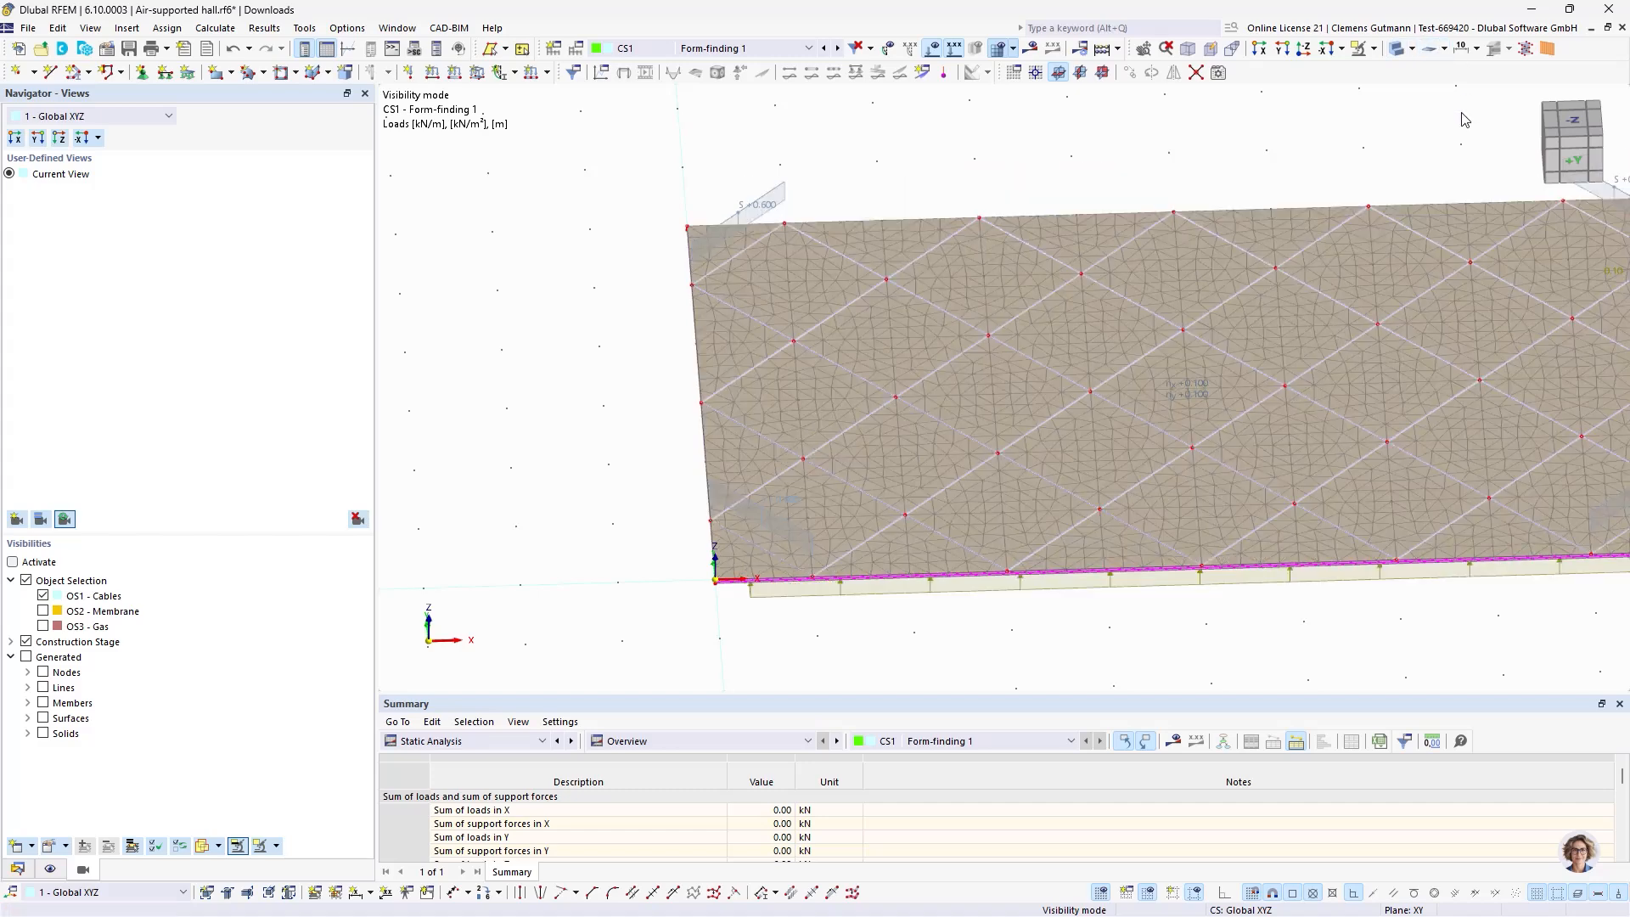
pyautogui.click(1572, 120)
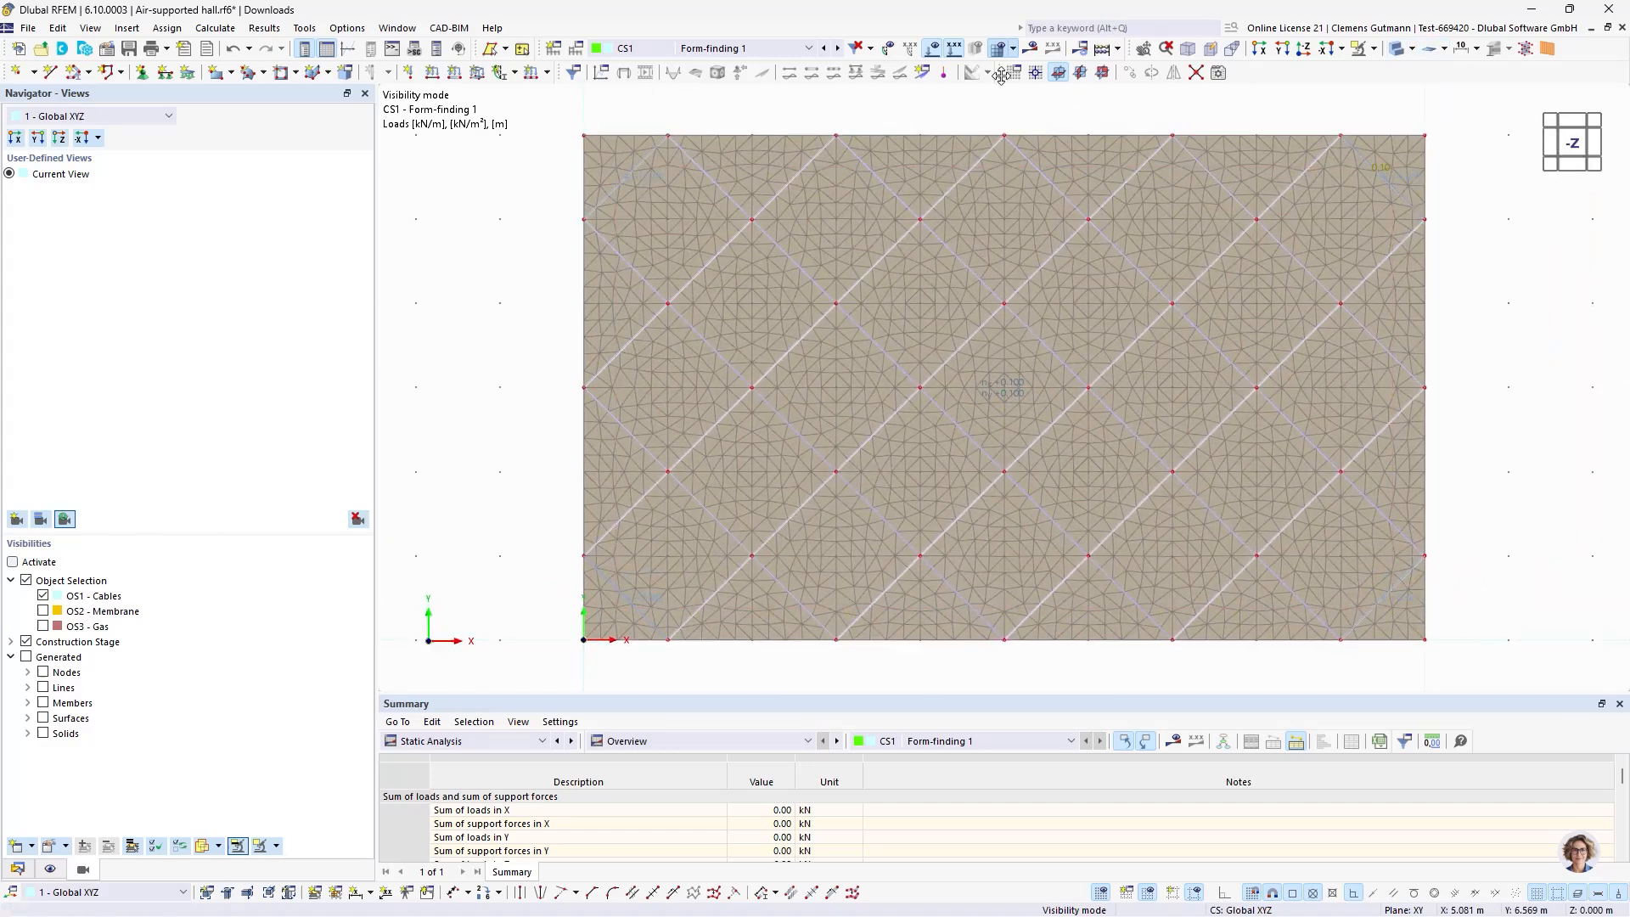
pyautogui.click(933, 48)
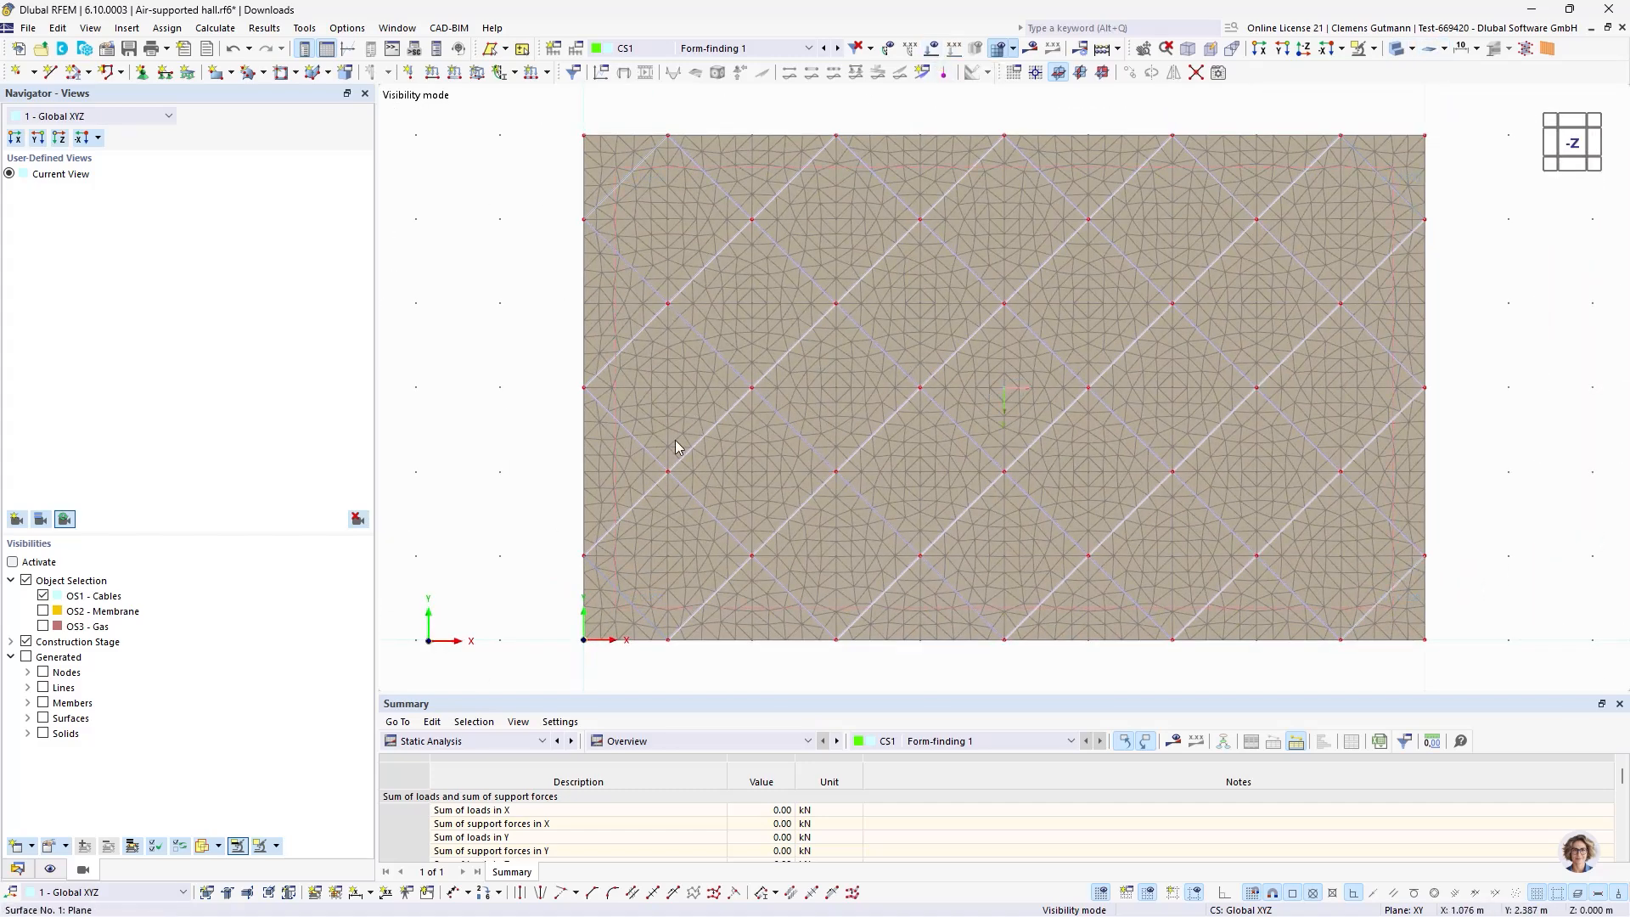
# Delete the gas solid together with the side and bottom surfaces beneath the flat top membrane.
pyautogui.moveTo(677, 448)
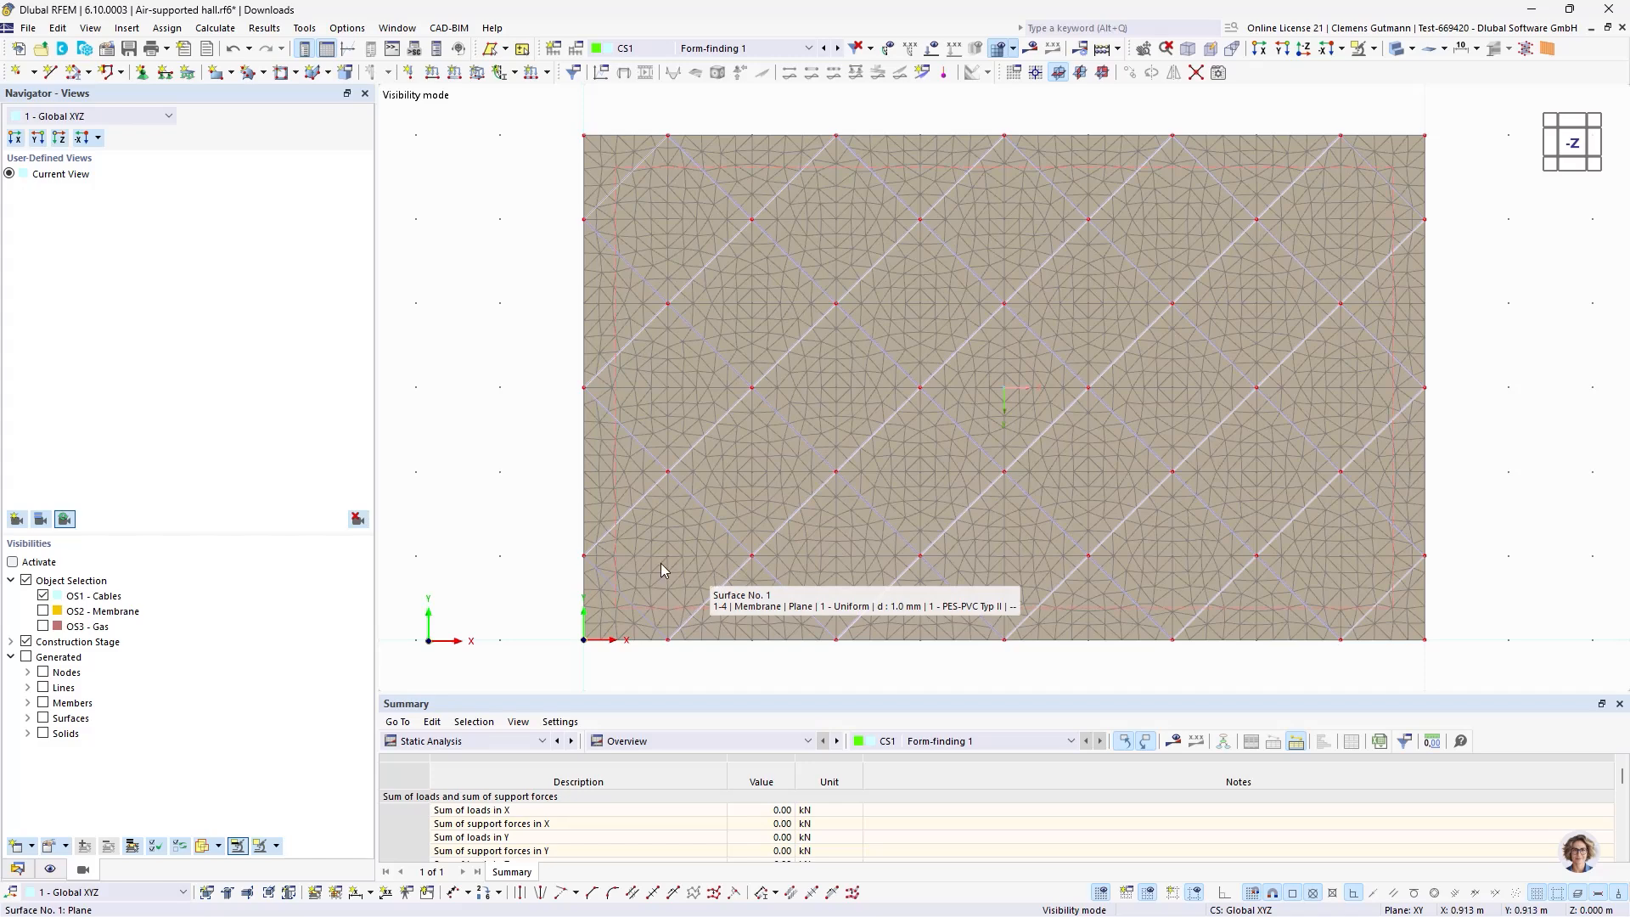
pyautogui.keyDown('ctrl'); pyautogui.moveTo(799, 671); pyautogui.dragTo(801, 506, button='middle'); pyautogui.keyUp('ctrl')
pyautogui.scroll(3, 778, 550)
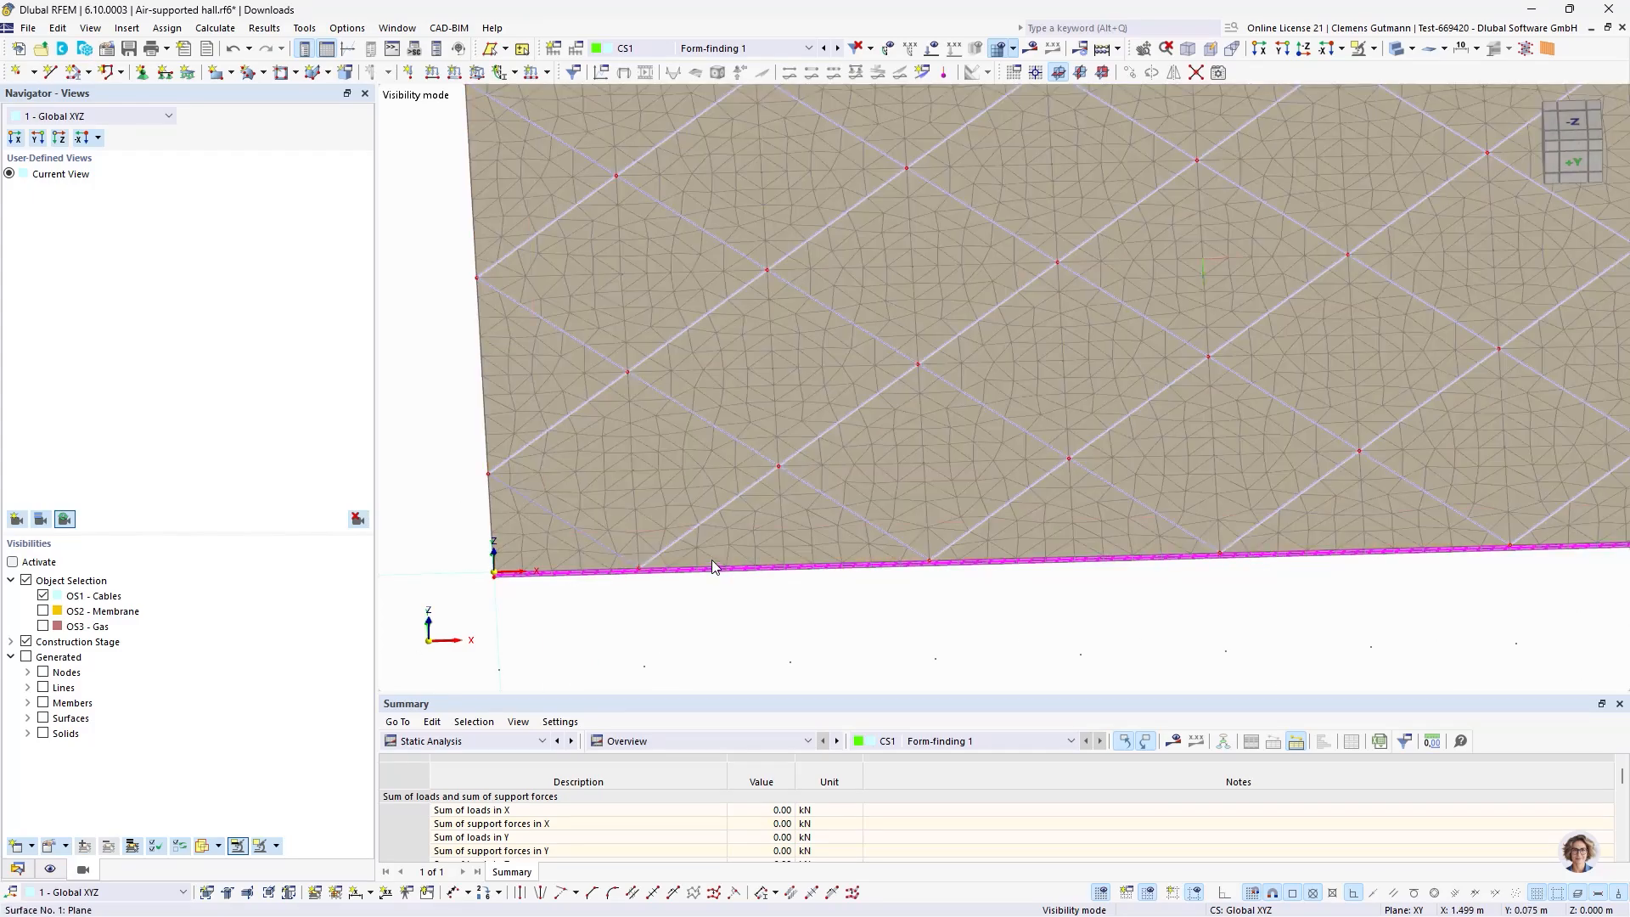
pyautogui.scroll(-3, 711, 558)
pyautogui.keyDown('ctrl'); pyautogui.moveTo(768, 626); pyautogui.dragTo(788, 336, button='middle'); pyautogui.keyUp('ctrl')
pyautogui.keyDown('ctrl'); pyautogui.moveTo(949, 251); pyautogui.dragTo(928, 402, button='middle'); pyautogui.keyUp('ctrl')
pyautogui.click(1586, 147)
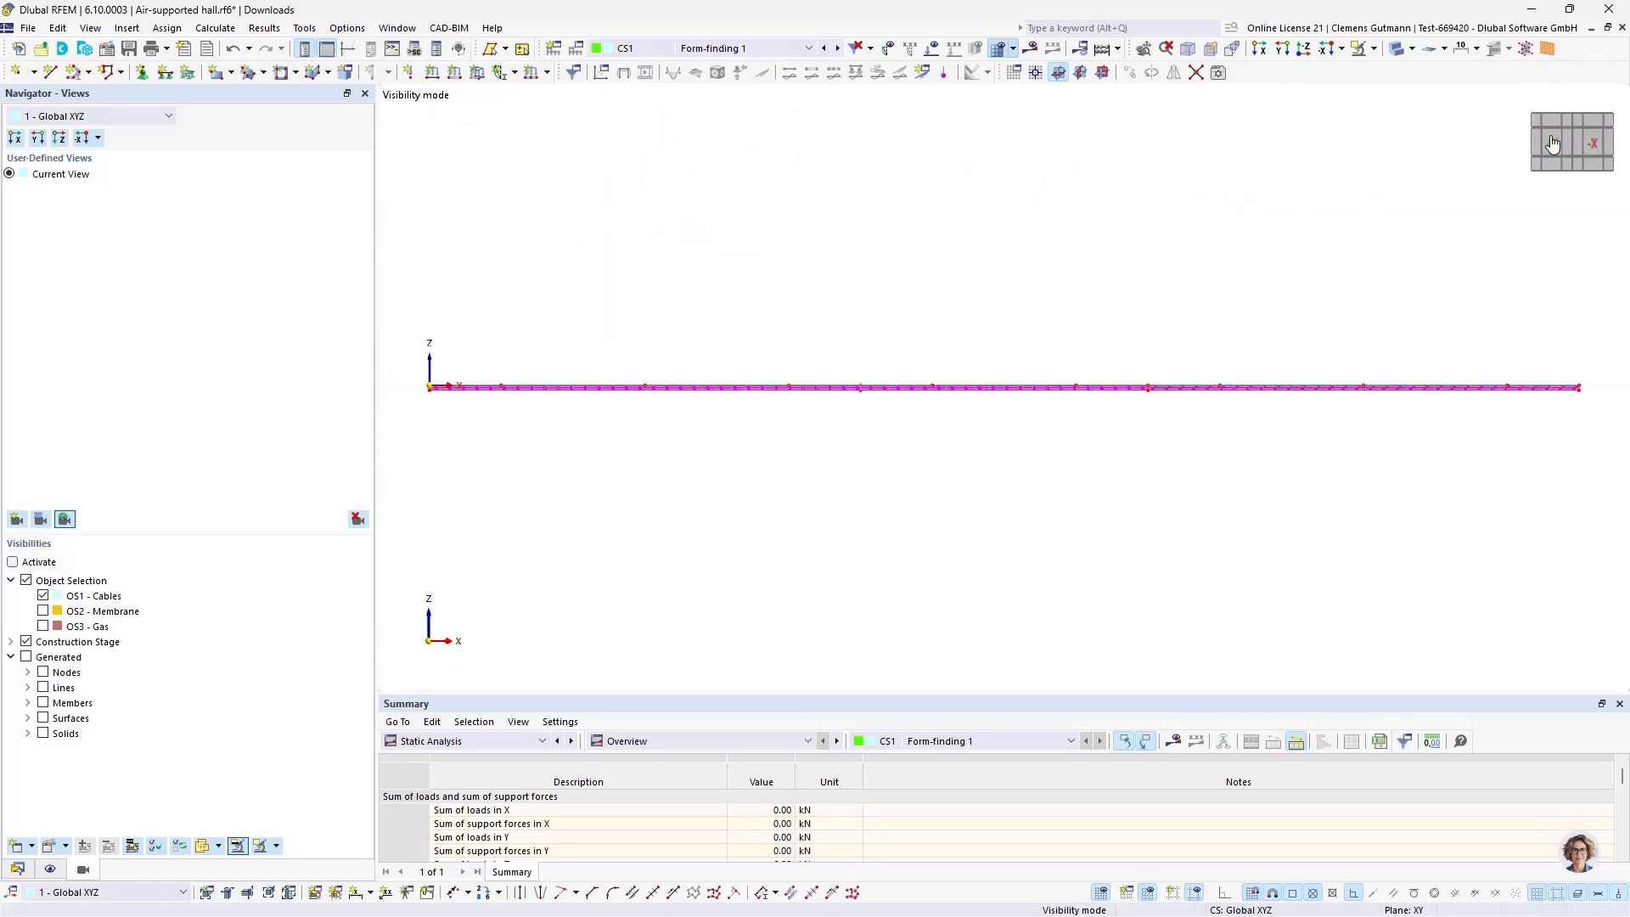
pyautogui.click(1573, 147)
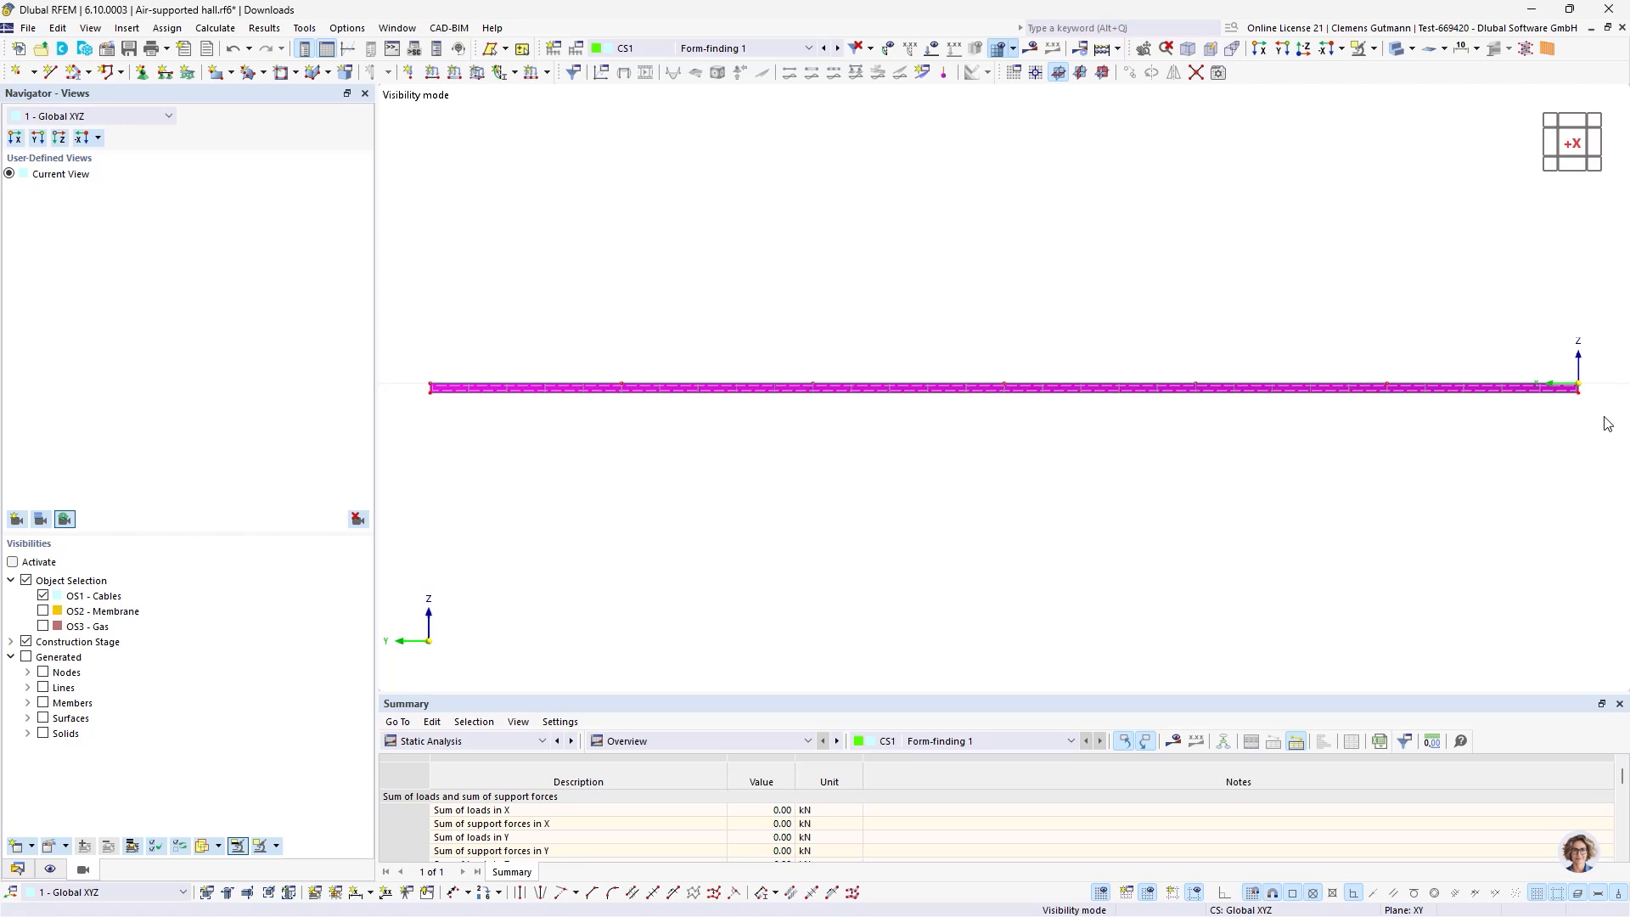
pyautogui.moveTo(1605, 417); pyautogui.dragTo(419, 389)
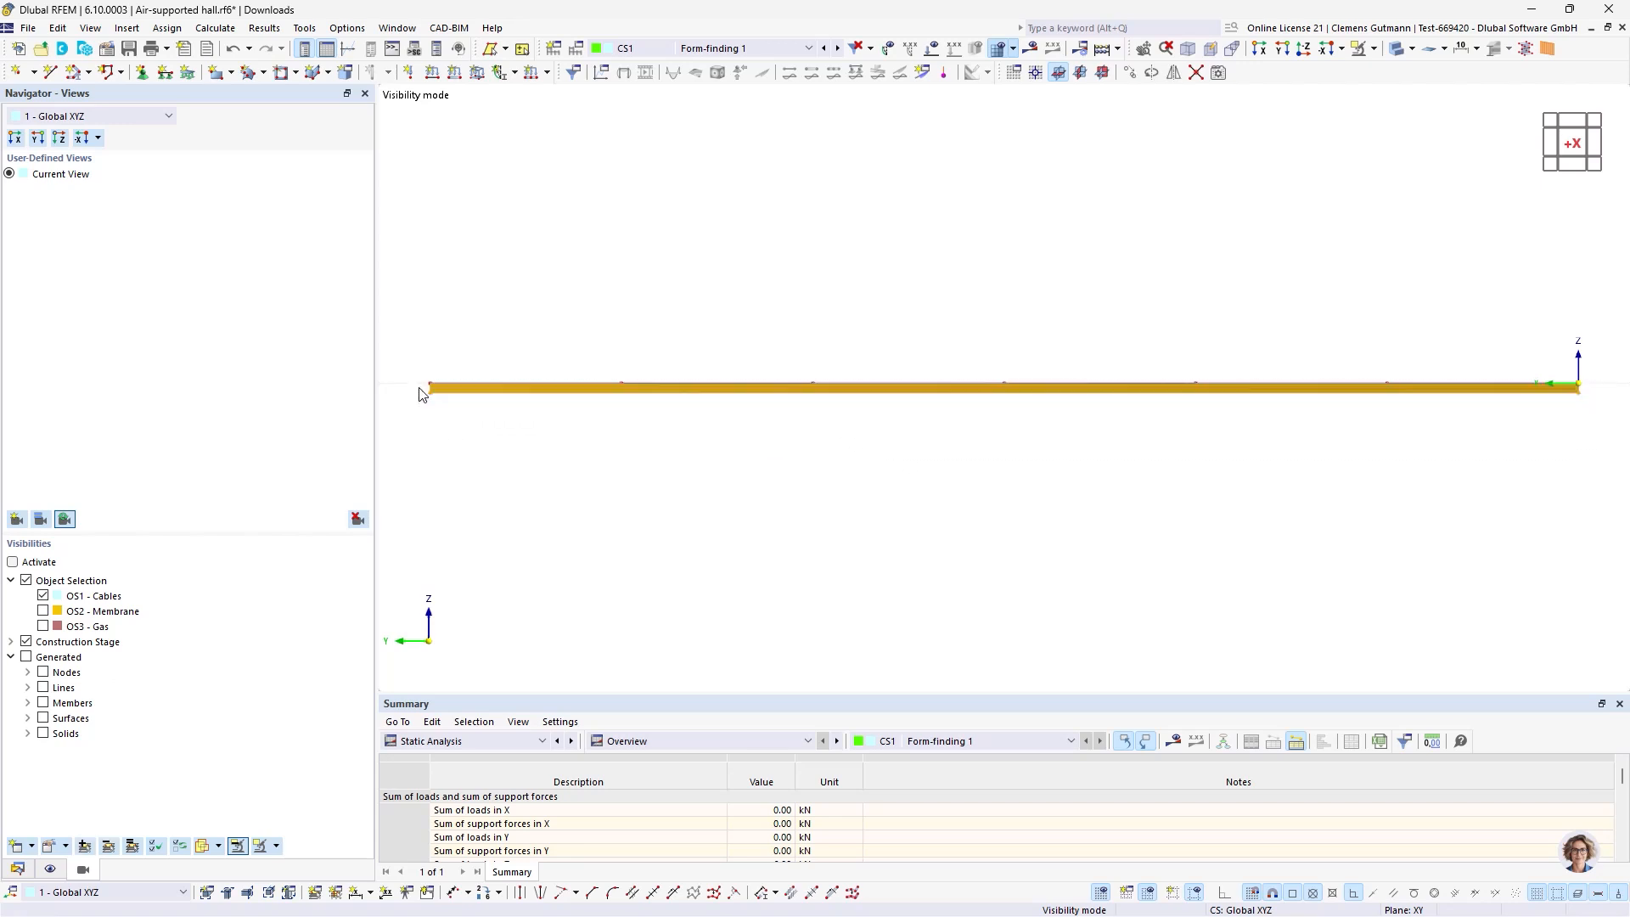
pyautogui.press('Delete')
# Divide the top membrane surface with all of its intersecting lines.
pyautogui.keyDown('ctrl'); pyautogui.moveTo(881, 265); pyautogui.dragTo(774, 370, button='middle'); pyautogui.keyUp('ctrl')
pyautogui.scroll(-5, 791, 421)
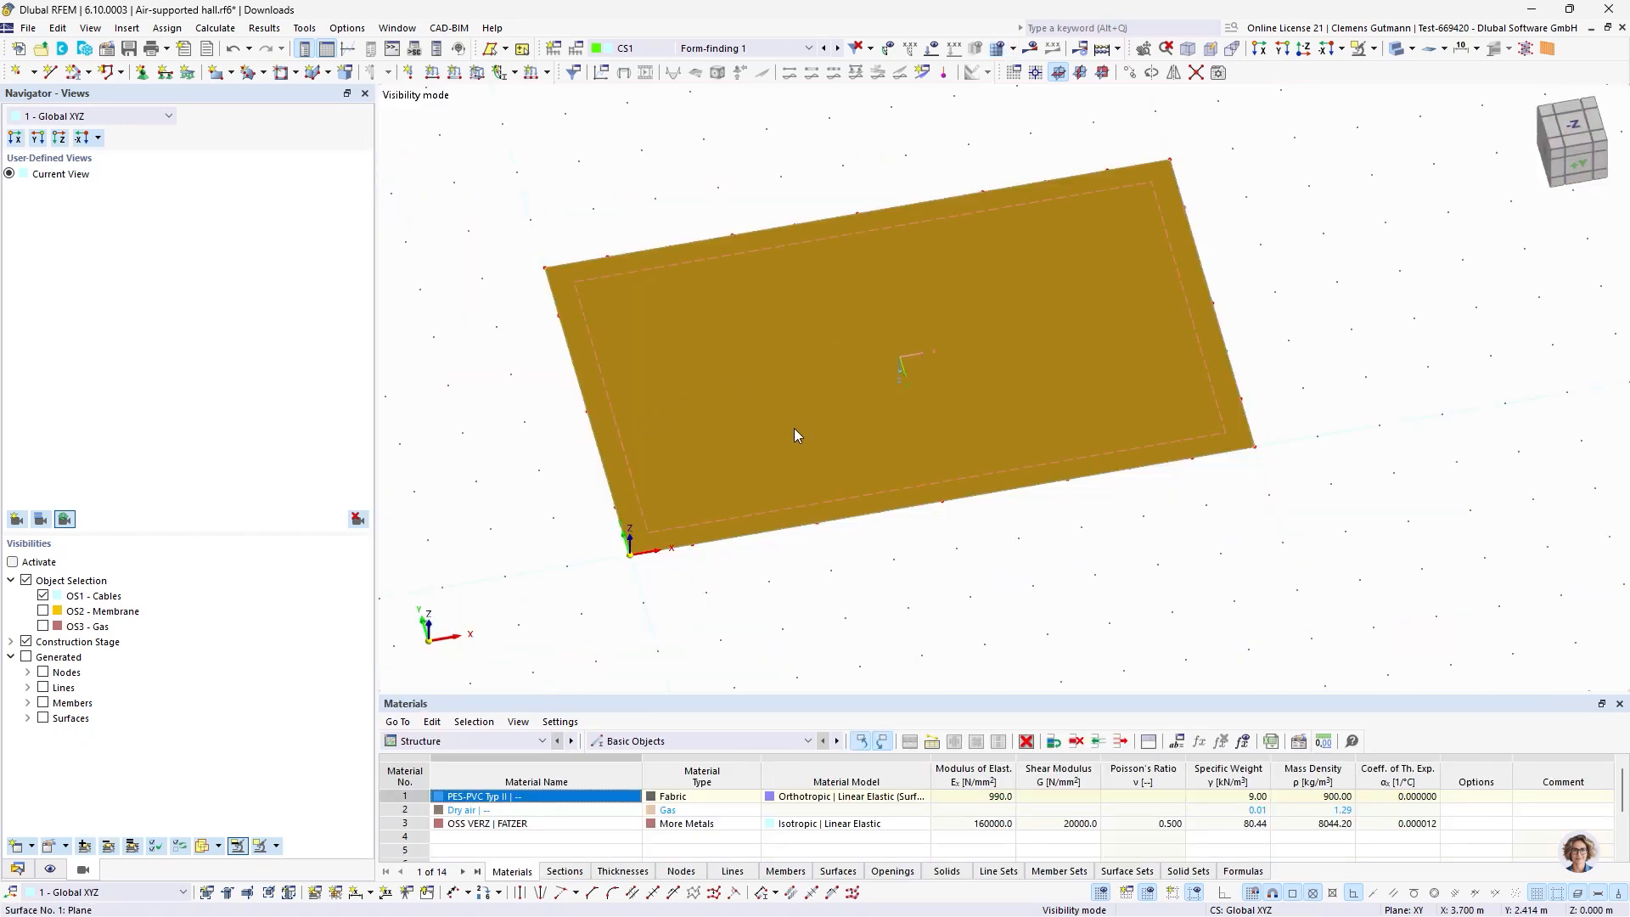
pyautogui.rightClick(750, 451)
pyautogui.moveTo(1099, 289)
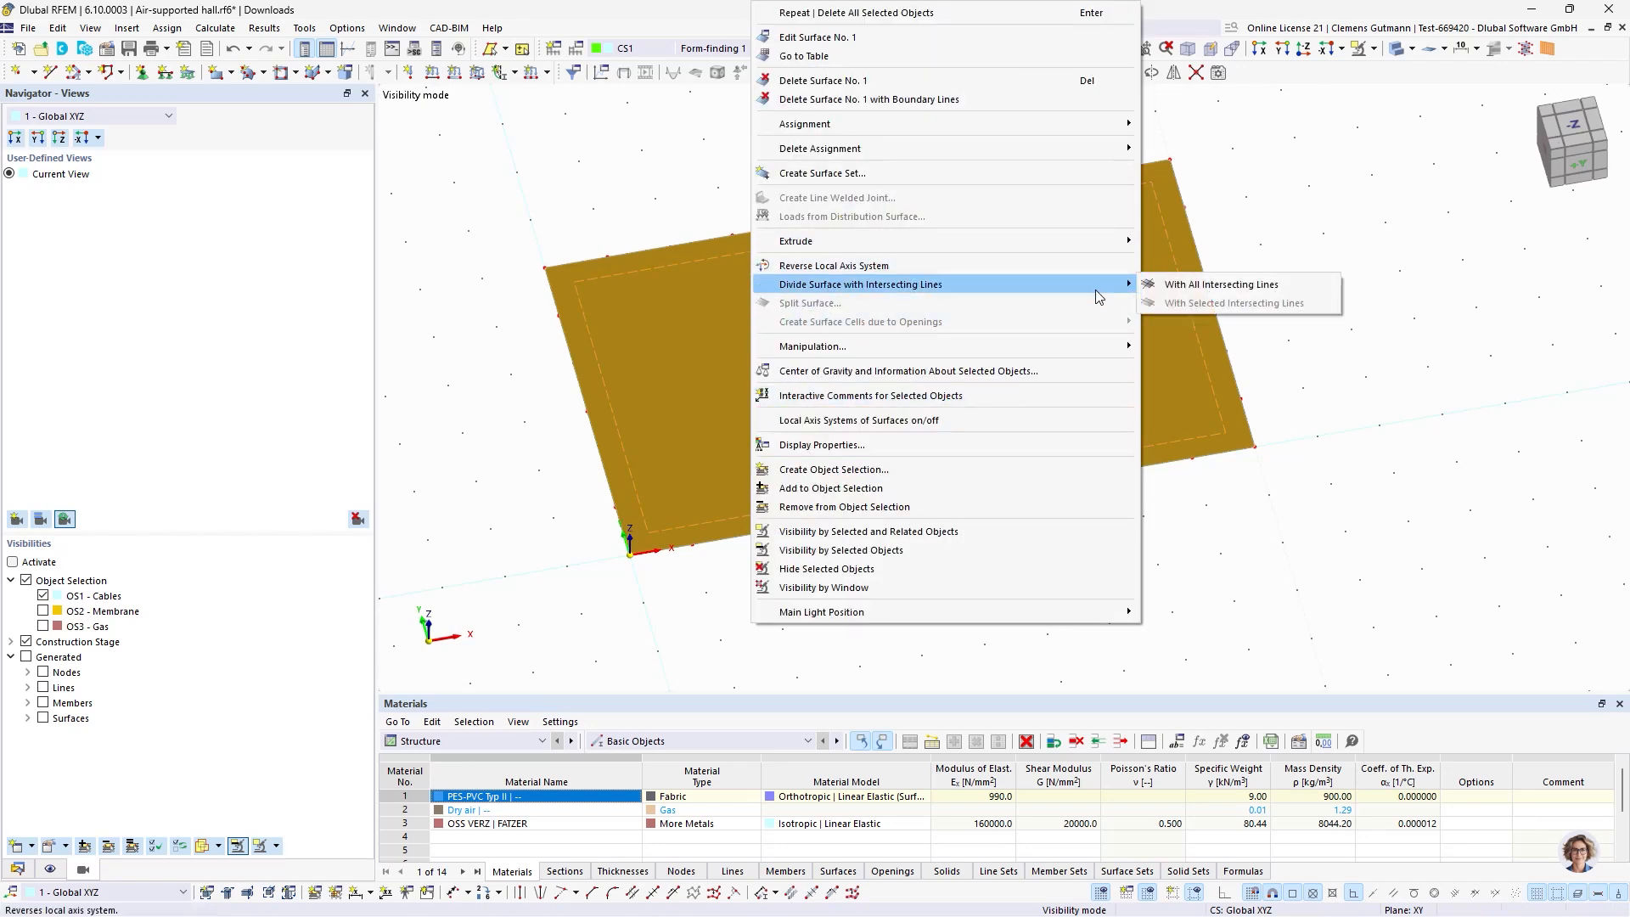
pyautogui.click(1197, 289)
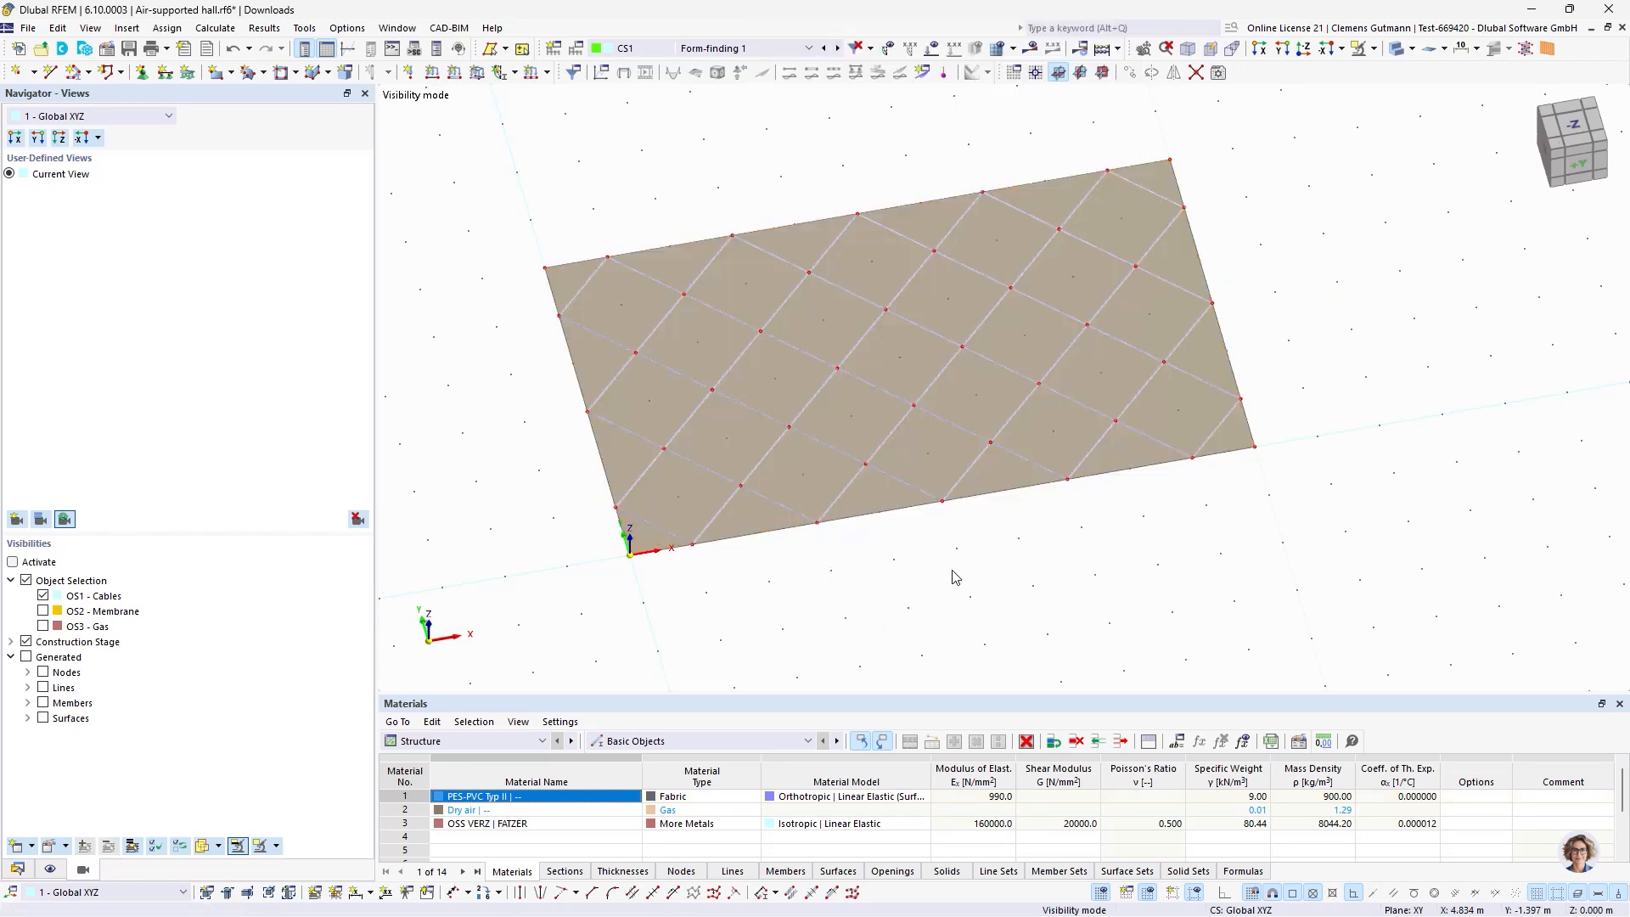
pyautogui.keyDown('ctrl'); pyautogui.moveTo(990, 553); pyautogui.dragTo(967, 607, button='middle'); pyautogui.keyUp('ctrl')
pyautogui.scroll(2, 692, 506)
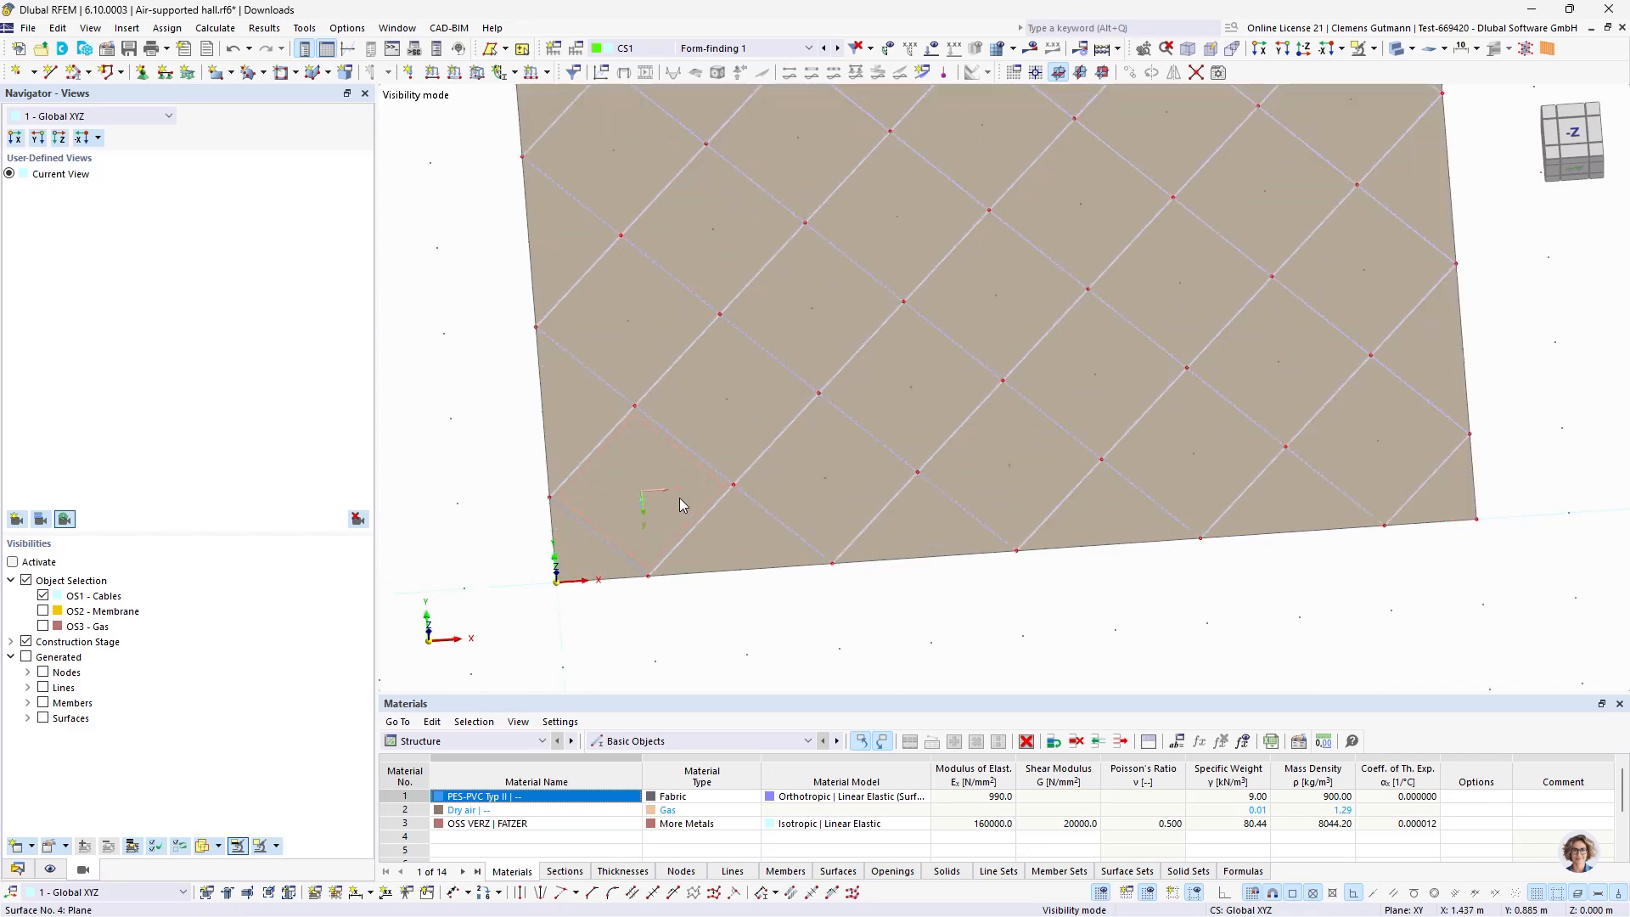
pyautogui.click(593, 556)
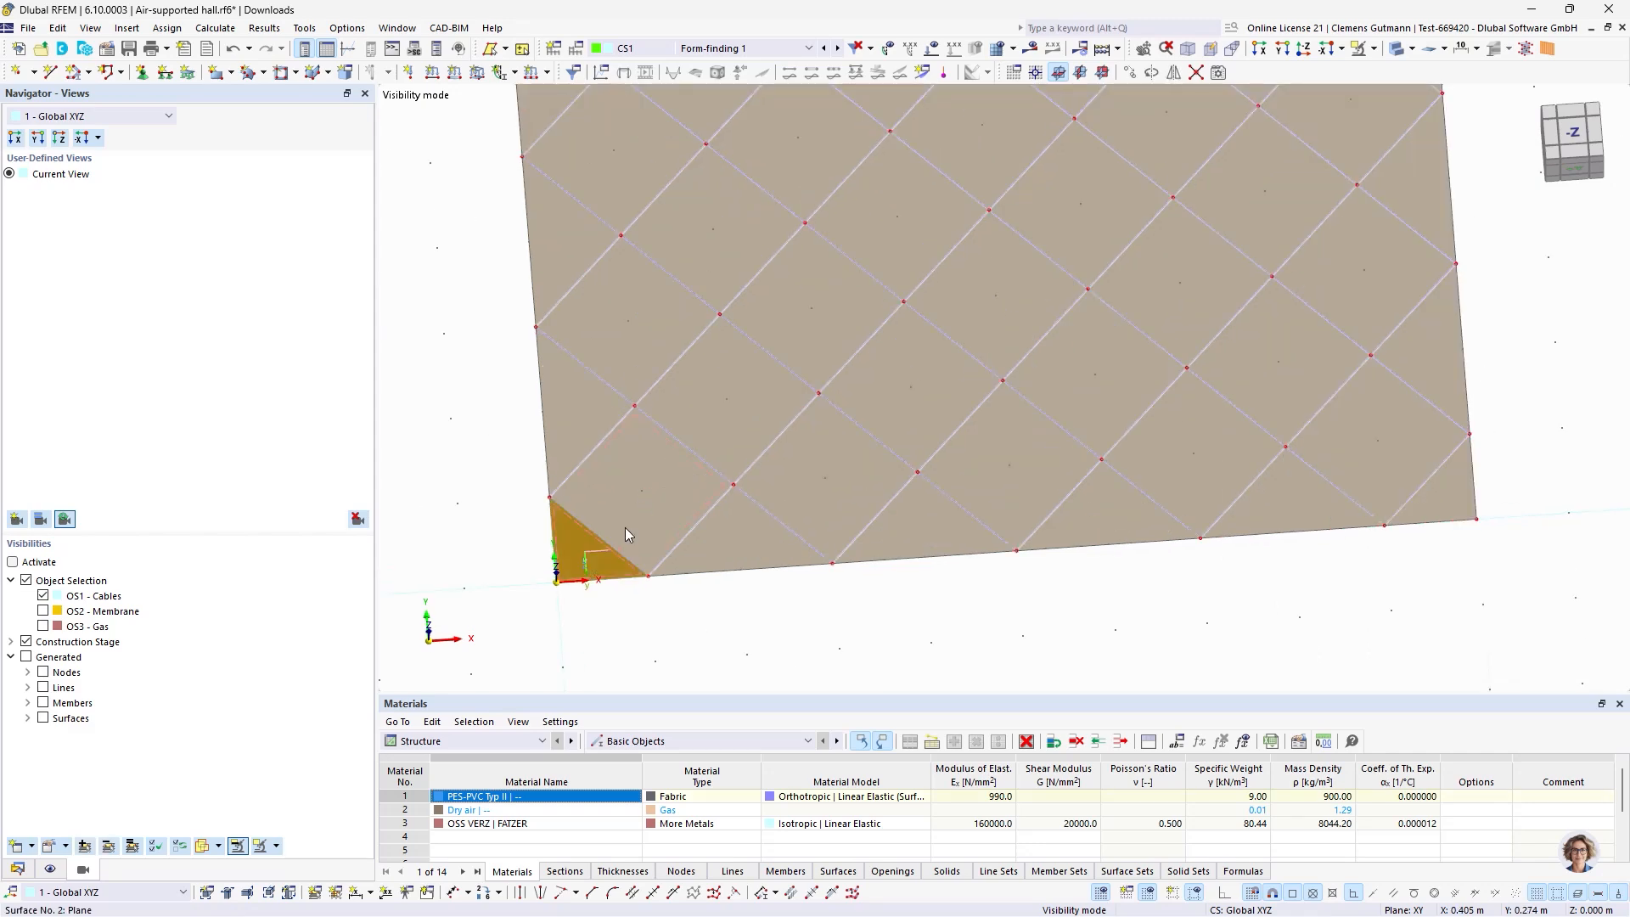
pyautogui.click(748, 607)
# Set up an extrusion into solids of all the divided membrane surfaces with a height of 0.05 m.
pyautogui.scroll(-3, 773, 552)
pyautogui.moveTo(573, 197); pyautogui.dragTo(1177, 569)
pyautogui.rightClick(849, 454)
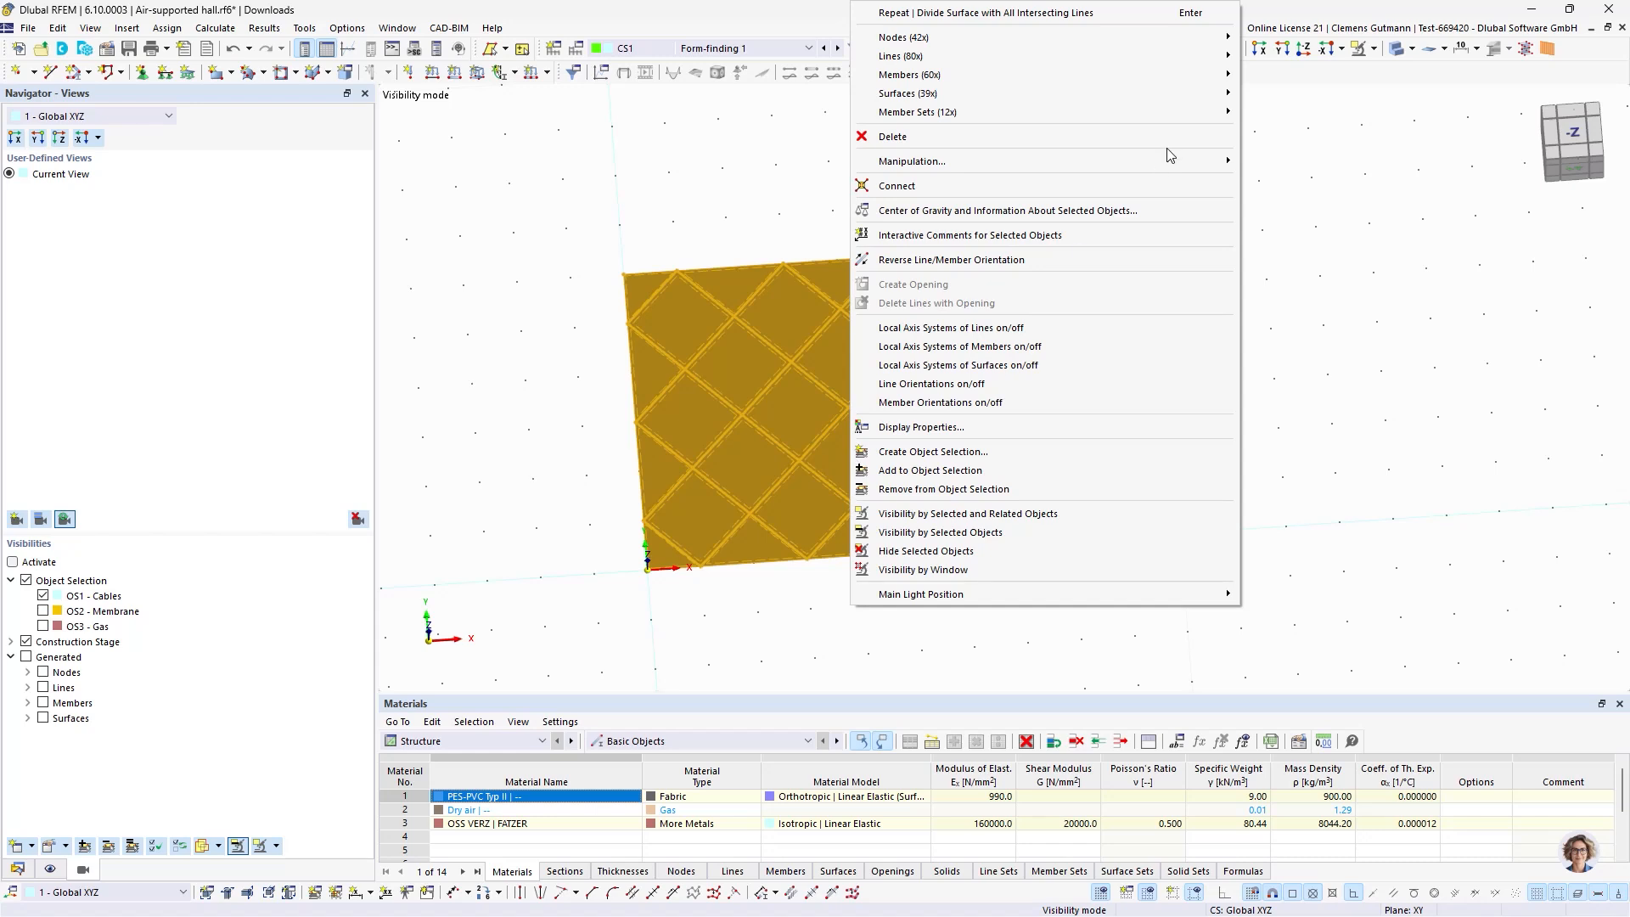
pyautogui.moveTo(1221, 100)
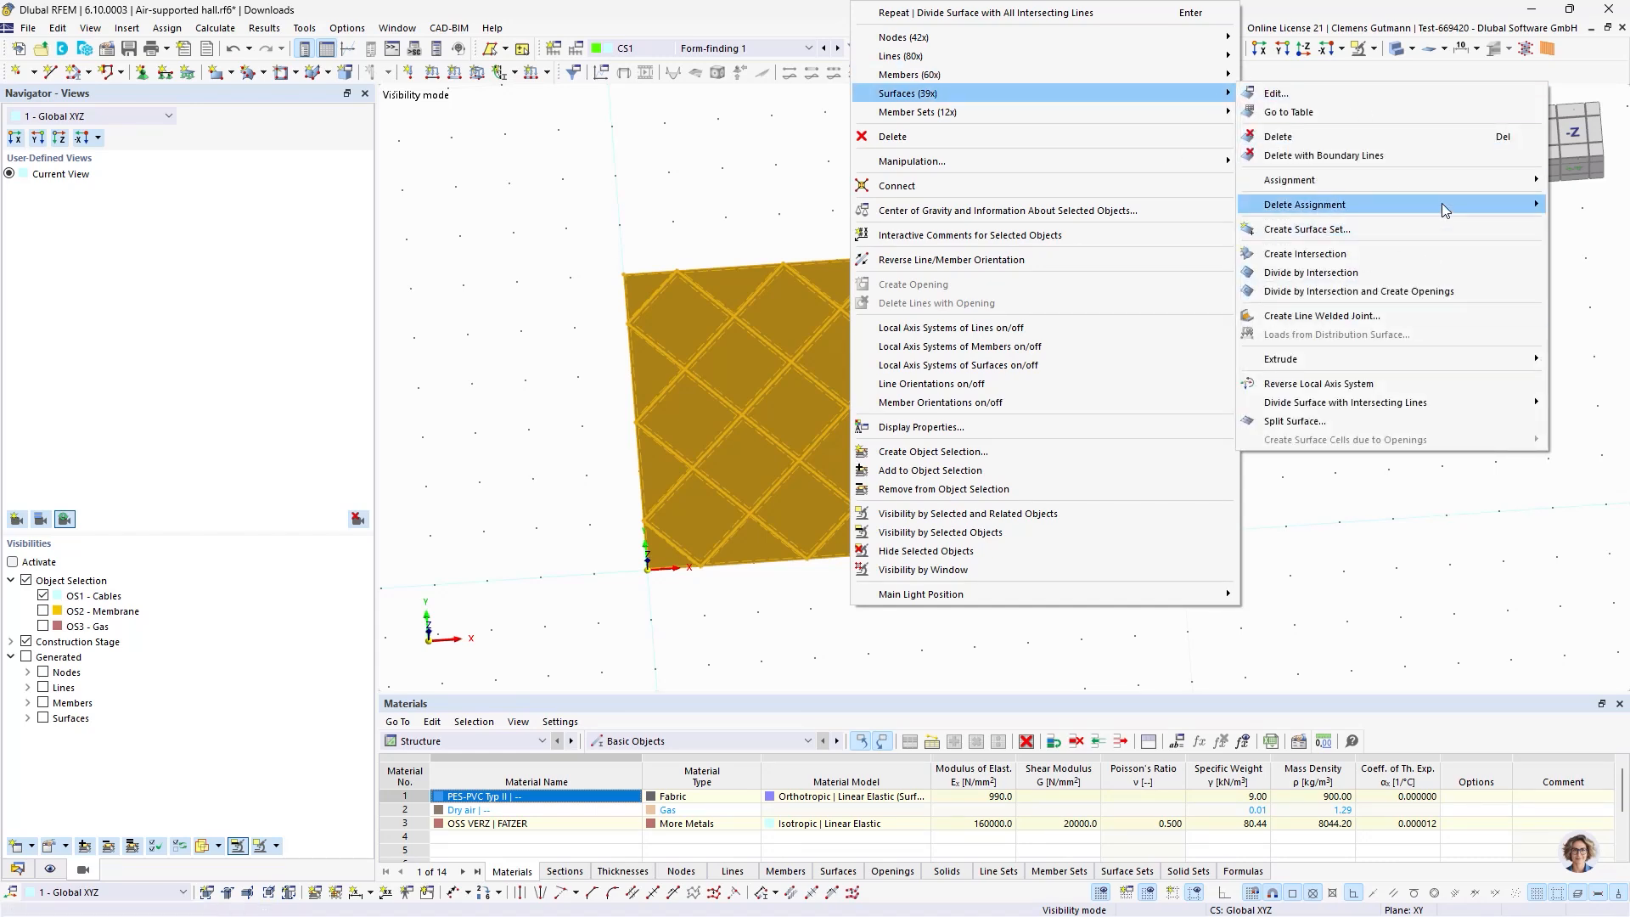
pyautogui.moveTo(1474, 359)
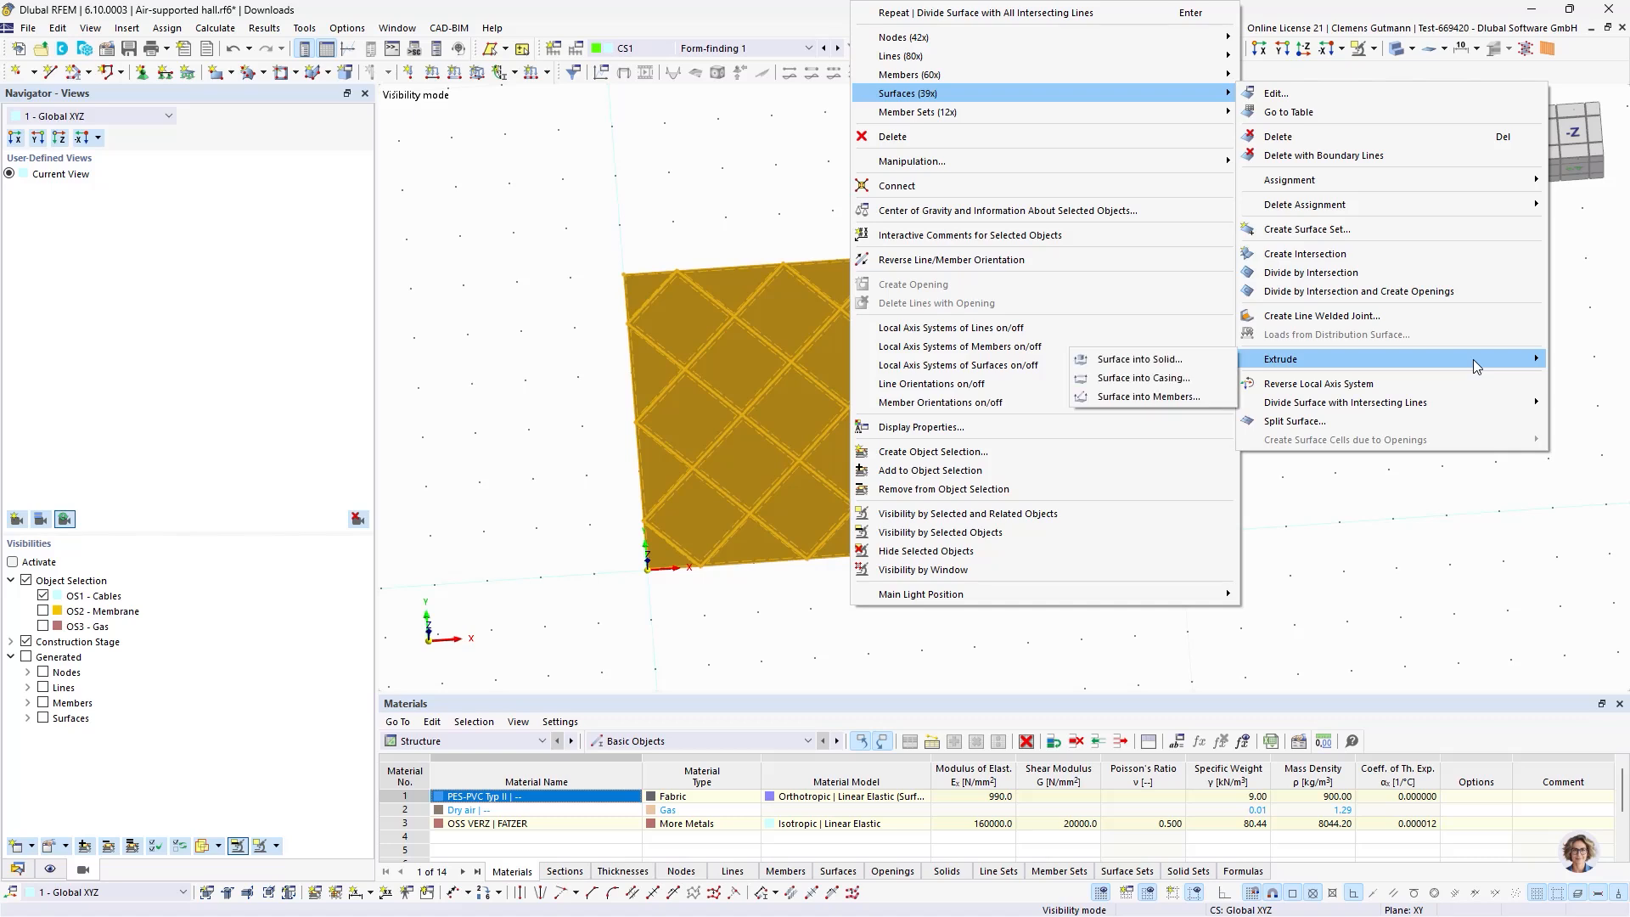
pyautogui.click(1176, 360)
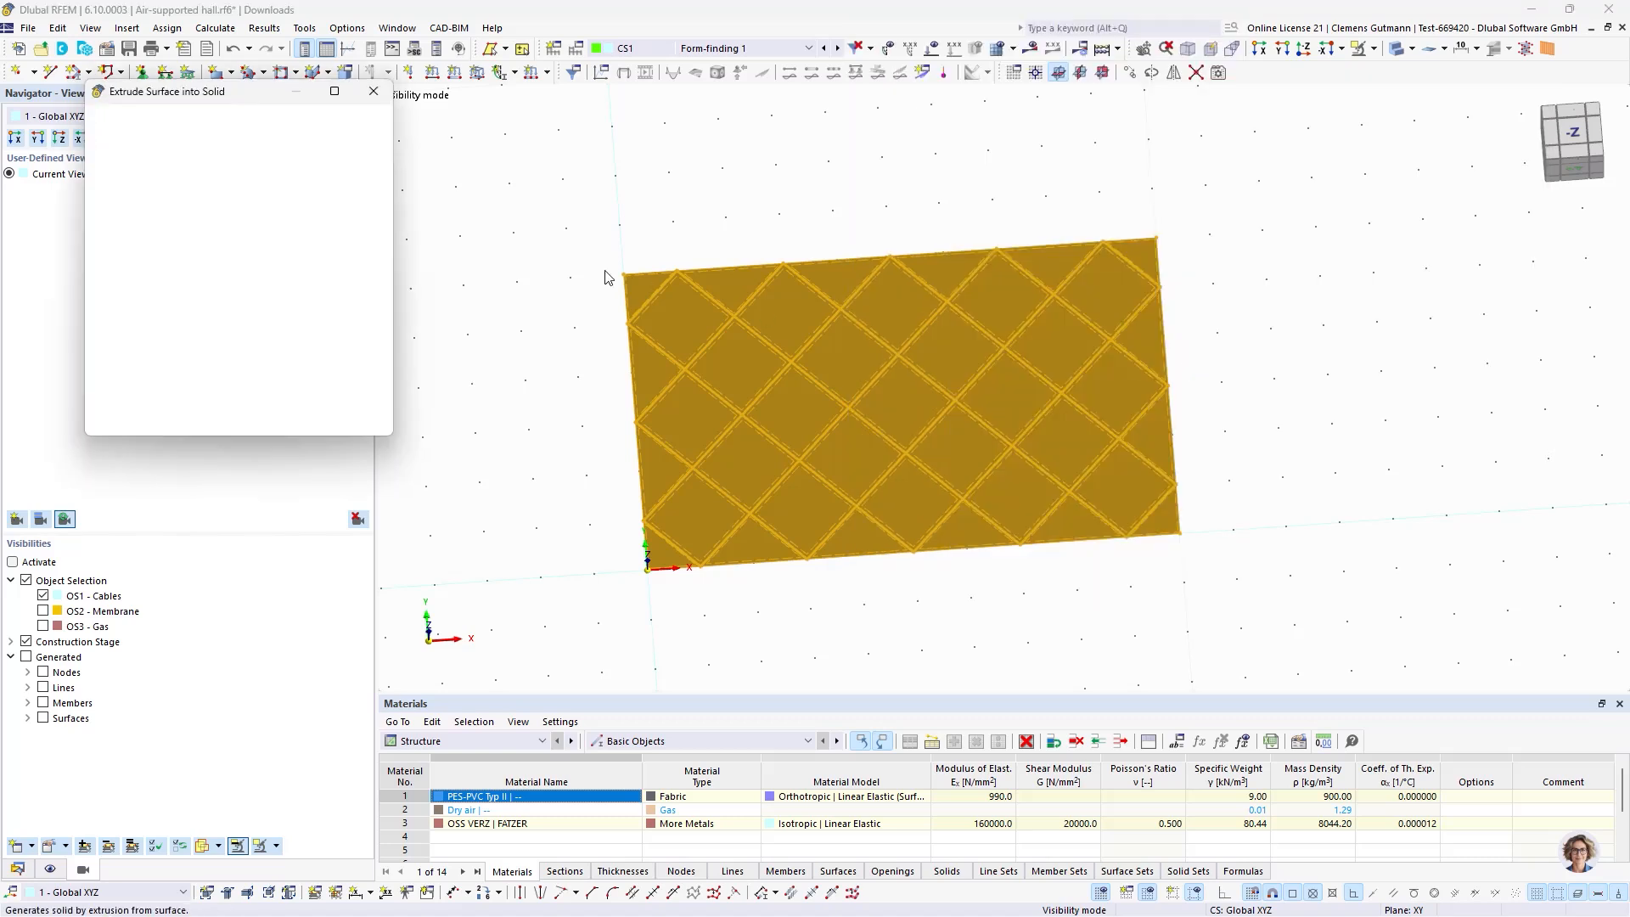
pyautogui.press('Tab')
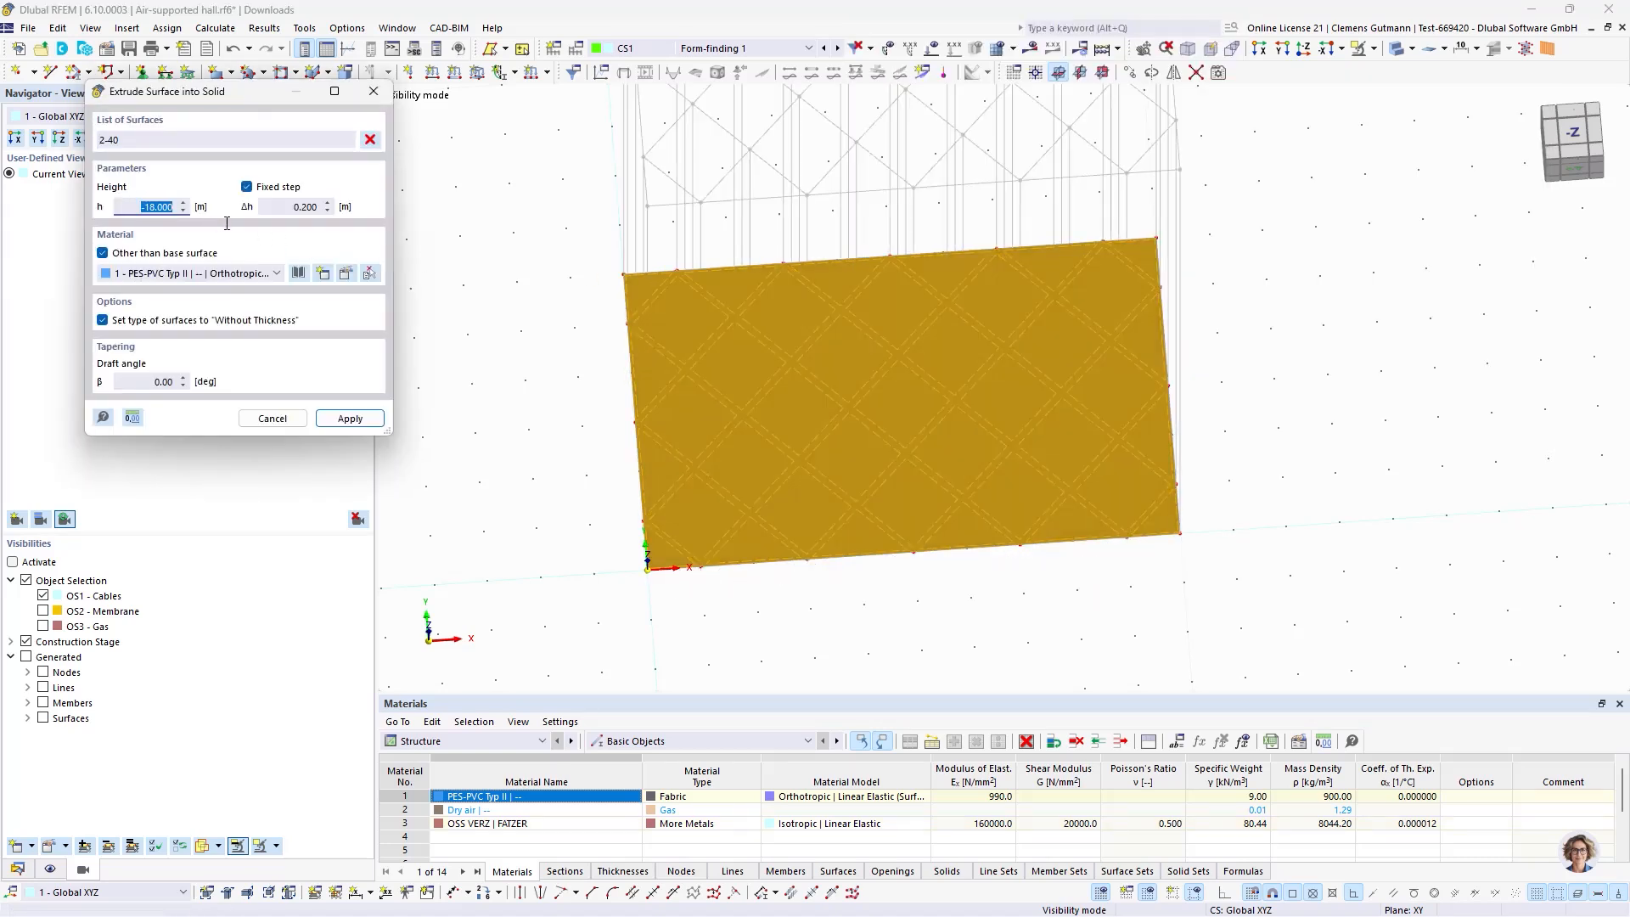
pyautogui.write('0,05')
pyautogui.press('Tab')
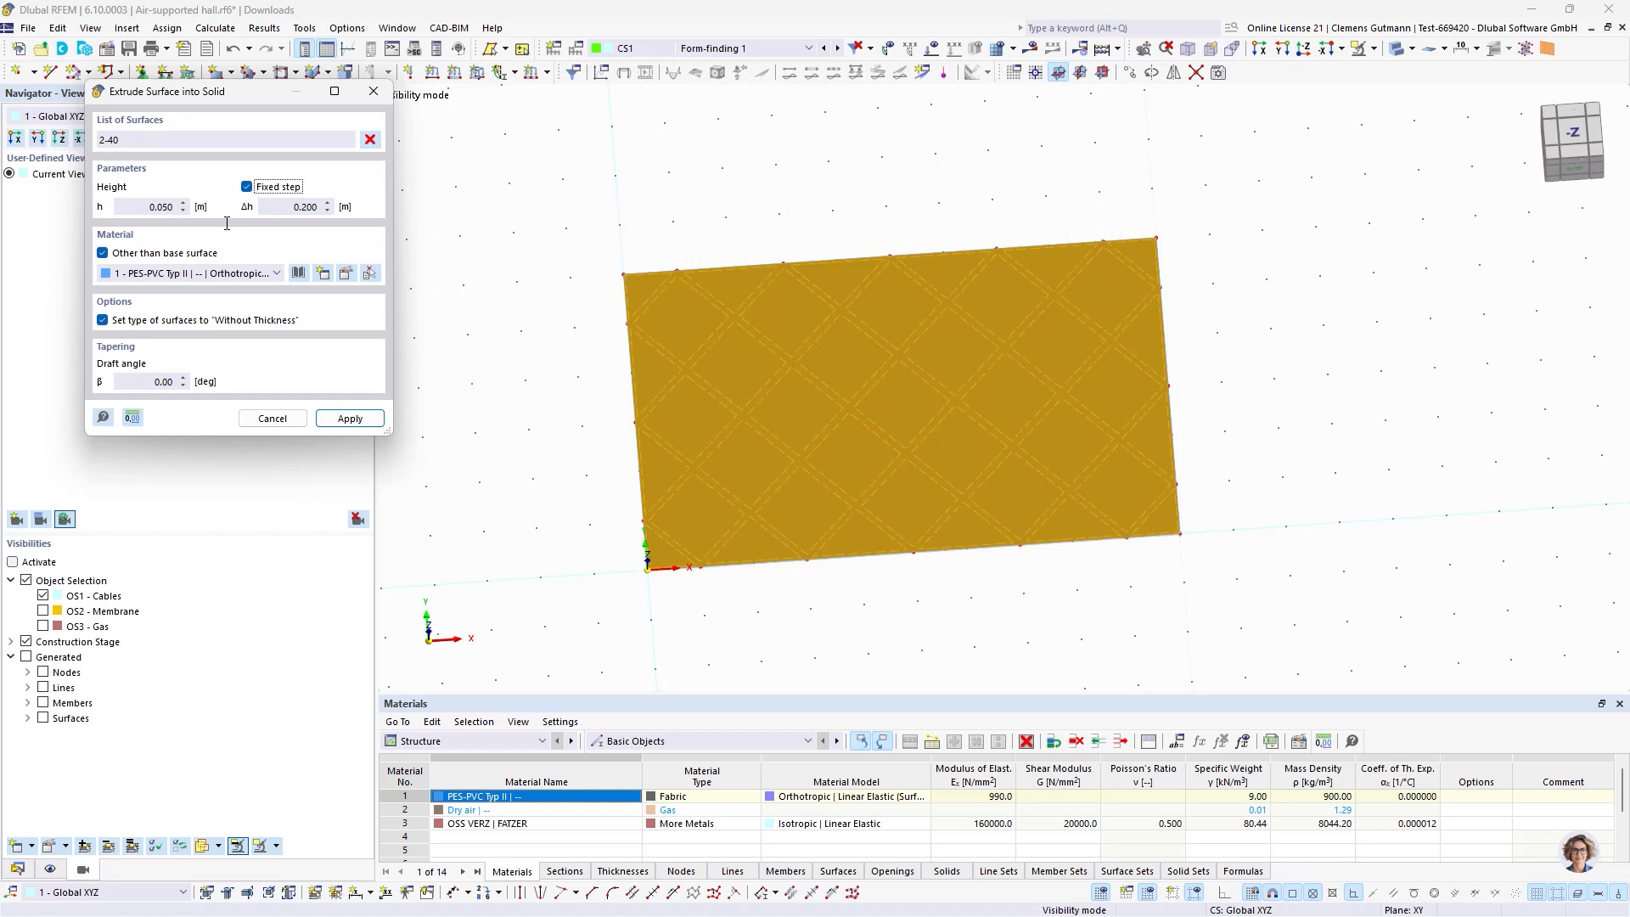
# Assign Dry air as the solid material, turn off "Without Thickness" for the surfaces and apply the extrusion.
pyautogui.click(237, 273)
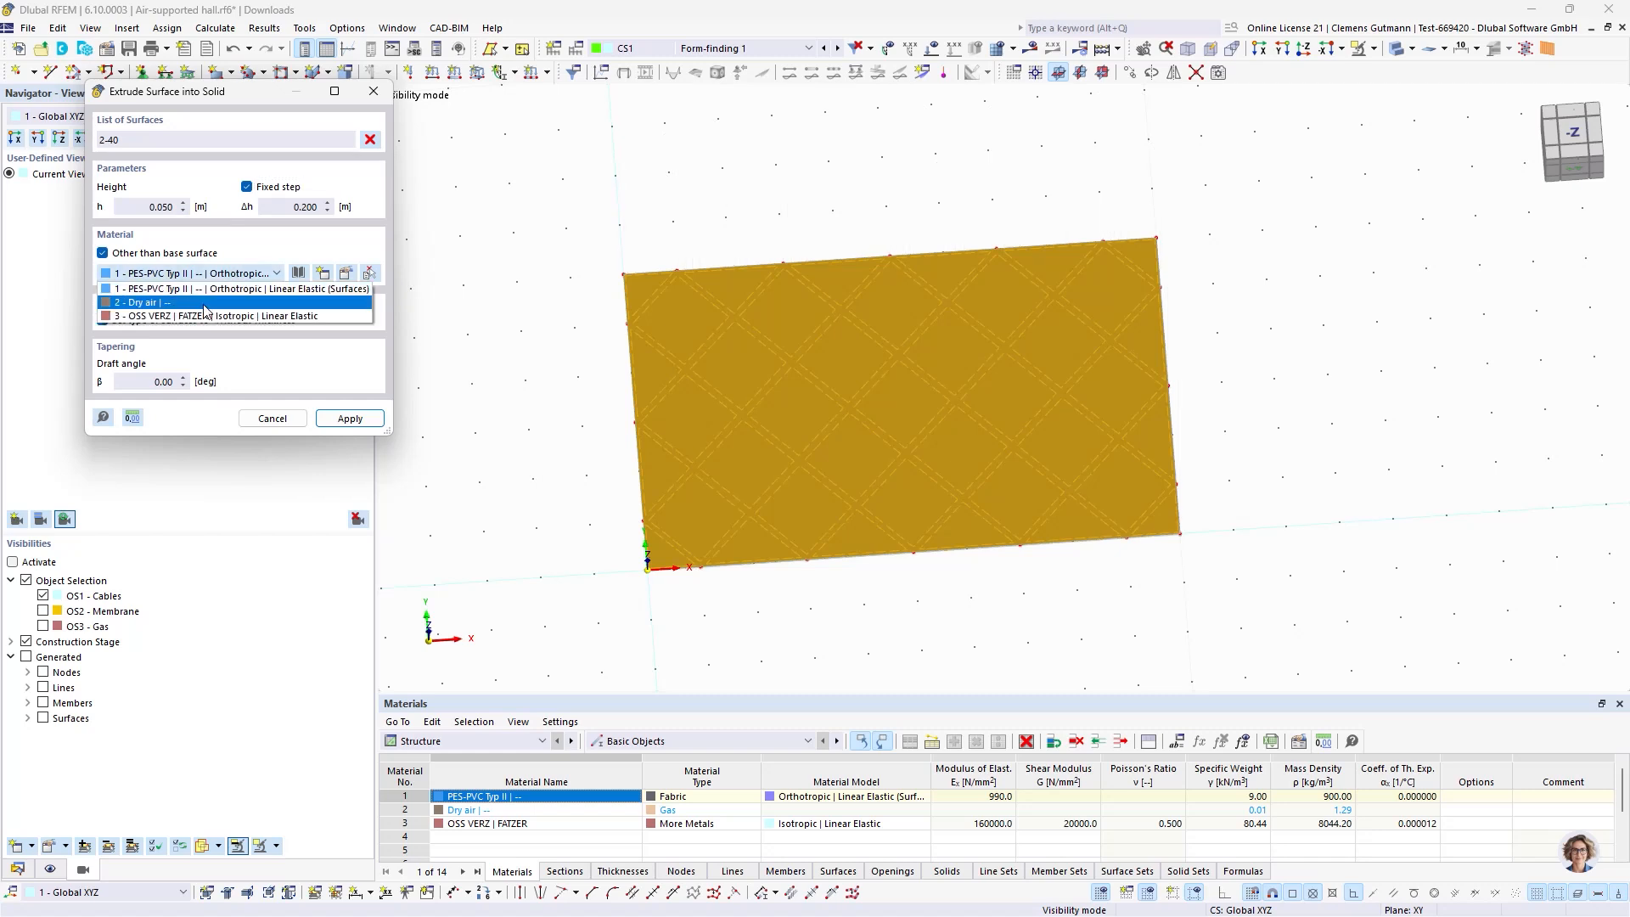
pyautogui.click(216, 313)
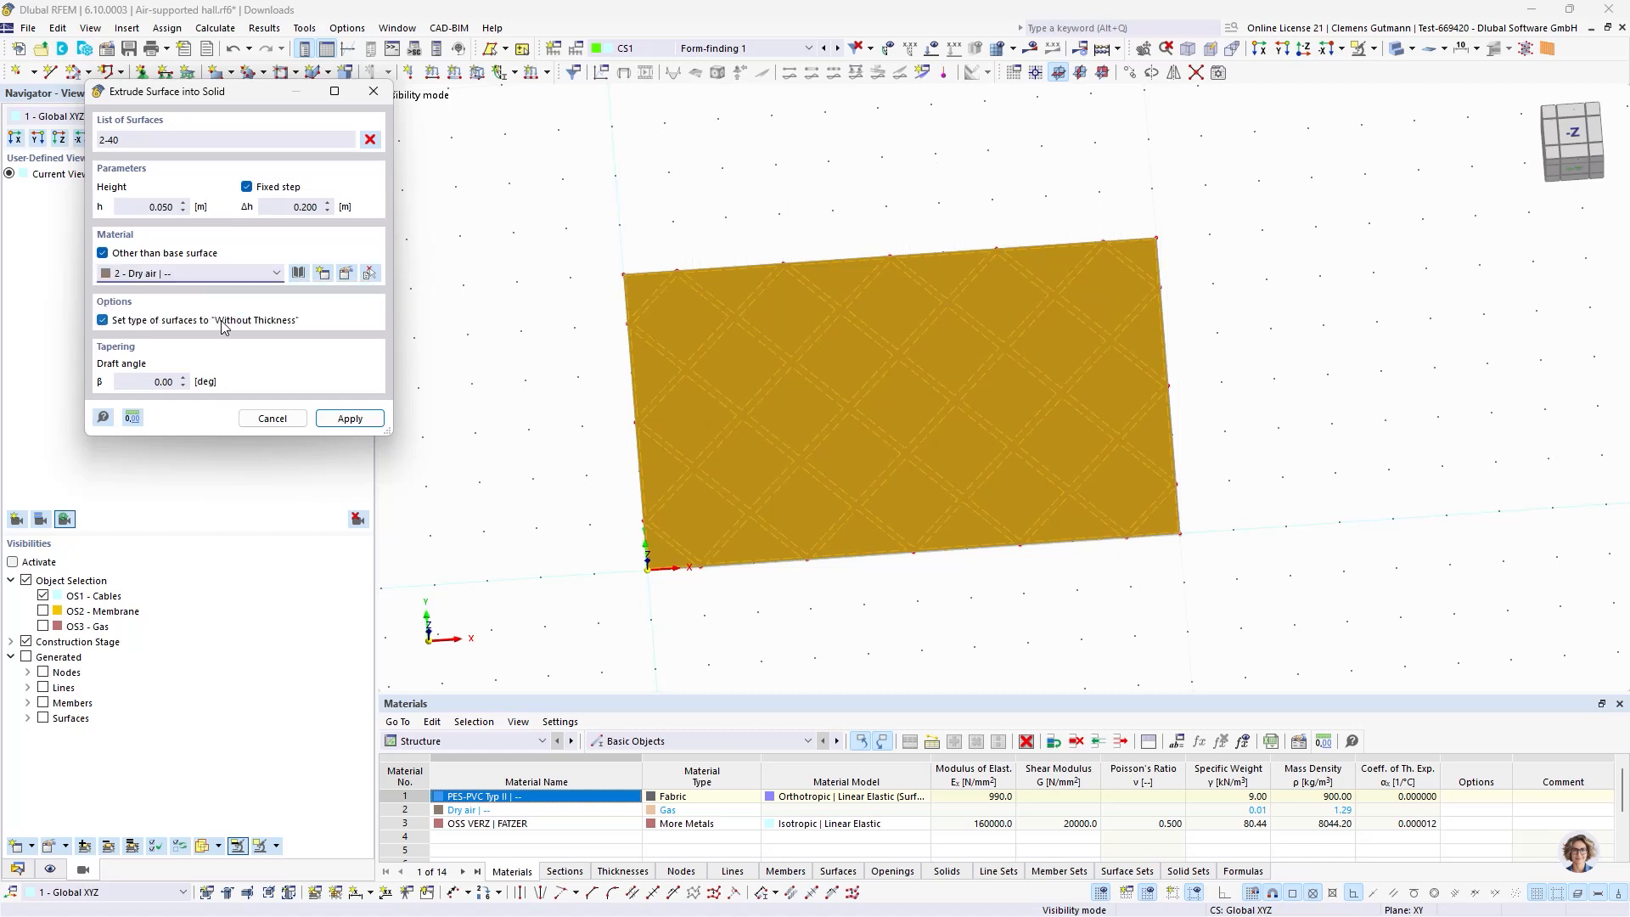
pyautogui.press('Tab')
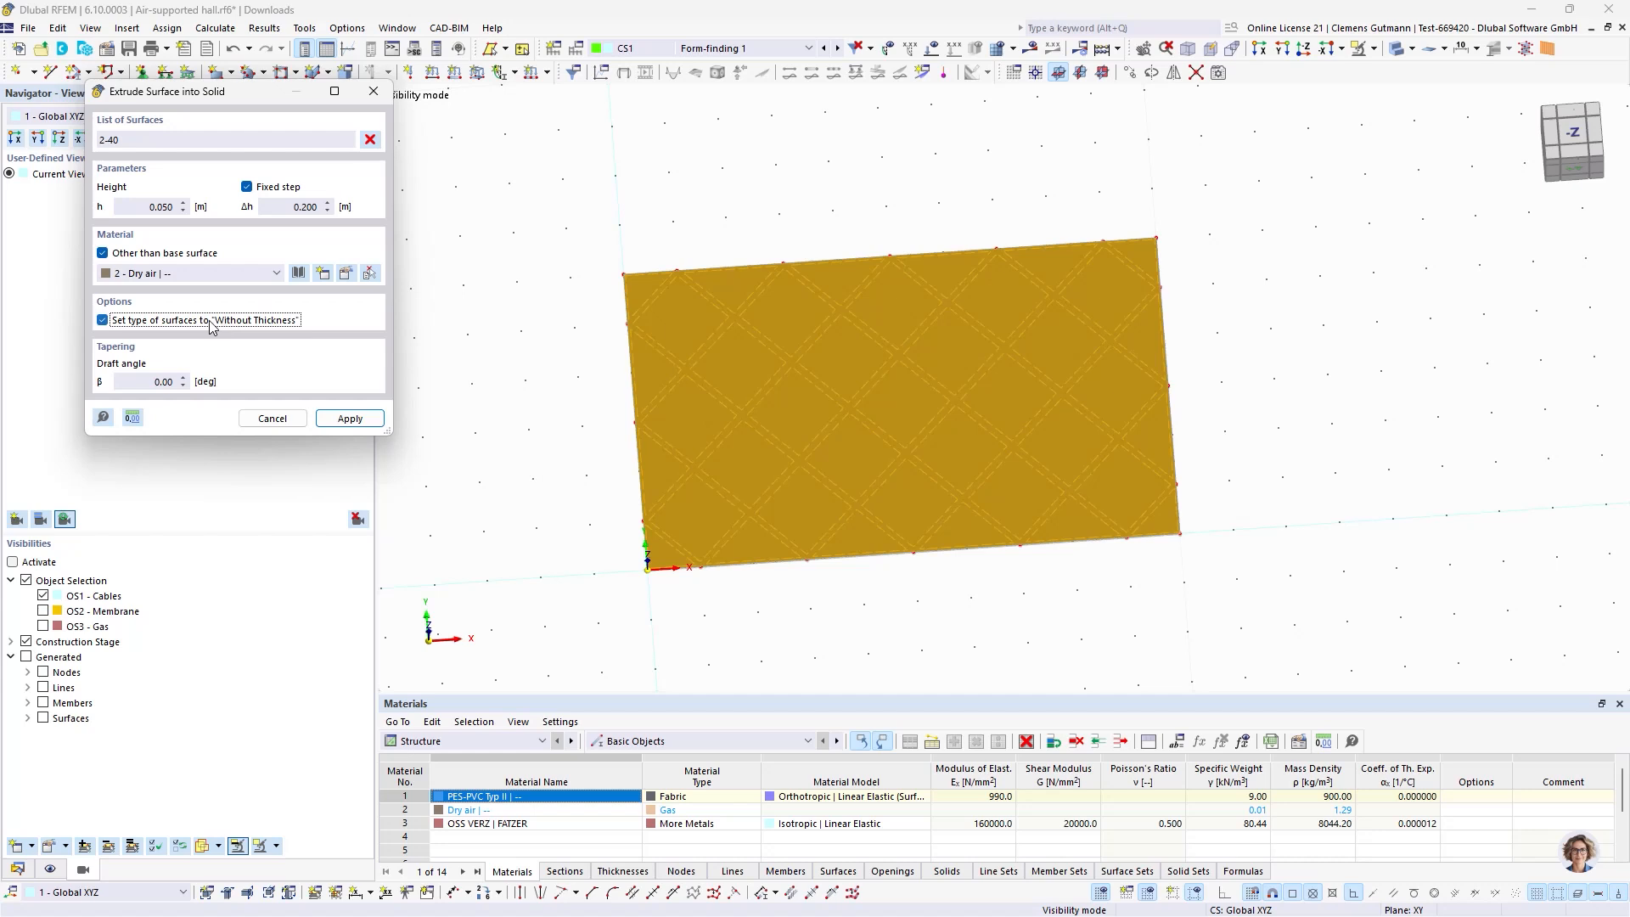
pyautogui.click(349, 418)
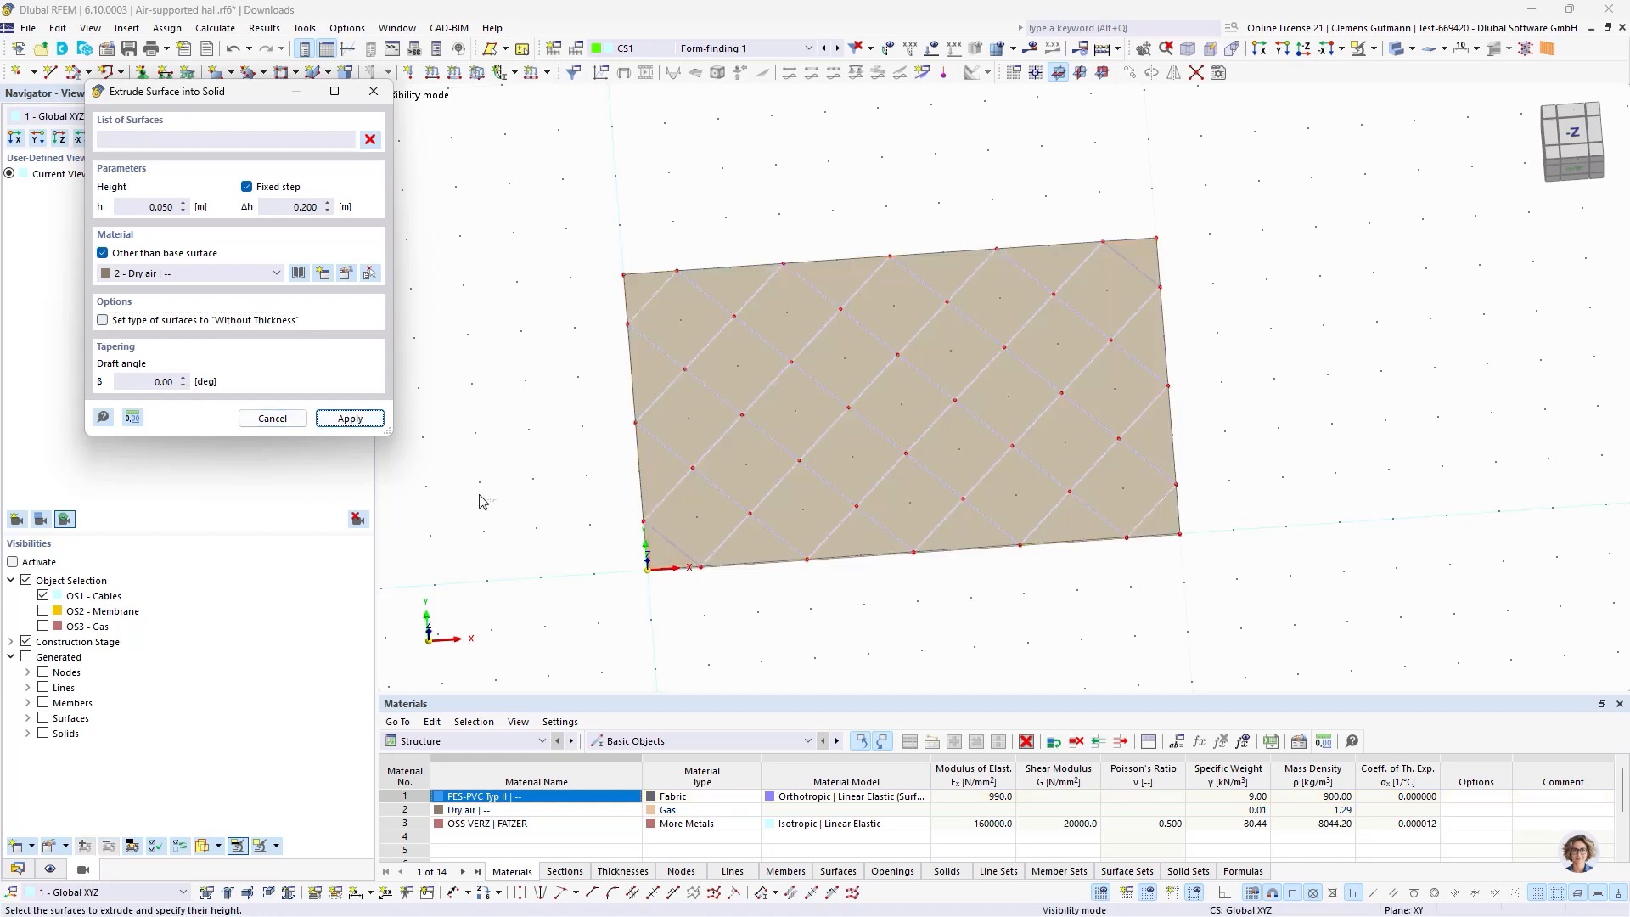
pyautogui.click(375, 94)
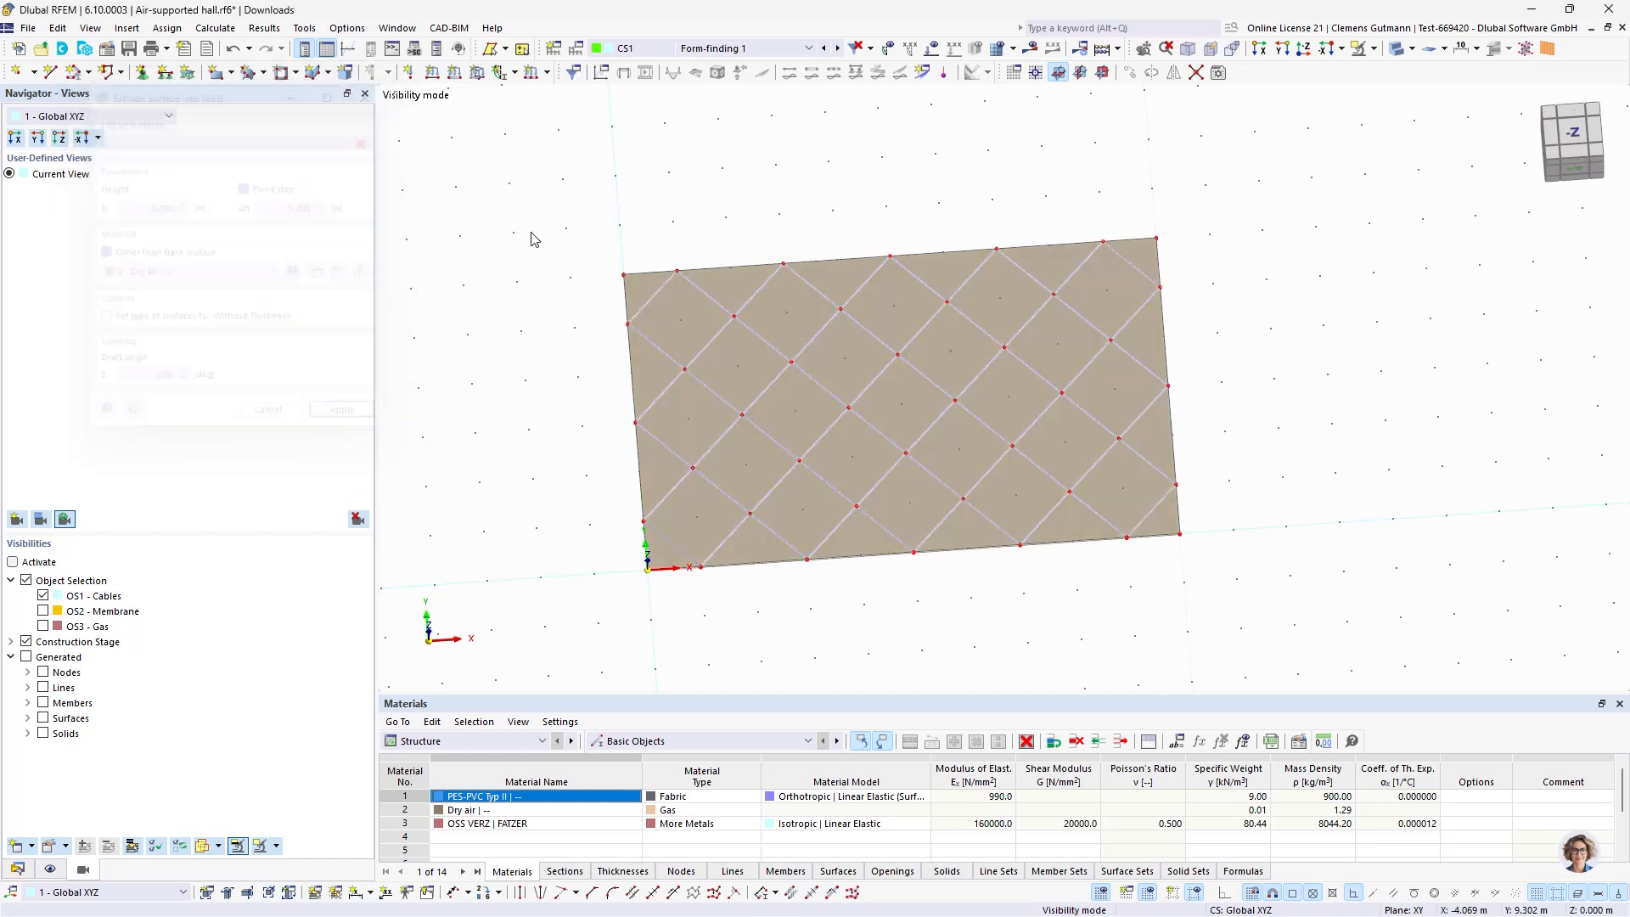
# Change the type of all extruded solids, numbers 1 to 39, to Gas.
pyautogui.scroll(3, 683, 613)
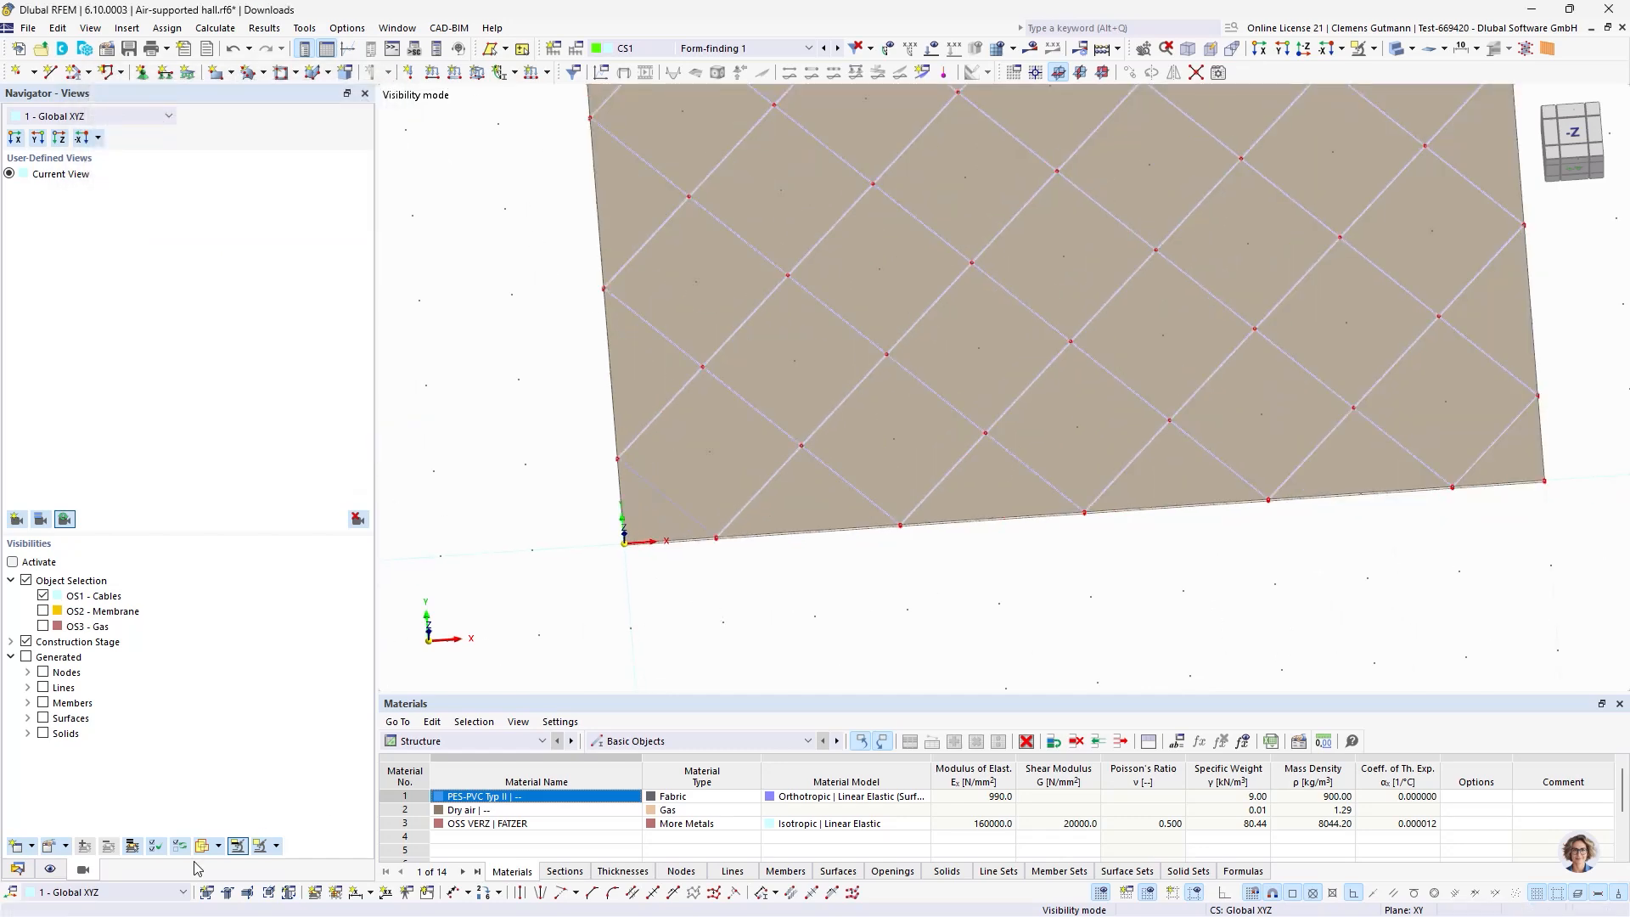
pyautogui.click(17, 869)
pyautogui.scroll(15, 68, 314)
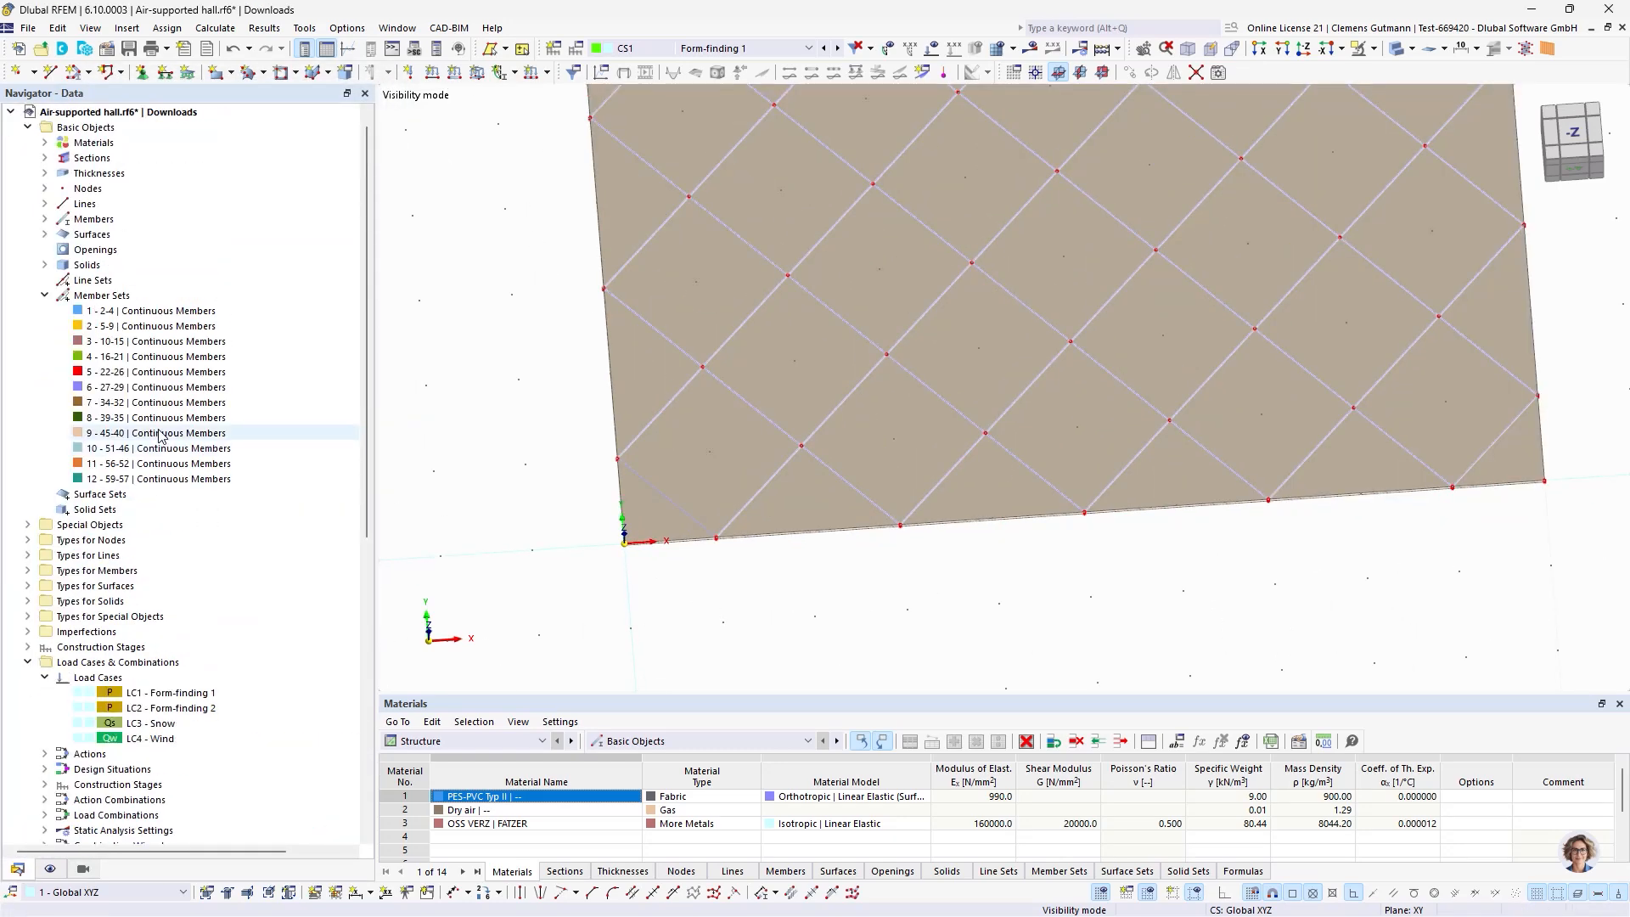
pyautogui.click(44, 279)
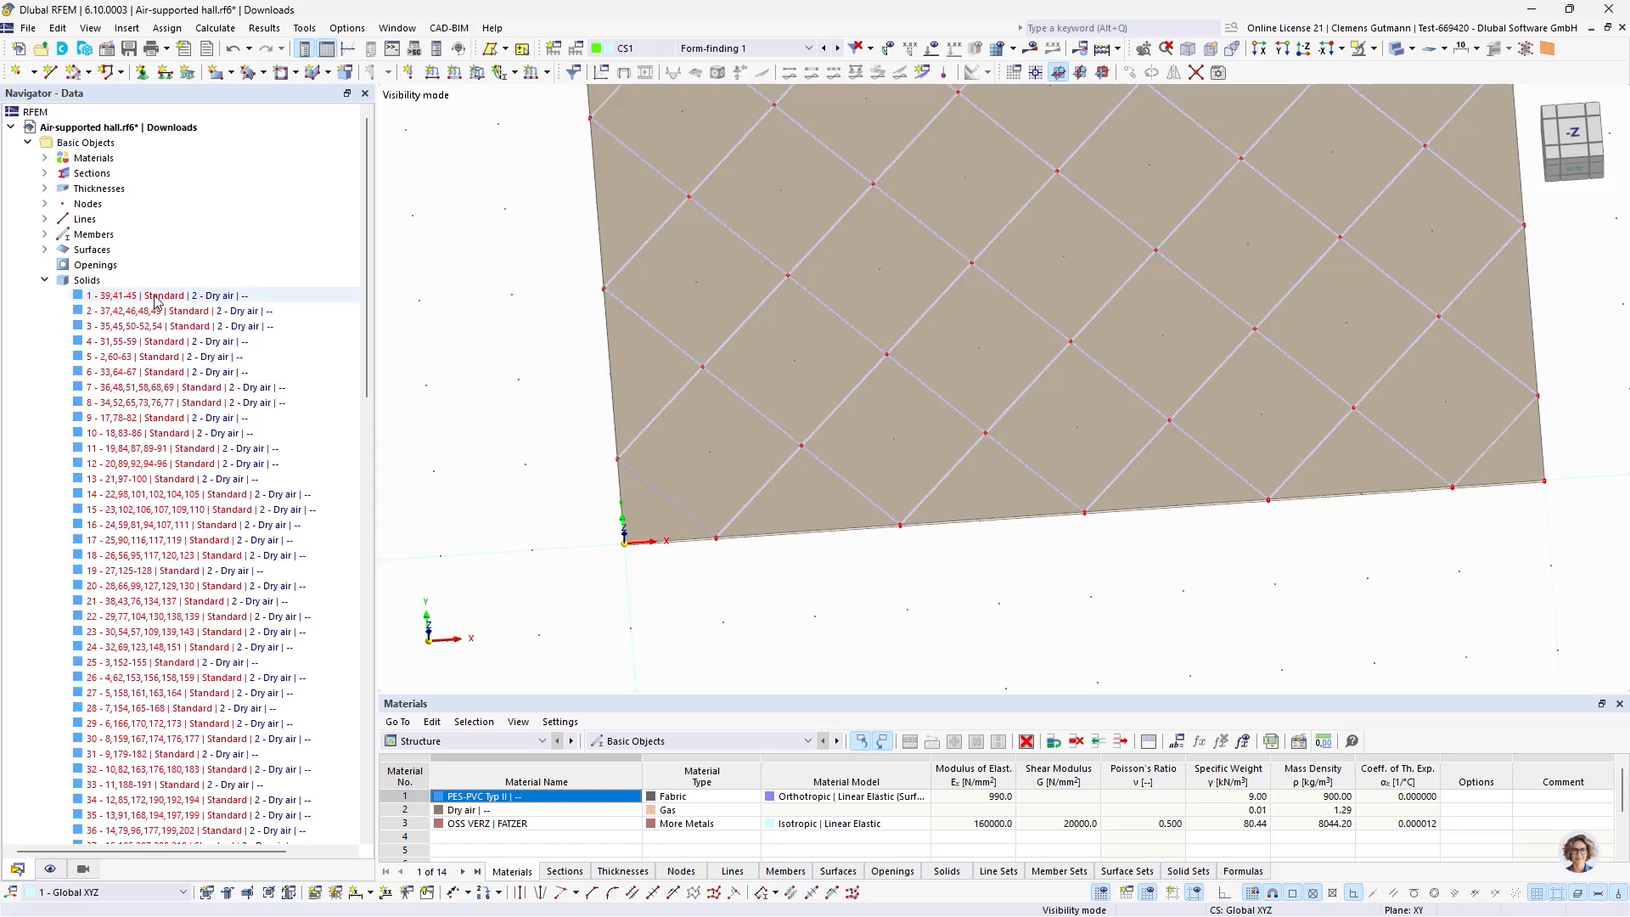
pyautogui.click(128, 294)
pyautogui.scroll(-6, 188, 526)
pyautogui.keyDown('shift'); pyautogui.click(149, 601); pyautogui.keyUp('shift')
pyautogui.rightClick(148, 601)
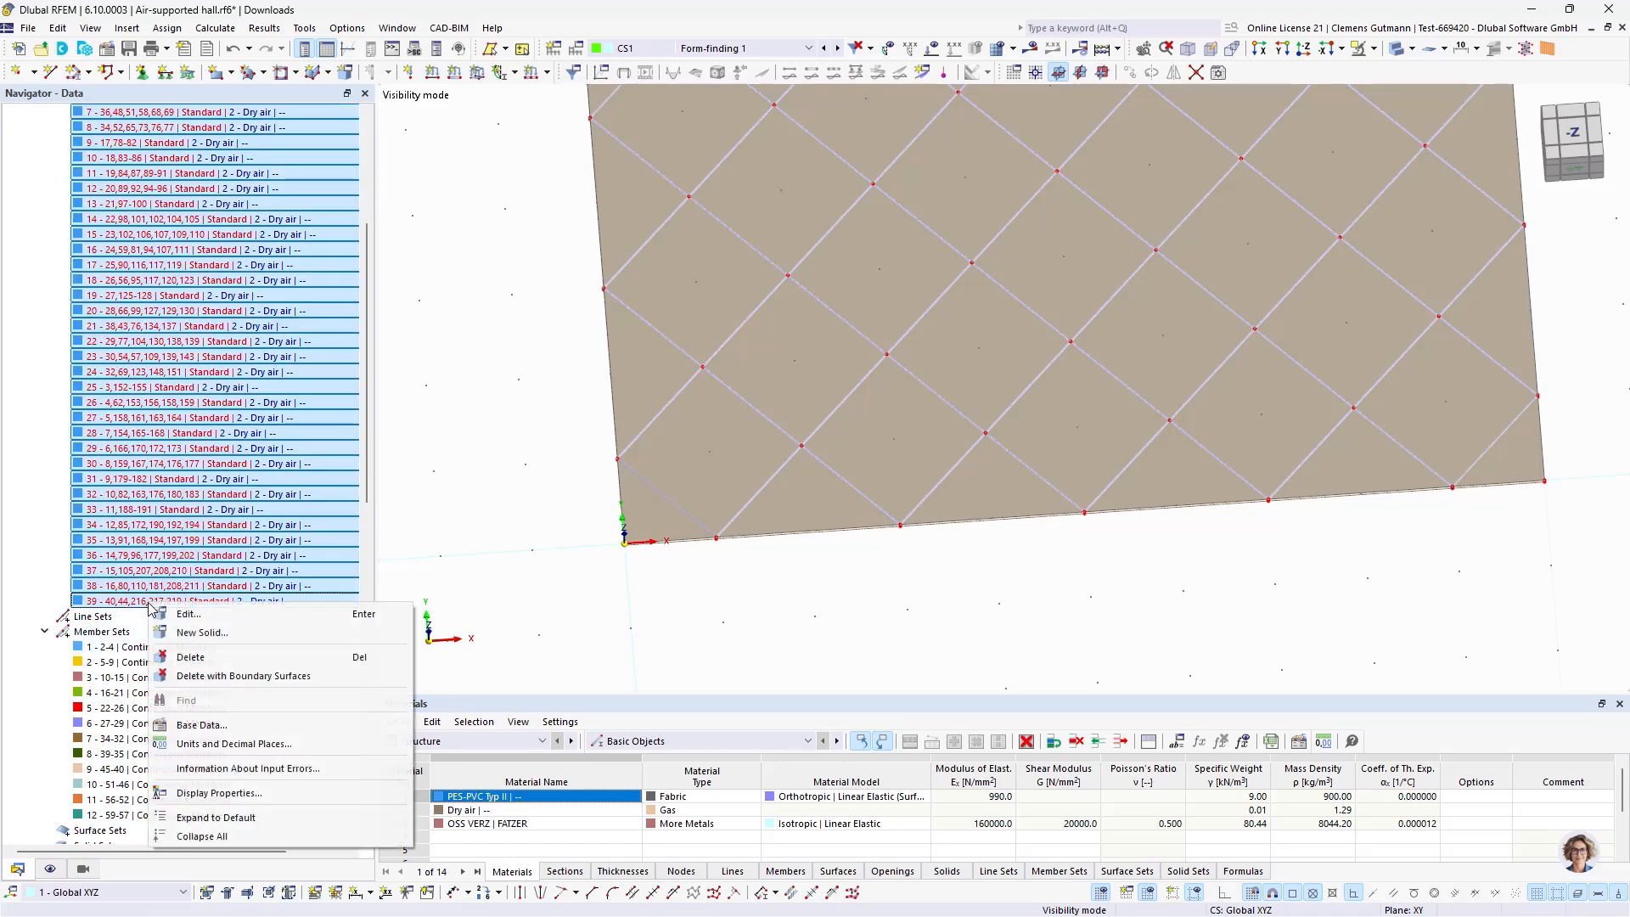
pyautogui.click(189, 623)
pyautogui.click(462, 234)
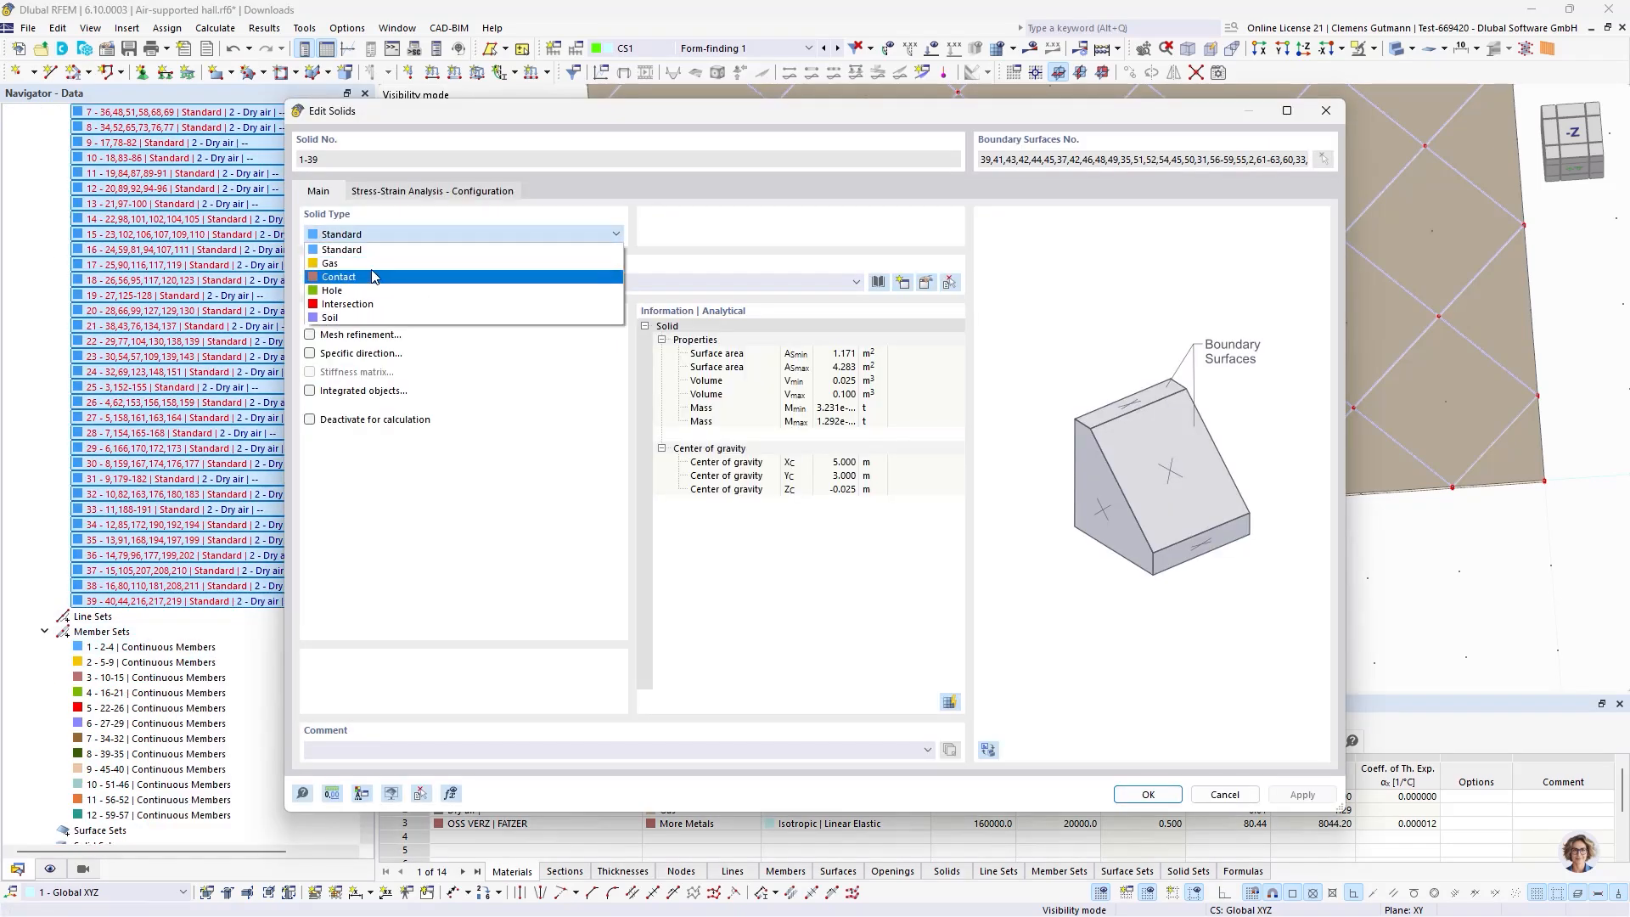
pyautogui.click(356, 264)
pyautogui.click(1163, 796)
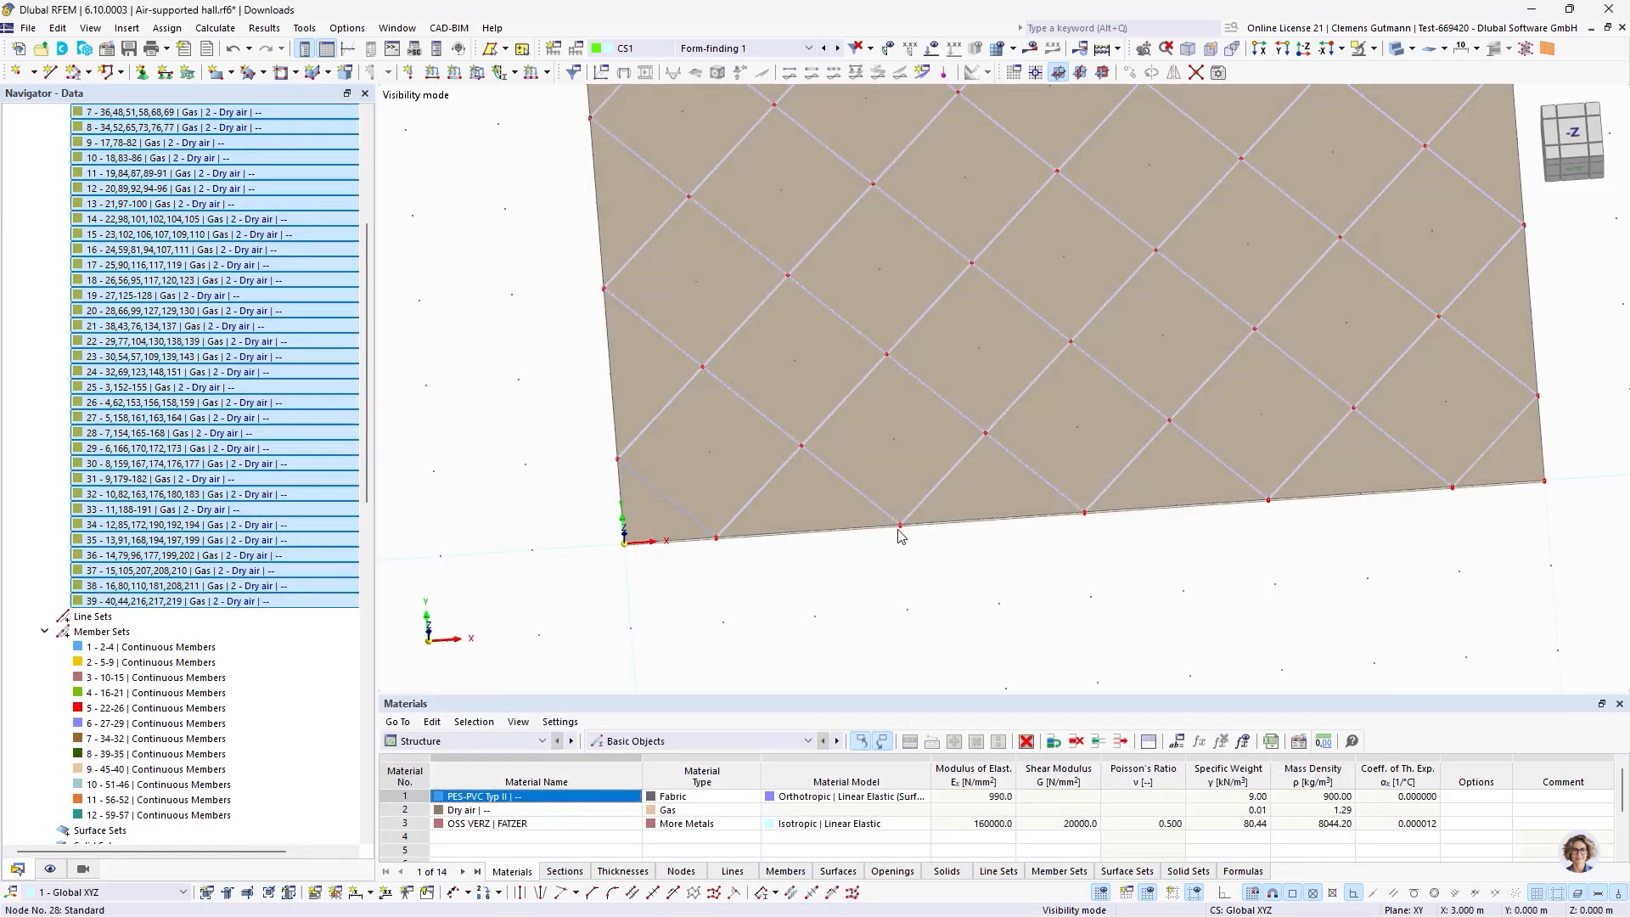
# Set the stiffness type of all bottom and vertical surfaces of the gas solids to Without Thickness, leaving out the top membrane.
pyautogui.keyDown('ctrl'); pyautogui.moveTo(899, 535); pyautogui.dragTo(820, 406, button='middle'); pyautogui.keyUp('ctrl')
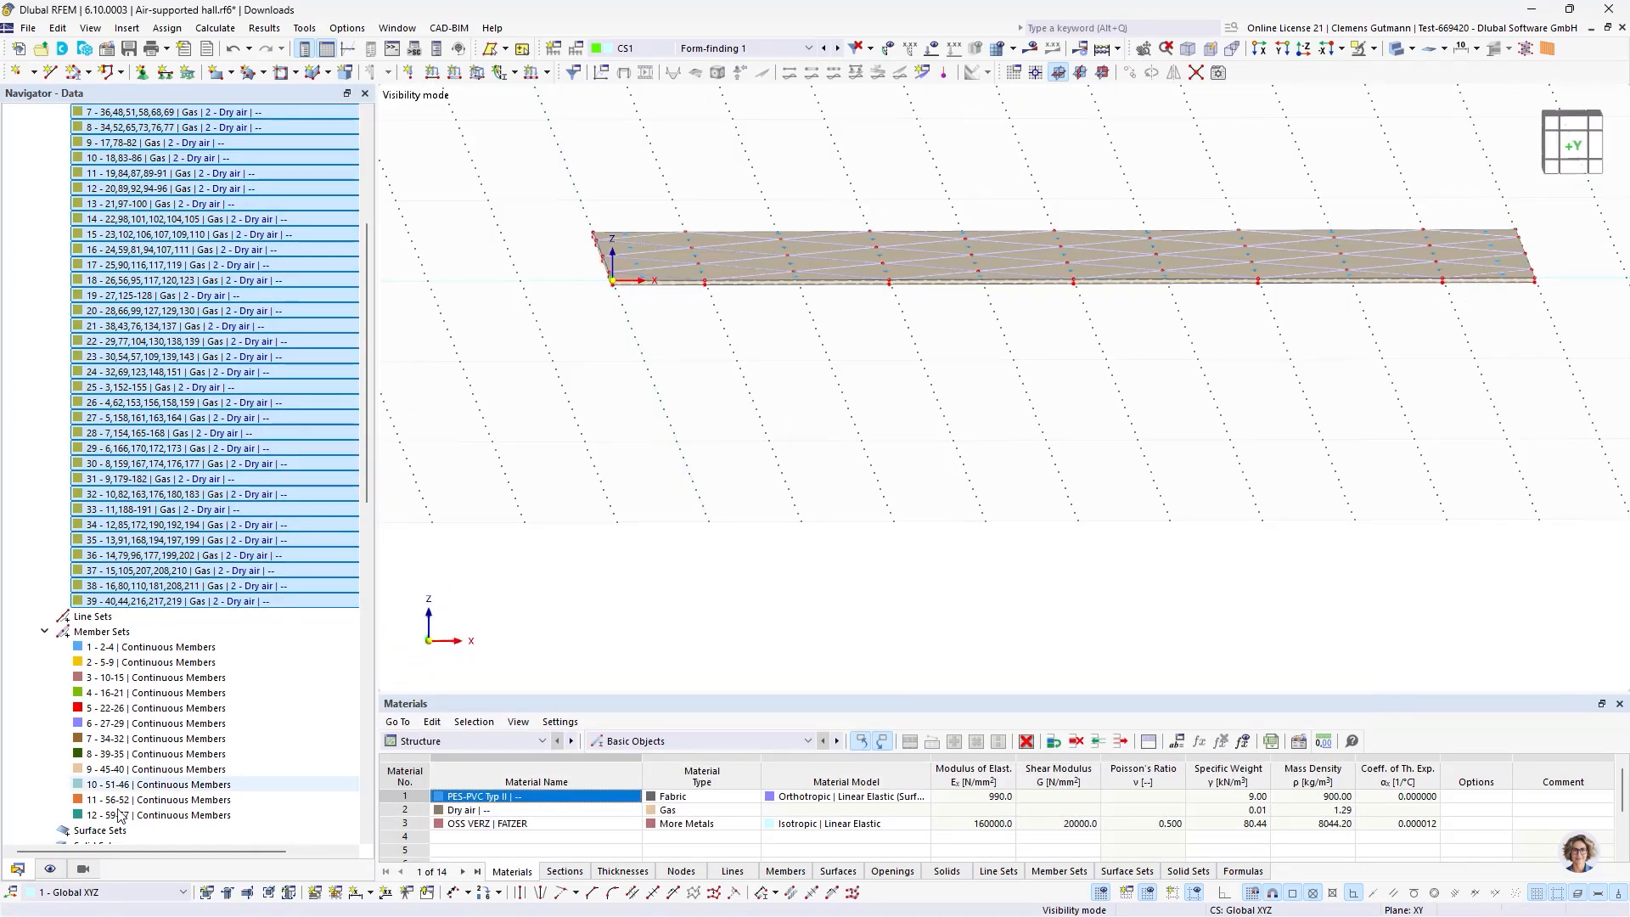
pyautogui.scroll(5, 191, 544)
pyautogui.scroll(1, 190, 526)
pyautogui.click(44, 280)
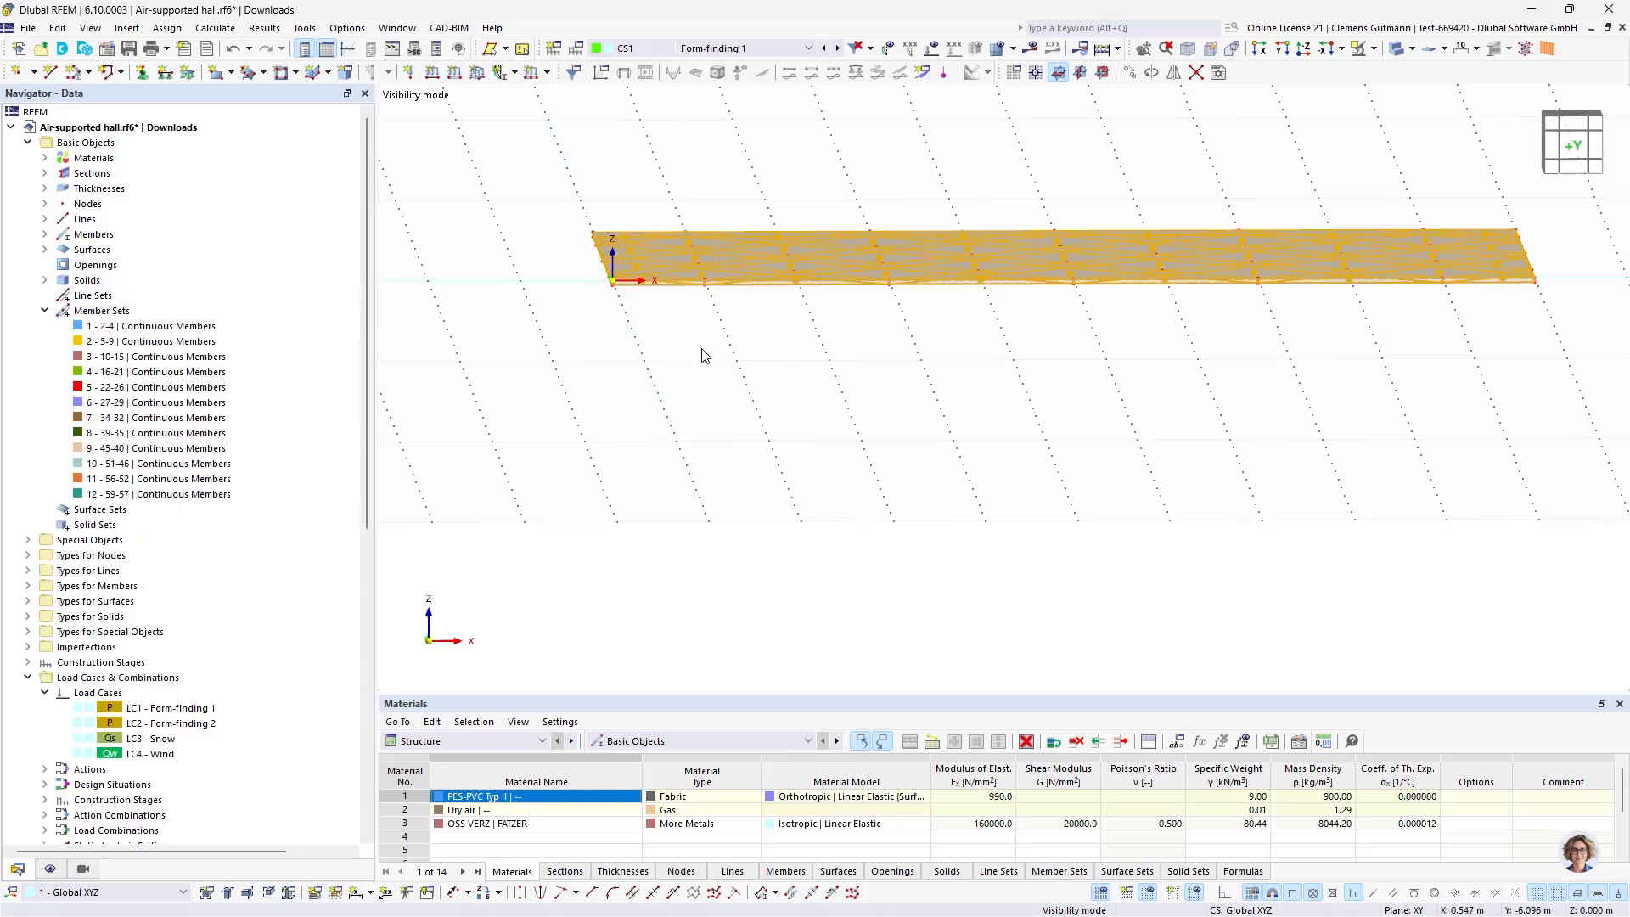
pyautogui.click(1572, 146)
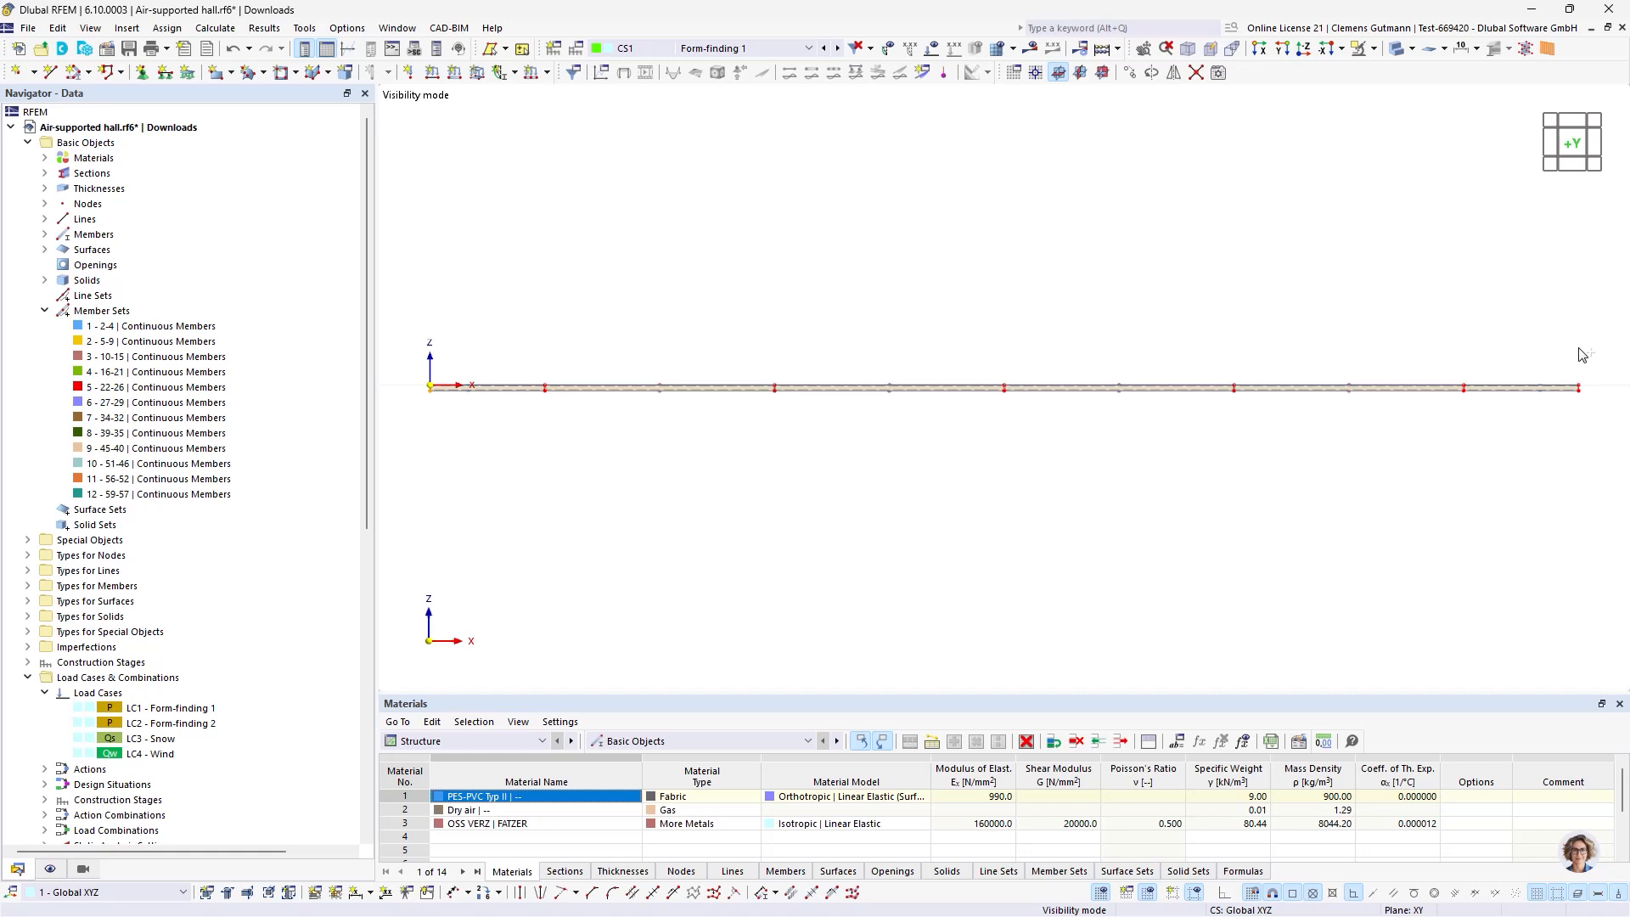
pyautogui.moveTo(1578, 348); pyautogui.dragTo(1584, 422)
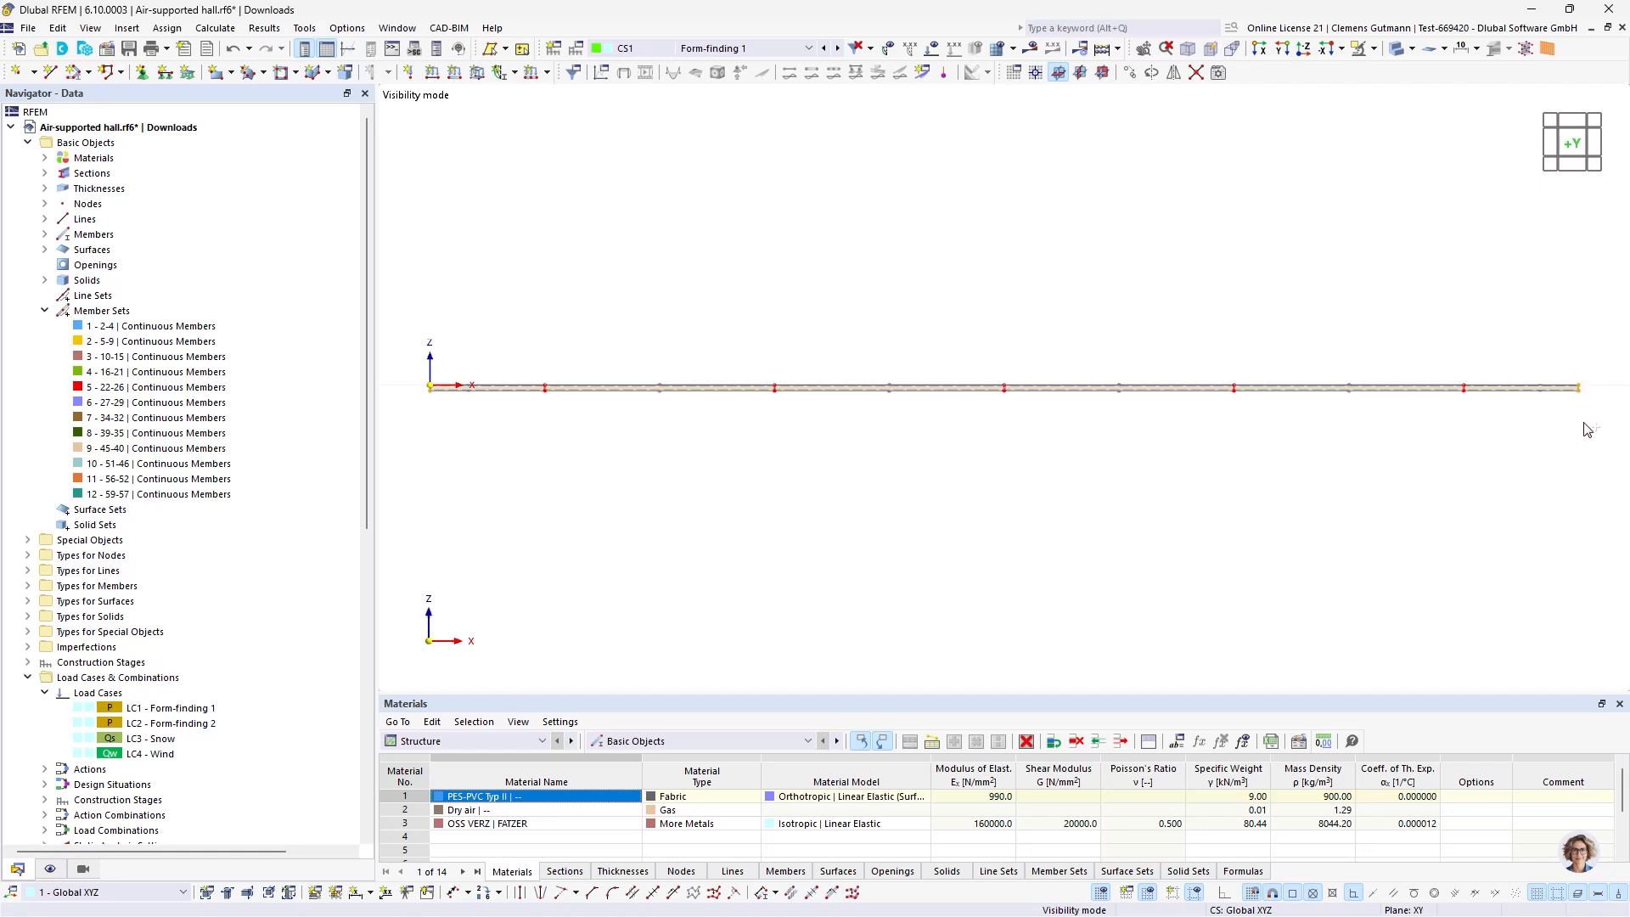
pyautogui.click(1386, 310)
pyautogui.moveTo(1595, 439); pyautogui.dragTo(407, 394)
pyautogui.scroll(8, 467, 391)
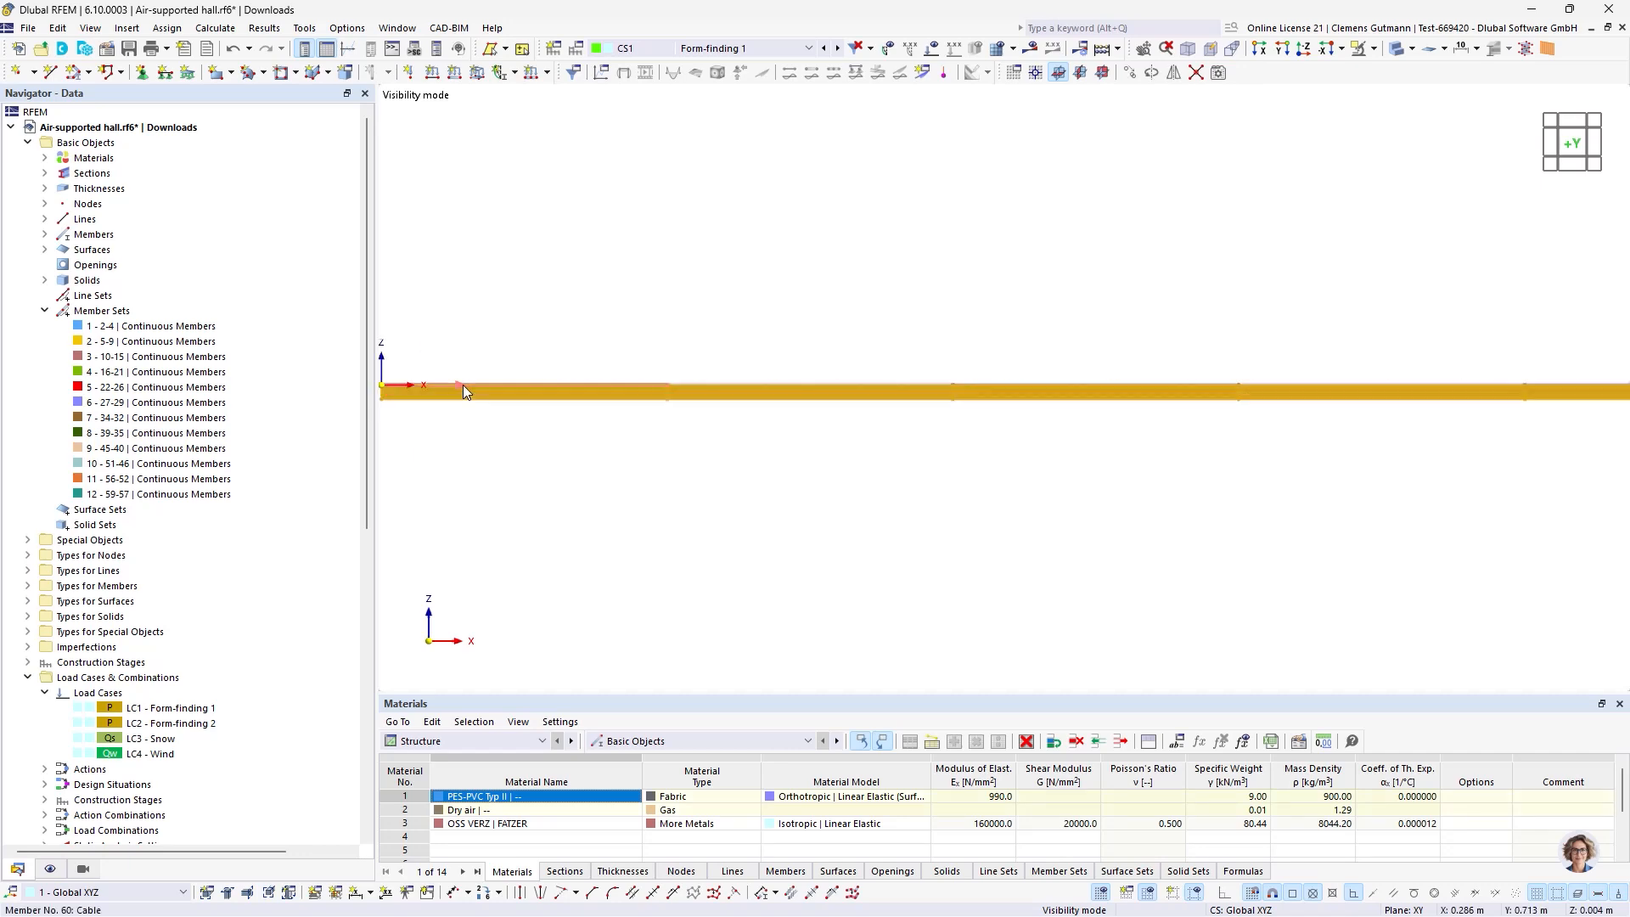
pyautogui.rightClick(477, 396)
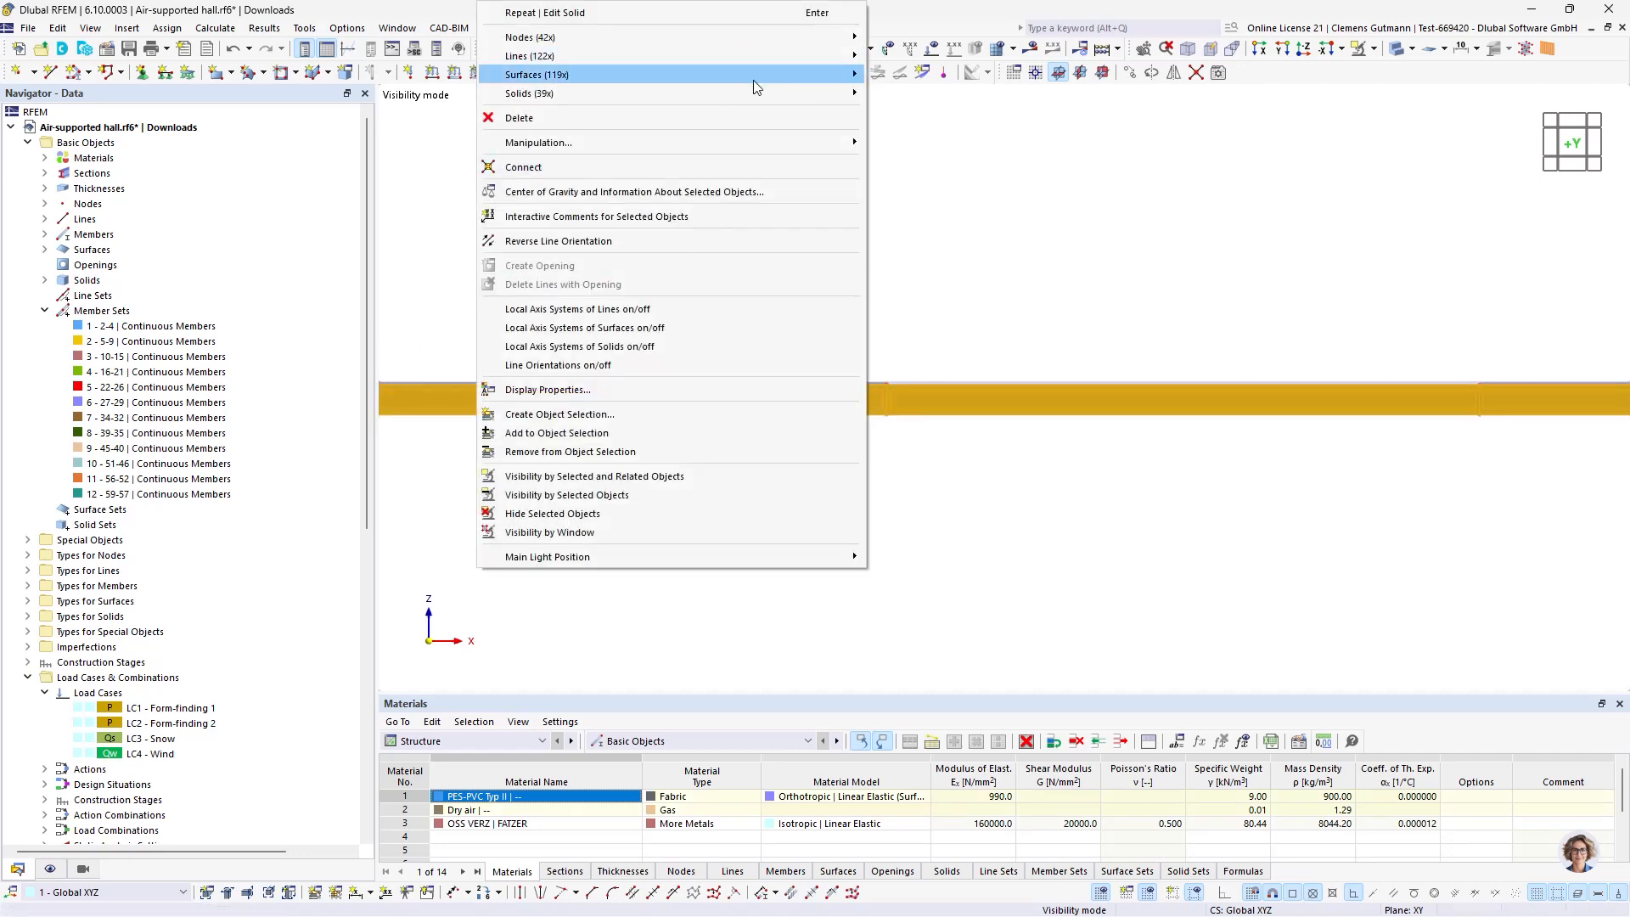
pyautogui.moveTo(798, 77)
pyautogui.click(900, 77)
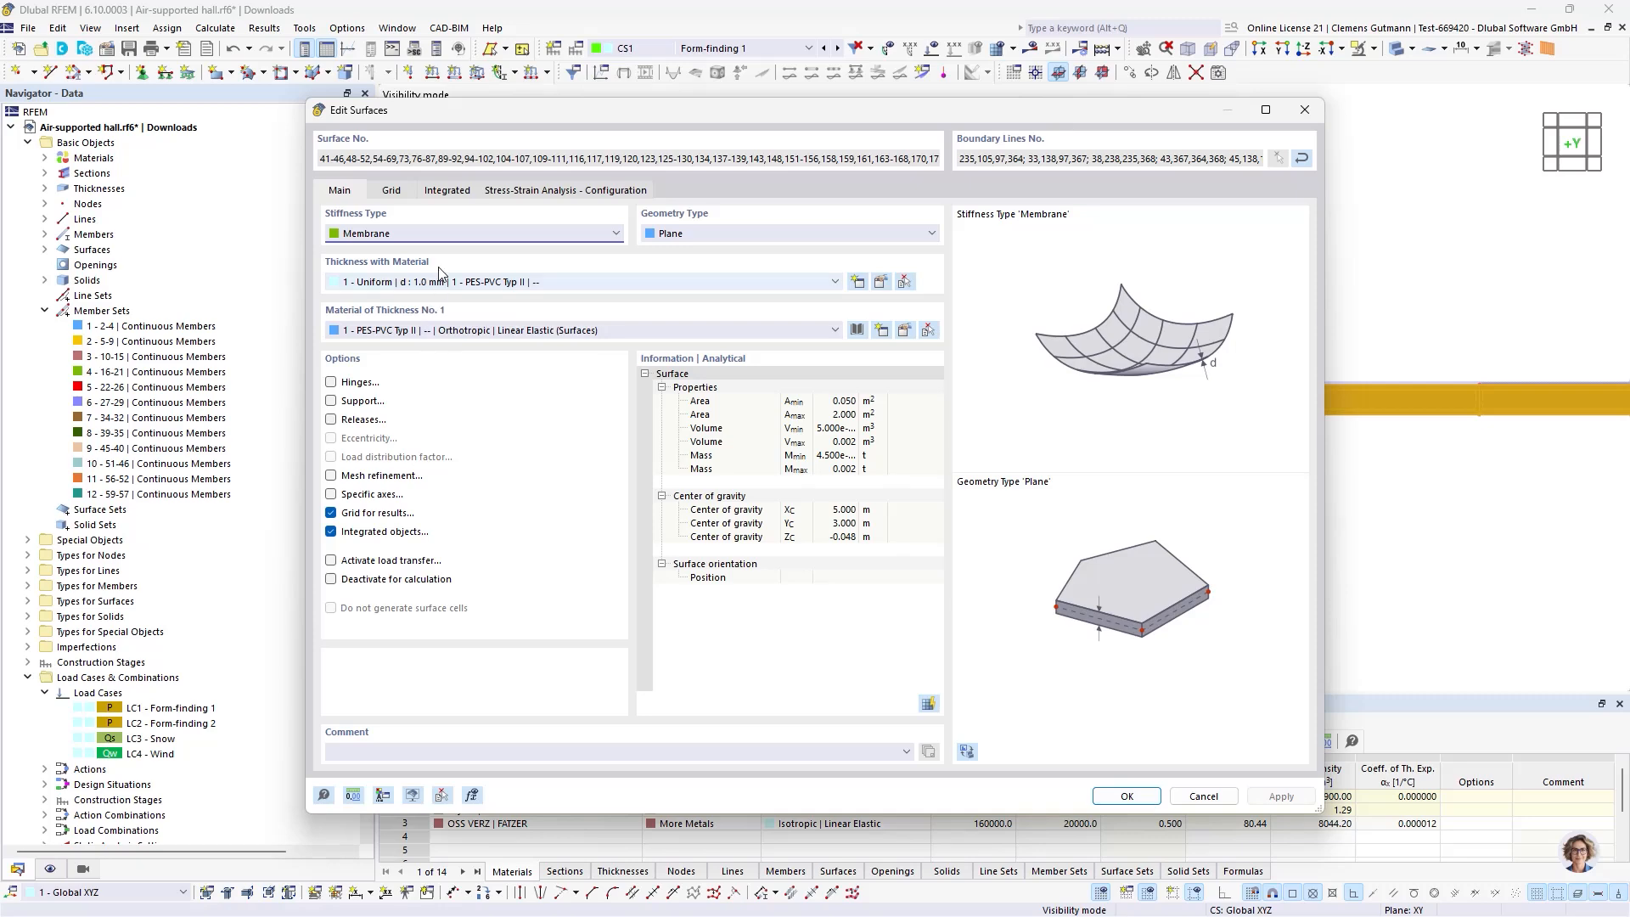
pyautogui.click(440, 236)
pyautogui.click(391, 259)
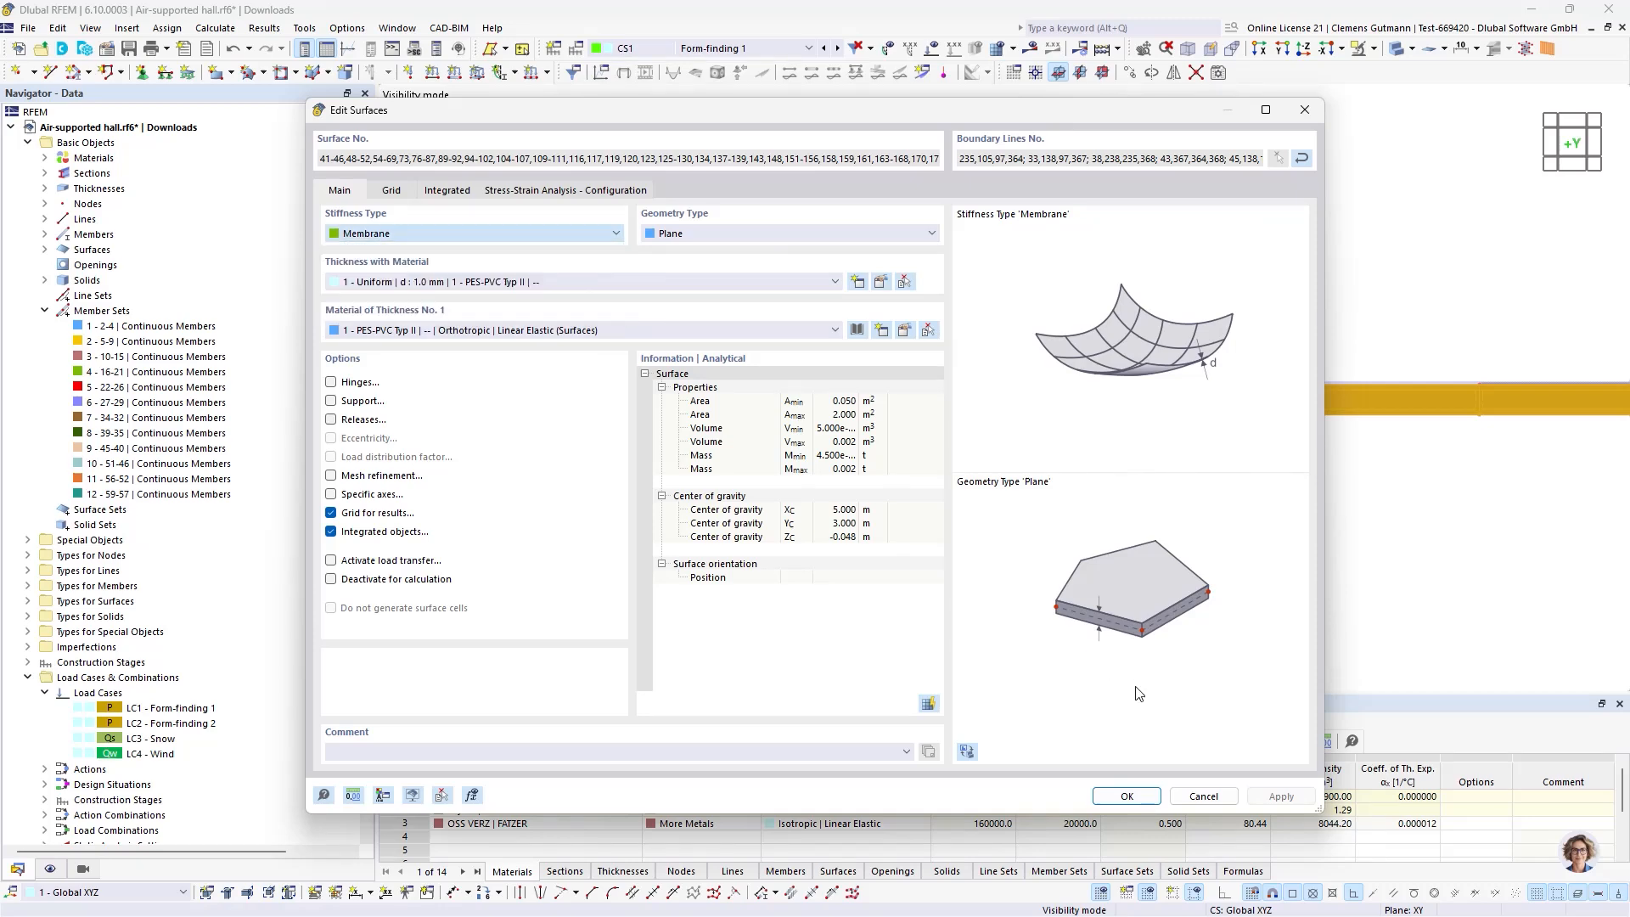
pyautogui.click(1134, 802)
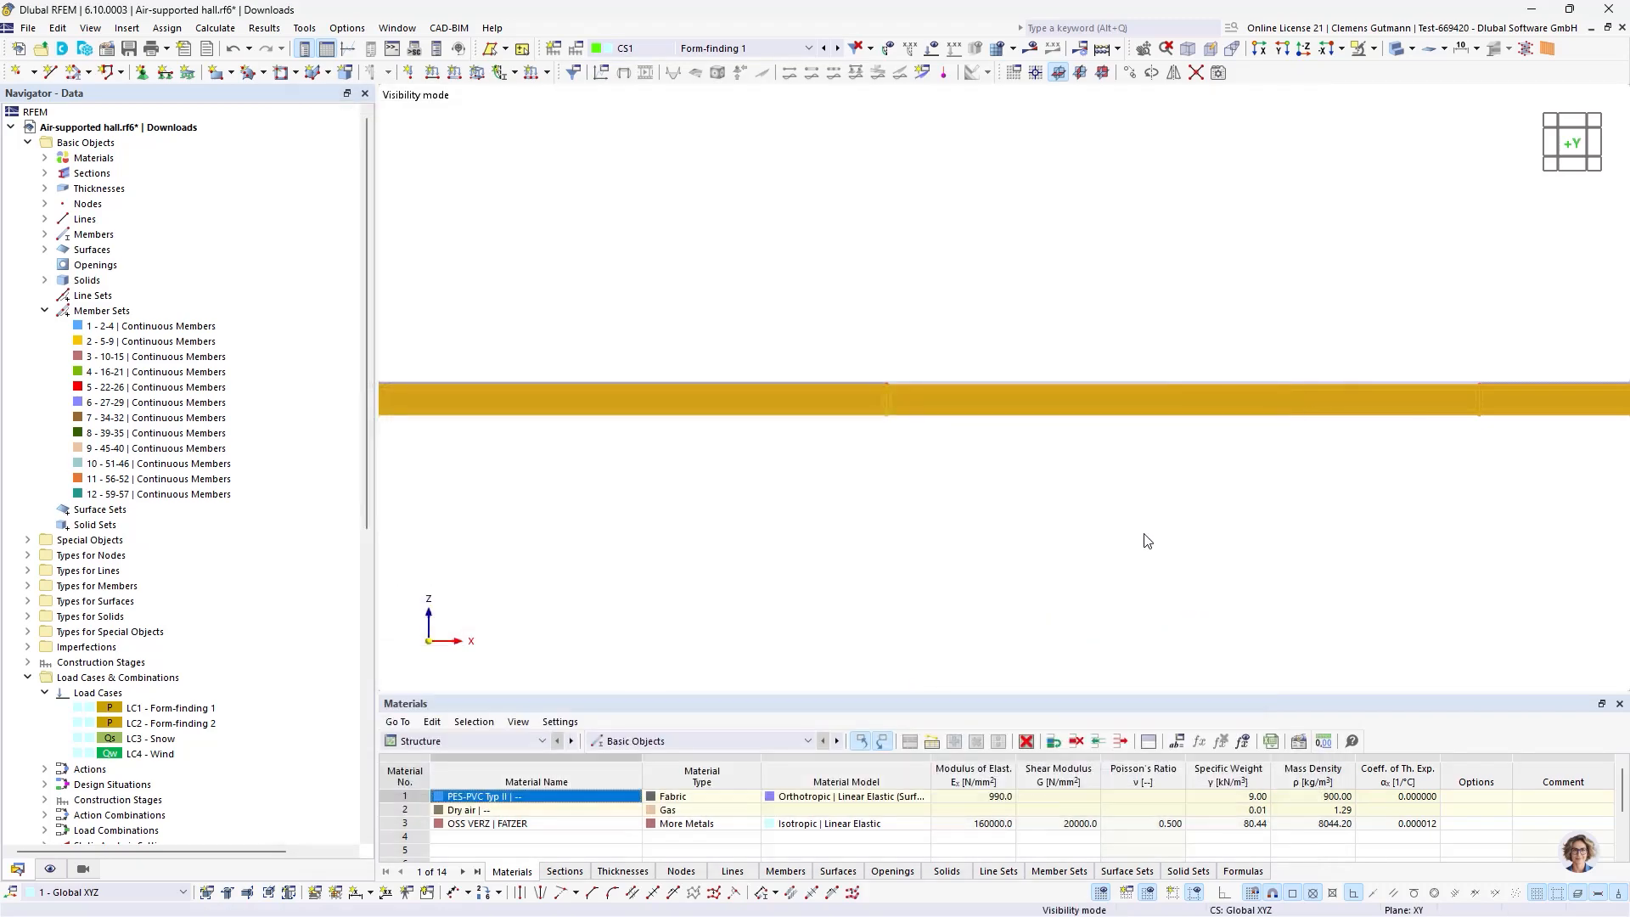
# Select the outer vertical surfaces at both ends of the flat volume in the X direction.
pyautogui.scroll(3, 1143, 480)
pyautogui.scroll(-2, 733, 473)
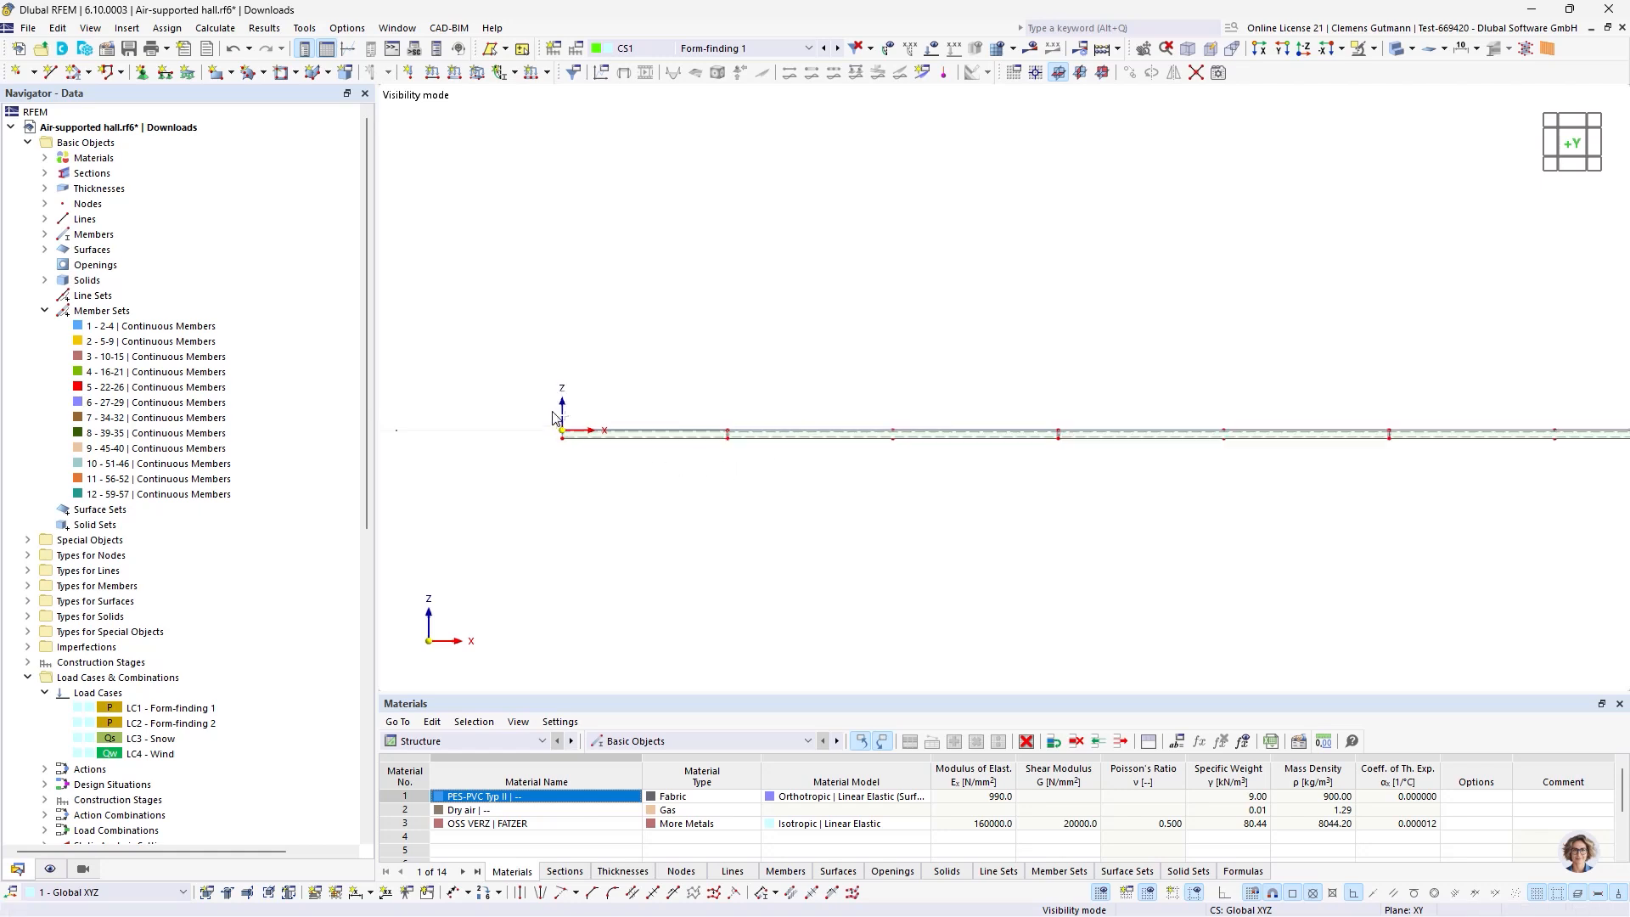
pyautogui.moveTo(528, 383); pyautogui.dragTo(571, 472)
pyautogui.scroll(-4, 529, 480)
pyautogui.scroll(-1, 529, 481)
pyautogui.scroll(4, 1219, 464)
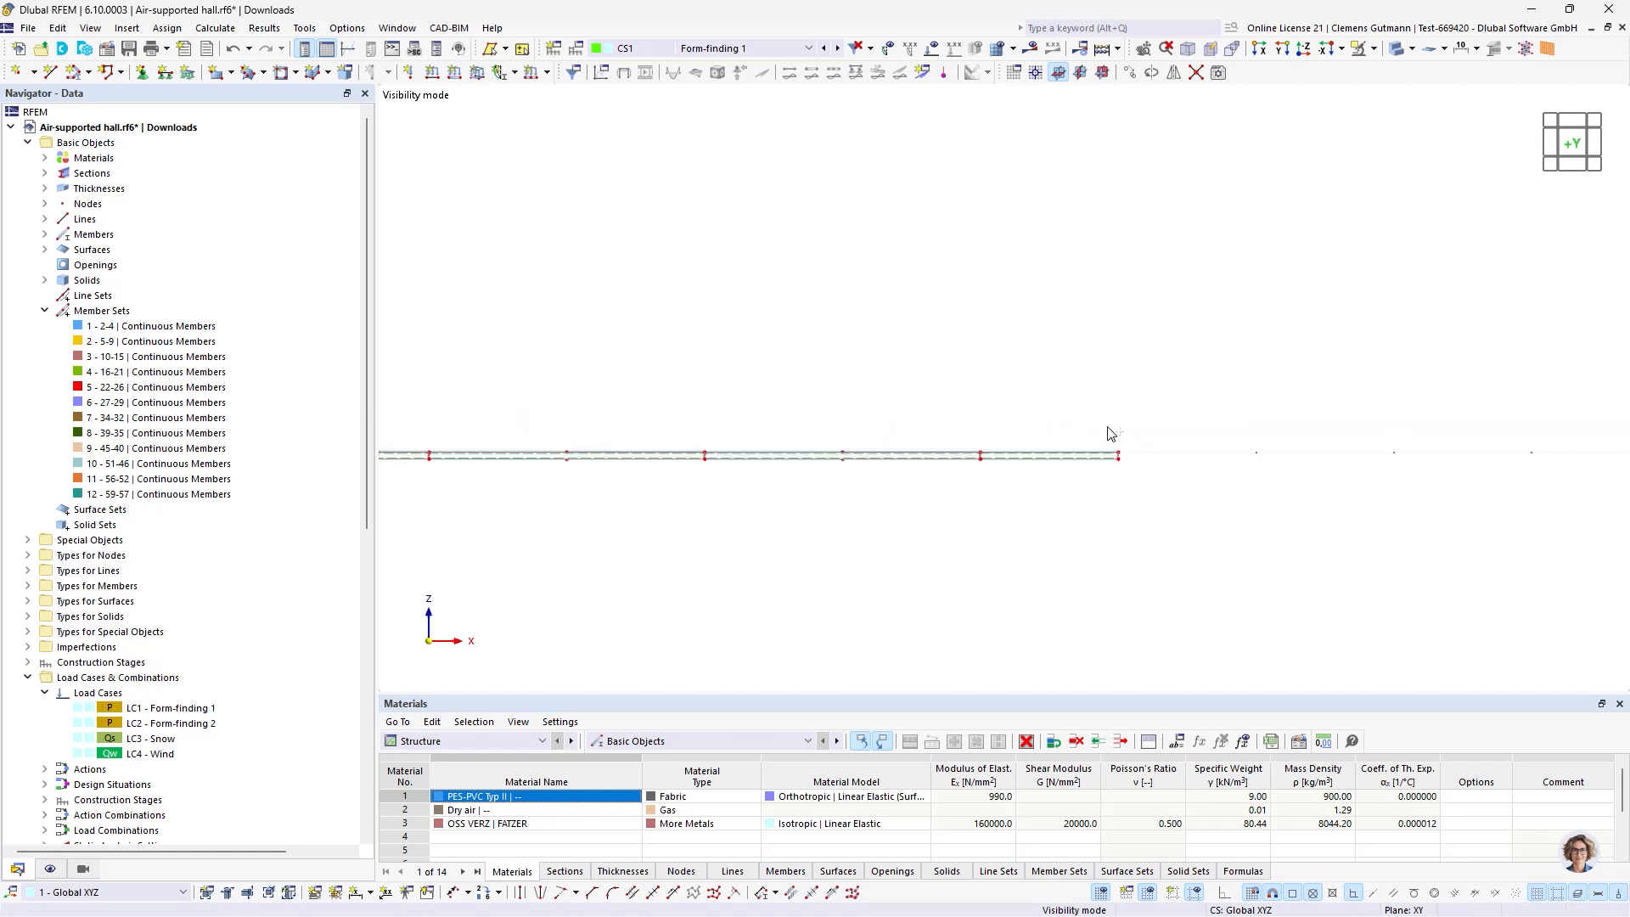
pyautogui.keyDown('ctrl'); pyautogui.moveTo(1108, 427); pyautogui.dragTo(1134, 478); pyautogui.keyUp('ctrl')
pyautogui.scroll(-3, 1308, 451)
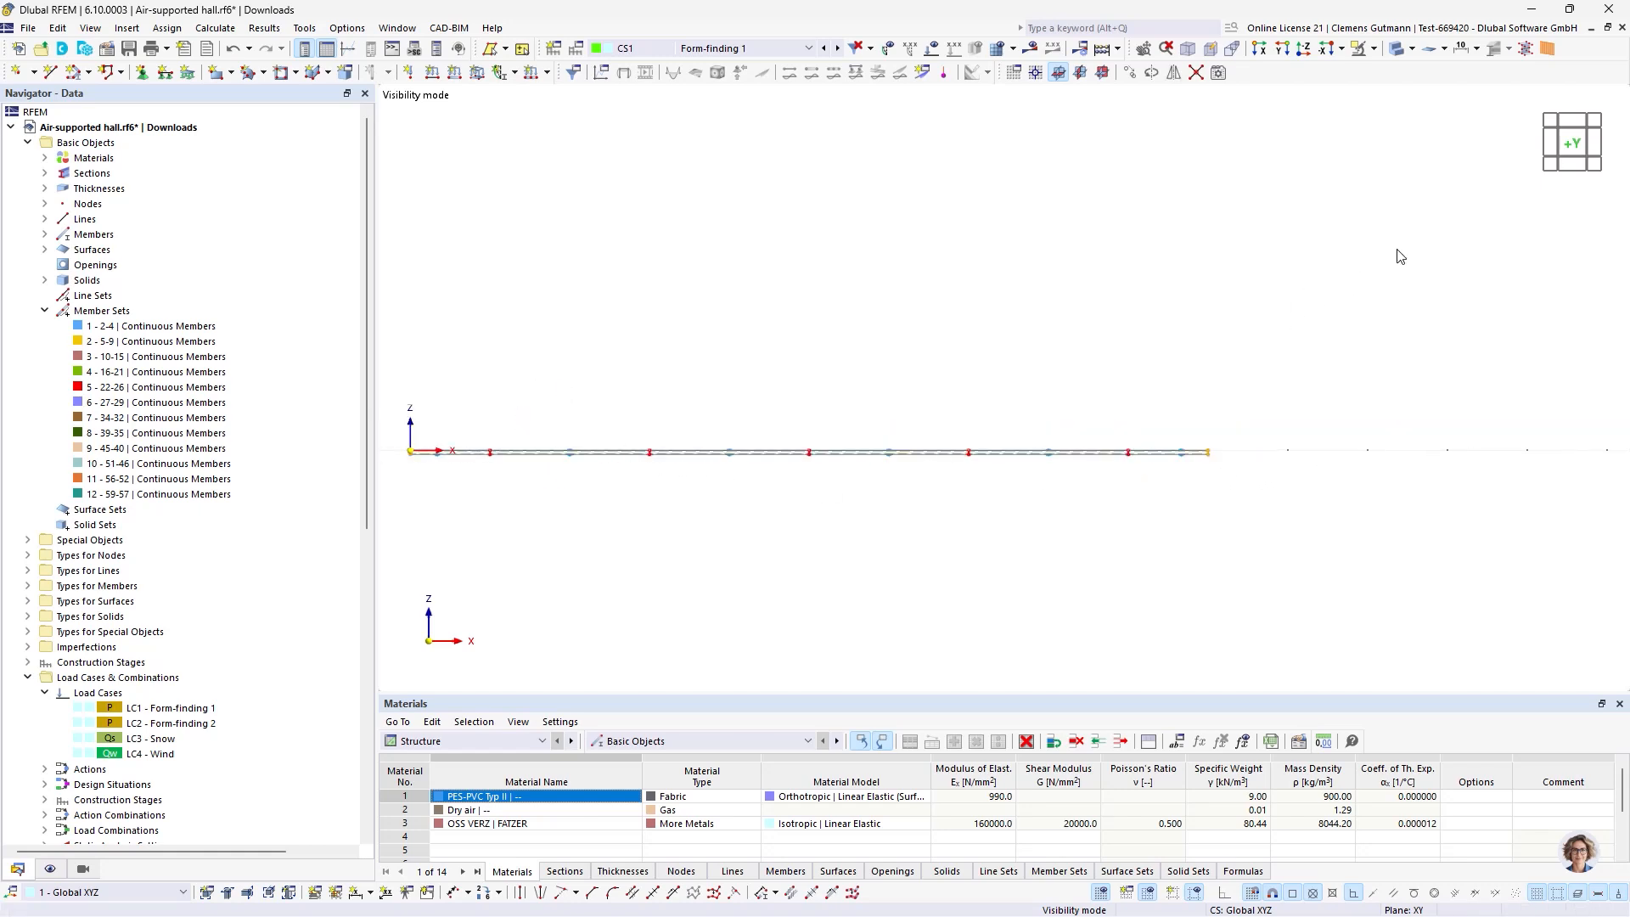
# Add the outer vertical surfaces at both Y-direction ends and the bottom surfaces of the flat volume to the selection.
pyautogui.click(1552, 142)
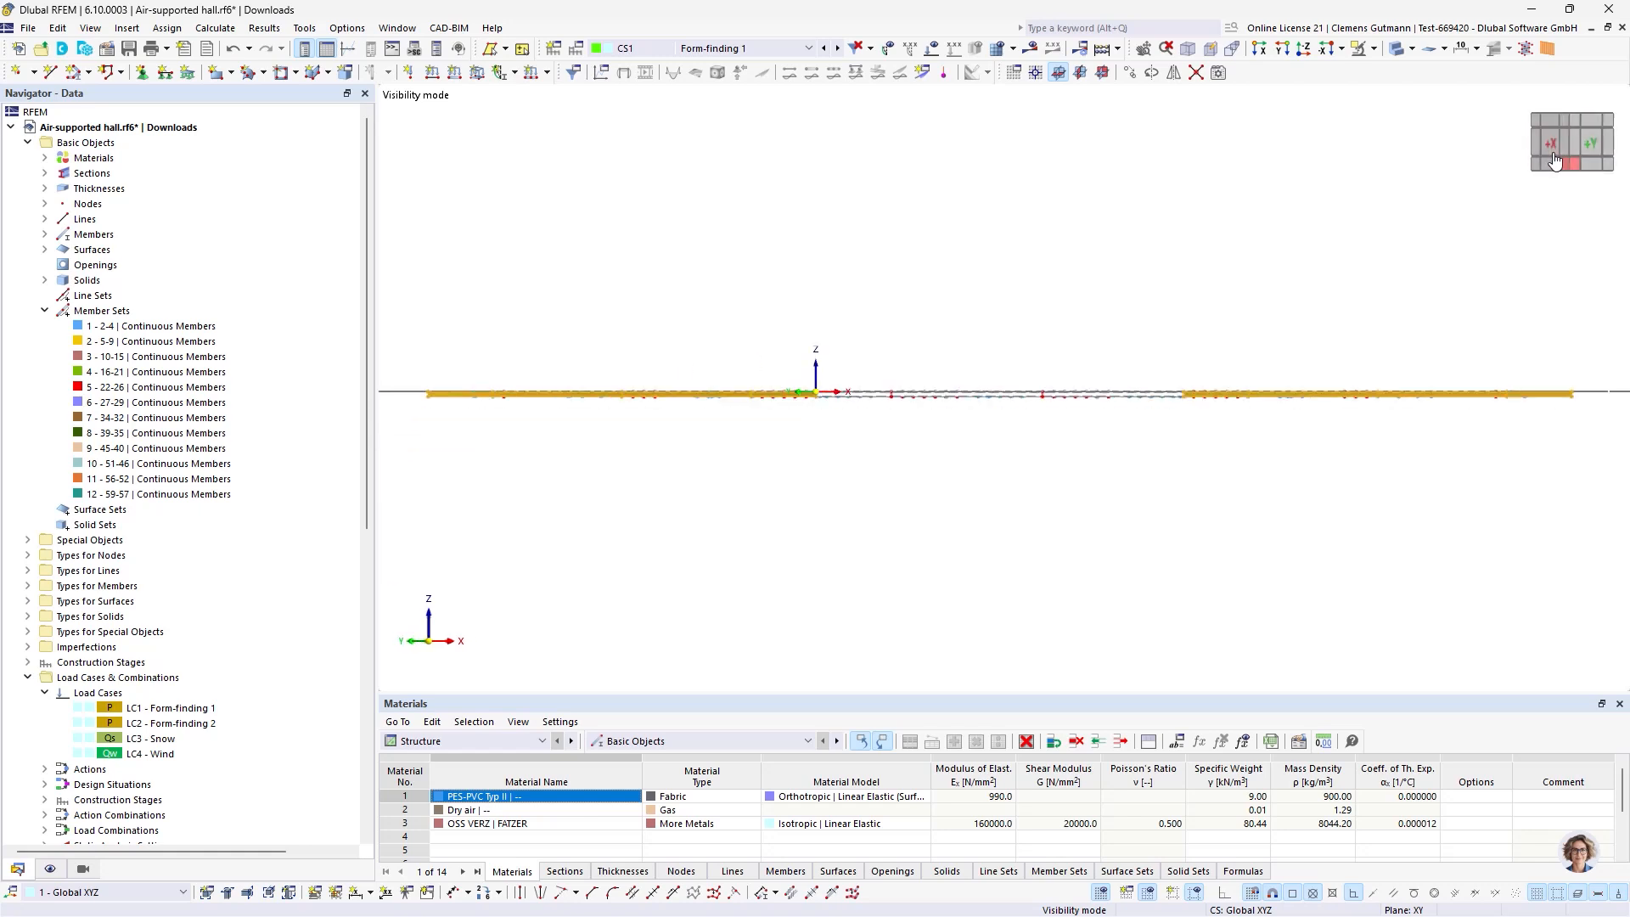
pyautogui.moveTo(414, 350); pyautogui.dragTo(471, 444)
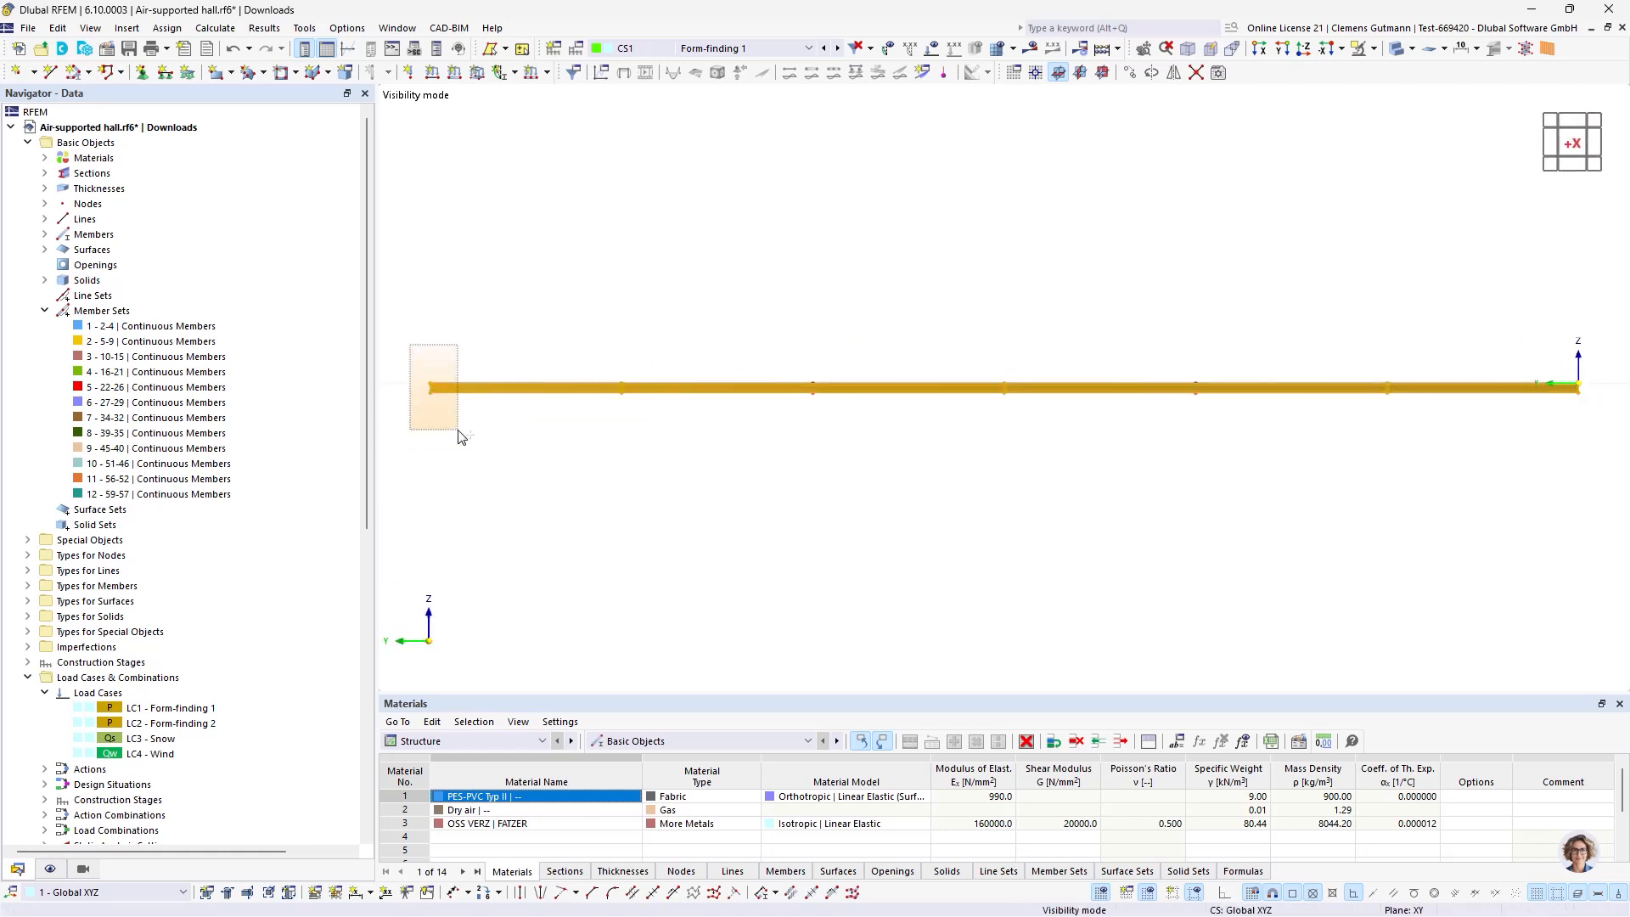
pyautogui.moveTo(1572, 343); pyautogui.dragTo(1609, 445)
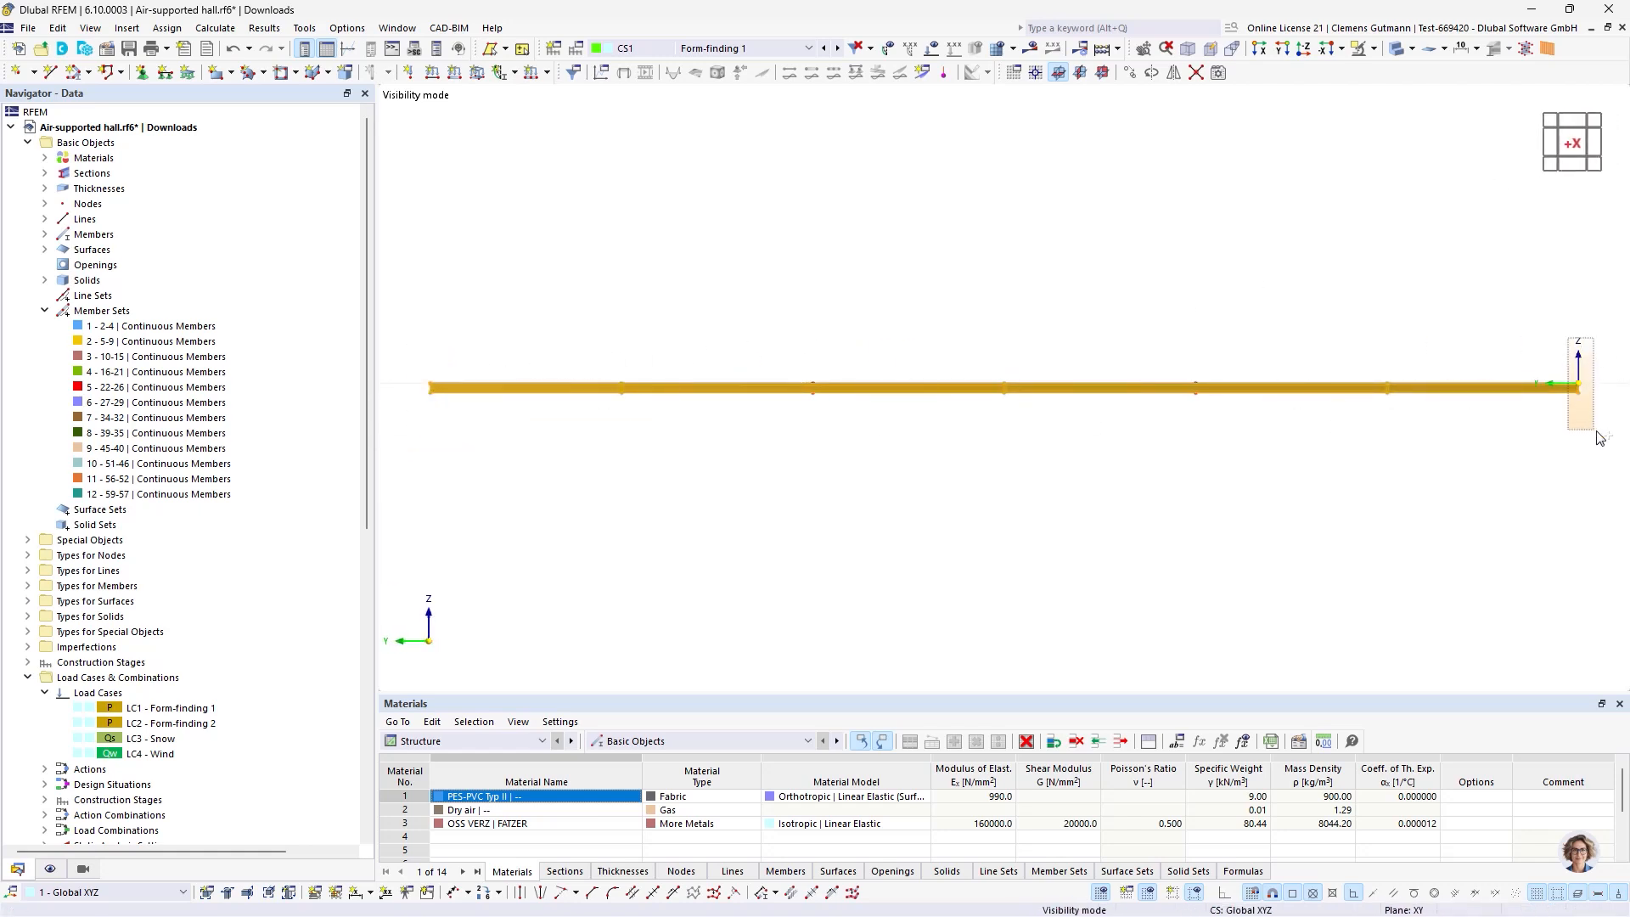
pyautogui.moveTo(423, 388); pyautogui.dragTo(1516, 427)
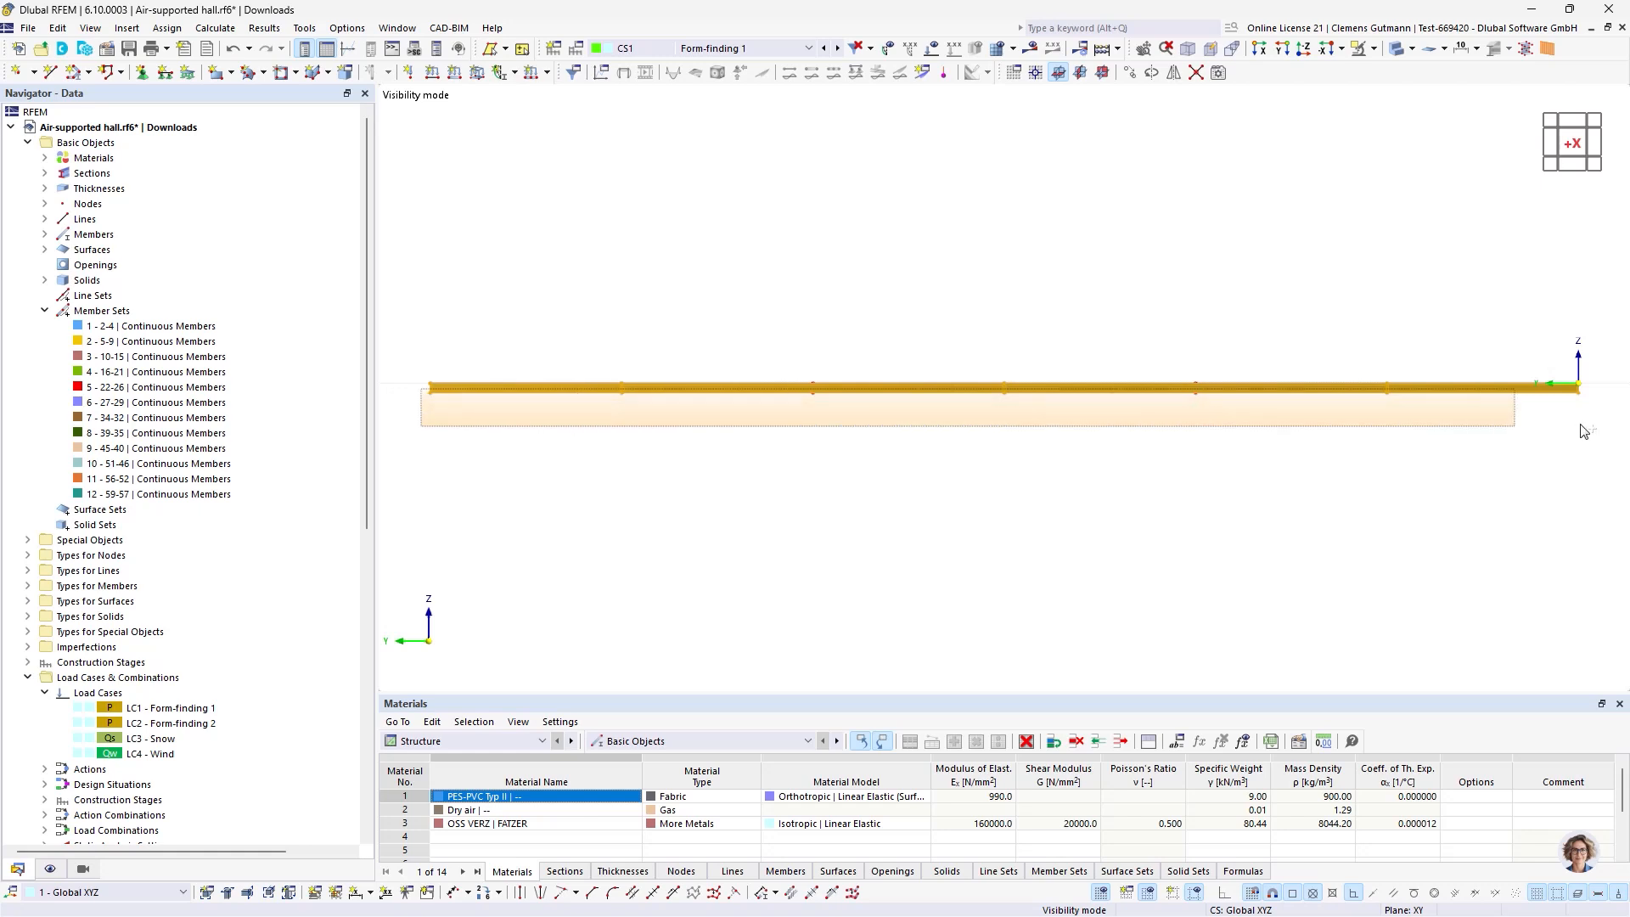
# Assign a surface support to the selected outer vertical and bottom surfaces of the gas volume.
pyautogui.scroll(5, 1318, 388)
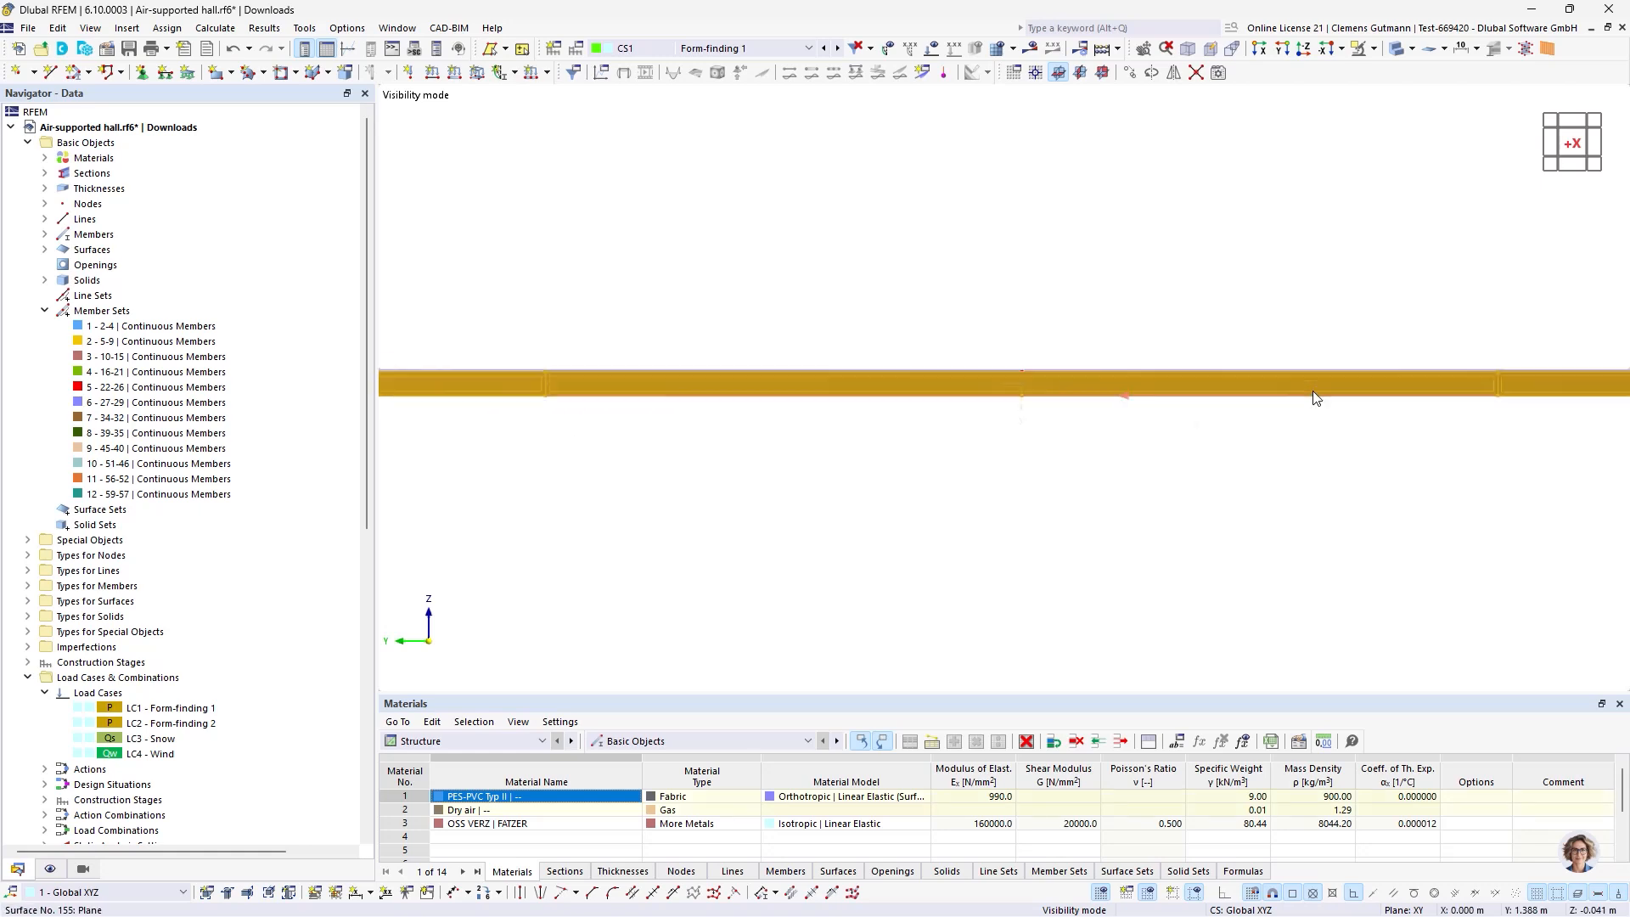
pyautogui.rightClick(1313, 391)
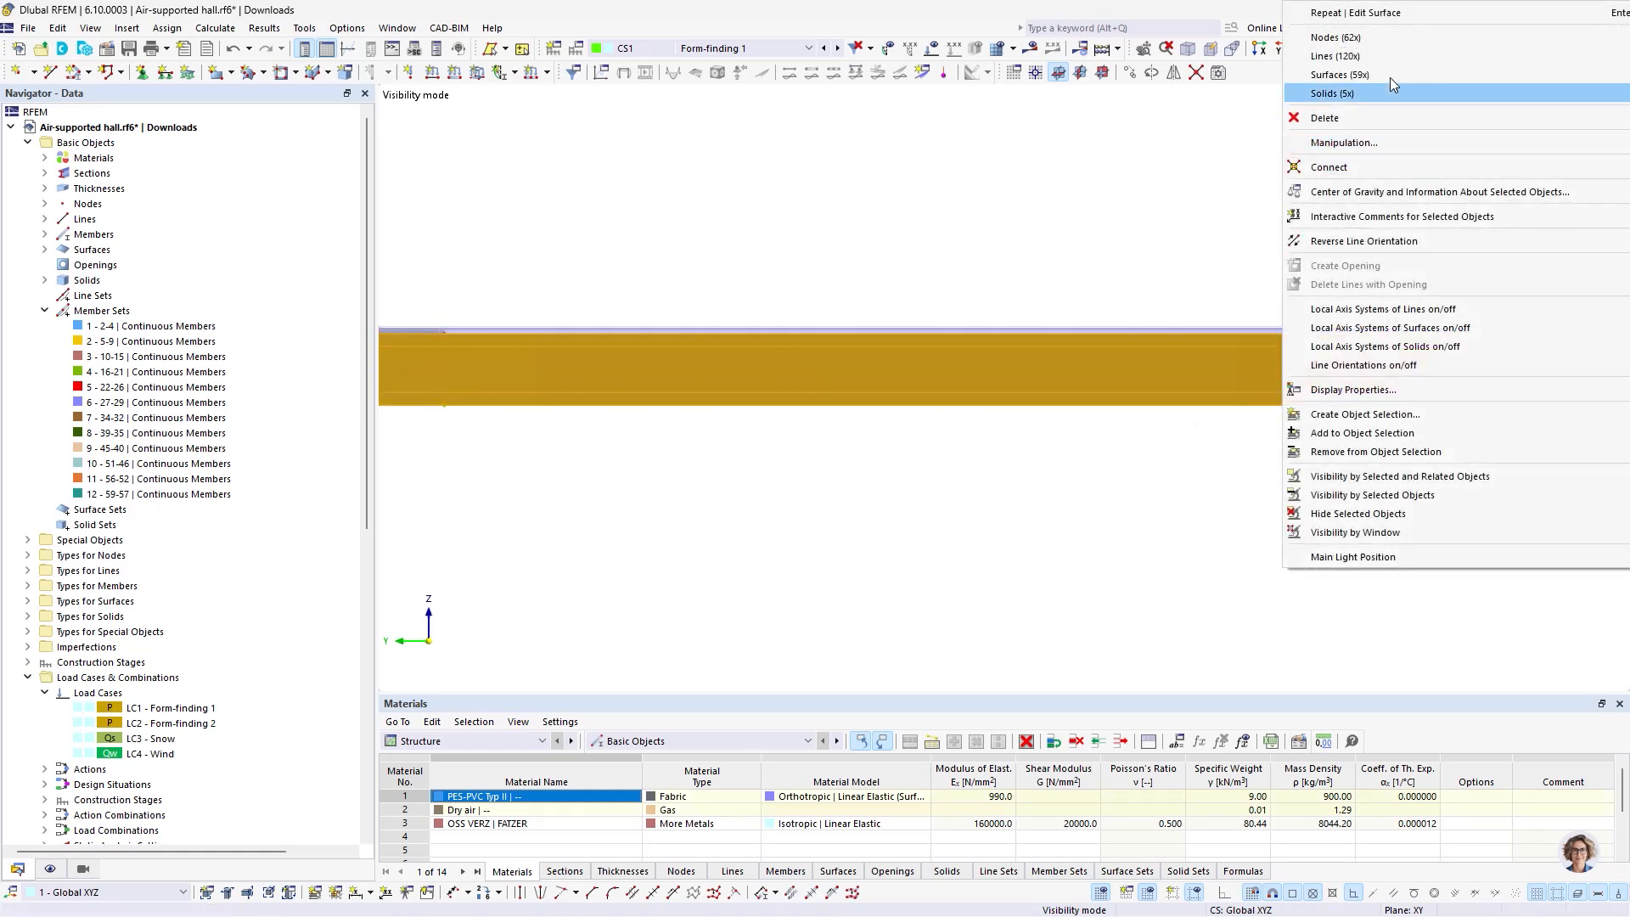
pyautogui.moveTo(1384, 73)
pyautogui.click(1136, 76)
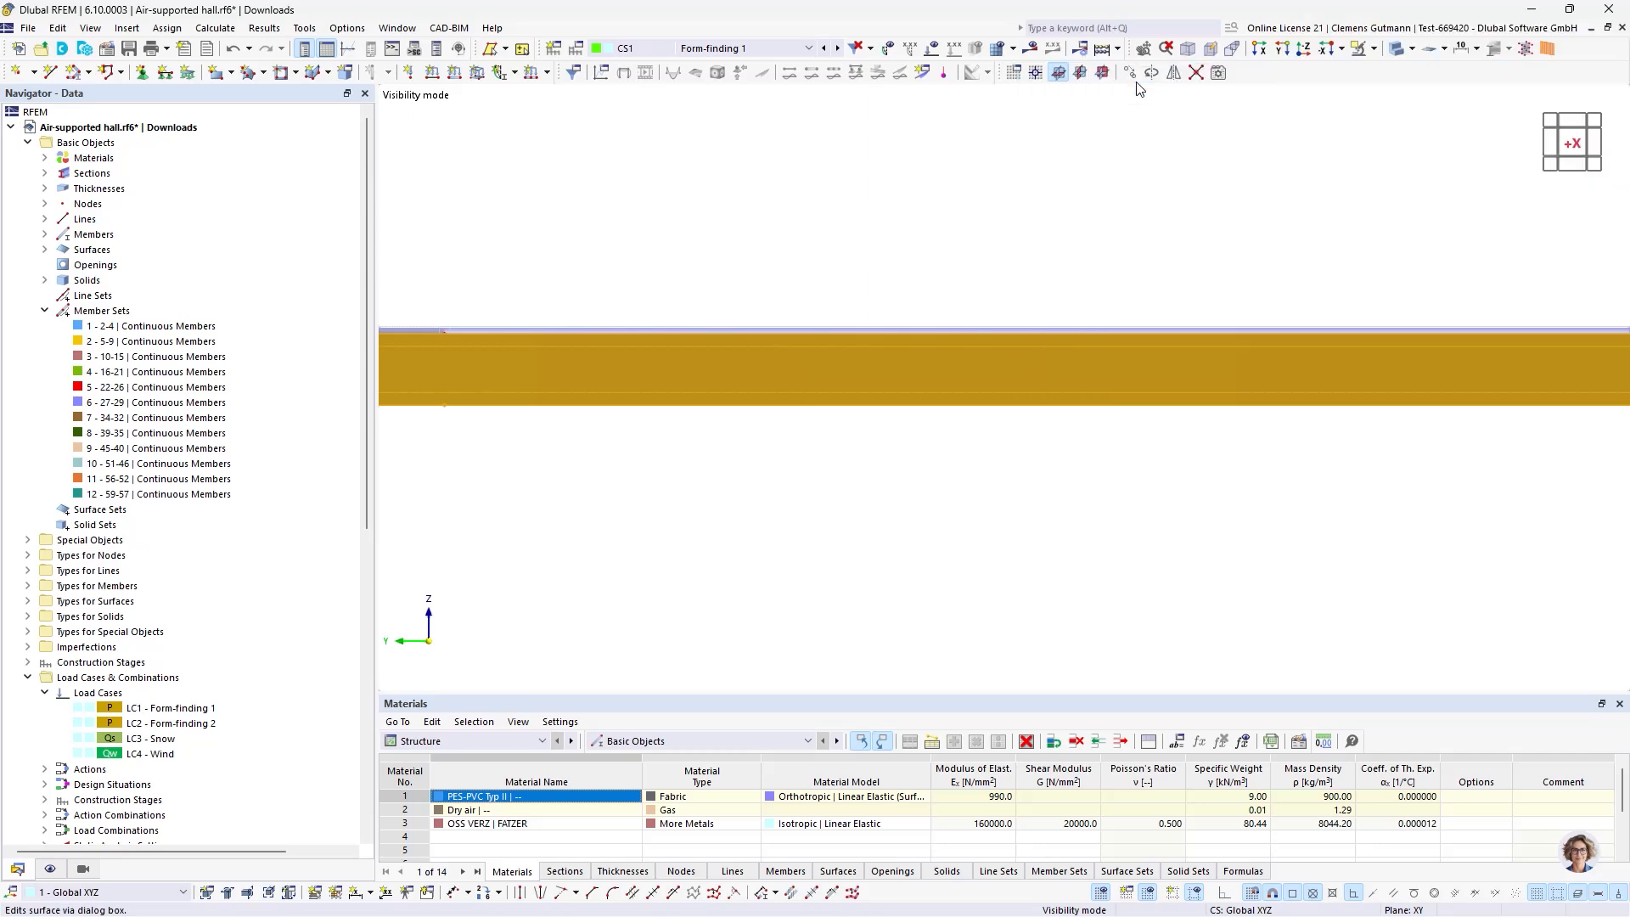
pyautogui.click(443, 237)
pyautogui.click(408, 280)
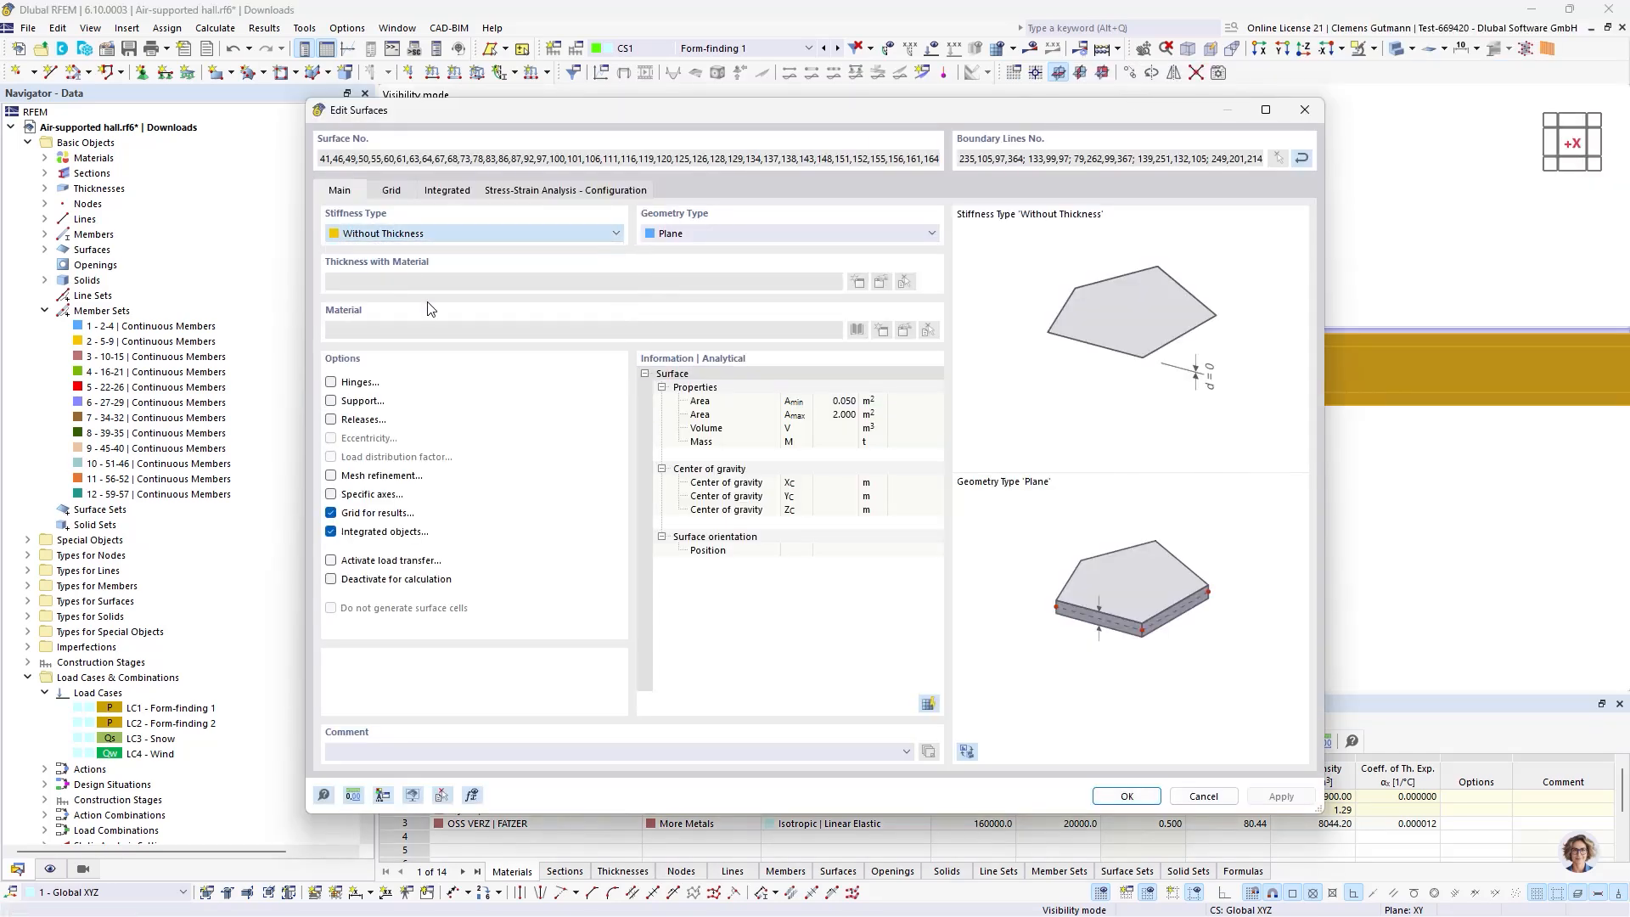
pyautogui.click(392, 191)
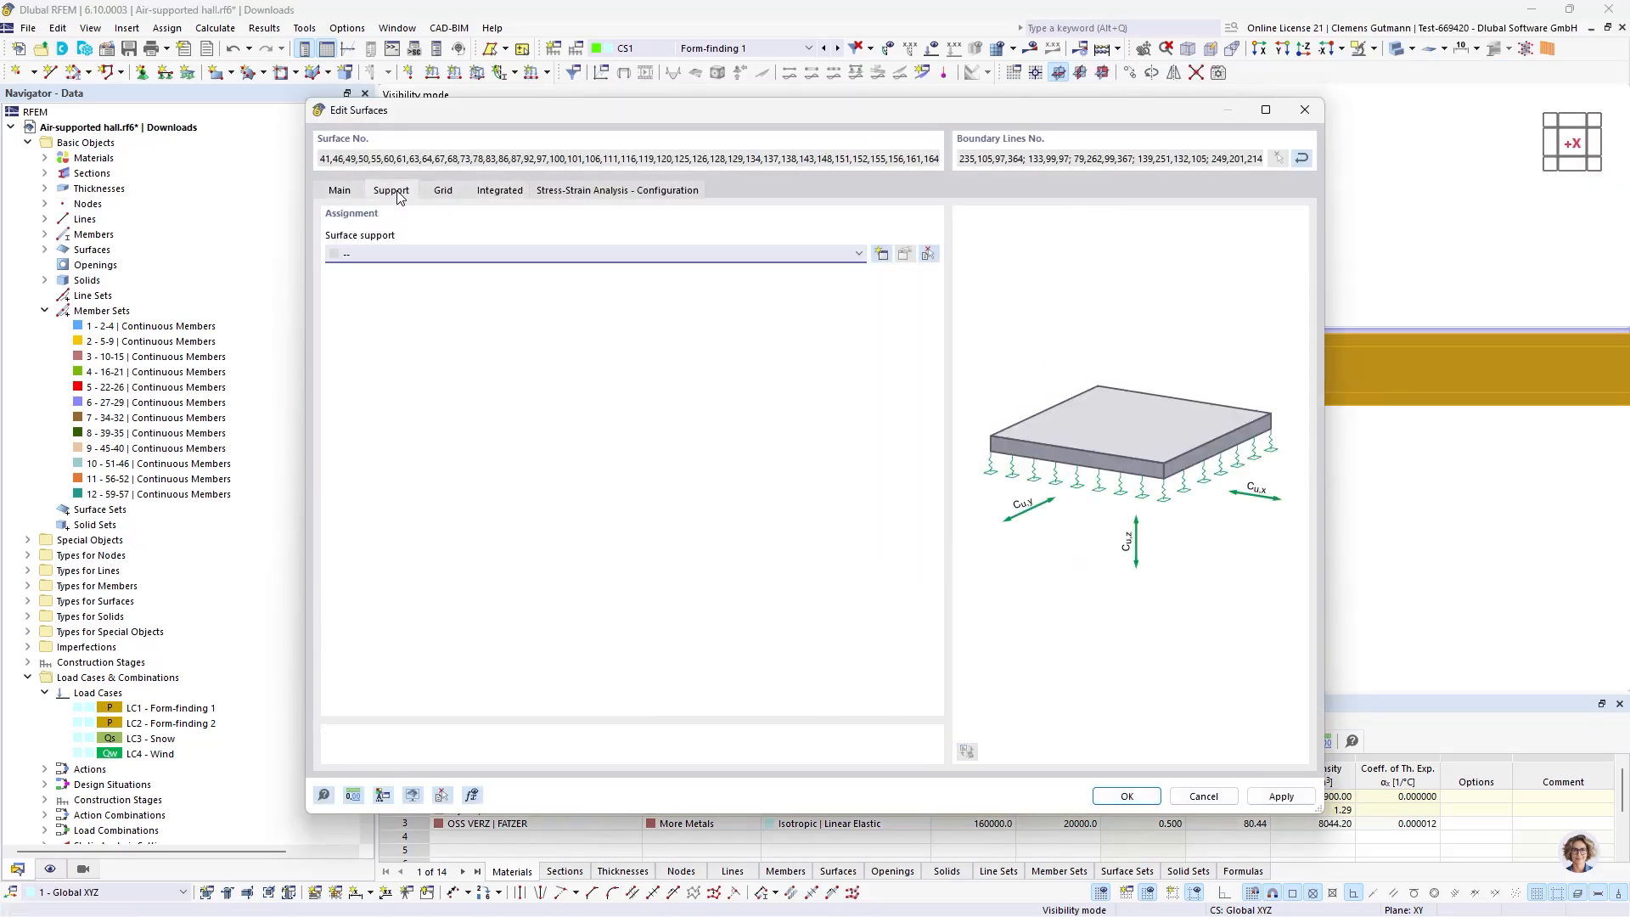
pyautogui.click(415, 262)
pyautogui.click(409, 281)
pyautogui.click(1114, 794)
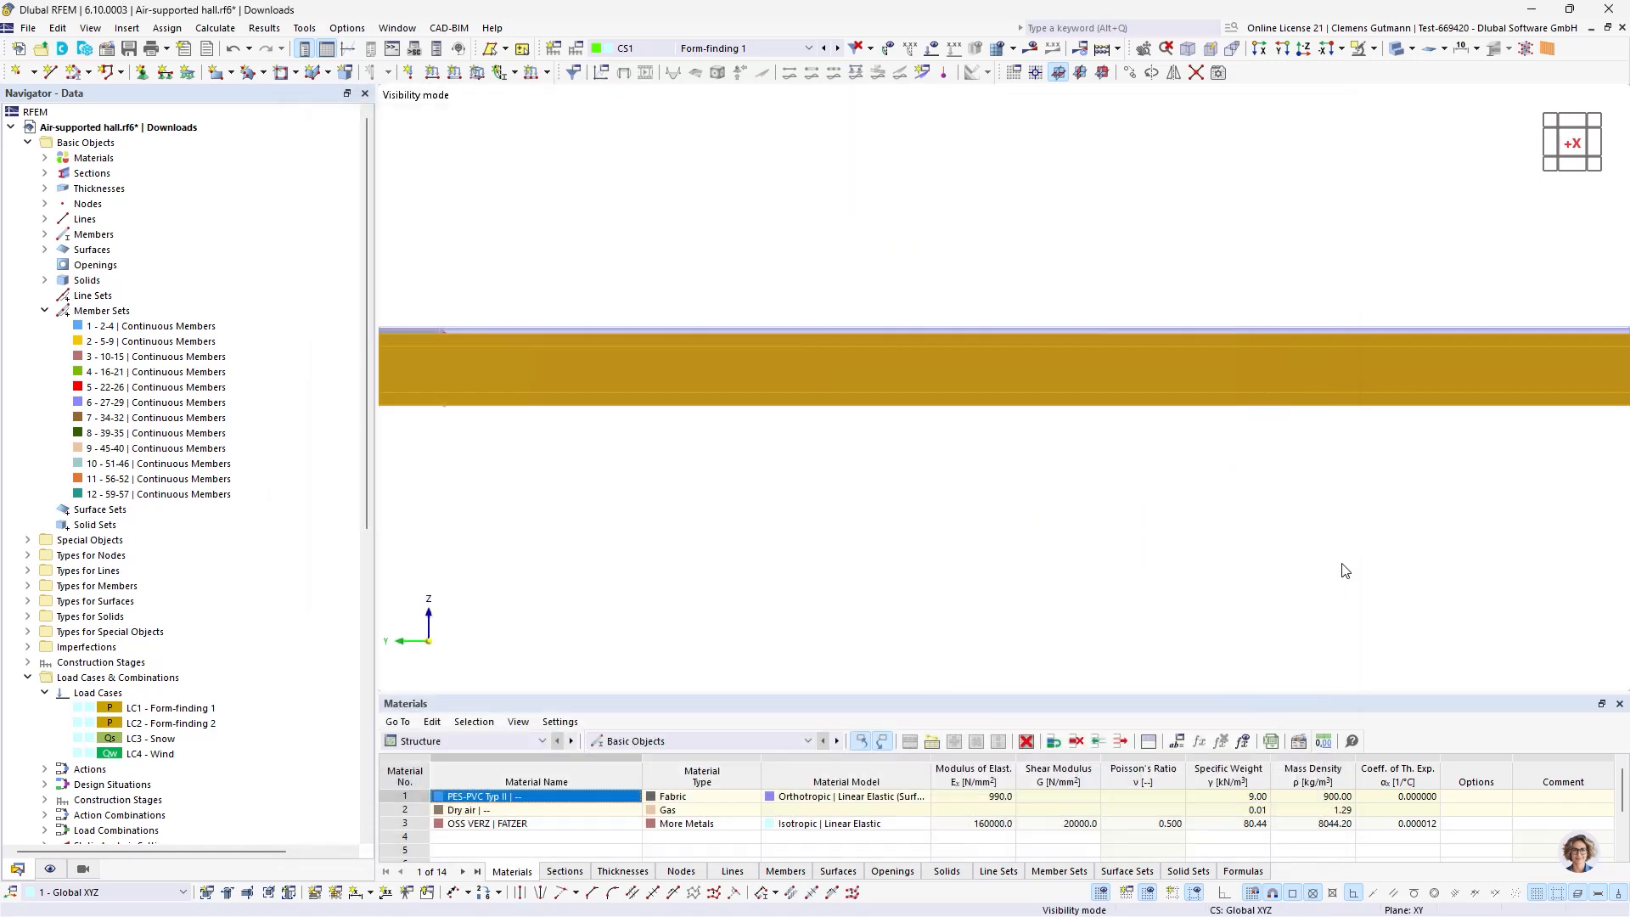
pyautogui.click(1343, 572)
# View the membrane from above, check a surface's local axes and display the model as a wireframe.
pyautogui.scroll(-5, 841, 348)
pyautogui.keyDown('ctrl'); pyautogui.moveTo(1124, 340); pyautogui.dragTo(1196, 318, button='middle'); pyautogui.keyUp('ctrl')
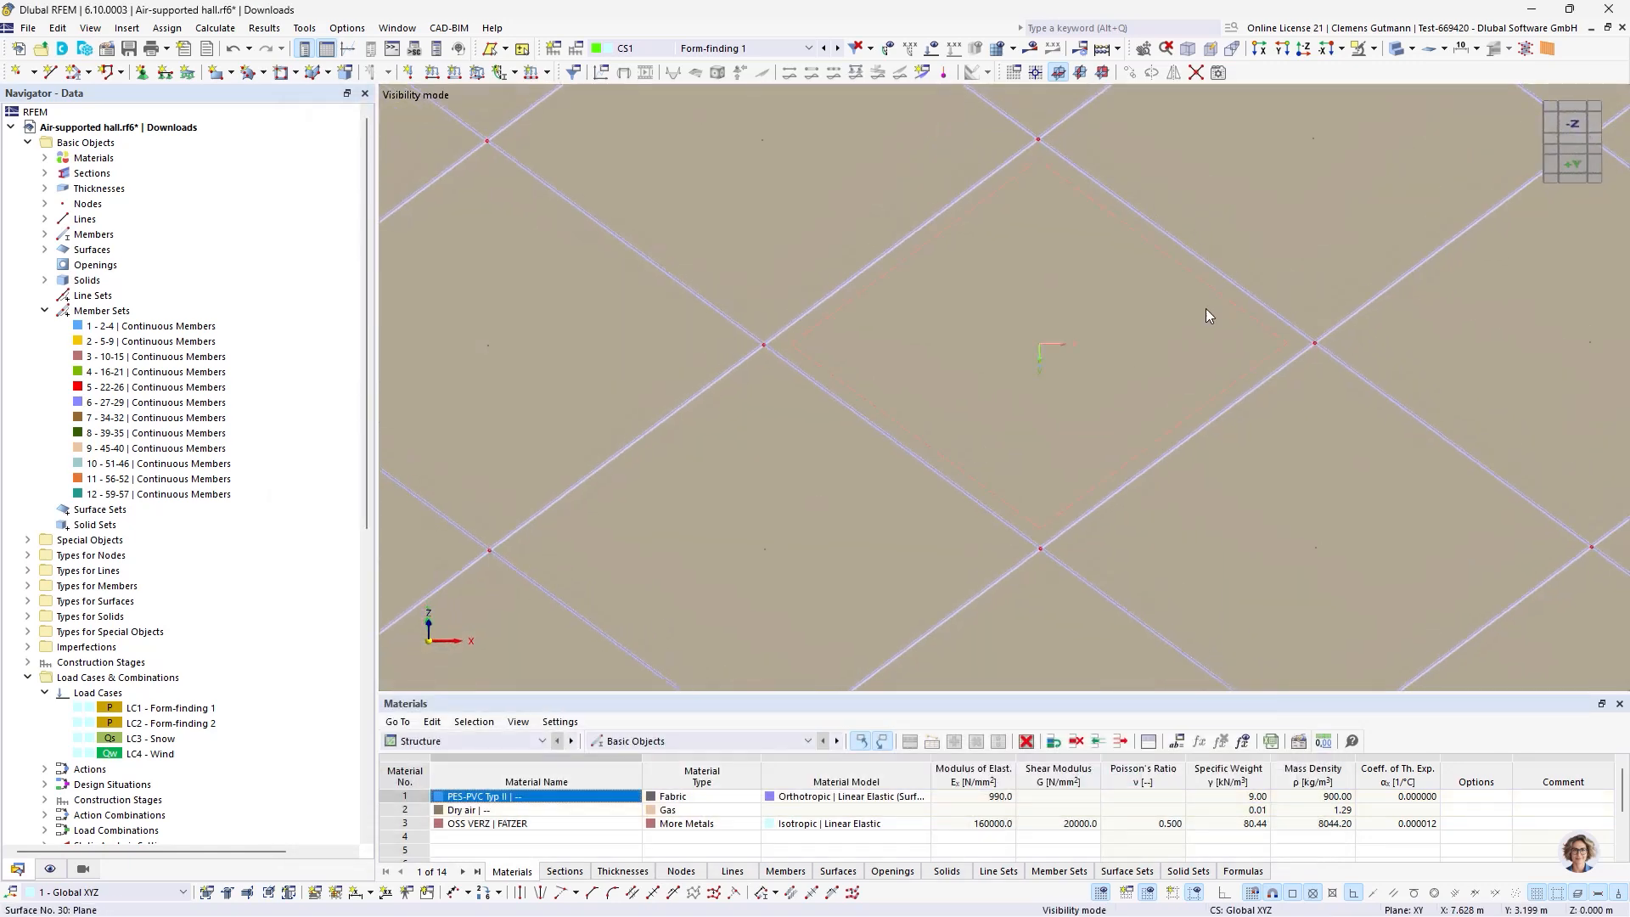
pyautogui.scroll(-3, 1206, 309)
pyautogui.click(1572, 132)
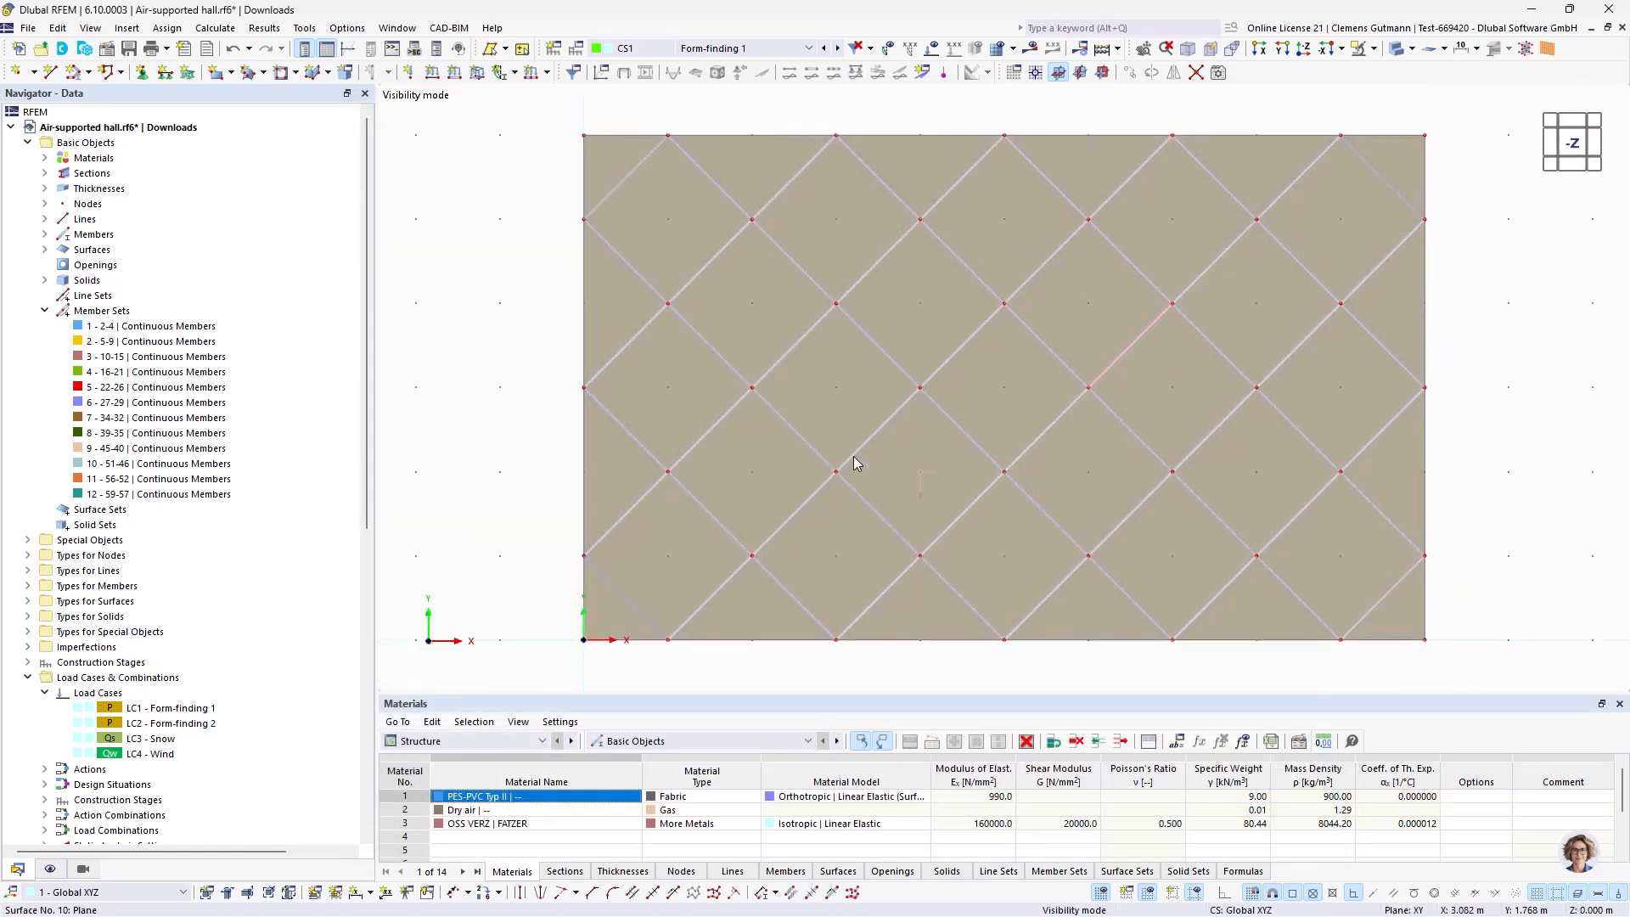
pyautogui.moveTo(865, 413)
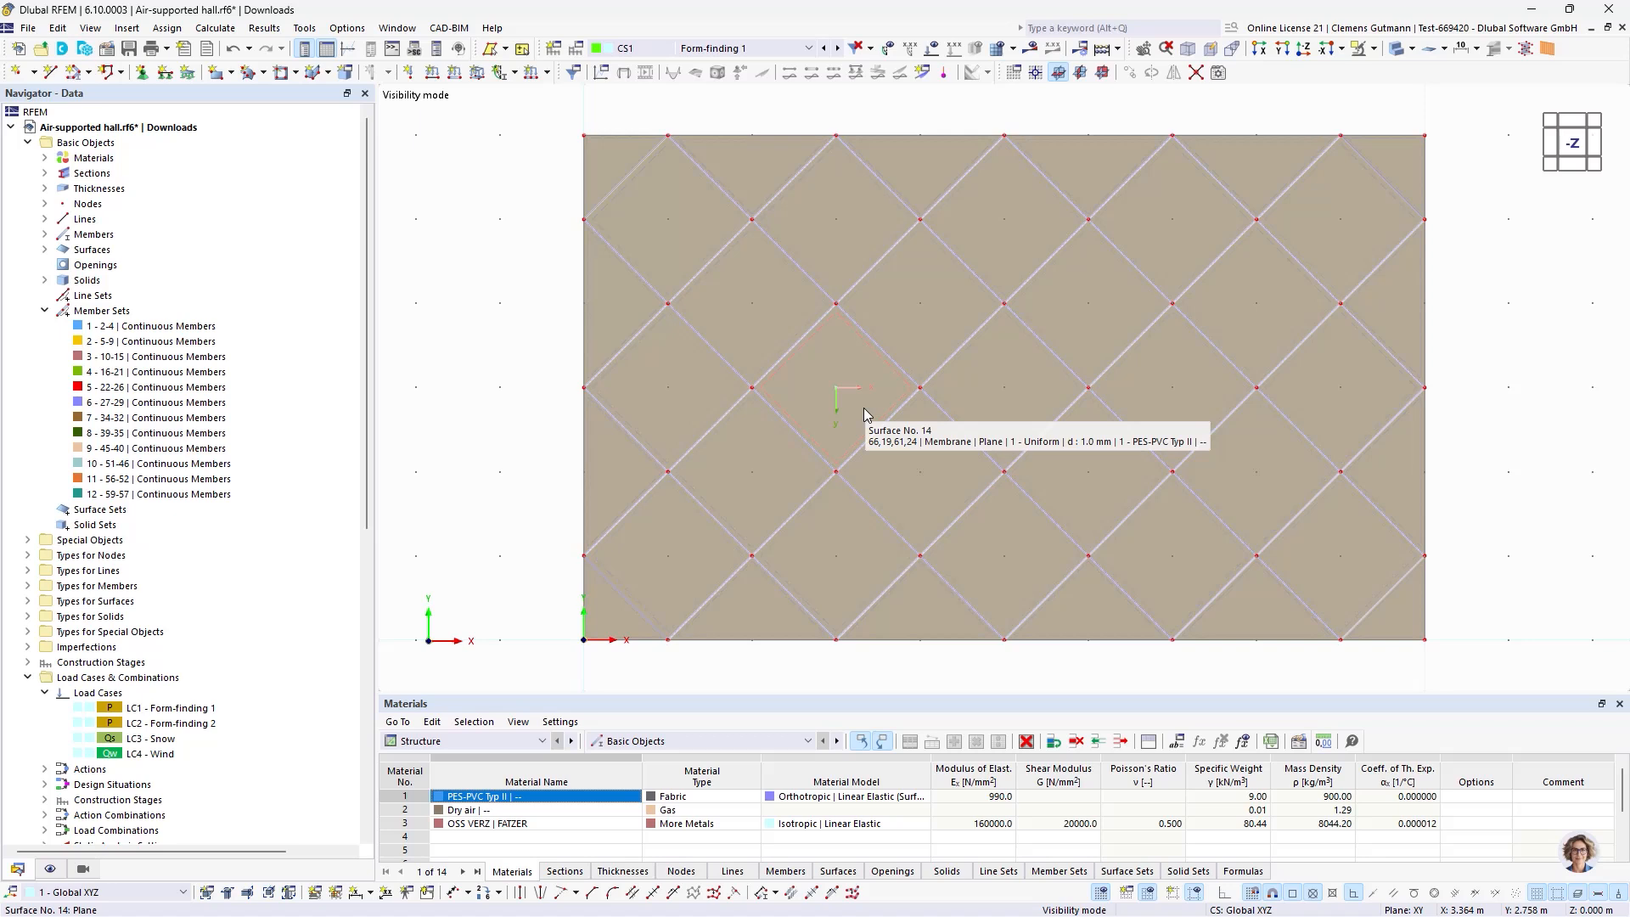
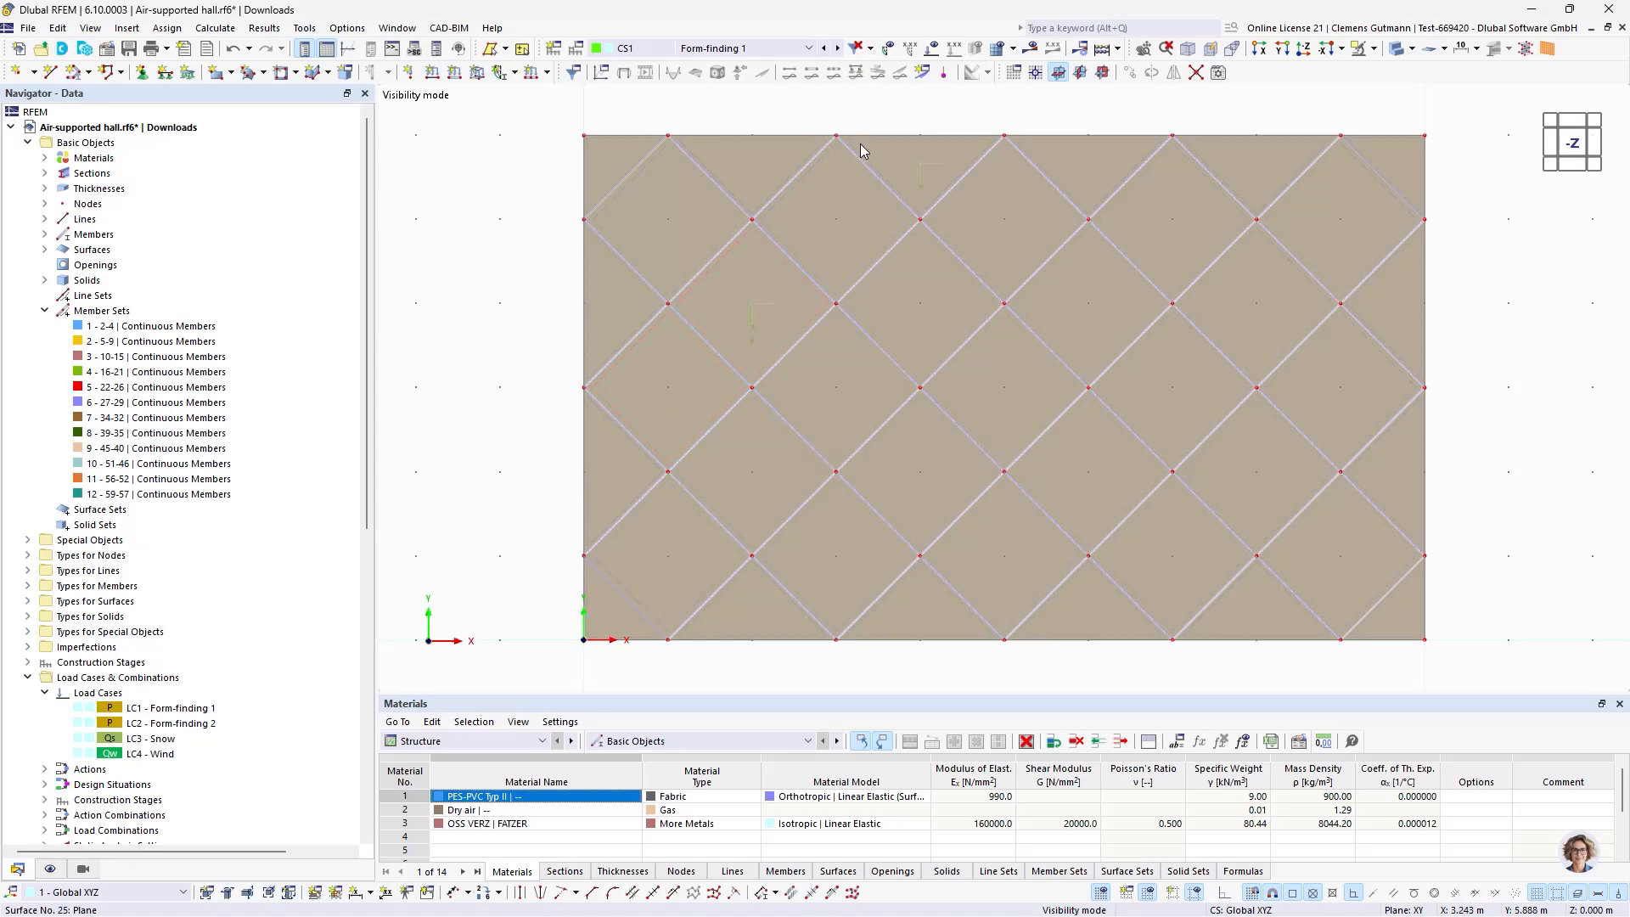
pyautogui.click(1415, 48)
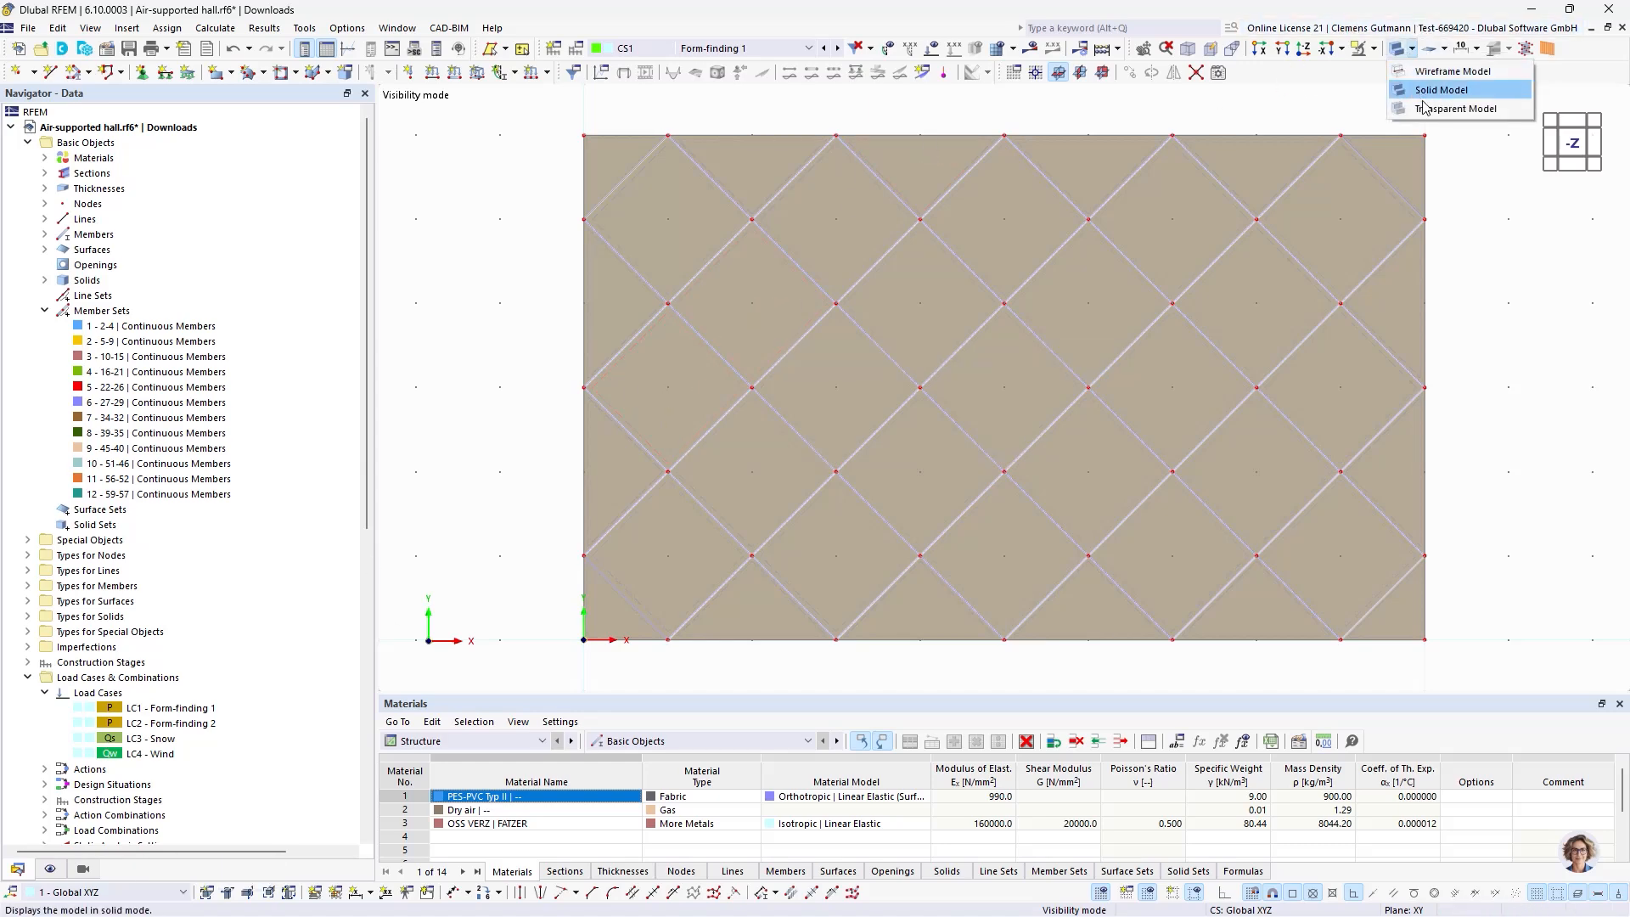
pyautogui.click(1453, 73)
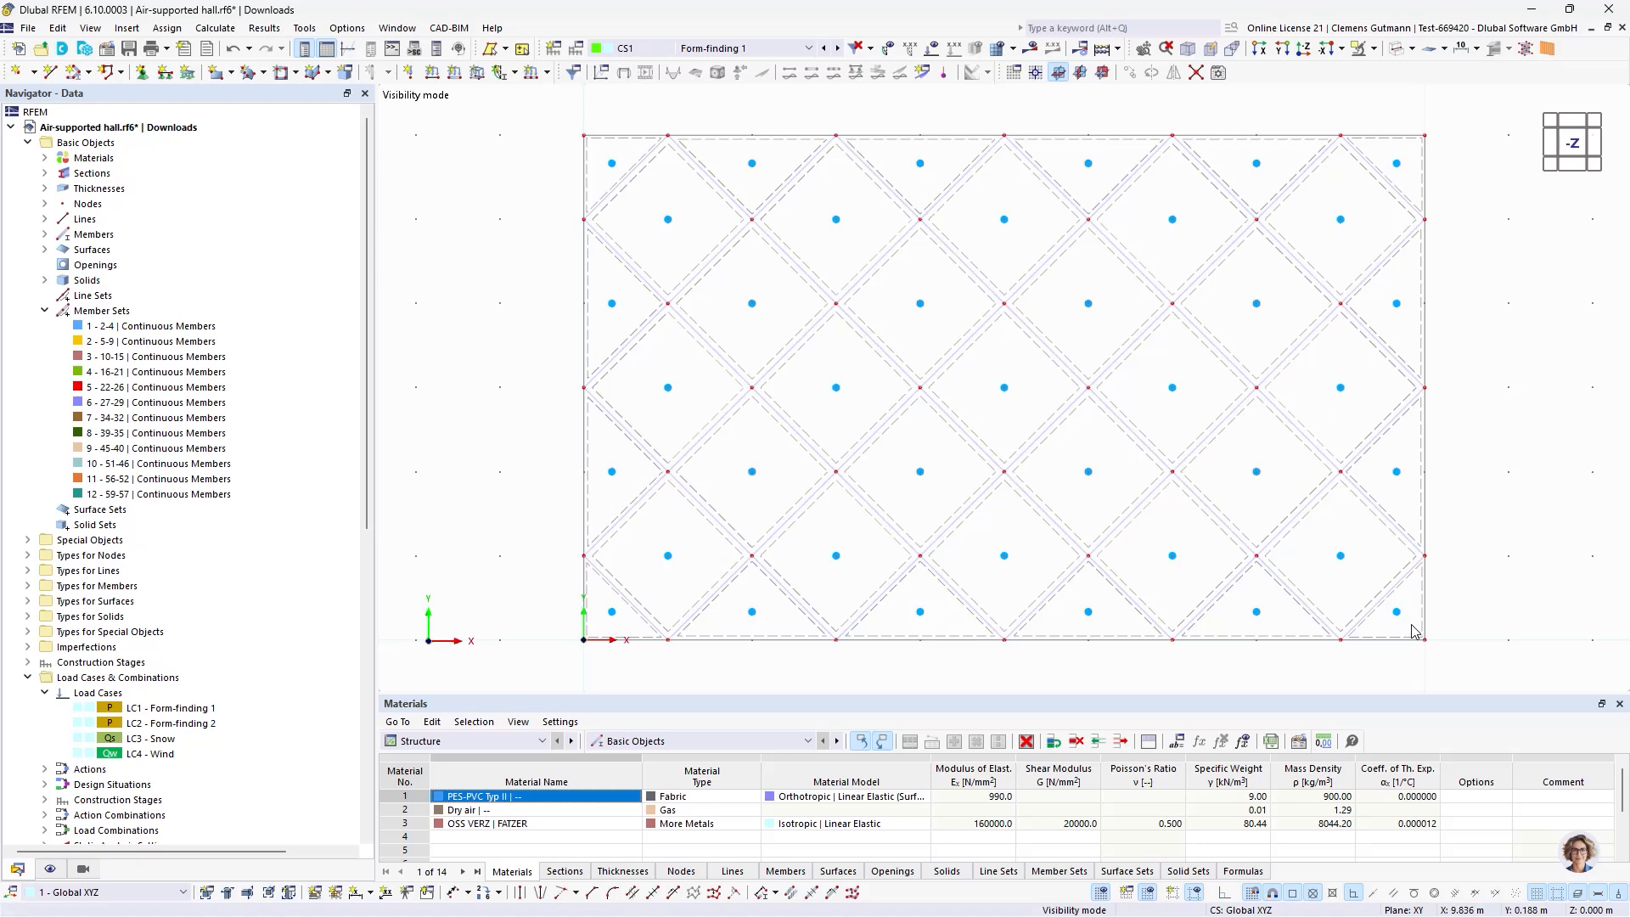
# Enable specific axes for all surfaces in the top-view selection and rotate their input axes by 45° using Angular rotation.
pyautogui.moveTo(1416, 633); pyautogui.dragTo(577, 140)
pyautogui.rightClick(617, 183)
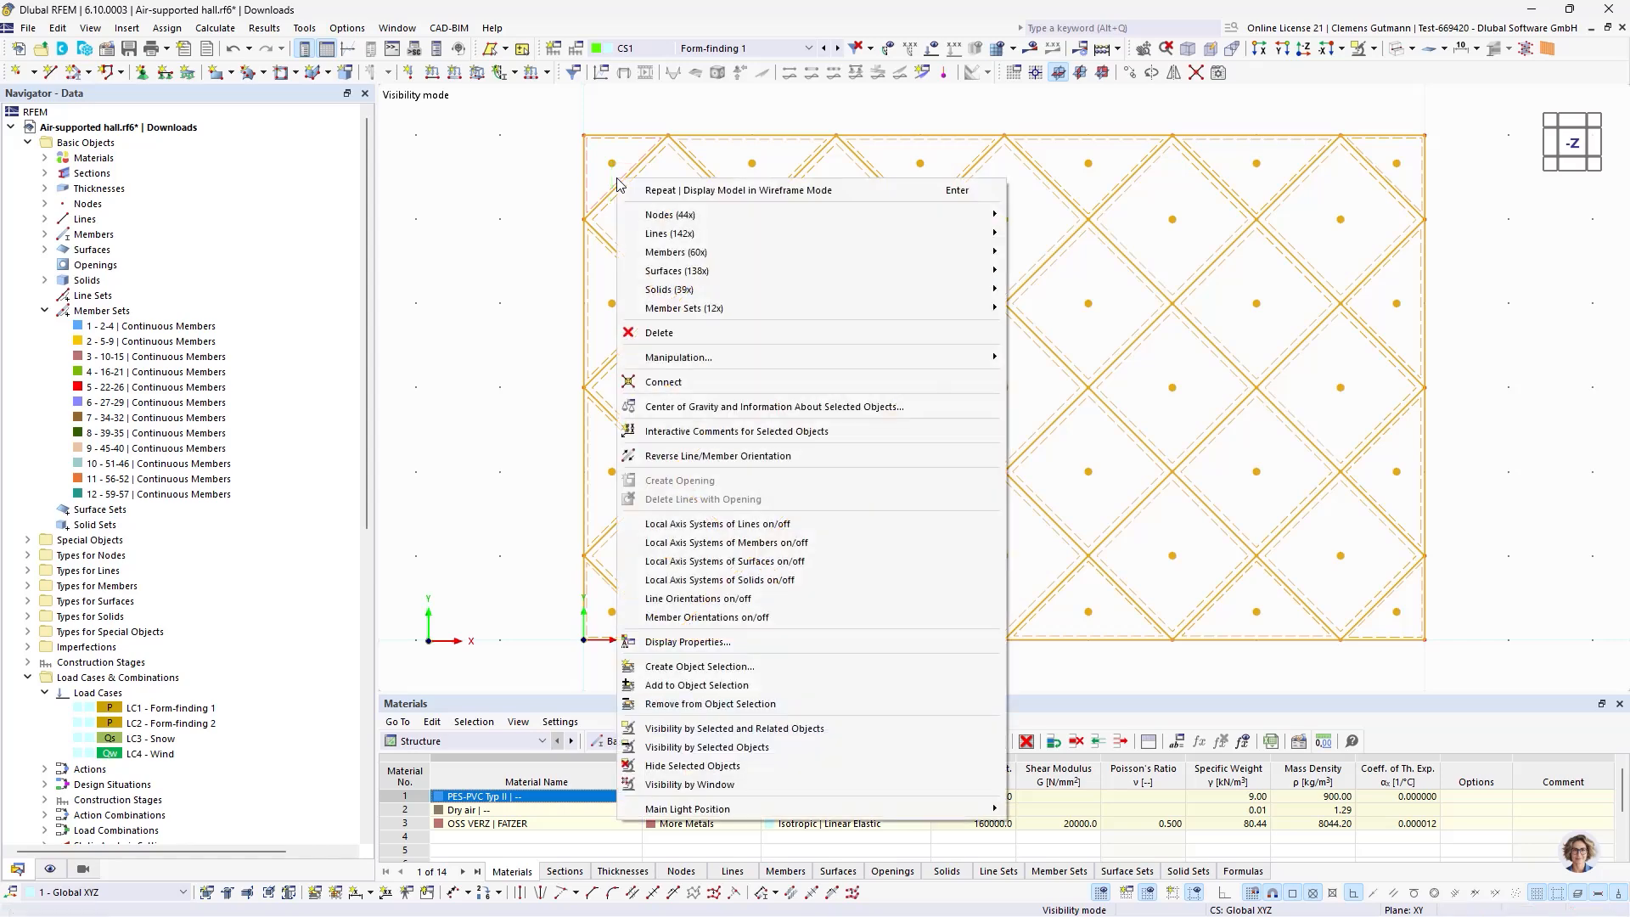
pyautogui.moveTo(910, 272)
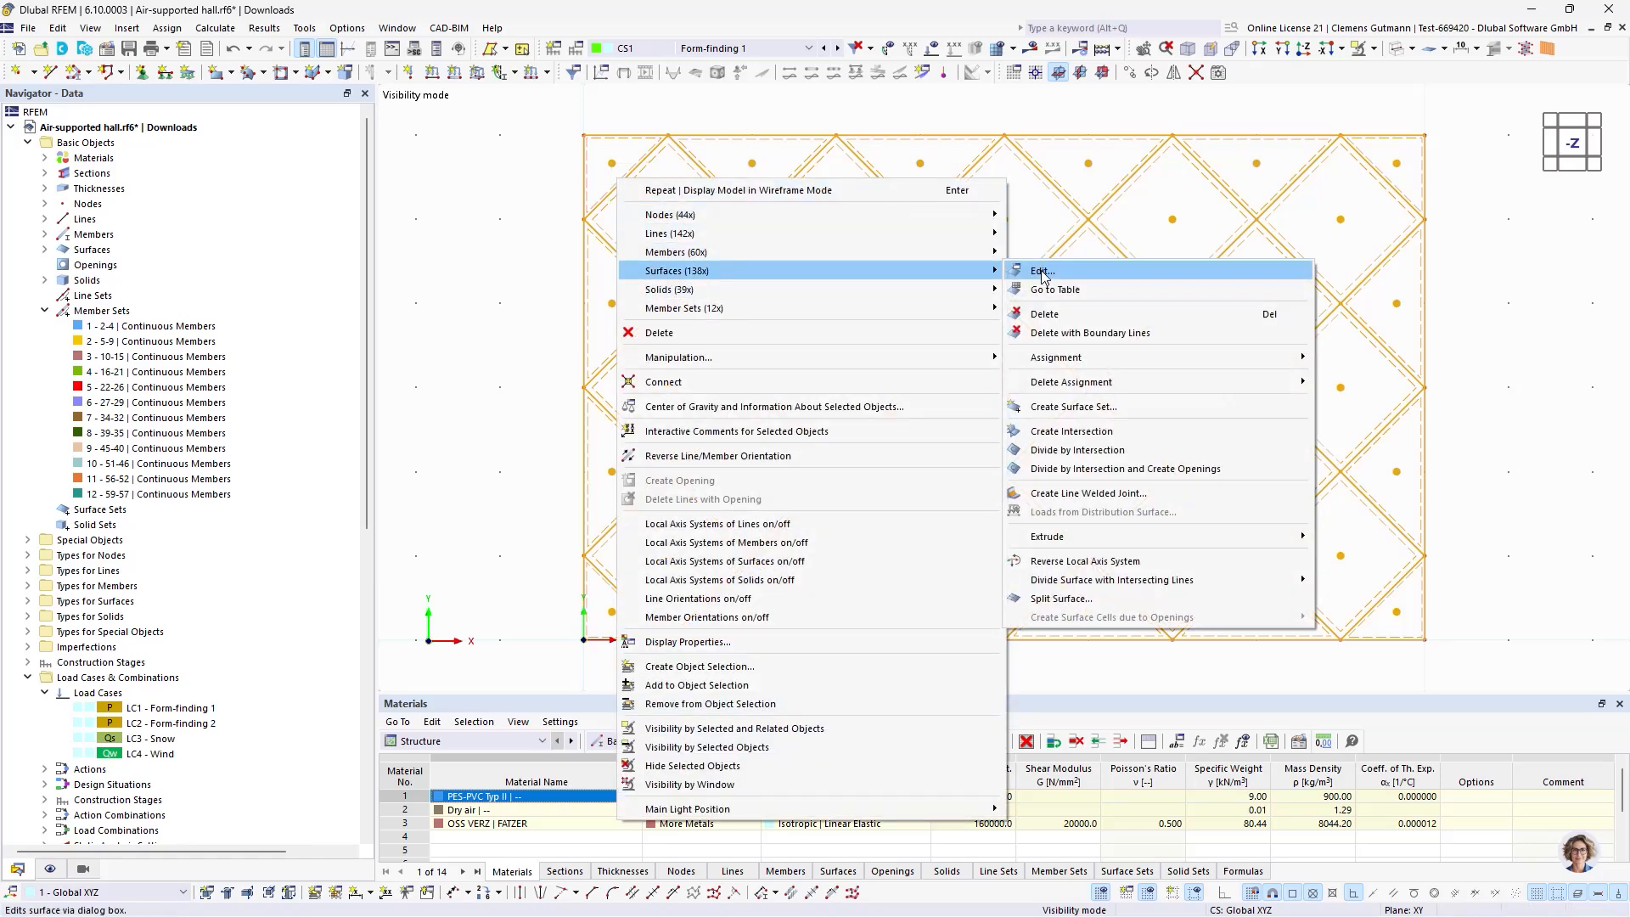
pyautogui.click(1043, 272)
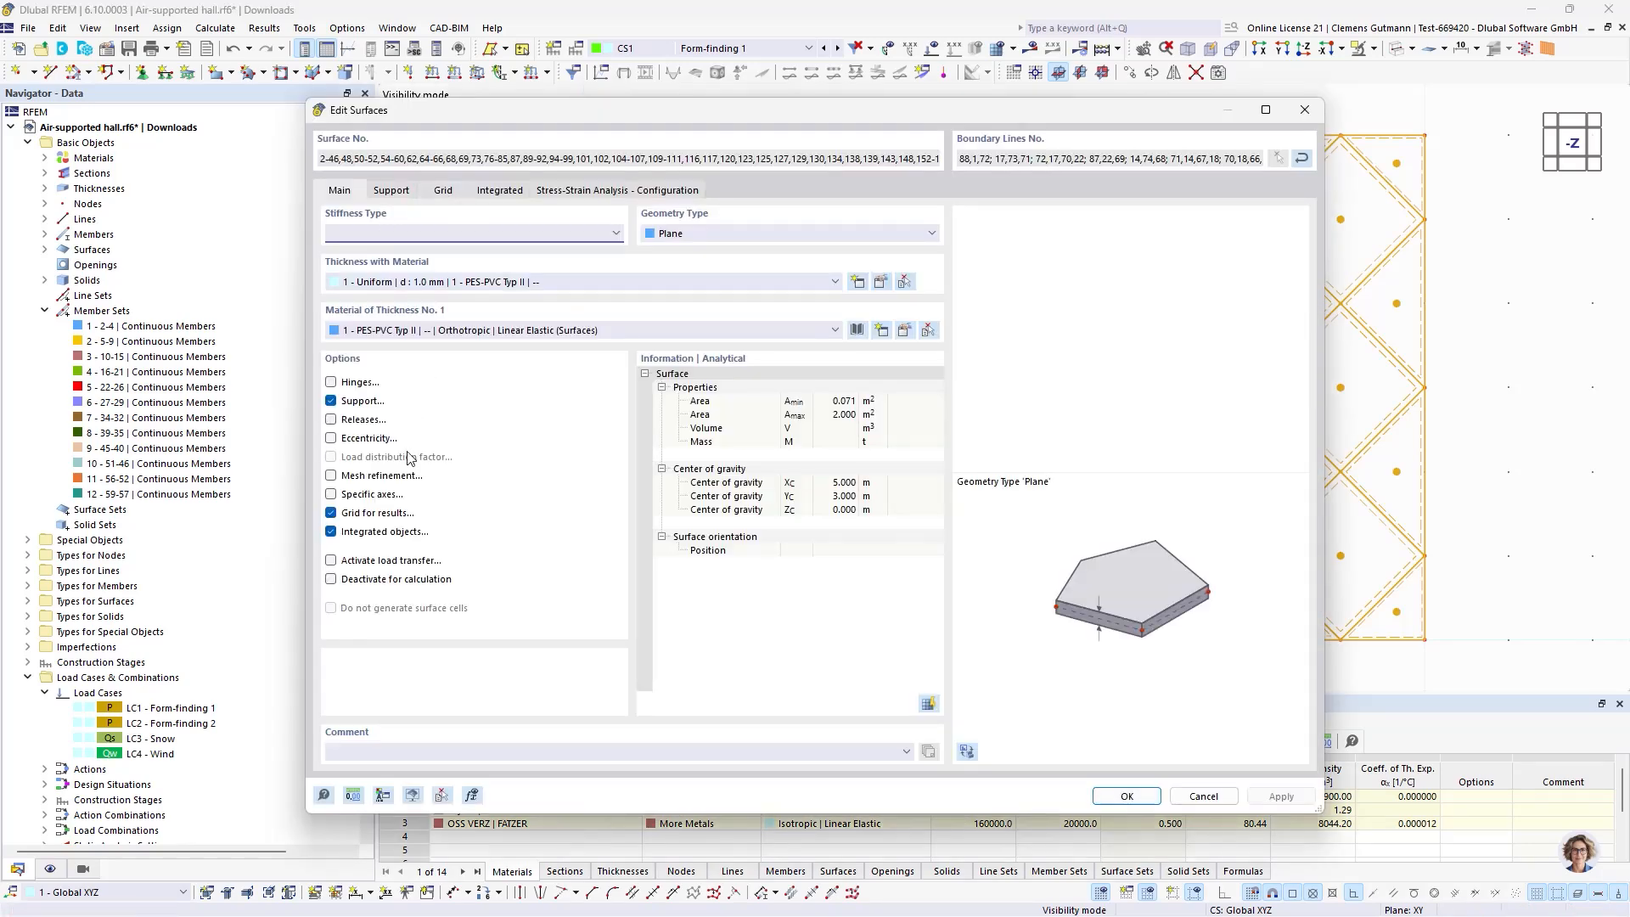
pyautogui.click(348, 496)
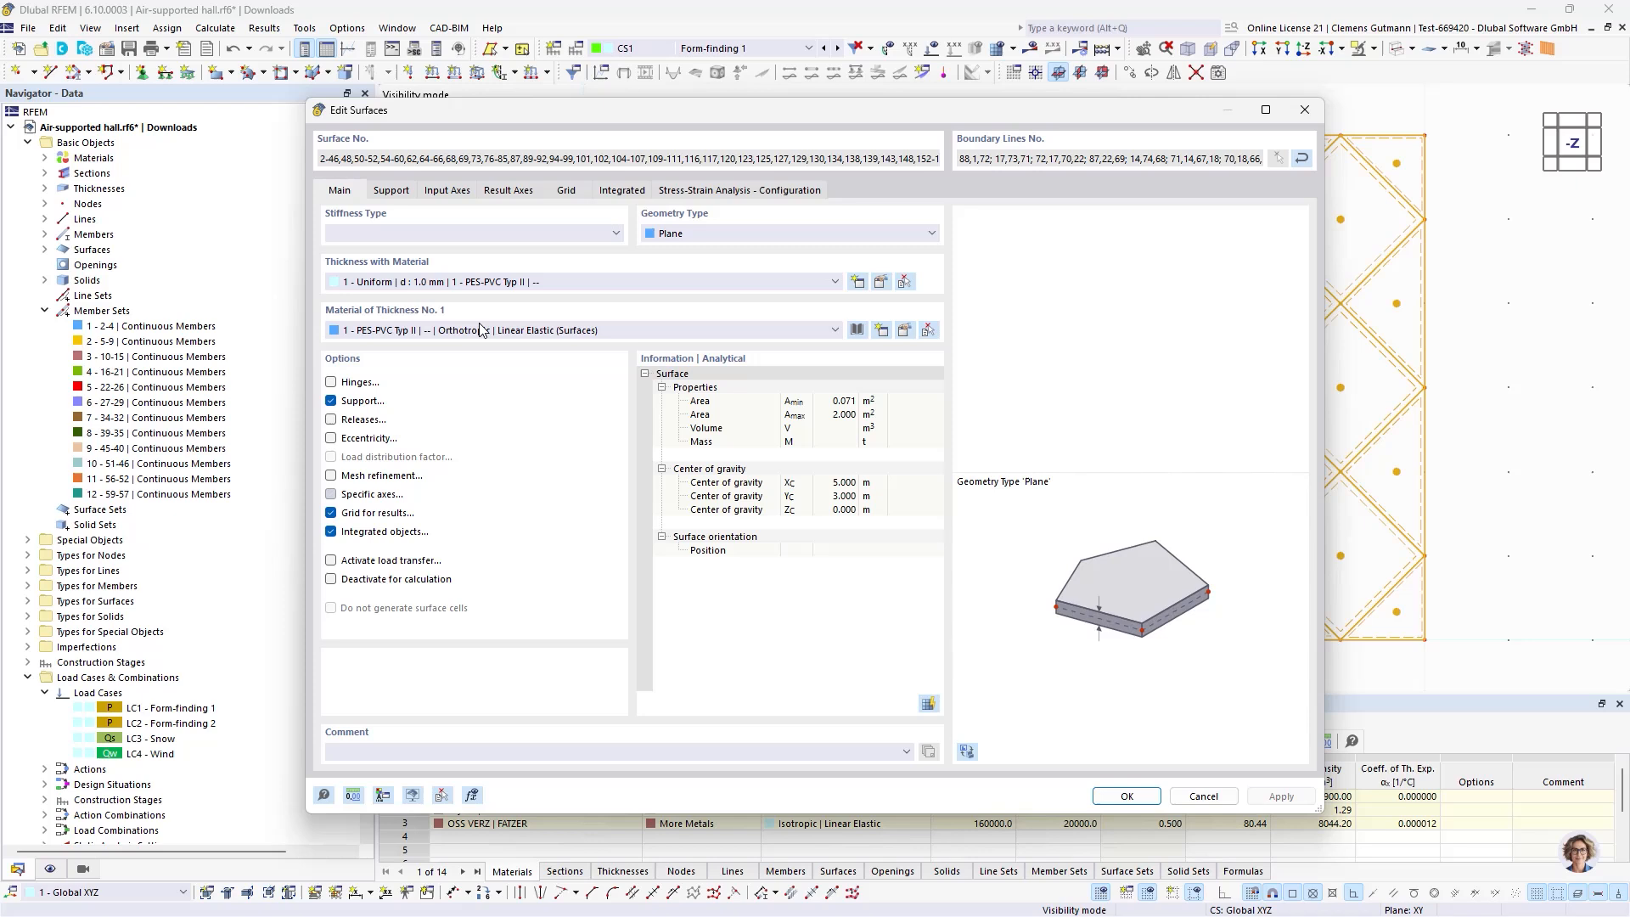
pyautogui.click(441, 192)
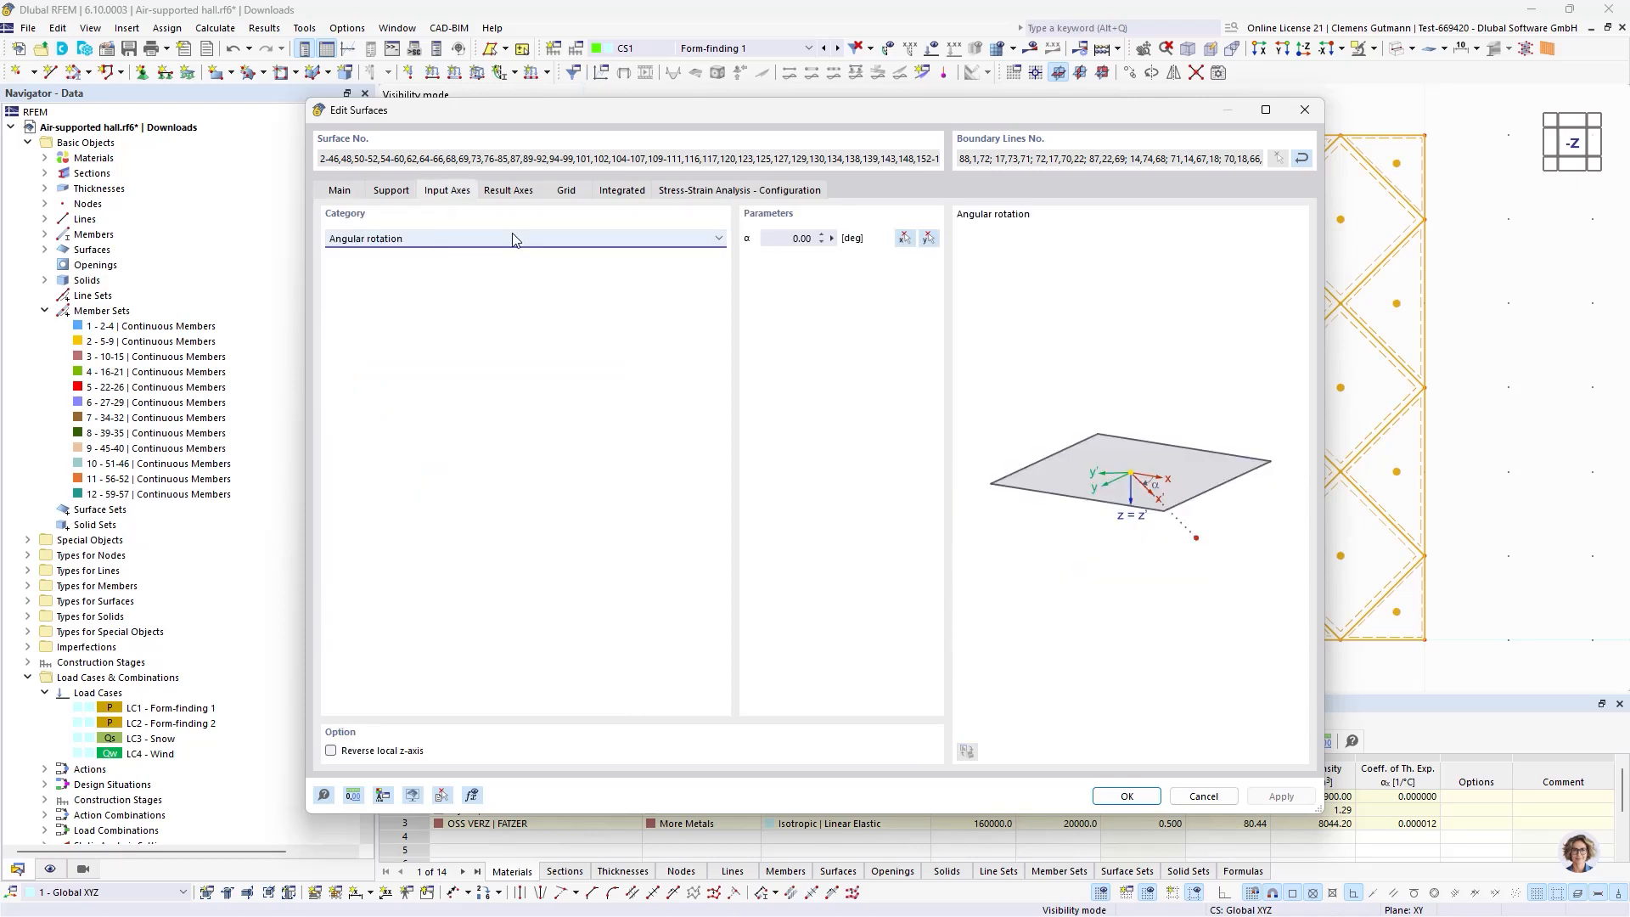
pyautogui.click(811, 244)
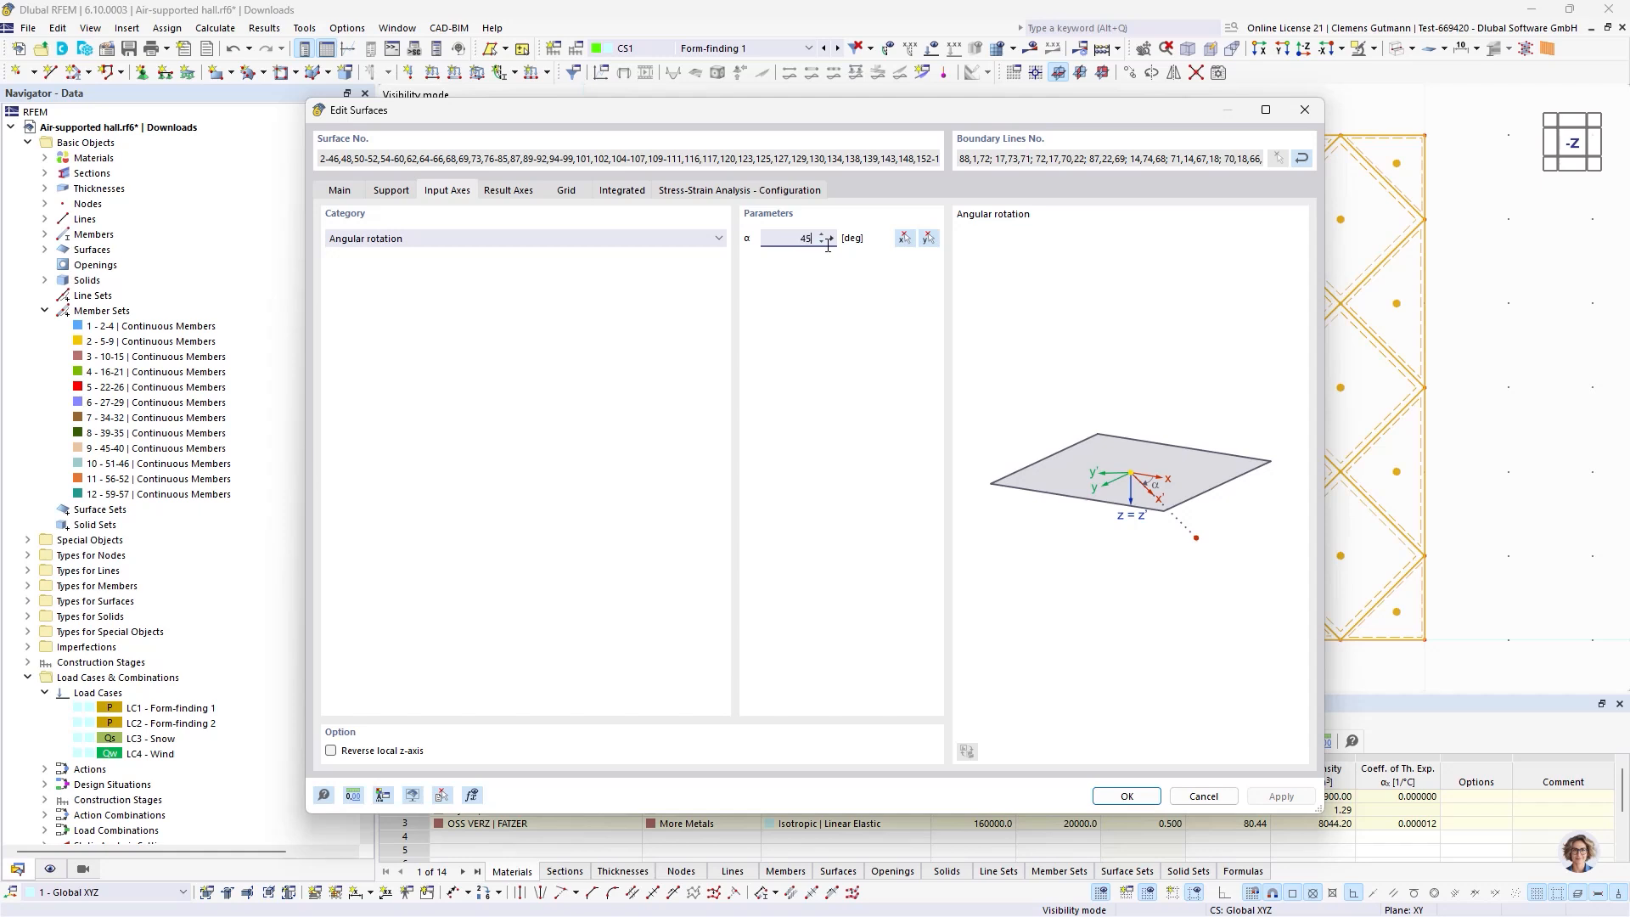
pyautogui.press('Tab')
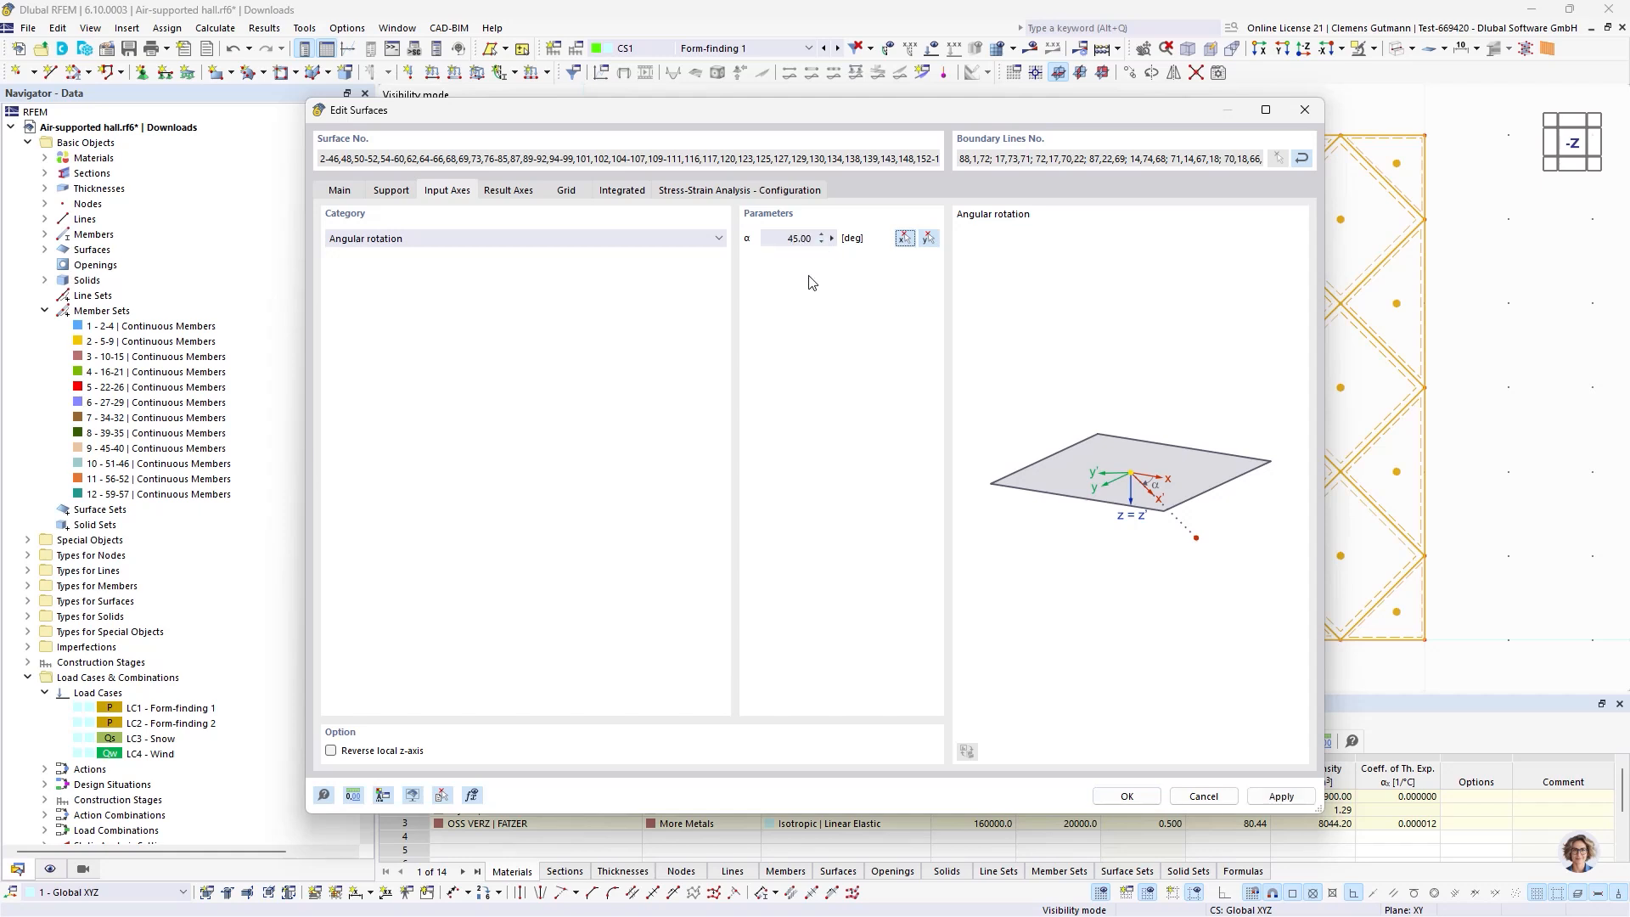
pyautogui.click(392, 240)
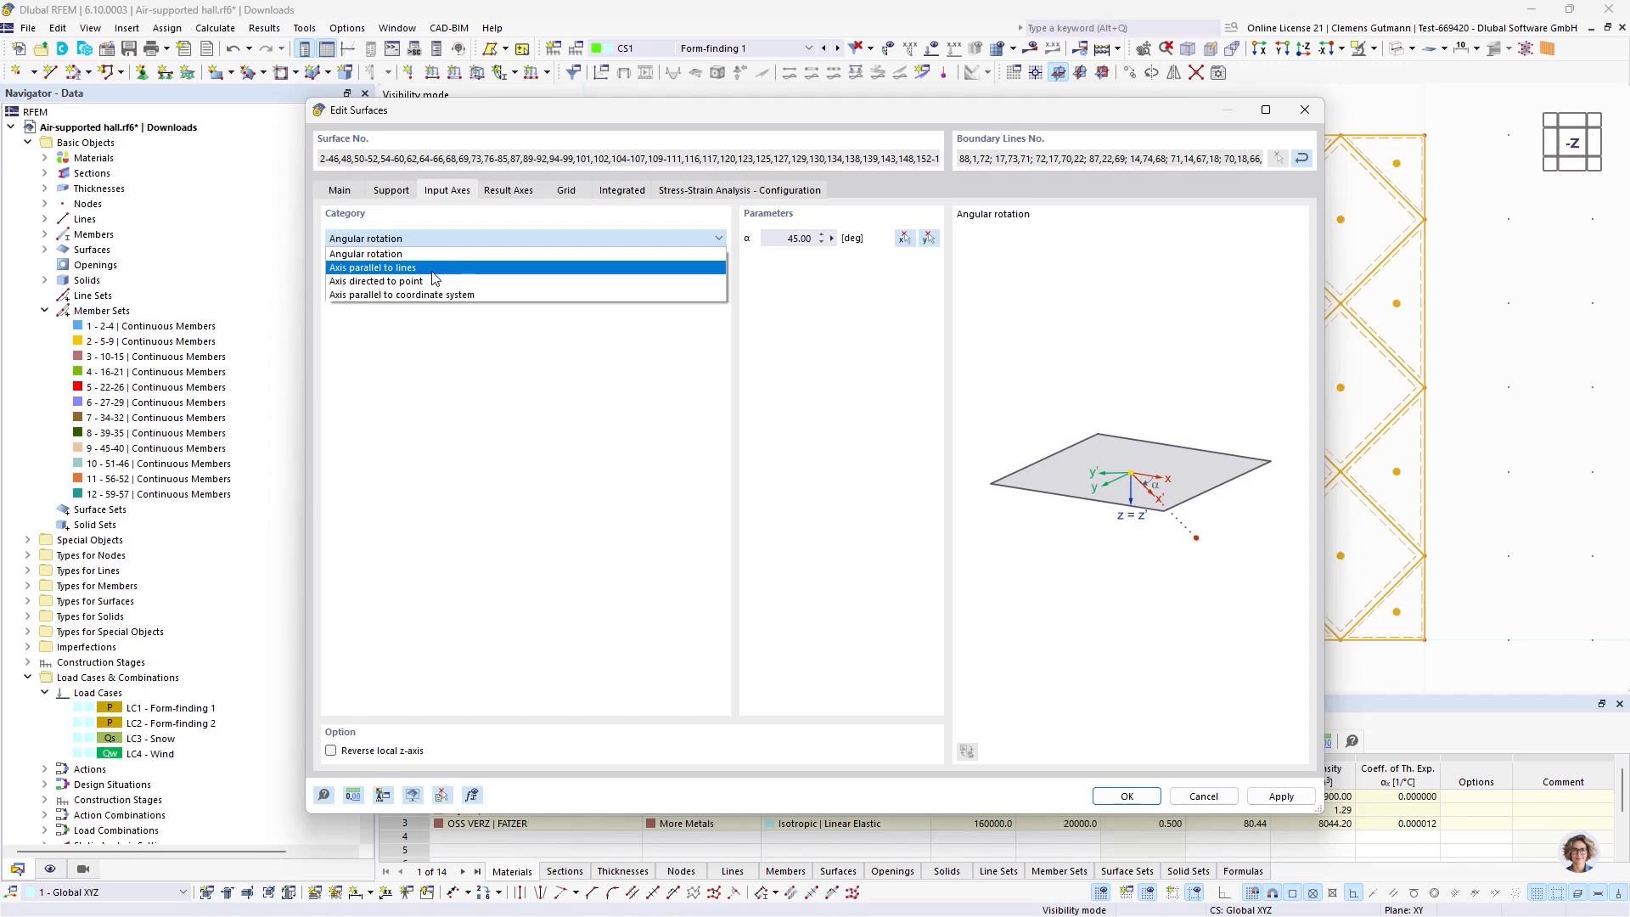
pyautogui.click(450, 238)
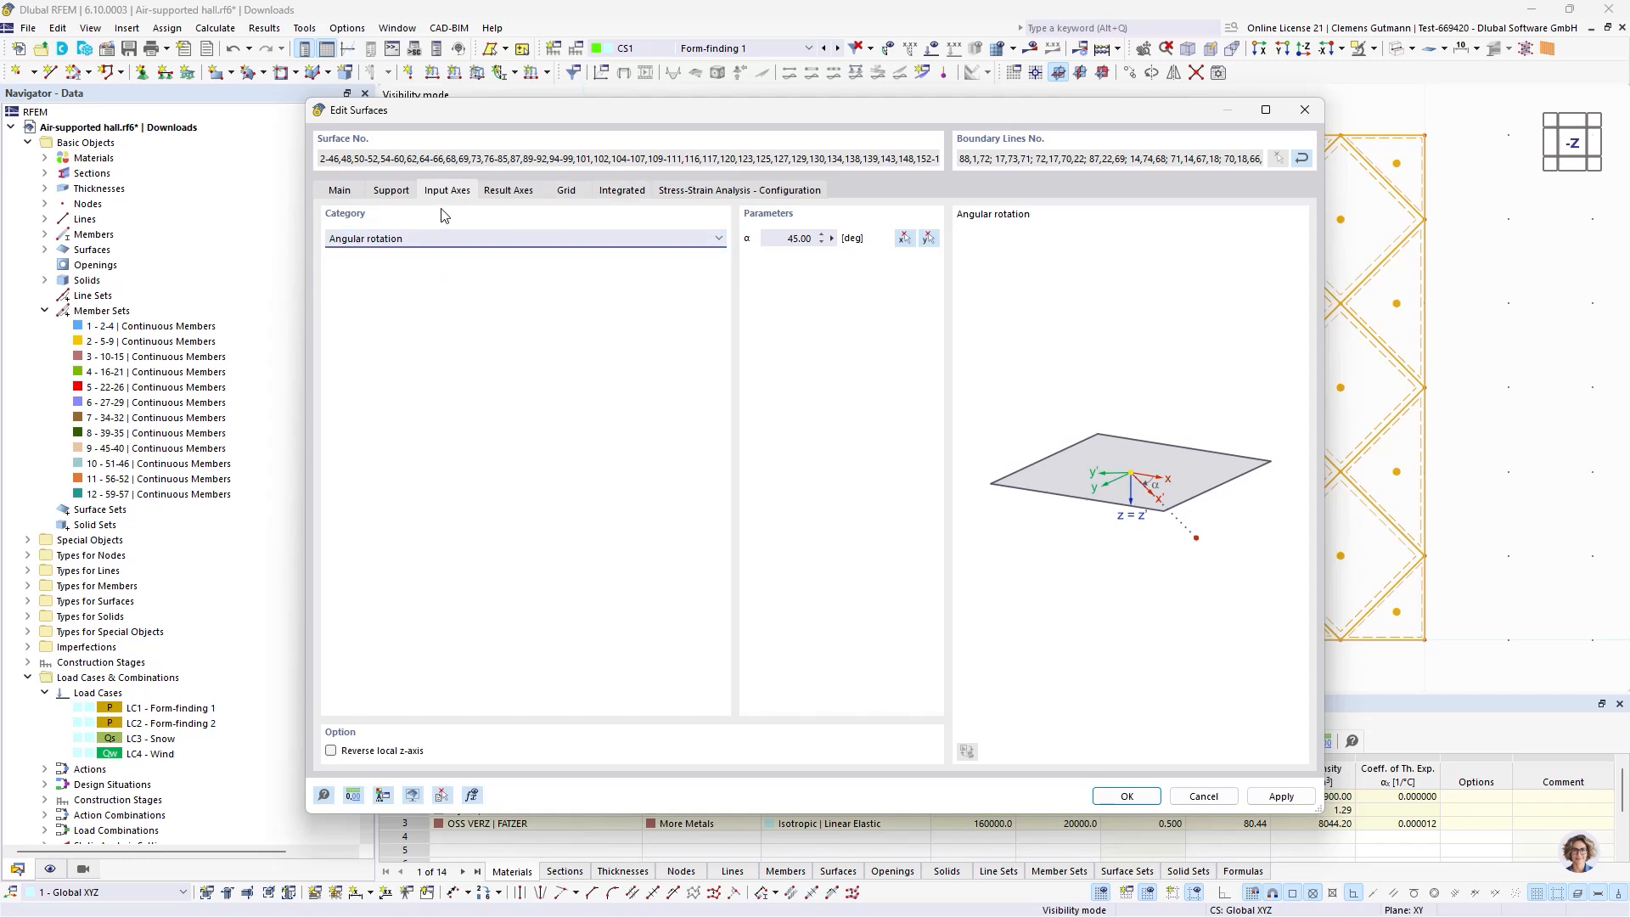
pyautogui.click(1122, 798)
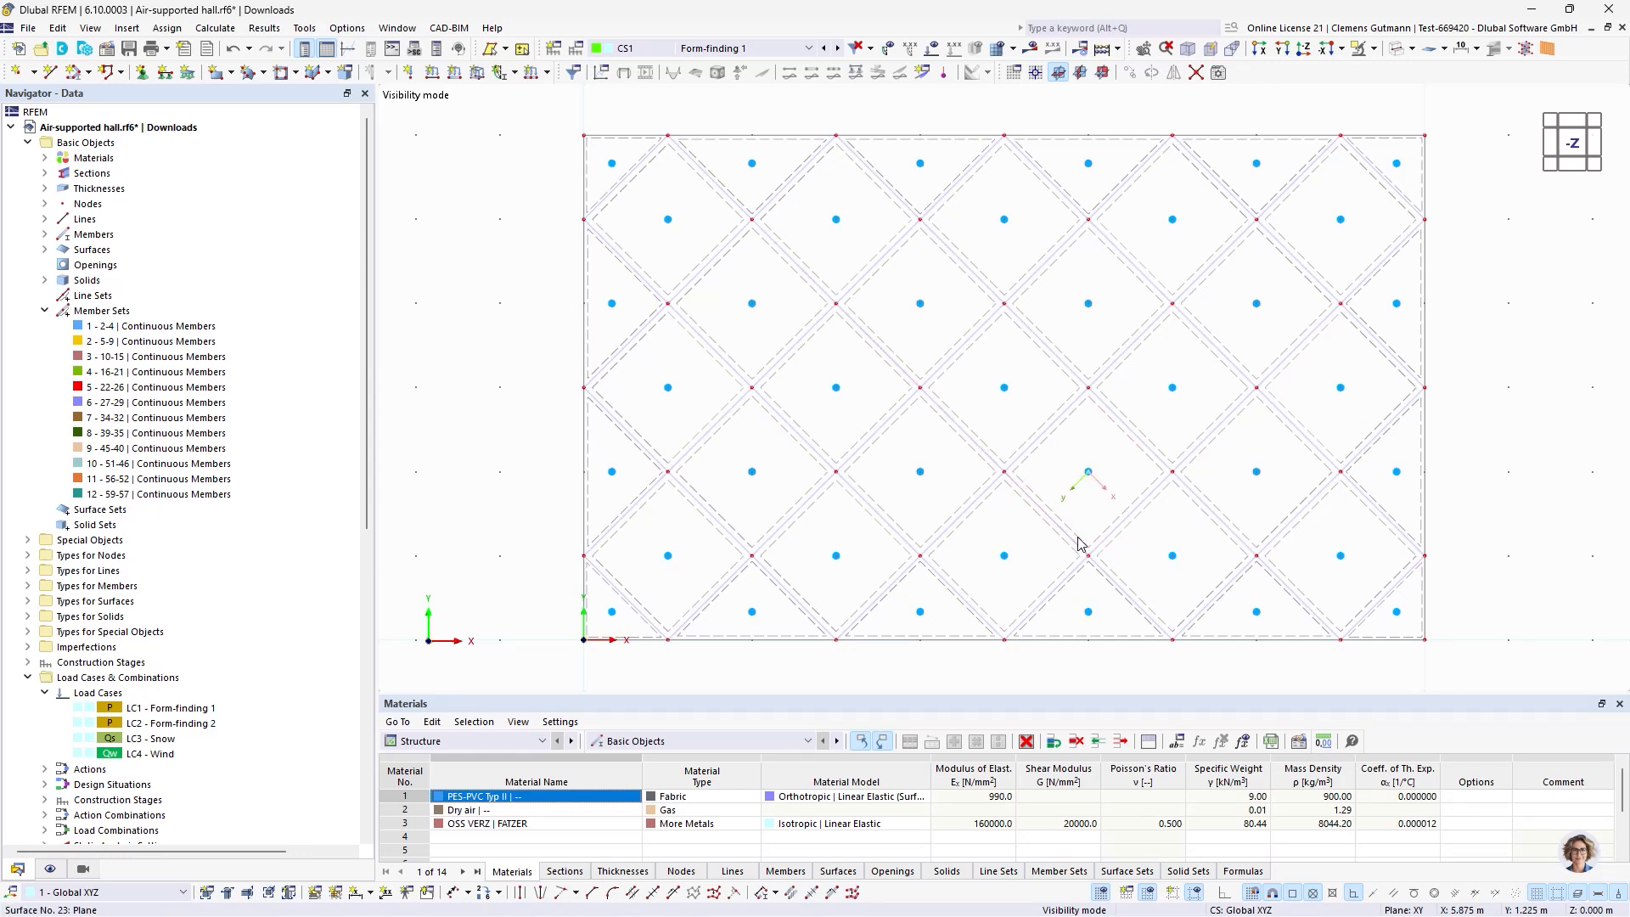
# Make load case LC1 - Form-finding 1 current by choosing its uniform surface force load.
pyautogui.scroll(-1, 883, 514)
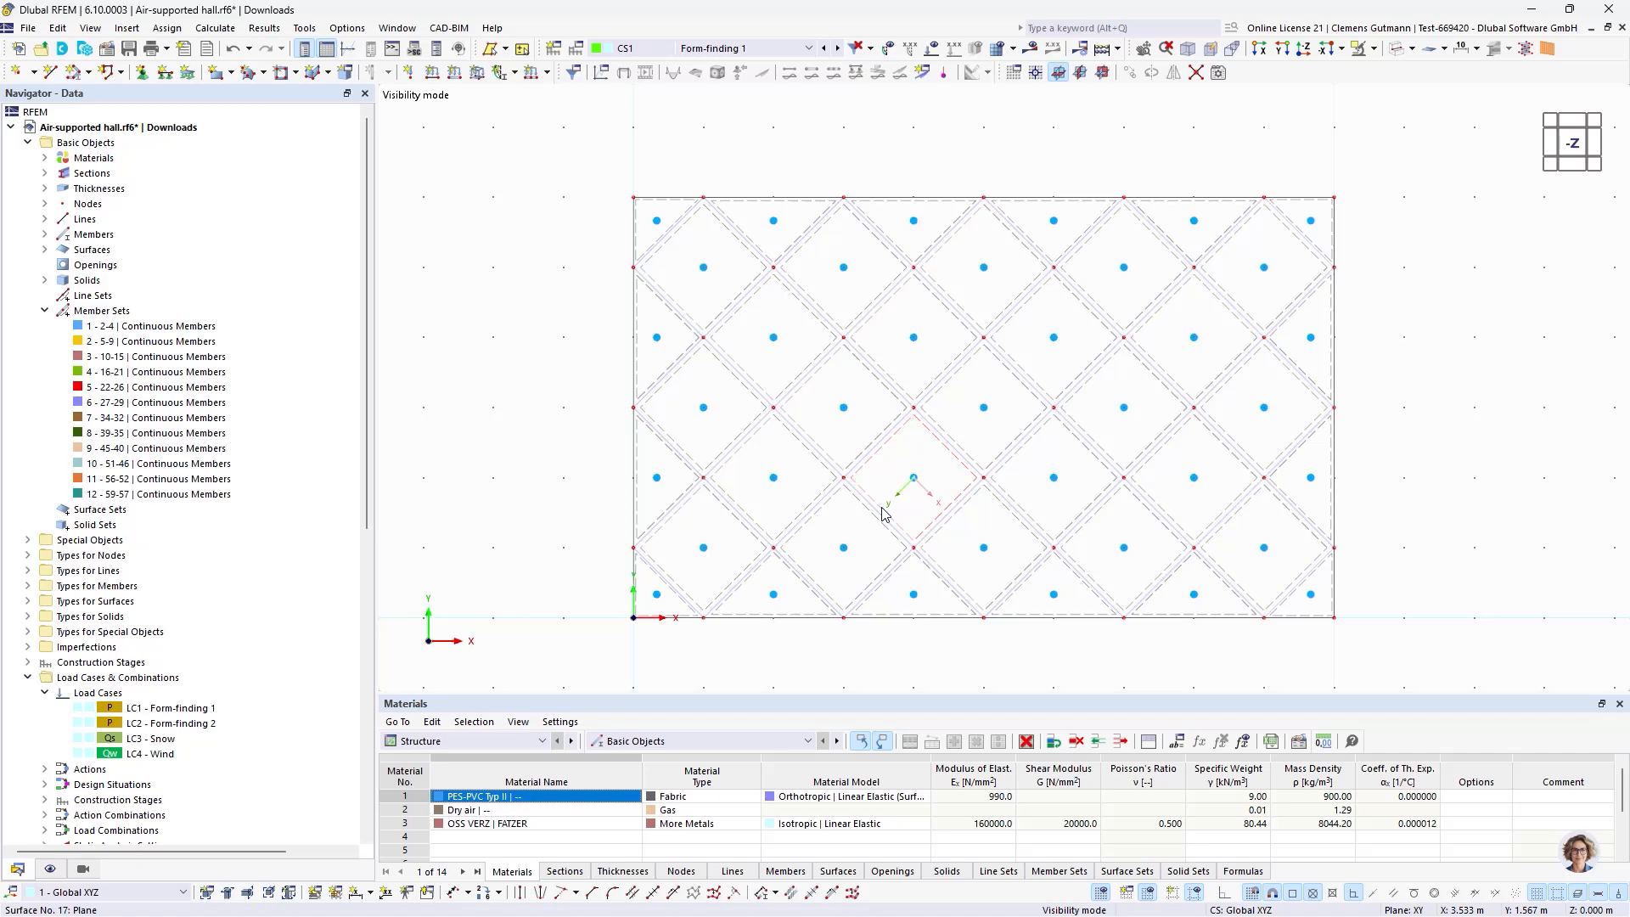
pyautogui.scroll(2, 808, 571)
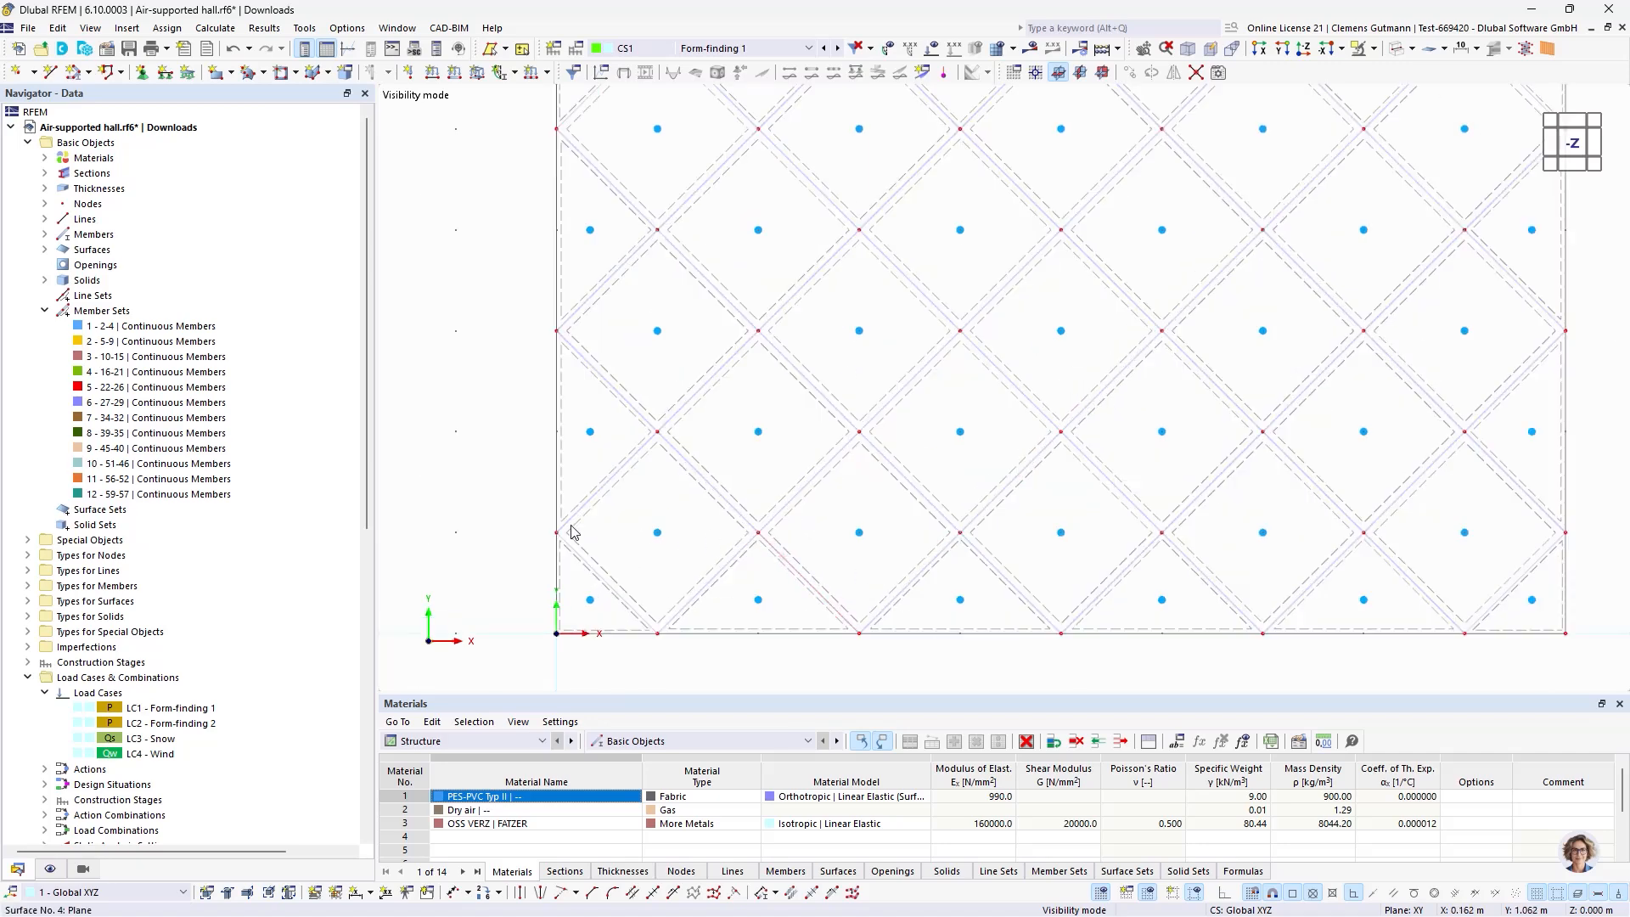
pyautogui.scroll(-12, 138, 689)
pyautogui.doubleClick(195, 482)
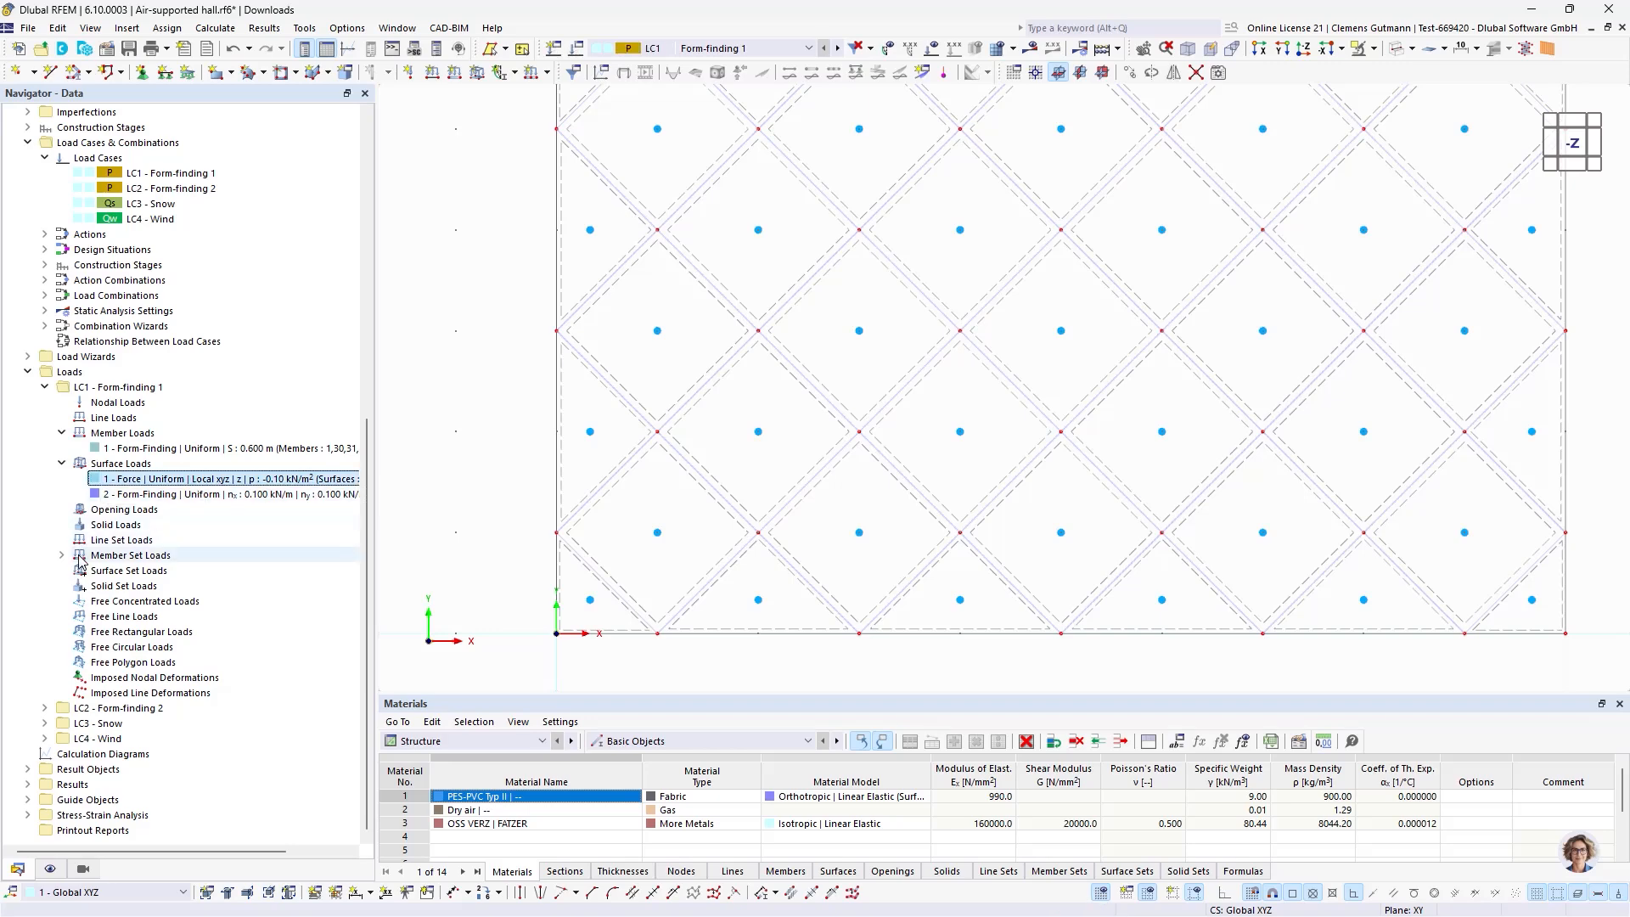
pyautogui.scroll(-4, 856, 331)
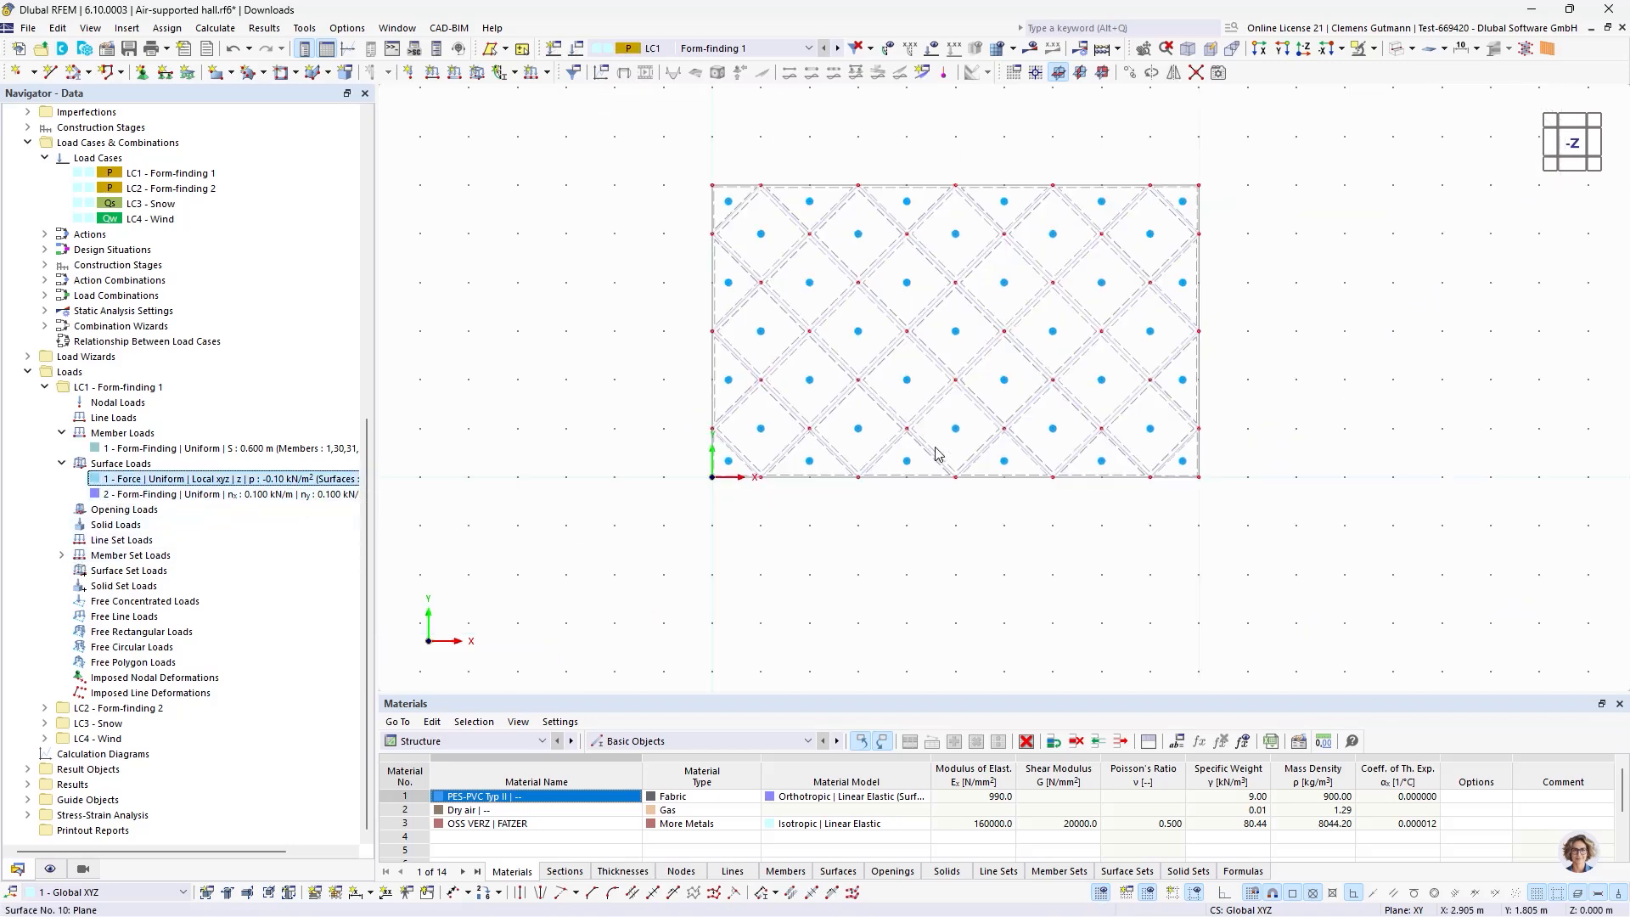
pyautogui.keyDown('ctrl'); pyautogui.moveTo(941, 456); pyautogui.dragTo(973, 354, button='middle'); pyautogui.keyUp('ctrl')
pyautogui.scroll(3, 973, 354)
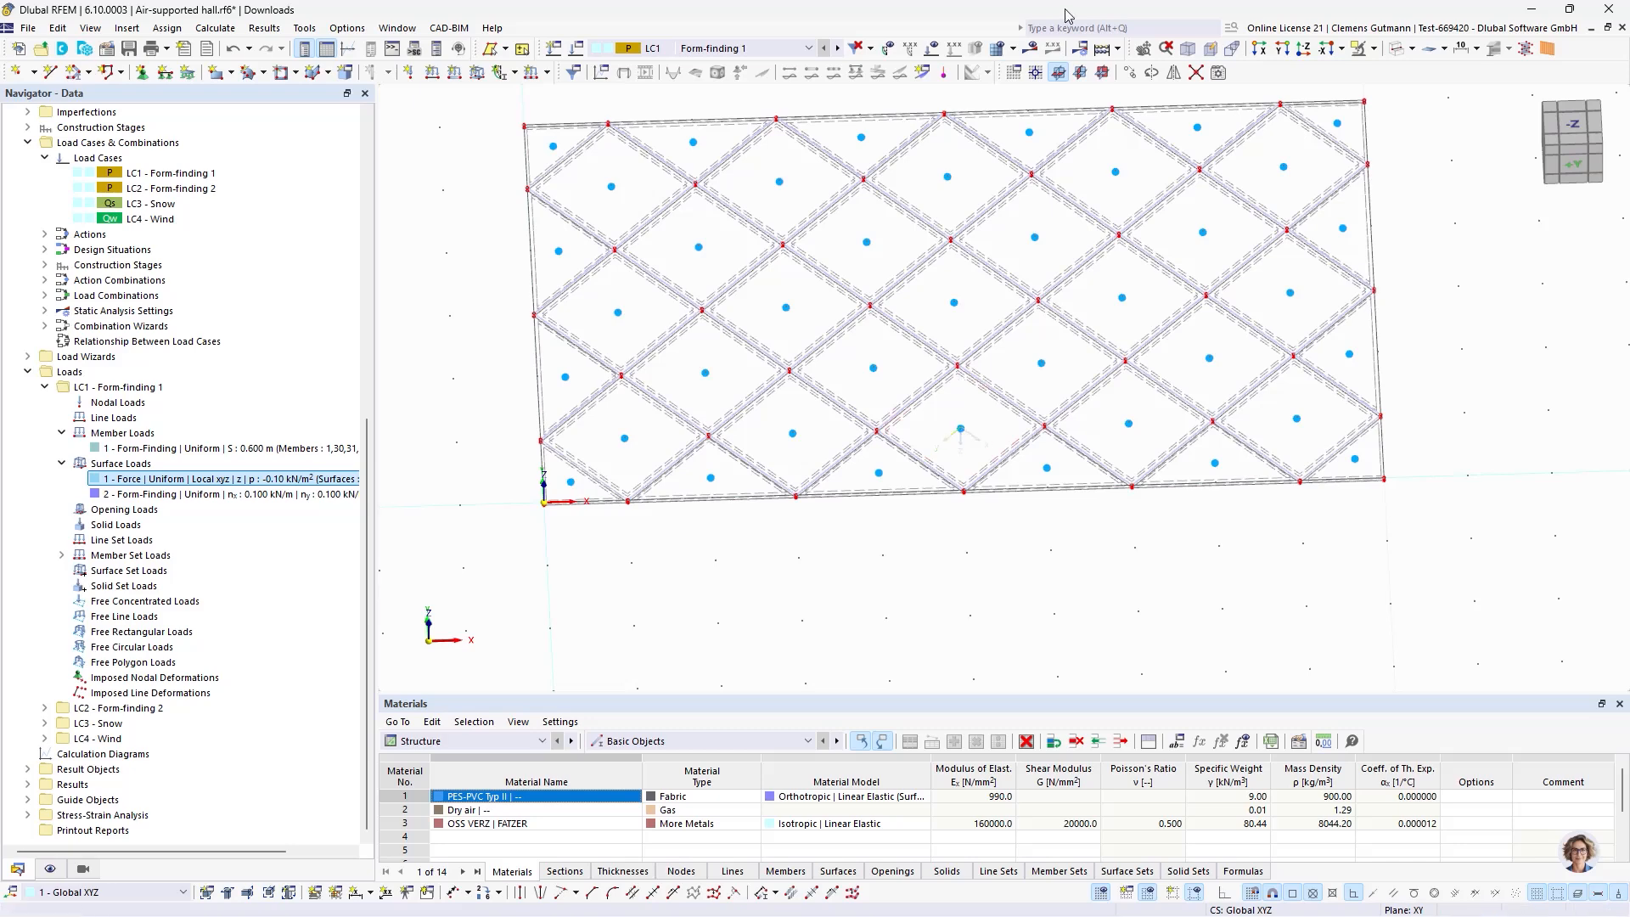
# Limit the visible objects to the OS2 - Membrane selection and display the Form-finding 1 loads on it.
pyautogui.click(50, 868)
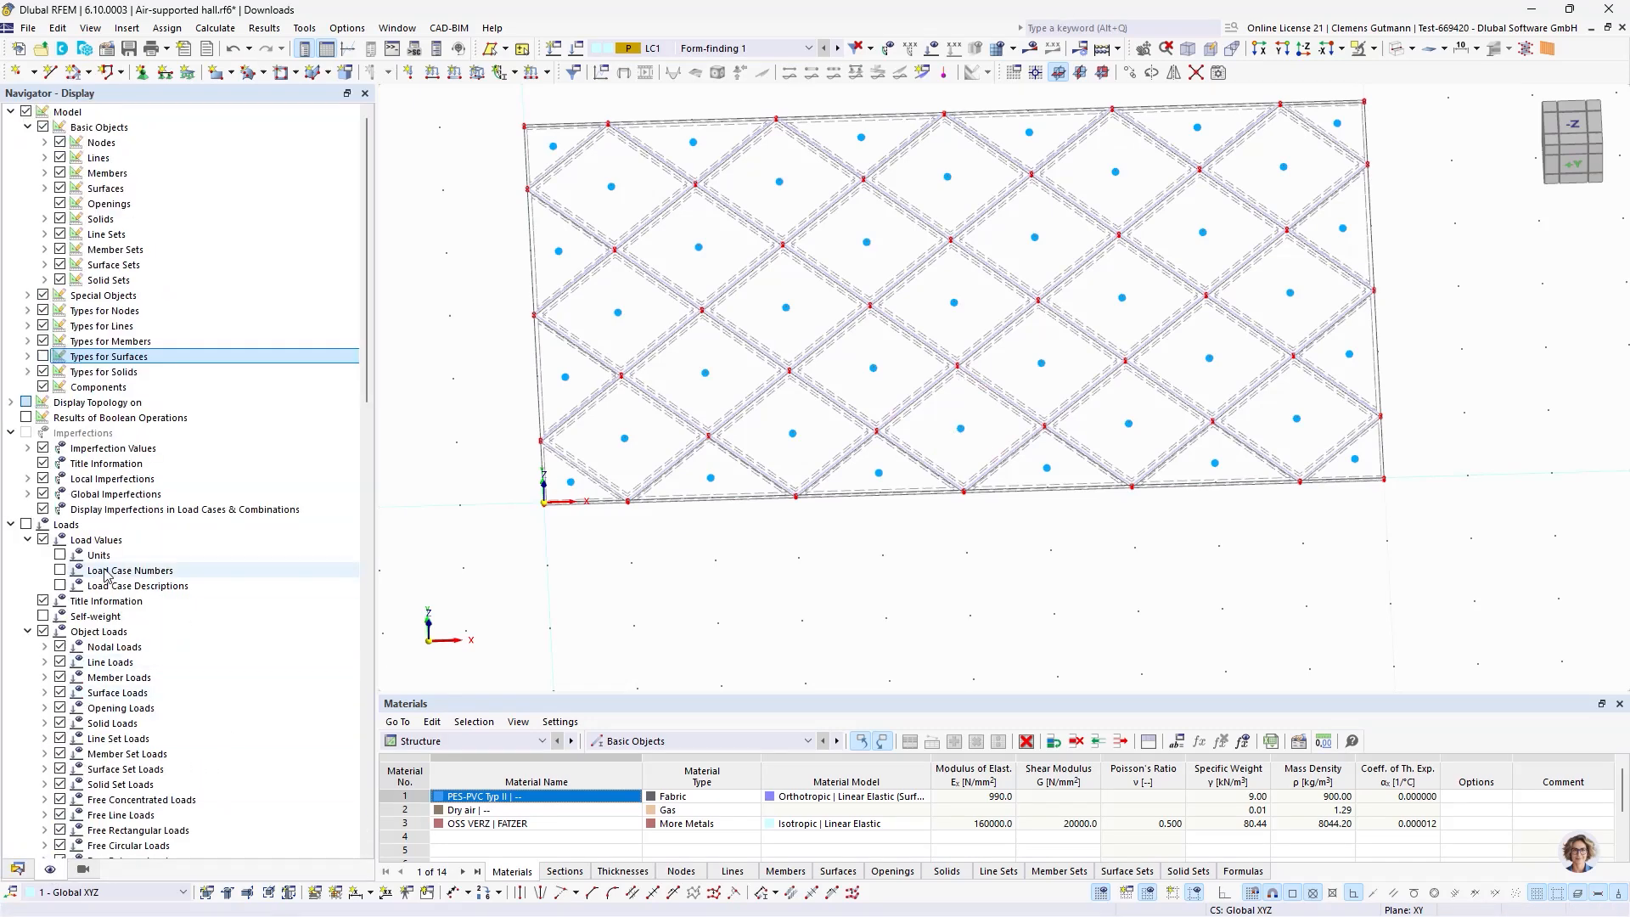
pyautogui.click(82, 868)
pyautogui.click(43, 610)
pyautogui.click(43, 595)
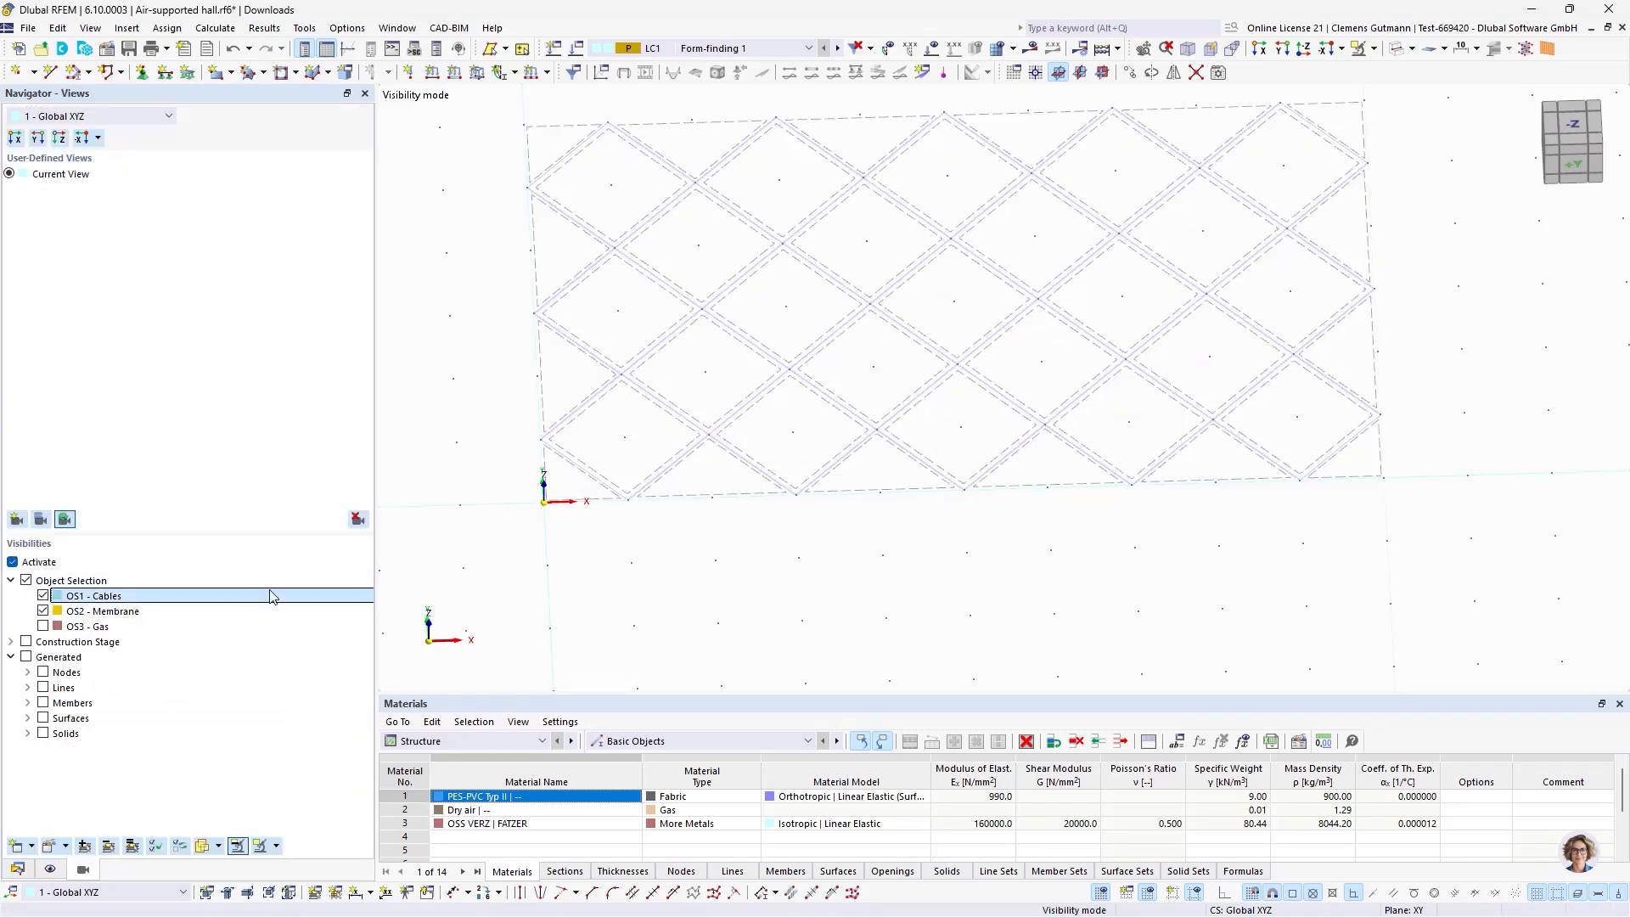
pyautogui.click(235, 850)
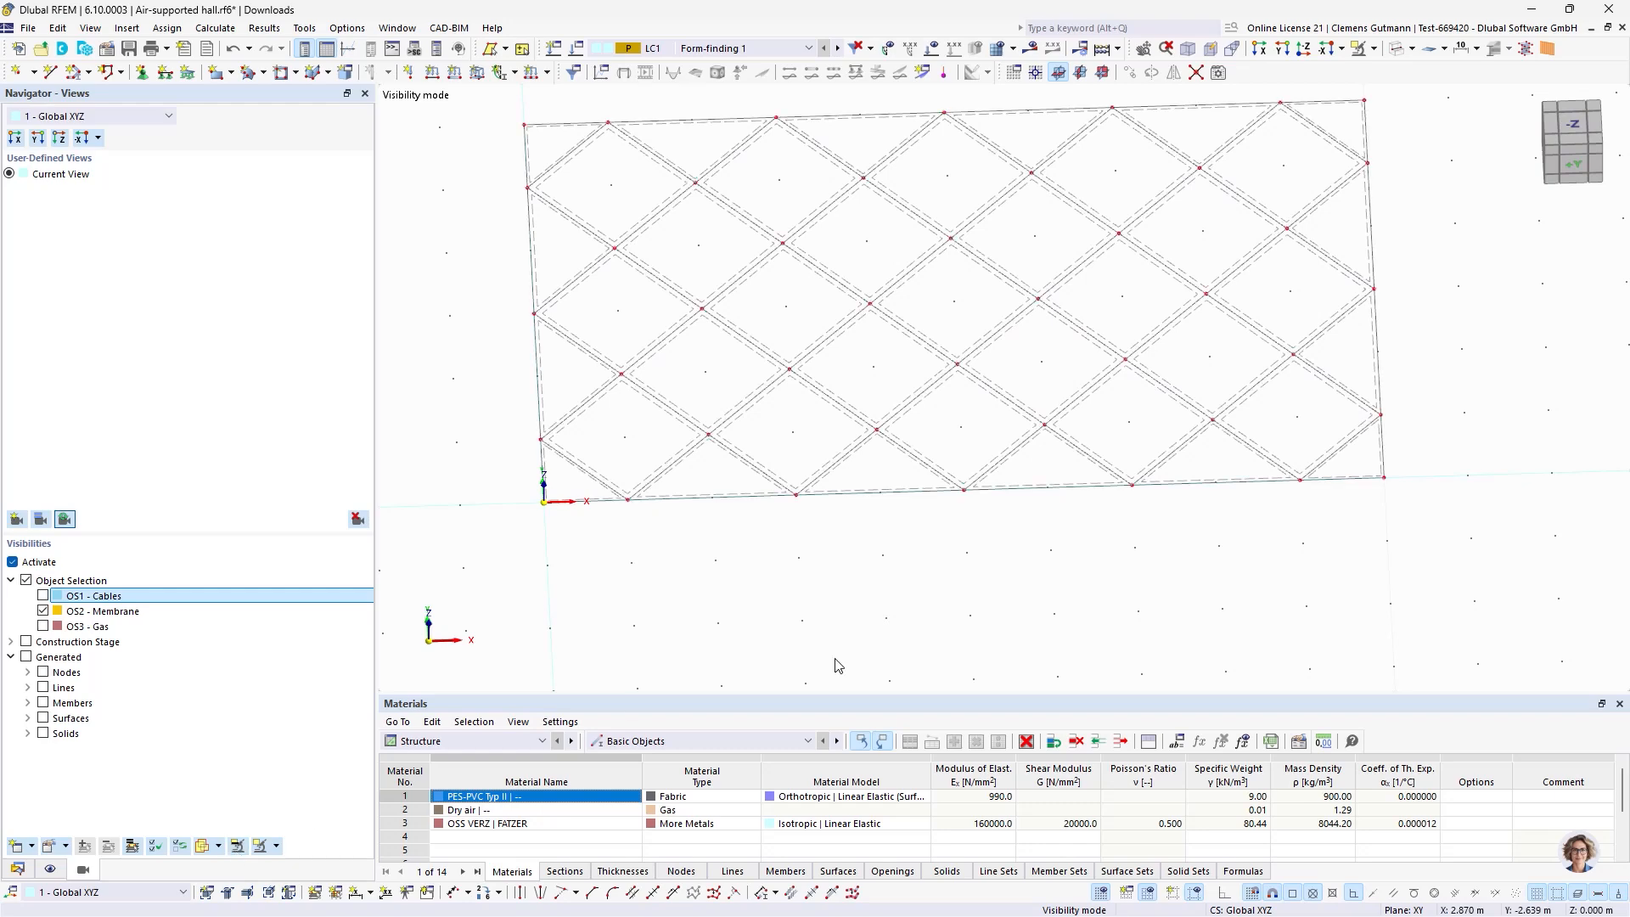
pyautogui.click(931, 47)
pyautogui.keyDown('ctrl'); pyautogui.moveTo(836, 580); pyautogui.dragTo(604, 323, button='middle'); pyautogui.keyUp('ctrl')
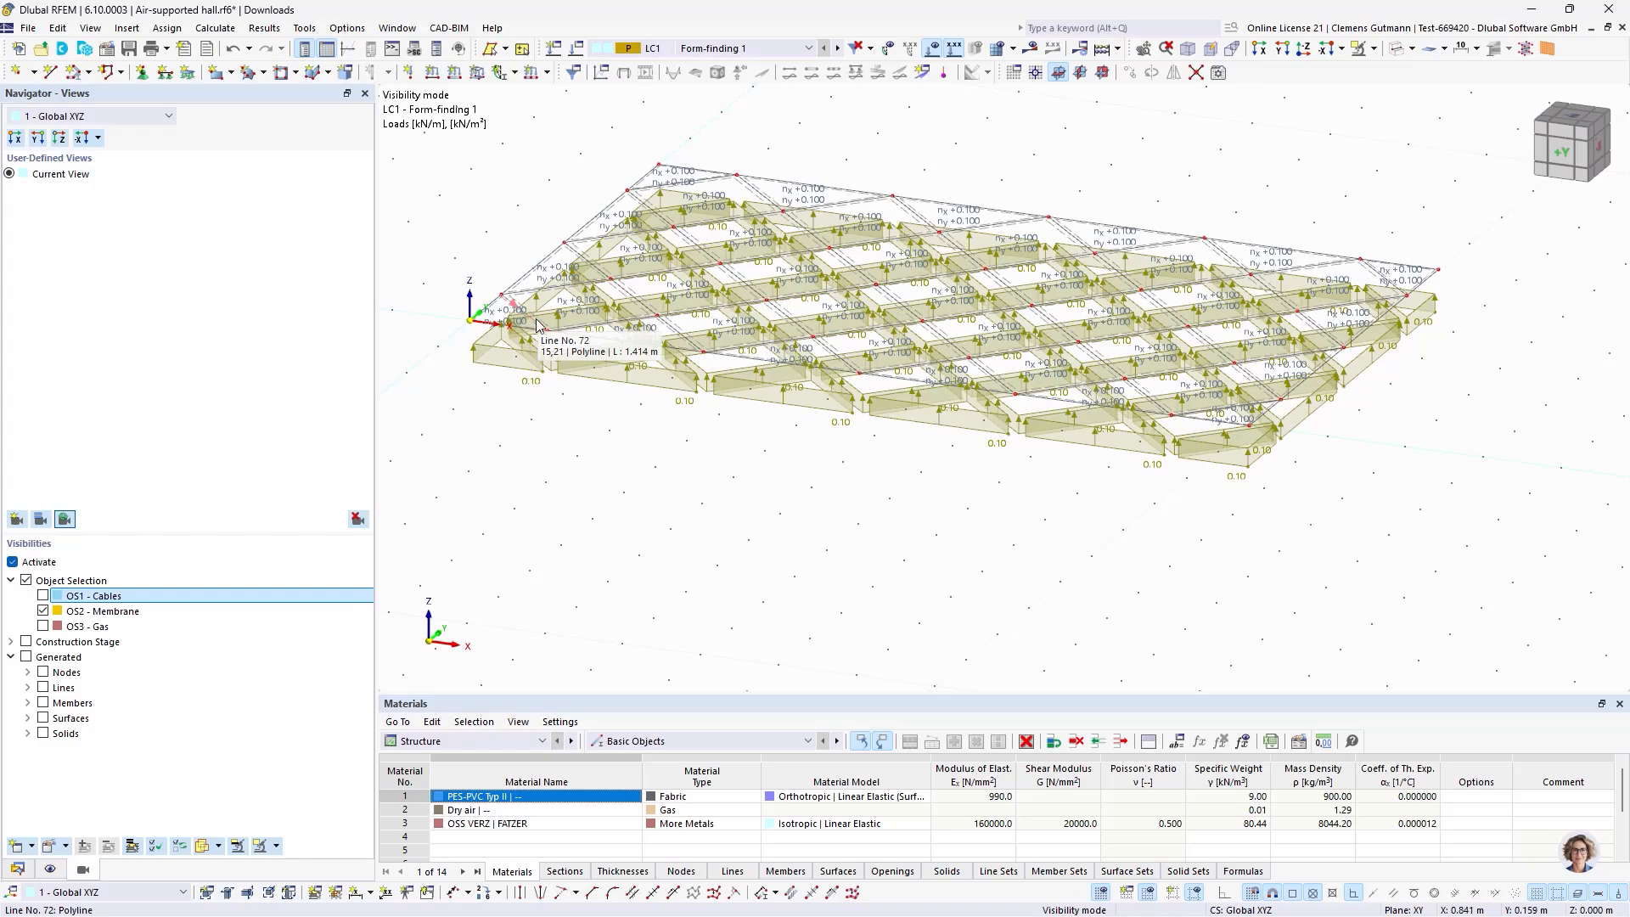
# Set the uniform force load on the four corner surfaces 2, 11, 27 and 40 of the membrane to -0.30 kN/m².
pyautogui.scroll(2, 536, 326)
pyautogui.scroll(-3, 957, 498)
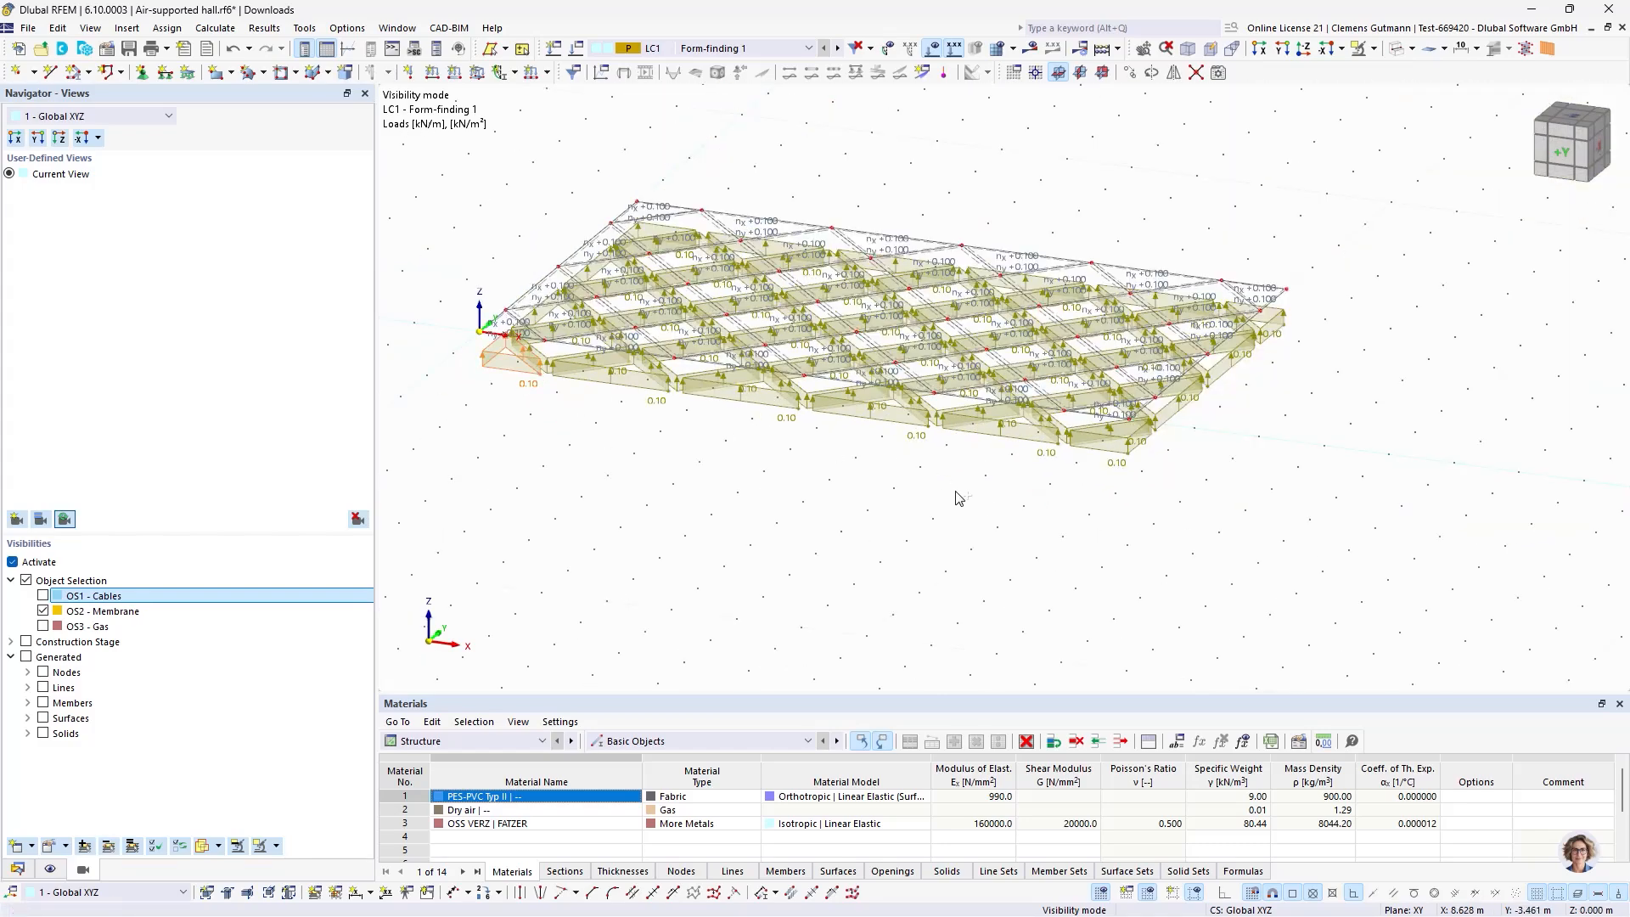
pyautogui.keyDown('ctrl'); pyautogui.moveTo(957, 499); pyautogui.dragTo(1233, 436, button='middle'); pyautogui.keyUp('ctrl')
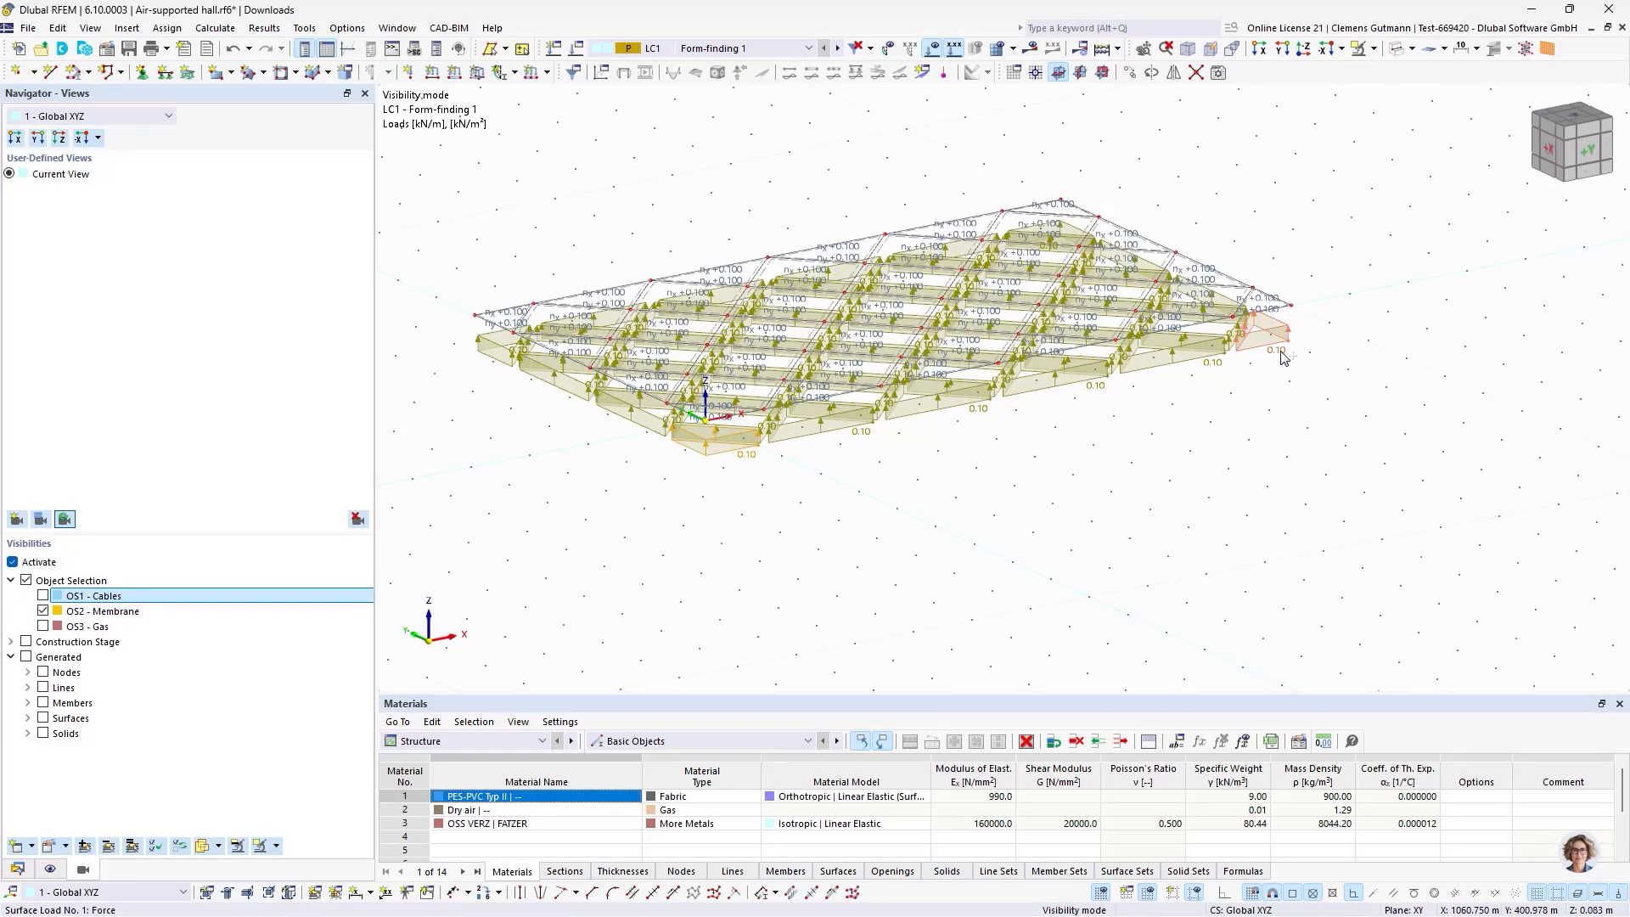
pyautogui.scroll(2, 492, 353)
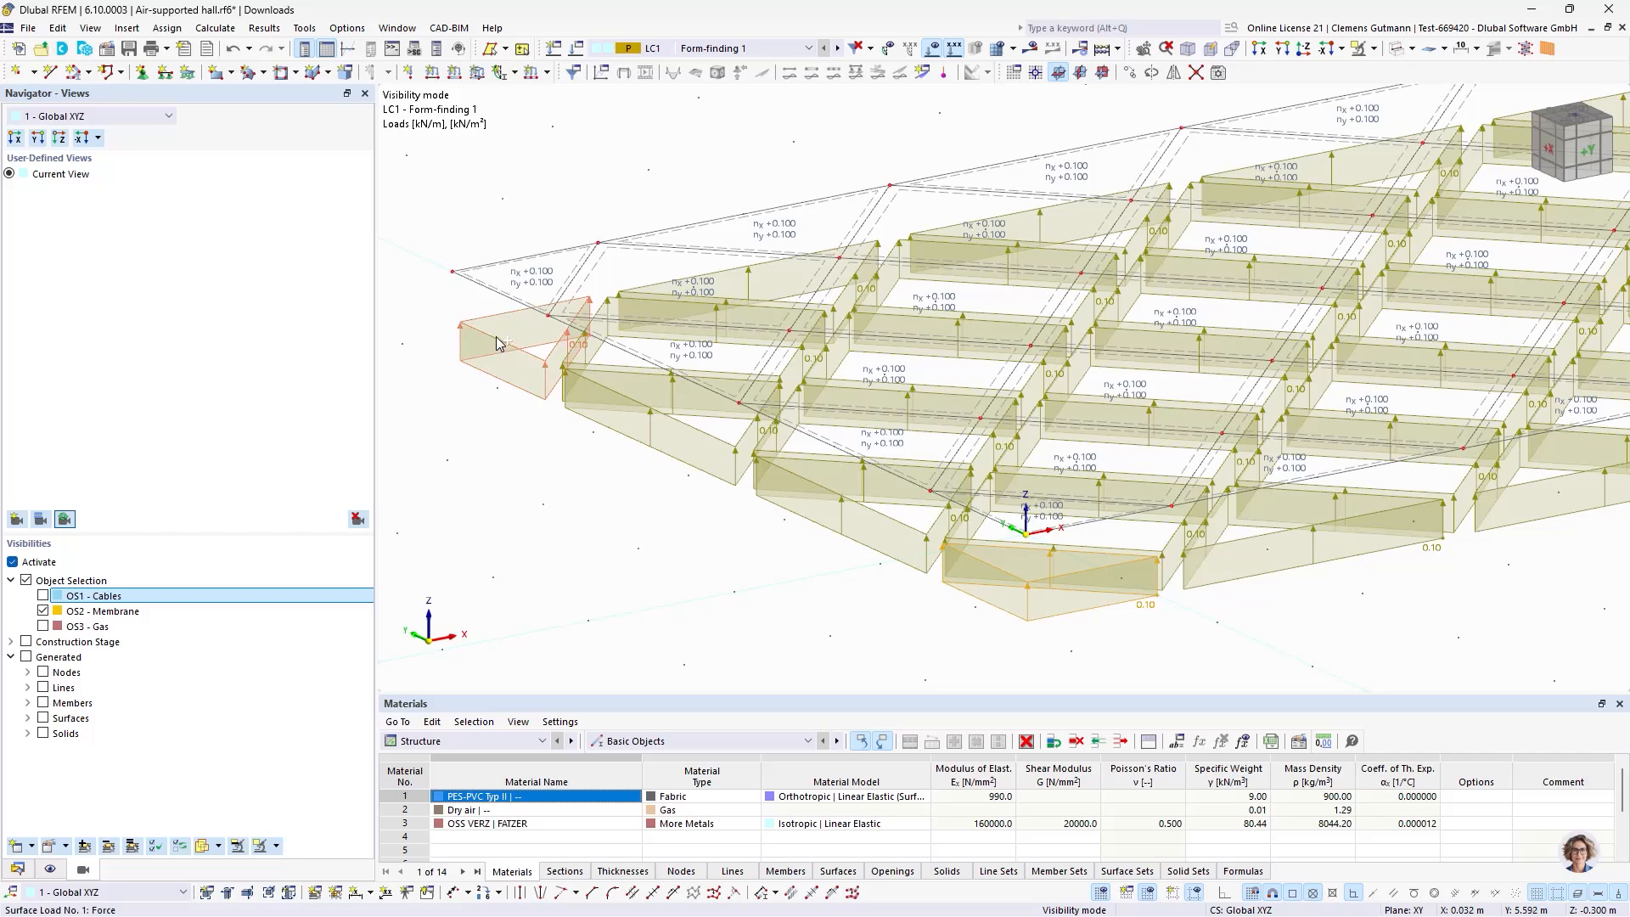
pyautogui.scroll(-2, 739, 467)
pyautogui.keyDown('ctrl'); pyautogui.moveTo(739, 467); pyautogui.dragTo(965, 481, button='middle'); pyautogui.keyUp('ctrl')
pyautogui.scroll(3, 1376, 458)
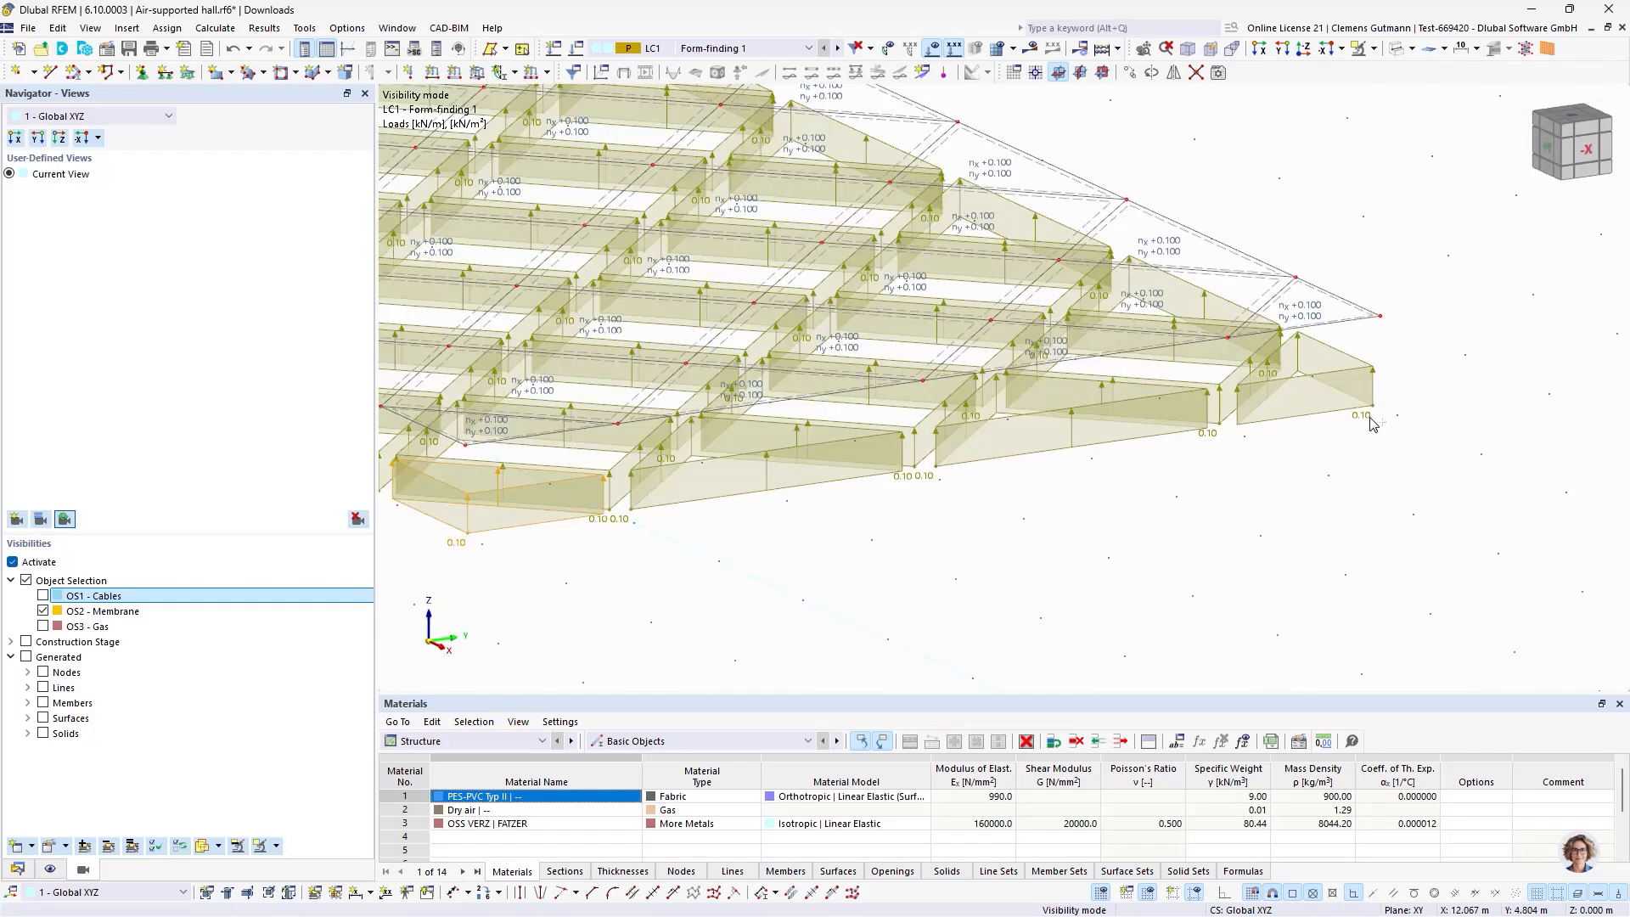
pyautogui.rightClick(1361, 415)
pyautogui.click(1368, 443)
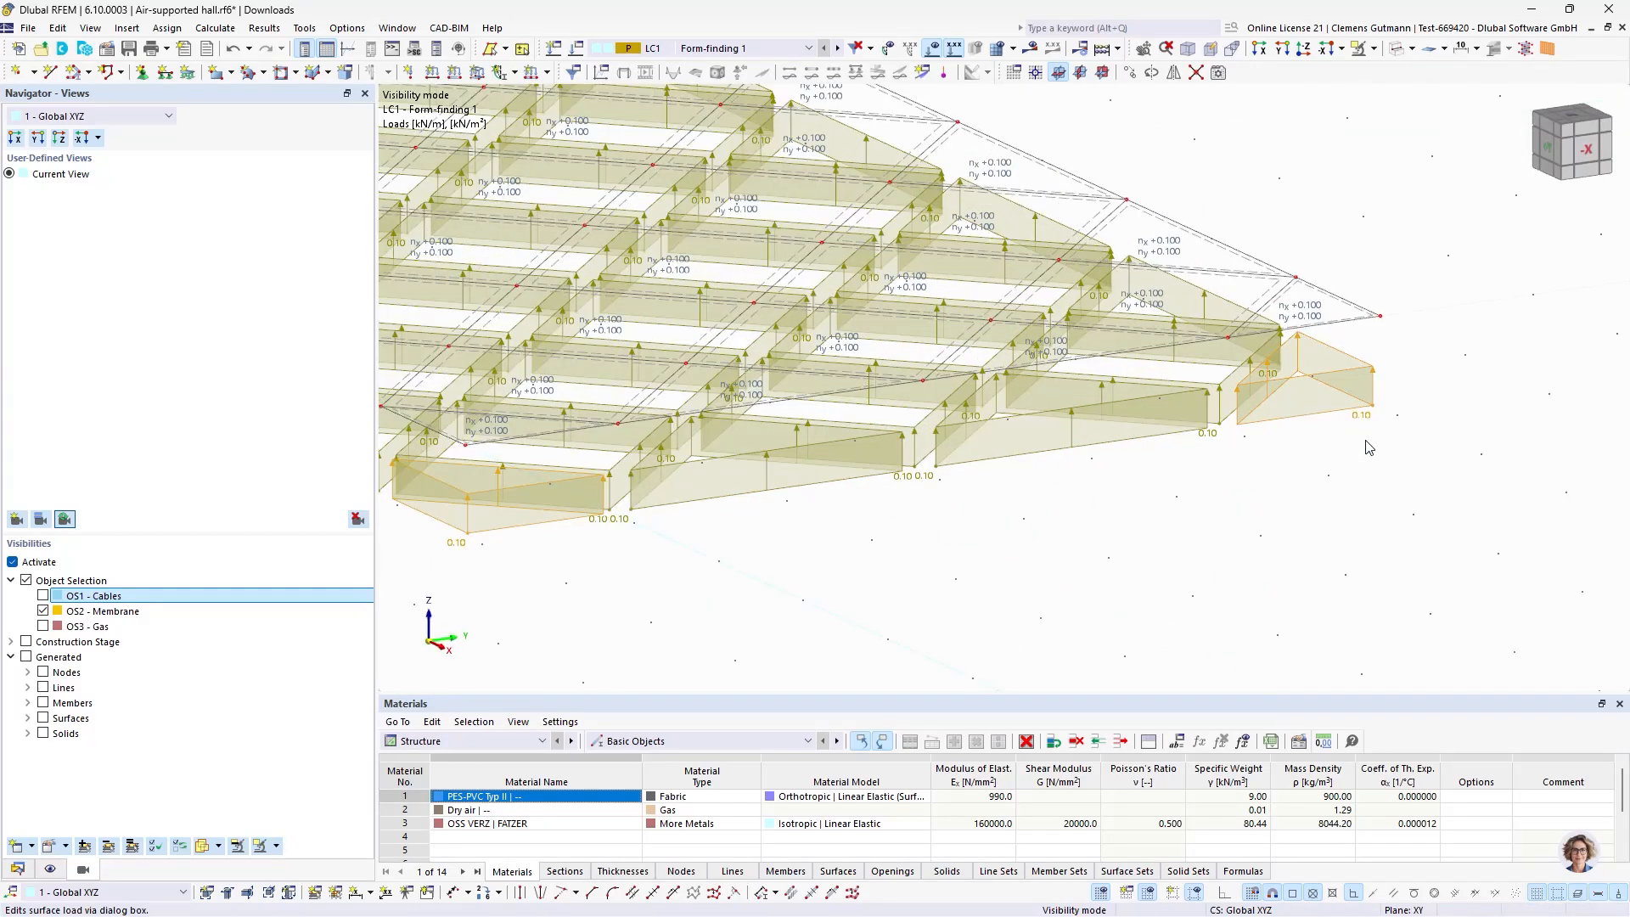
pyautogui.doubleClick(664, 279)
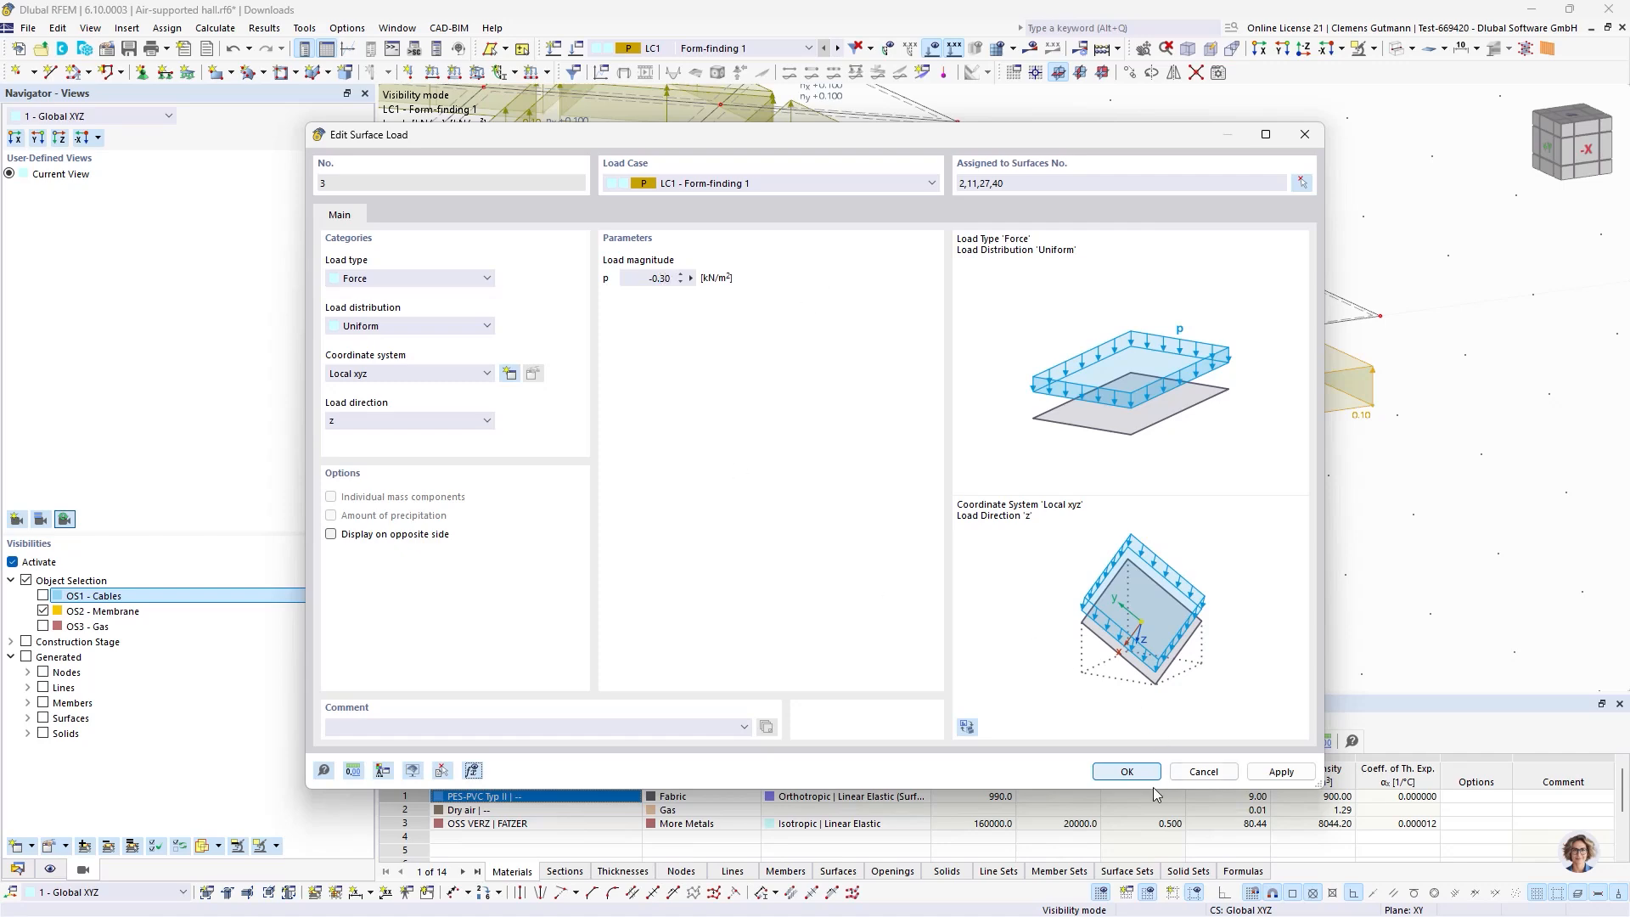
pyautogui.press('Return')
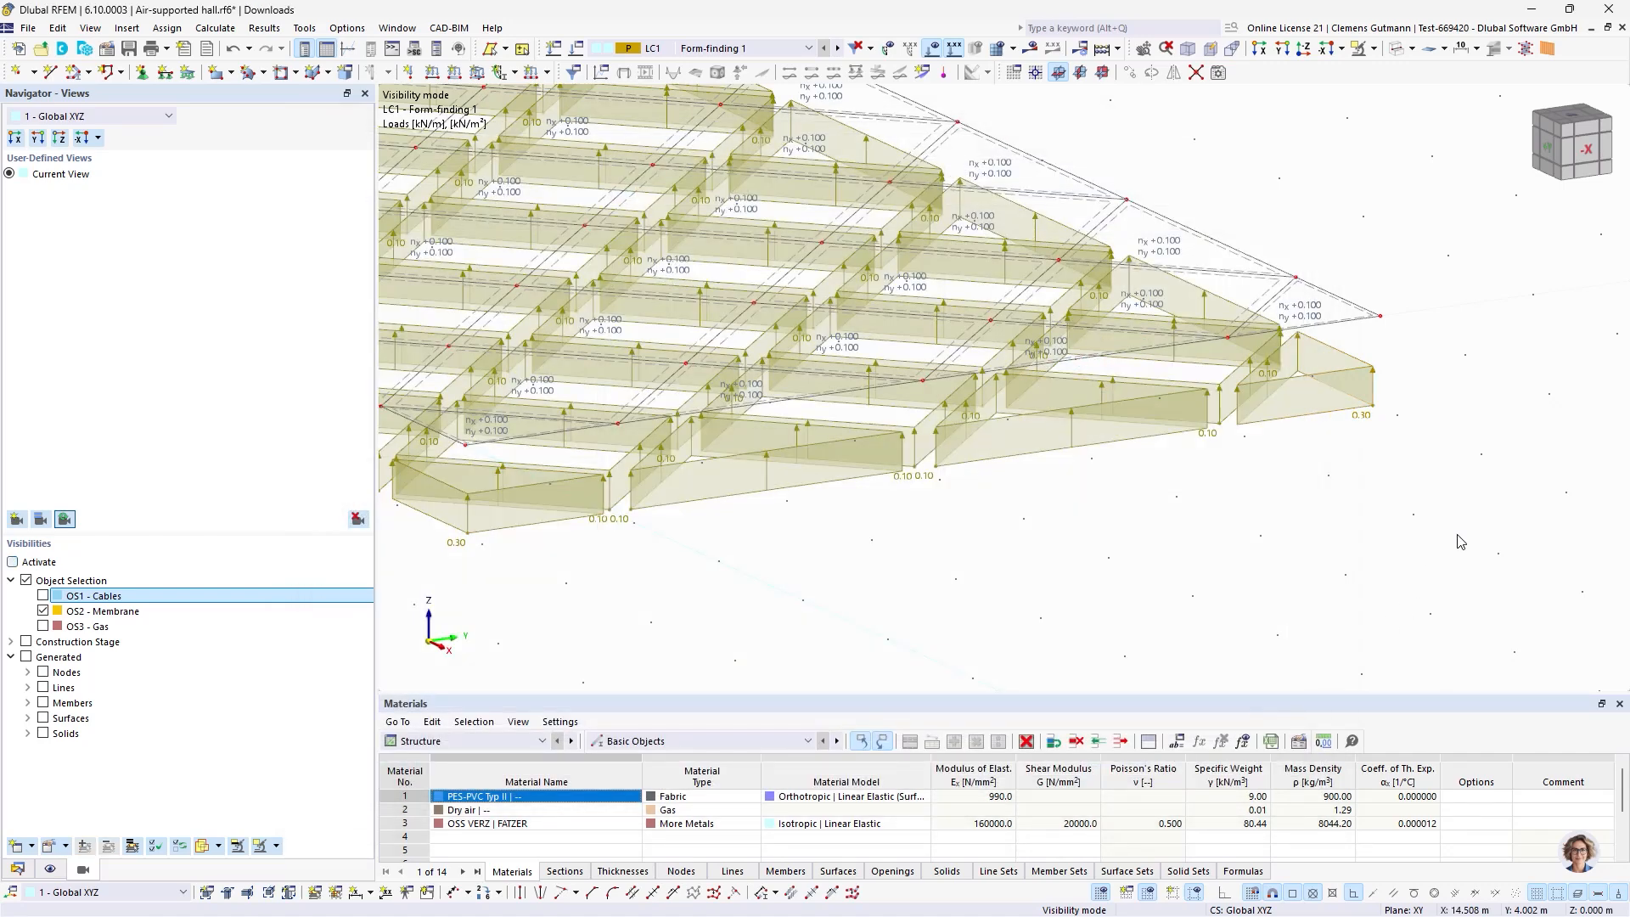
# View the membrane from above and examine the form-finding load at the corner near the origin.
pyautogui.scroll(-5, 1499, 505)
pyautogui.keyDown('ctrl'); pyautogui.moveTo(961, 532); pyautogui.dragTo(1206, 636, button='middle'); pyautogui.keyUp('ctrl')
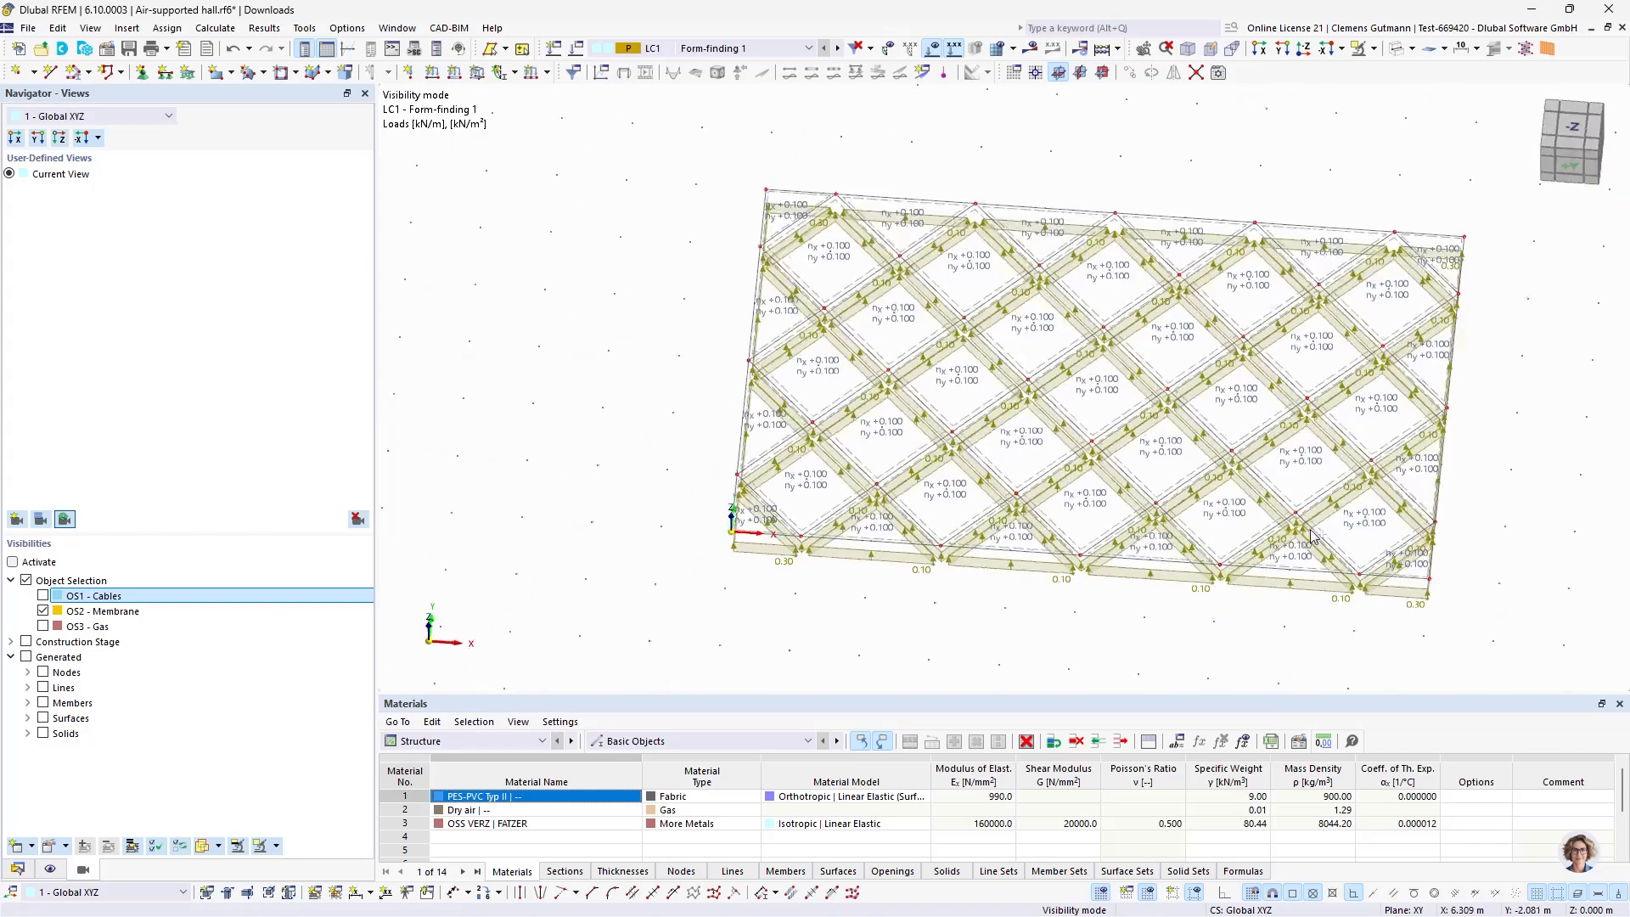
pyautogui.click(1572, 130)
pyautogui.scroll(5, 666, 641)
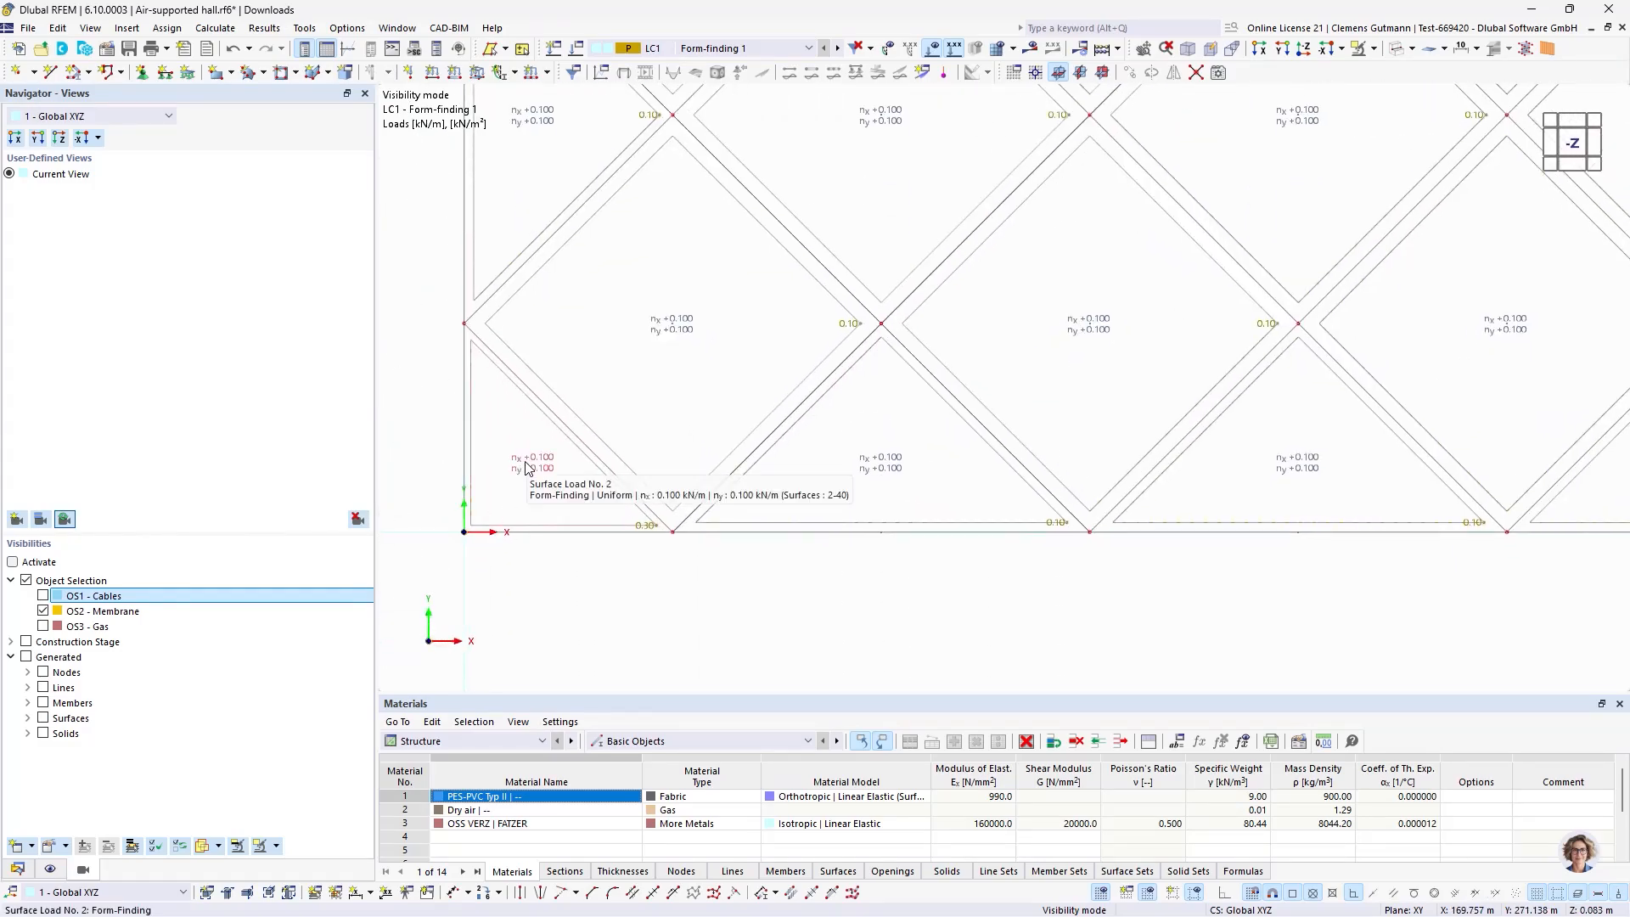
pyautogui.scroll(-4, 523, 467)
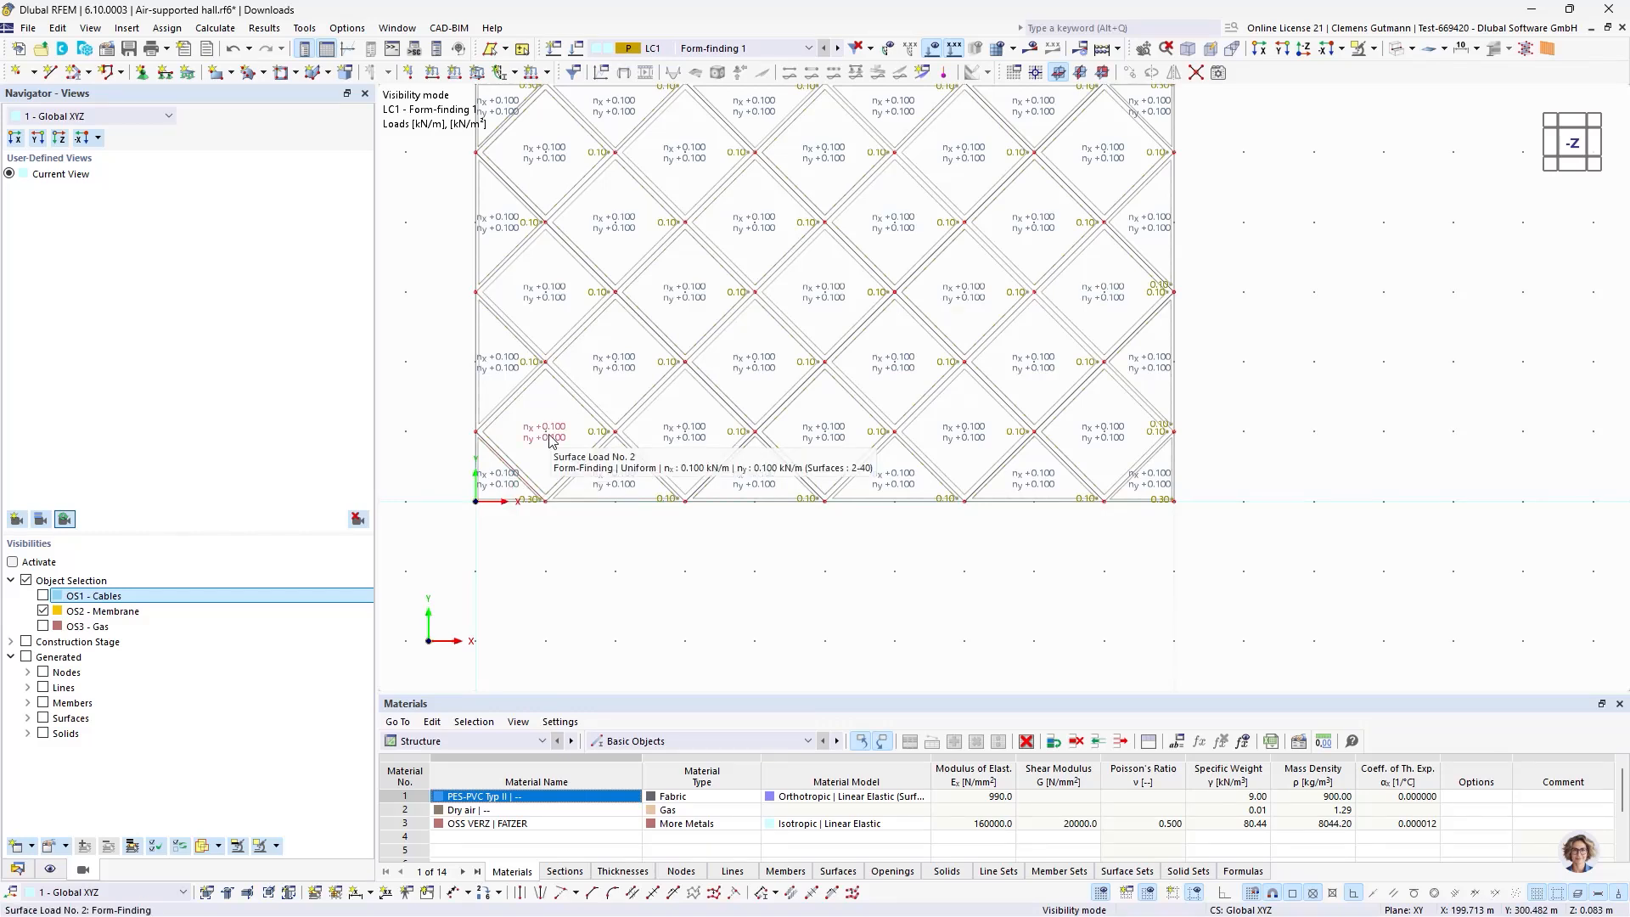
pyautogui.scroll(2, 487, 358)
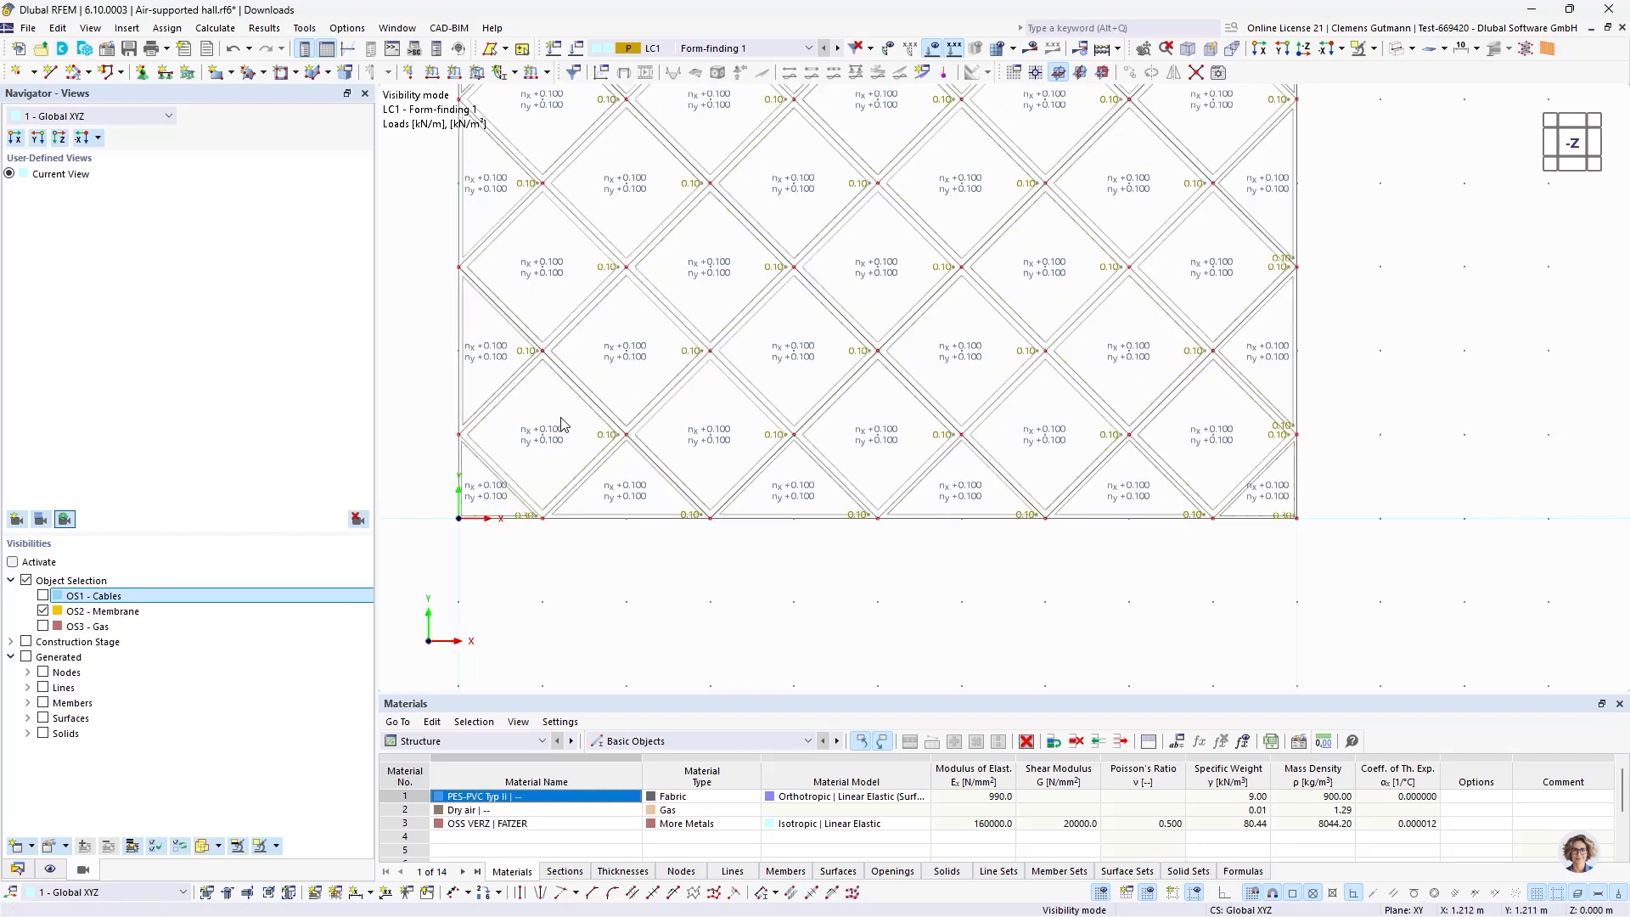
pyautogui.click(480, 349)
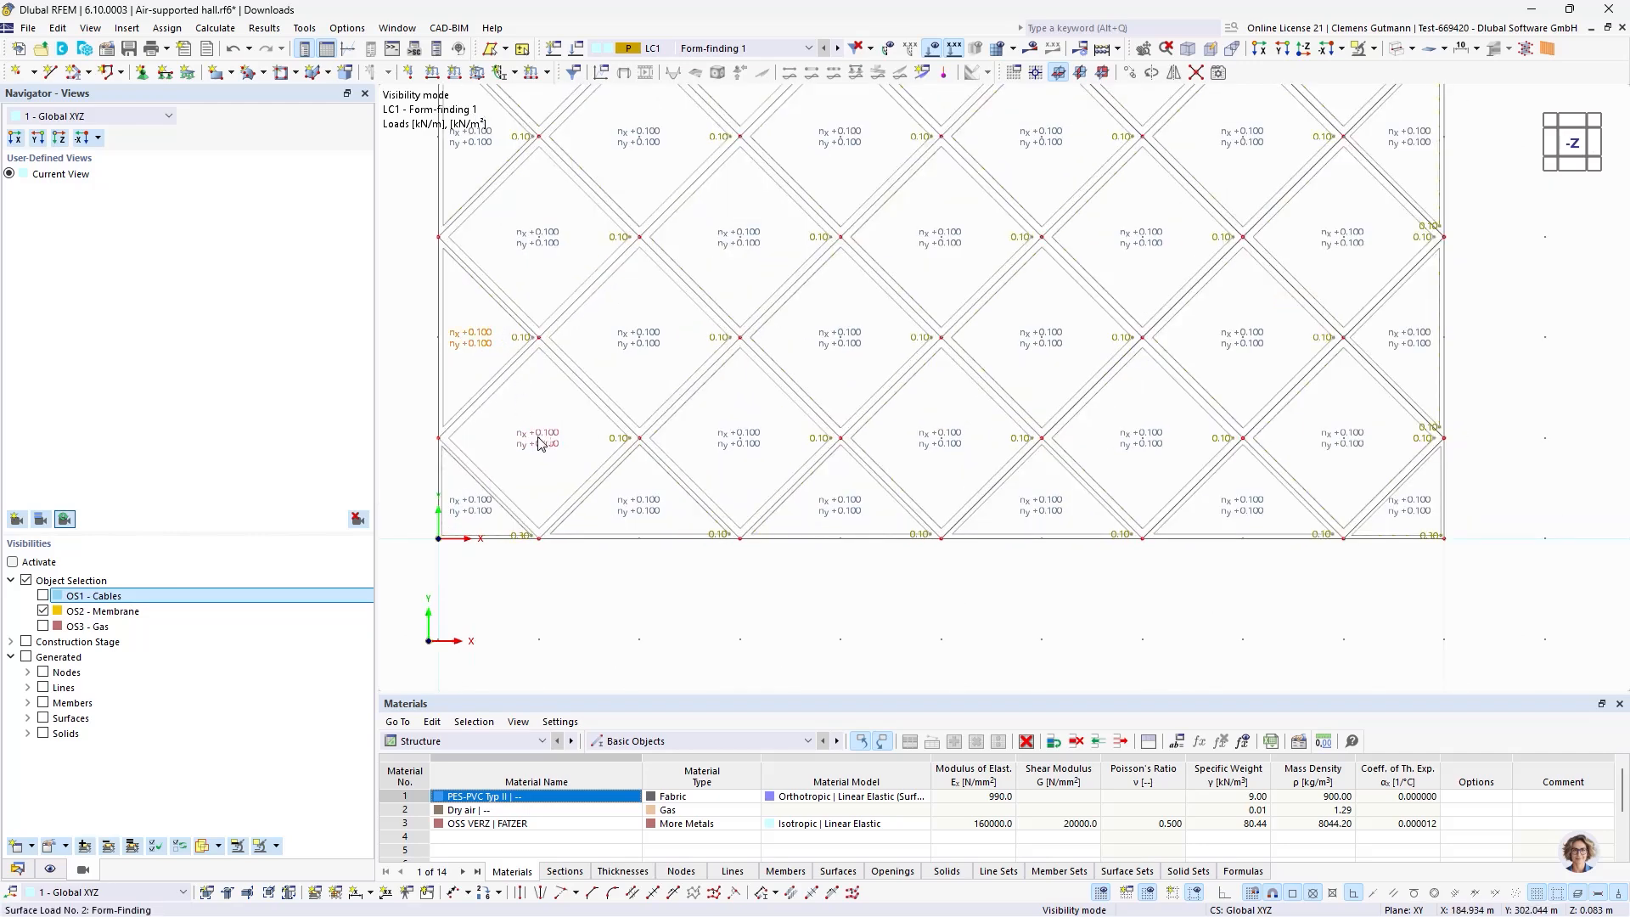
pyautogui.keyDown('ctrl'); pyautogui.click(638, 515); pyautogui.keyUp('ctrl')
pyautogui.keyDown('ctrl'); pyautogui.click(465, 512); pyautogui.keyUp('ctrl')
pyautogui.scroll(-3, 467, 511)
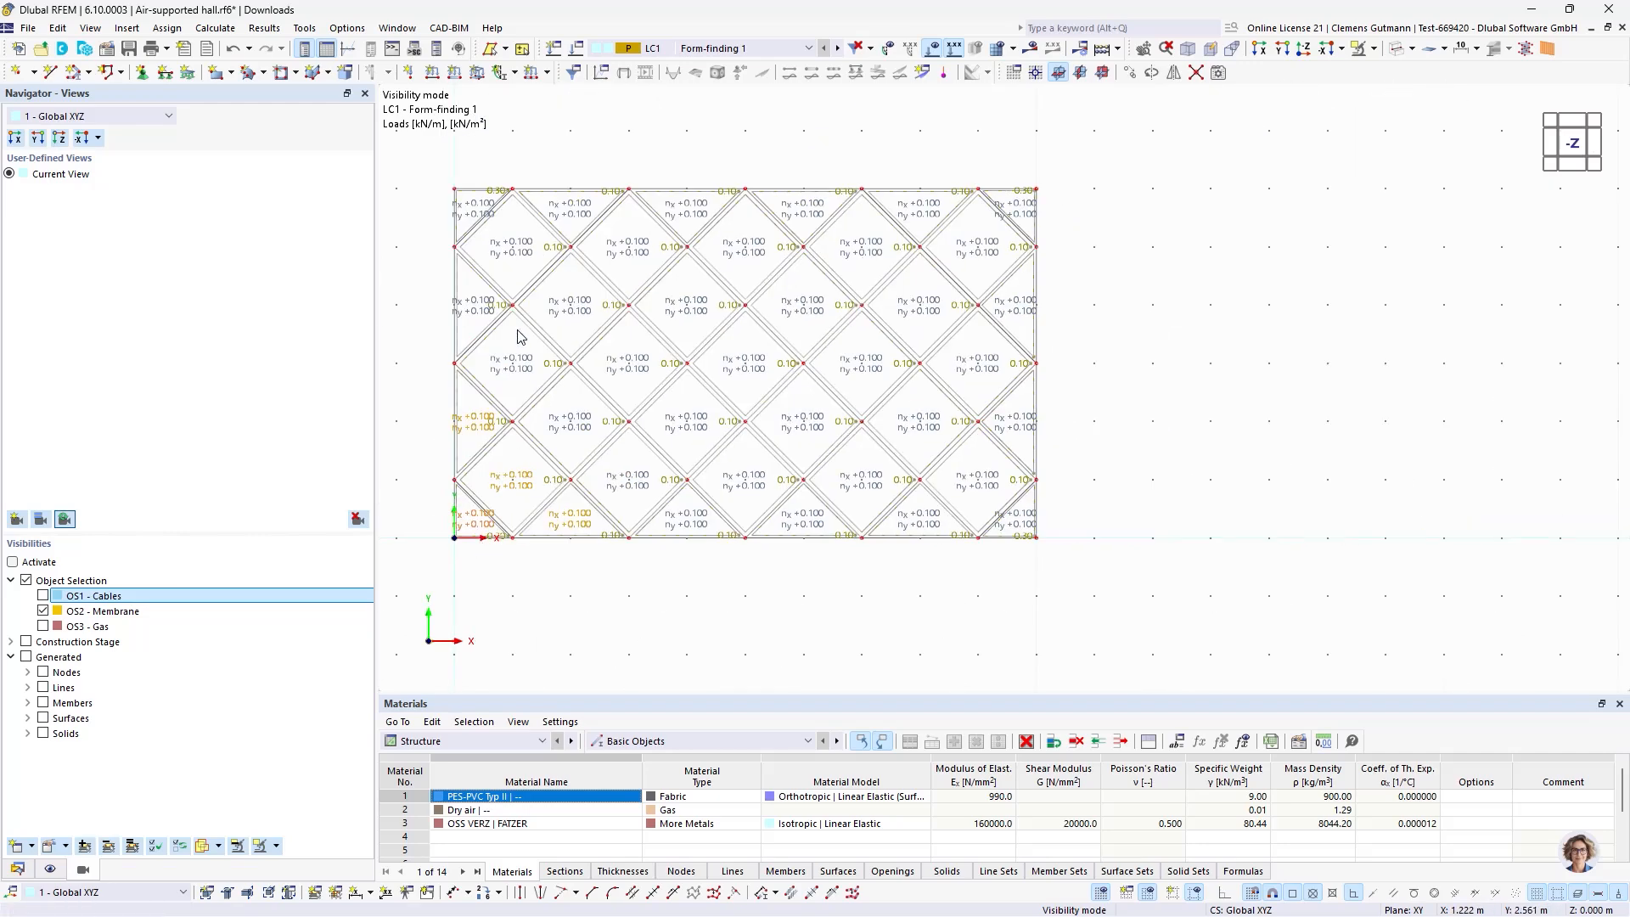
pyautogui.scroll(4, 512, 253)
pyautogui.keyDown('ctrl'); pyautogui.click(519, 253); pyautogui.keyUp('ctrl')
pyautogui.keyDown('ctrl'); pyautogui.click(450, 369); pyautogui.keyUp('ctrl')
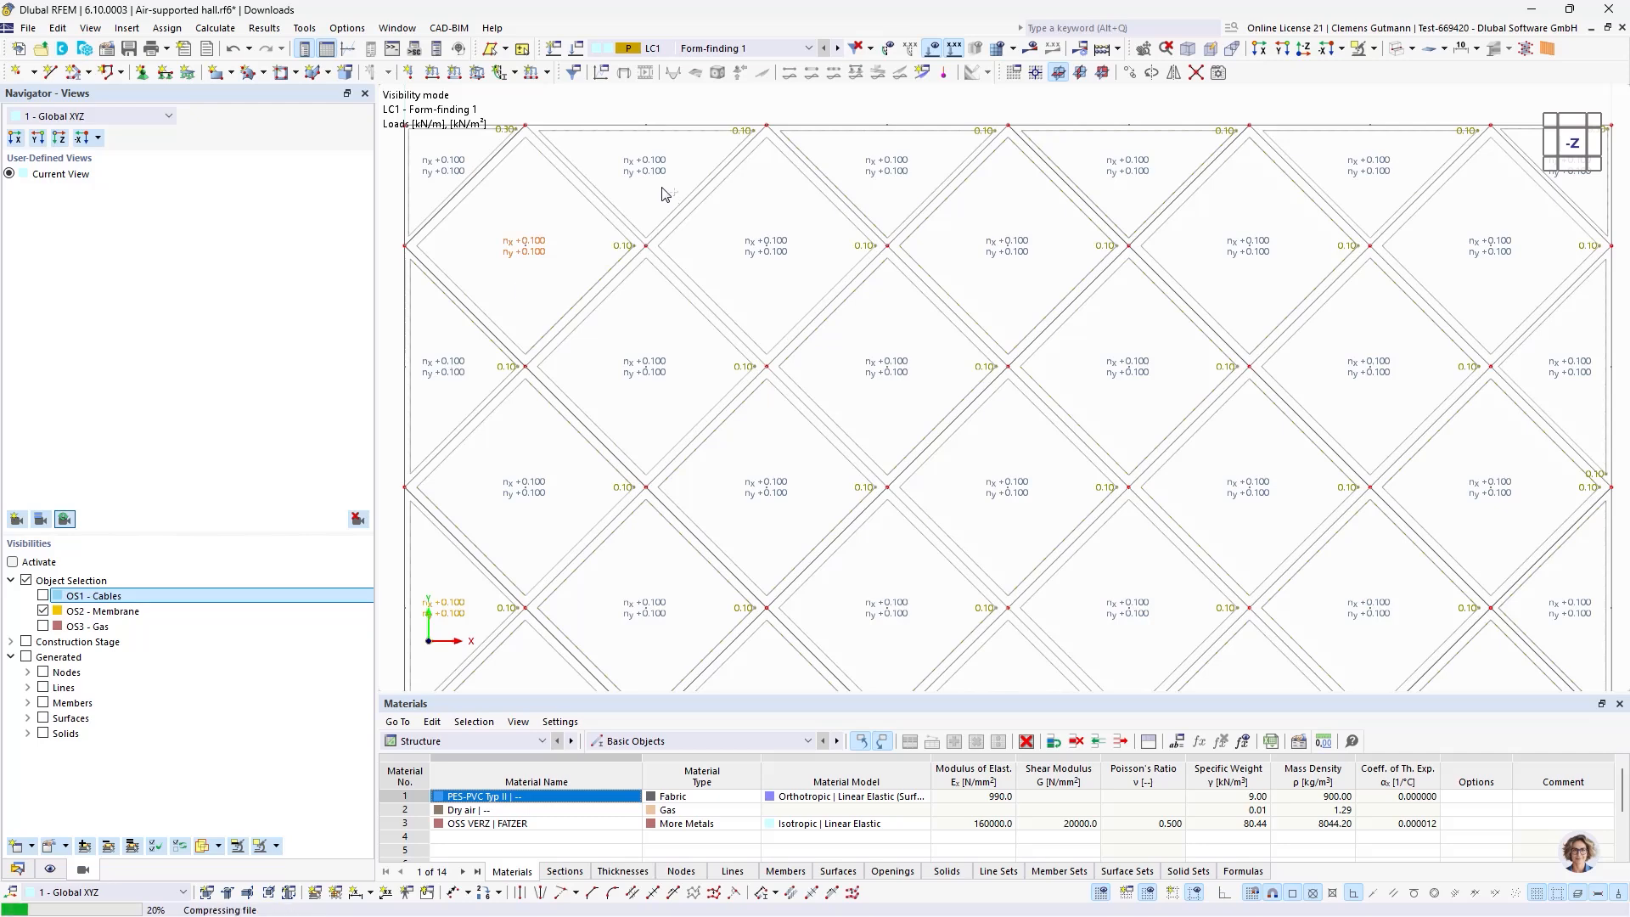
pyautogui.scroll(-4, 397, 190)
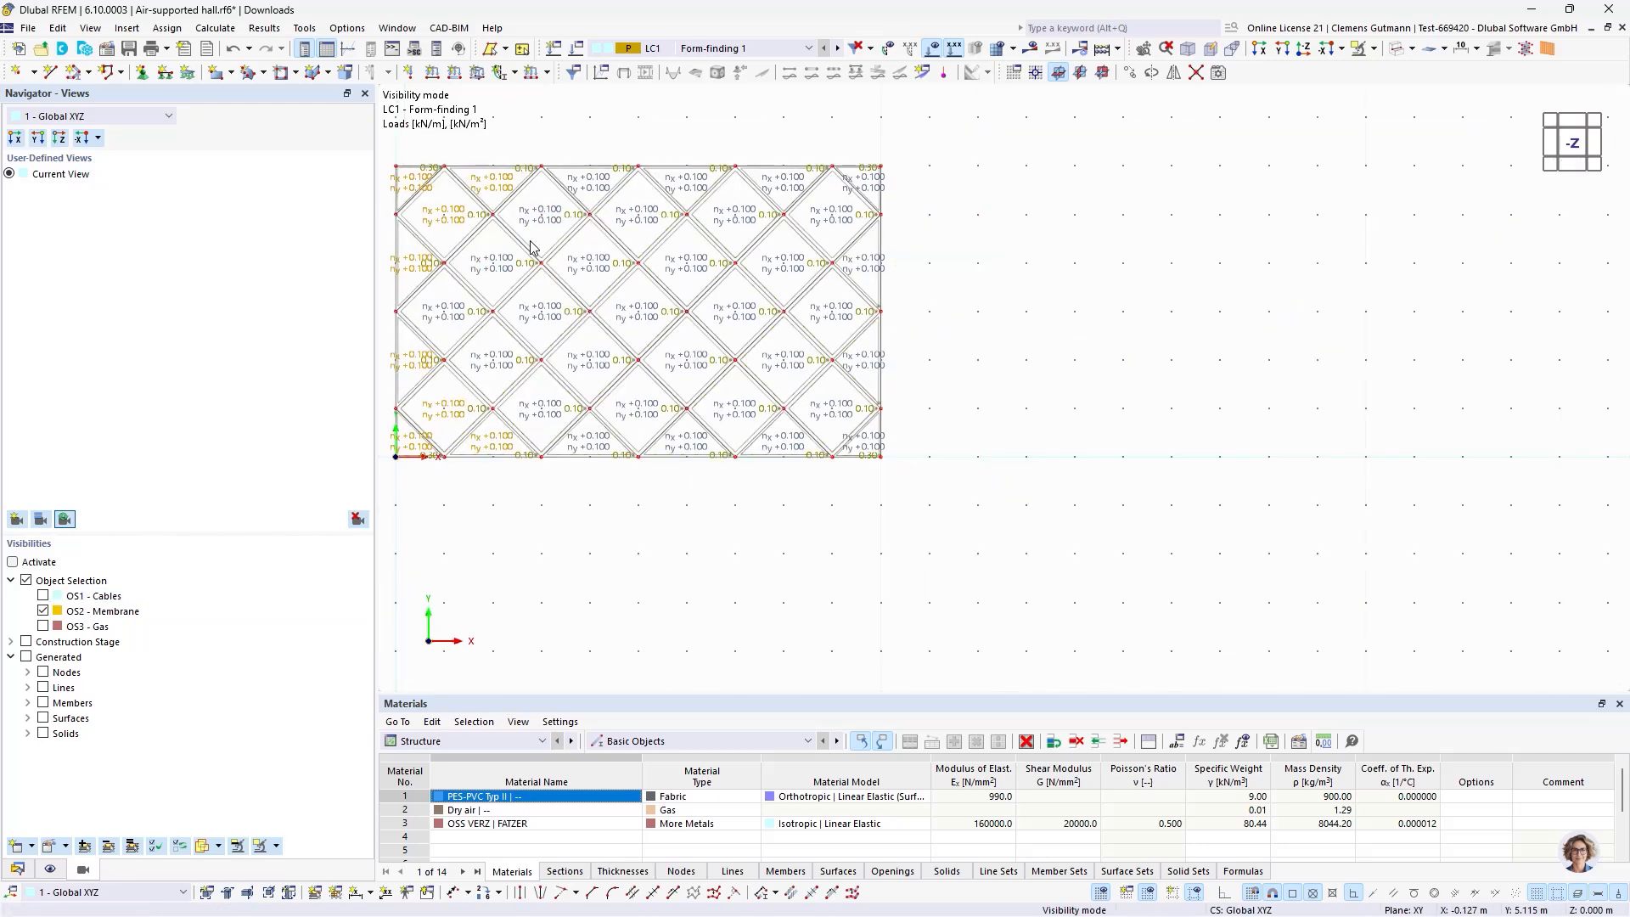
pyautogui.scroll(2, 902, 140)
pyautogui.keyDown('ctrl'); pyautogui.click(893, 178); pyautogui.keyUp('ctrl')
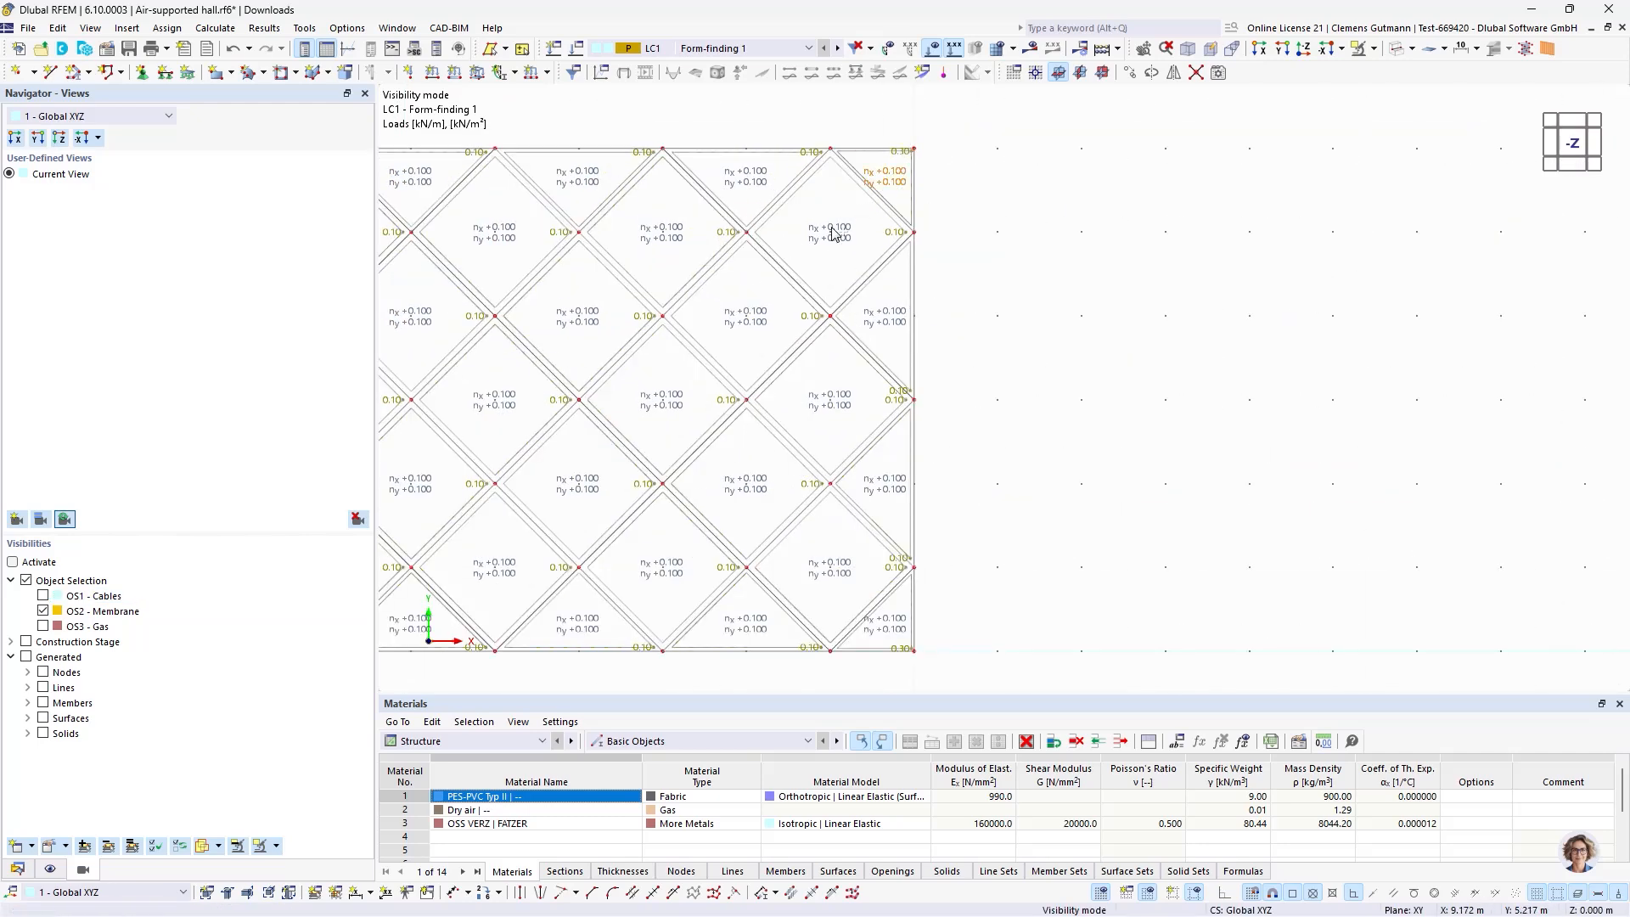
pyautogui.keyDown('ctrl'); pyautogui.click(884, 324); pyautogui.keyUp('ctrl')
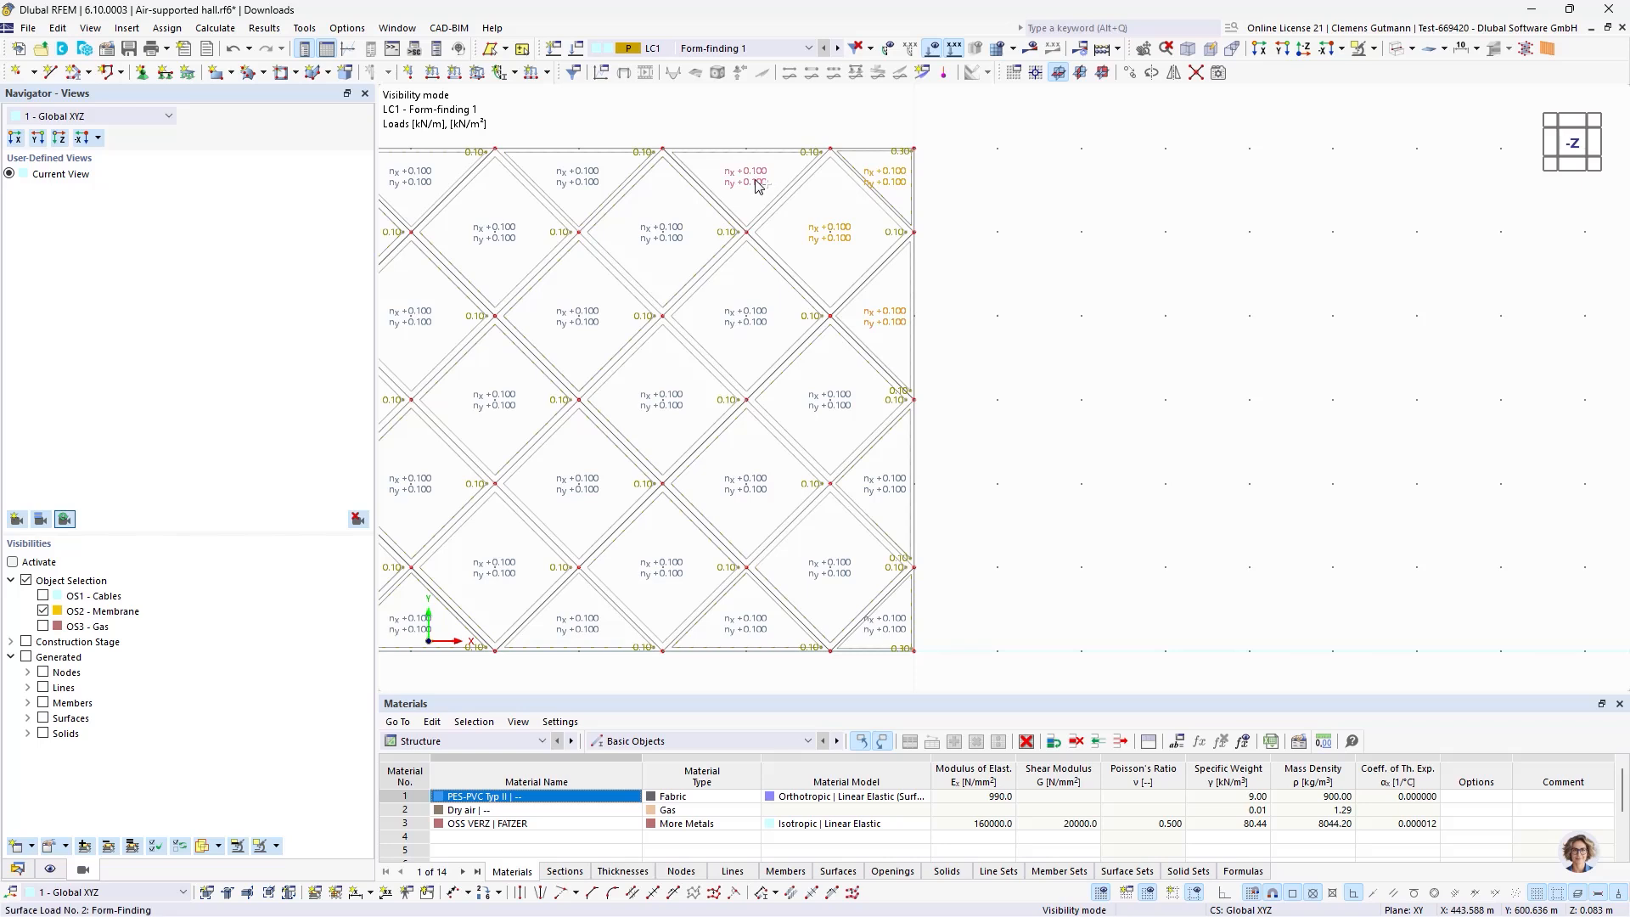
pyautogui.keyDown('ctrl'); pyautogui.click(884, 627); pyautogui.keyUp('ctrl')
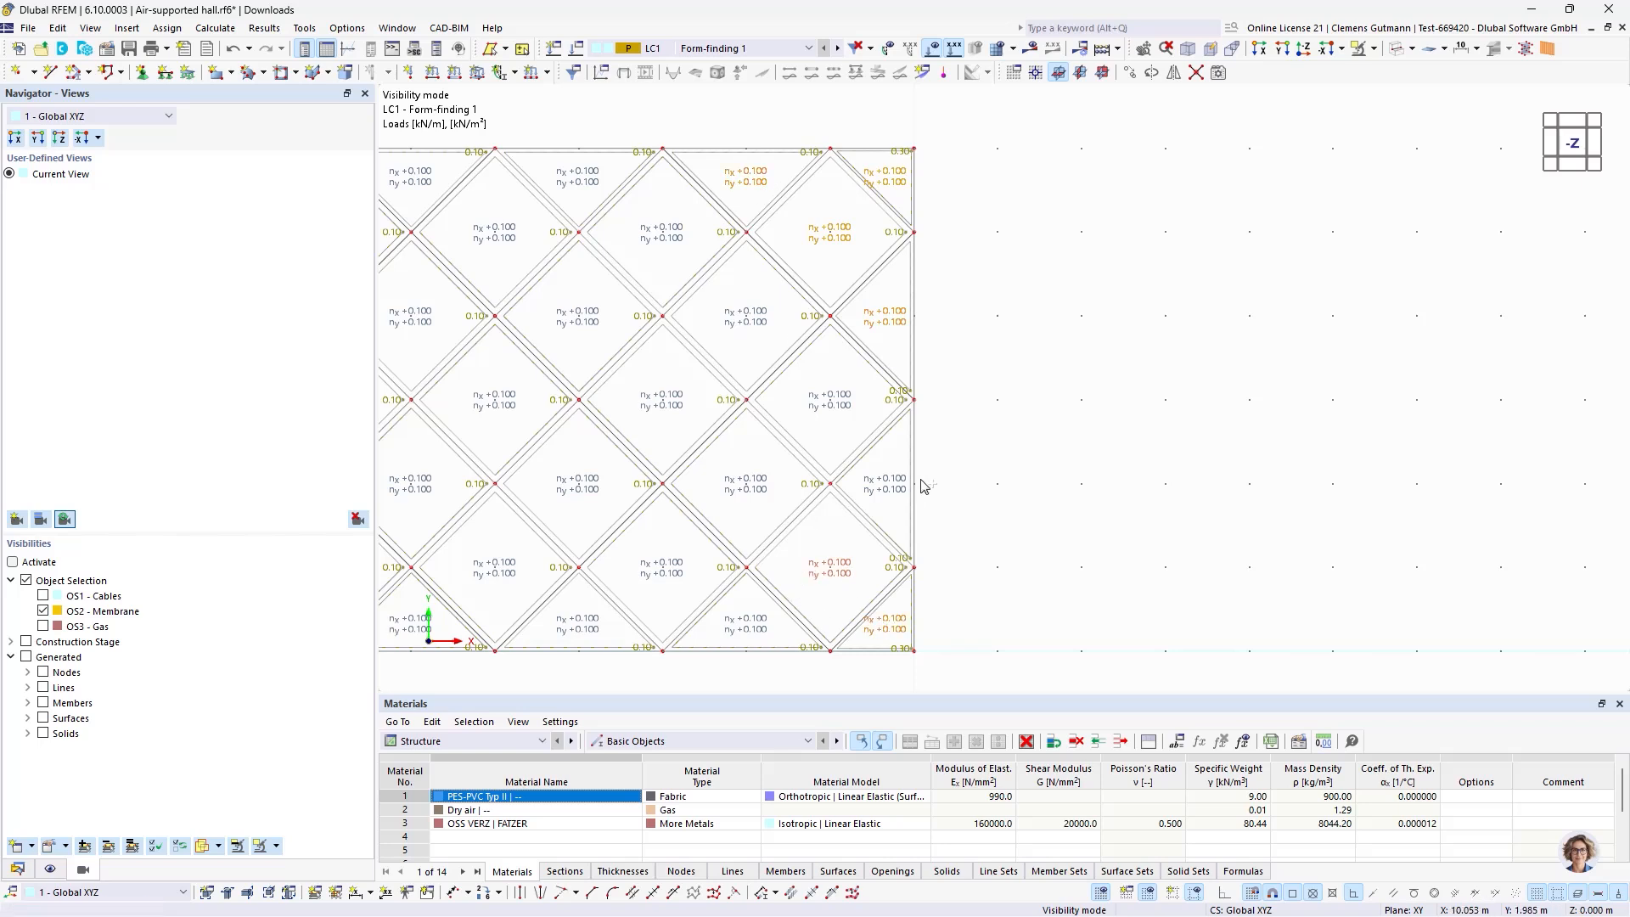
pyautogui.rightClick(739, 626)
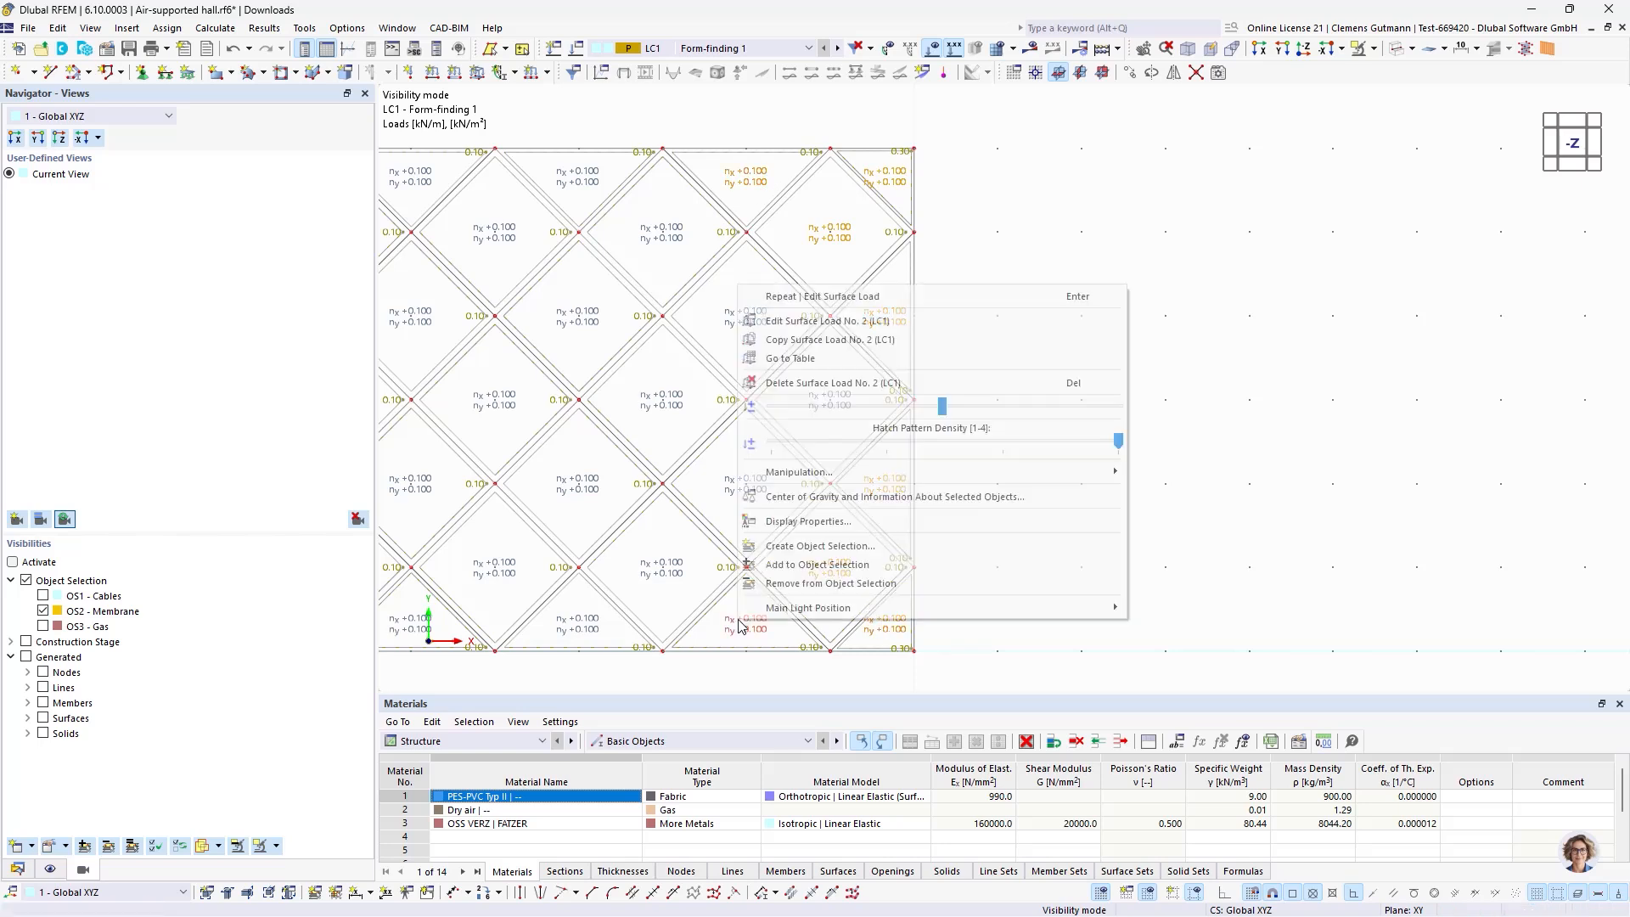
pyautogui.click(1345, 287)
pyautogui.scroll(-4, 1342, 281)
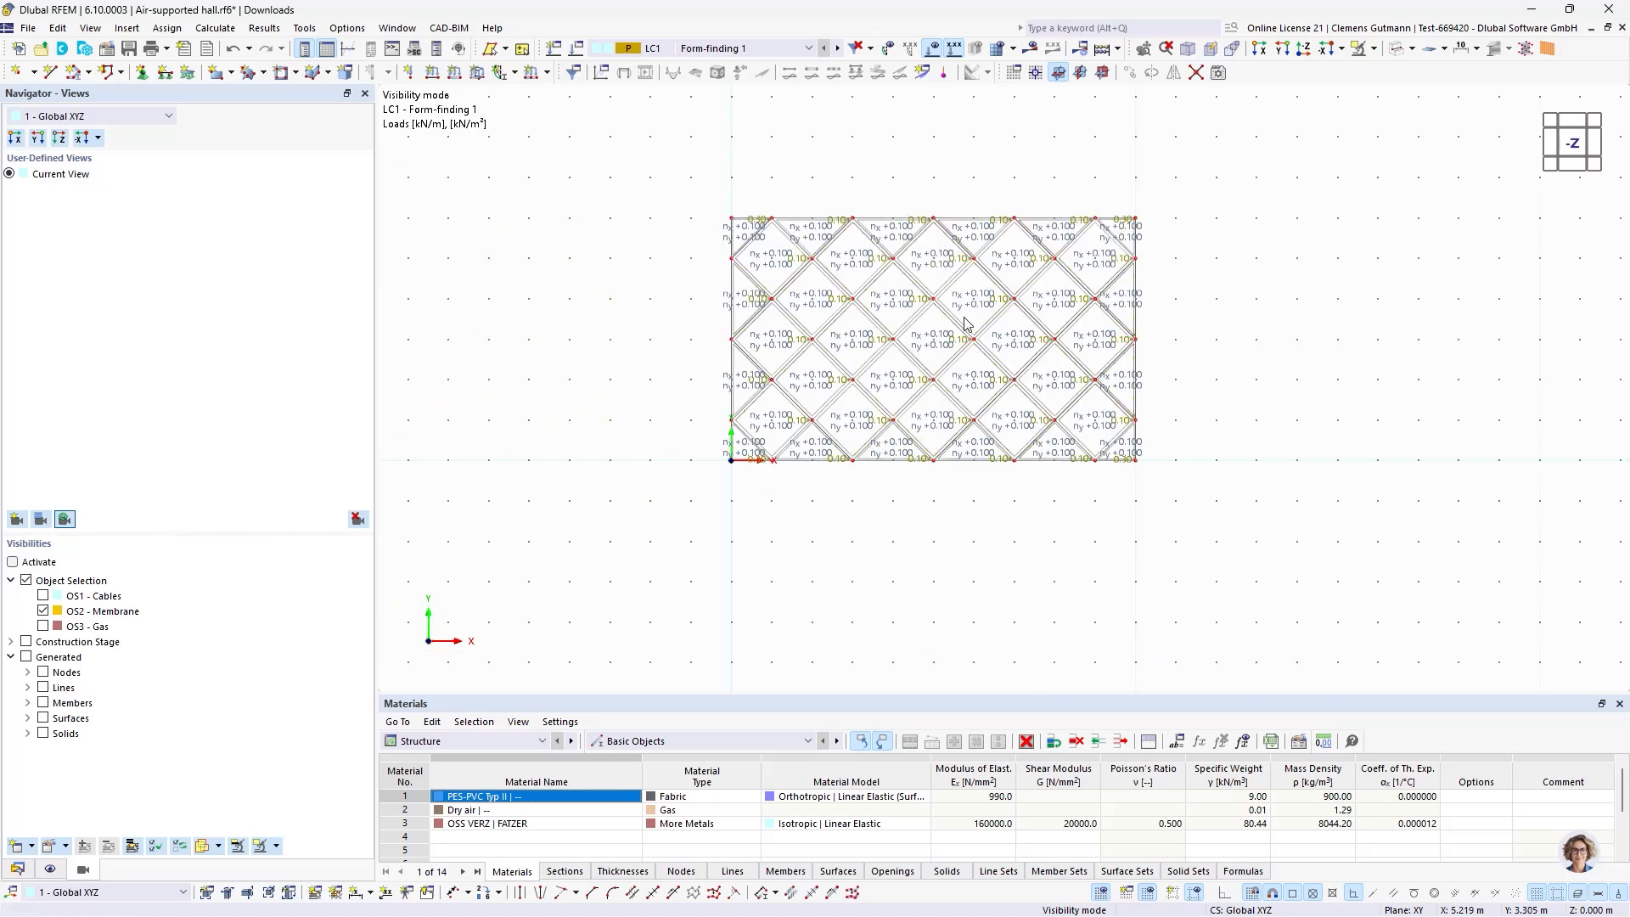
# Open the form-finding loads on surfaces 6, 11, 12, 18, 21, 27, 28 and 33 at two diagonally opposite corners for editing.
pyautogui.scroll(3, 973, 314)
pyautogui.scroll(2, 605, 285)
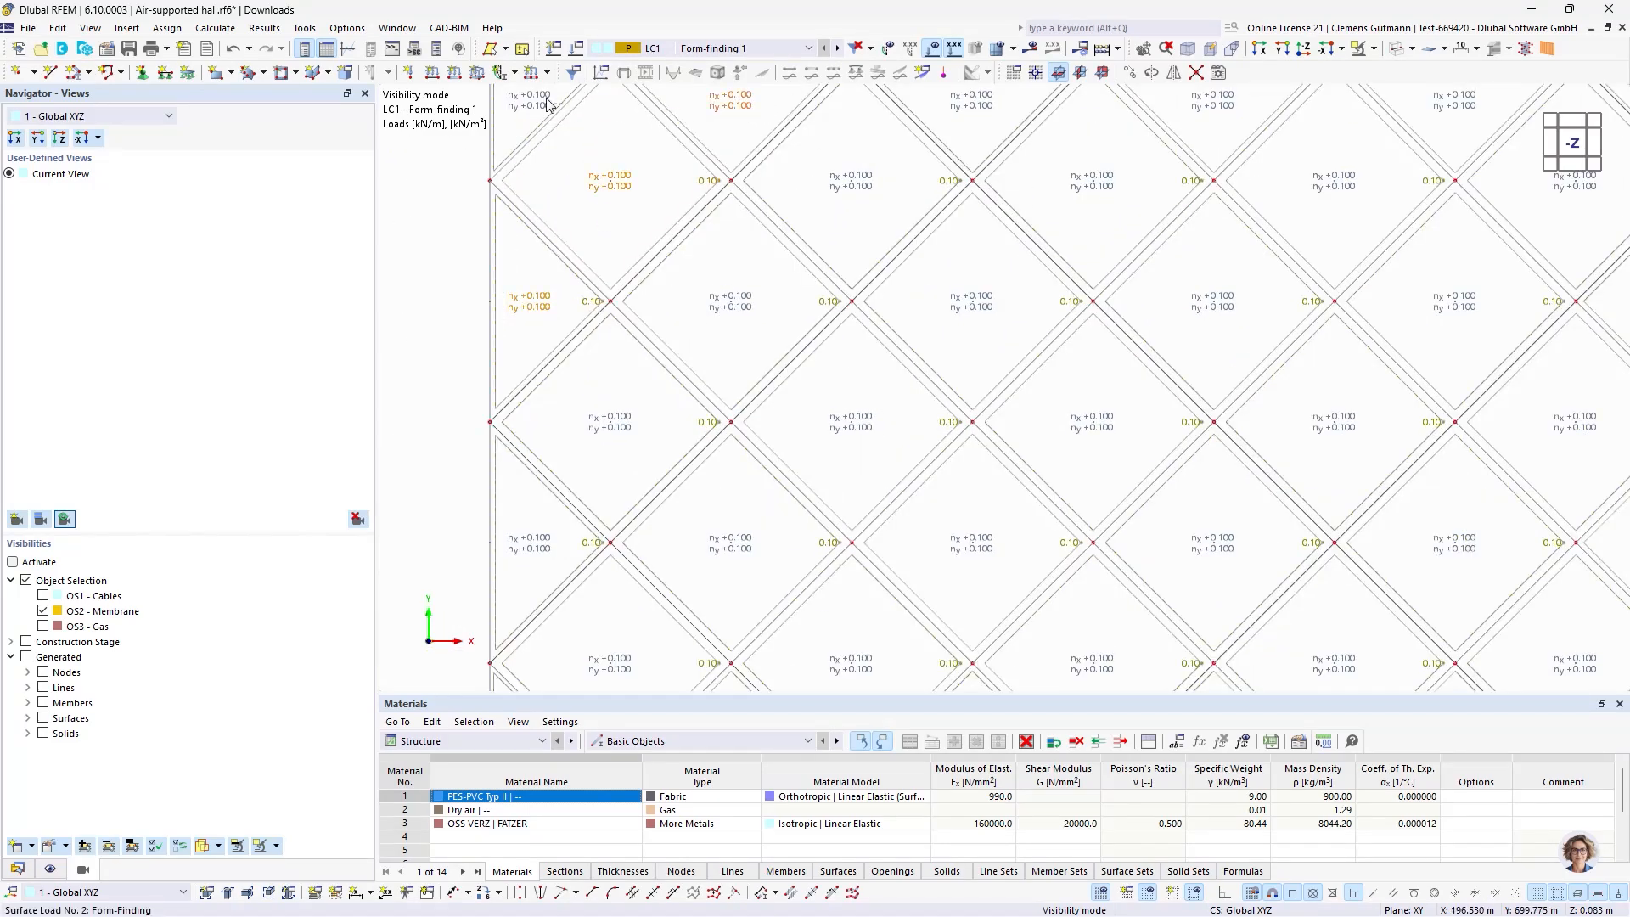
pyautogui.scroll(-3, 568, 134)
pyautogui.scroll(4, 806, 256)
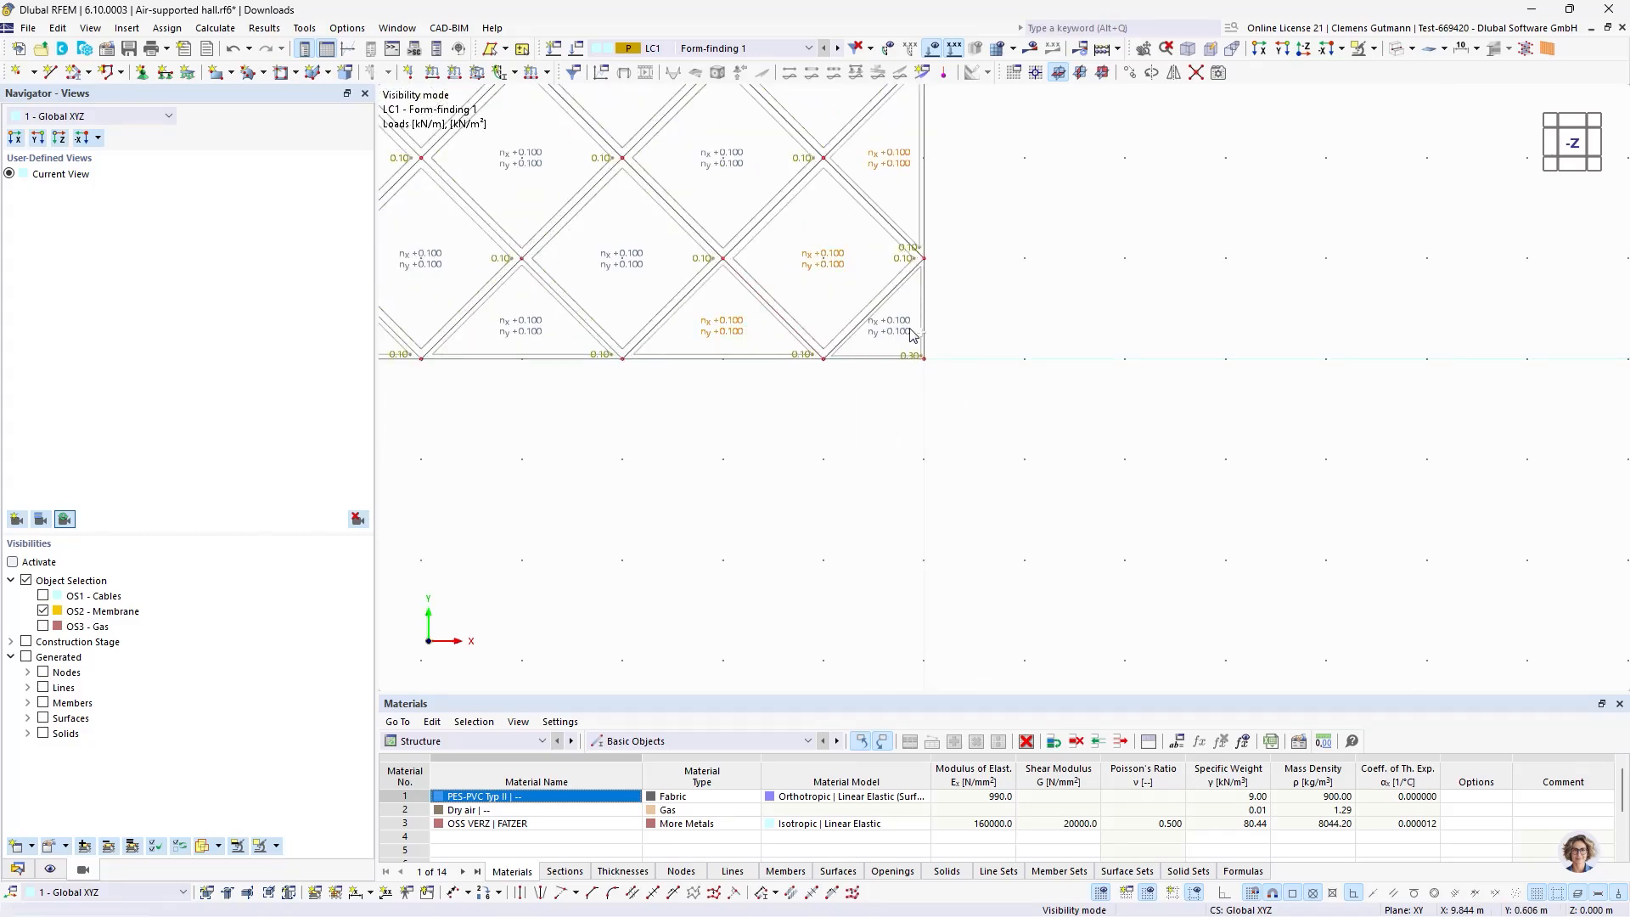
pyautogui.scroll(-3, 1021, 383)
pyautogui.scroll(3, 1041, 378)
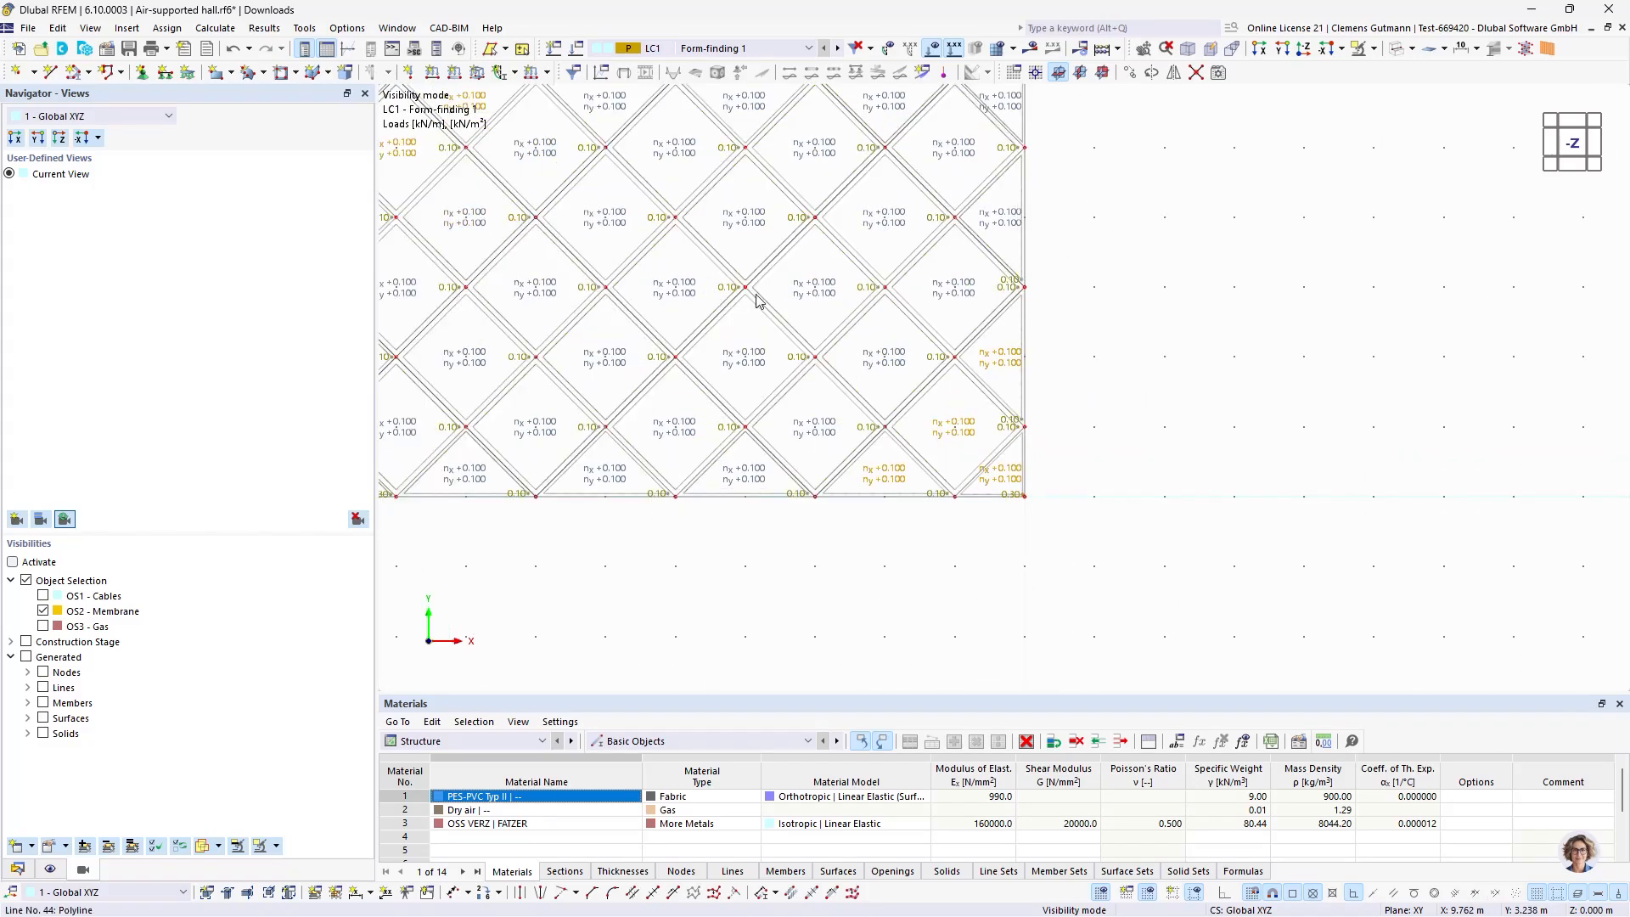
pyautogui.scroll(-3, 1048, 382)
pyautogui.scroll(2, 959, 435)
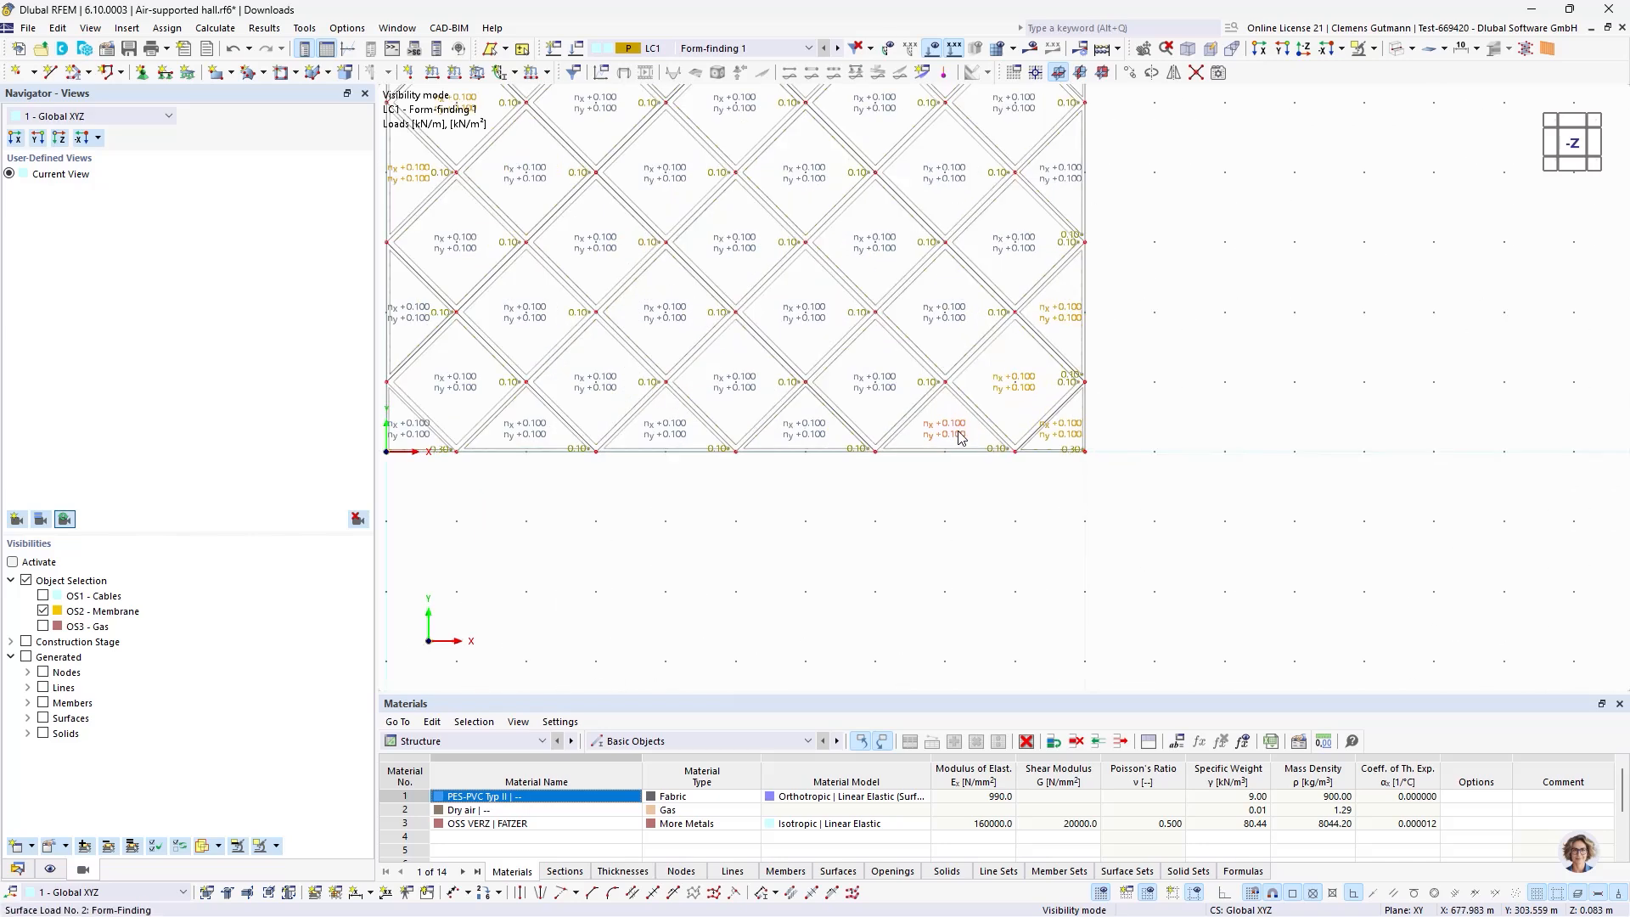
pyautogui.rightClick(962, 431)
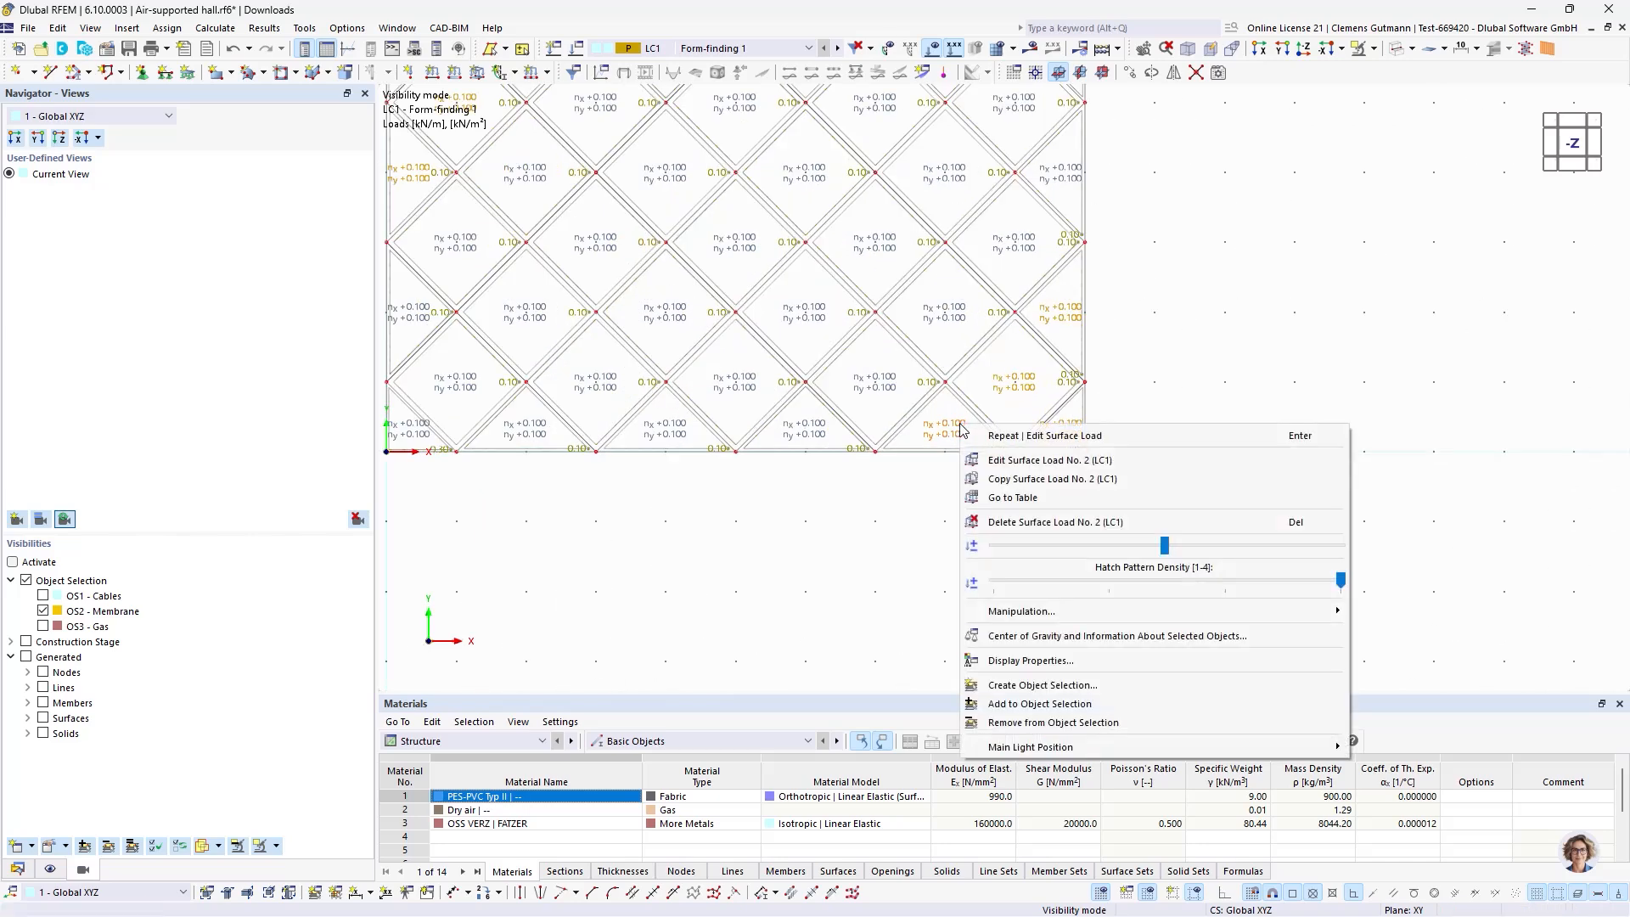
pyautogui.click(995, 461)
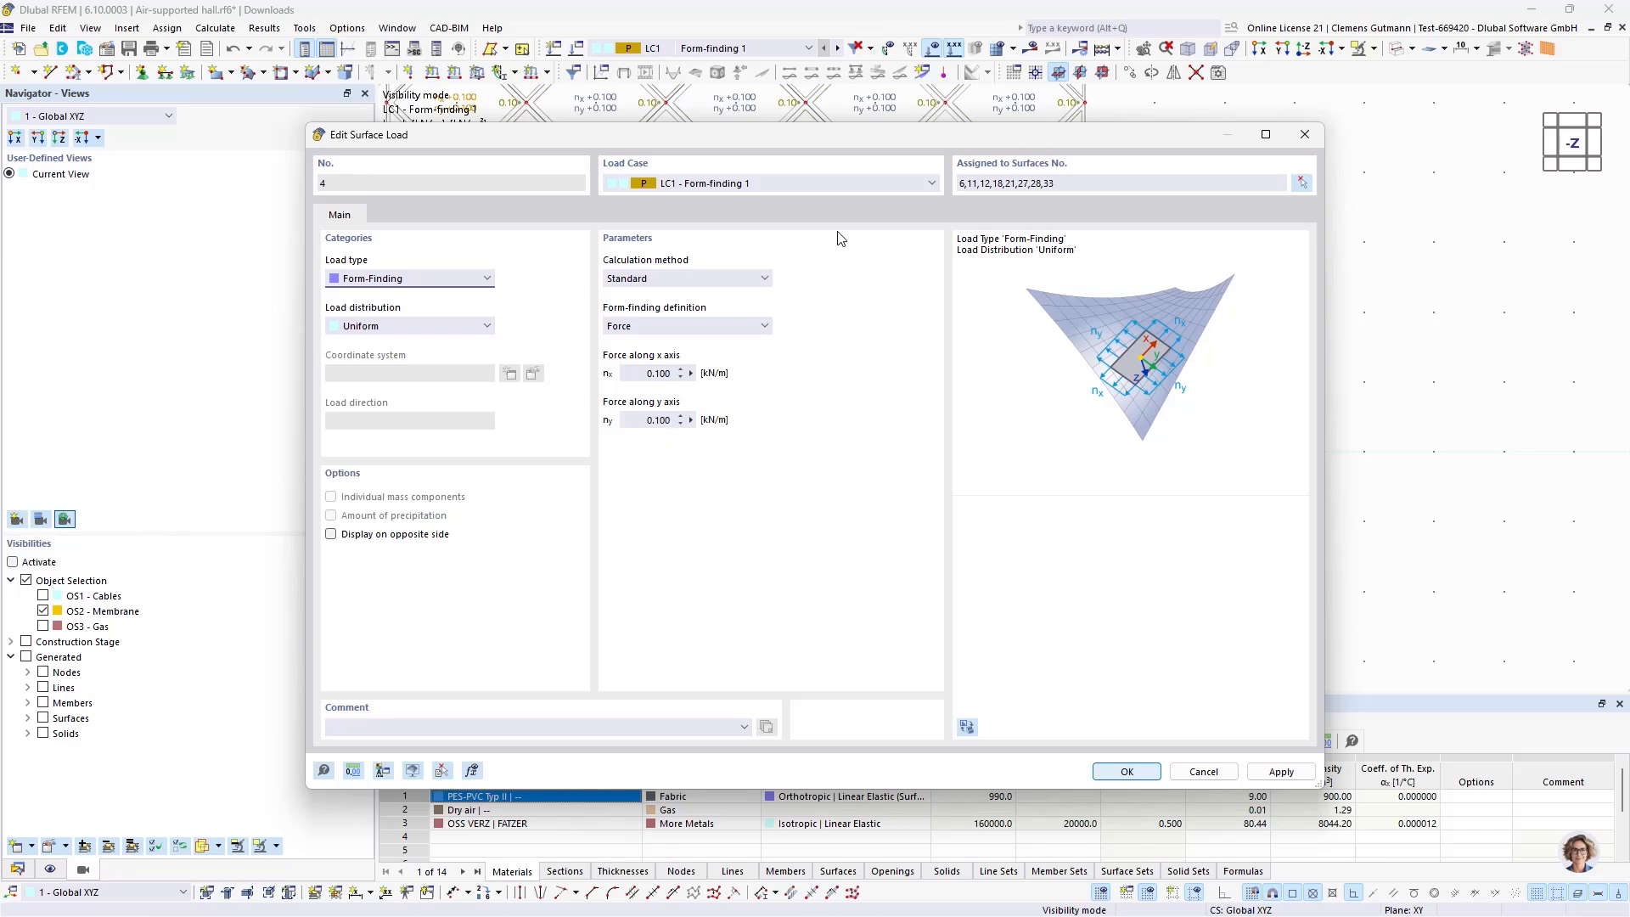
# Show the selected surfaces' axes in the load preview and set their form-finding force along the y-axis to 0.050 kN/m.
pyautogui.moveTo(923, 147); pyautogui.dragTo(823, 465)
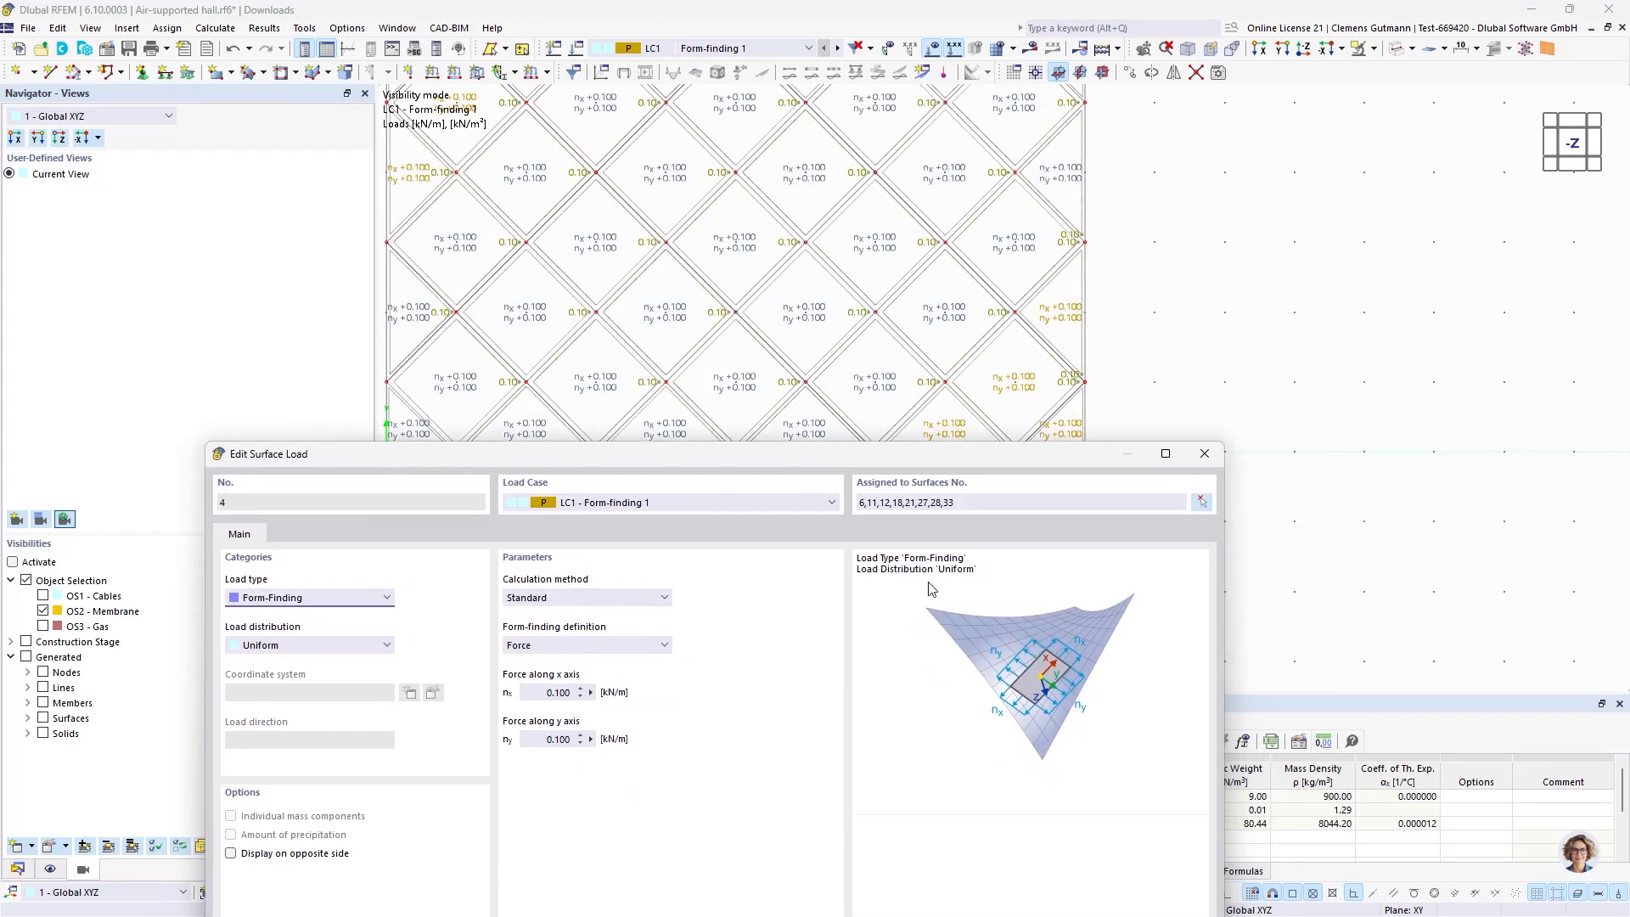
pyautogui.moveTo(982, 459); pyautogui.dragTo(961, 249)
pyautogui.click(848, 838)
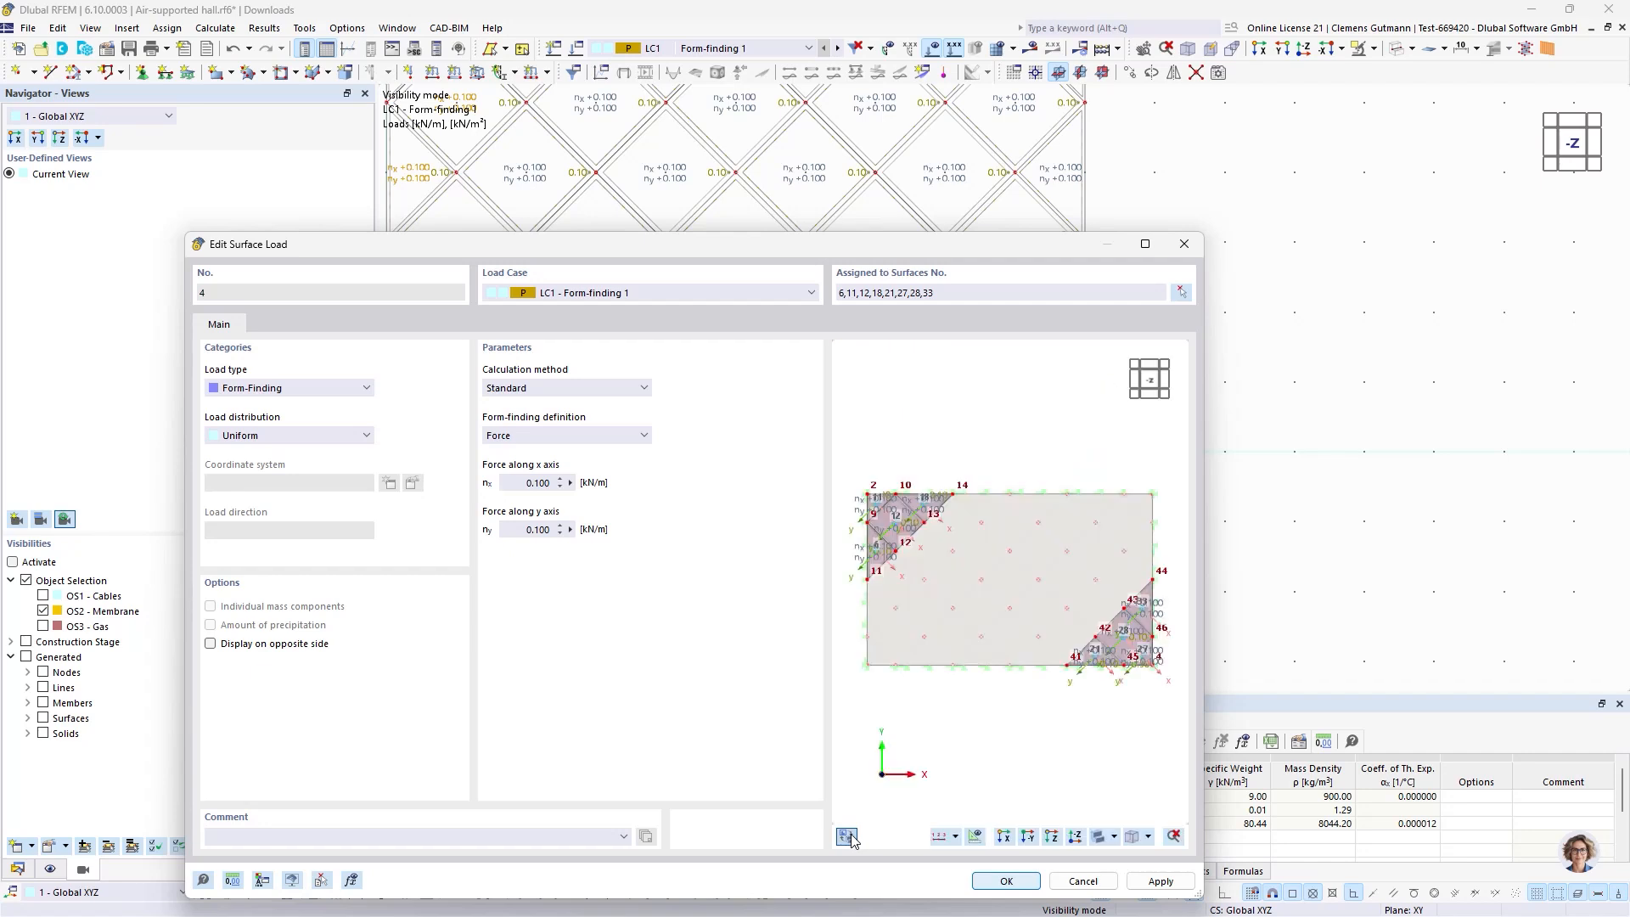
pyautogui.scroll(5, 1019, 602)
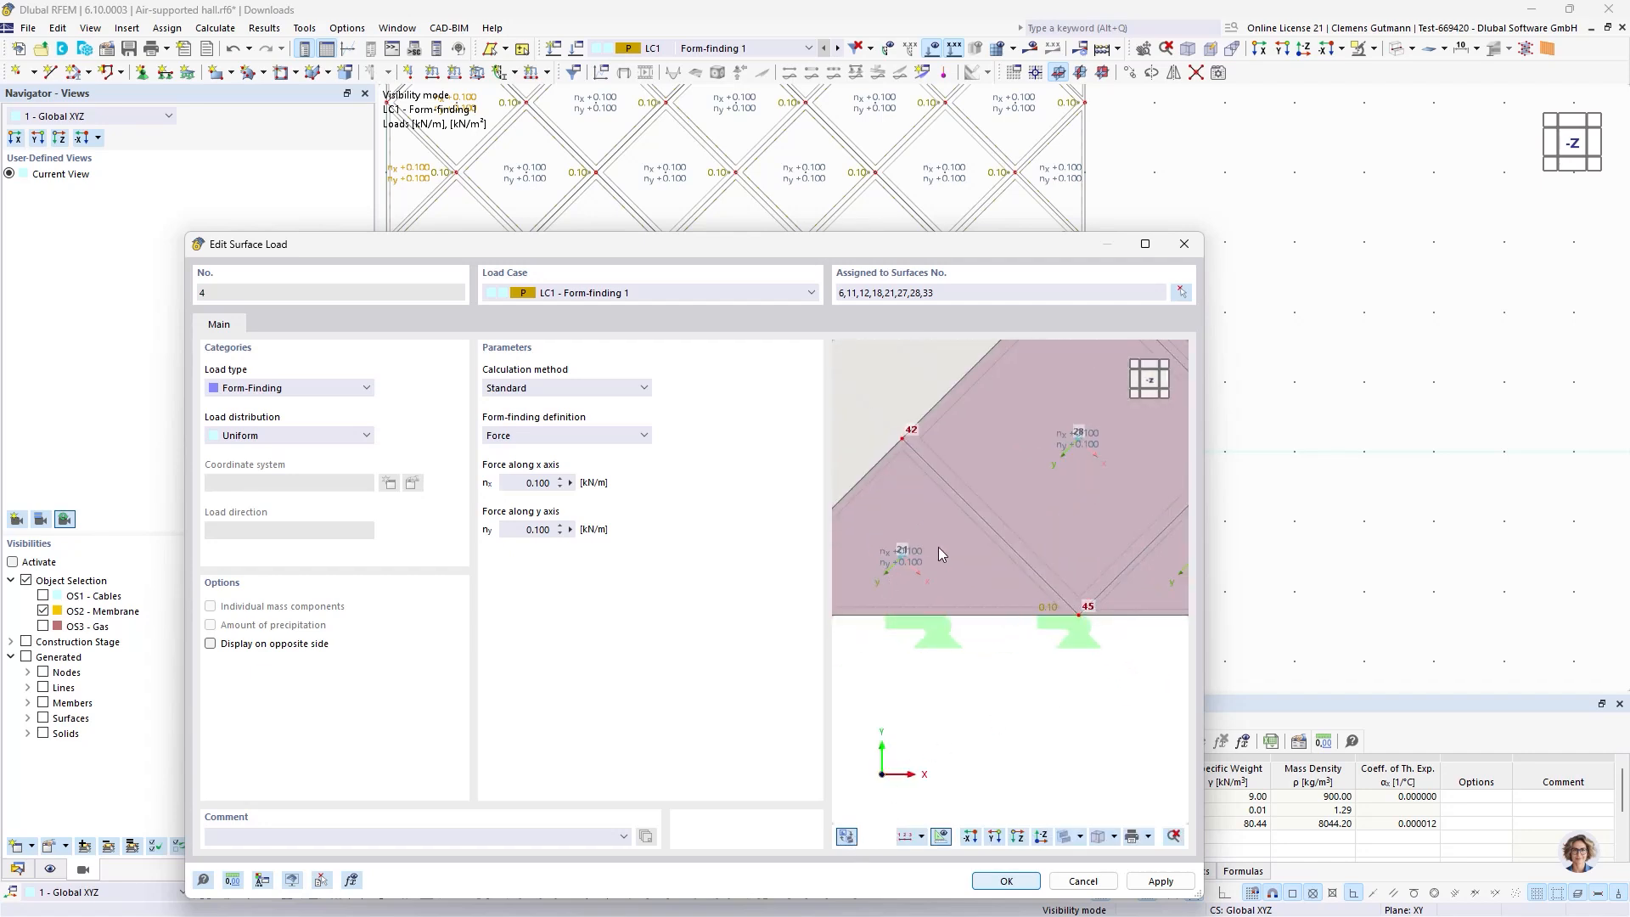
pyautogui.scroll(-1, 939, 554)
pyautogui.click(520, 532)
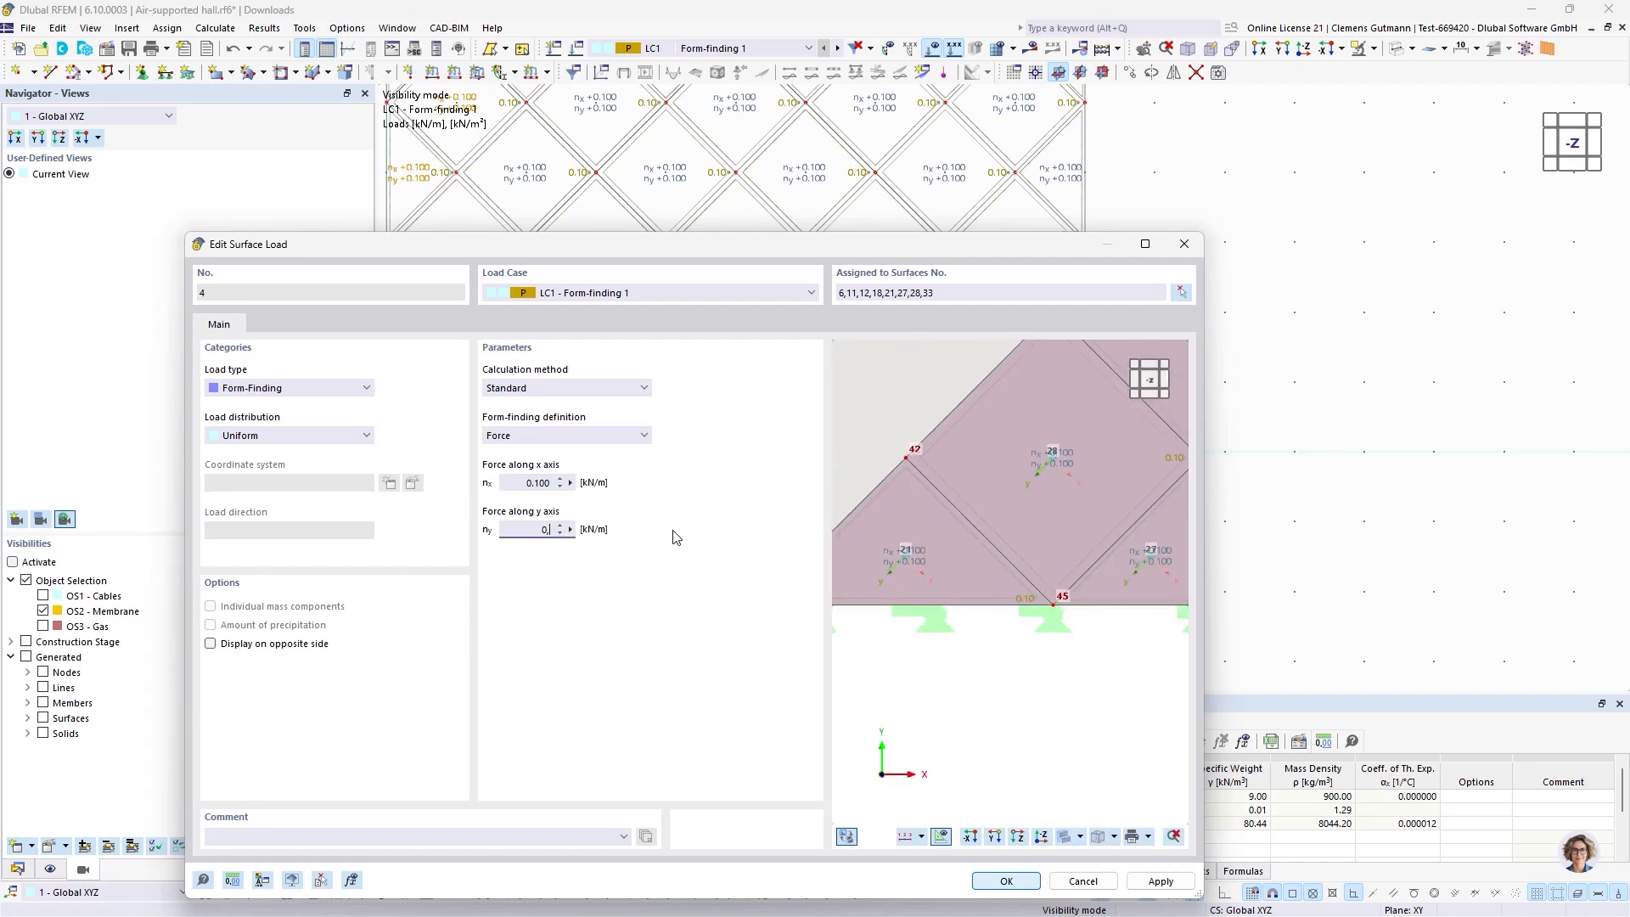
pyautogui.press('Tab')
pyautogui.click(1005, 880)
pyautogui.click(1007, 881)
# Set the form-finding force along the x-axis to 0.050 kN/m on surfaces 2-5 and 37-40 at the other two diagonally opposite corners.
pyautogui.scroll(-2, 1004, 513)
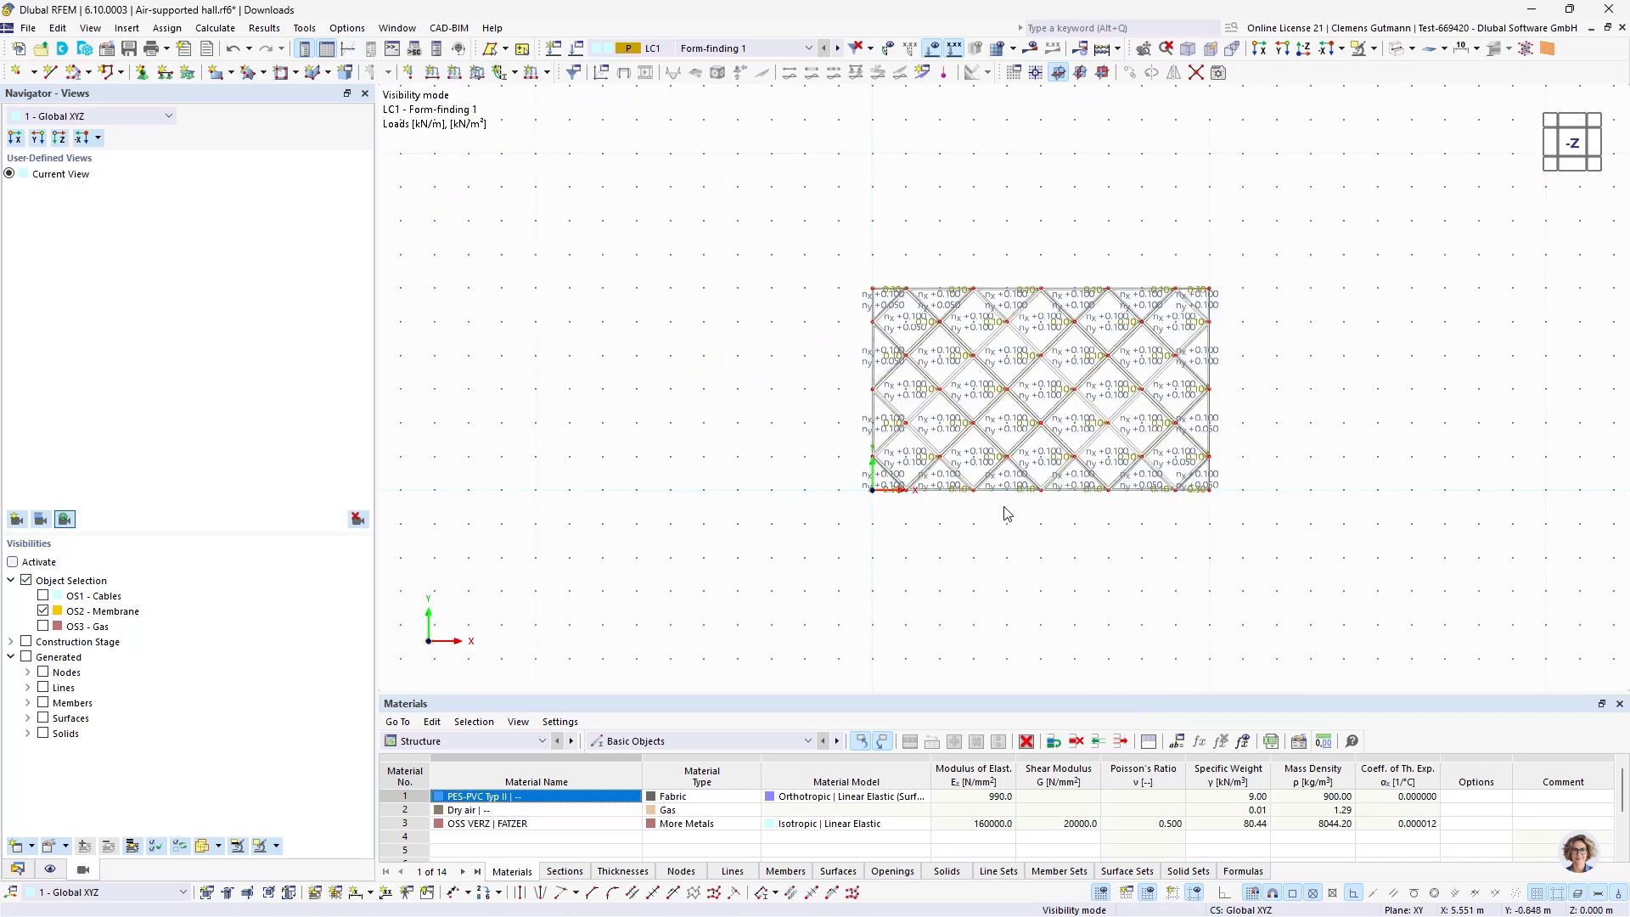
pyautogui.scroll(3, 794, 507)
pyautogui.scroll(2, 794, 507)
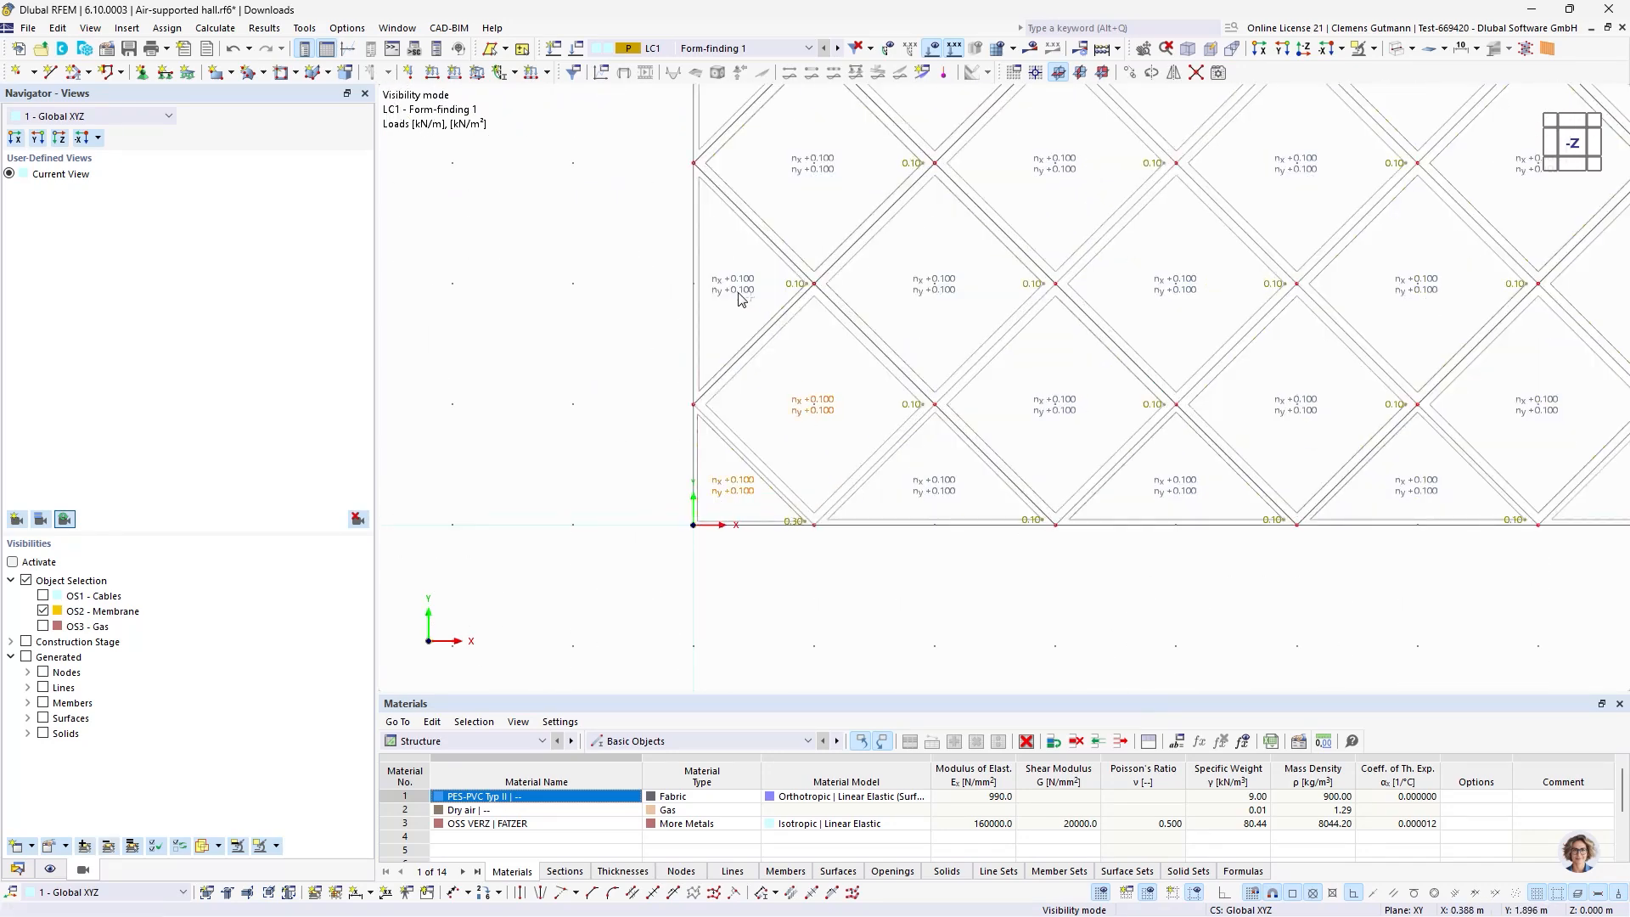
pyautogui.scroll(-4, 689, 488)
pyautogui.scroll(4, 929, 355)
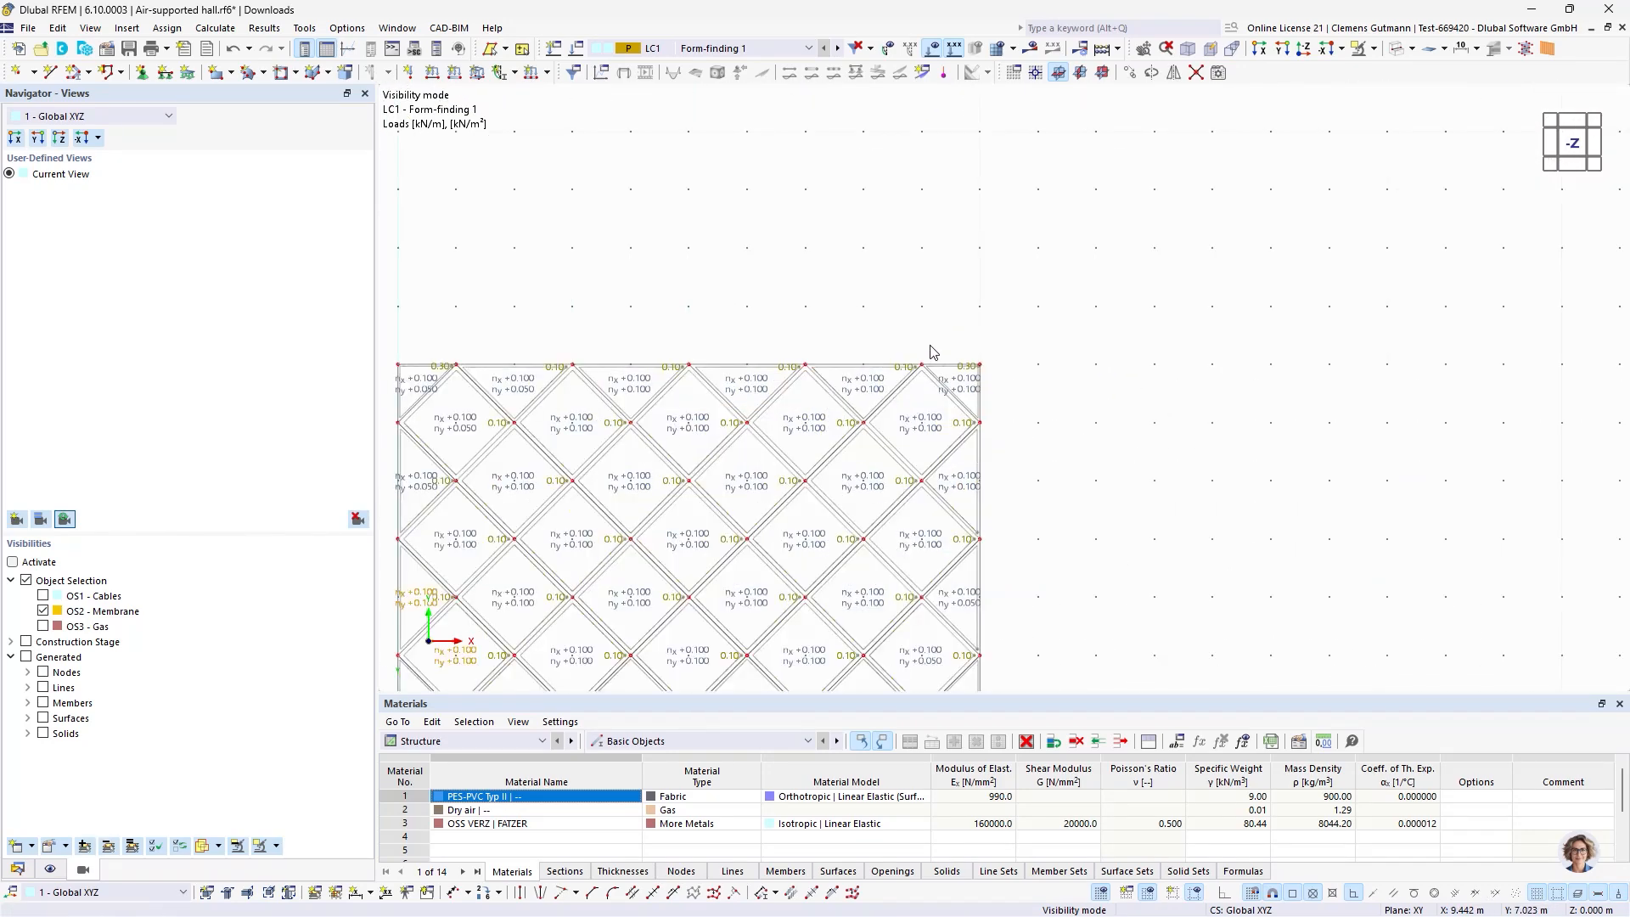
pyautogui.click(822, 406)
pyautogui.keyDown('ctrl'); pyautogui.click(919, 474); pyautogui.keyUp('ctrl')
pyautogui.keyDown('ctrl'); pyautogui.click(1002, 602); pyautogui.keyUp('ctrl')
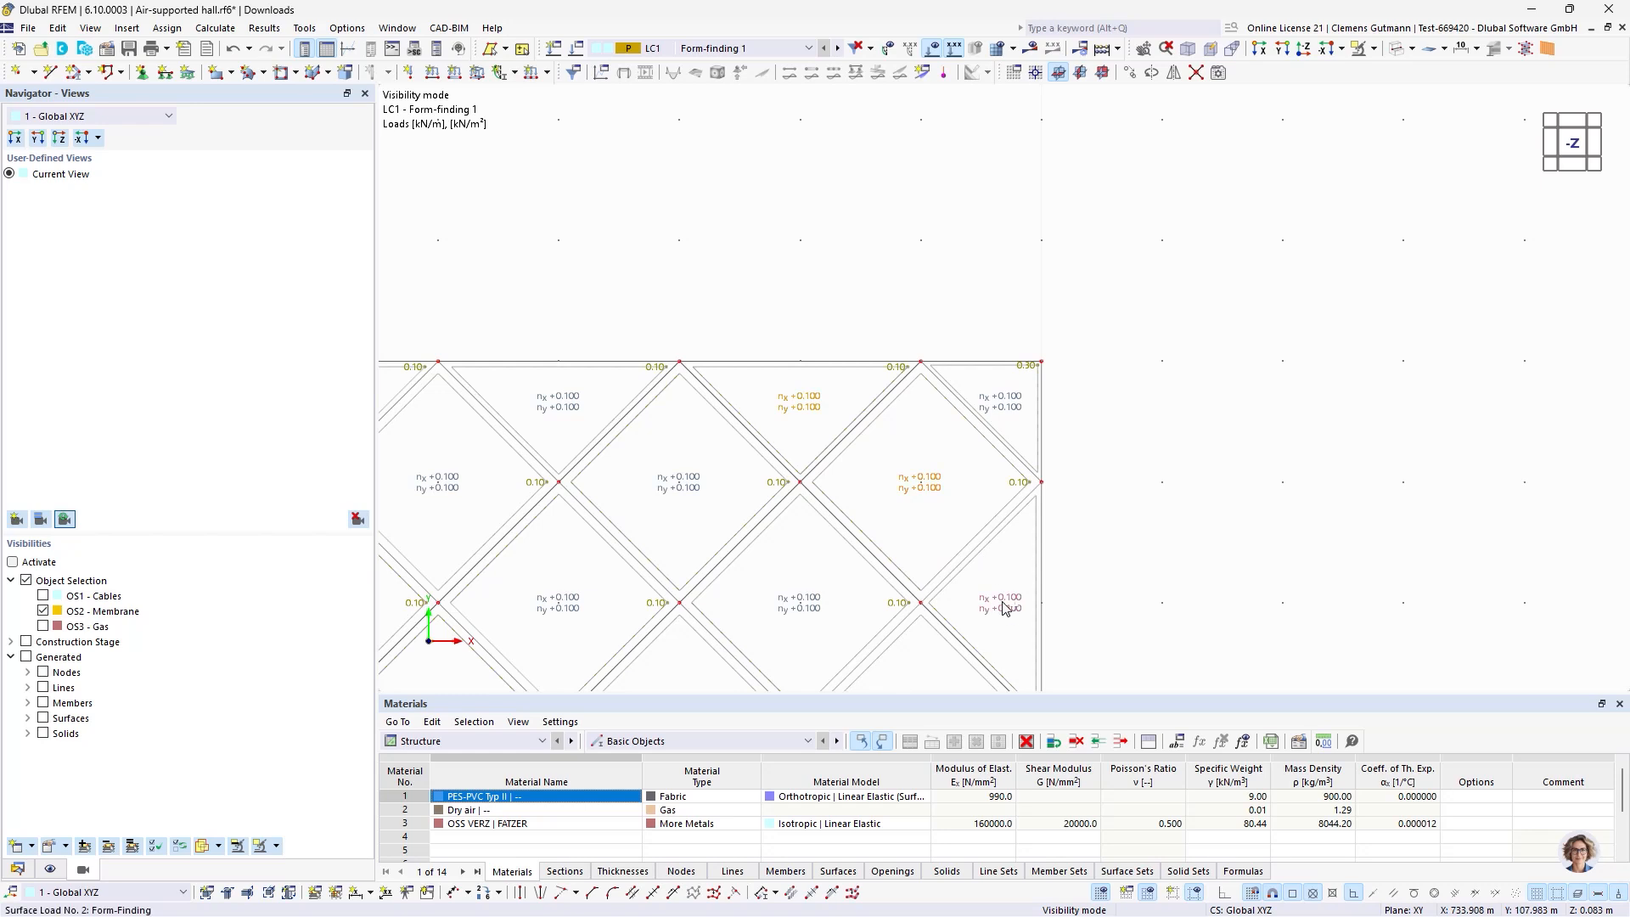
pyautogui.rightClick(1006, 410)
pyautogui.click(1108, 436)
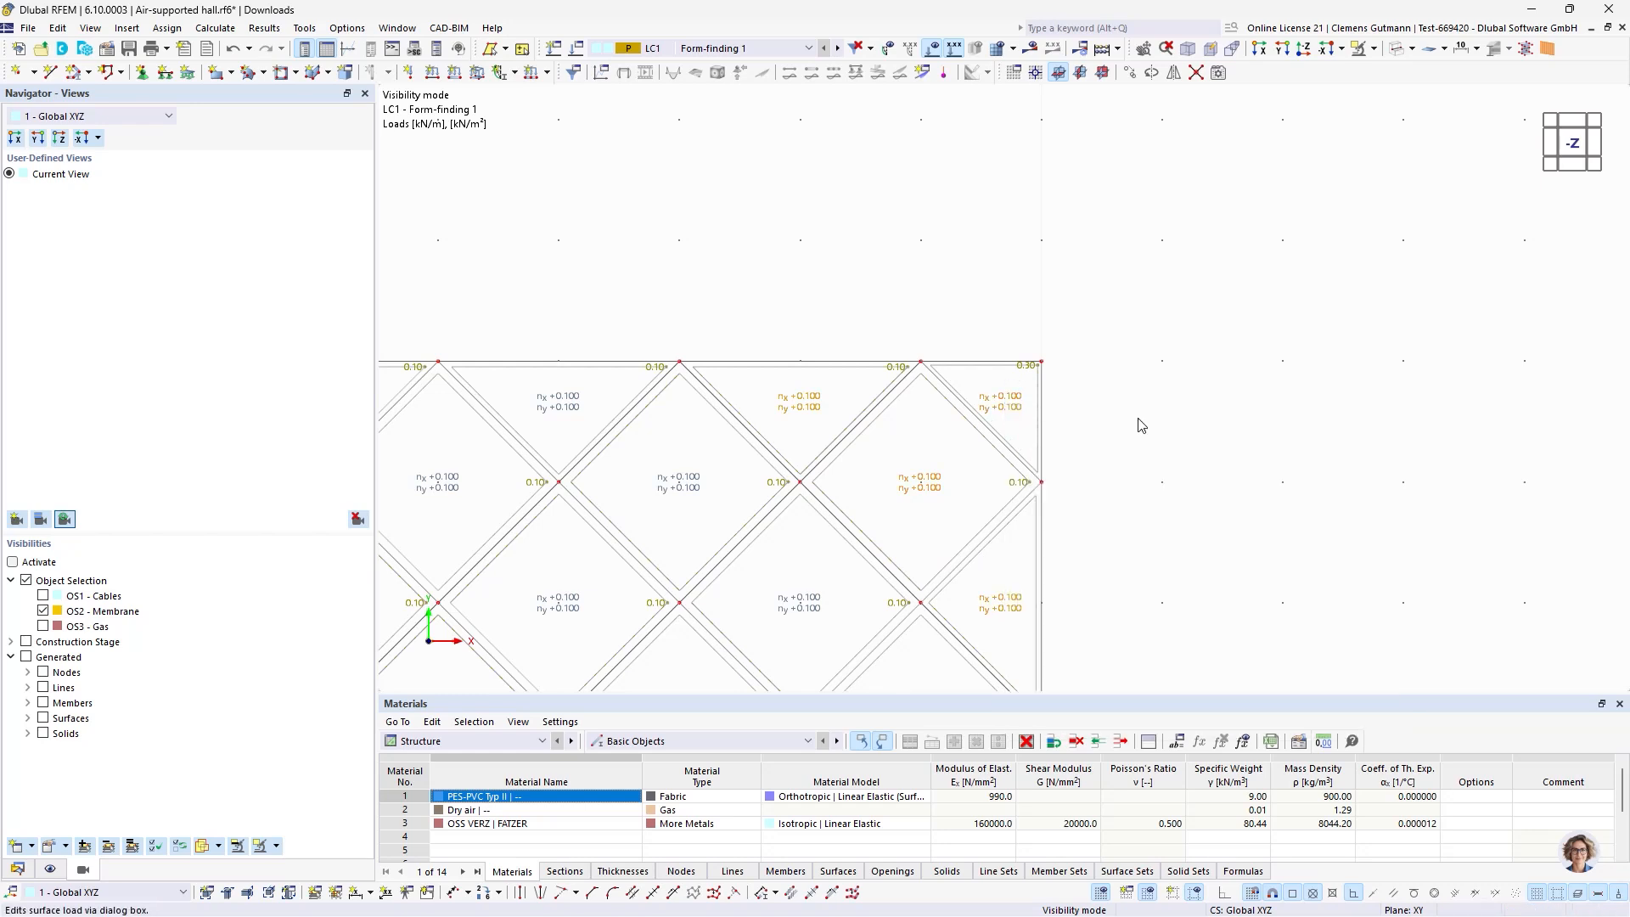
pyautogui.click(535, 483)
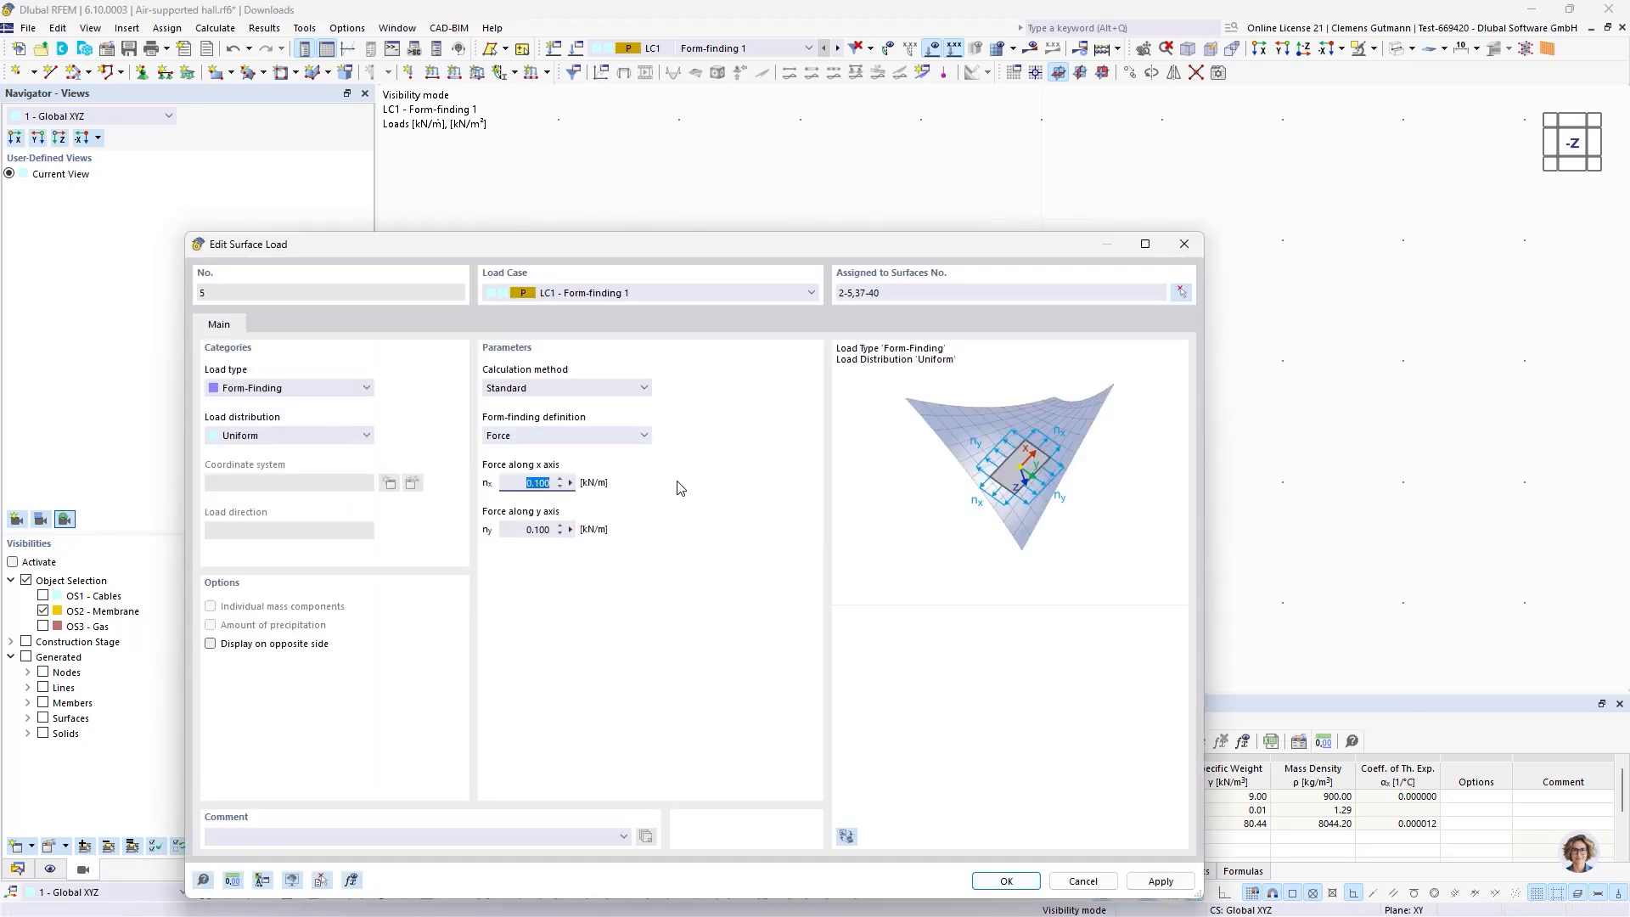
pyautogui.write('0,05')
pyautogui.press('Tab')
pyautogui.click(1006, 881)
# Calculate construction stage CS1 - Form-finding 1 and show its results.
pyautogui.scroll(-3, 1326, 337)
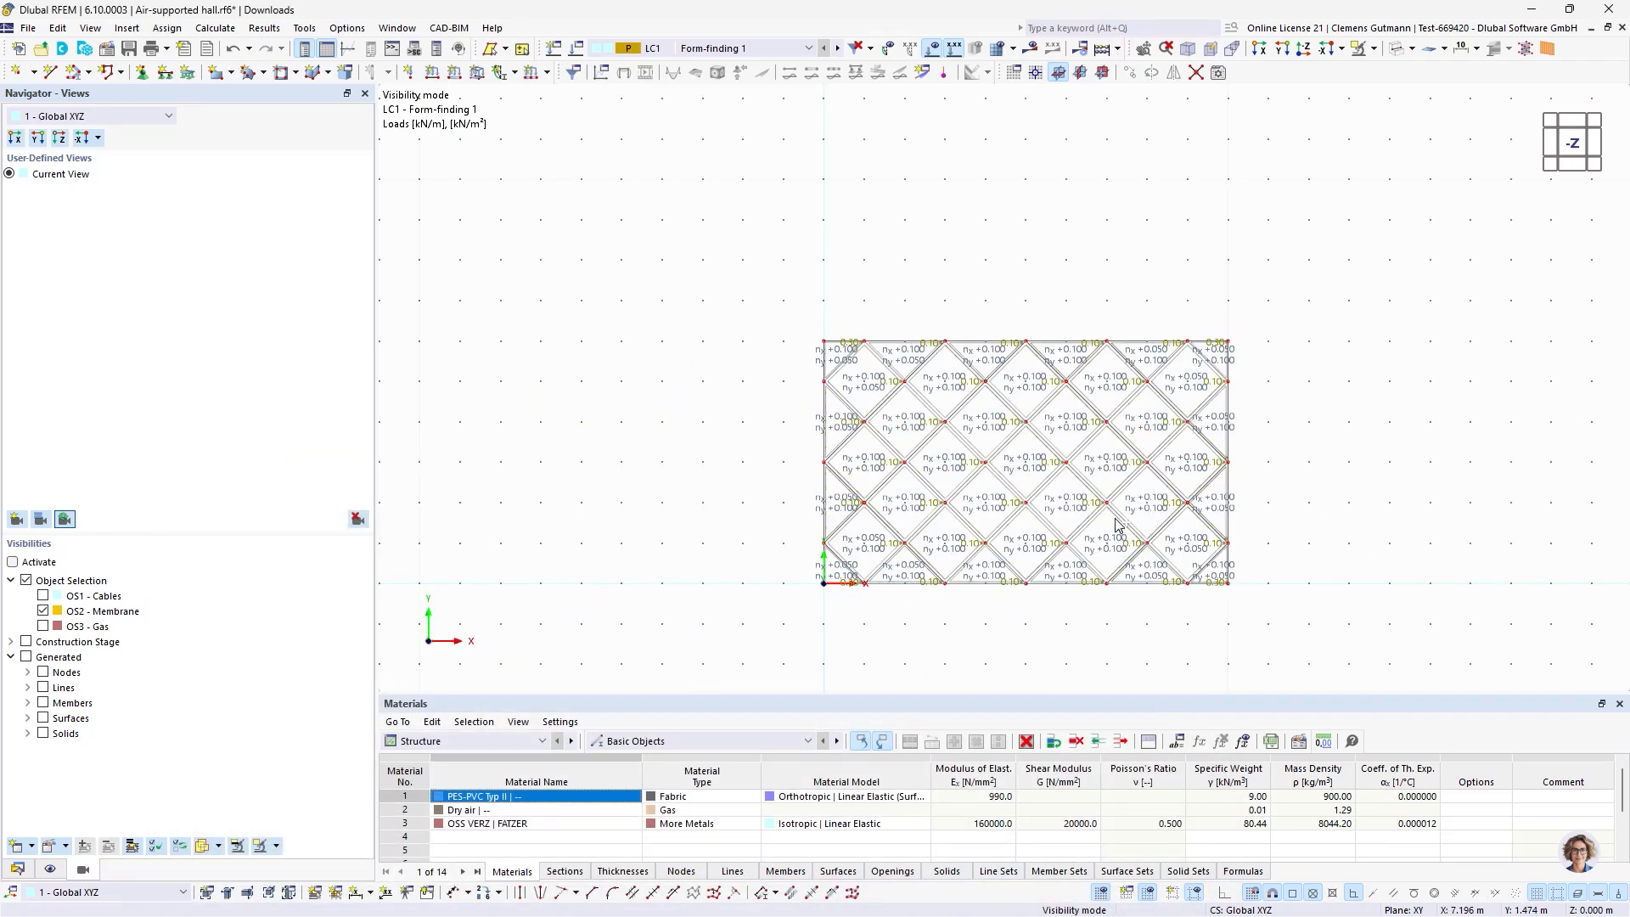
pyautogui.keyDown('ctrl'); pyautogui.moveTo(1059, 626); pyautogui.dragTo(1090, 445, button='middle'); pyautogui.keyUp('ctrl')
pyautogui.scroll(2, 1205, 504)
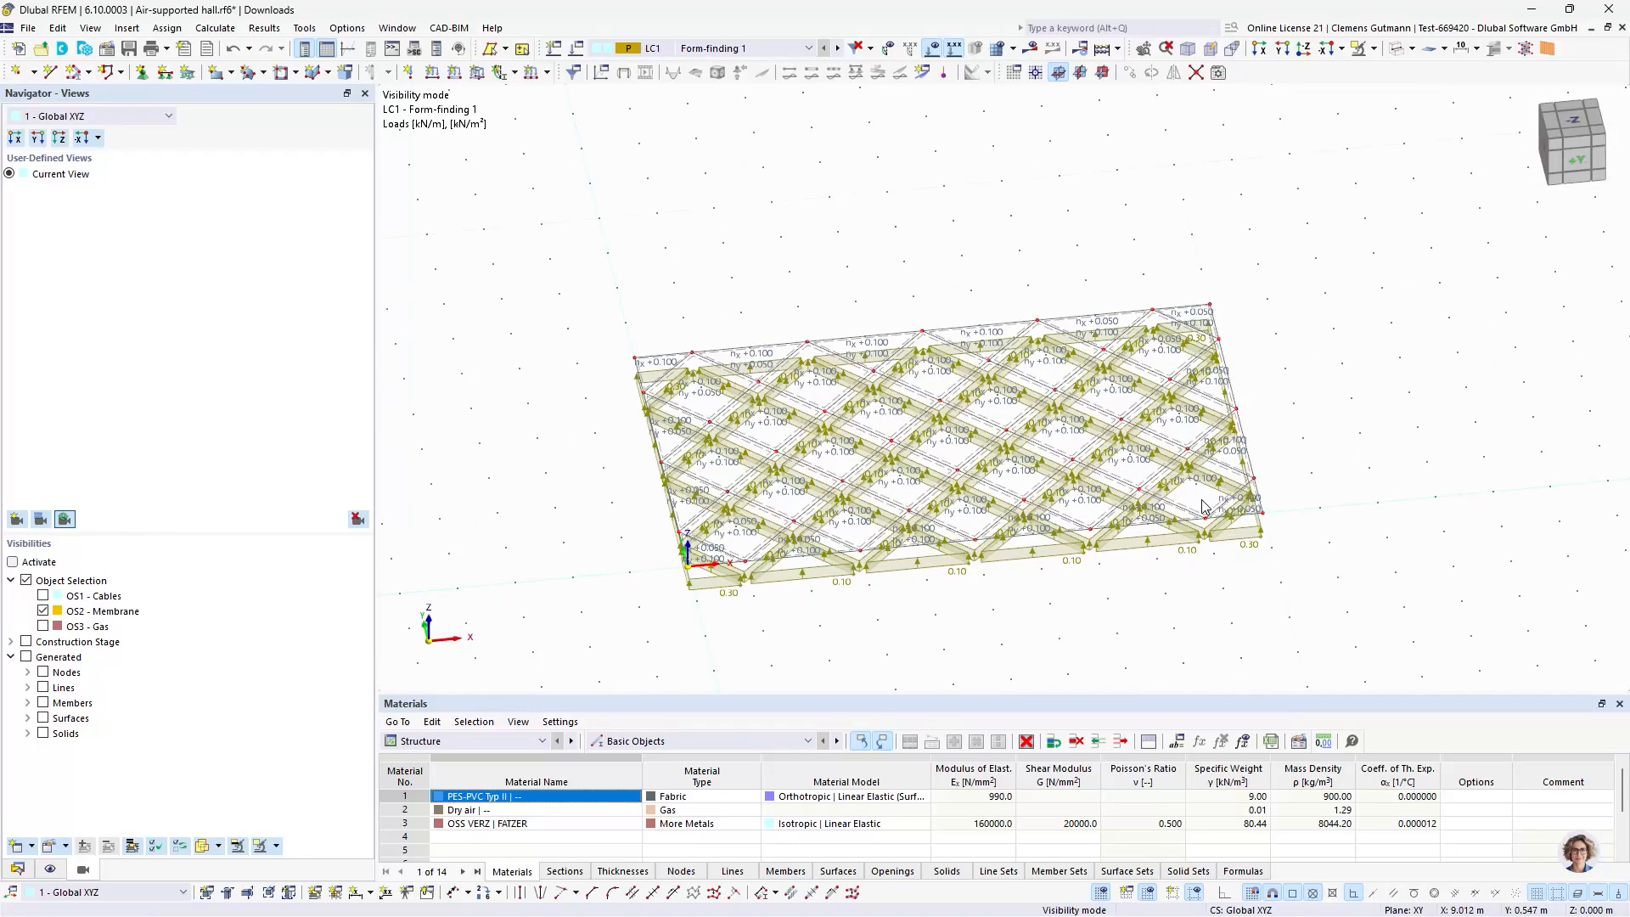
pyautogui.click(780, 51)
pyautogui.click(727, 164)
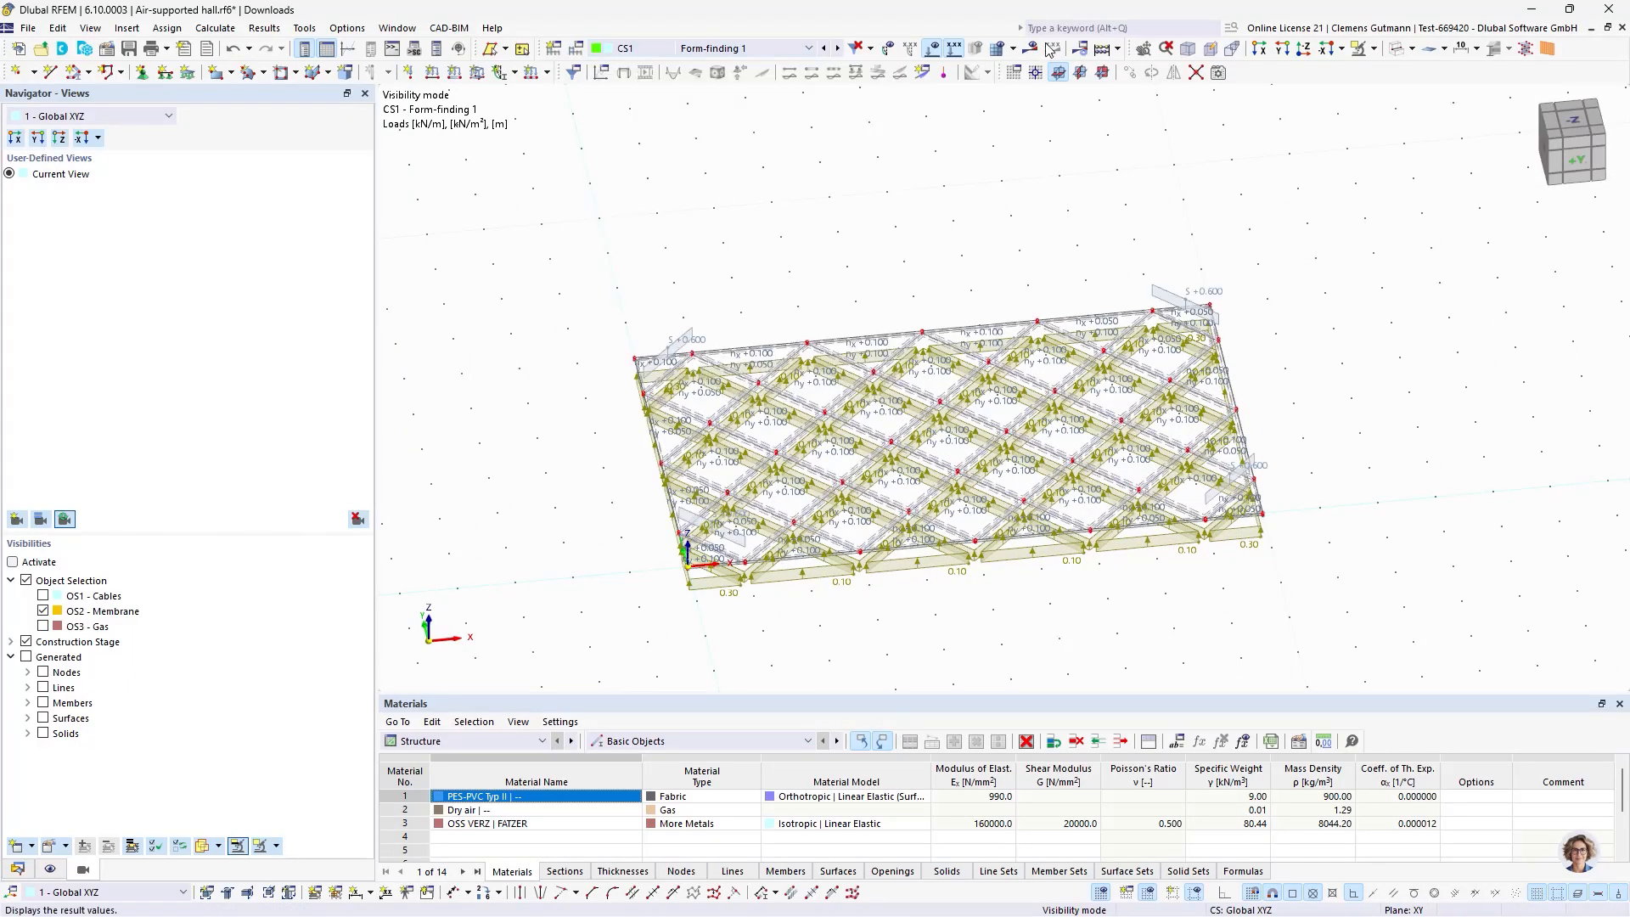
pyautogui.click(1032, 48)
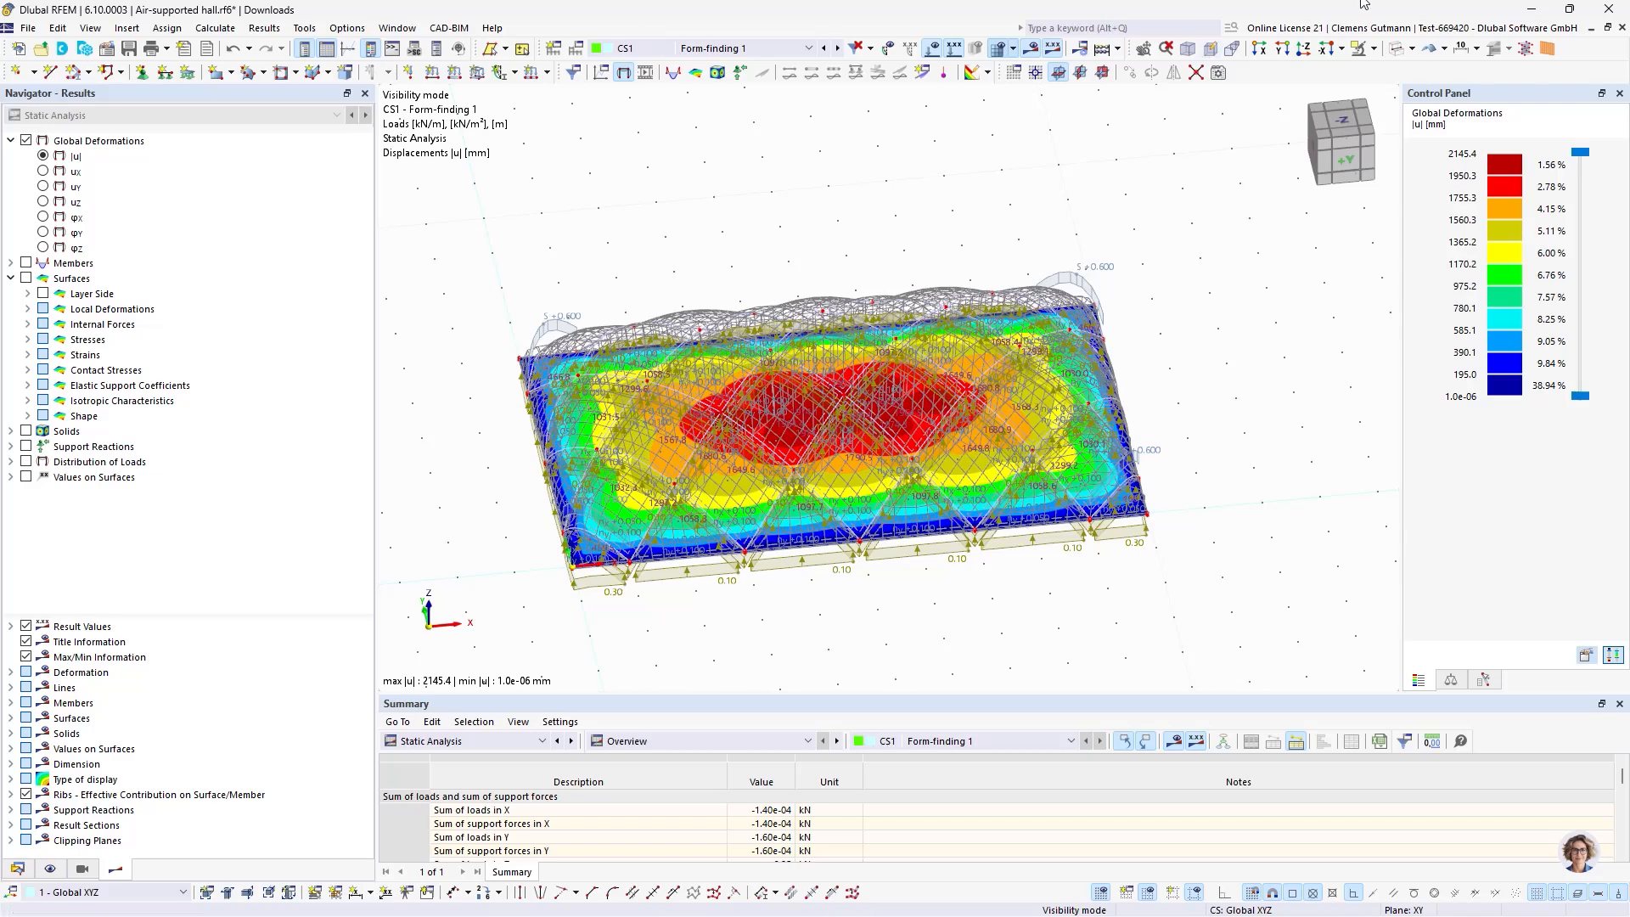
# Display the deformed membrane as a plain rendered shape without the colour bands and examine the form found at its corners.
pyautogui.click(1396, 49)
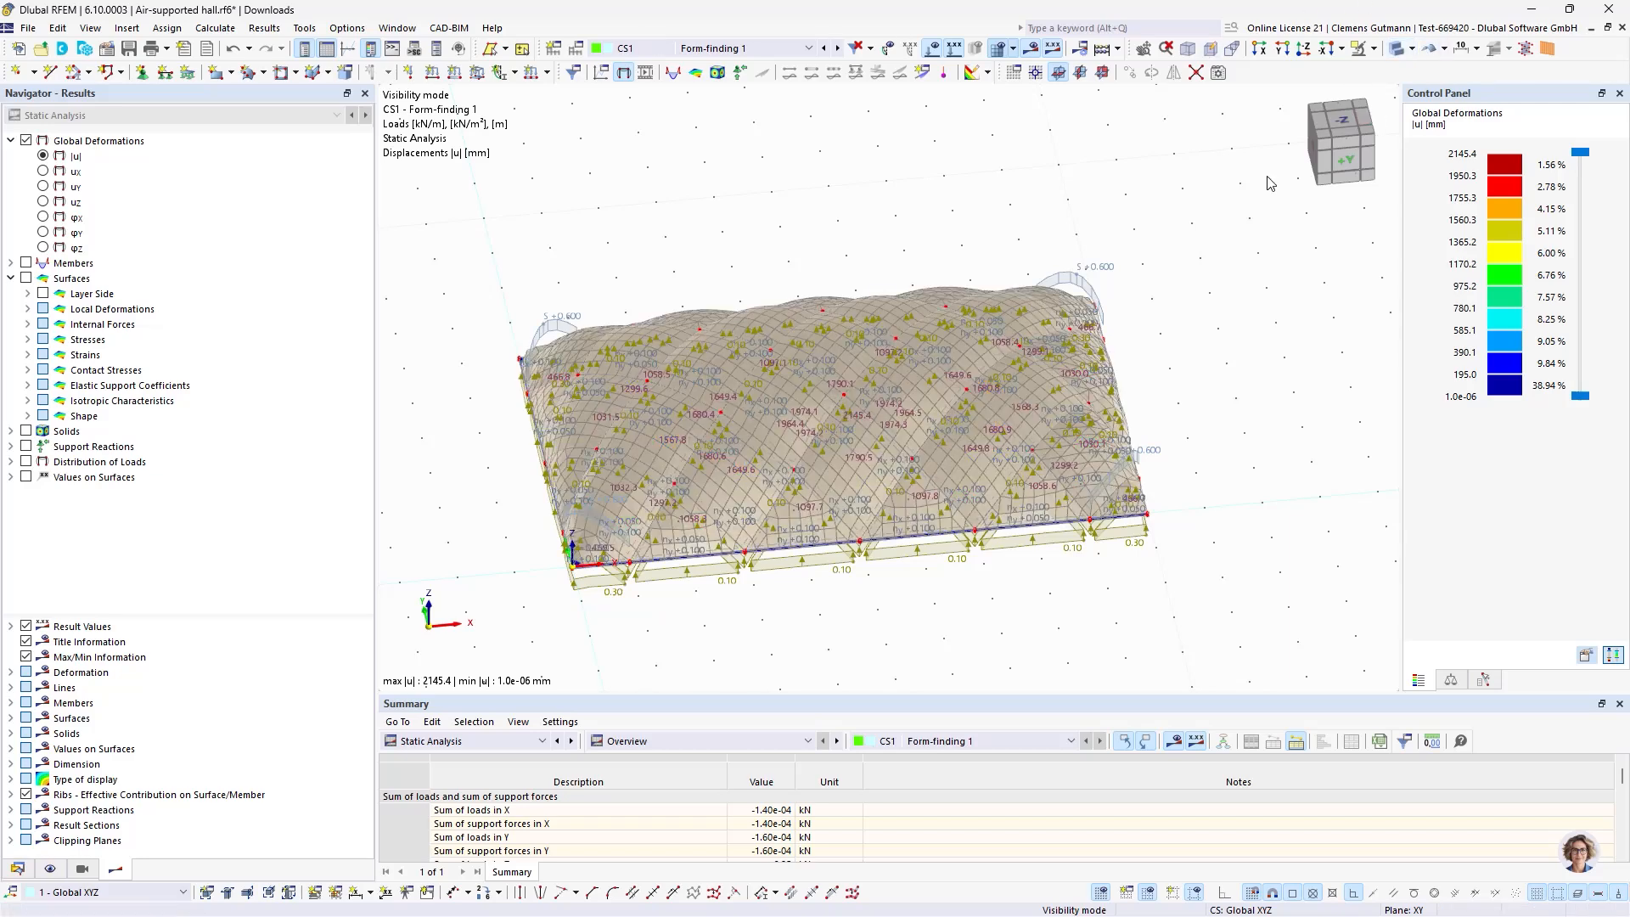
pyautogui.keyDown('ctrl'); pyautogui.moveTo(1210, 476); pyautogui.dragTo(1019, 437, button='middle'); pyautogui.keyUp('ctrl')
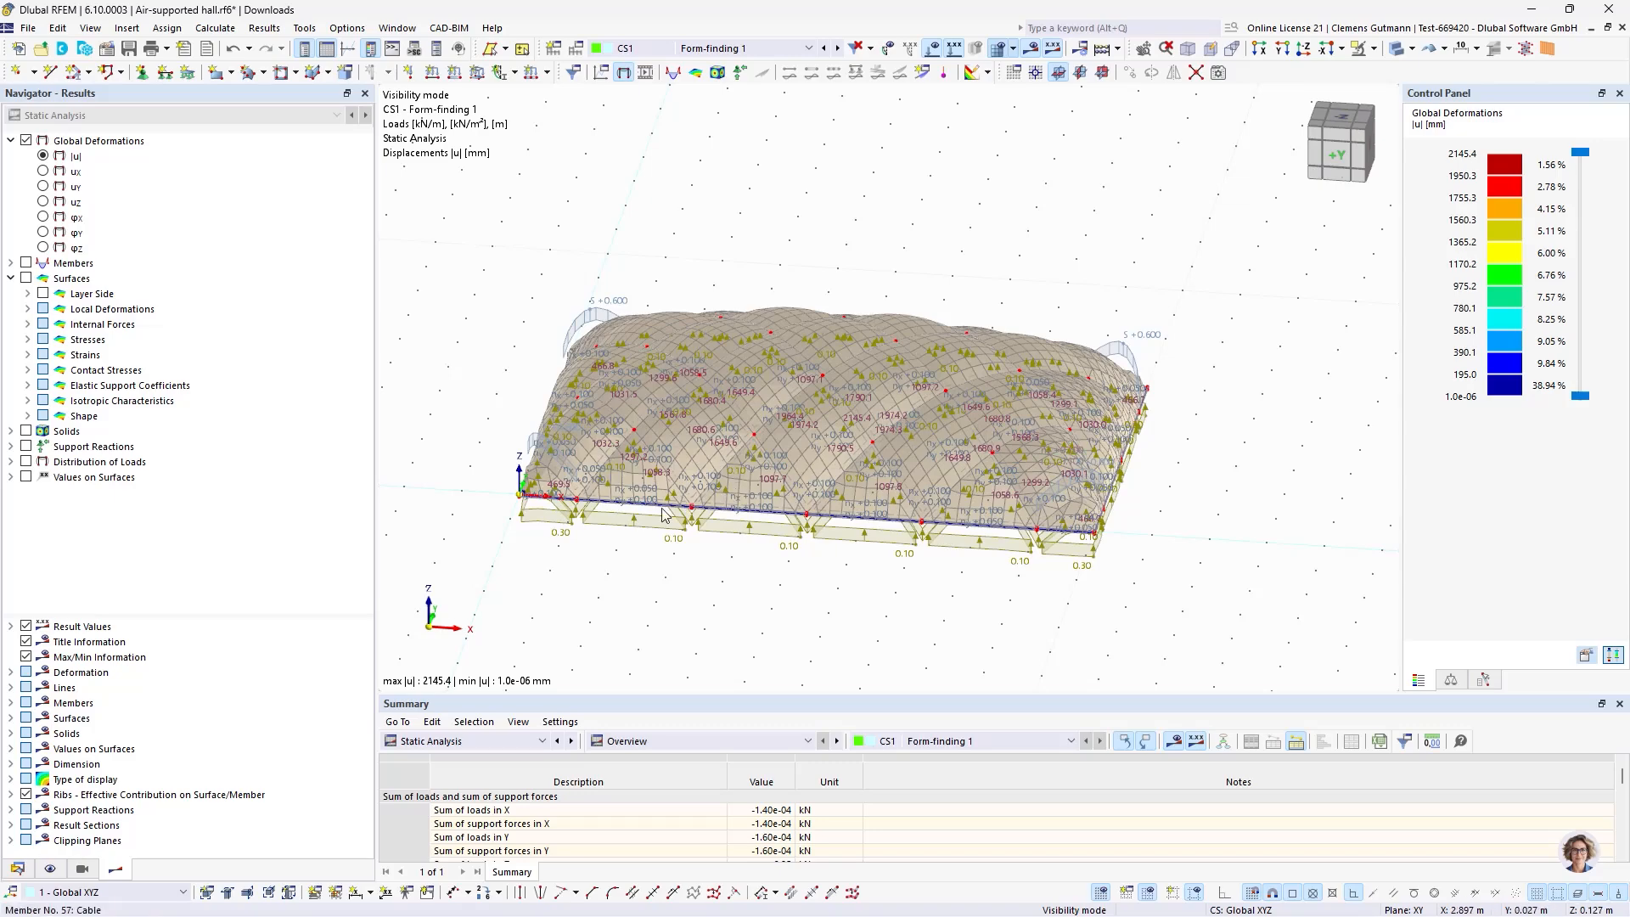
pyautogui.scroll(3, 666, 515)
pyautogui.moveTo(583, 526); pyautogui.dragTo(819, 301, button='middle')
pyautogui.keyDown('ctrl'); pyautogui.moveTo(720, 459); pyautogui.dragTo(682, 431, button='middle'); pyautogui.keyUp('ctrl')
pyautogui.scroll(-3, 570, 378)
pyautogui.scroll(3, 579, 310)
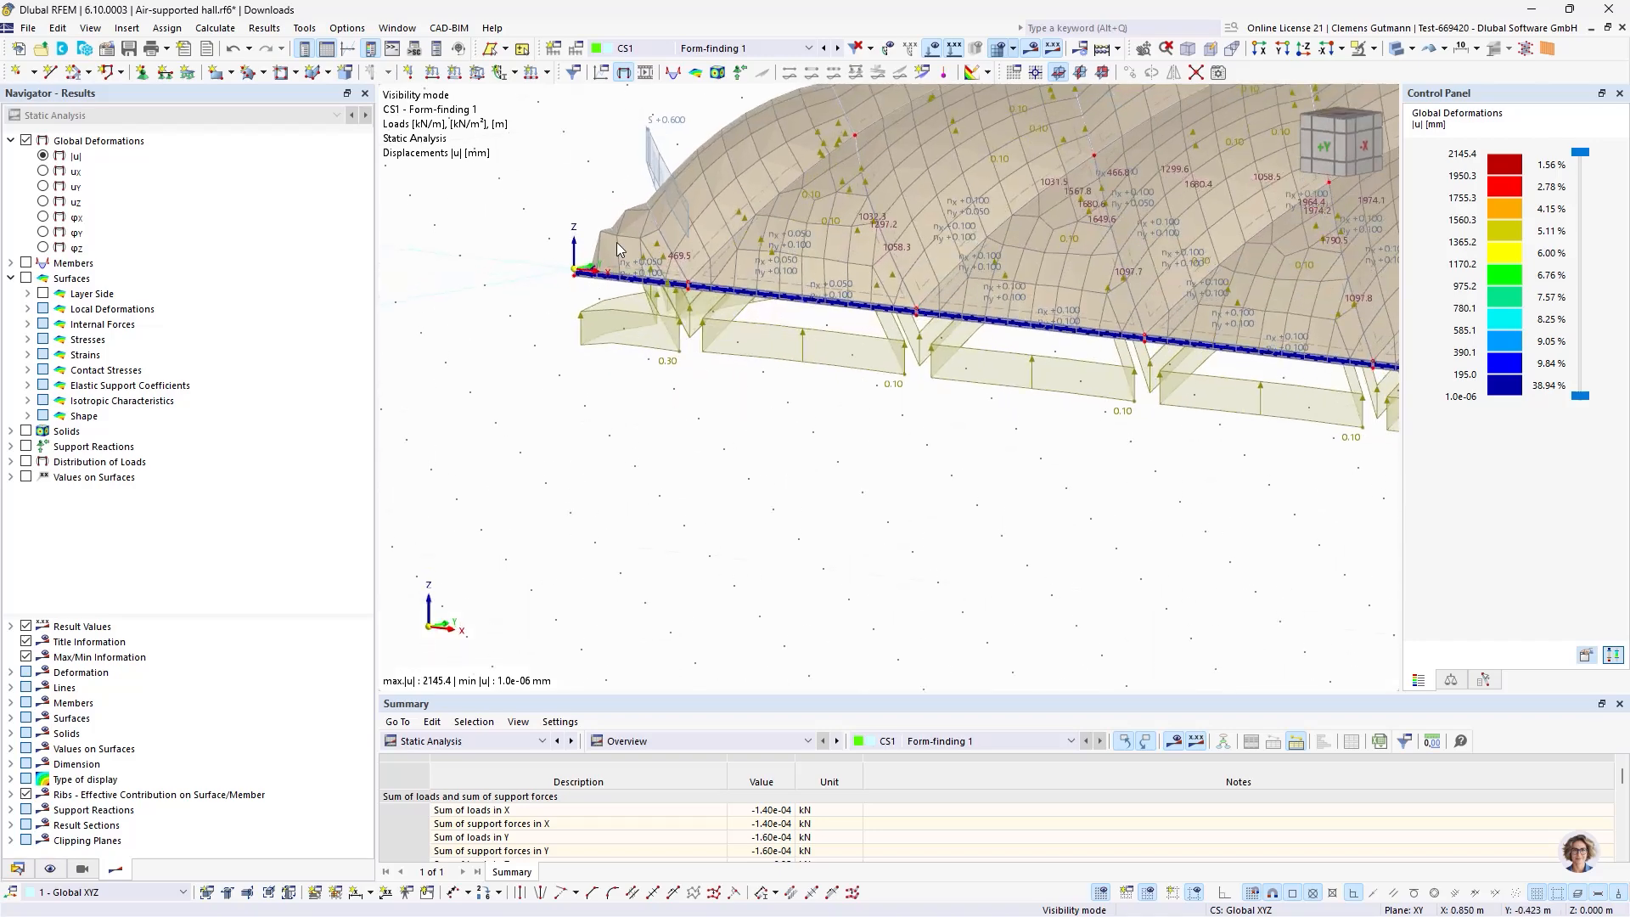
pyautogui.scroll(3, 616, 248)
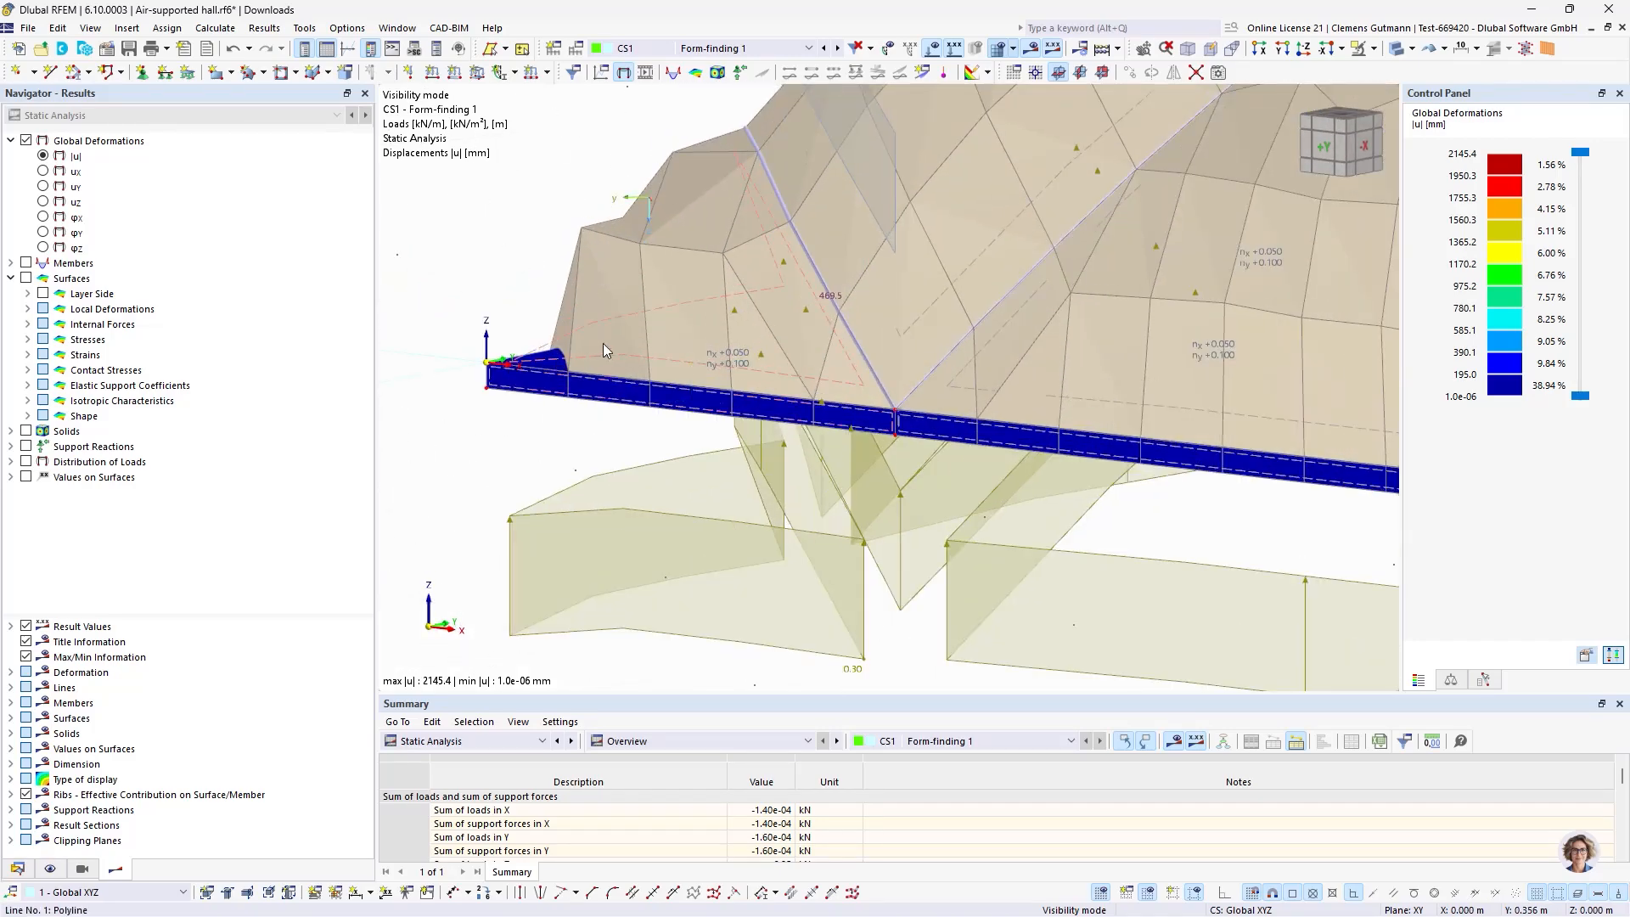
pyautogui.scroll(-5, 603, 344)
pyautogui.keyDown('ctrl'); pyautogui.moveTo(1072, 382); pyautogui.dragTo(1347, 344, button='middle'); pyautogui.keyUp('ctrl')
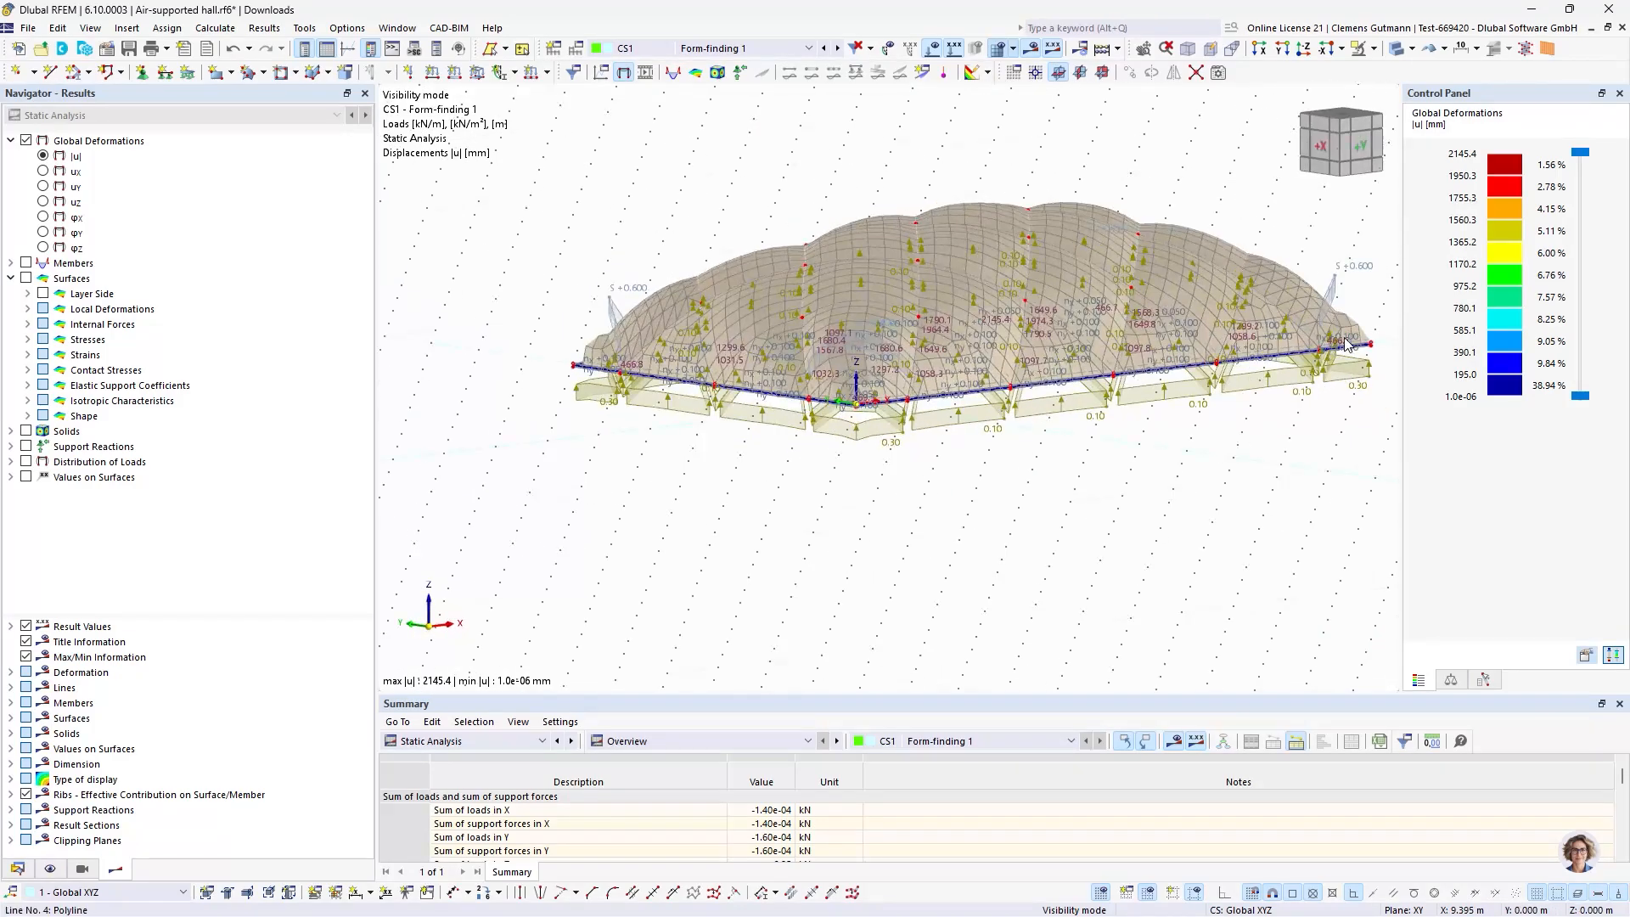
pyautogui.scroll(4, 1350, 340)
pyautogui.scroll(-3, 1193, 315)
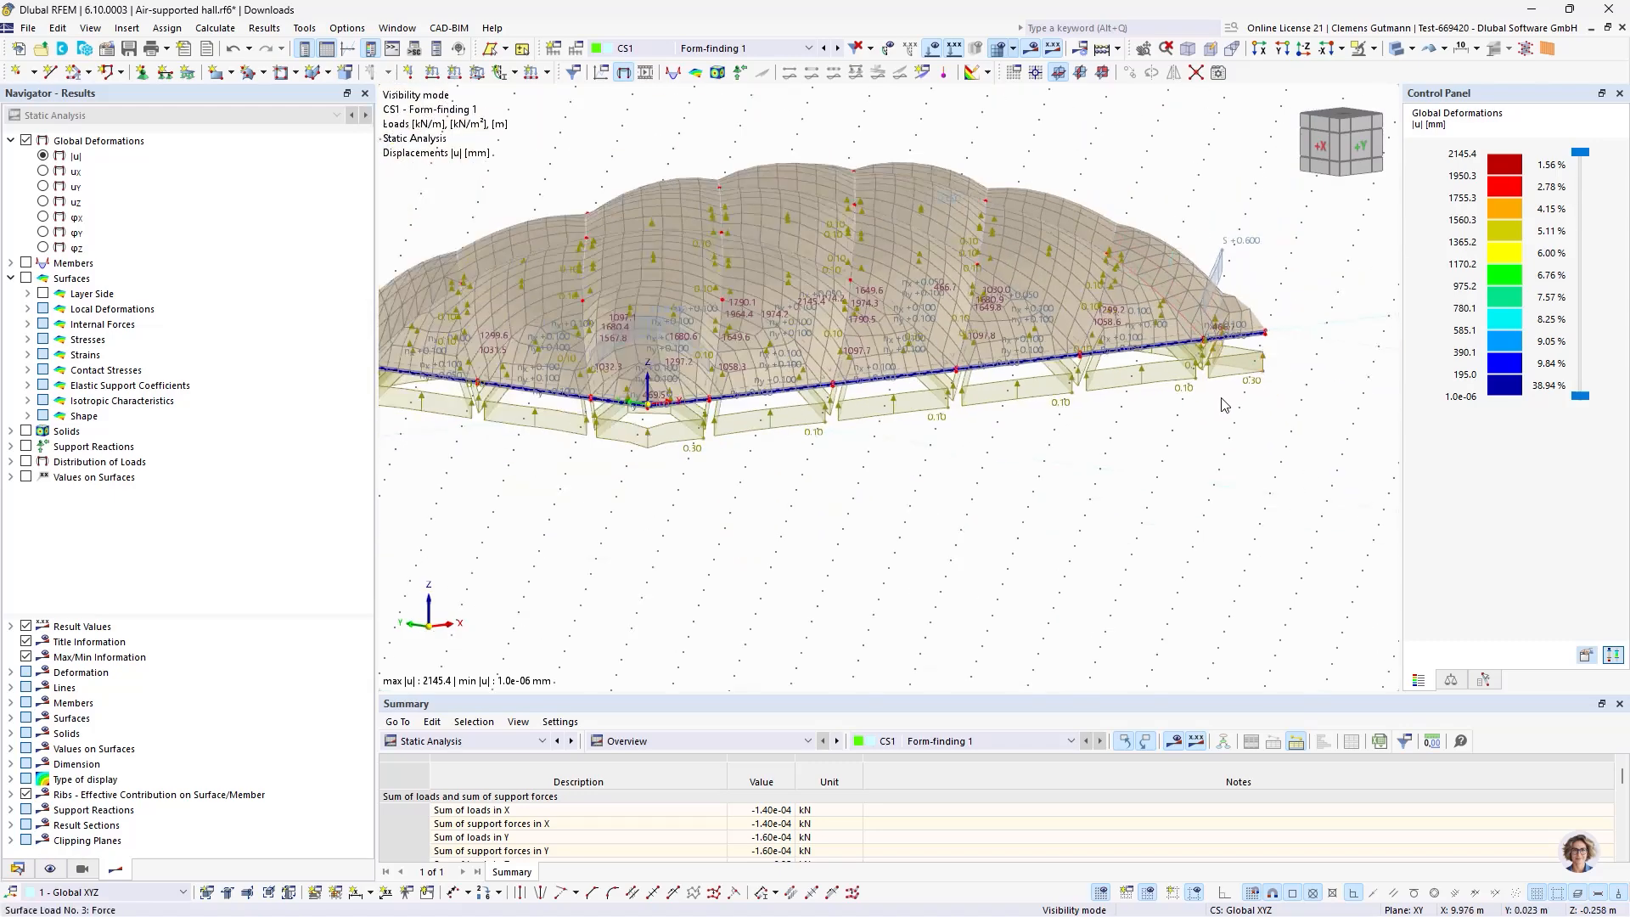
pyautogui.keyDown('ctrl'); pyautogui.moveTo(1224, 406); pyautogui.dragTo(781, 551, button='middle'); pyautogui.keyUp('ctrl')
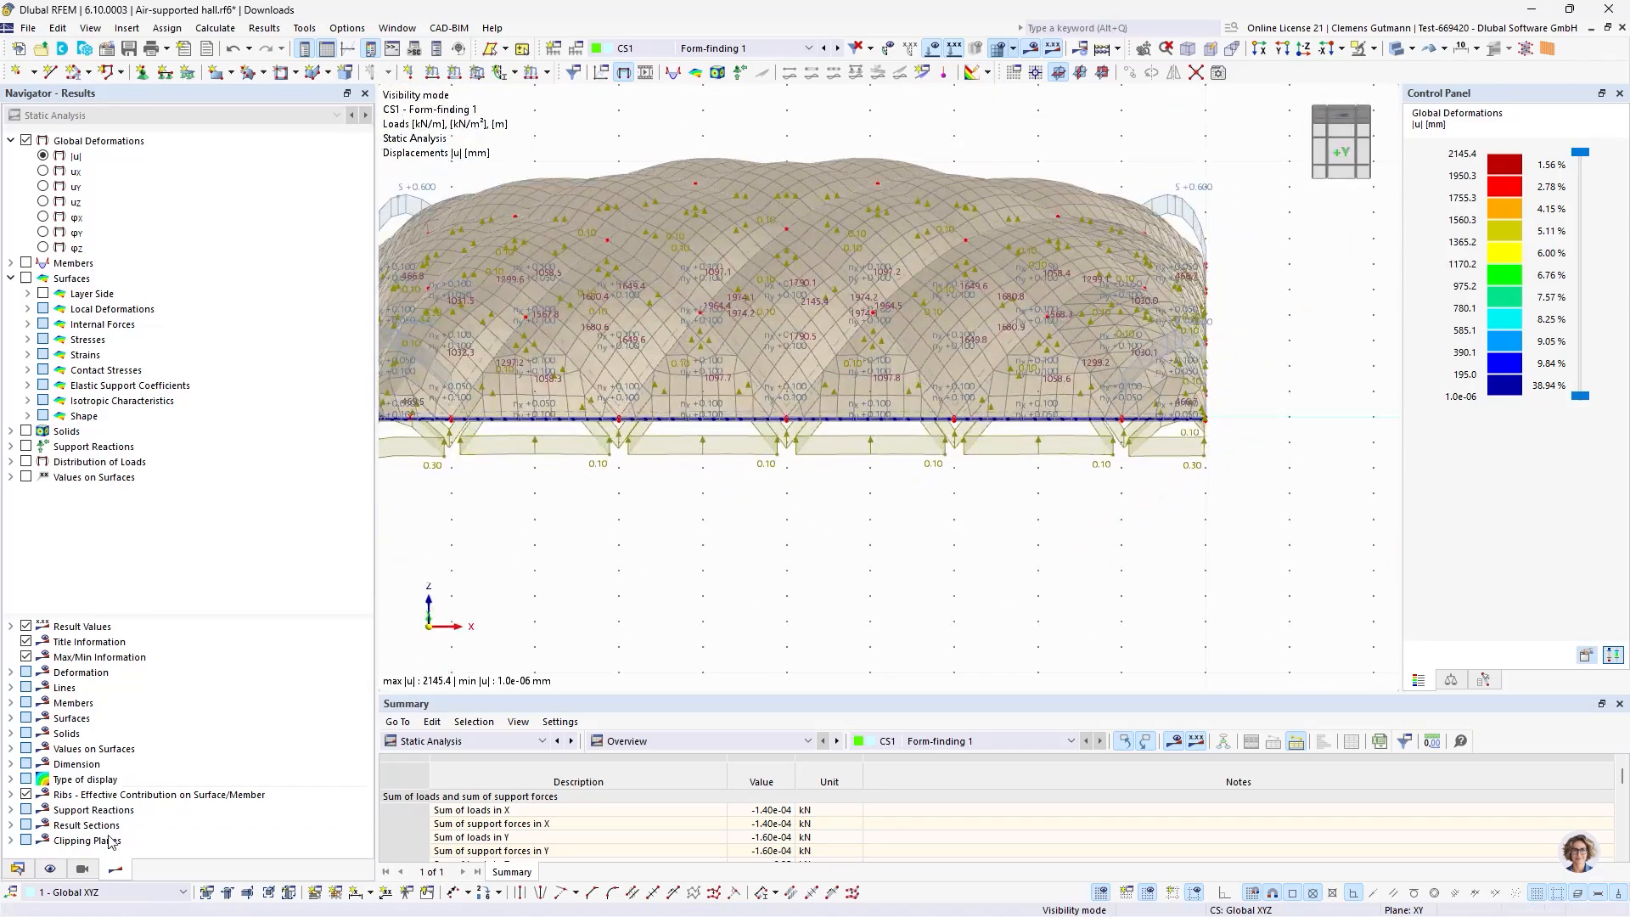
# Set the uniform force load on corner surfaces 2, 11, 27 and 40 in LC1 to -0.15 kN/m².
pyautogui.click(17, 869)
pyautogui.click(213, 510)
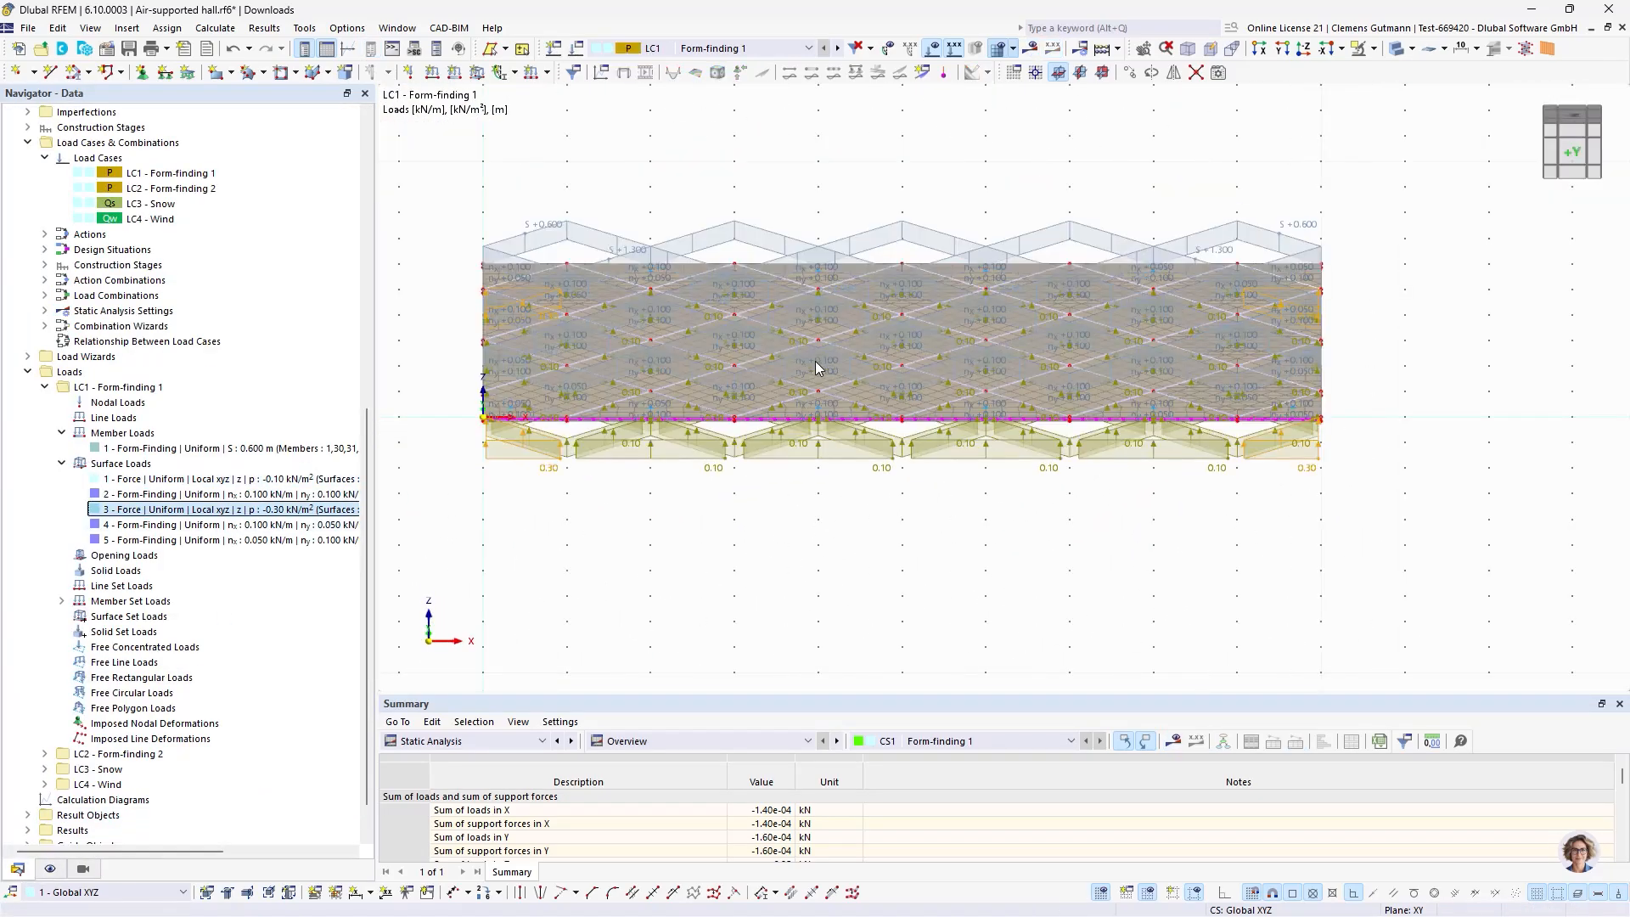
pyautogui.doubleClick(817, 368)
pyautogui.click(552, 391)
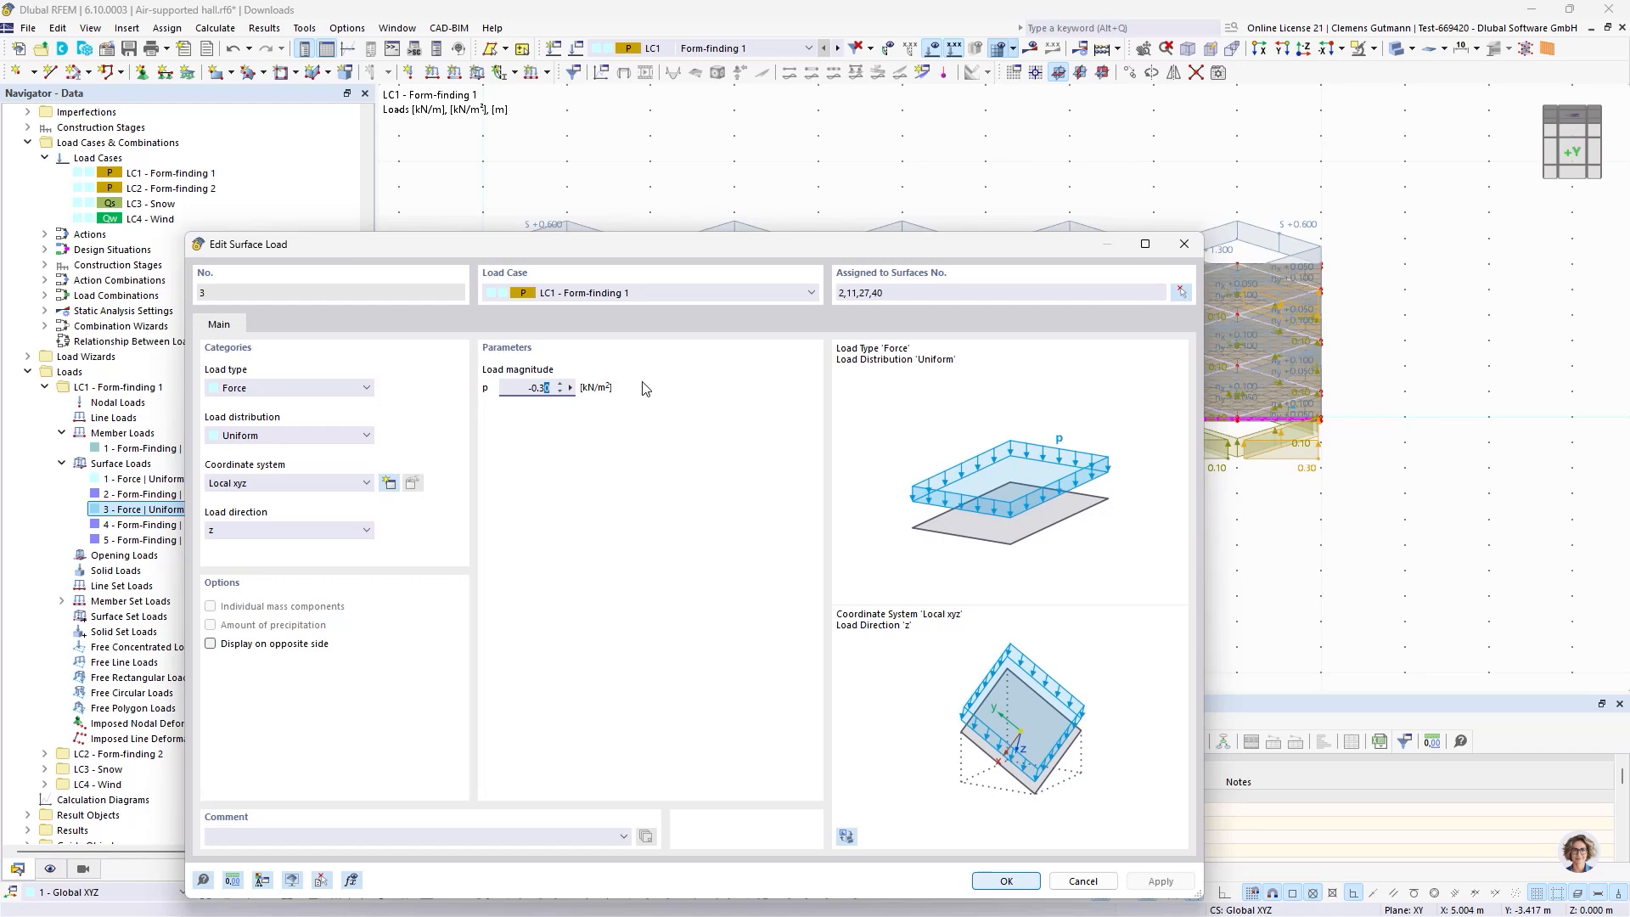
pyautogui.press('Tab')
pyautogui.click(1006, 881)
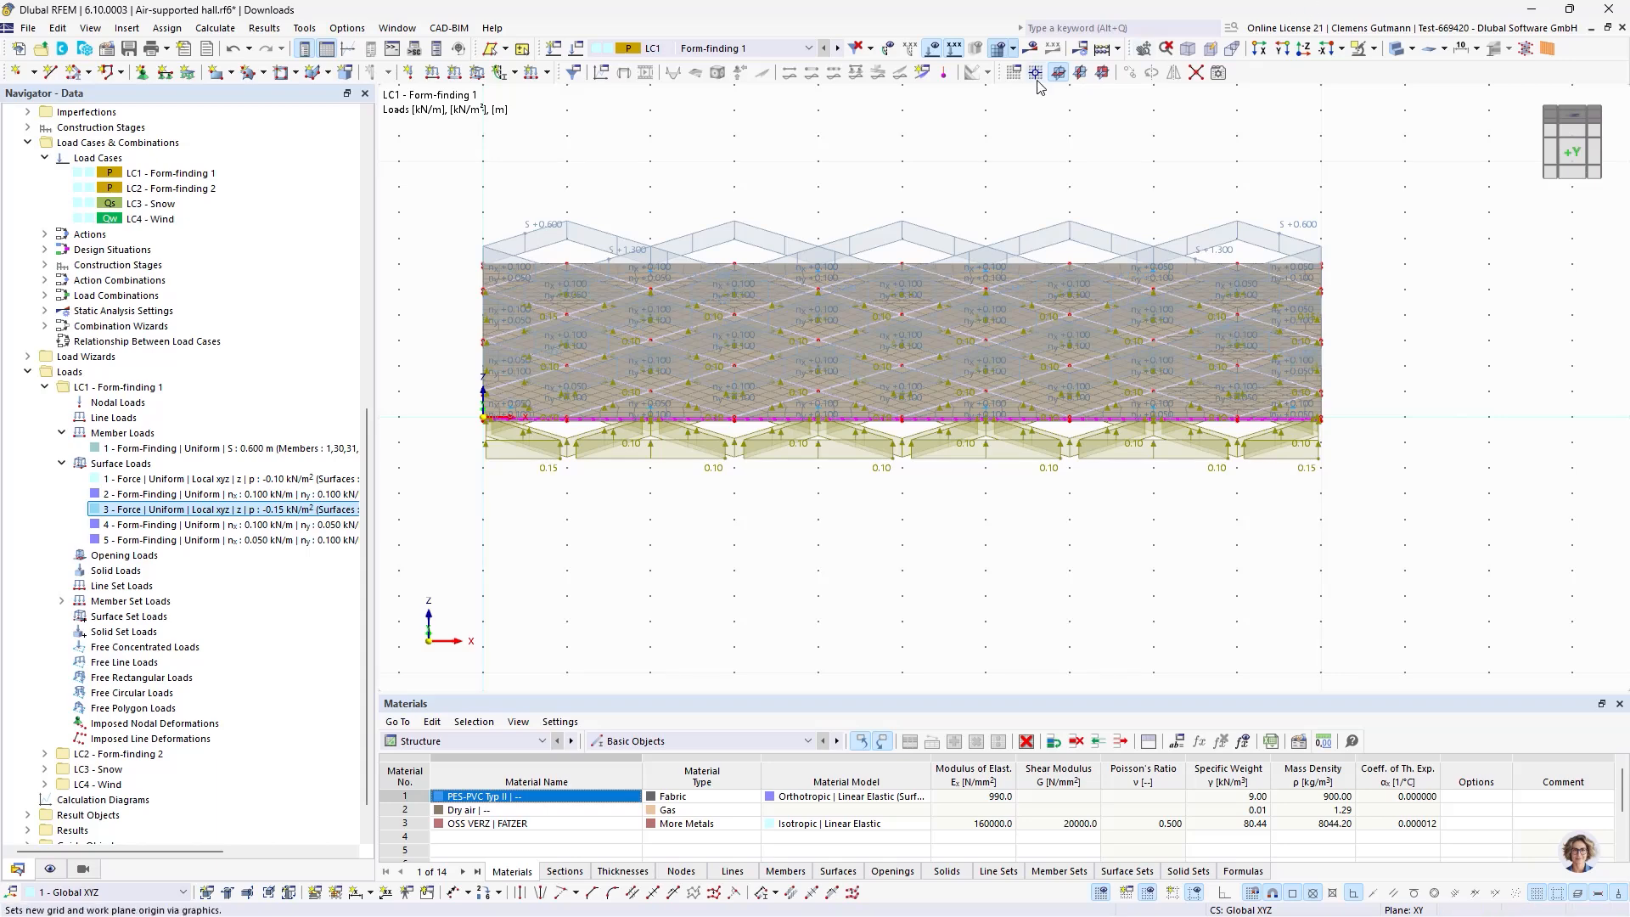
# Recalculate construction stage CS1 - Form-finding 1 with the adapted corner load and show the results.
pyautogui.click(807, 48)
pyautogui.click(731, 173)
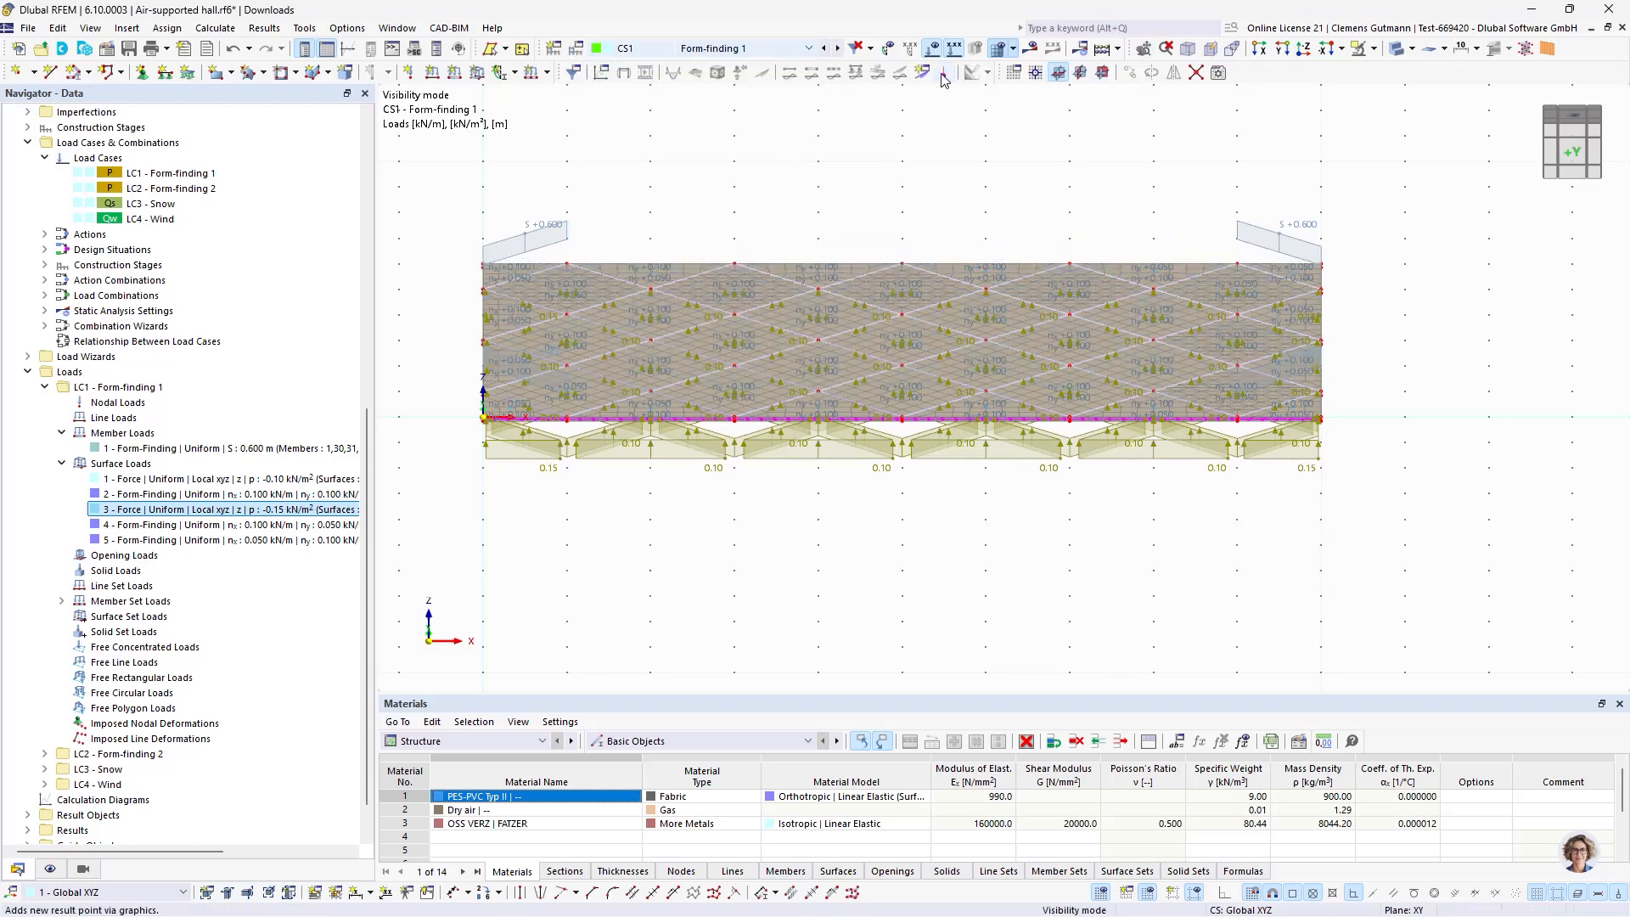
pyautogui.click(1033, 51)
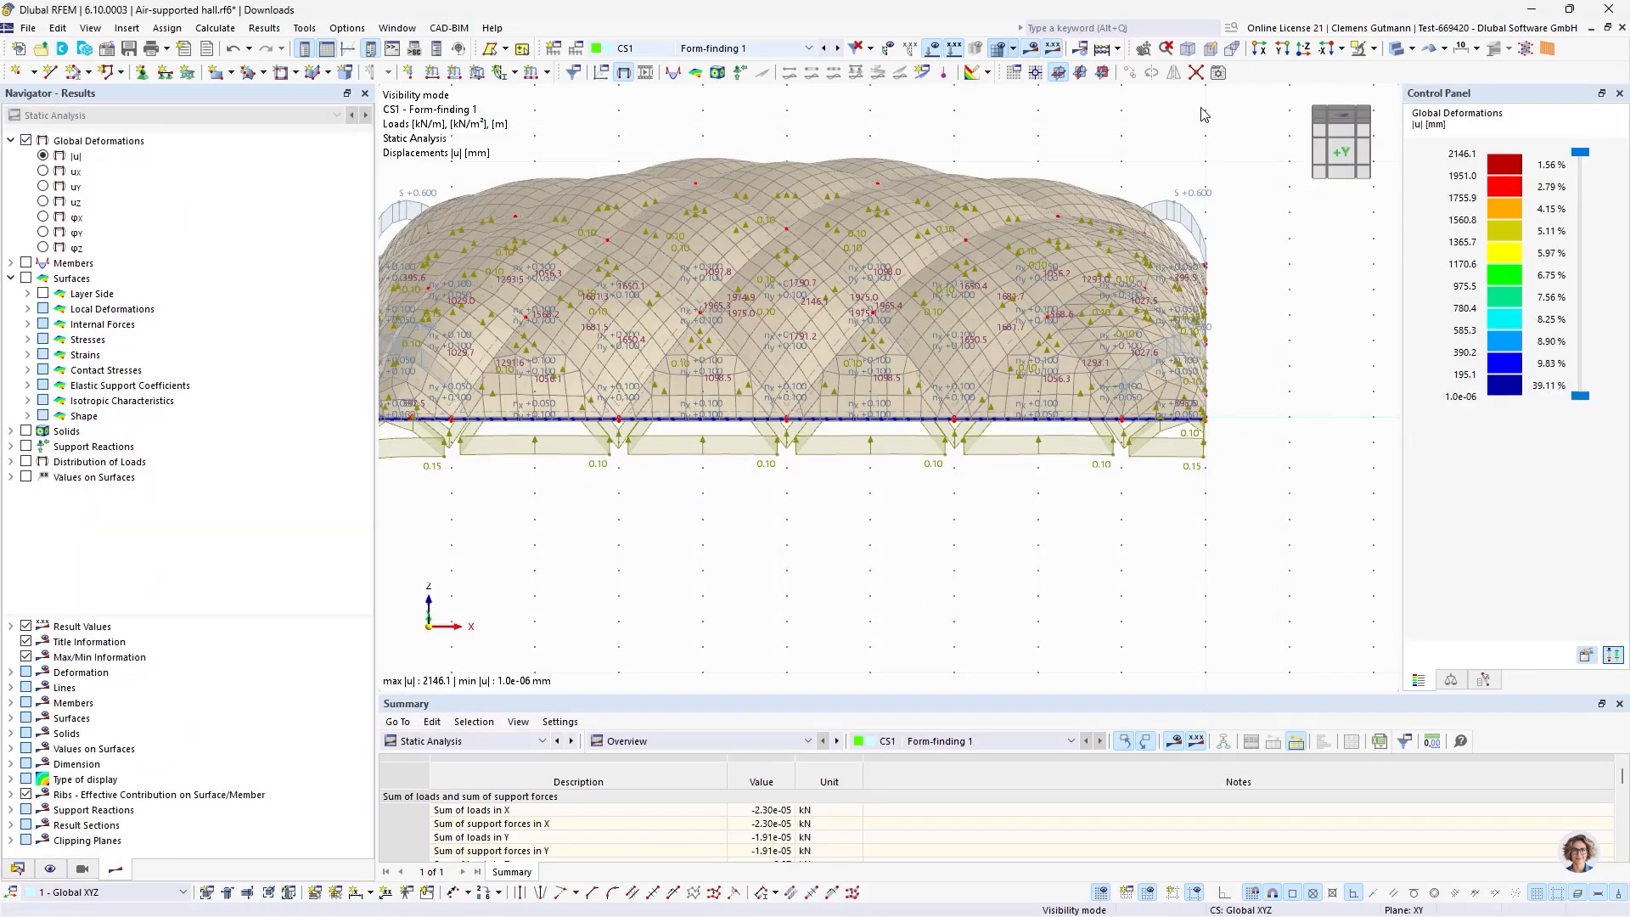
# Examine the recalculated membrane shape at the corners of the hall from several directions.
pyautogui.scroll(-4, 1235, 212)
pyautogui.keyDown('ctrl'); pyautogui.moveTo(925, 360); pyautogui.dragTo(854, 344, button='middle'); pyautogui.keyUp('ctrl')
pyautogui.scroll(5, 811, 266)
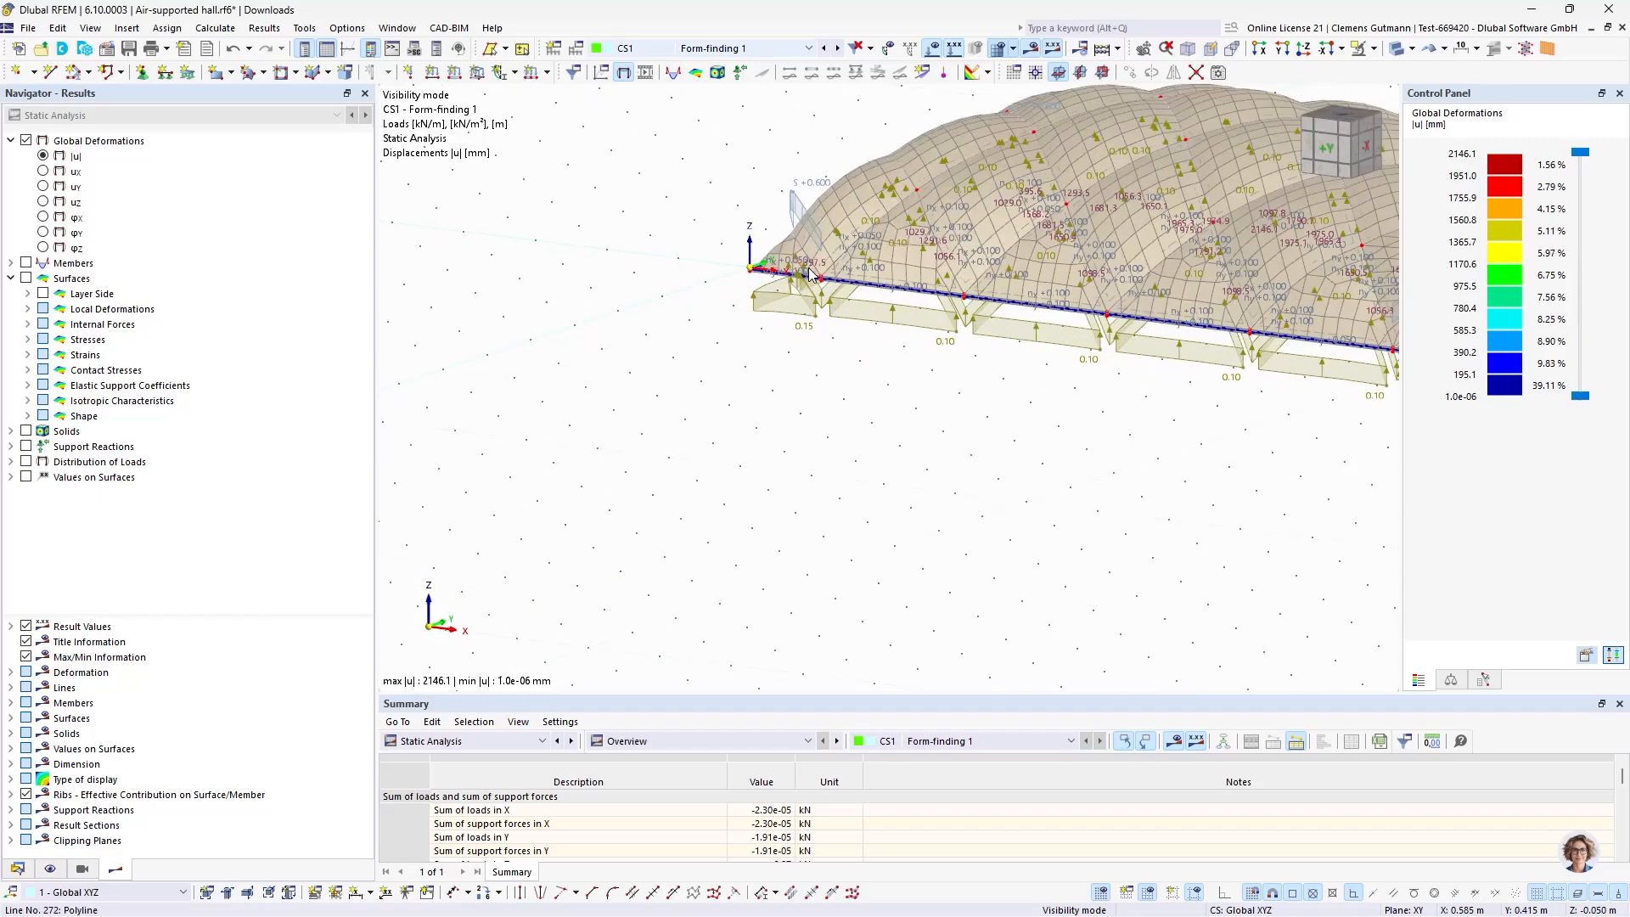
pyautogui.keyDown('ctrl'); pyautogui.moveTo(796, 425); pyautogui.dragTo(887, 438, button='middle'); pyautogui.keyUp('ctrl')
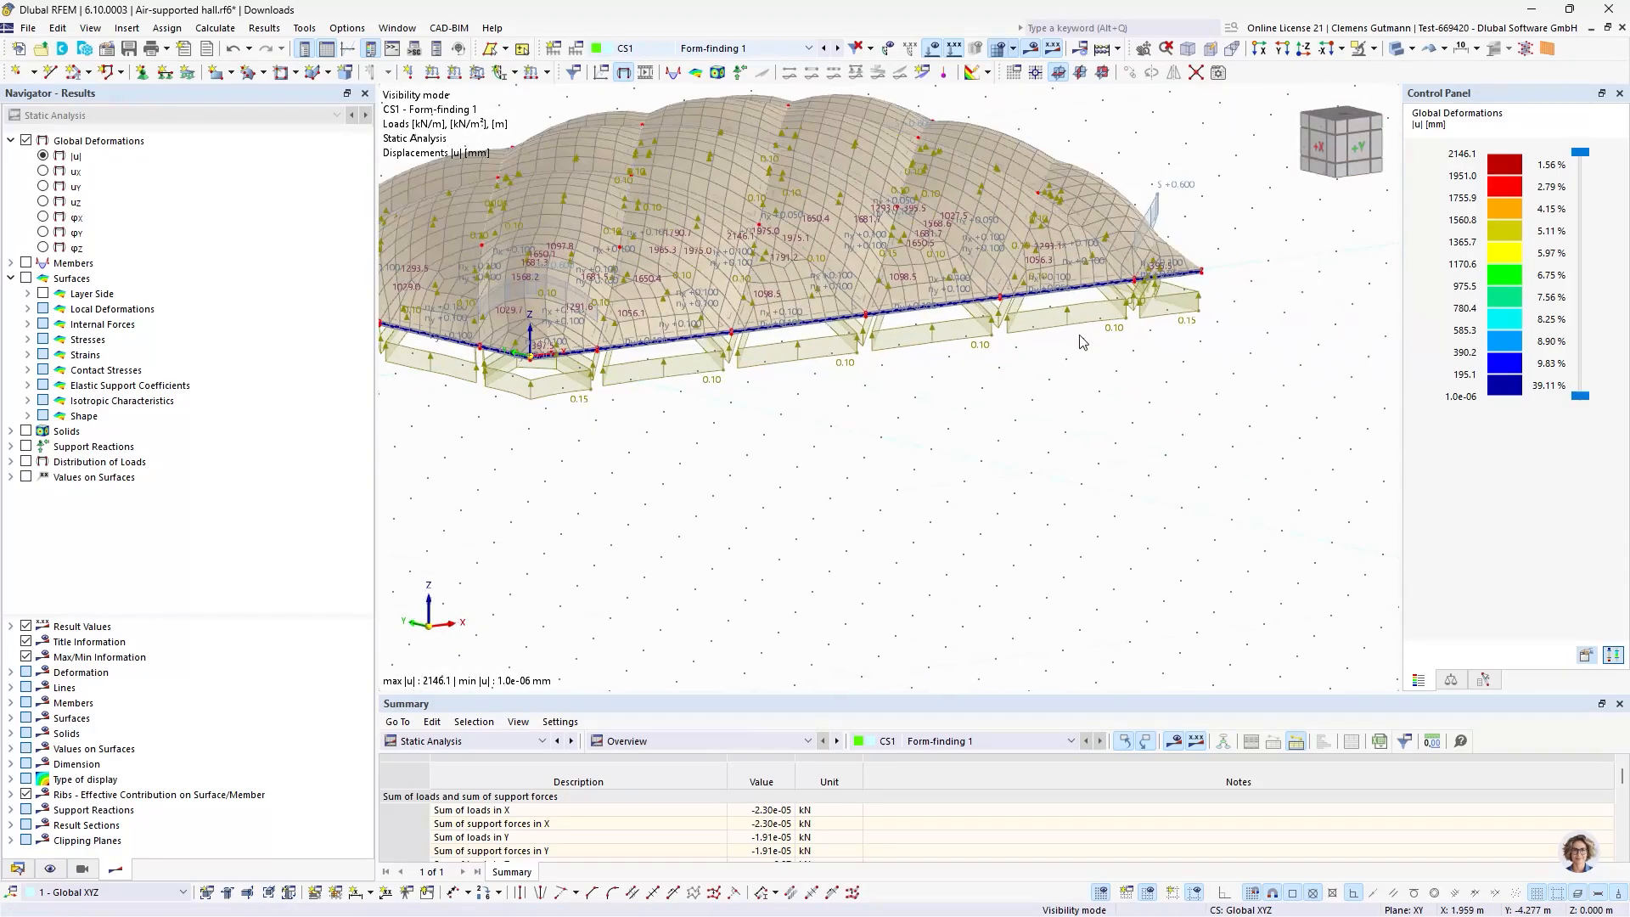
pyautogui.scroll(4, 1084, 374)
pyautogui.keyDown('ctrl'); pyautogui.moveTo(1085, 400); pyautogui.dragTo(985, 434, button='middle'); pyautogui.keyUp('ctrl')
pyautogui.scroll(-5, 985, 434)
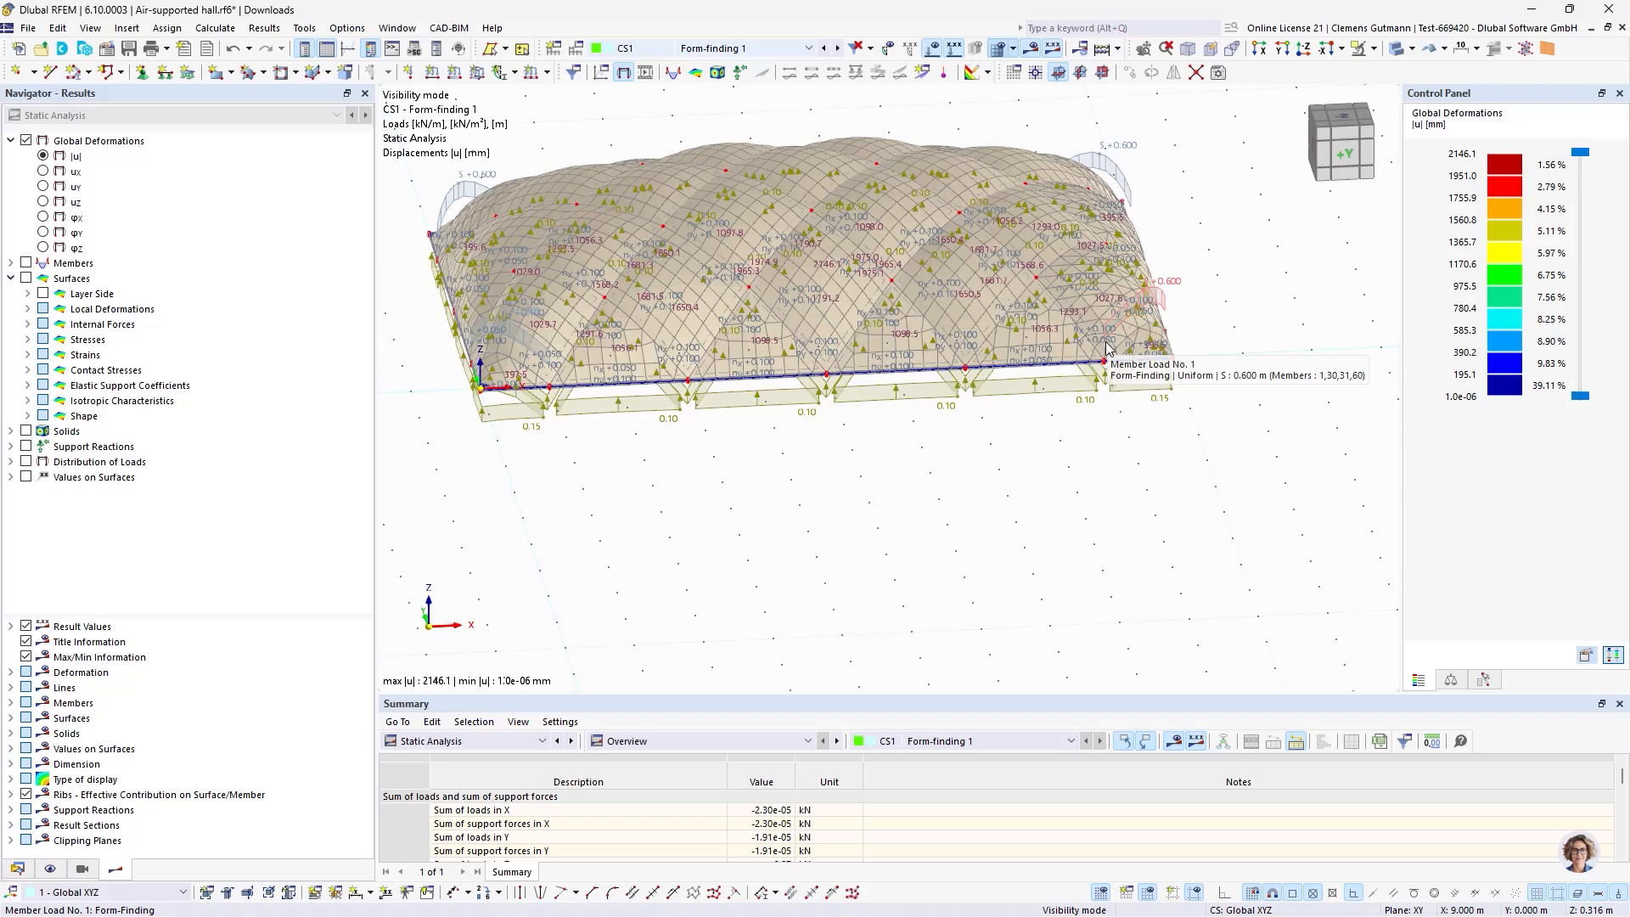
pyautogui.scroll(-3, 809, 412)
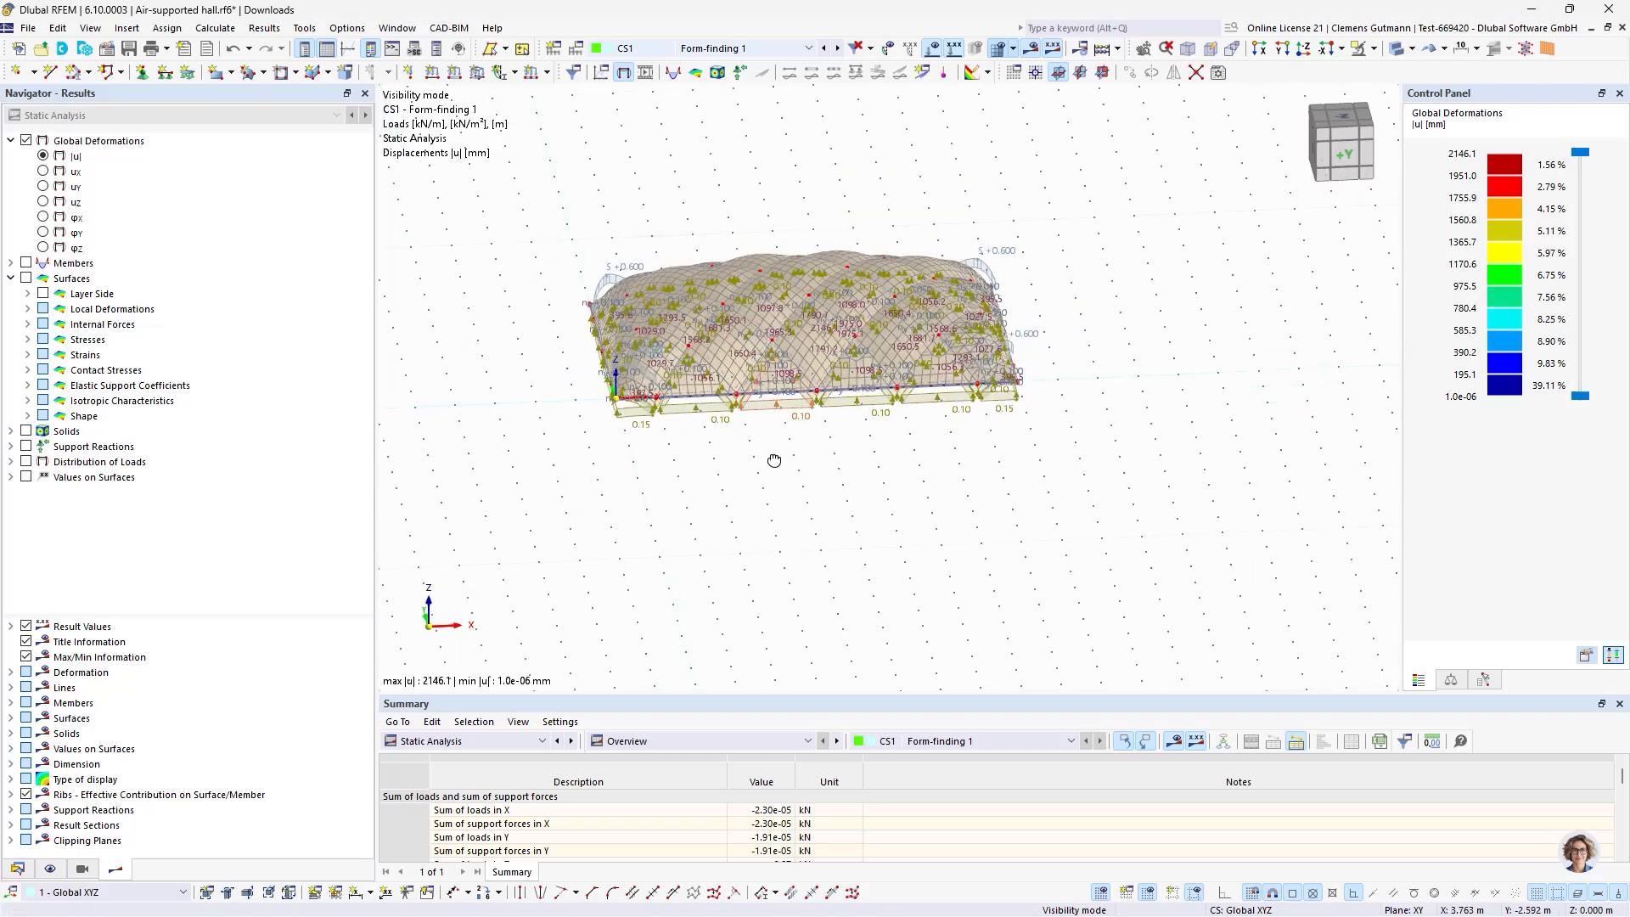
pyautogui.keyDown('ctrl'); pyautogui.moveTo(772, 462); pyautogui.dragTo(775, 422, button='middle'); pyautogui.keyUp('ctrl')
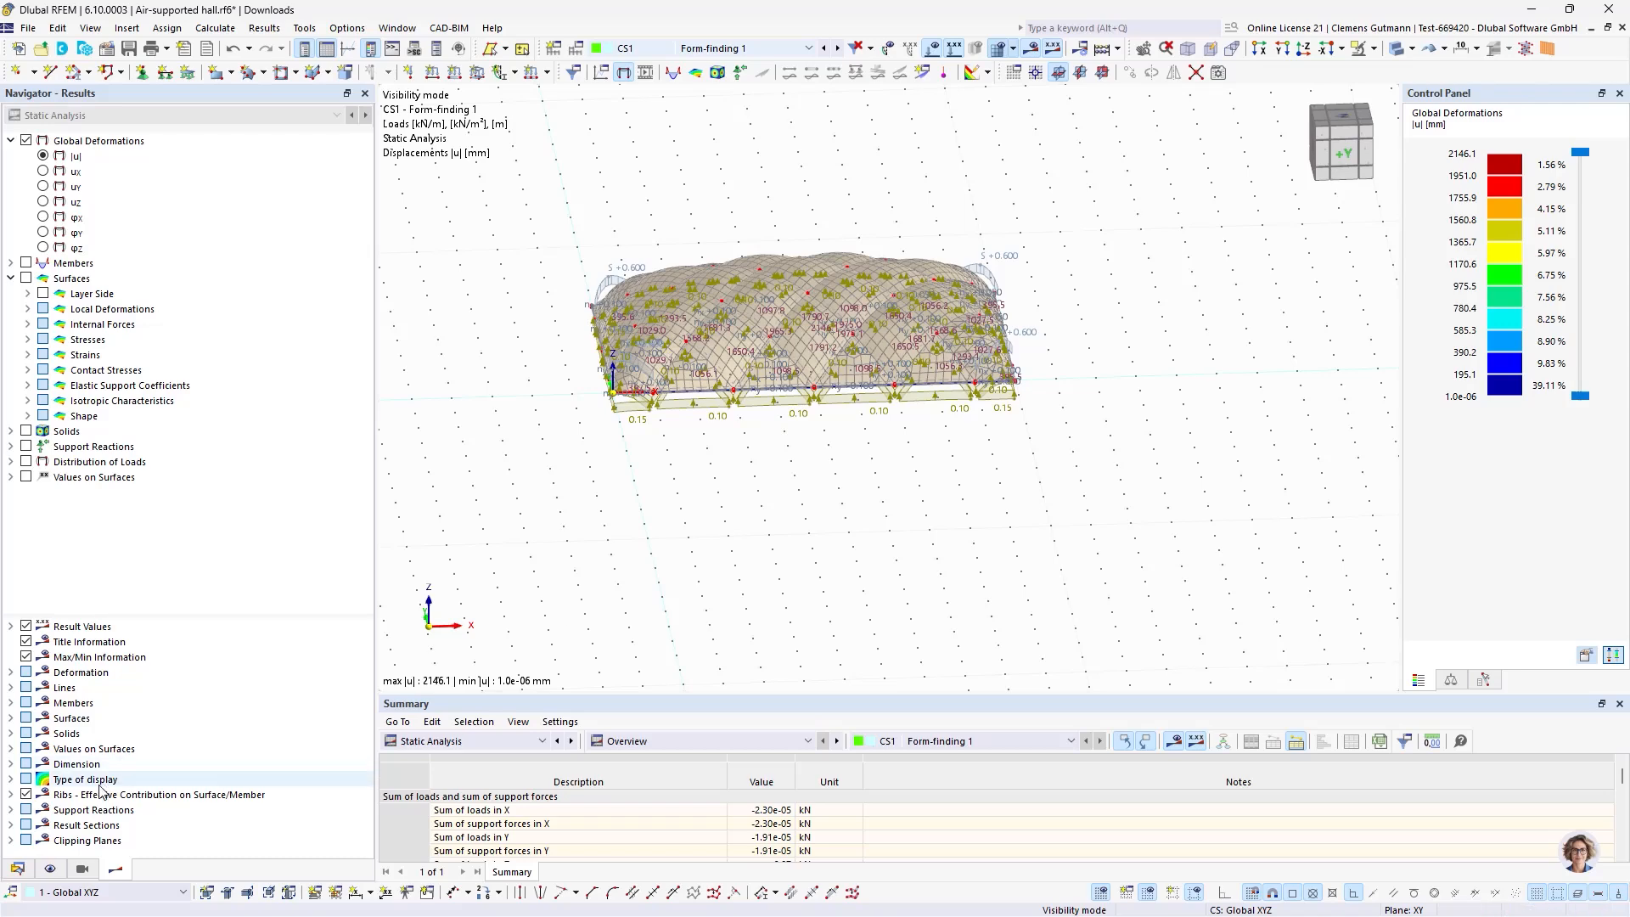
# Switch to construction stage CS2 - Form-finding 2 and show the load categories of load case LC2.
pyautogui.click(837, 51)
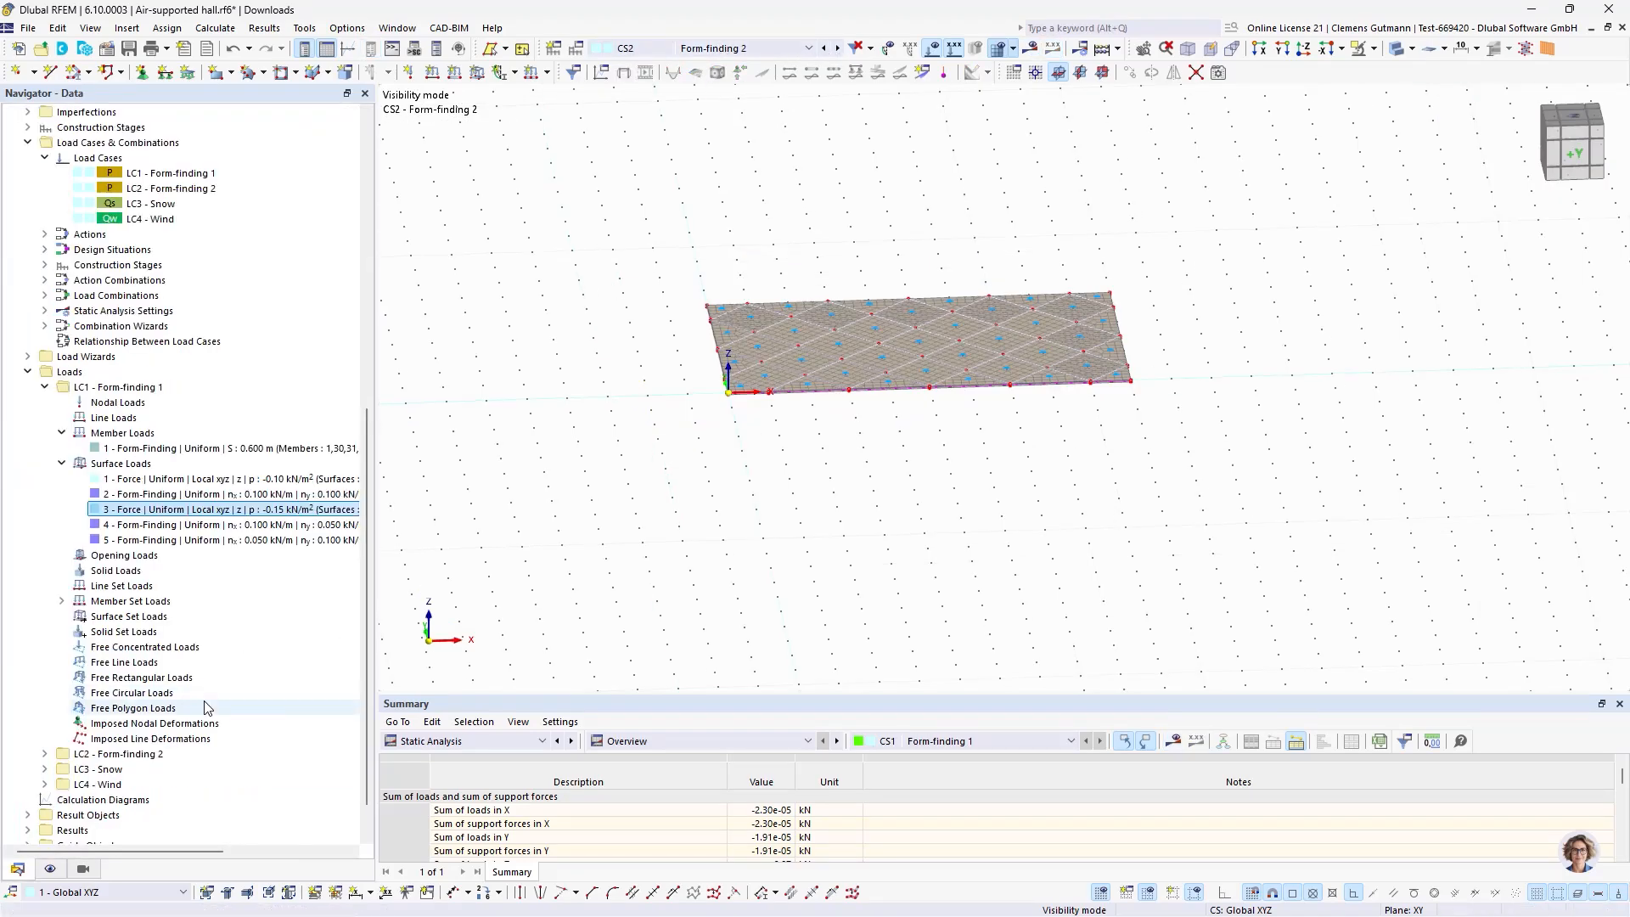
pyautogui.click(62, 464)
pyautogui.click(61, 434)
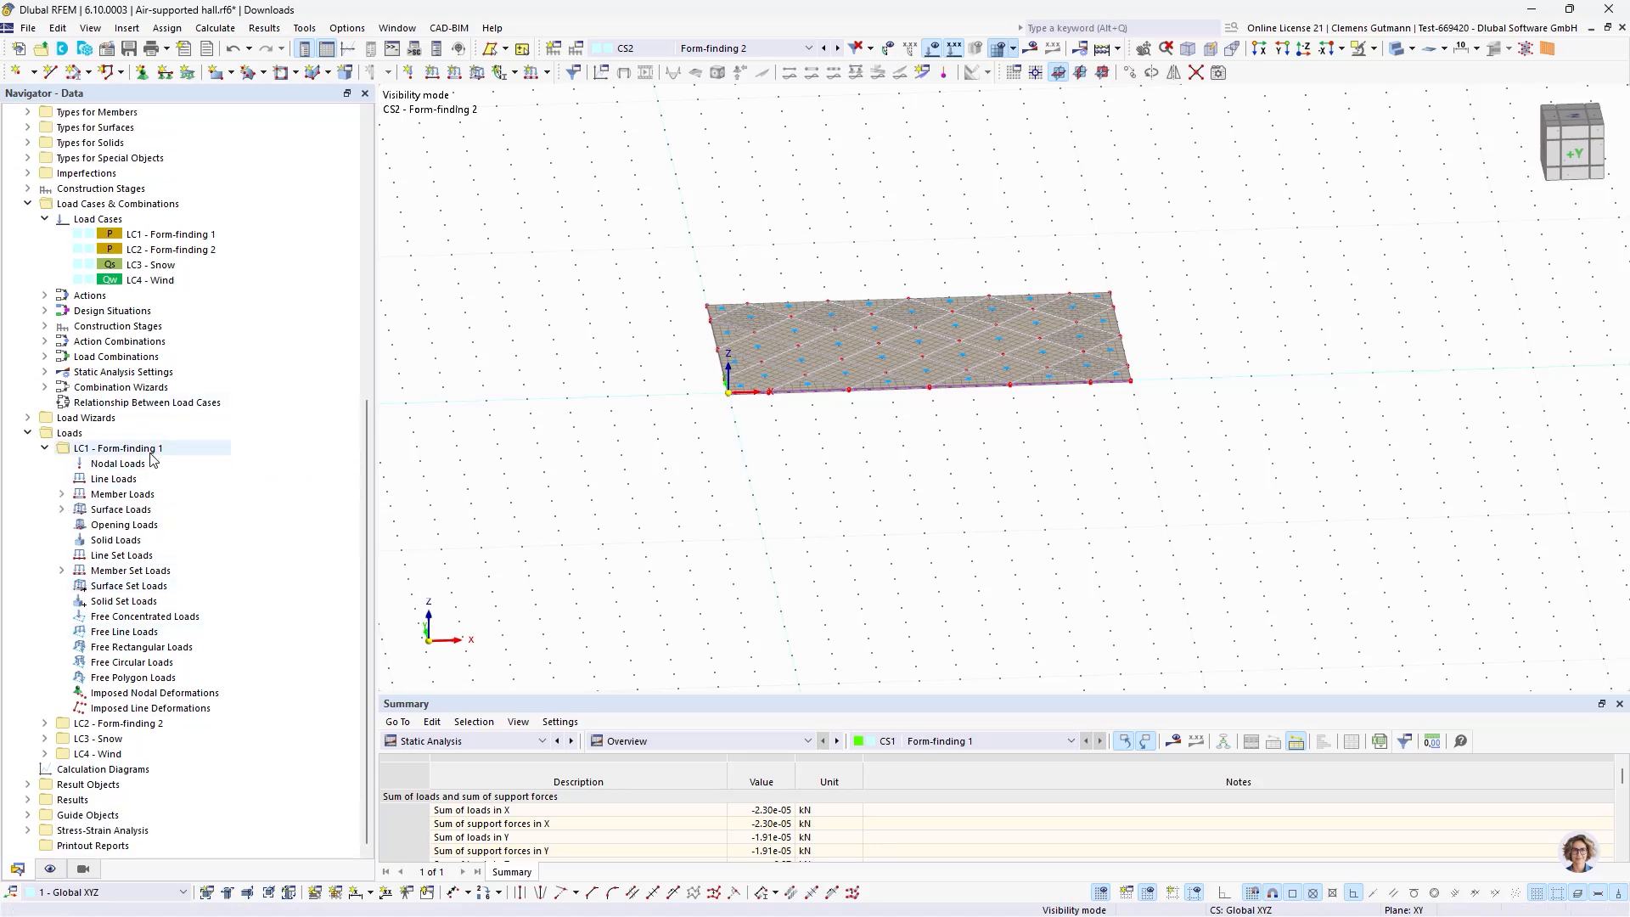
pyautogui.click(45, 722)
pyautogui.scroll(-5, 167, 673)
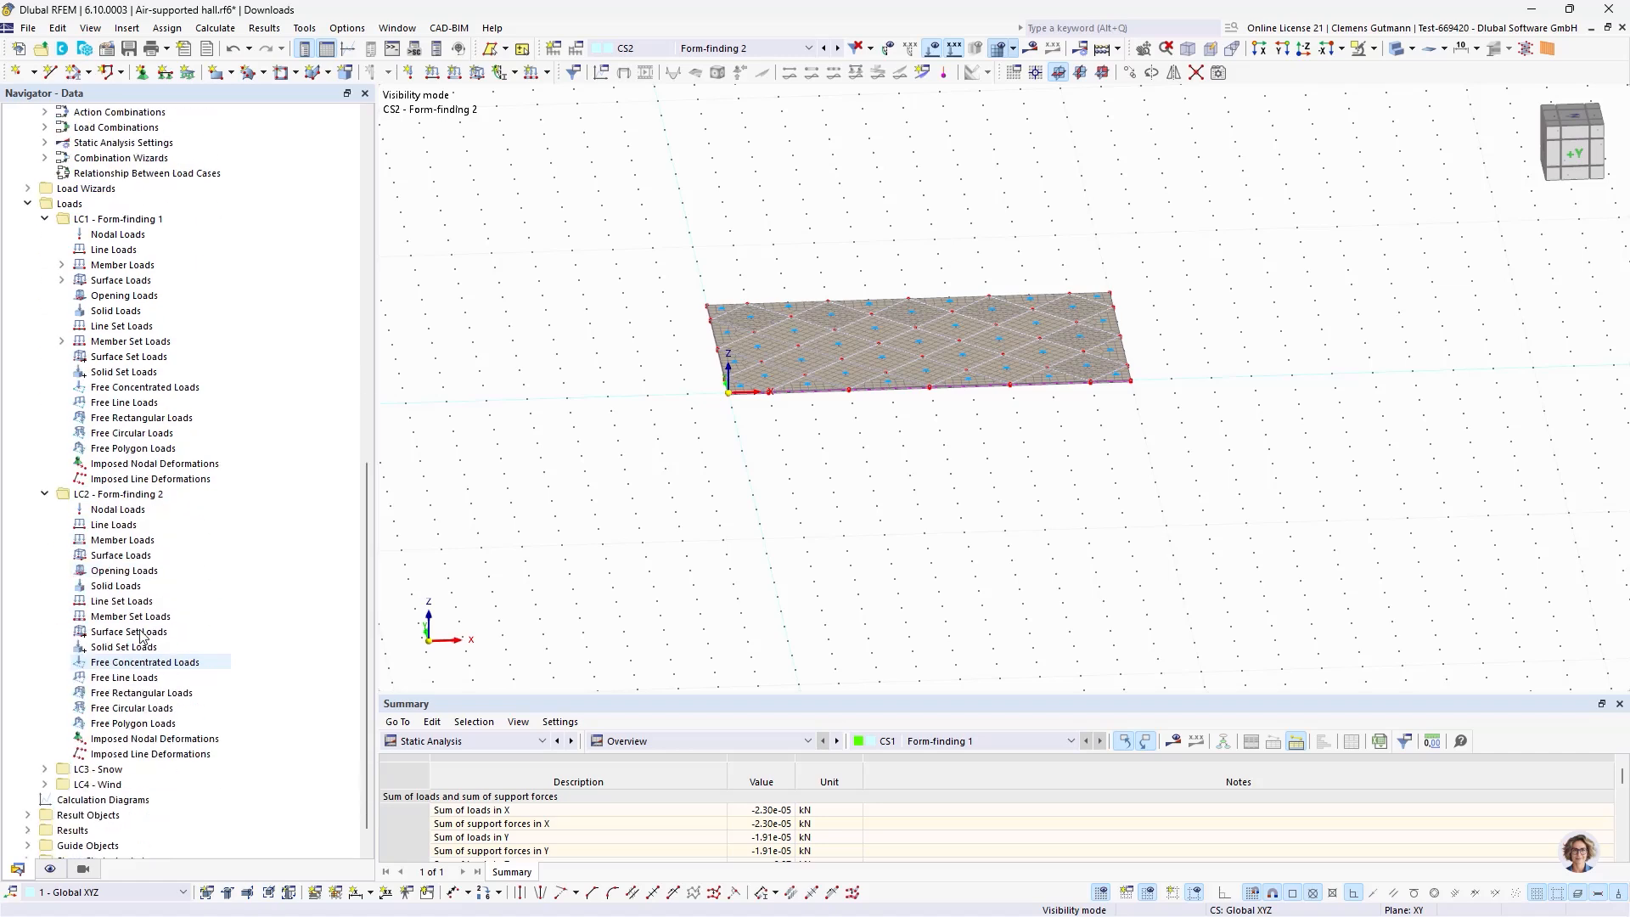
# Start a new solid load in LC2 - Form-finding 2, assign it to solids 1-39 and choose the load type Gas.
pyautogui.rightClick(149, 586)
pyautogui.click(273, 618)
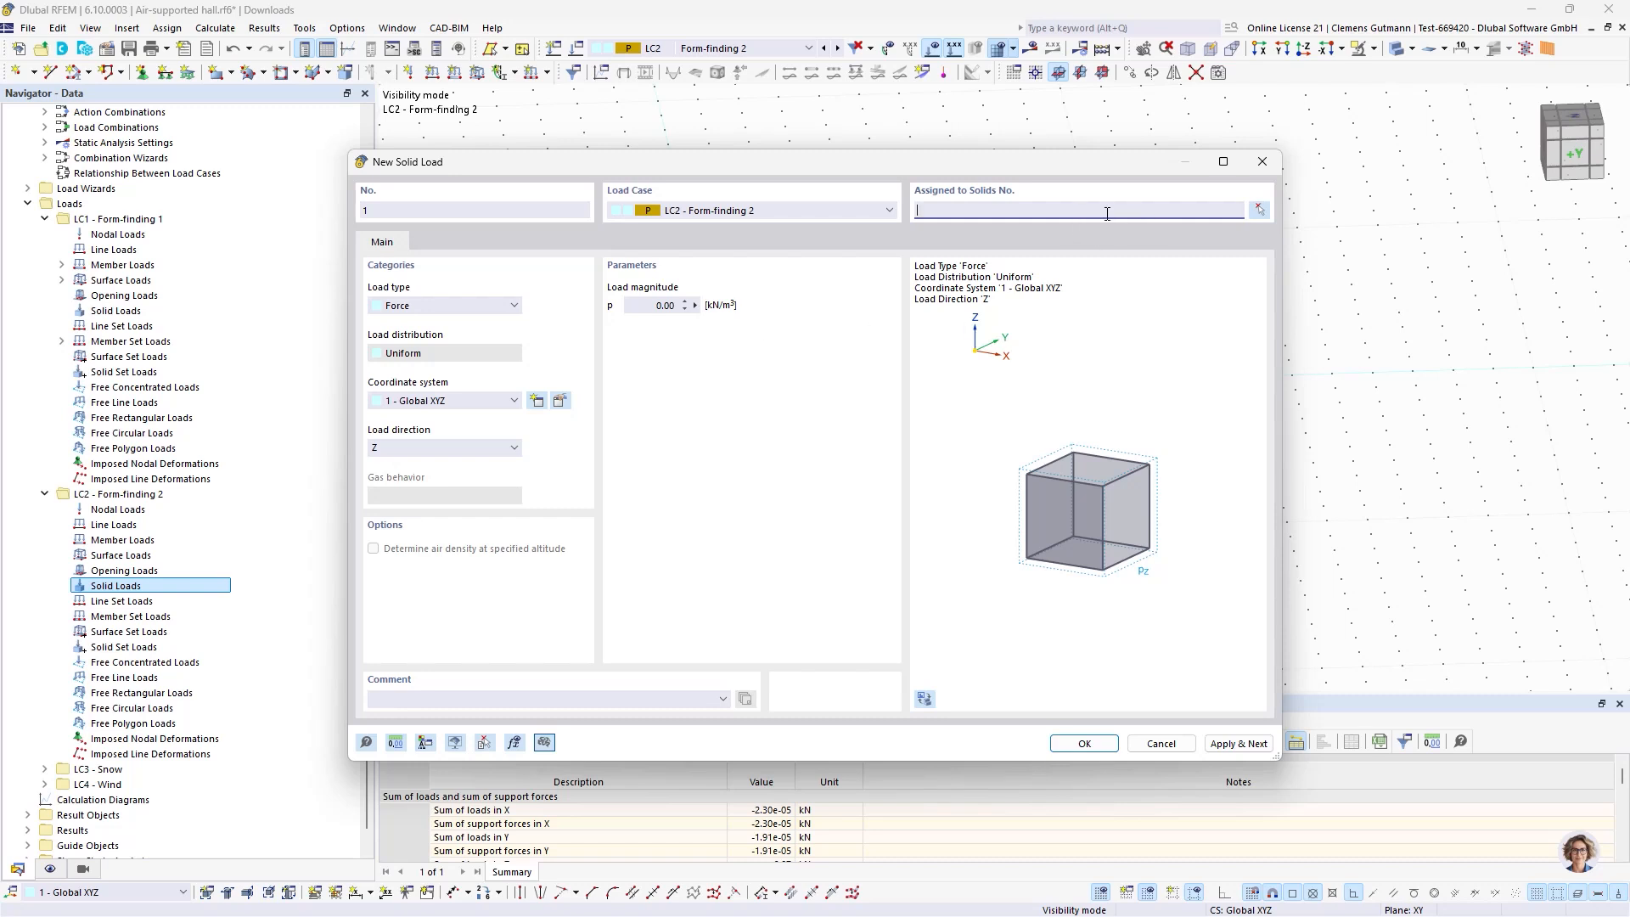
pyautogui.write('1,')
pyautogui.press('BackSpace')
pyautogui.press('BackSpace')
pyautogui.press('BackSpace')
pyautogui.write('-39')
pyautogui.press('Tab')
pyautogui.click(443, 308)
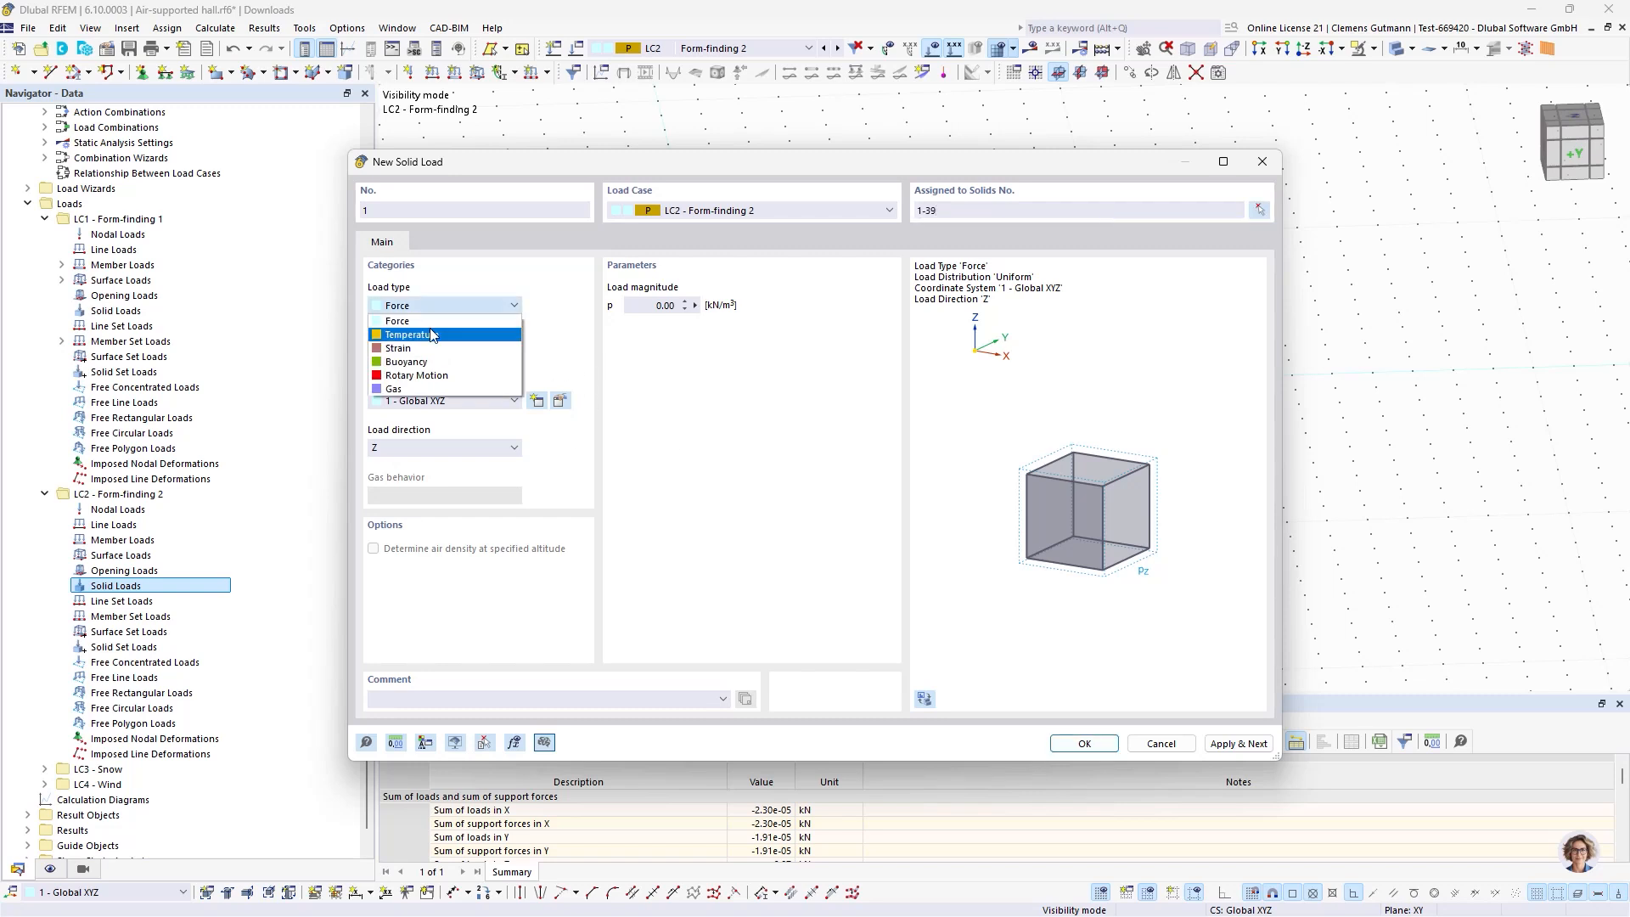
pyautogui.click(399, 389)
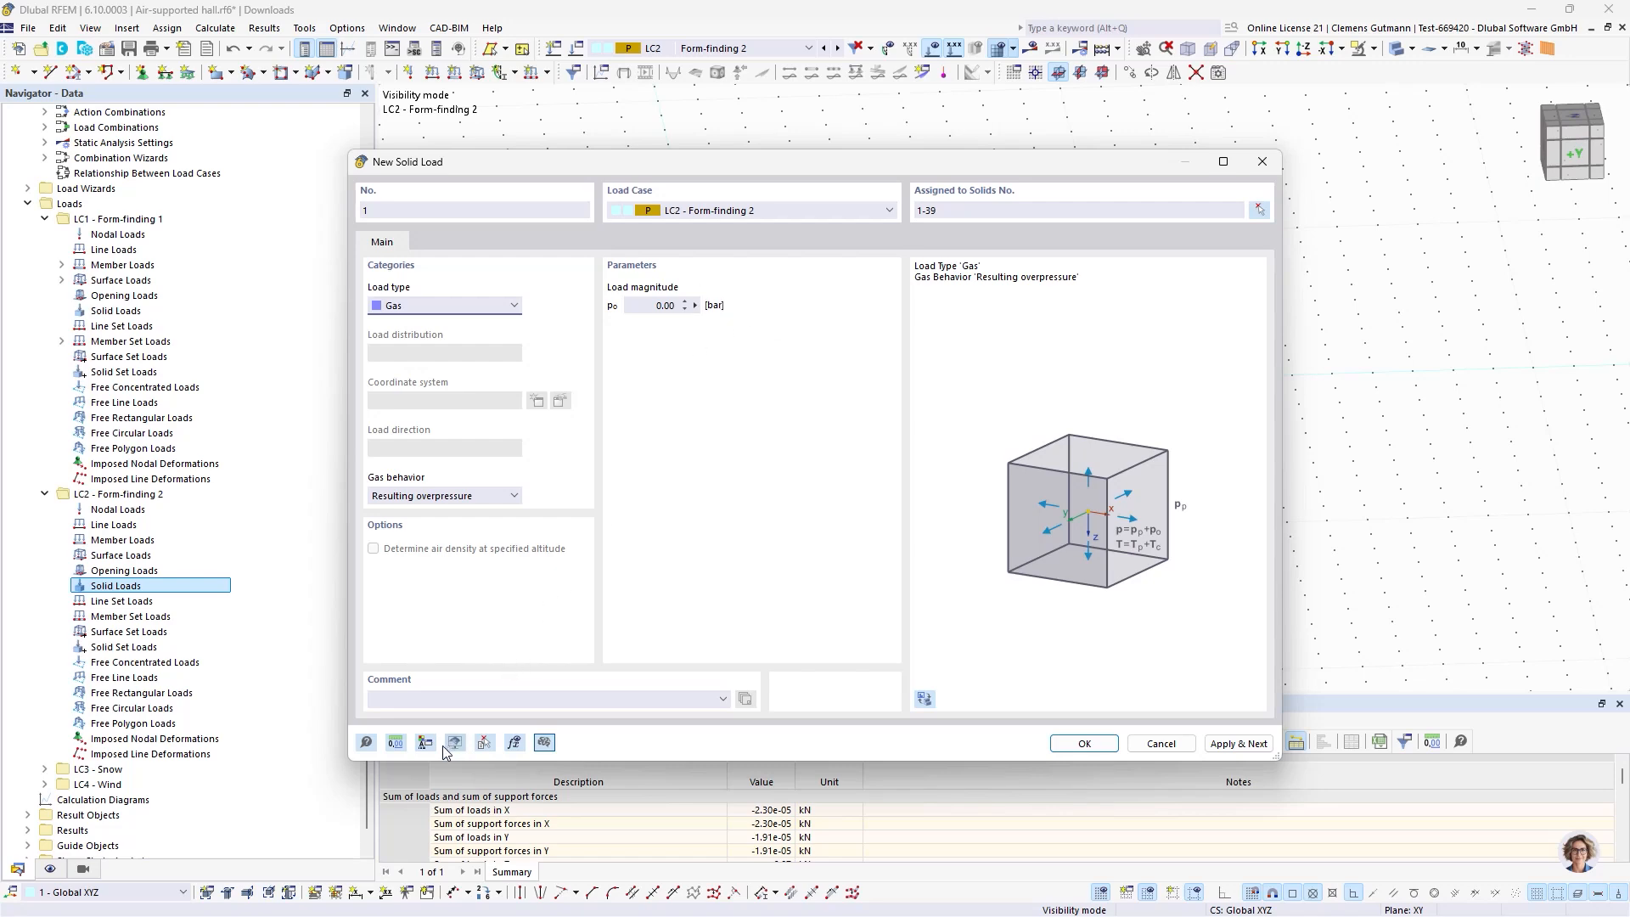
# Change the unit for load pressures from bar to Pa in the units and decimal places settings.
pyautogui.click(397, 744)
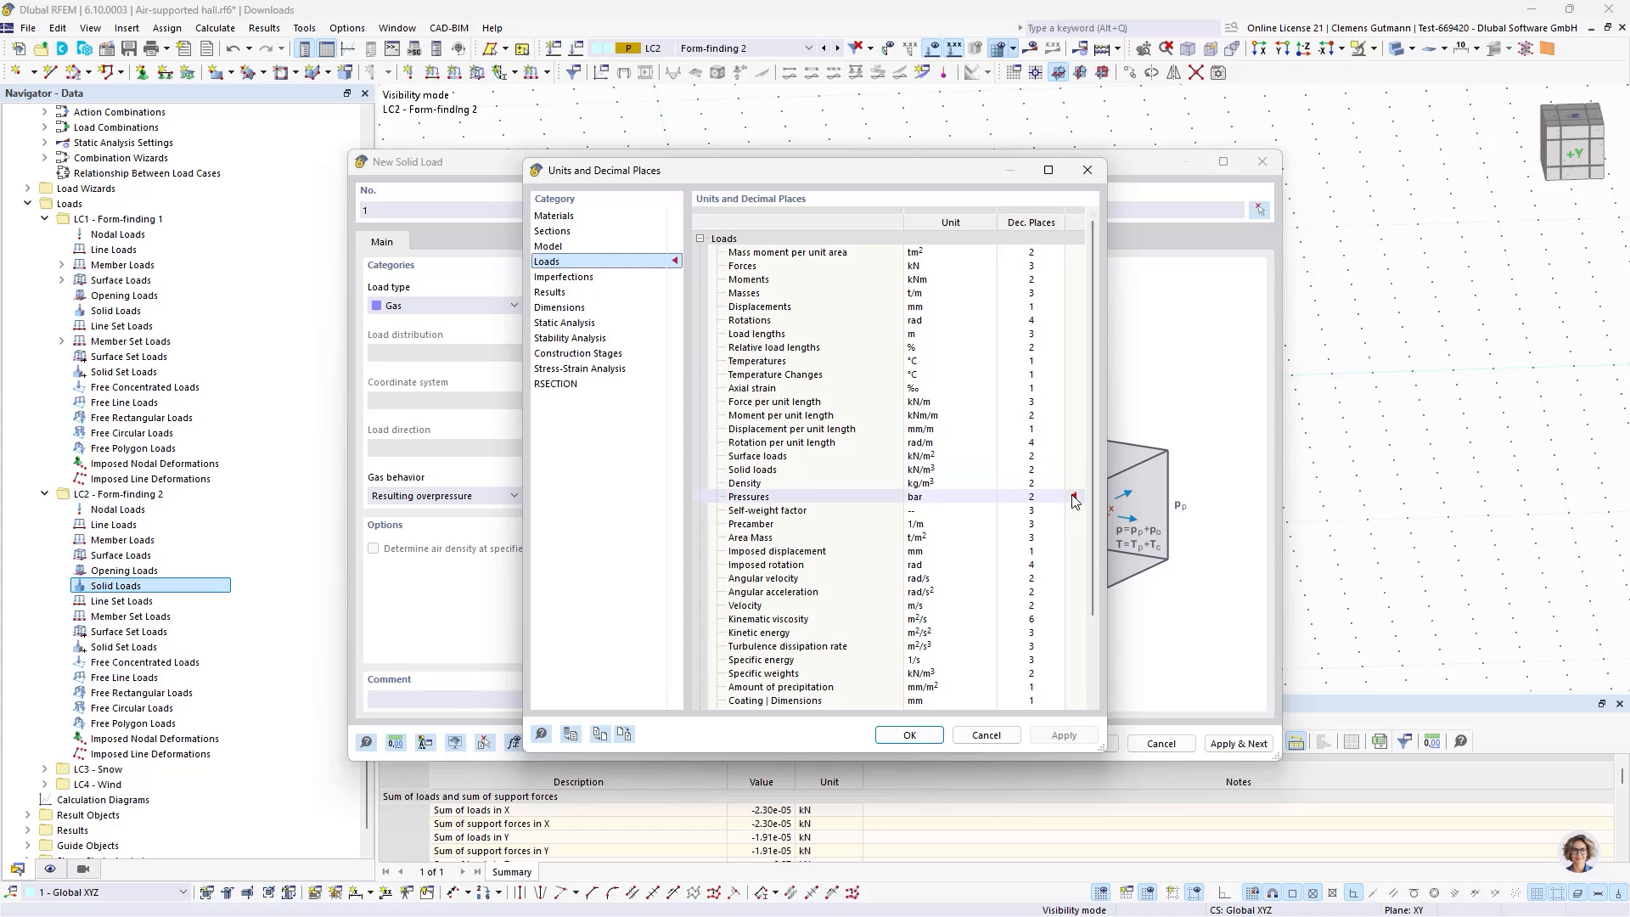
pyautogui.click(963, 501)
pyautogui.click(975, 501)
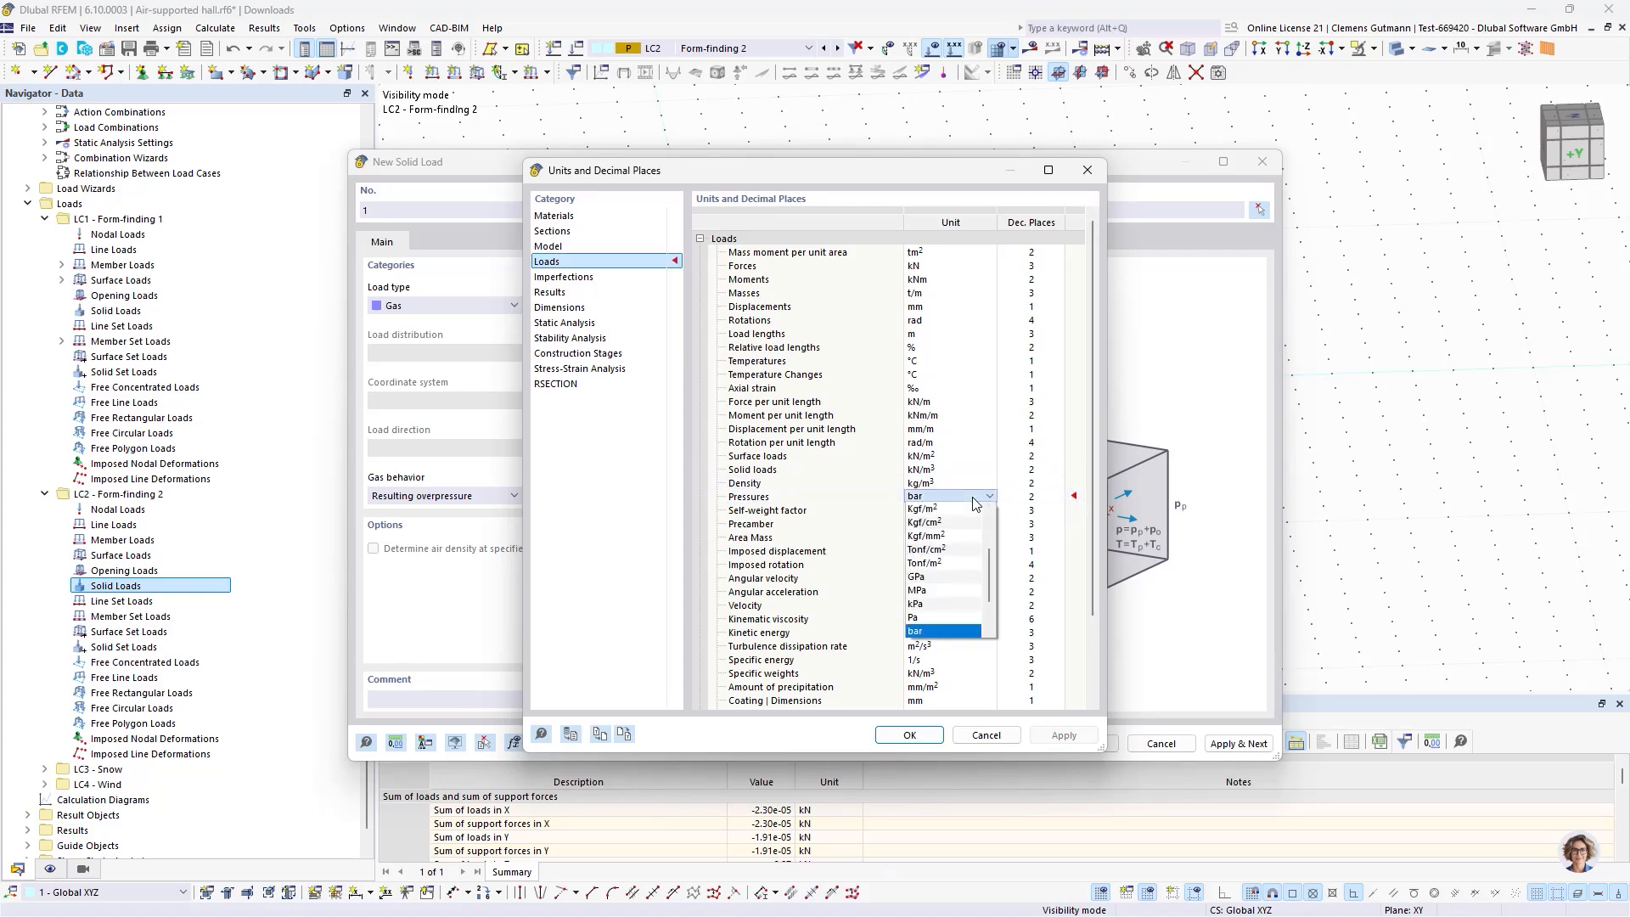
pyautogui.click(947, 617)
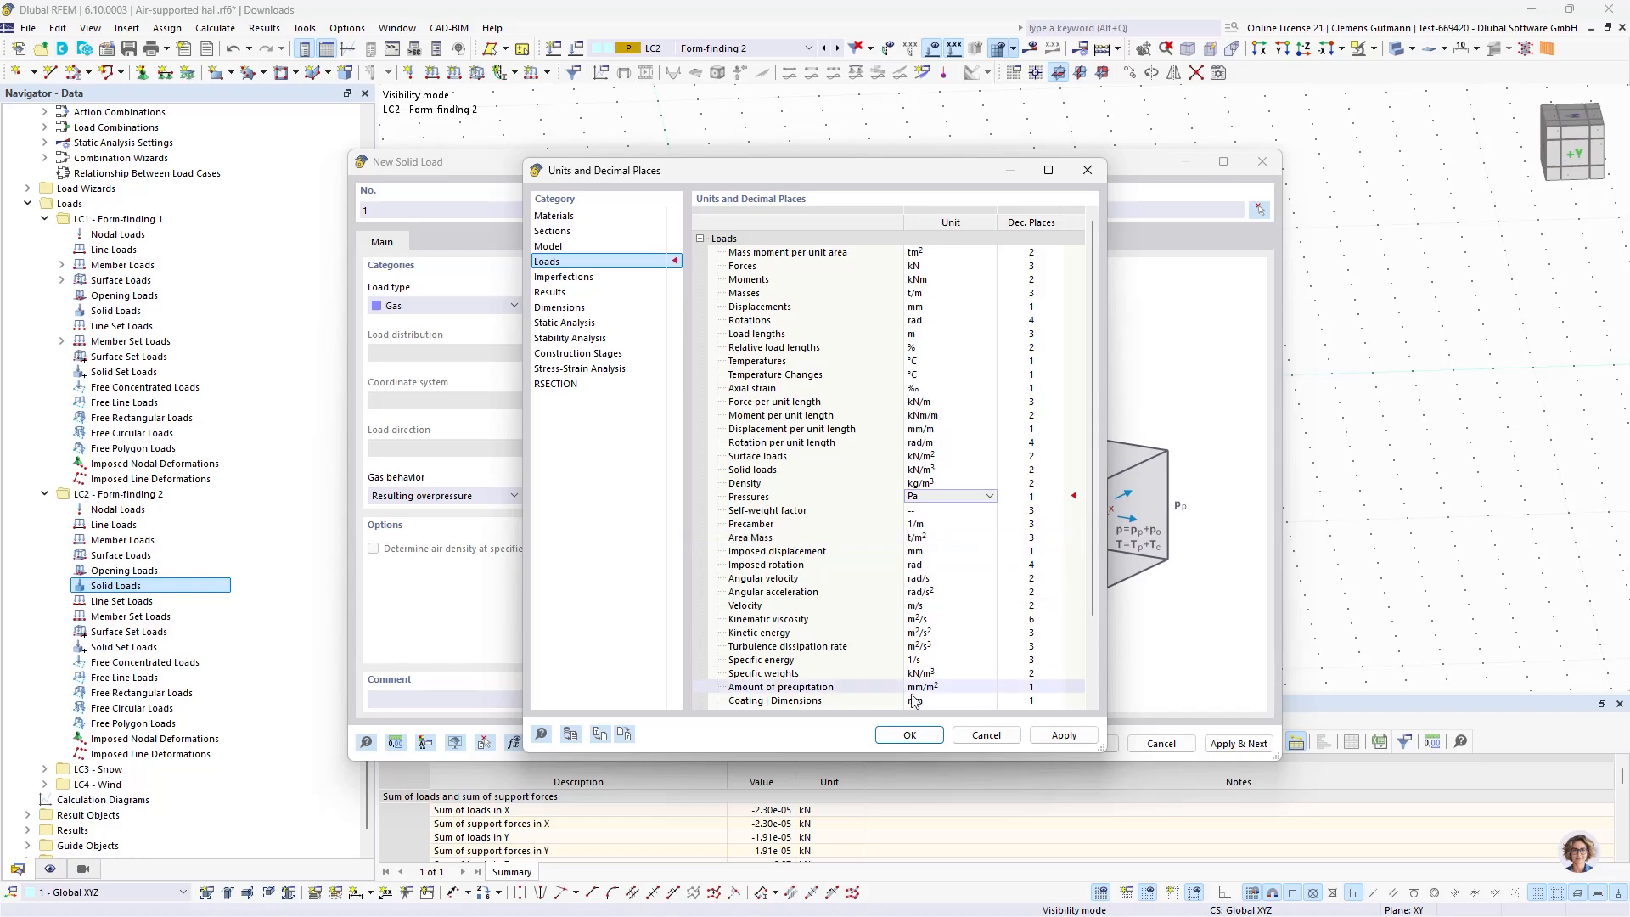
pyautogui.click(910, 735)
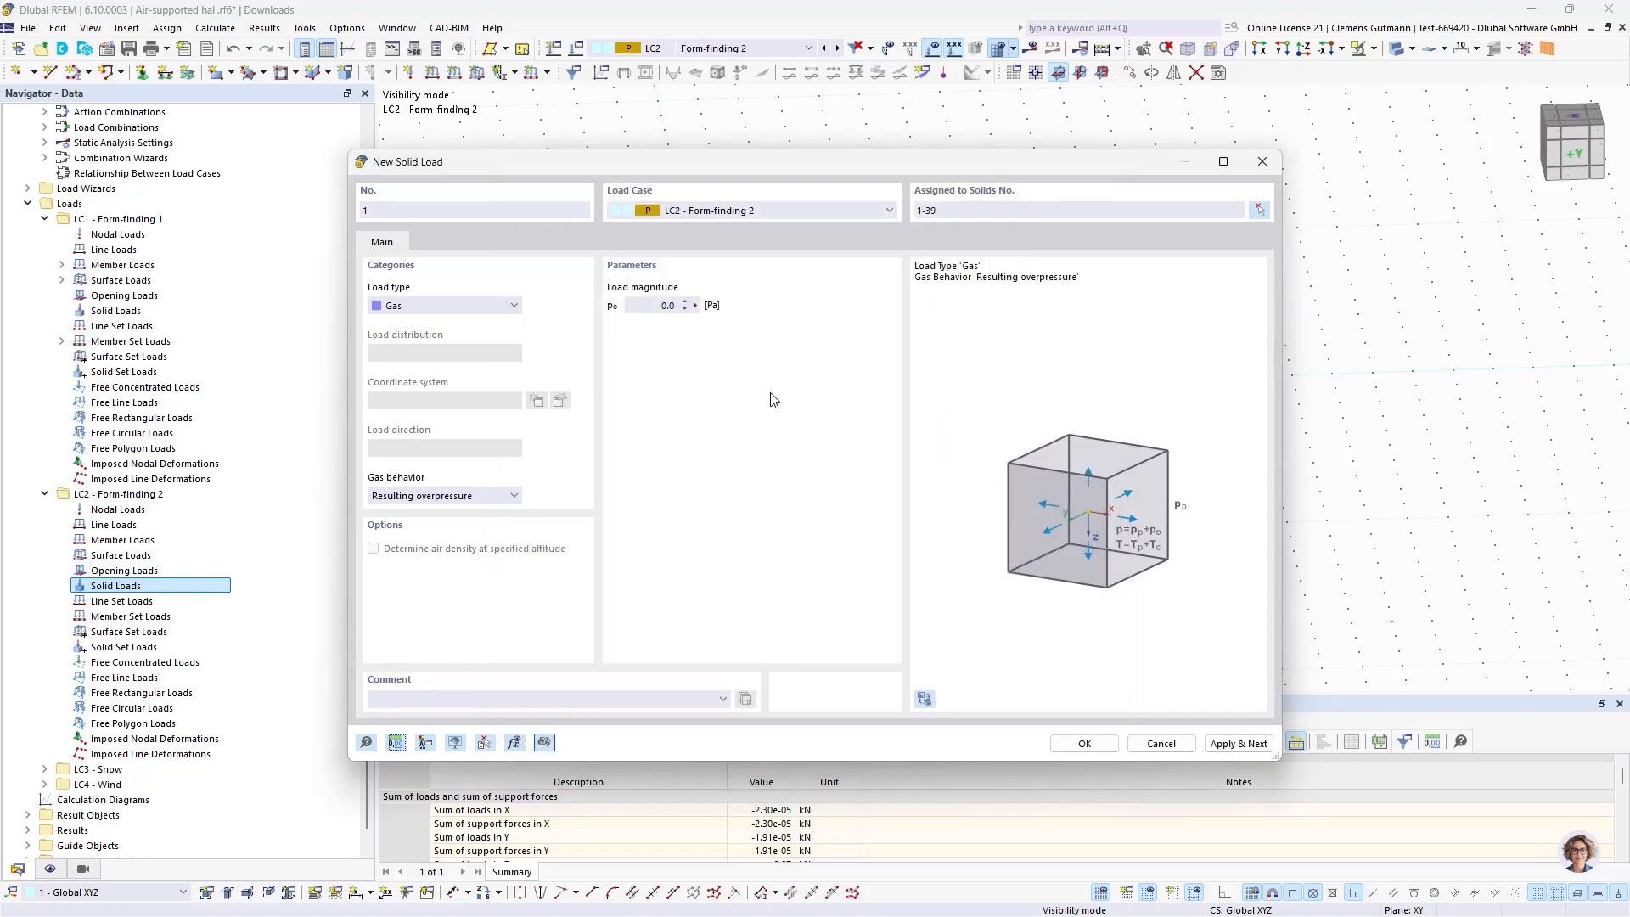
# Set the gas load's resulting overpressure to 200 Pa and create the solid load.
pyautogui.doubleClick(668, 306)
pyautogui.write('200')
pyautogui.press('Tab')
pyautogui.click(1101, 744)
# Calculate construction stage CS2 - Form-finding 2 and inspect the inflated membrane shape of the hall.
pyautogui.click(802, 49)
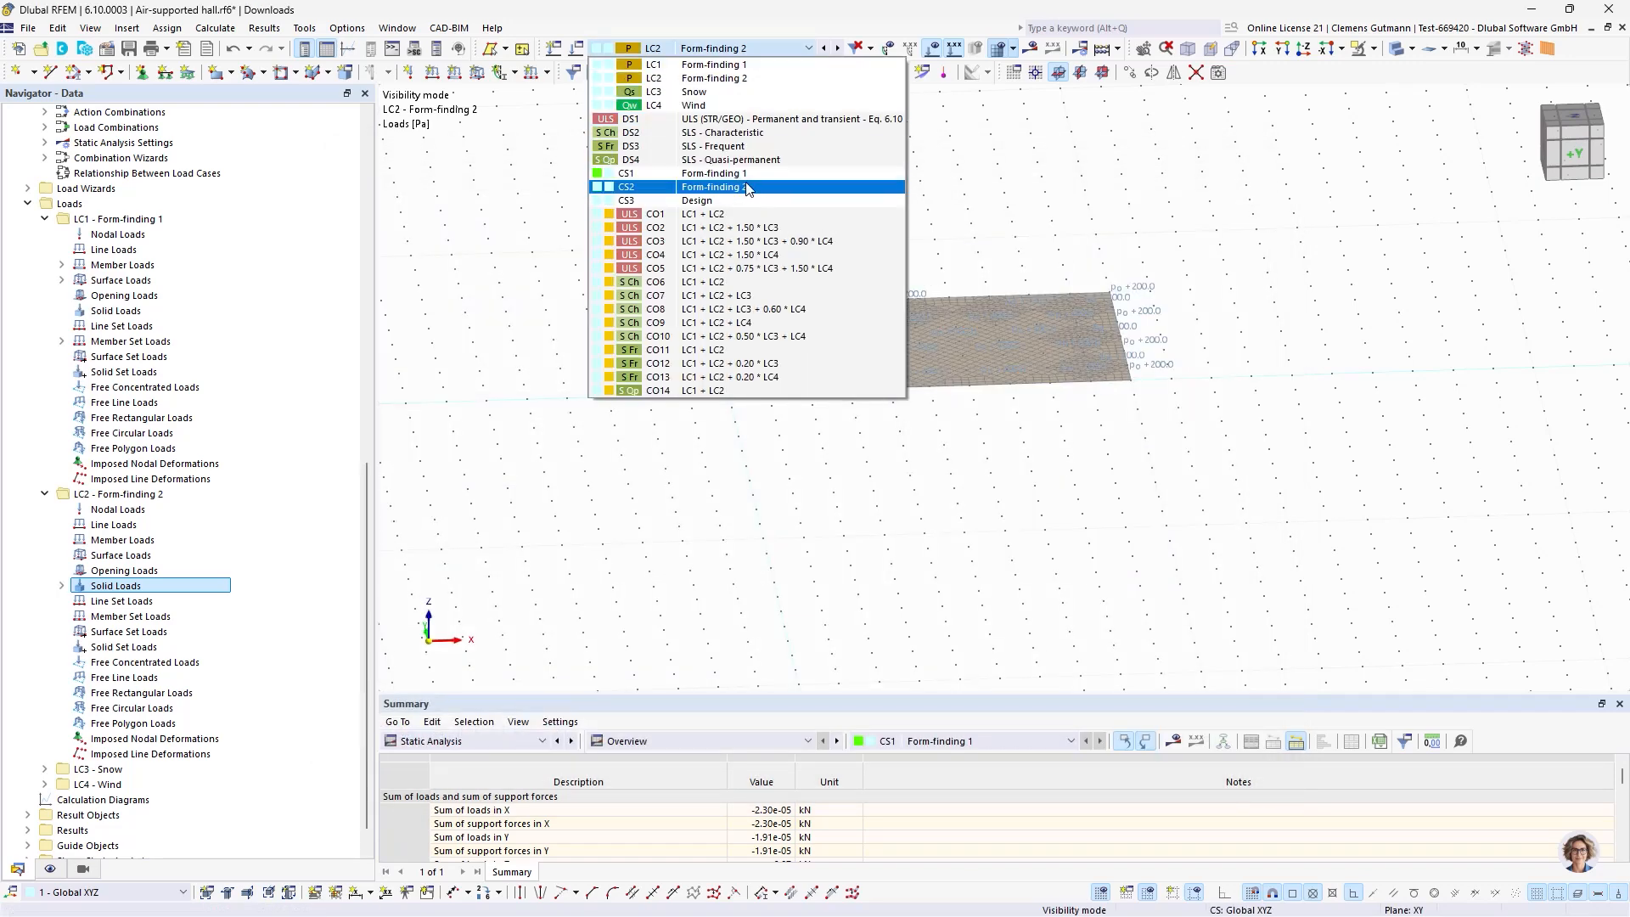
pyautogui.click(762, 188)
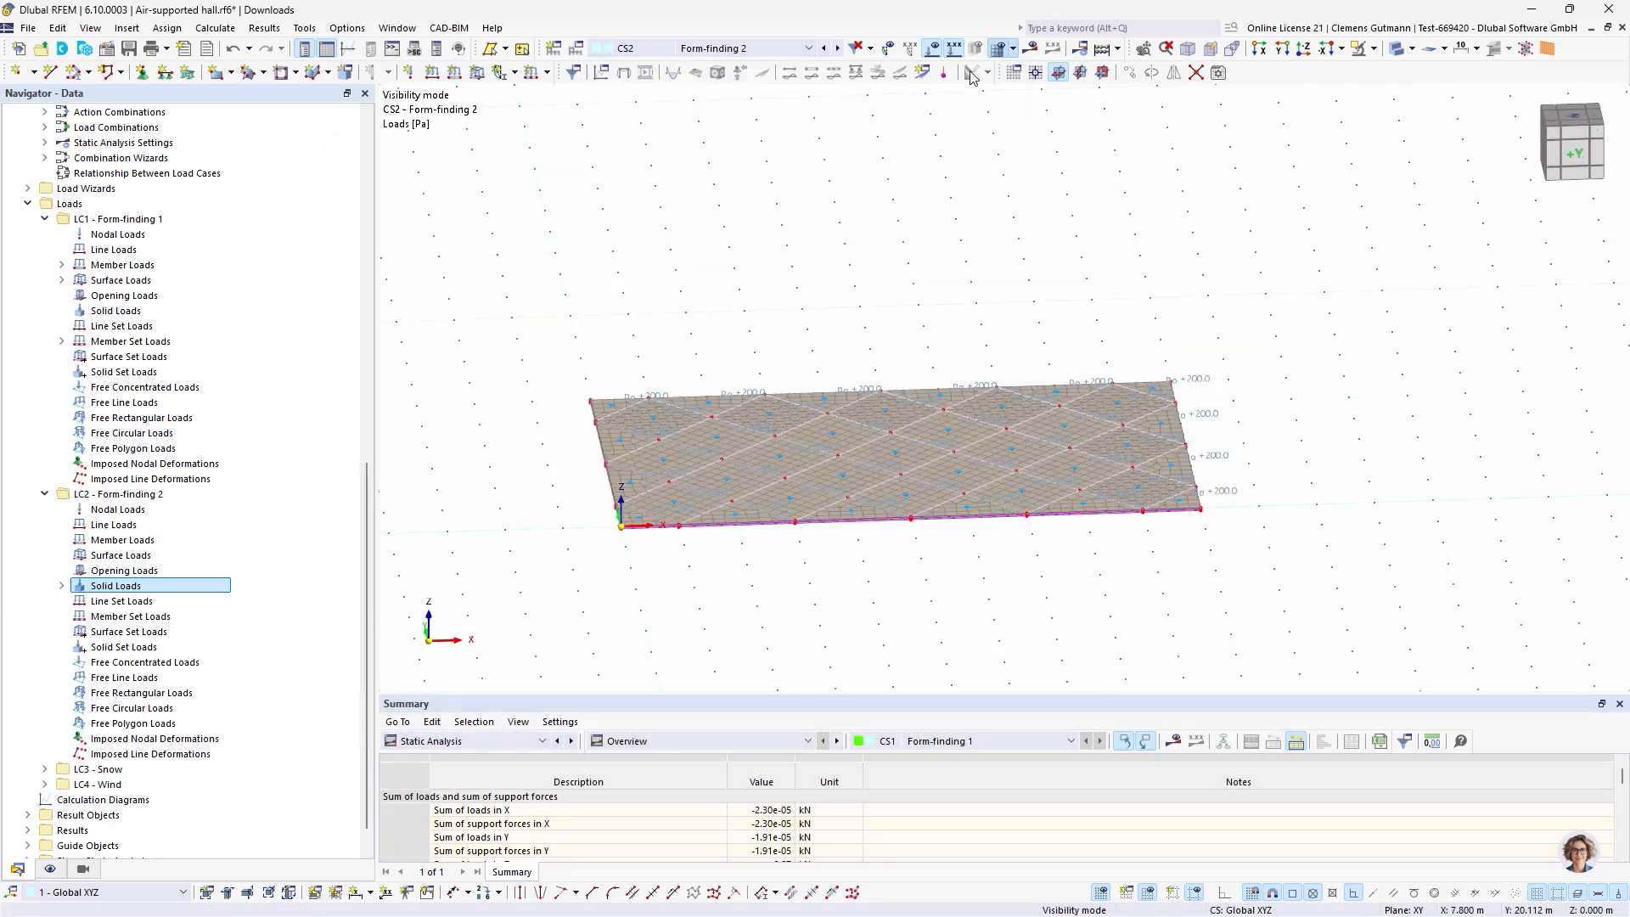
pyautogui.click(1031, 51)
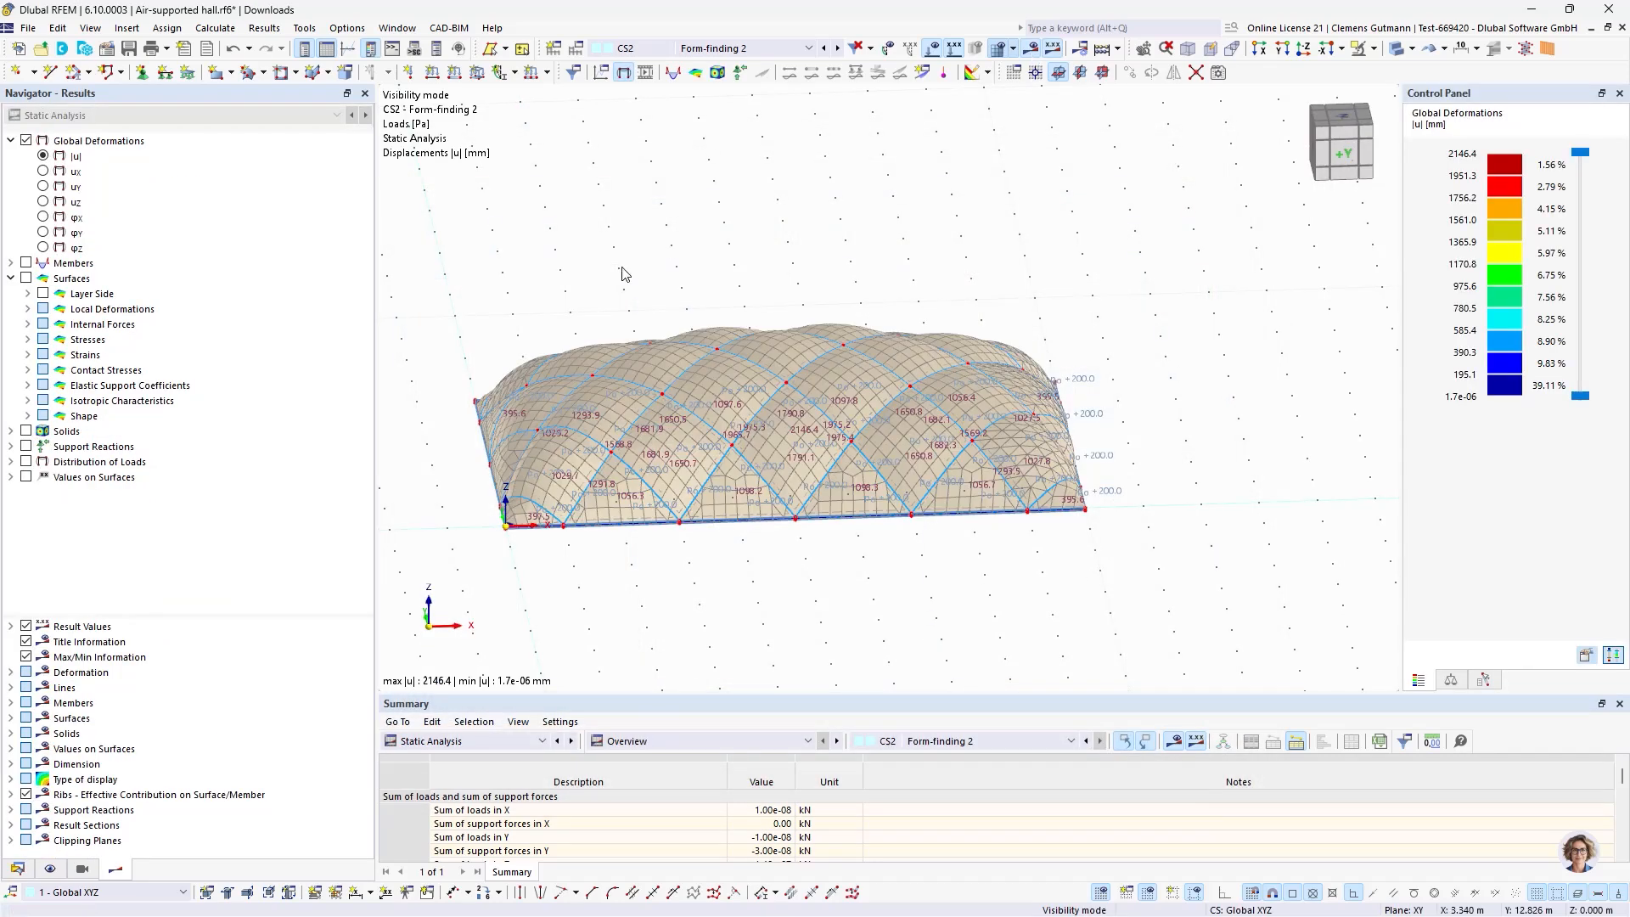
pyautogui.moveTo(796, 599); pyautogui.dragTo(760, 580, button='middle')
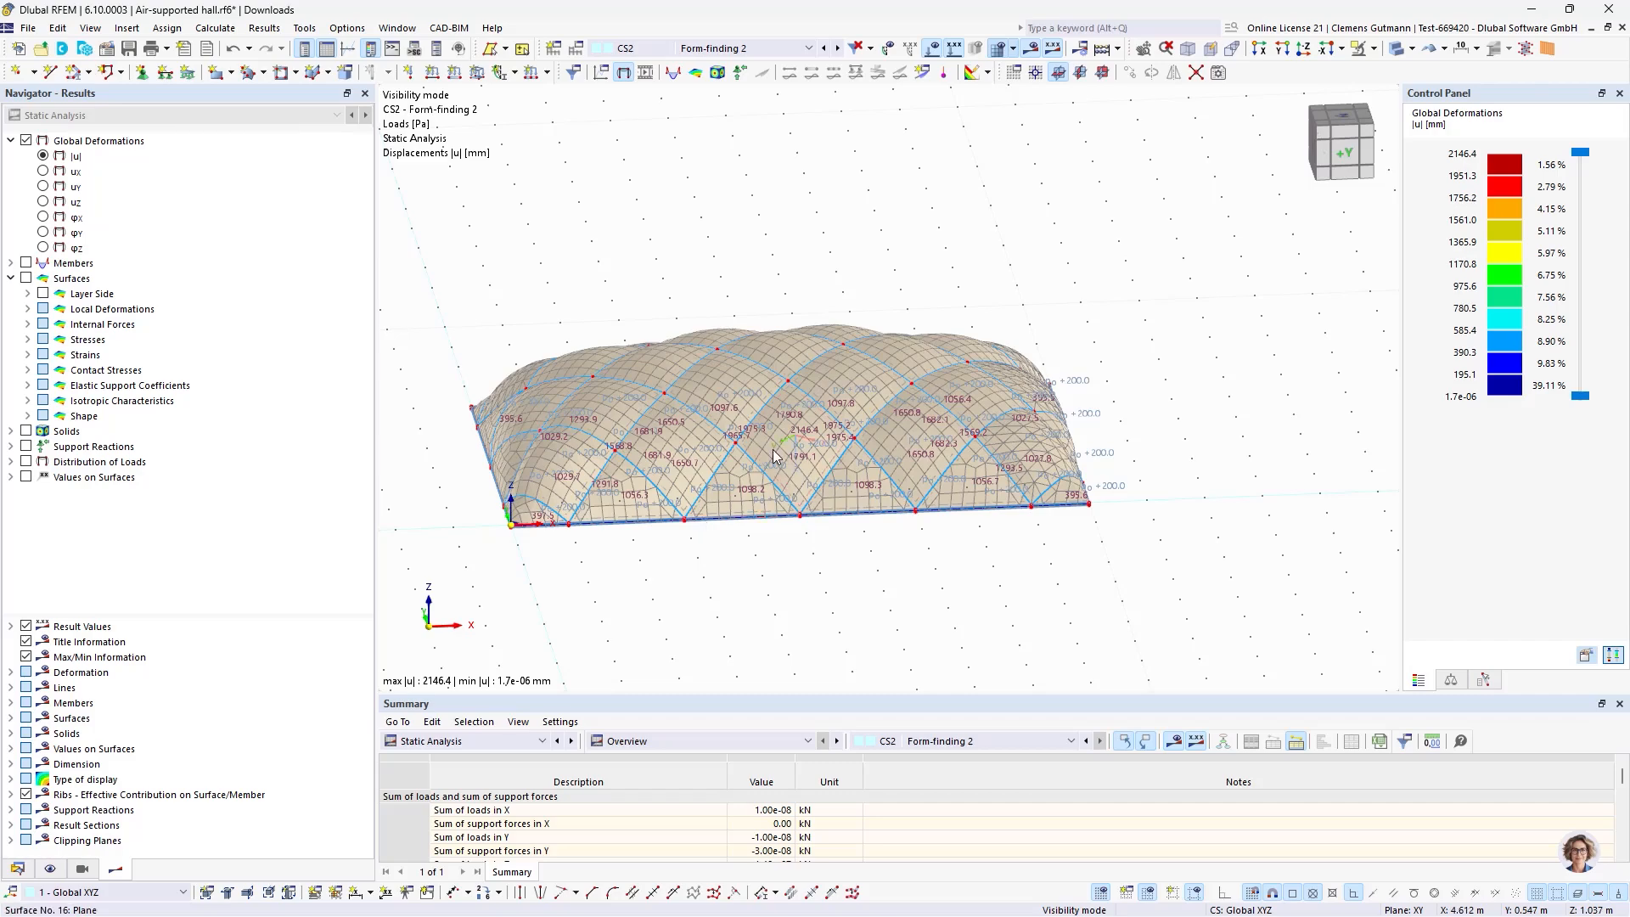
pyautogui.scroll(2, 798, 460)
pyautogui.scroll(-1, 847, 556)
pyautogui.keyDown('ctrl'); pyautogui.moveTo(848, 563); pyautogui.dragTo(806, 614, button='middle'); pyautogui.keyUp('ctrl')
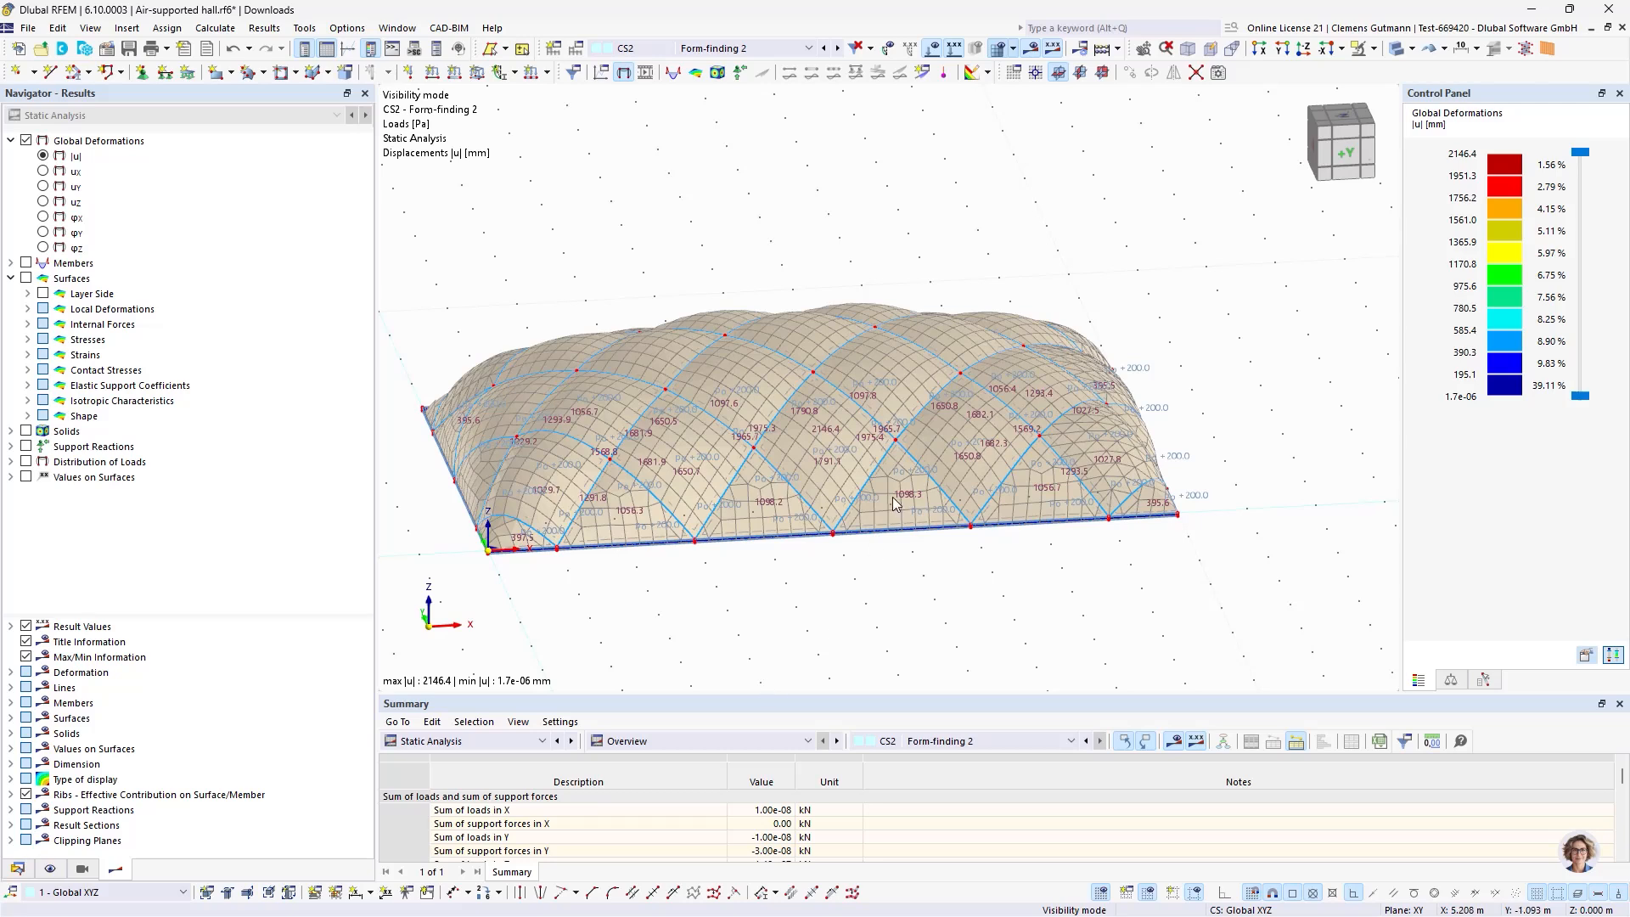
# Start a new surface load in load case LC3 - Snow.
pyautogui.click(84, 869)
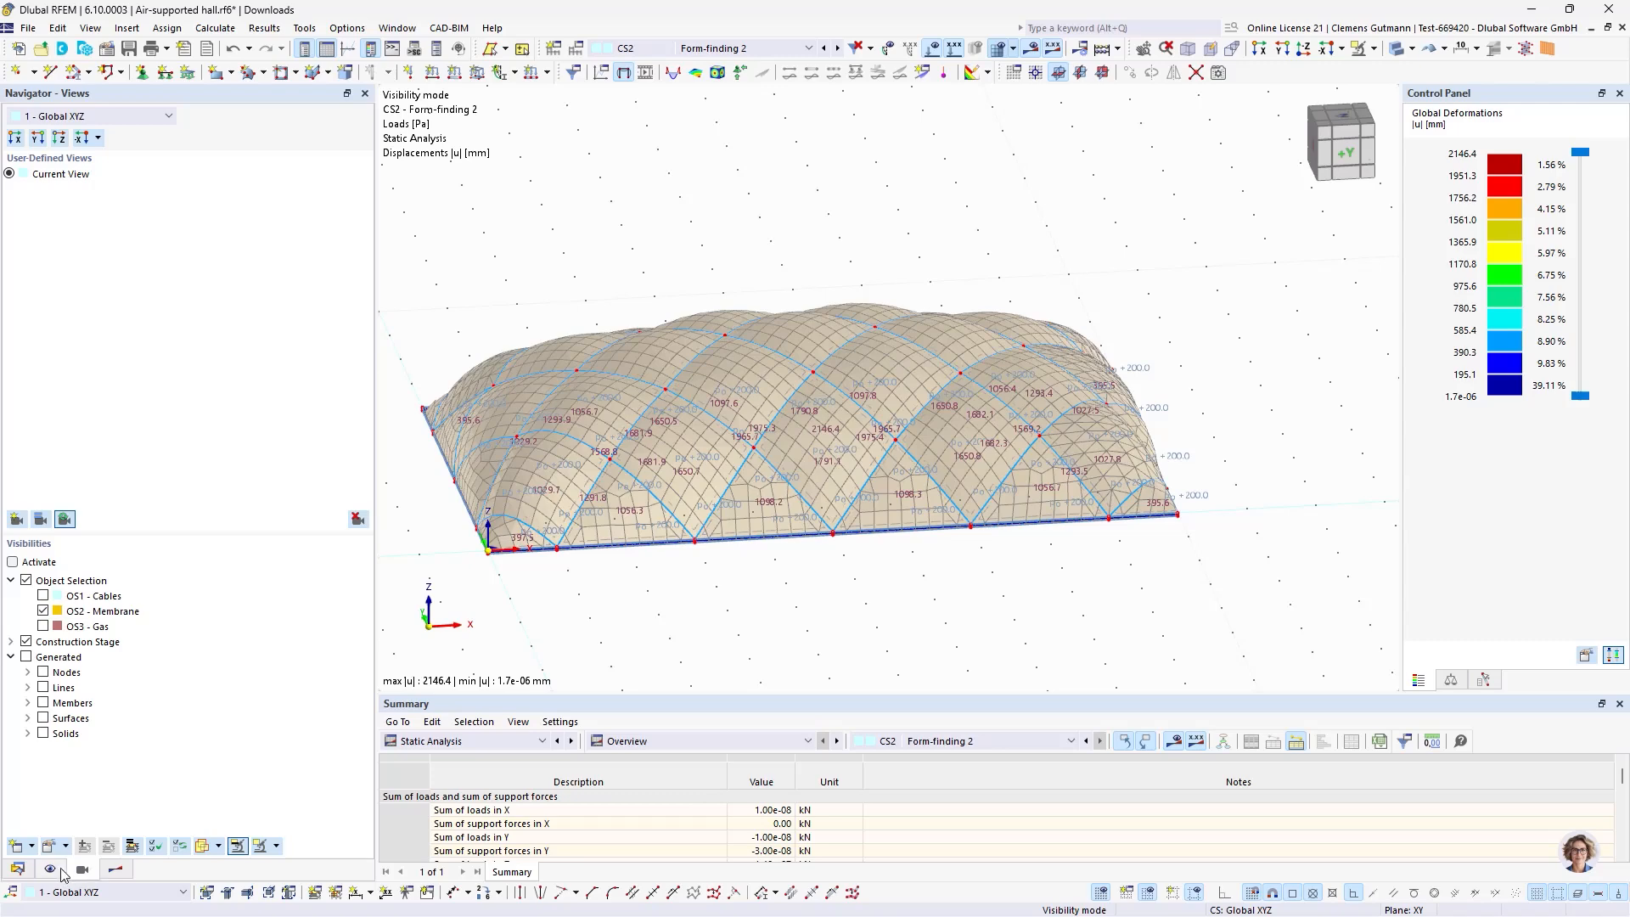
pyautogui.click(50, 869)
pyautogui.click(548, 73)
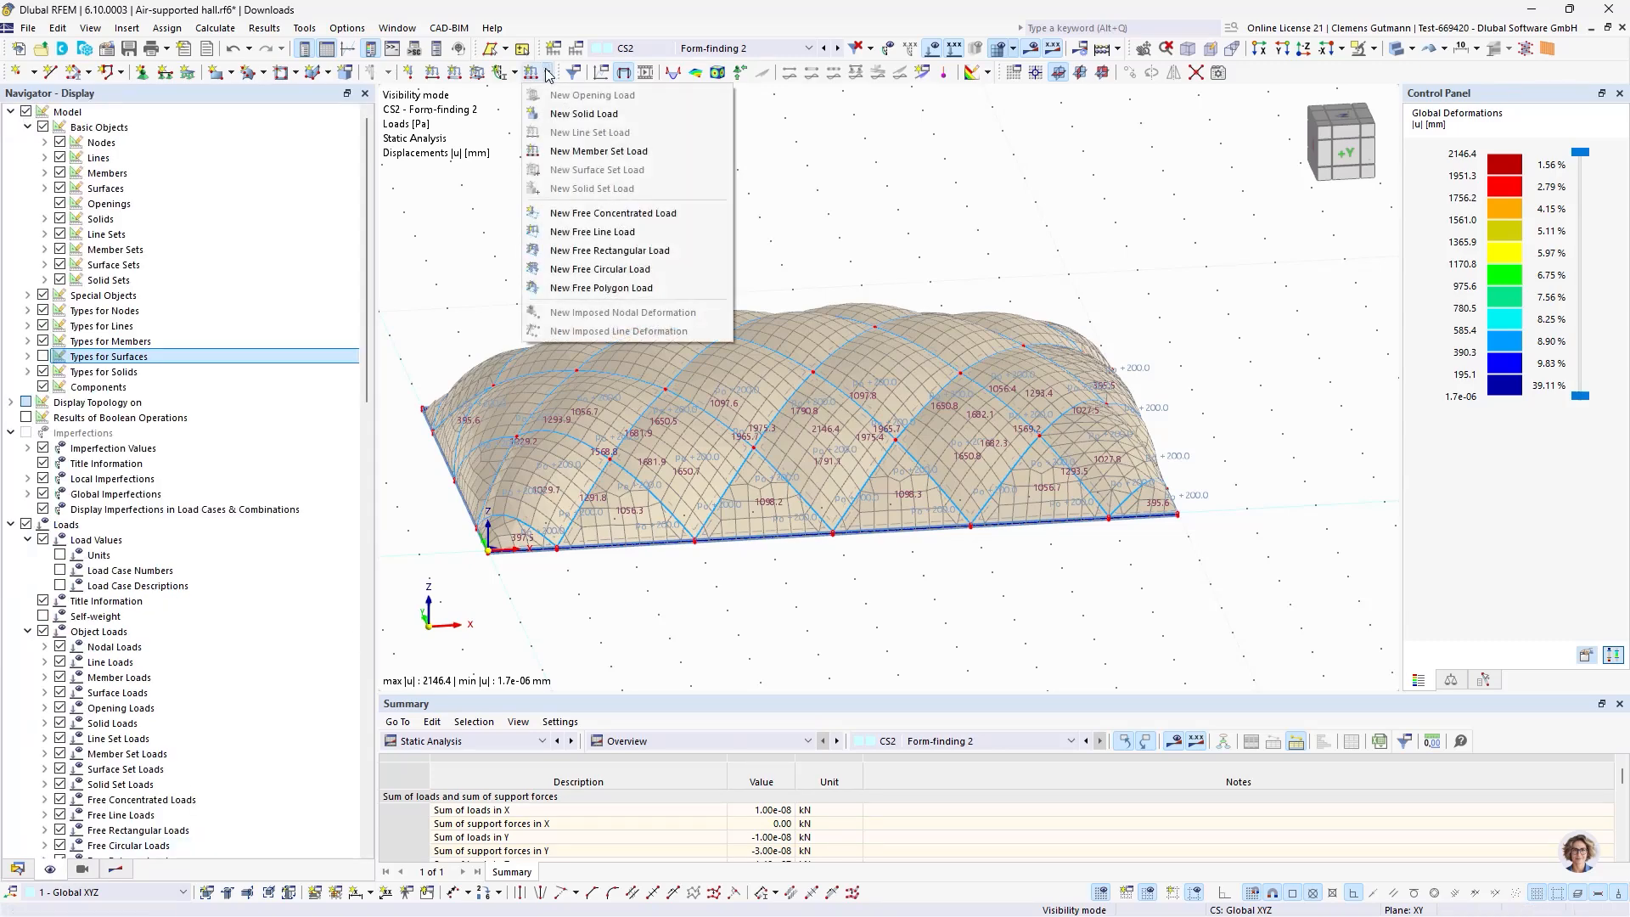
pyautogui.click(599, 151)
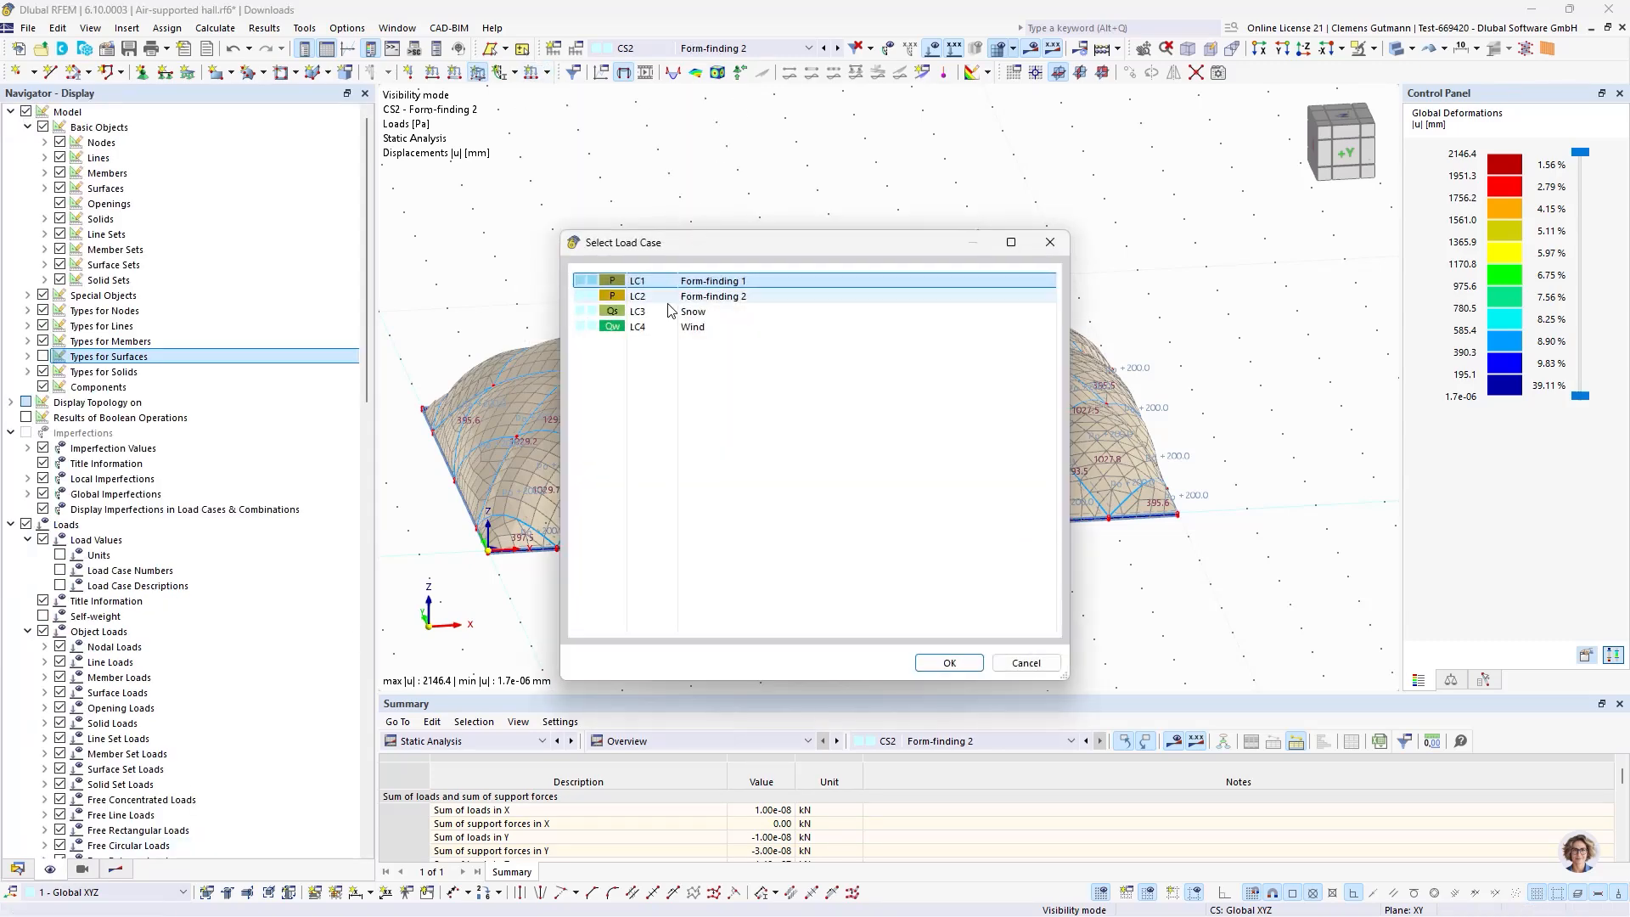
pyautogui.click(695, 311)
pyautogui.click(948, 663)
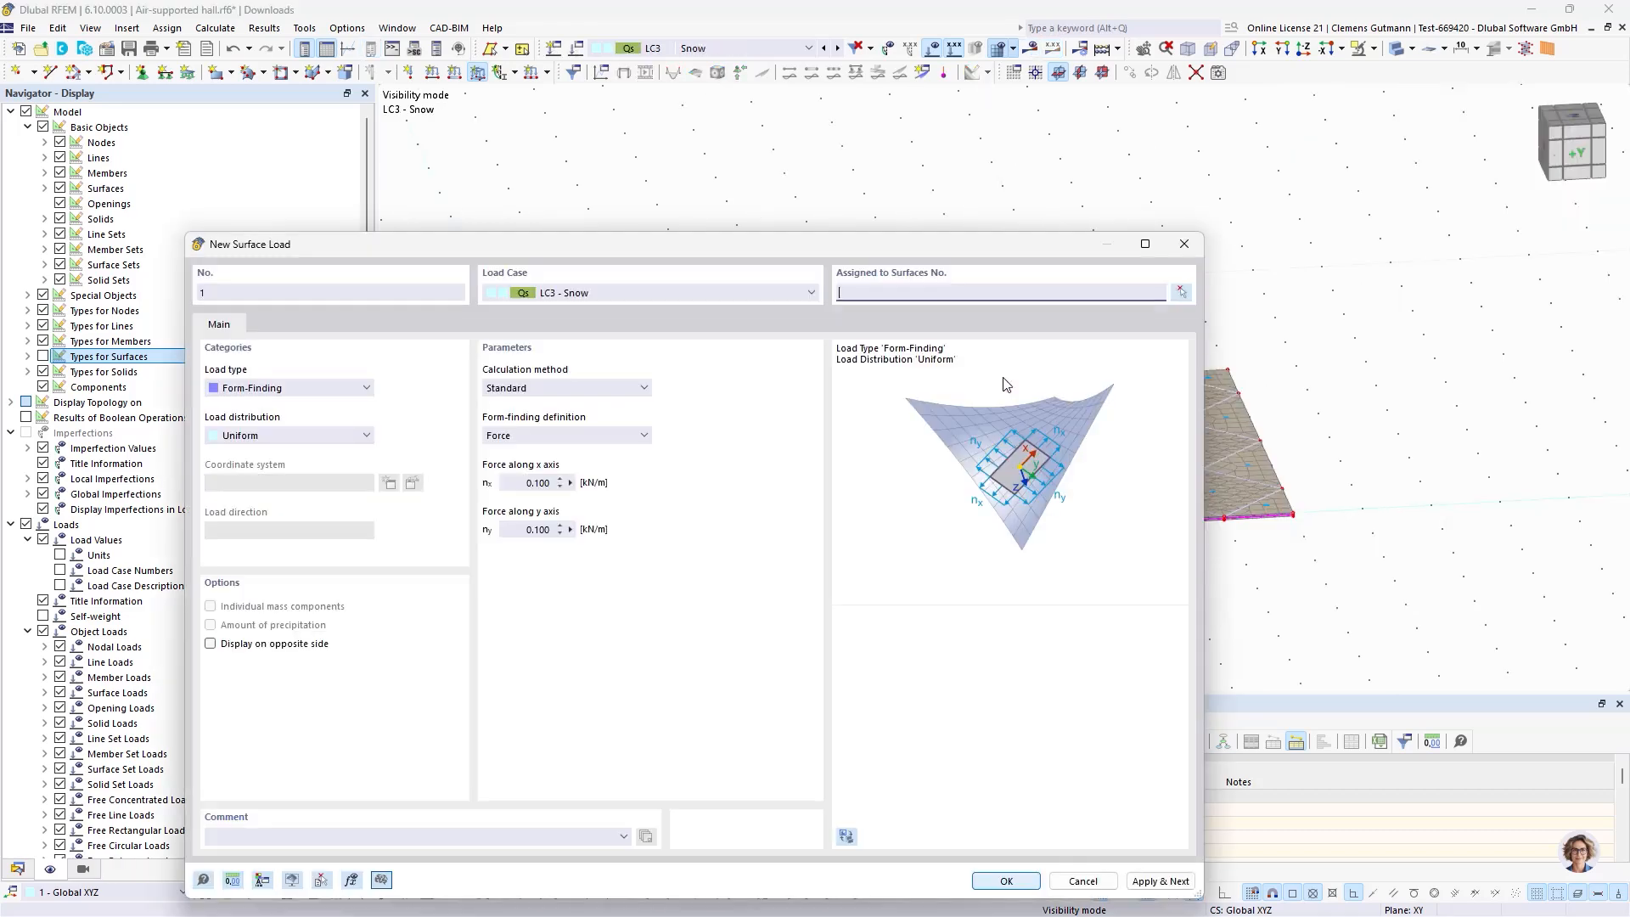
# Define the snow load as a uniform force of -0.50 kN/m² in global Z on the projected area.
pyautogui.click(366, 387)
pyautogui.click(233, 403)
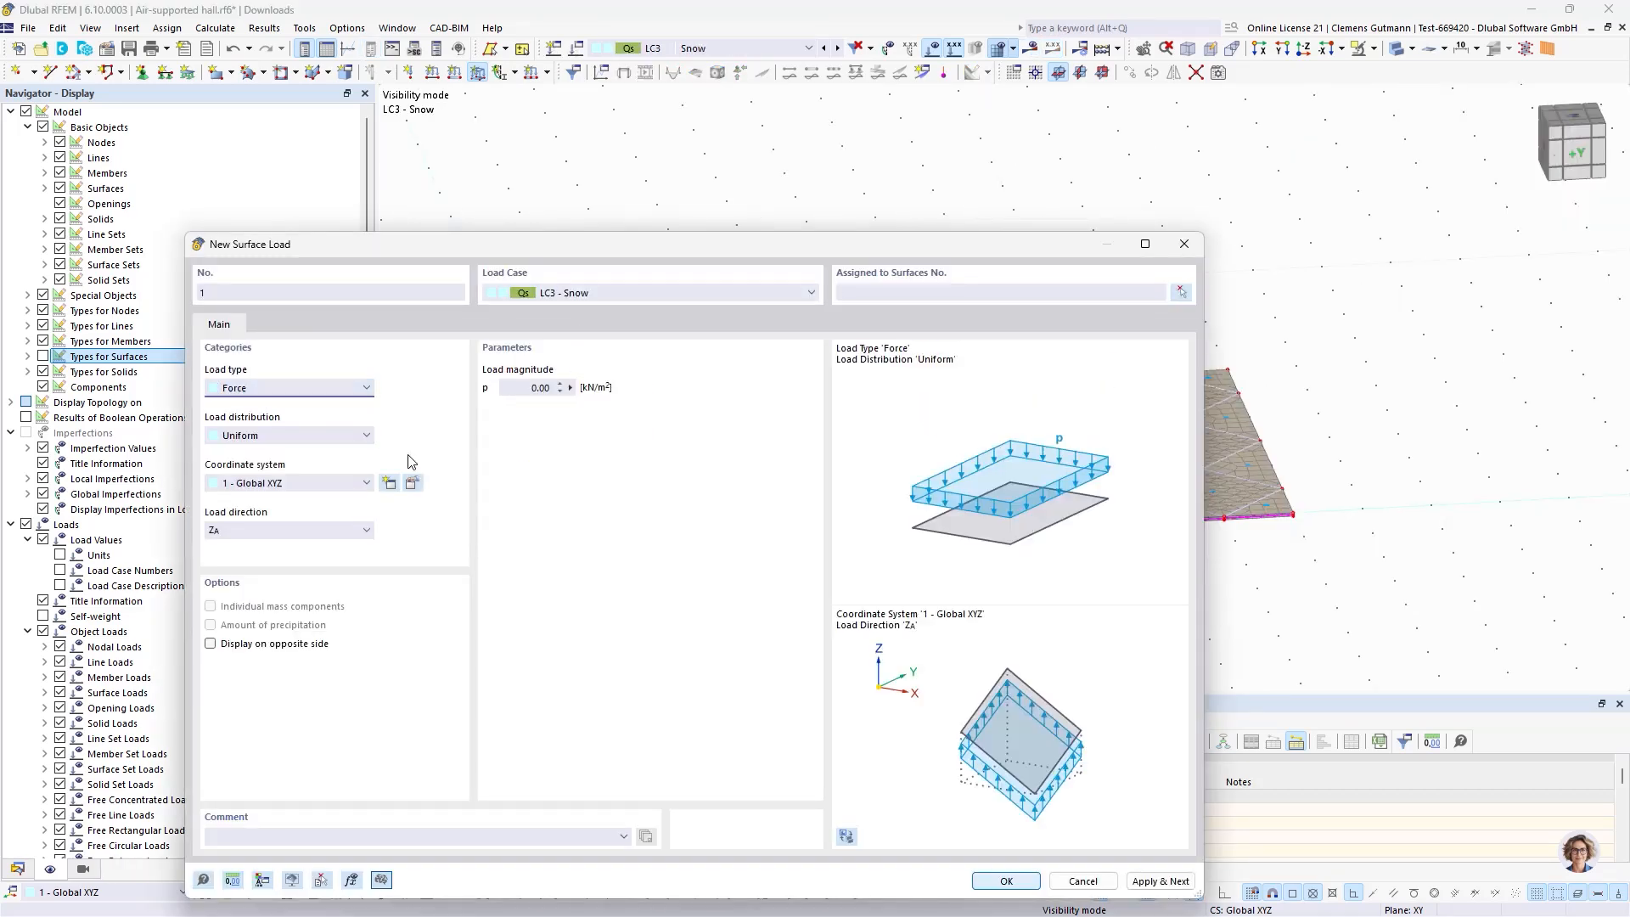
pyautogui.click(248, 531)
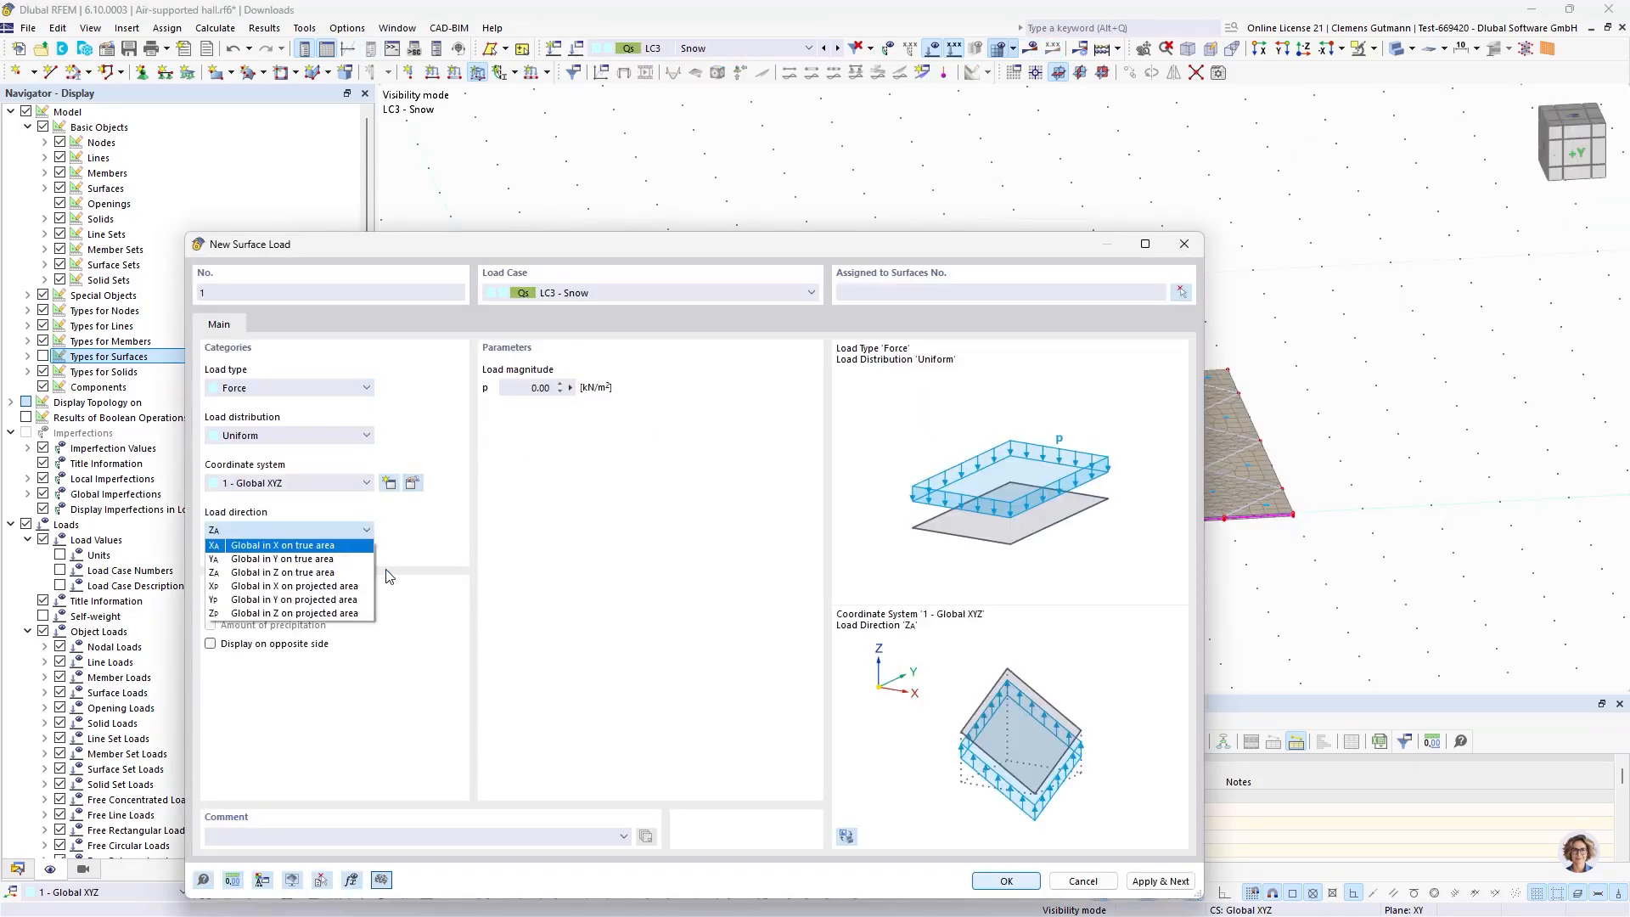
pyautogui.click(331, 613)
pyautogui.doubleClick(543, 389)
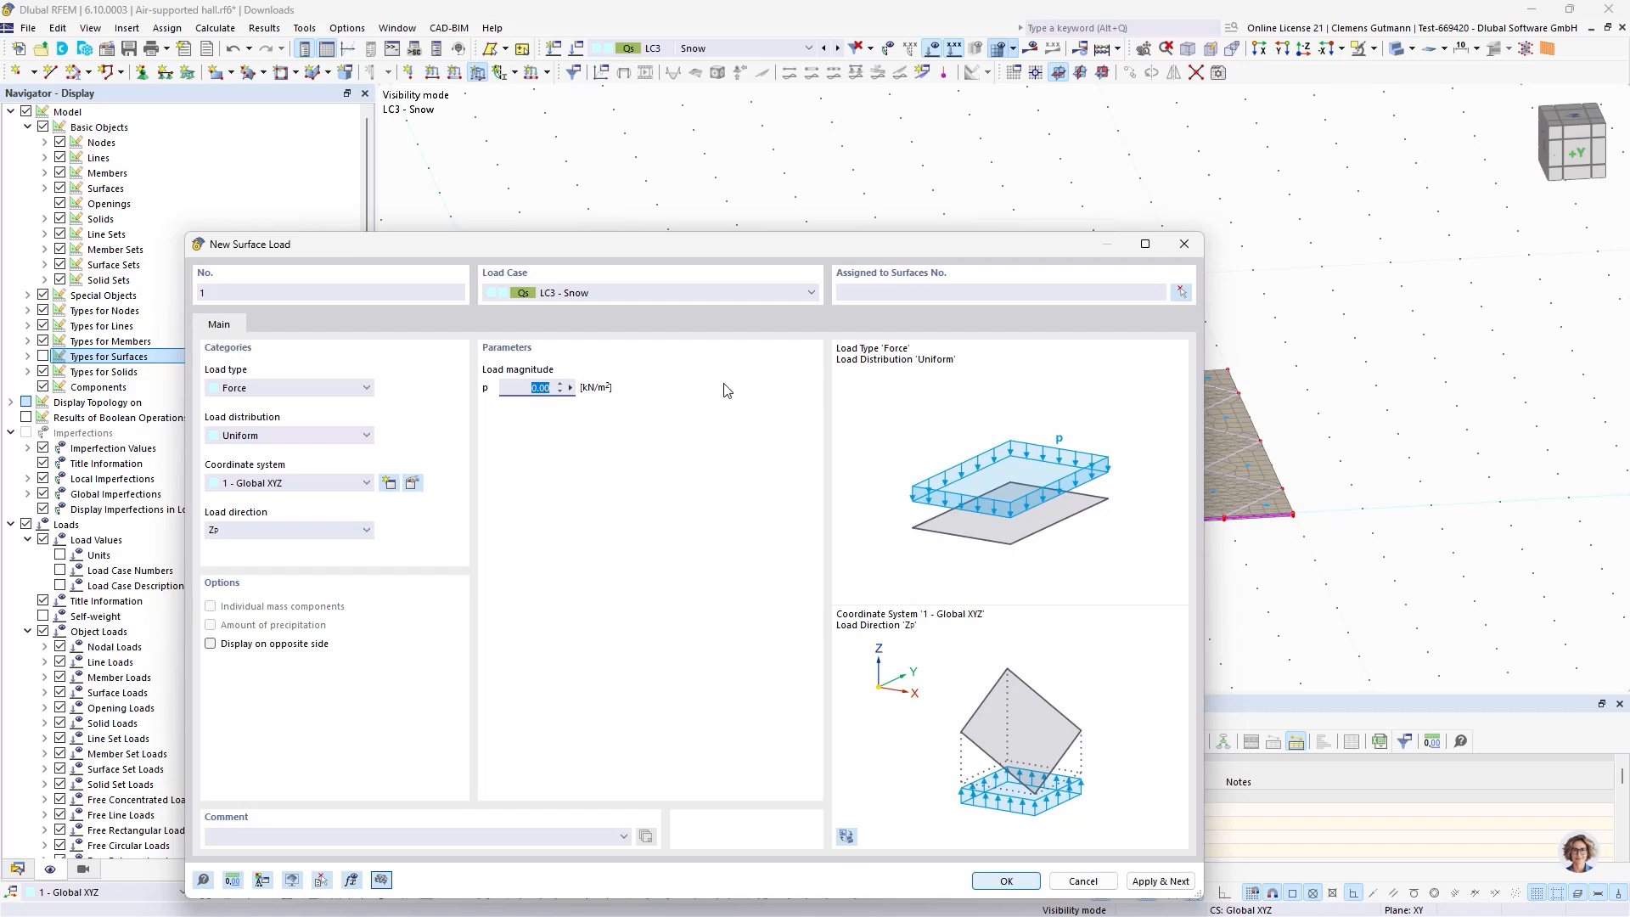
pyautogui.press('BackSpace')
pyautogui.write('-0.5')
pyautogui.press('Tab')
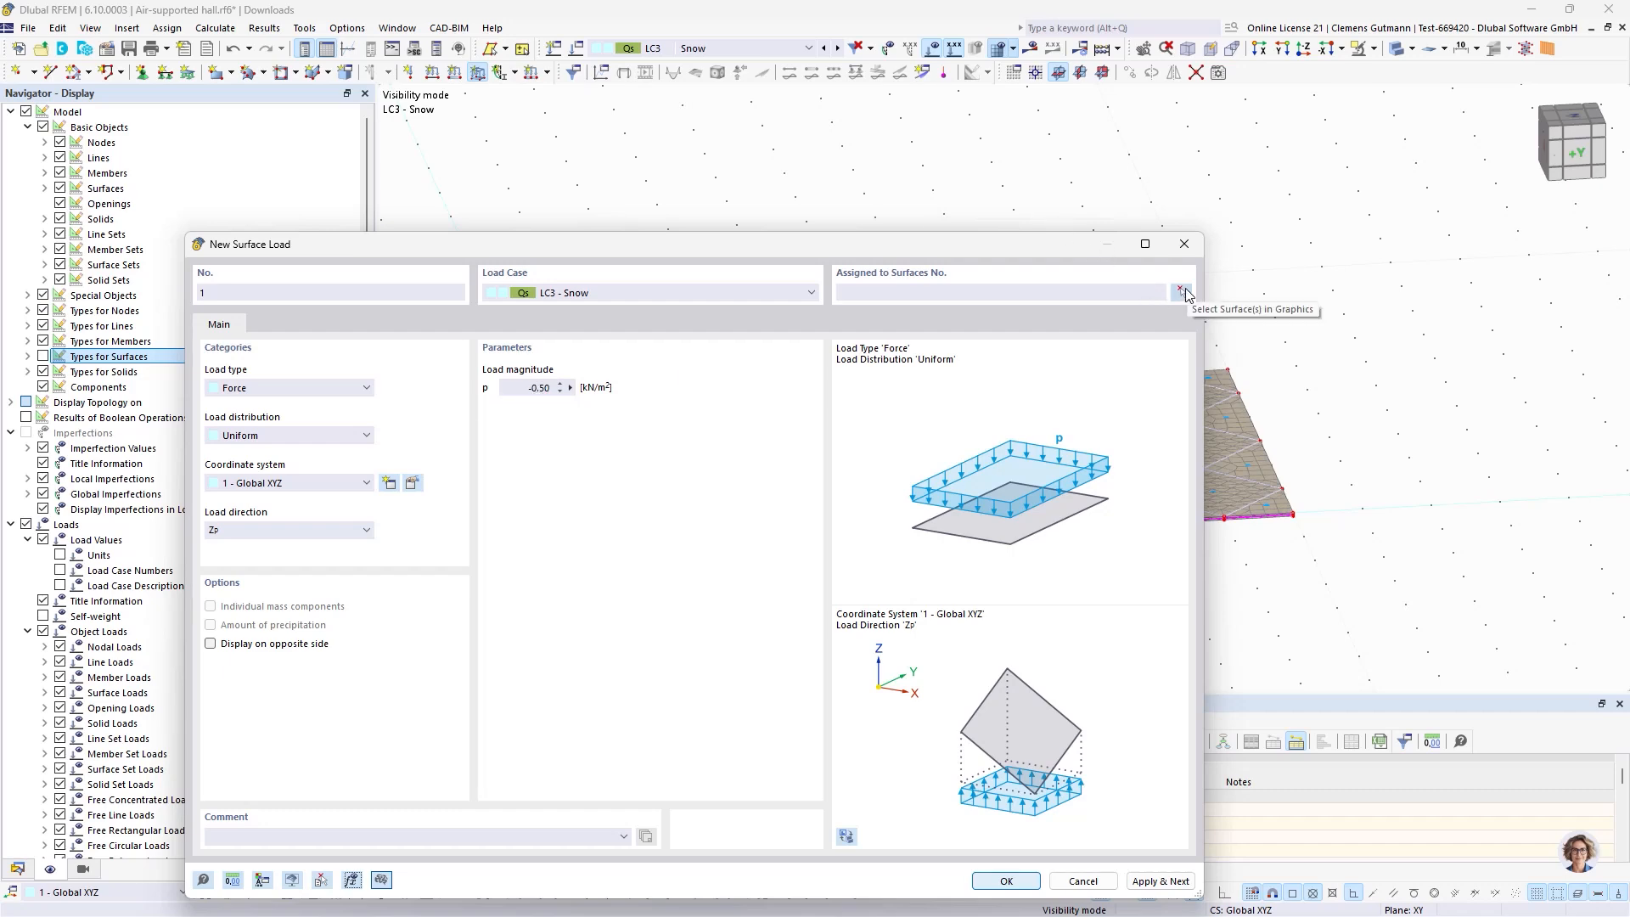
# Turn off the construction stage visibility and assign the snow load to all membrane surfaces.
pyautogui.click(1181, 292)
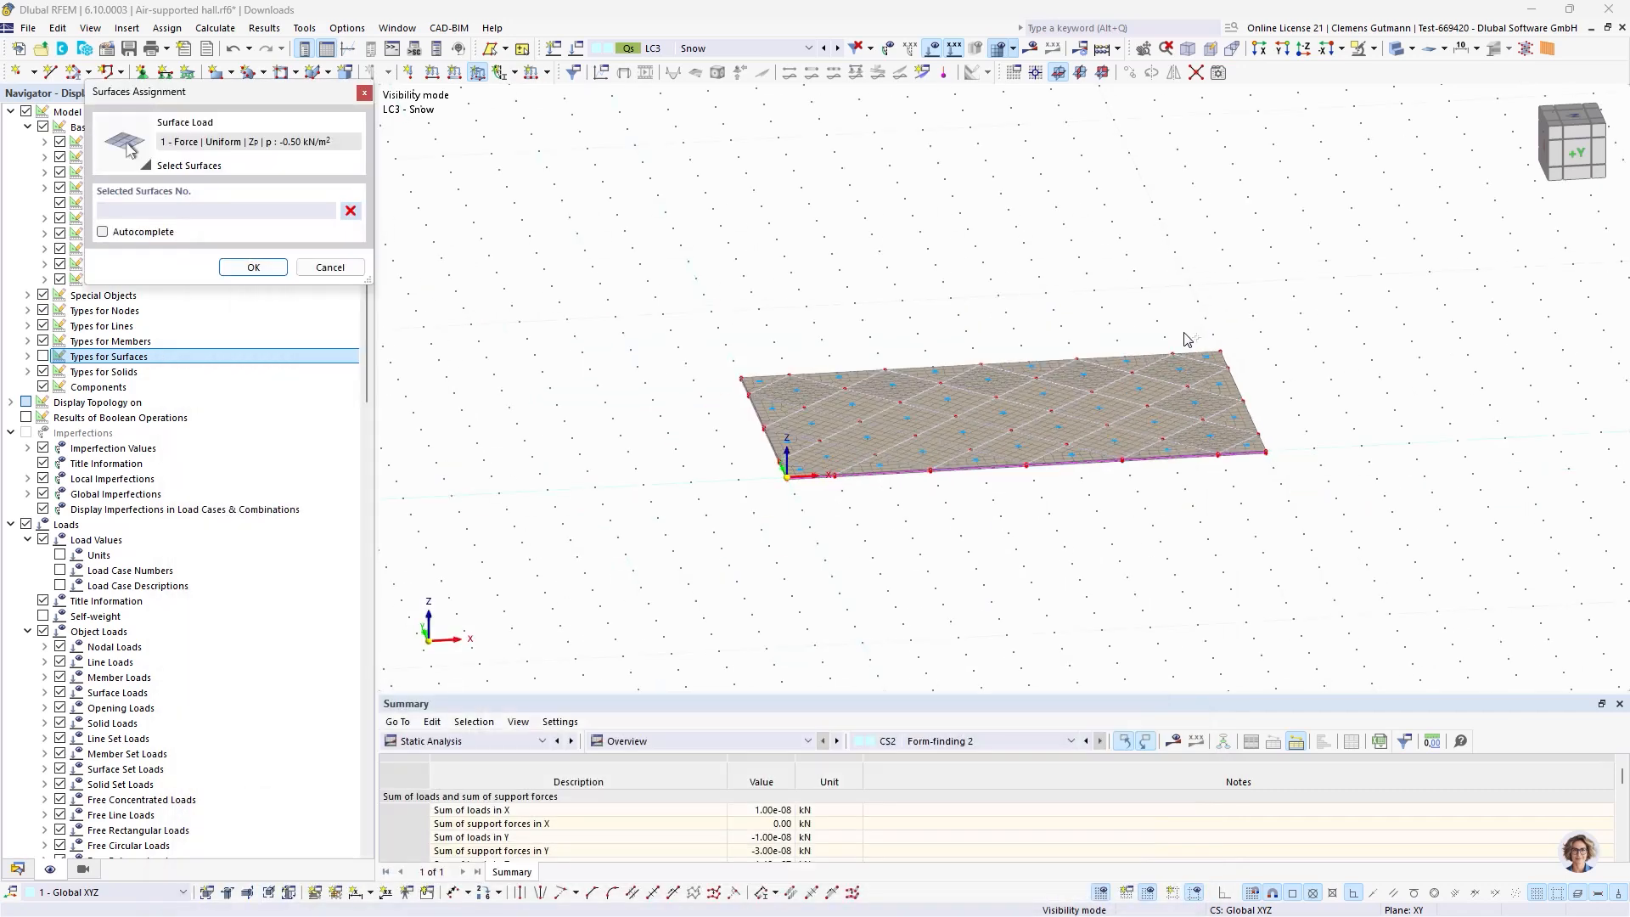
pyautogui.click(83, 868)
pyautogui.click(13, 562)
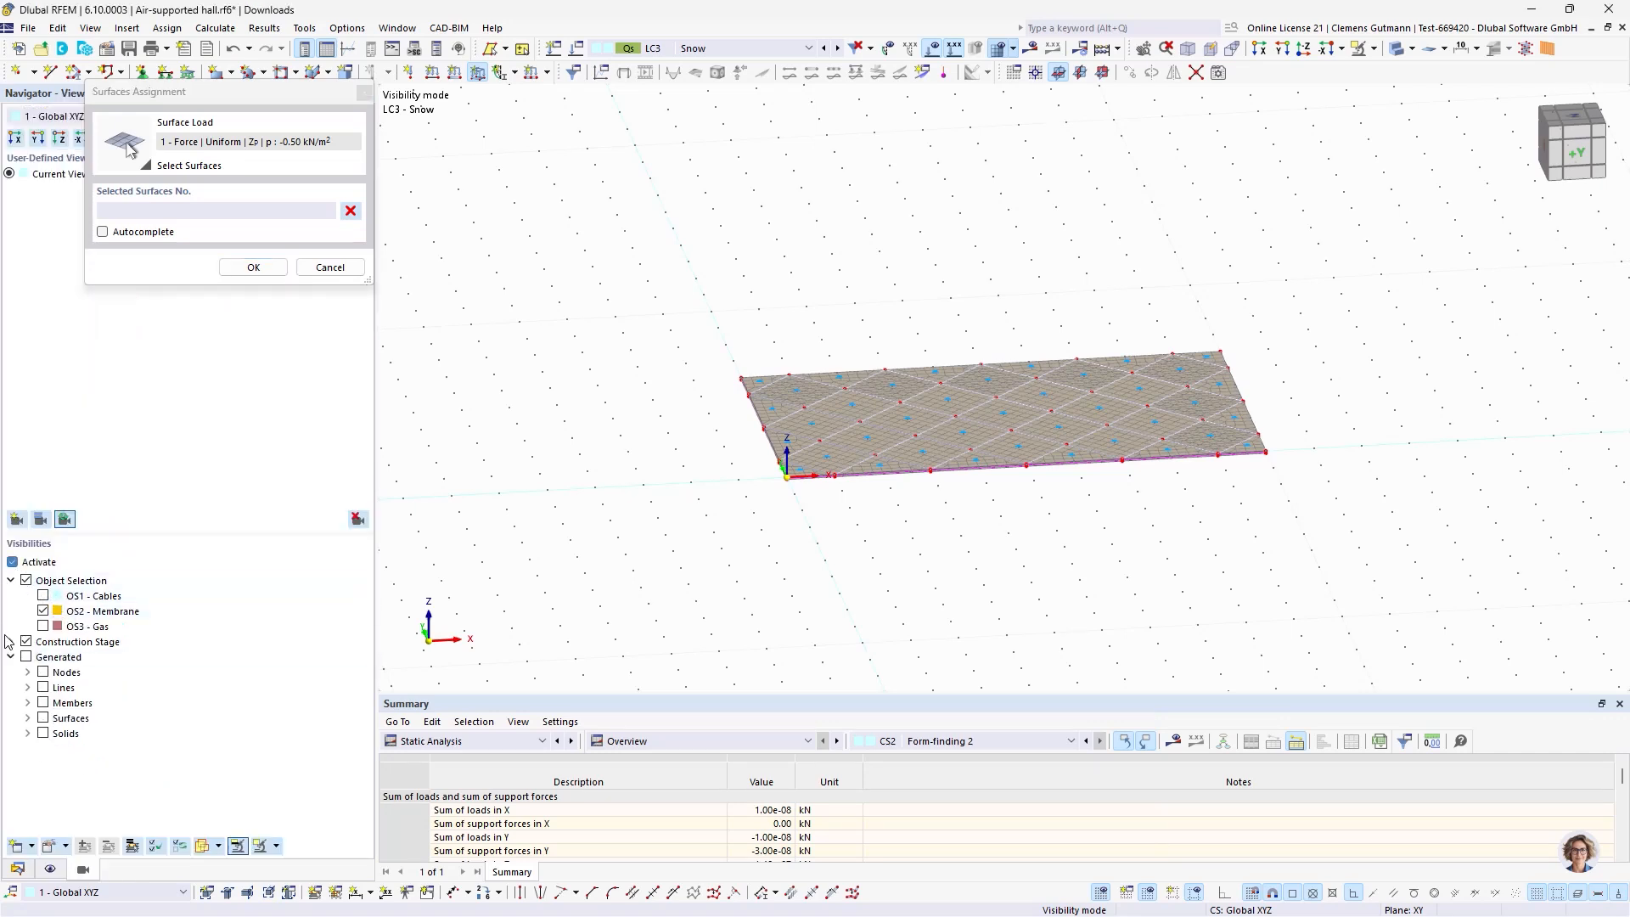
pyautogui.click(26, 641)
pyautogui.moveTo(755, 282); pyautogui.dragTo(661, 271)
pyautogui.click(253, 267)
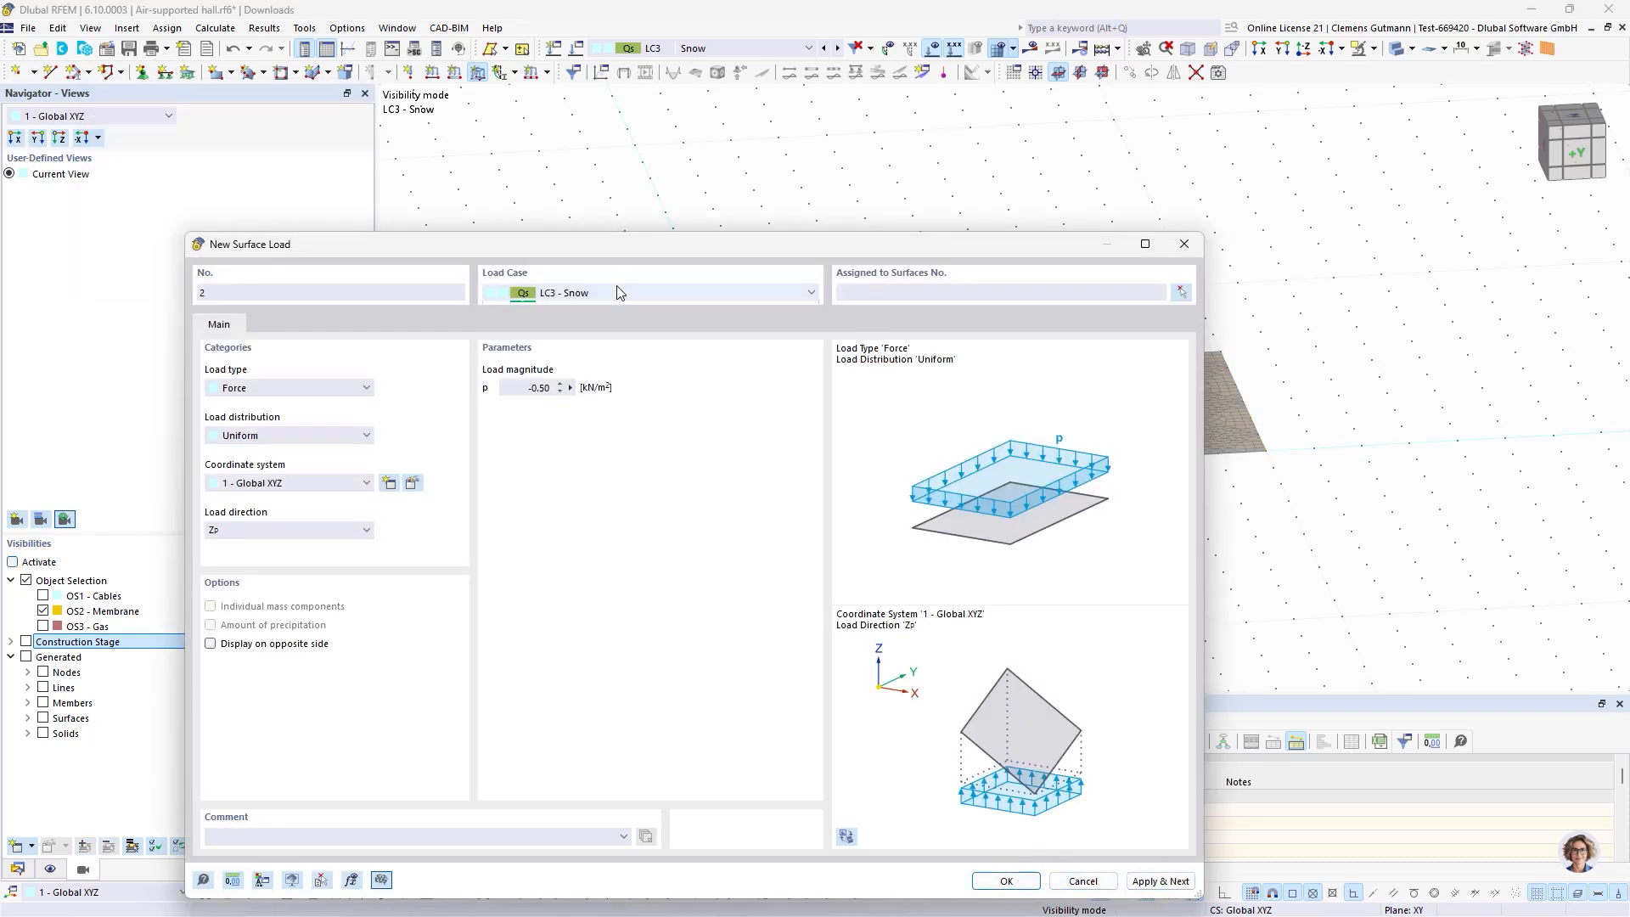
# Set the next surface load to load case LC4 - Wind, acting in the local xyz system in direction z.
pyautogui.click(671, 293)
pyautogui.click(673, 353)
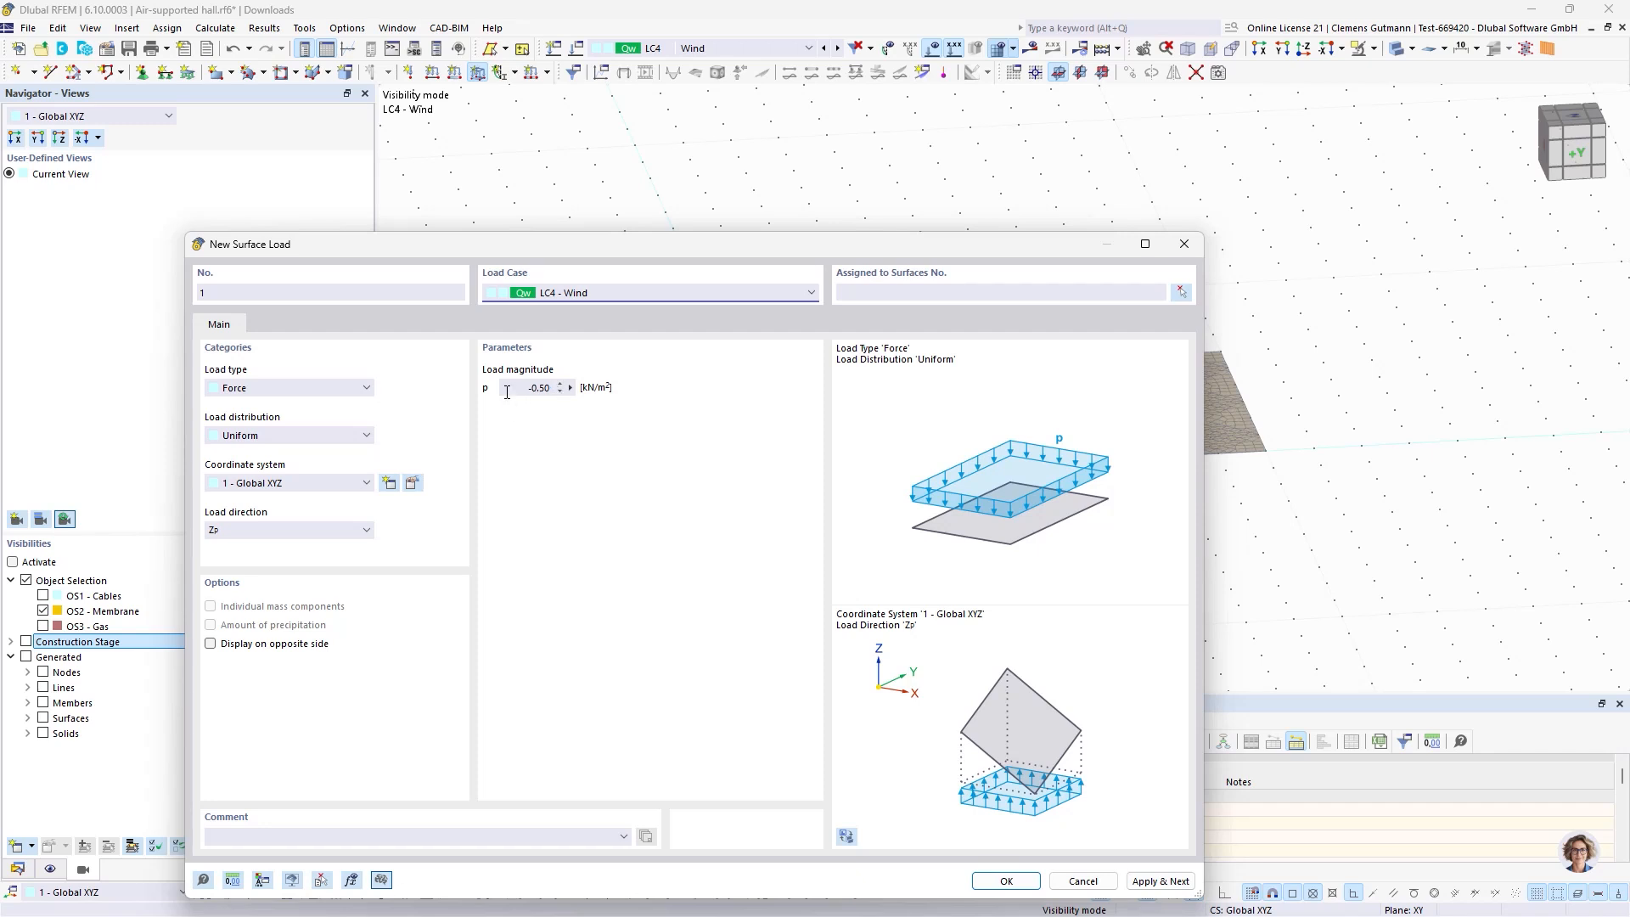
pyautogui.click(261, 531)
pyautogui.click(289, 482)
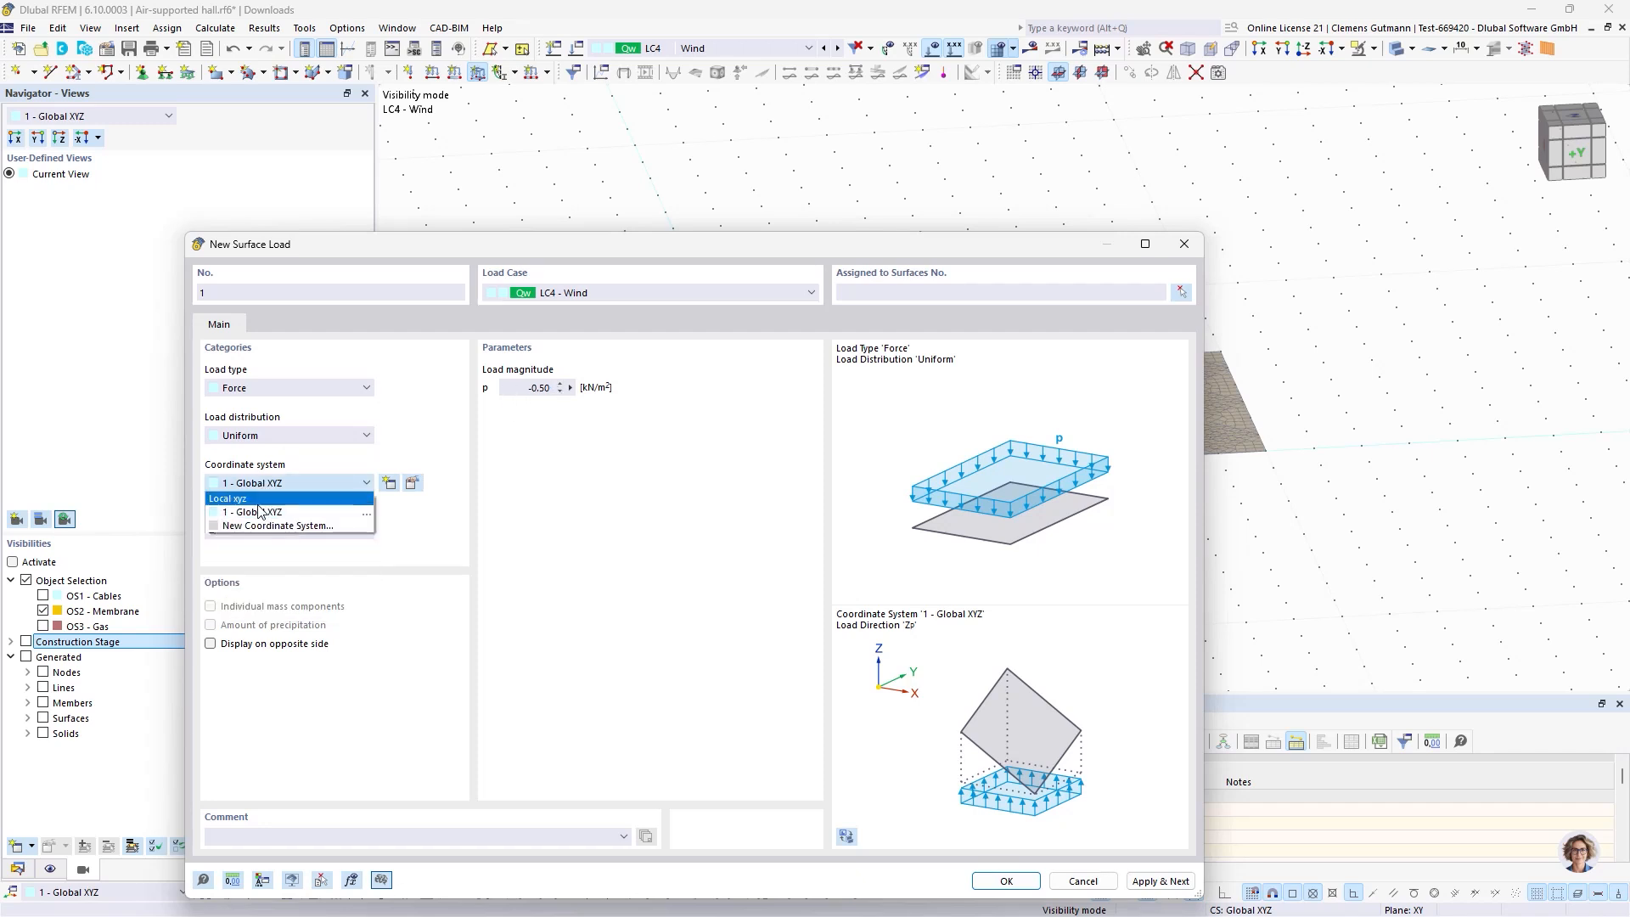
pyautogui.click(246, 502)
pyautogui.click(287, 527)
pyautogui.click(286, 527)
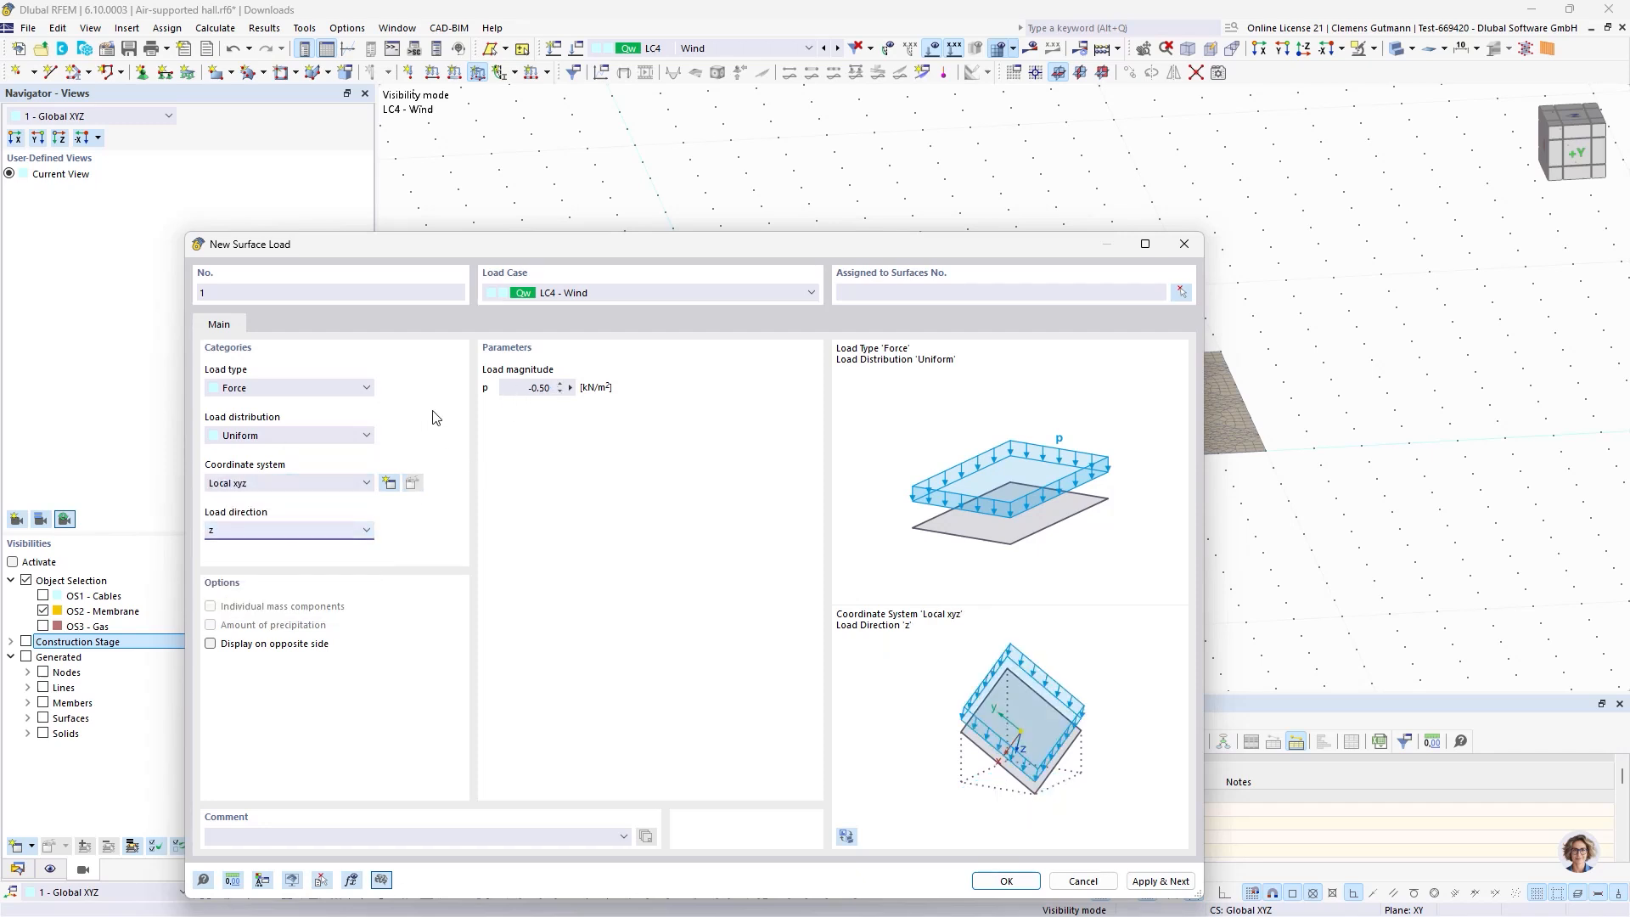
# Set the wind load magnitude to -1.50 kN/m², assign it to surfaces 2-40 and create the load.
pyautogui.click(525, 387)
pyautogui.write('-1.5')
pyautogui.press('Tab')
pyautogui.click(1181, 292)
pyautogui.moveTo(1436, 557); pyautogui.dragTo(1452, 567)
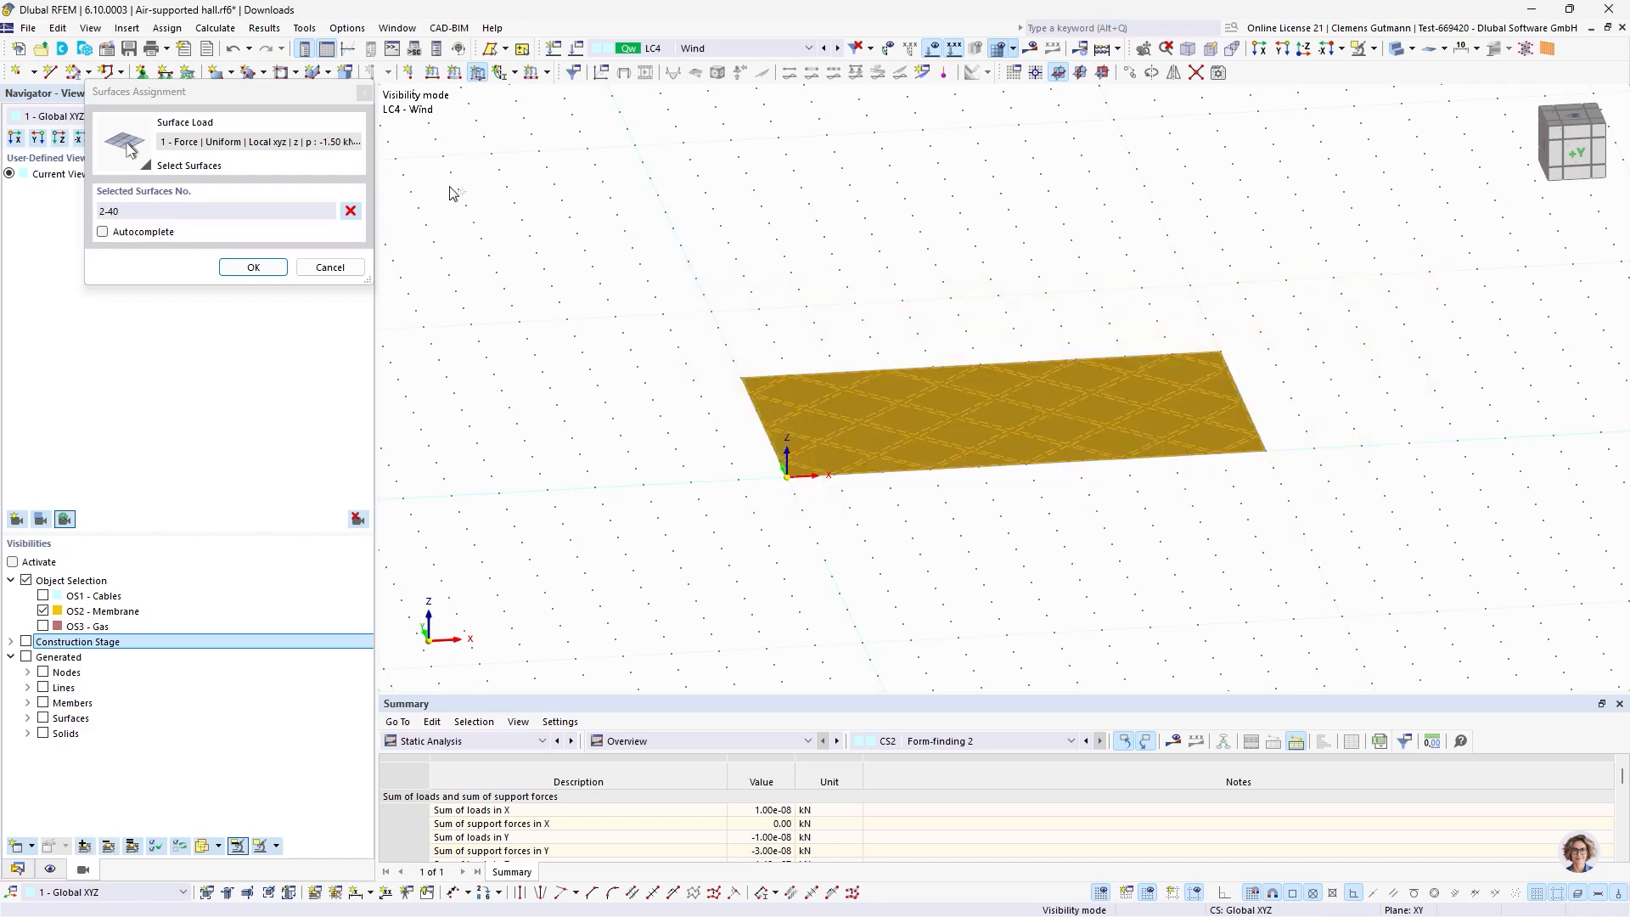
pyautogui.click(254, 267)
pyautogui.click(1012, 884)
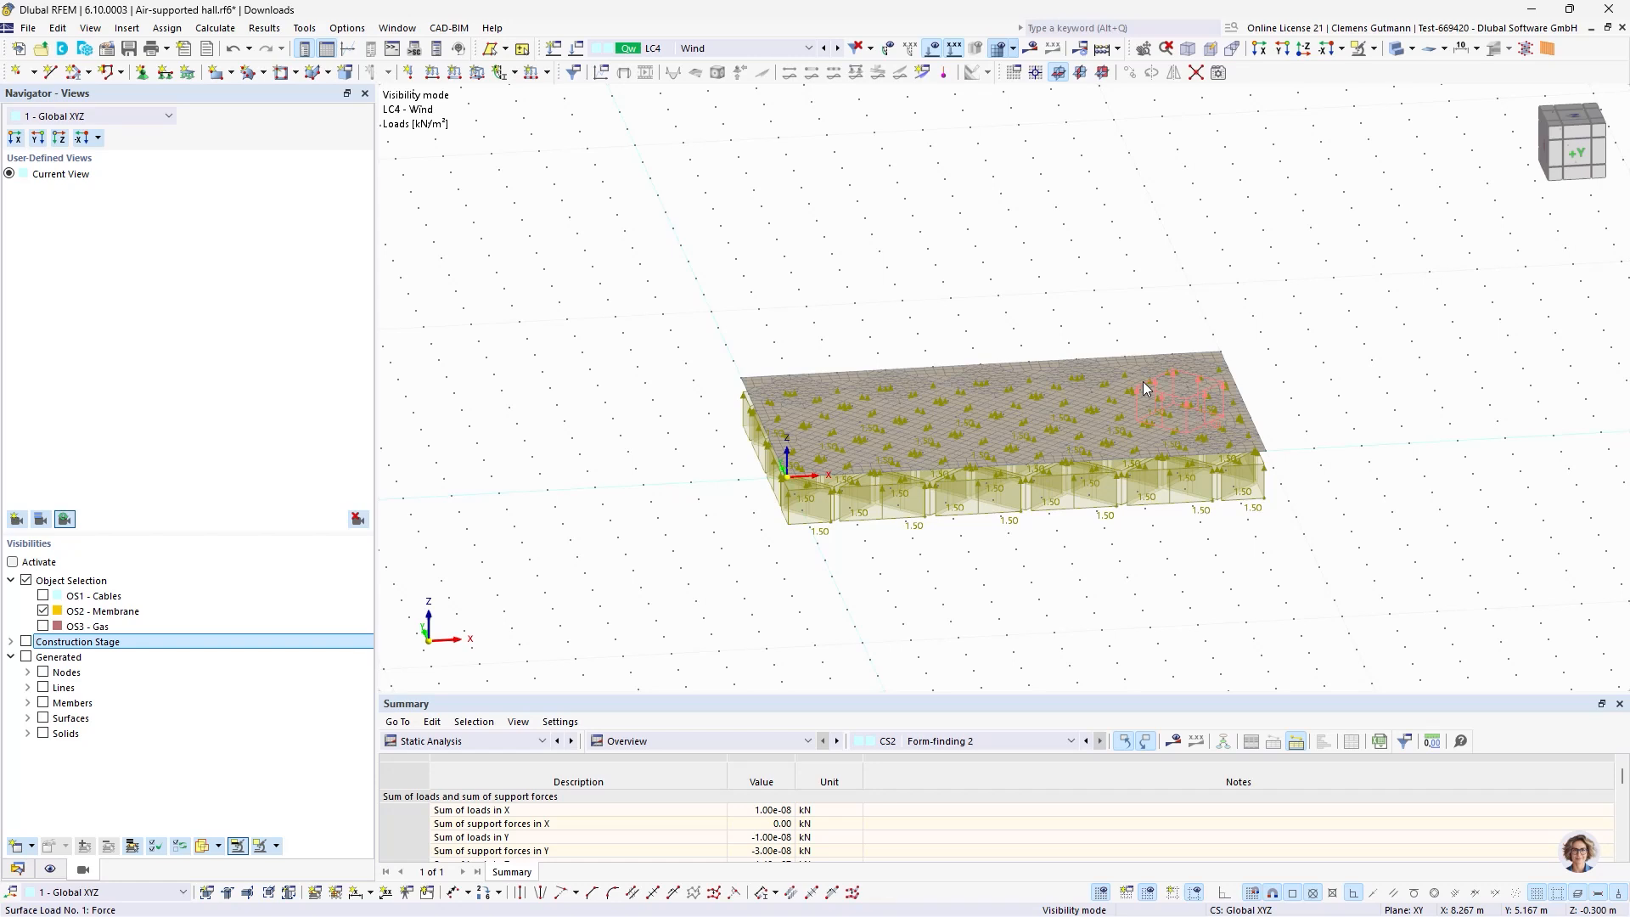
# Look up the Wind Simulation add-on in the model's base data and leave the add-ons as they are.
pyautogui.click(109, 49)
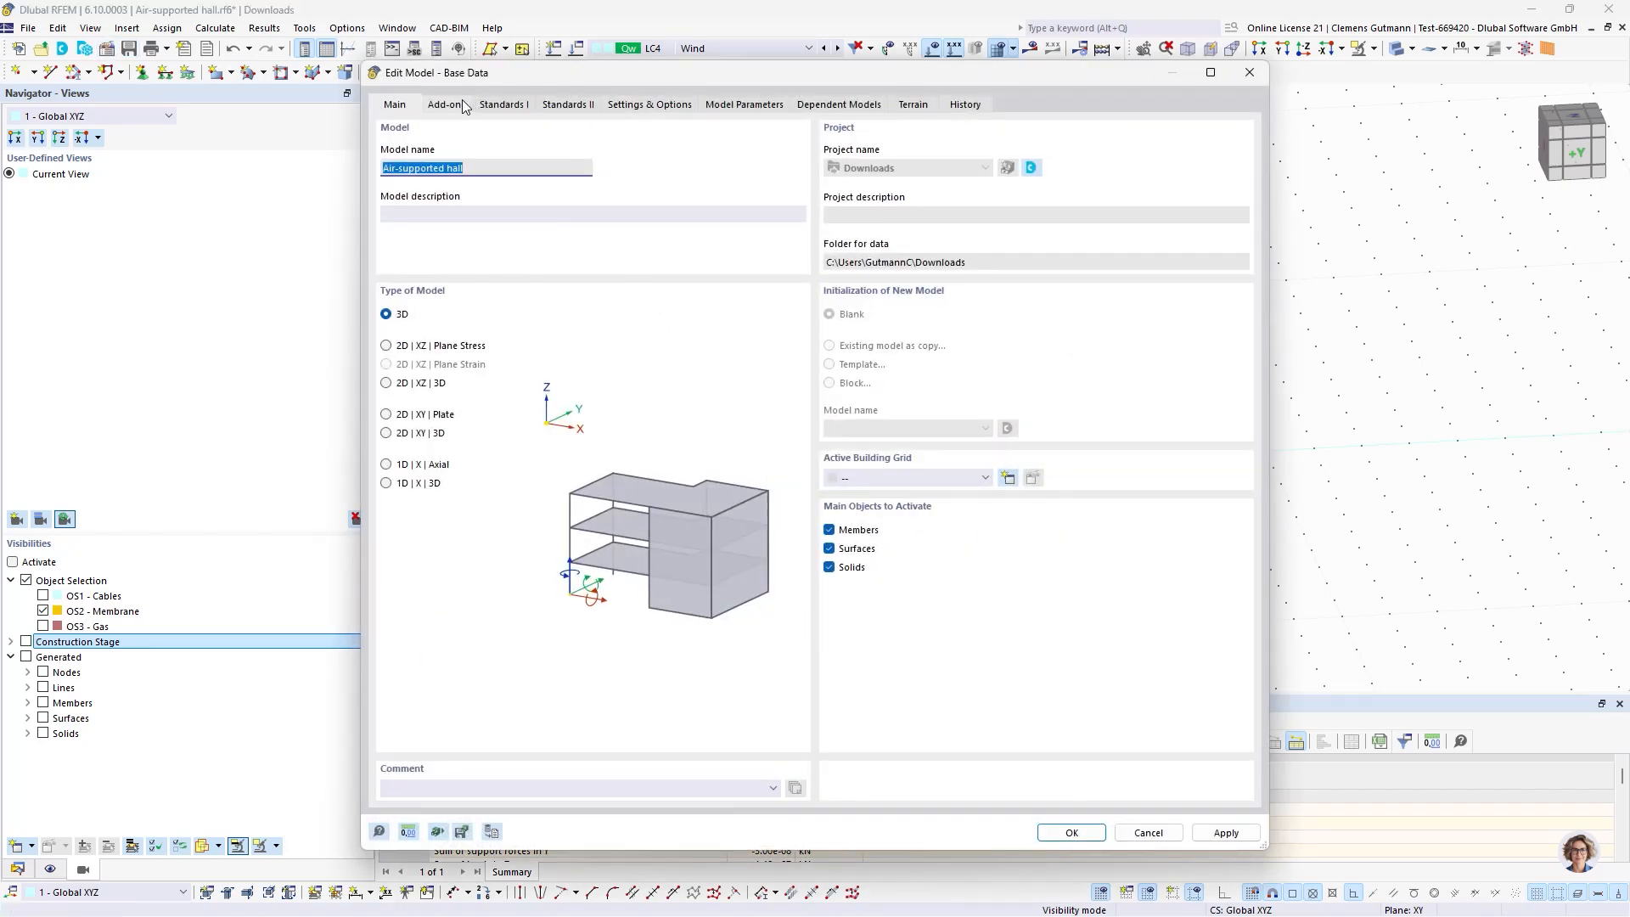
pyautogui.click(461, 103)
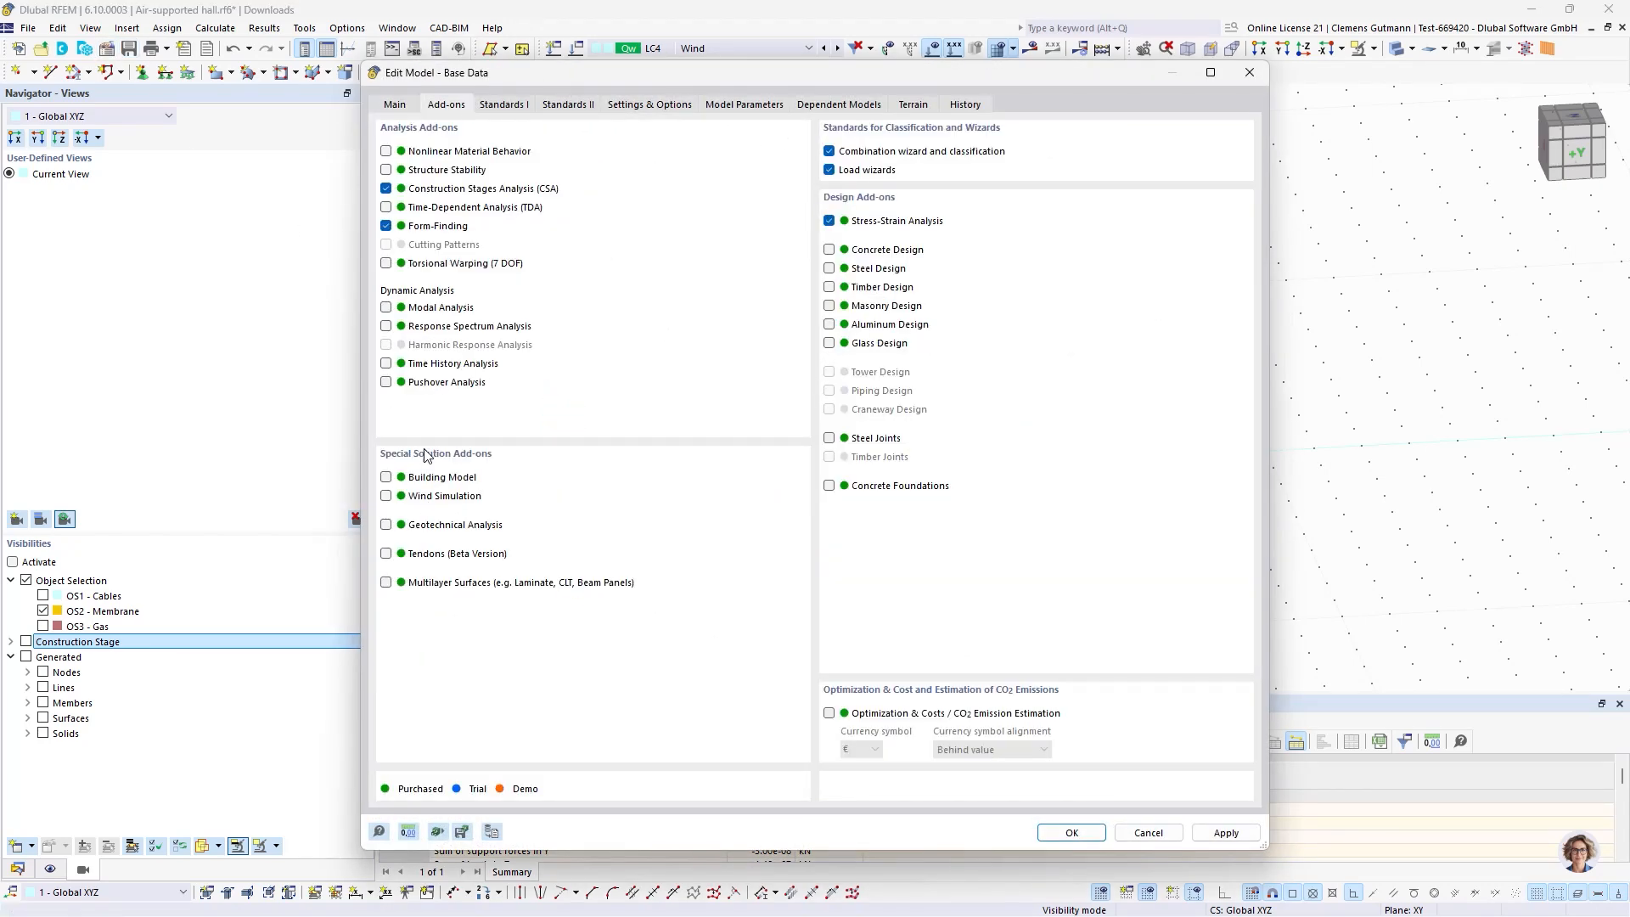
pyautogui.click(430, 502)
pyautogui.click(429, 501)
pyautogui.click(1148, 832)
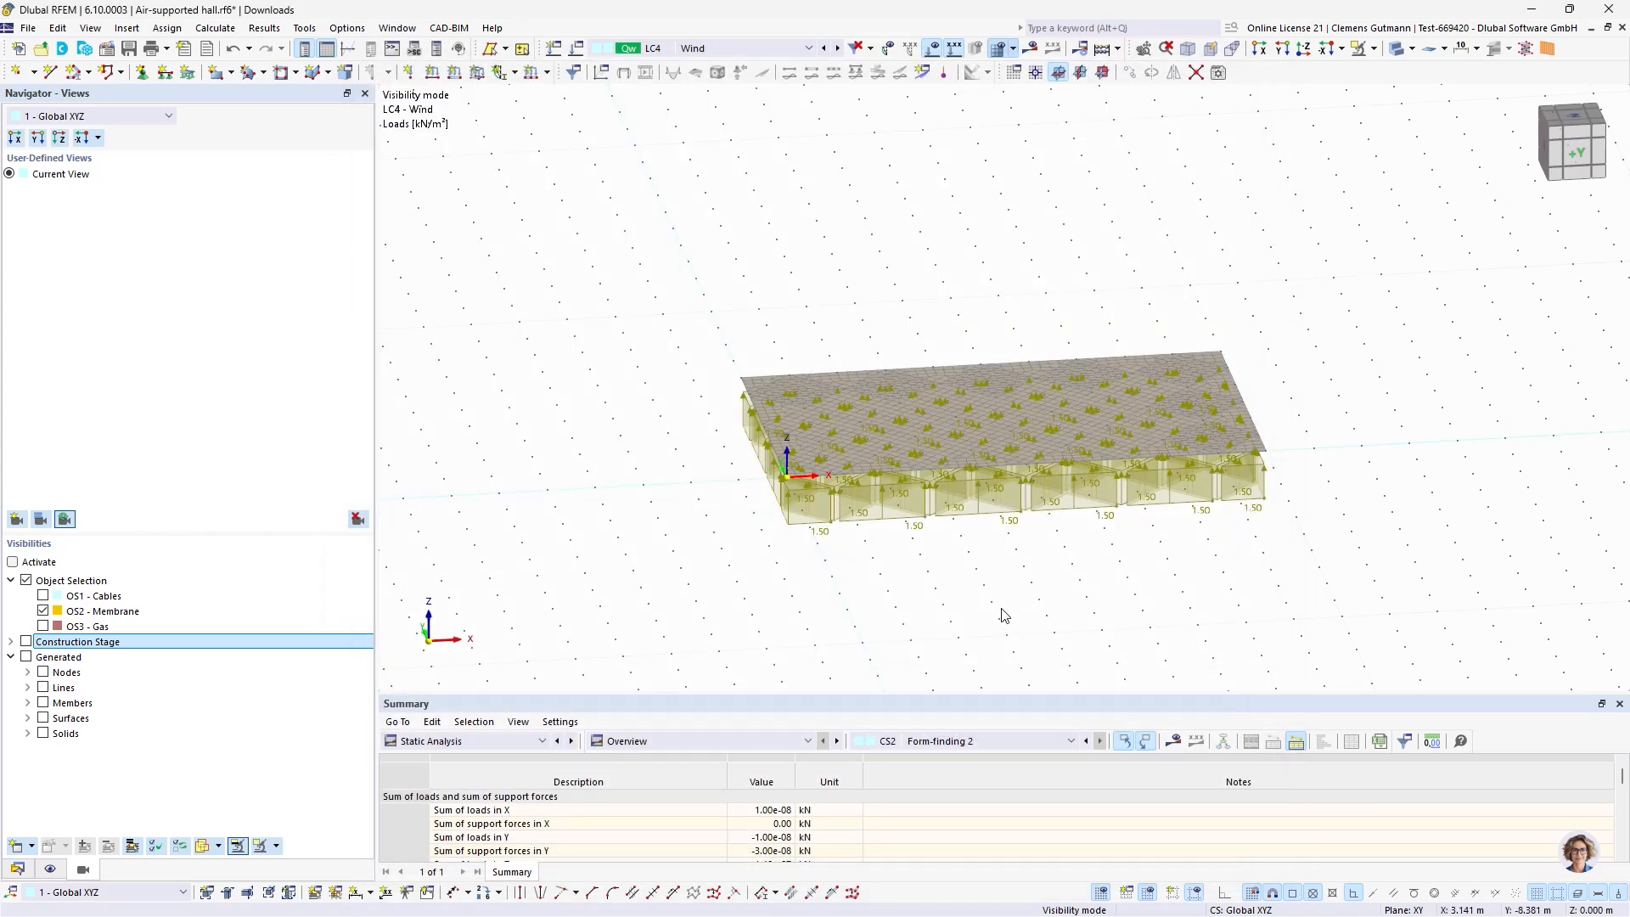
pyautogui.scroll(1, 994, 548)
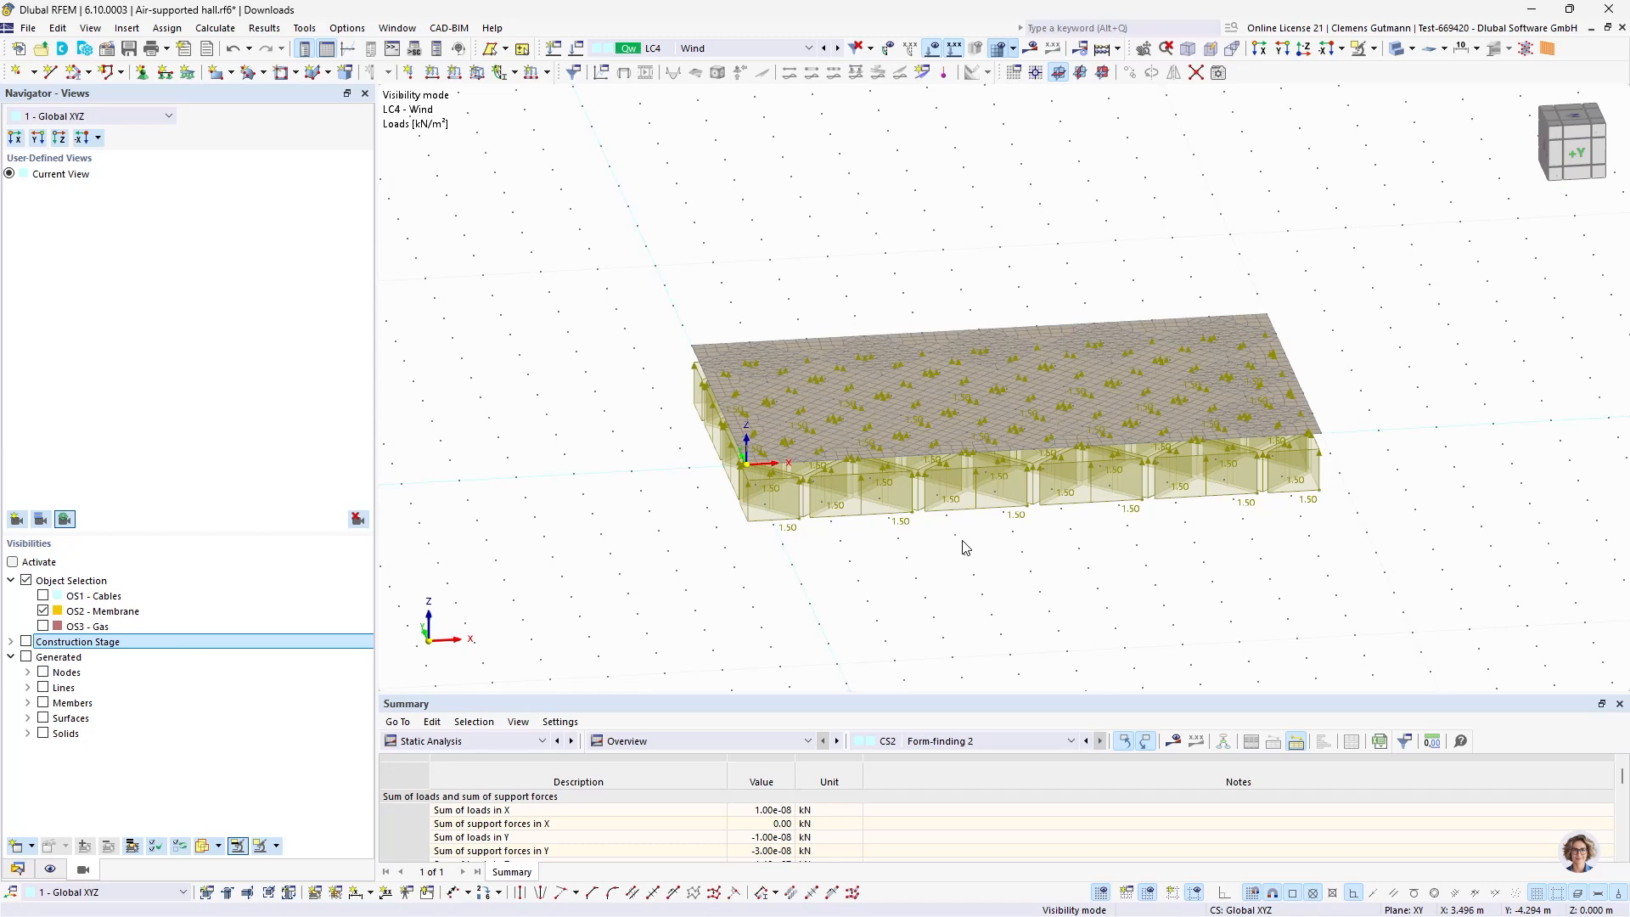
pyautogui.scroll(1, 959, 548)
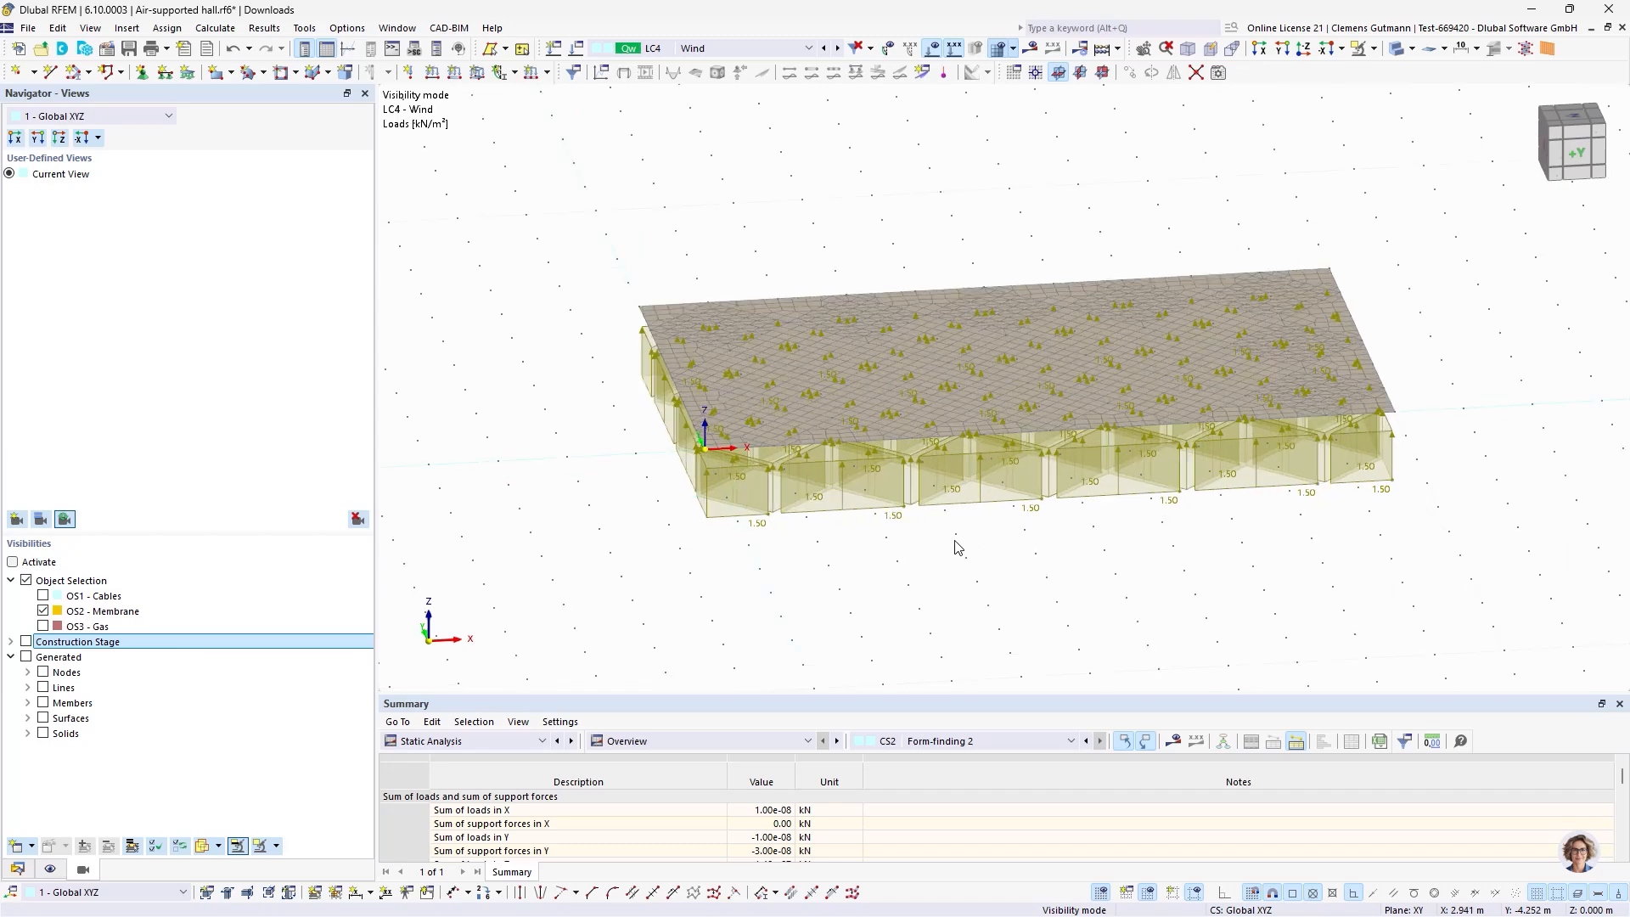
pyautogui.scroll(1, 959, 355)
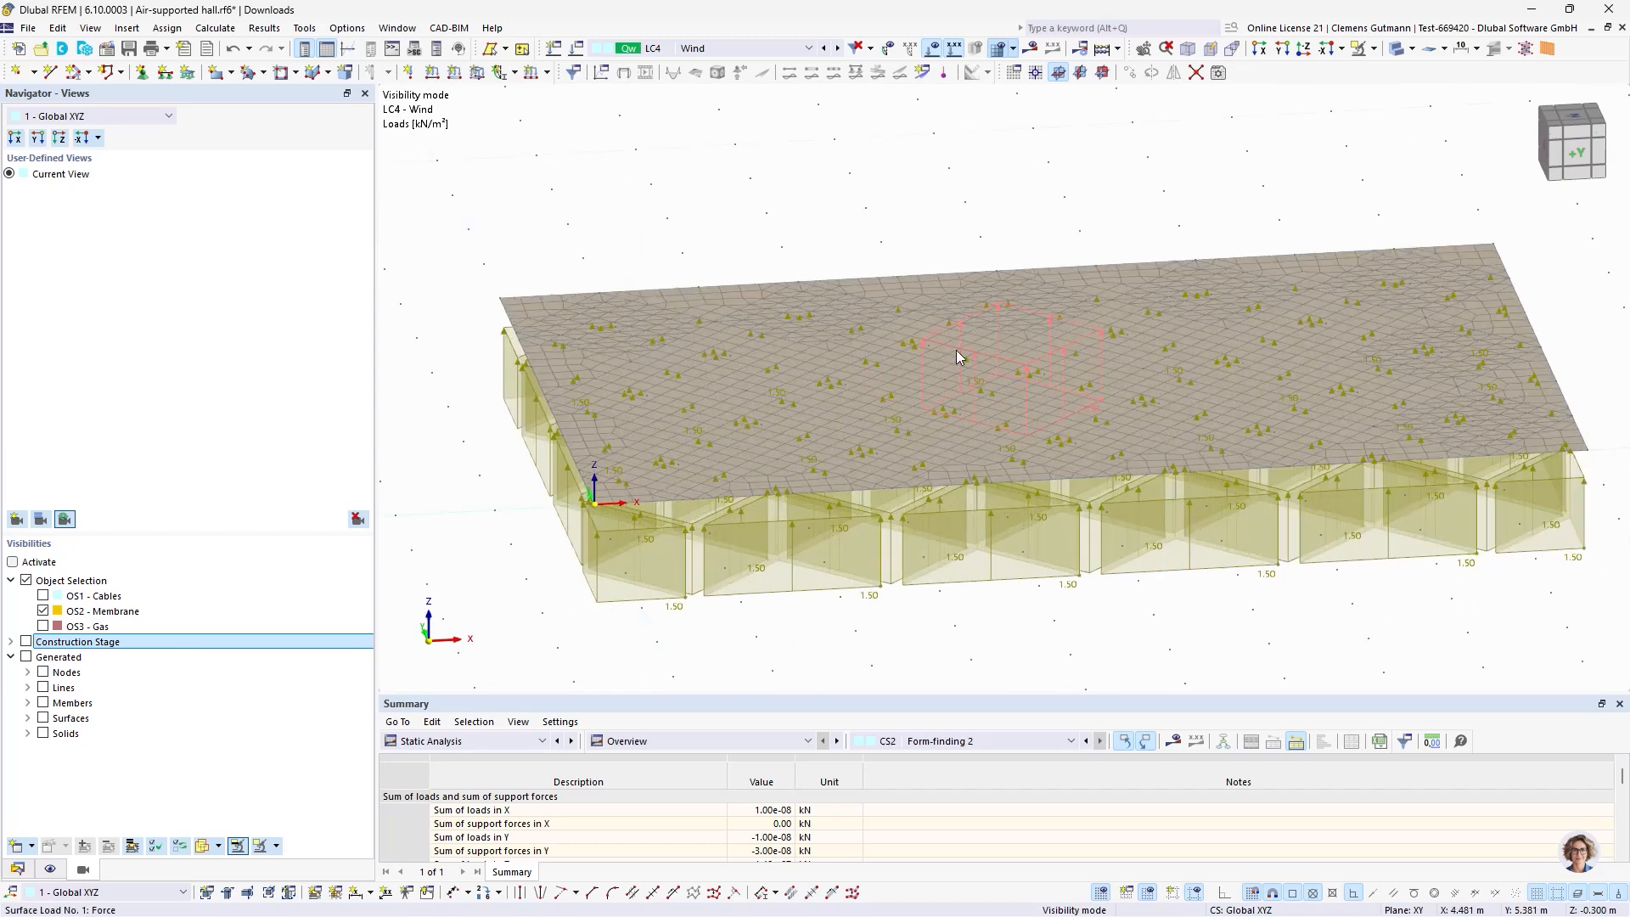
pyautogui.keyDown('ctrl'); pyautogui.moveTo(1032, 597); pyautogui.dragTo(1042, 630, button='middle'); pyautogui.keyUp('ctrl')
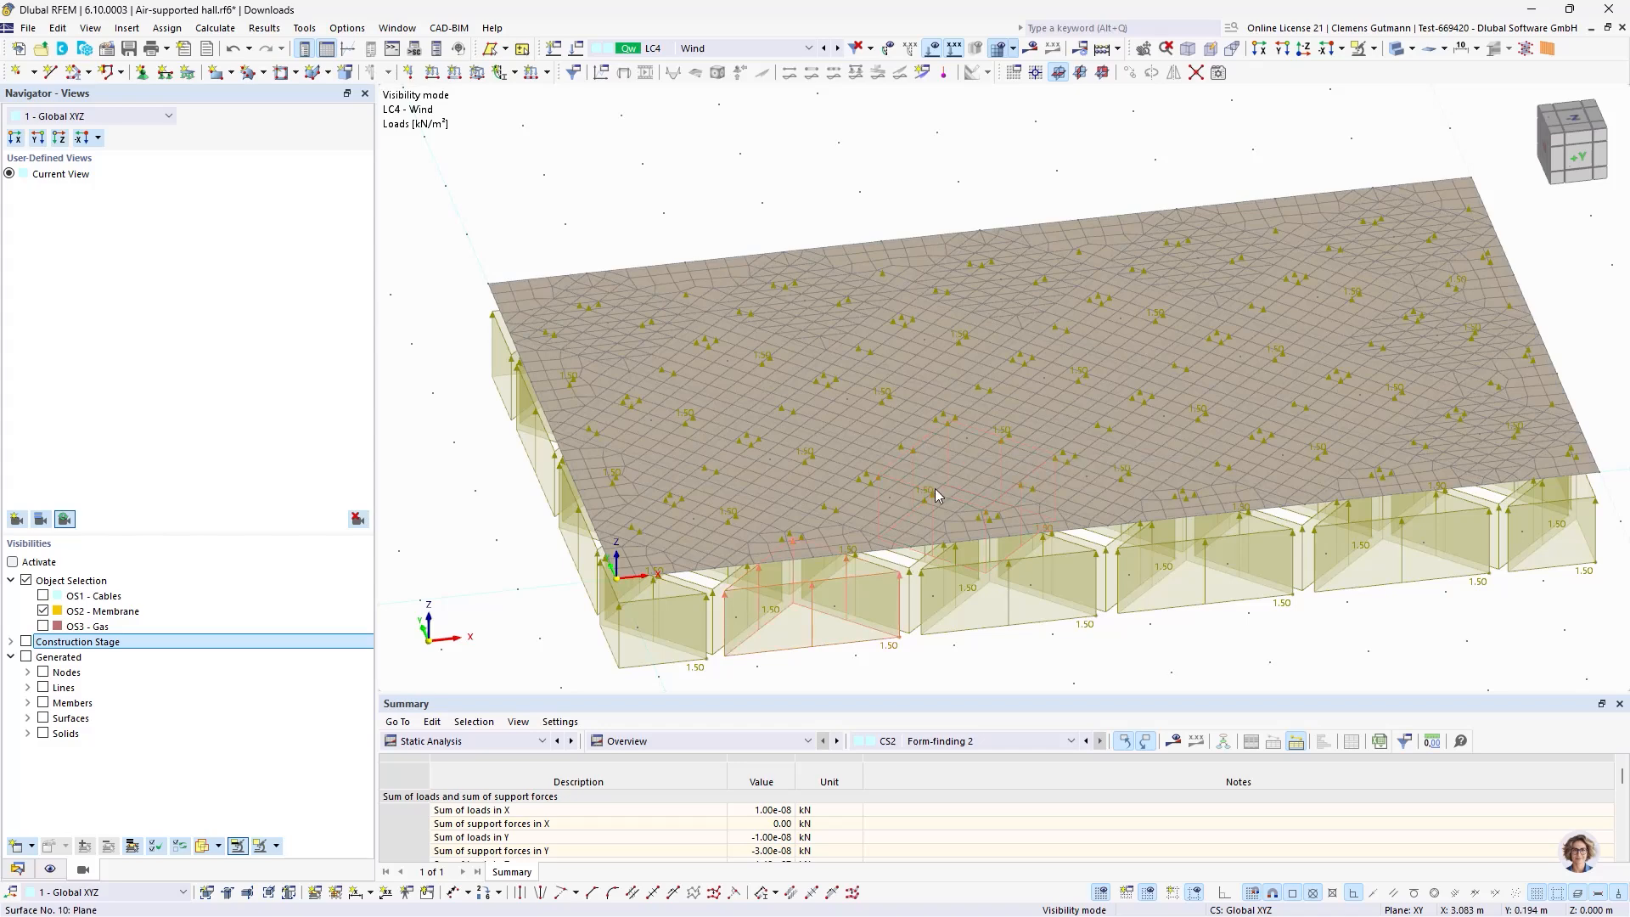
pyautogui.scroll(-3, 938, 453)
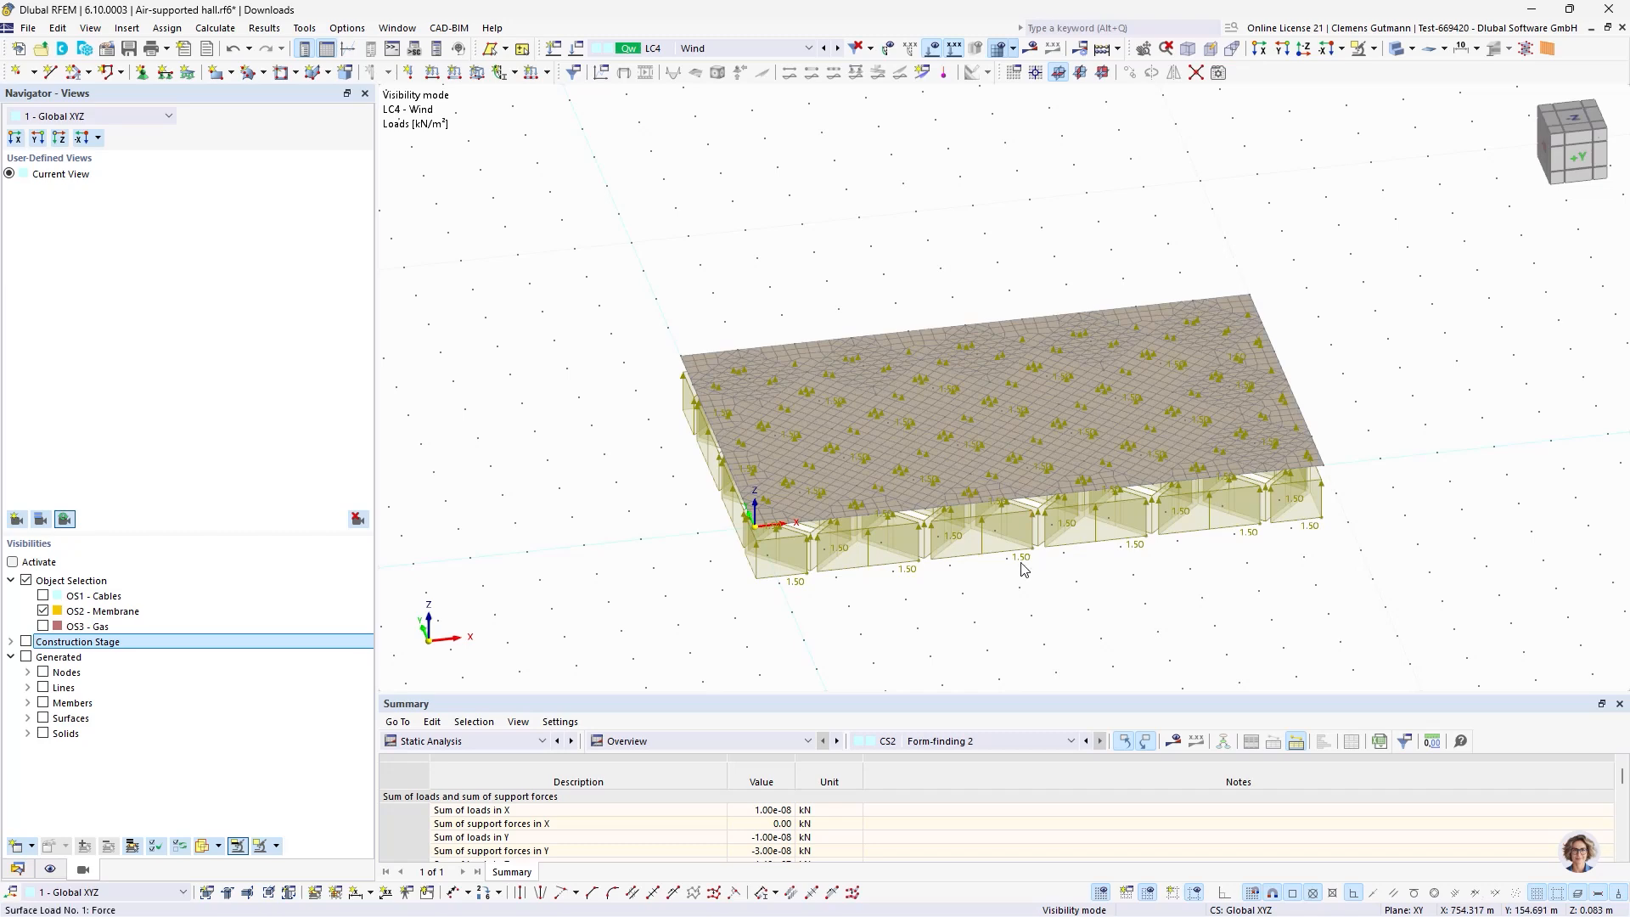
# Open the load cases and combinations settings from the model data and examine construction stage CS3 - Design.
pyautogui.click(17, 868)
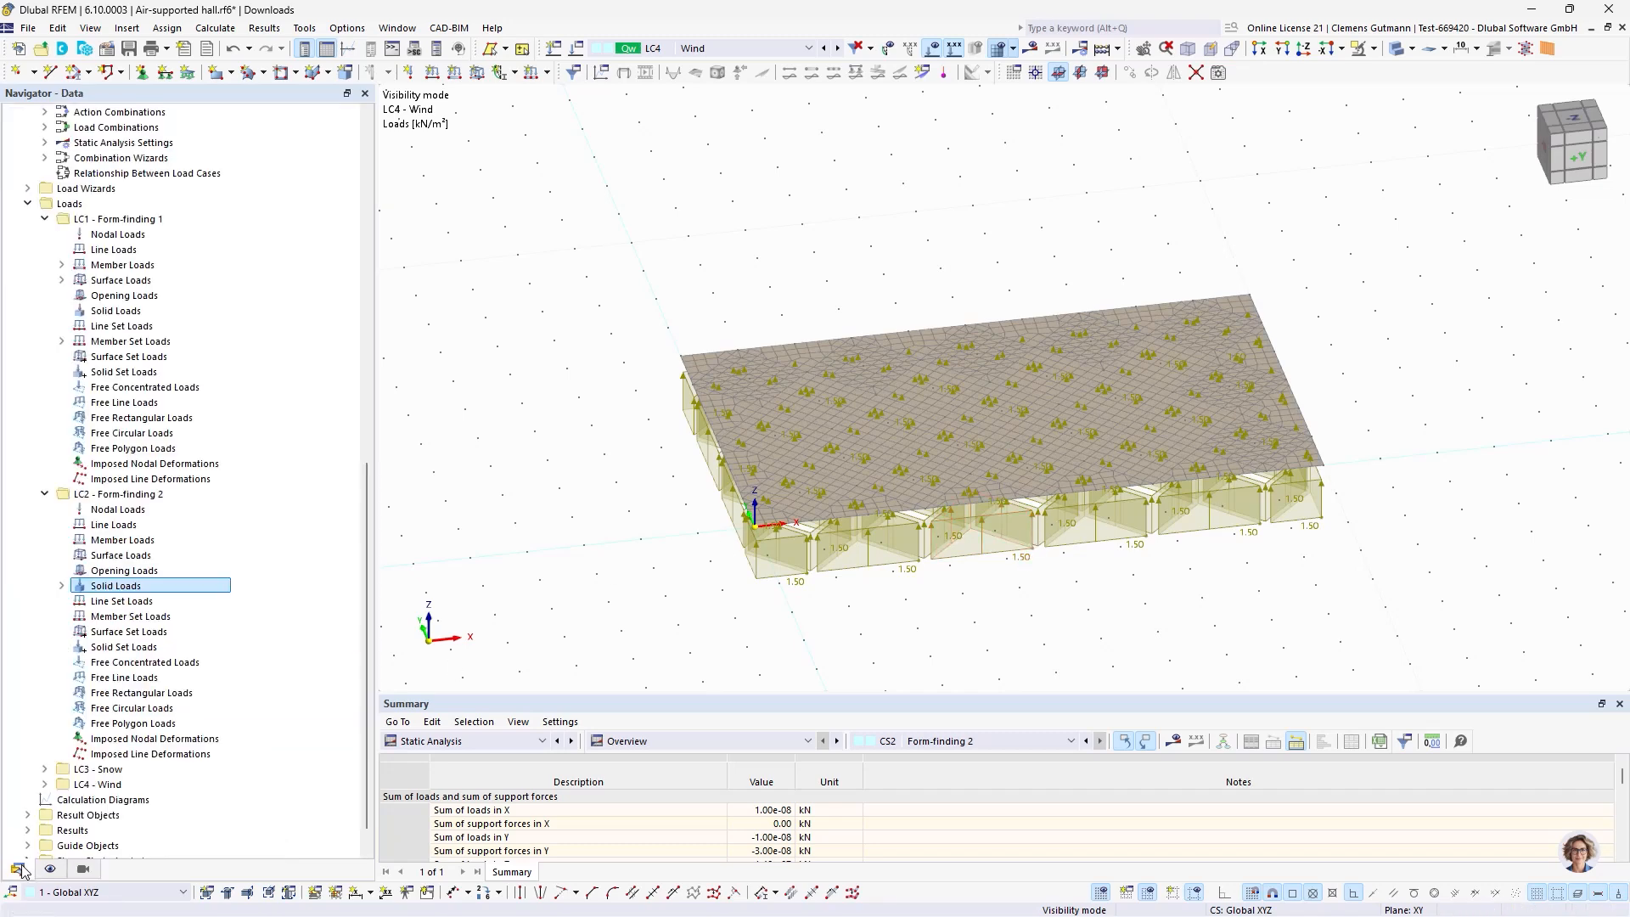
pyautogui.scroll(5, 127, 578)
pyautogui.click(26, 434)
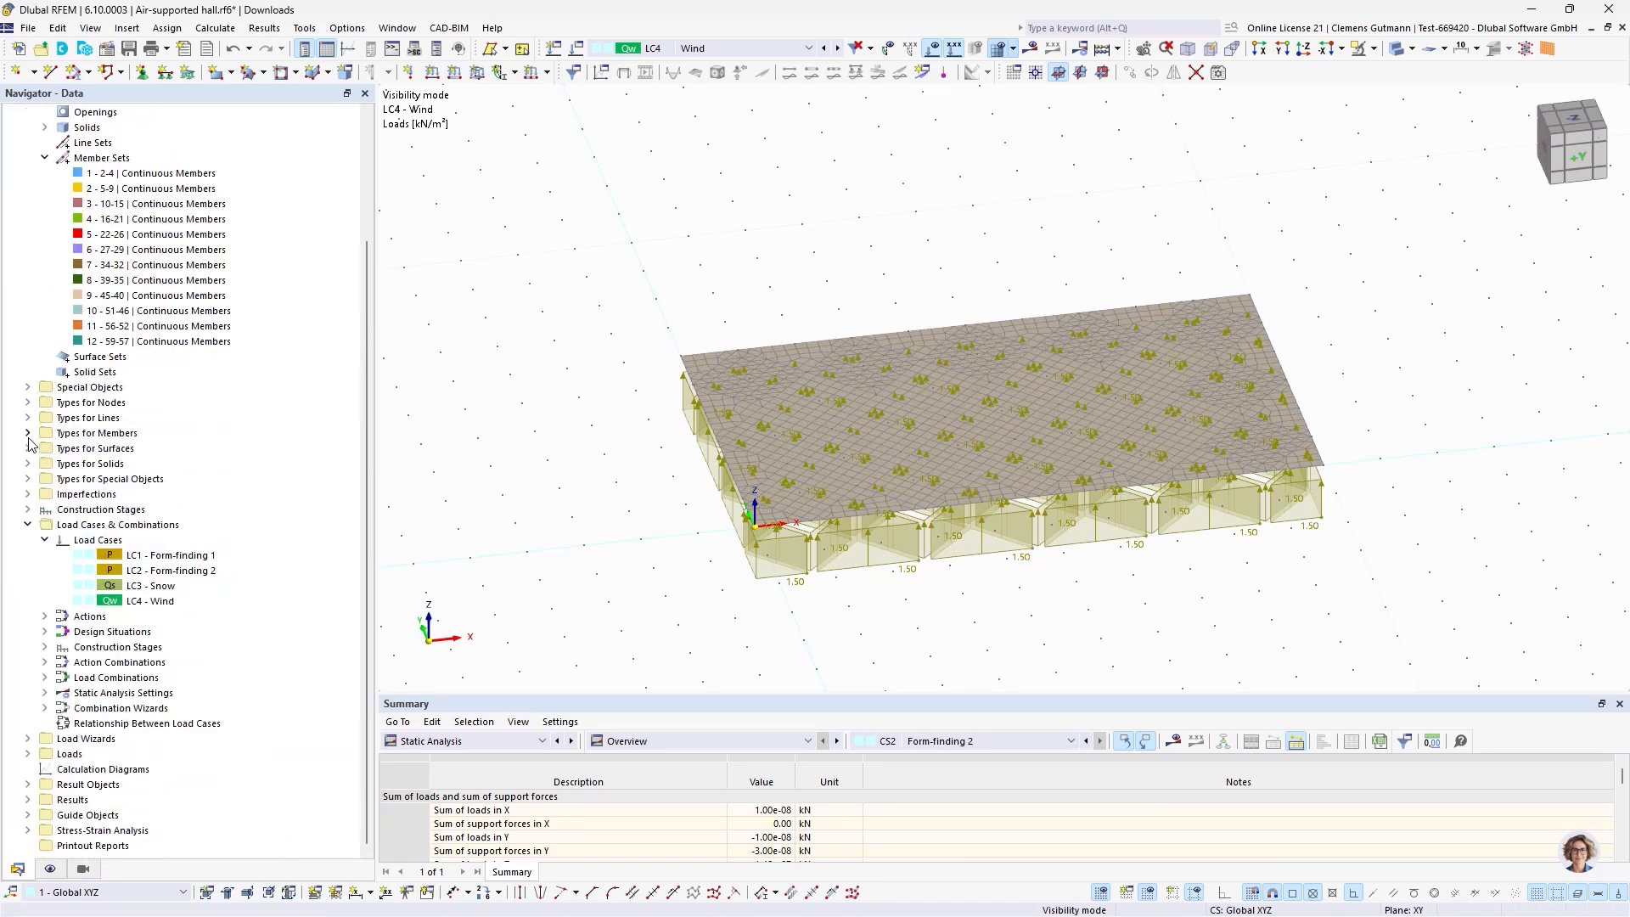
pyautogui.click(28, 527)
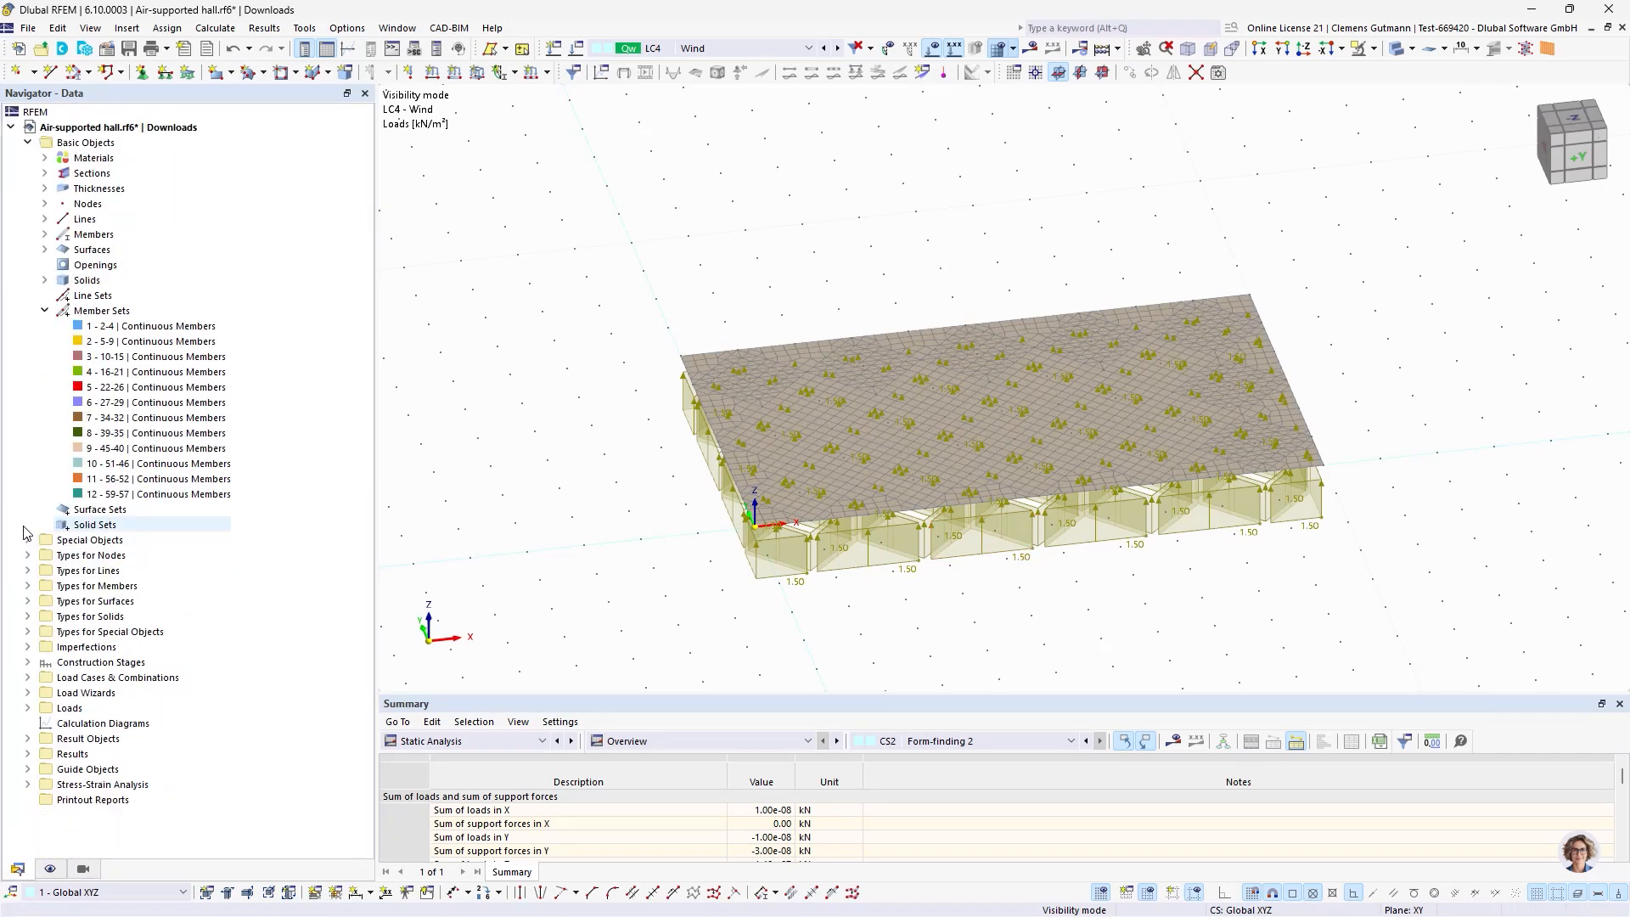
pyautogui.click(28, 677)
pyautogui.scroll(-3, 34, 679)
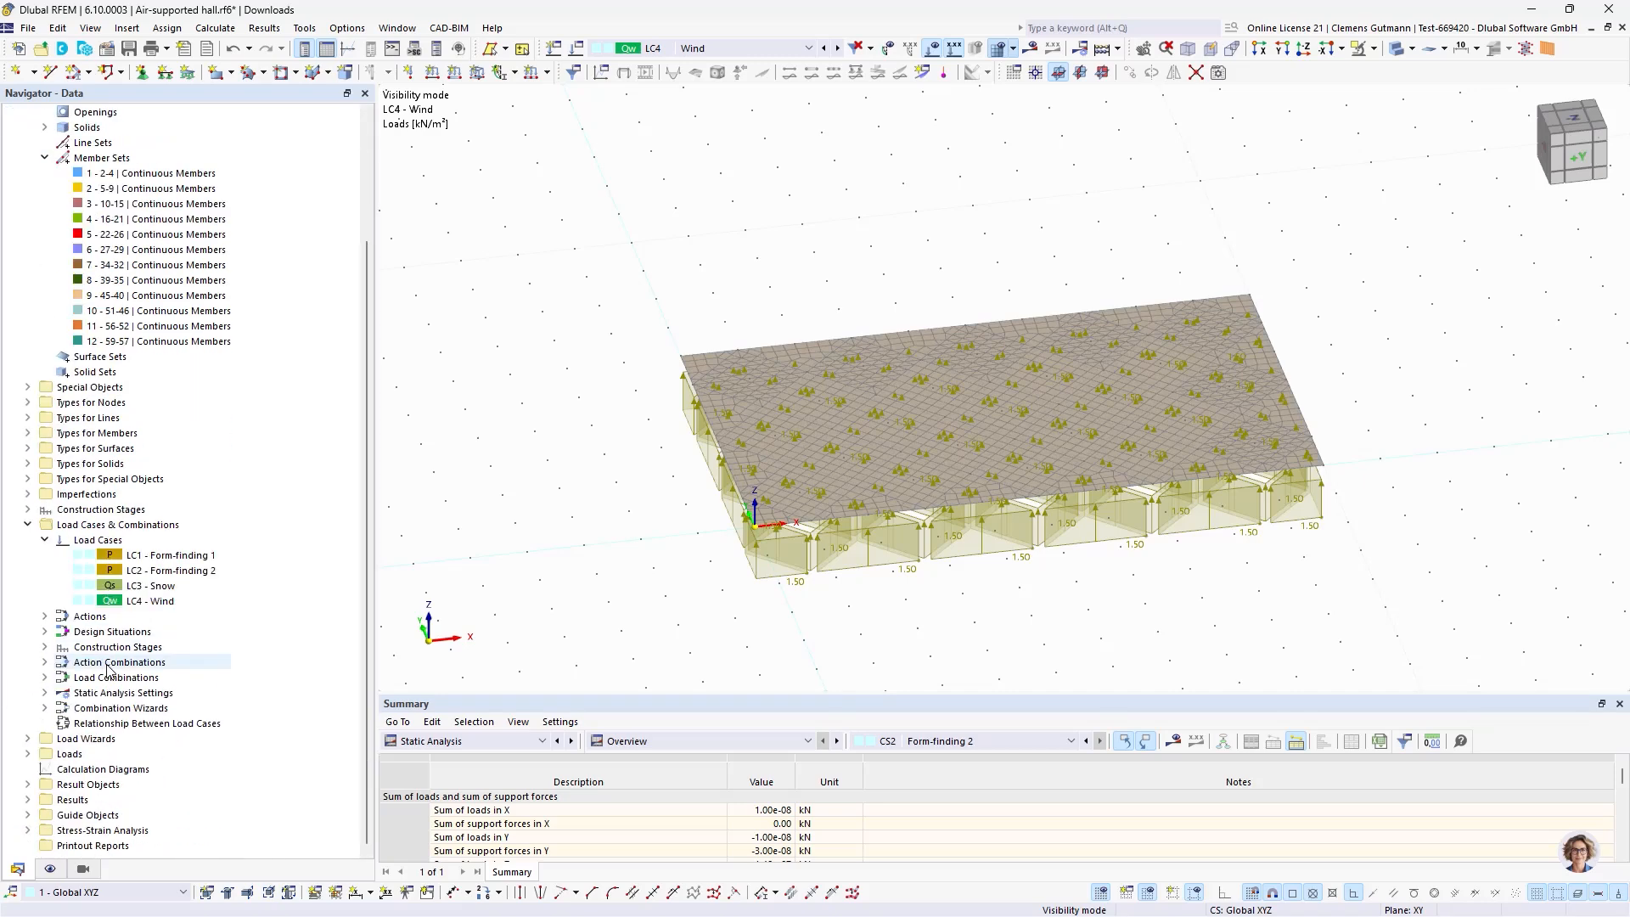
pyautogui.rightClick(101, 526)
pyautogui.click(170, 543)
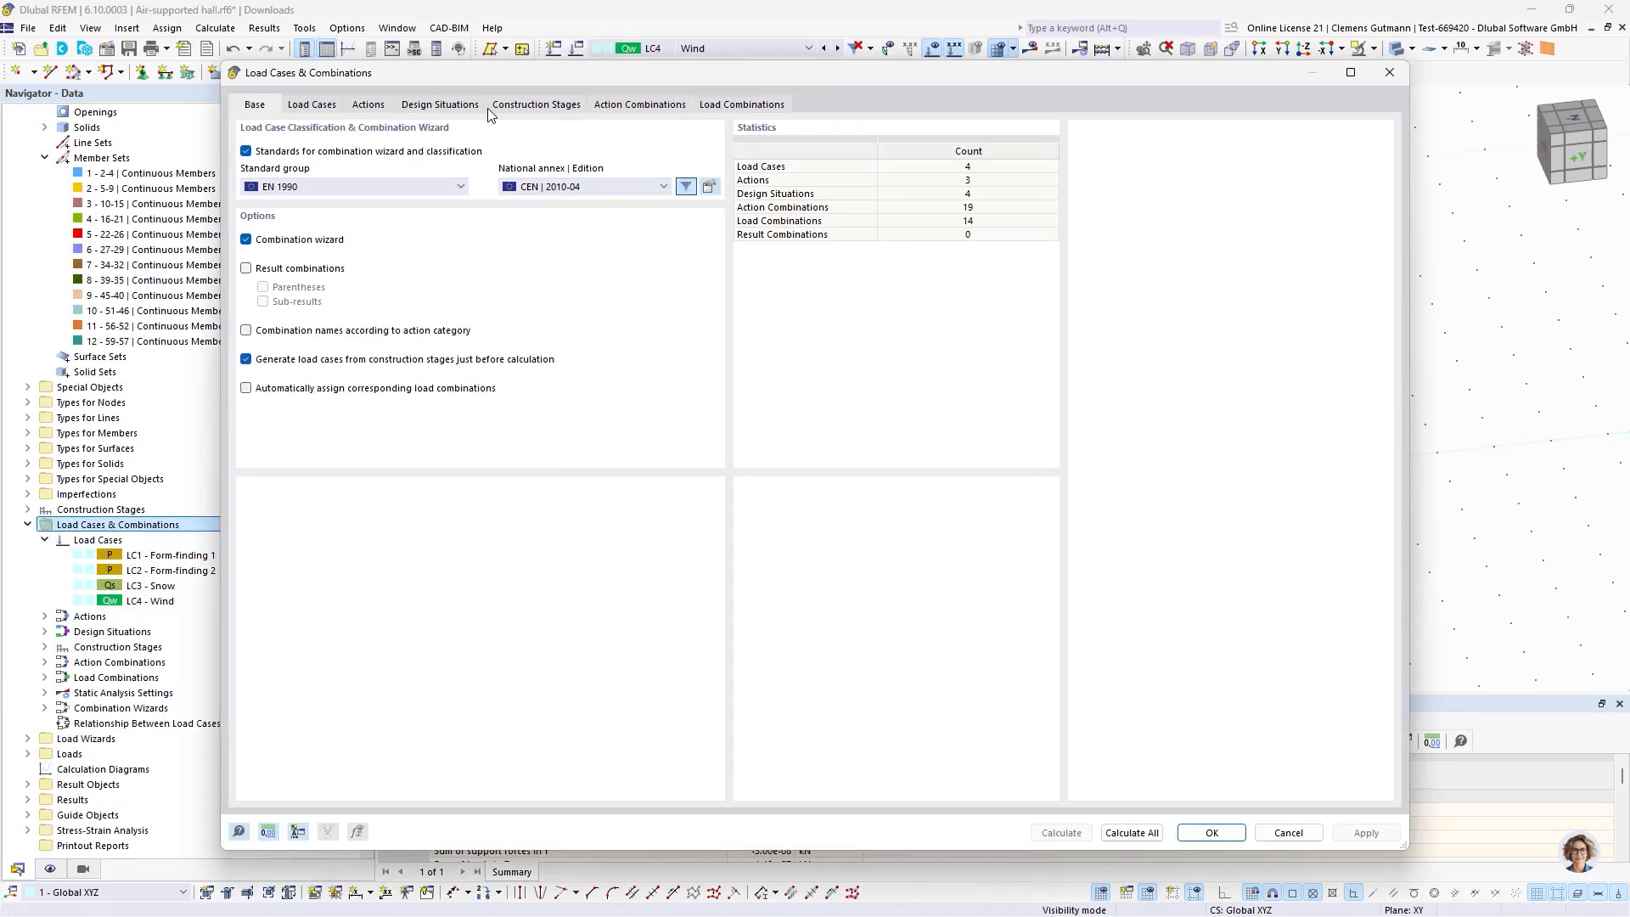
pyautogui.click(318, 105)
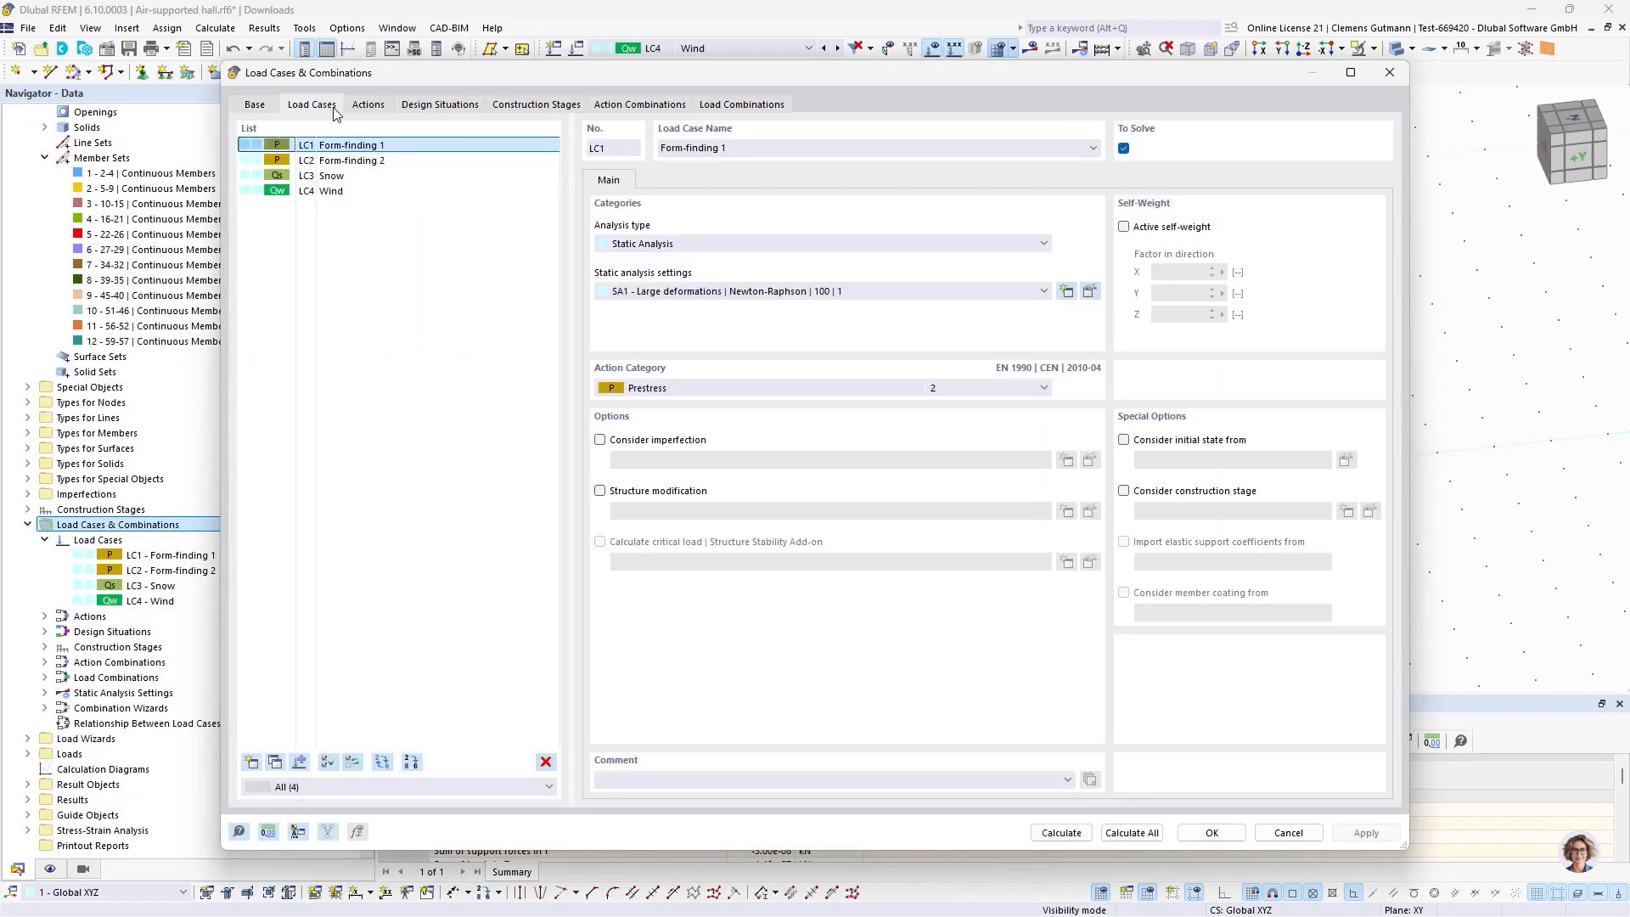
pyautogui.click(518, 106)
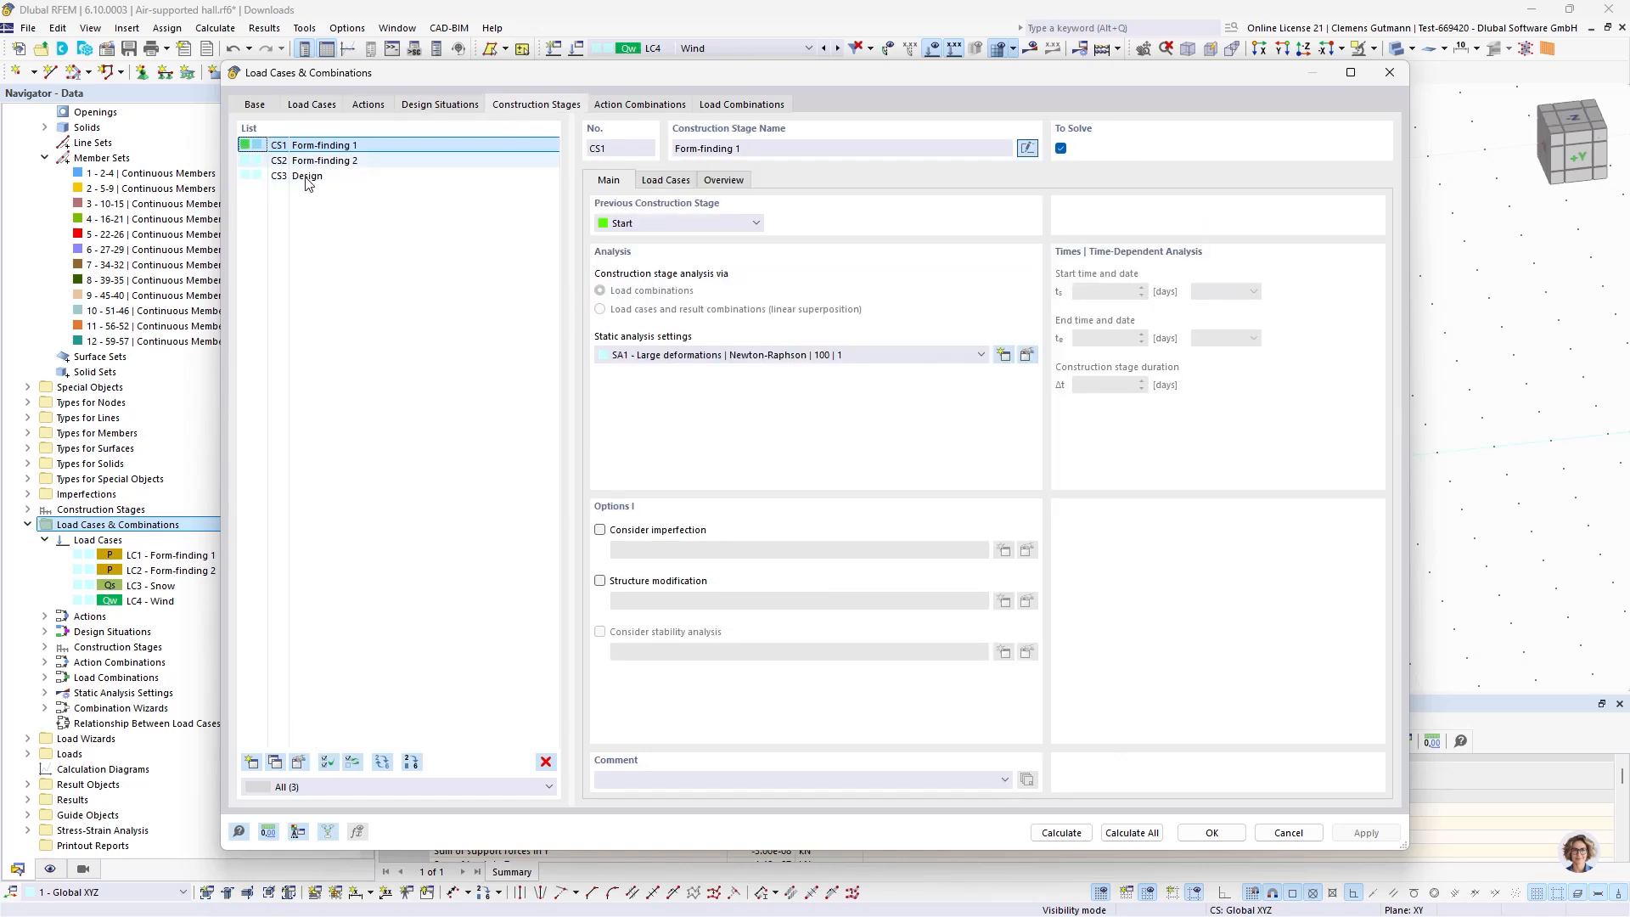
pyautogui.click(423, 176)
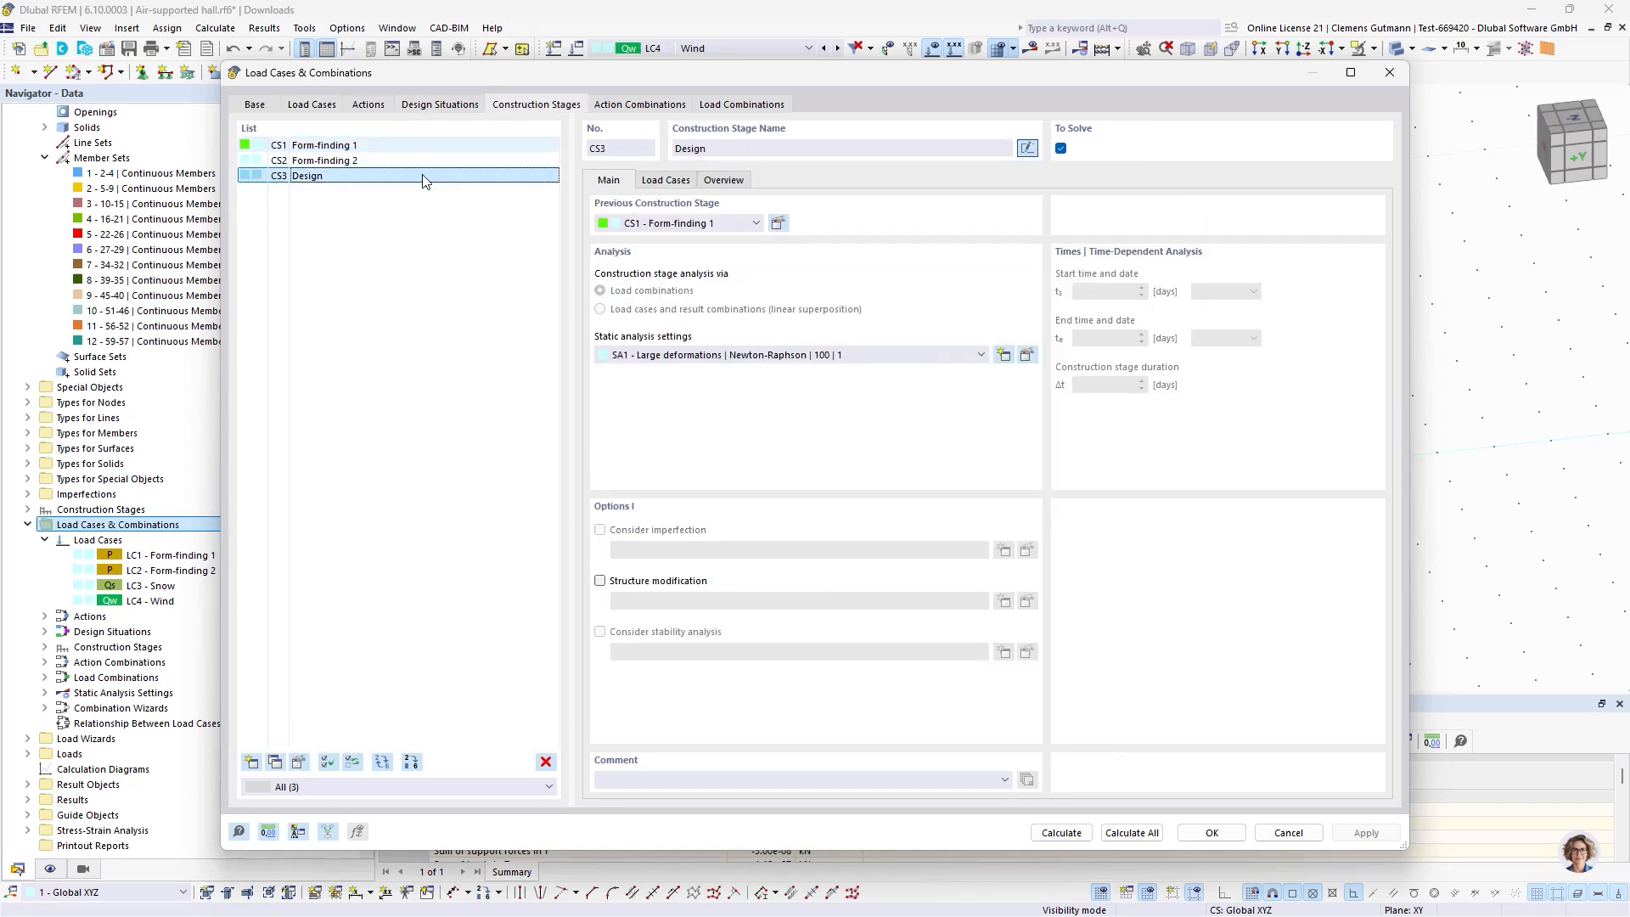
# Delete all four existing design situations, DS1 to DS4.
pyautogui.click(428, 107)
pyautogui.keyDown('shift'); pyautogui.click(357, 193); pyautogui.keyUp('shift')
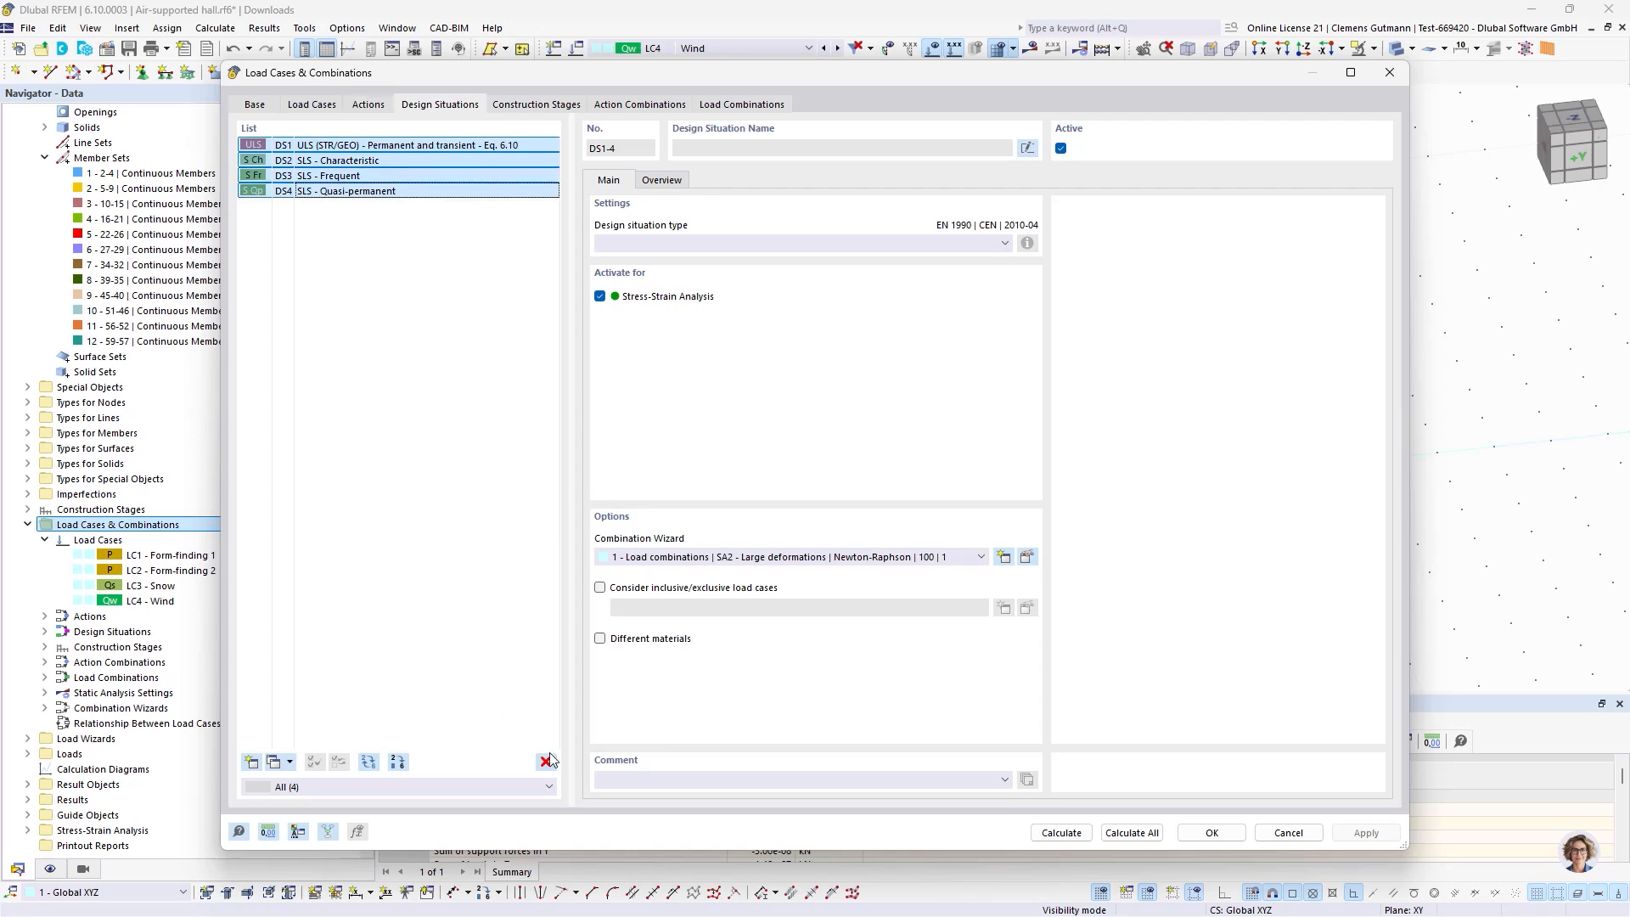
pyautogui.press('Delete')
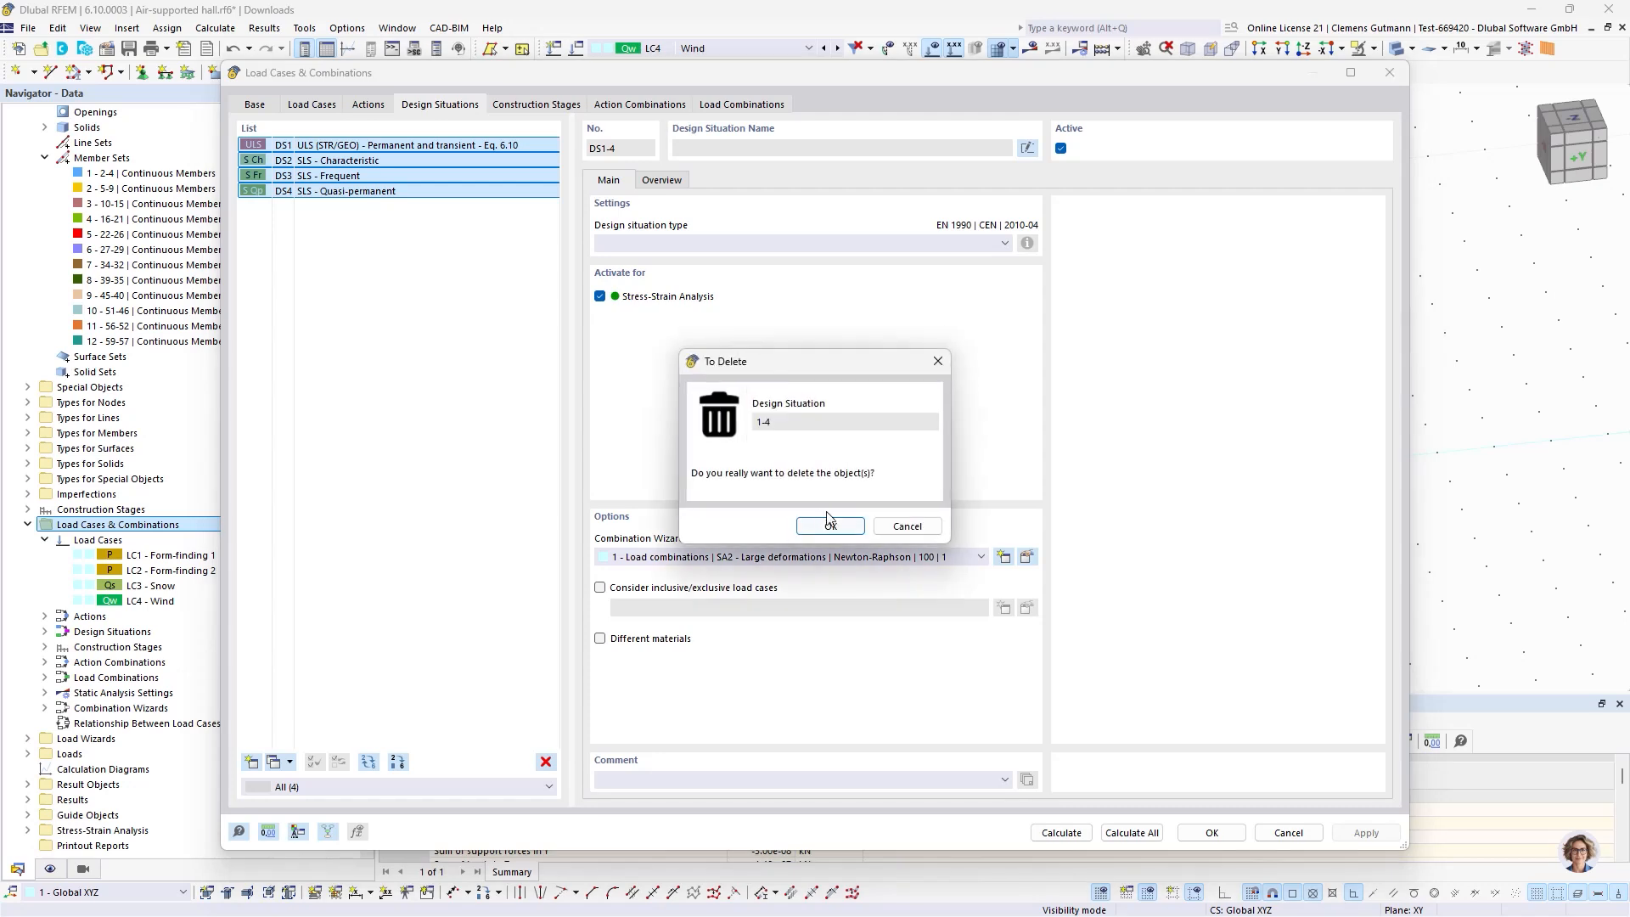
pyautogui.click(837, 527)
# Create a new design situation of the type SLS - Characteristic.
pyautogui.click(251, 762)
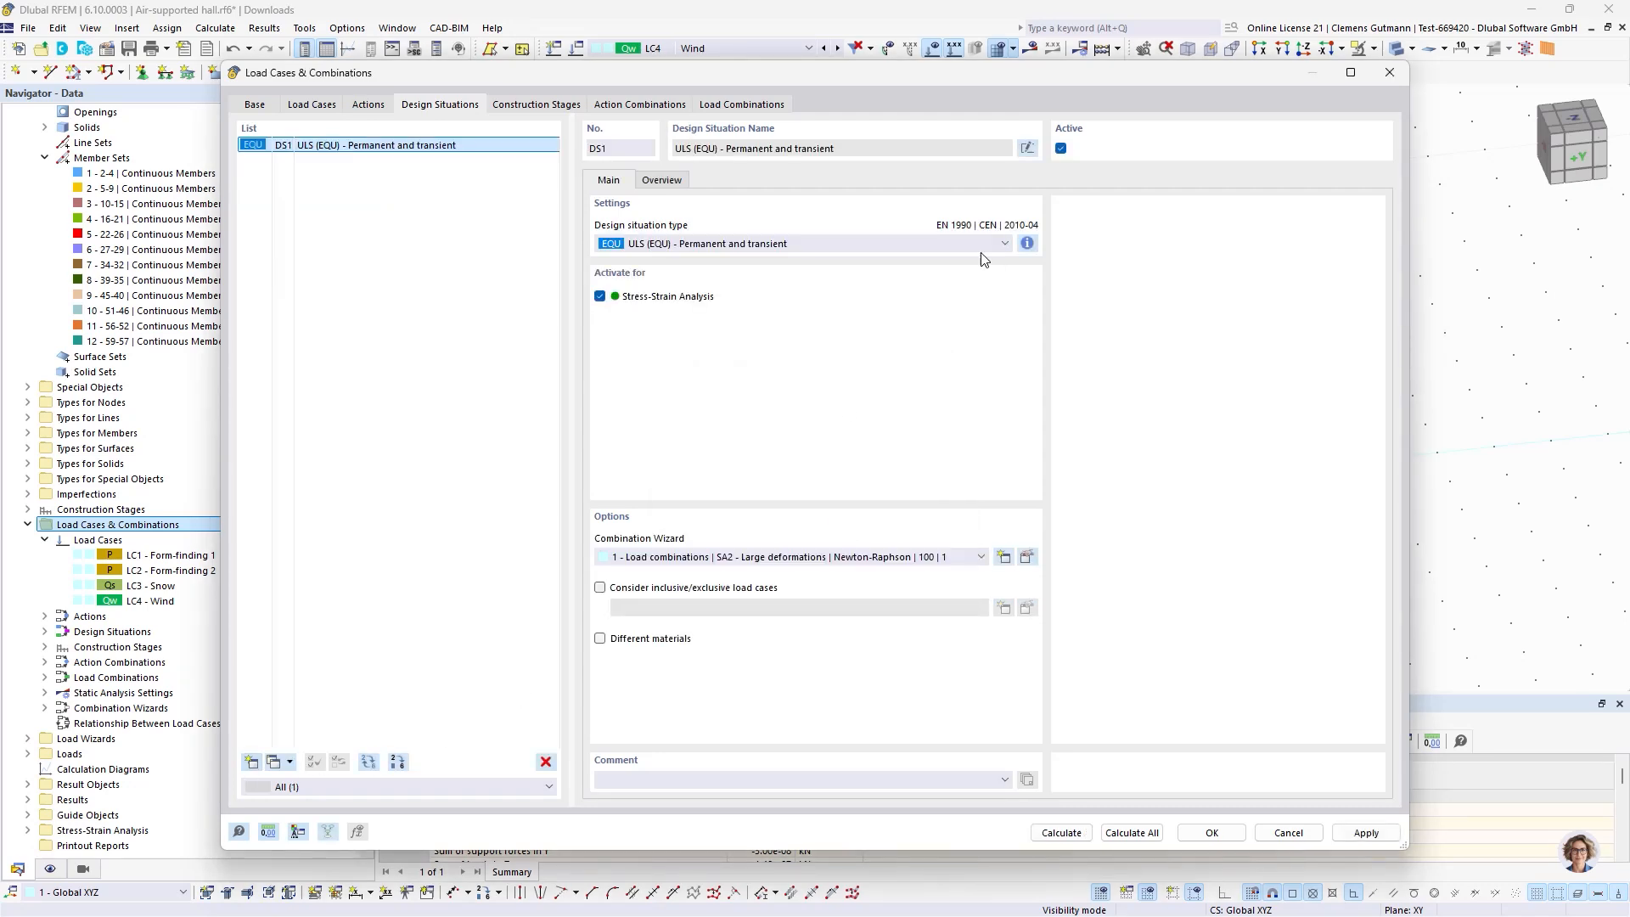
pyautogui.click(762, 243)
pyautogui.click(697, 397)
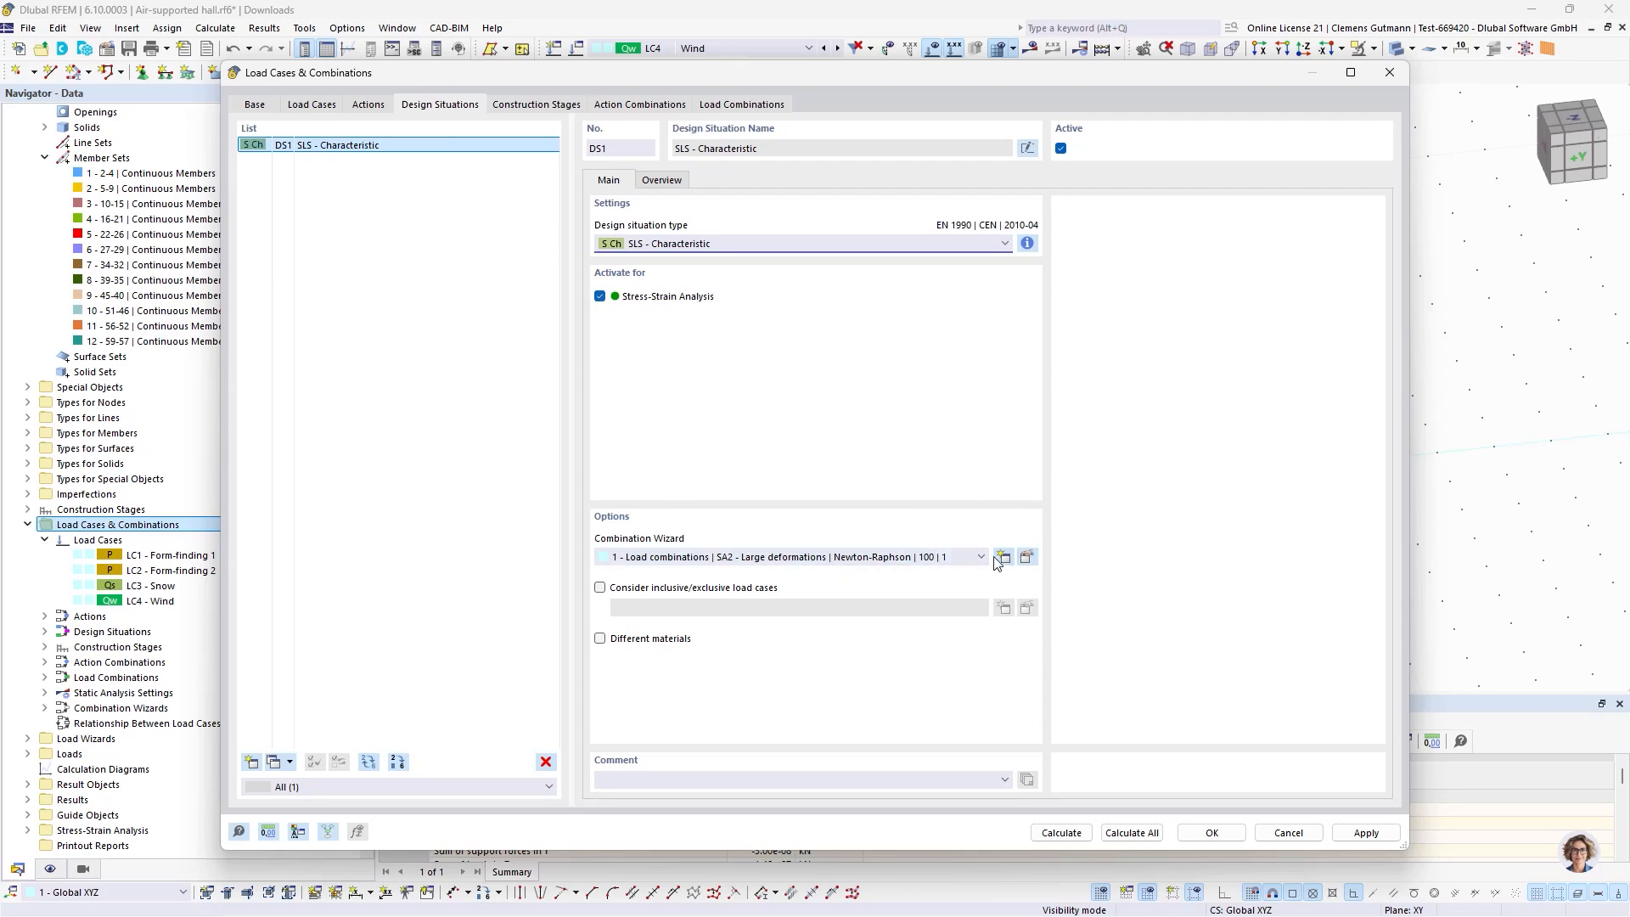
# Make the design situation's combination wizard consider an initial state, assign CS3 - Design with Final State, and confirm the settings.
pyautogui.click(1028, 557)
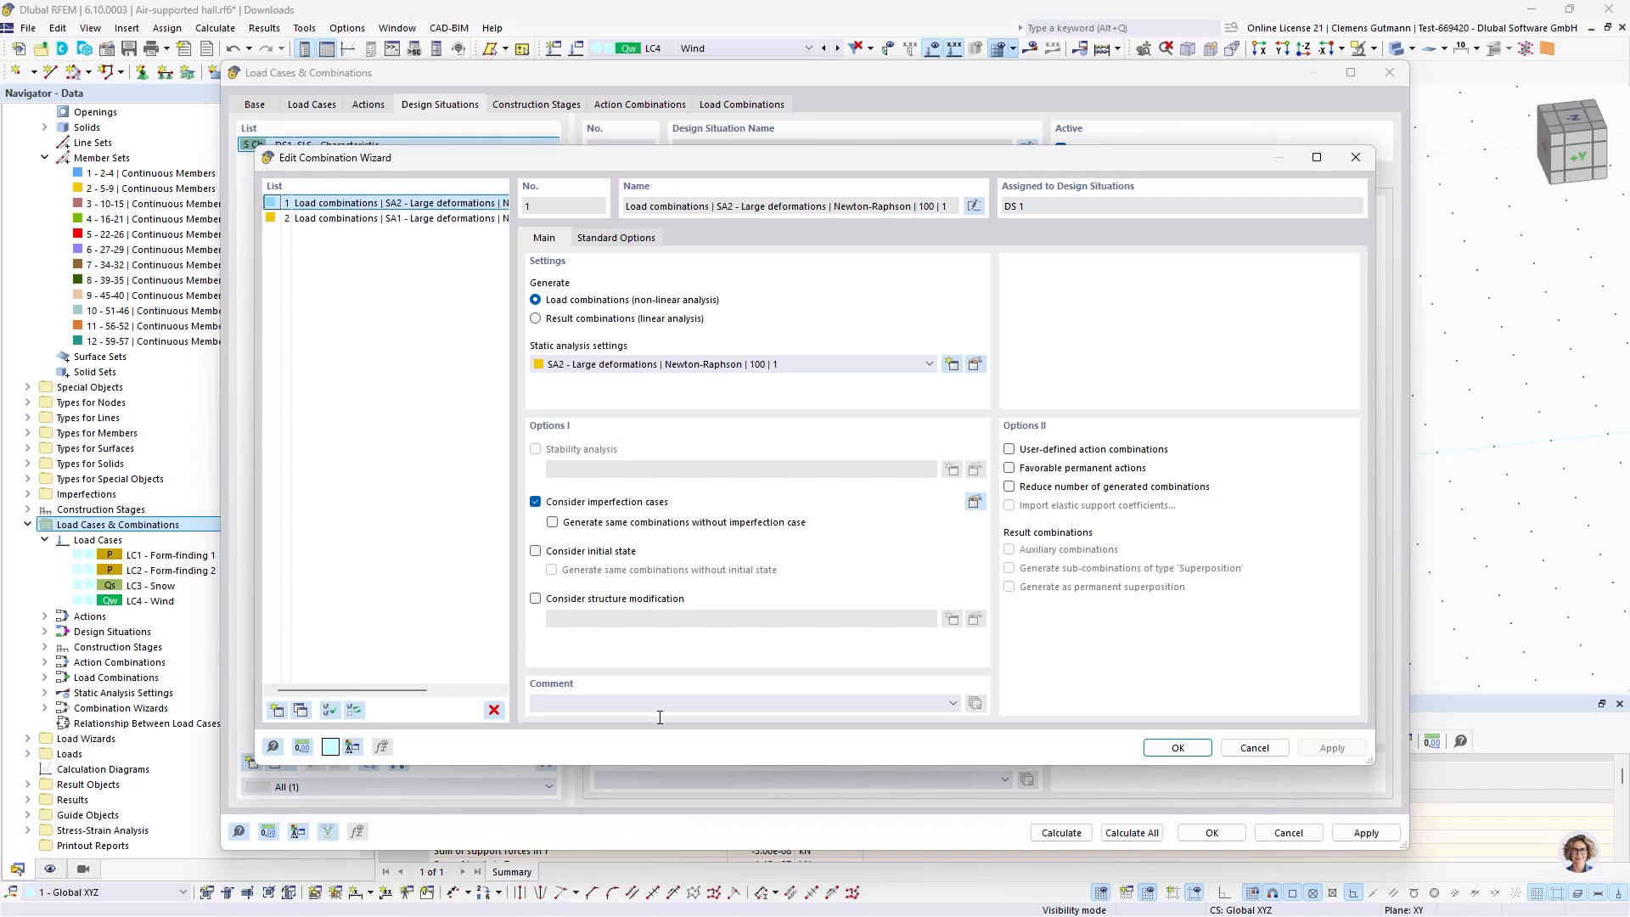
pyautogui.click(537, 552)
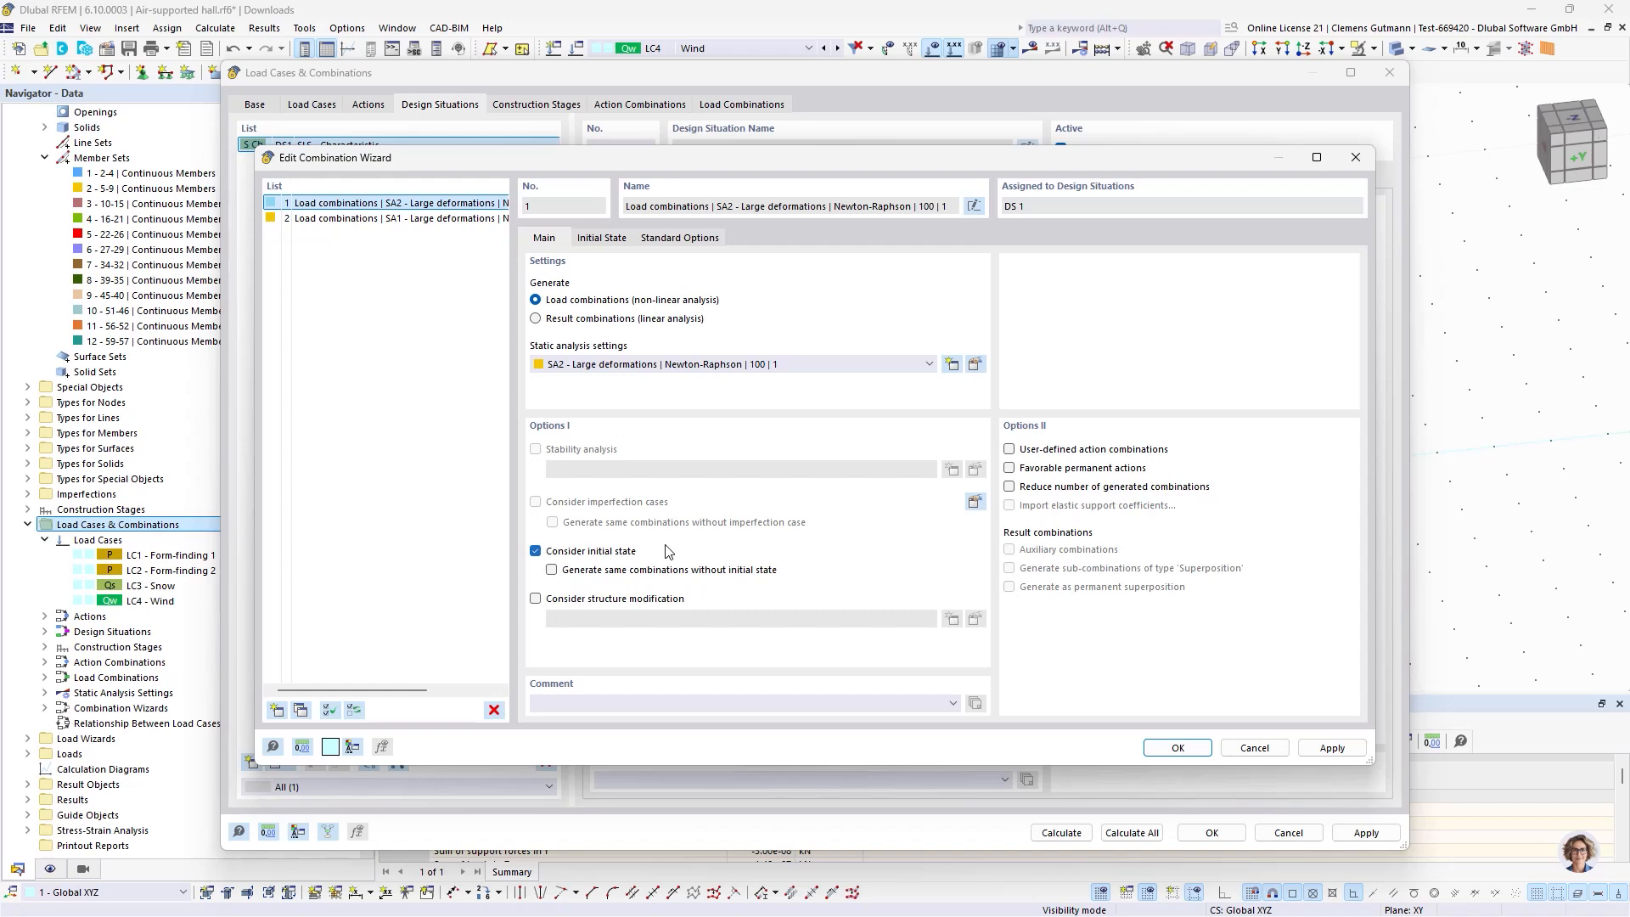
pyautogui.click(624, 244)
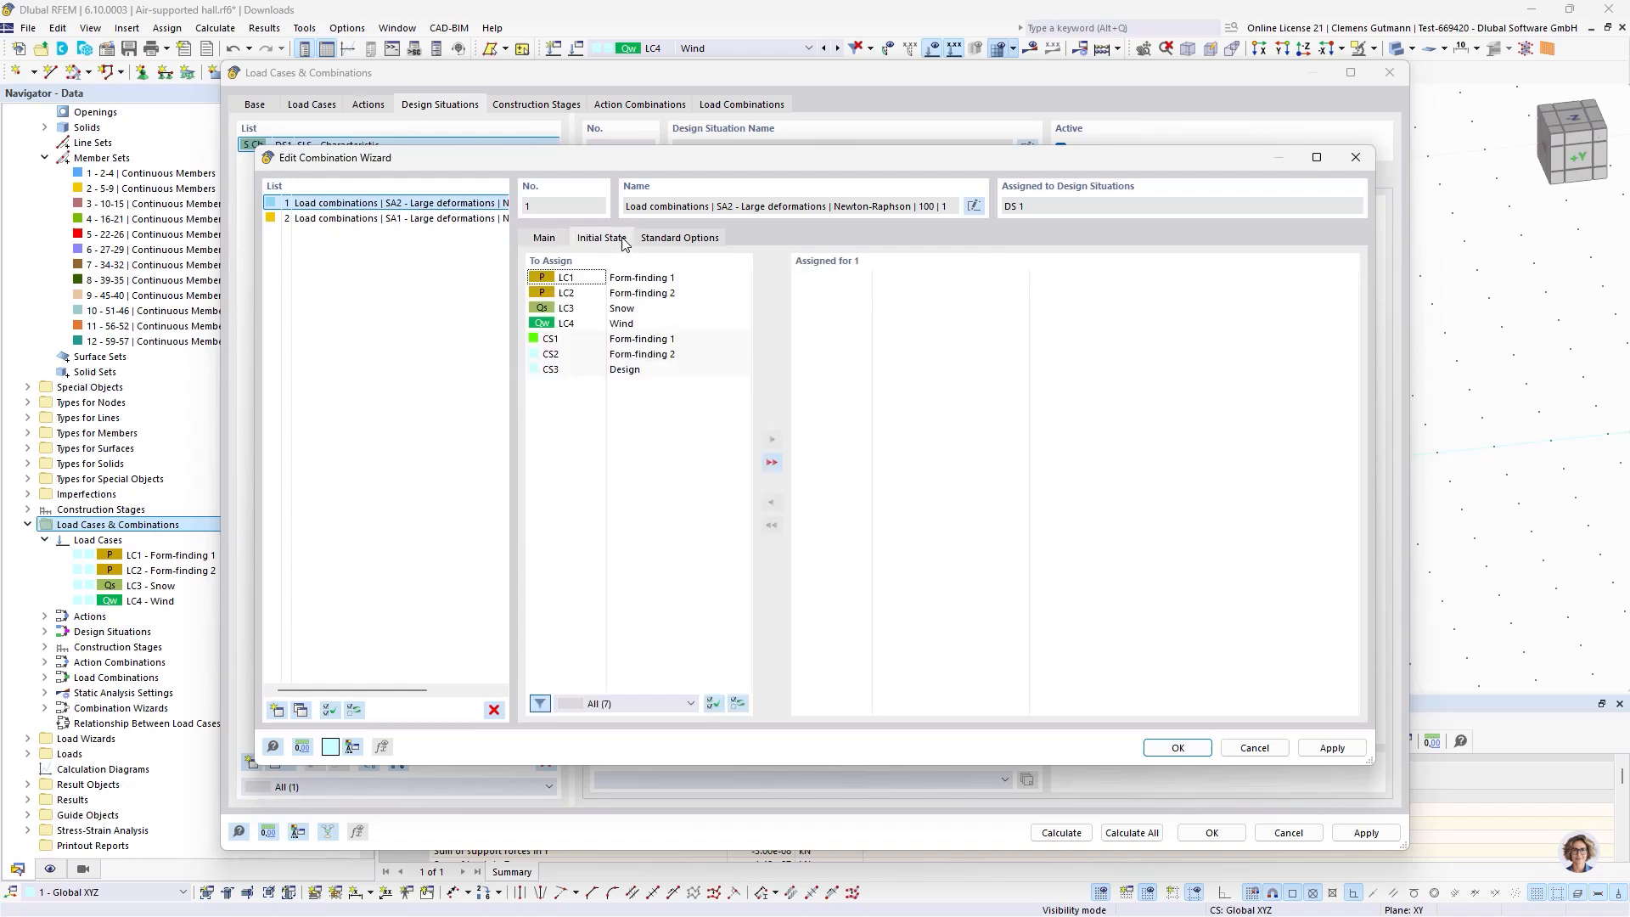
pyautogui.click(601, 370)
pyautogui.click(772, 440)
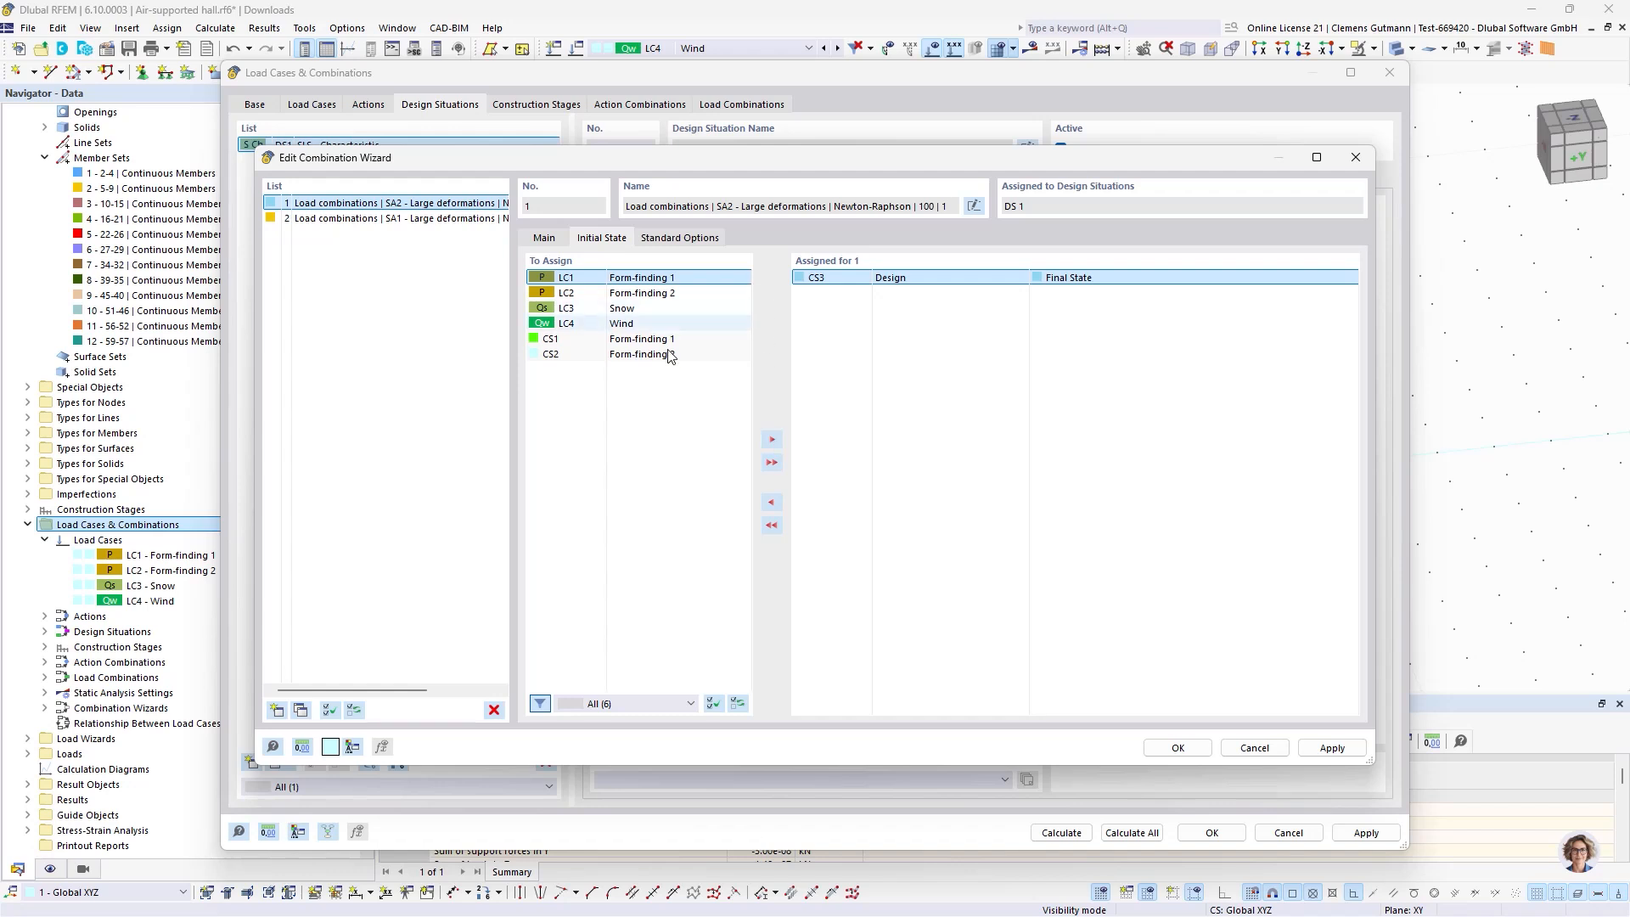
pyautogui.click(550, 341)
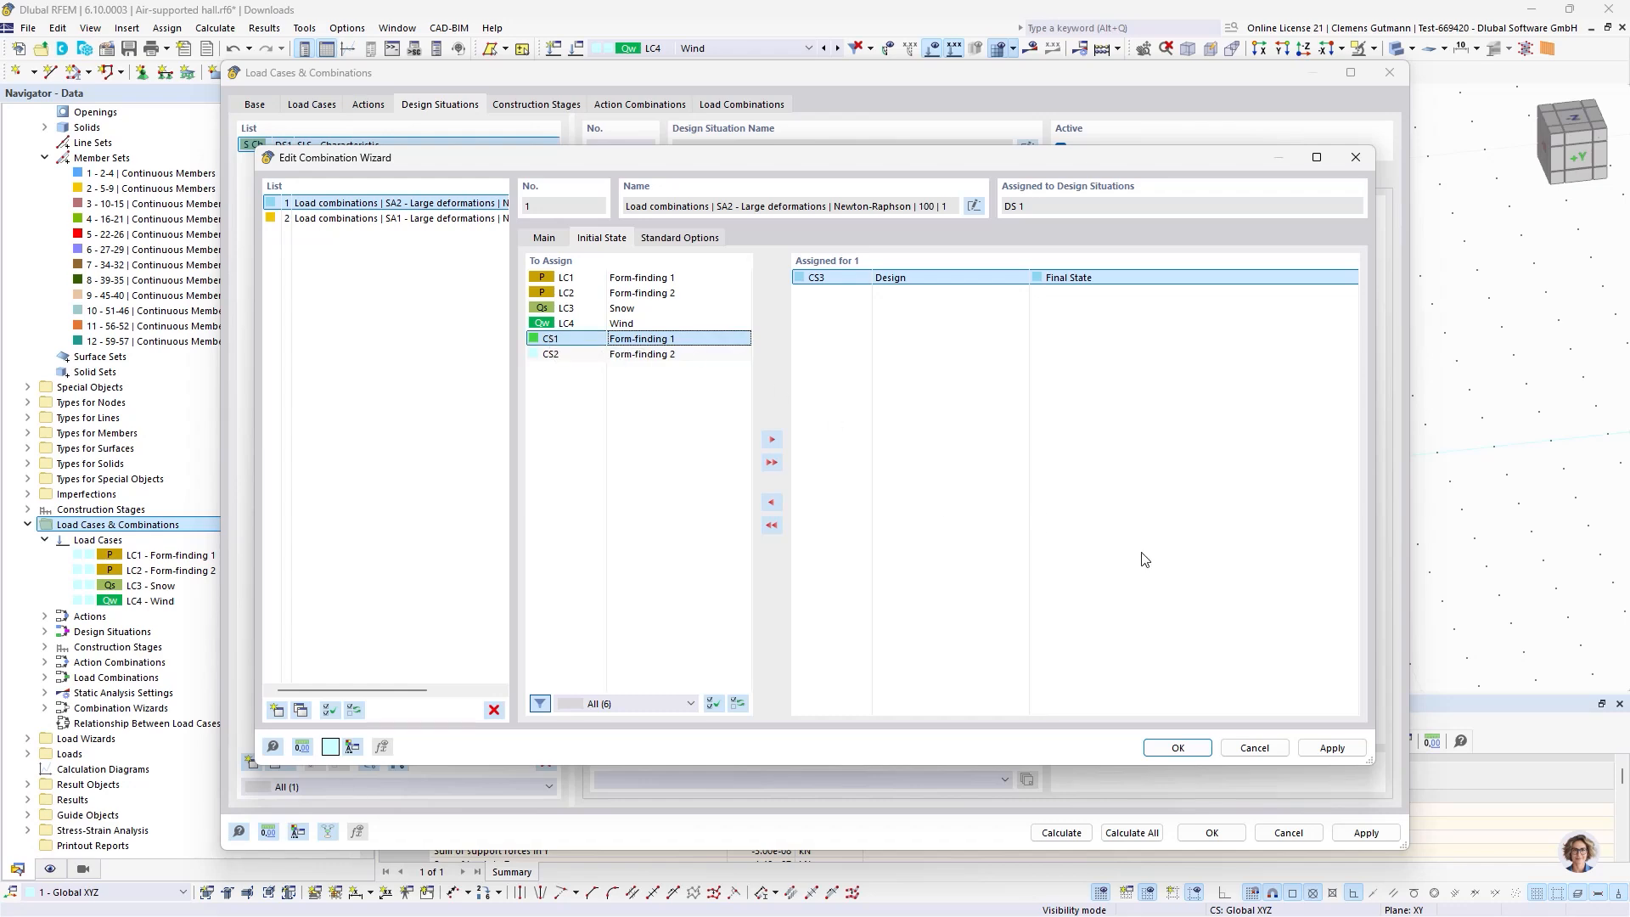
pyautogui.click(1176, 747)
pyautogui.click(1211, 832)
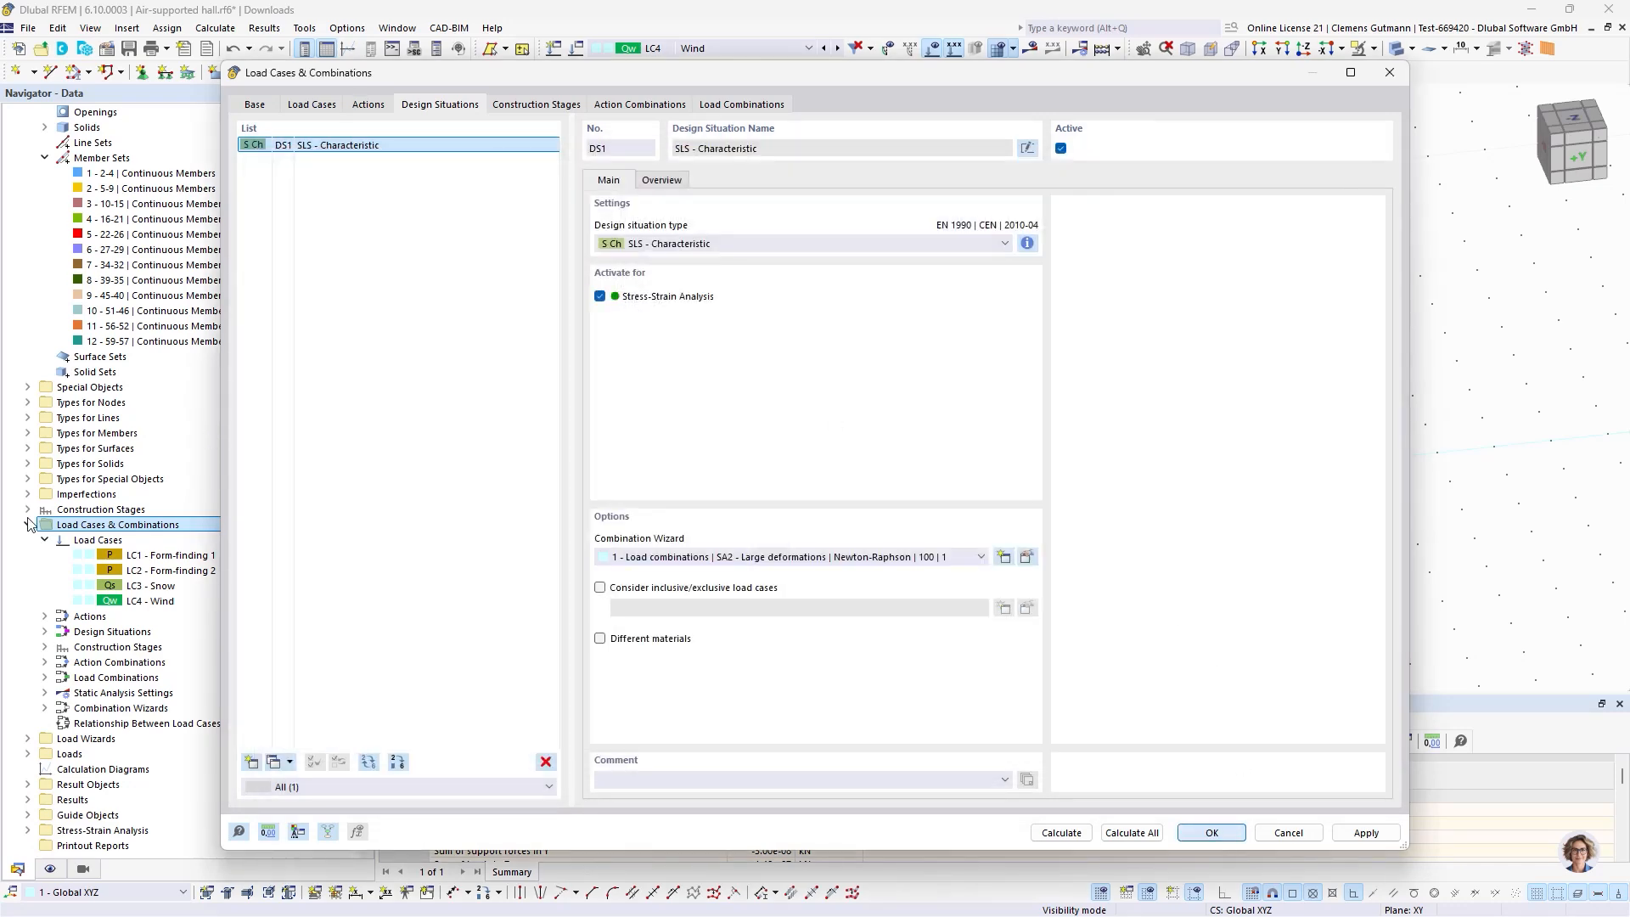
# Try adding a fourth construction stage with Start as its previous stage, and discard it.
pyautogui.click(28, 509)
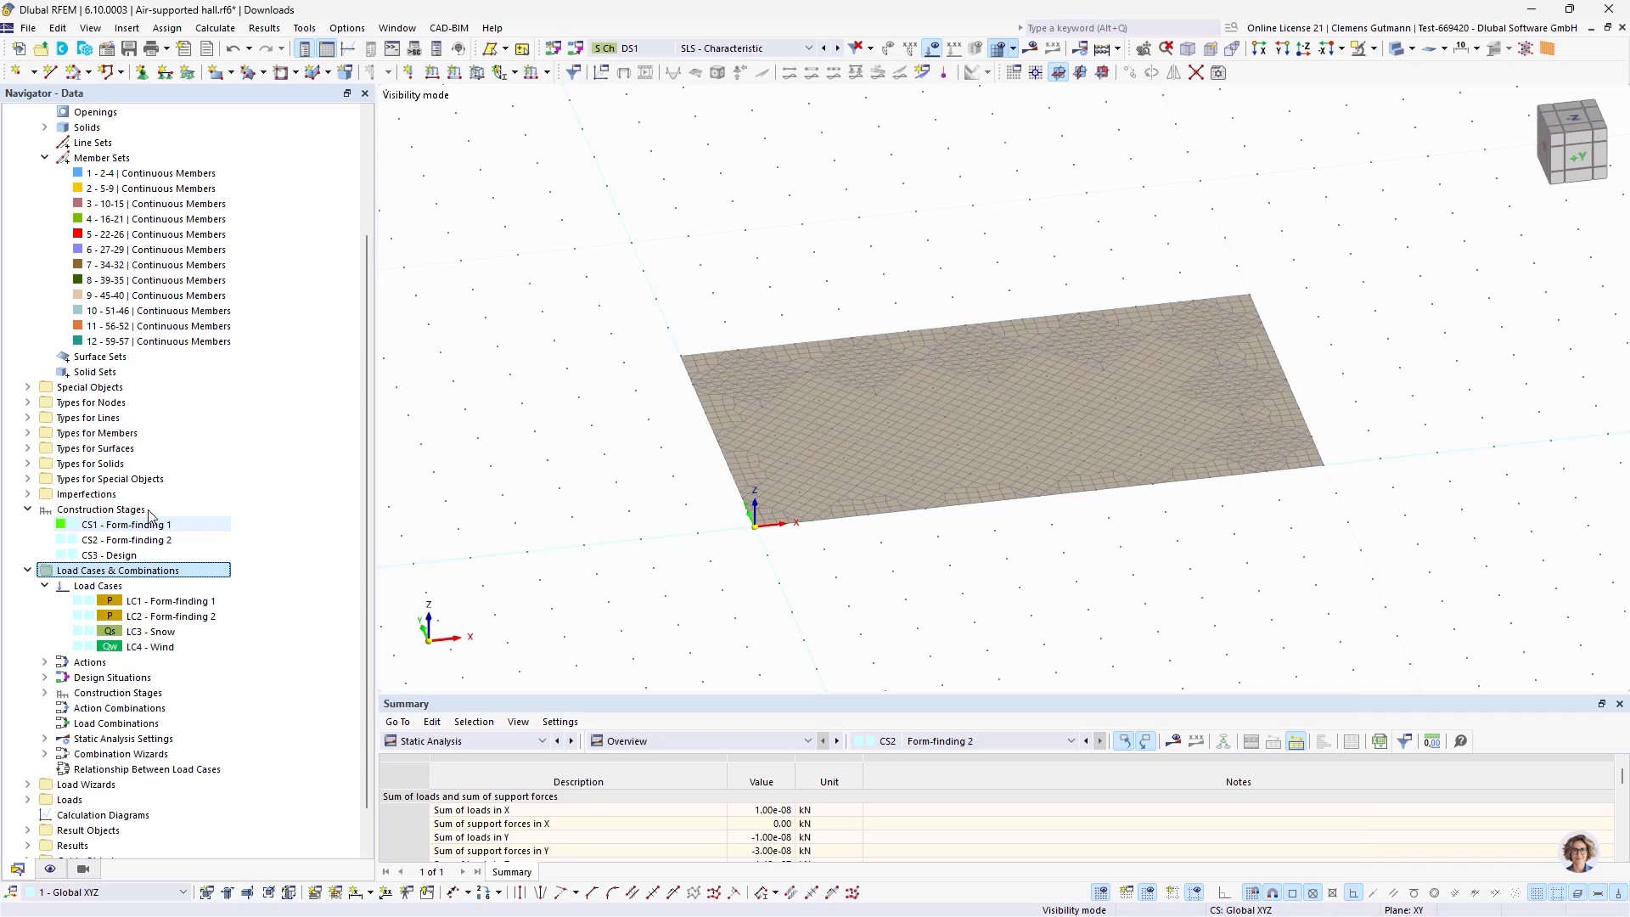
pyautogui.click(162, 512)
pyautogui.rightClick(177, 515)
pyautogui.click(246, 522)
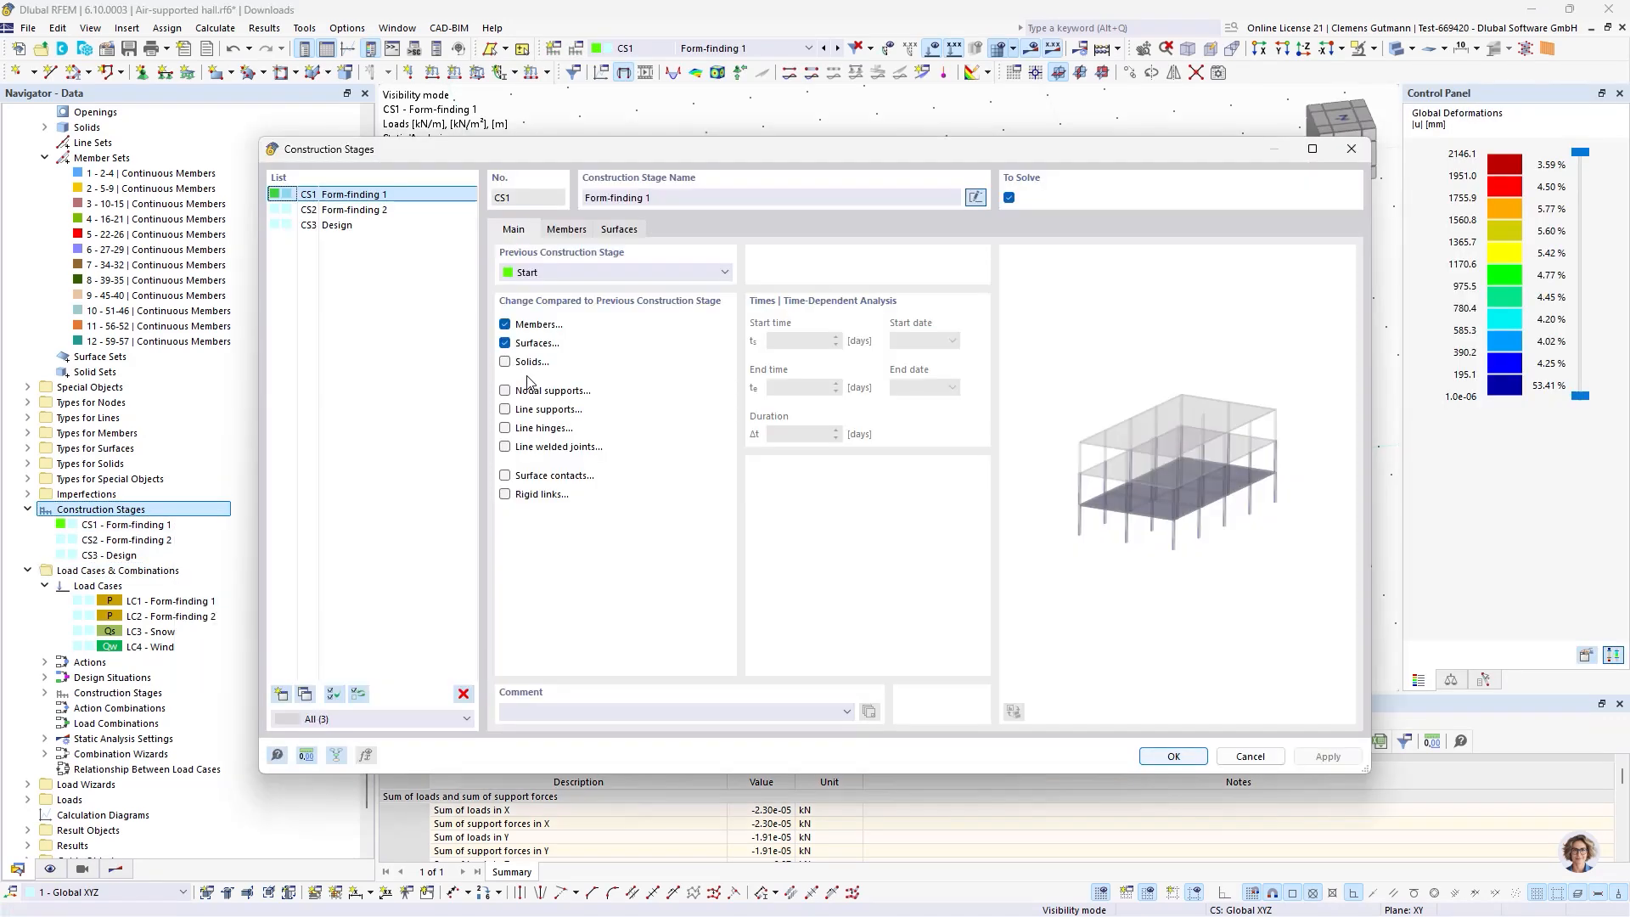
pyautogui.click(281, 694)
pyautogui.click(548, 273)
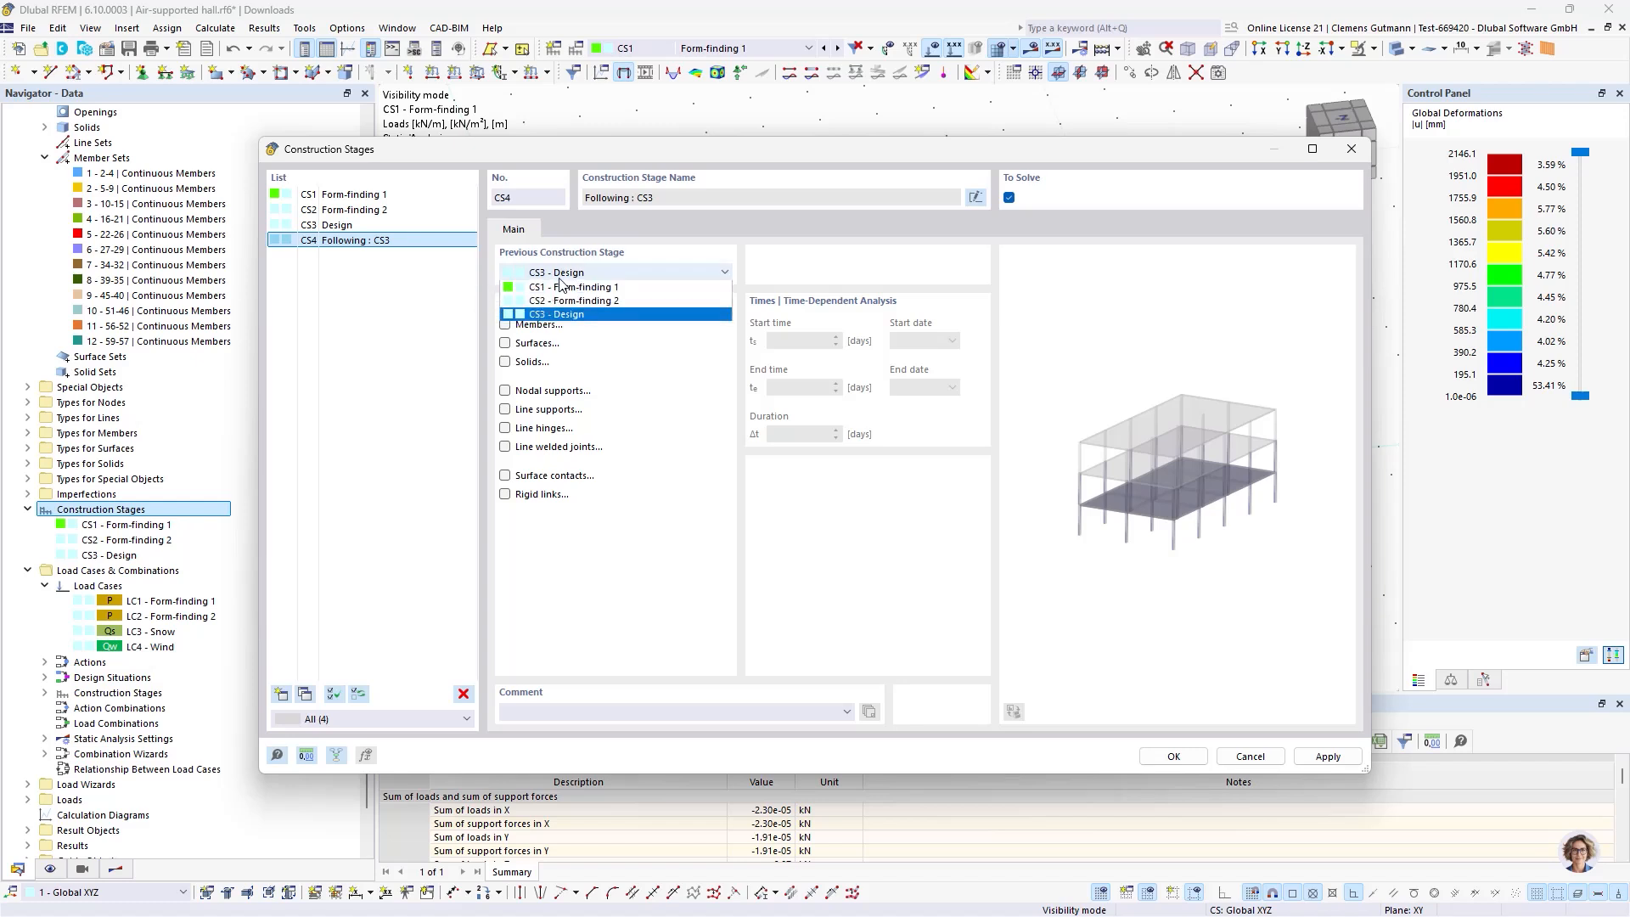
pyautogui.click(623, 297)
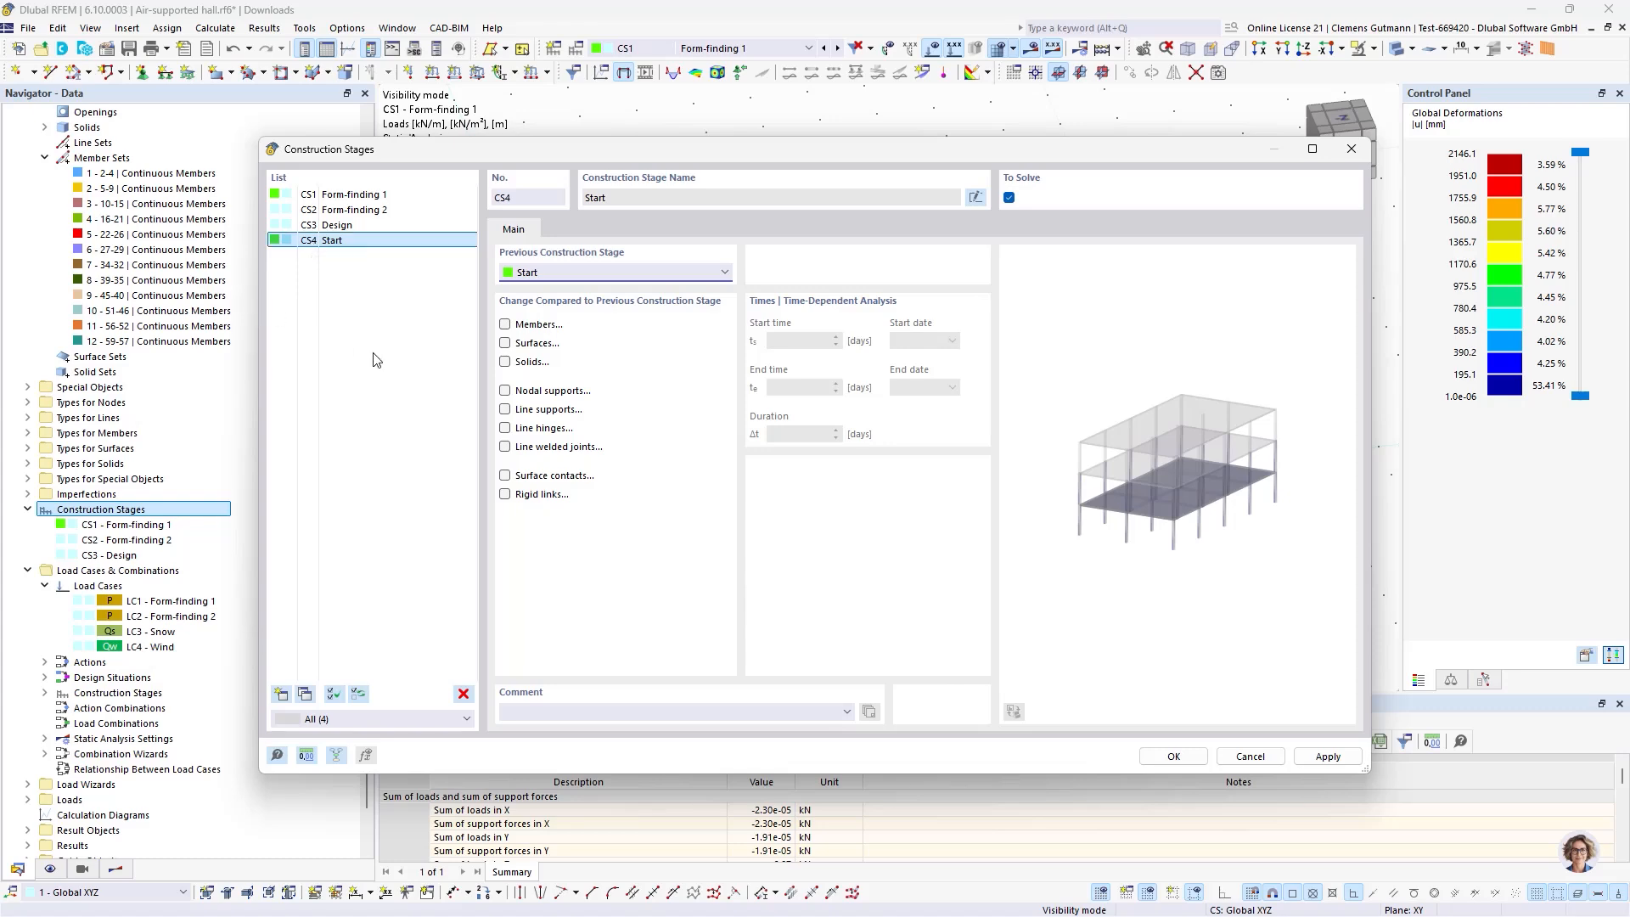
pyautogui.click(1247, 755)
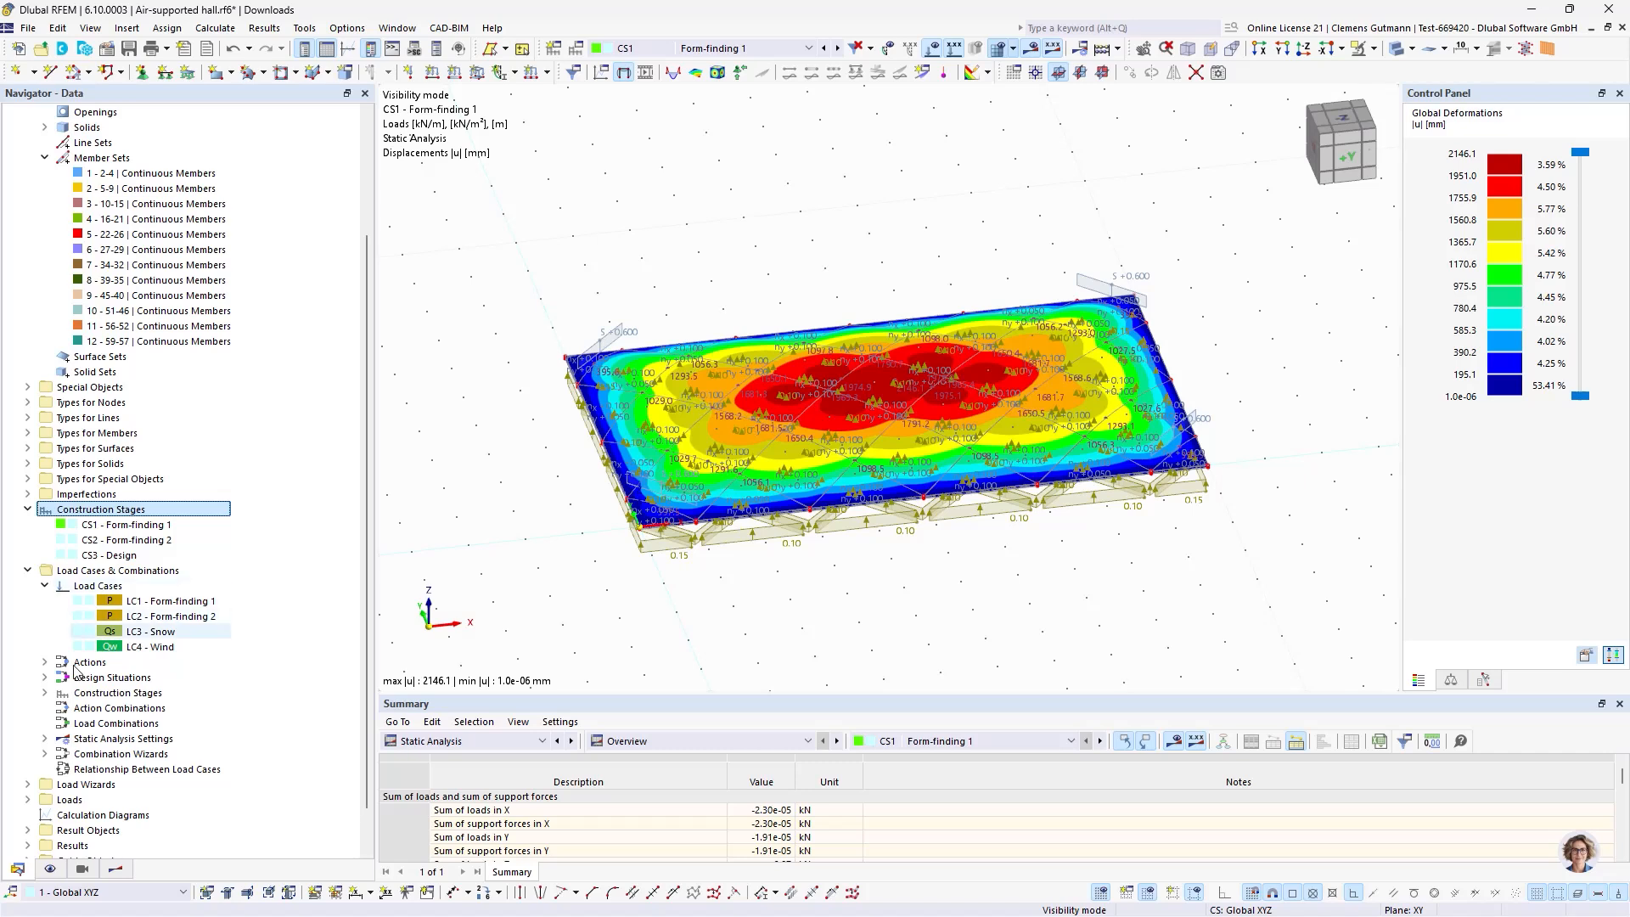
# Examine which load cases are assigned to construction stage CS1 - Form-finding 1.
pyautogui.doubleClick(115, 693)
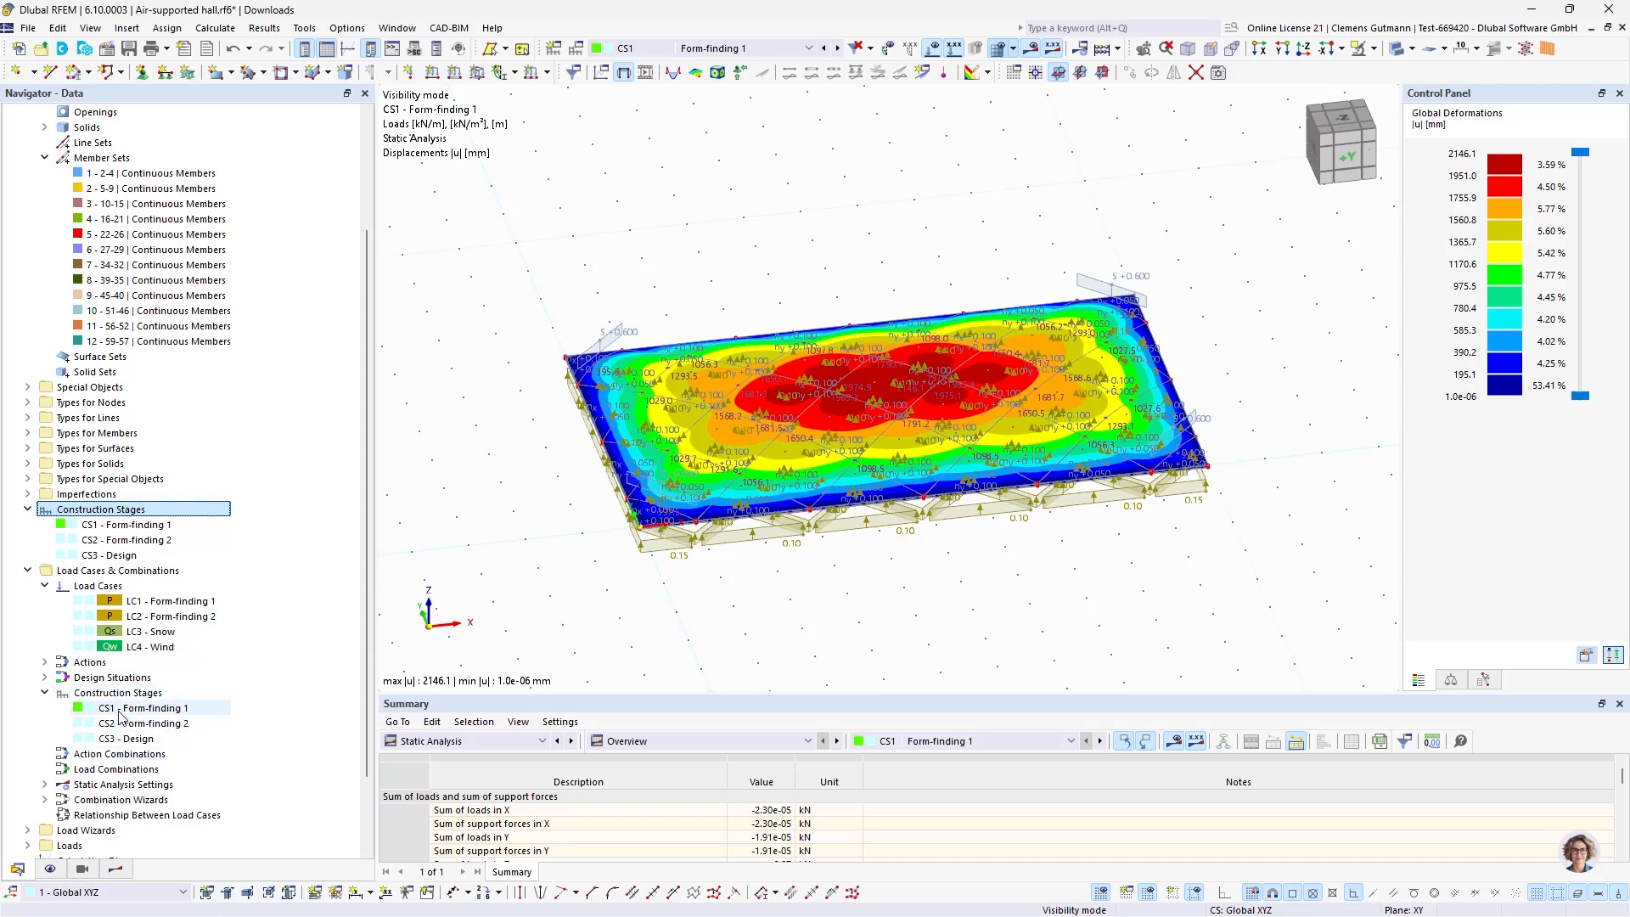
pyautogui.rightClick(118, 705)
pyautogui.doubleClick(92, 712)
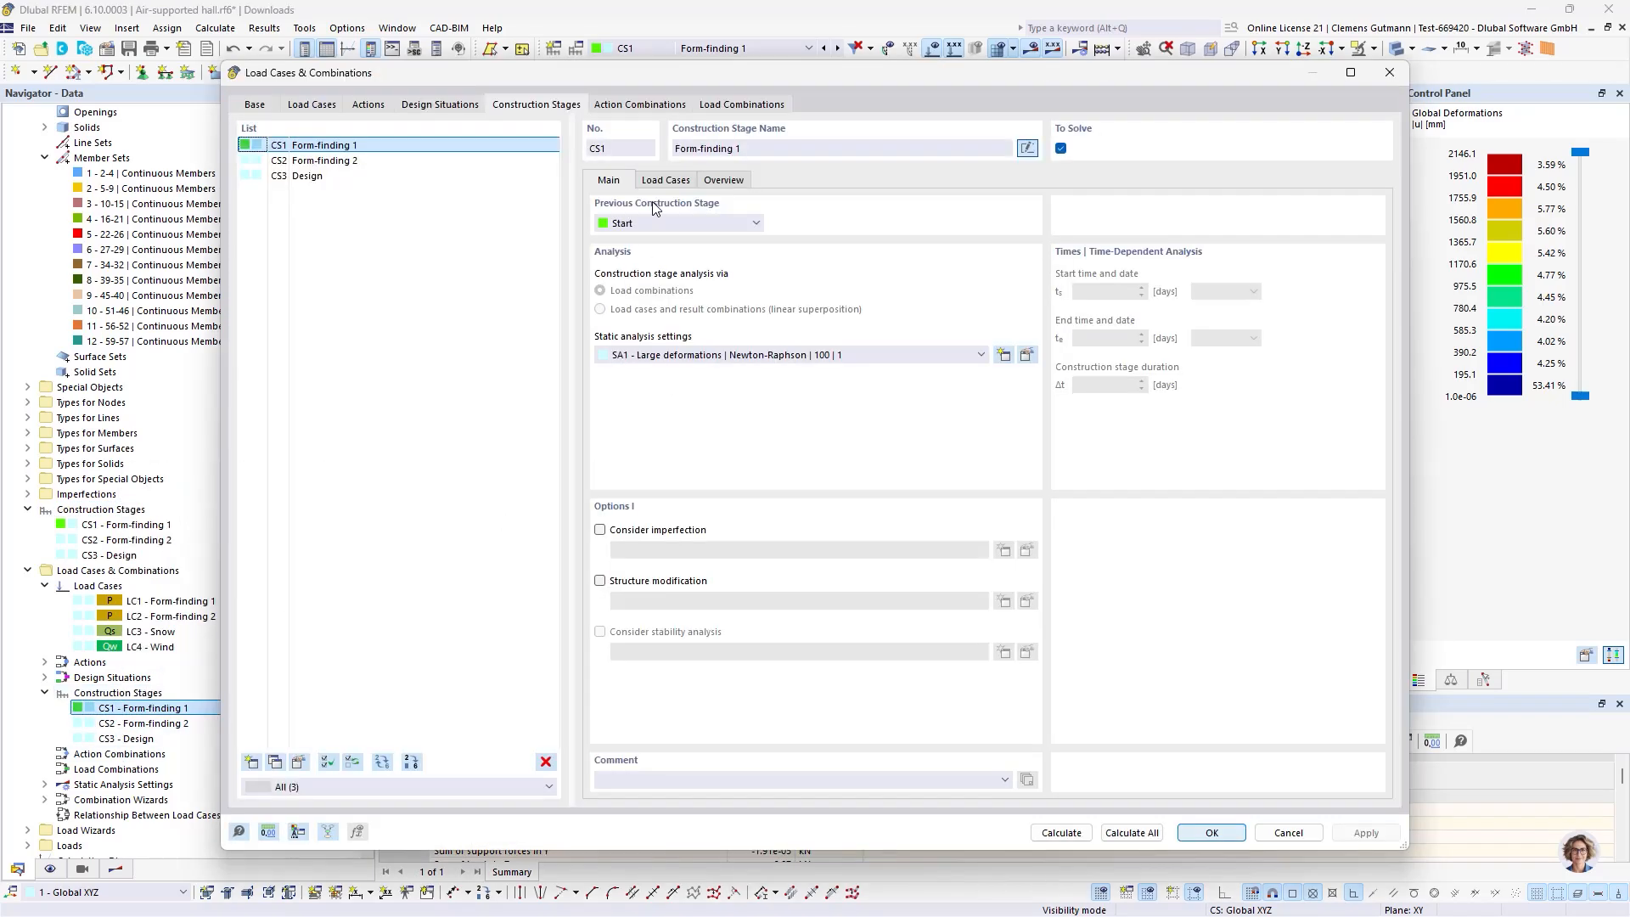
pyautogui.click(665, 180)
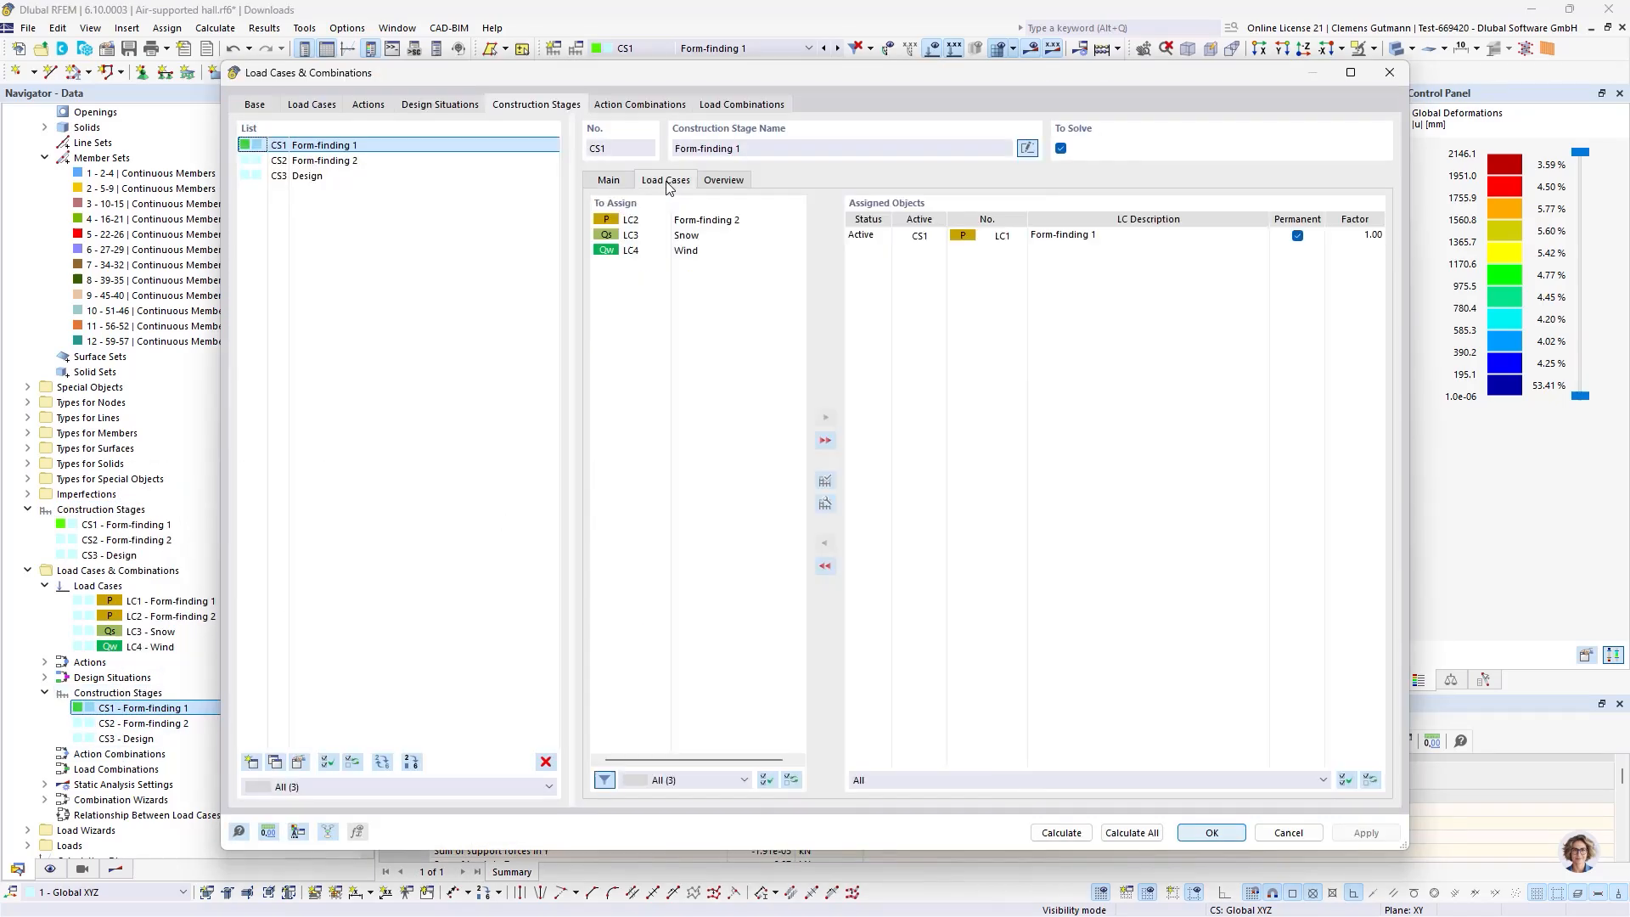
# Check the main and initial state settings of the combination wizard used by the SLS - Characteristic design situation.
pyautogui.click(475, 105)
pyautogui.click(1027, 554)
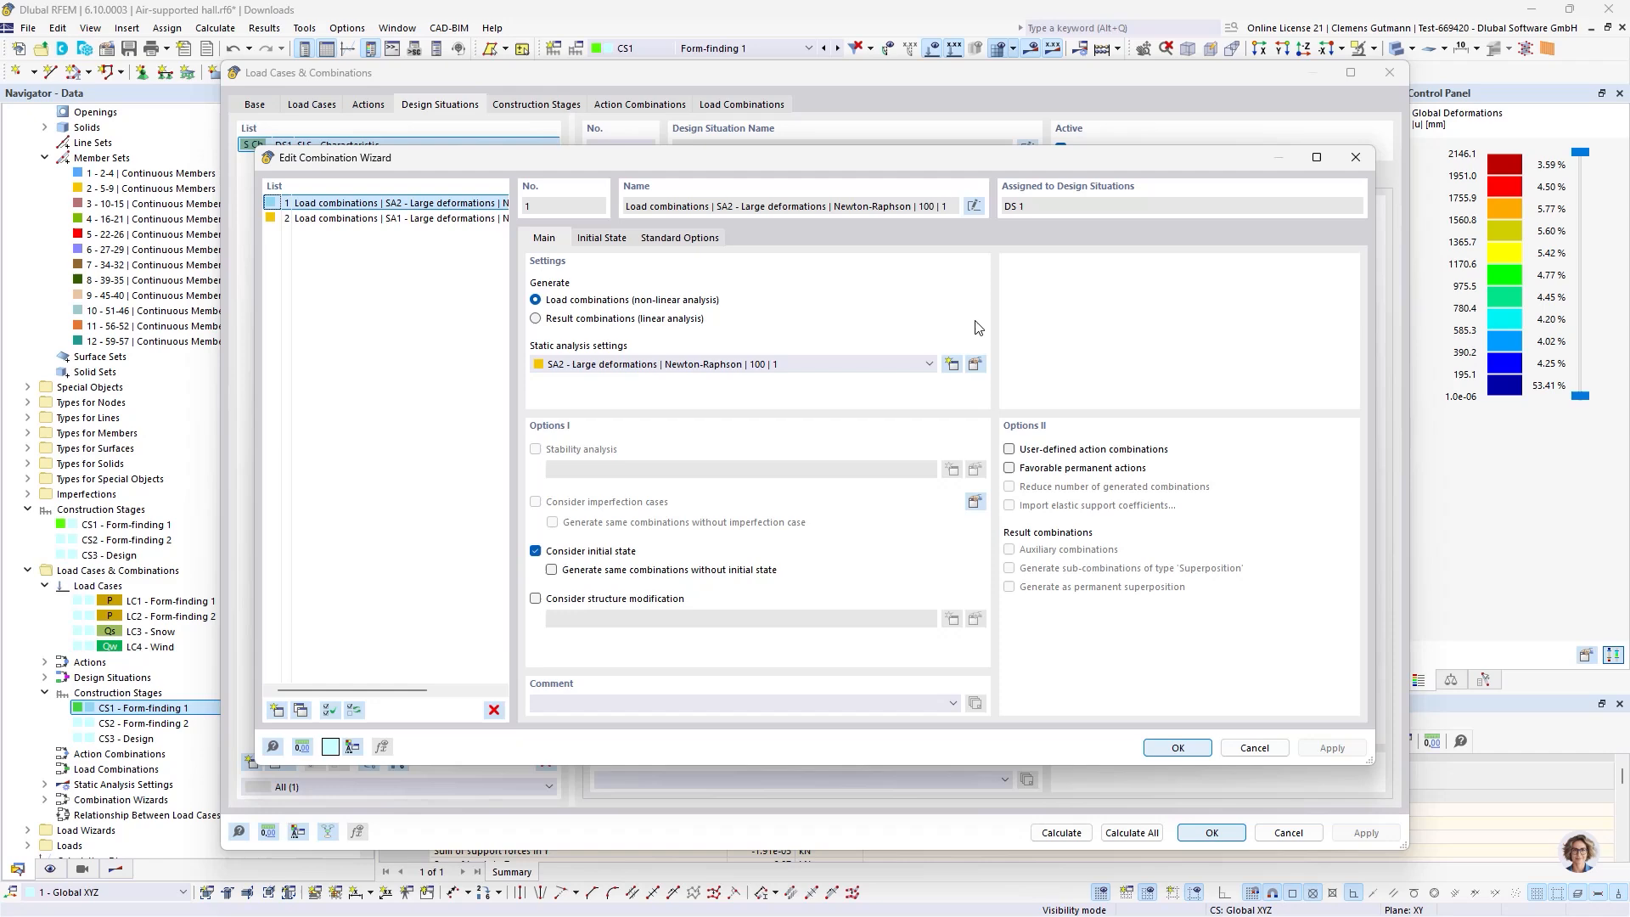
pyautogui.click(602, 237)
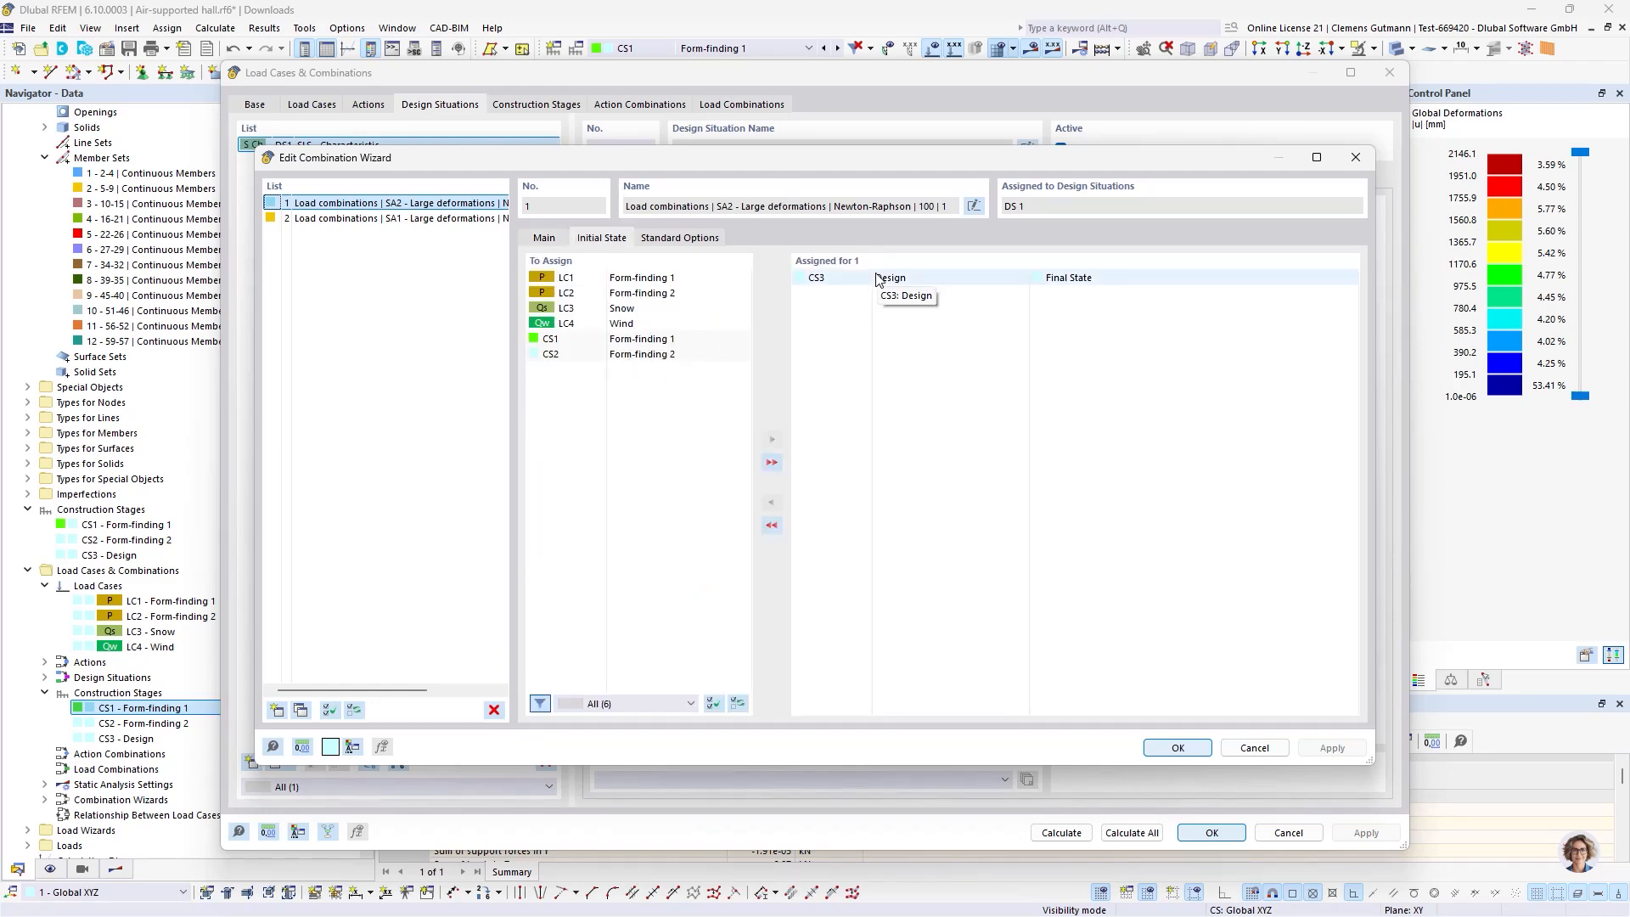
pyautogui.click(544, 238)
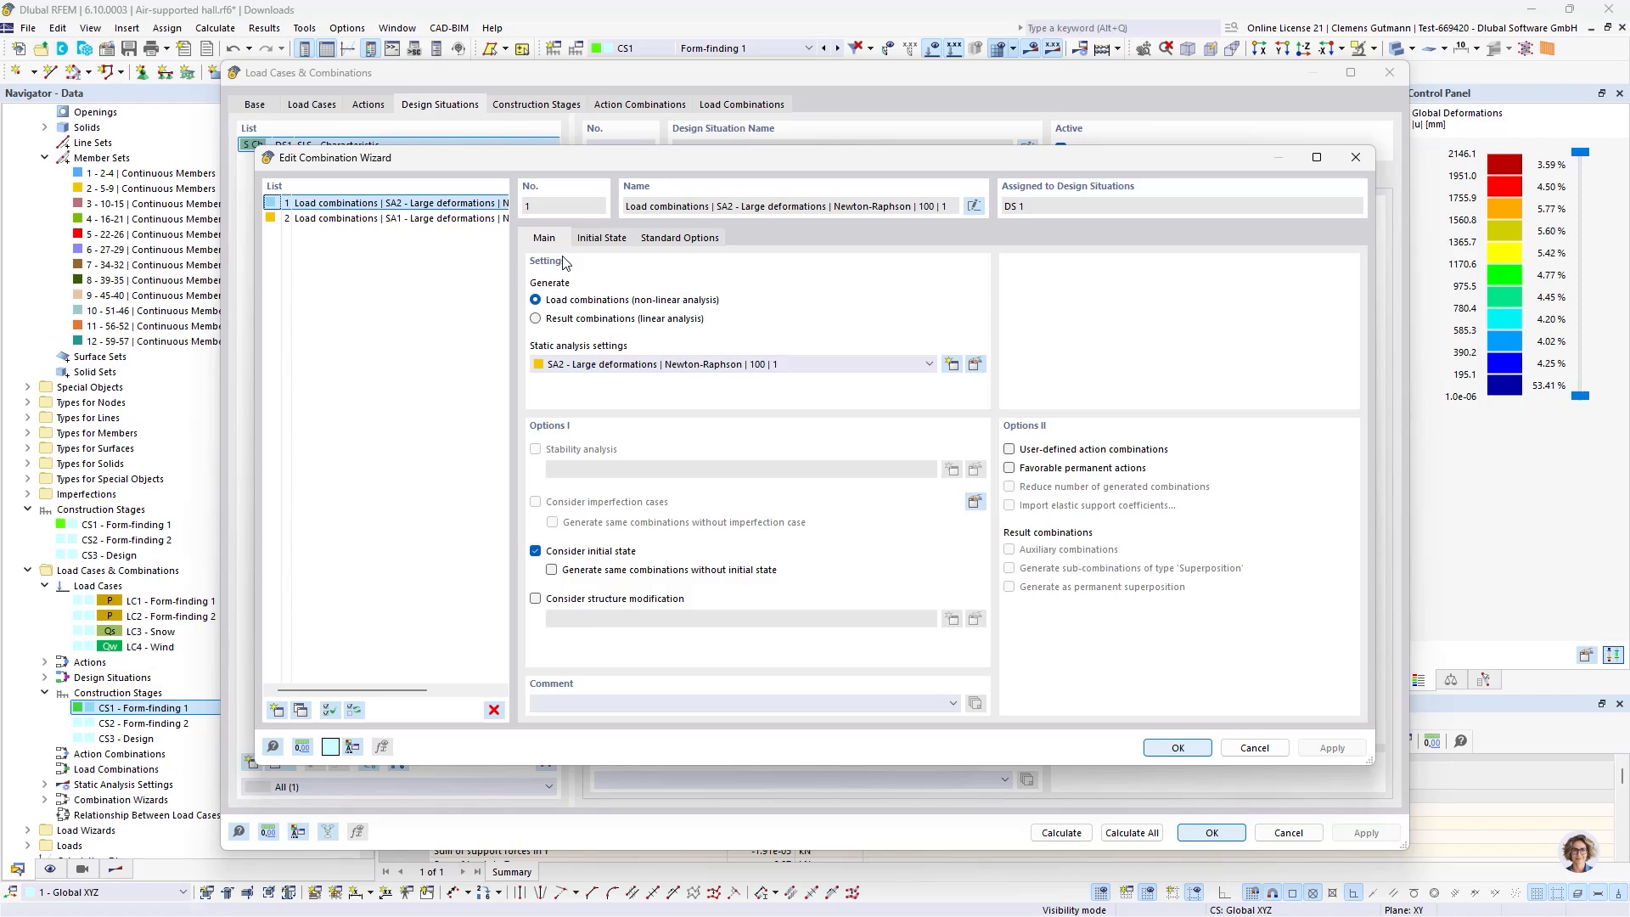
pyautogui.click(602, 238)
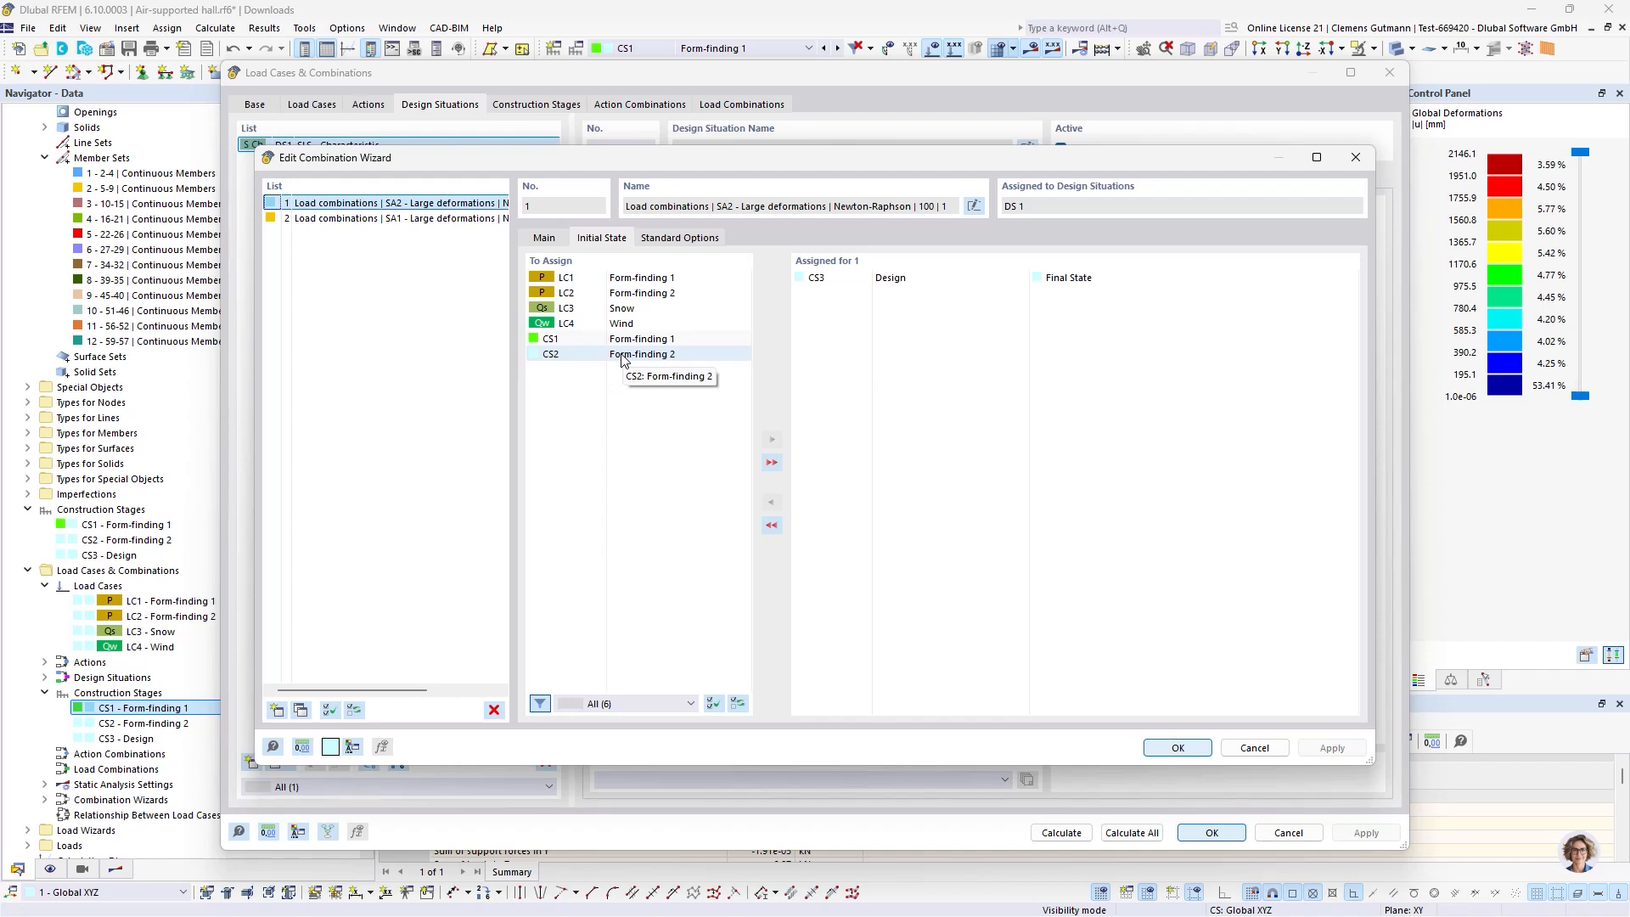
pyautogui.click(542, 240)
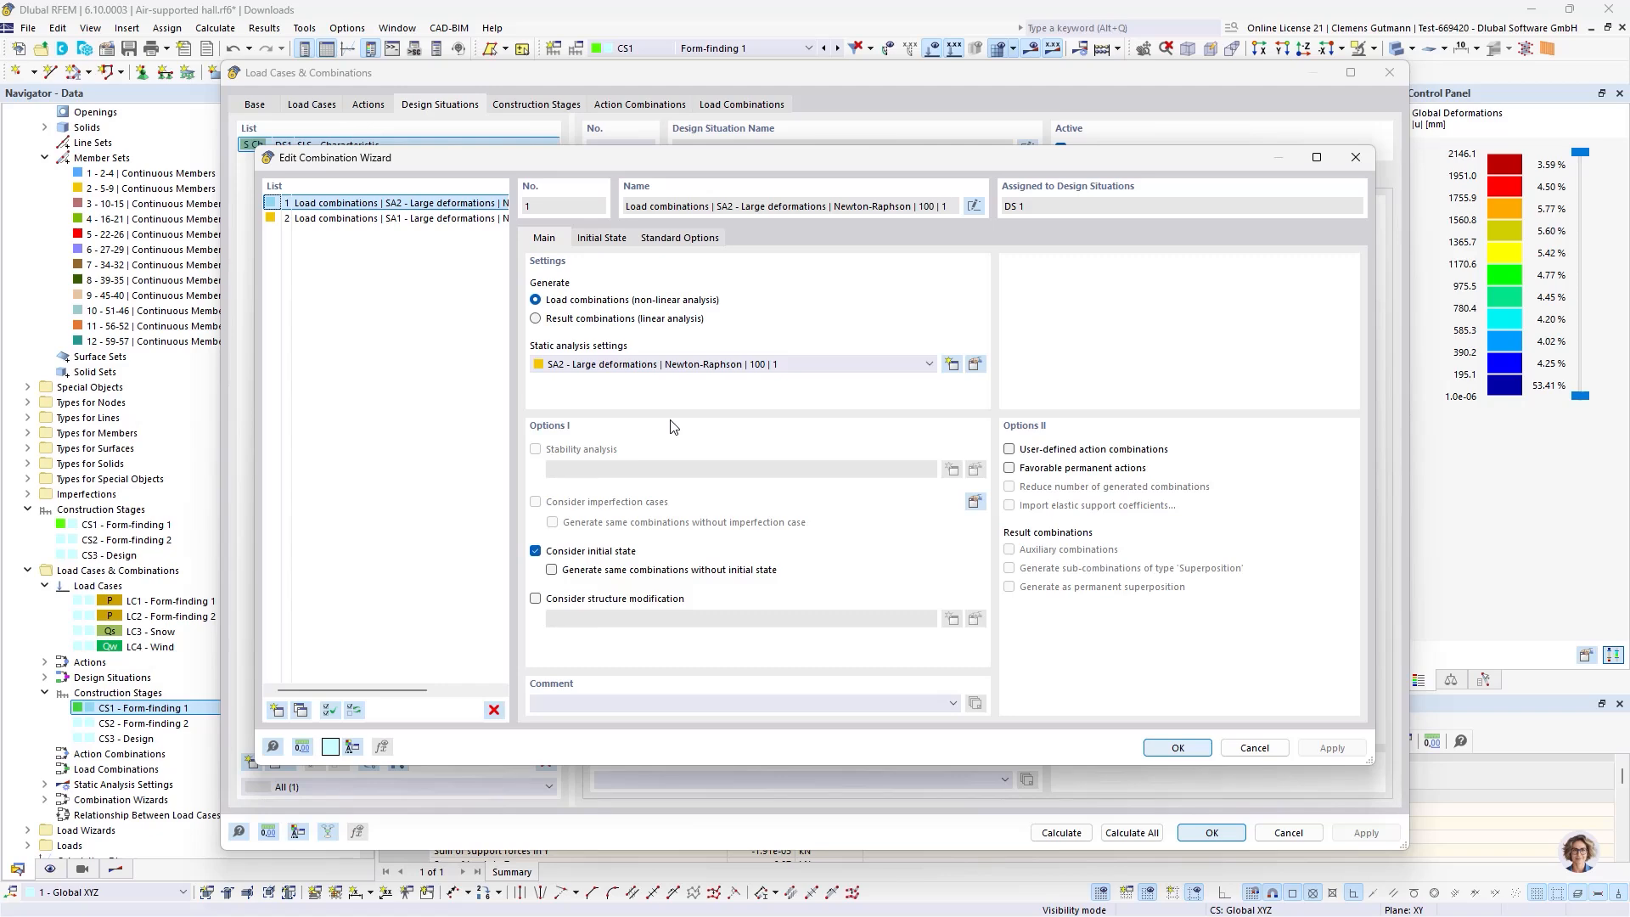
pyautogui.click(1178, 748)
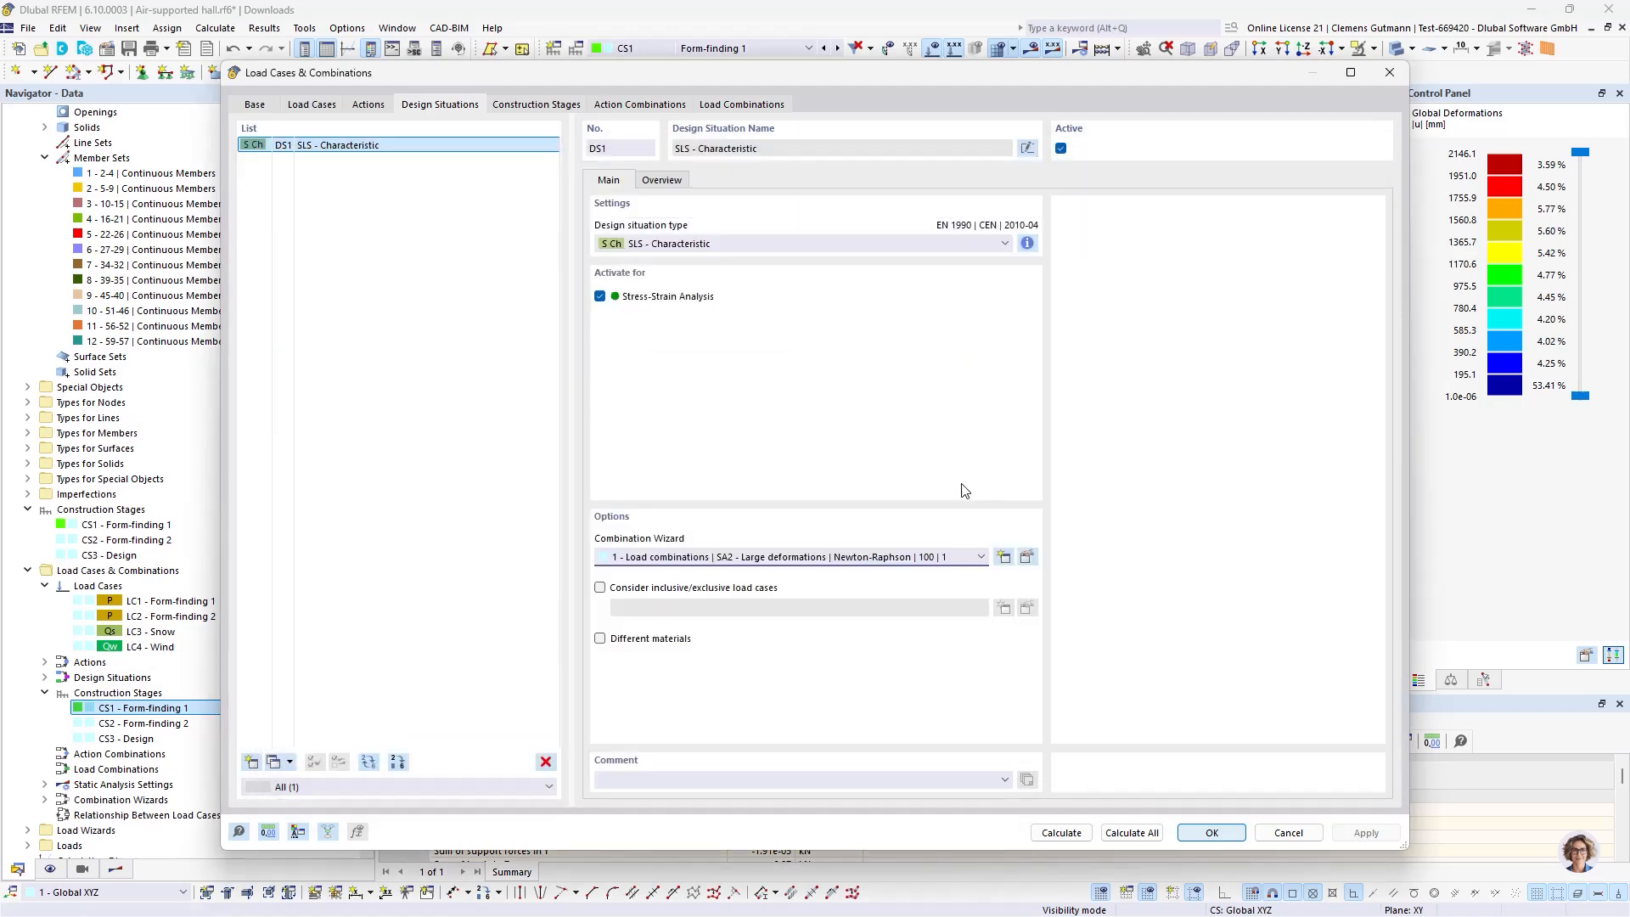
# Generate the action and load combinations for the design situation and examine load combinations CO3 and CO5.
pyautogui.click(540, 104)
pyautogui.click(639, 104)
pyautogui.click(741, 104)
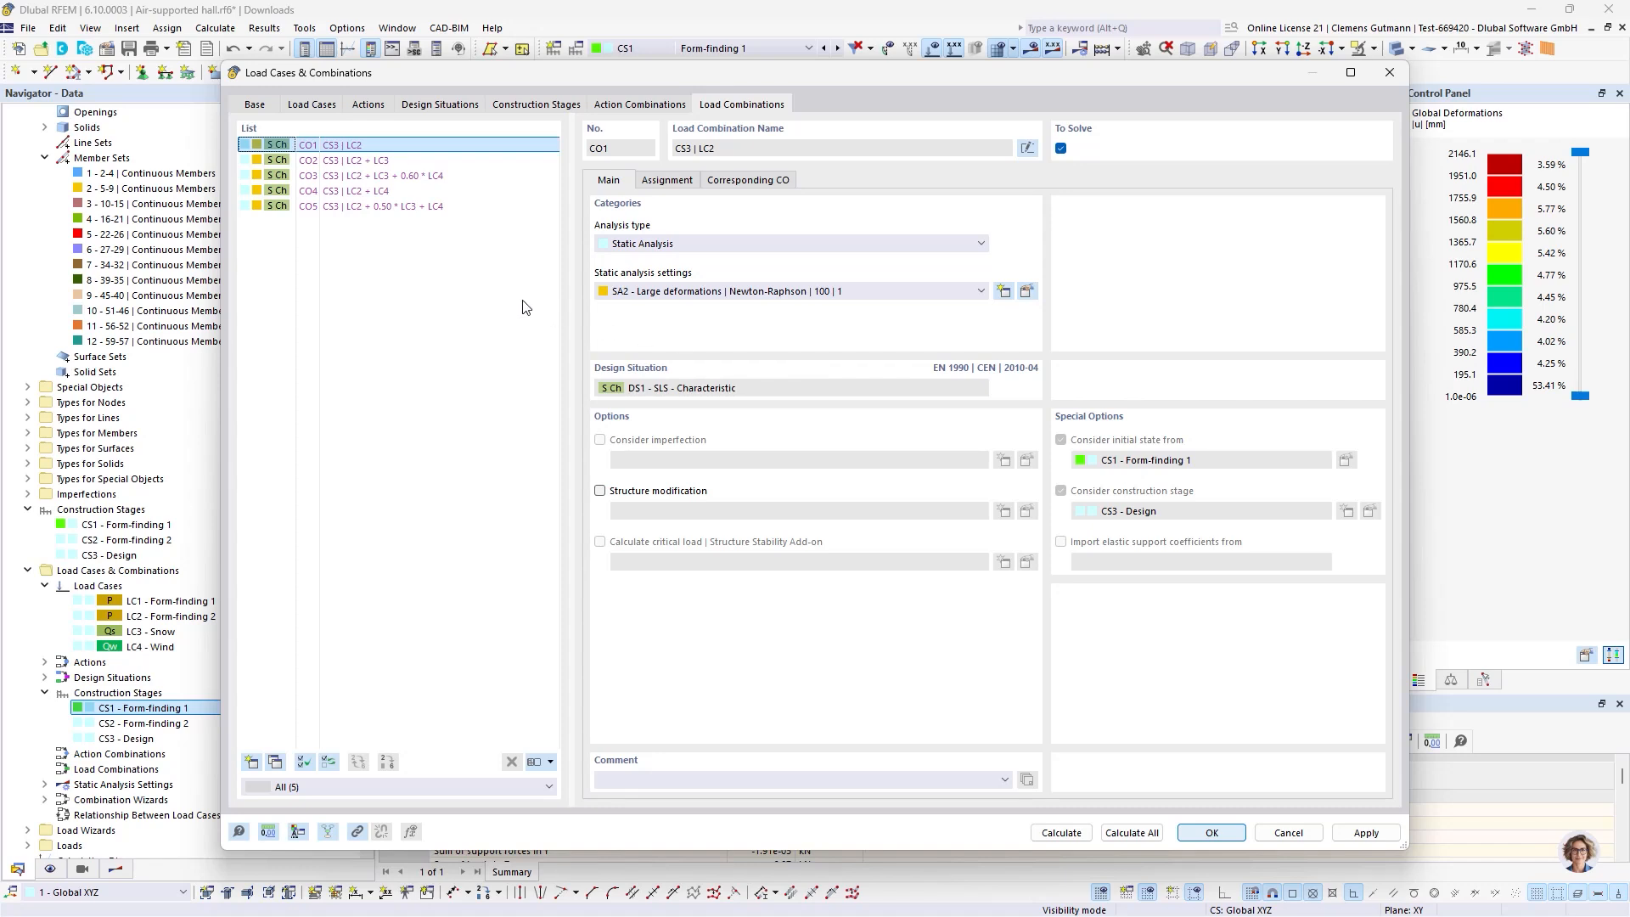
pyautogui.click(431, 177)
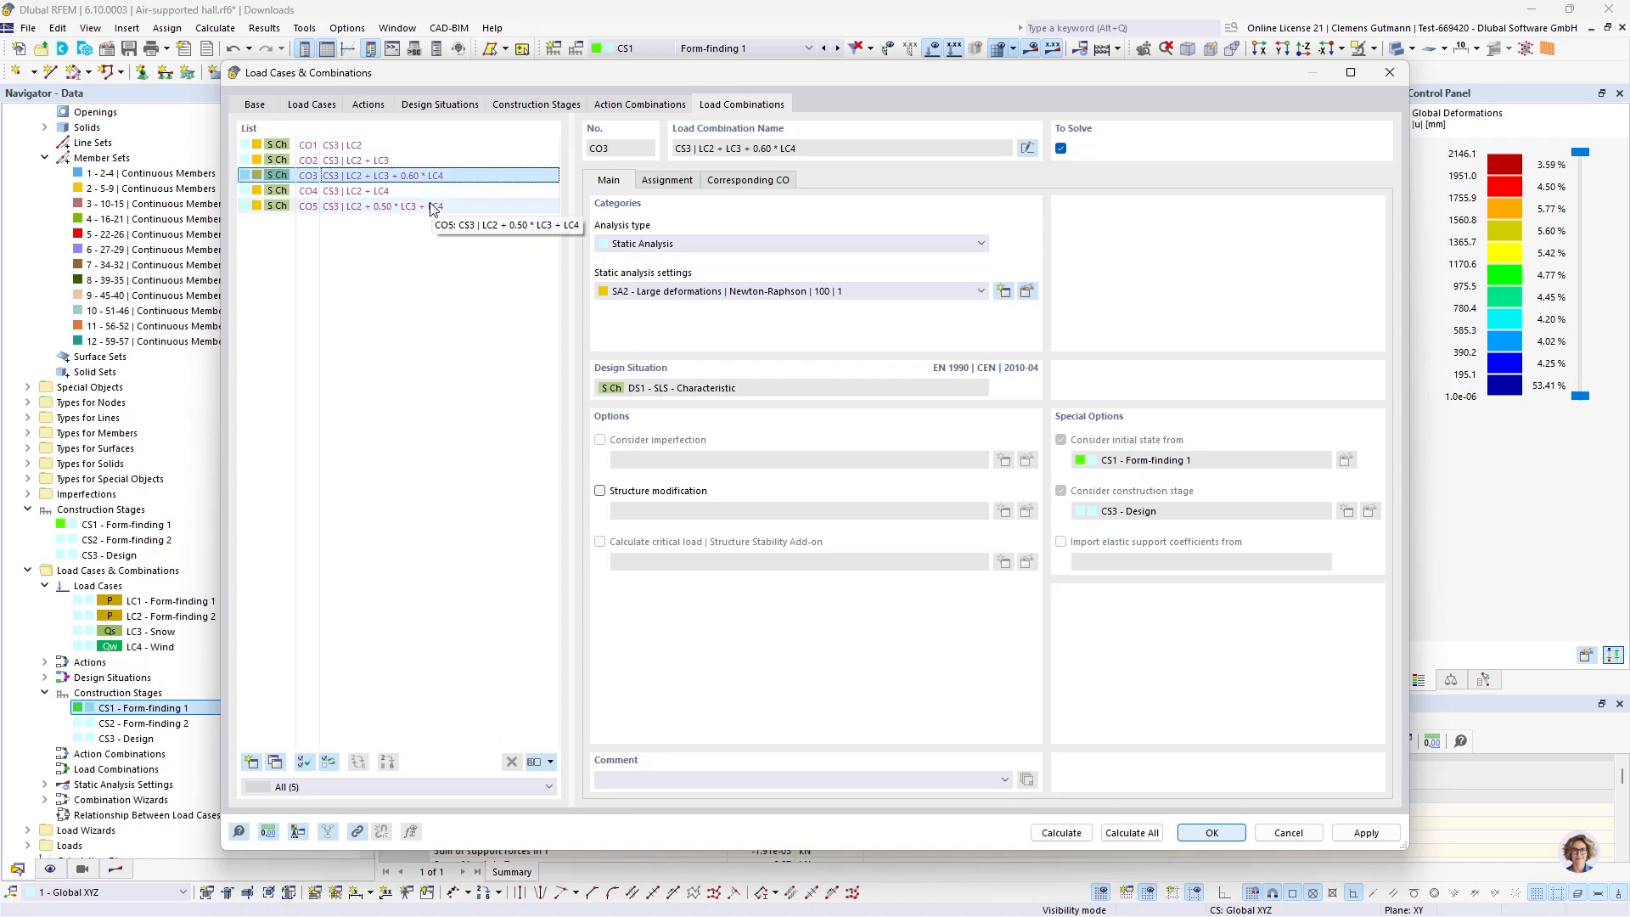
pyautogui.click(431, 206)
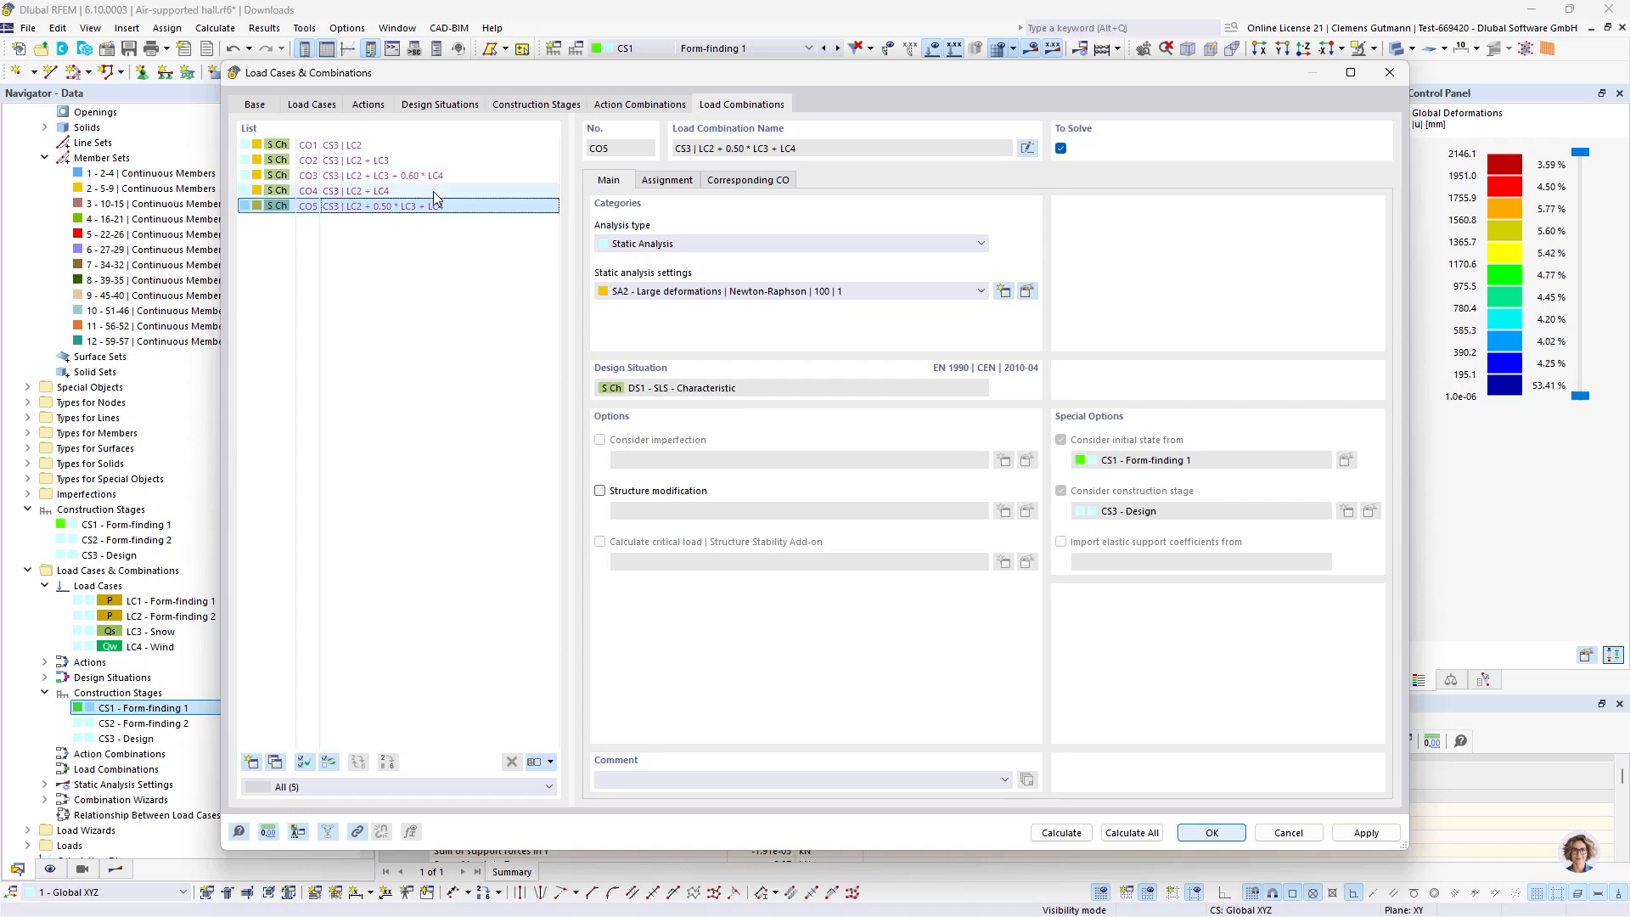
# Examine the load cases assigned to CO5 and the action types of the Prestress, Snow/Ice and Wind actions.
pyautogui.click(656, 182)
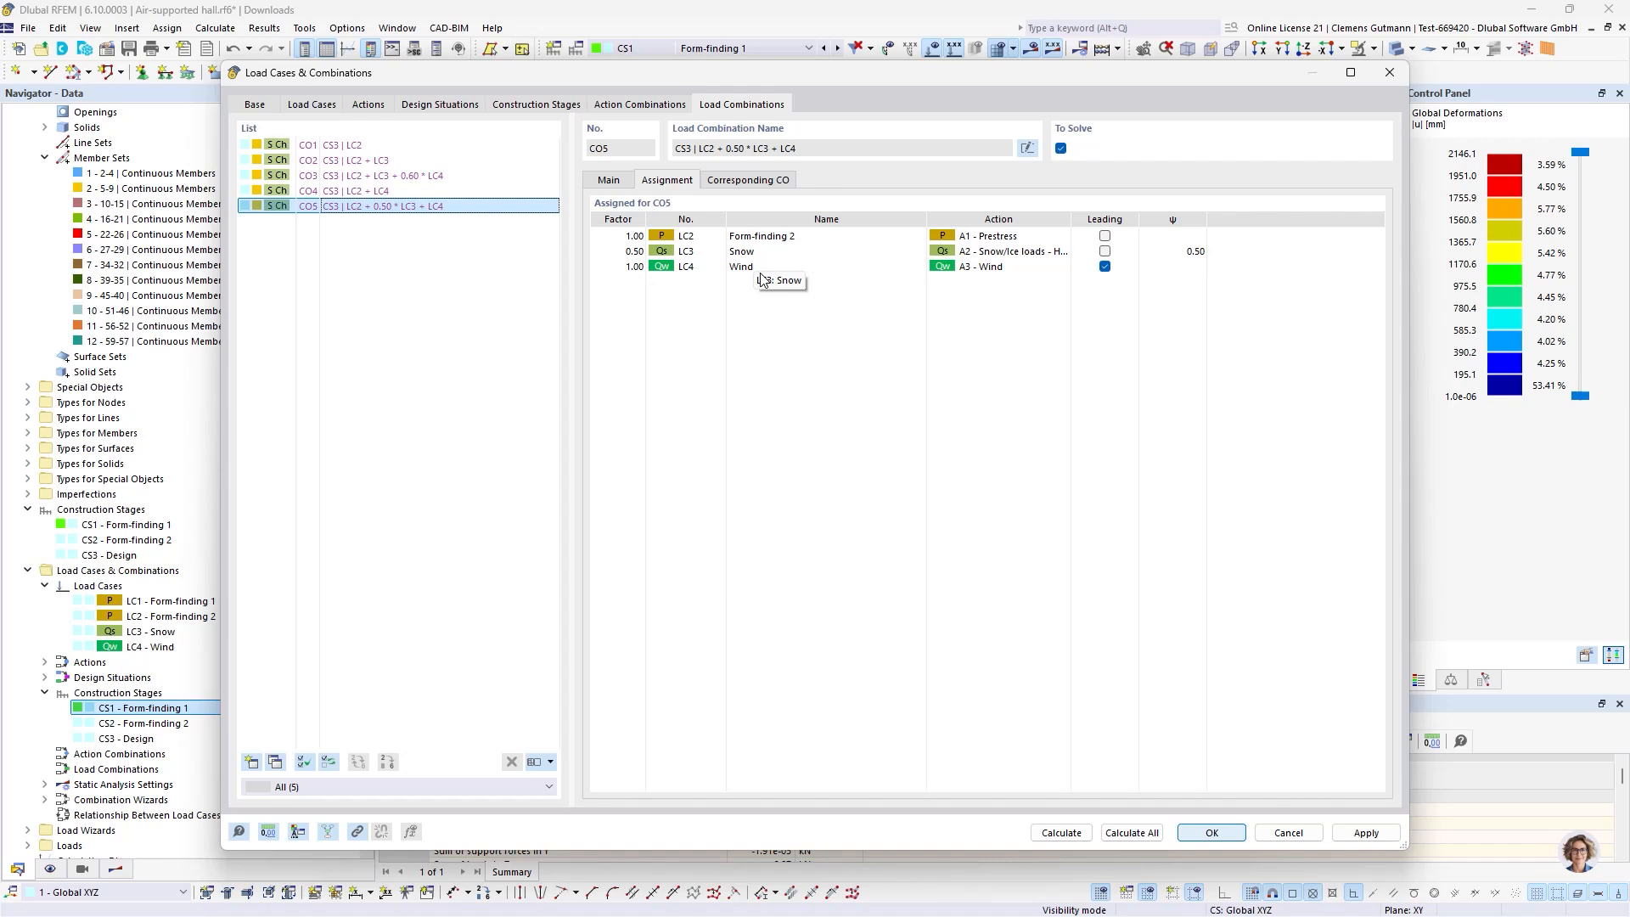
pyautogui.click(363, 109)
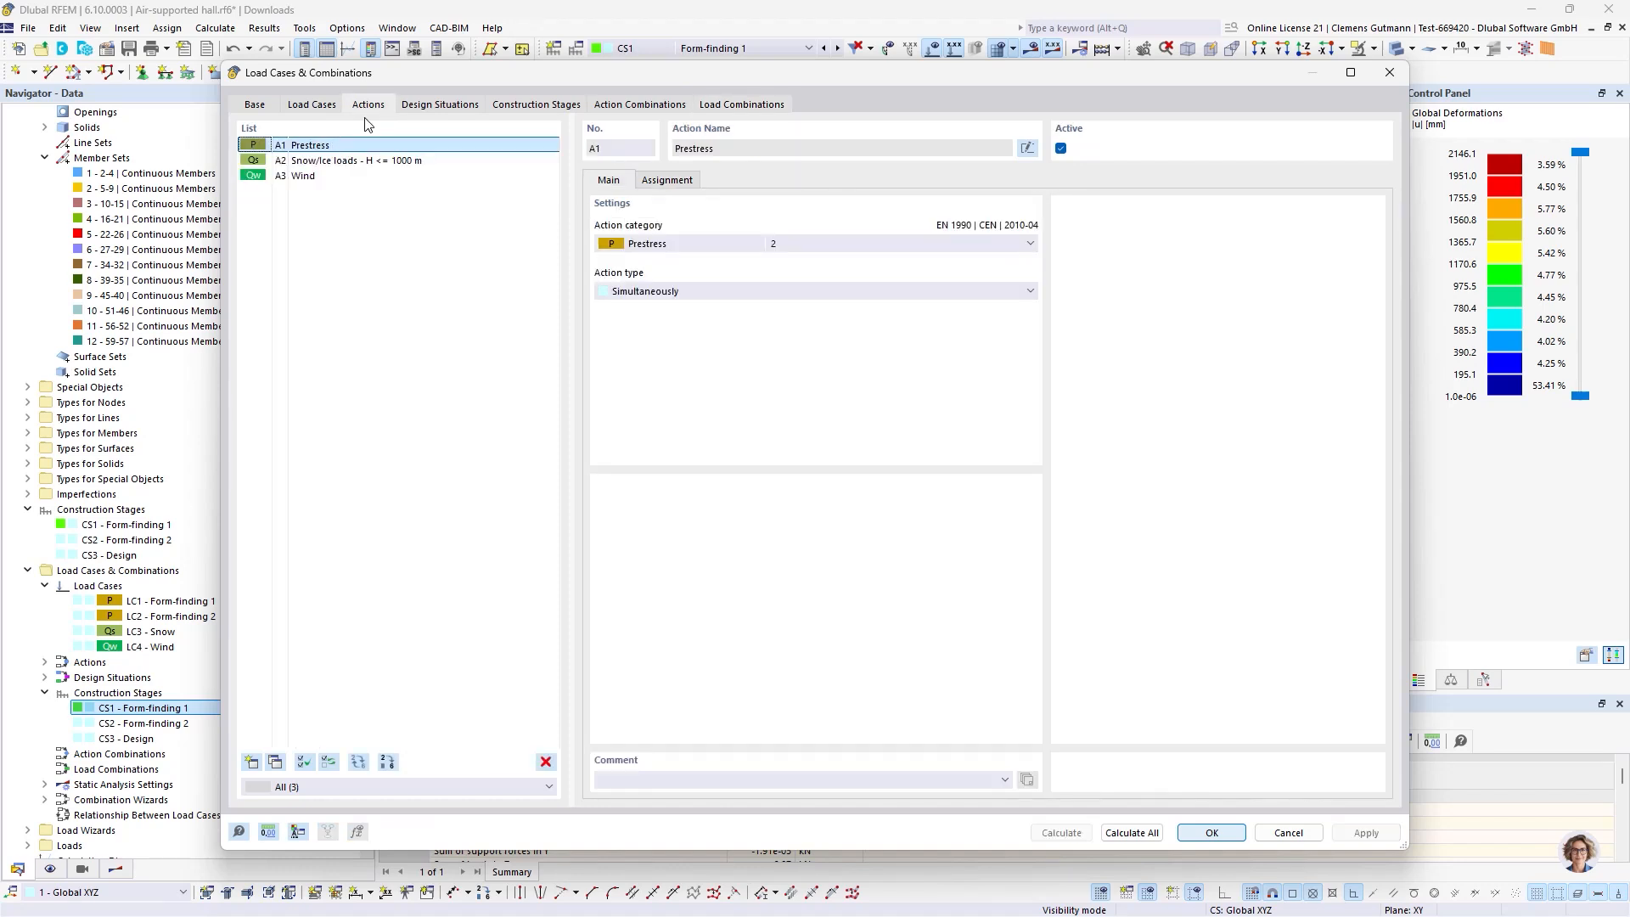
pyautogui.click(645, 291)
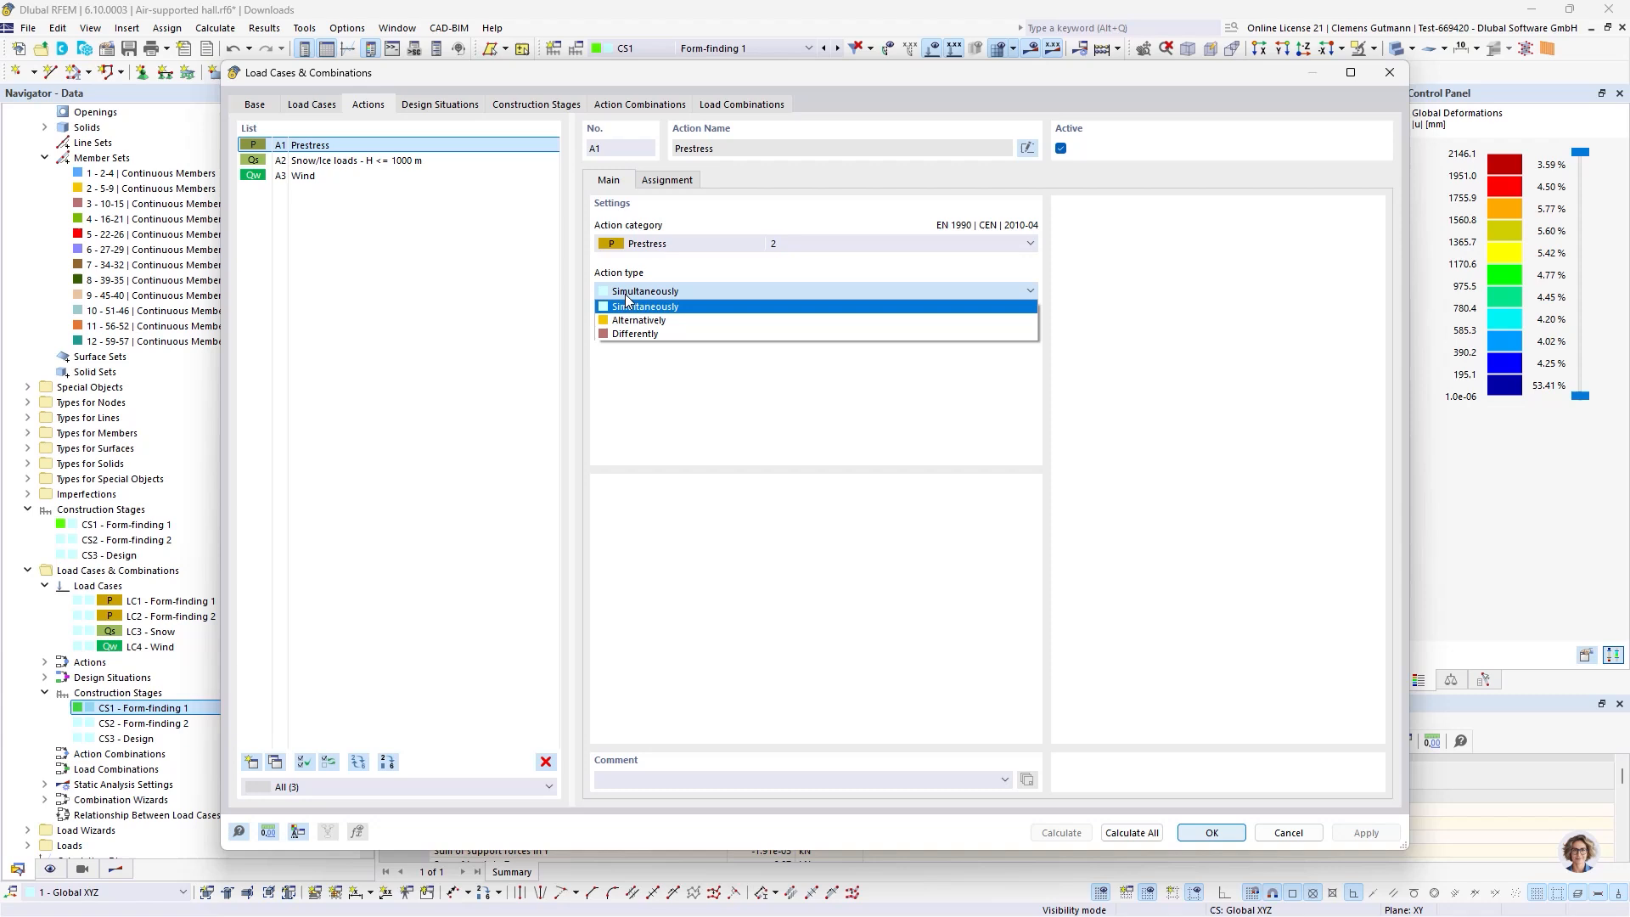
pyautogui.click(677, 292)
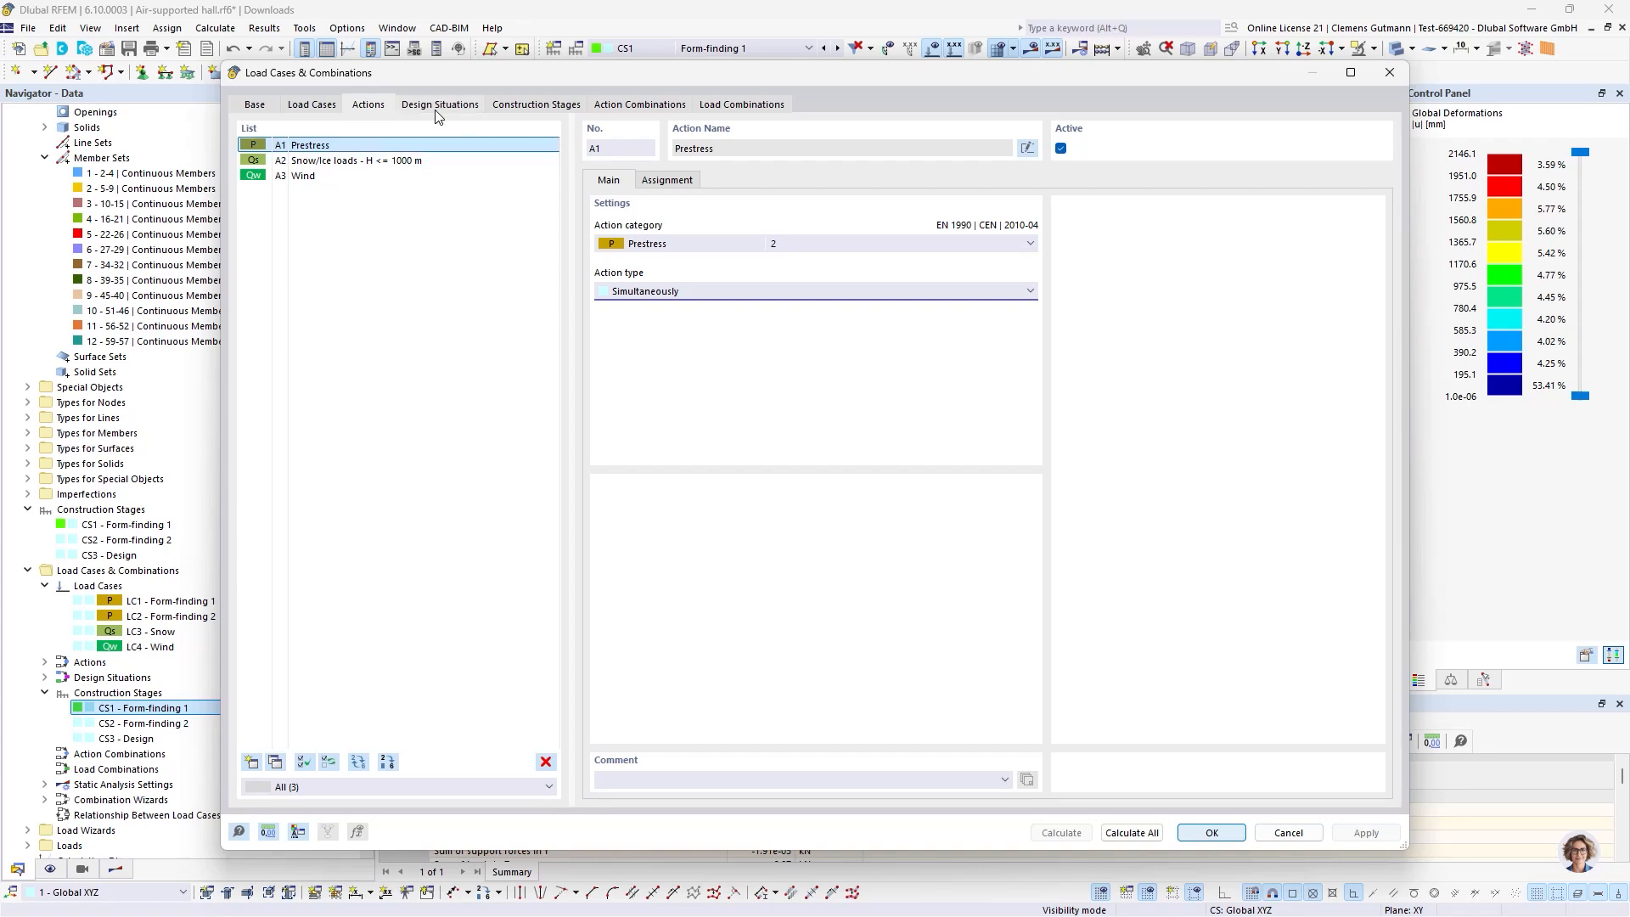
pyautogui.click(340, 160)
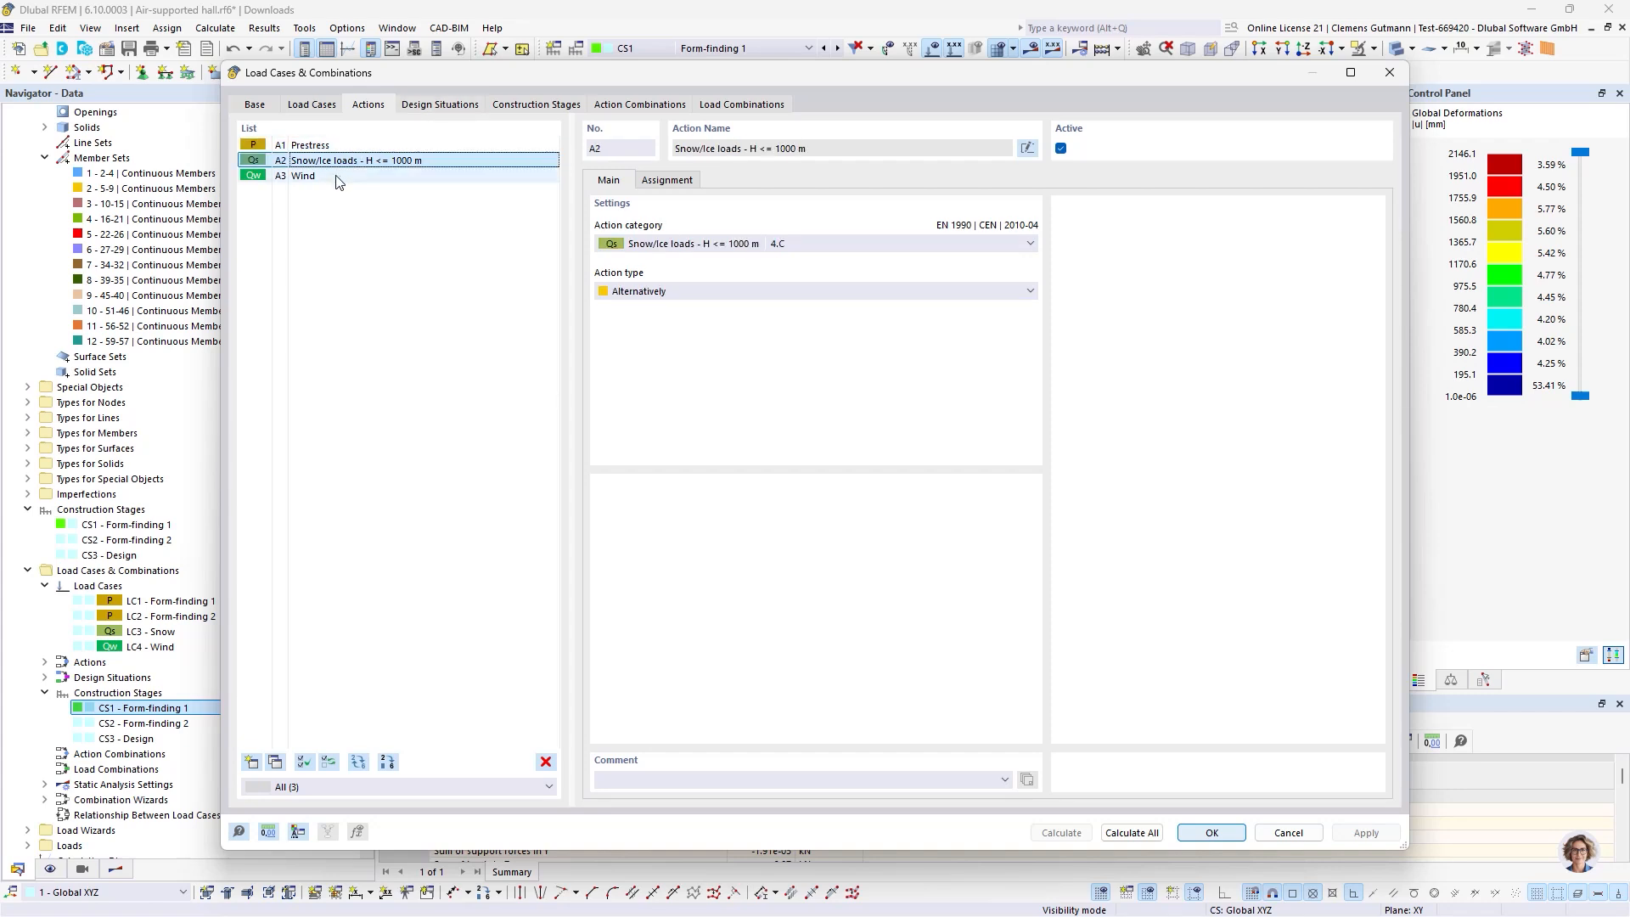
pyautogui.click(338, 175)
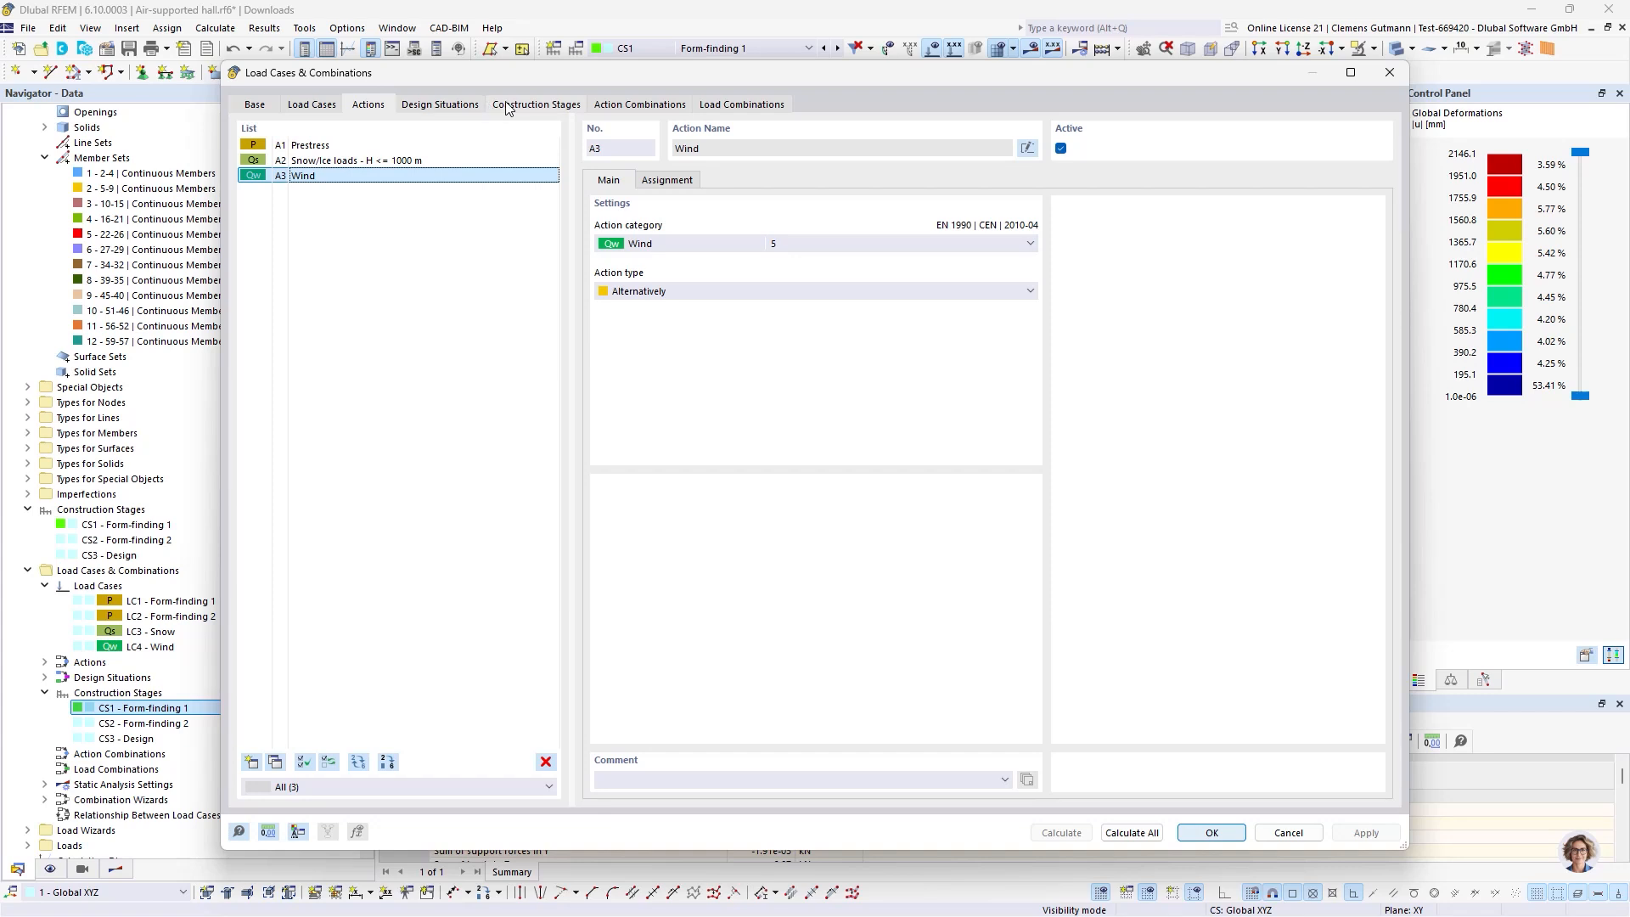
# Activate inclusive/exclusive load cases for the SLS - Characteristic design situation and create an exclusive relationship with LC3 - Snow as the selected load case.
pyautogui.click(471, 106)
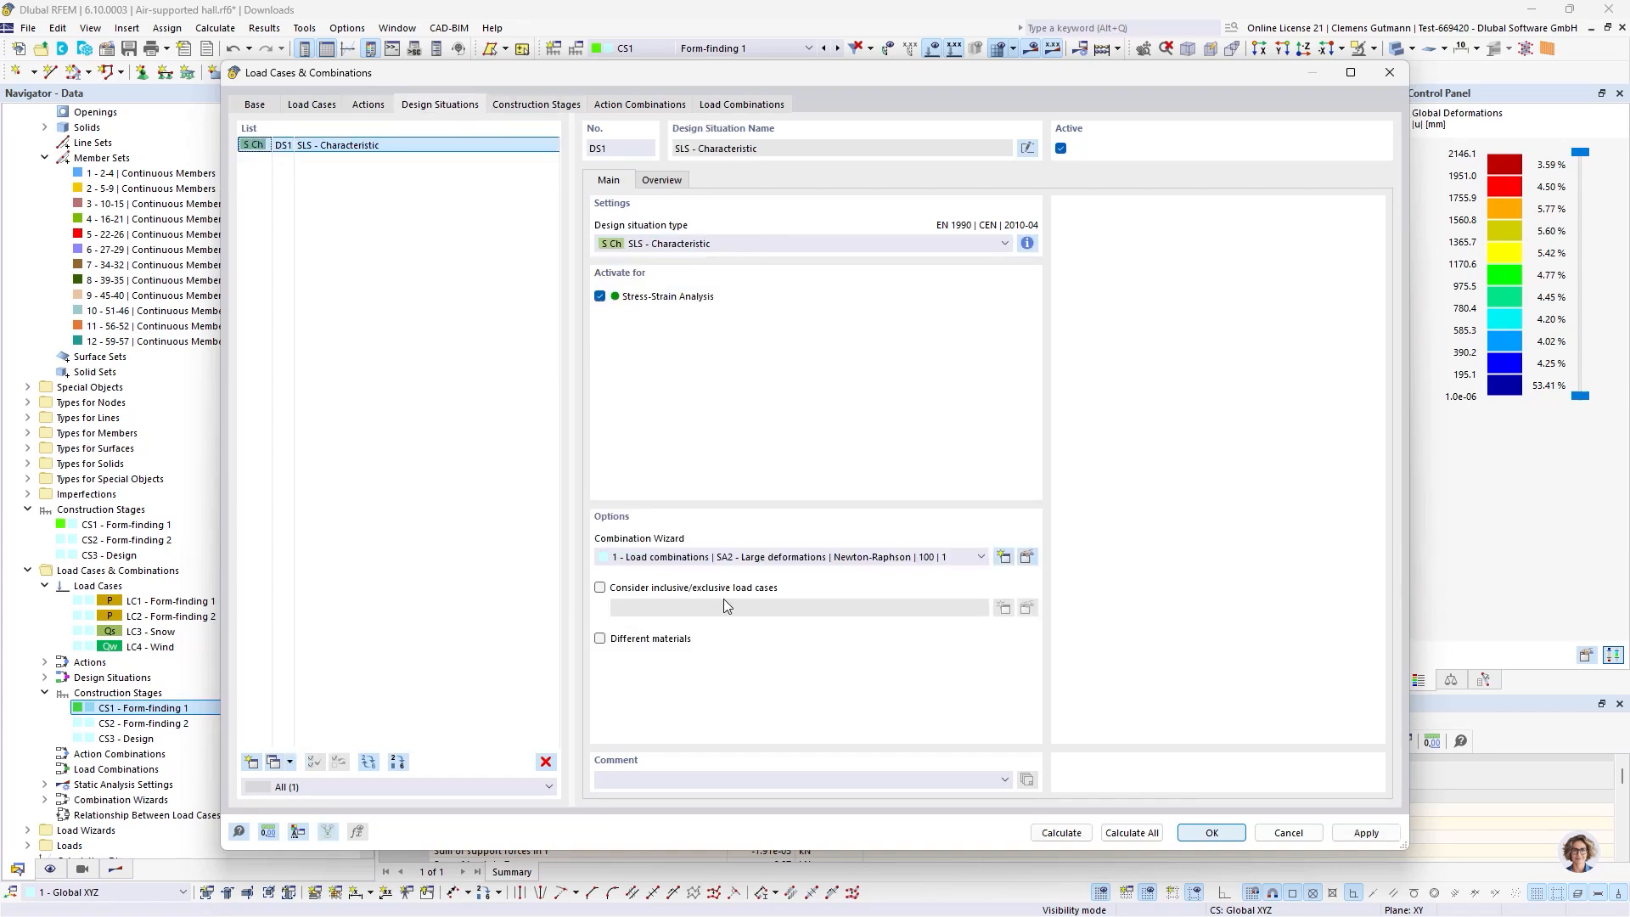
pyautogui.click(600, 587)
pyautogui.click(1004, 608)
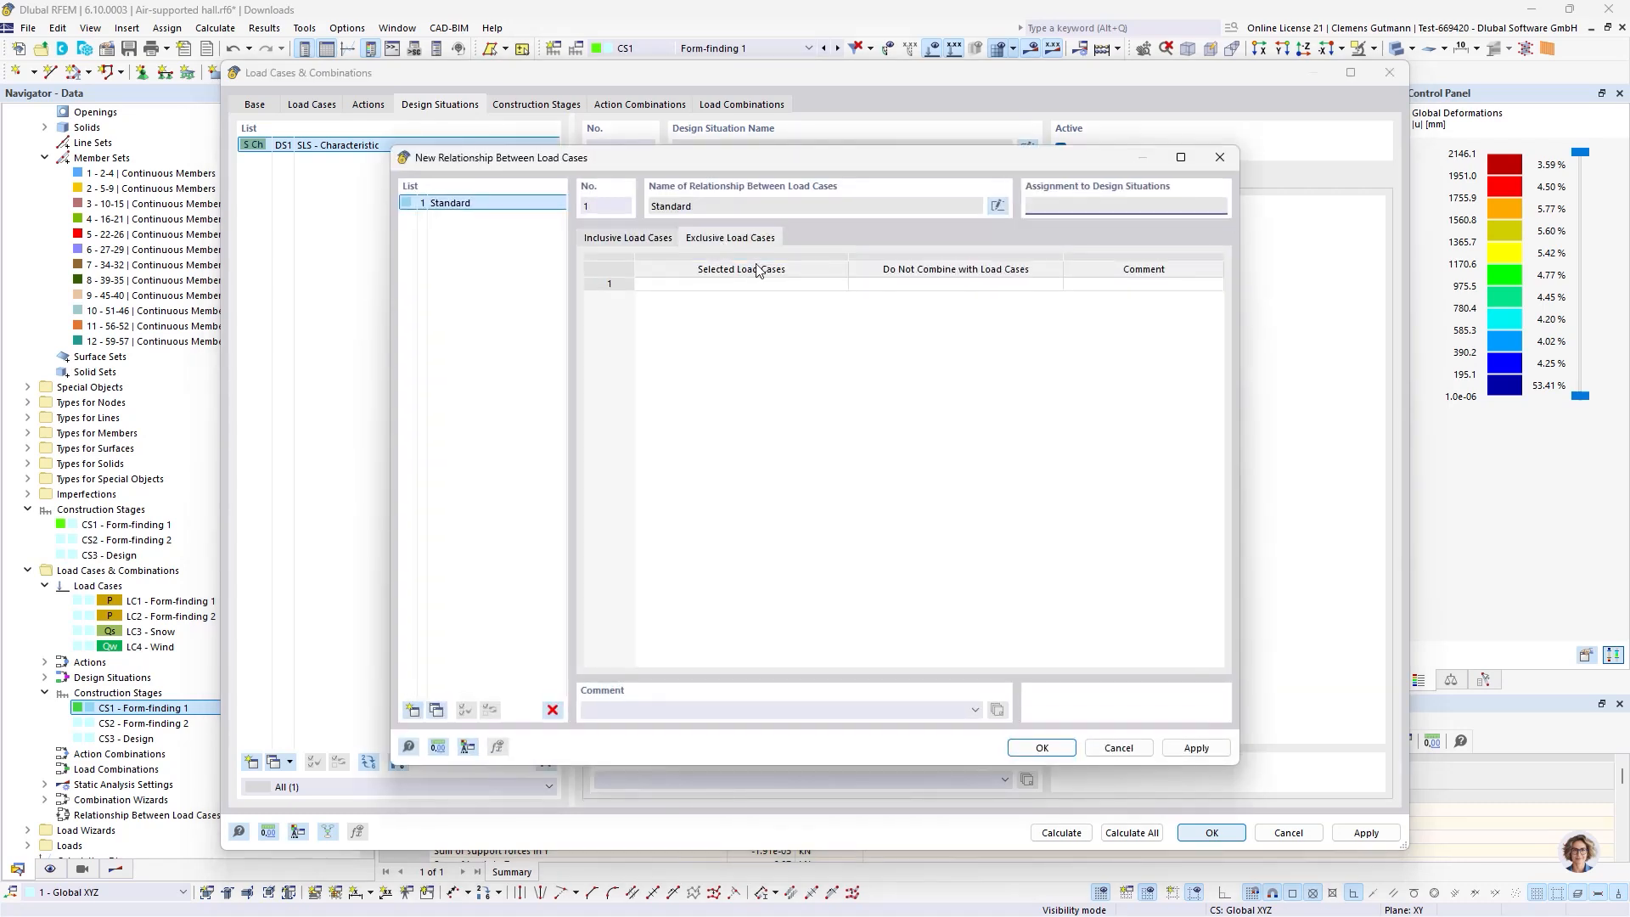
pyautogui.click(805, 284)
pyautogui.click(843, 284)
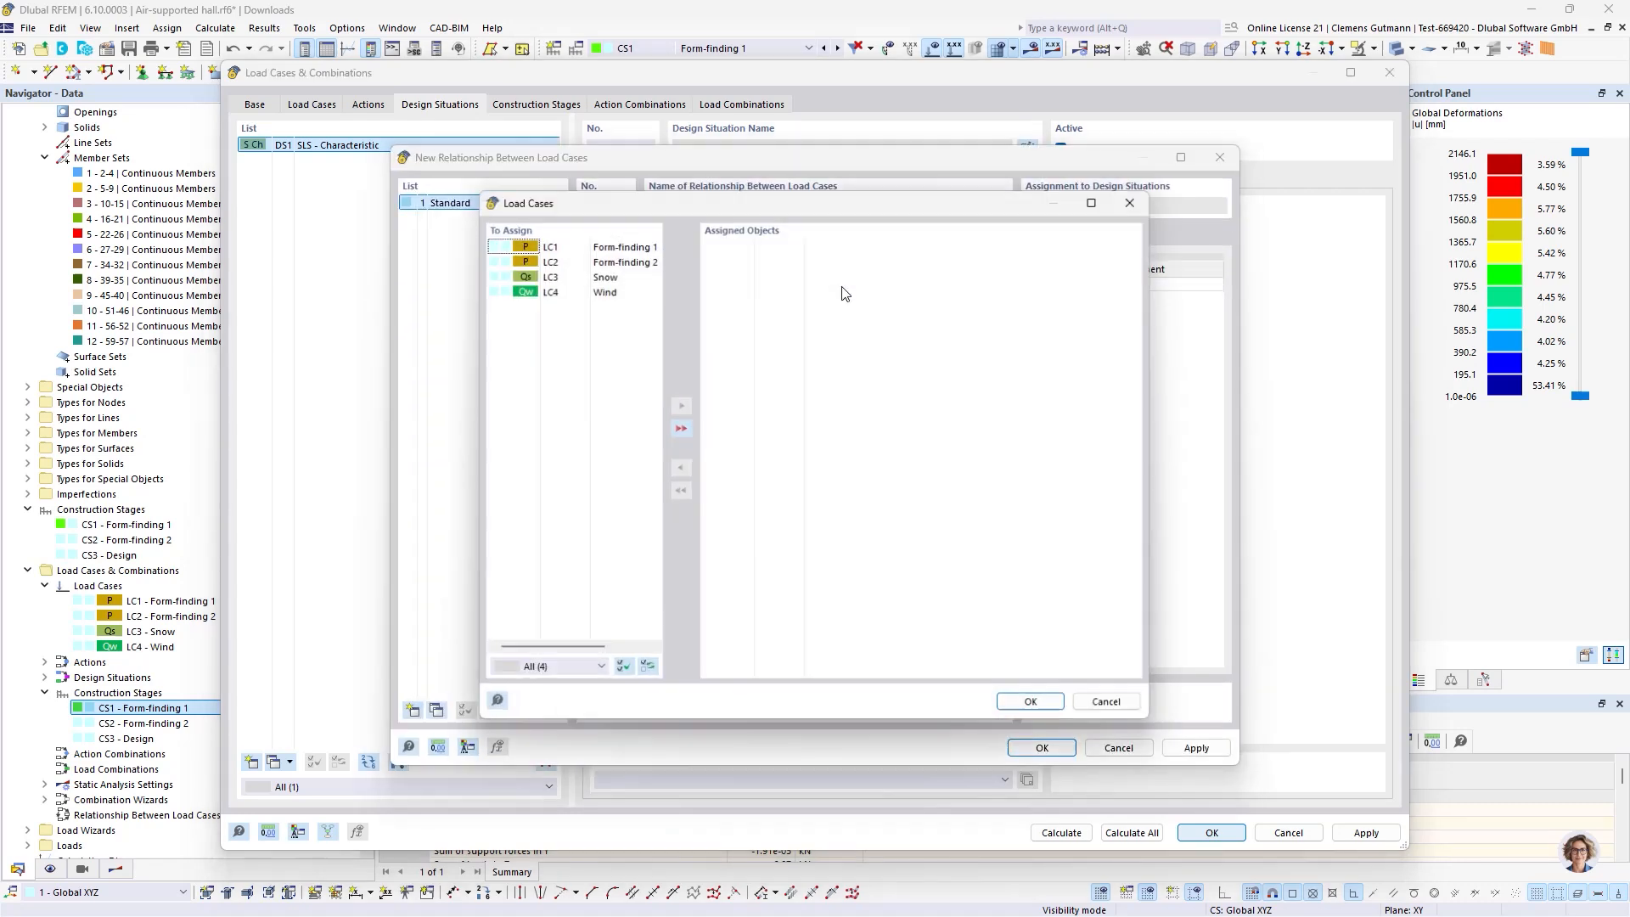
pyautogui.click(528, 273)
pyautogui.click(680, 405)
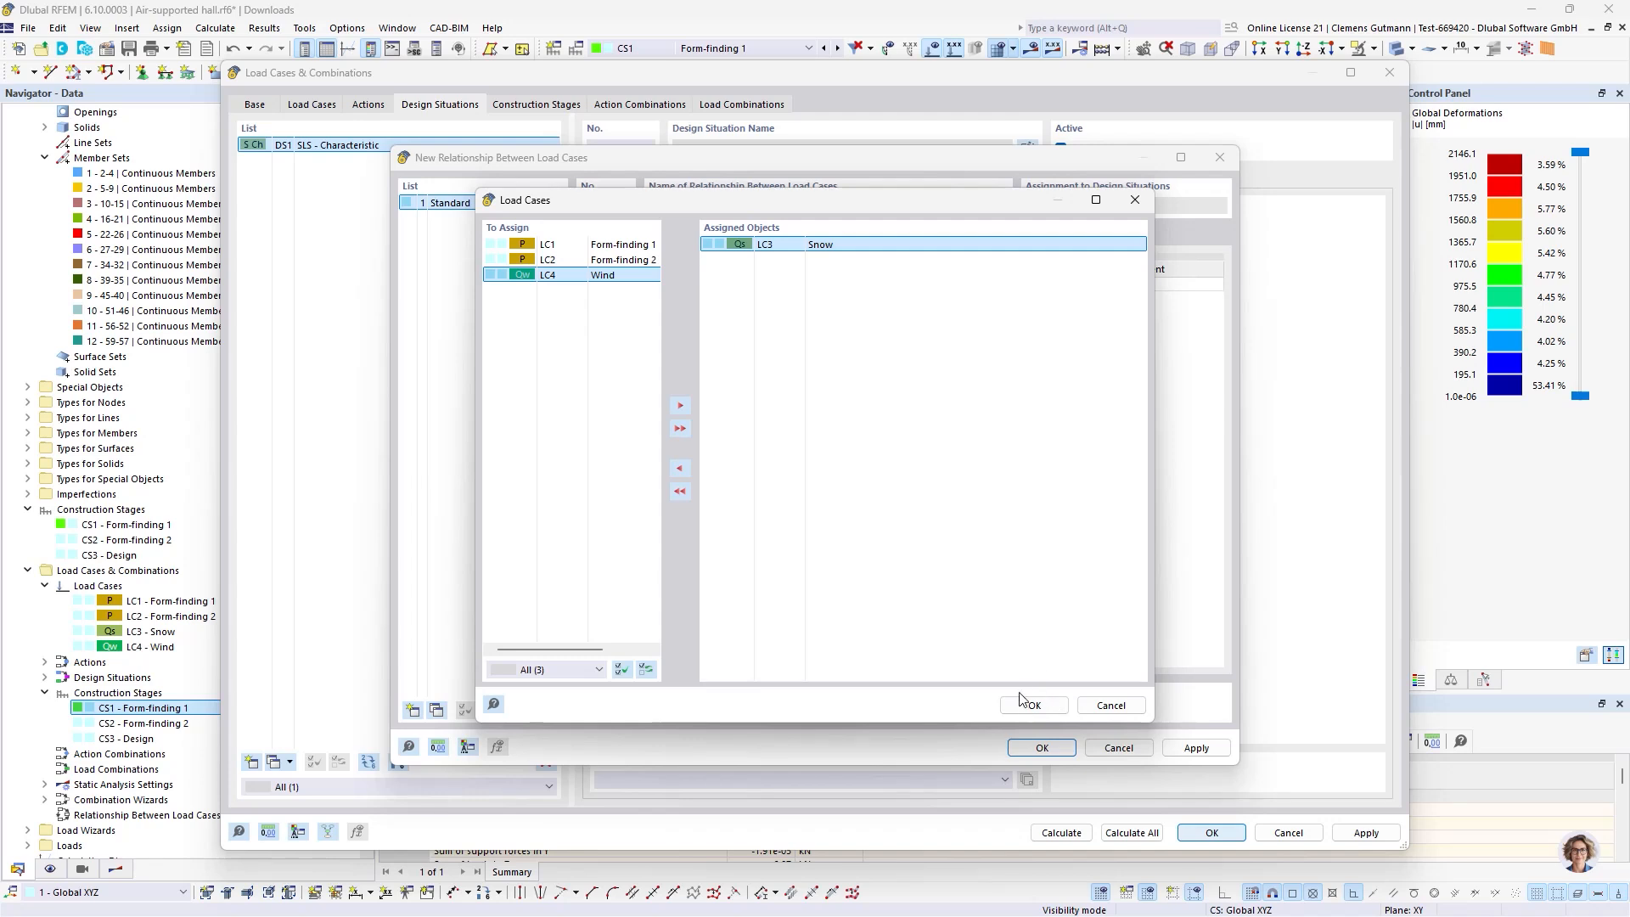
pyautogui.click(1023, 703)
# Set LC4 - Wind as the load case not combined with LC3, and accept the load case relationship.
pyautogui.click(913, 284)
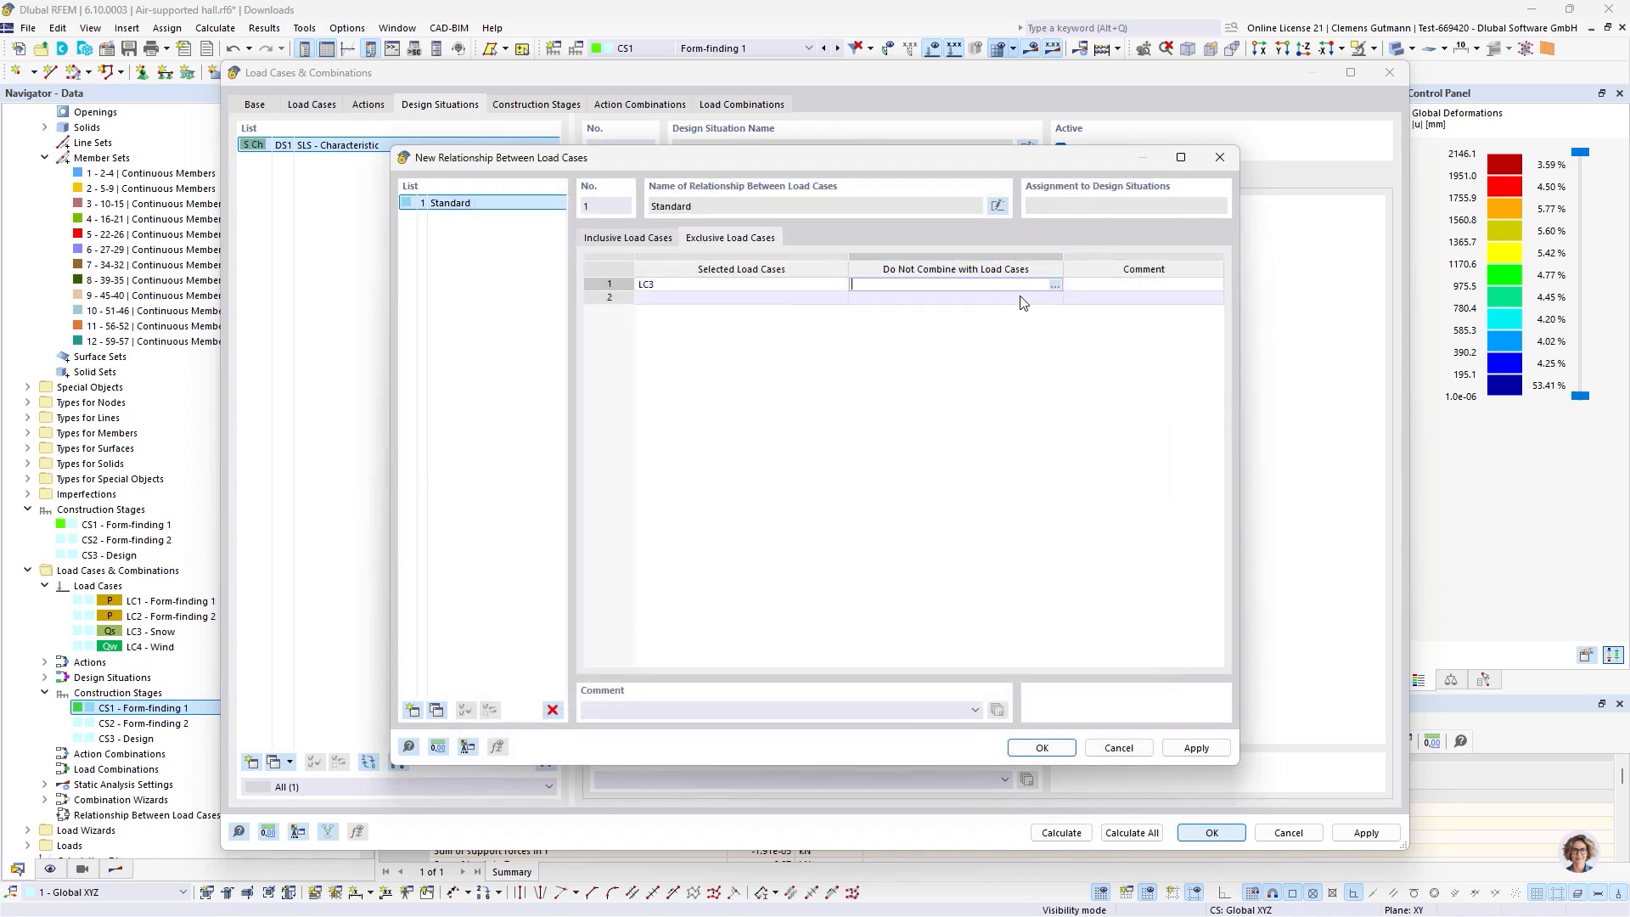
pyautogui.click(1054, 284)
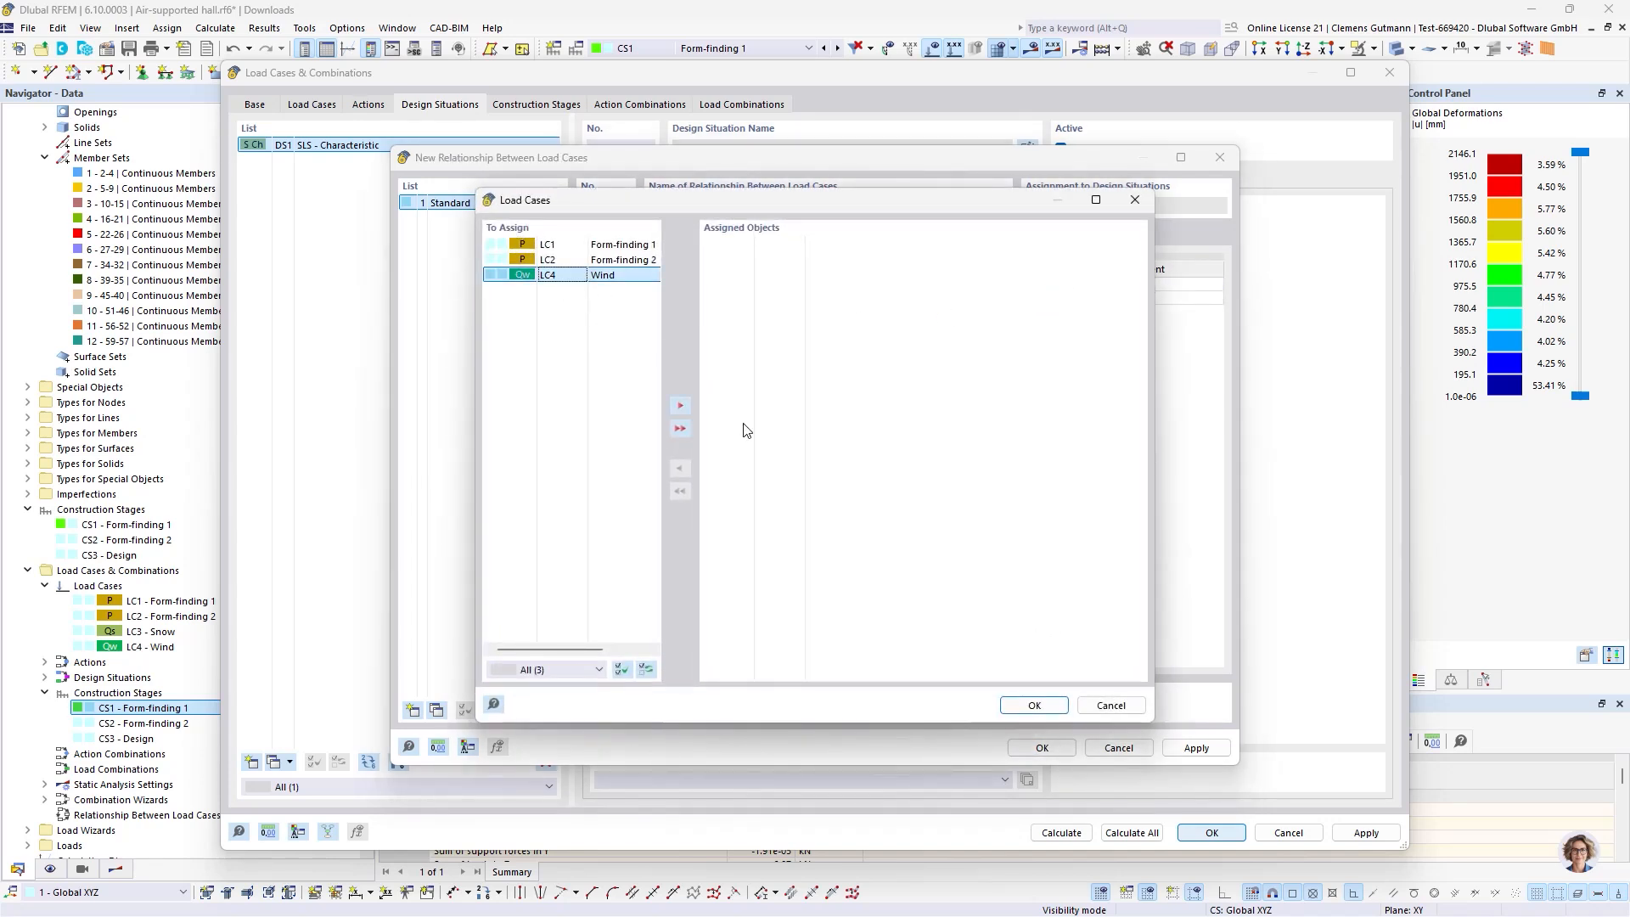
pyautogui.click(680, 405)
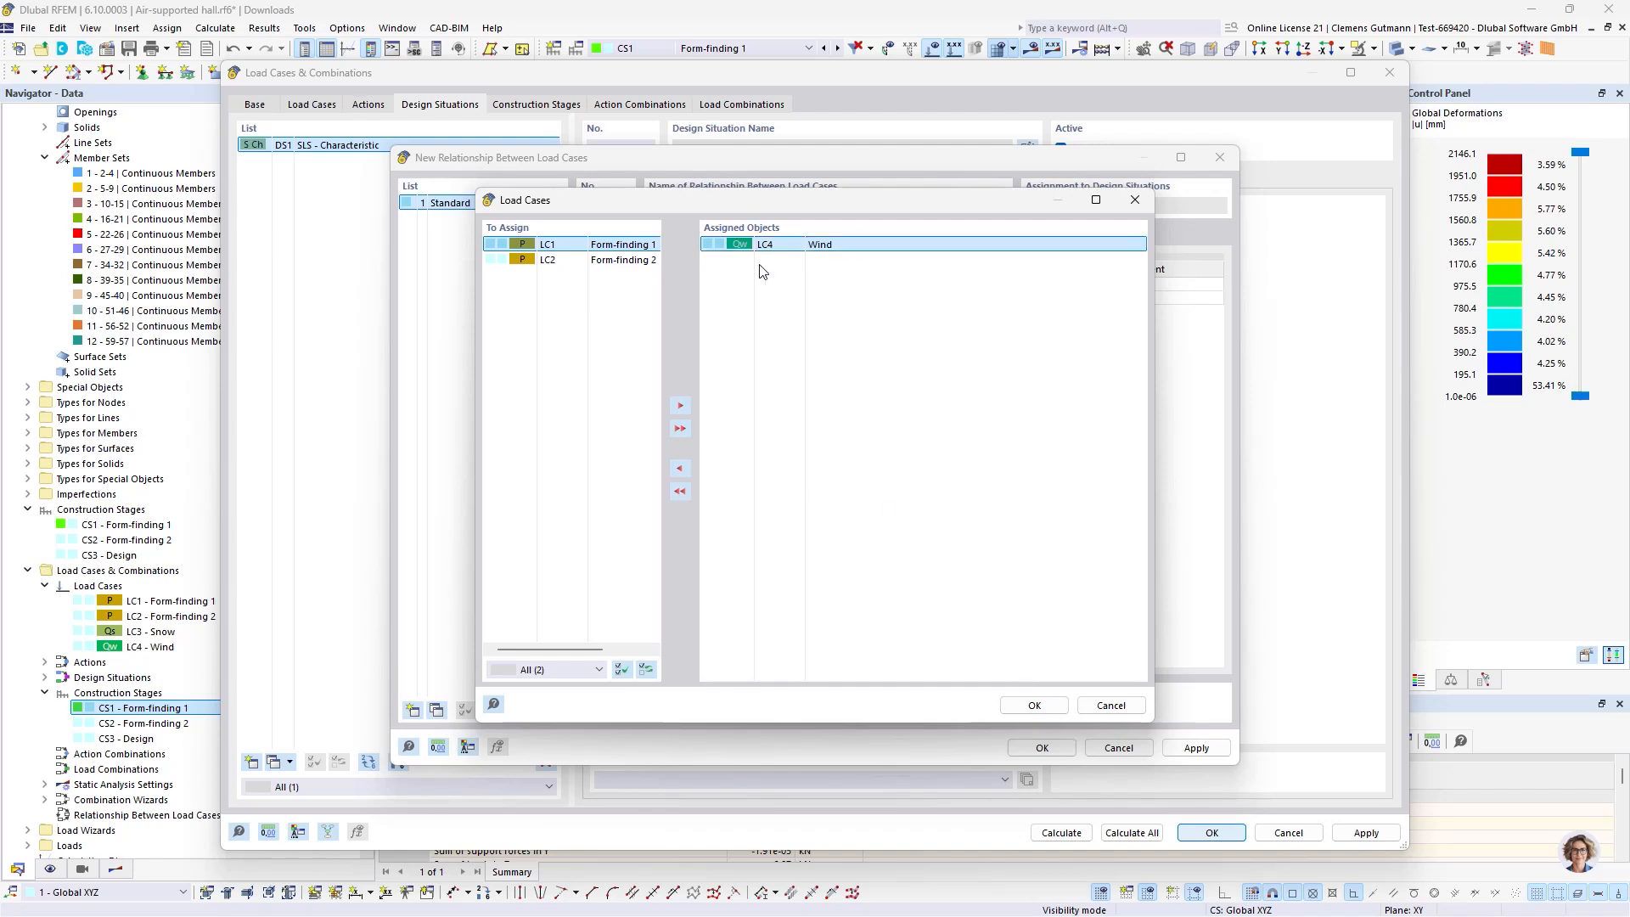
pyautogui.click(1023, 705)
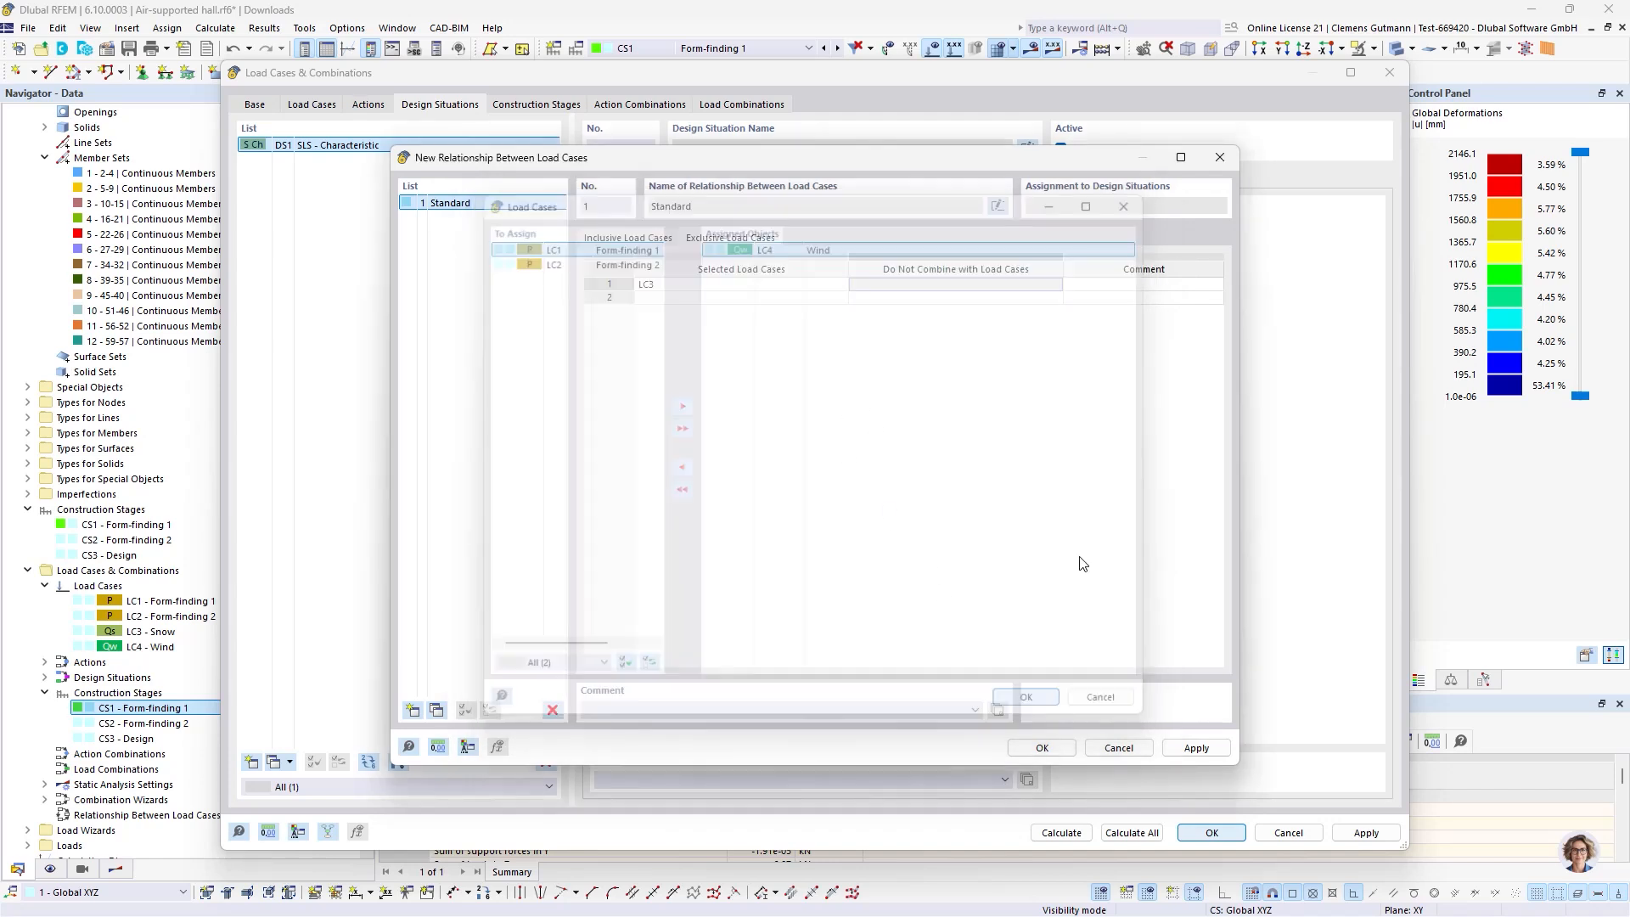
pyautogui.click(1011, 478)
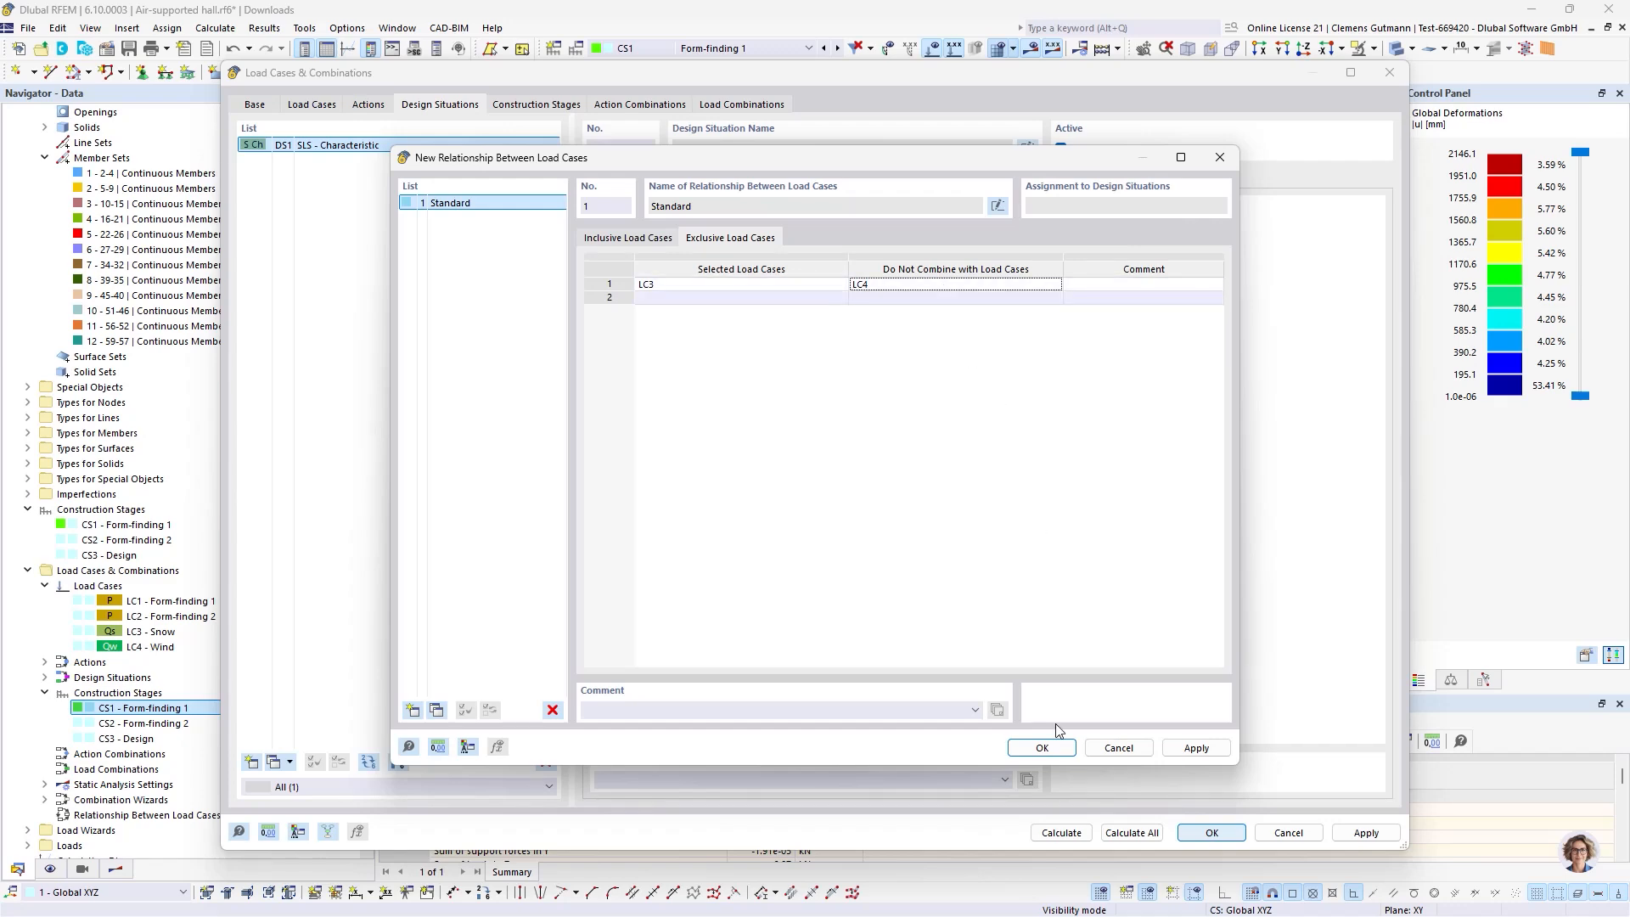
pyautogui.click(1041, 747)
# Regenerate the load combinations, examine the load cases assigned to CO1 through CO3, and accept the combination settings.
pyautogui.click(639, 104)
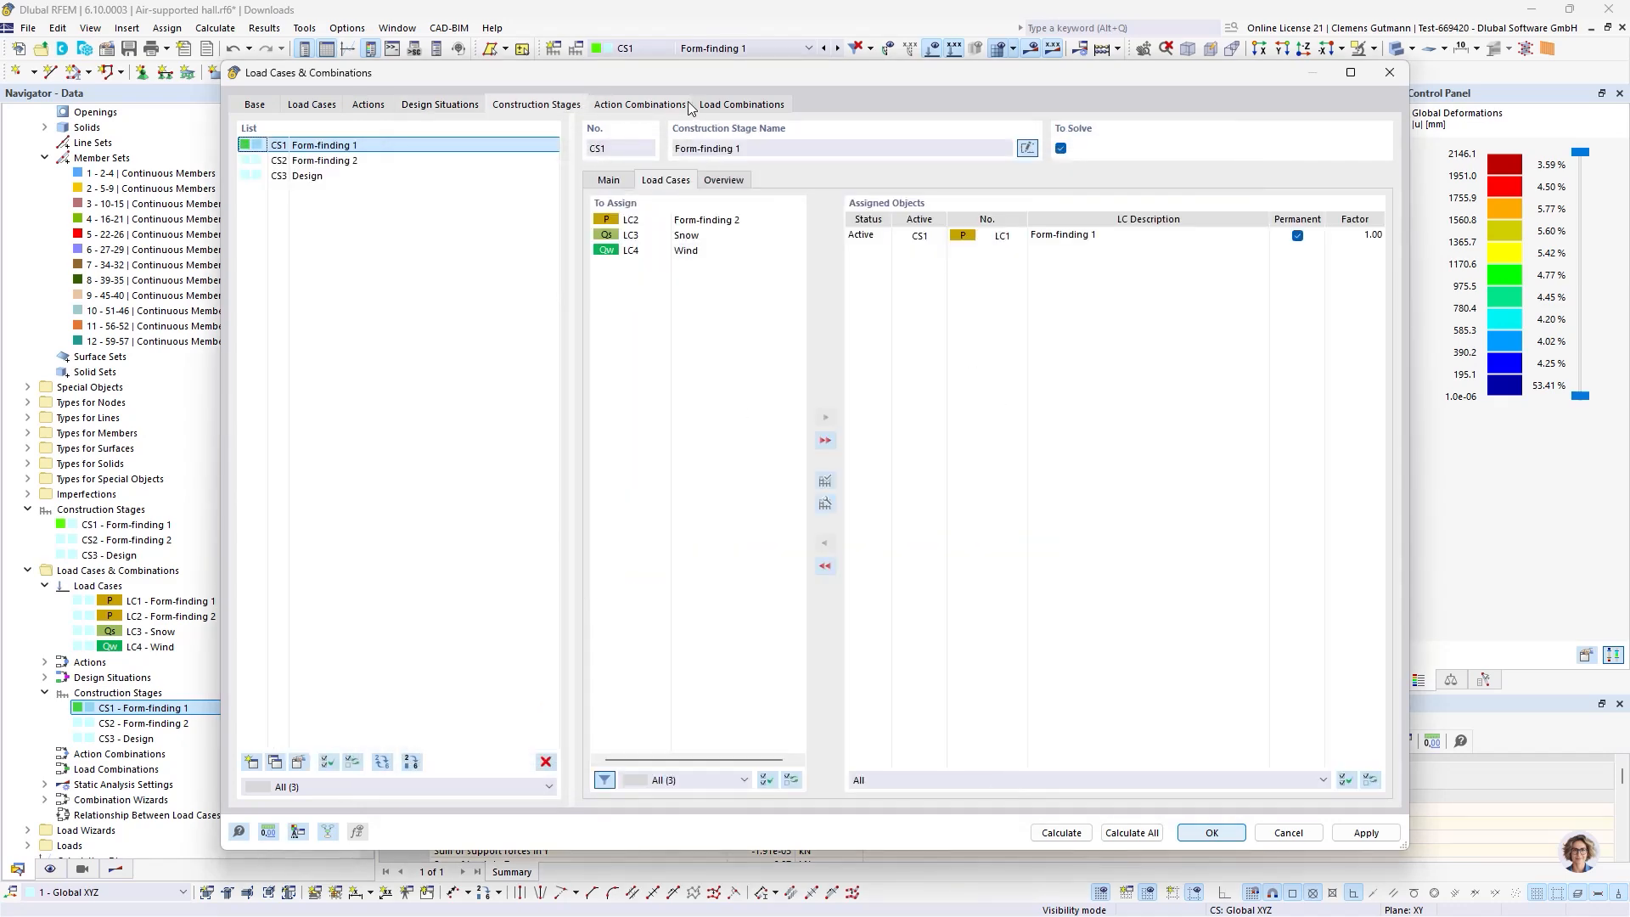
pyautogui.click(741, 104)
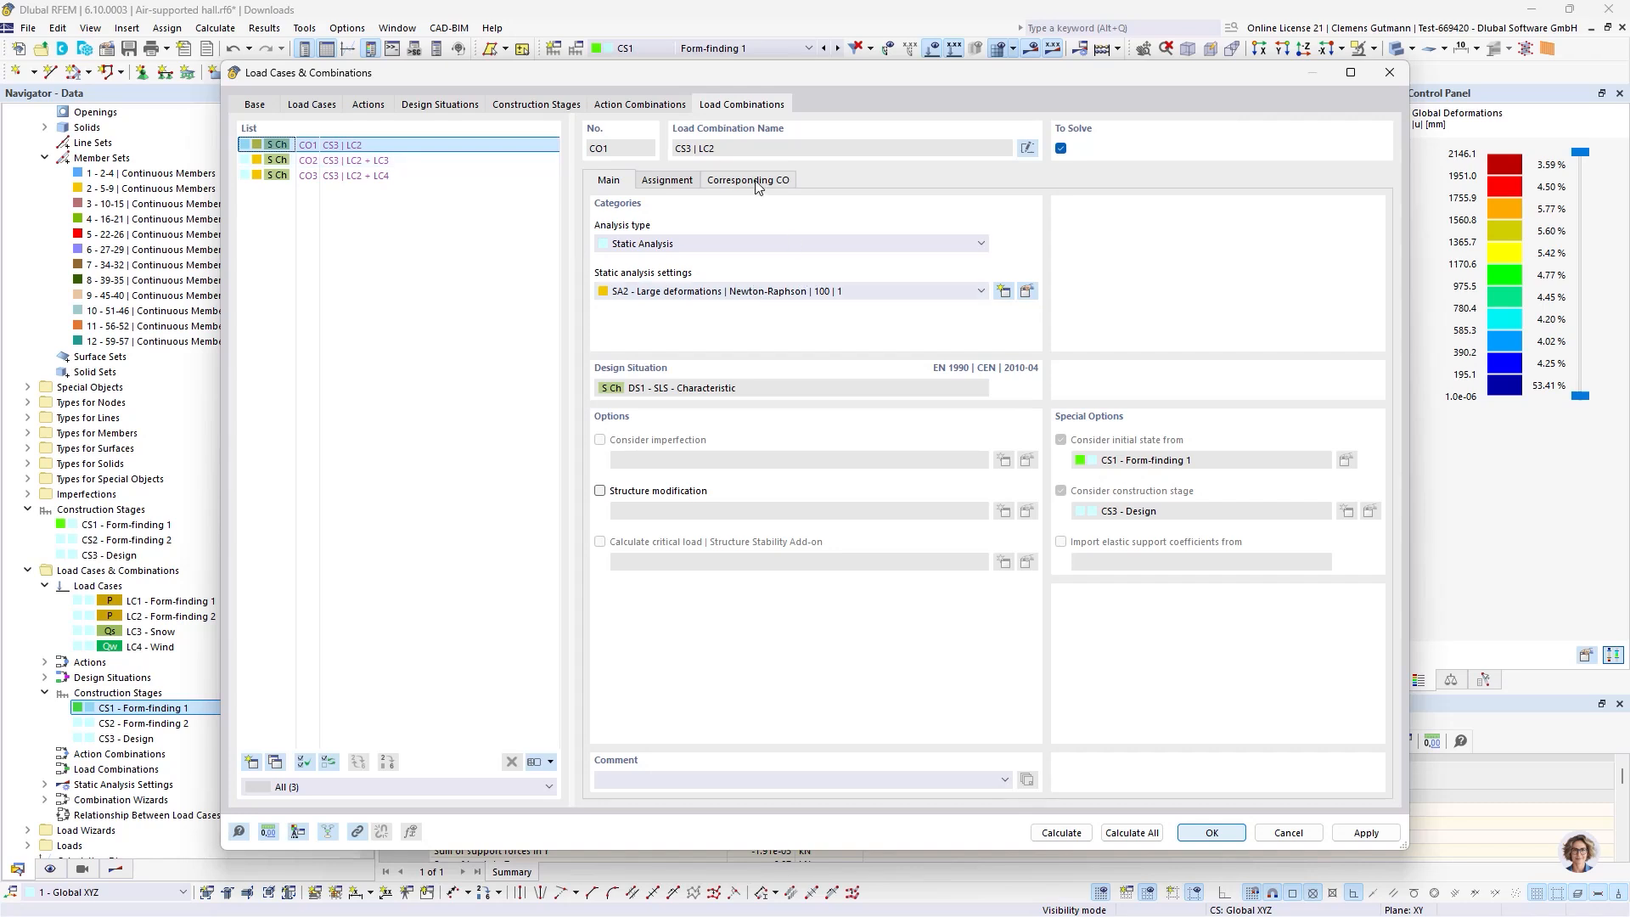
pyautogui.click(666, 180)
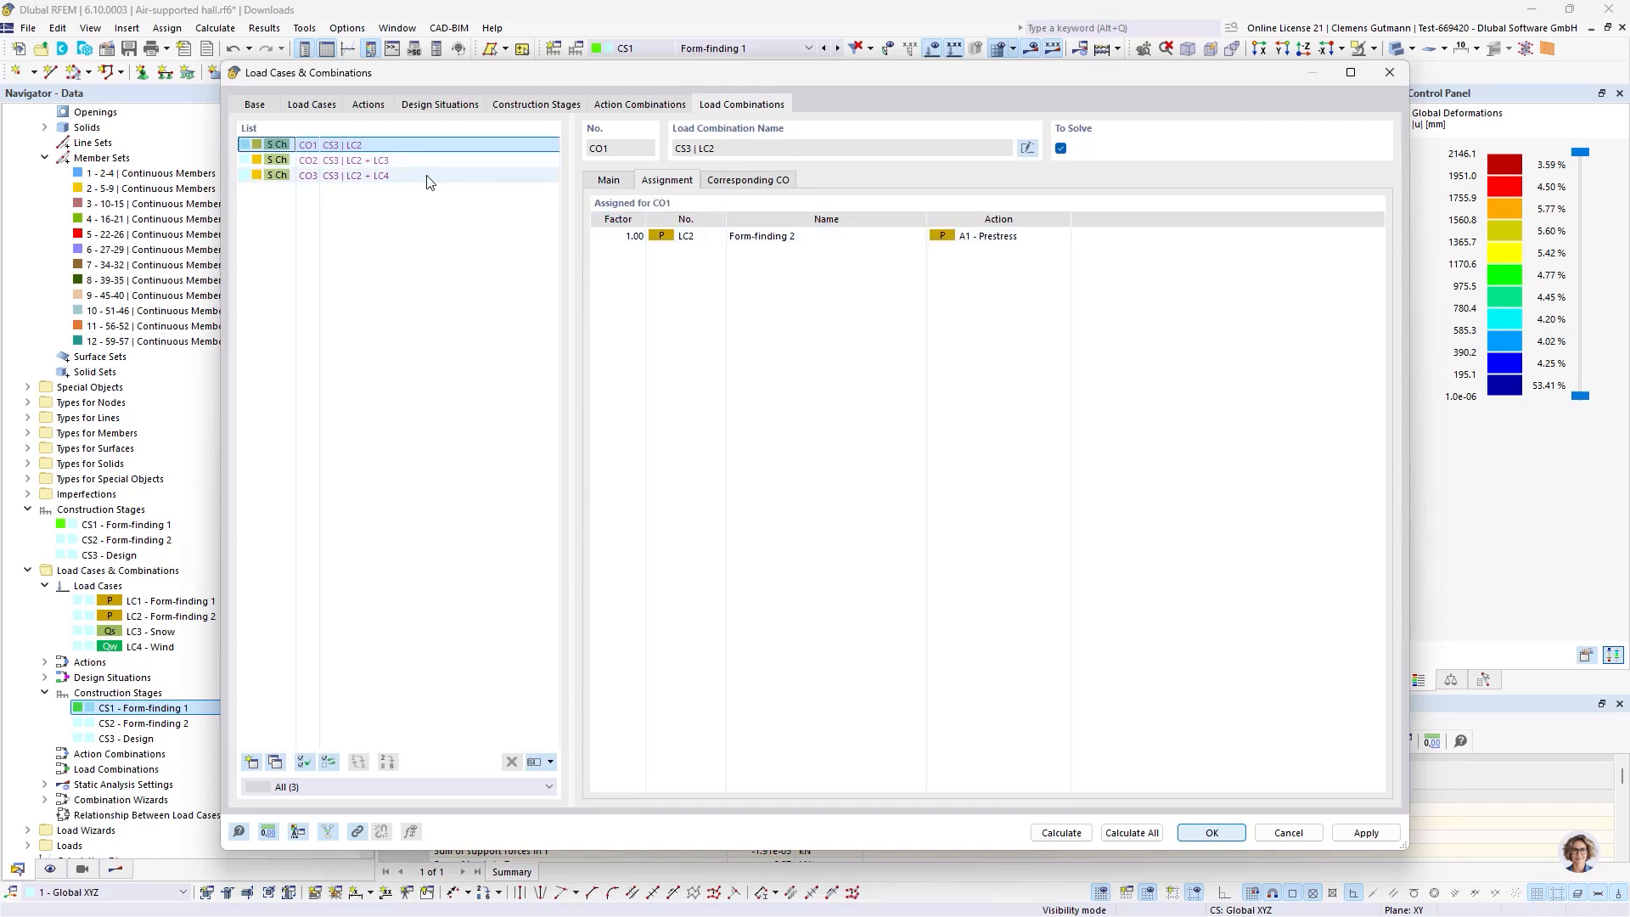
pyautogui.click(399, 167)
pyautogui.click(386, 183)
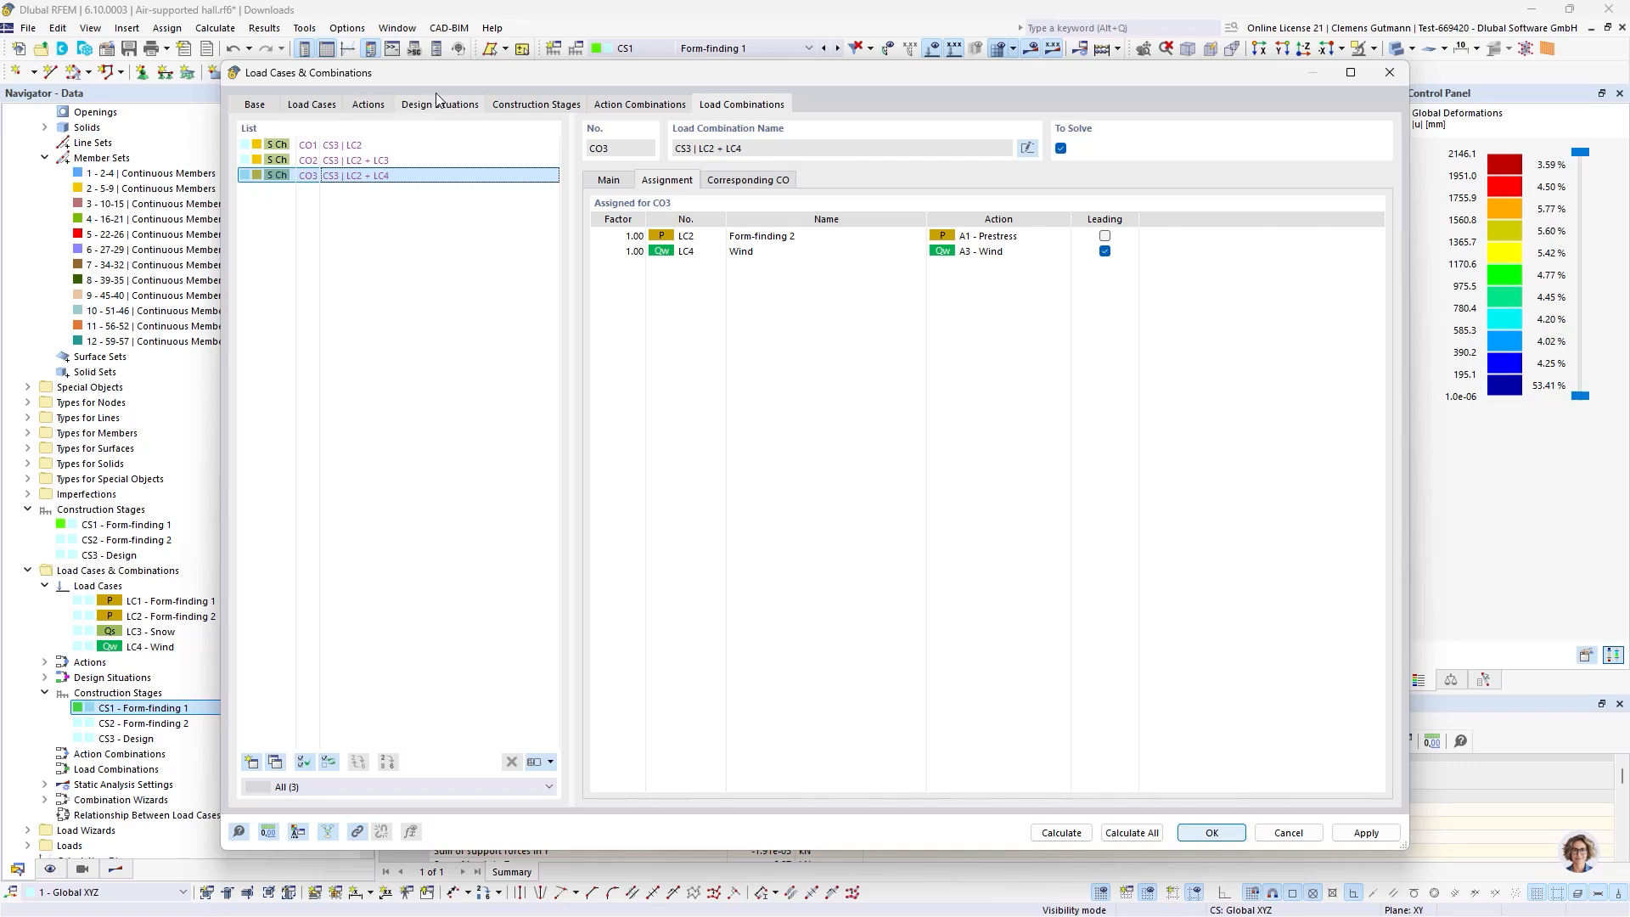
pyautogui.click(524, 104)
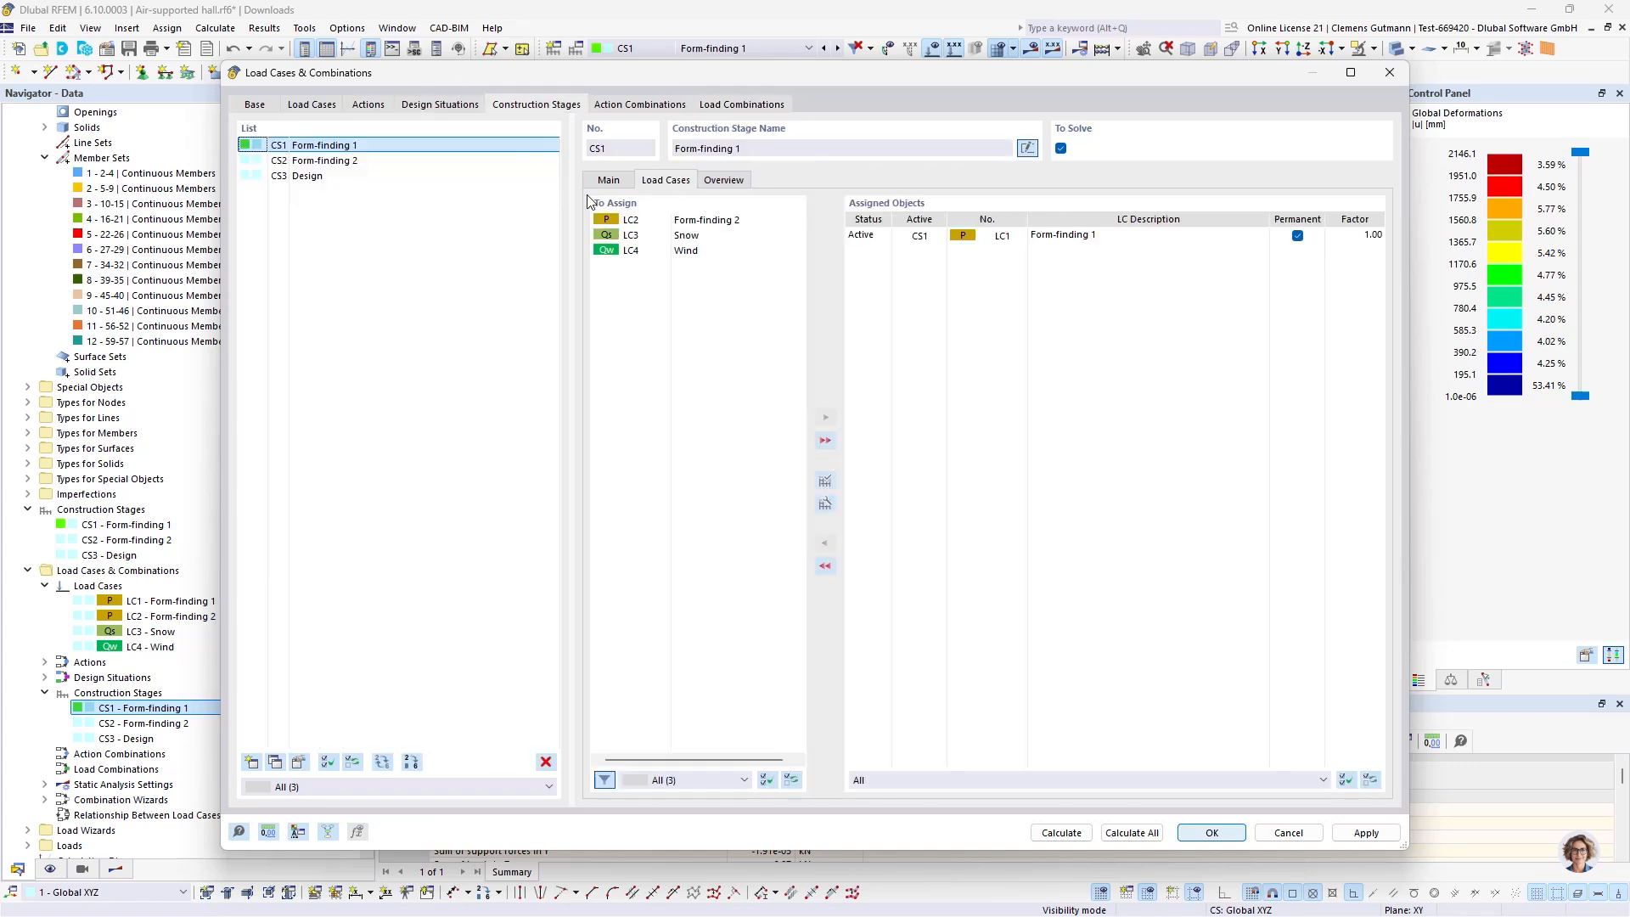
pyautogui.click(459, 103)
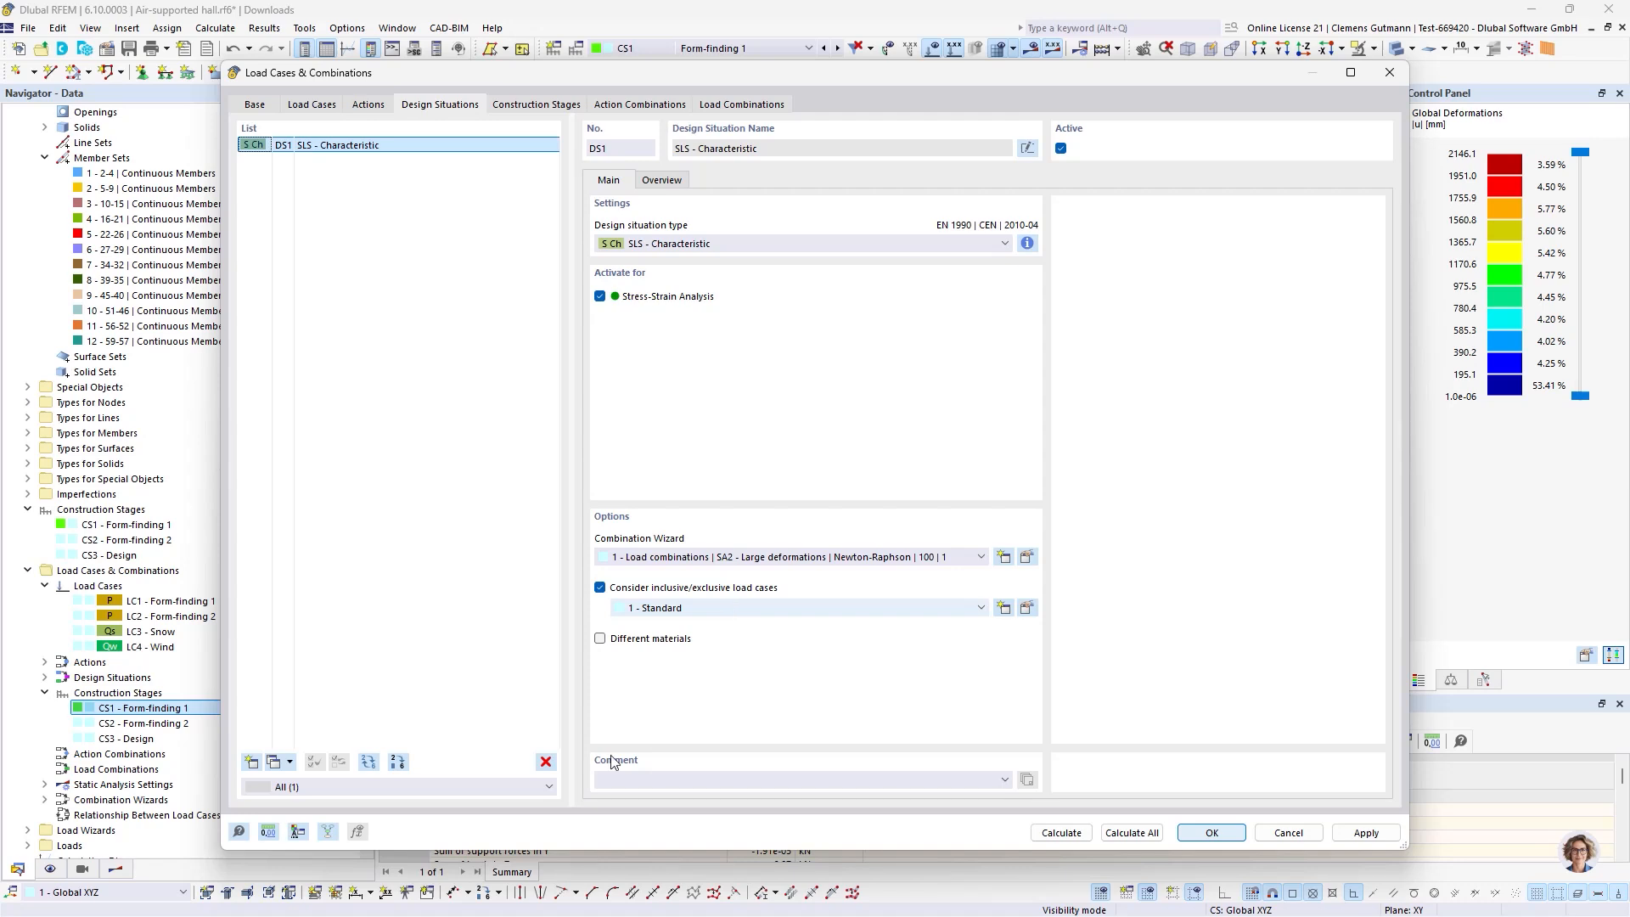
pyautogui.click(755, 108)
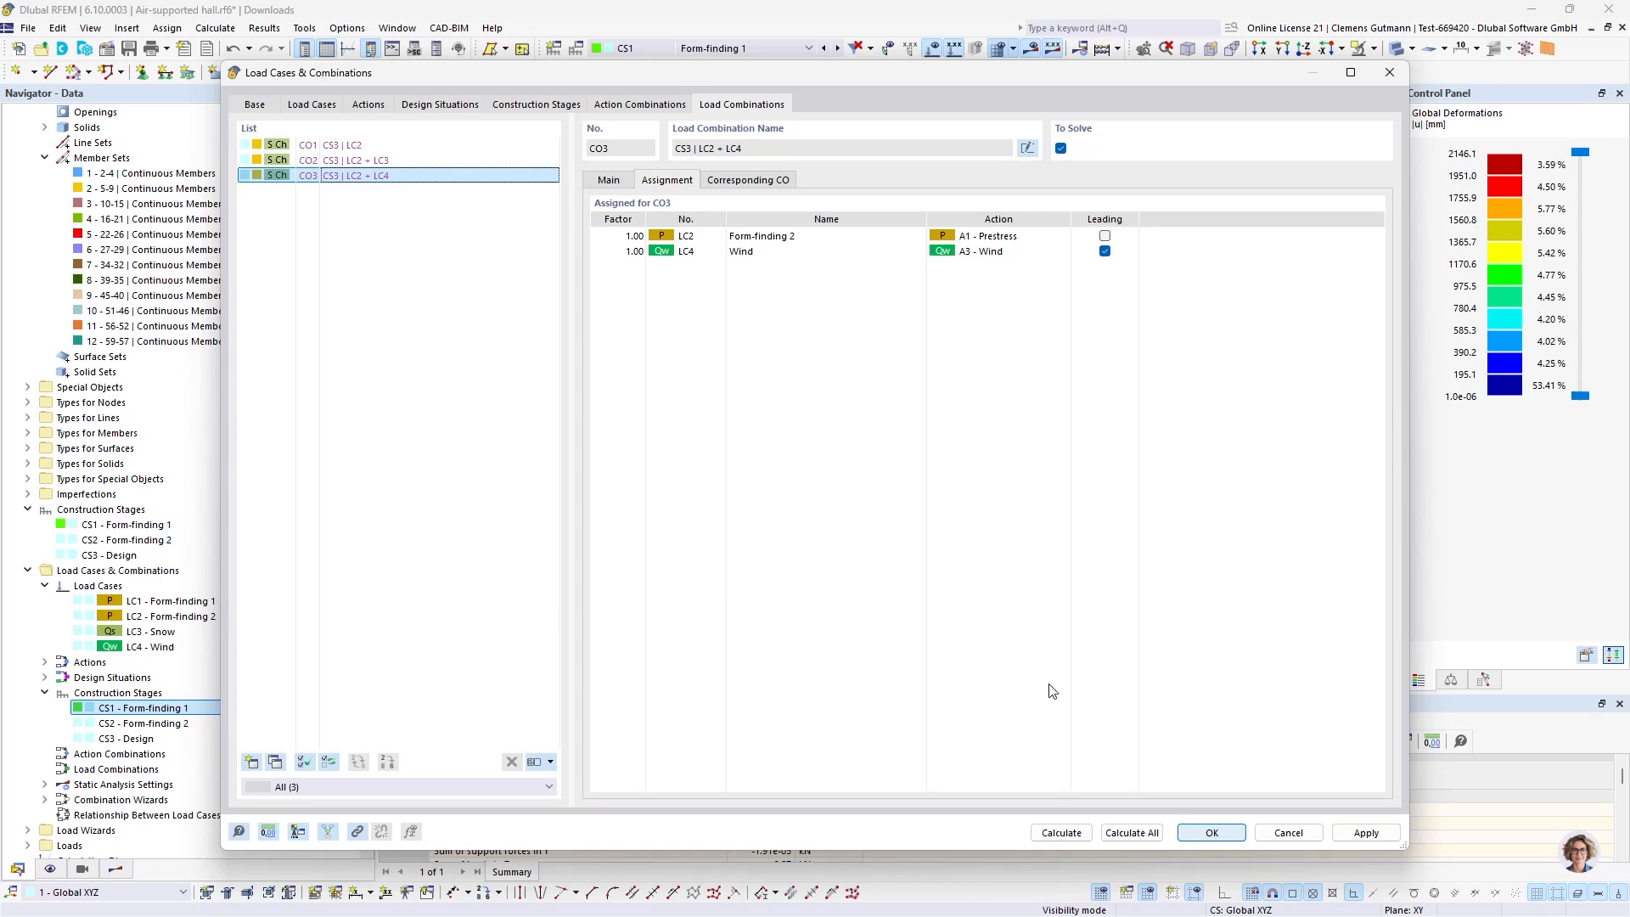
pyautogui.click(1216, 832)
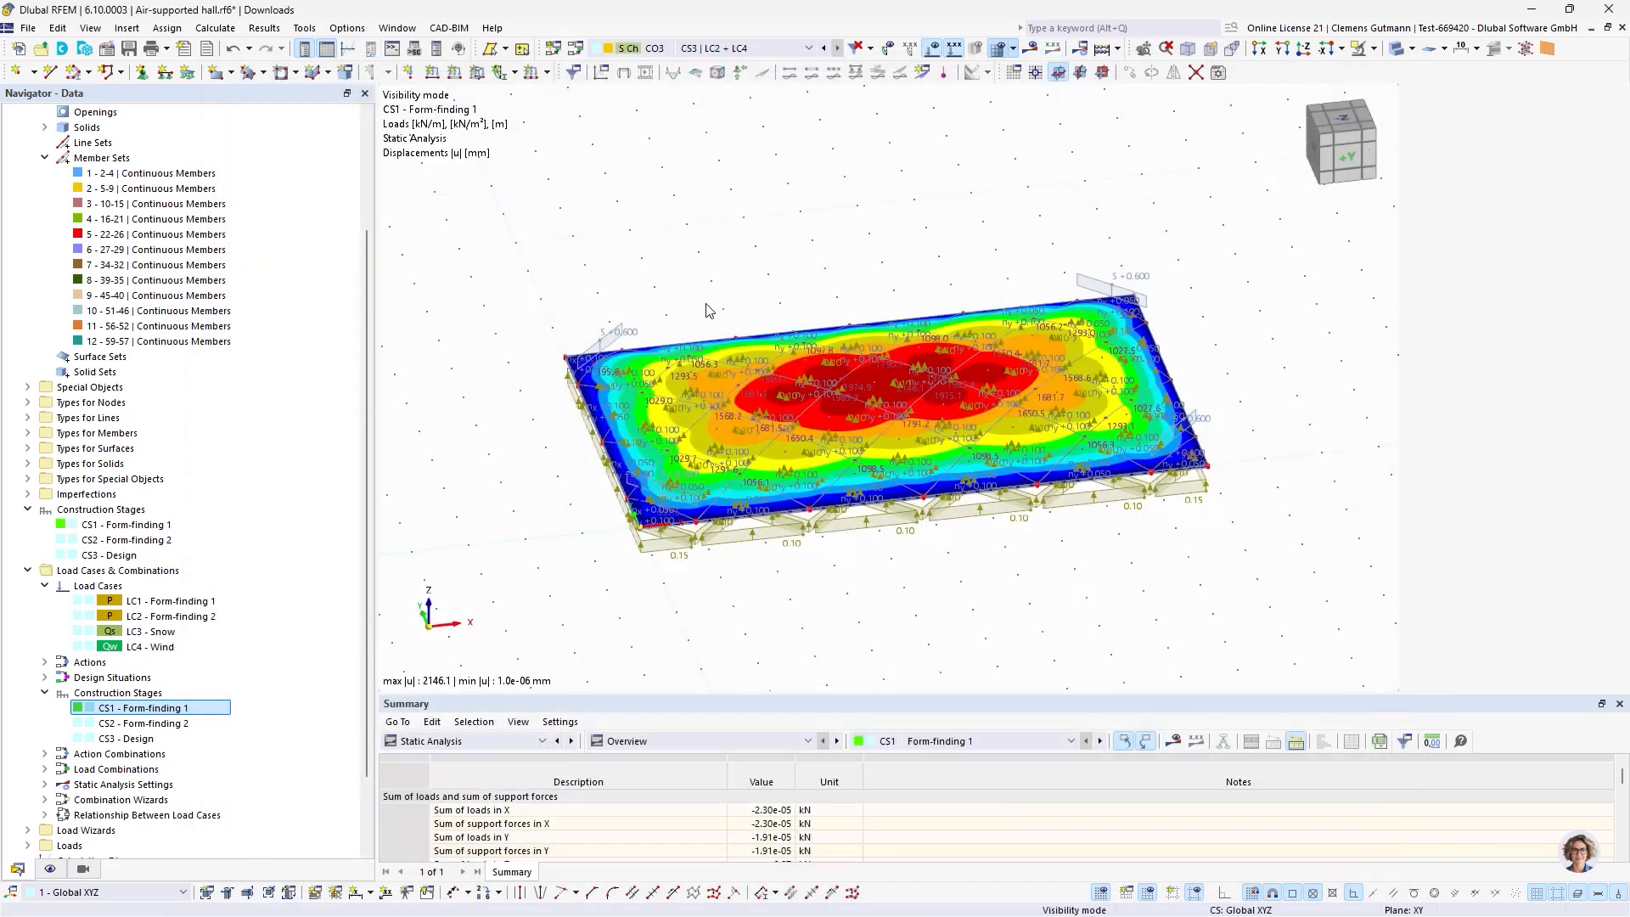
# Exclude load cases LC1 to LC4 from being solved individually and accept the change.
pyautogui.doubleClick(151, 606)
pyautogui.keyDown('shift'); pyautogui.click(310, 190); pyautogui.keyUp('shift')
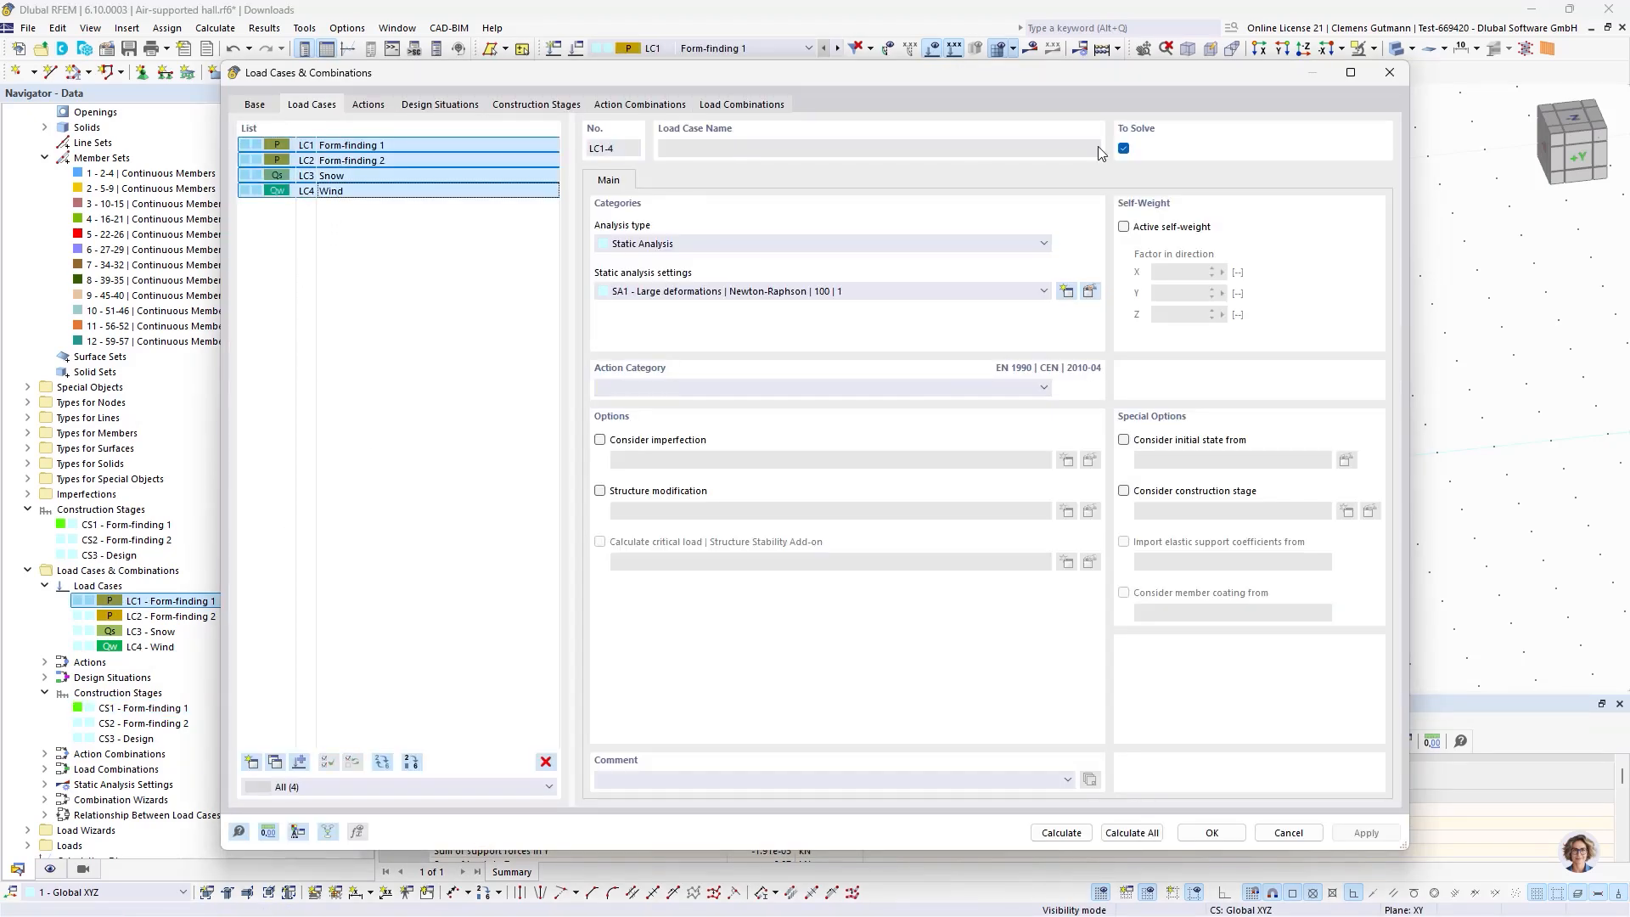
pyautogui.click(1123, 149)
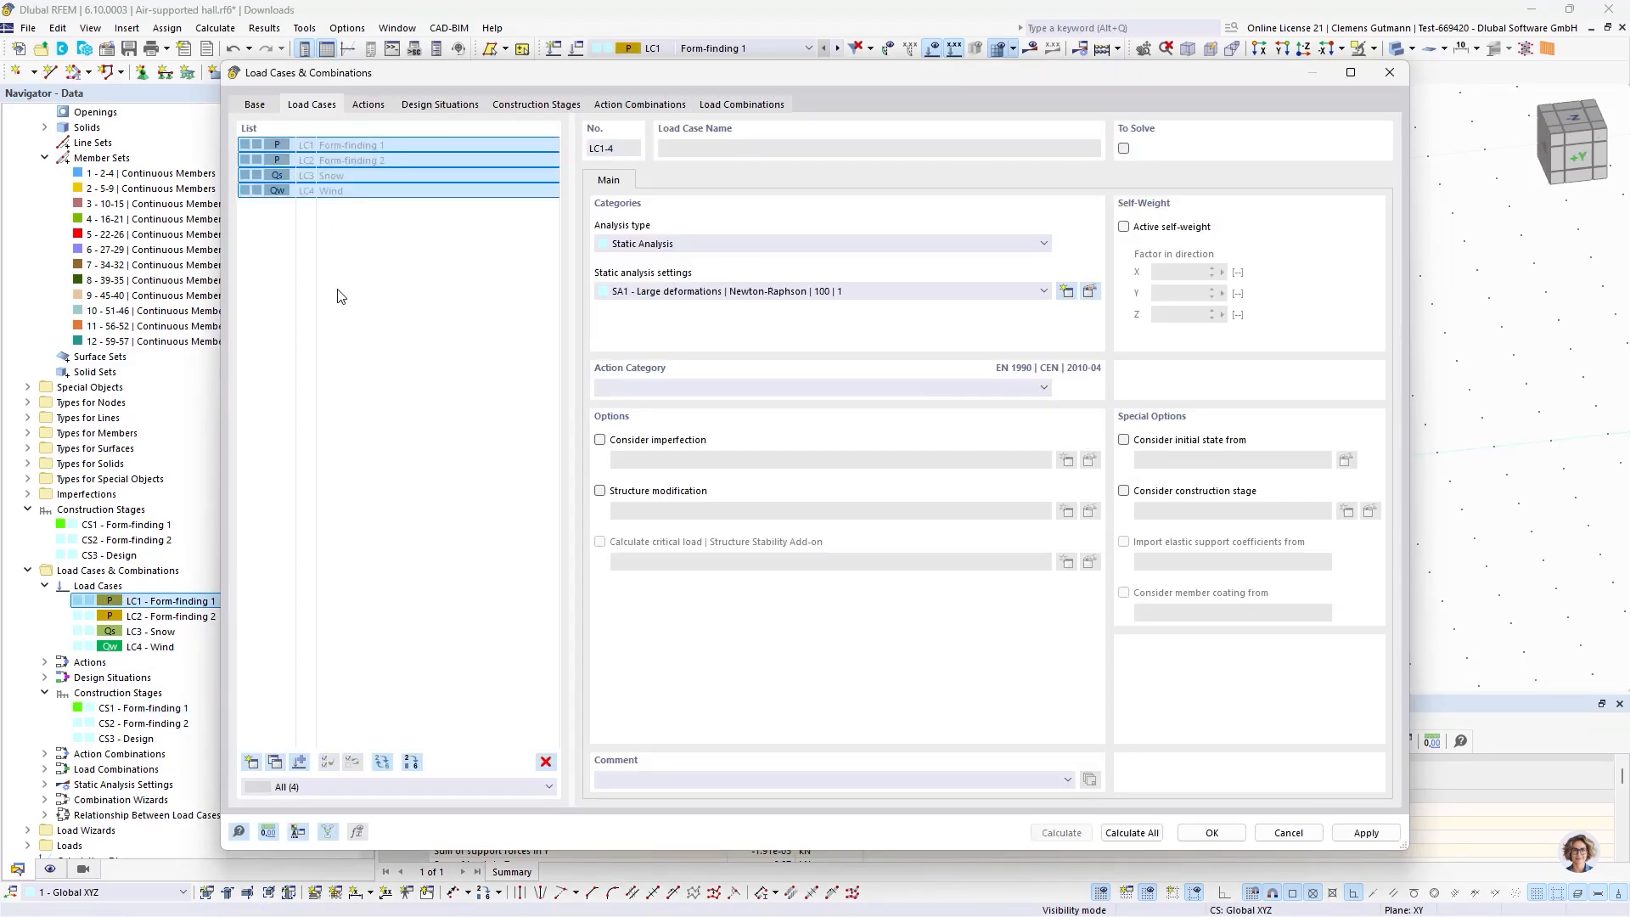
pyautogui.click(310, 176)
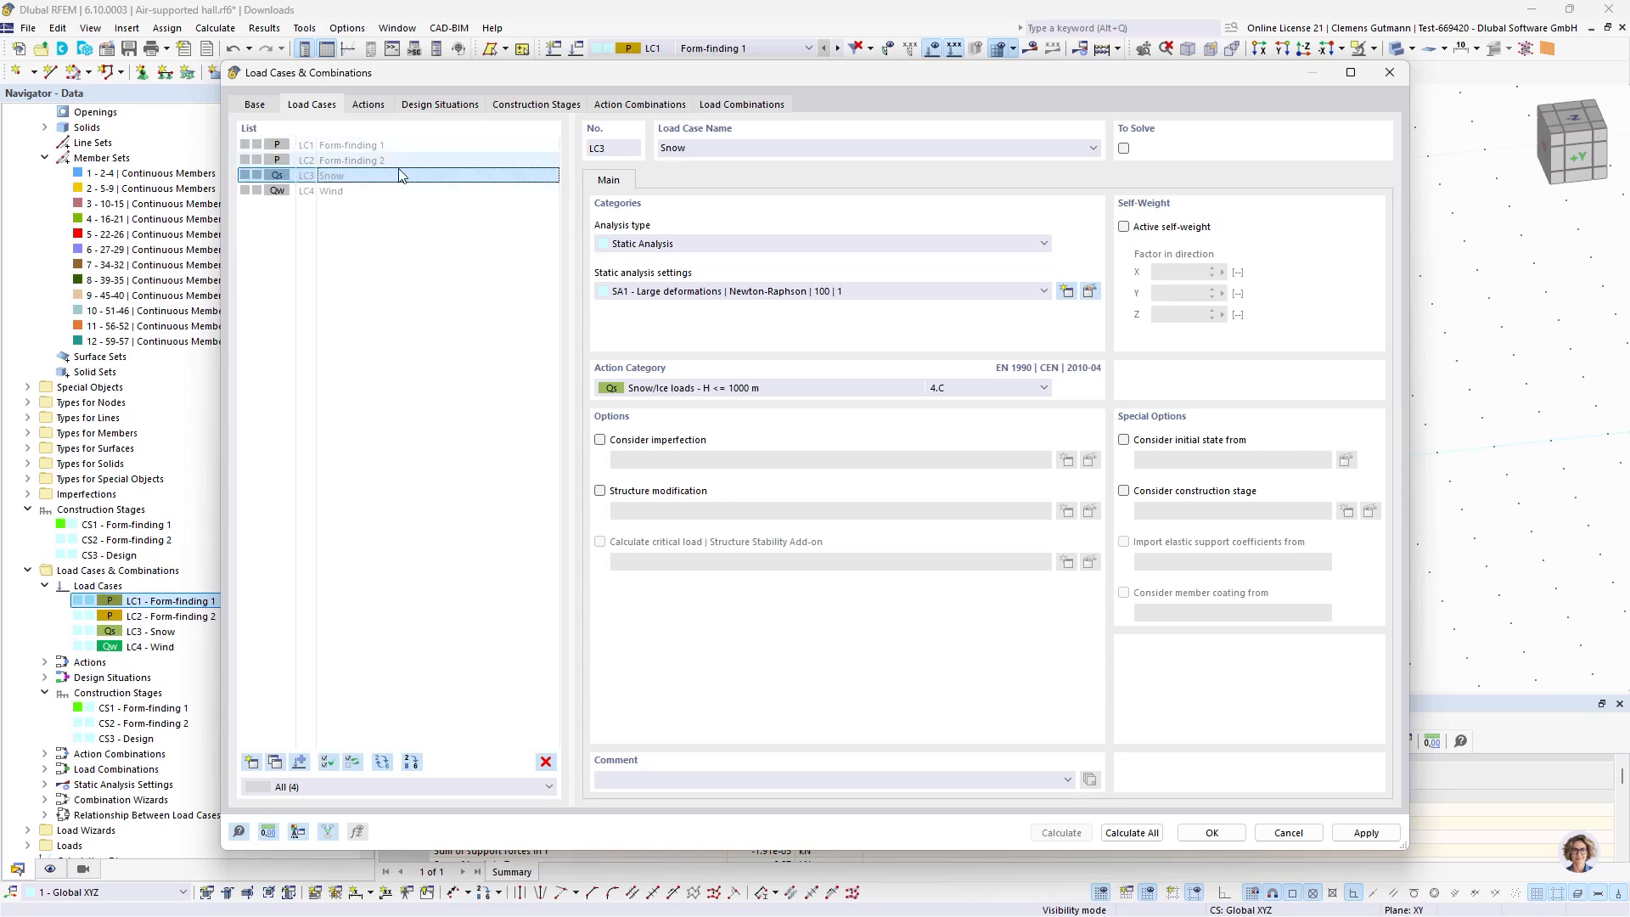
pyautogui.click(1220, 832)
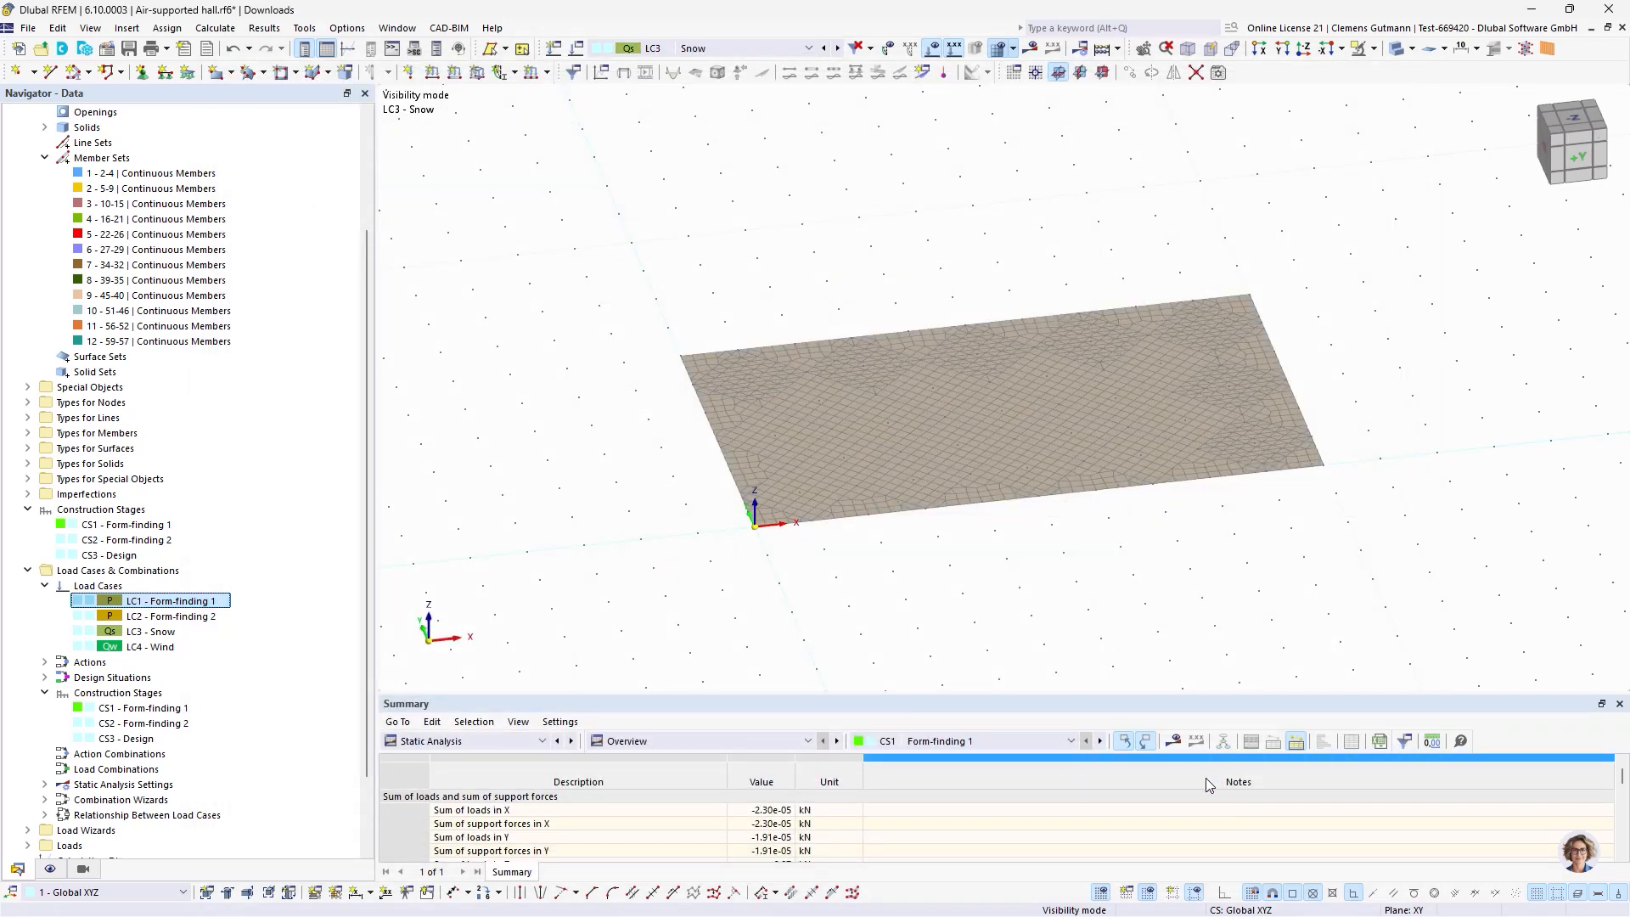
# Calculate the whole model, dismiss the calculation message, and enlarge the Errors & Warnings table.
pyautogui.click(1102, 51)
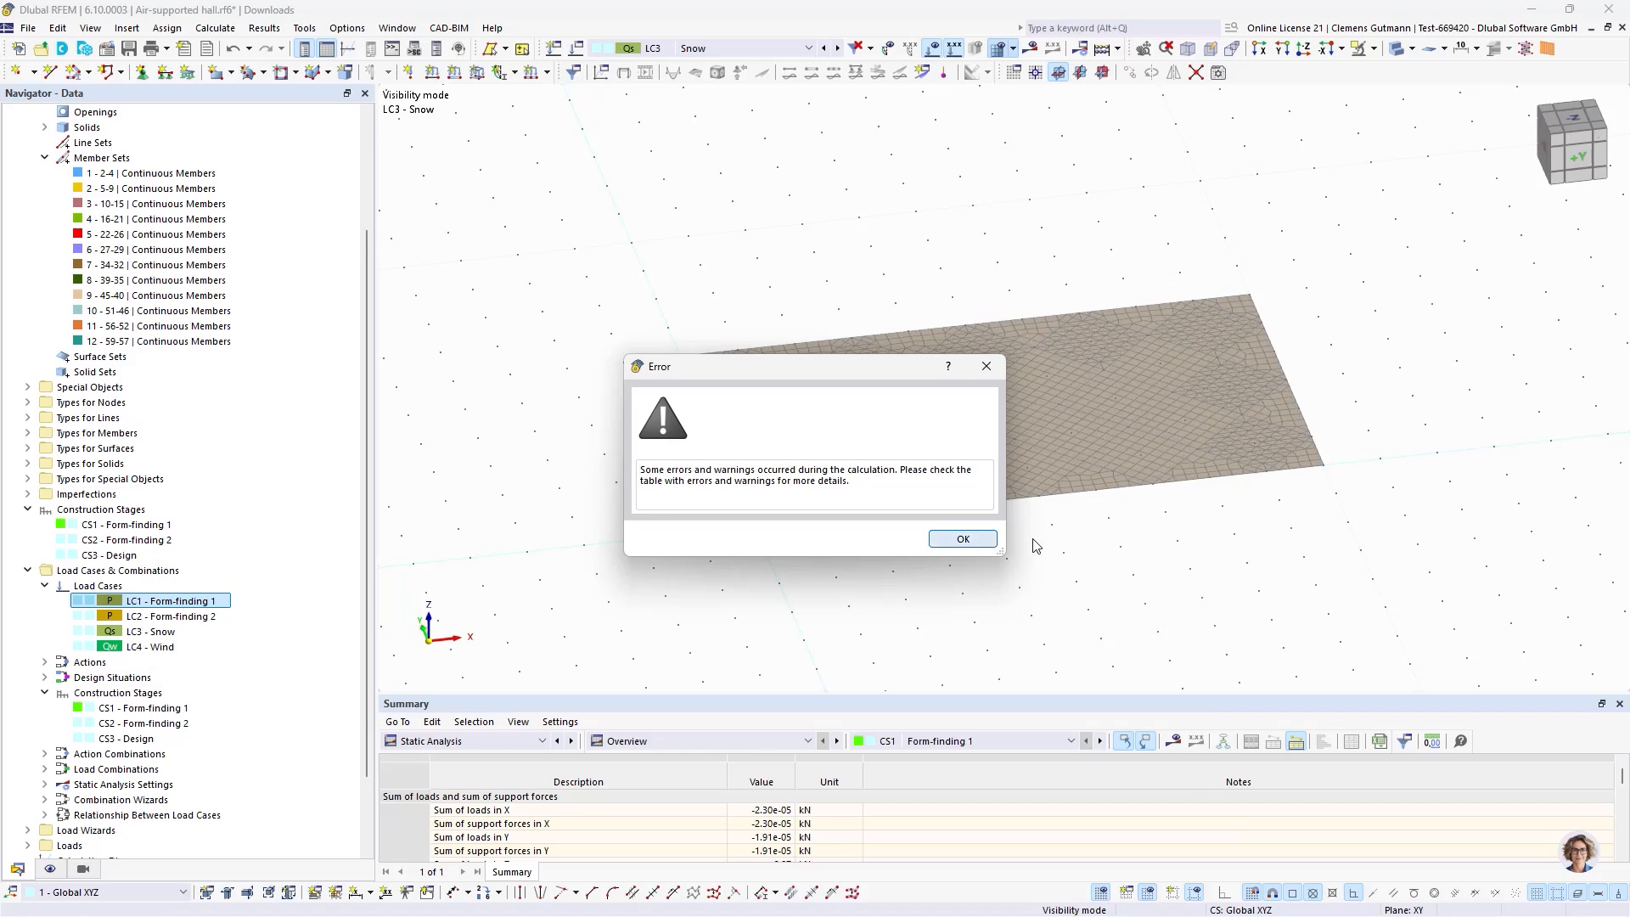
pyautogui.click(958, 541)
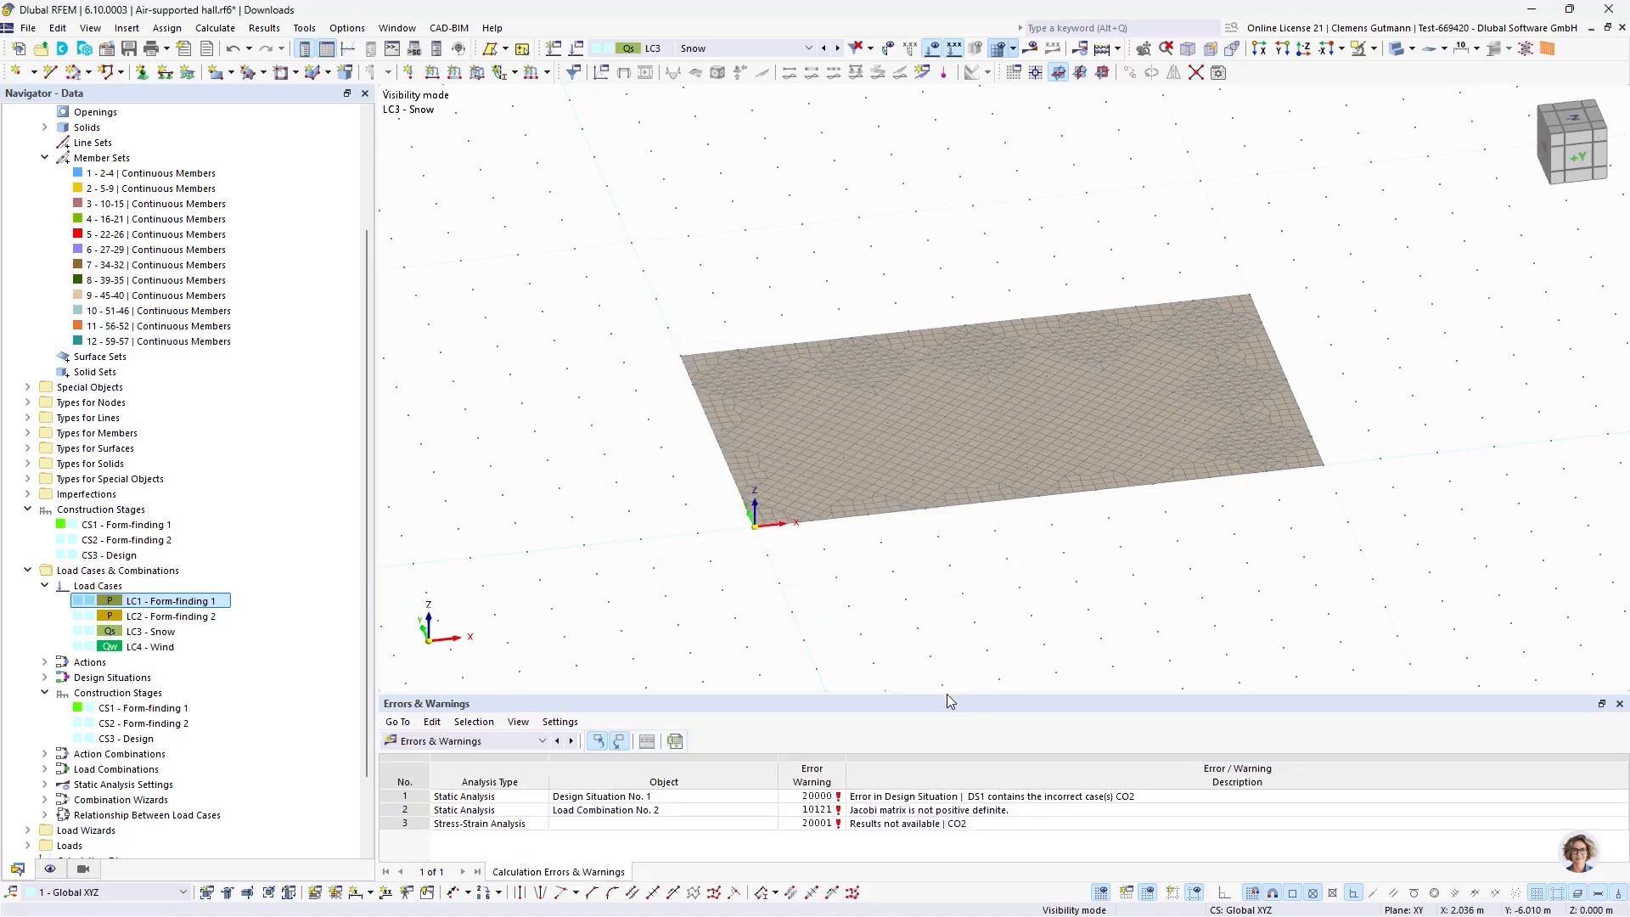
pyautogui.moveTo(951, 692); pyautogui.dragTo(951, 529)
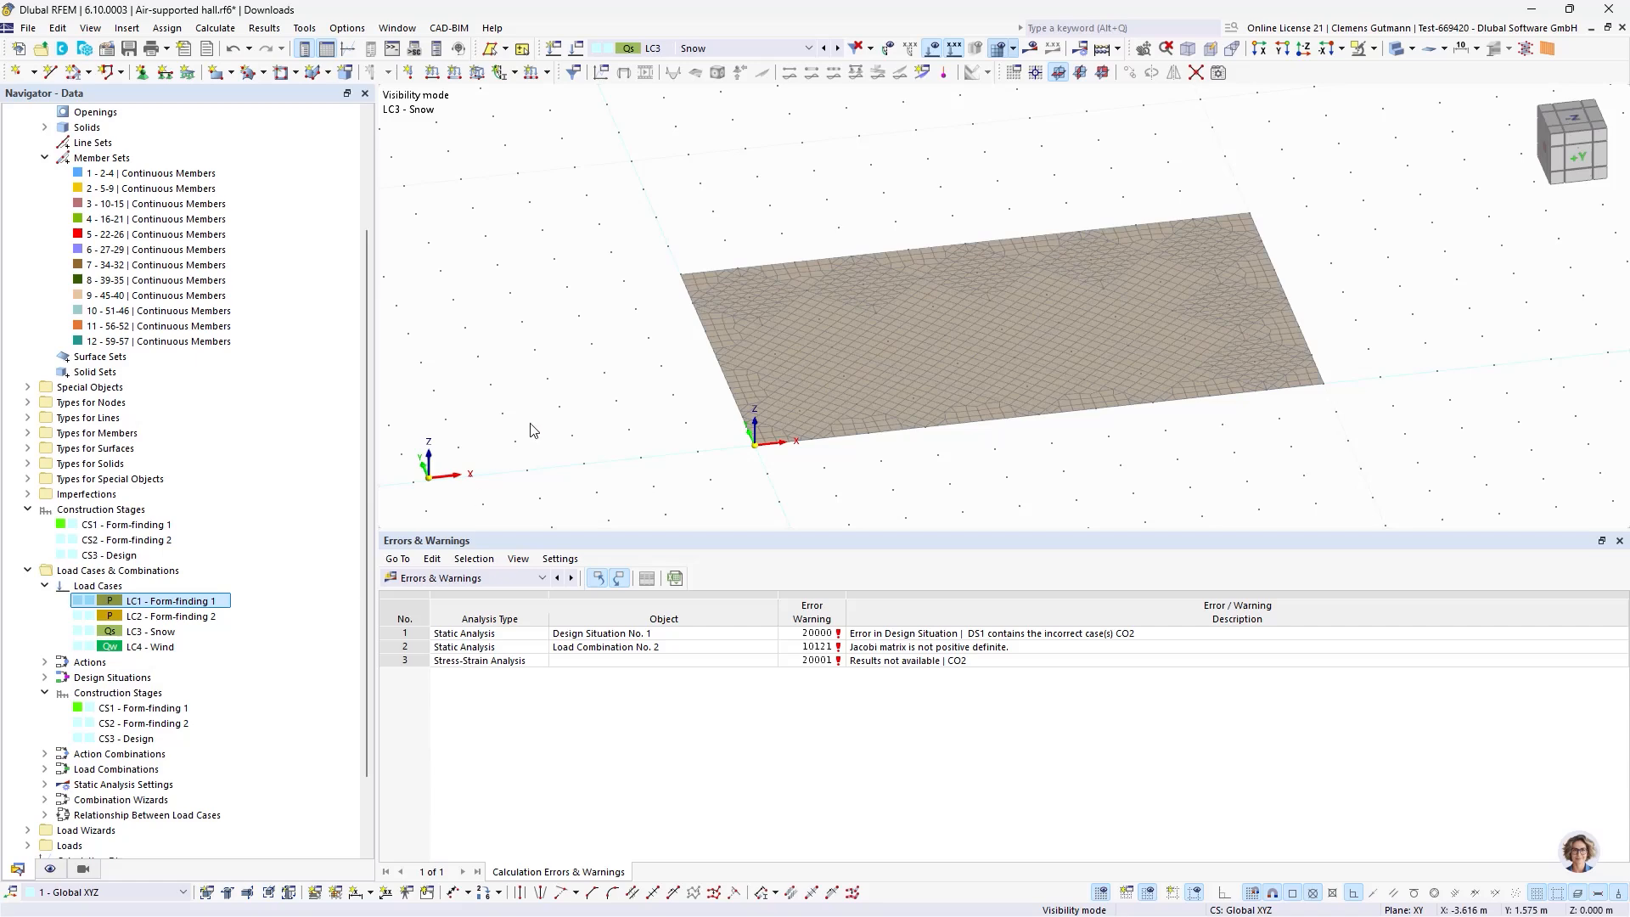
# Examine the finite element mesh of the membrane surface, especially along its edges and near the origin corner.
pyautogui.keyDown('ctrl'); pyautogui.moveTo(1034, 432); pyautogui.dragTo(1004, 518, button='middle'); pyautogui.keyUp('ctrl')
pyautogui.scroll(1, 774, 493)
pyautogui.scroll(1, 774, 493)
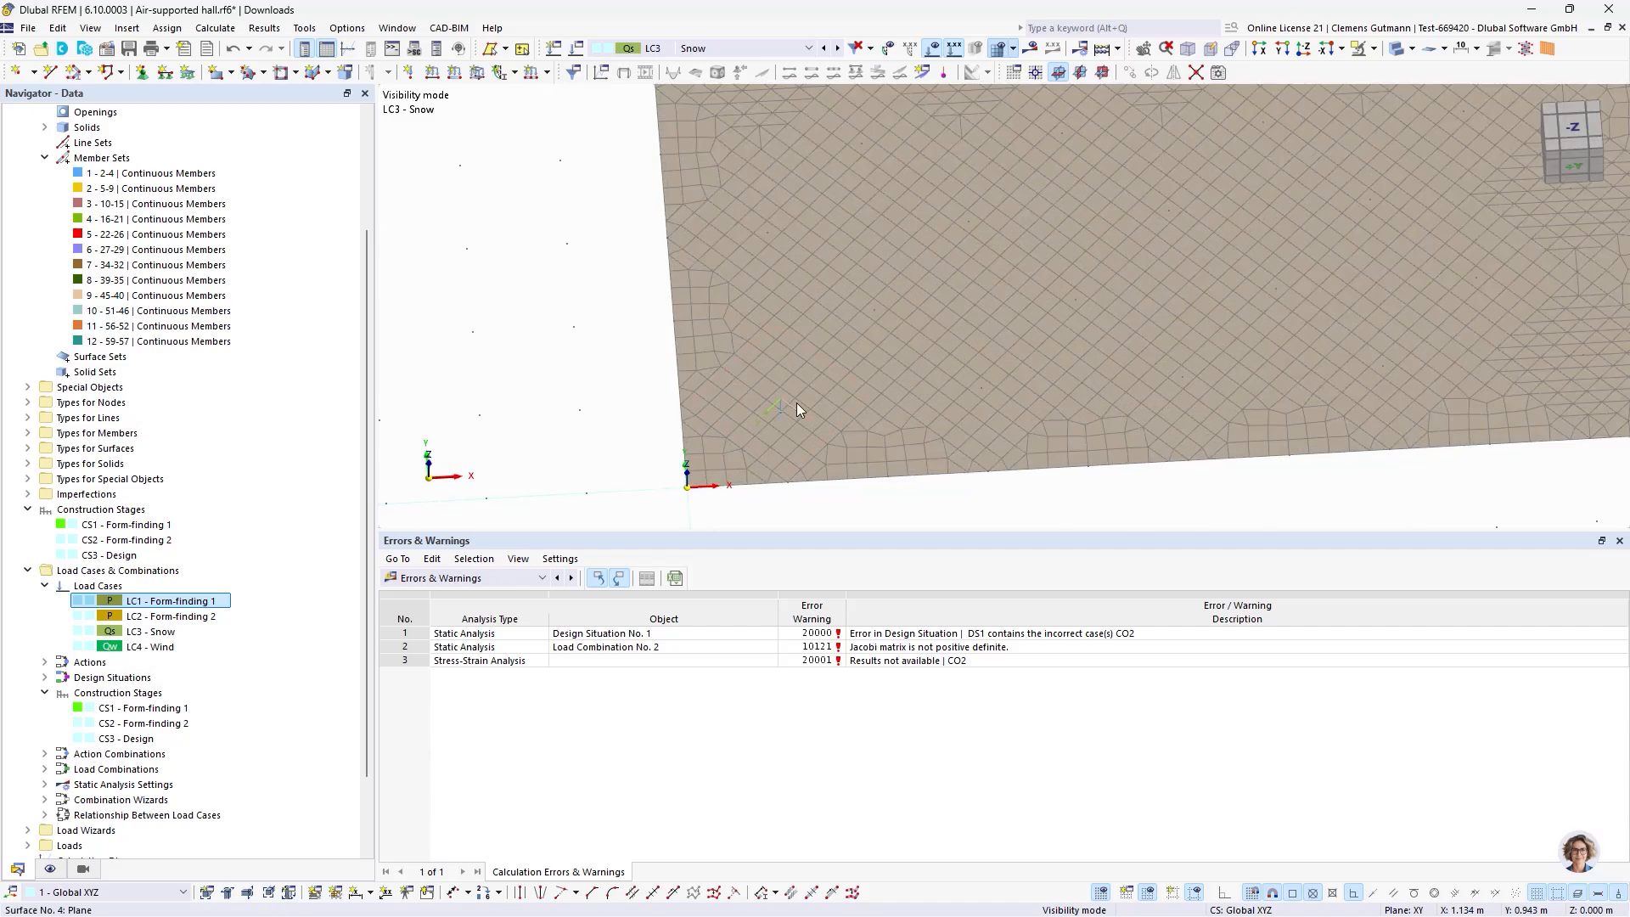
pyautogui.scroll(-1, 731, 413)
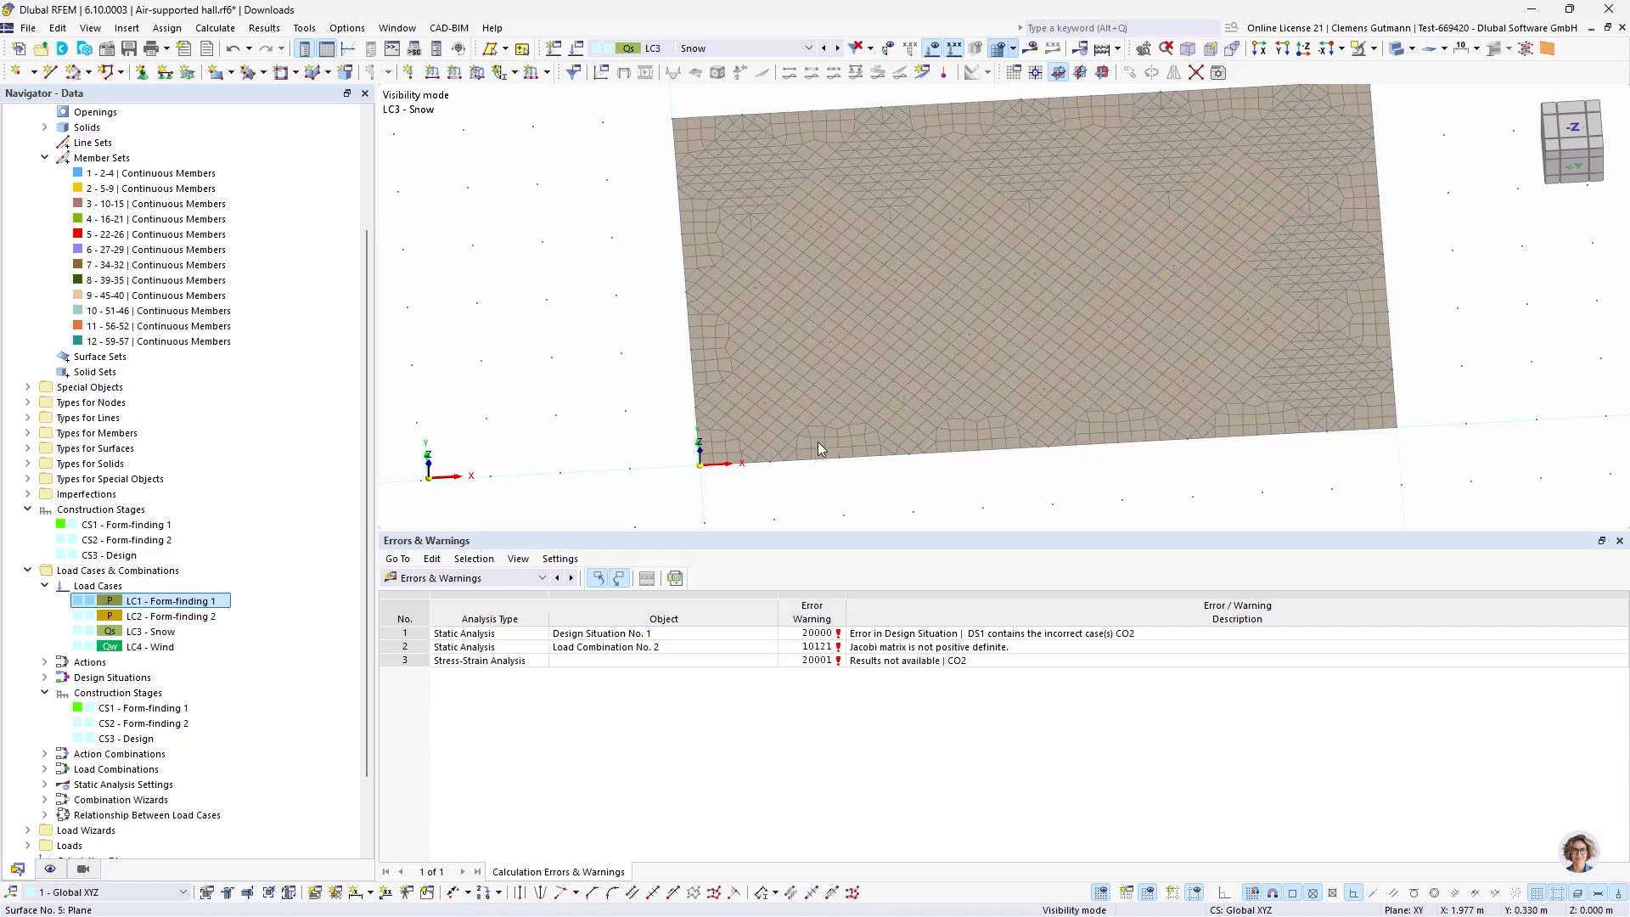
pyautogui.scroll(2, 820, 440)
pyautogui.scroll(-2, 760, 457)
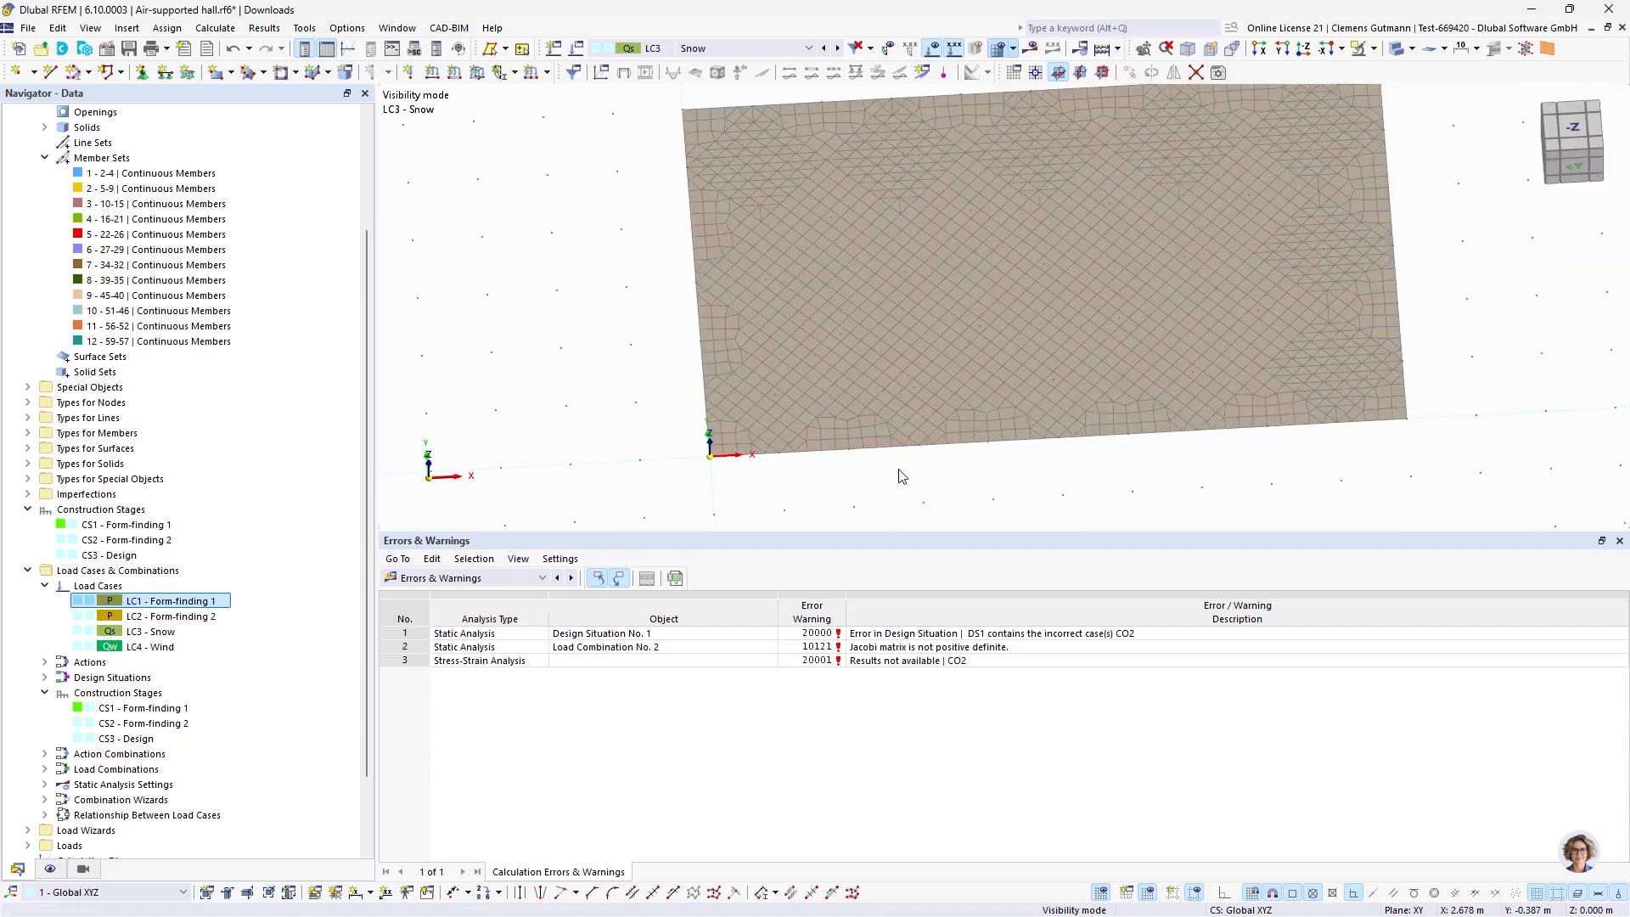
pyautogui.scroll(1, 899, 469)
pyautogui.moveTo(898, 473)
pyautogui.keyDown('ctrl'); pyautogui.mouseDown(button='middle')
pyautogui.moveTo(893, 413)
pyautogui.moveTo(924, 444)
pyautogui.moveTo(880, 462)
pyautogui.mouseUp(button='middle'); pyautogui.keyUp('ctrl')
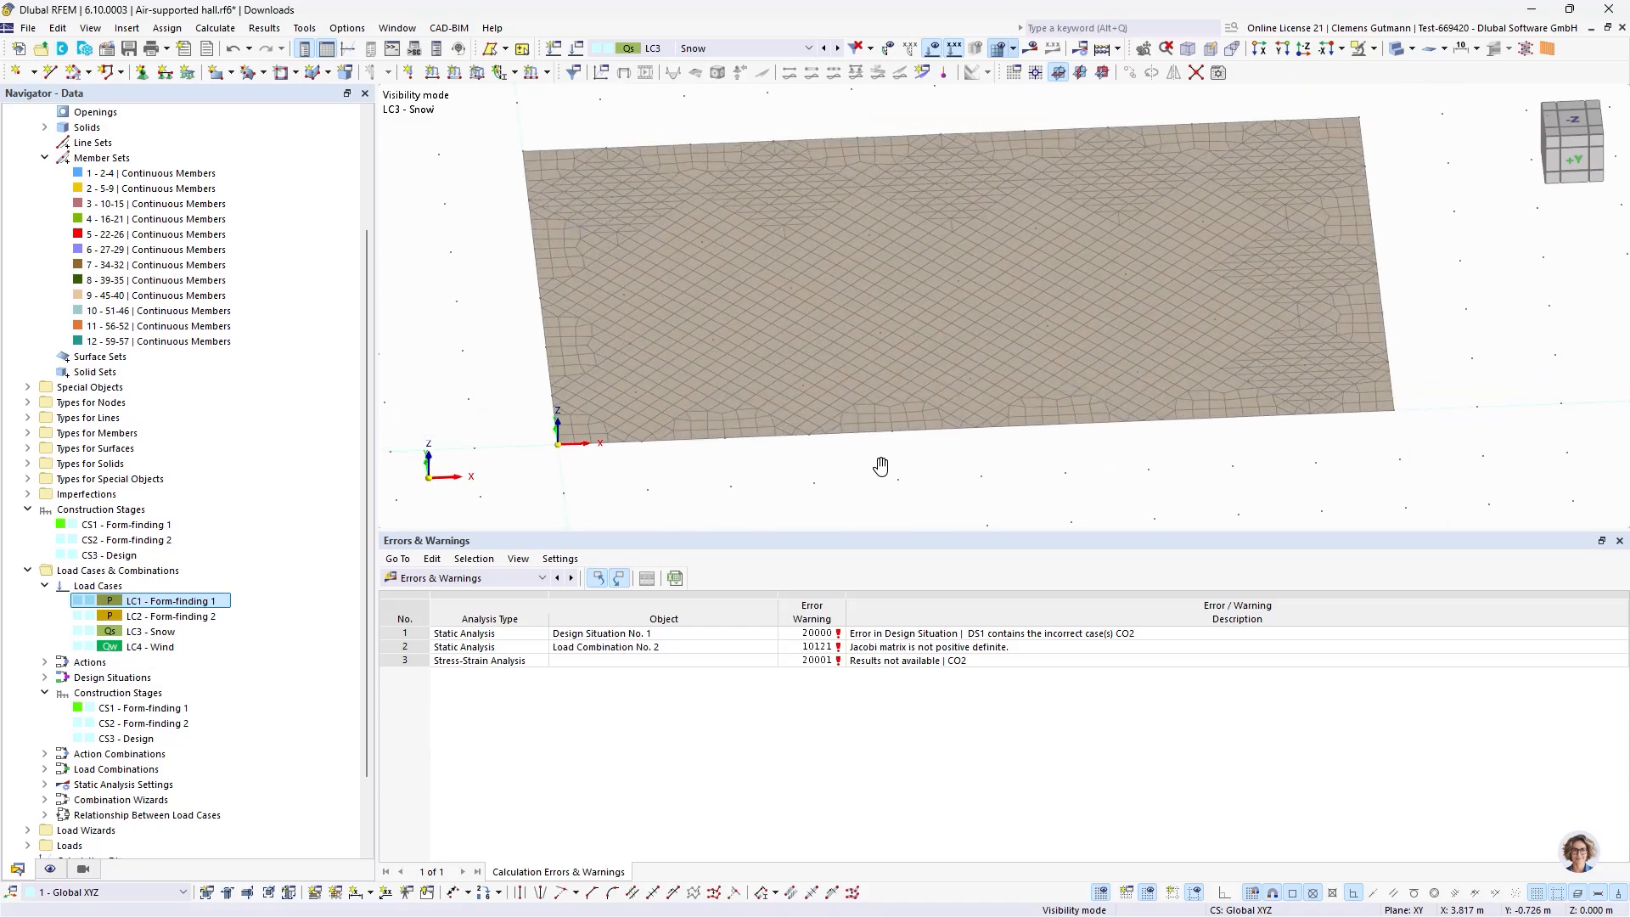
pyautogui.scroll(-2, 170, 611)
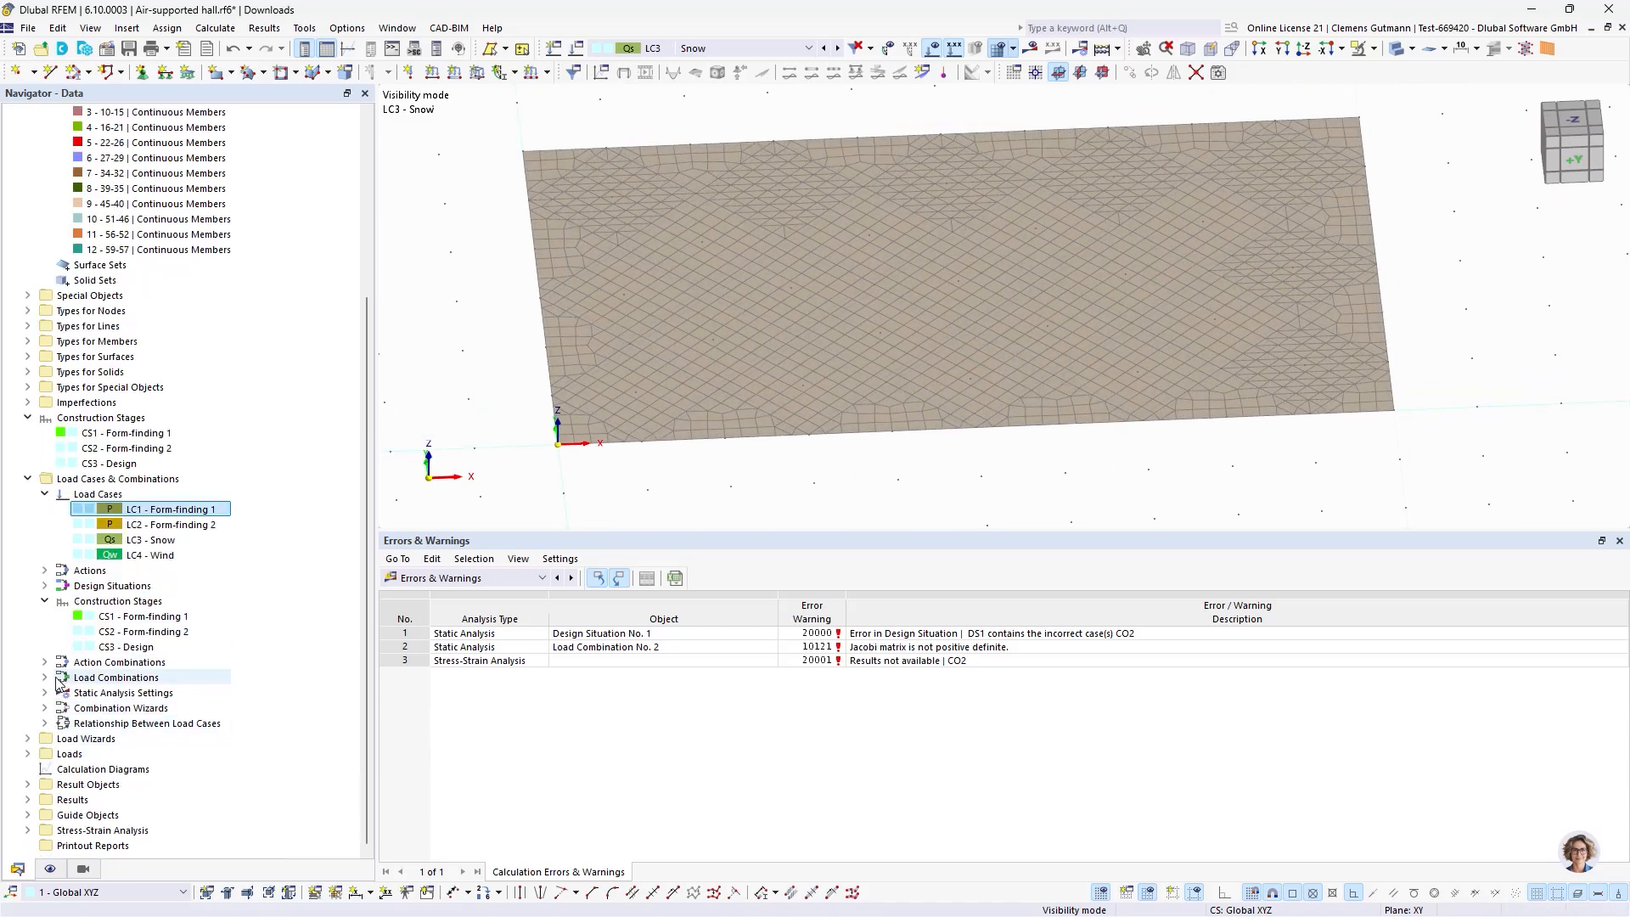
# Exclude load combination CO2 from being solved and recalculate the whole model.
pyautogui.click(123, 679)
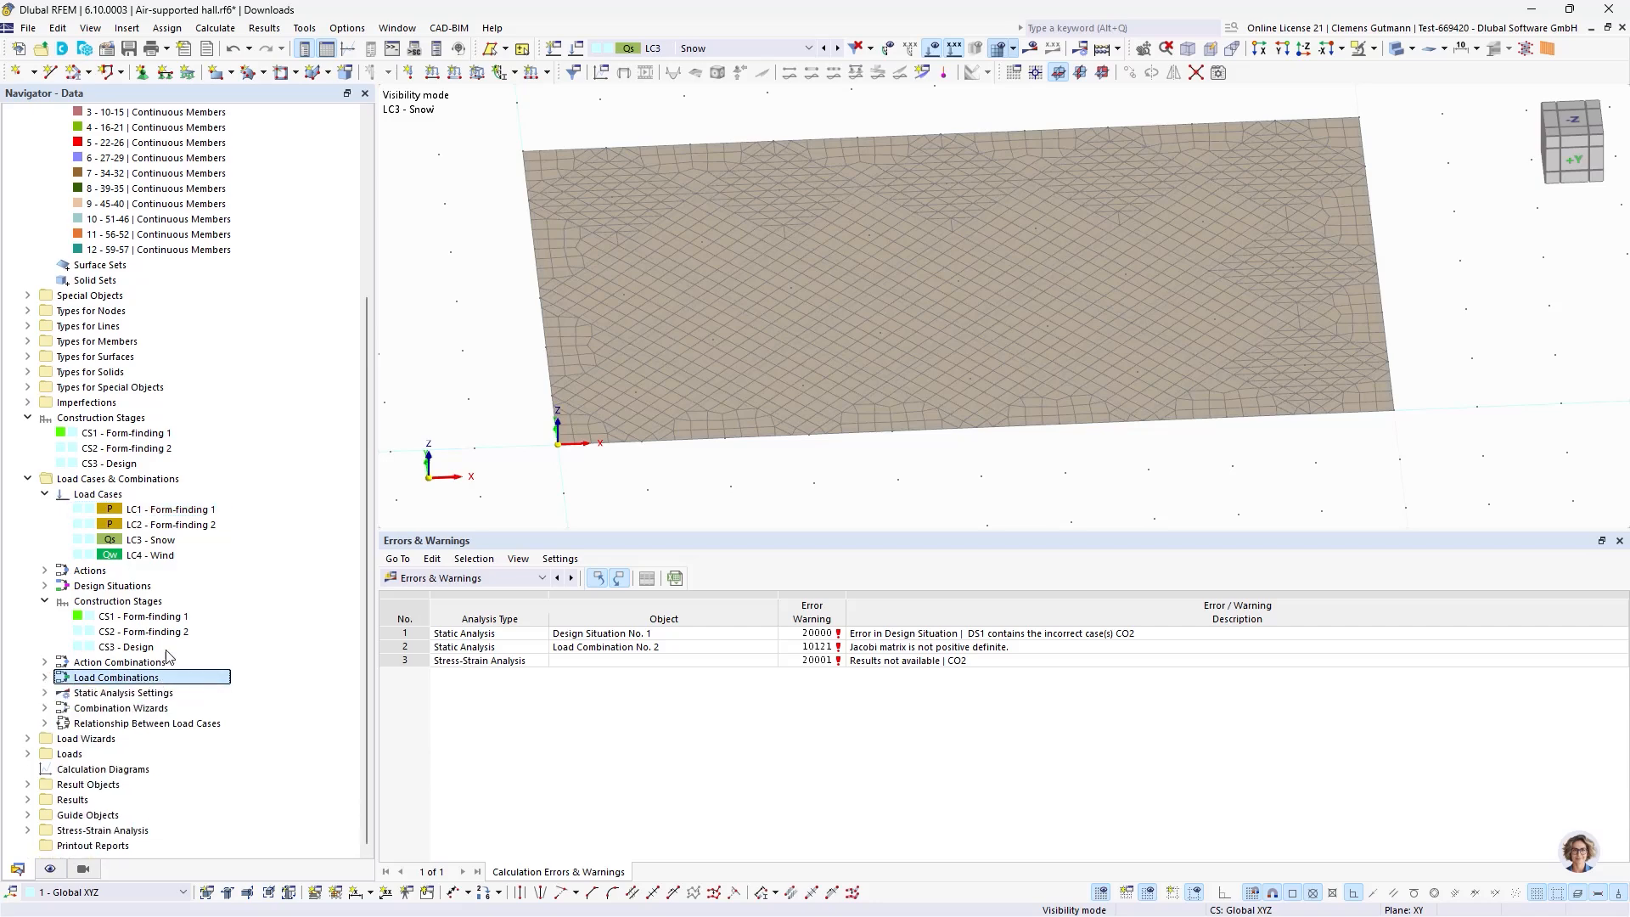
pyautogui.rightClick(117, 678)
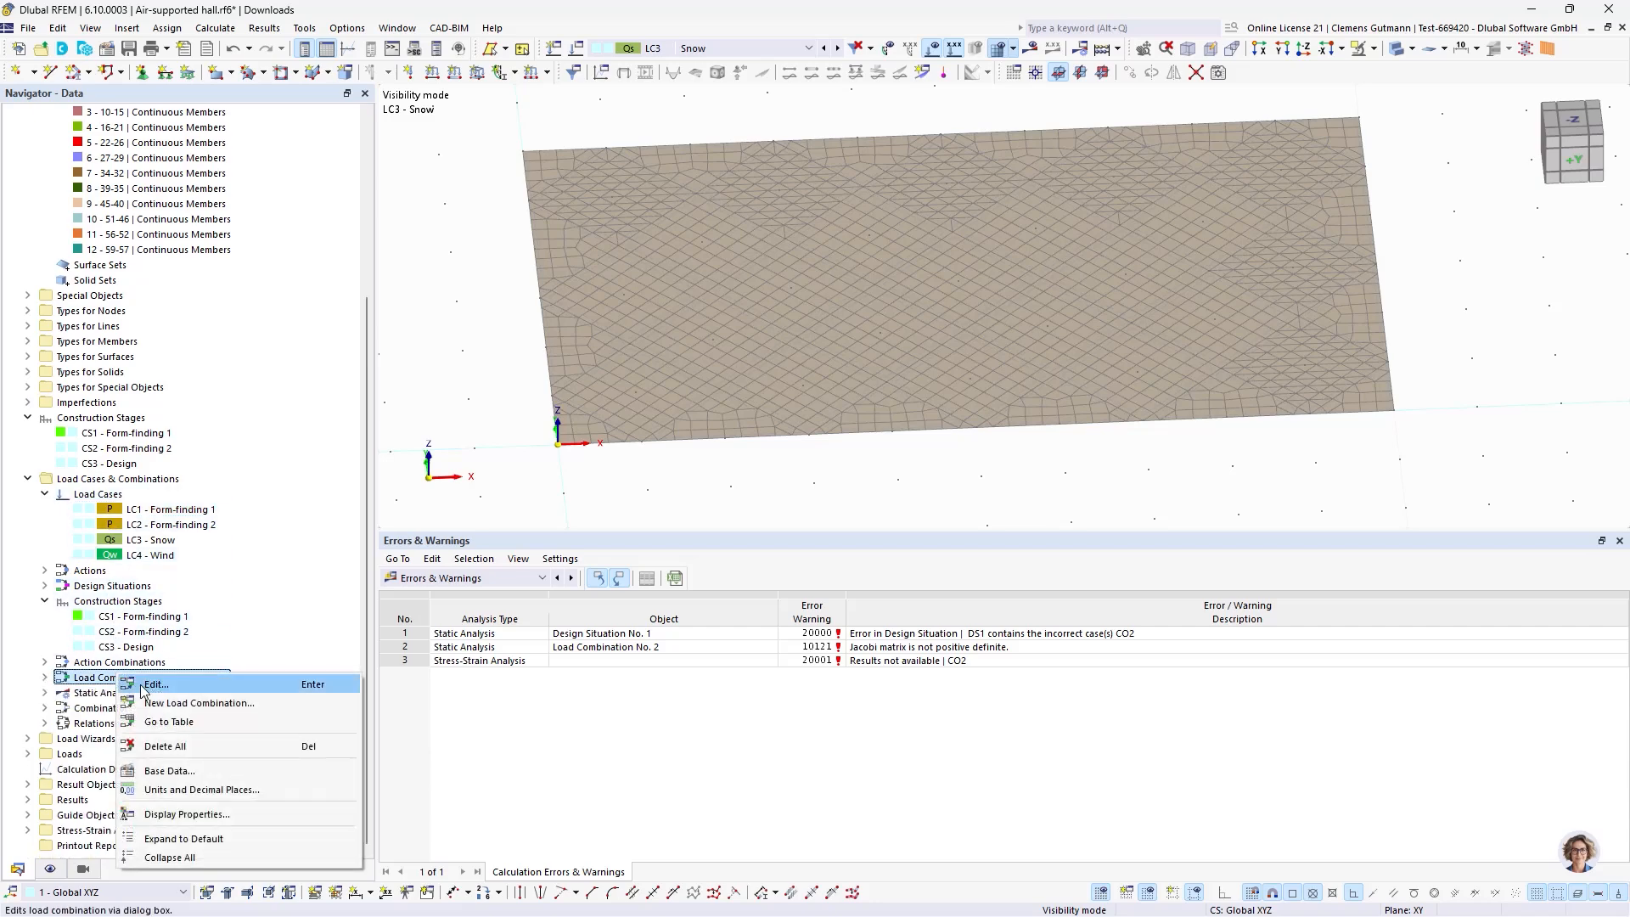
pyautogui.click(153, 682)
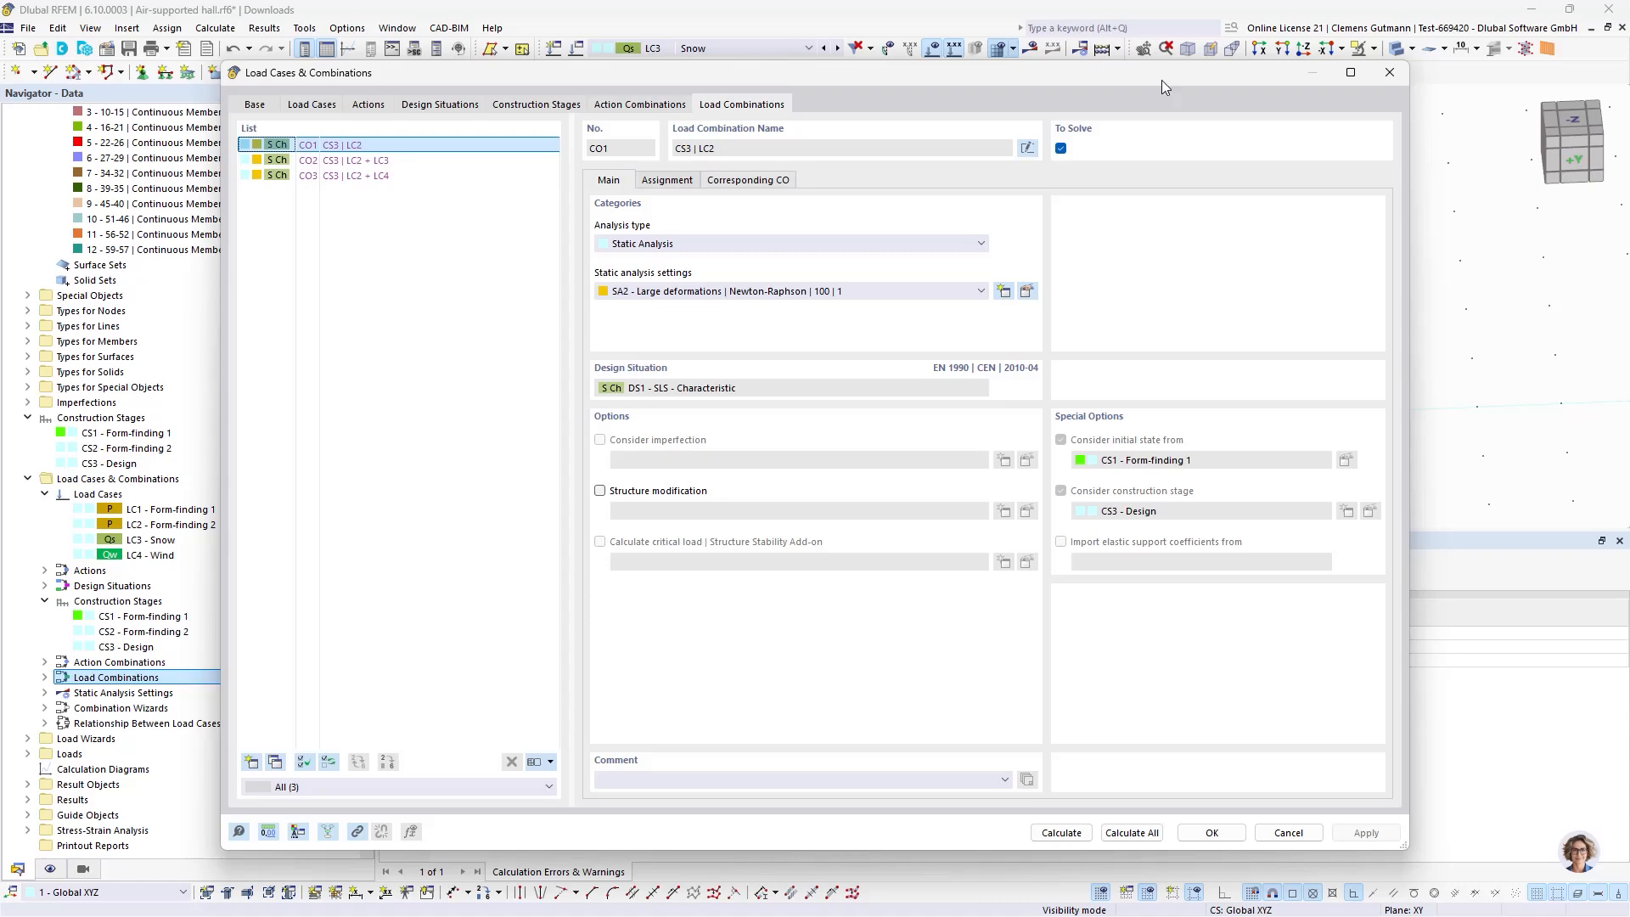
pyautogui.click(397, 161)
pyautogui.click(1061, 148)
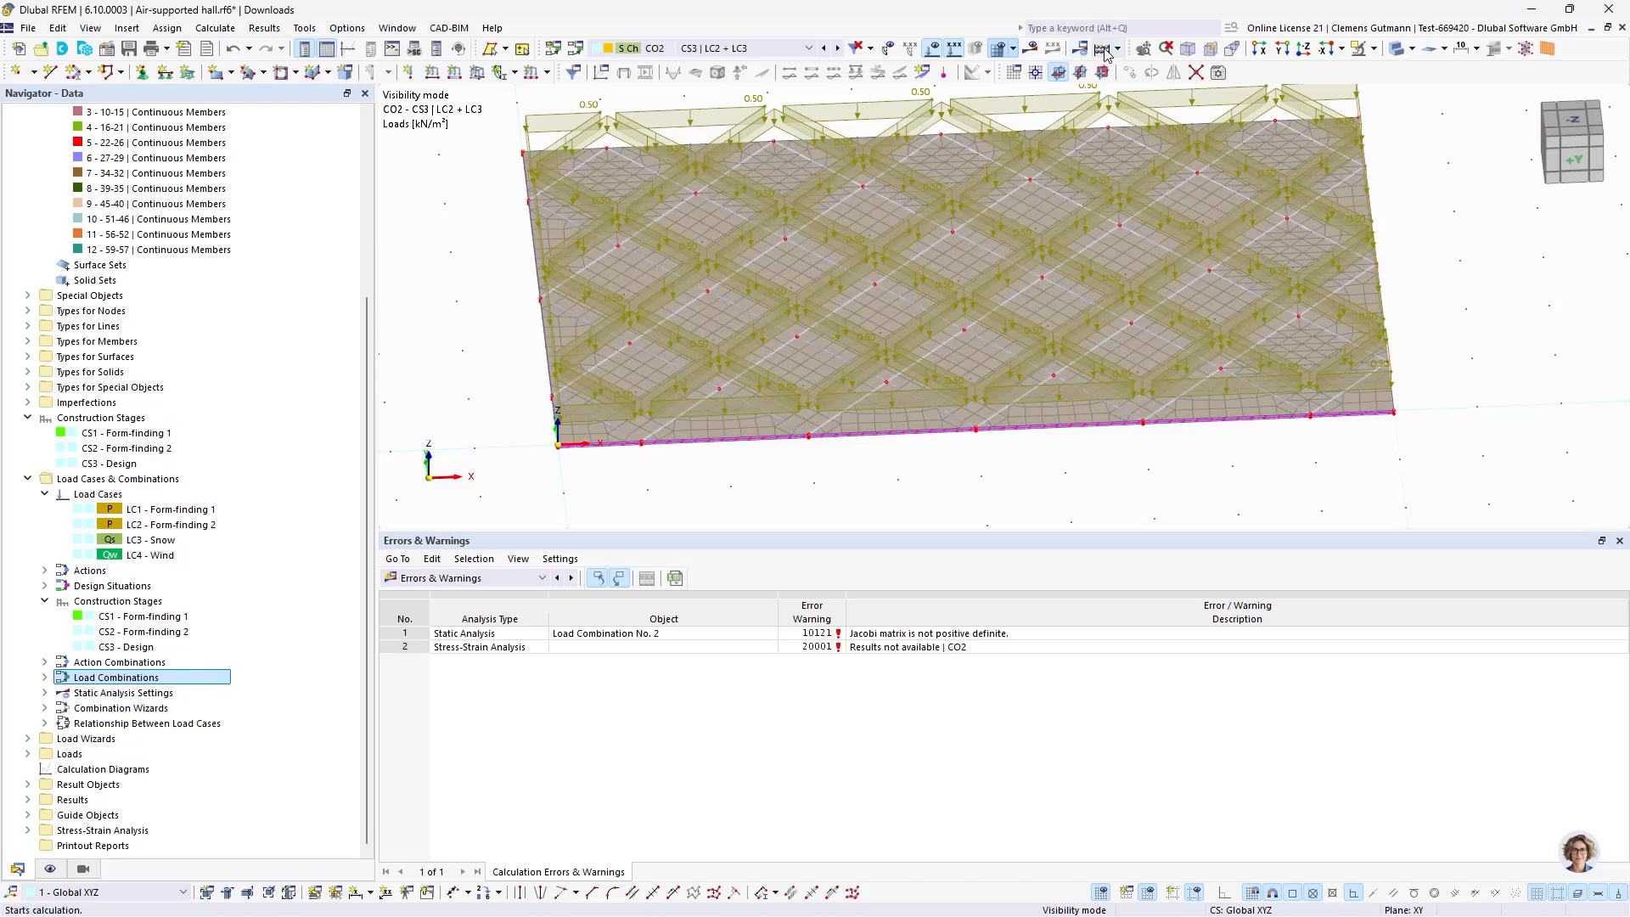
pyautogui.click(1103, 49)
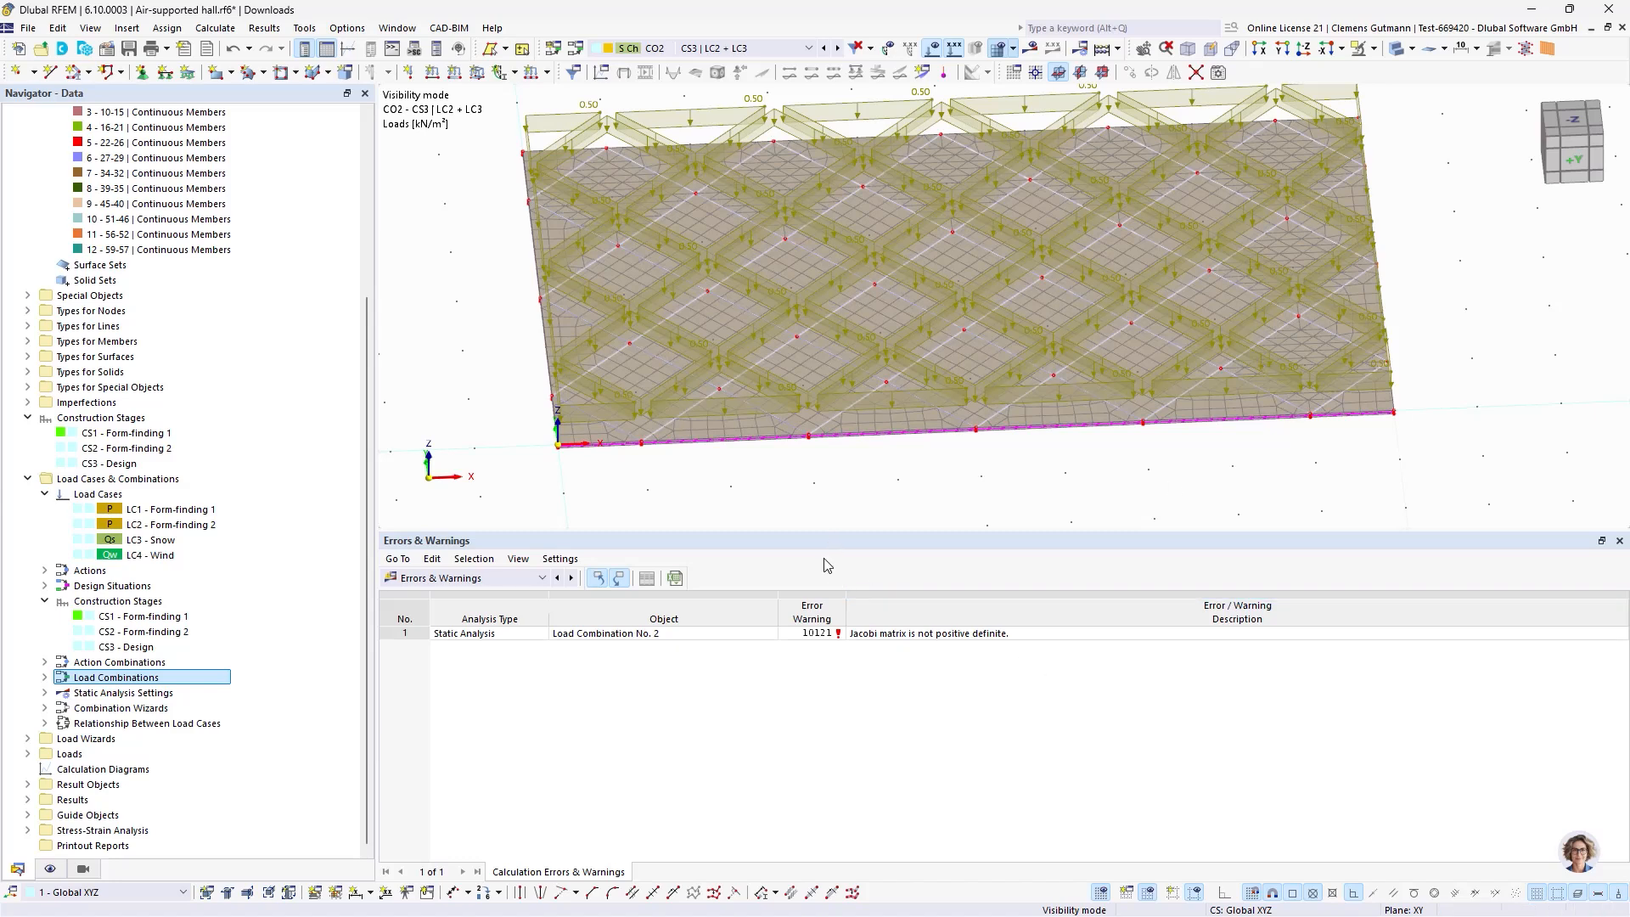
# Show the stress-strain analysis overview in the results table and shrink the table to enlarge the model view.
pyautogui.click(463, 578)
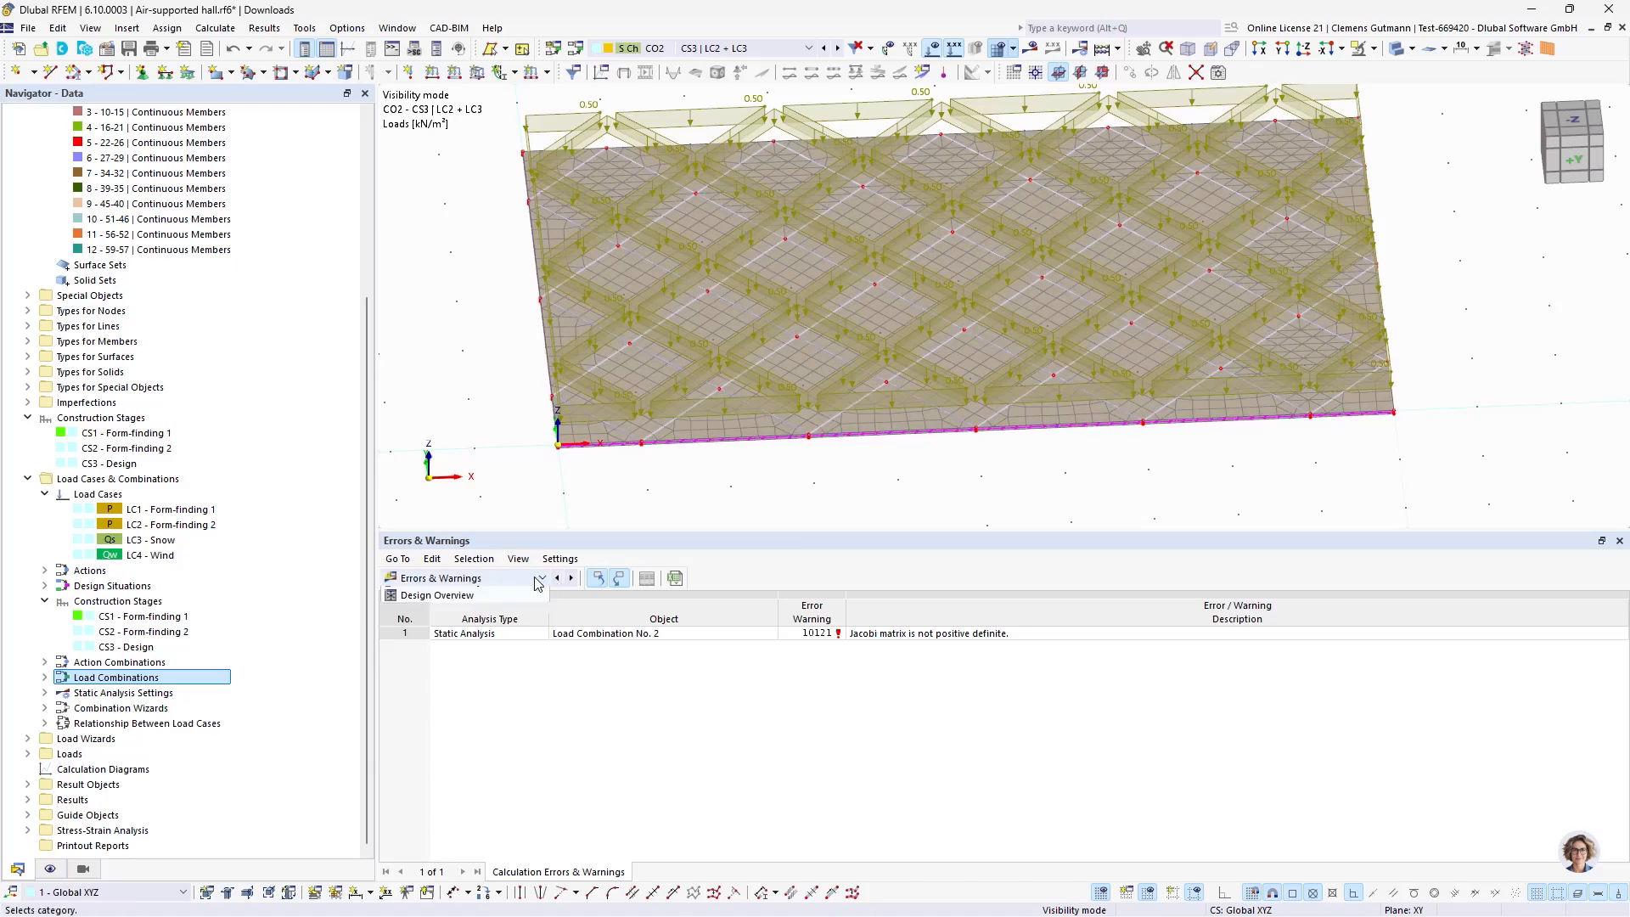
pyautogui.click(477, 716)
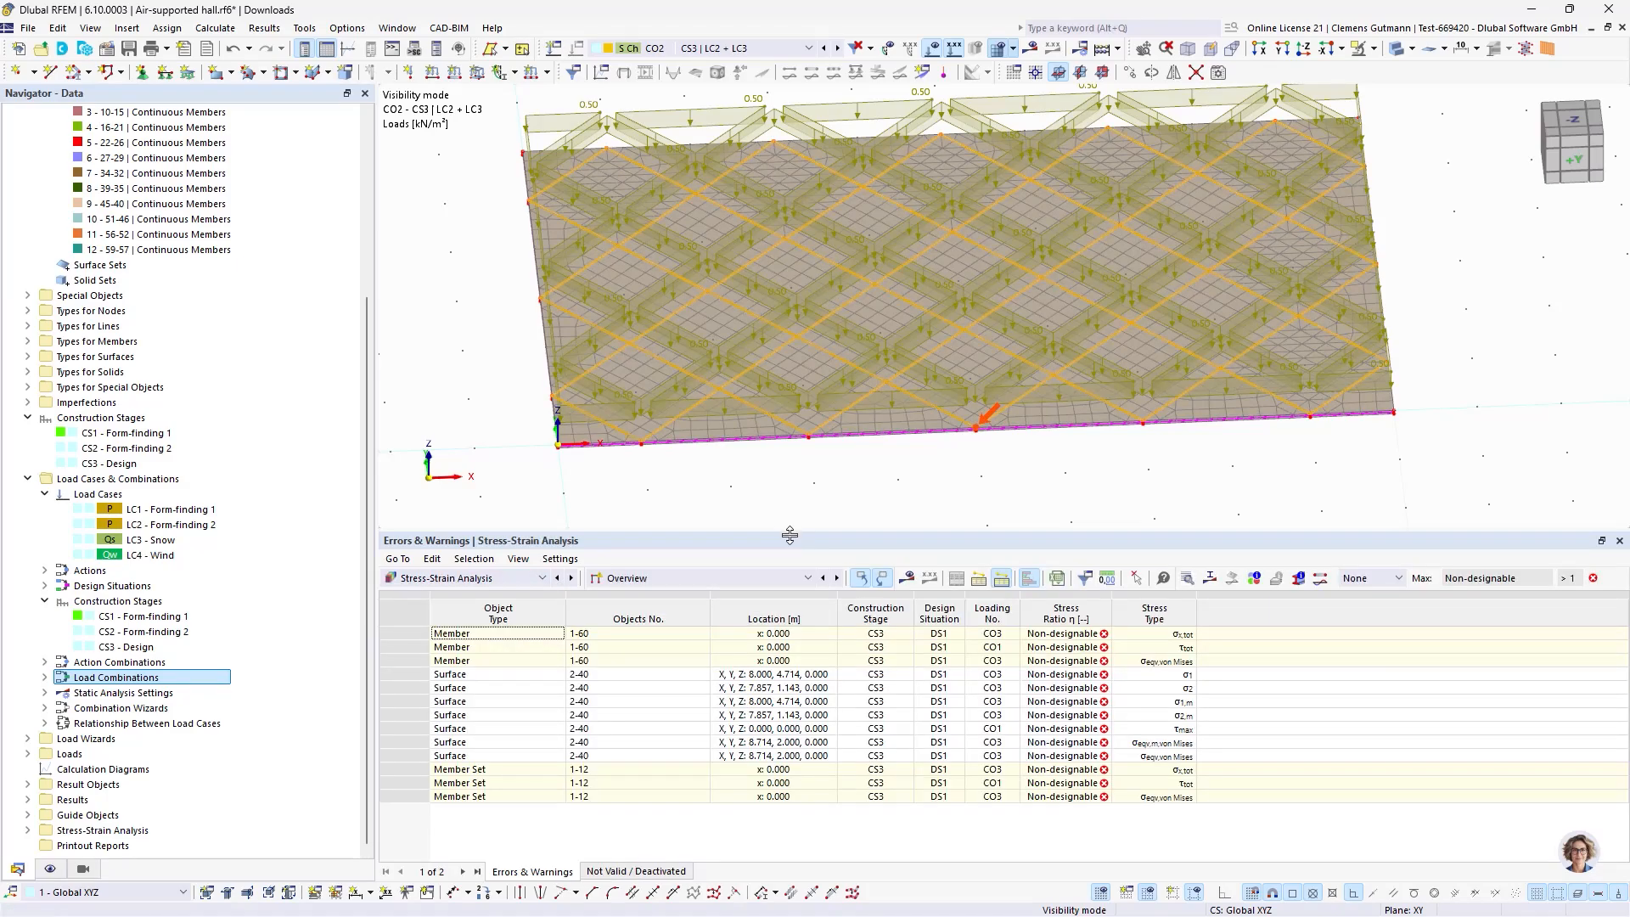
pyautogui.moveTo(789, 533); pyautogui.dragTo(791, 741)
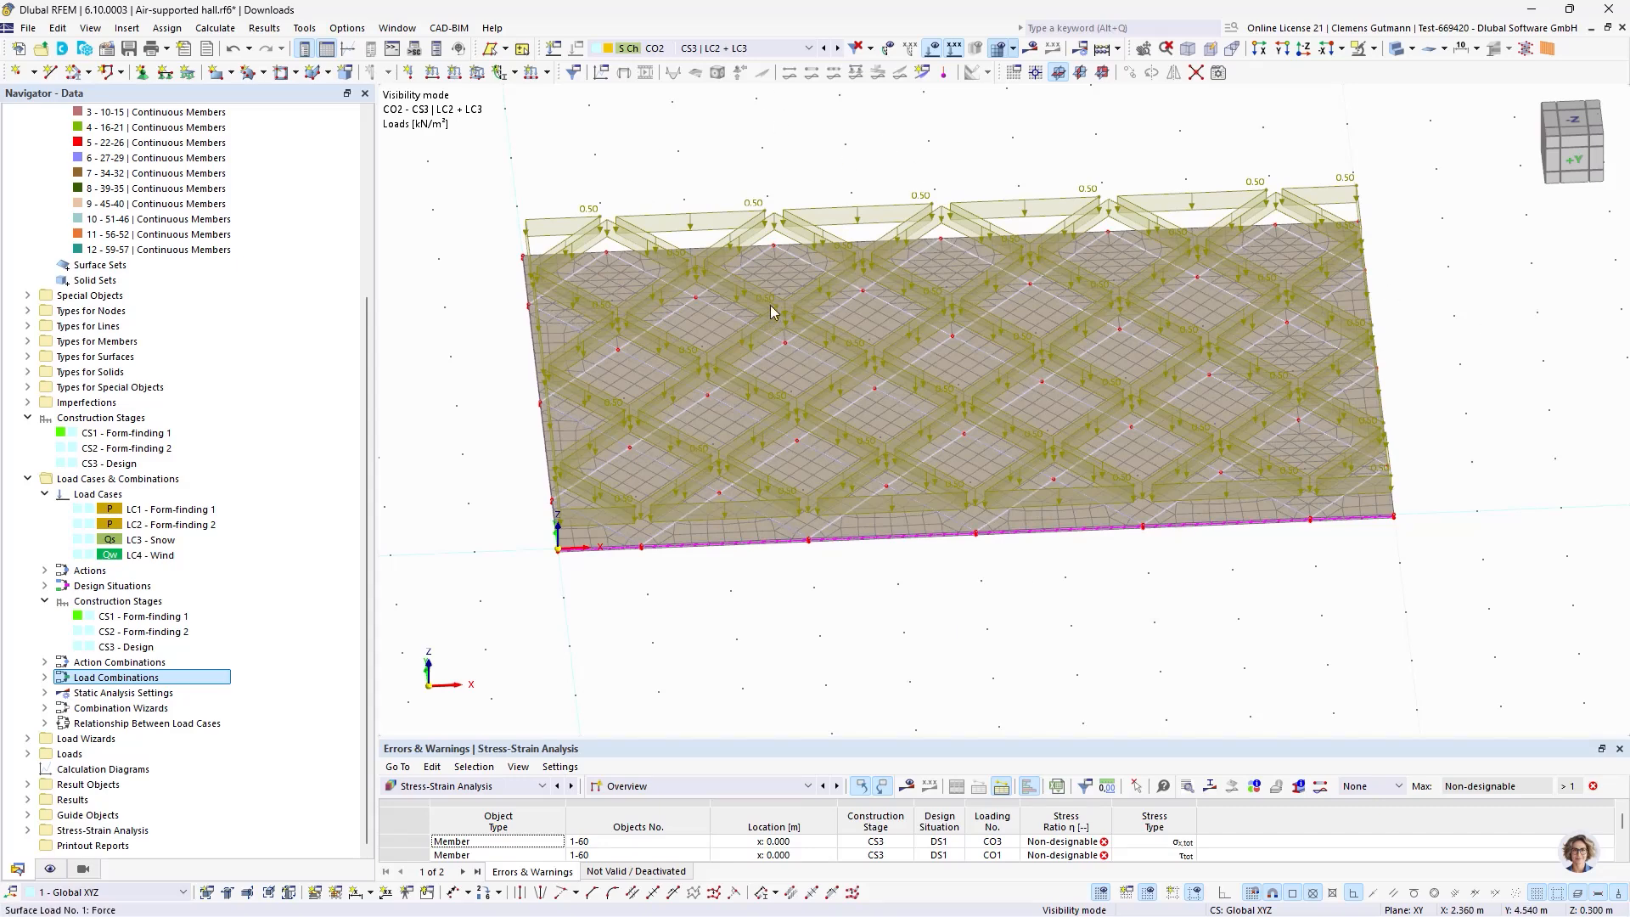
# Switch to load combination CO3 and examine the membrane's total global deformations |u|.
pyautogui.click(86, 870)
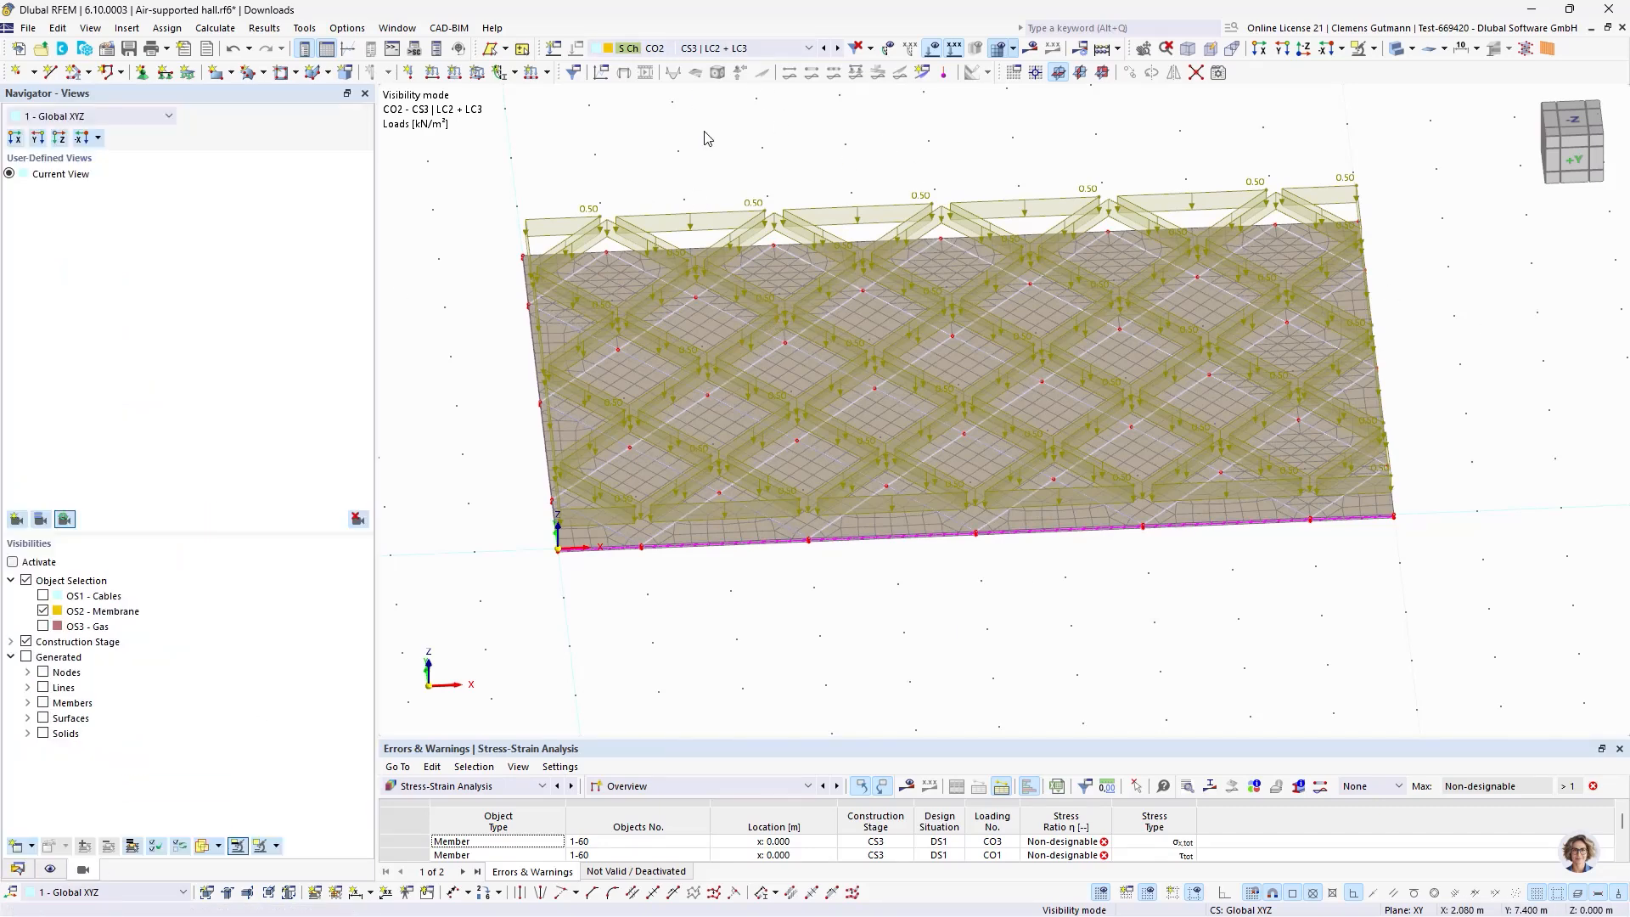
pyautogui.click(698, 49)
pyautogui.click(711, 202)
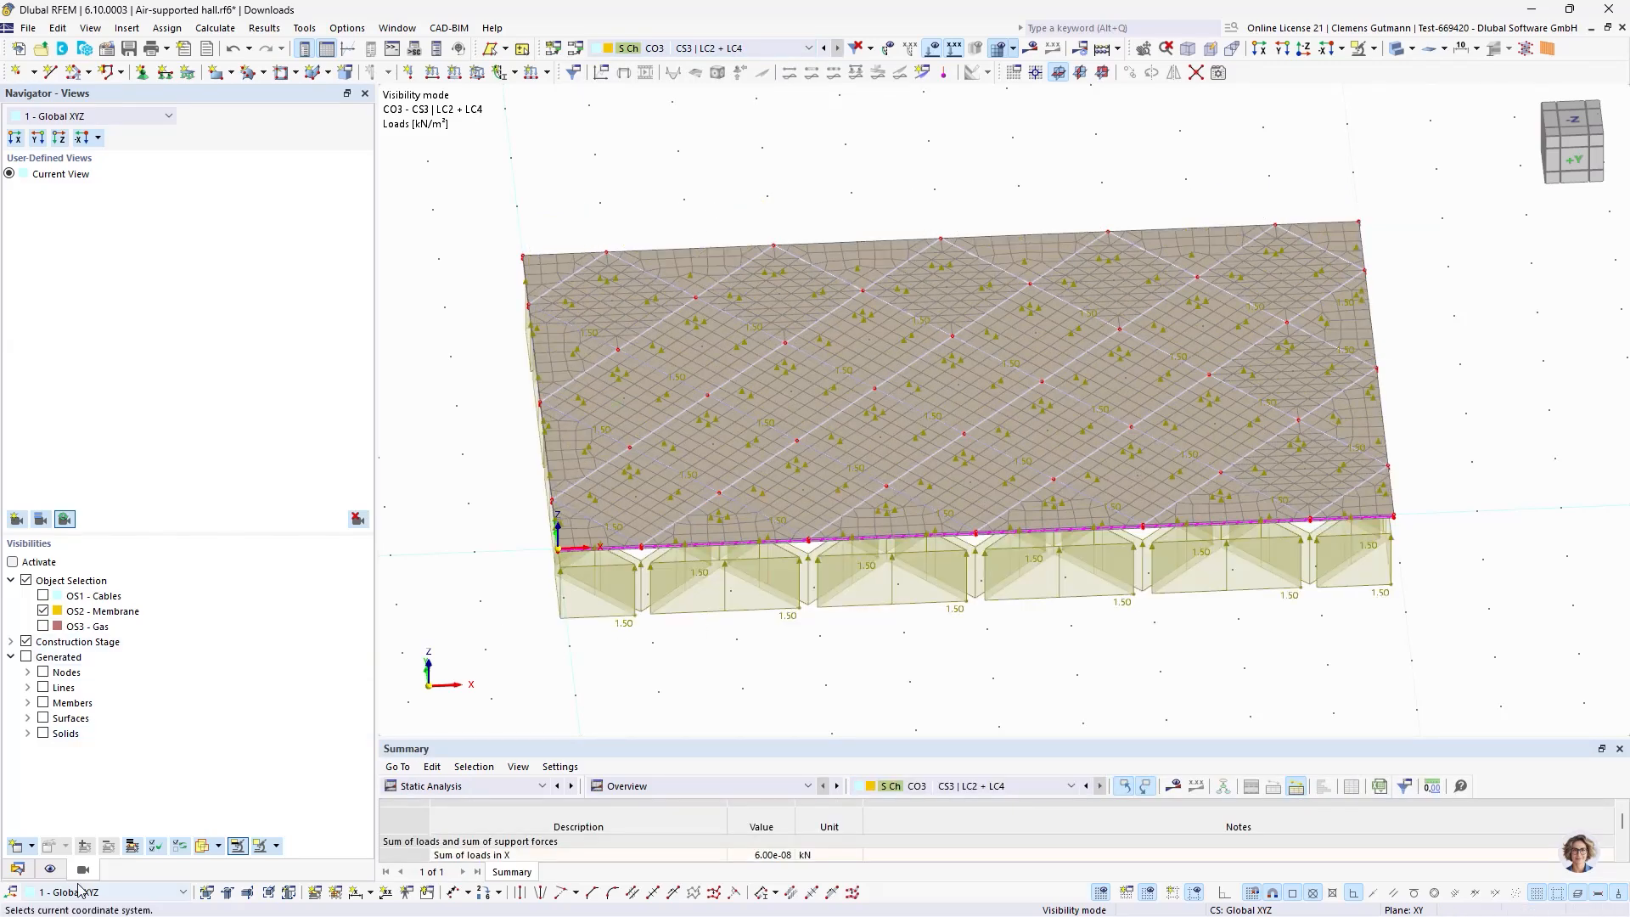
pyautogui.click(1053, 48)
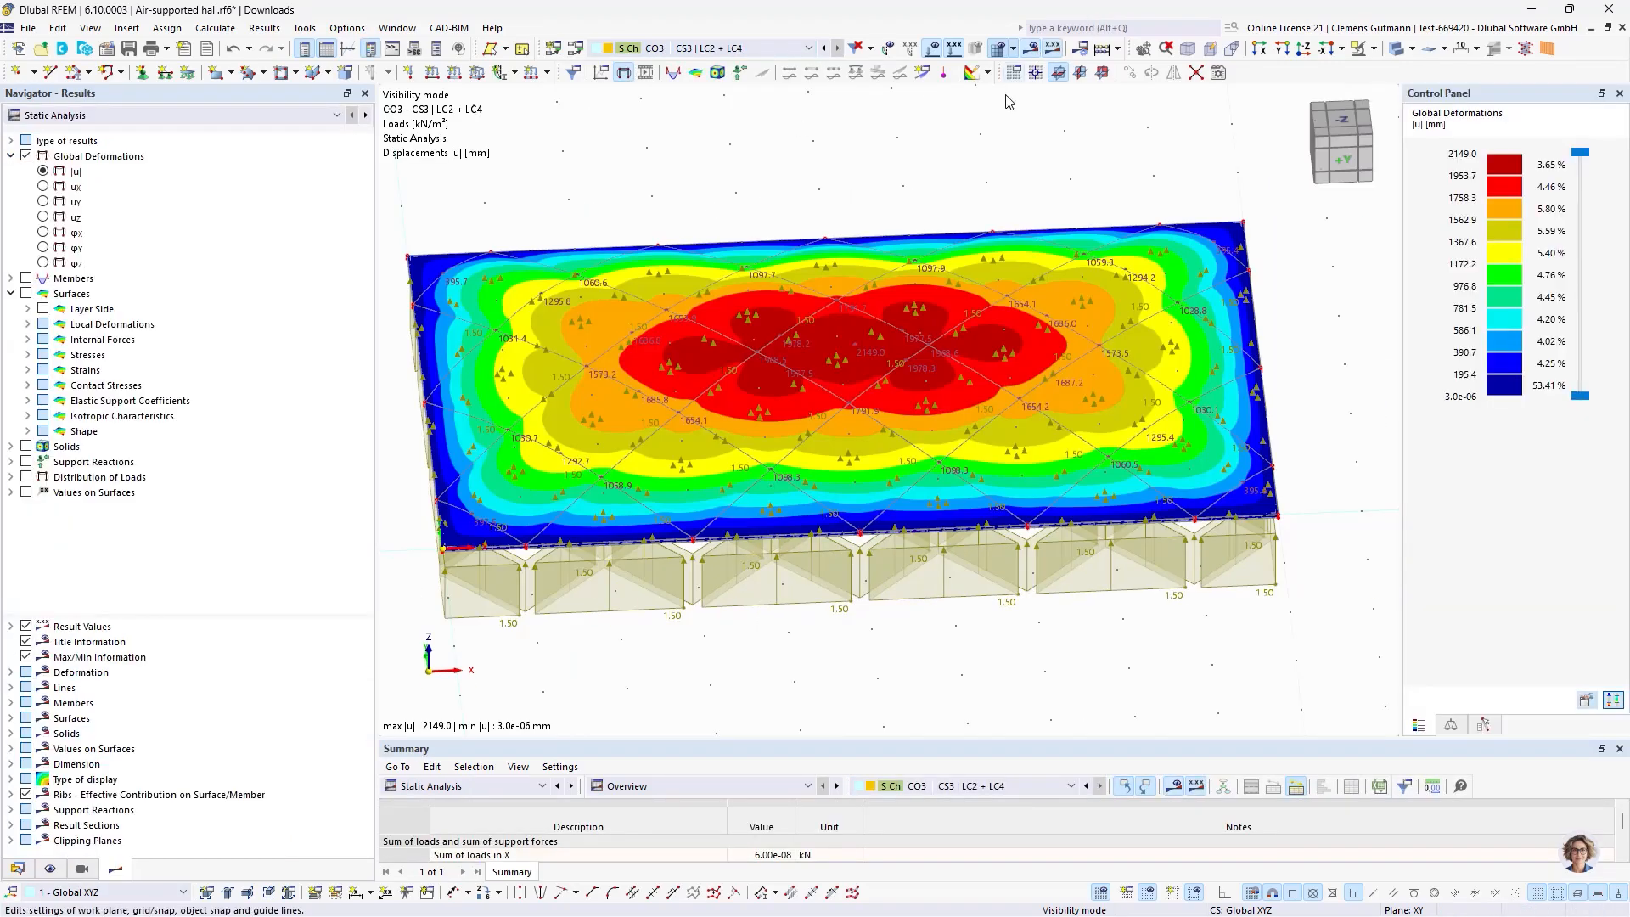
pyautogui.scroll(-3, 1247, 252)
pyautogui.keyDown('ctrl'); pyautogui.moveTo(1032, 272); pyautogui.dragTo(1053, 348, button='middle'); pyautogui.keyUp('ctrl')
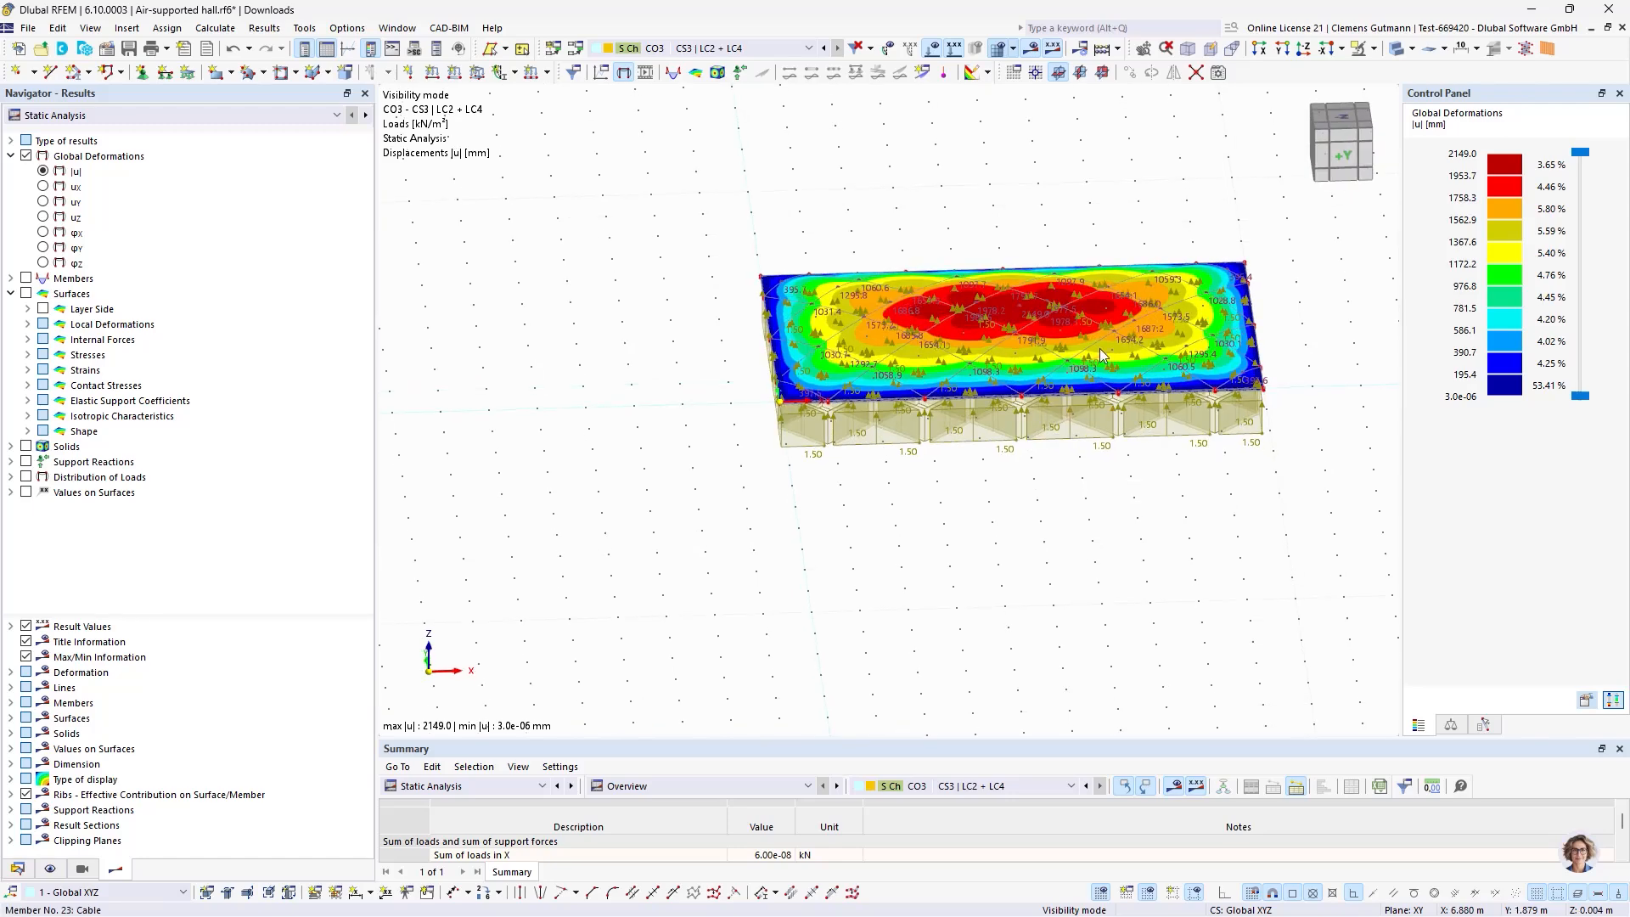
pyautogui.scroll(2, 1060, 338)
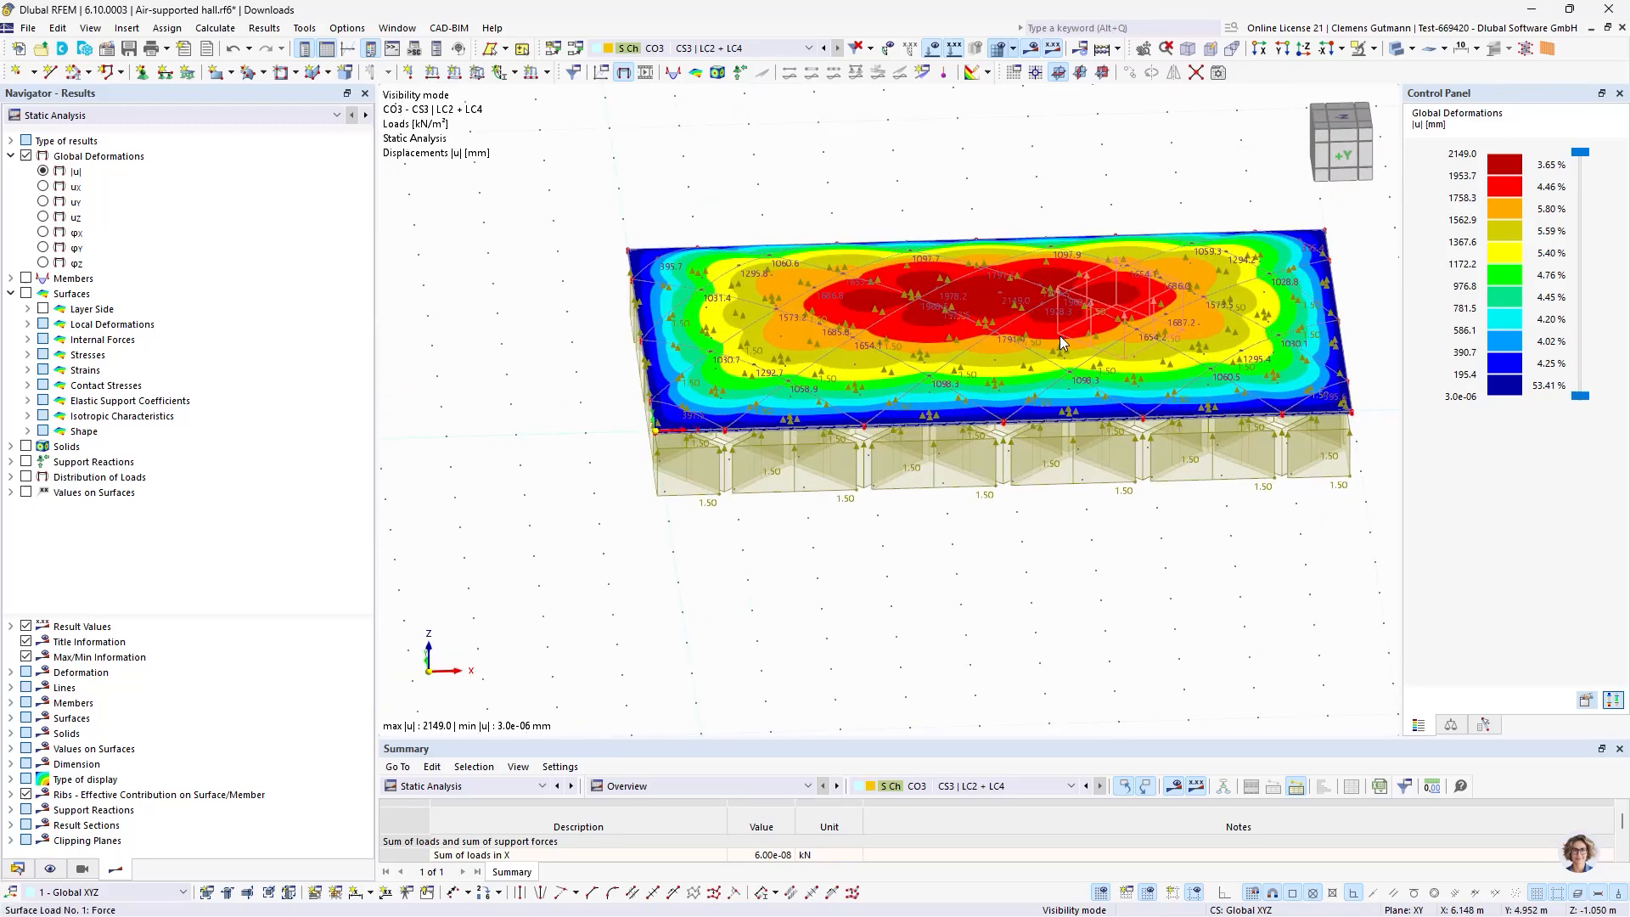
# Compare the CO3 deformations as differences to the initial state, and return to the final results.
pyautogui.click(10, 141)
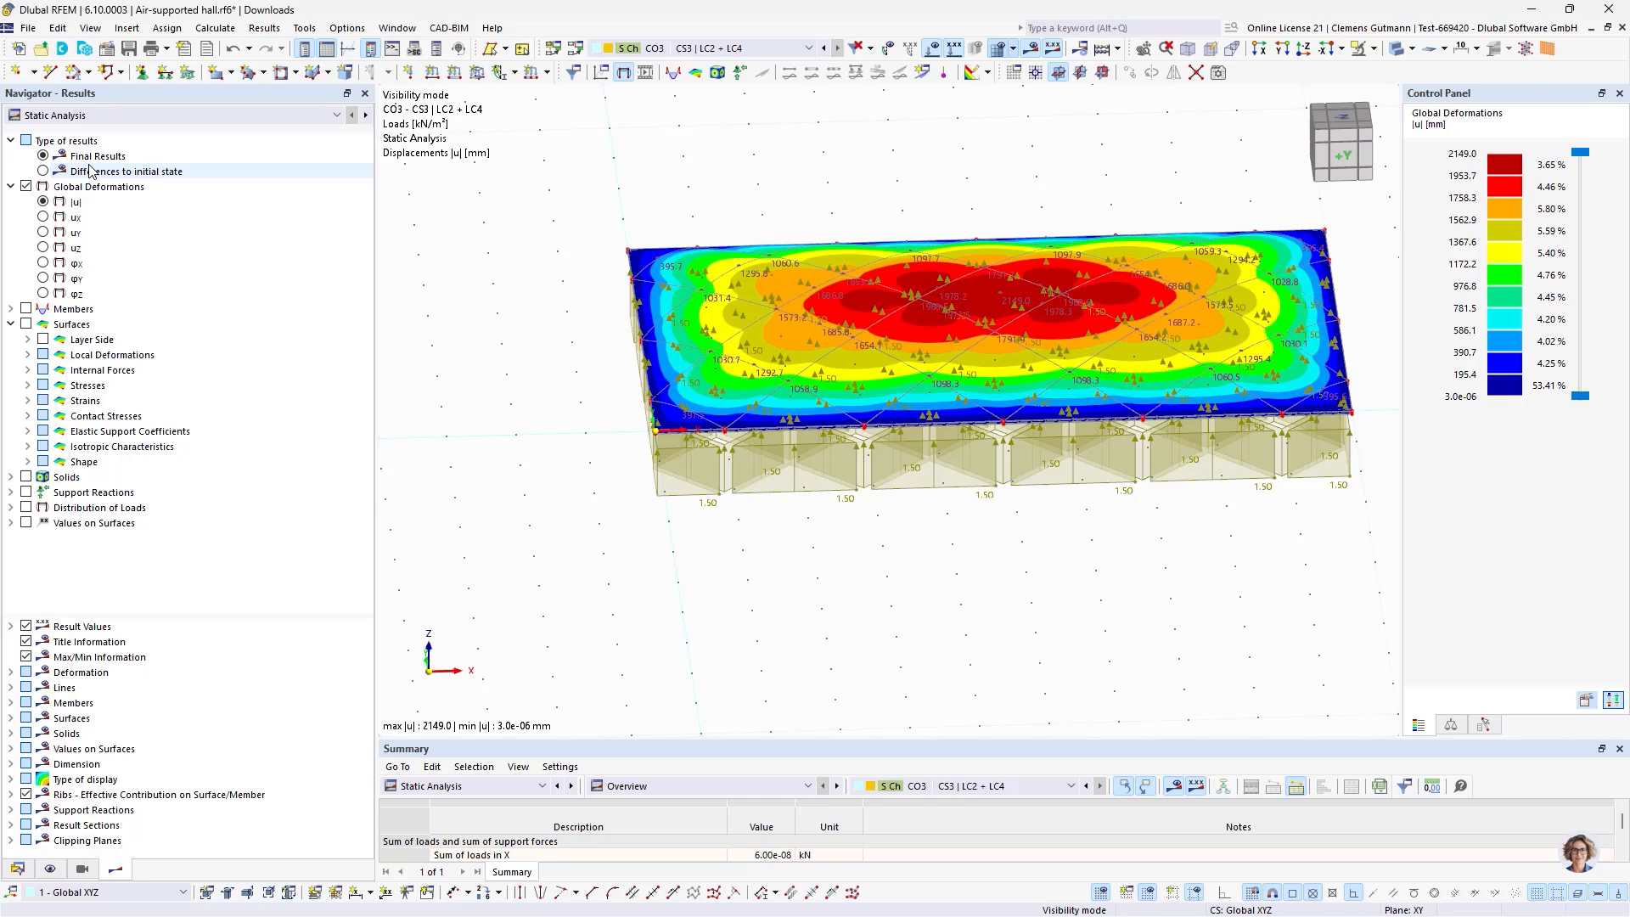
pyautogui.click(42, 171)
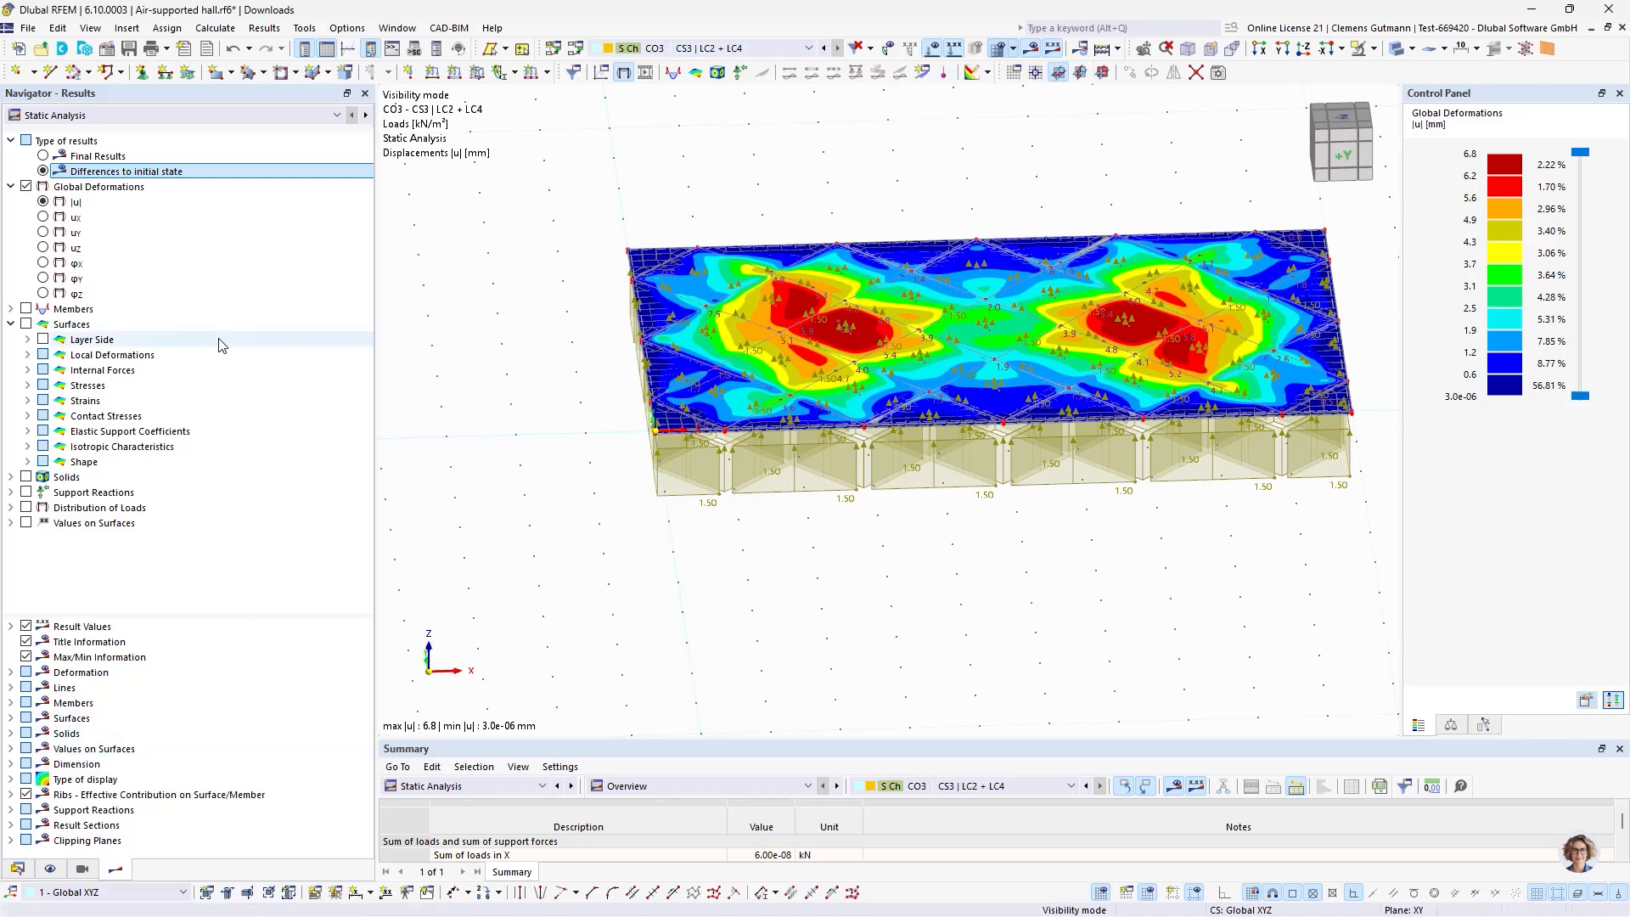
pyautogui.click(42, 156)
# Display the axial forces N of the members for CO3 and examine them in the model.
pyautogui.click(11, 310)
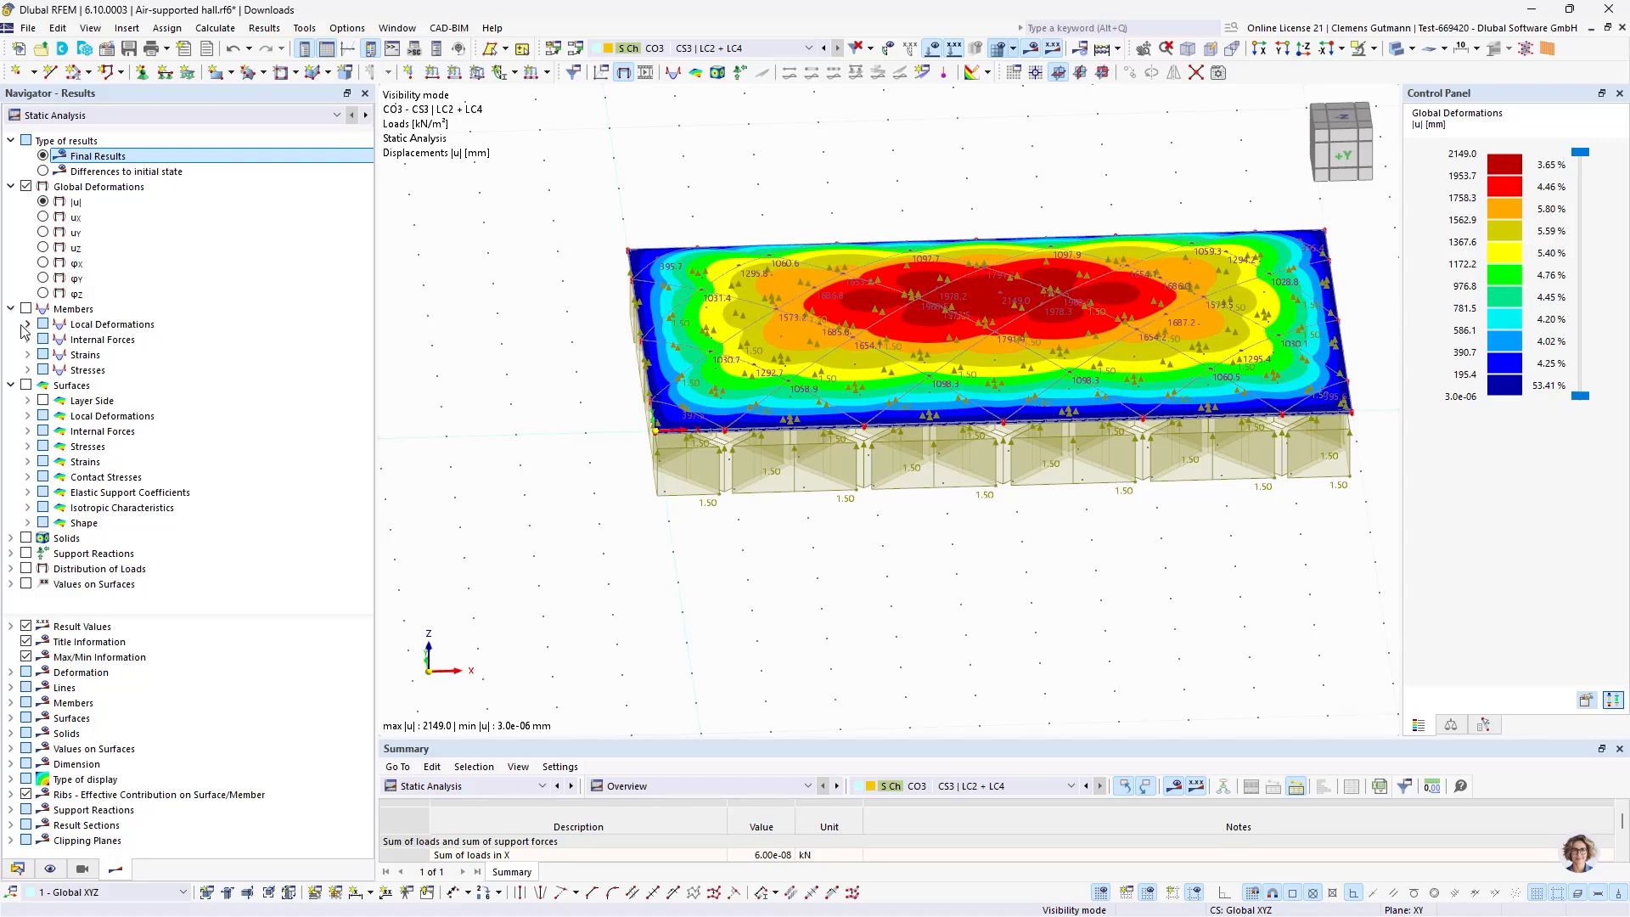
pyautogui.click(28, 340)
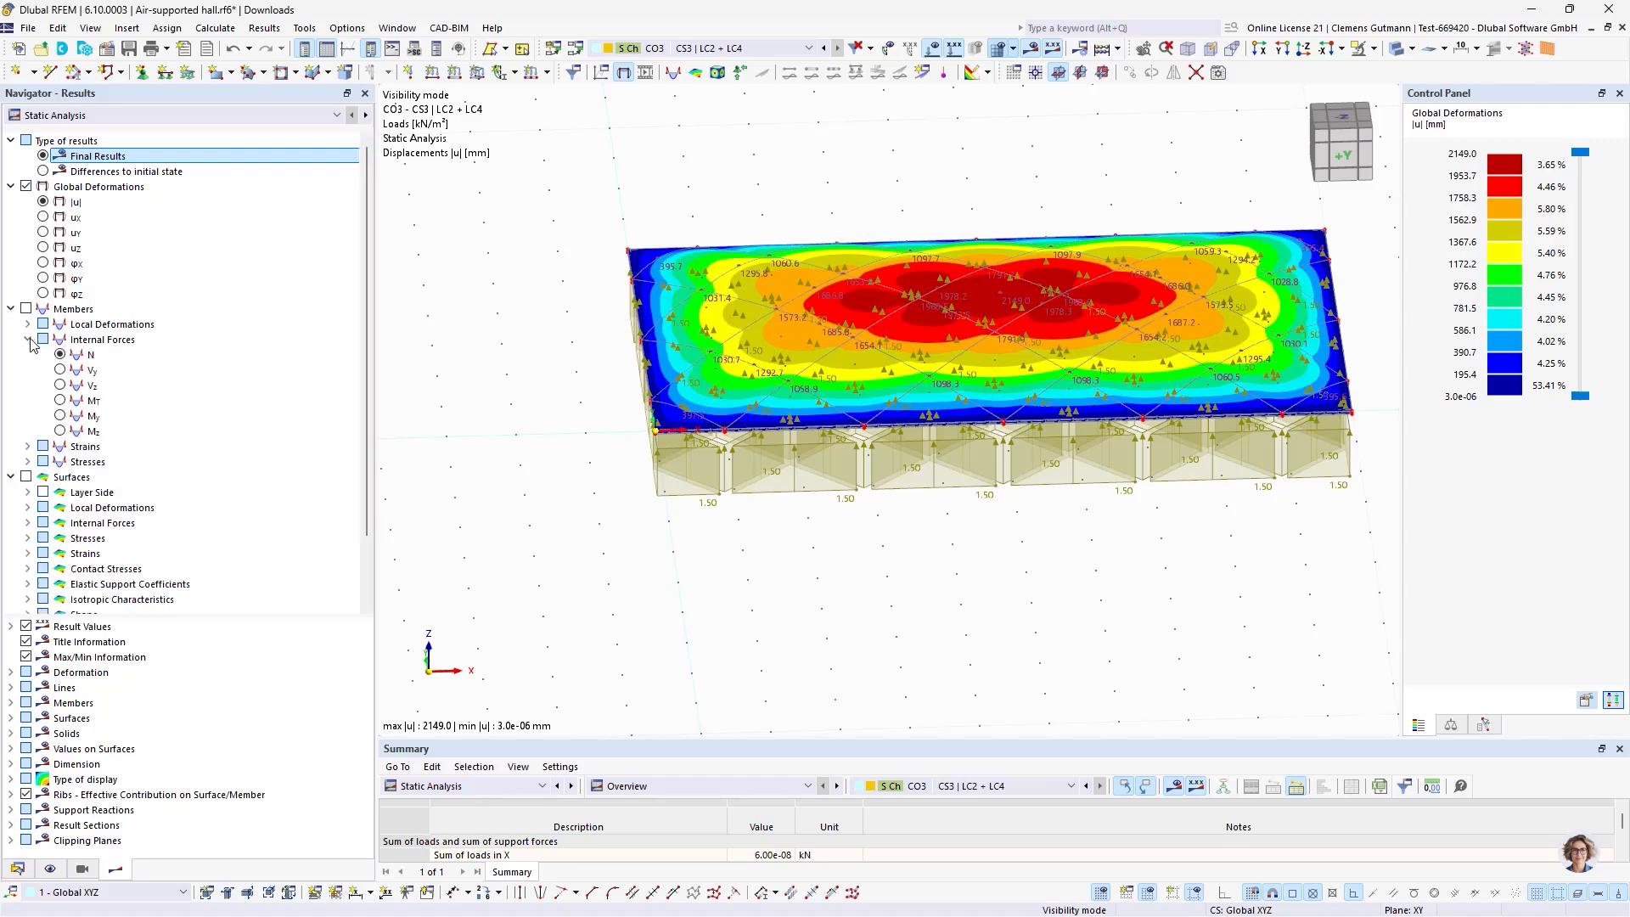
pyautogui.click(71, 356)
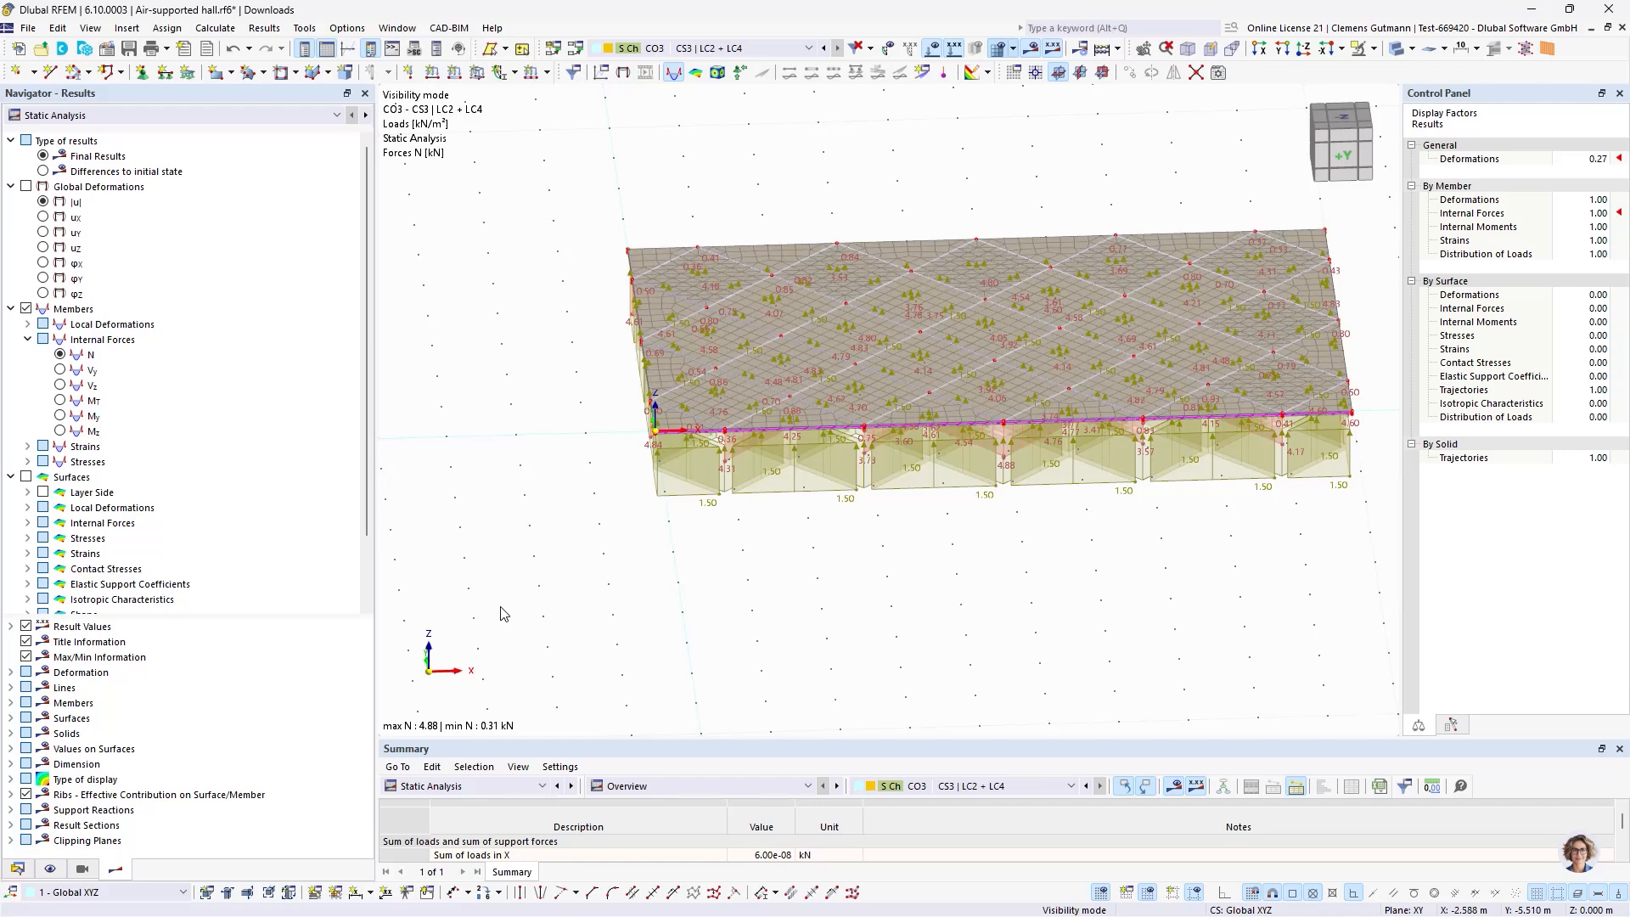
pyautogui.scroll(-3, 497, 599)
pyautogui.scroll(3, 566, 592)
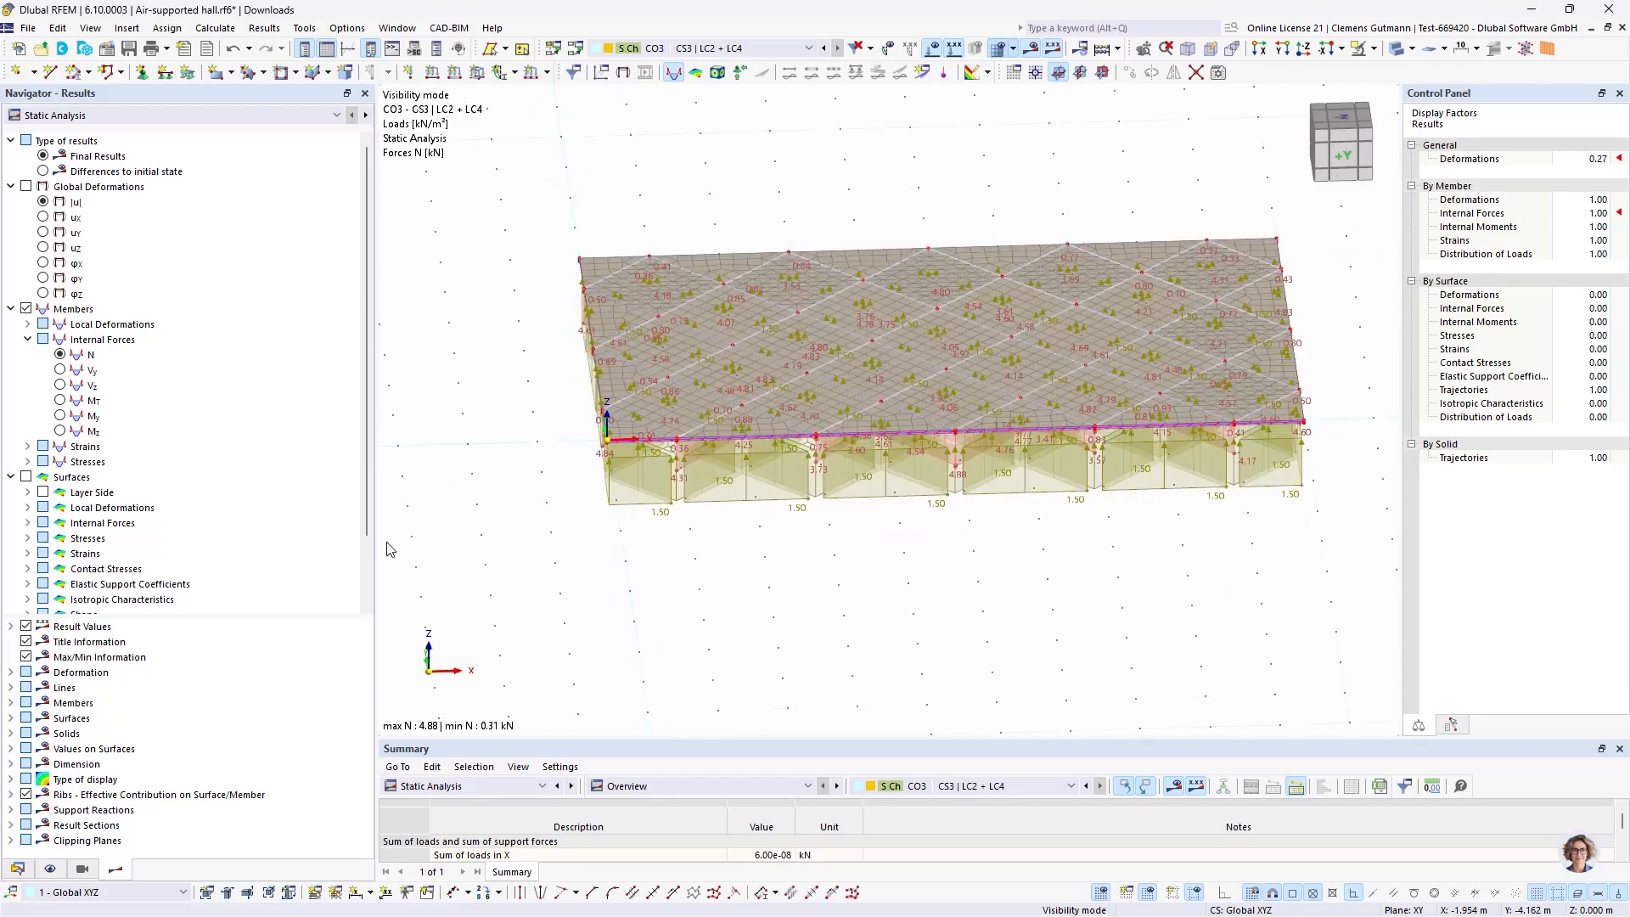
# Display the members' basic stress σx from axial force and examine it in the model.
pyautogui.click(27, 462)
pyautogui.click(45, 478)
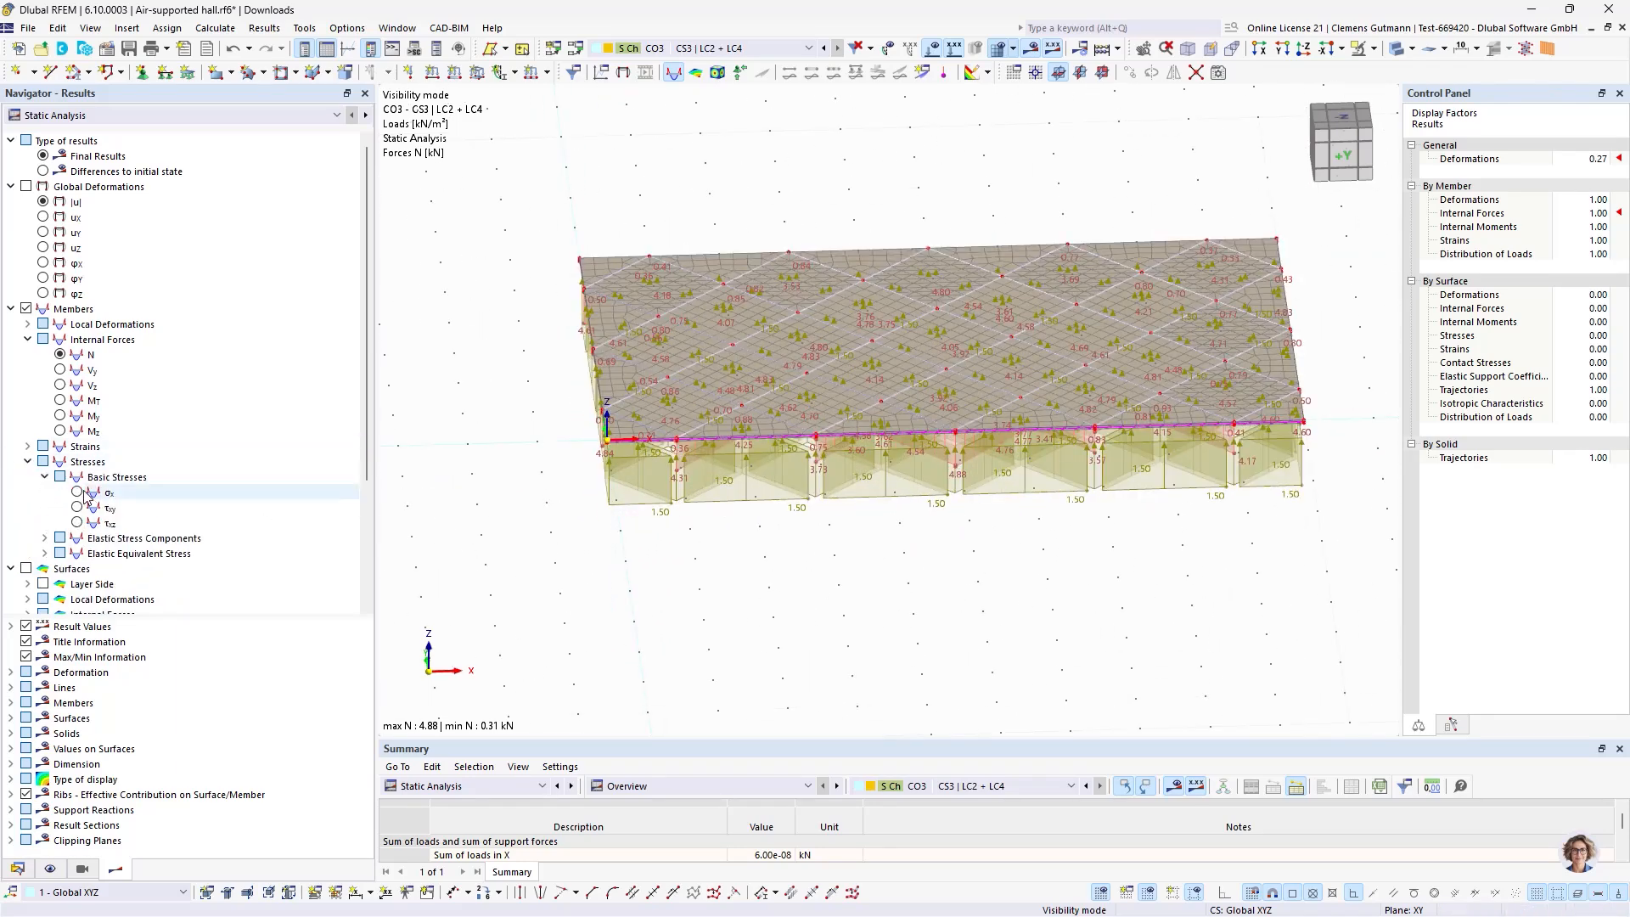
pyautogui.click(85, 492)
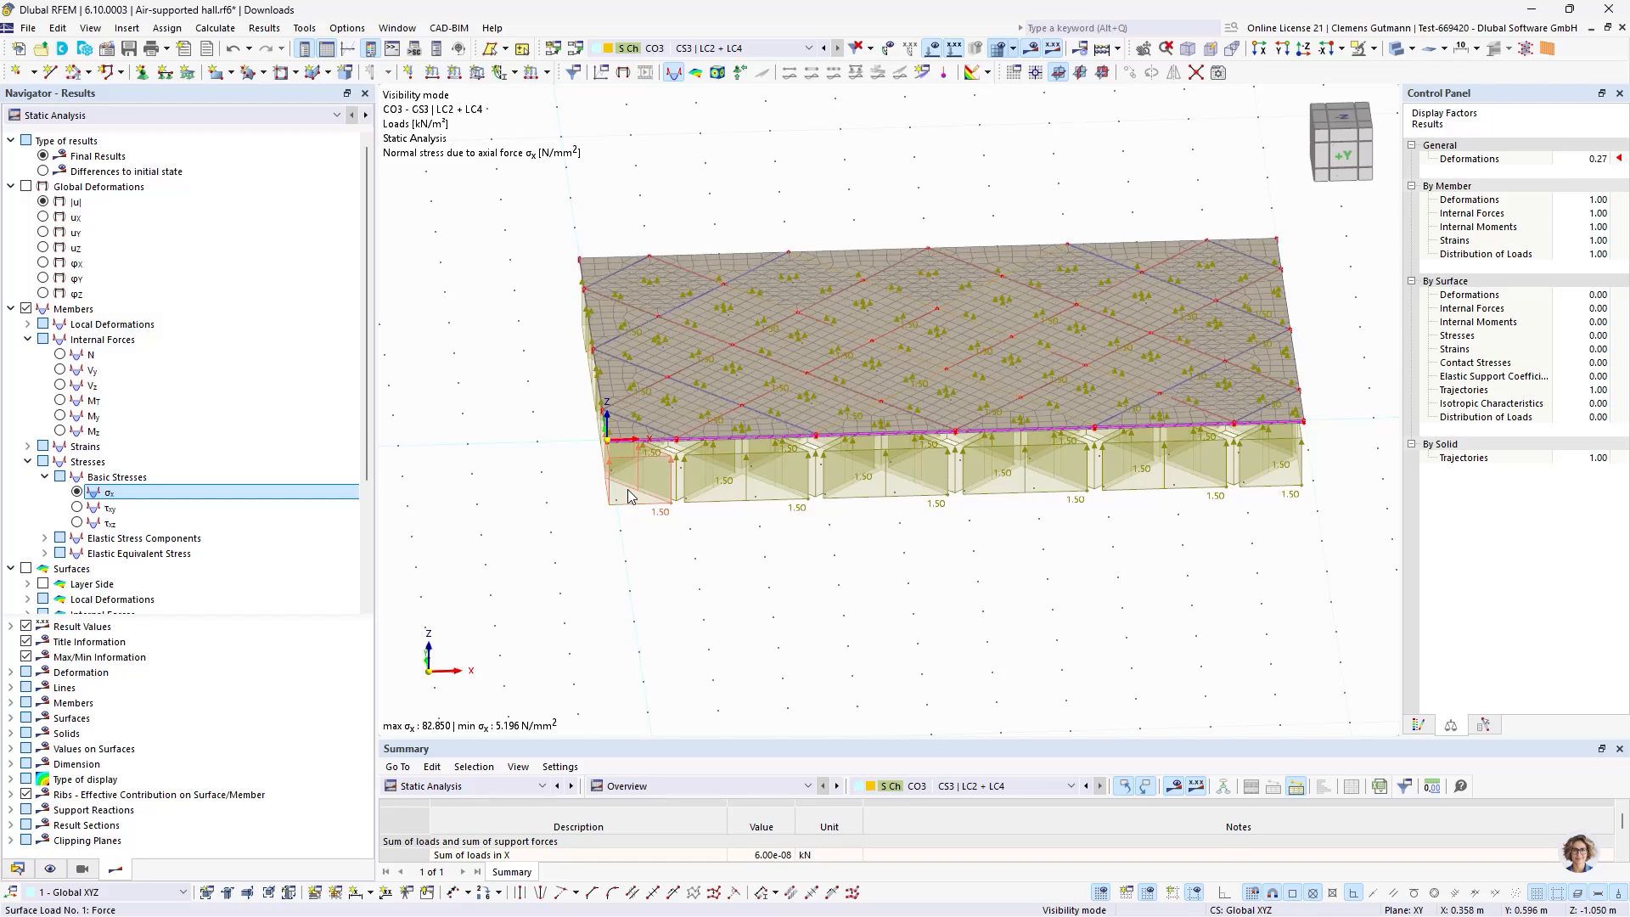
pyautogui.scroll(-2, 633, 360)
pyautogui.scroll(1, 632, 360)
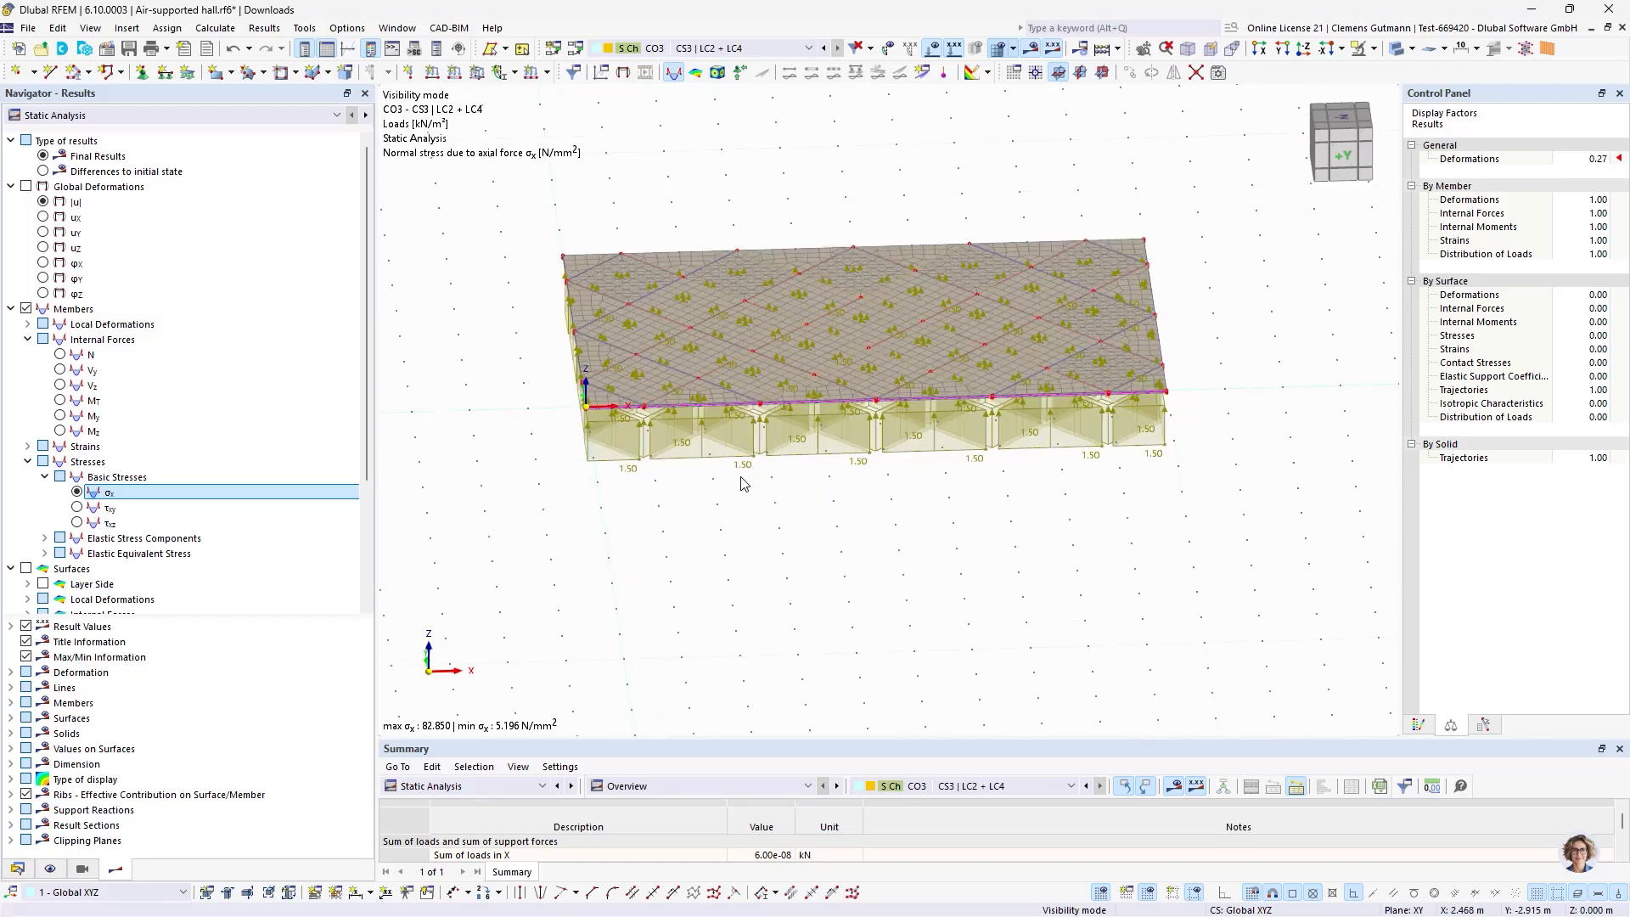
pyautogui.scroll(-4, 153, 520)
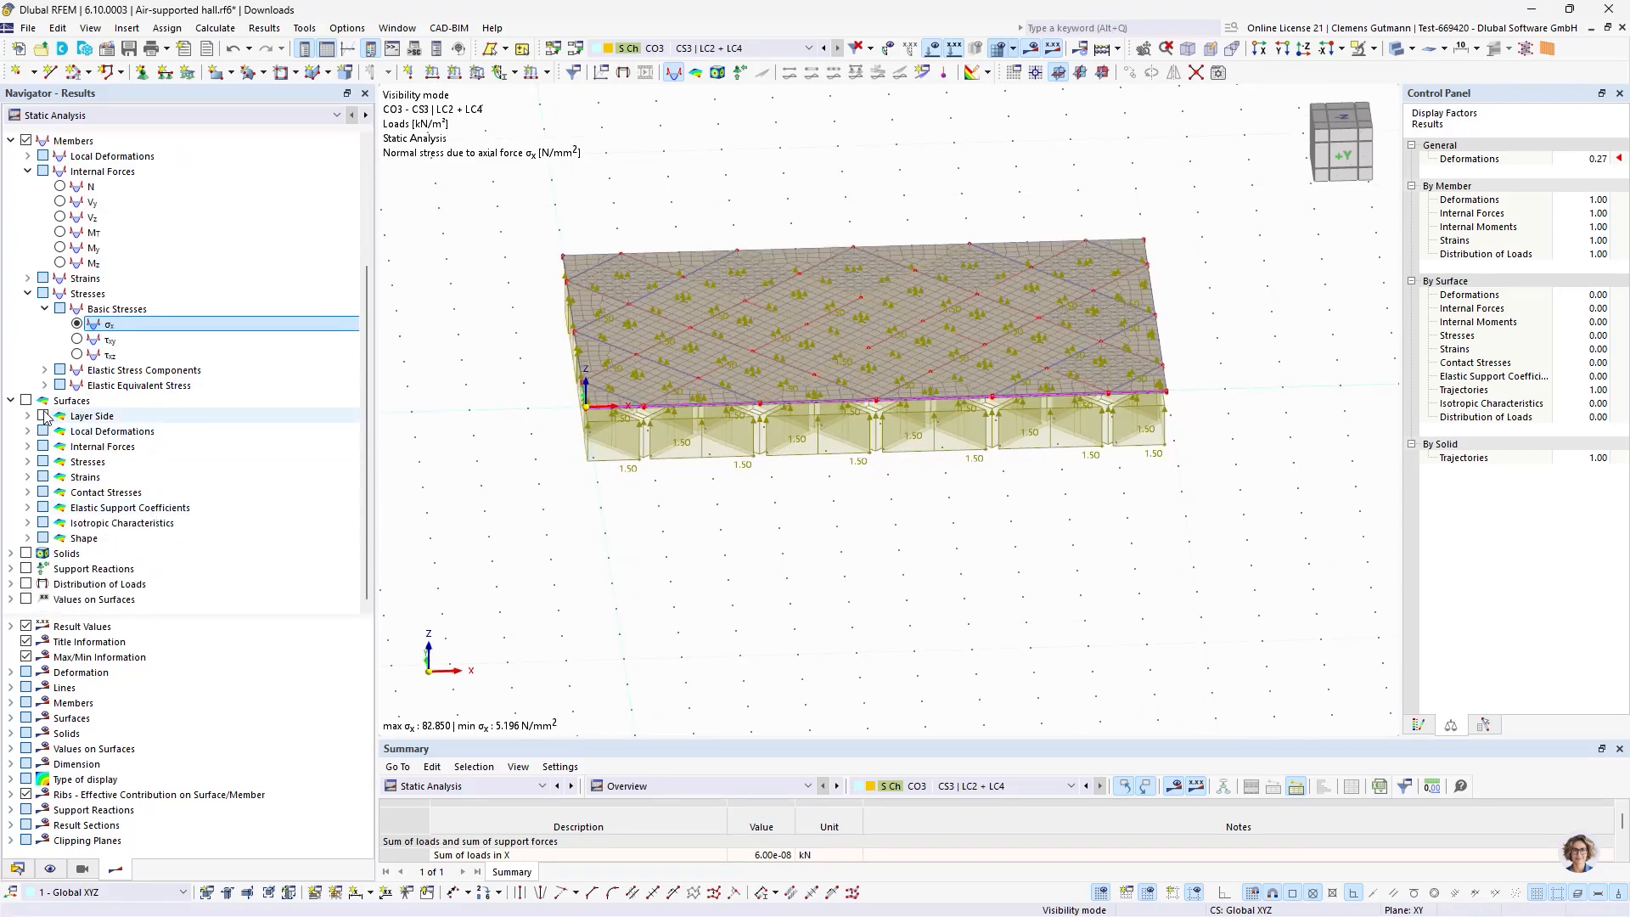
# Hide the member results, turn on the surface results, and show their layer side options.
pyautogui.click(26, 140)
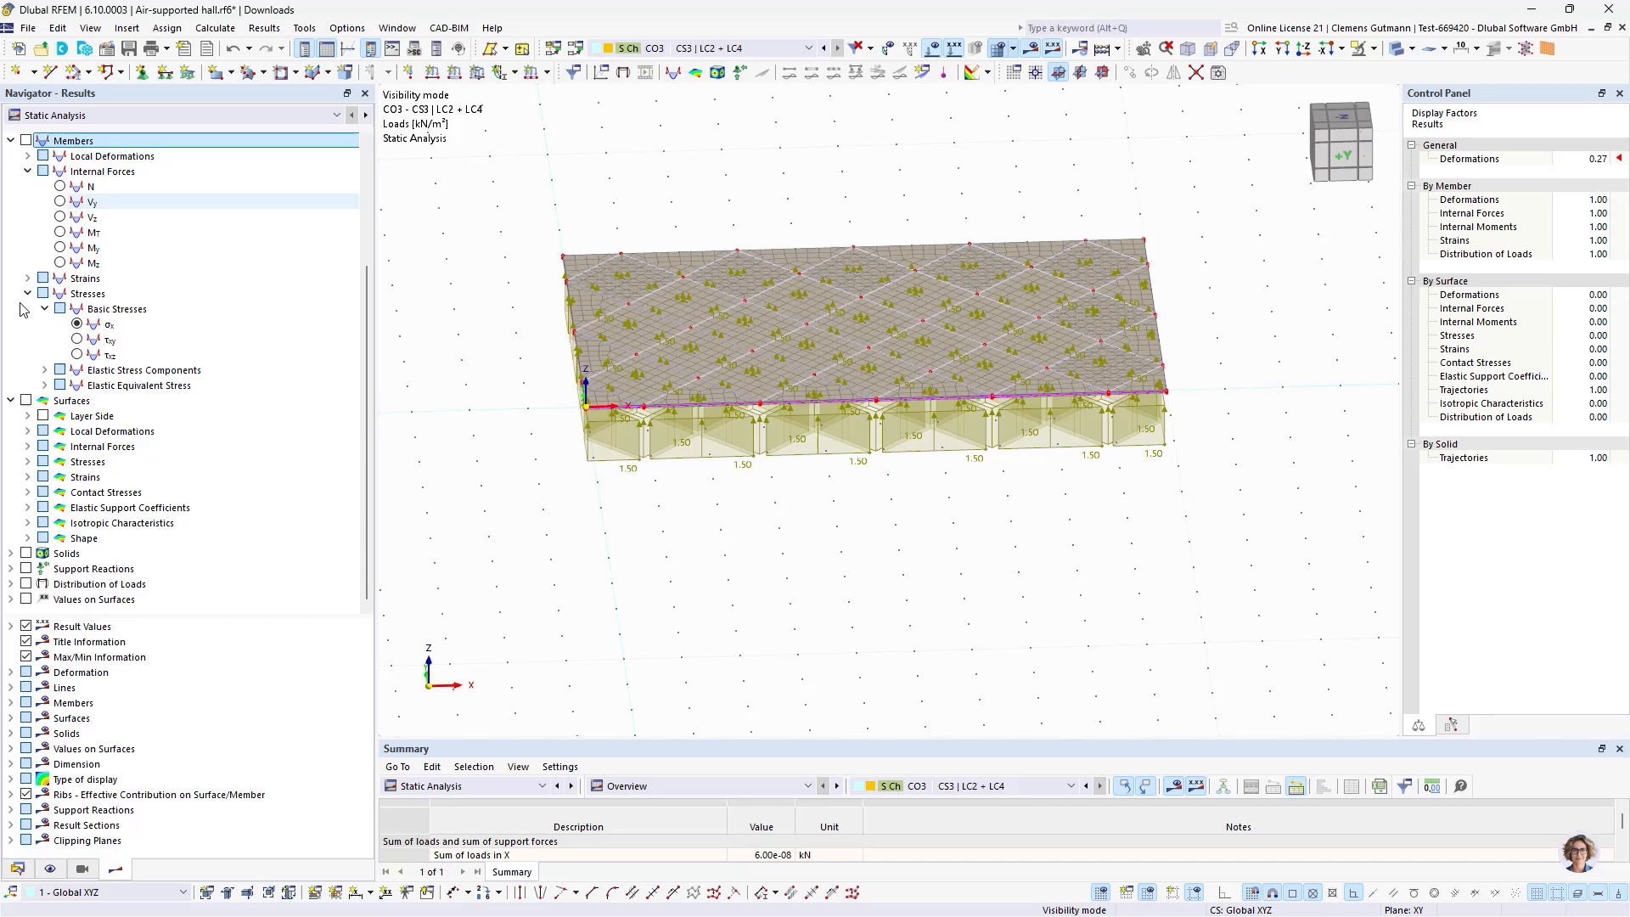
pyautogui.click(27, 400)
pyautogui.click(28, 416)
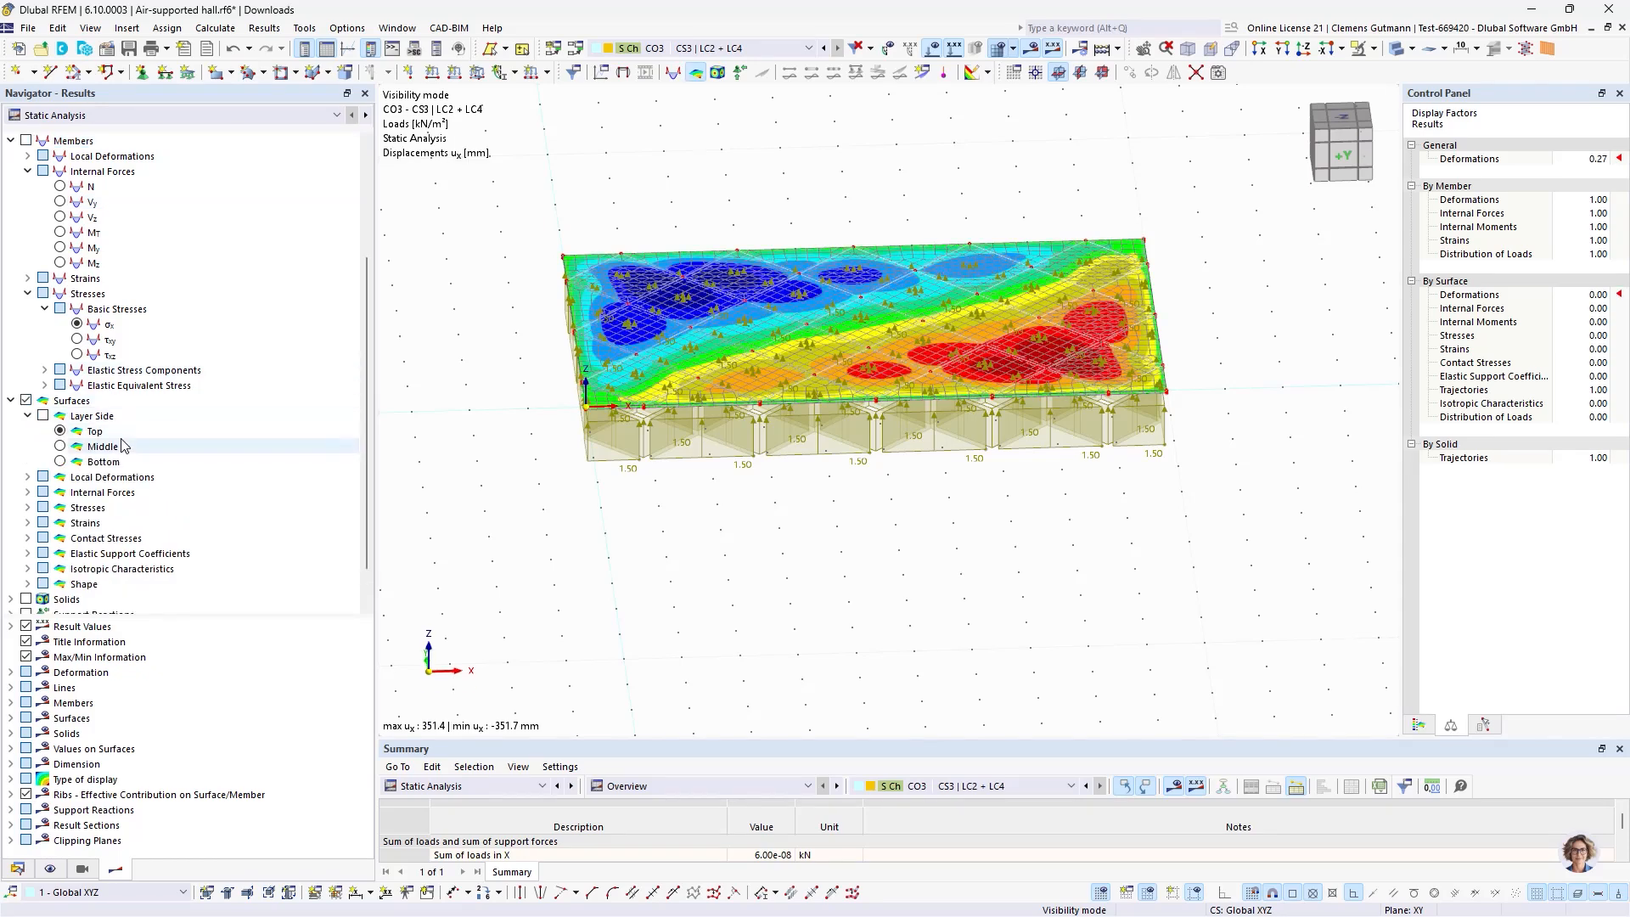
# List the surfaces' basic and principal stresses and set the result layer side to Middle.
pyautogui.click(28, 507)
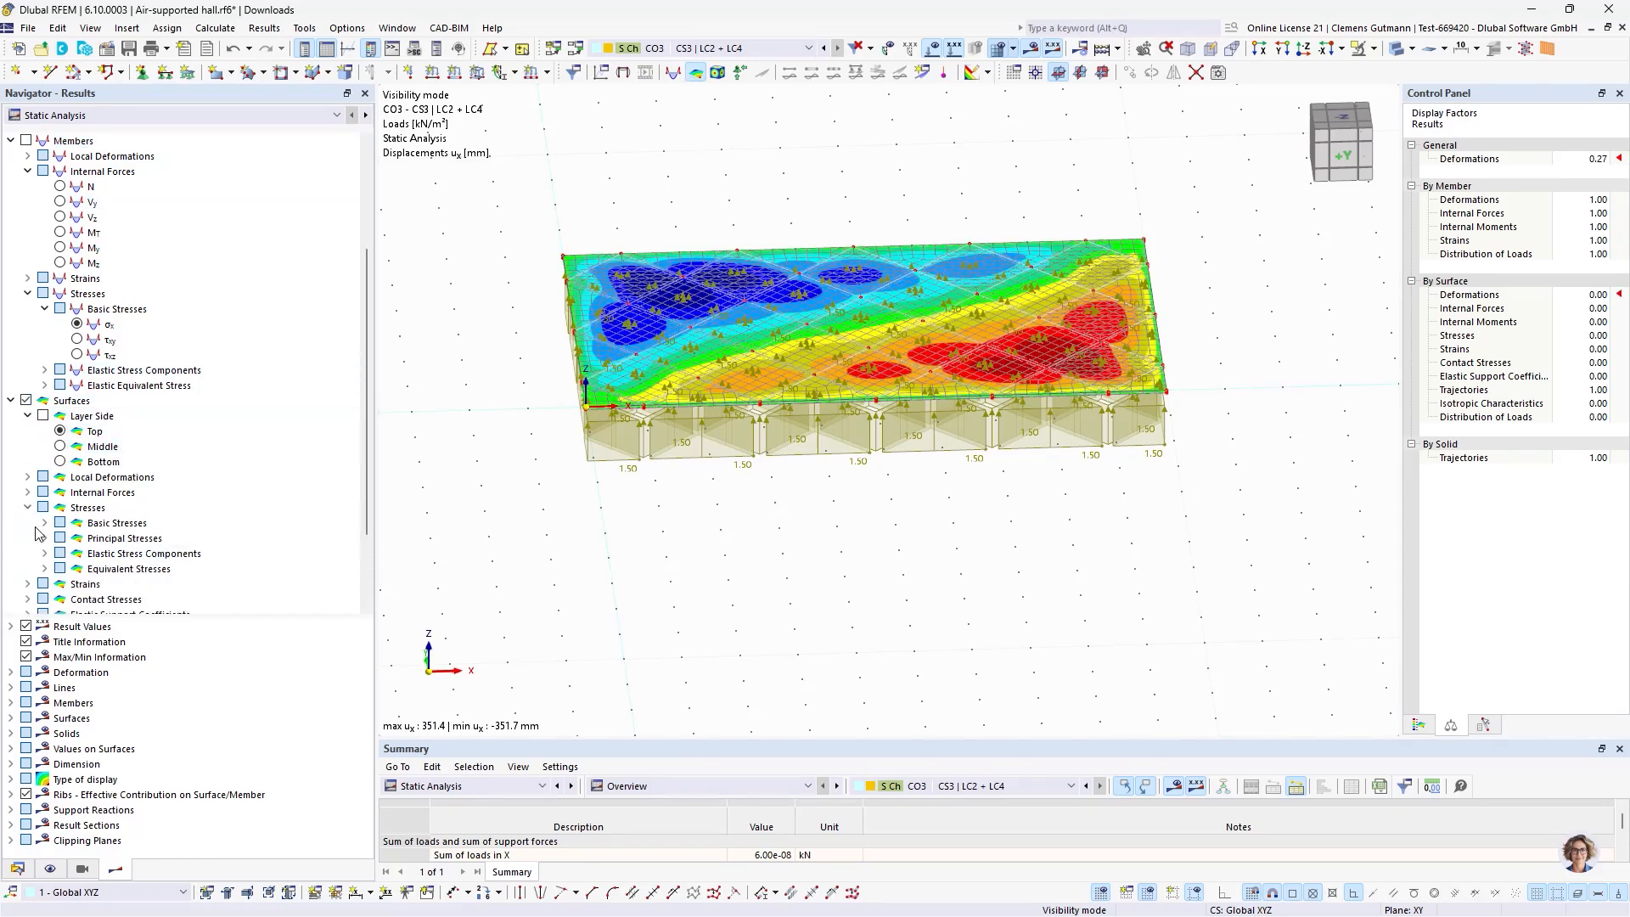
pyautogui.click(45, 522)
pyautogui.scroll(-2, 229, 517)
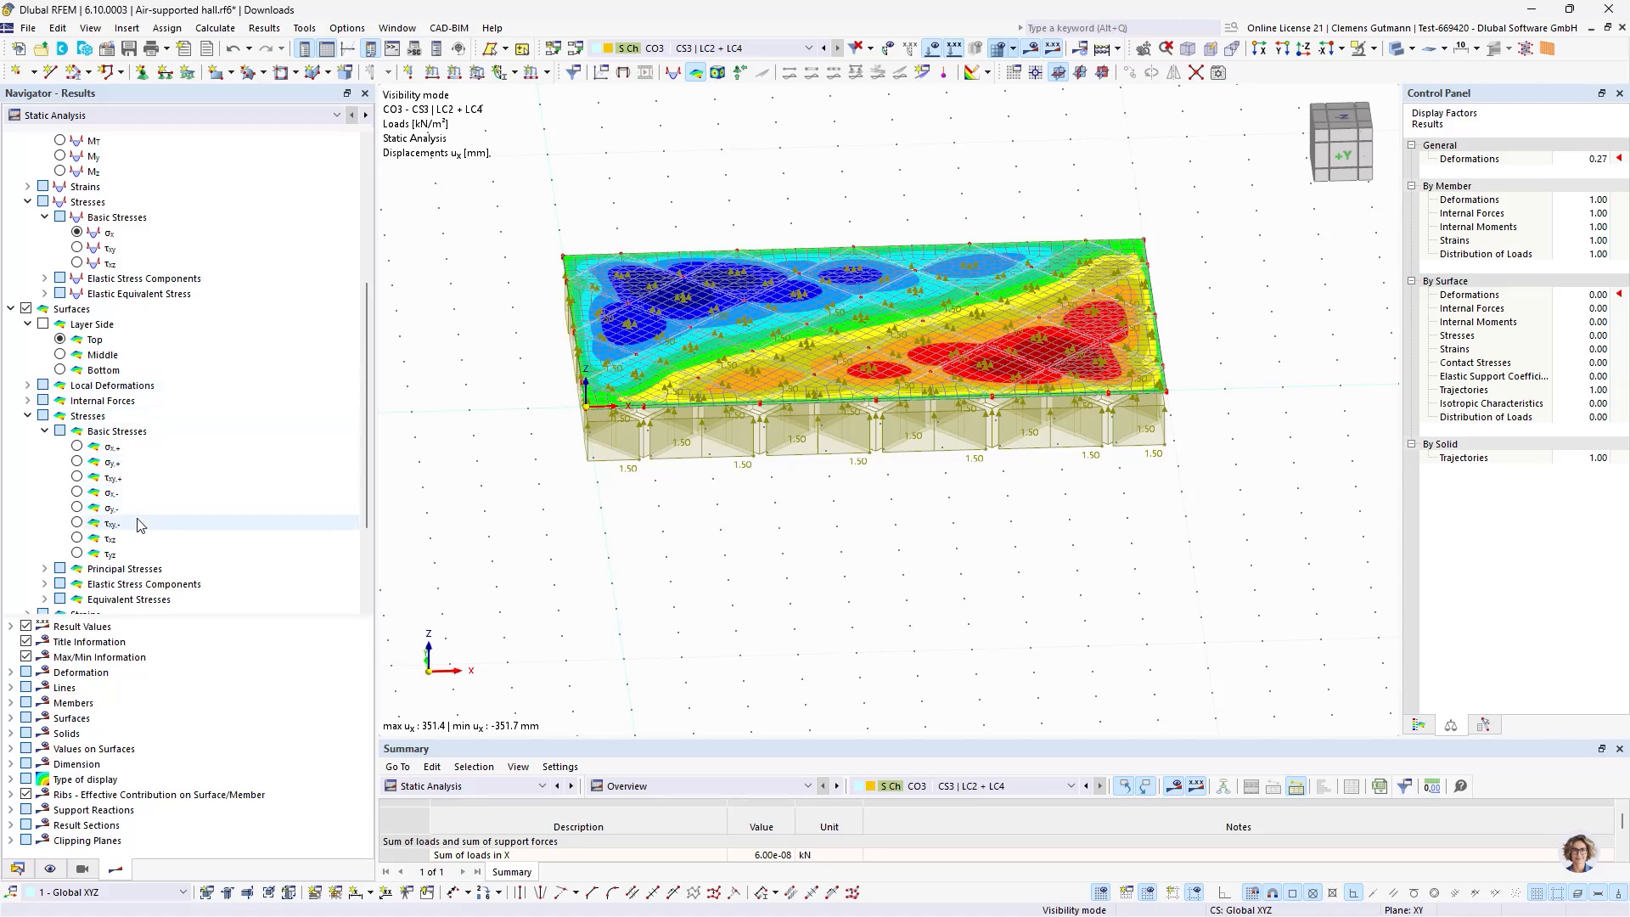
pyautogui.click(44, 568)
pyautogui.scroll(-4, 172, 478)
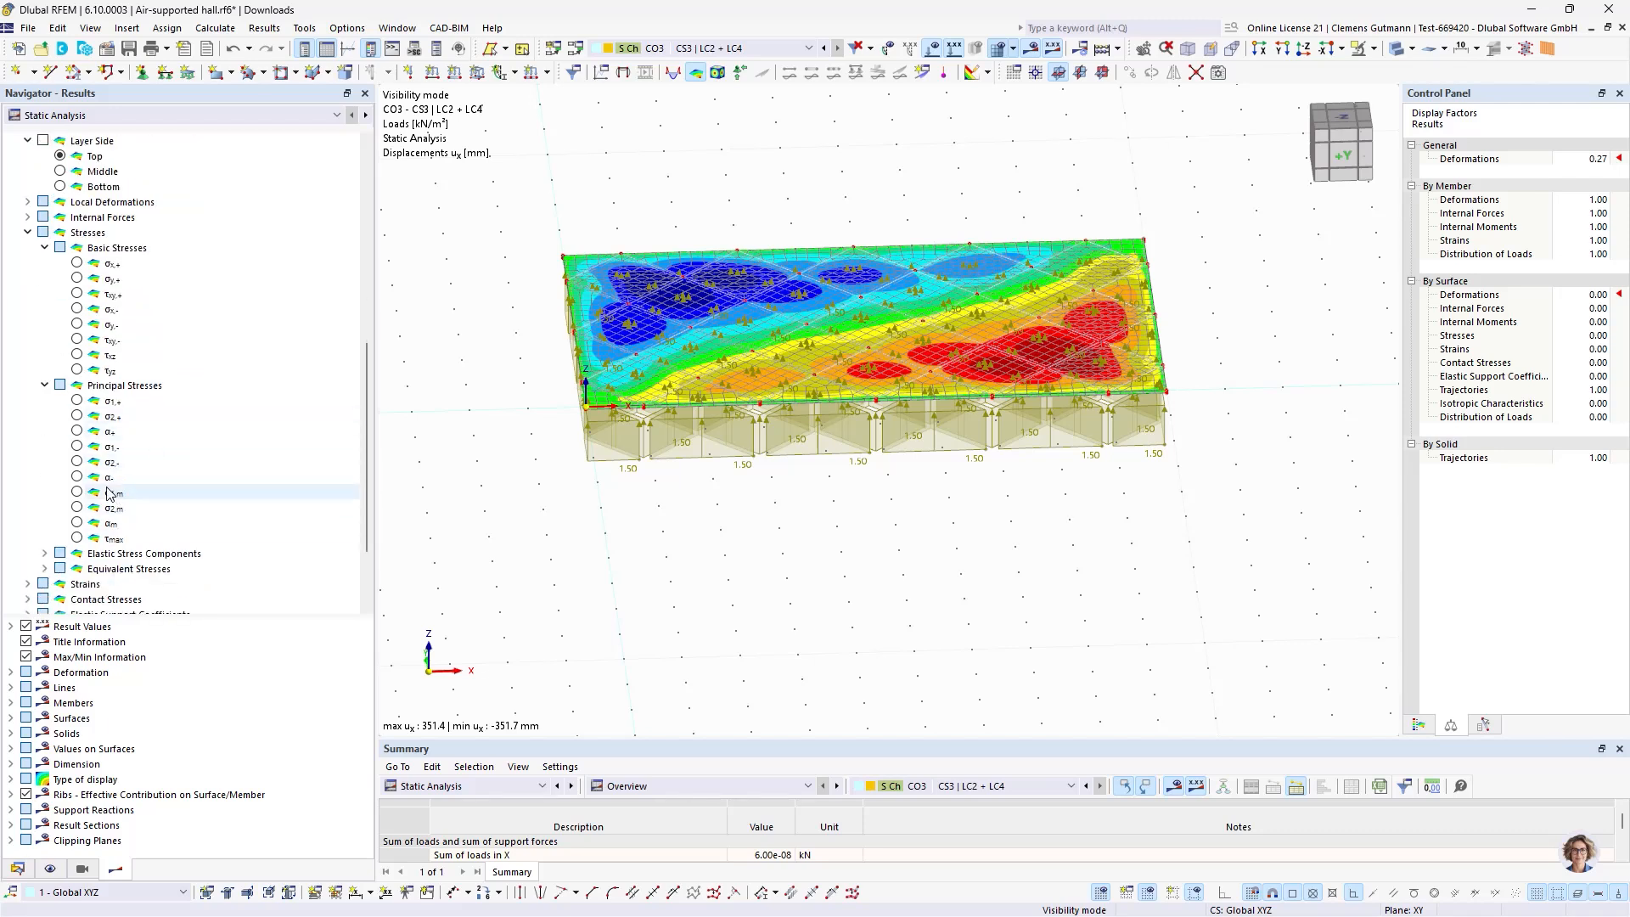
pyautogui.scroll(2, 160, 452)
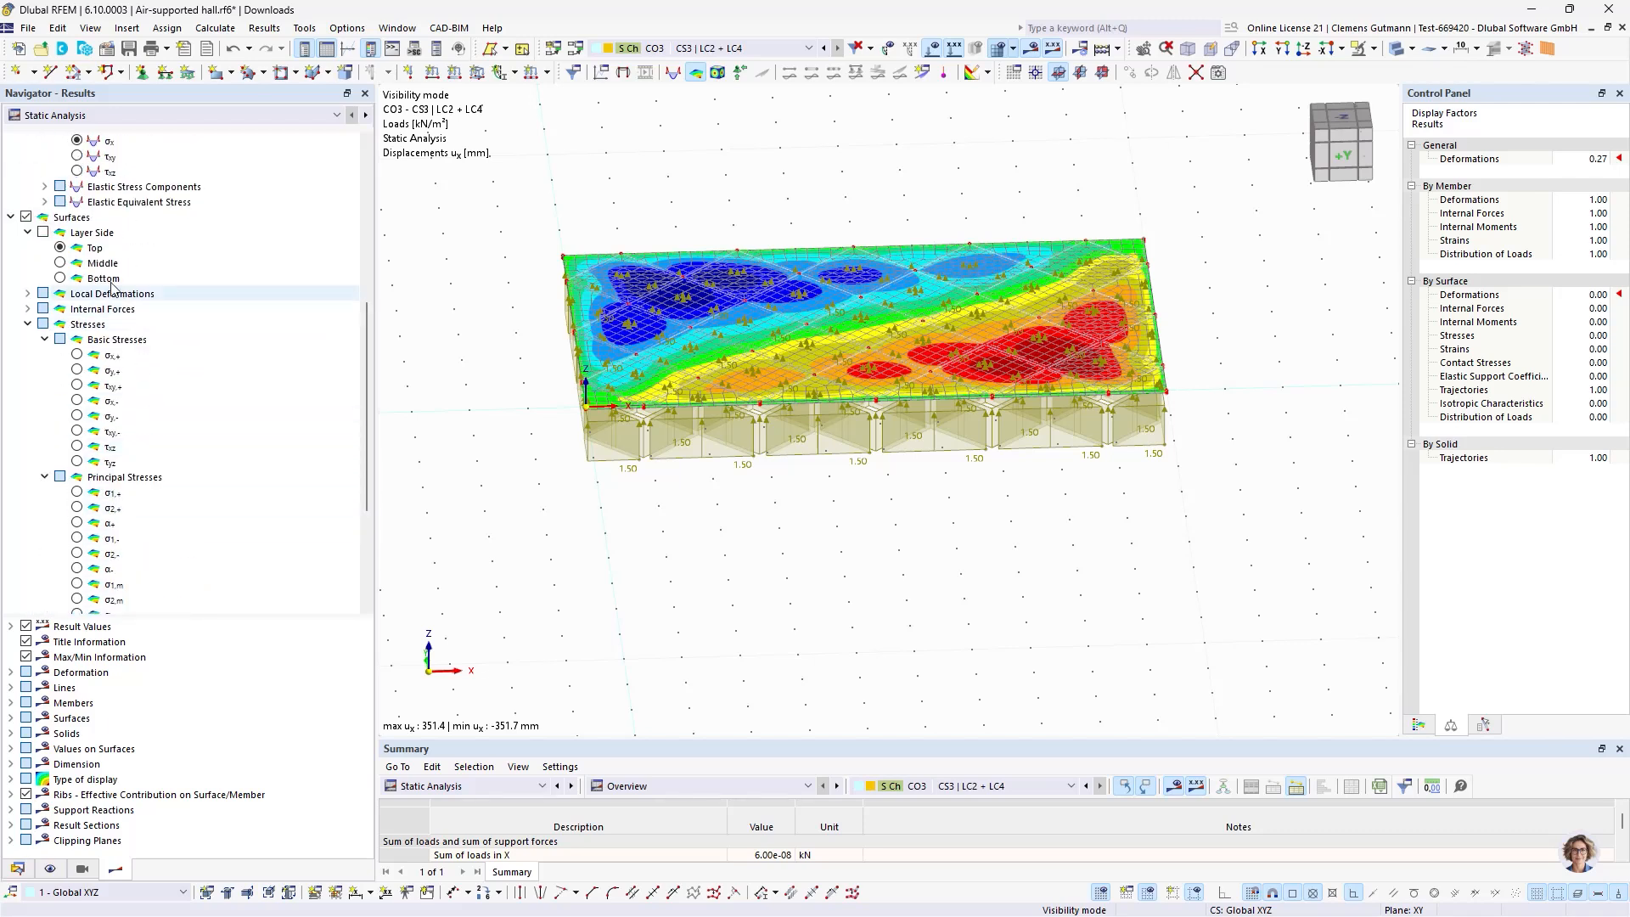
pyautogui.click(60, 264)
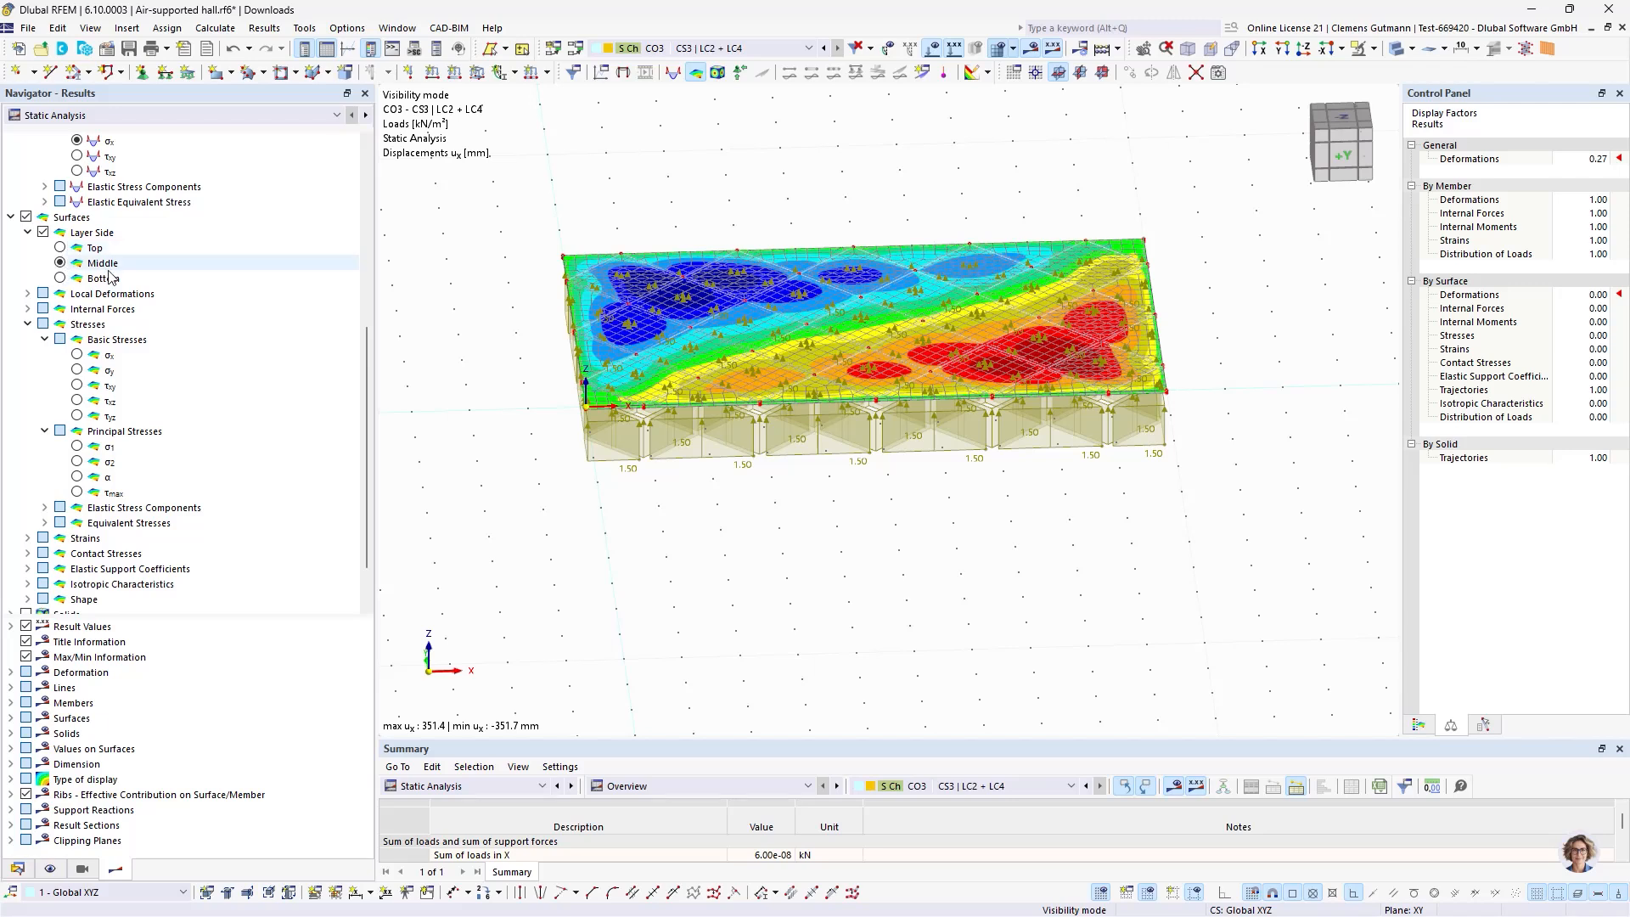
# Display the membrane's middle-layer axial stresses σx and σy in turn and examine their distribution.
pyautogui.click(78, 355)
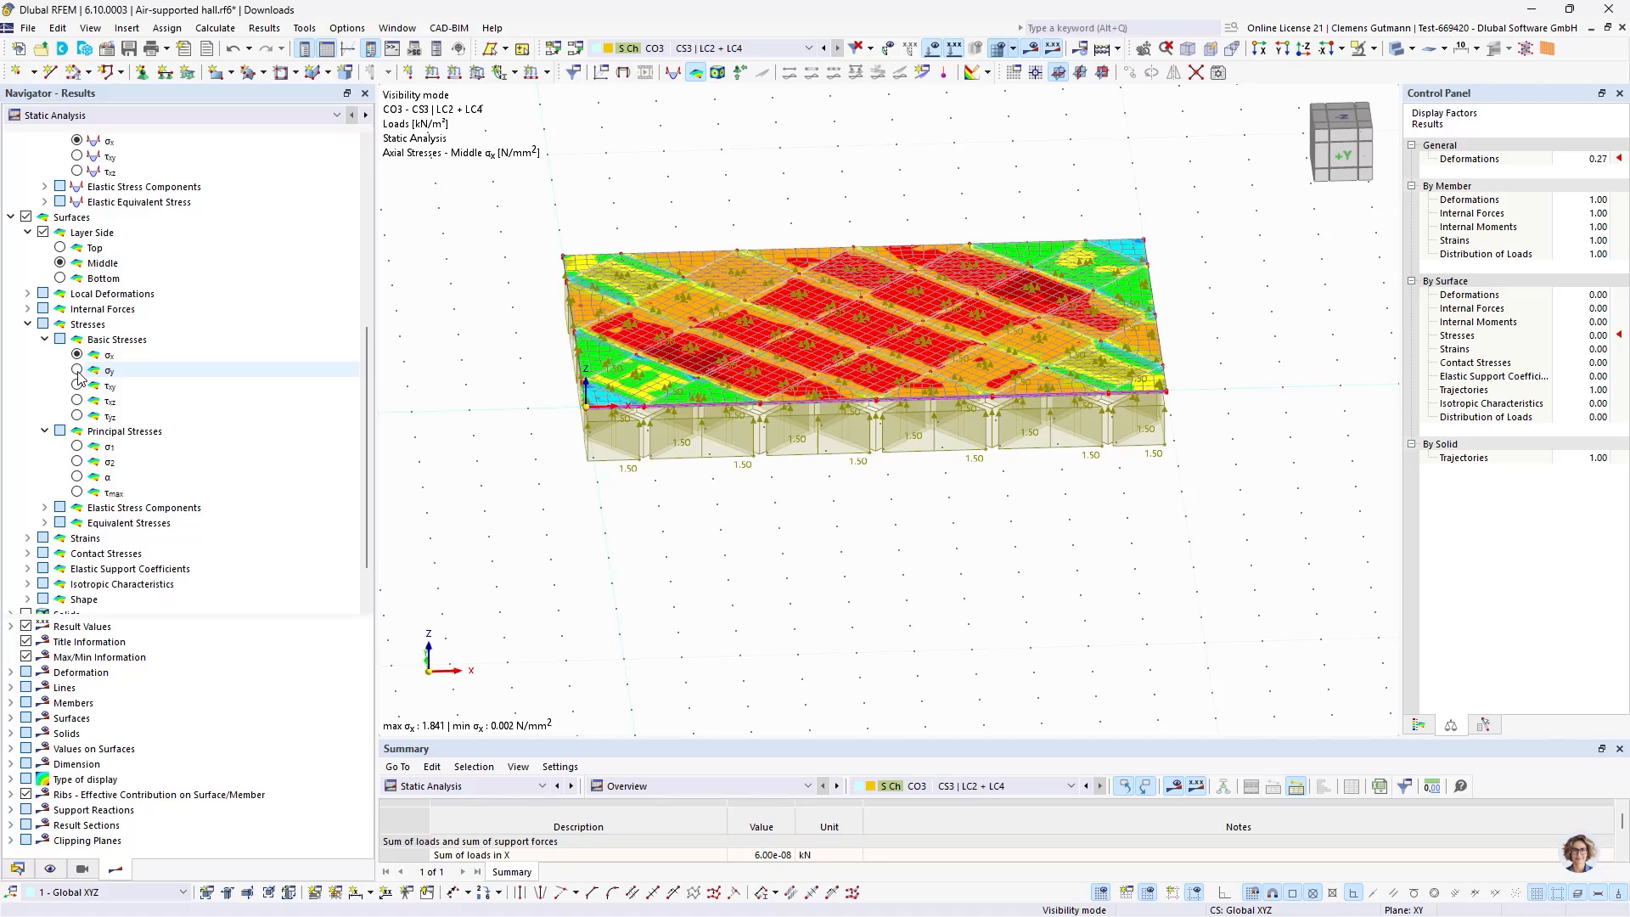
pyautogui.click(77, 371)
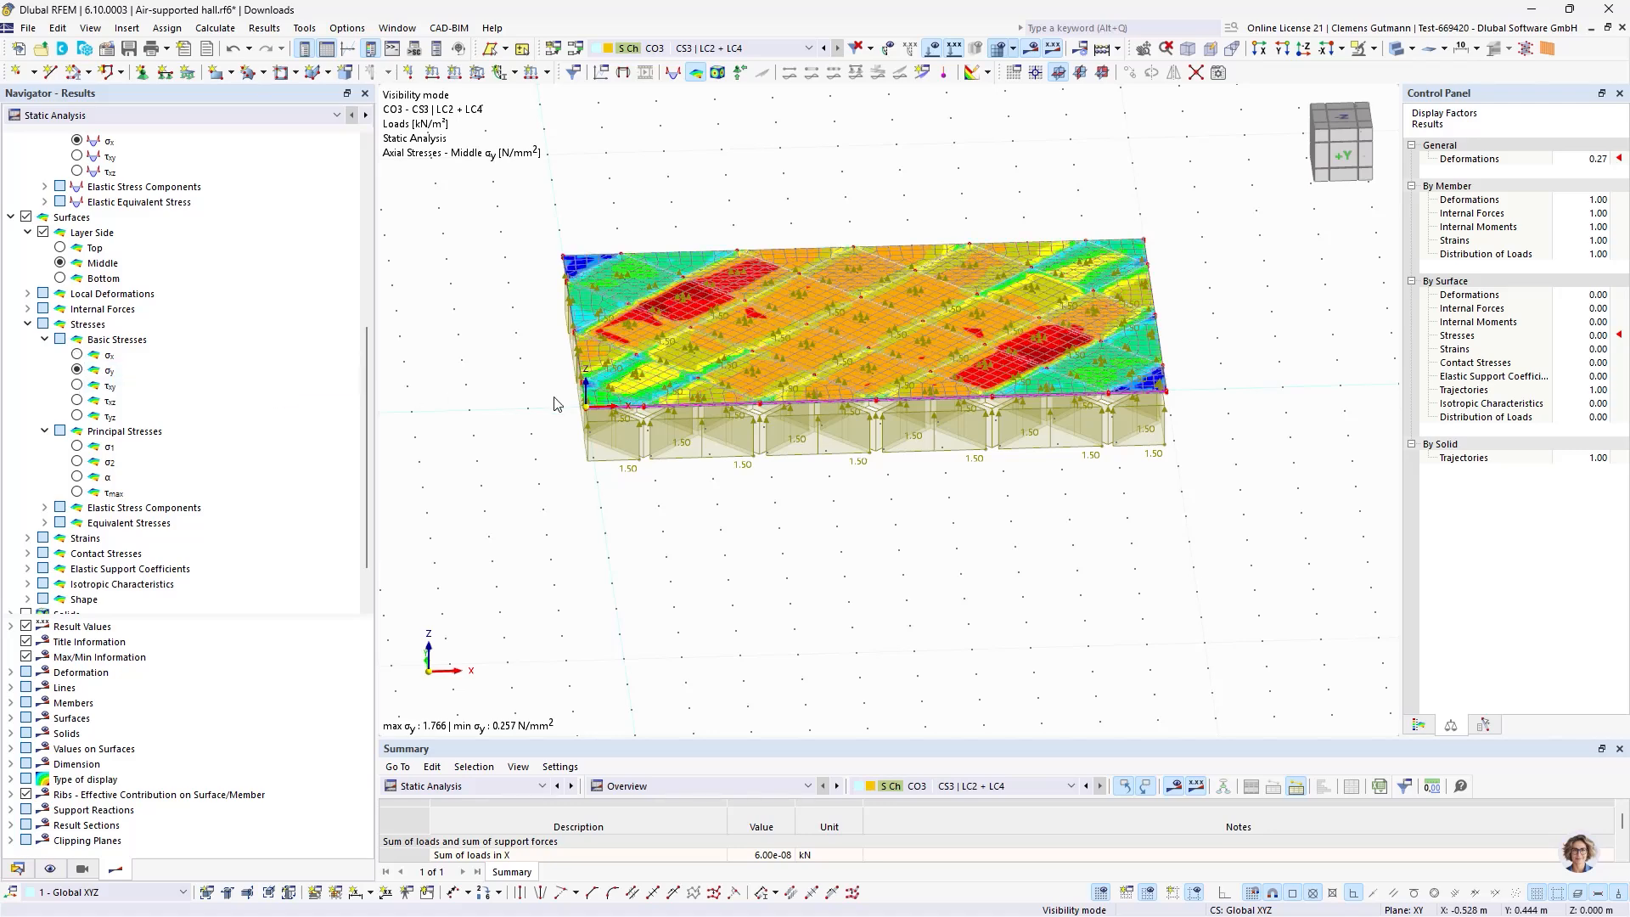
pyautogui.scroll(2, 554, 405)
pyautogui.scroll(-3, 554, 404)
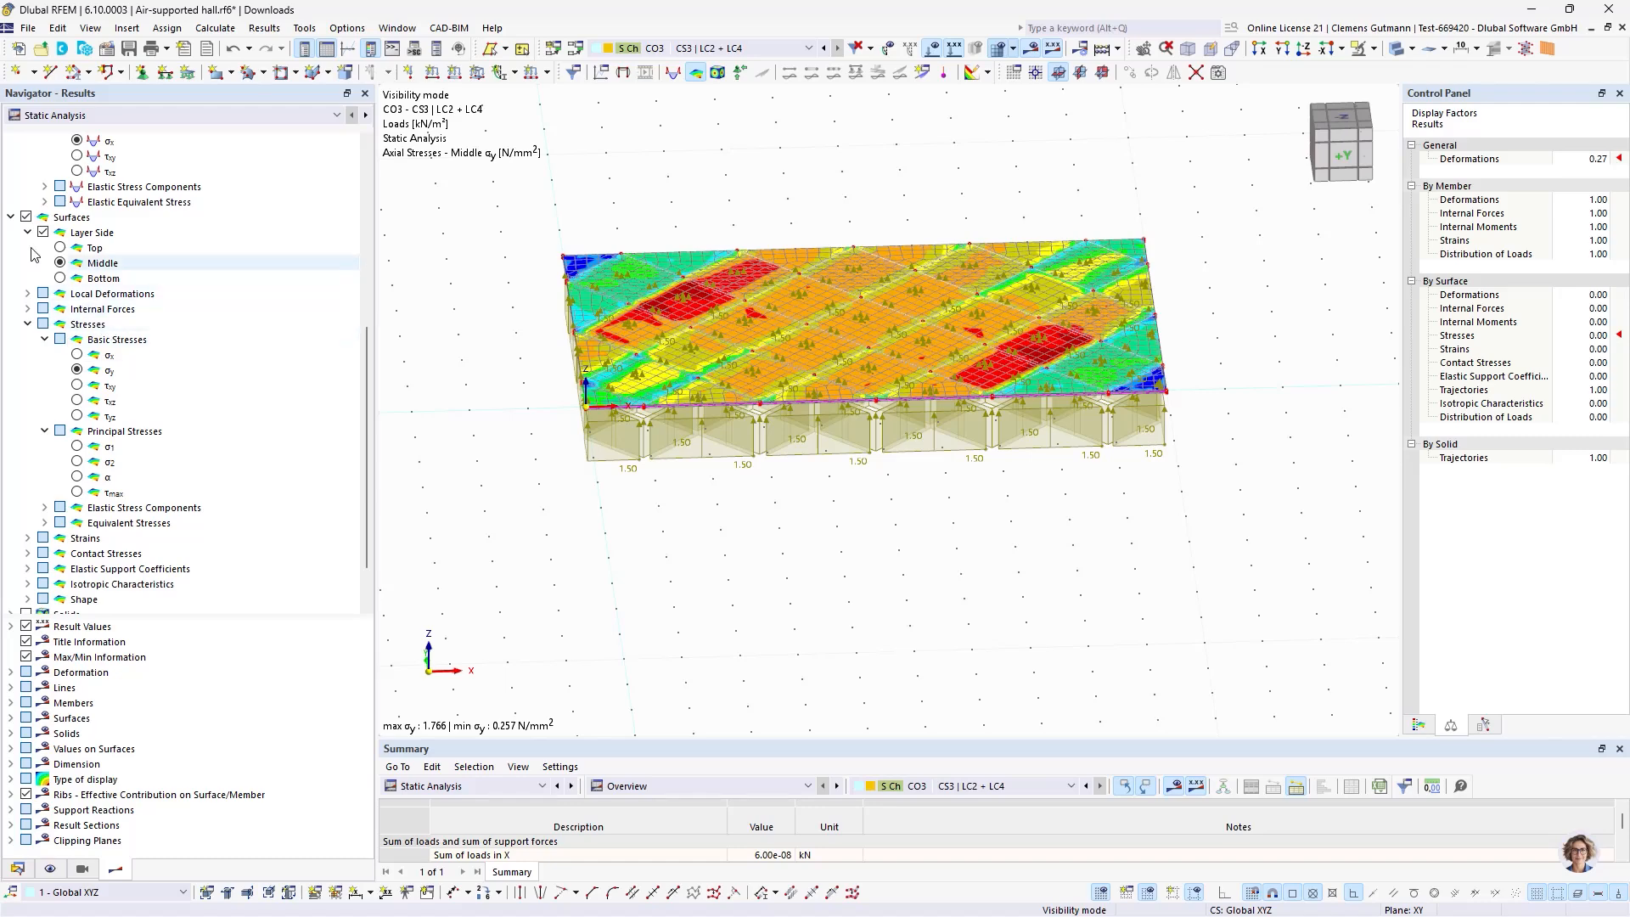
# Turn off the surface results and switch to load combination CO2.
pyautogui.click(26, 217)
pyautogui.click(11, 218)
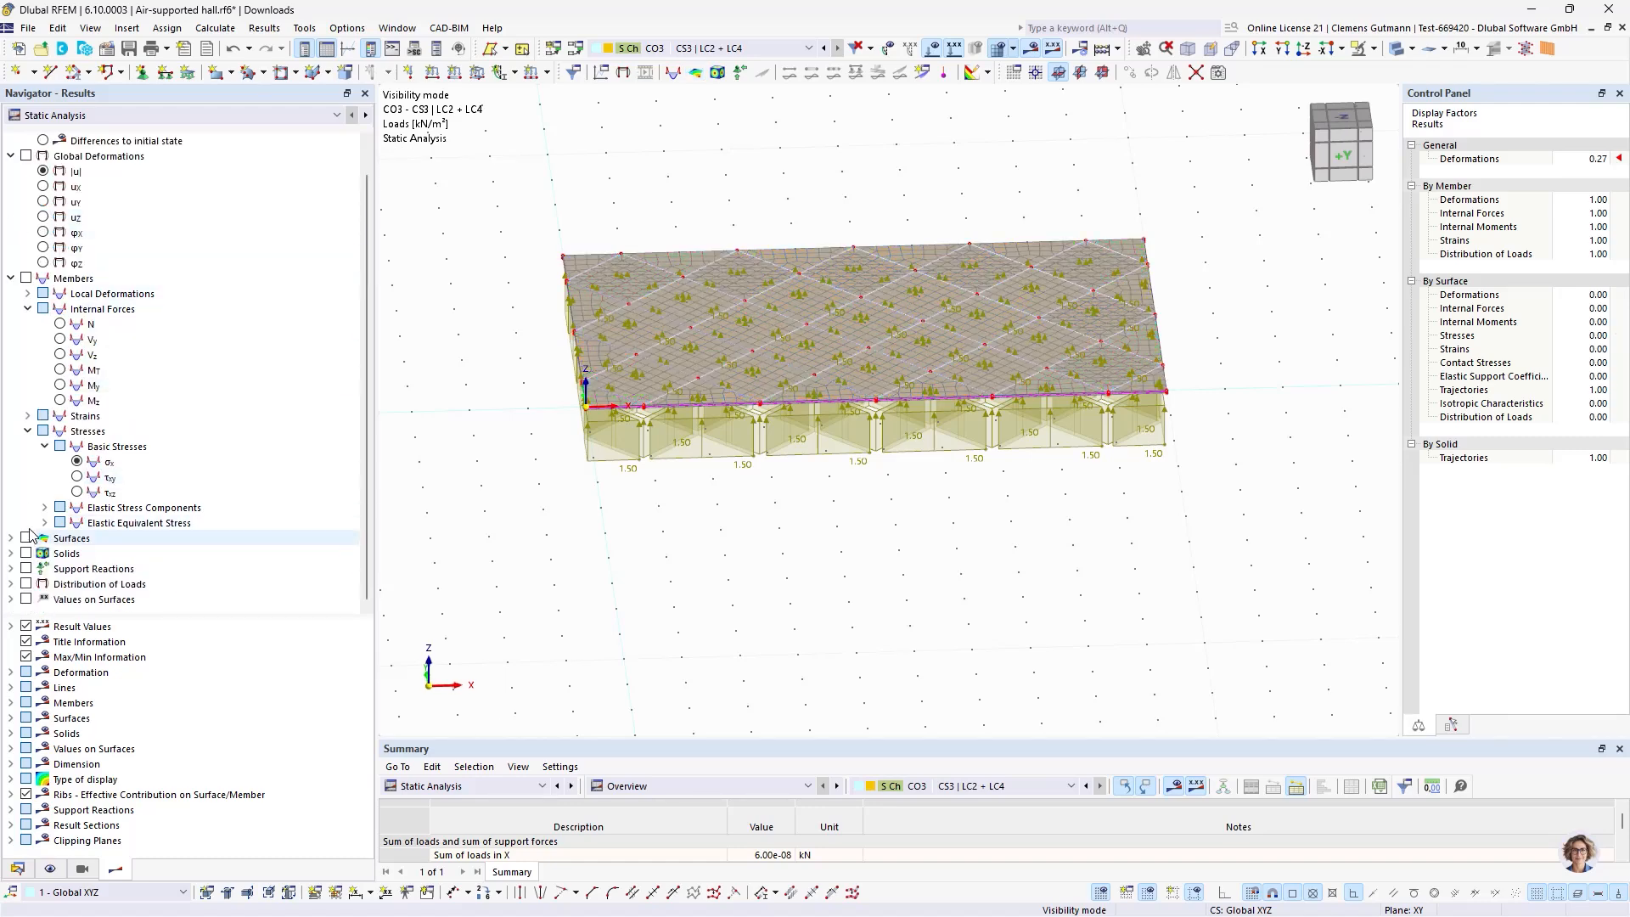
pyautogui.click(823, 48)
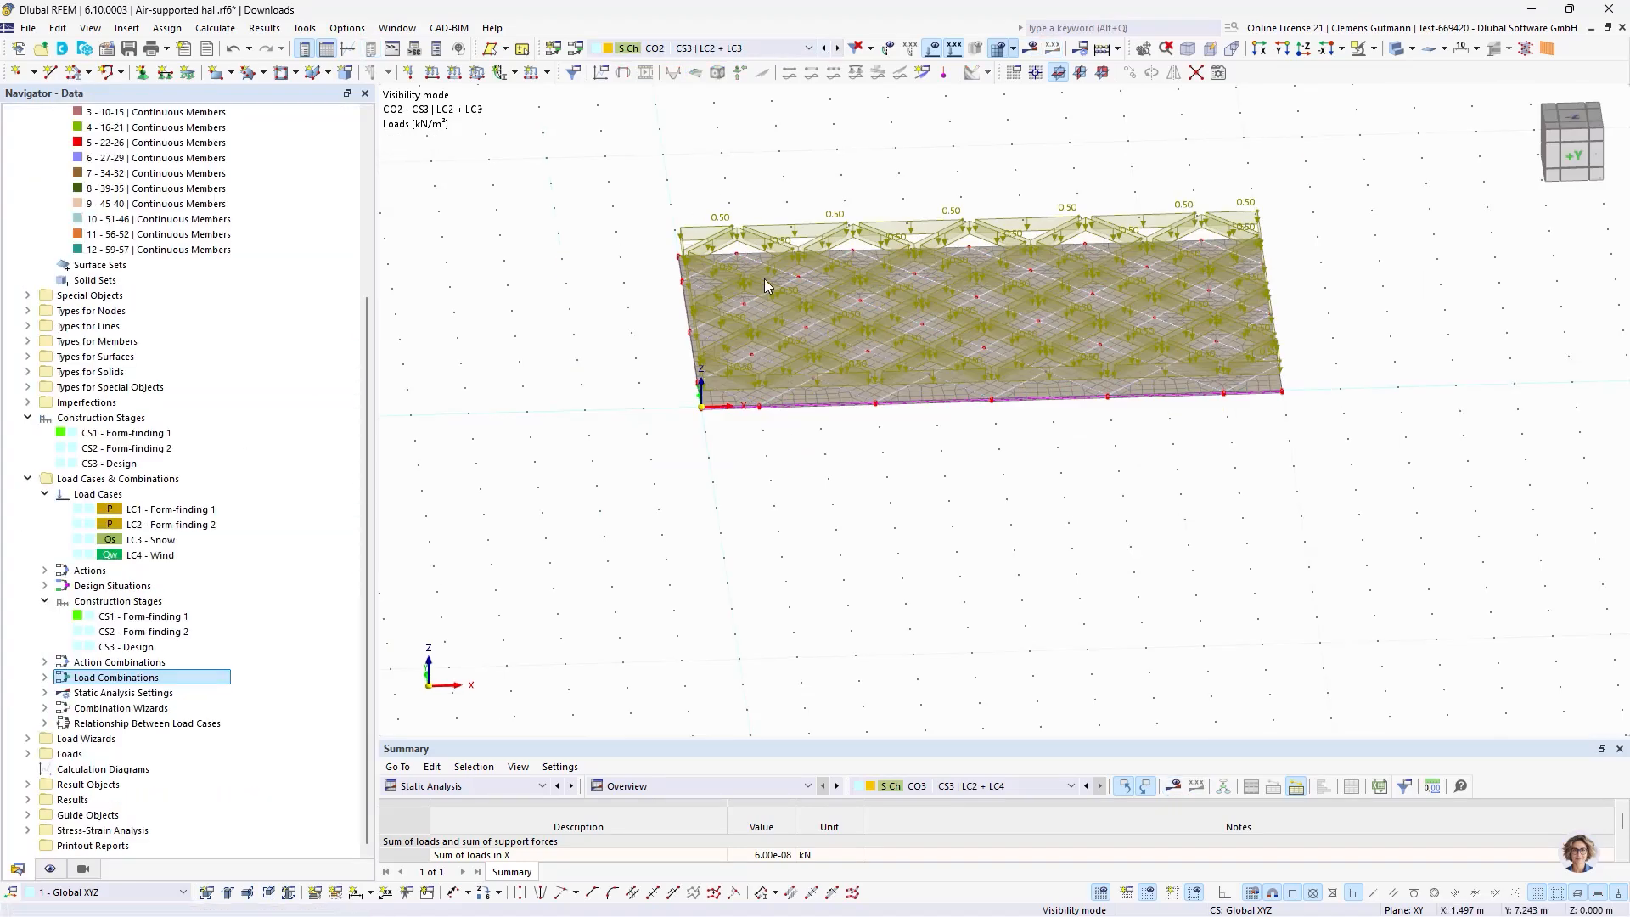
# Hide the load display and switch to load combination CO1.
pyautogui.click(943, 48)
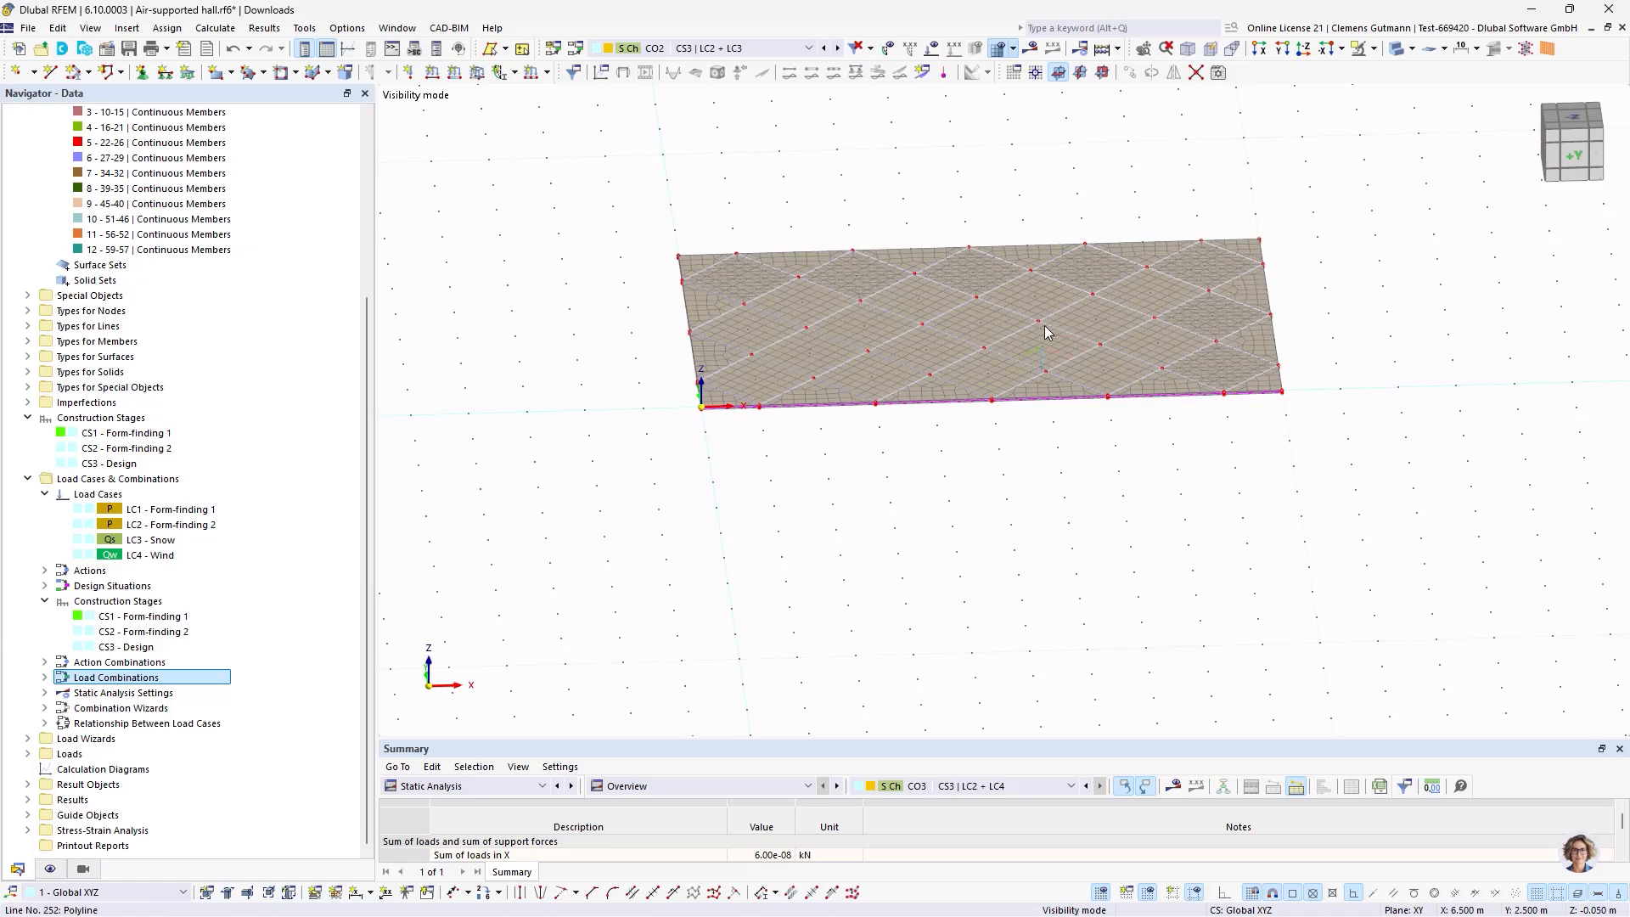
pyautogui.scroll(2, 889, 291)
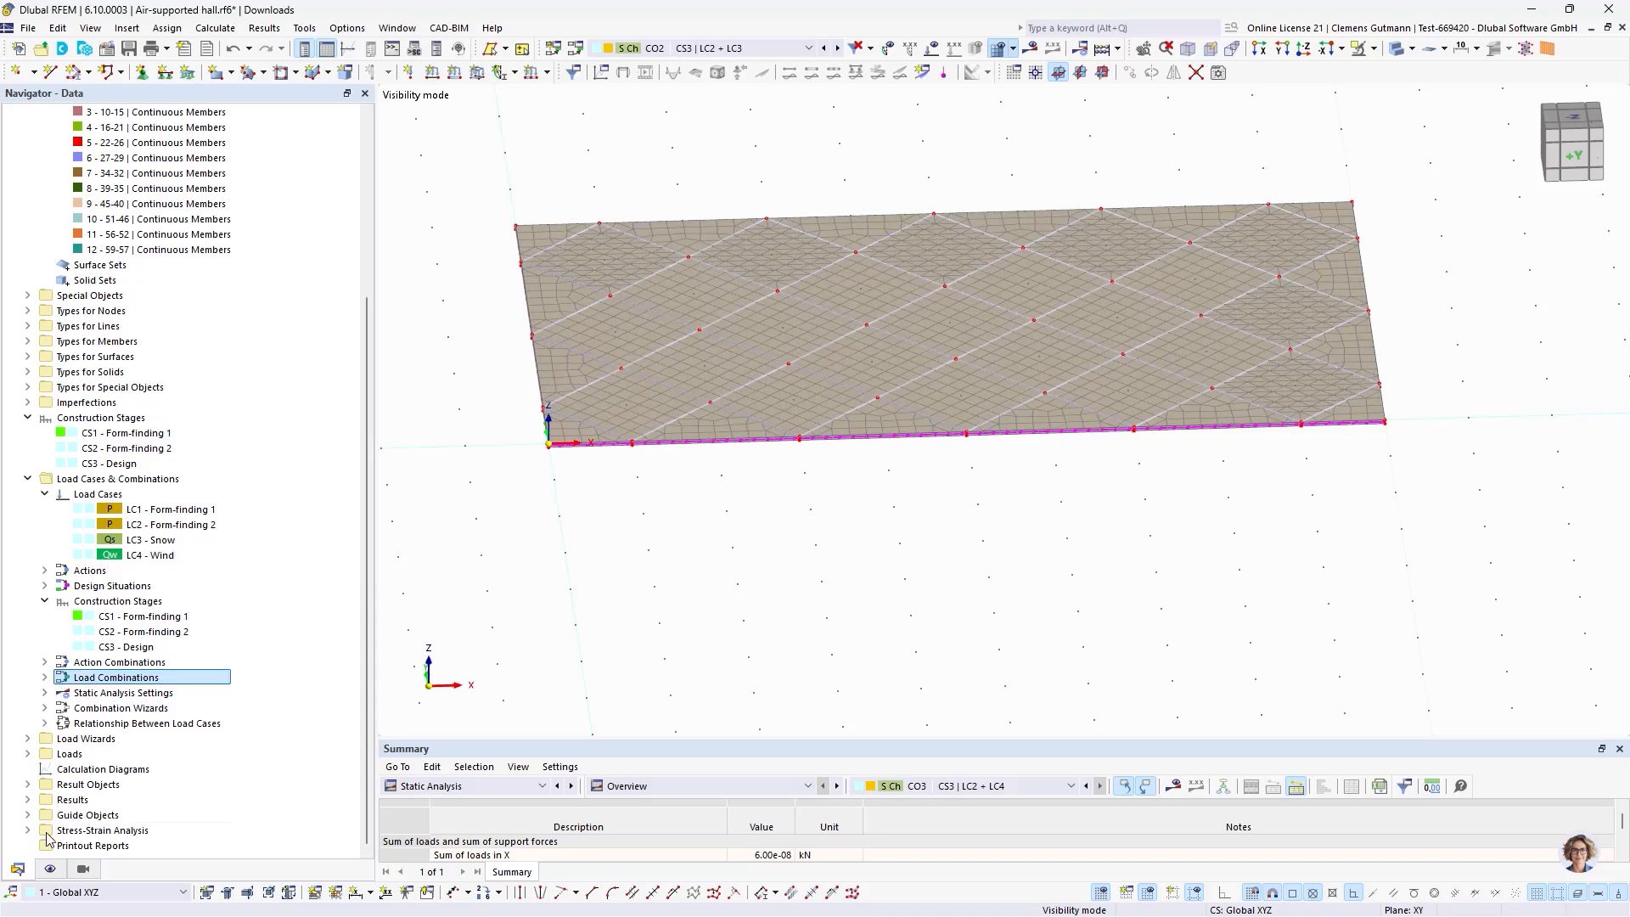
pyautogui.click(780, 49)
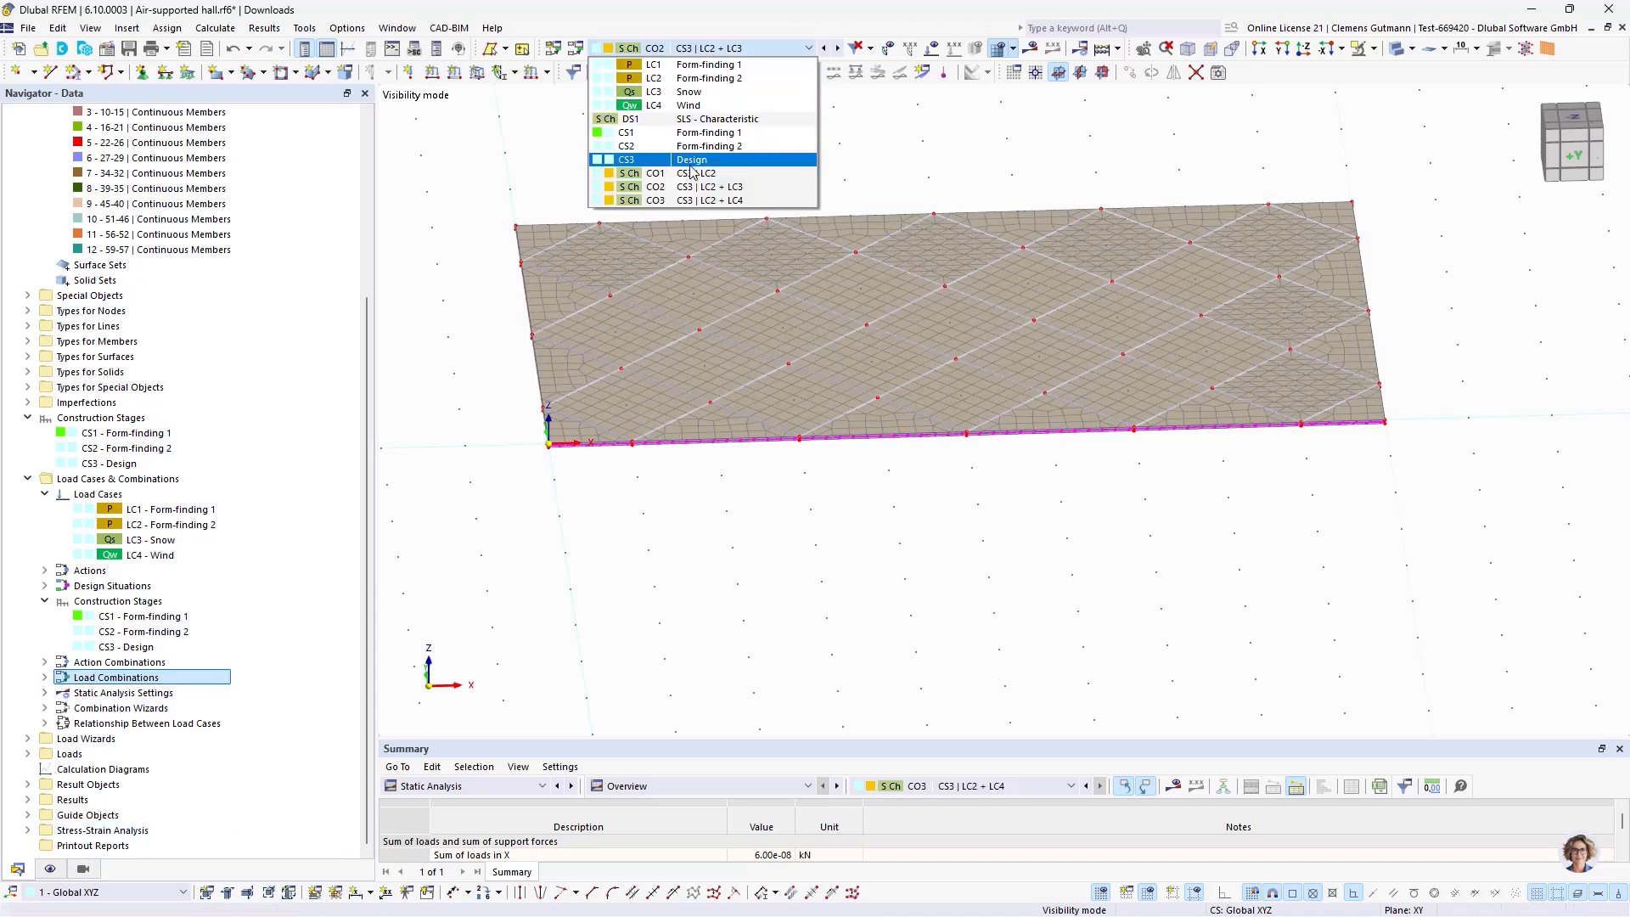
pyautogui.click(693, 169)
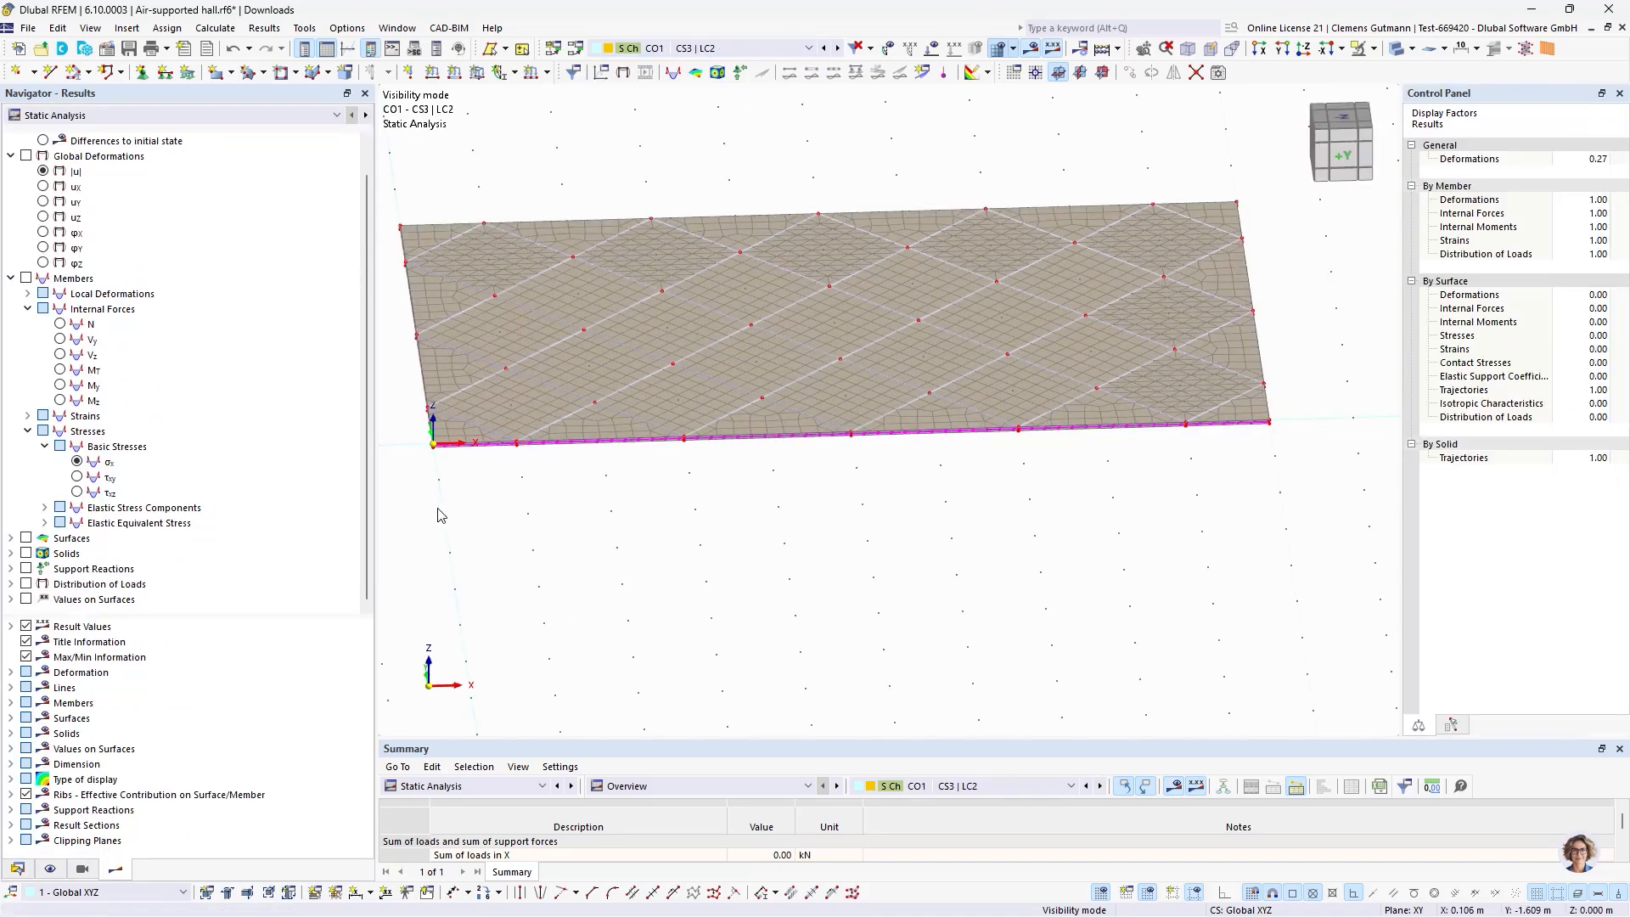
# Turn on the solid results and display the gas overpressure p0.
pyautogui.click(26, 554)
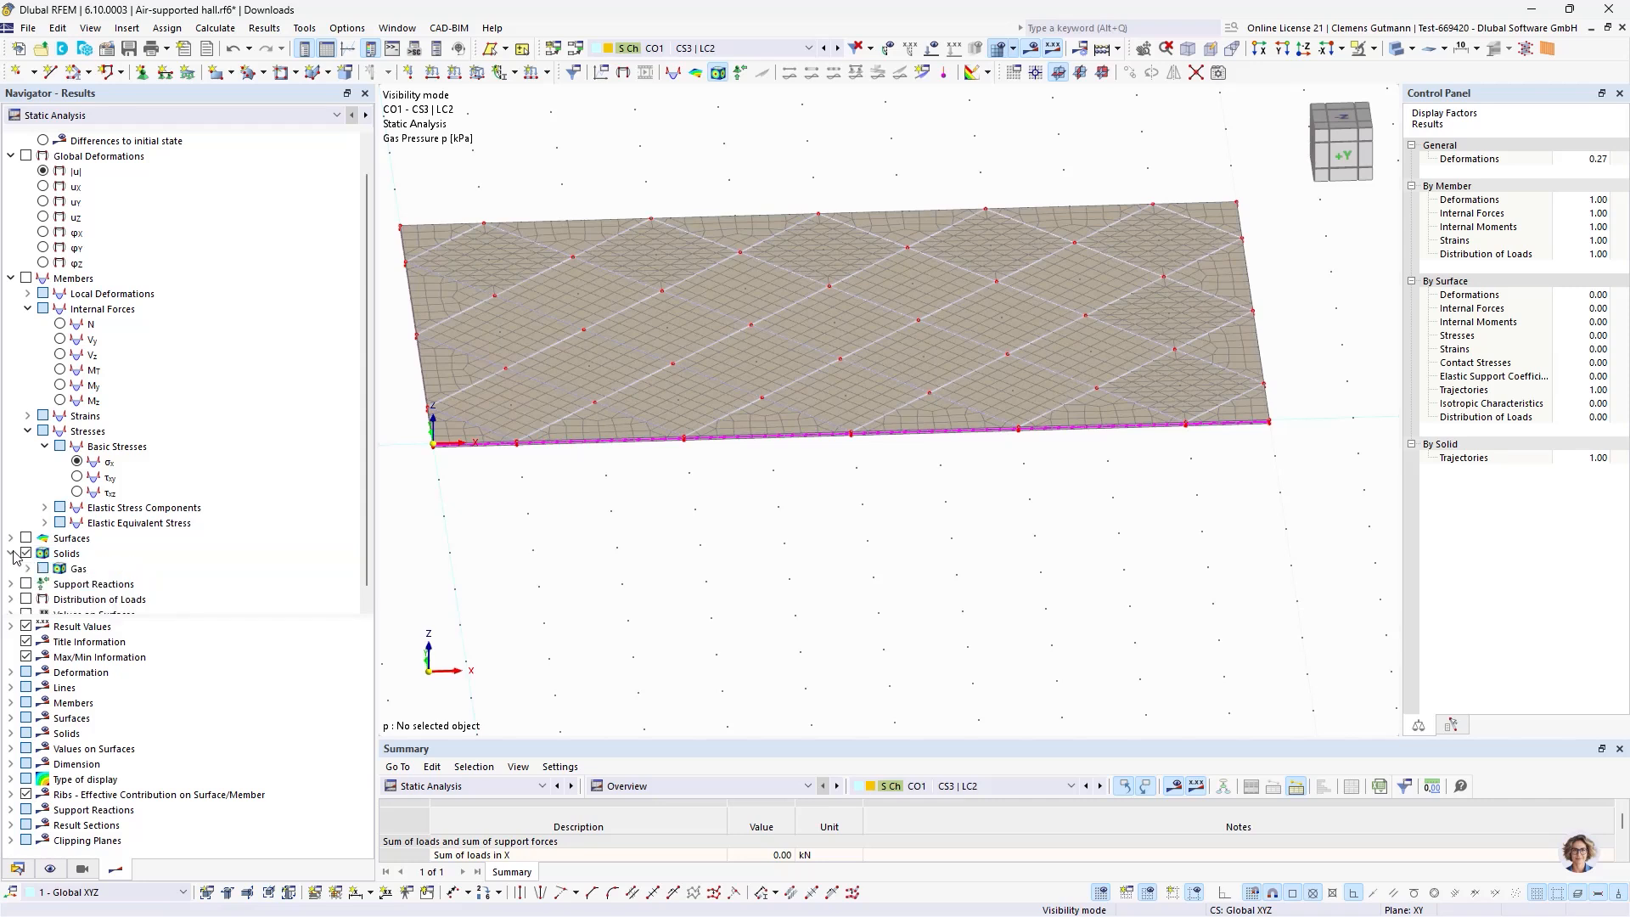
pyautogui.click(28, 553)
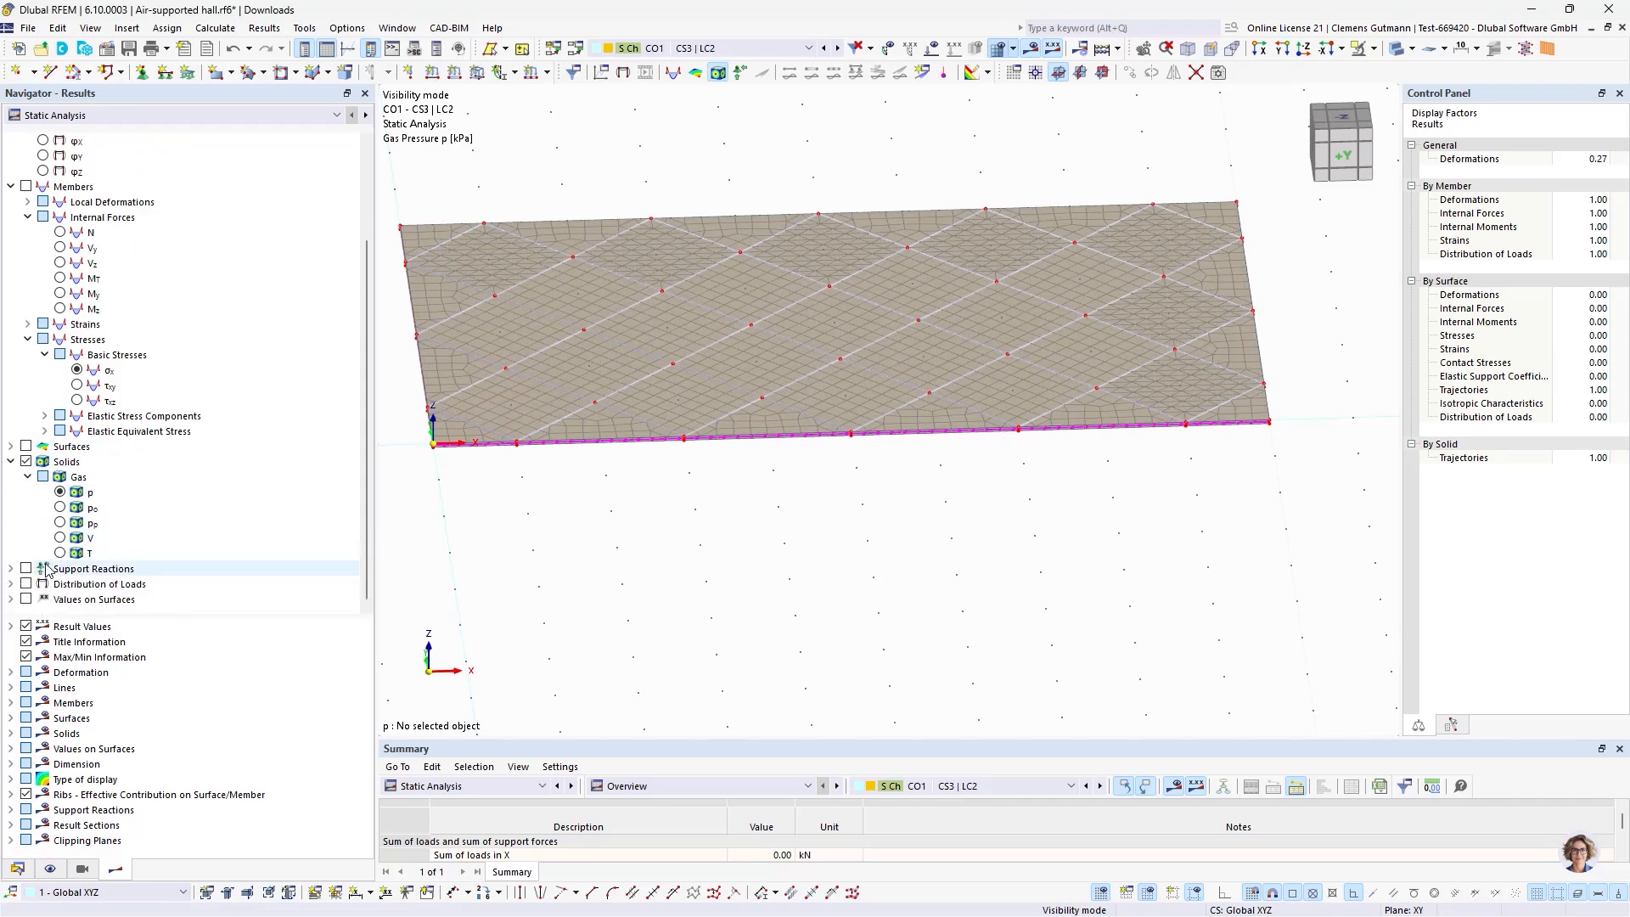
pyautogui.click(60, 508)
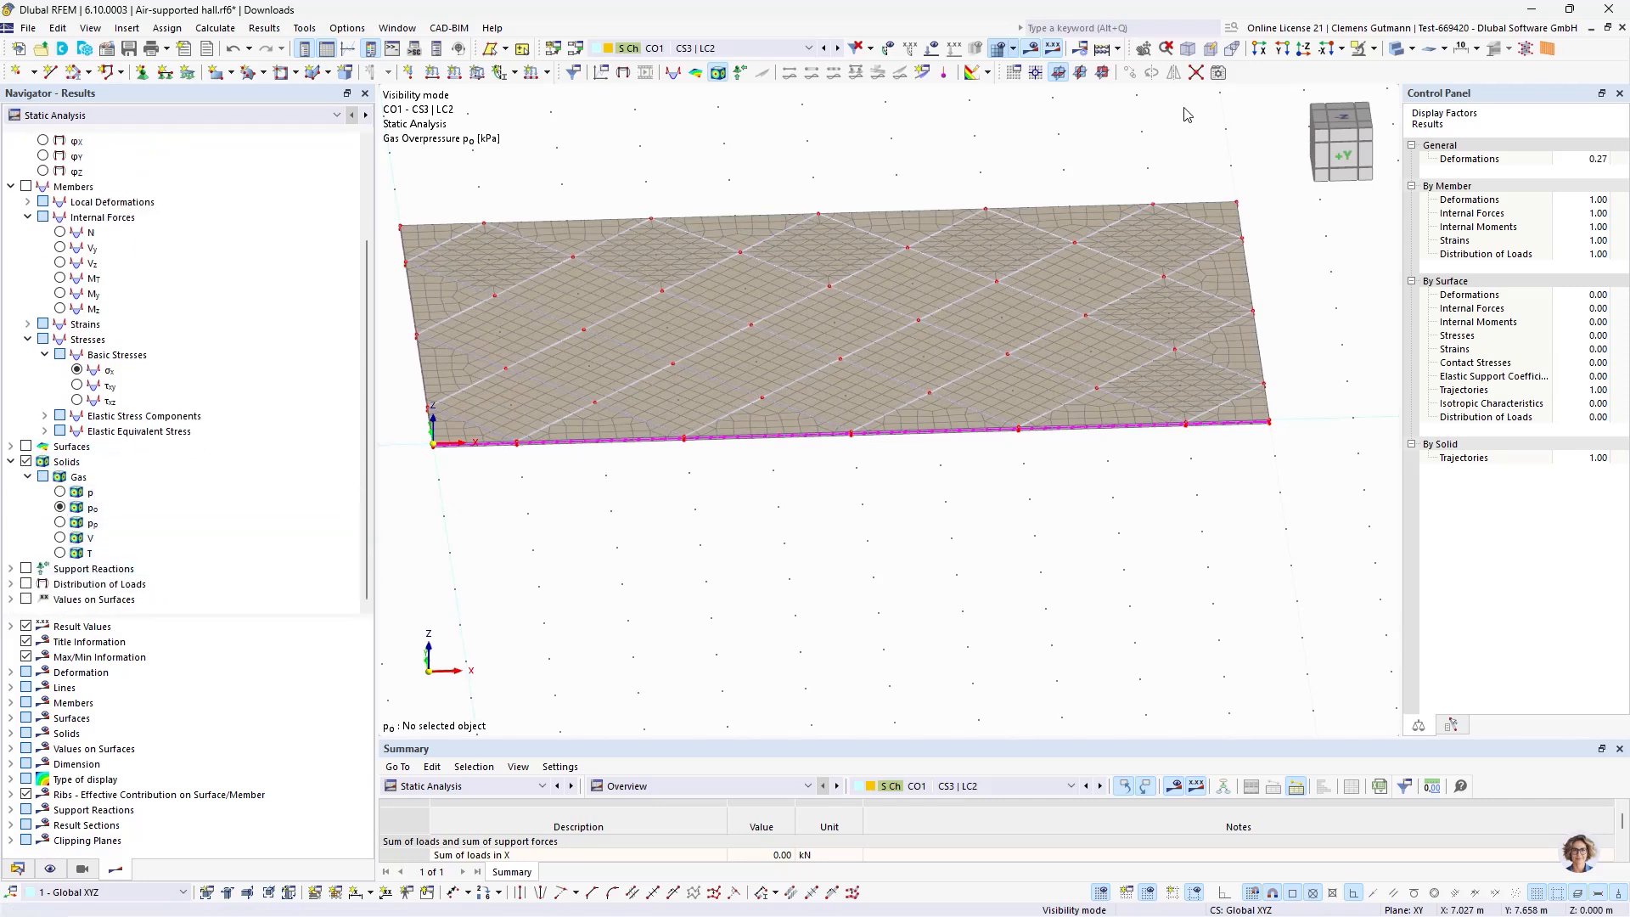
# Activate the visibilities with only the OS3 - Gas object selection shown, excluding cables, membrane and construction stages.
pyautogui.click(83, 869)
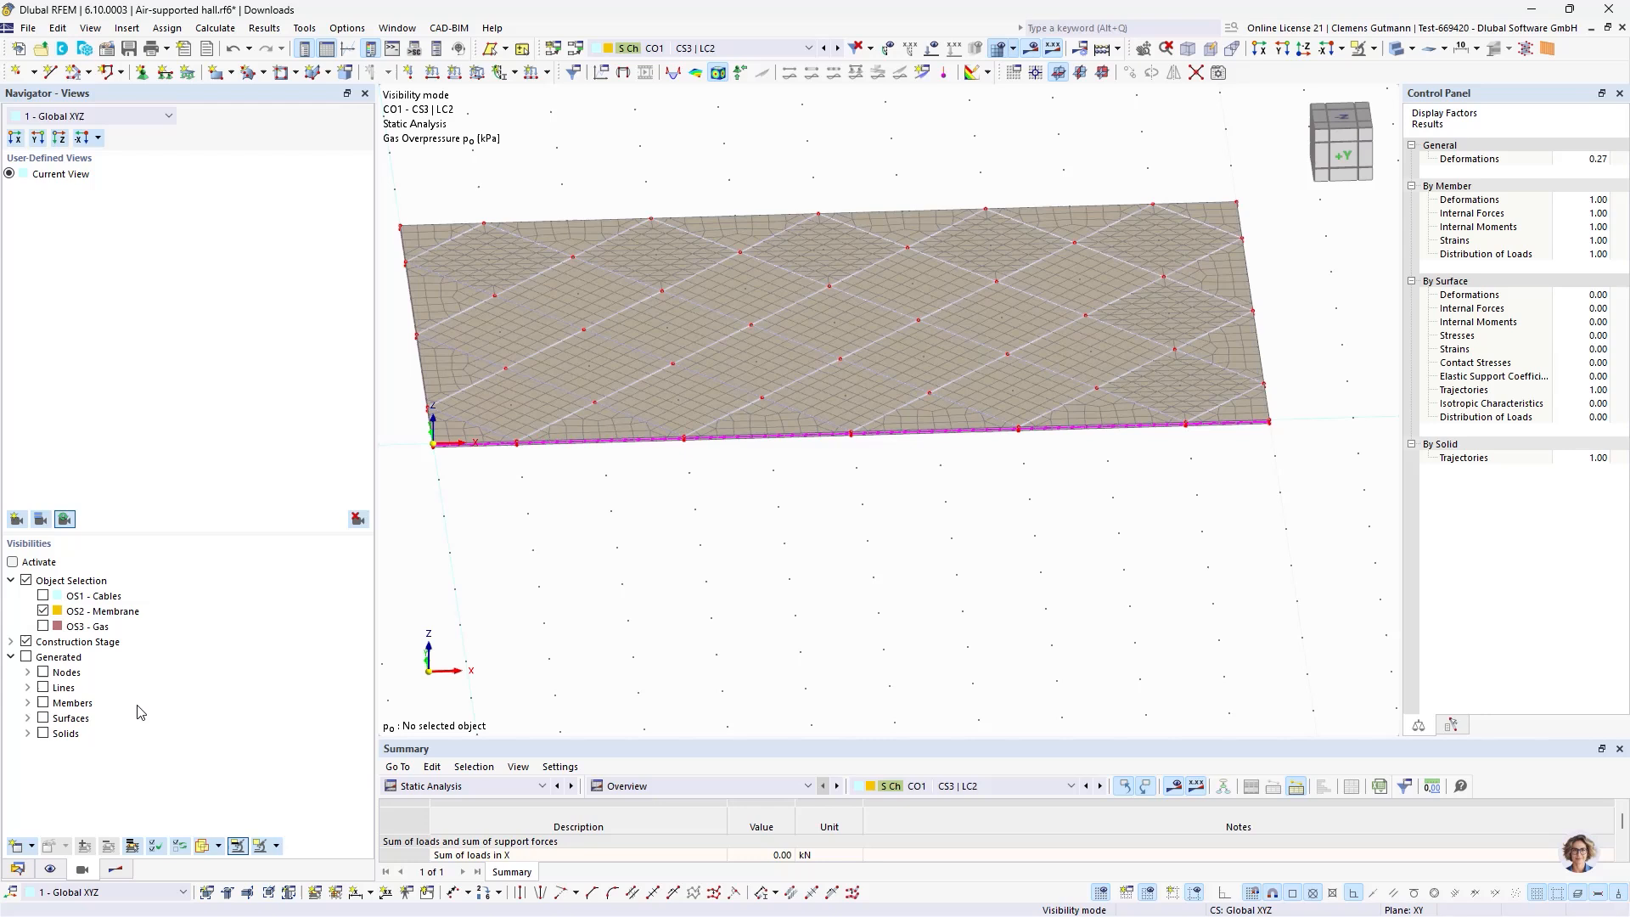
pyautogui.click(42, 626)
pyautogui.click(43, 610)
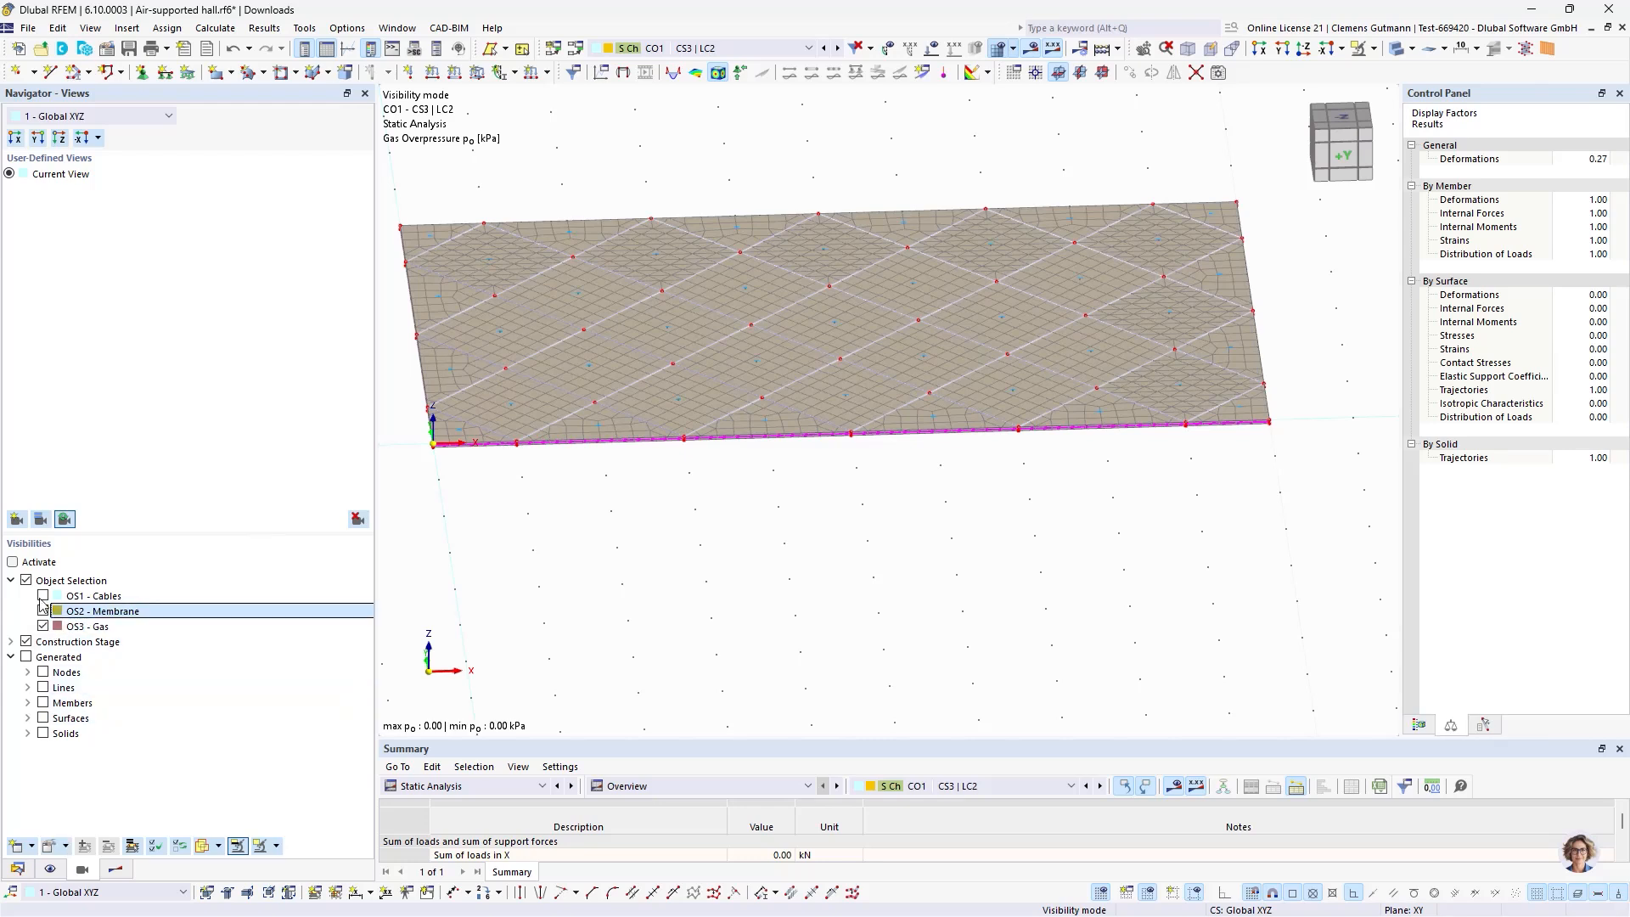
pyautogui.click(13, 562)
pyautogui.click(26, 642)
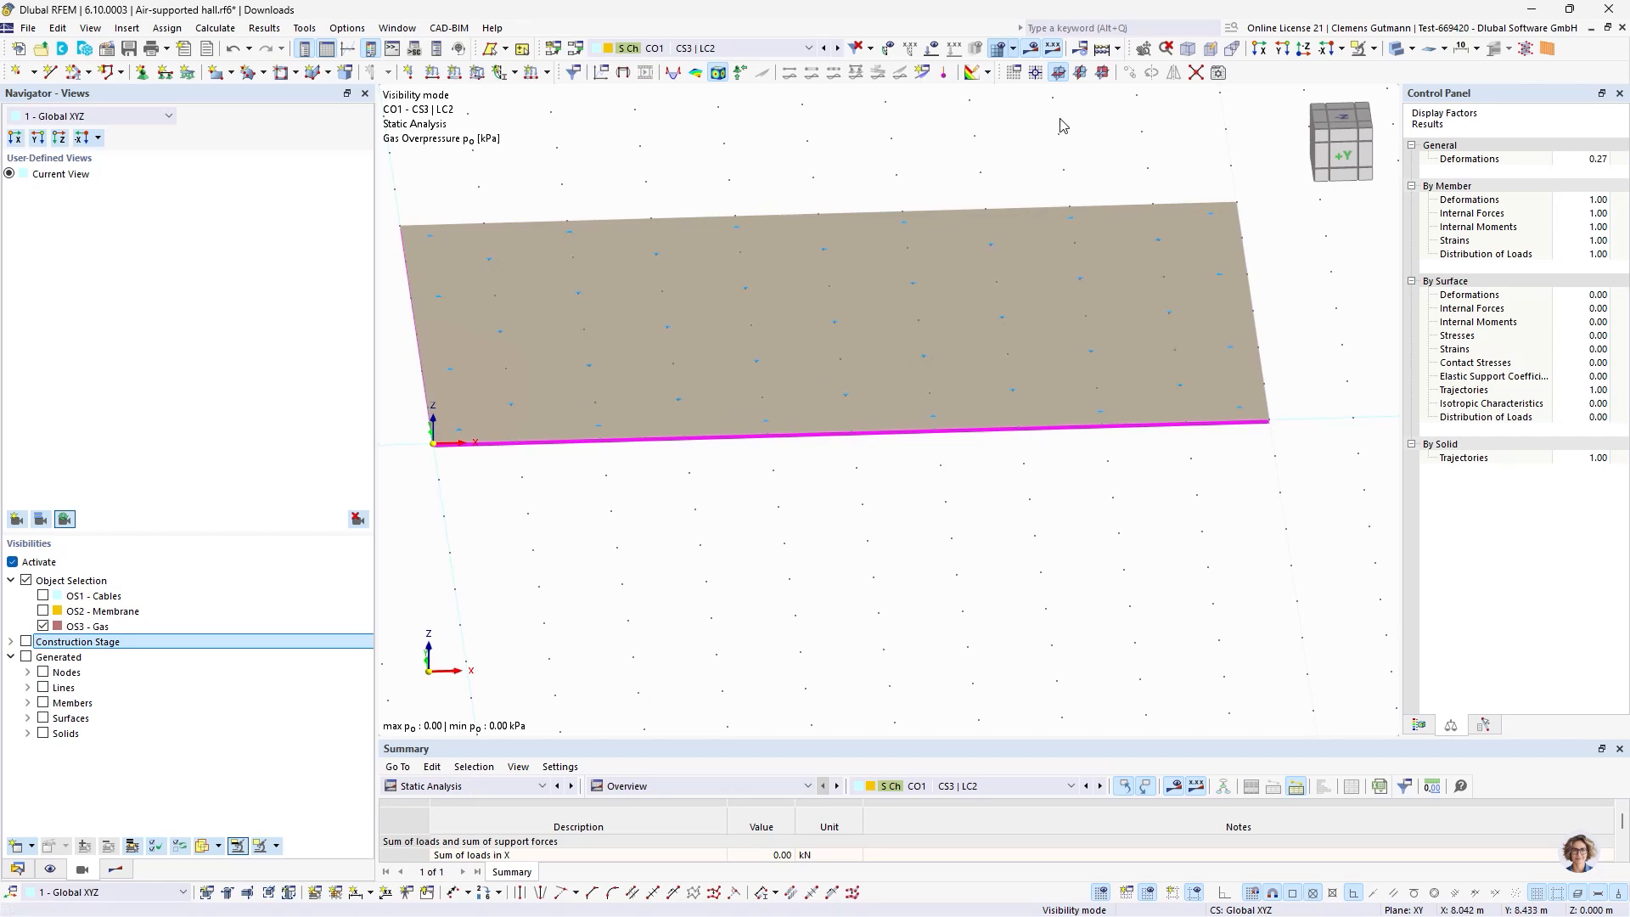
# Cancel the visibility mode and show the color scale of the gas overpressure results.
pyautogui.click(745, 52)
pyautogui.click(744, 52)
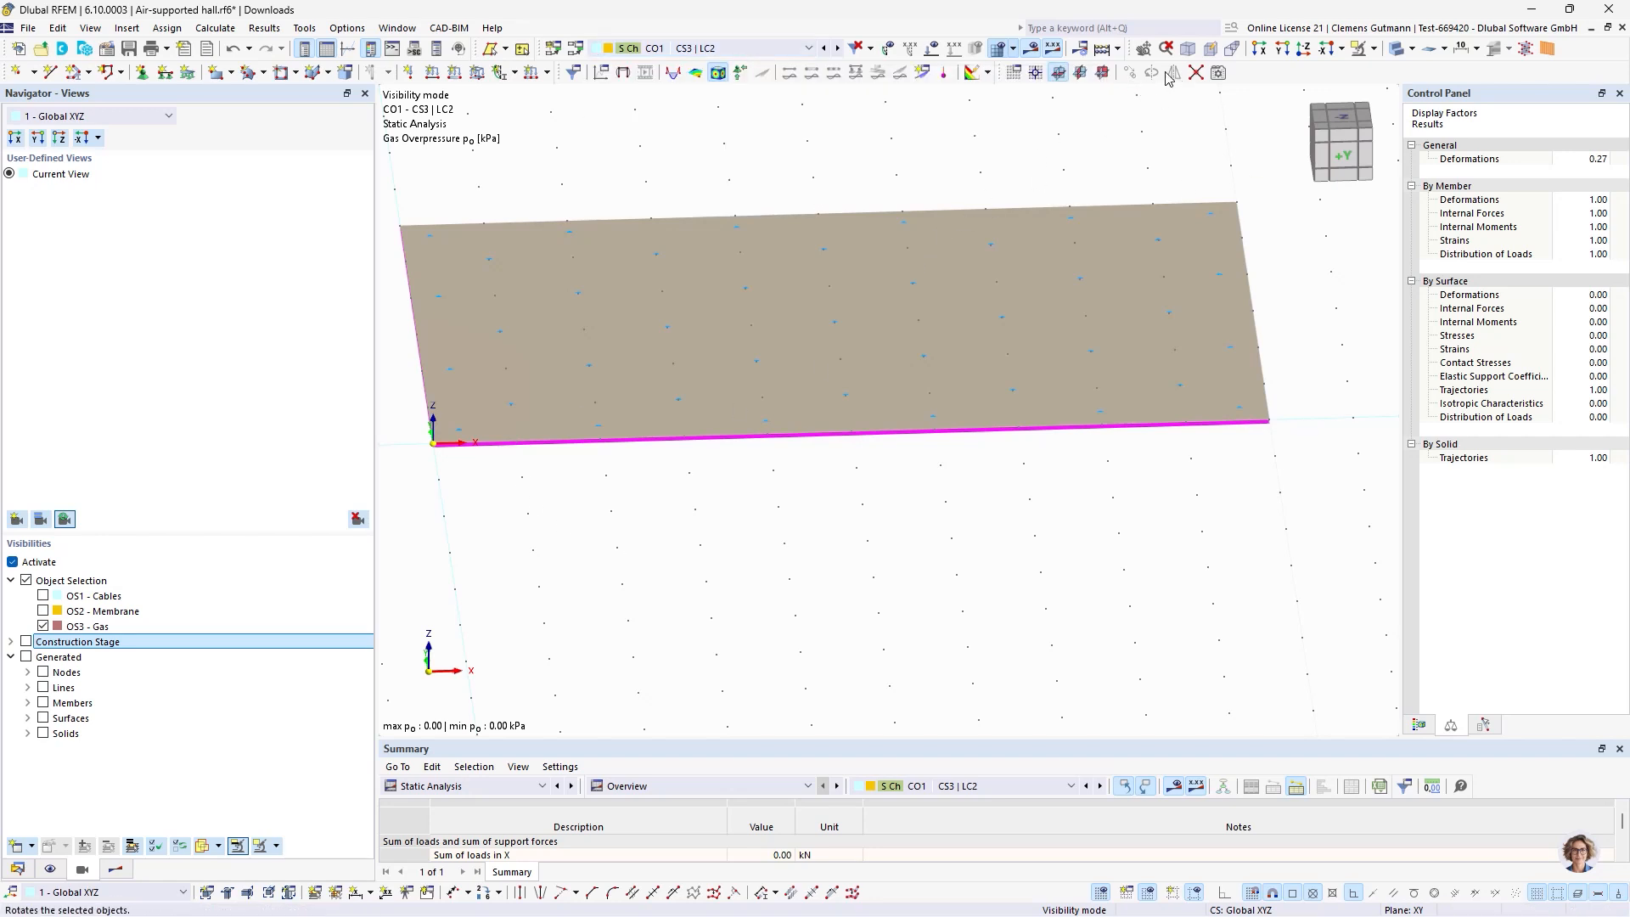
pyautogui.click(1376, 51)
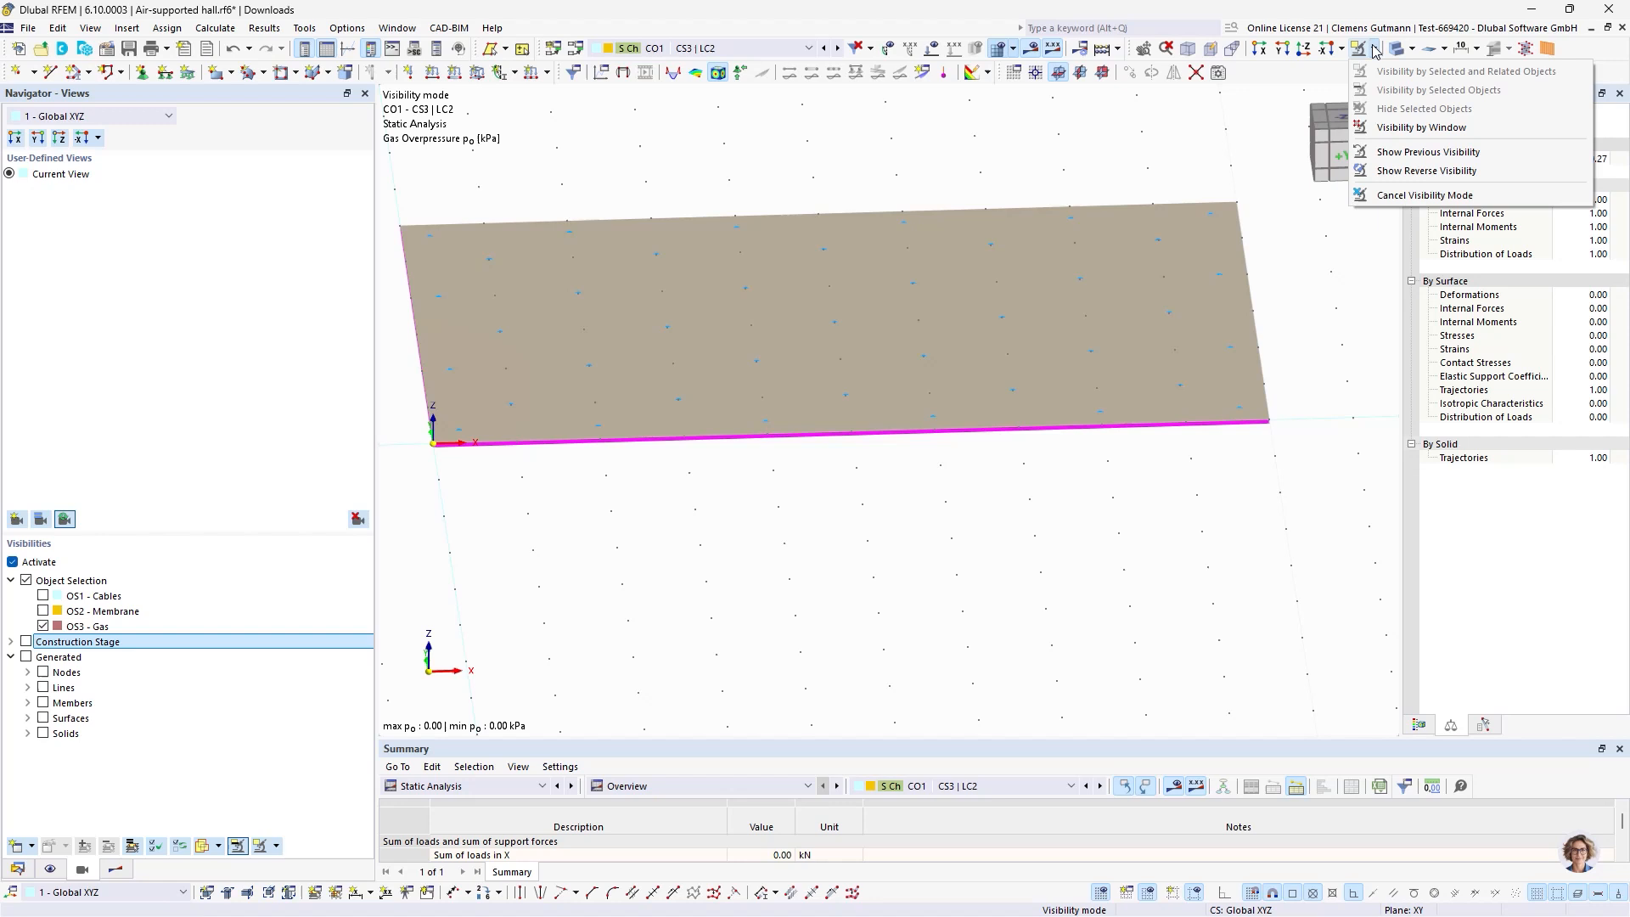
pyautogui.click(1377, 192)
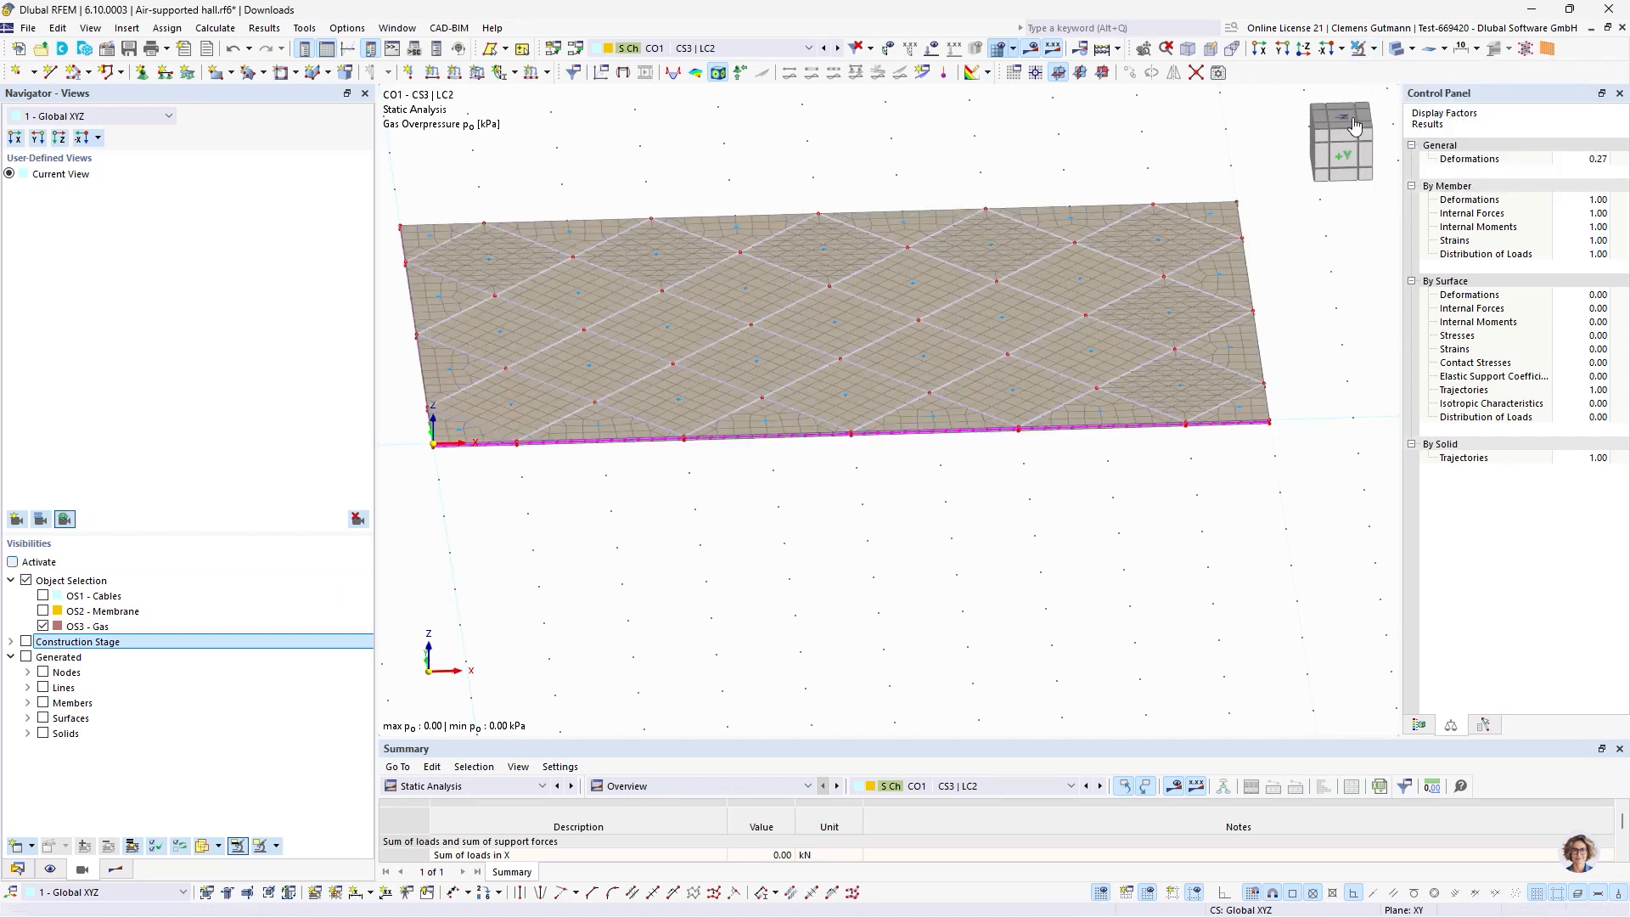
pyautogui.click(1423, 726)
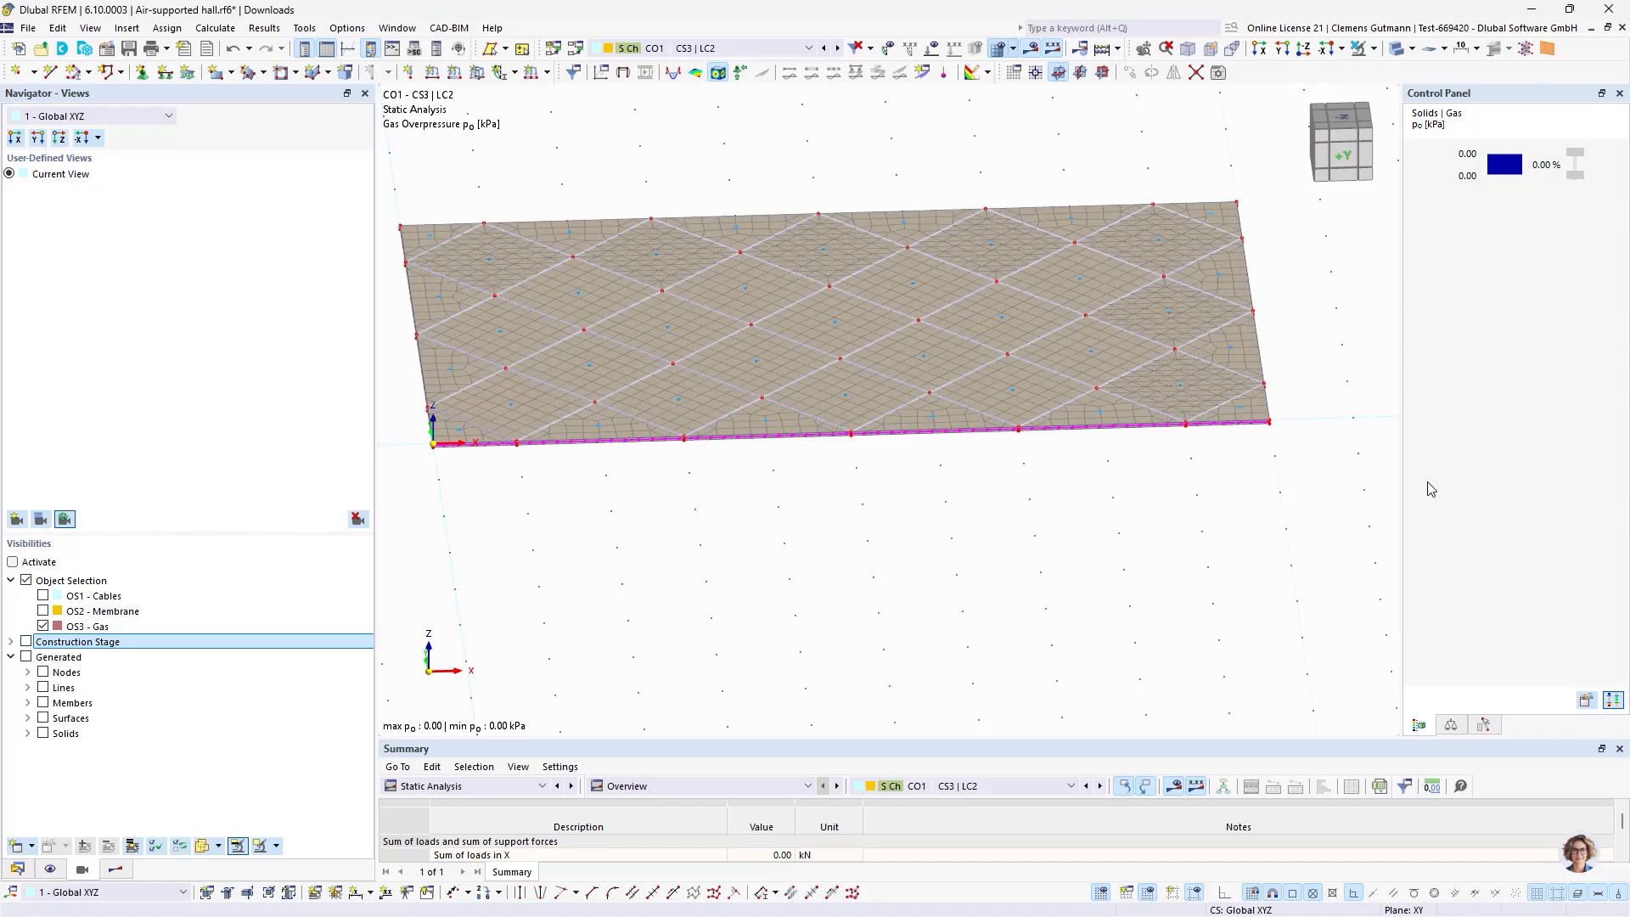
# Inspect the gas solid load of load case LC2 - Form-finding 2 and return to load combination CO1.
pyautogui.click(17, 869)
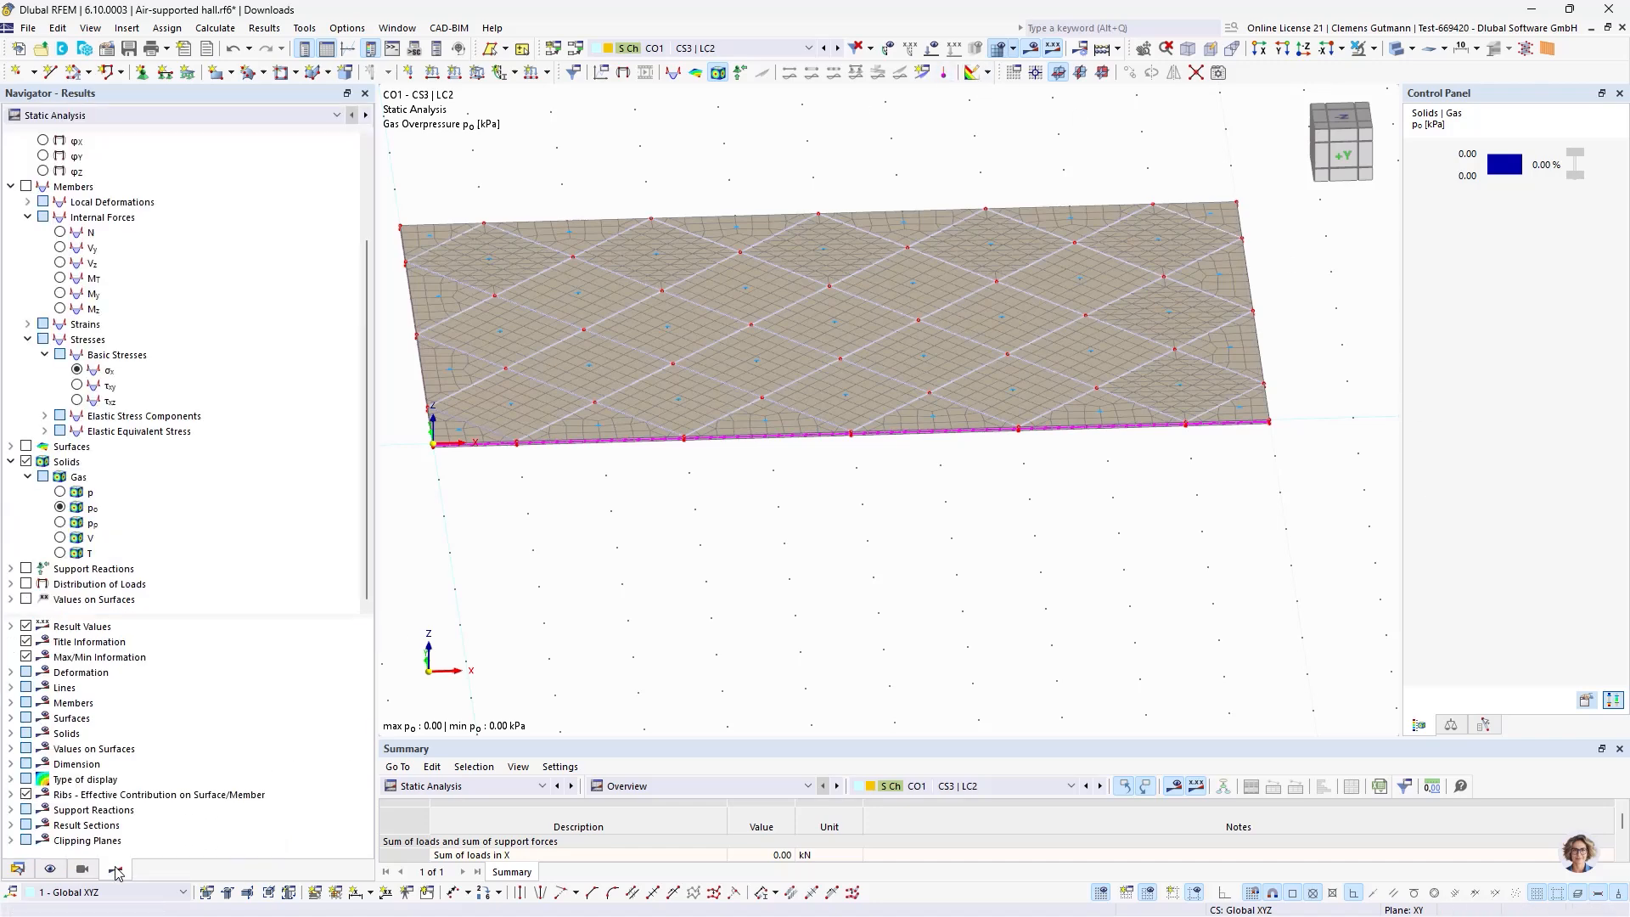
pyautogui.click(17, 868)
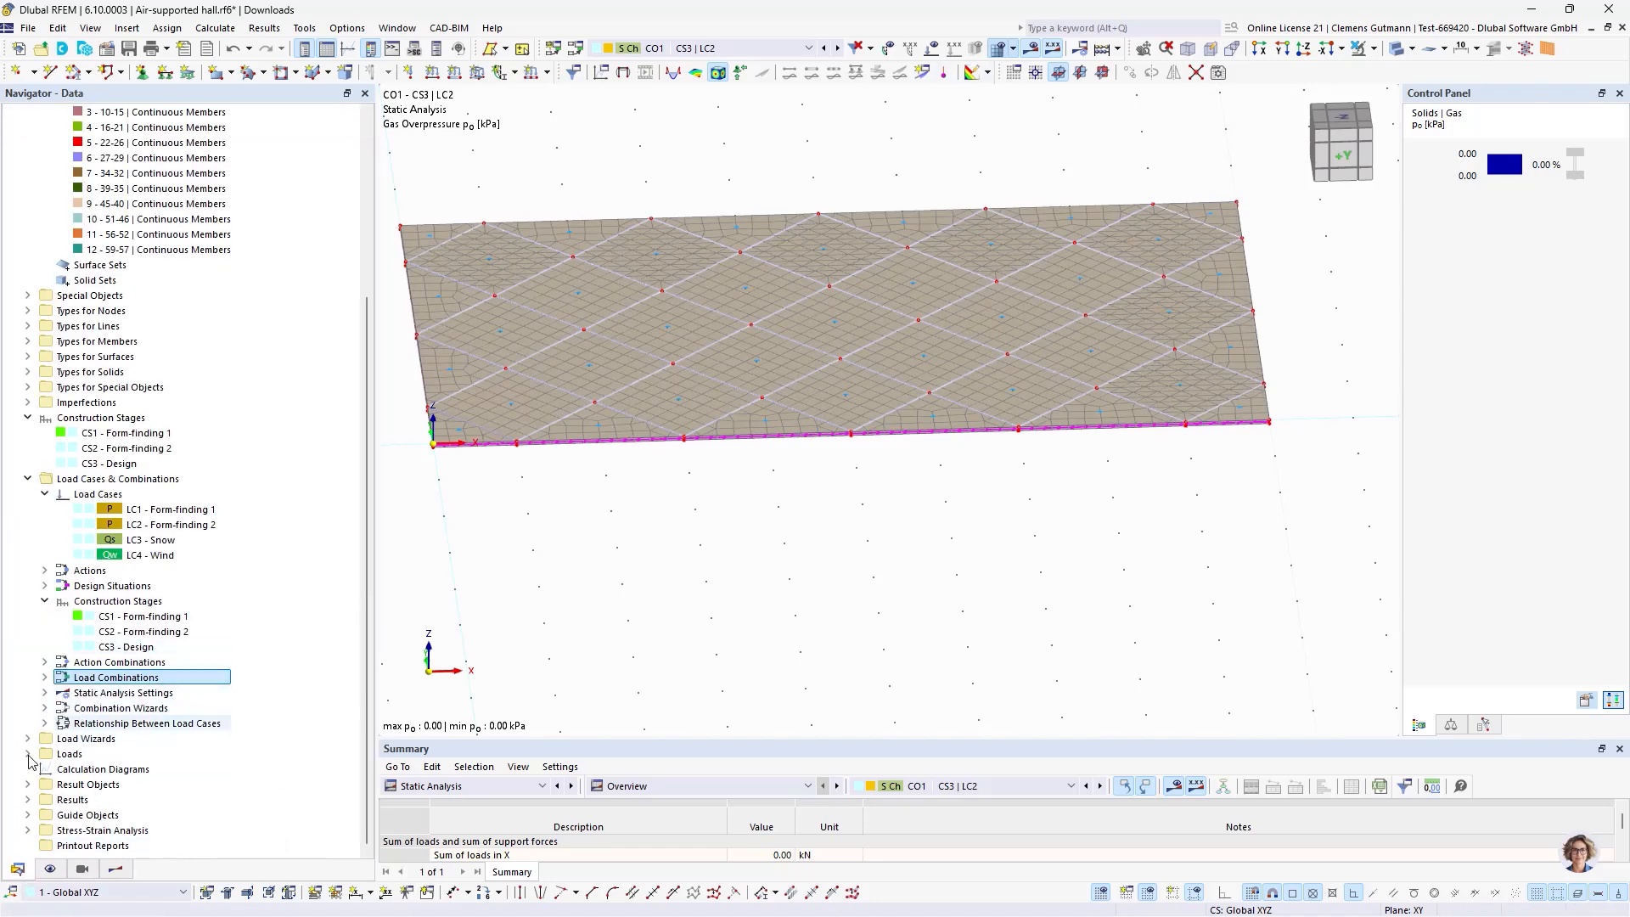
pyautogui.click(28, 785)
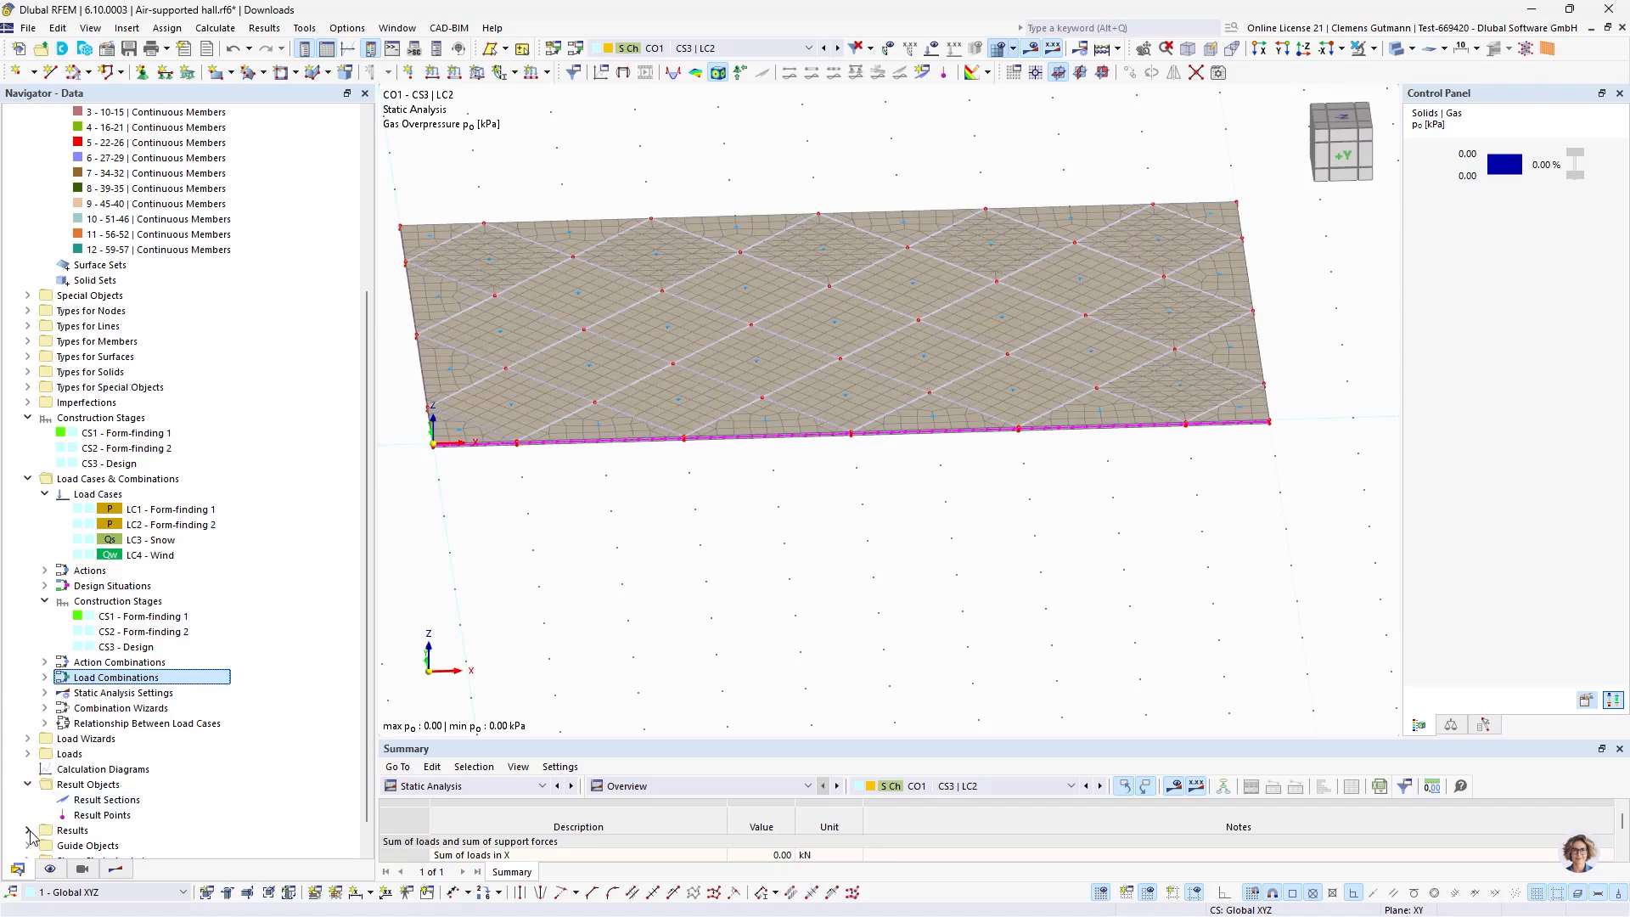
pyautogui.click(29, 765)
pyautogui.click(28, 754)
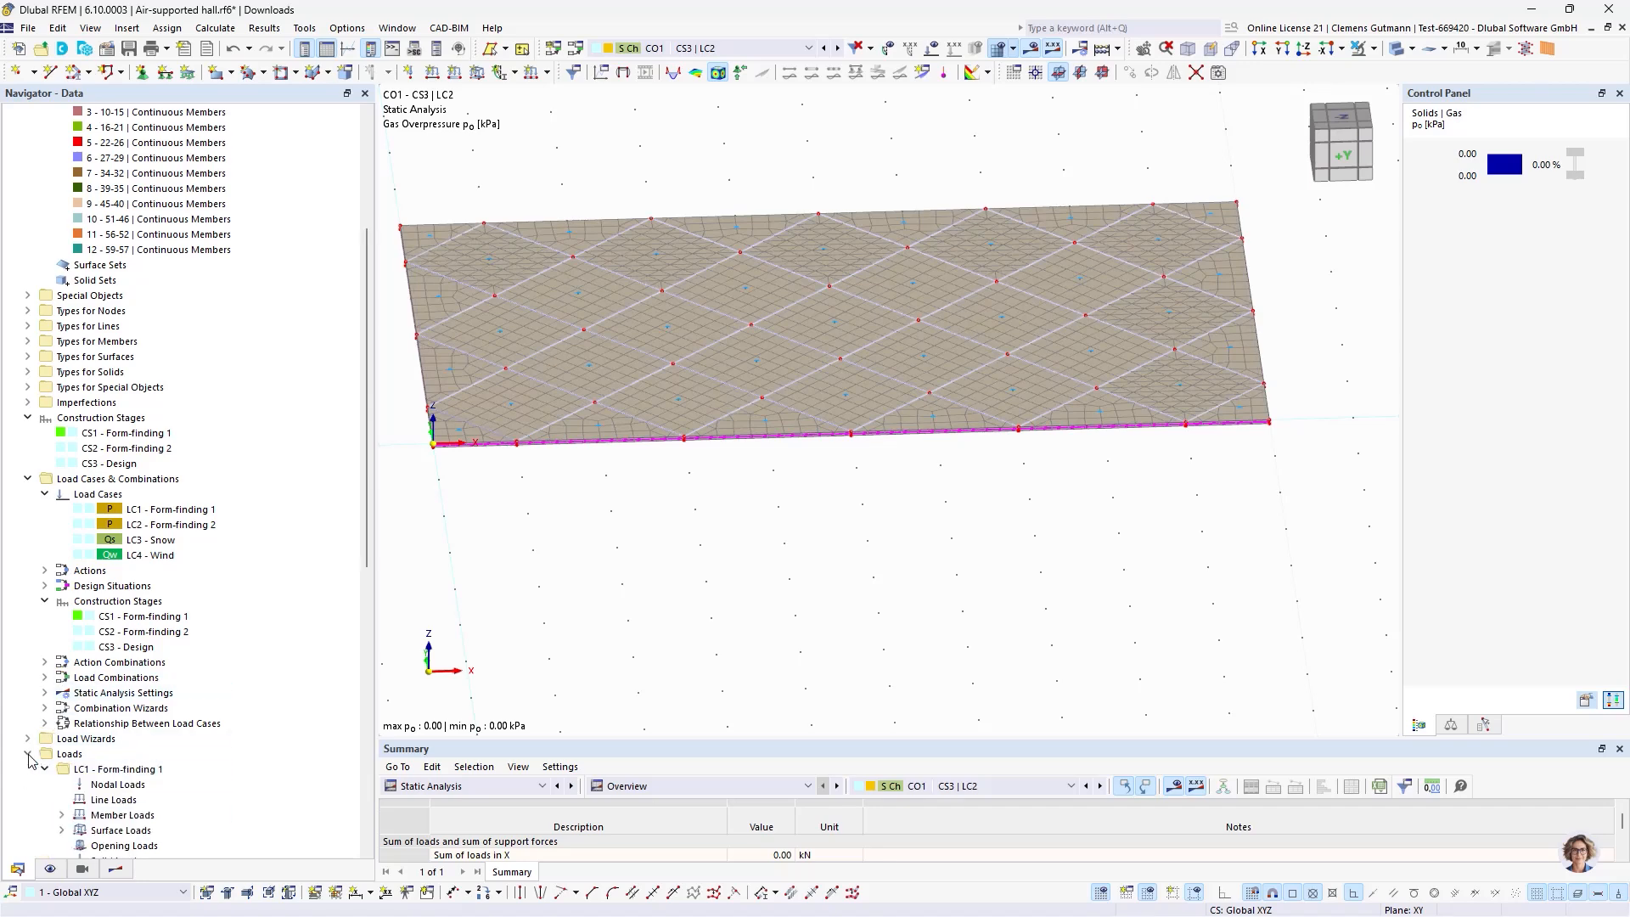
pyautogui.scroll(-4, 50, 764)
pyautogui.scroll(-8, 51, 769)
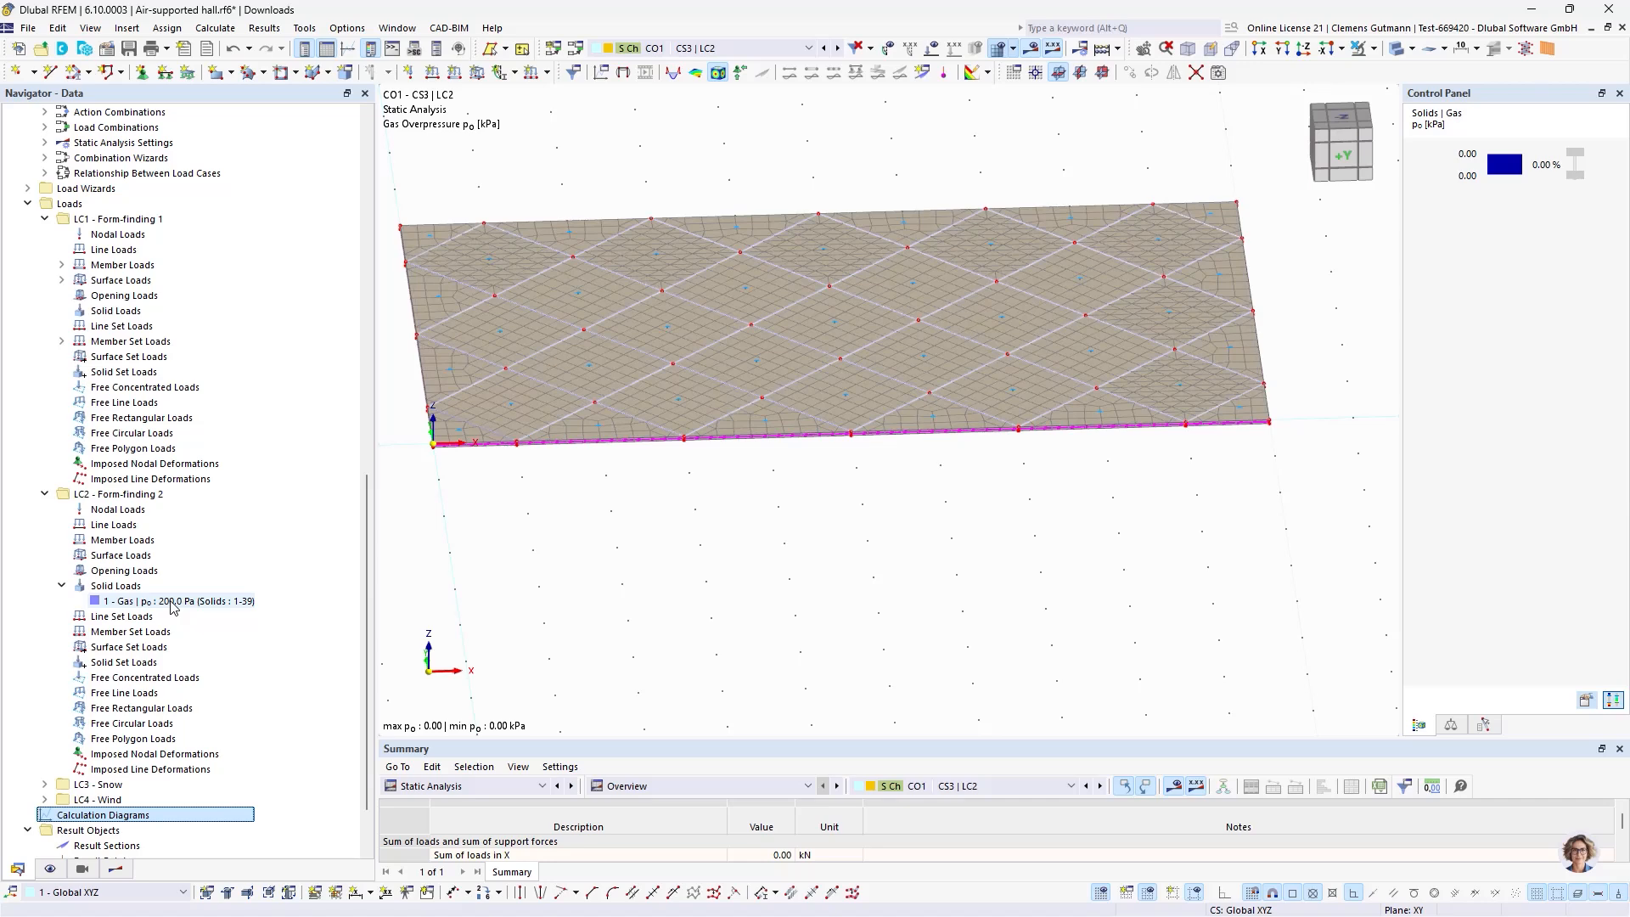
pyautogui.click(171, 603)
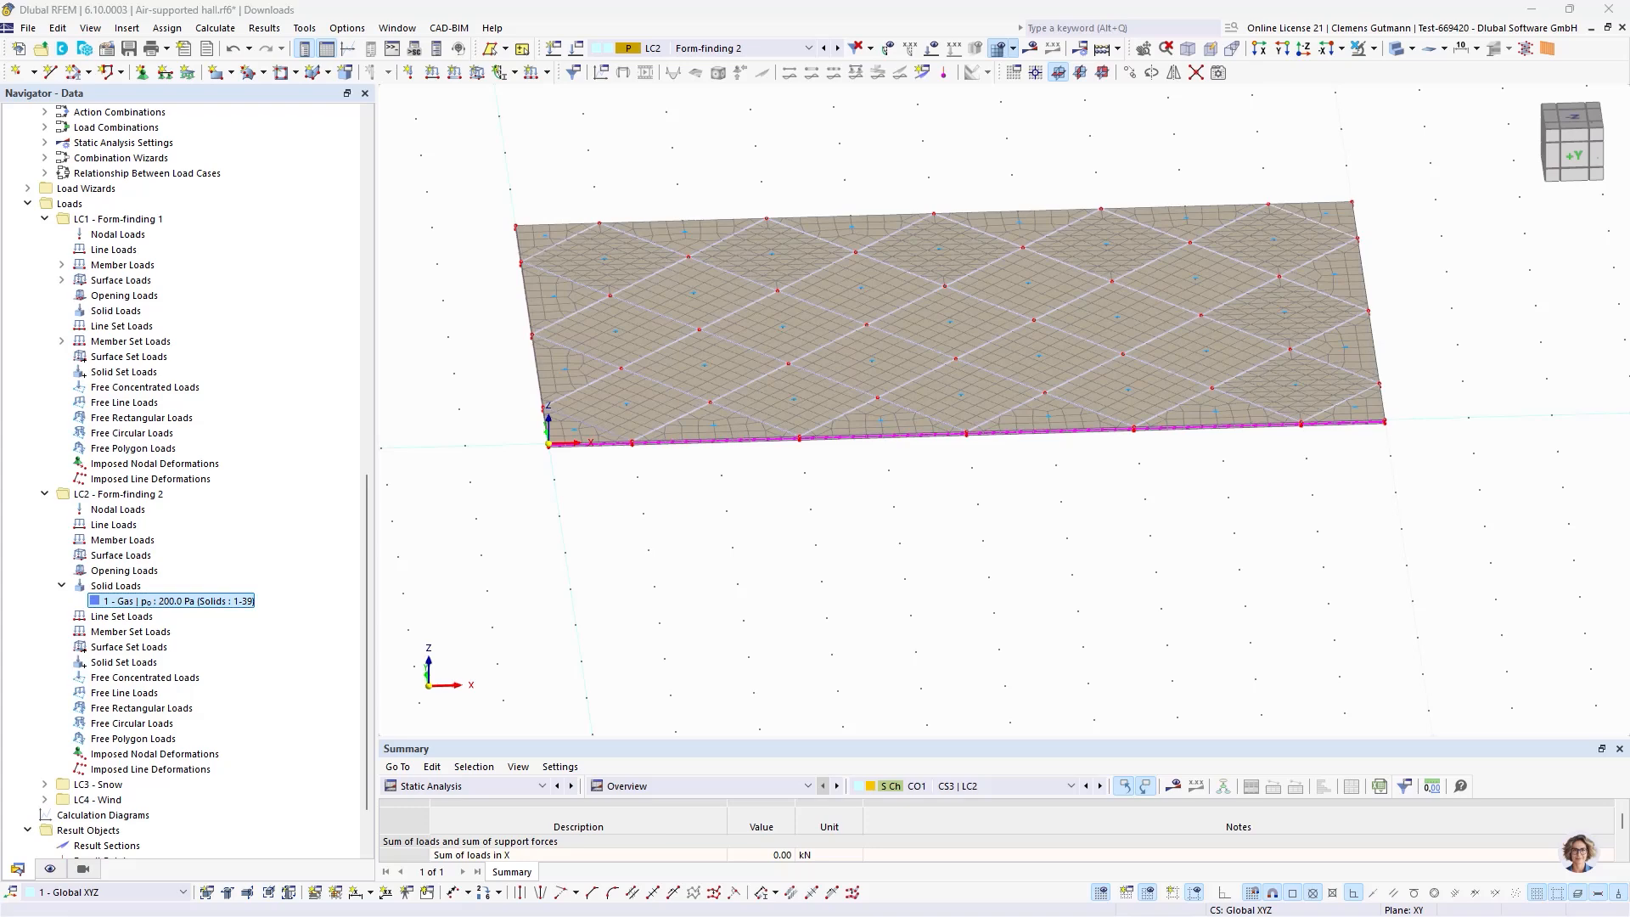
pyautogui.click(717, 48)
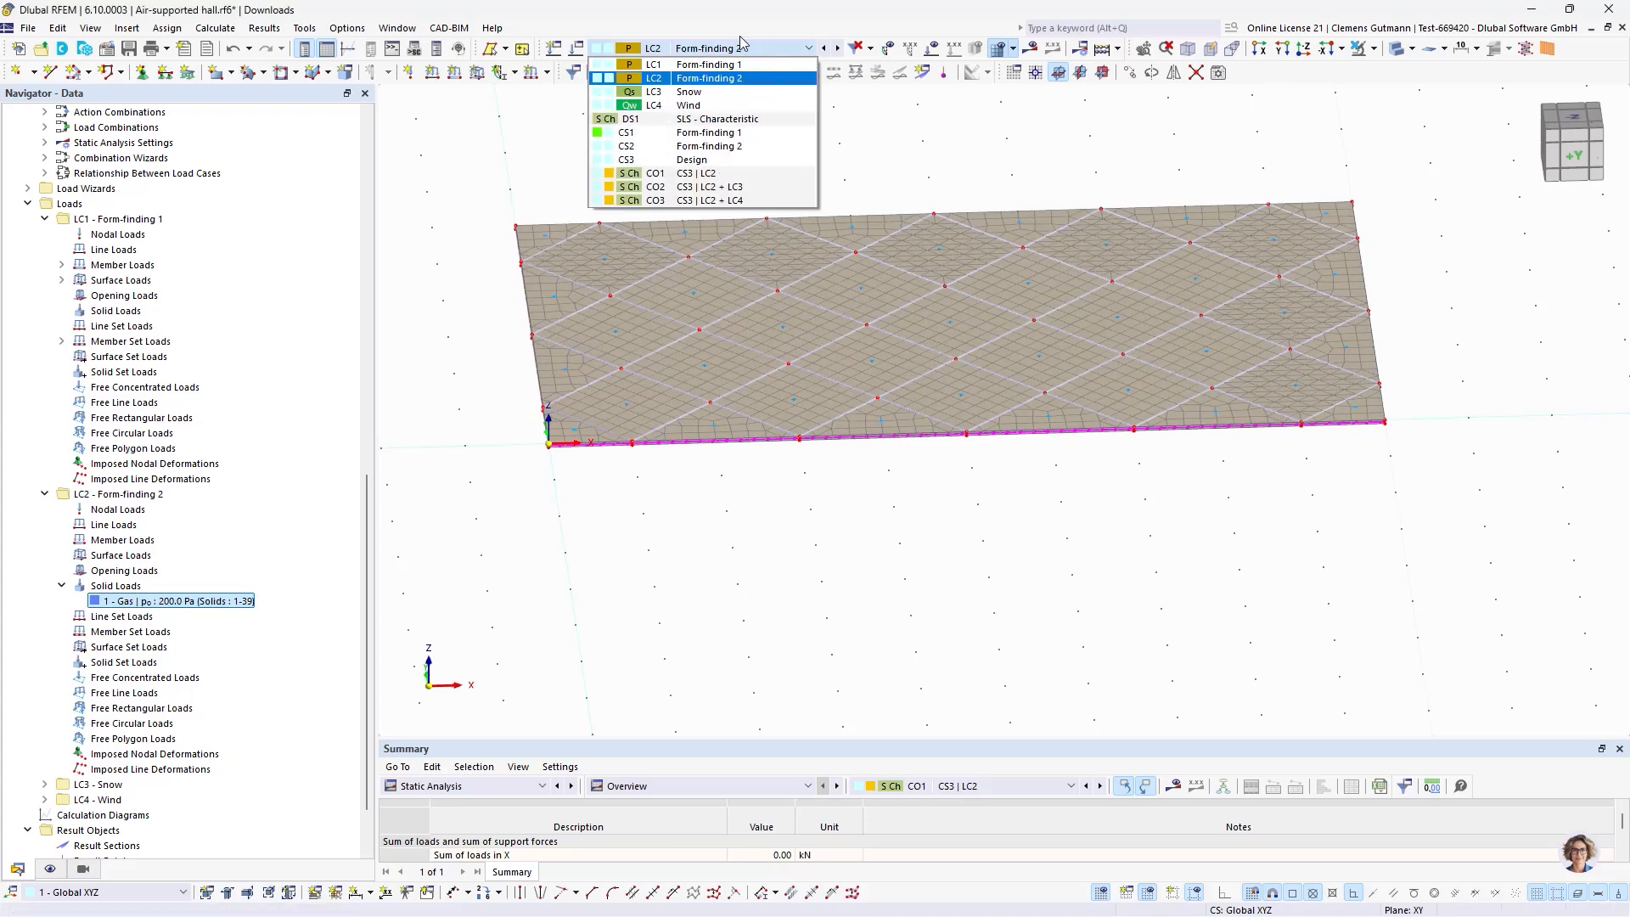
pyautogui.click(706, 179)
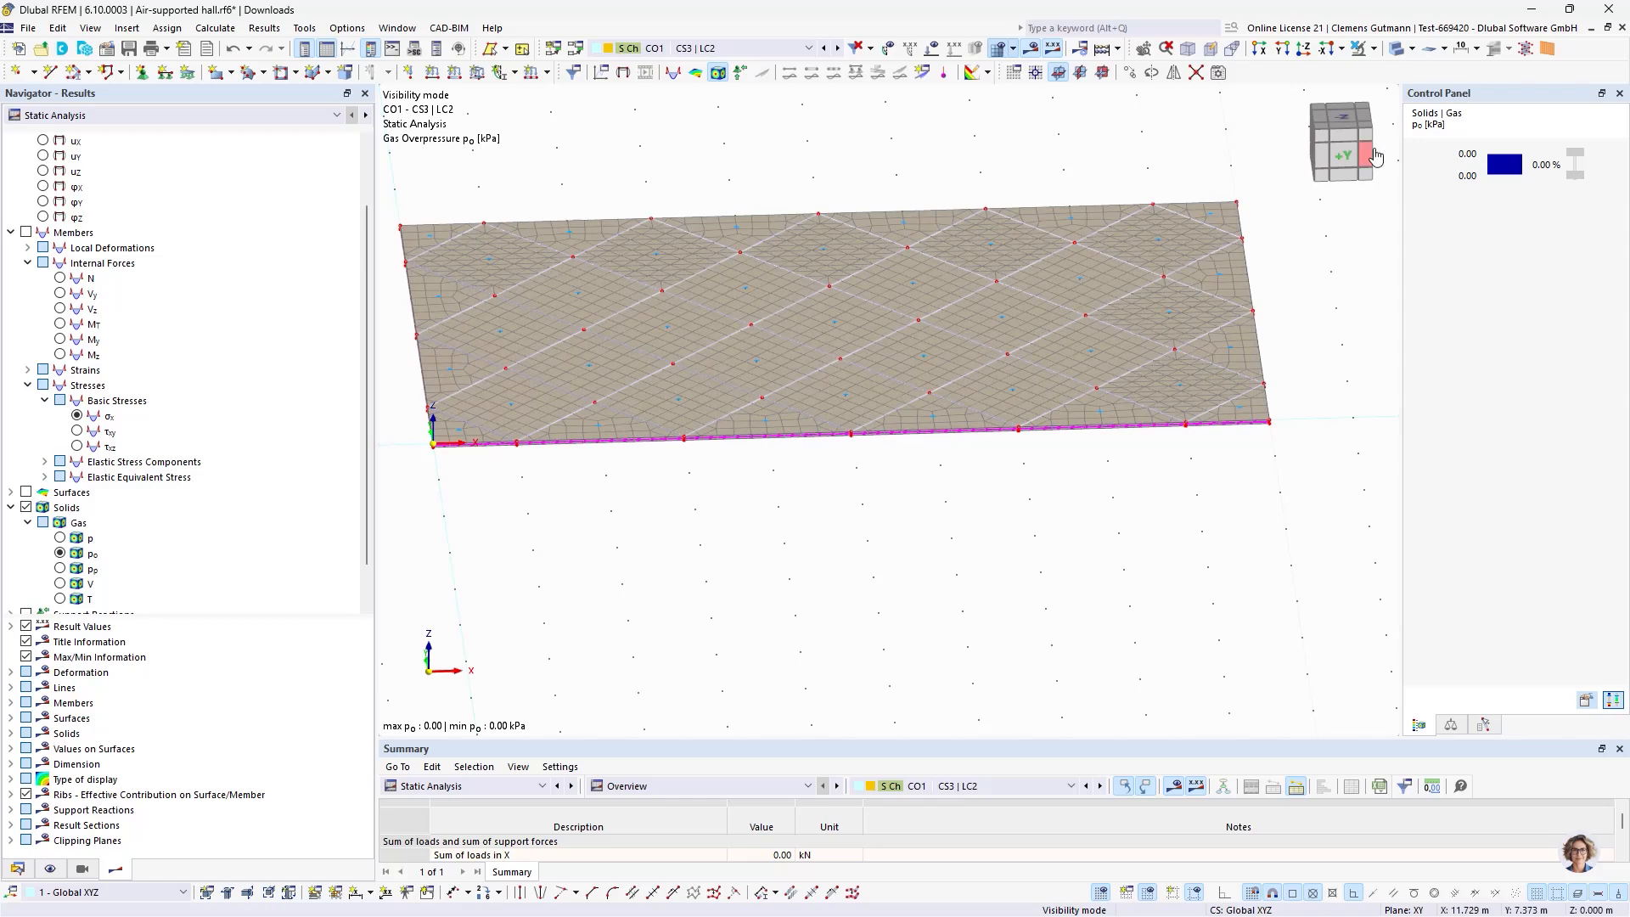
# Display the topology on the form-finding shape and show the gas volume V results.
pyautogui.click(1430, 53)
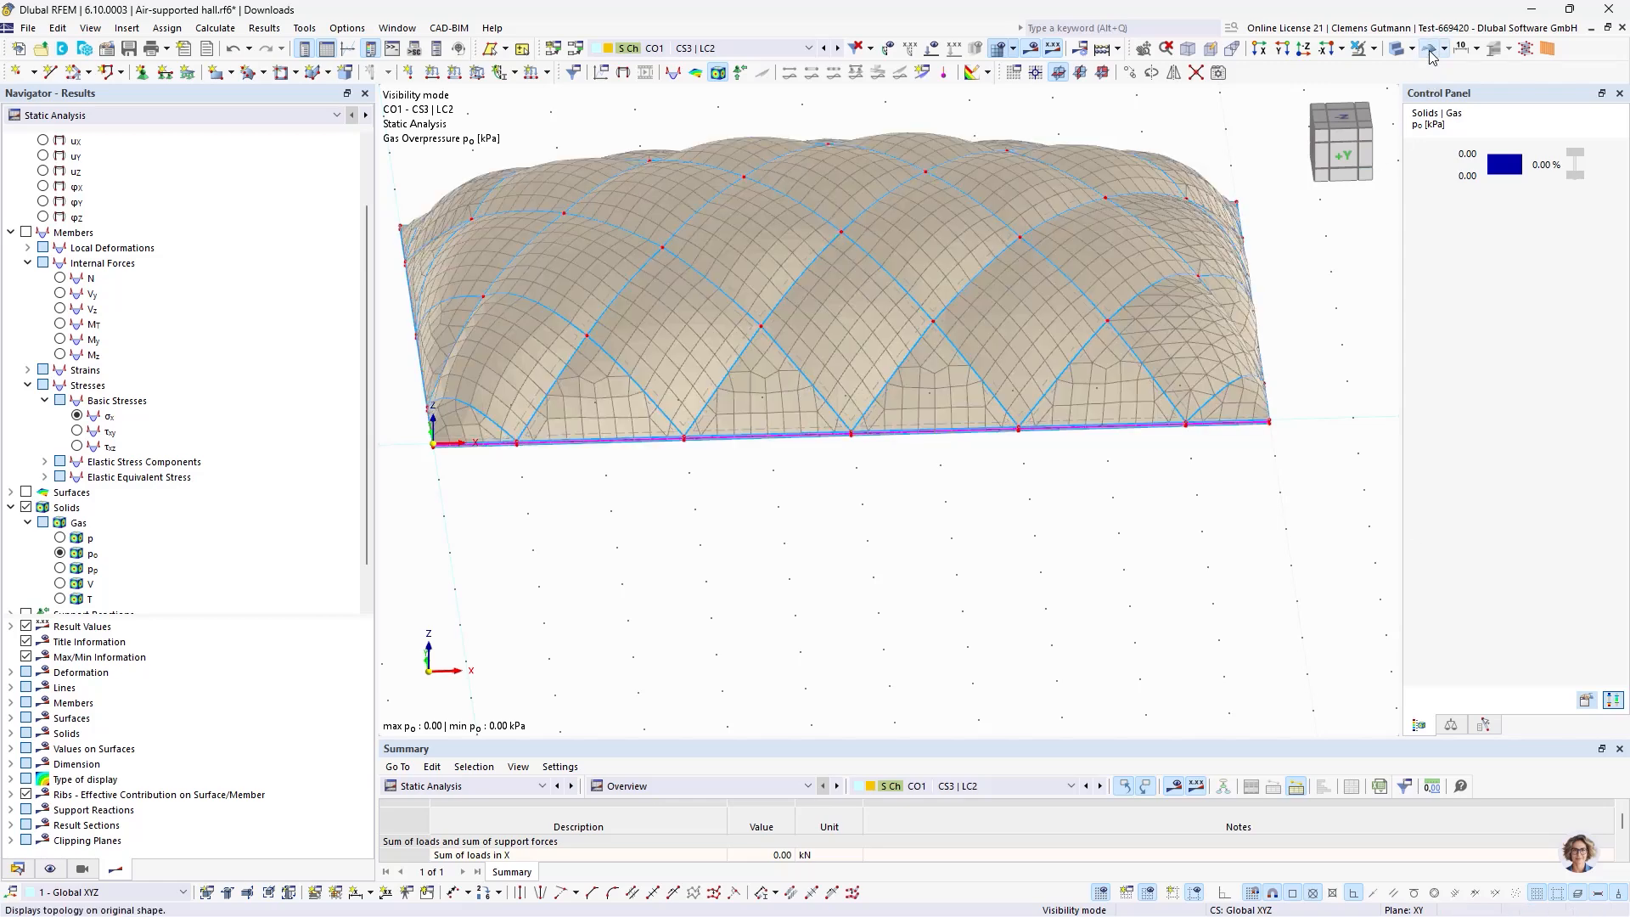
pyautogui.click(61, 584)
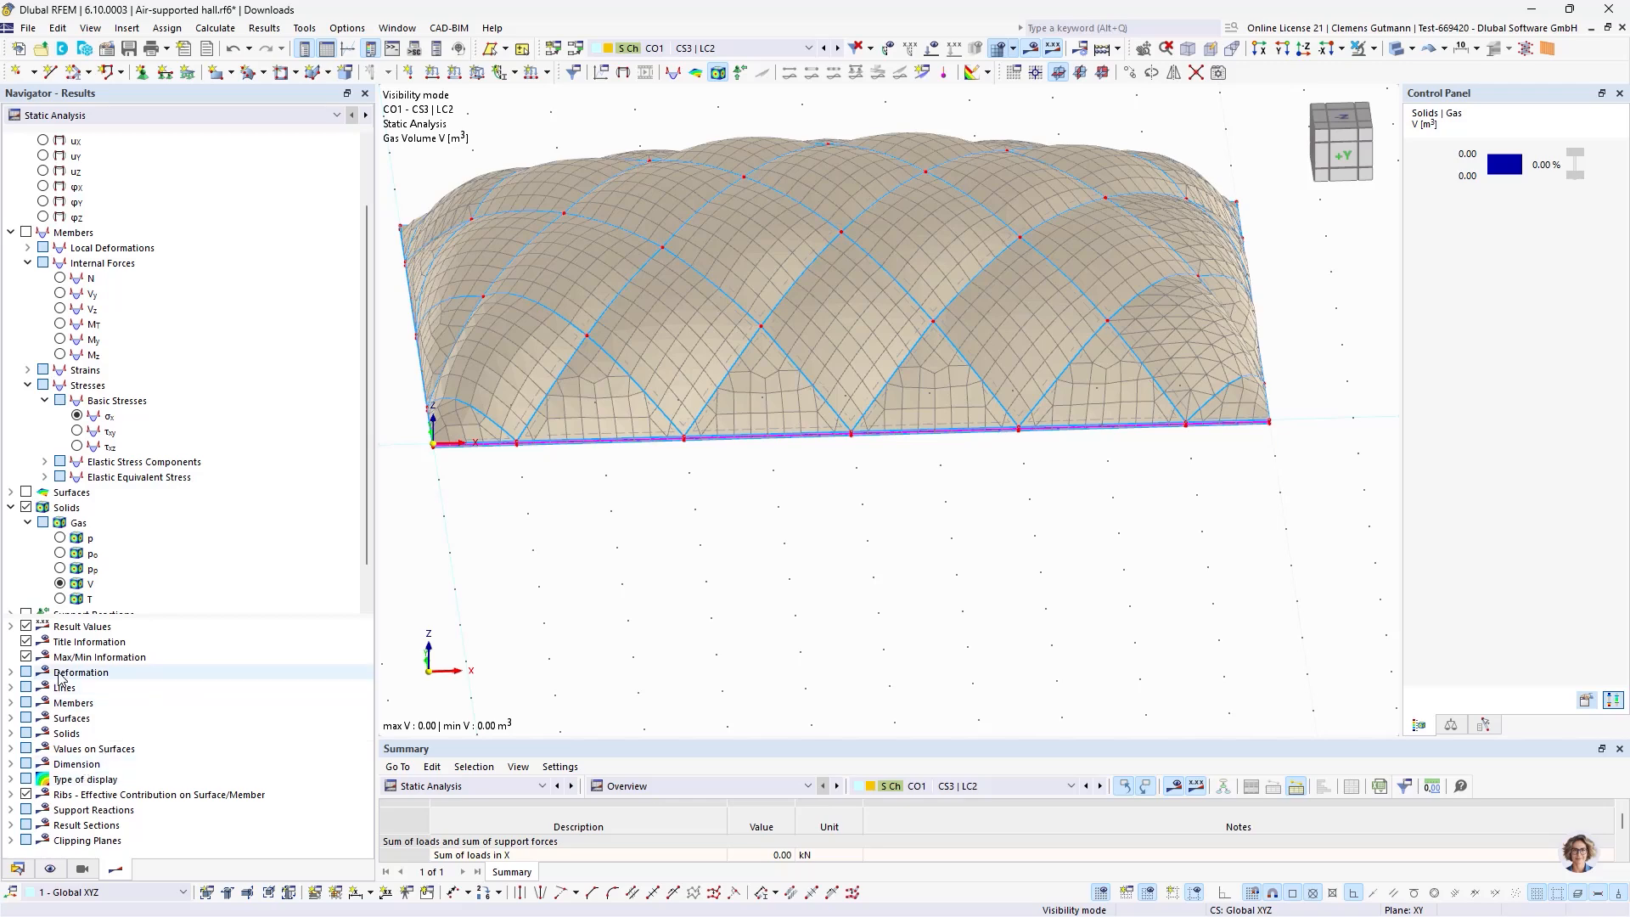
pyautogui.scroll(2, 140, 484)
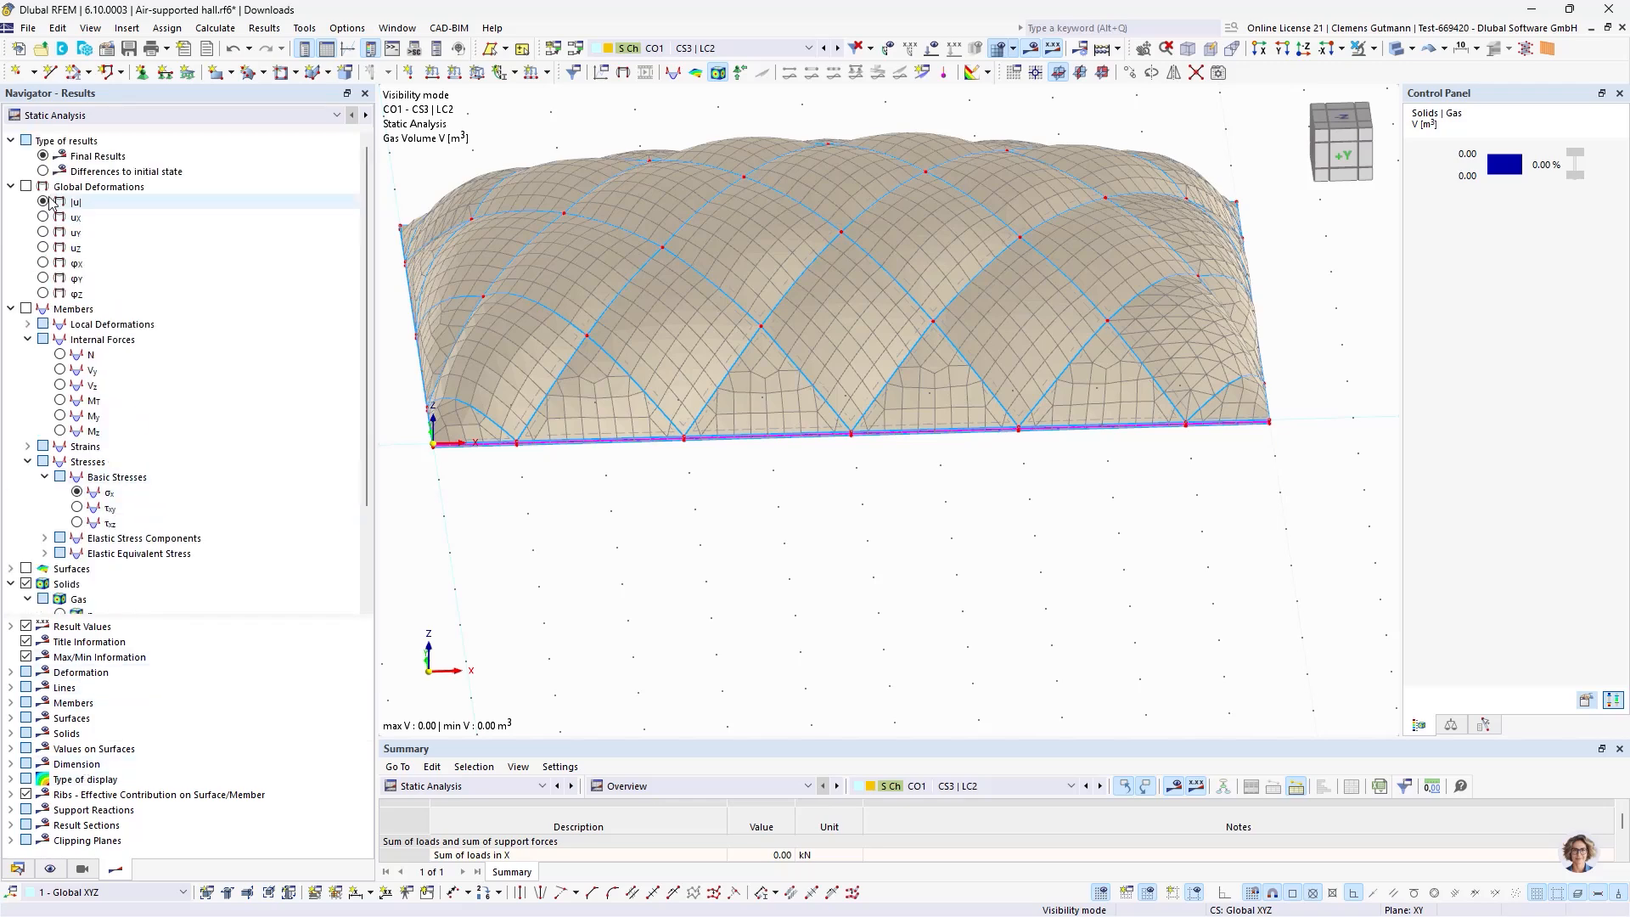
# Review the main settings of load combinations CO1, CO2 and CO3 and close the dialog without changes.
pyautogui.click(606, 49)
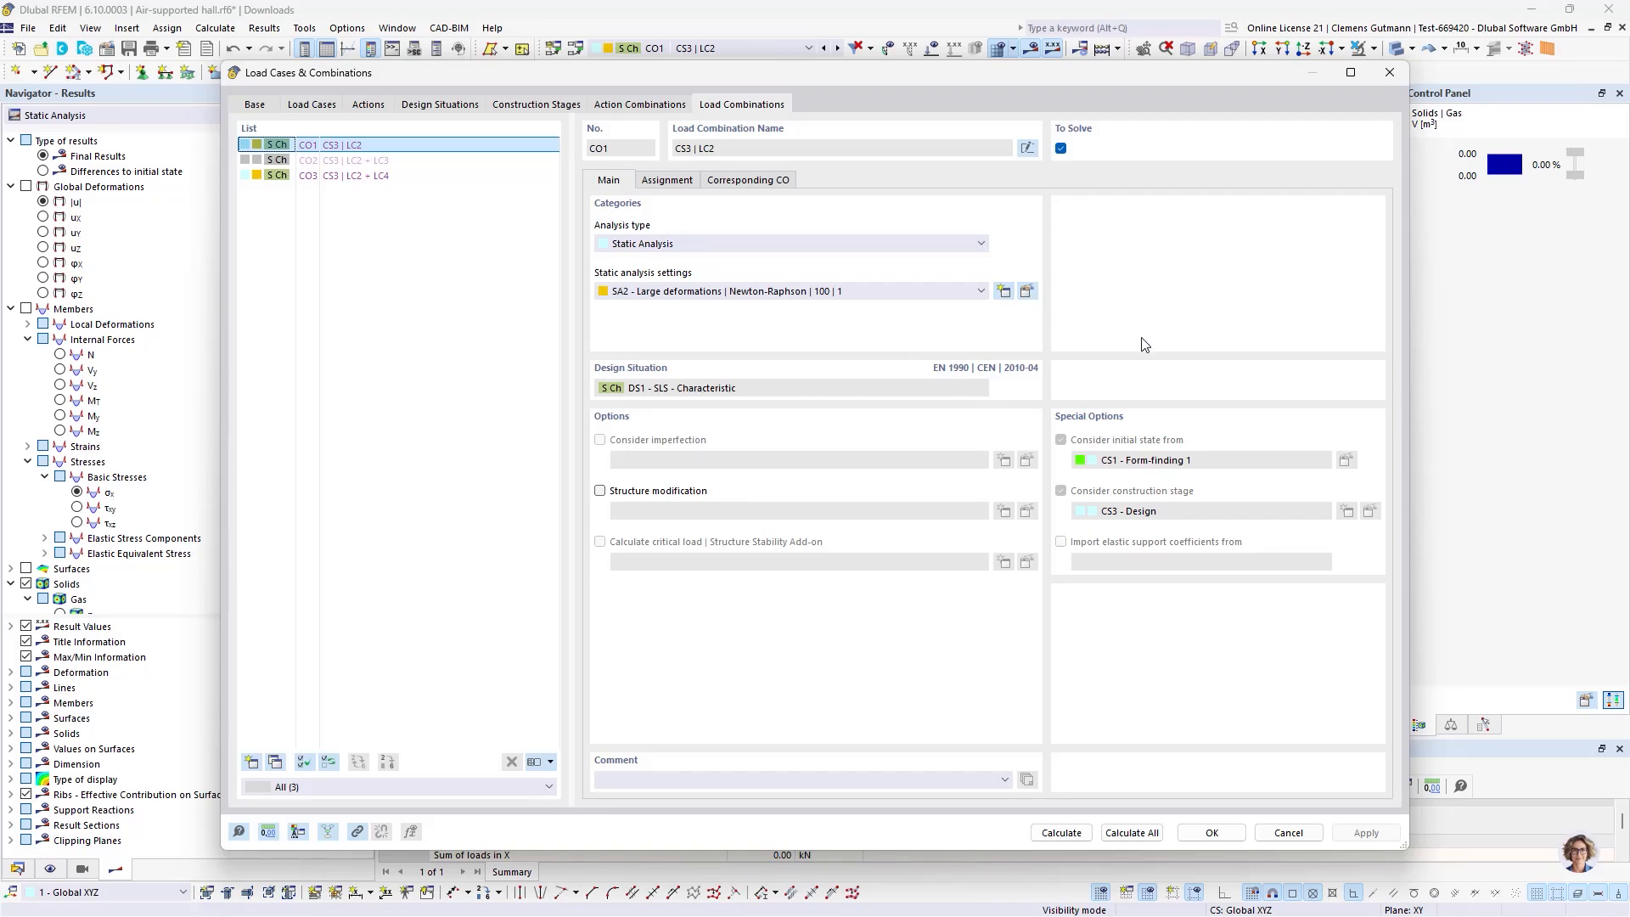
pyautogui.click(333, 160)
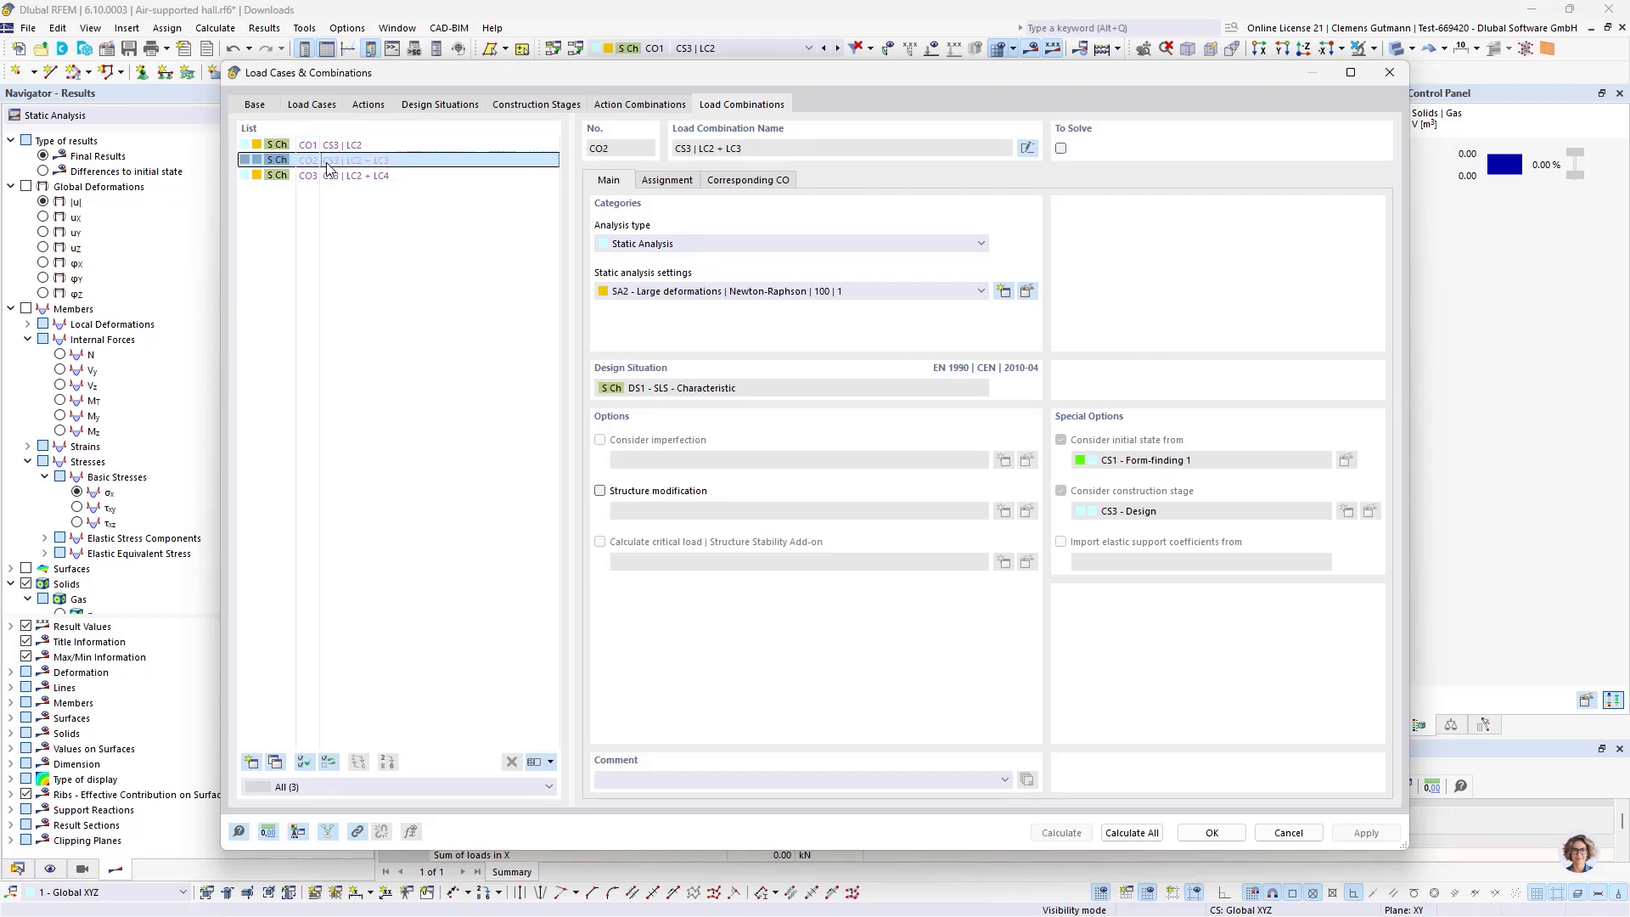
pyautogui.click(332, 175)
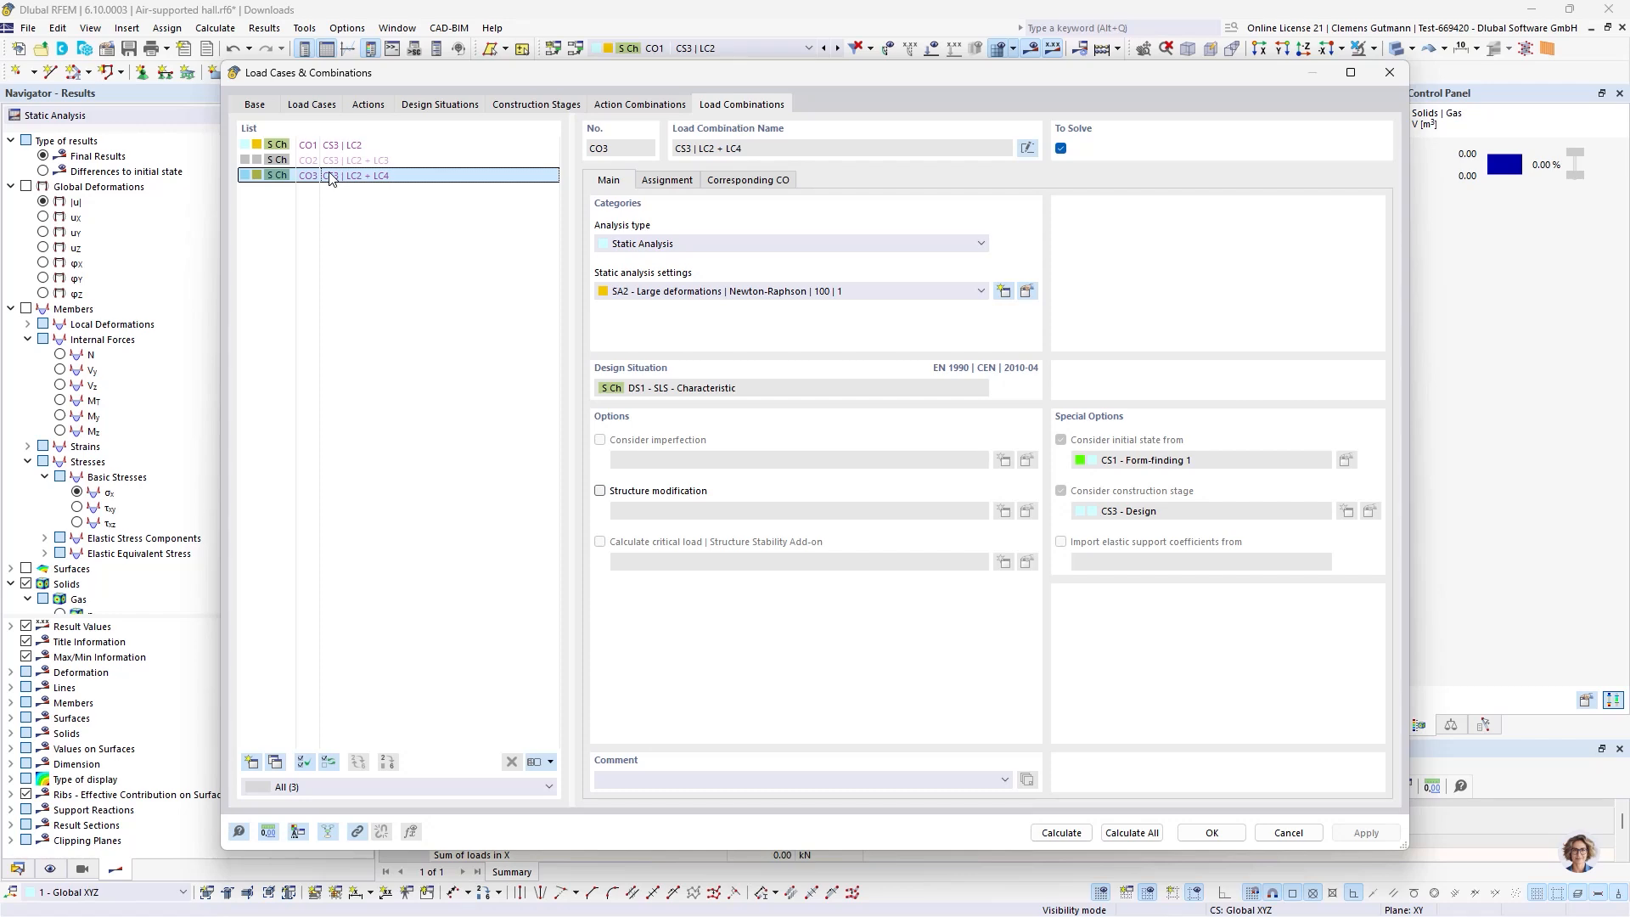
pyautogui.click(1288, 832)
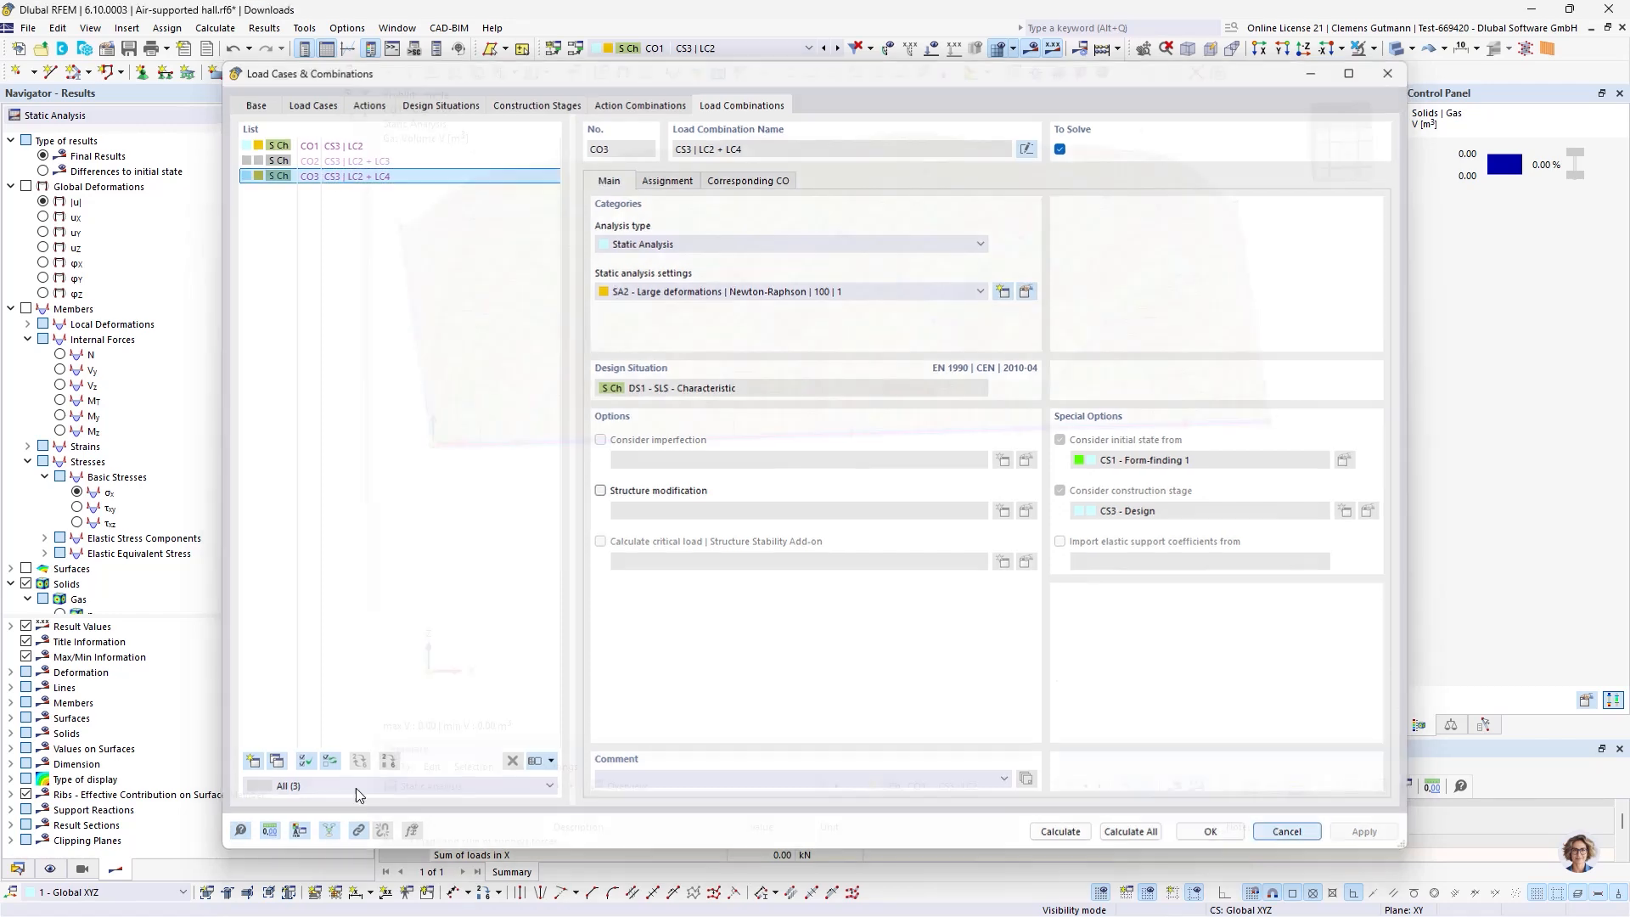
# Set the previous construction stage of CS3 - Design to CS2 - Form-finding 2 and confirm.
pyautogui.scroll(8, 56, 480)
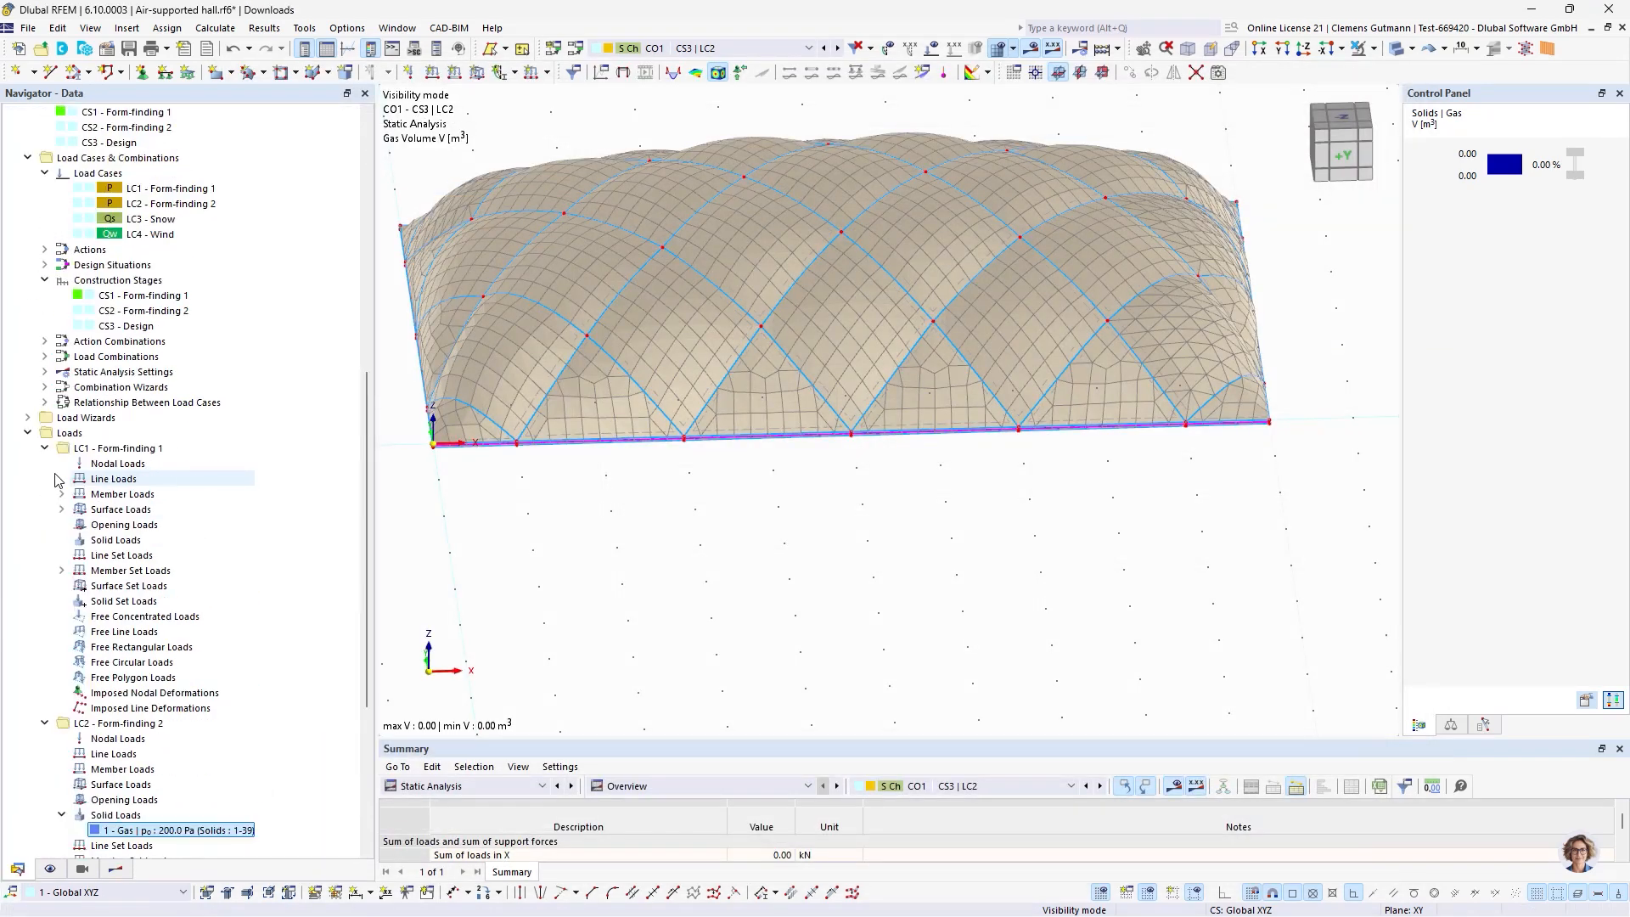
pyautogui.doubleClick(151, 527)
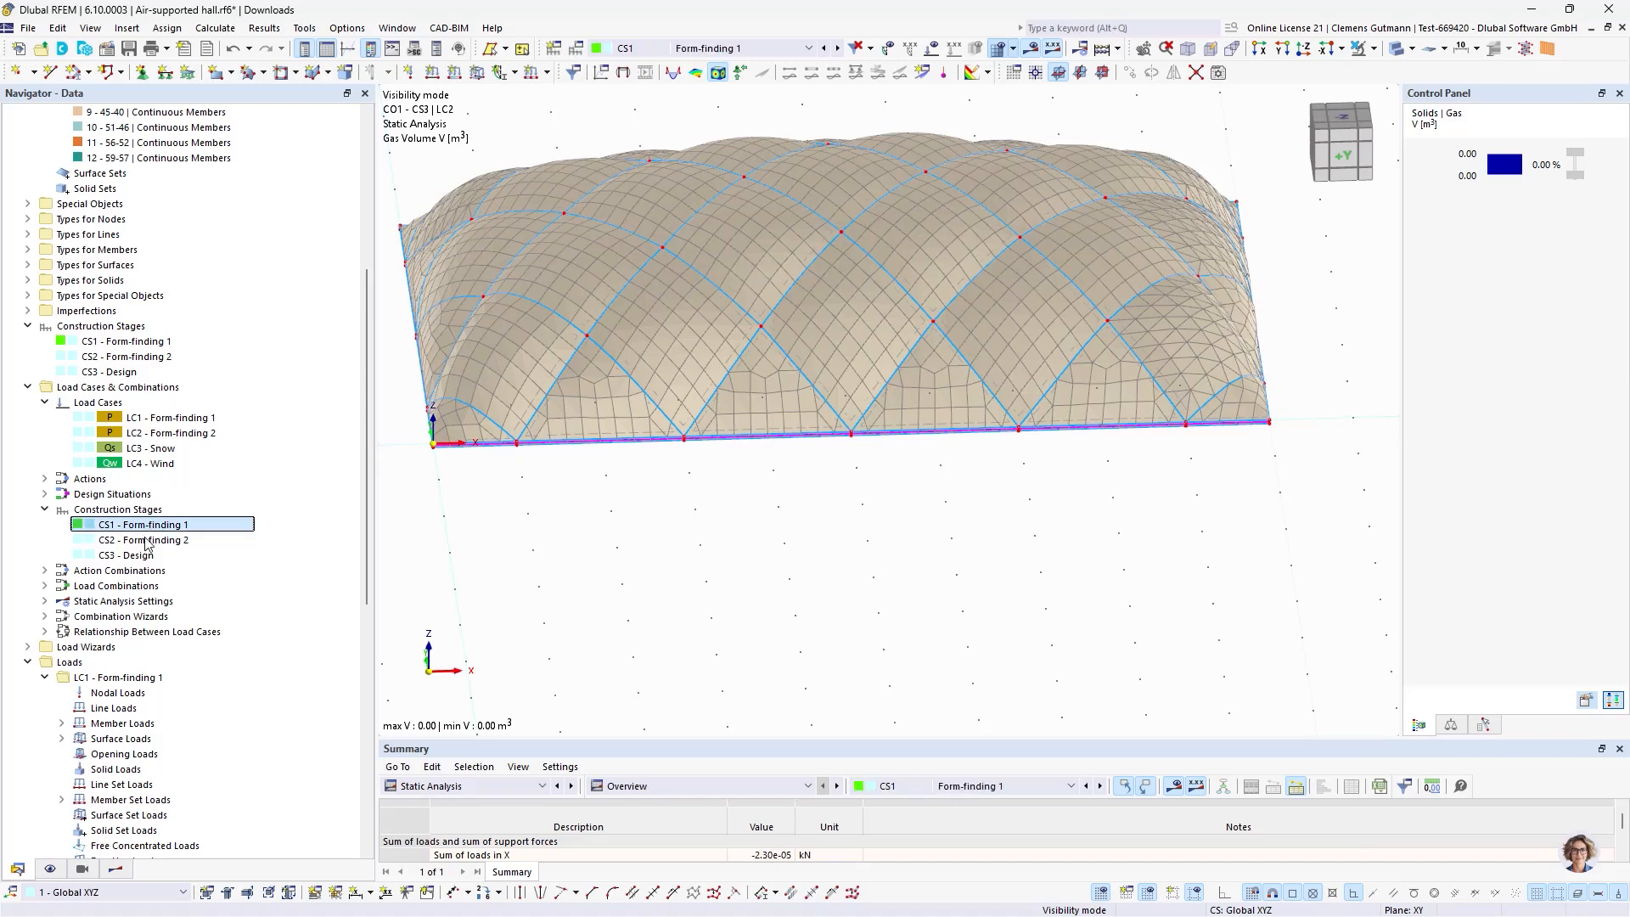
pyautogui.doubleClick(119, 556)
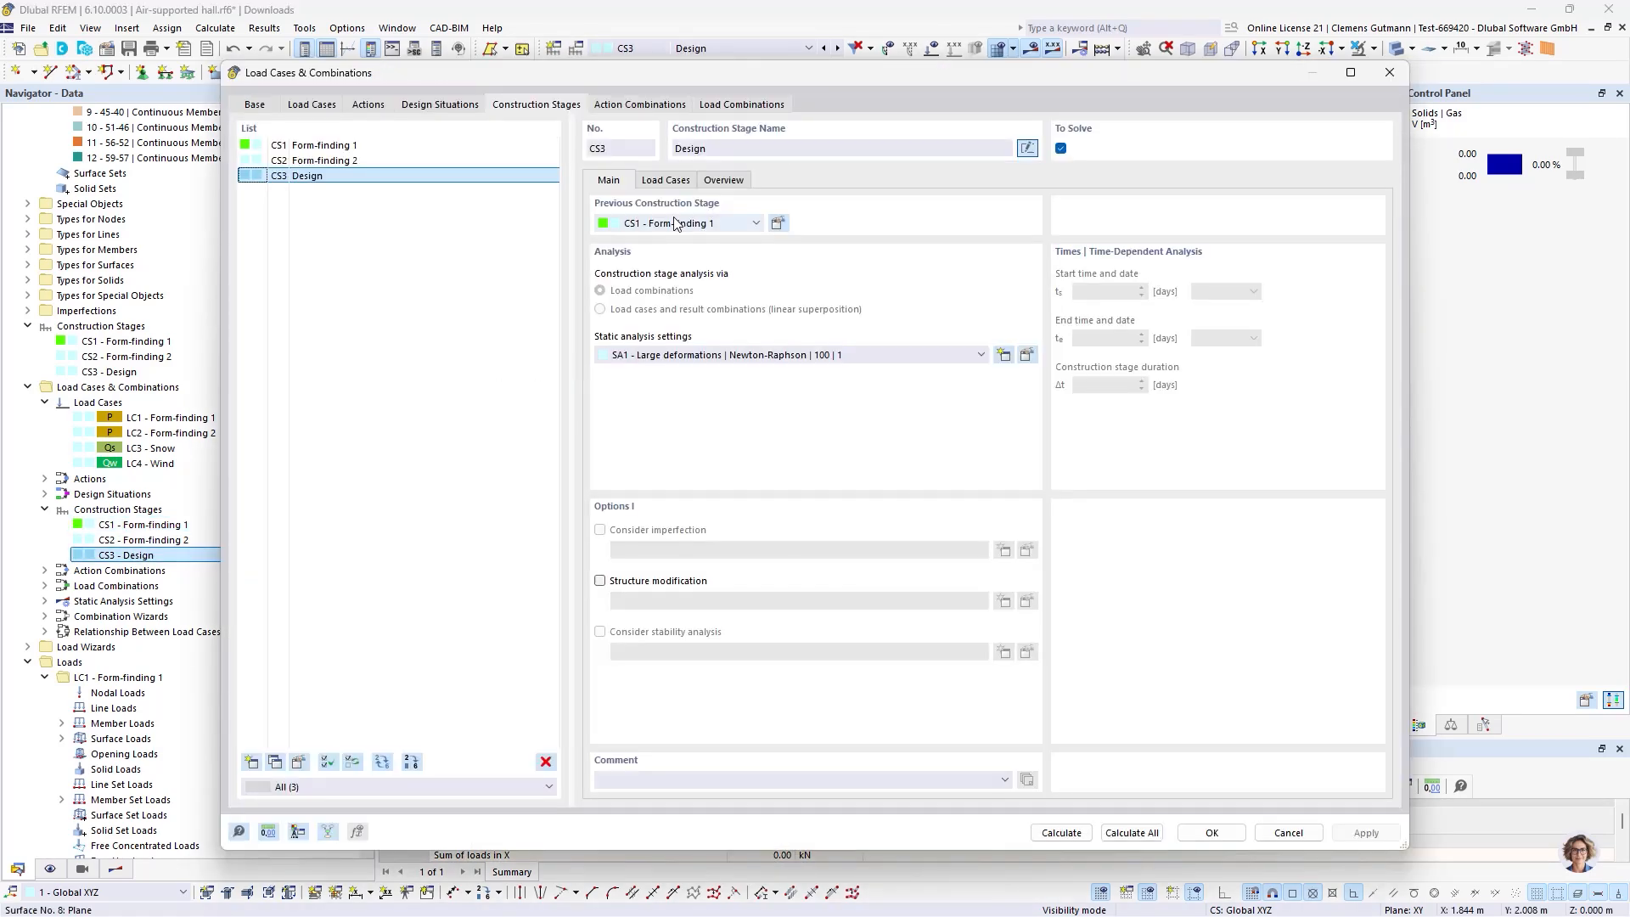
pyautogui.click(676, 223)
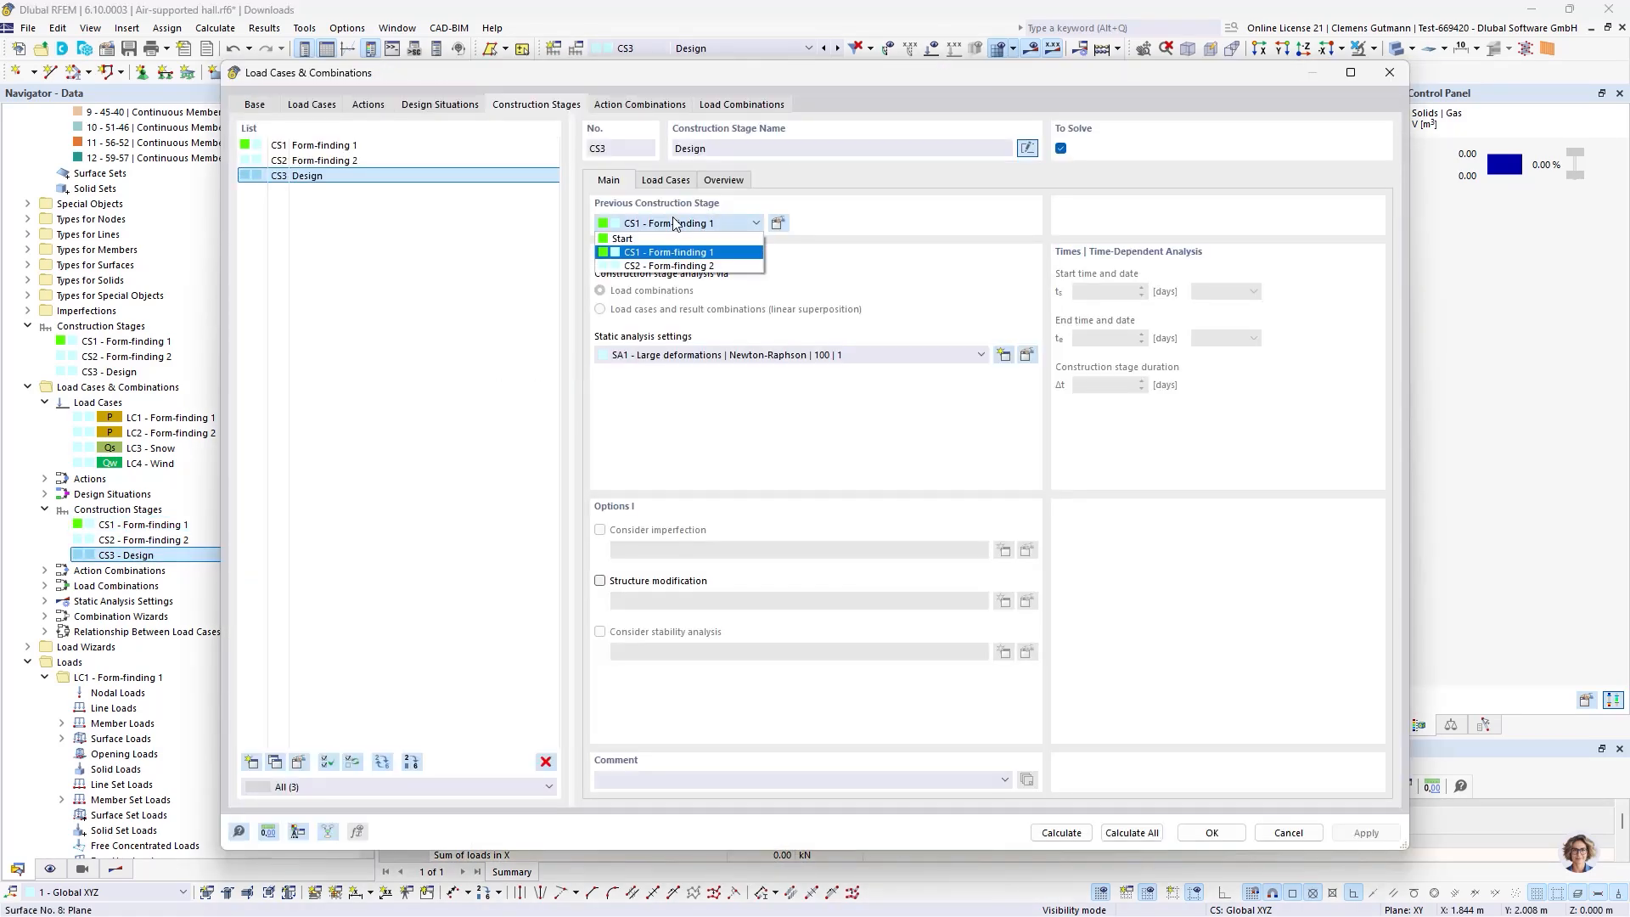
pyautogui.click(645, 266)
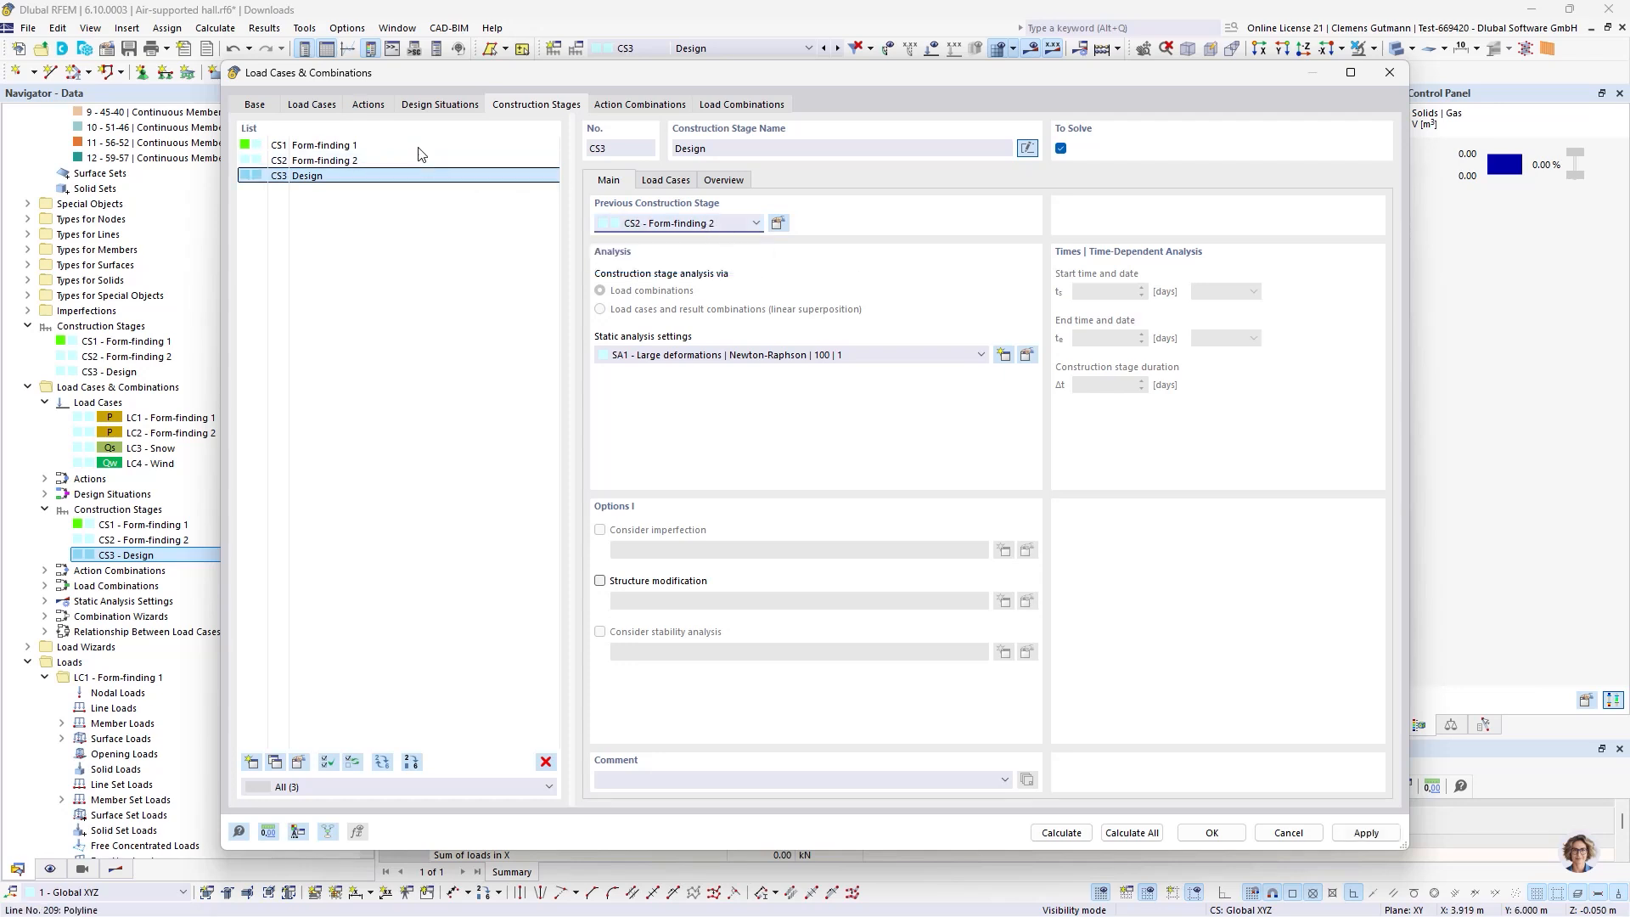
pyautogui.click(370, 160)
pyautogui.click(325, 180)
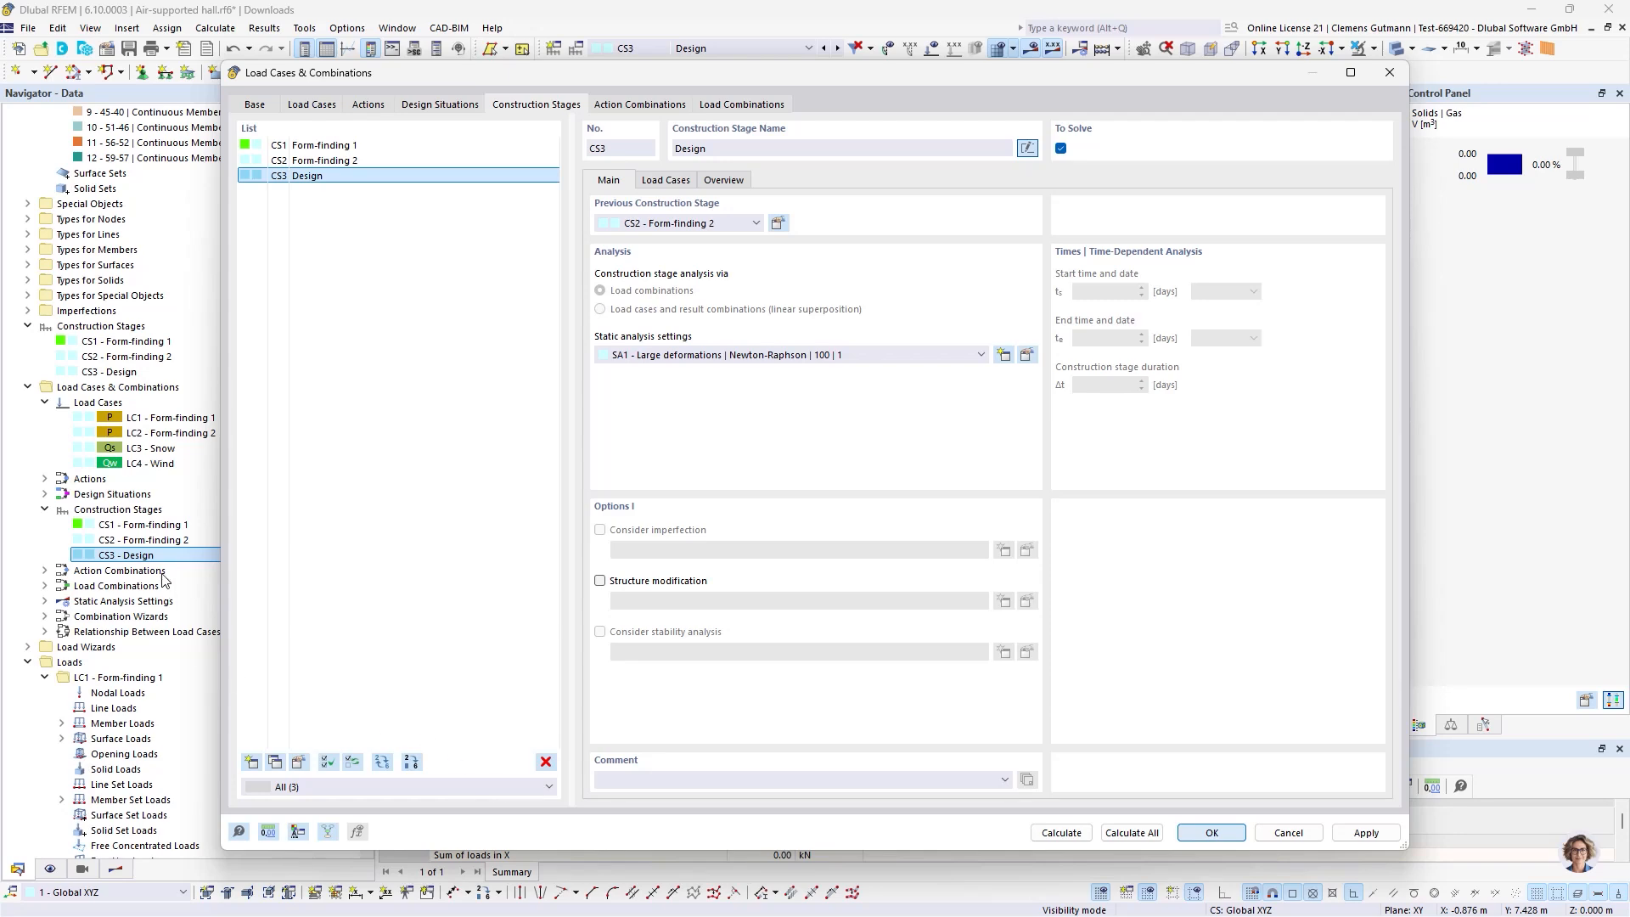
# Assign load cases LC3 - Snow and LC4 - Wind to construction stage CS3 - Design and calculate all load cases and combinations.
pyautogui.press('Return')
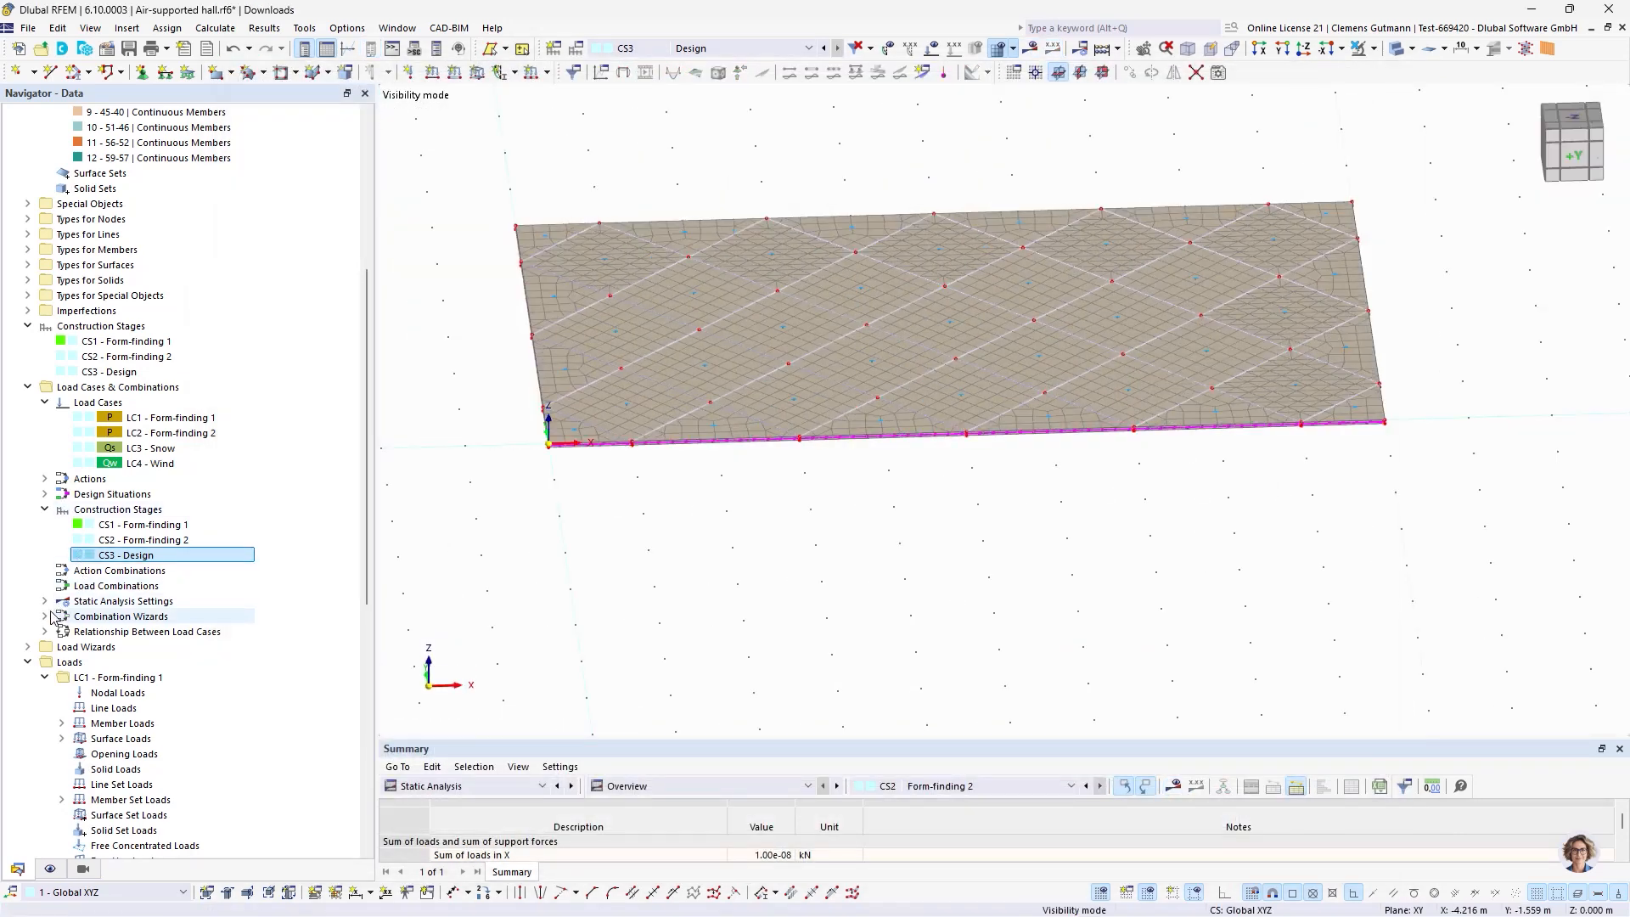
pyautogui.click(75, 588)
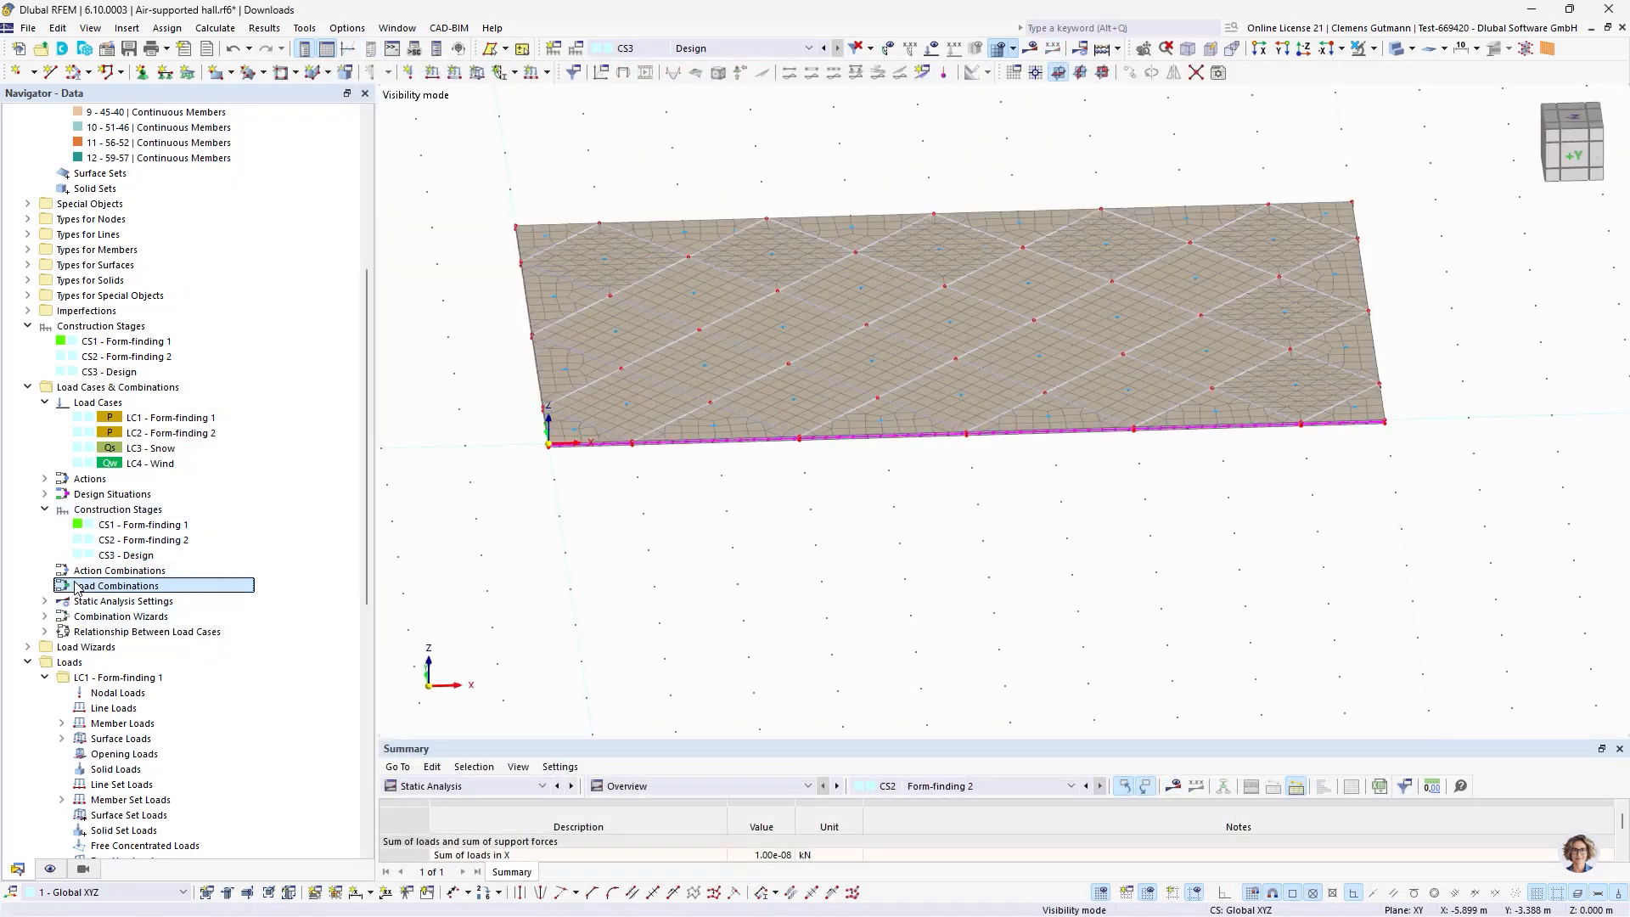
pyautogui.doubleClick(94, 588)
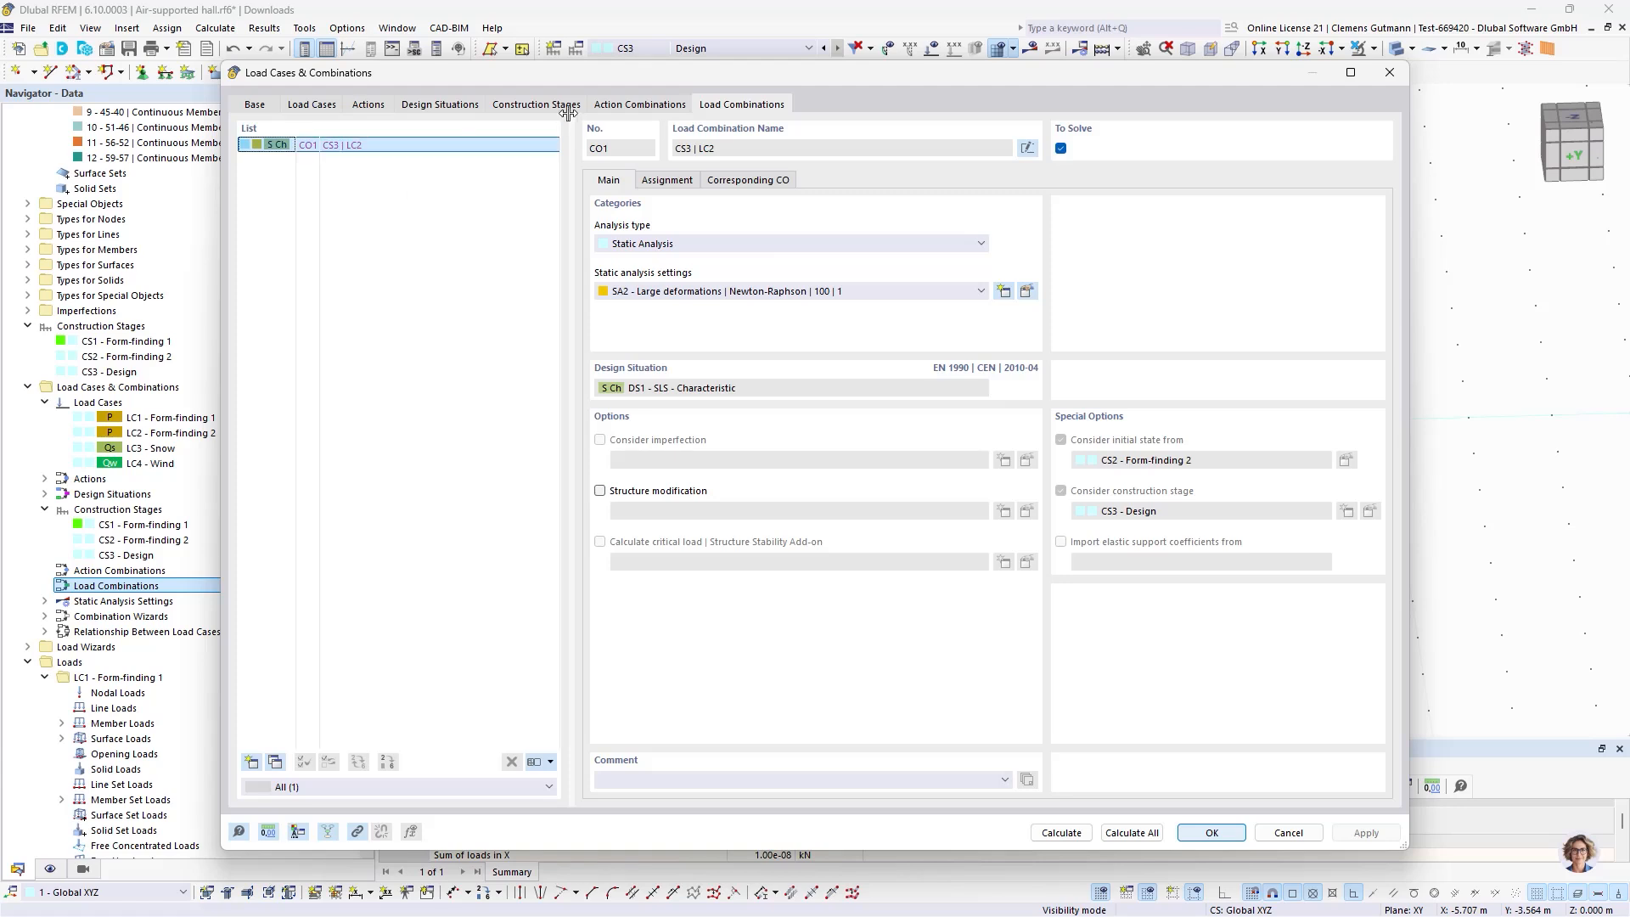
pyautogui.click(515, 104)
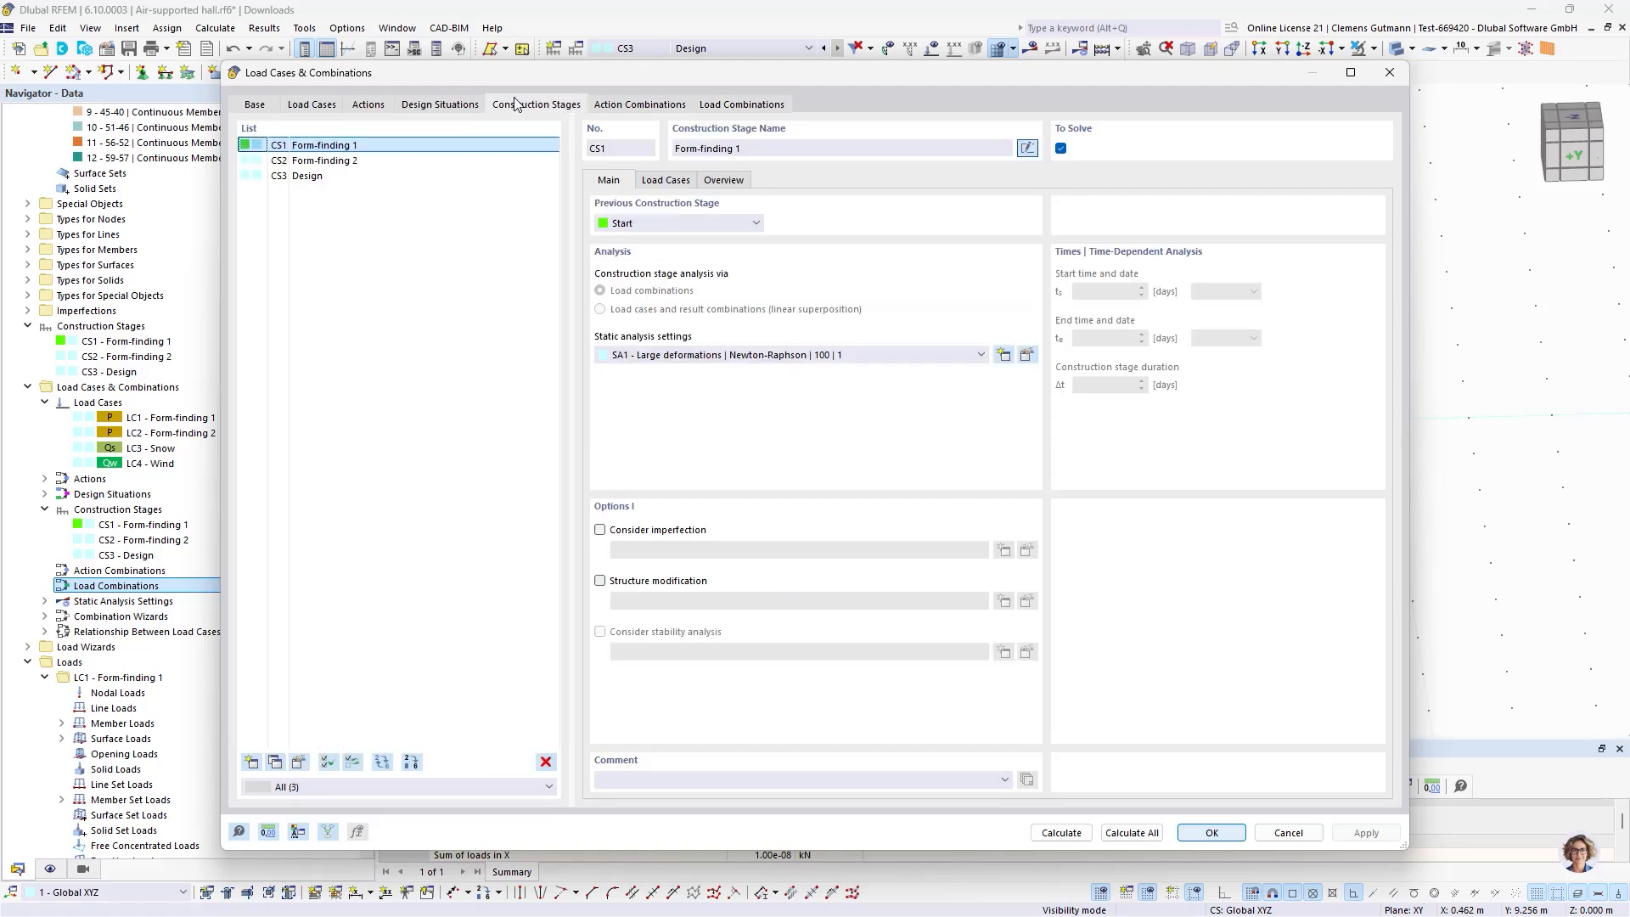
pyautogui.click(718, 104)
pyautogui.click(568, 105)
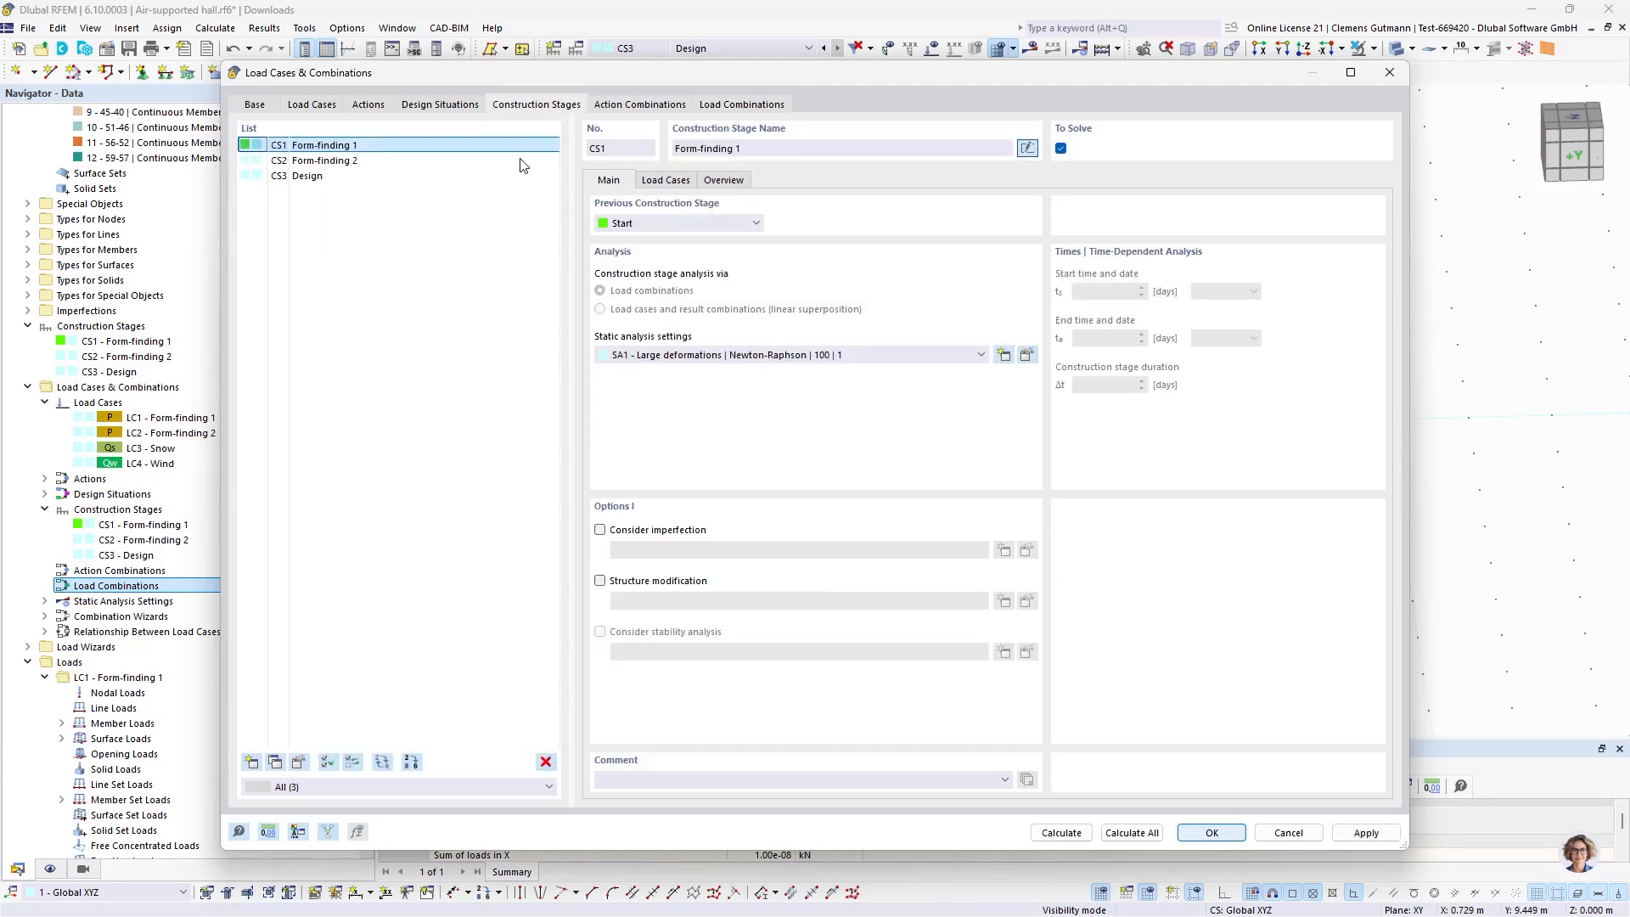
pyautogui.click(289, 176)
pyautogui.click(664, 180)
pyautogui.moveTo(646, 250); pyautogui.dragTo(646, 235)
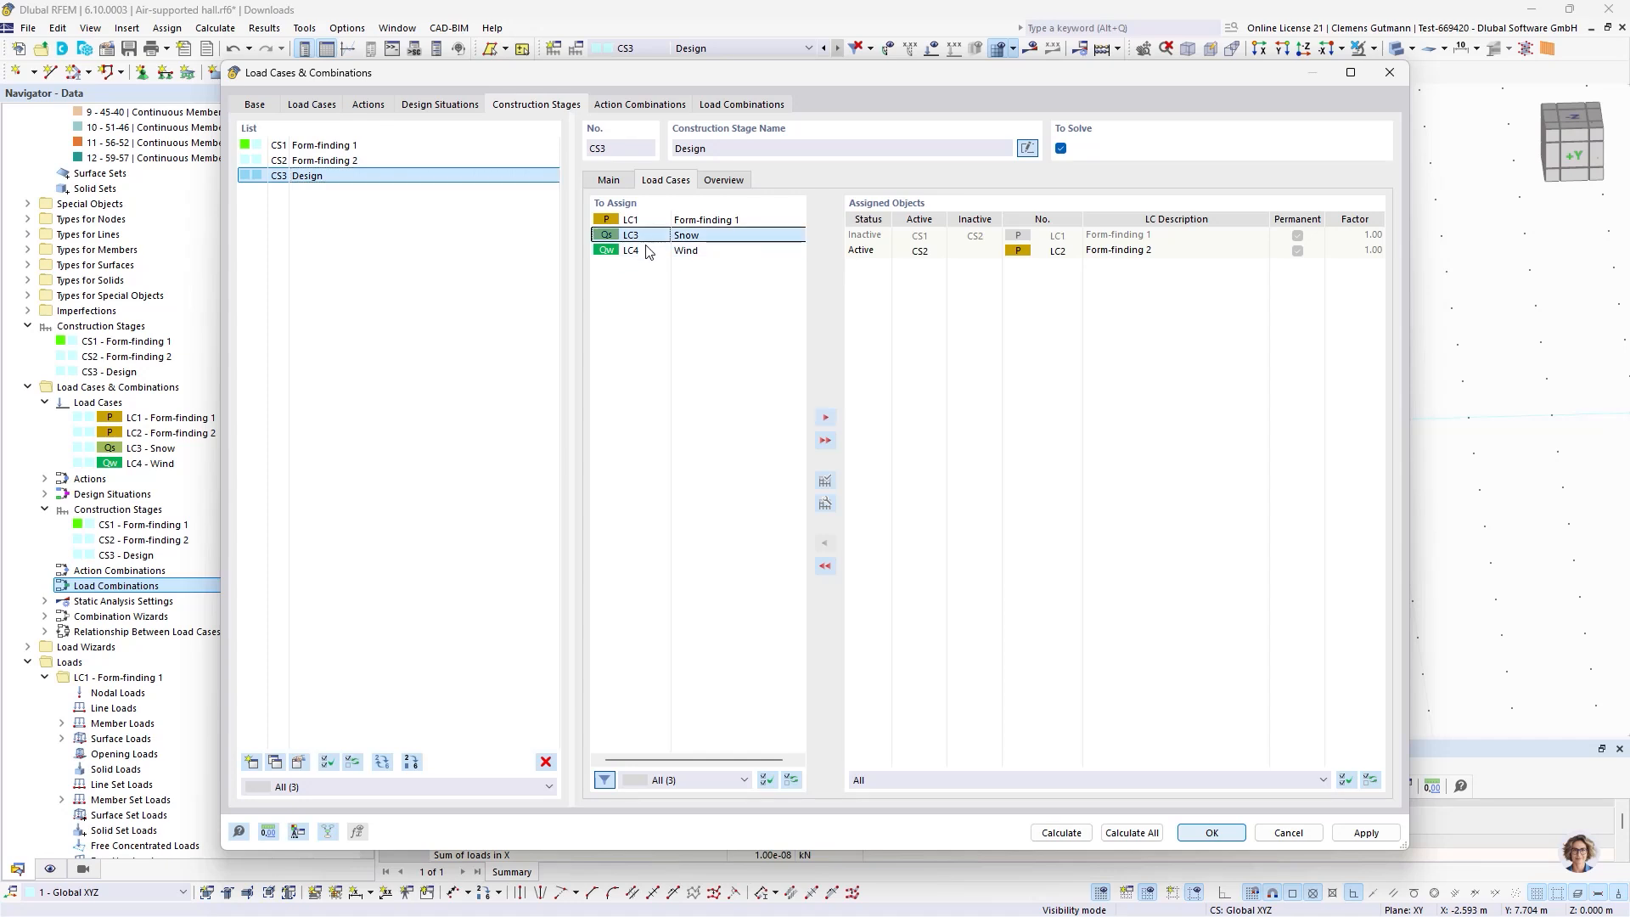
pyautogui.click(824, 420)
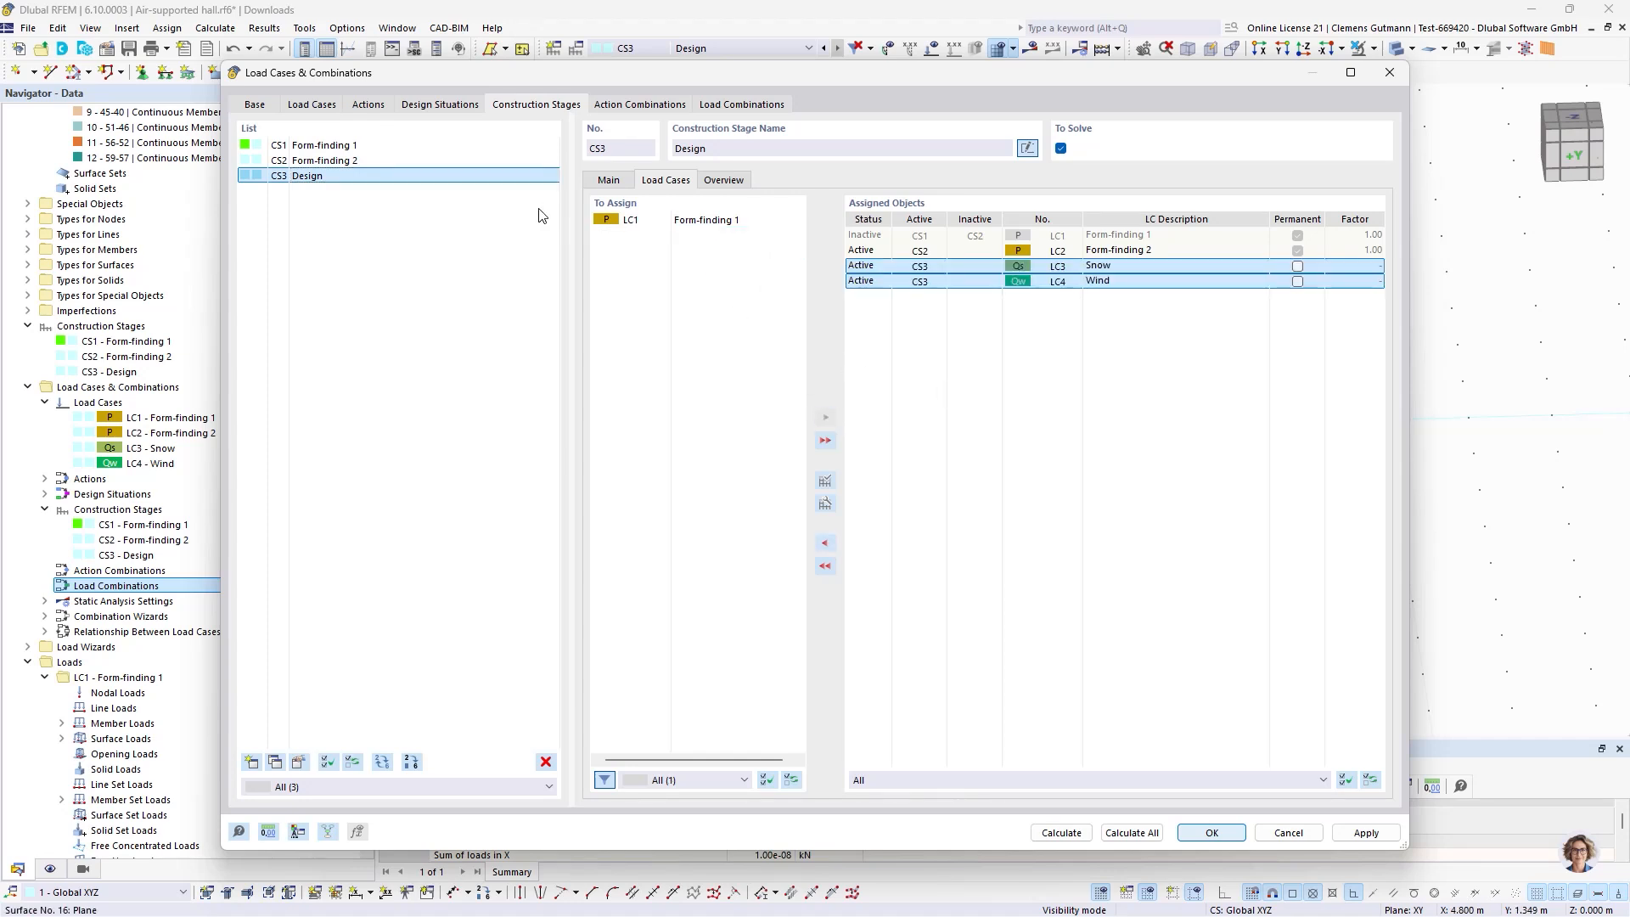
pyautogui.click(775, 105)
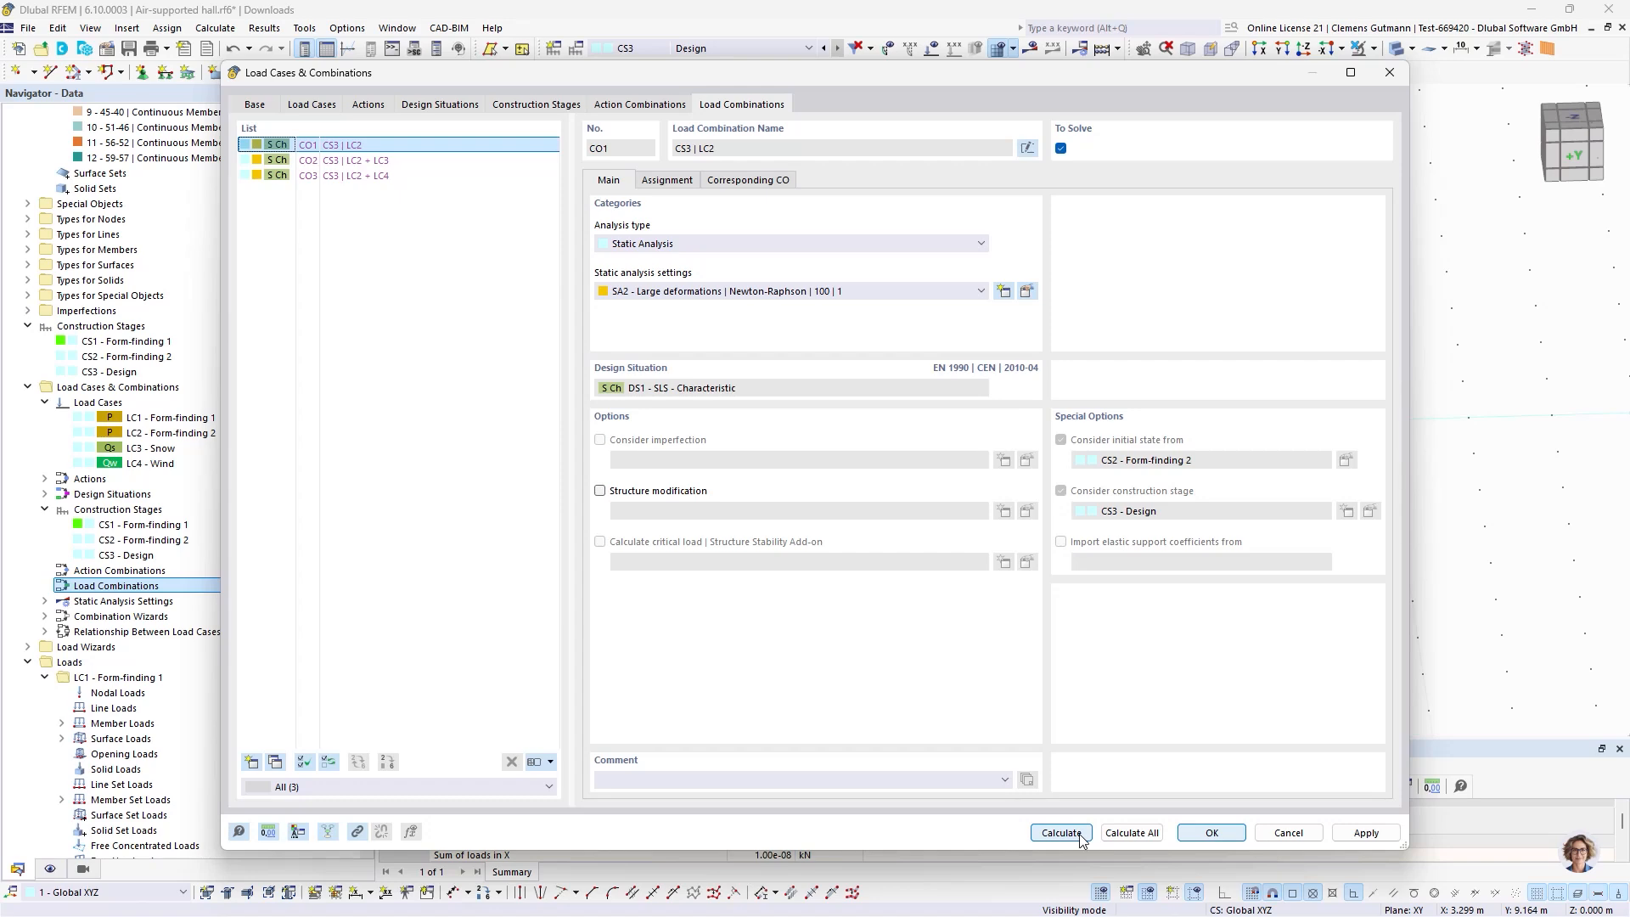
pyautogui.click(1131, 833)
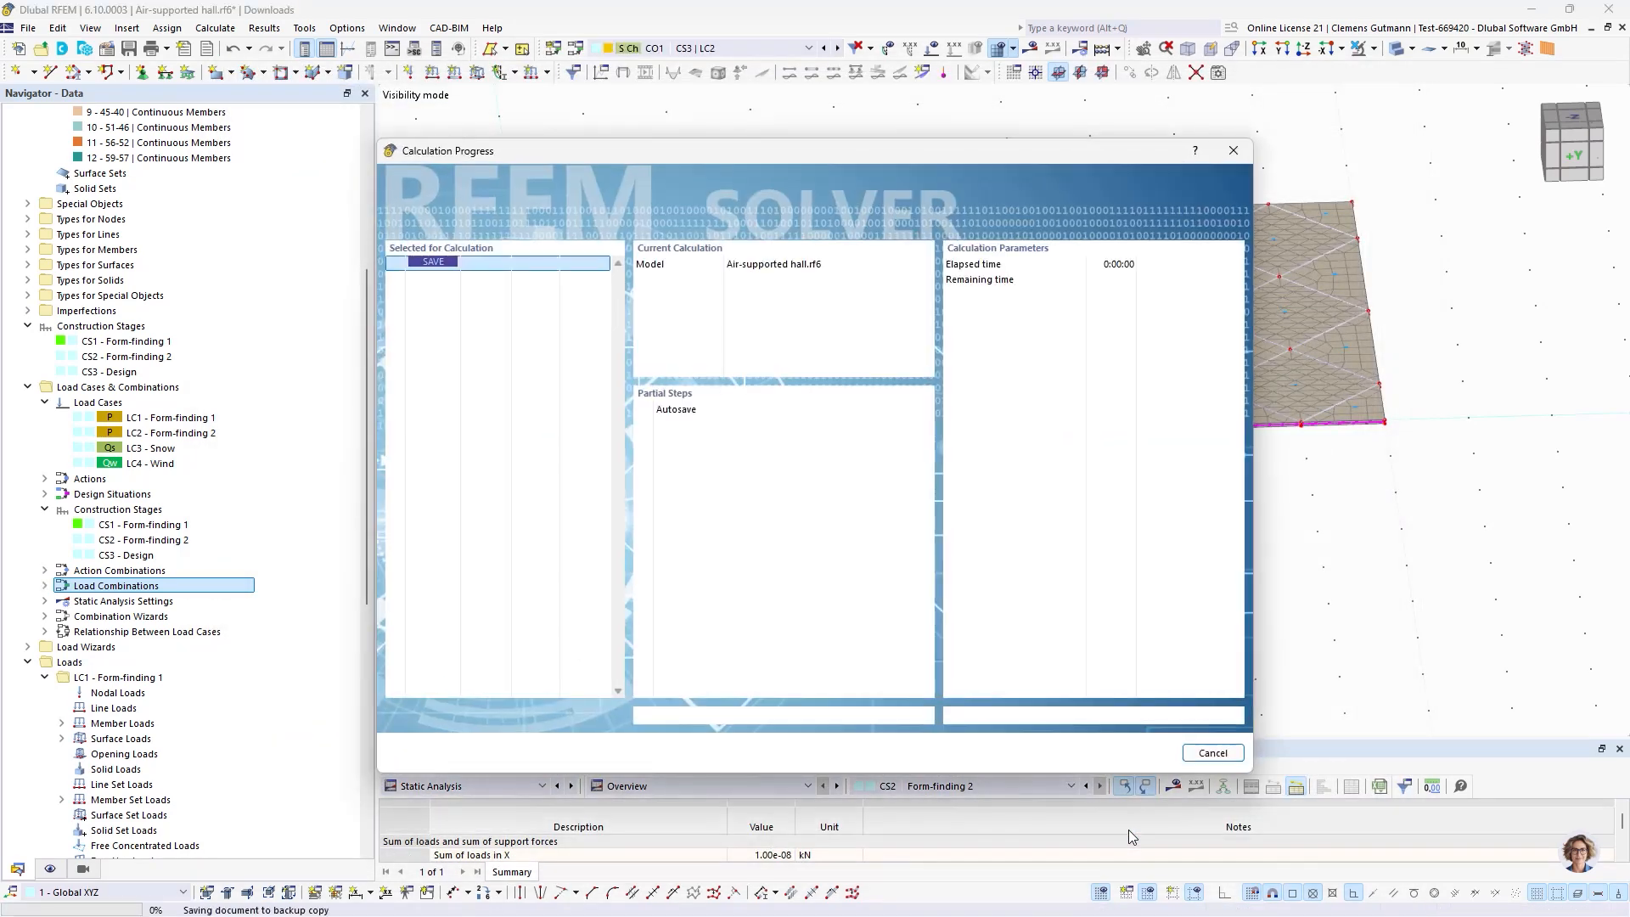
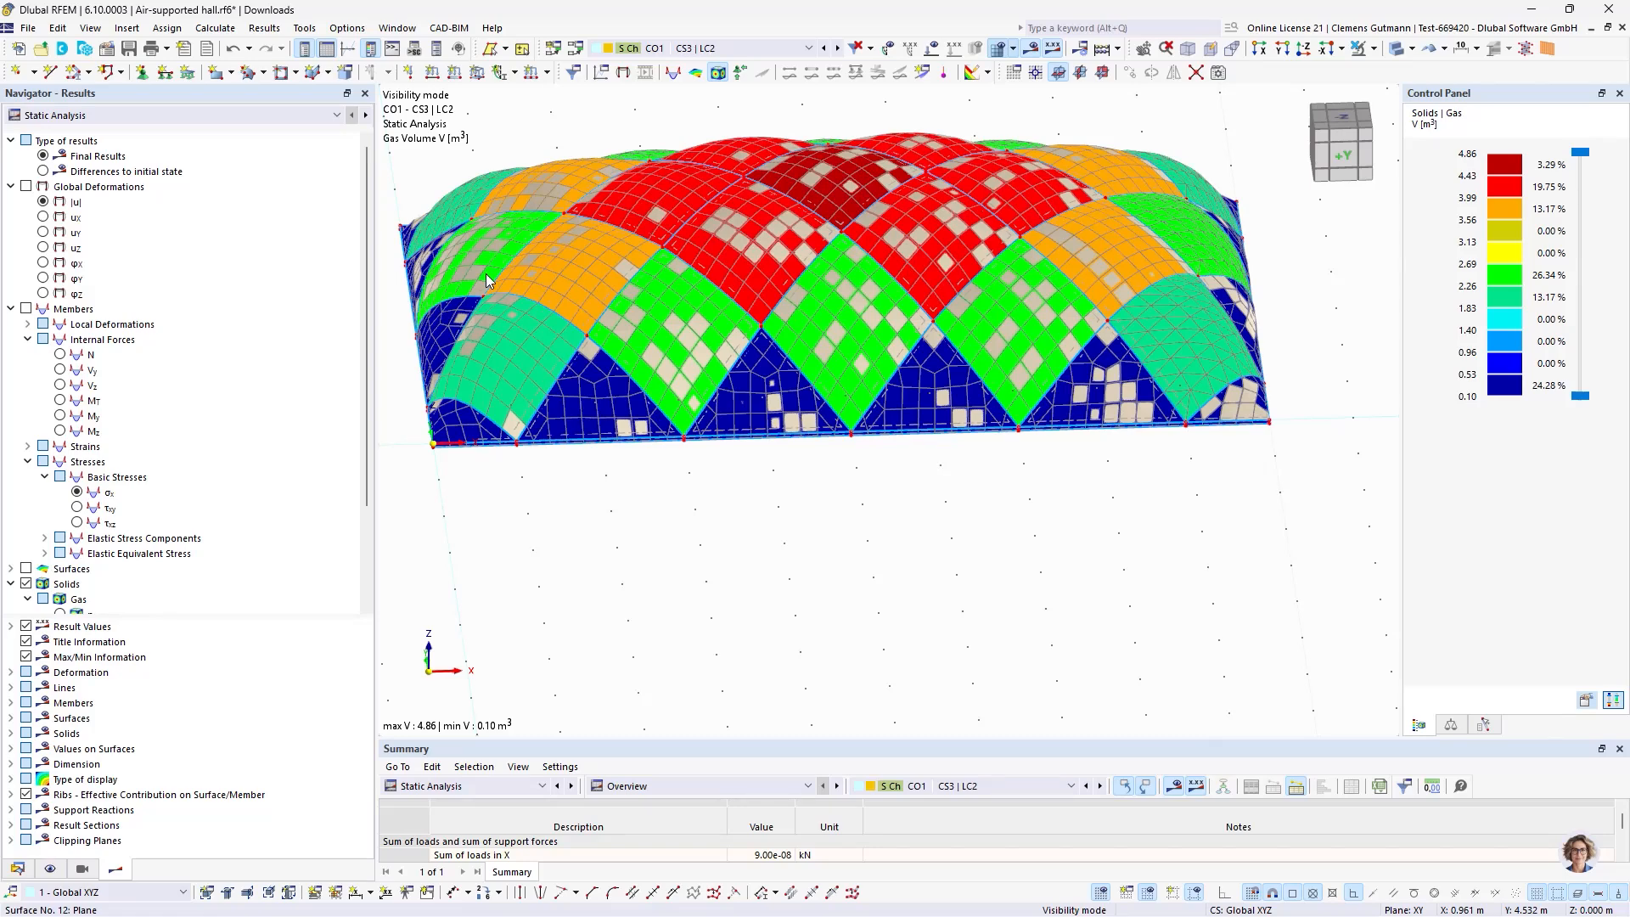
# Display the gas overpressure results of the solids for load combination CO1.
pyautogui.keyDown('ctrl'); pyautogui.moveTo(648, 455); pyautogui.dragTo(807, 552, button='middle'); pyautogui.keyUp('ctrl')
pyautogui.scroll(-2, 852, 441)
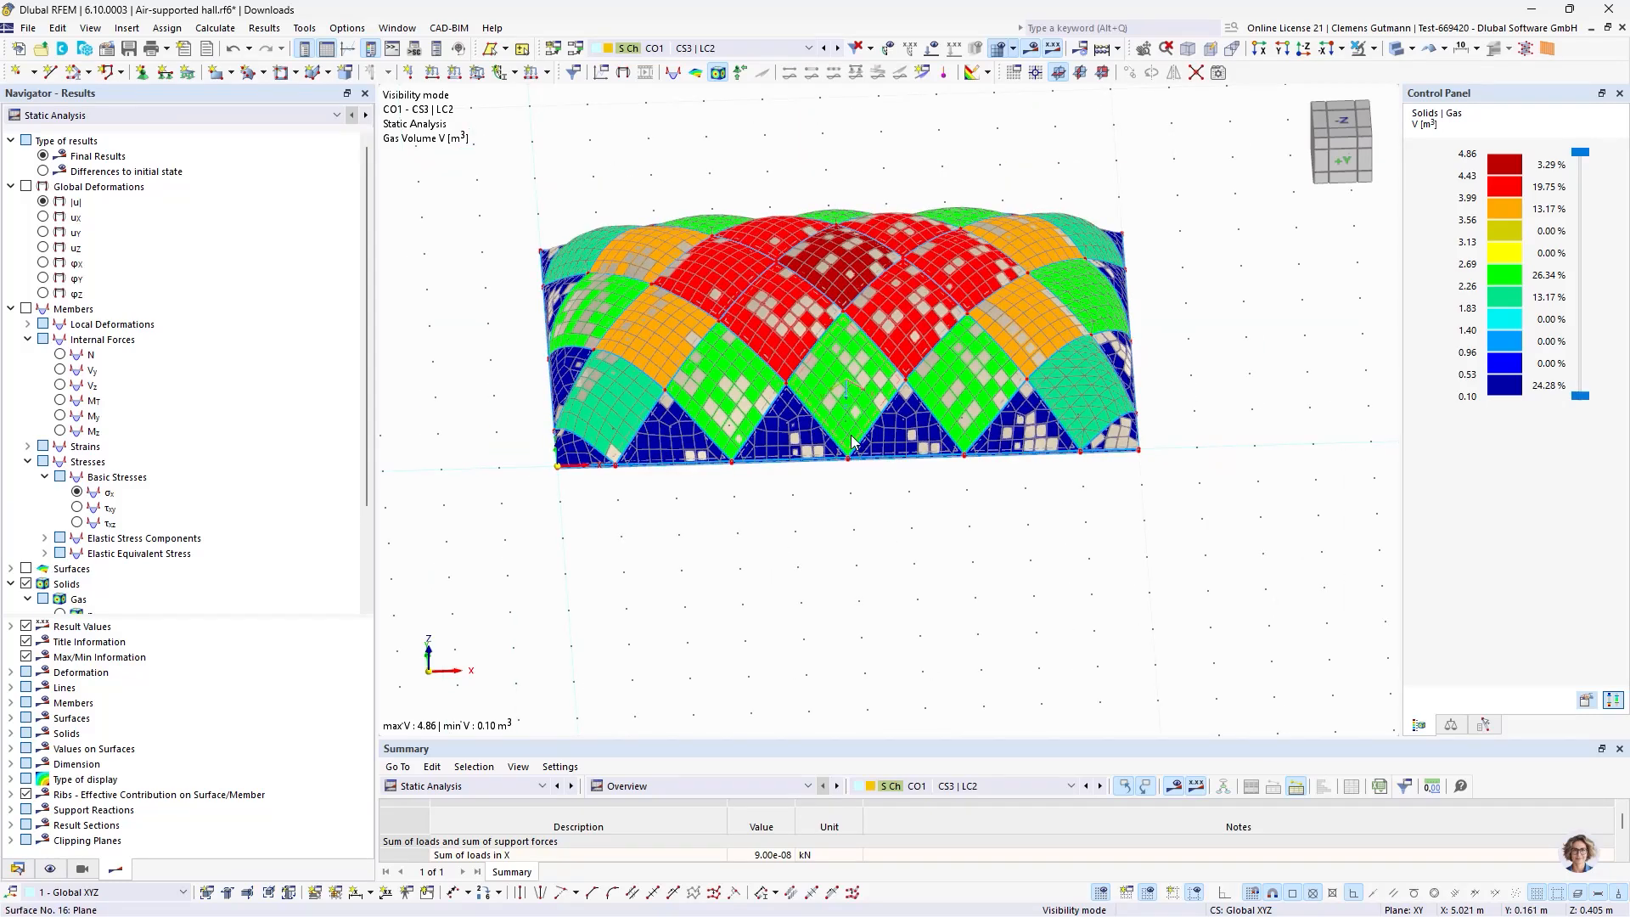
pyautogui.scroll(-3, 222, 402)
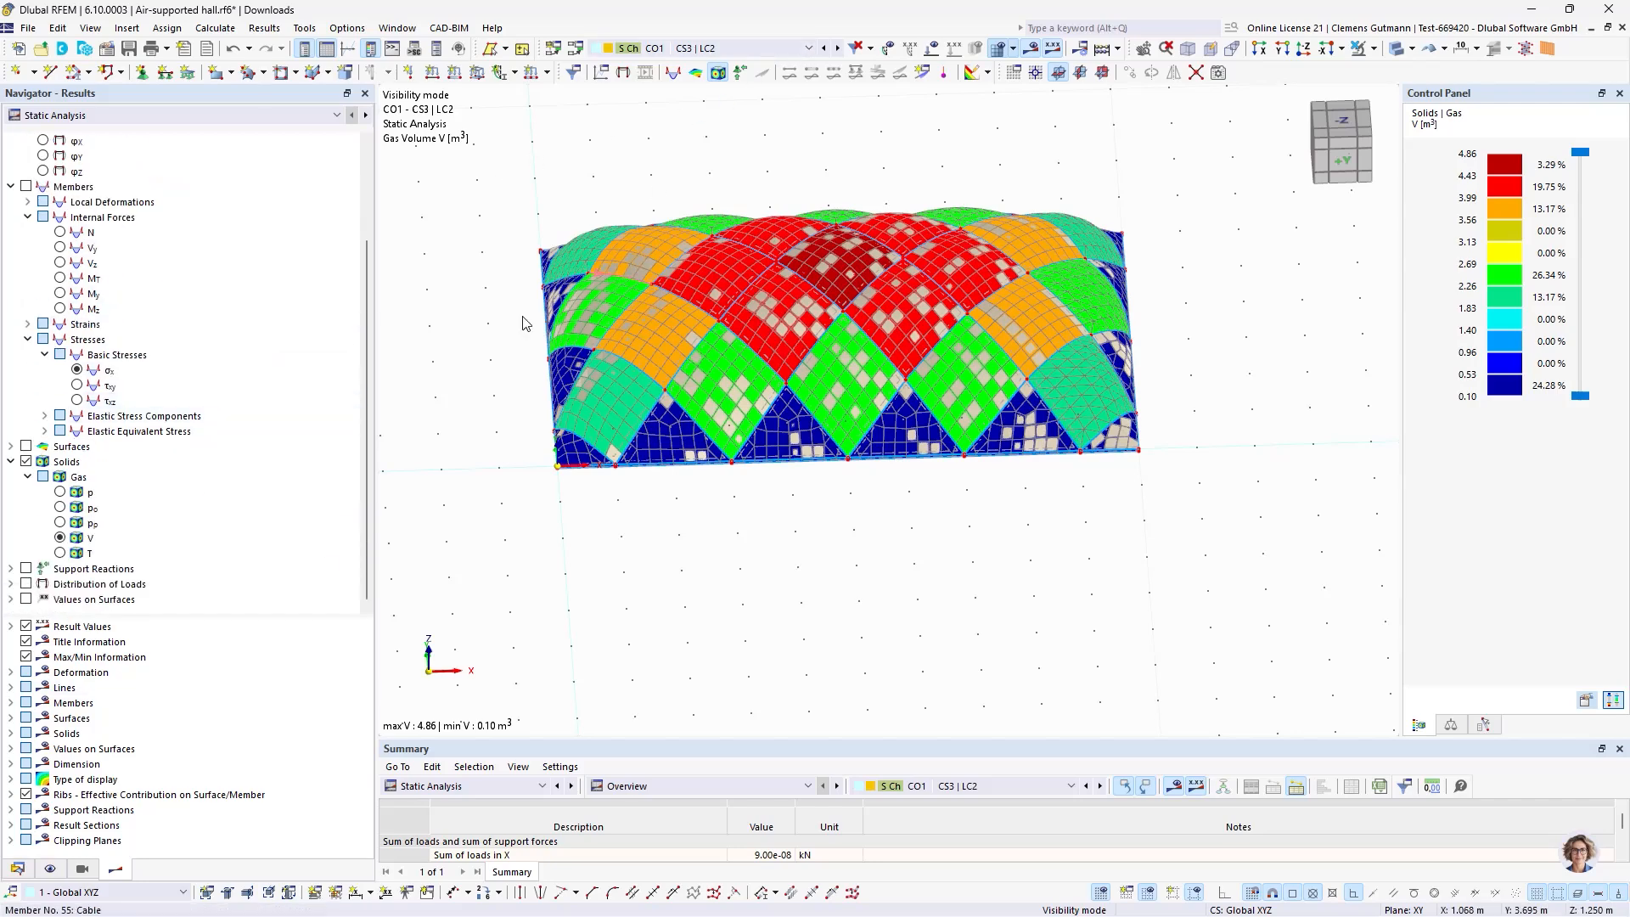
pyautogui.click(60, 508)
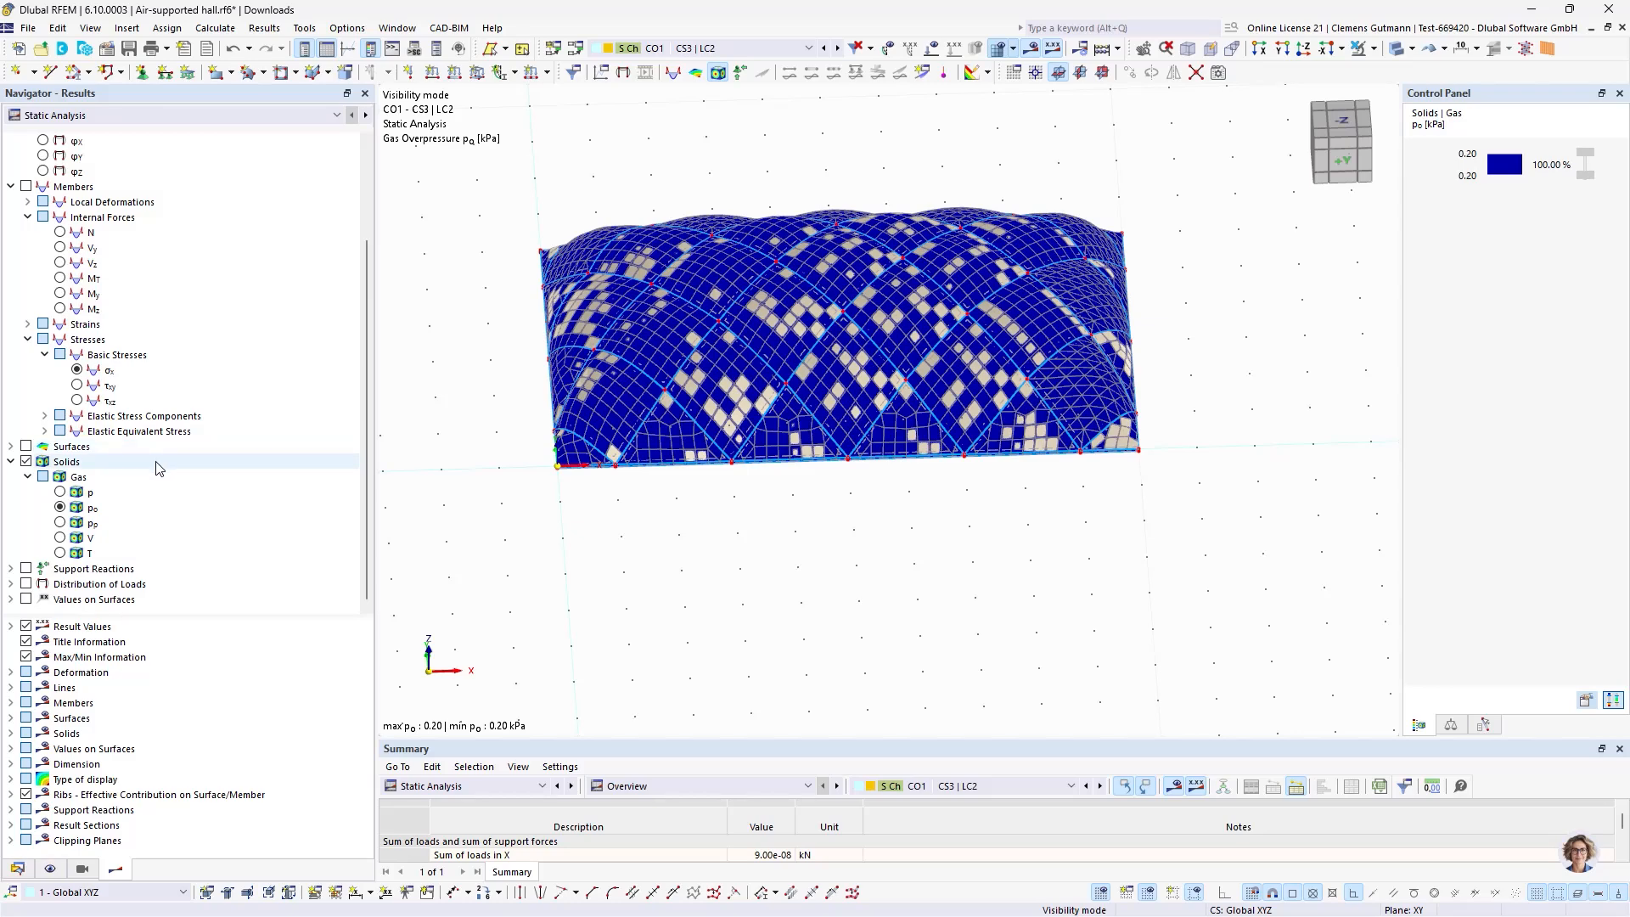
# Deactivate the total shear stress τtot and the von Mises equivalent stress in the default member configuration of the Stress-Strain Analysis.
pyautogui.click(17, 869)
pyautogui.scroll(-7, 161, 638)
pyautogui.click(28, 342)
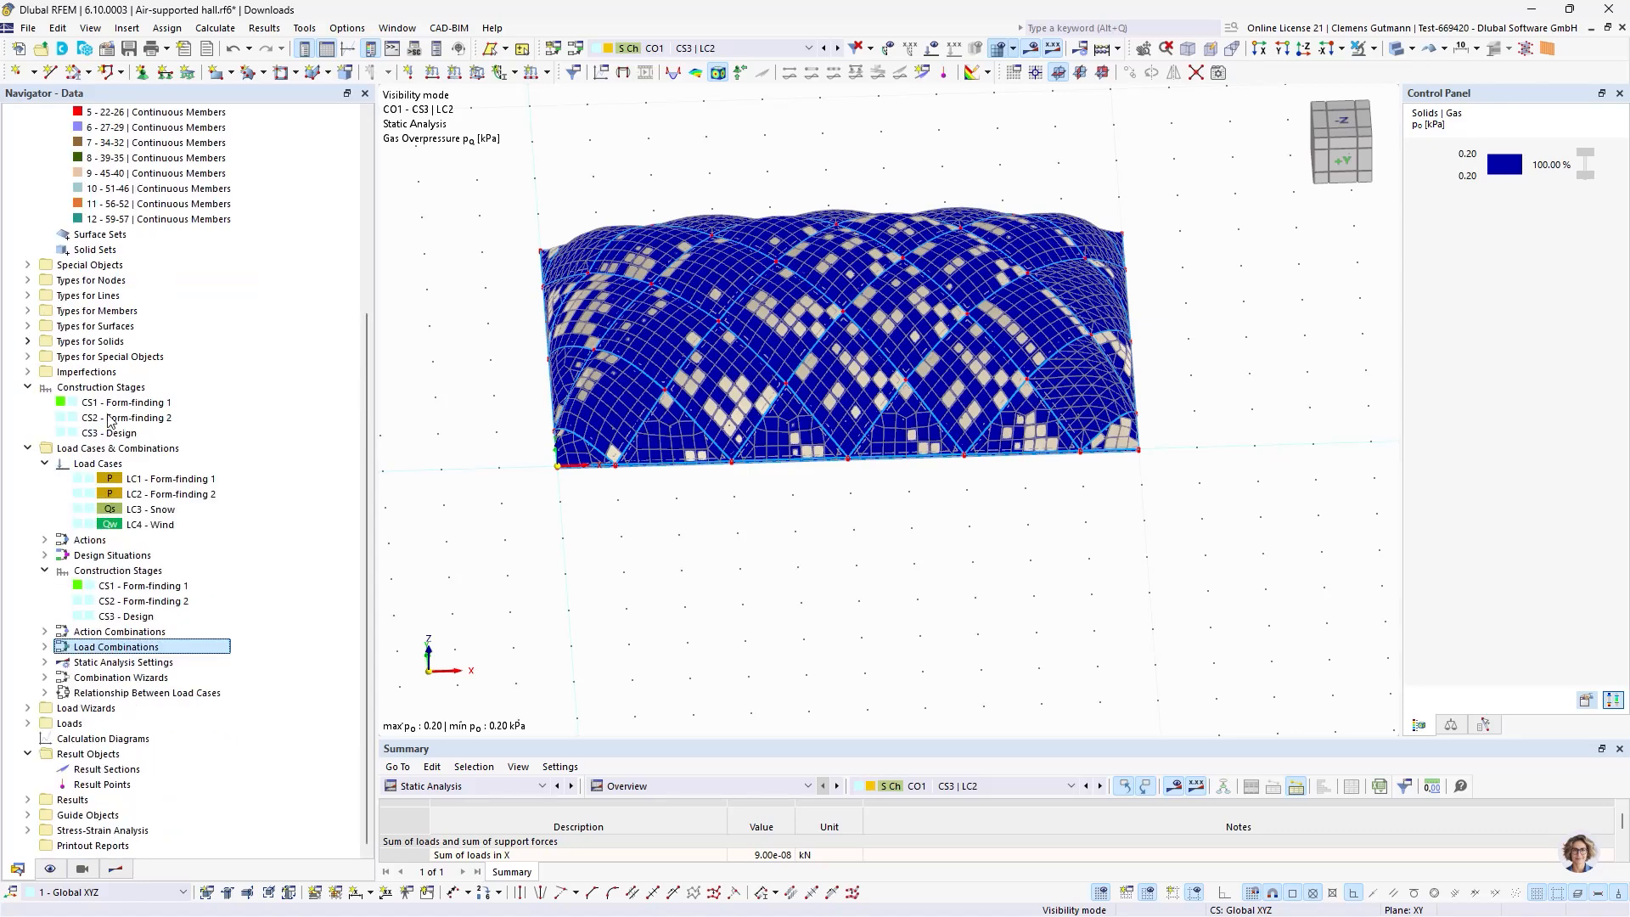
pyautogui.click(28, 448)
pyautogui.click(28, 646)
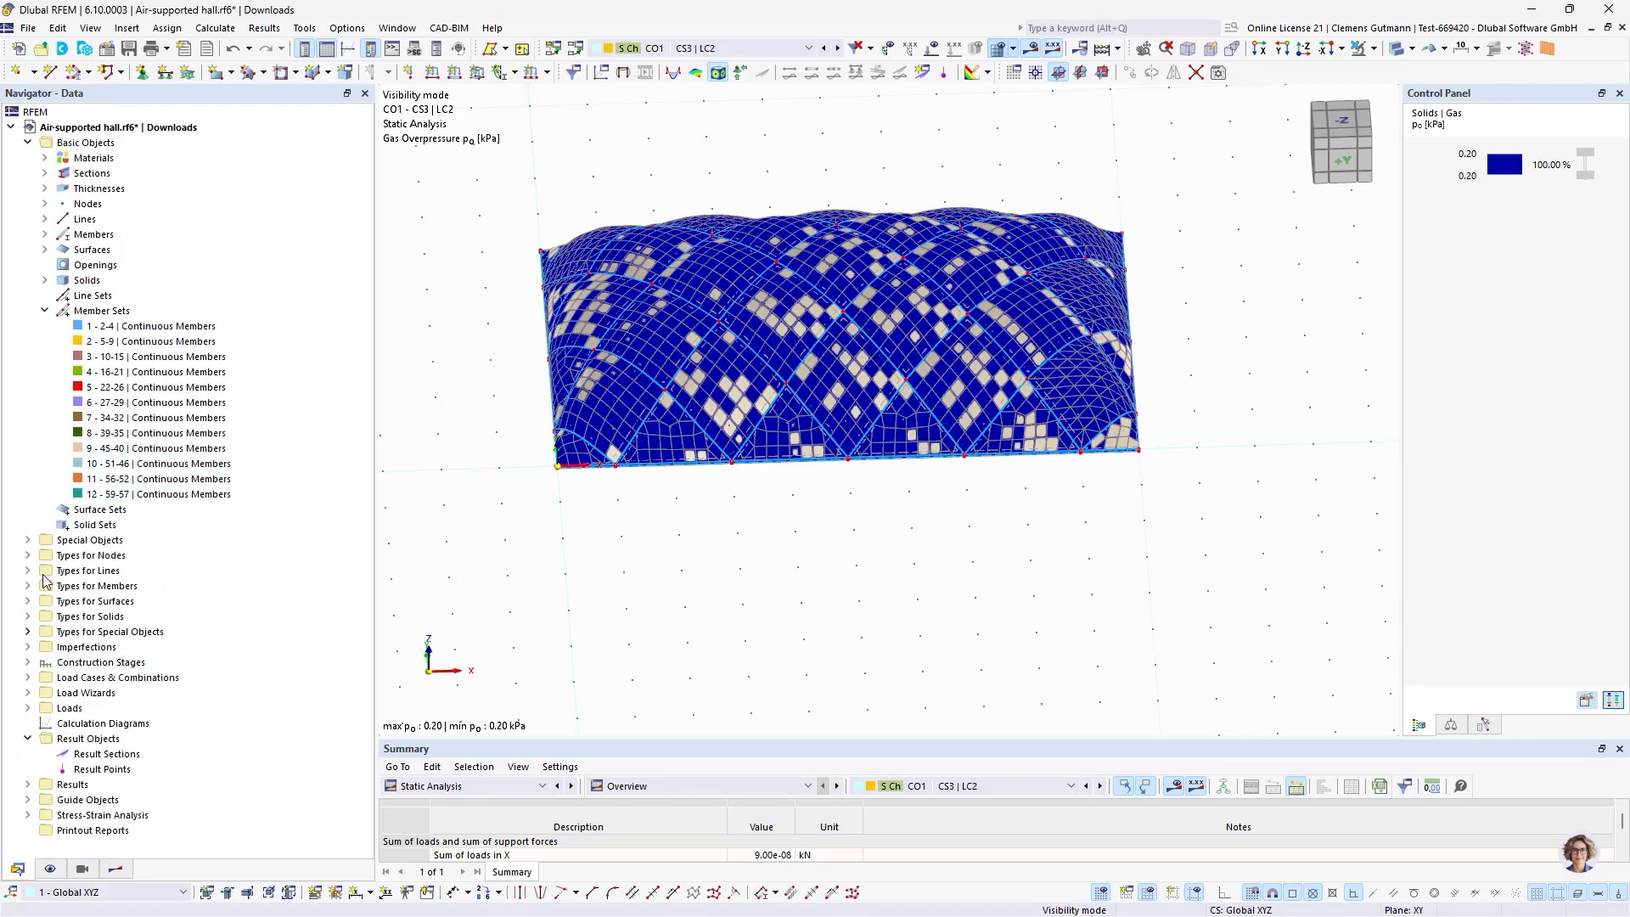
pyautogui.click(28, 142)
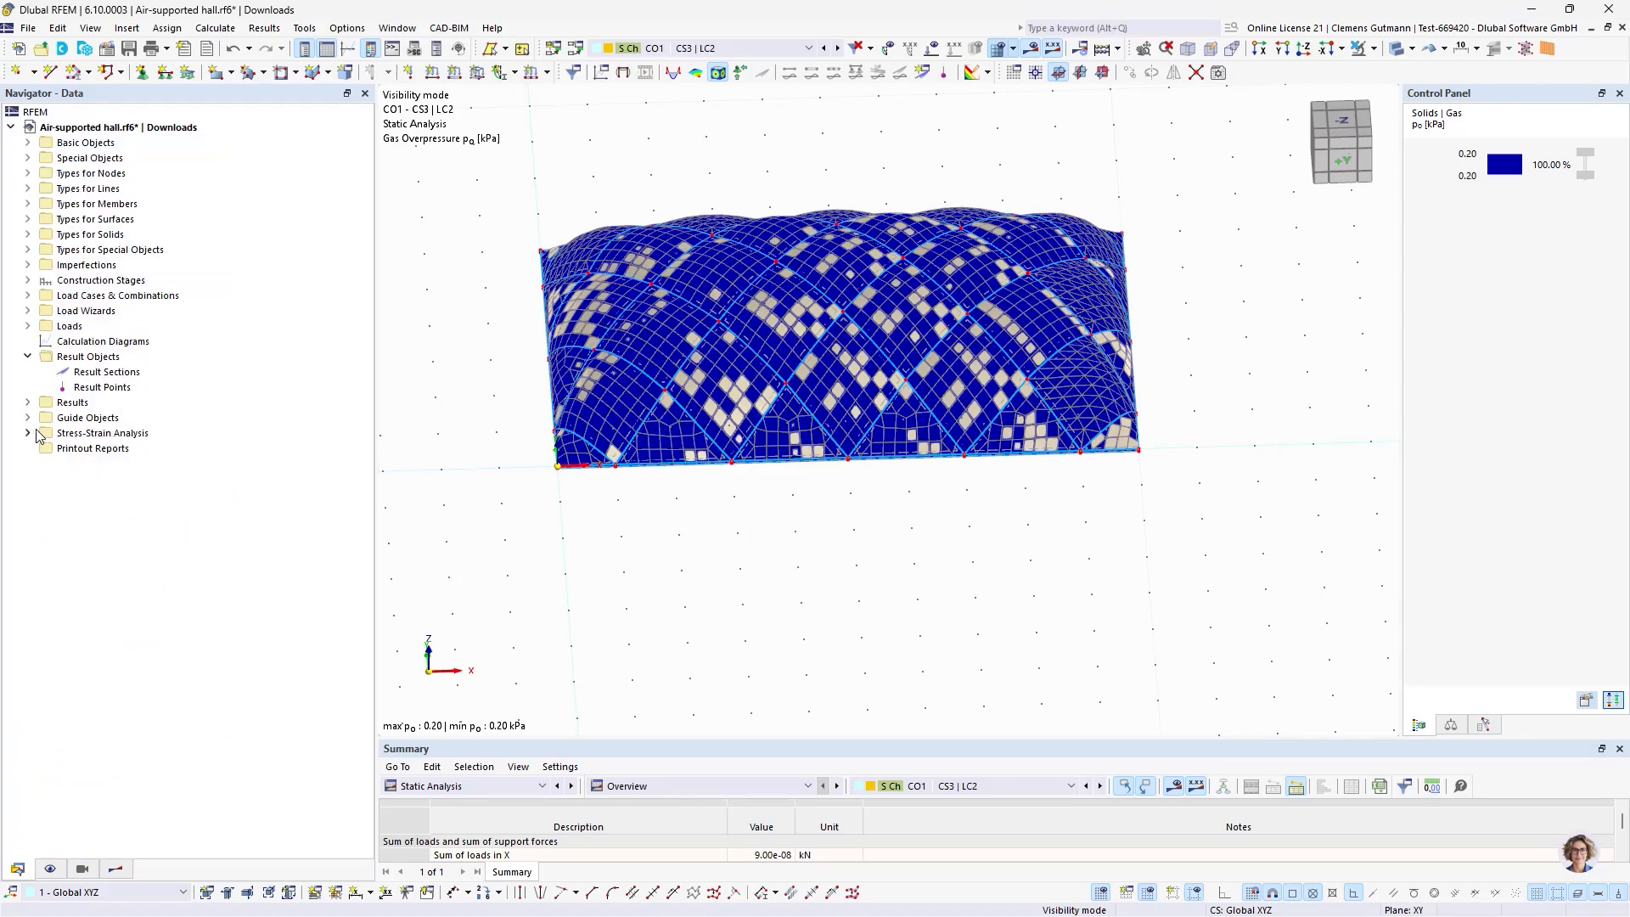
pyautogui.click(33, 433)
pyautogui.click(46, 556)
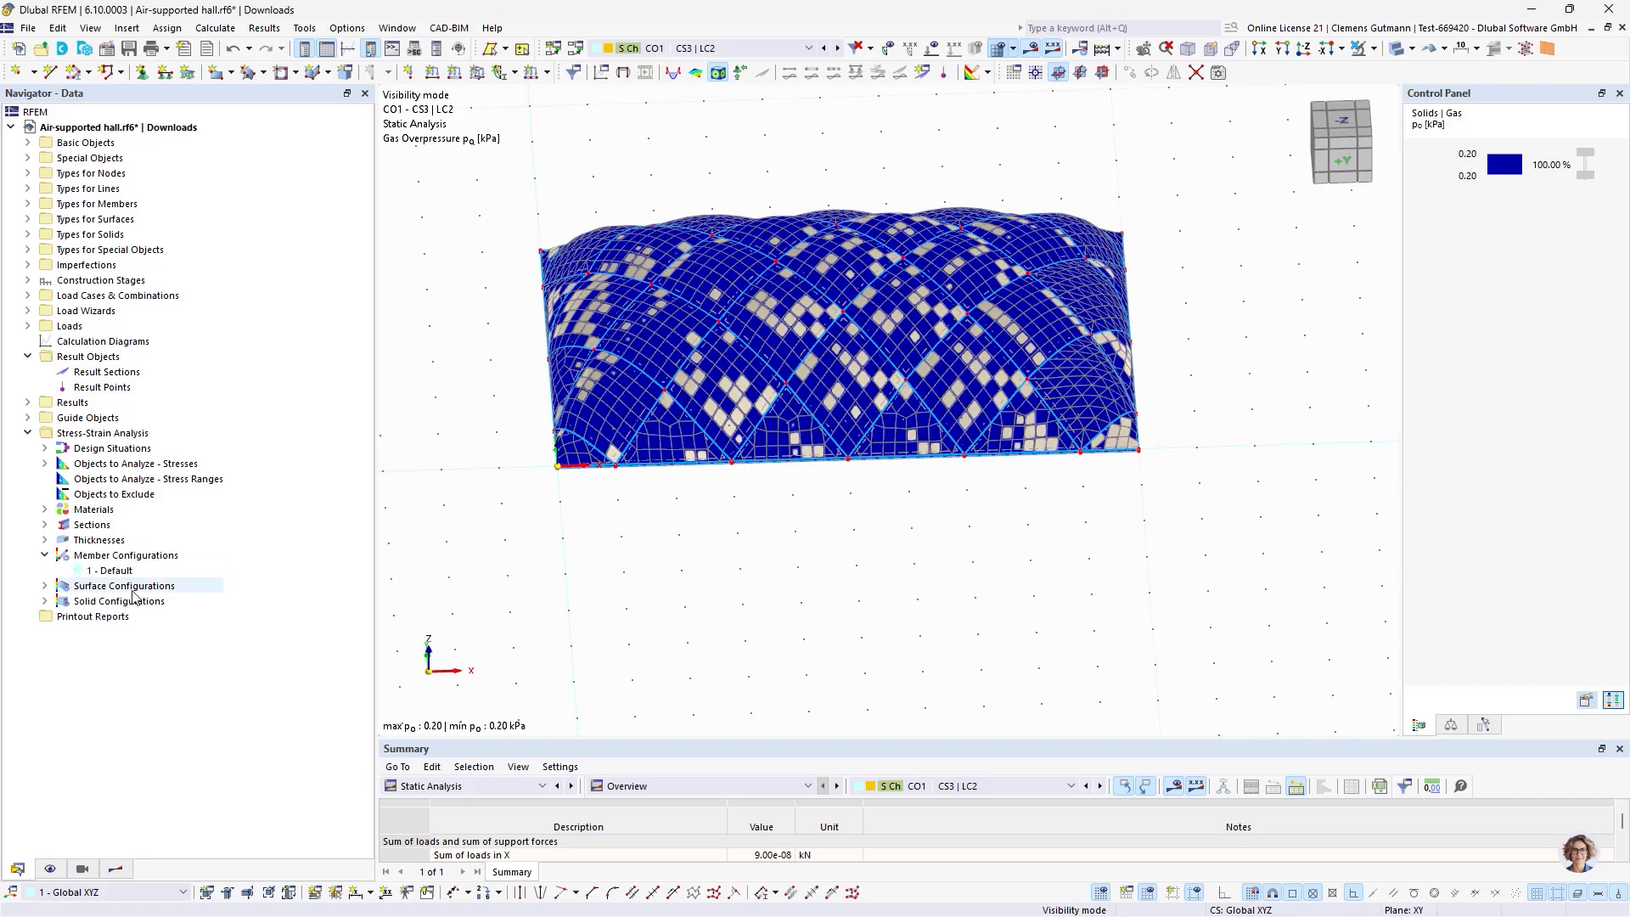
pyautogui.doubleClick(111, 571)
pyautogui.scroll(-6, 627, 497)
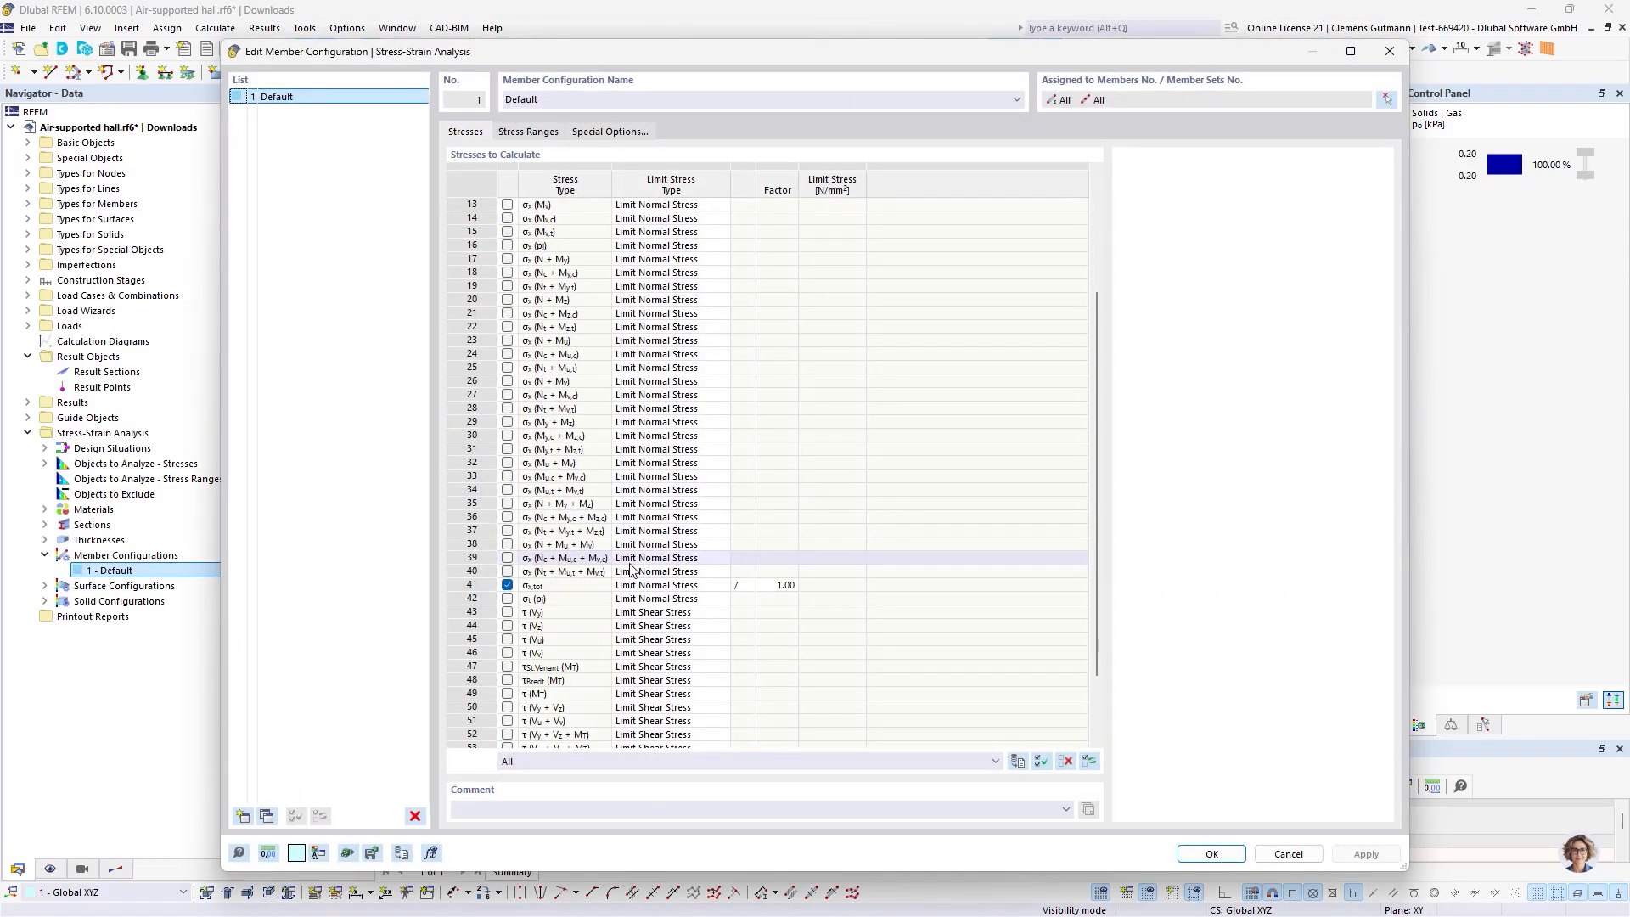
pyautogui.click(512, 688)
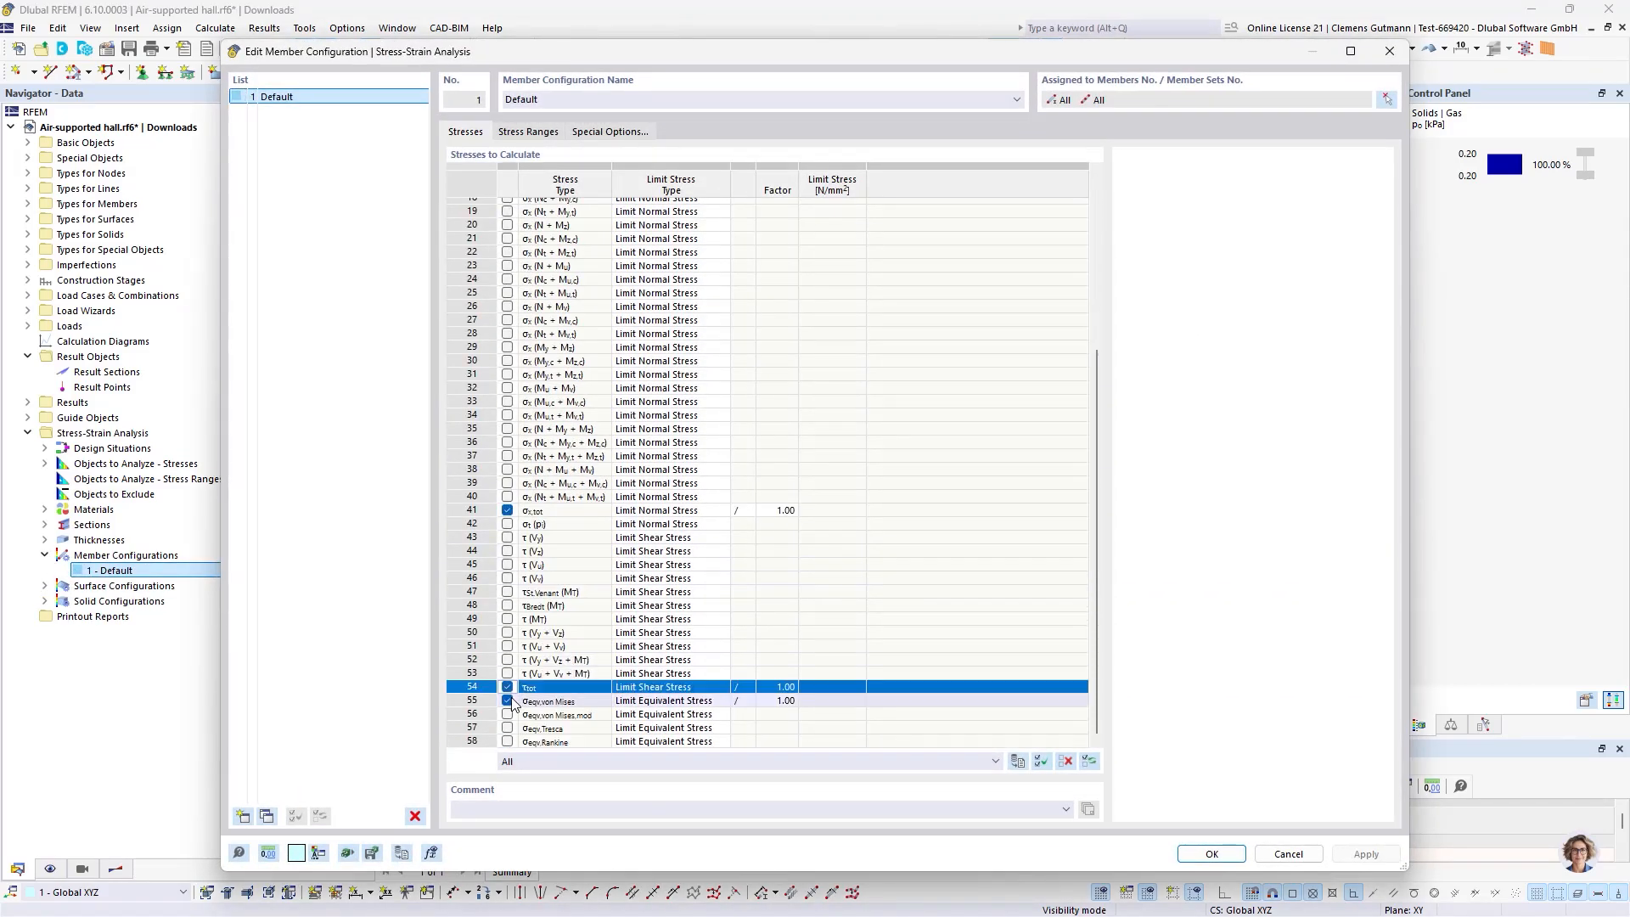
pyautogui.click(509, 701)
pyautogui.click(509, 687)
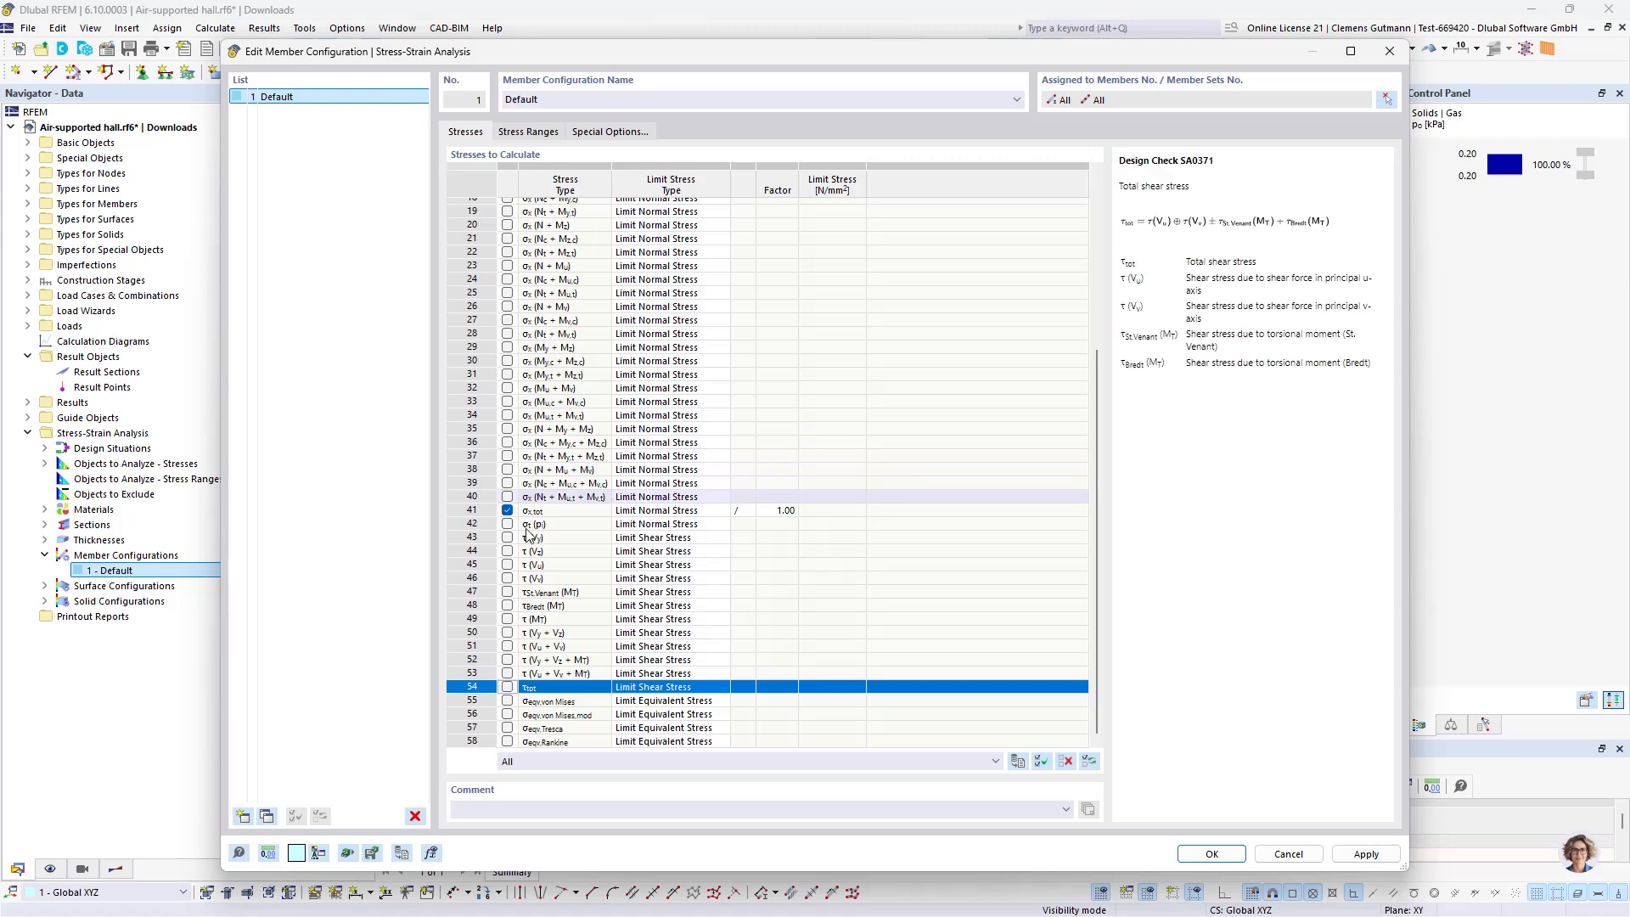
# Give the total normal stress σx,tot a user-defined limit stress of 1000 N/mm² and confirm the member configuration.
pyautogui.click(714, 509)
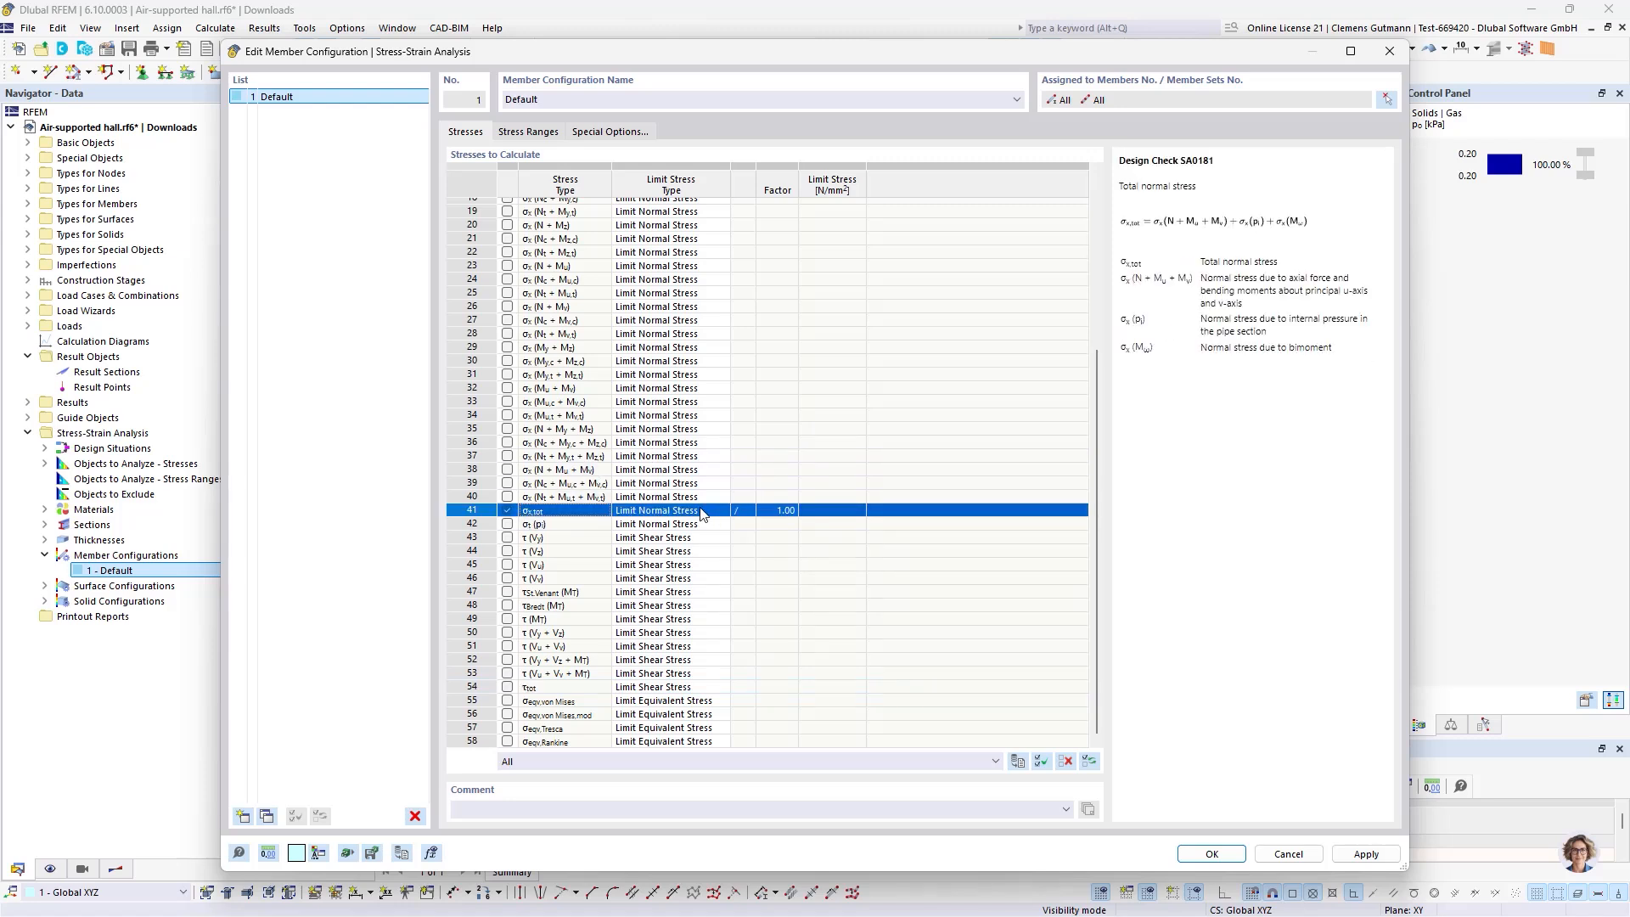
pyautogui.click(703, 511)
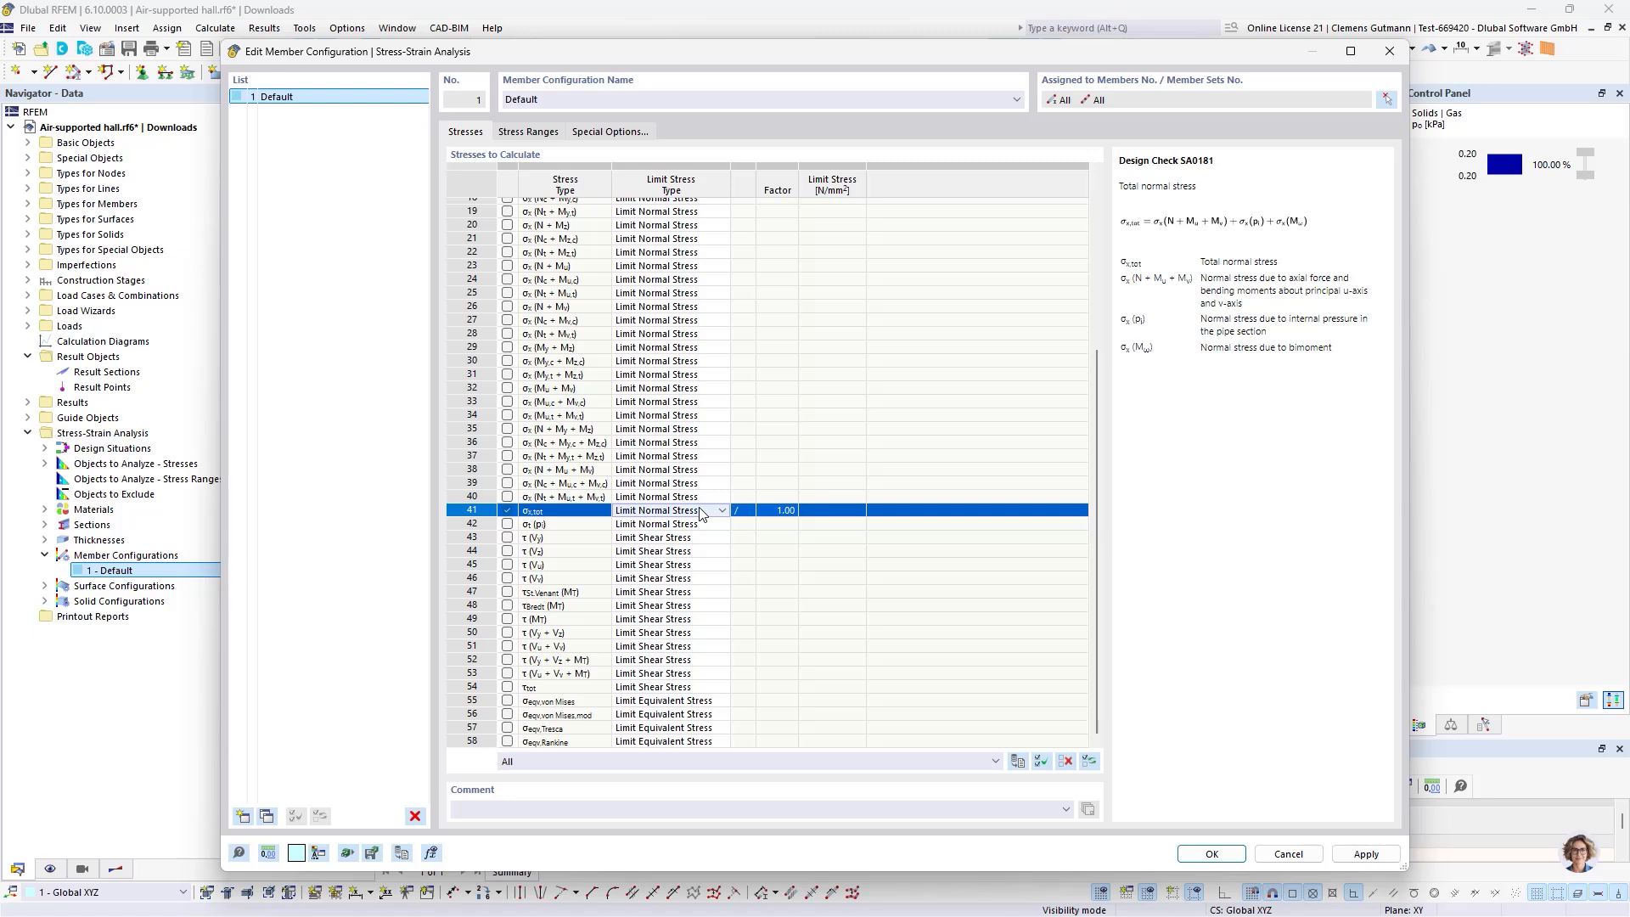
pyautogui.click(701, 512)
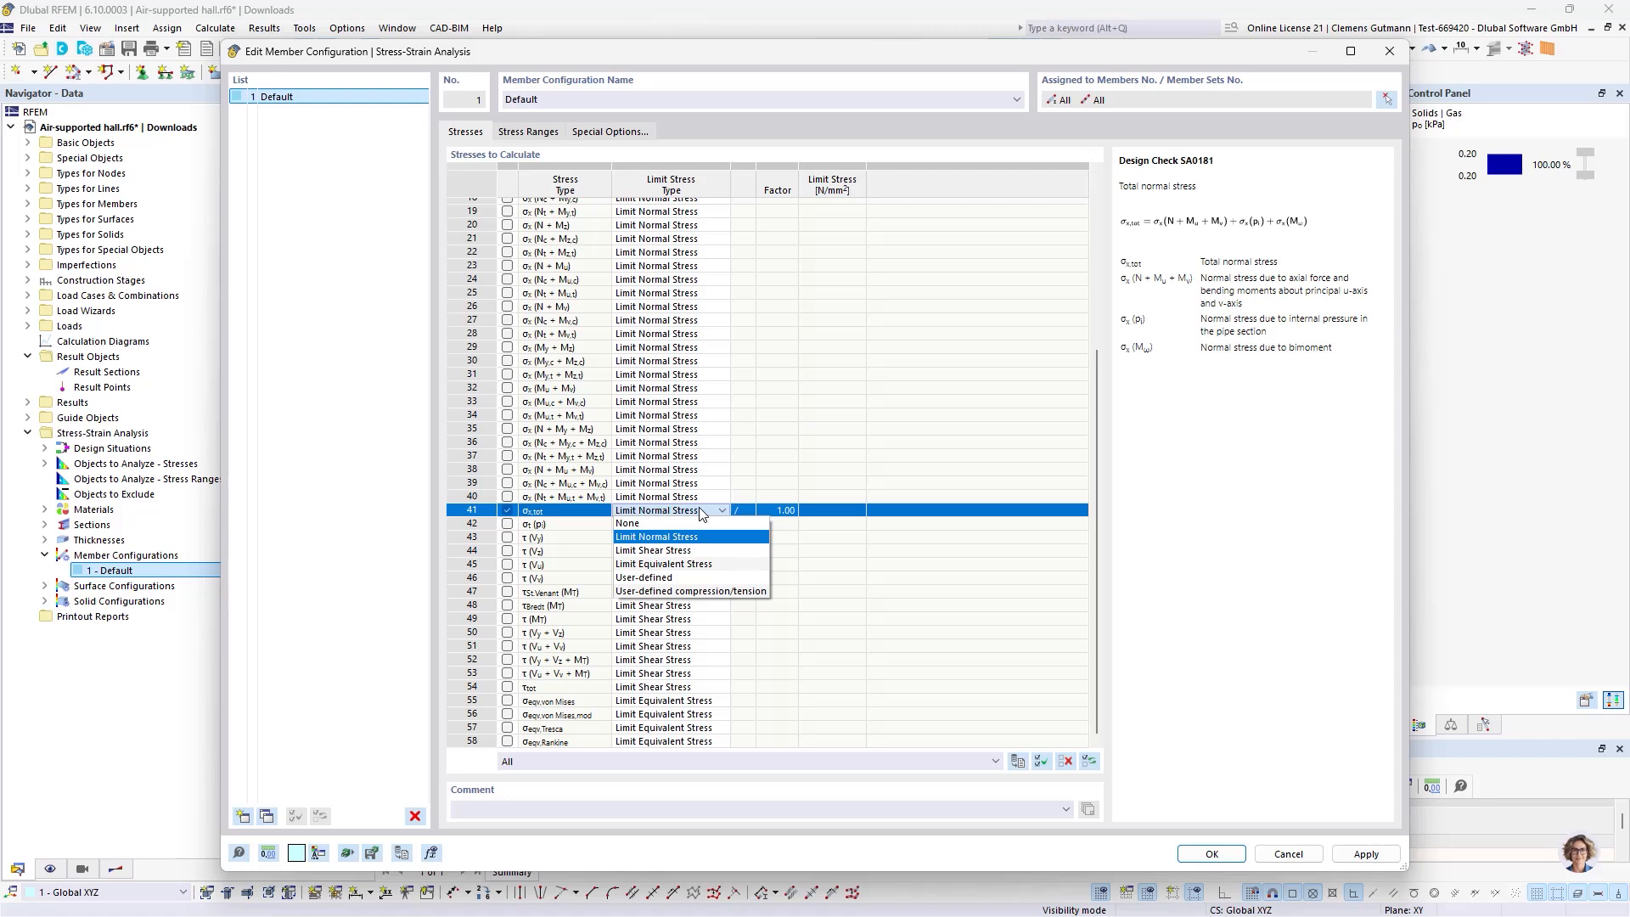
pyautogui.click(692, 585)
pyautogui.click(845, 511)
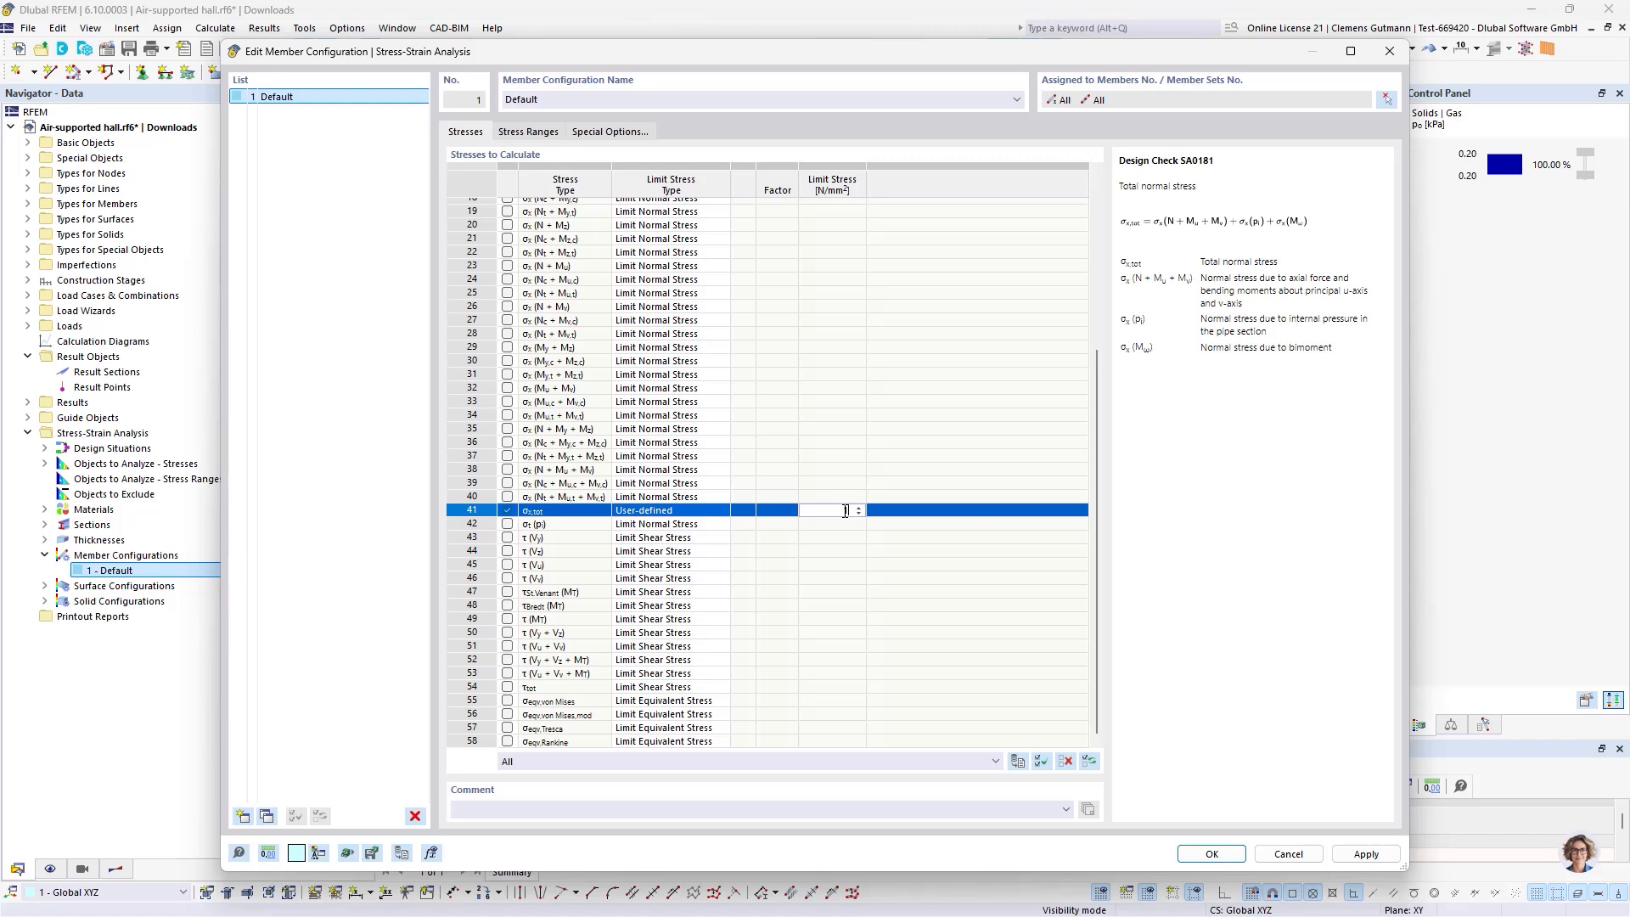
pyautogui.press('Return')
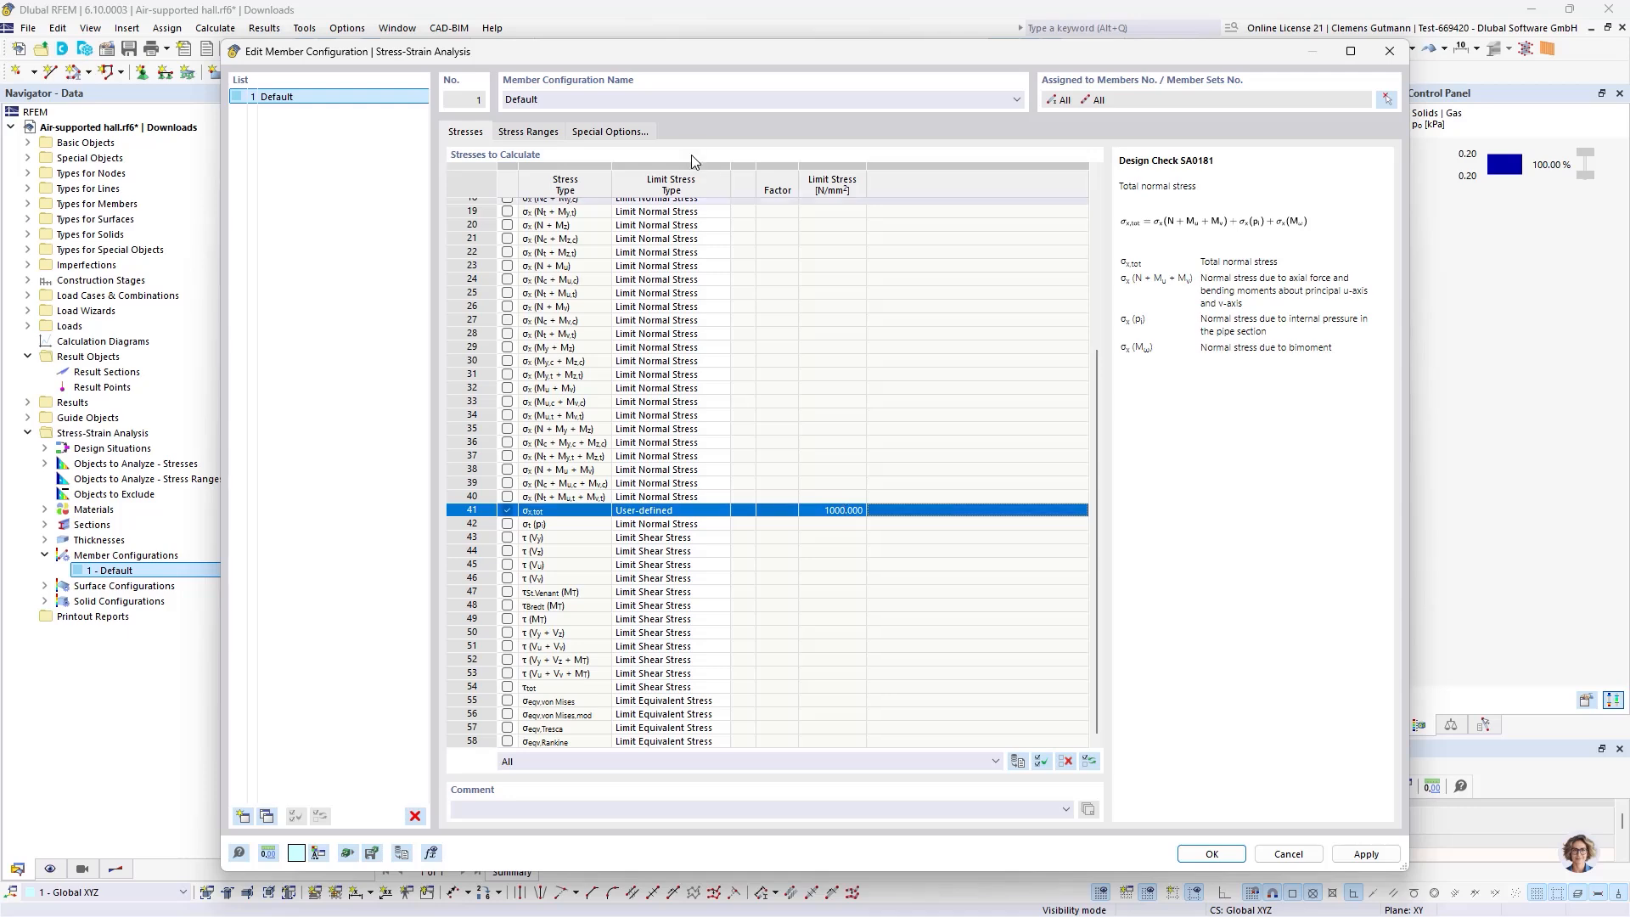
pyautogui.click(528, 132)
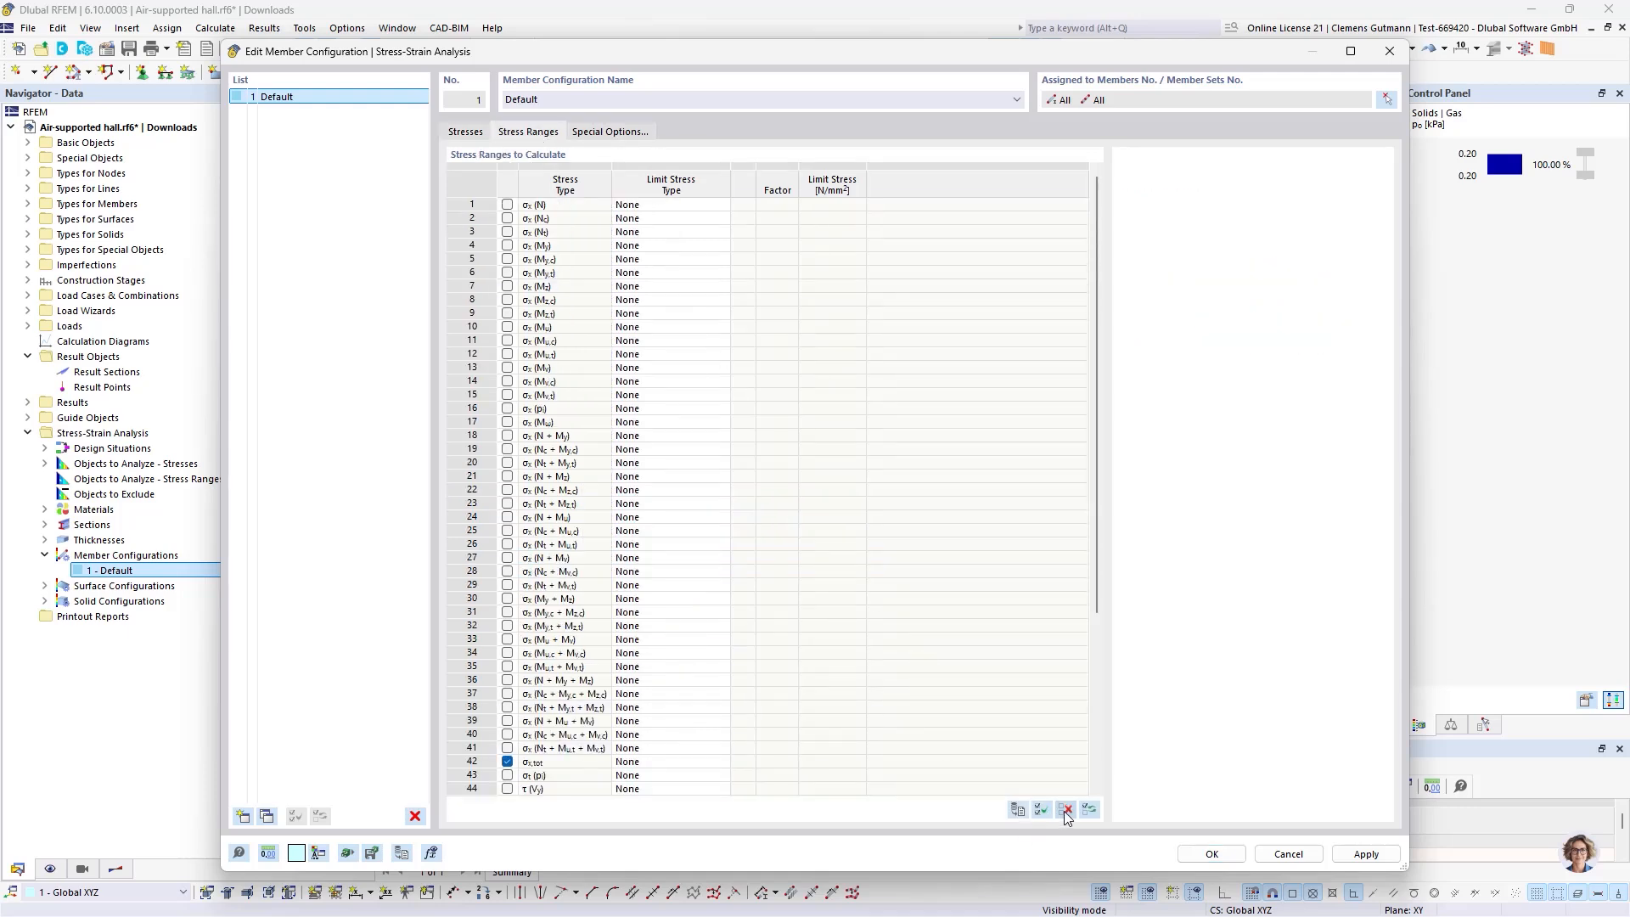
pyautogui.click(465, 131)
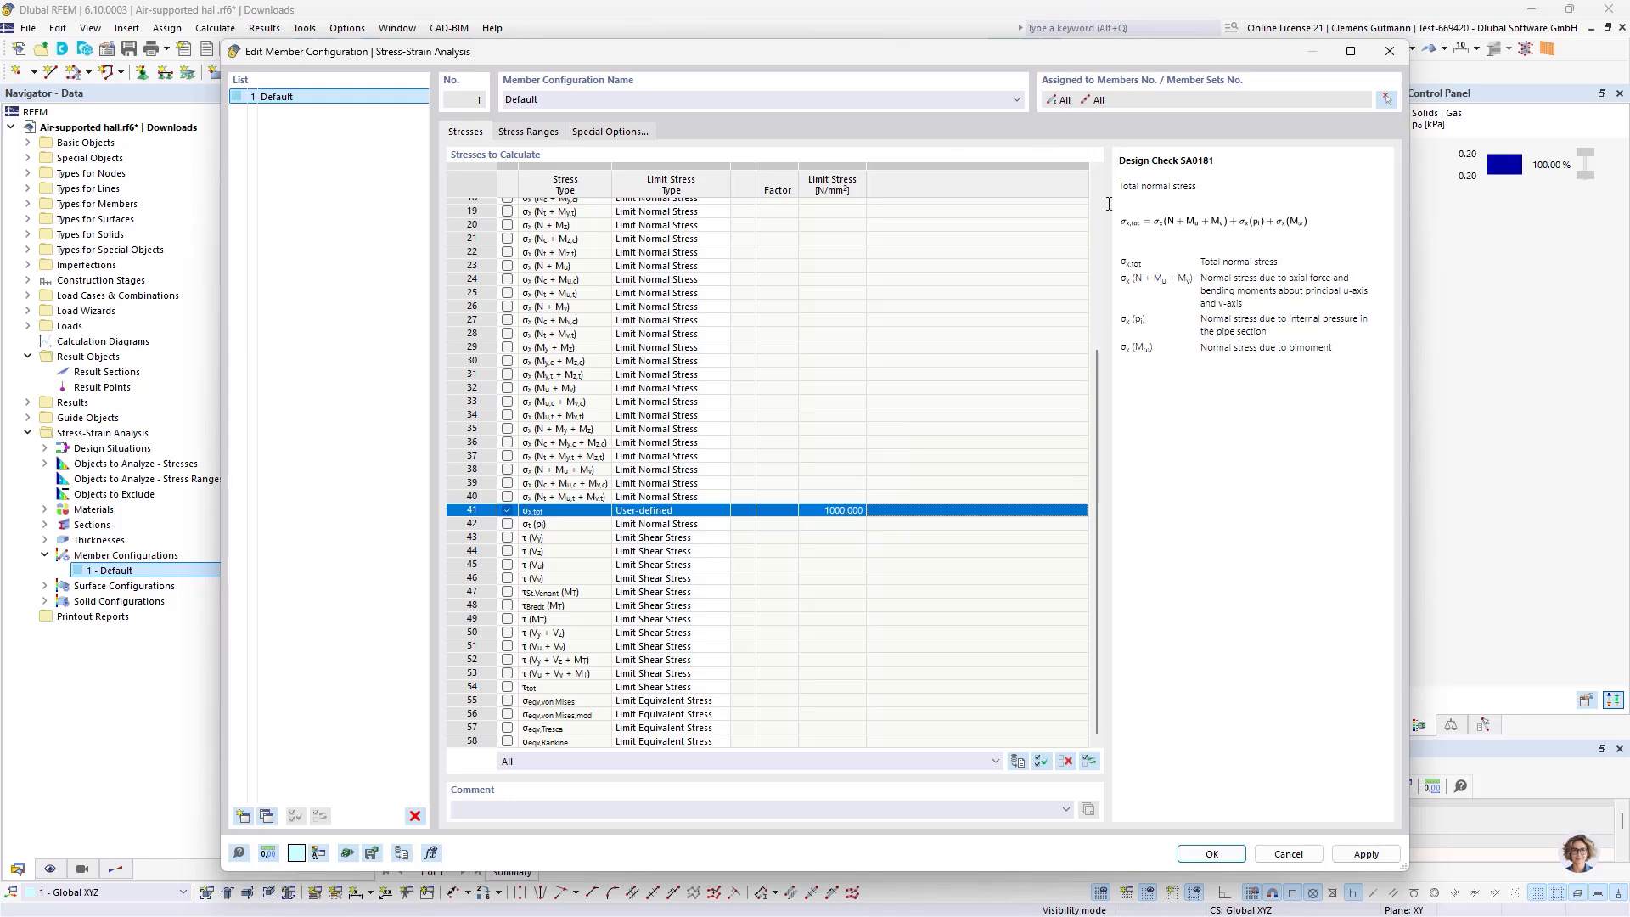
pyautogui.click(1211, 853)
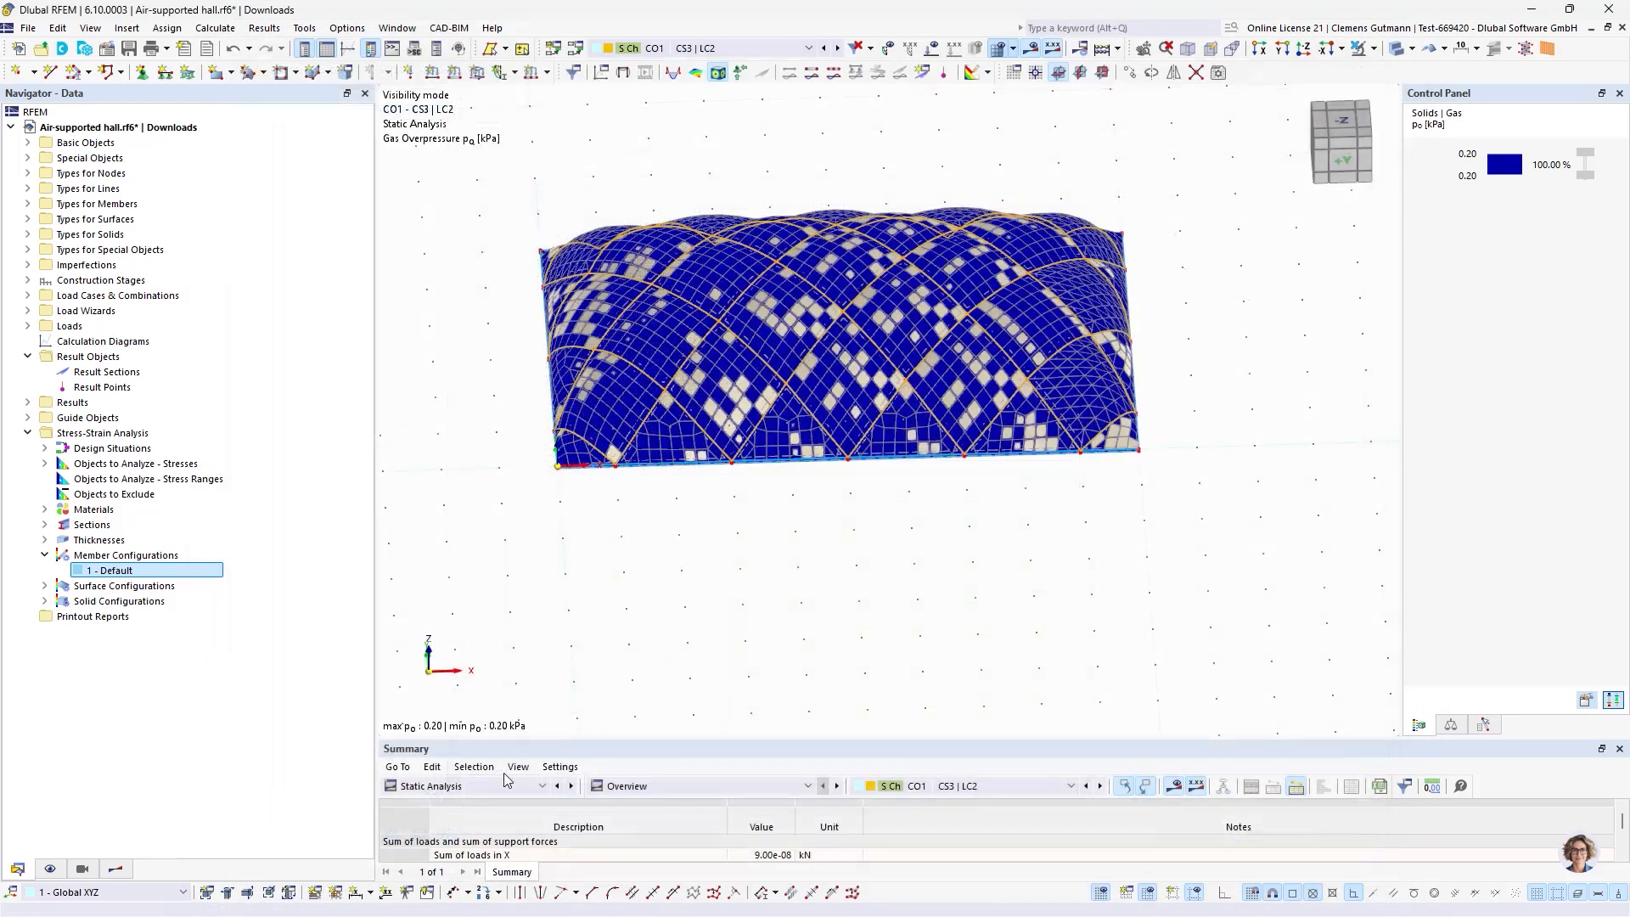
# Switch the results table to Stress-Strain Analysis, enlarge it, and show the input data for Objects to Analyze - Stresses.
pyautogui.click(496, 787)
pyautogui.click(490, 772)
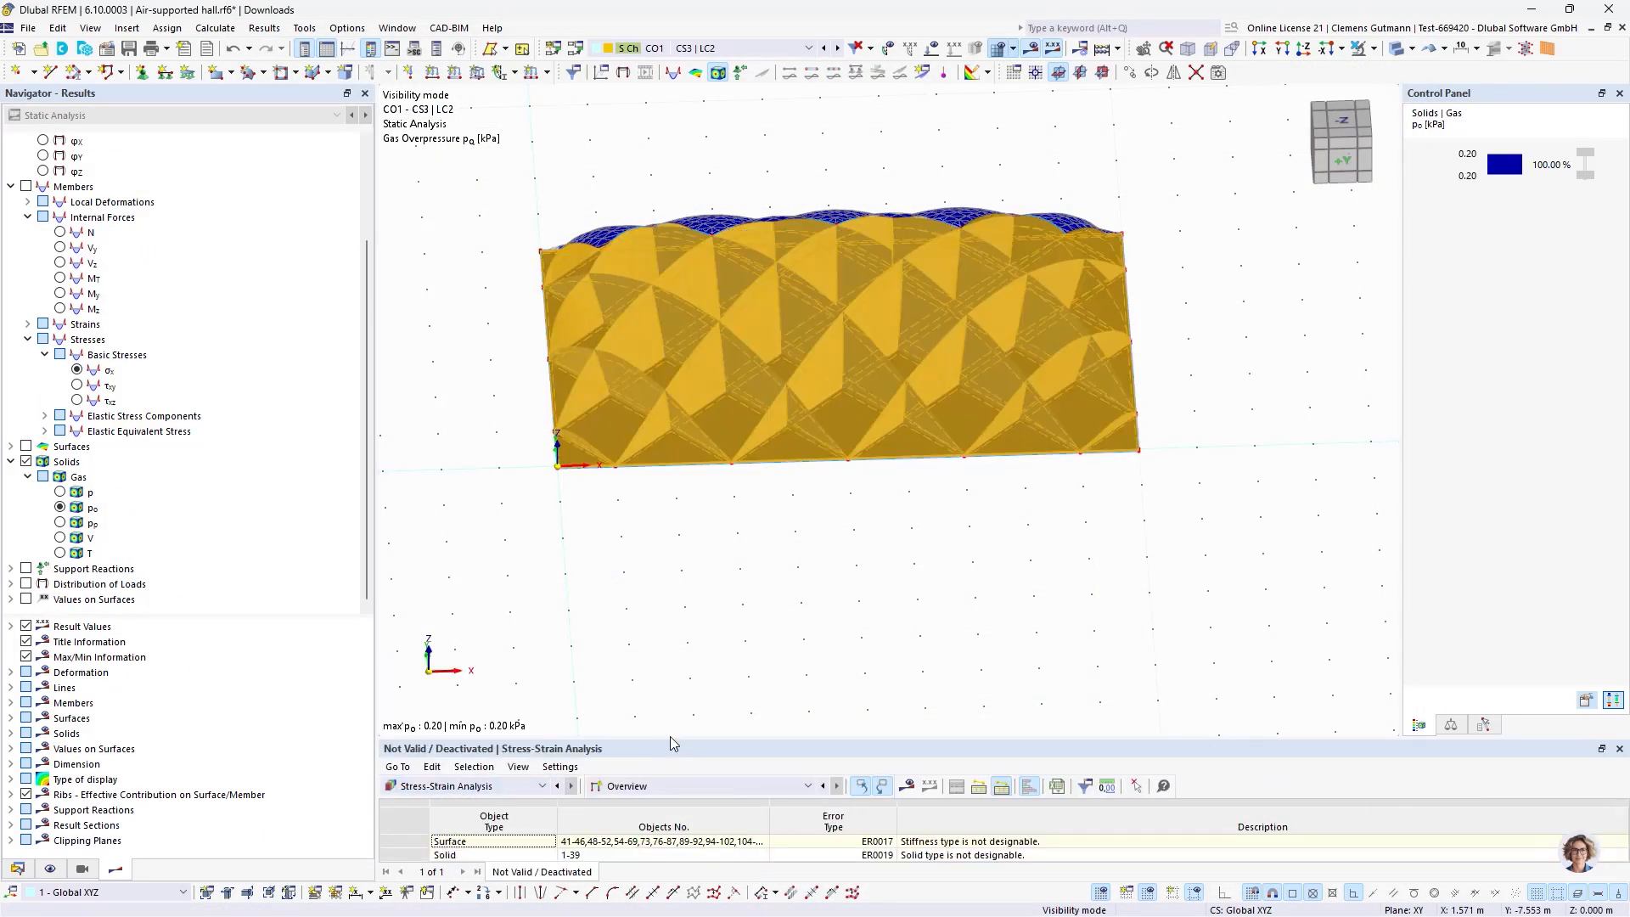
pyautogui.moveTo(670, 736); pyautogui.dragTo(744, 492)
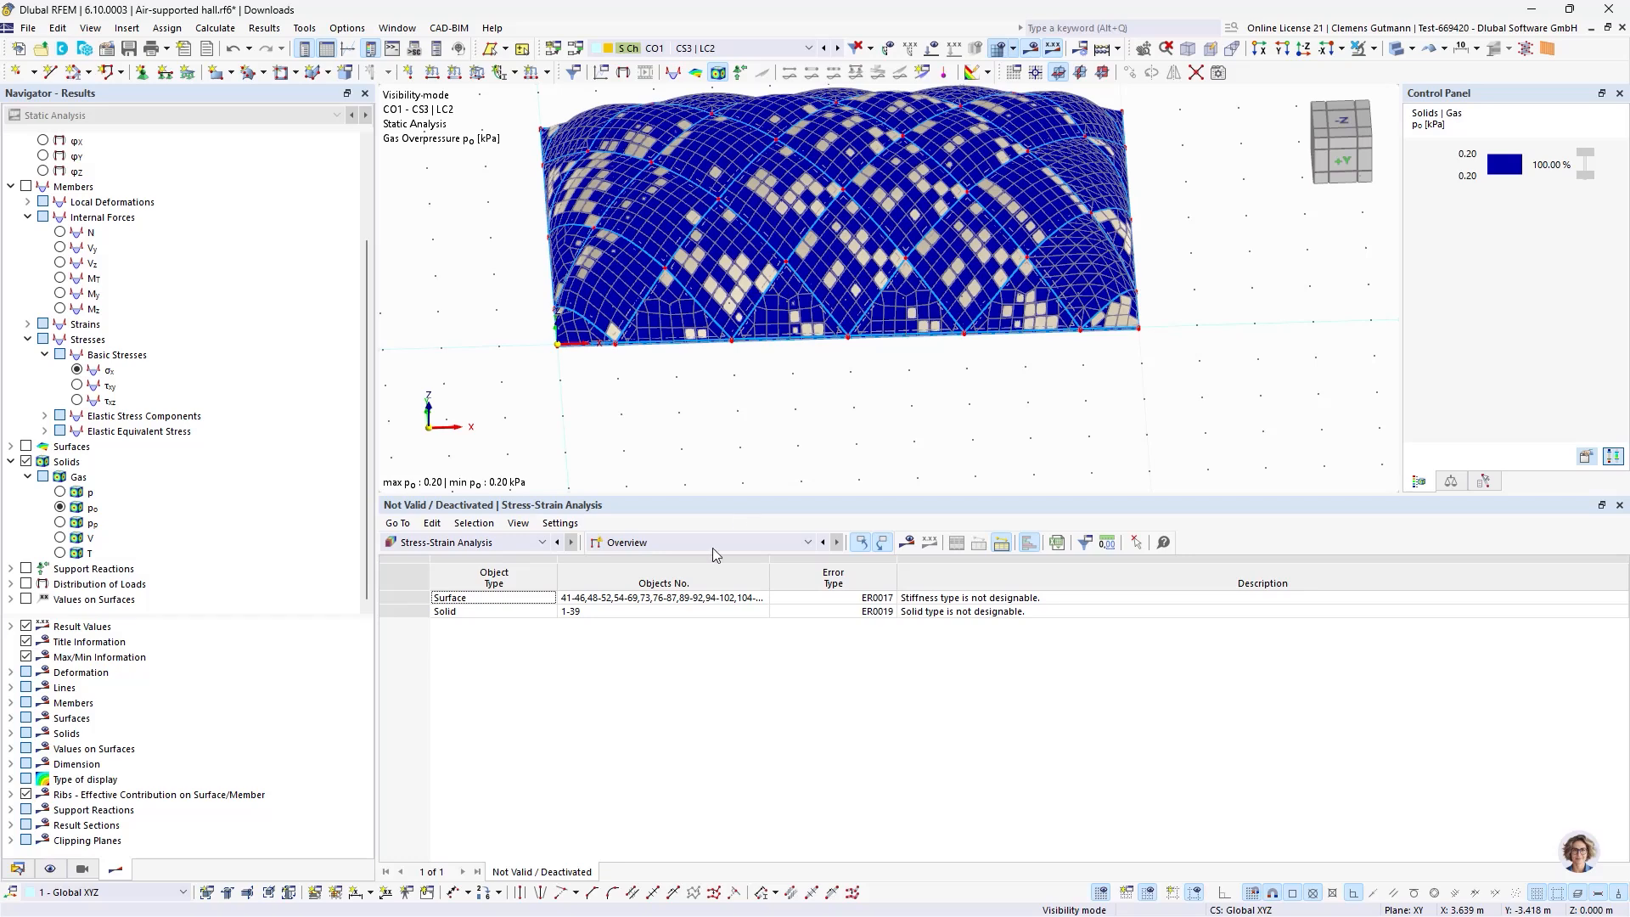
pyautogui.click(823, 543)
pyautogui.click(645, 871)
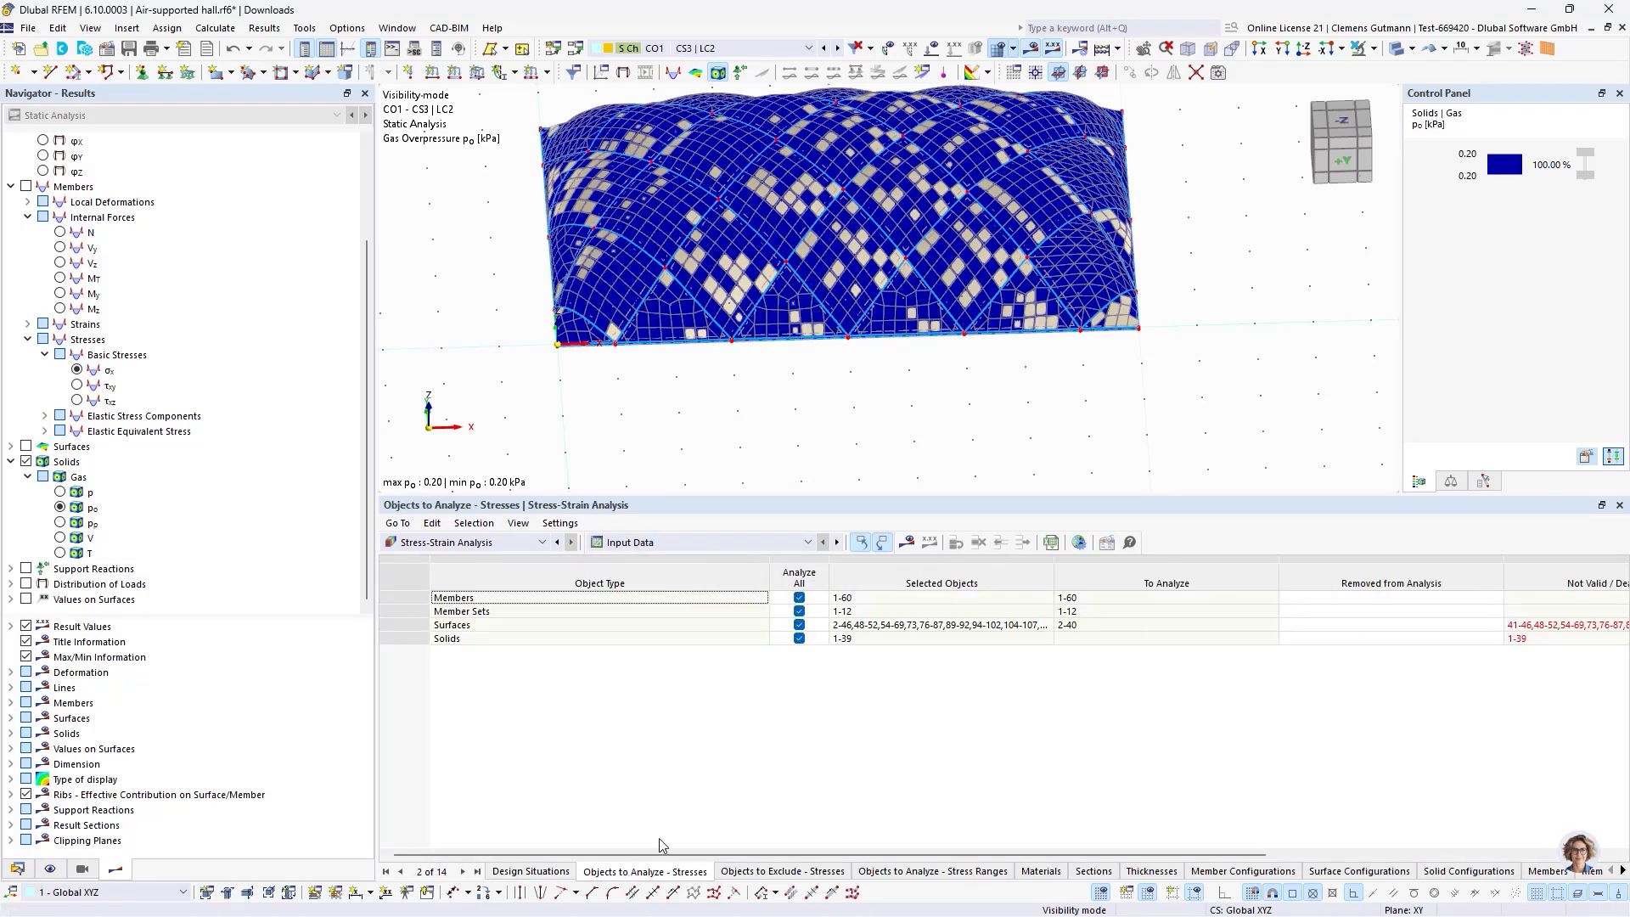
# Exclude member sets, surfaces and solids from the stress analysis and calculate the stresses on the members only.
pyautogui.click(799, 611)
pyautogui.click(799, 612)
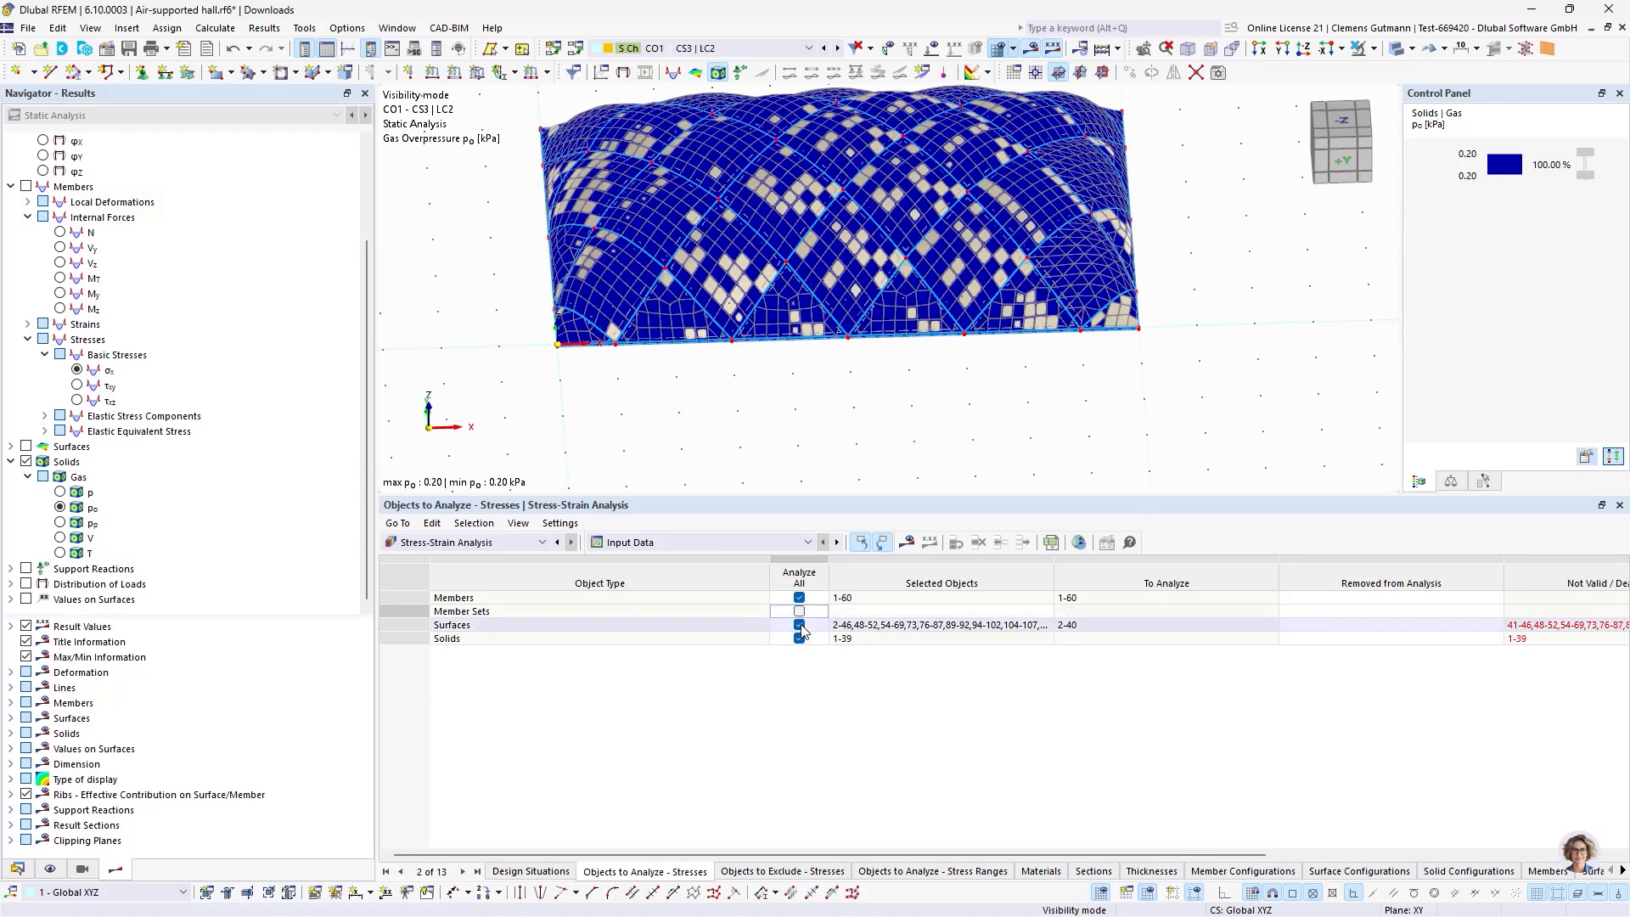
pyautogui.click(799, 625)
pyautogui.click(799, 639)
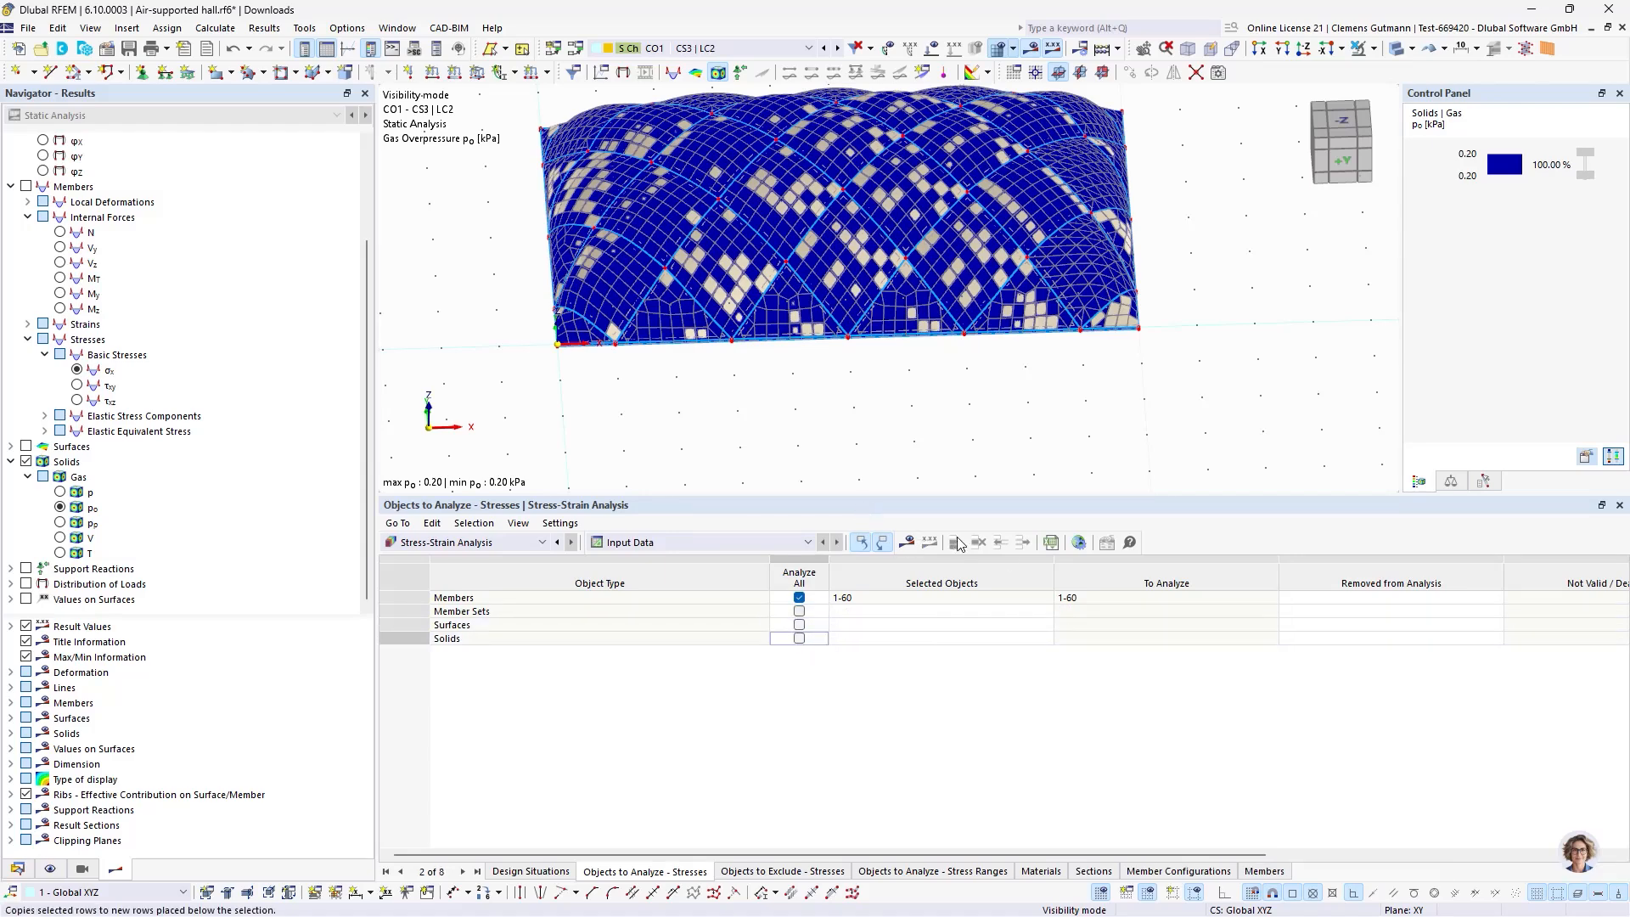
pyautogui.click(908, 539)
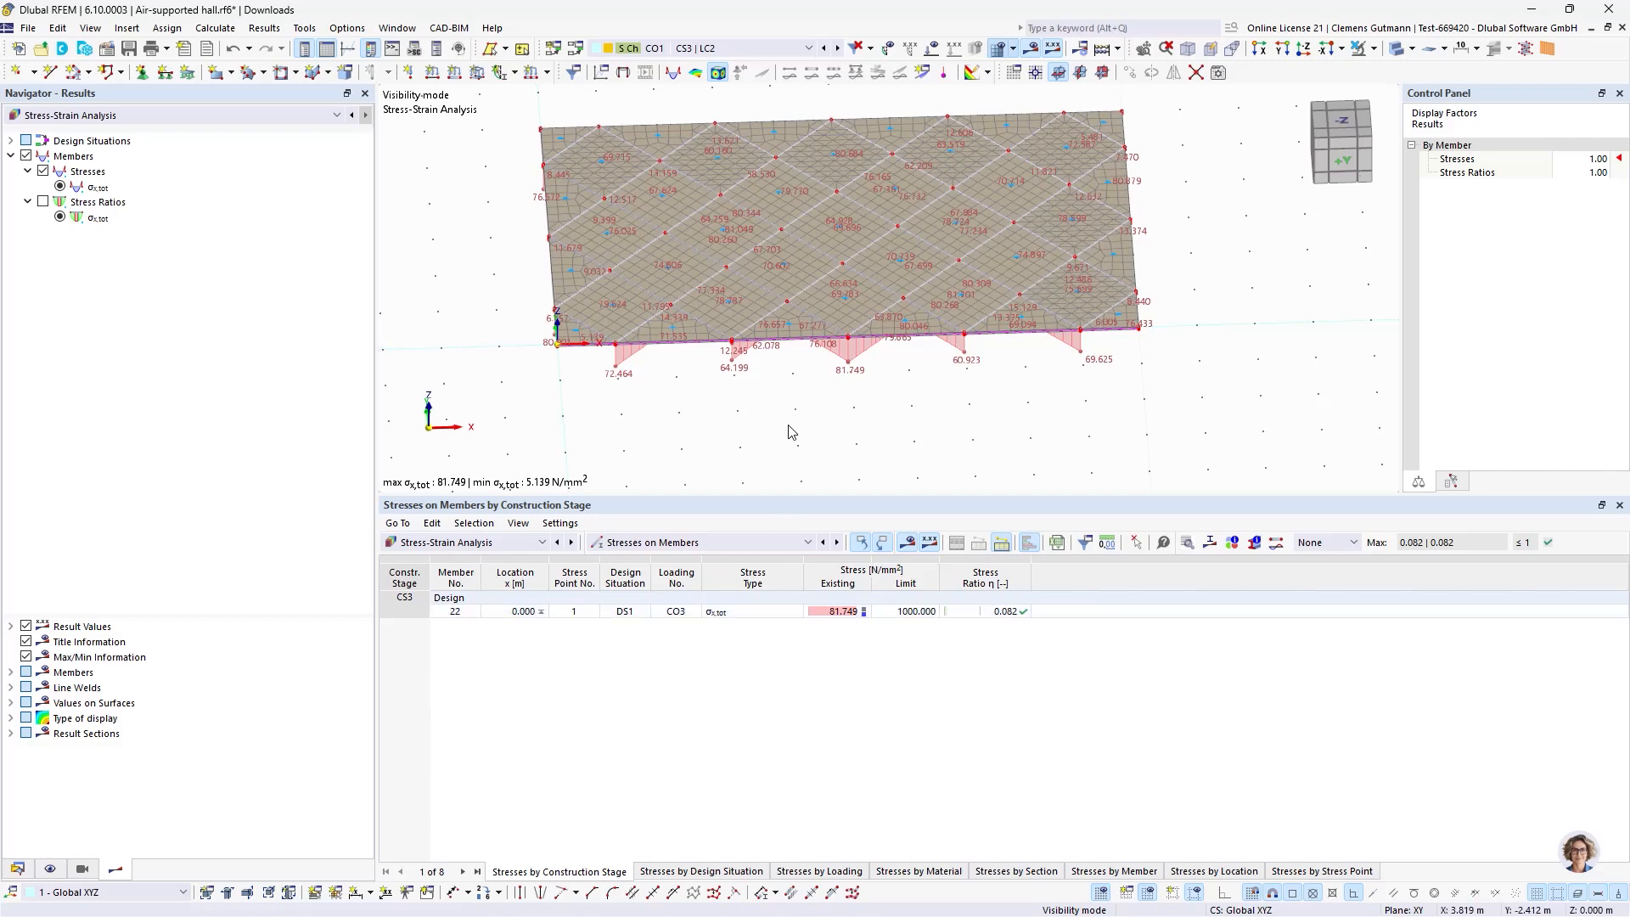
pyautogui.moveTo(794, 433)
pyautogui.keyDown('ctrl'); pyautogui.mouseDown(button='middle')
pyautogui.moveTo(801, 331)
pyautogui.moveTo(810, 447)
pyautogui.mouseUp(button='middle'); pyautogui.keyUp('ctrl')
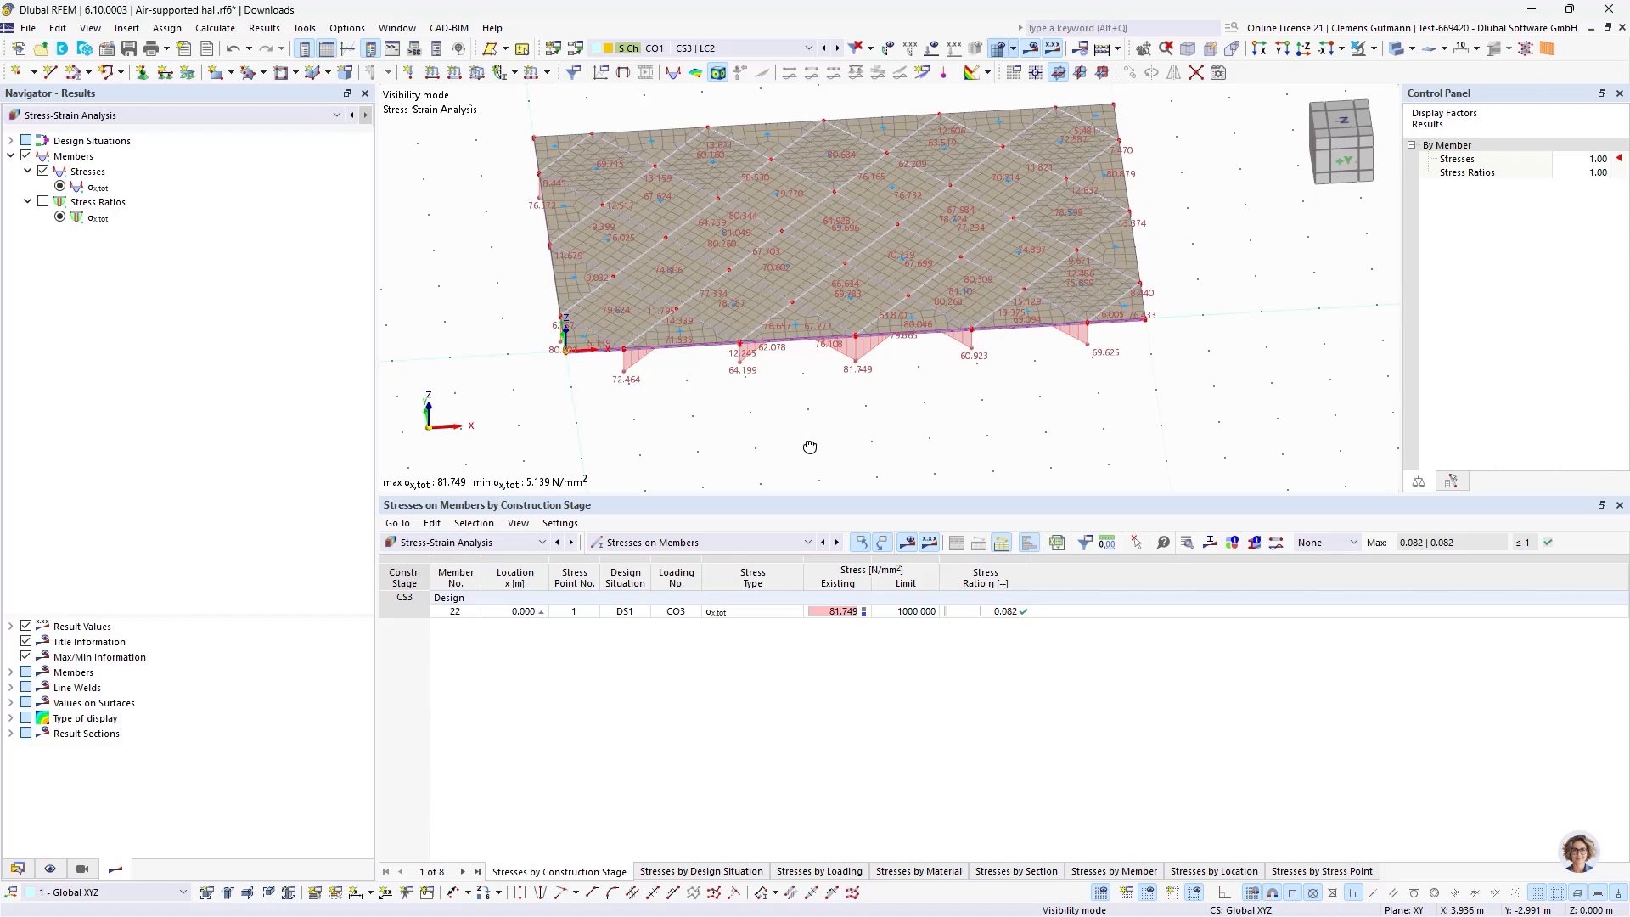
# Activate design situation DS1, SLS - Characteristic, and switch the results navigator from Stress-Strain Analysis to Static Analysis.
pyautogui.click(18, 868)
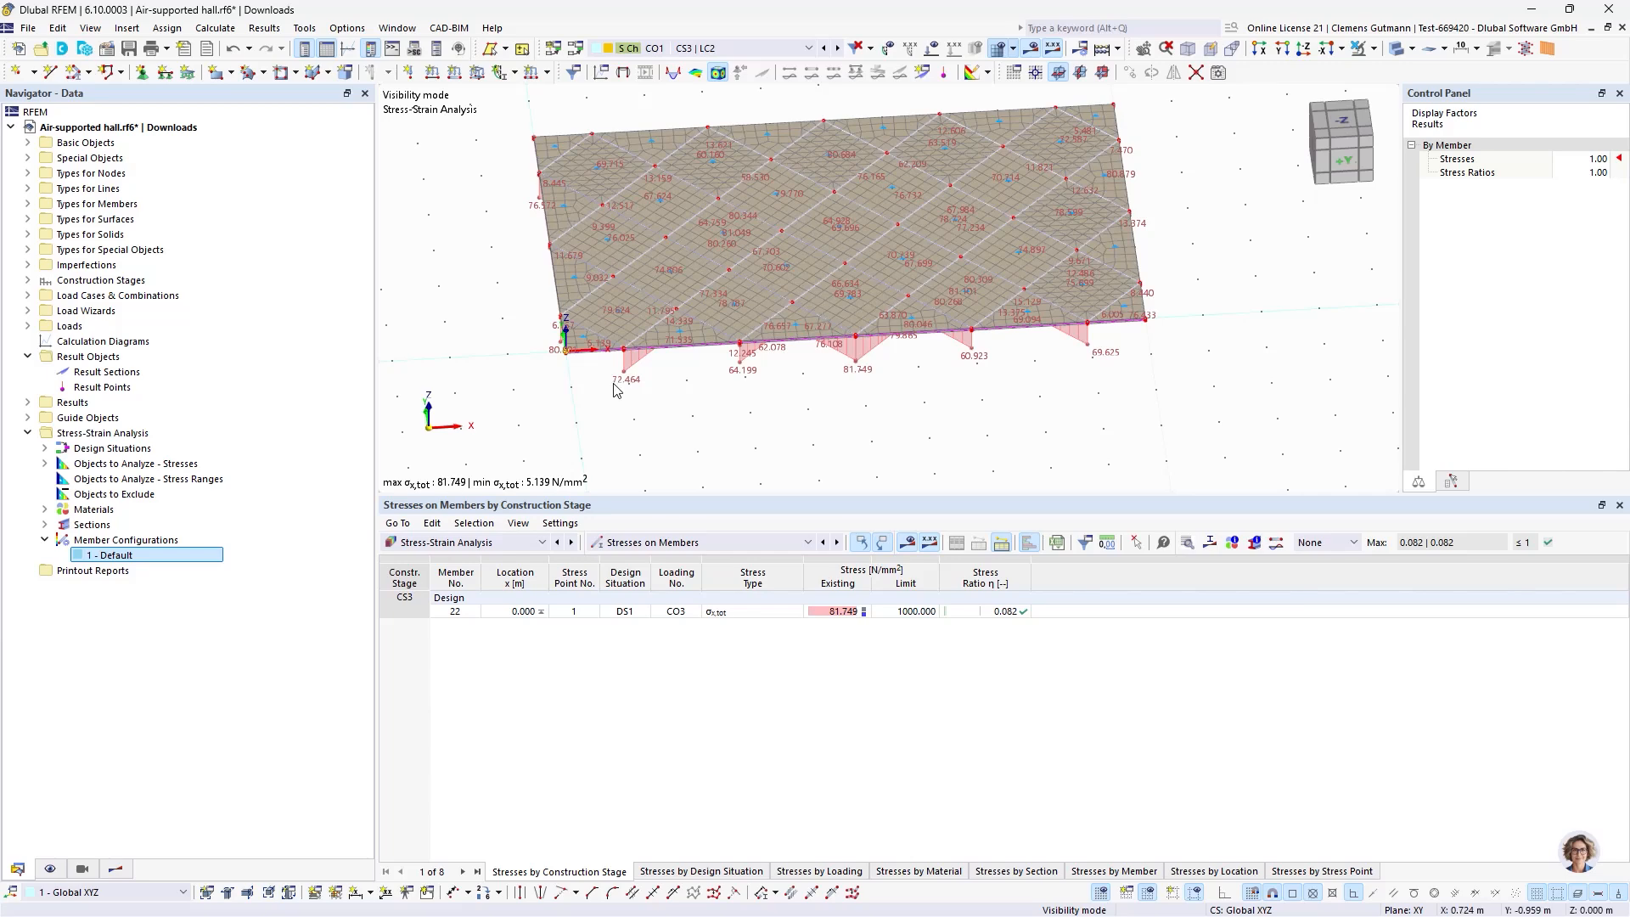
pyautogui.scroll(-2, 832, 412)
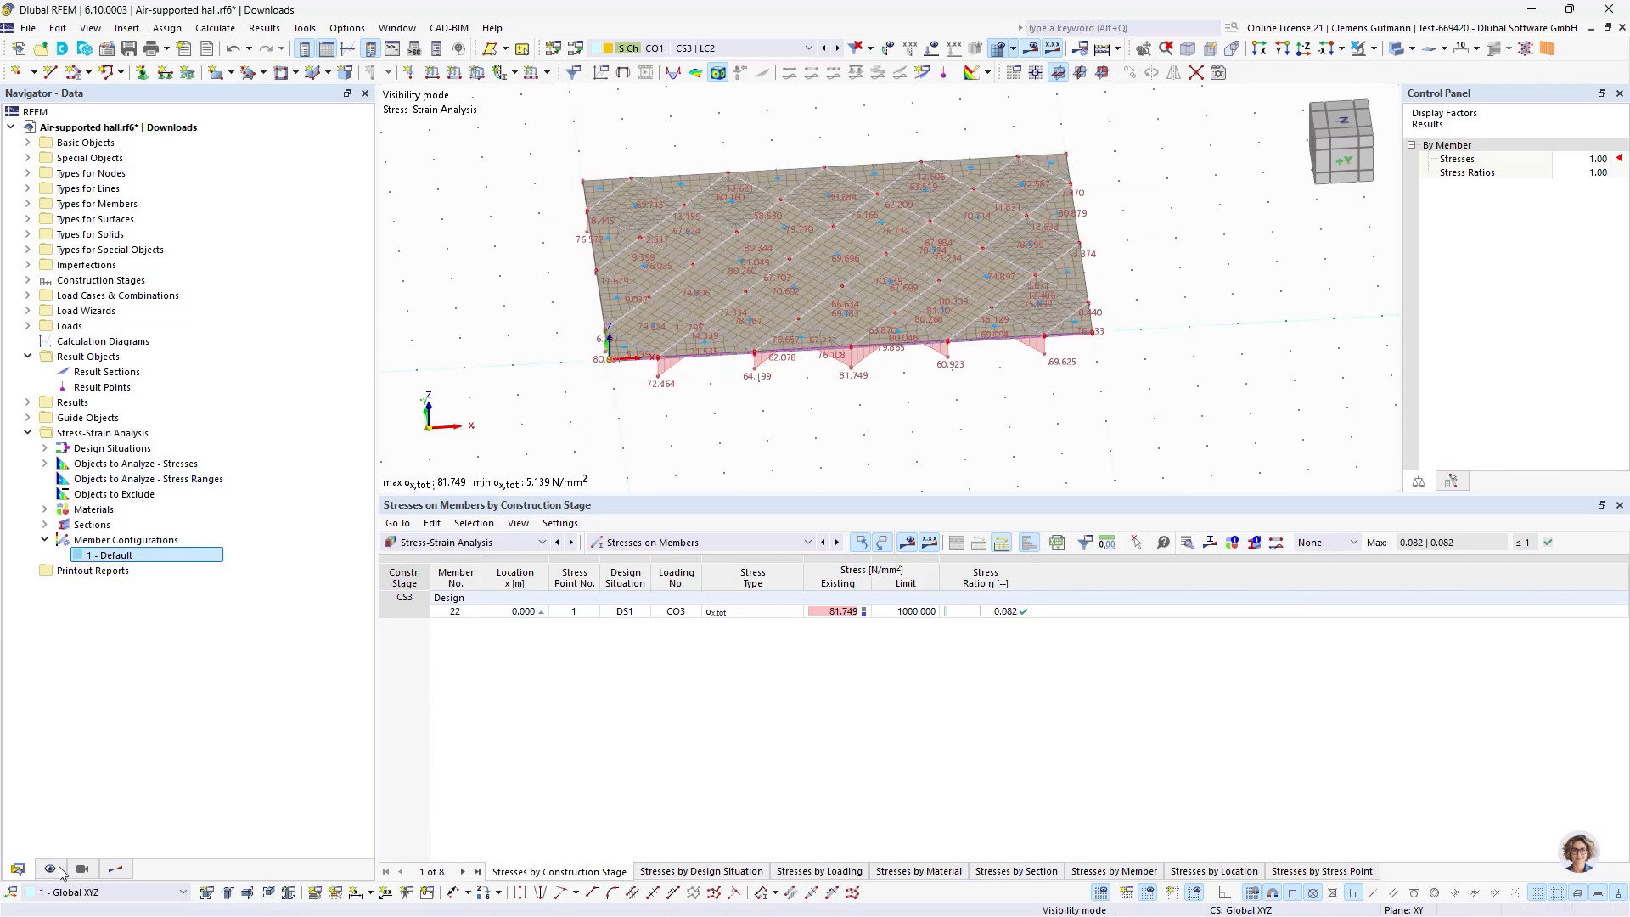
pyautogui.click(717, 48)
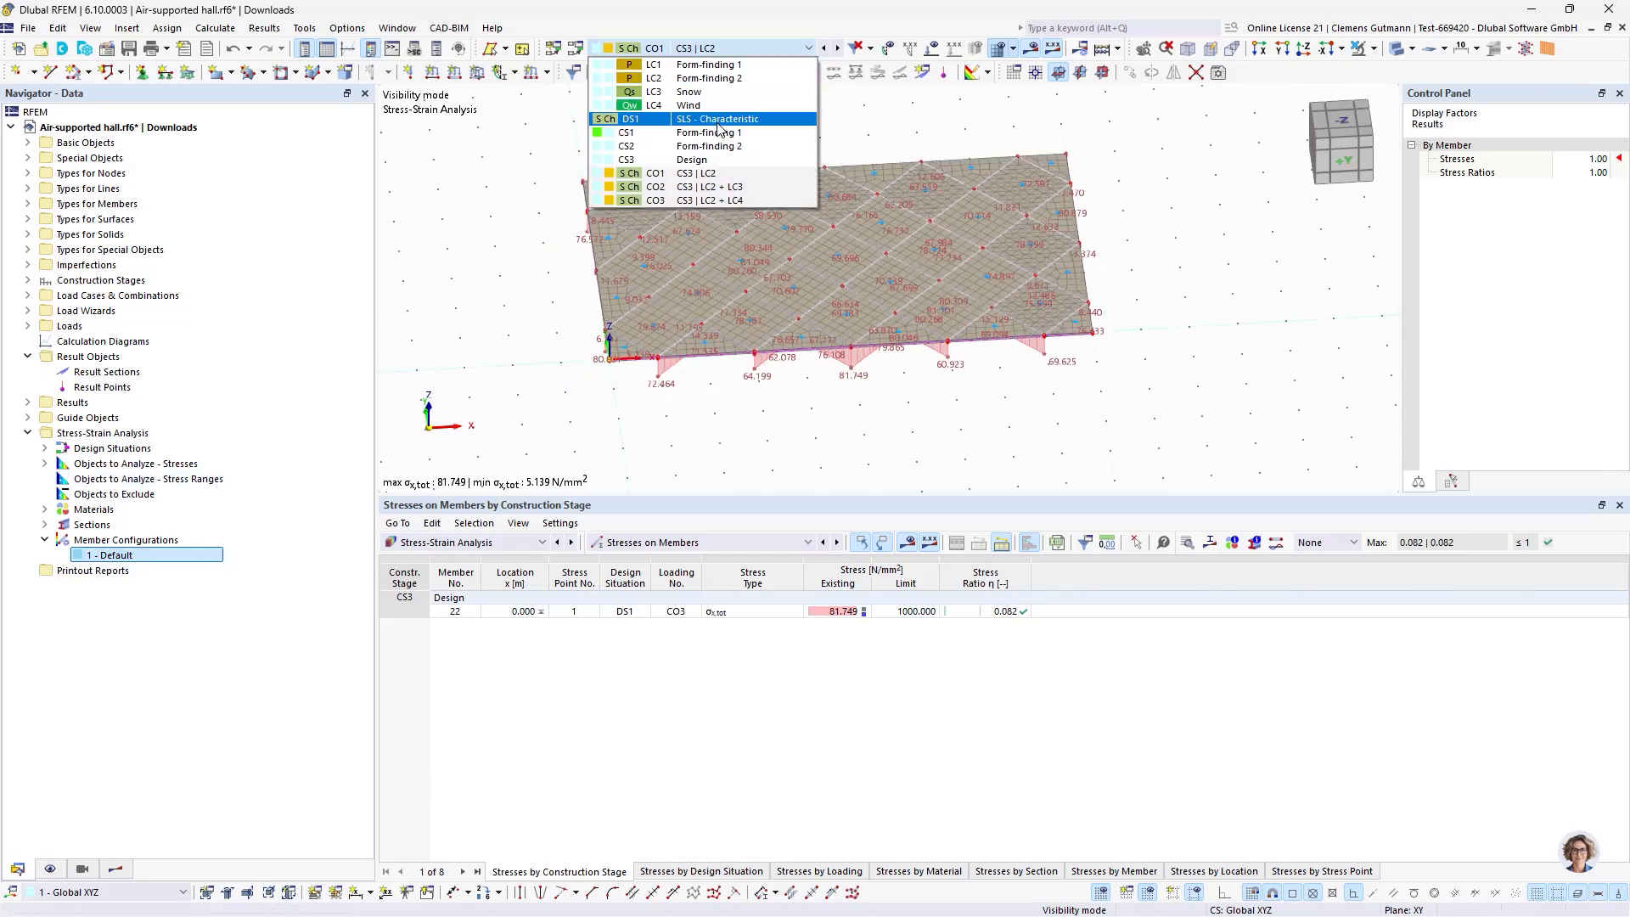
pyautogui.click(718, 121)
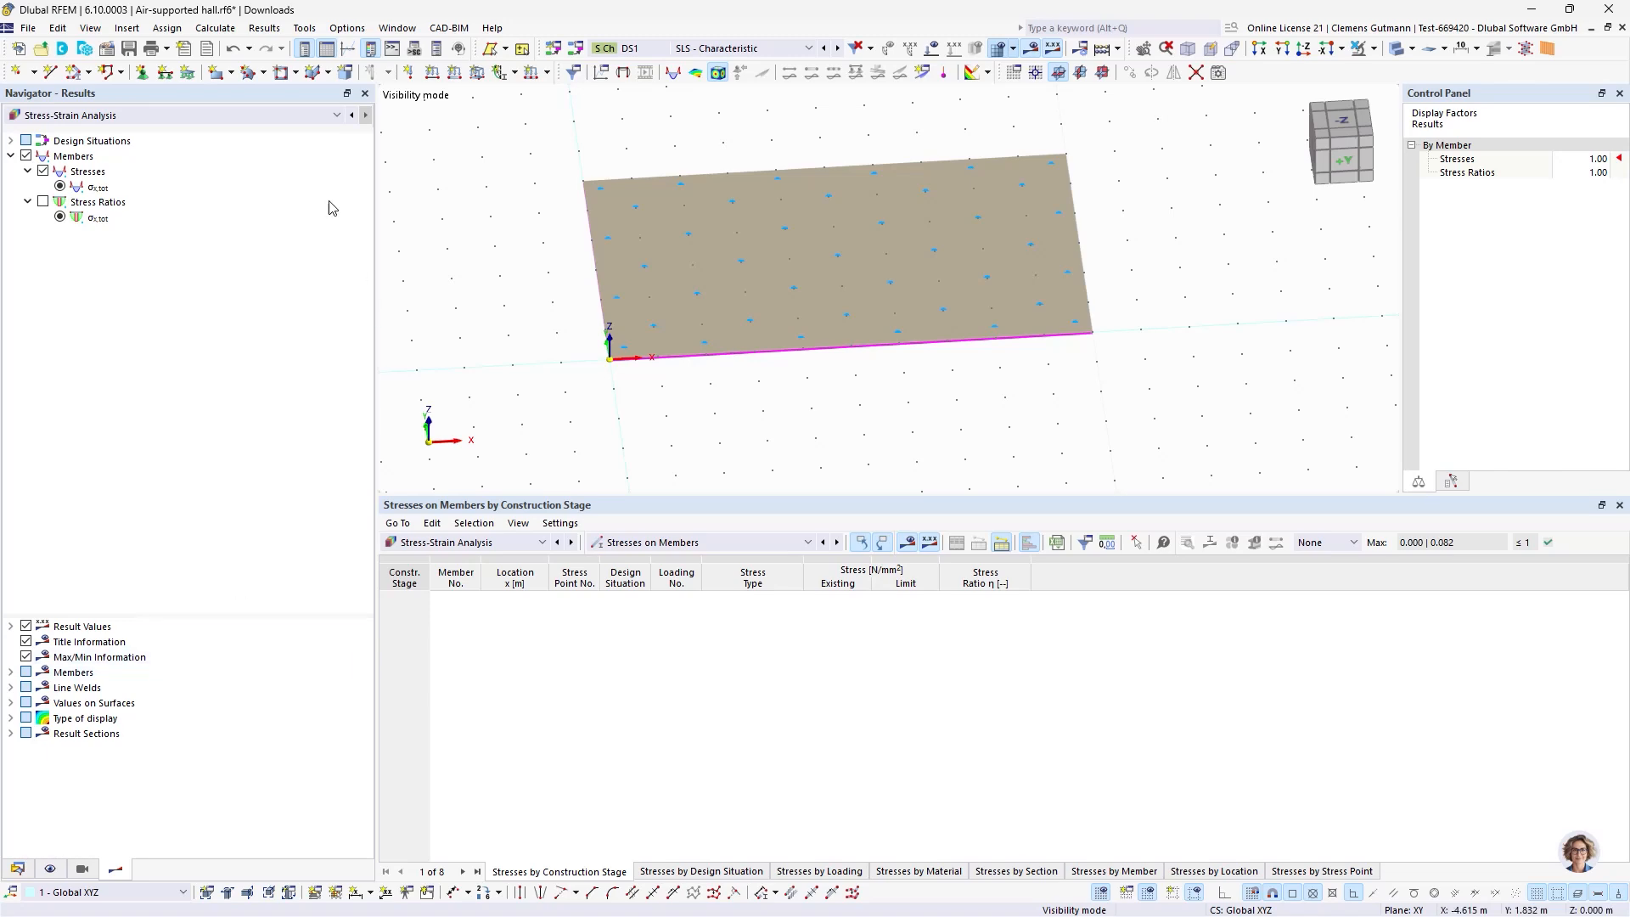
pyautogui.click(351, 115)
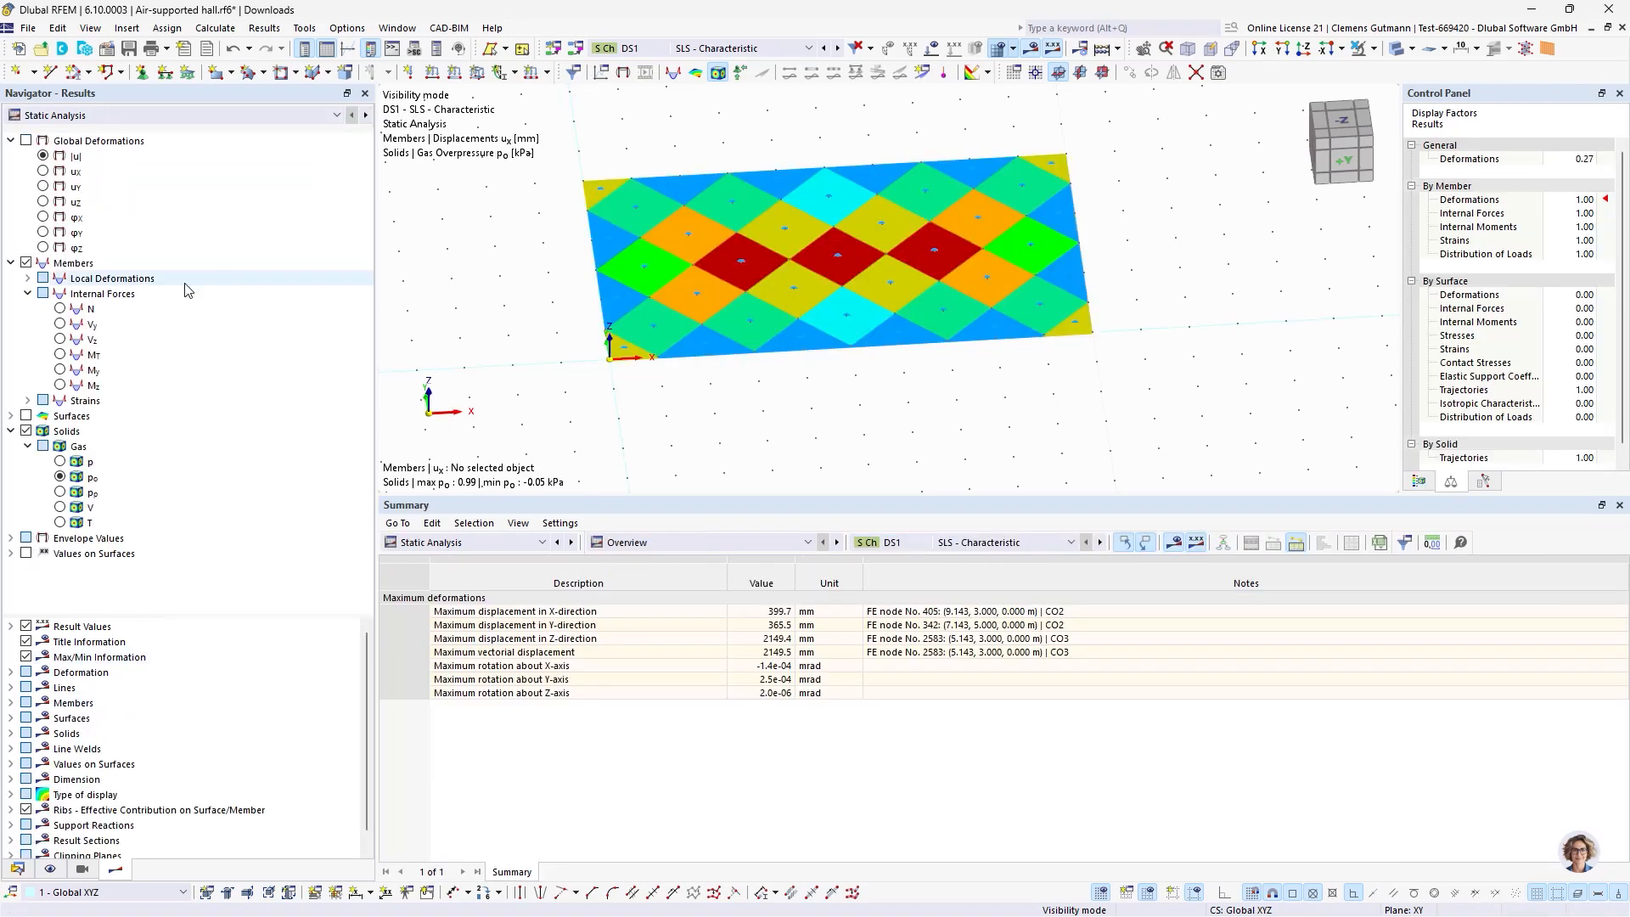
# Switch off the solid and member results and reduce the results tree so that only the surface results are expanded.
pyautogui.click(26, 432)
pyautogui.click(11, 417)
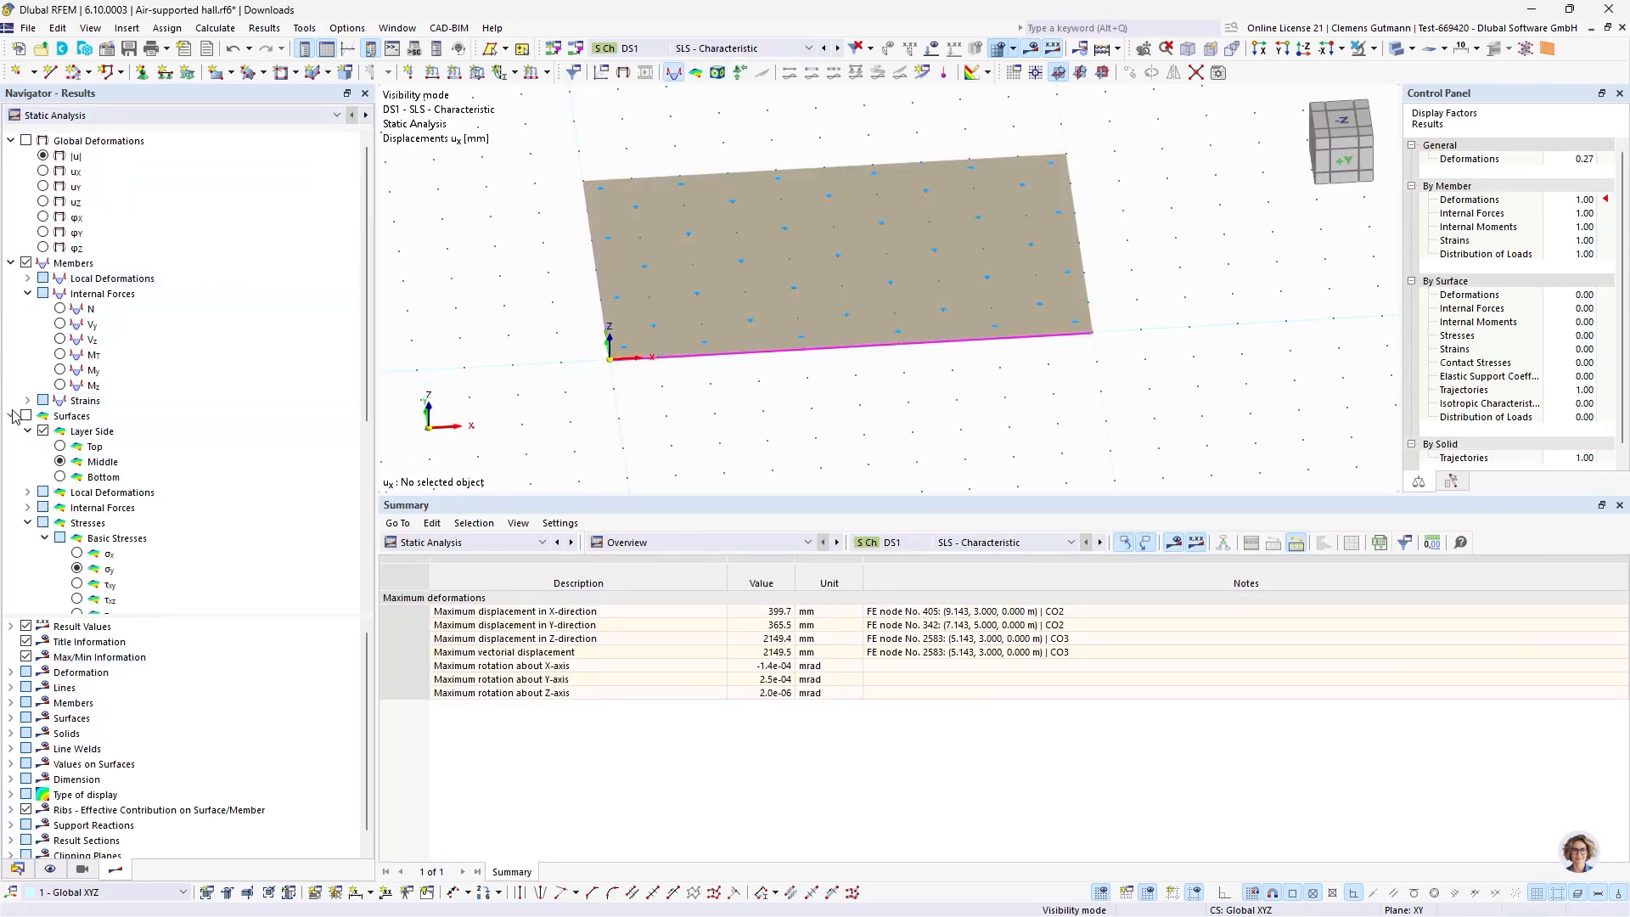
pyautogui.click(26, 263)
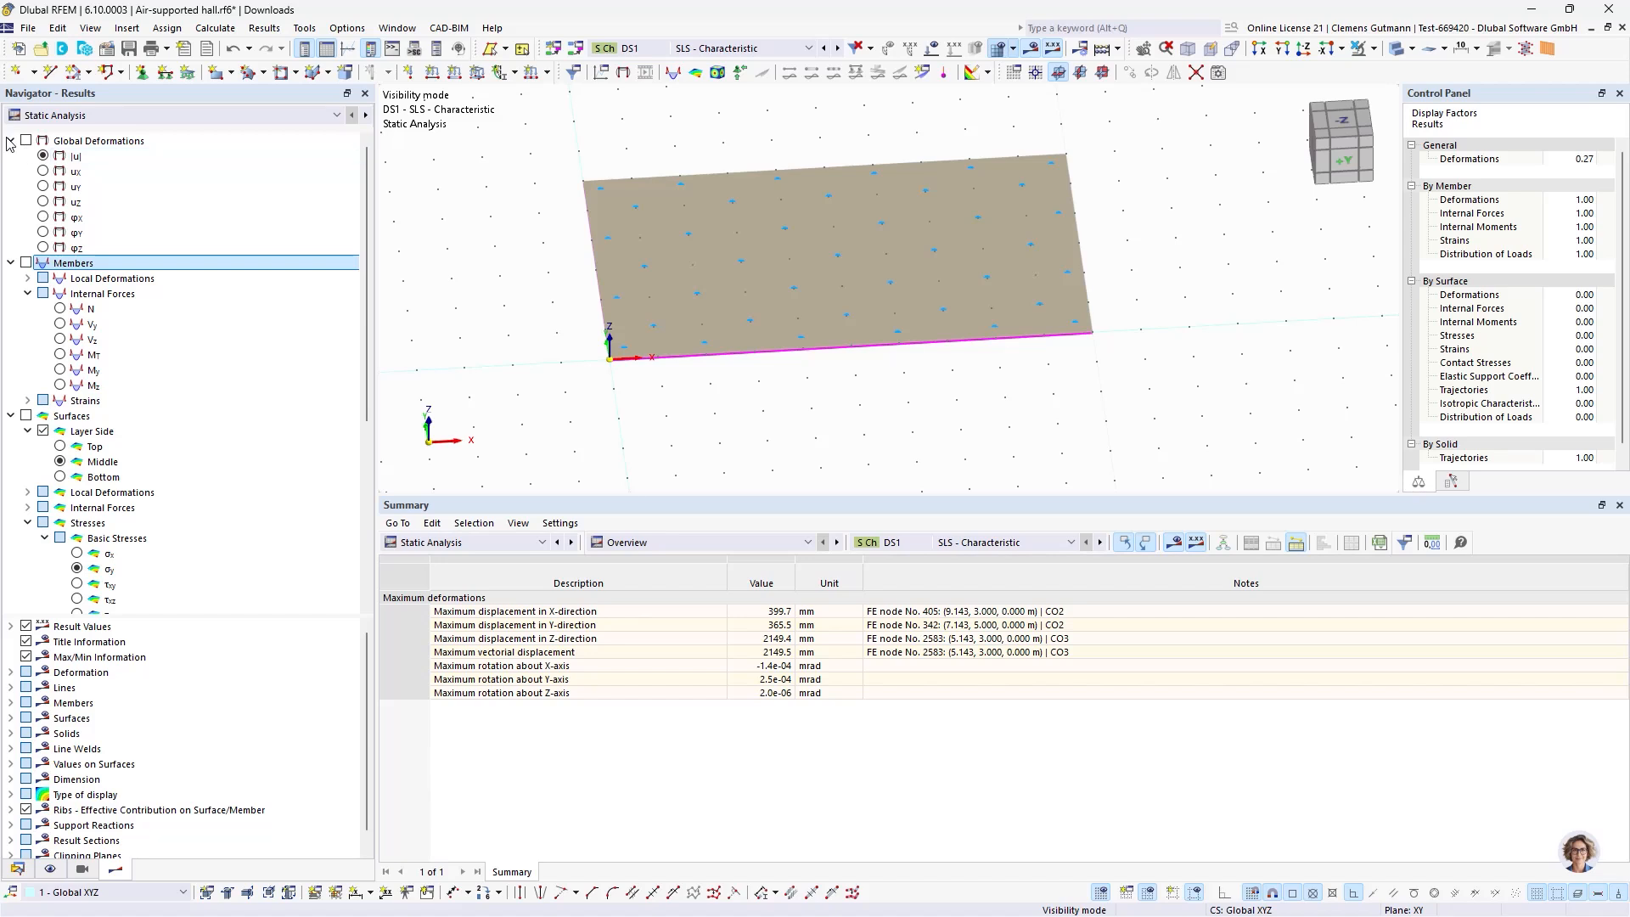
pyautogui.click(10, 141)
pyautogui.click(11, 156)
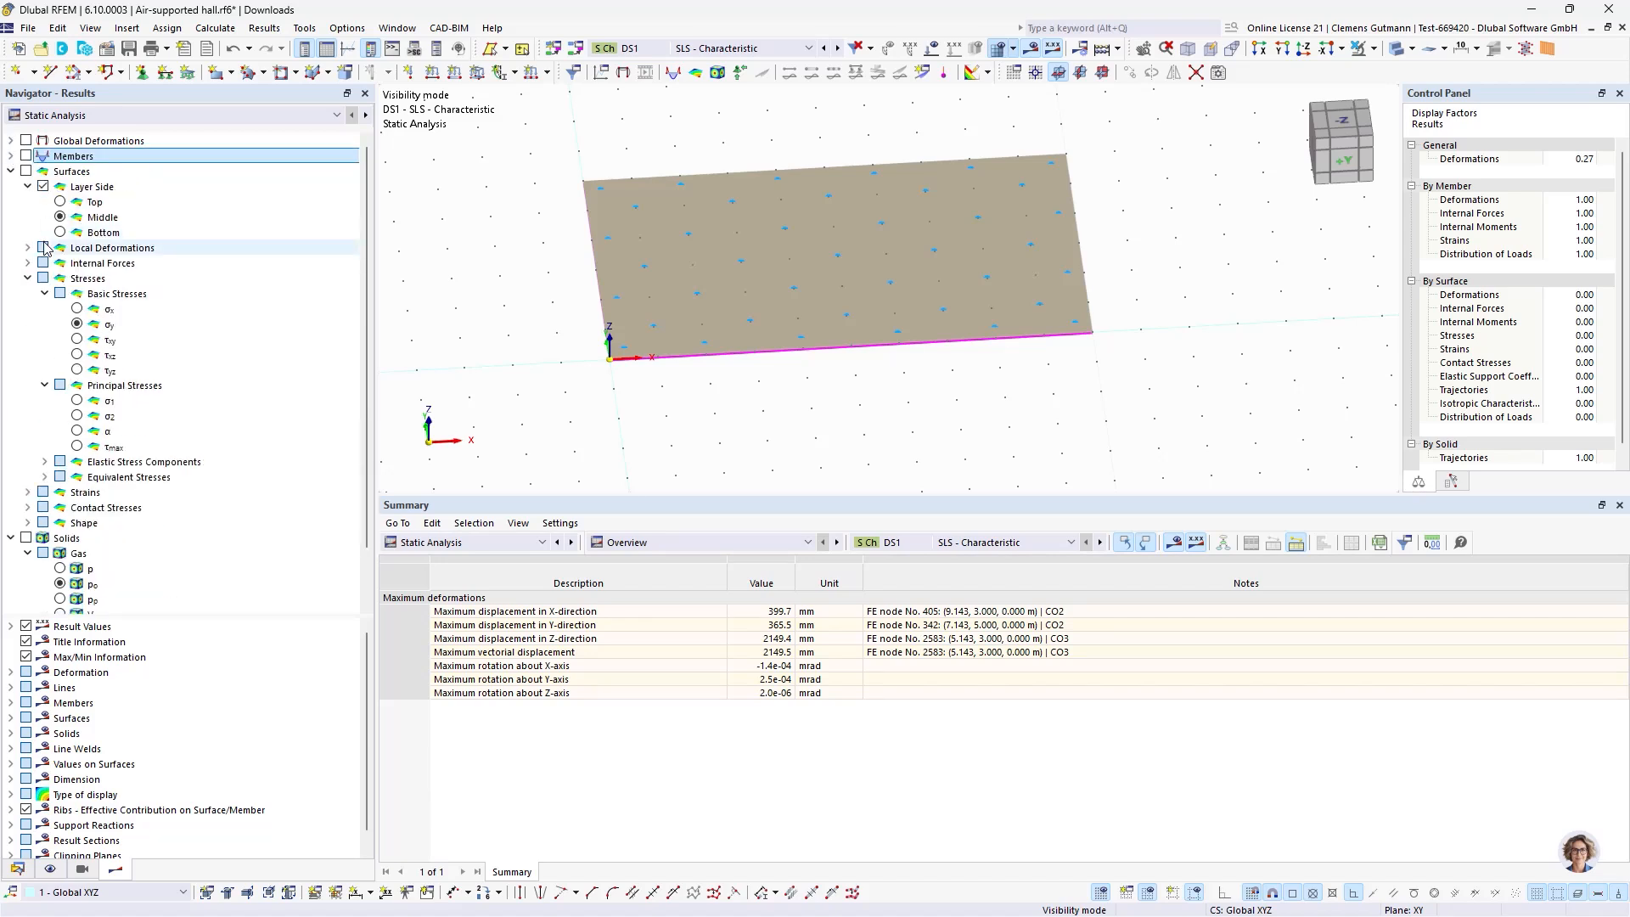
pyautogui.click(11, 539)
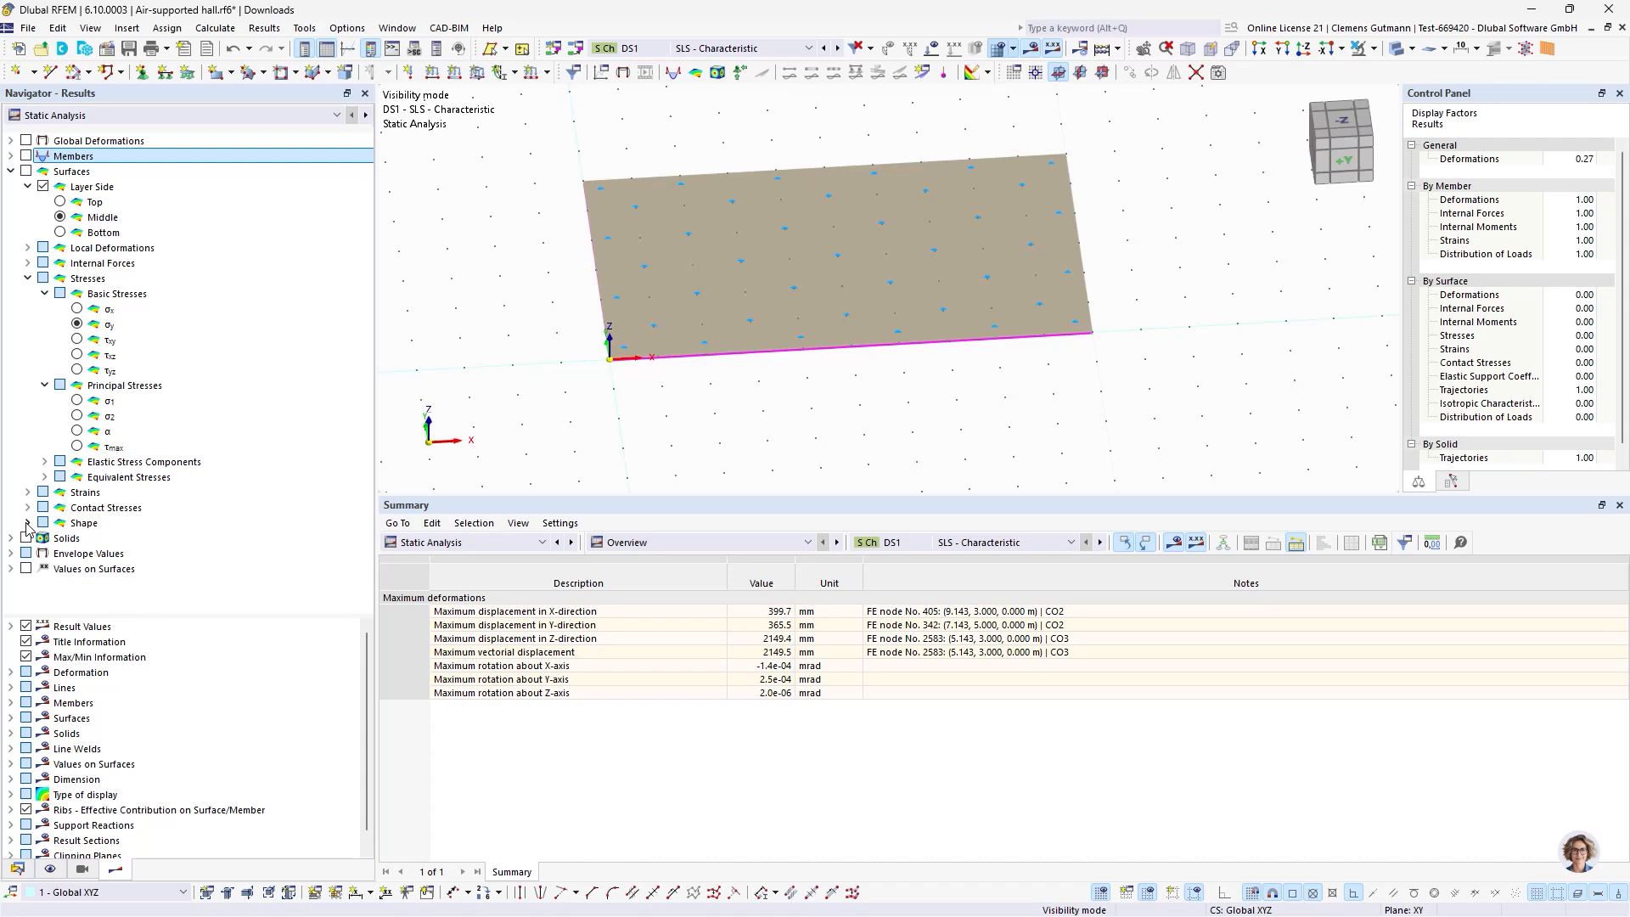
# Display the basic surface stress σx at the middle layer for the entire model, leaving visibility mode, and examine its distribution from above.
pyautogui.click(78, 309)
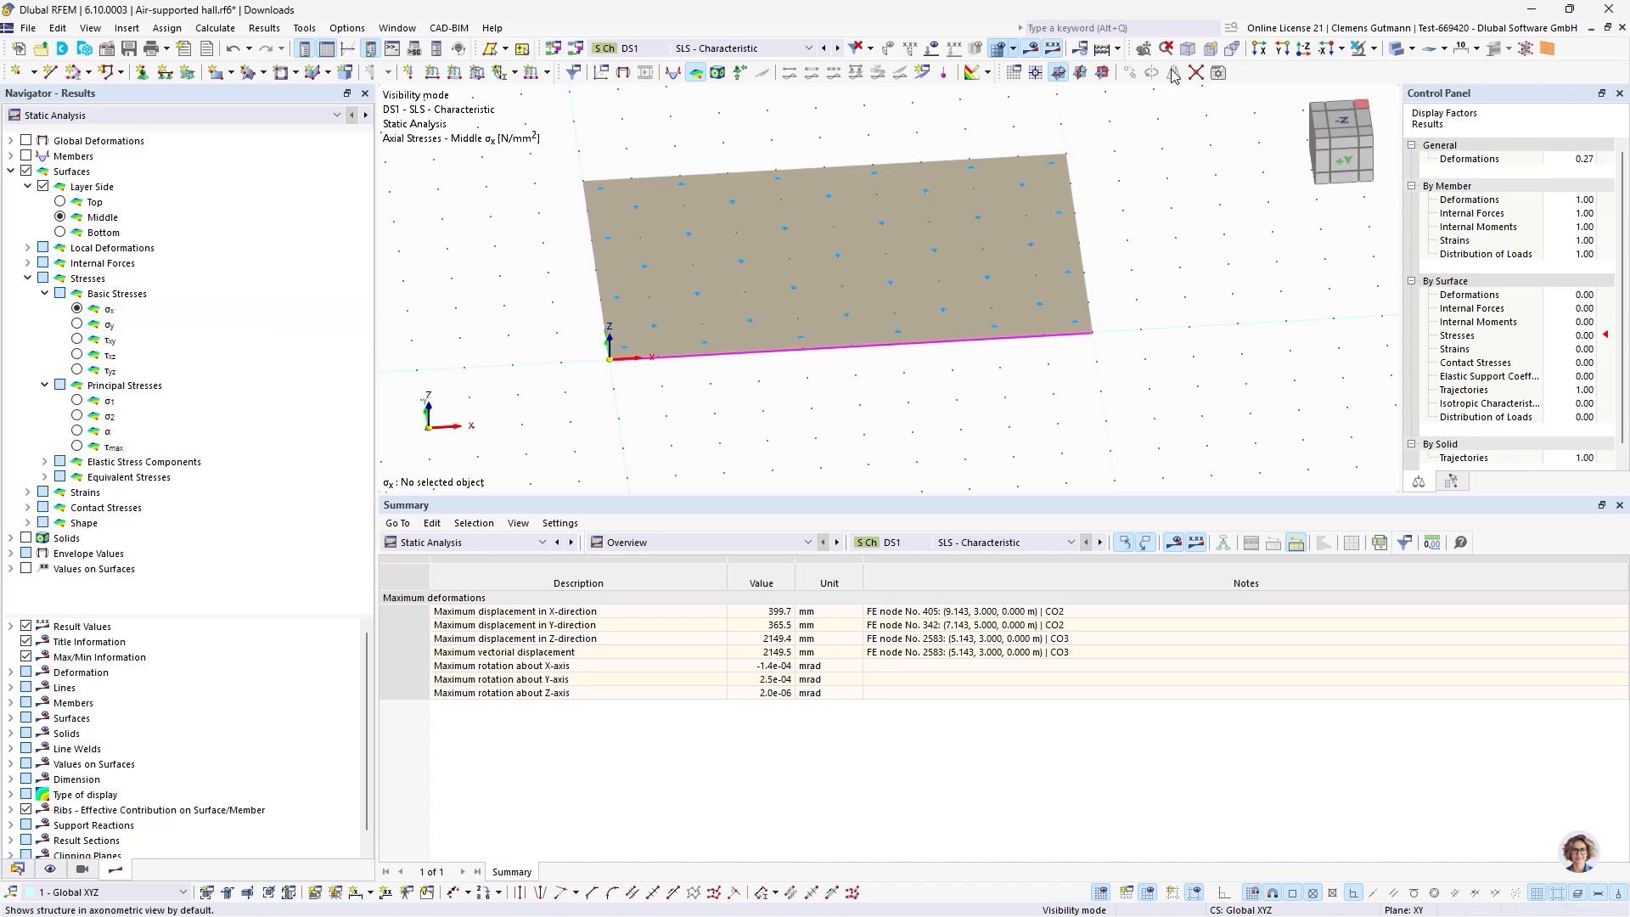
pyautogui.click(1356, 52)
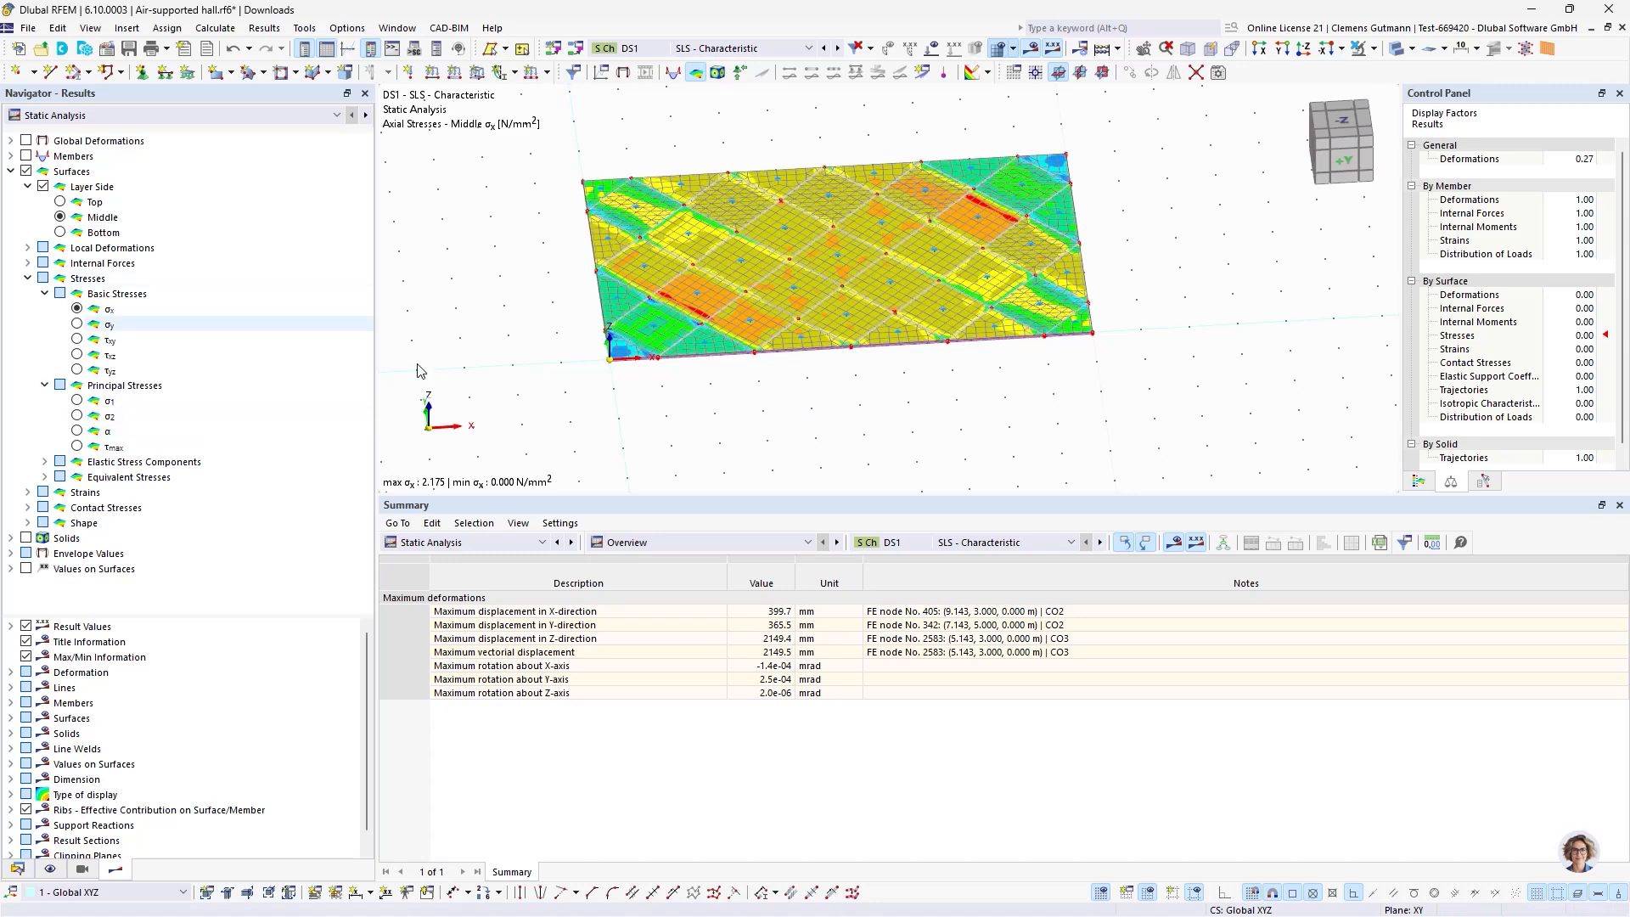
pyautogui.scroll(3, 772, 301)
pyautogui.scroll(-3, 662, 390)
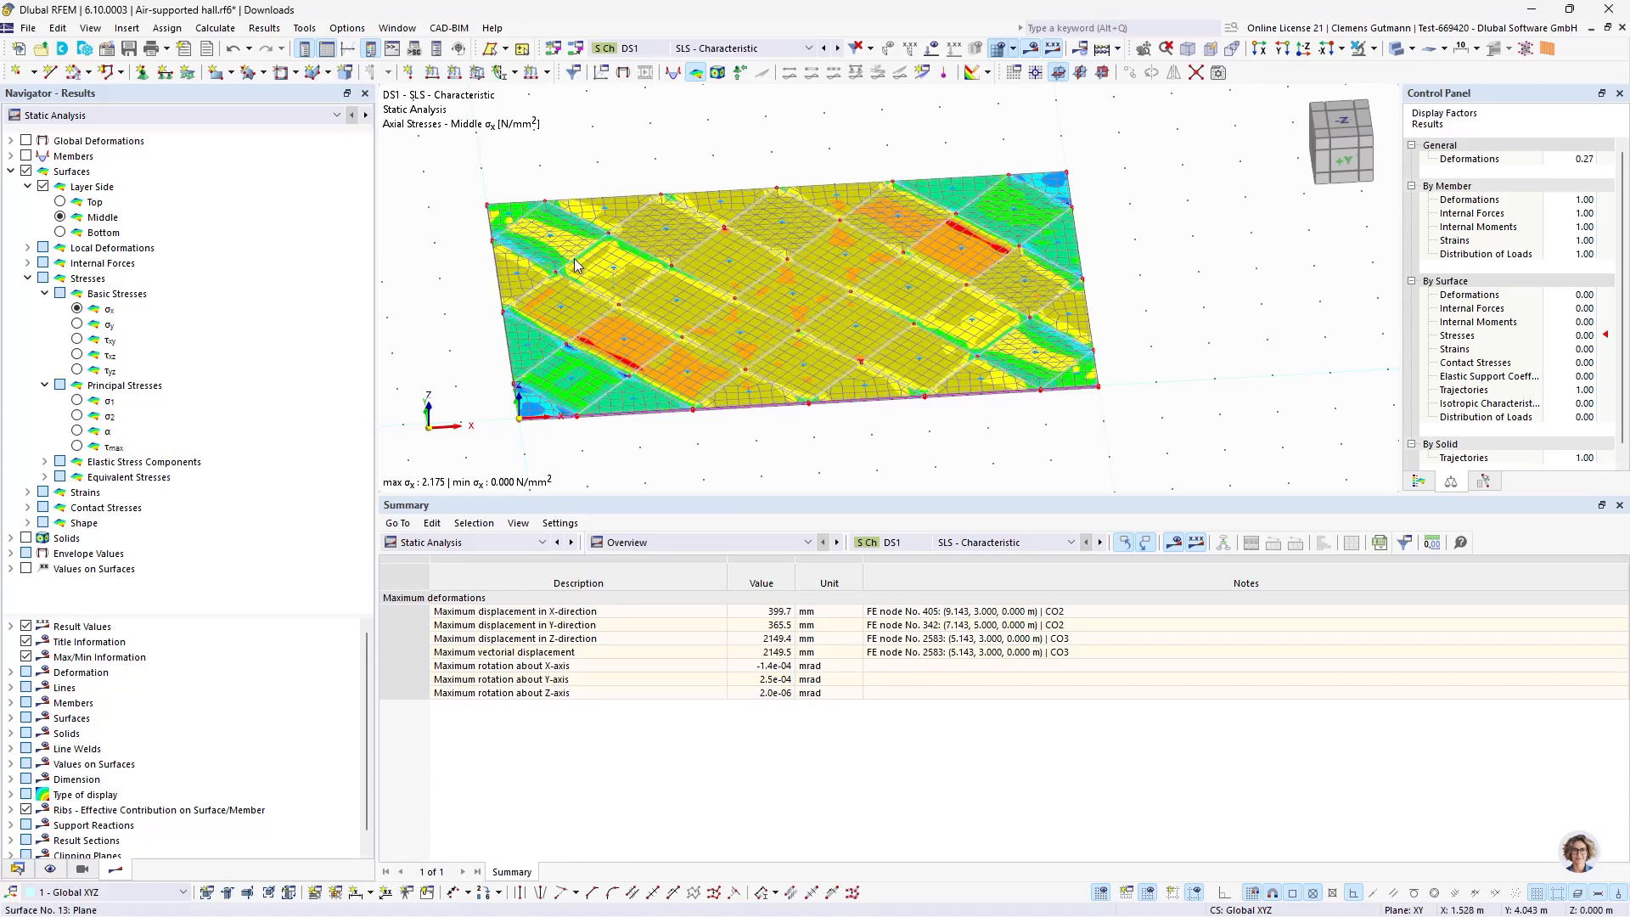
pyautogui.keyDown('ctrl'); pyautogui.moveTo(743, 414); pyautogui.dragTo(829, 353, button='middle'); pyautogui.keyUp('ctrl')
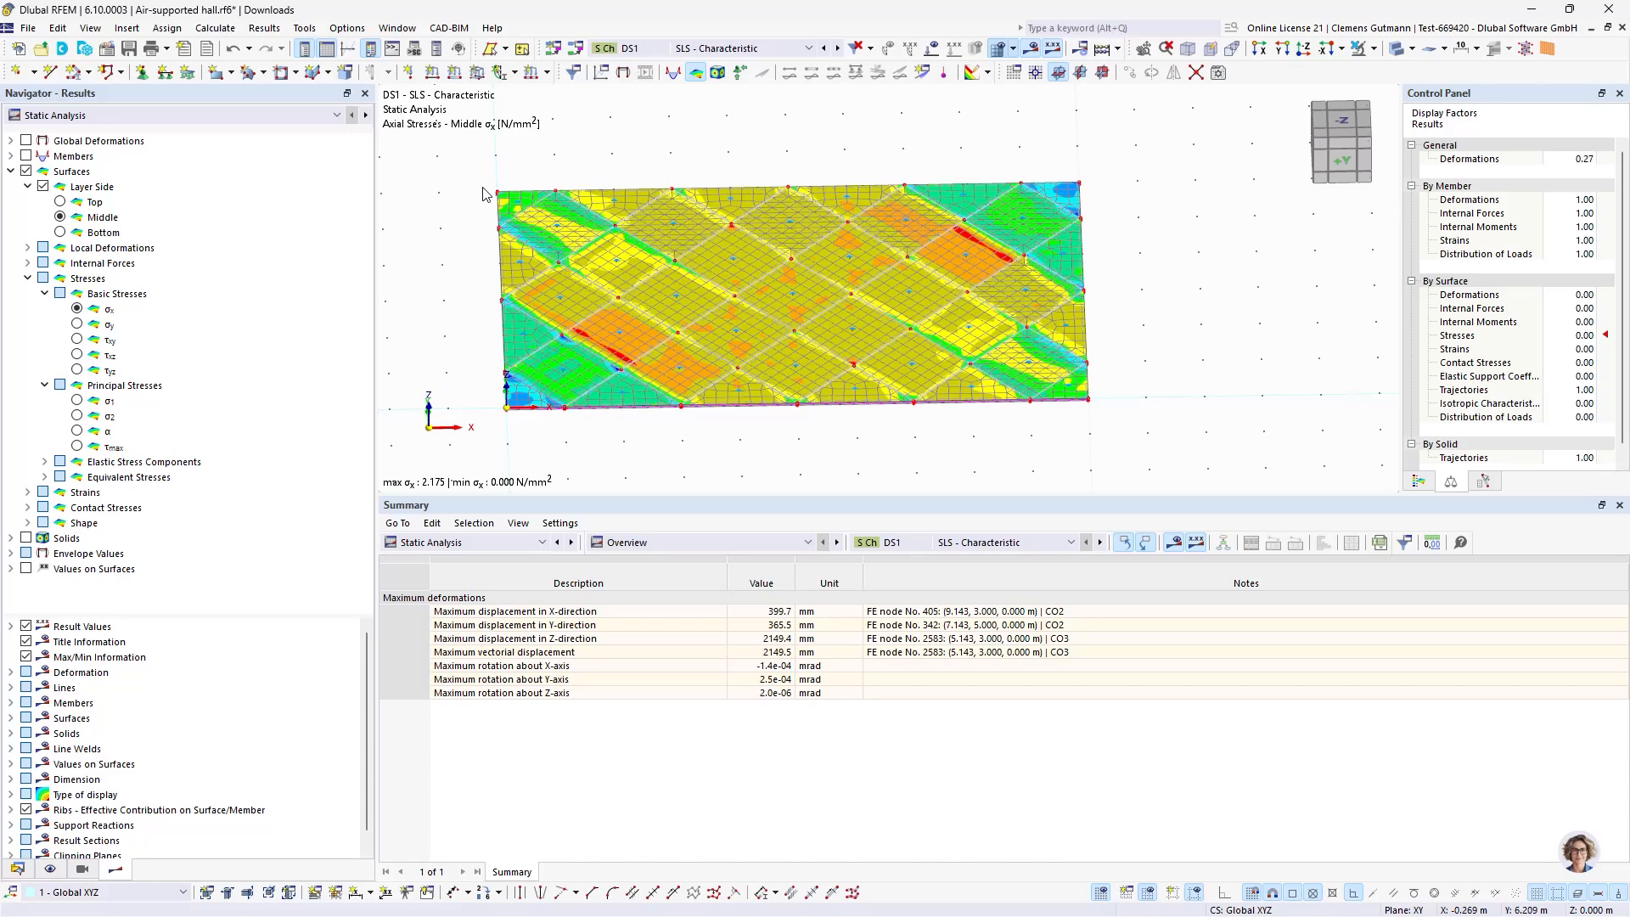
pyautogui.keyDown('ctrl'); pyautogui.moveTo(473, 217); pyautogui.dragTo(467, 219, button='middle'); pyautogui.keyUp('ctrl')
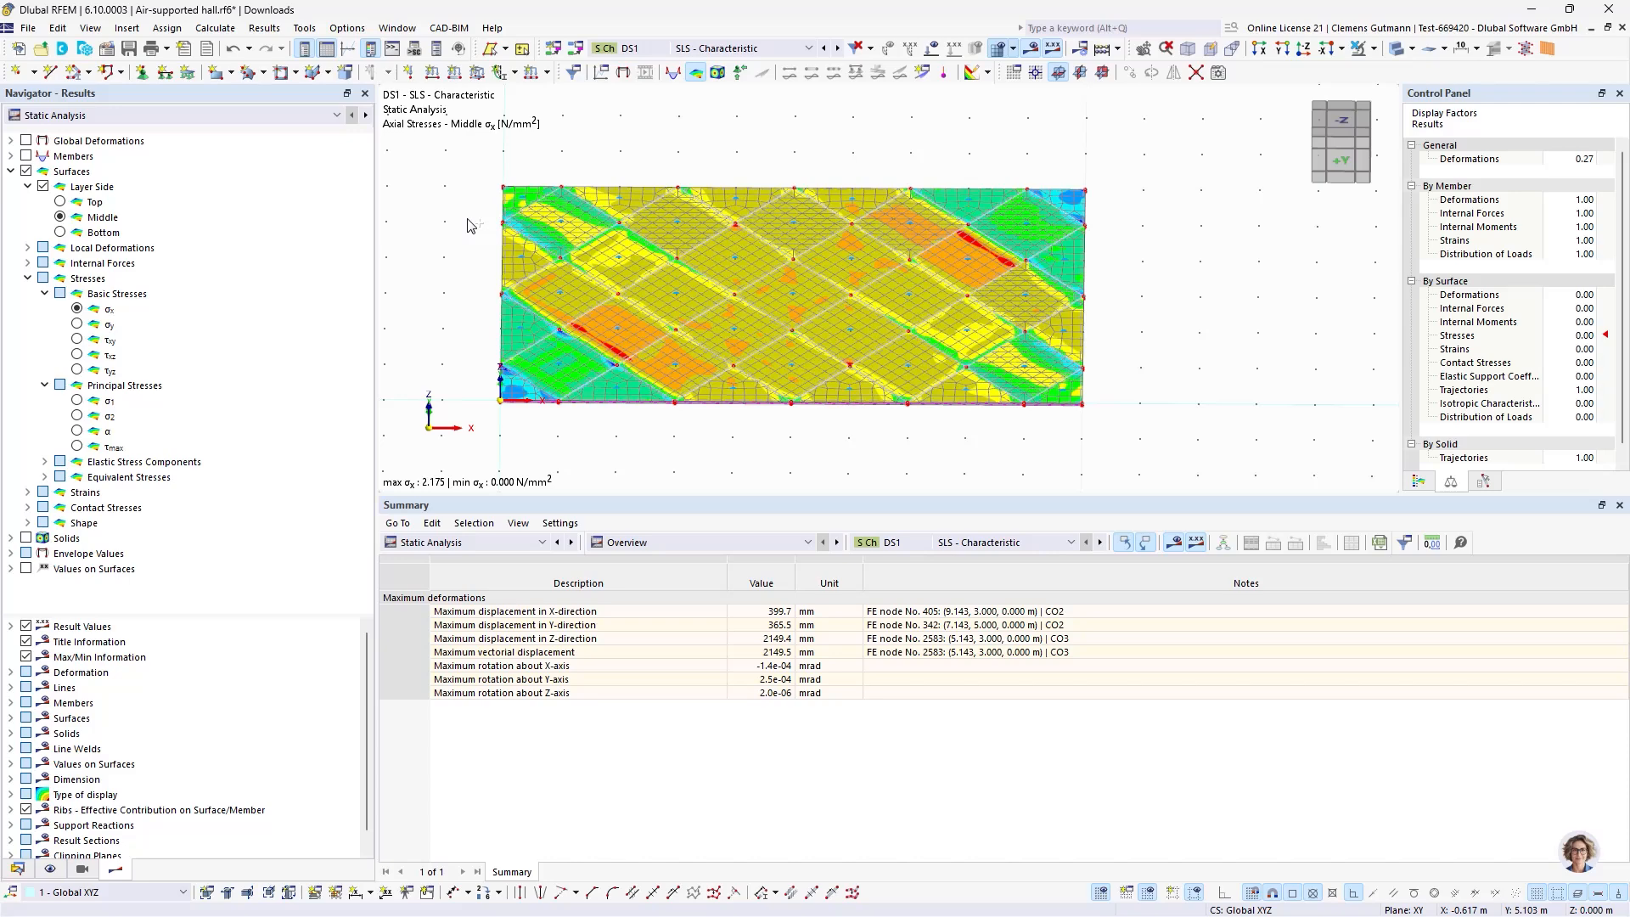
# Step through the load combinations to show the surface stress σx for CO3, CS3 | LC2 + LC4.
pyautogui.click(696, 50)
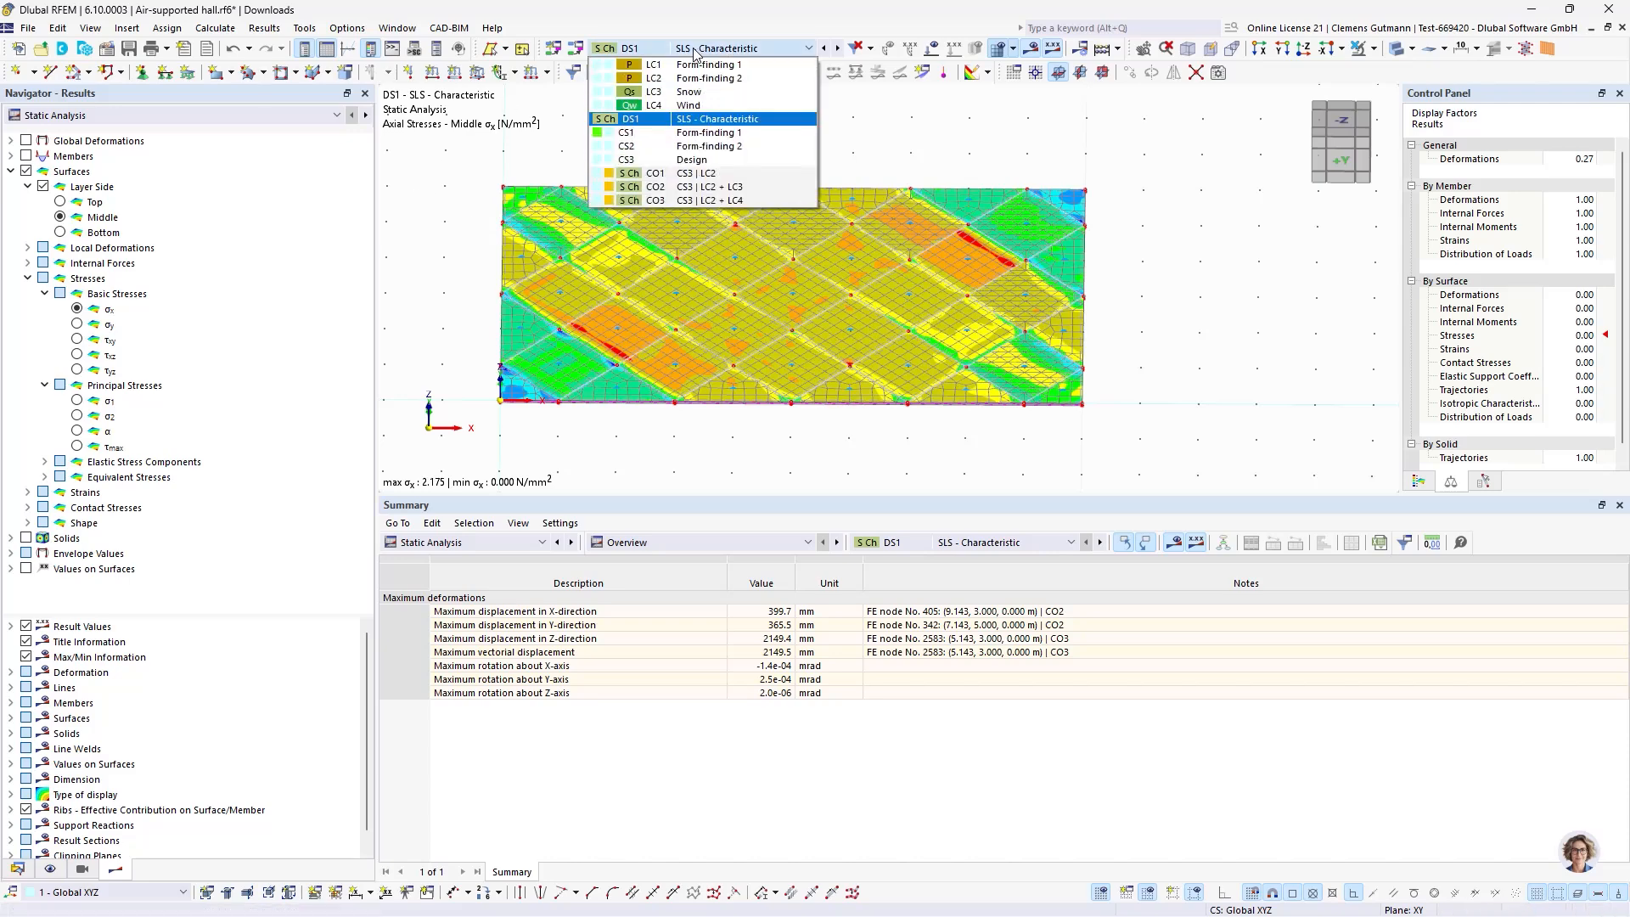
pyautogui.click(730, 187)
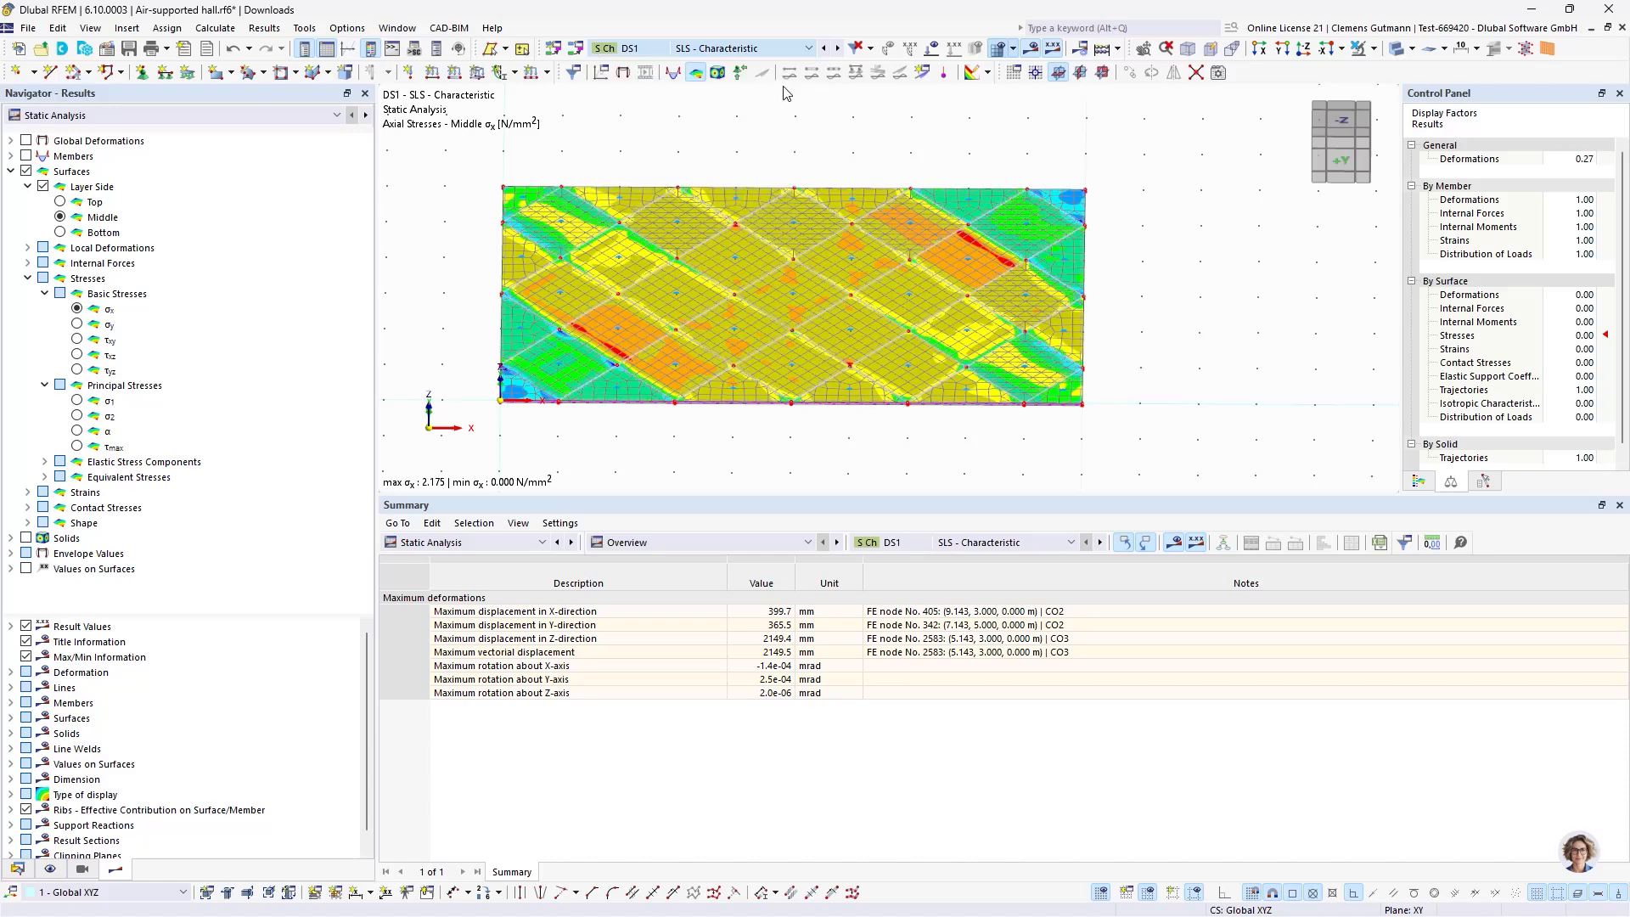
pyautogui.click(837, 49)
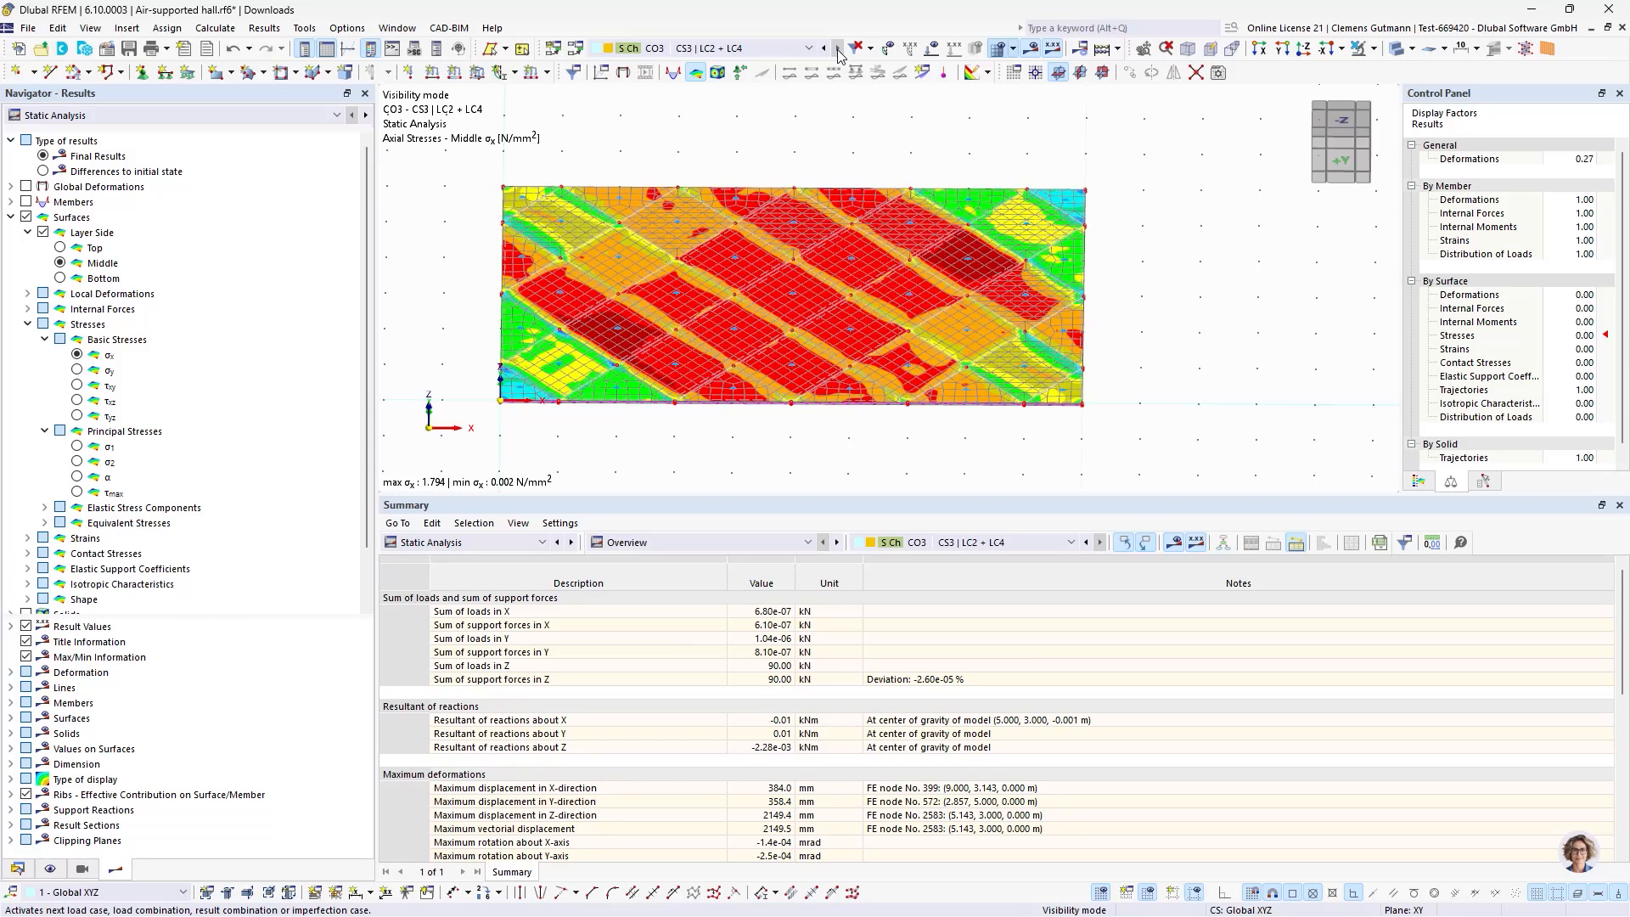